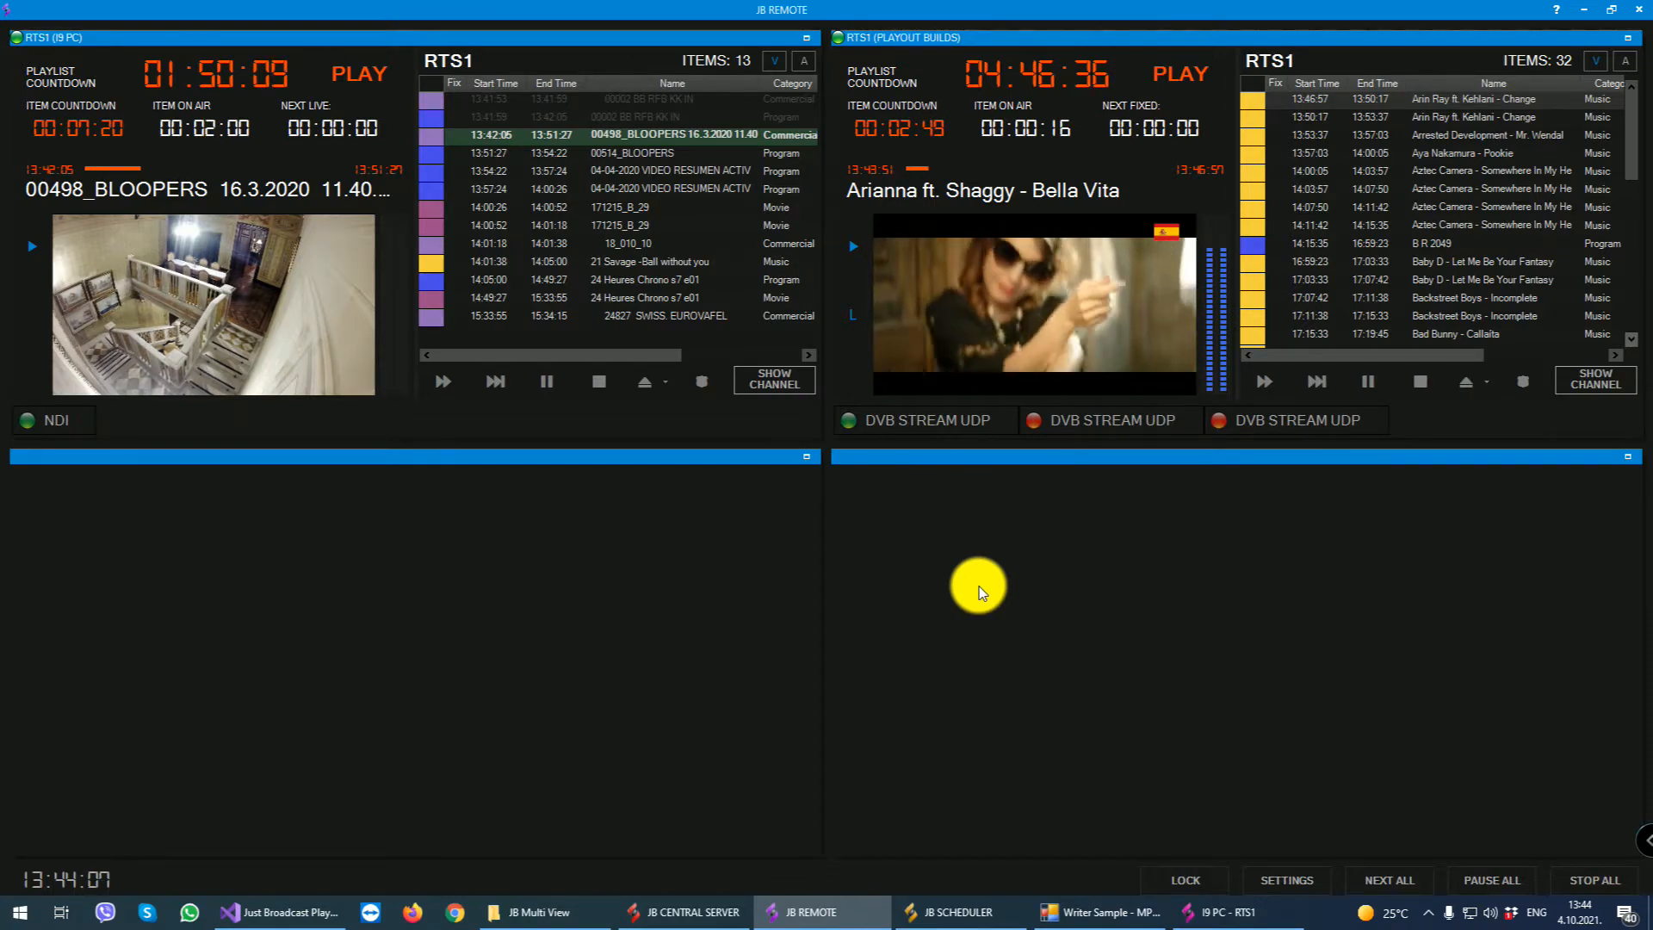
- Switch to JB Central Server and open its administration by logging in as admin with the account password
left_click(691, 913)
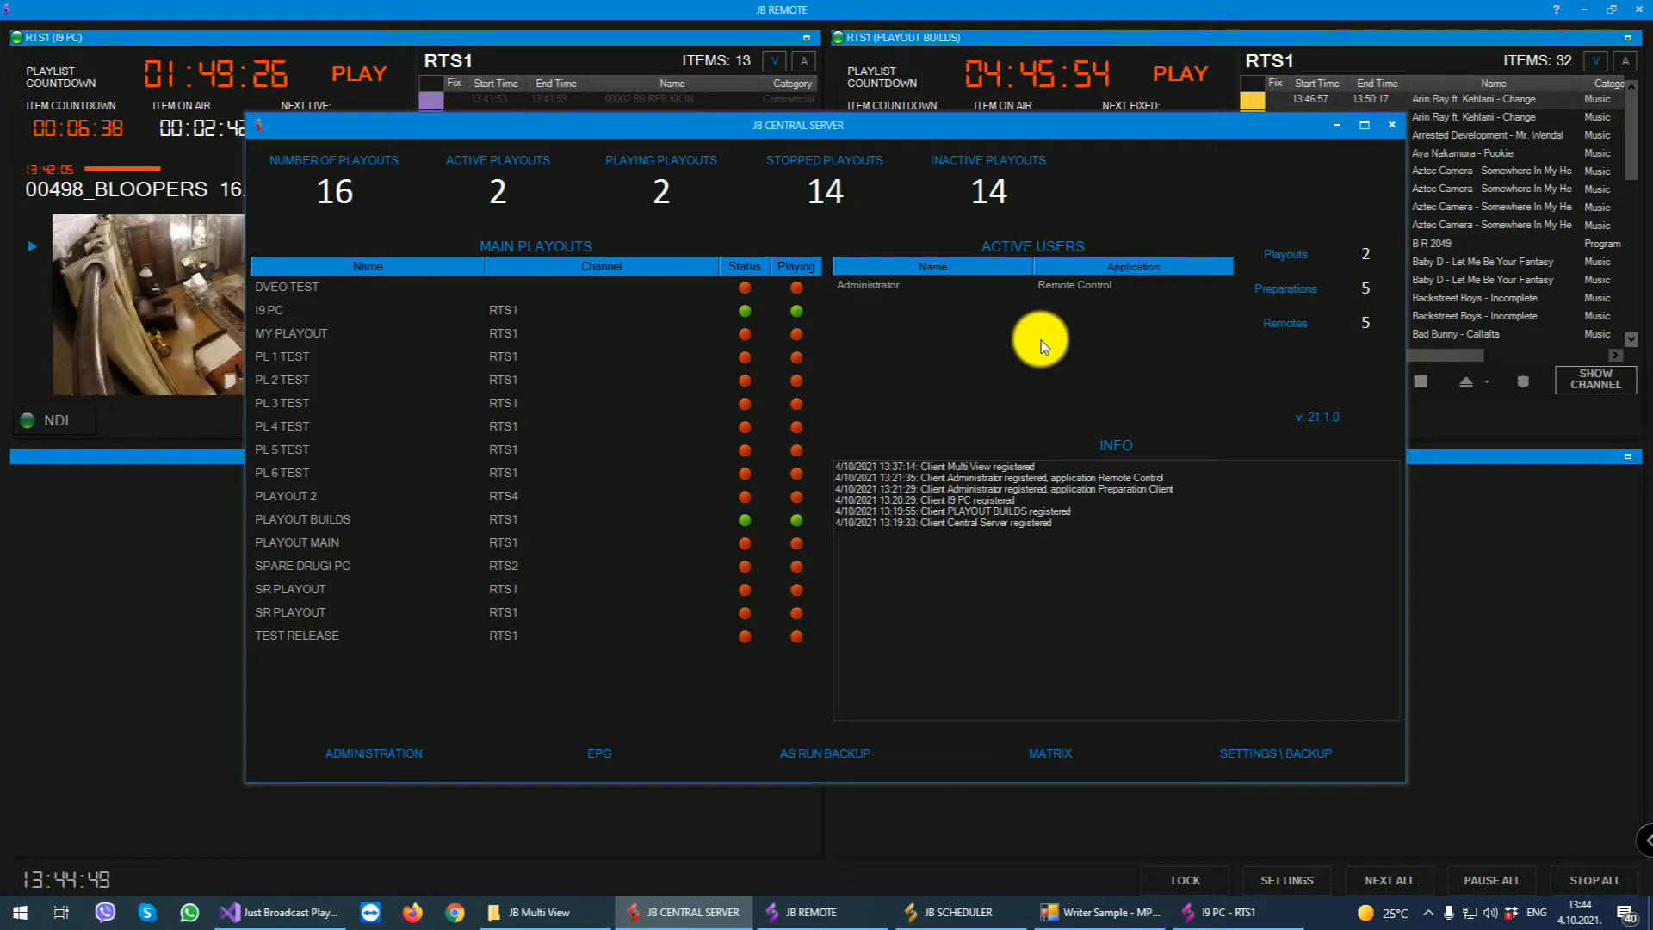
left_click(365, 758)
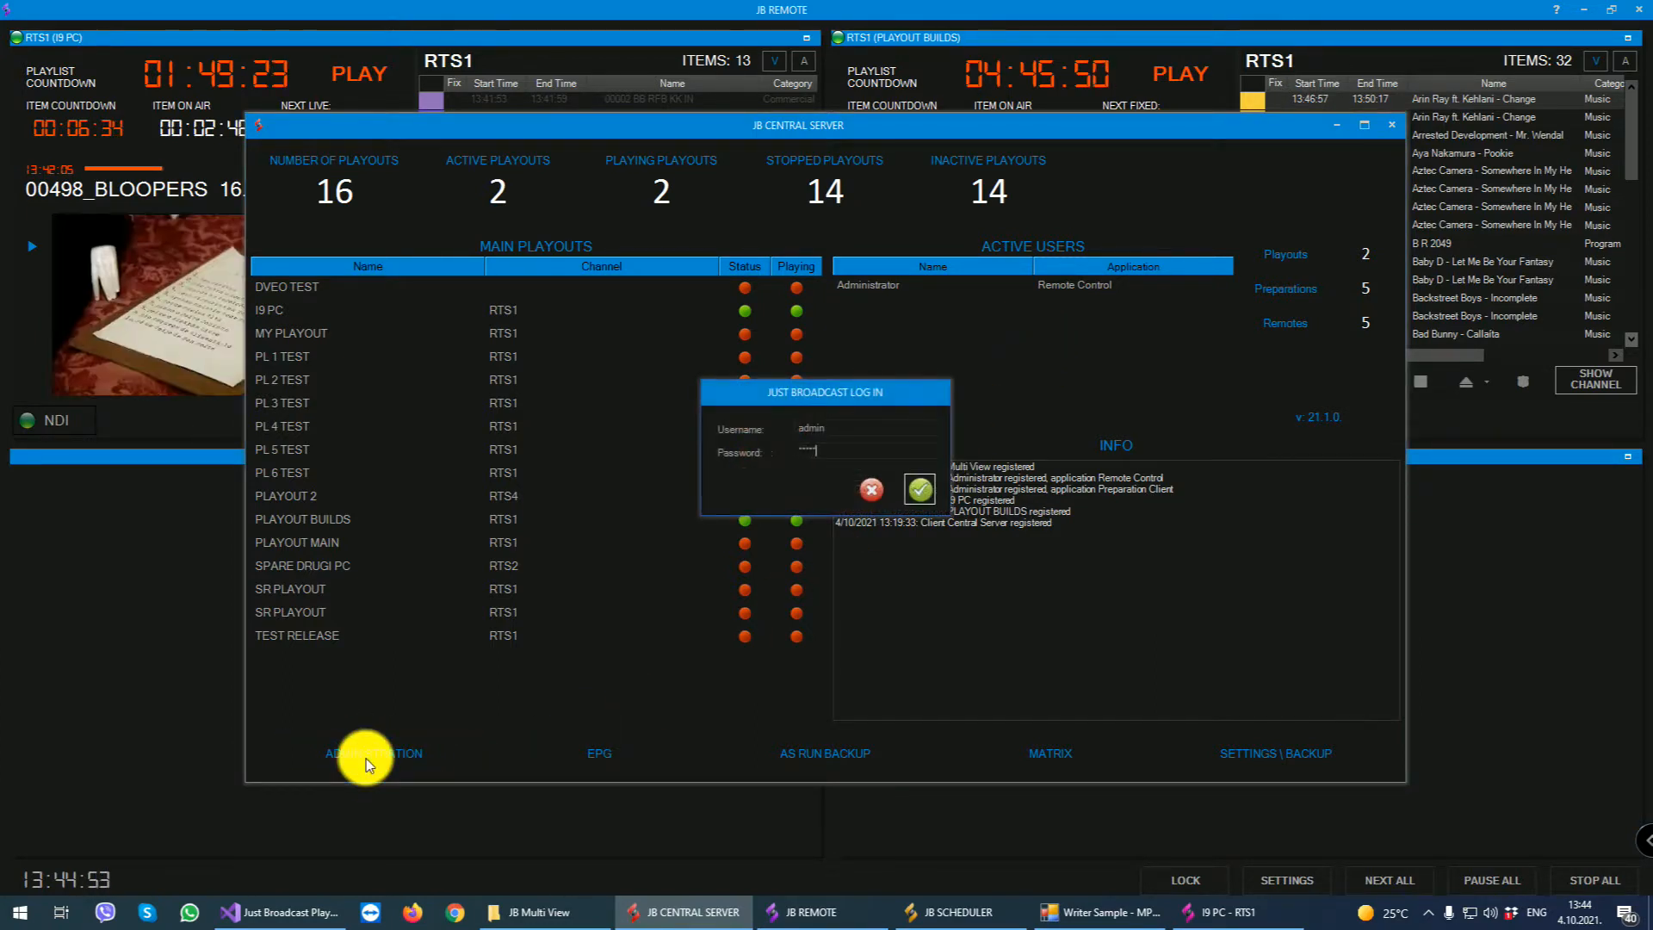
key("Return")
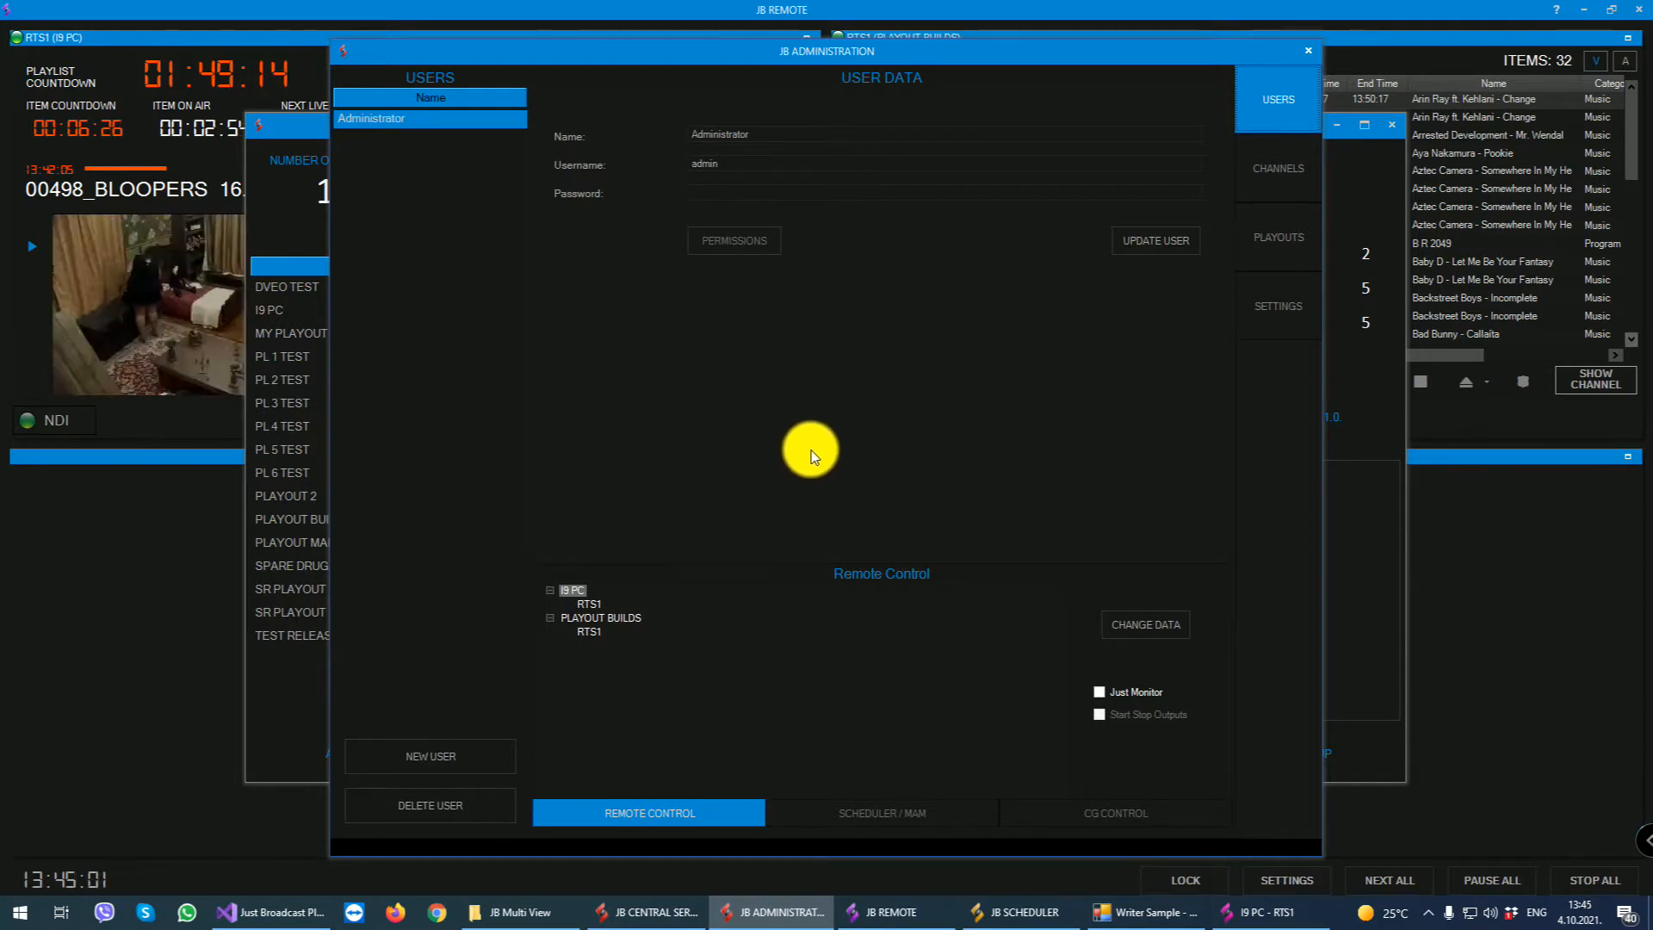
- Examine the playouts and channels that can be assigned to the Administrator user for remote control, leaving the selection dialog without changes
left_click(1134, 623)
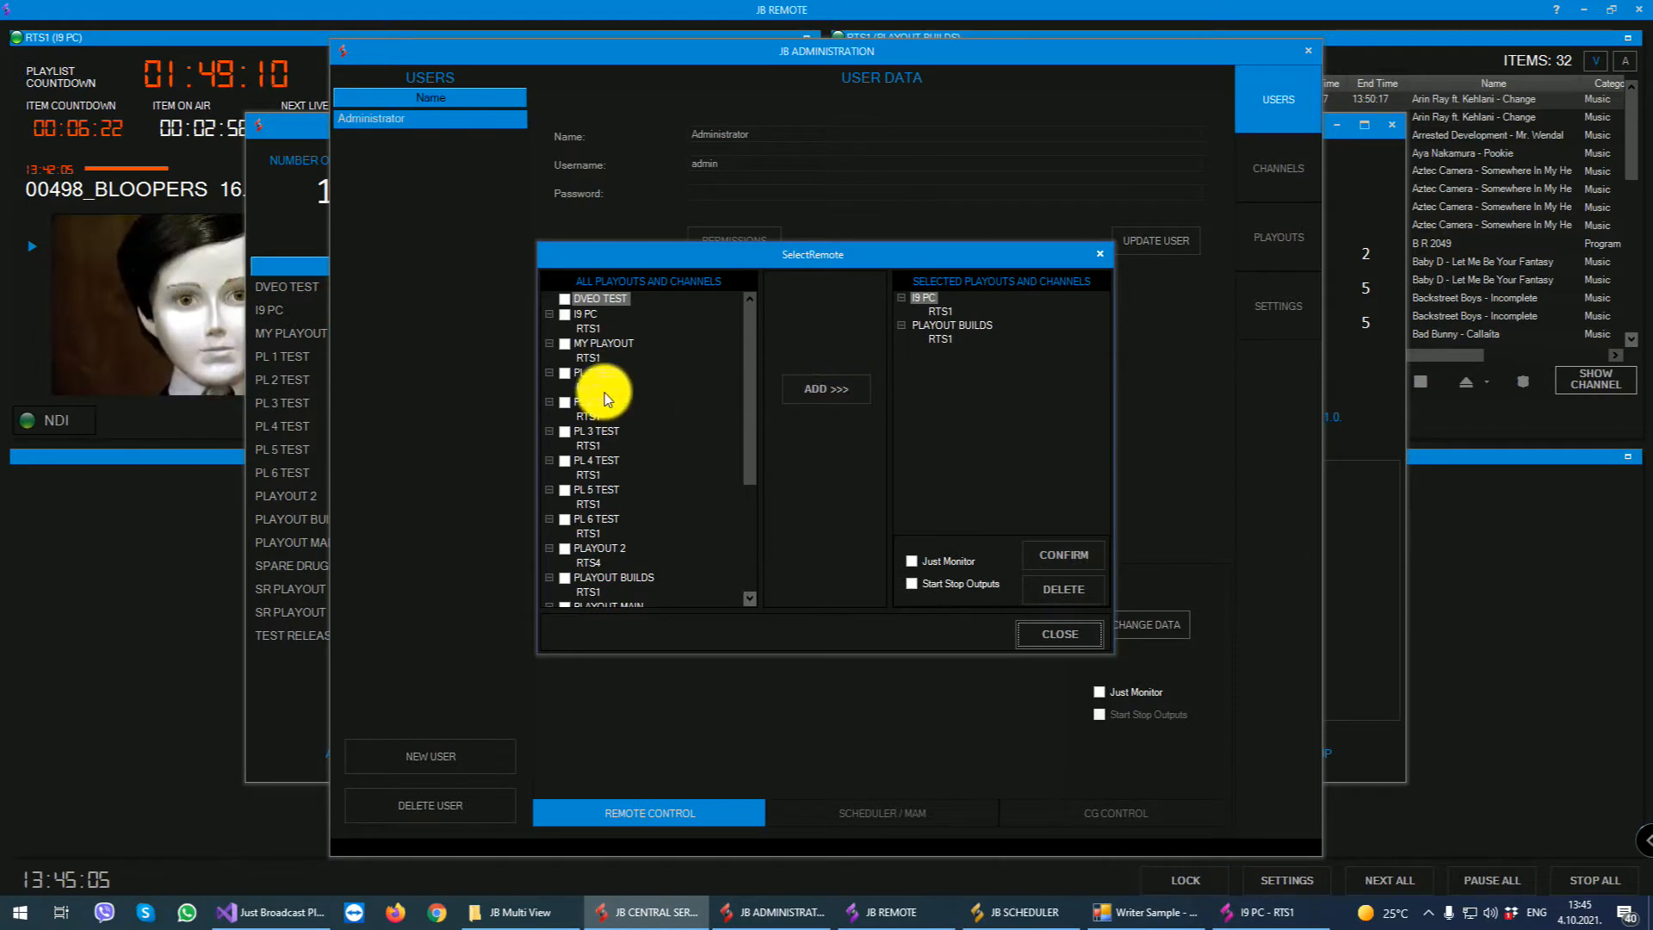
scroll(605, 393, "down", 3)
scroll(605, 465, "up", 2)
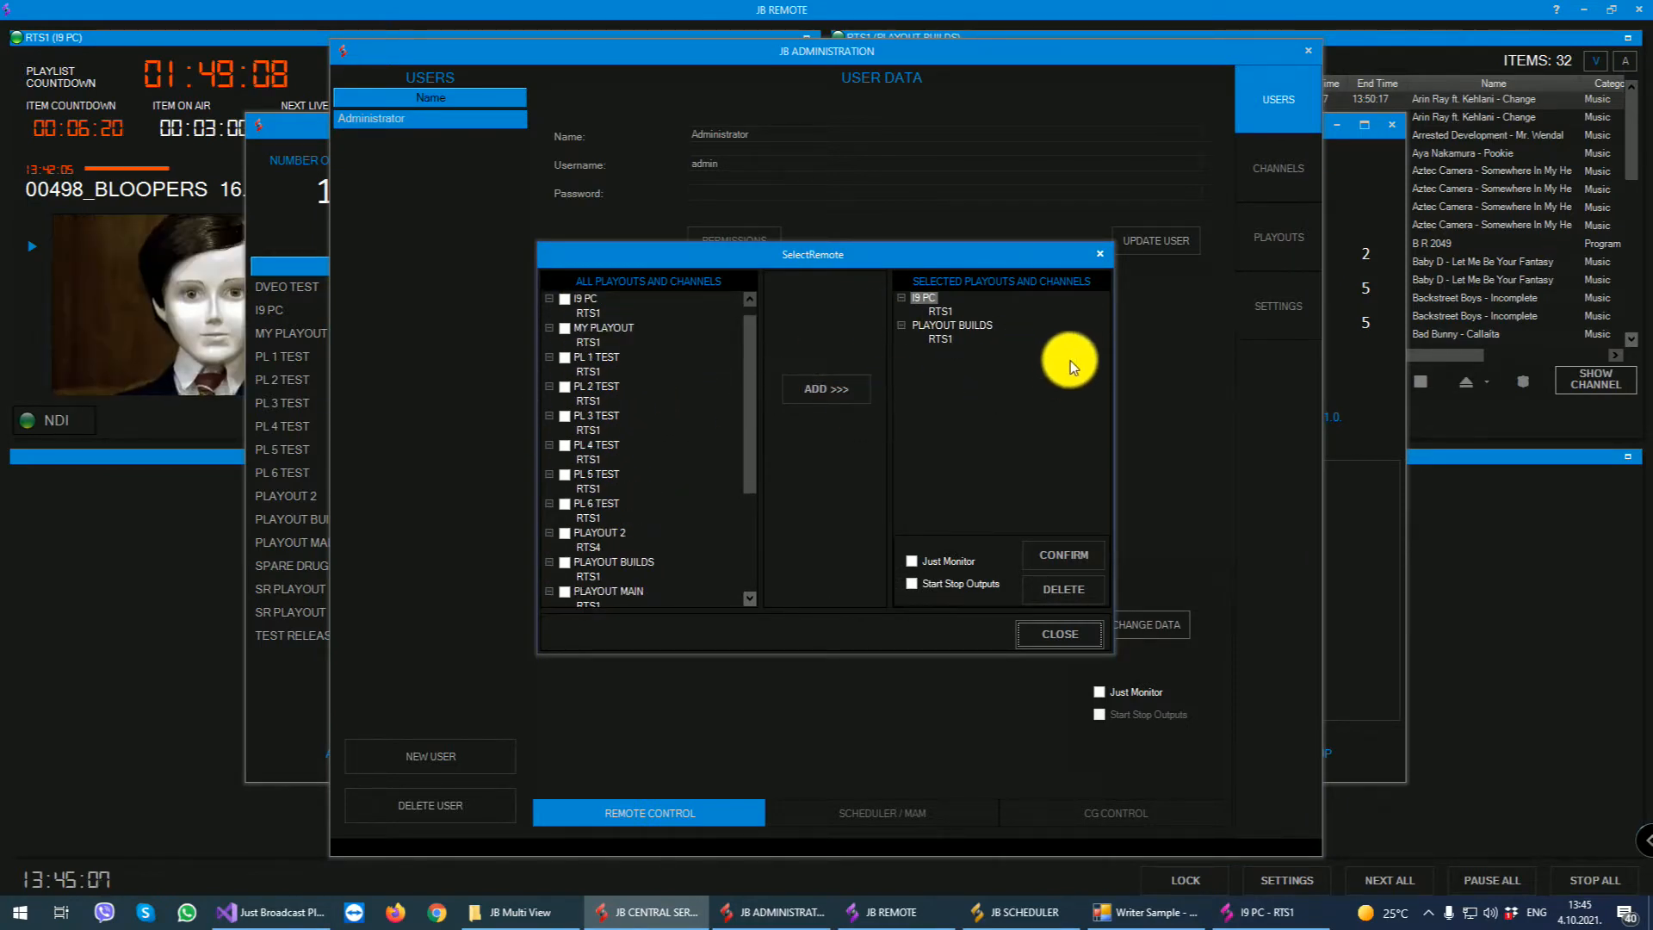
left_click(1101, 254)
- Review the Administrator's Scheduler / MAM channels and the channels available to add, returning to the remote control assignments
left_click(920, 809)
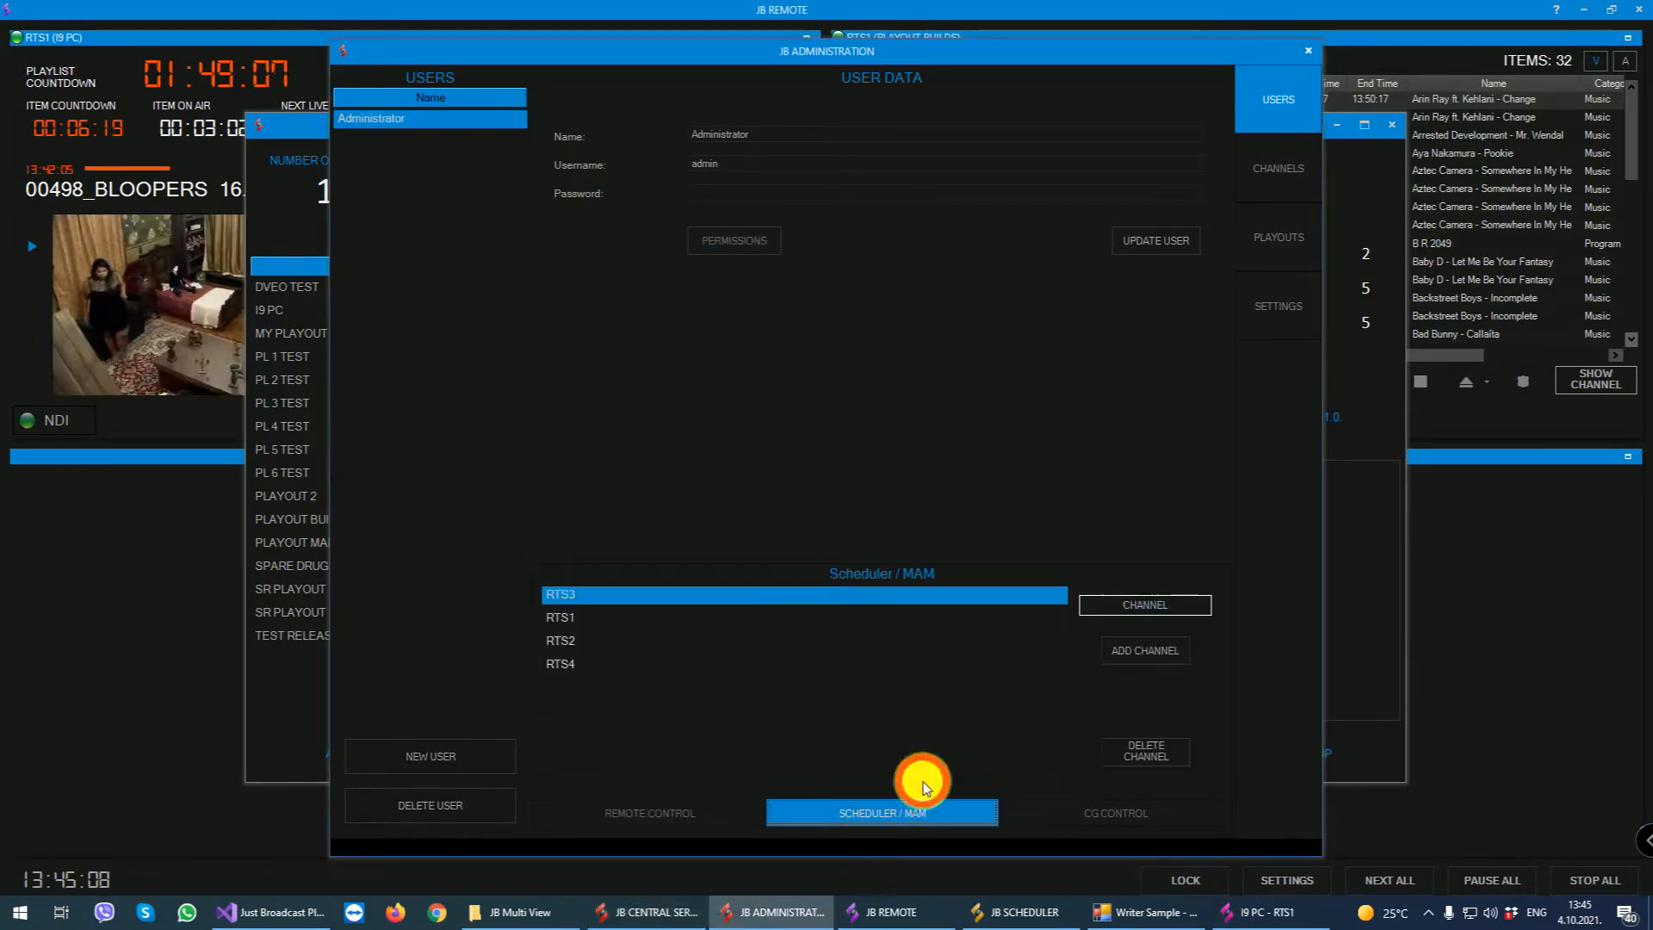
left_click(1145, 602)
left_click(1057, 495)
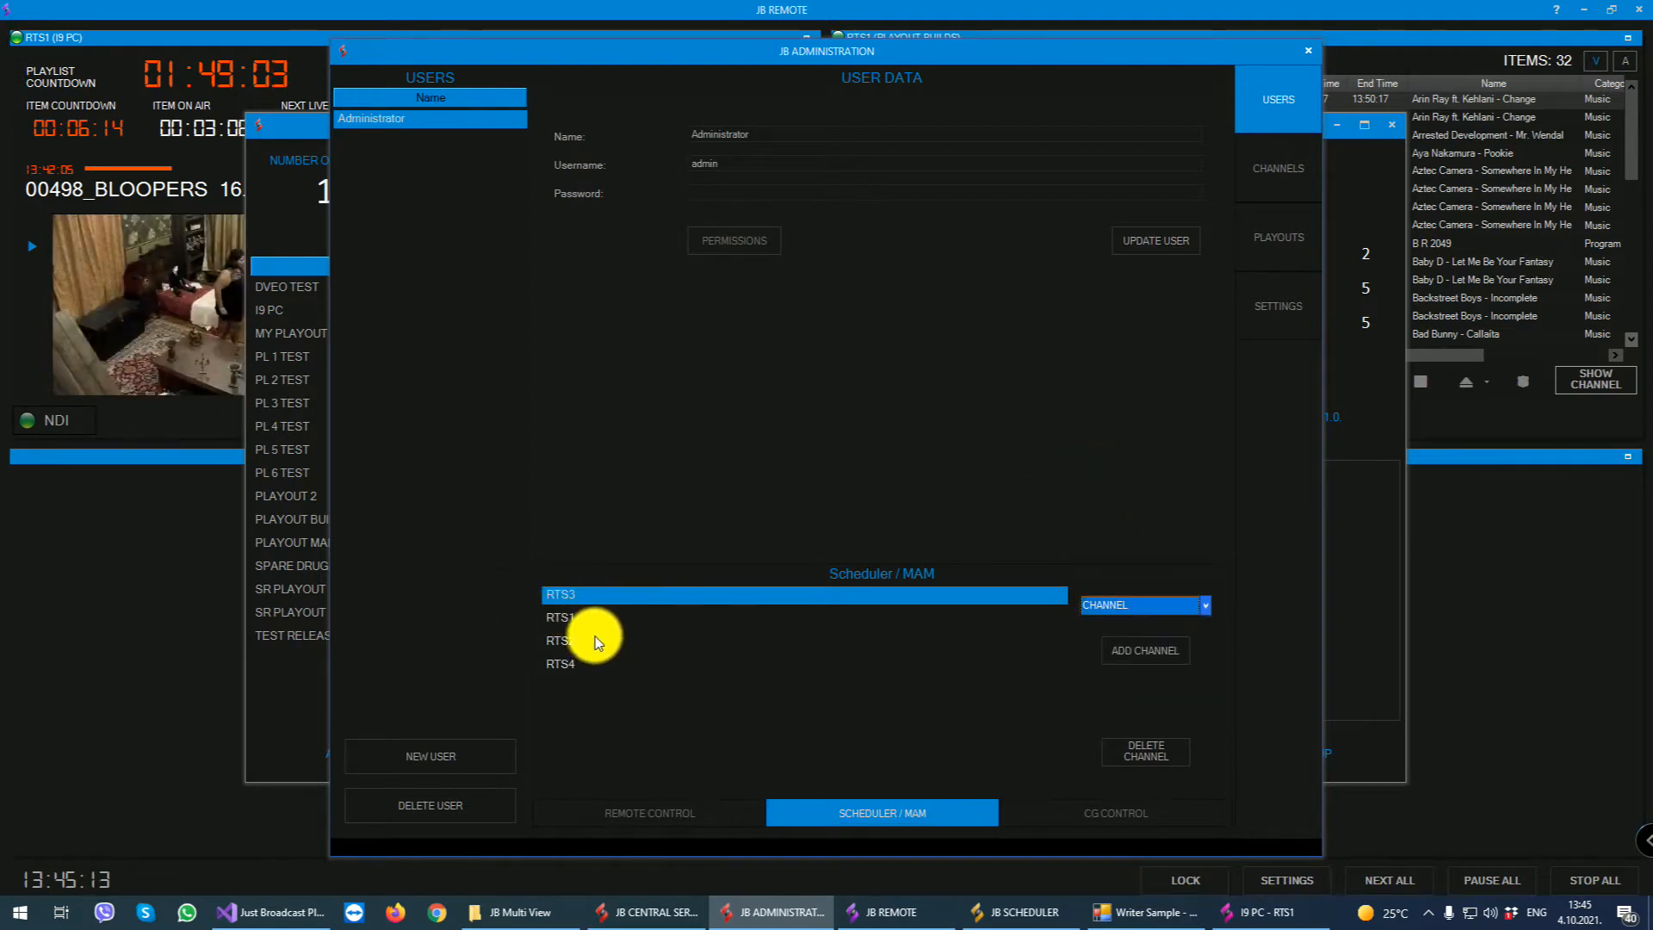
left_click(651, 813)
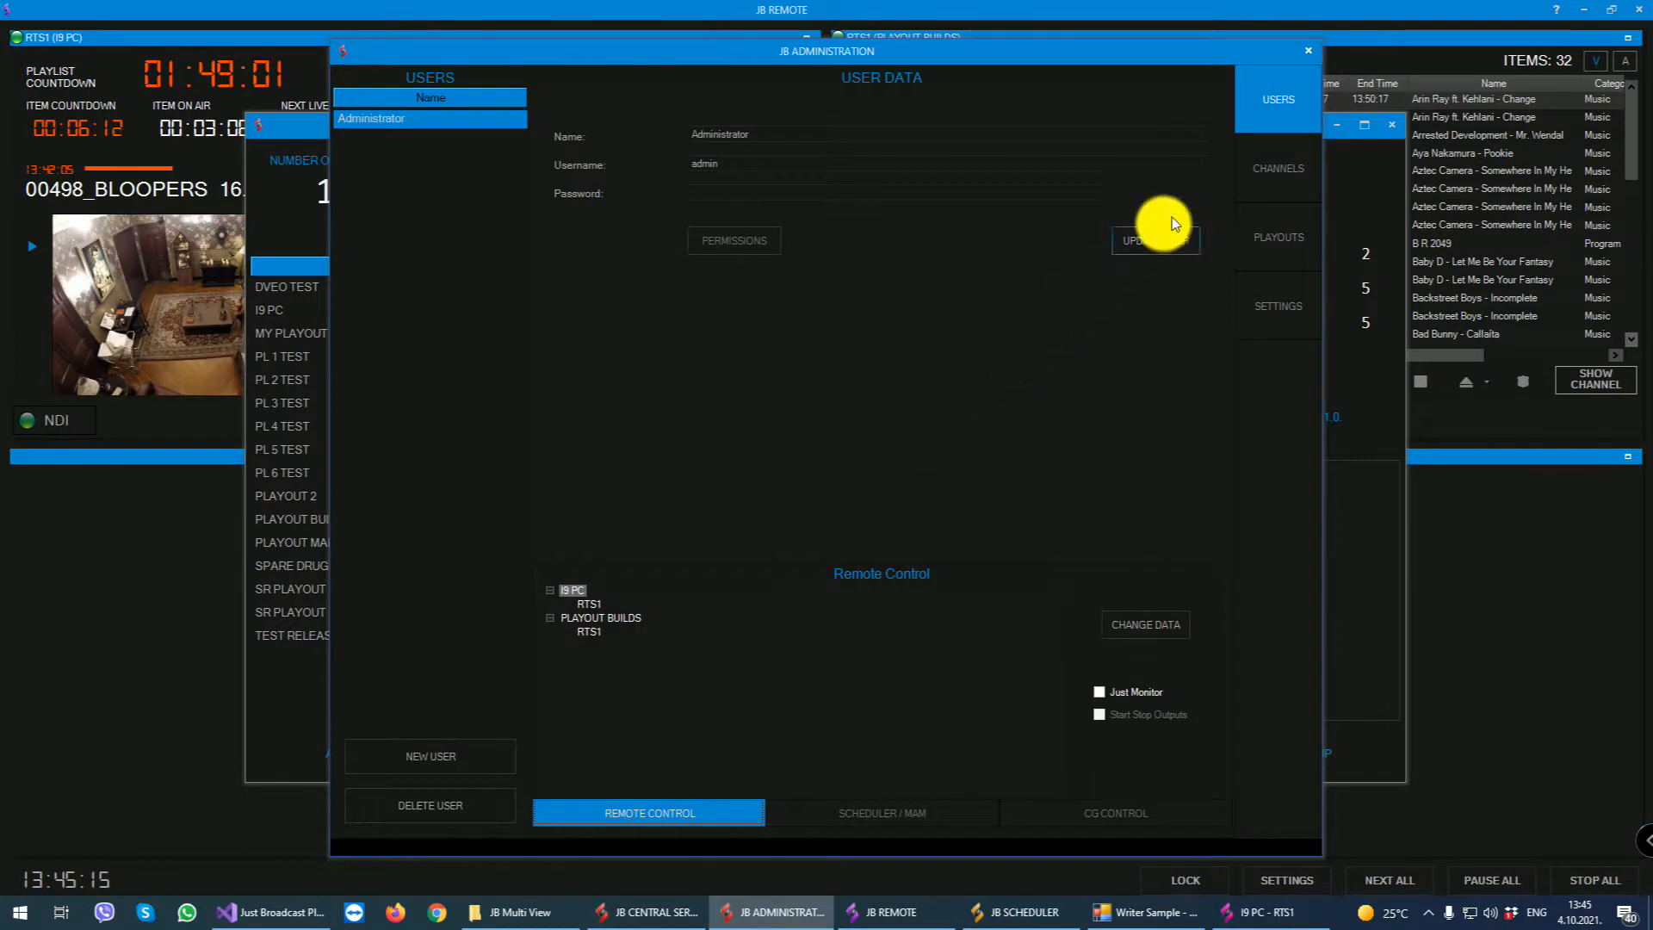
- View the RTS1 channel data and check the option for creating a new channel without adding one
left_click(1272, 170)
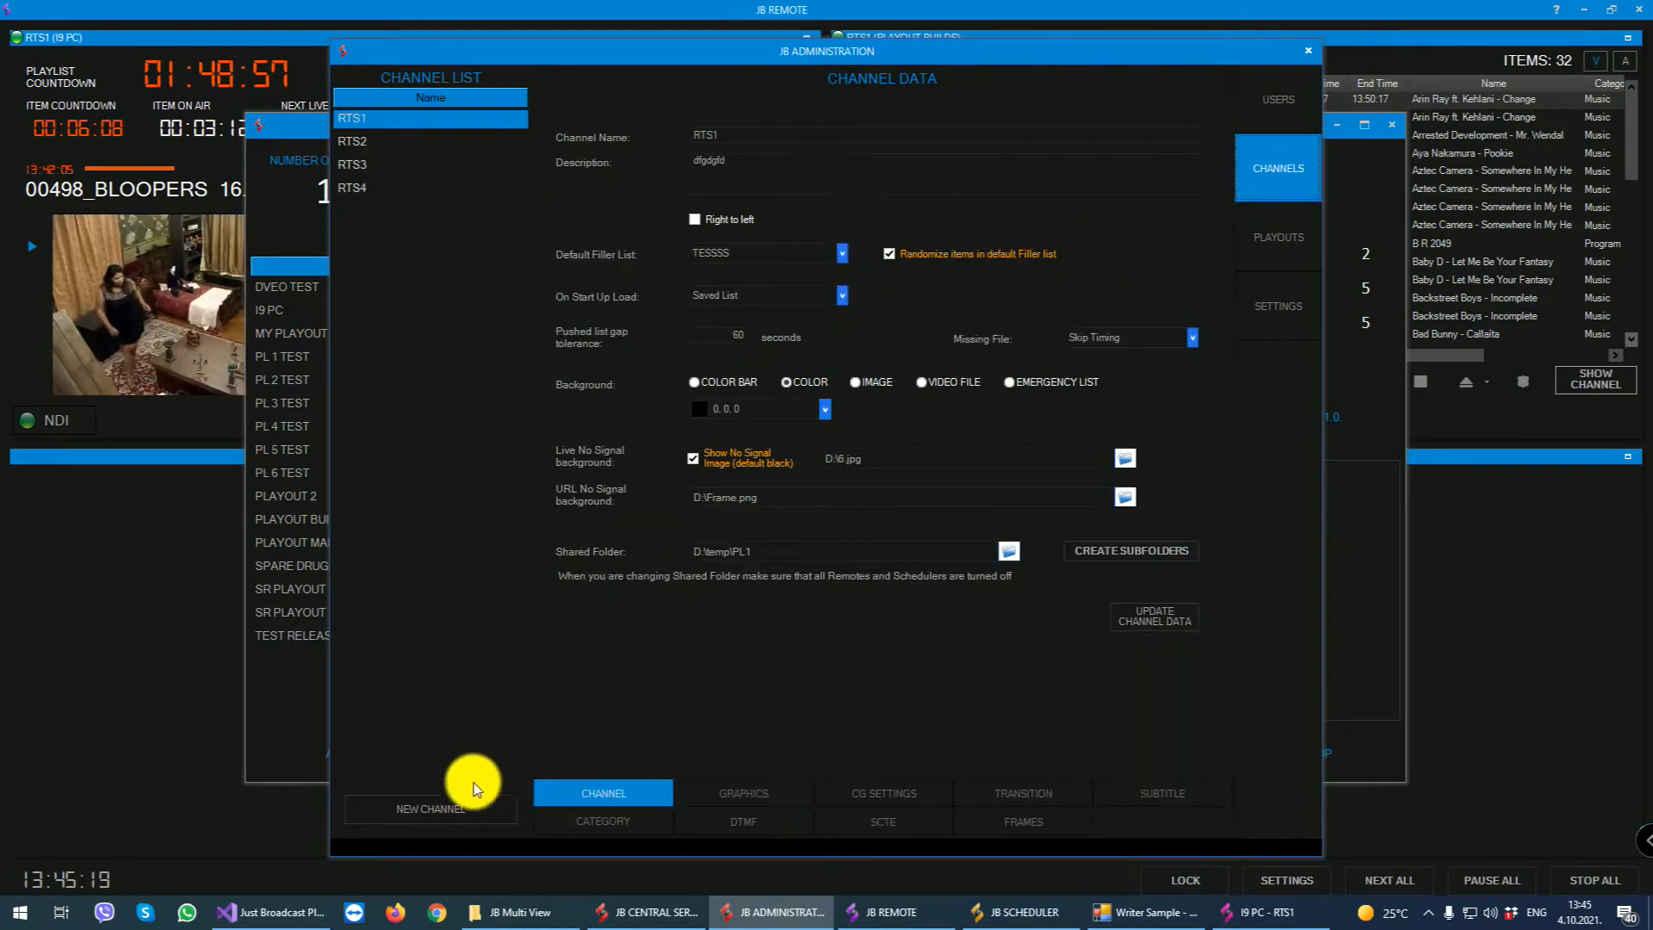
left_click(456, 807)
left_click(990, 596)
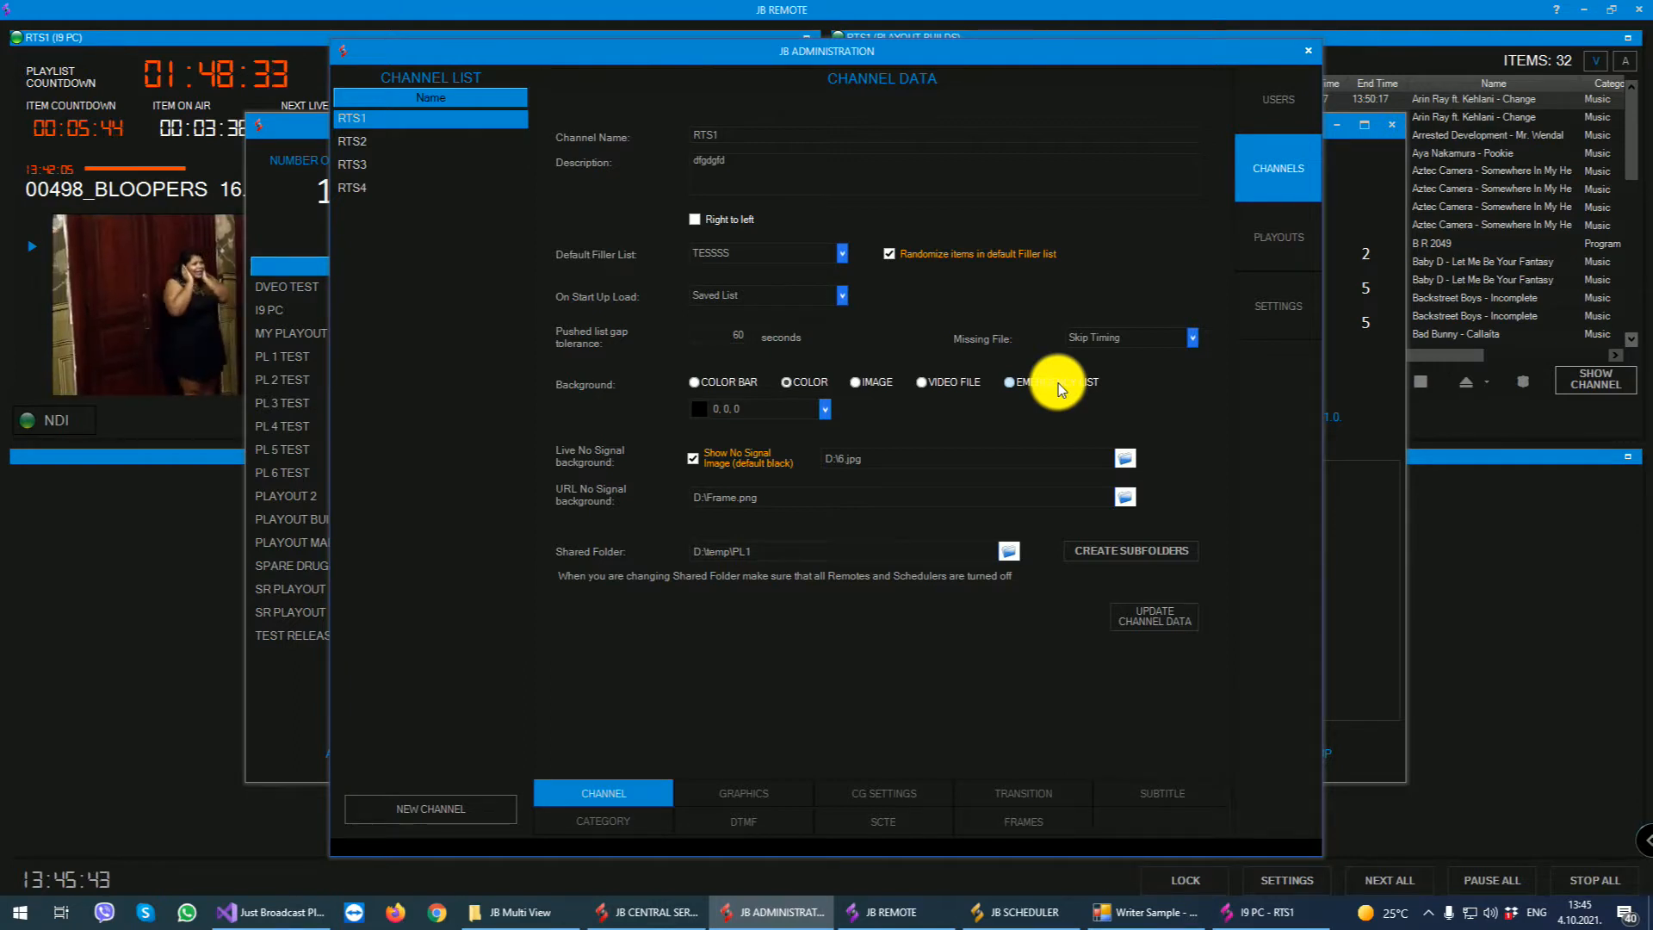
- Review the graphics, CG, transition and subtitle settings of channel RTS1
left_click(728, 790)
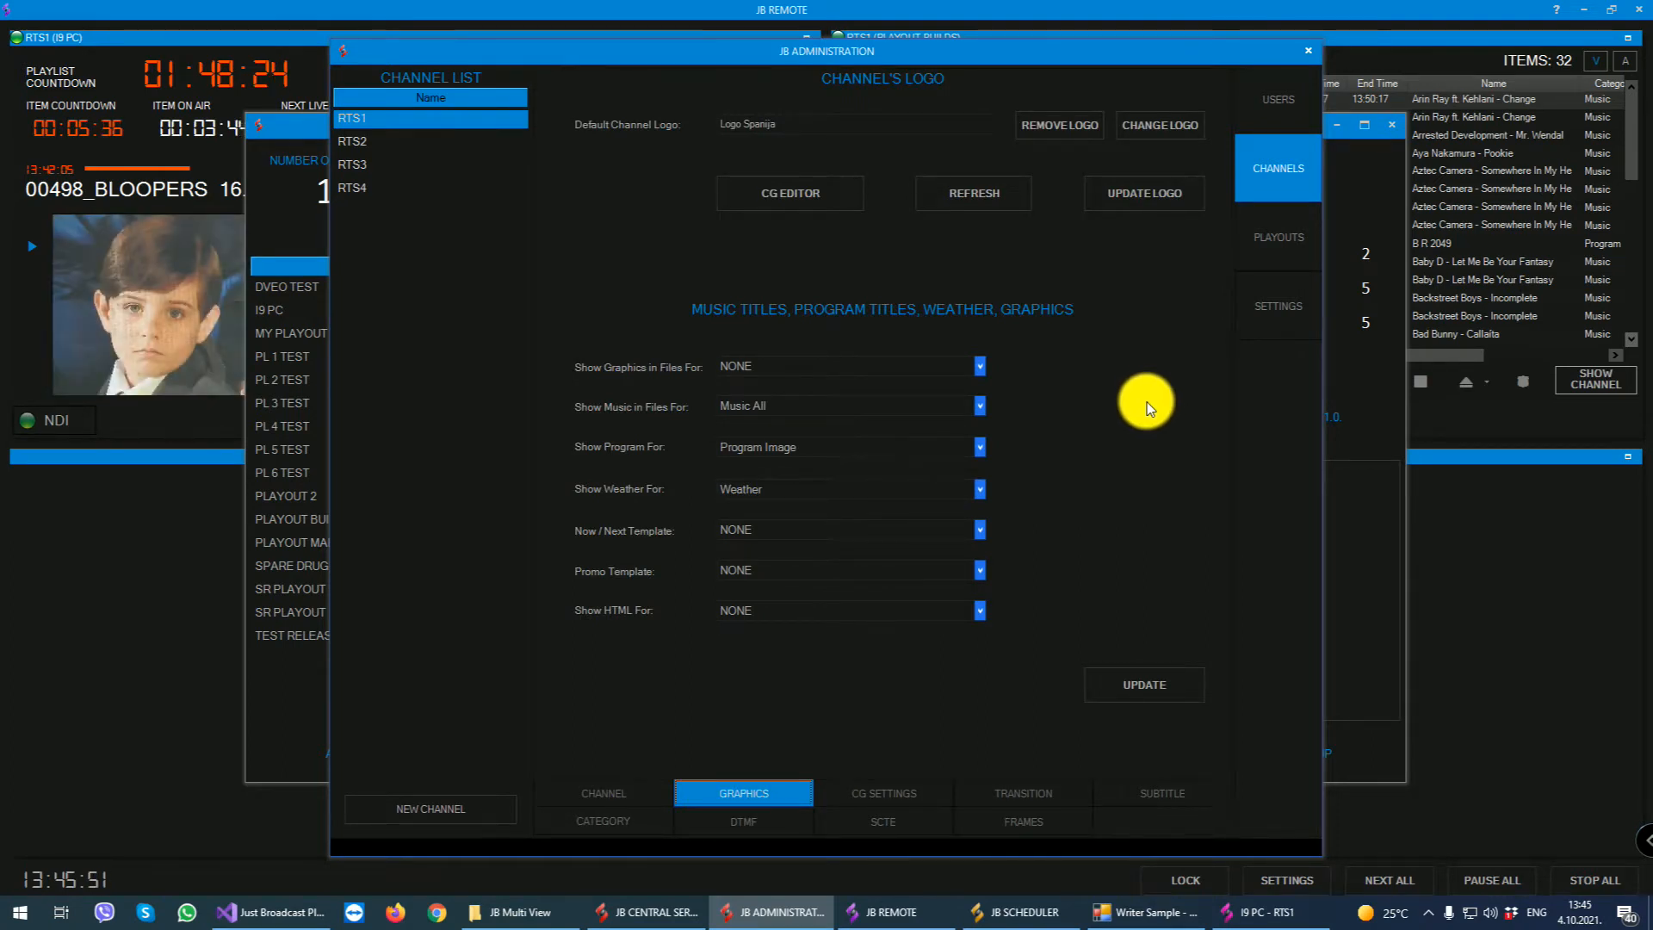
left_click(866, 798)
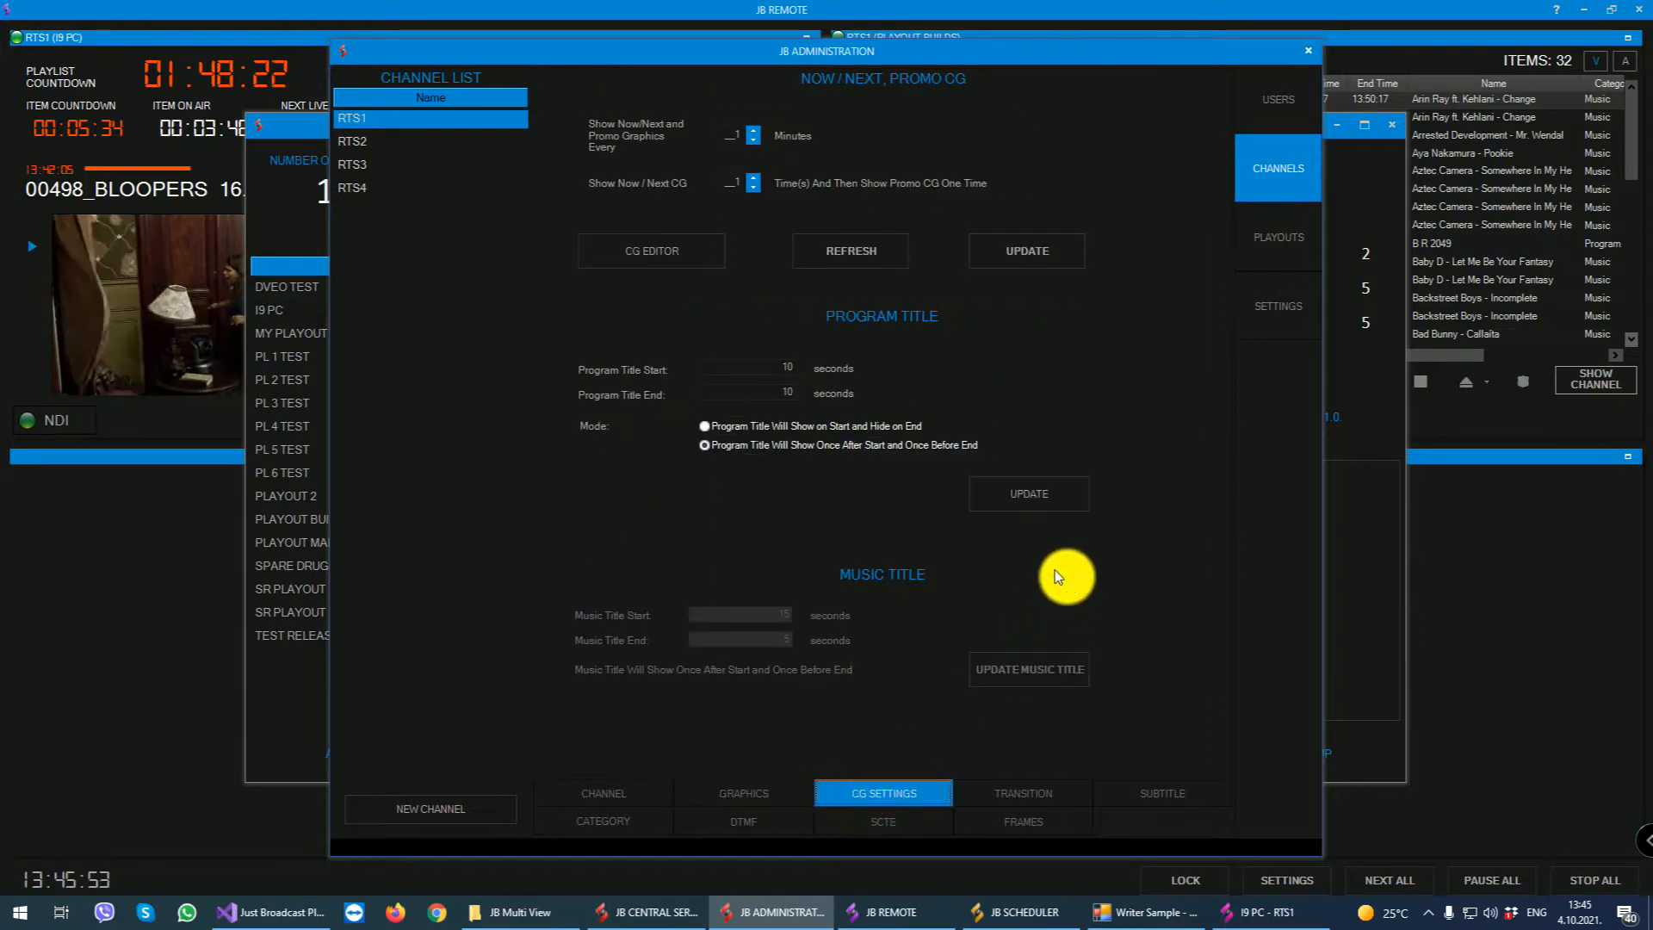
left_click(1021, 791)
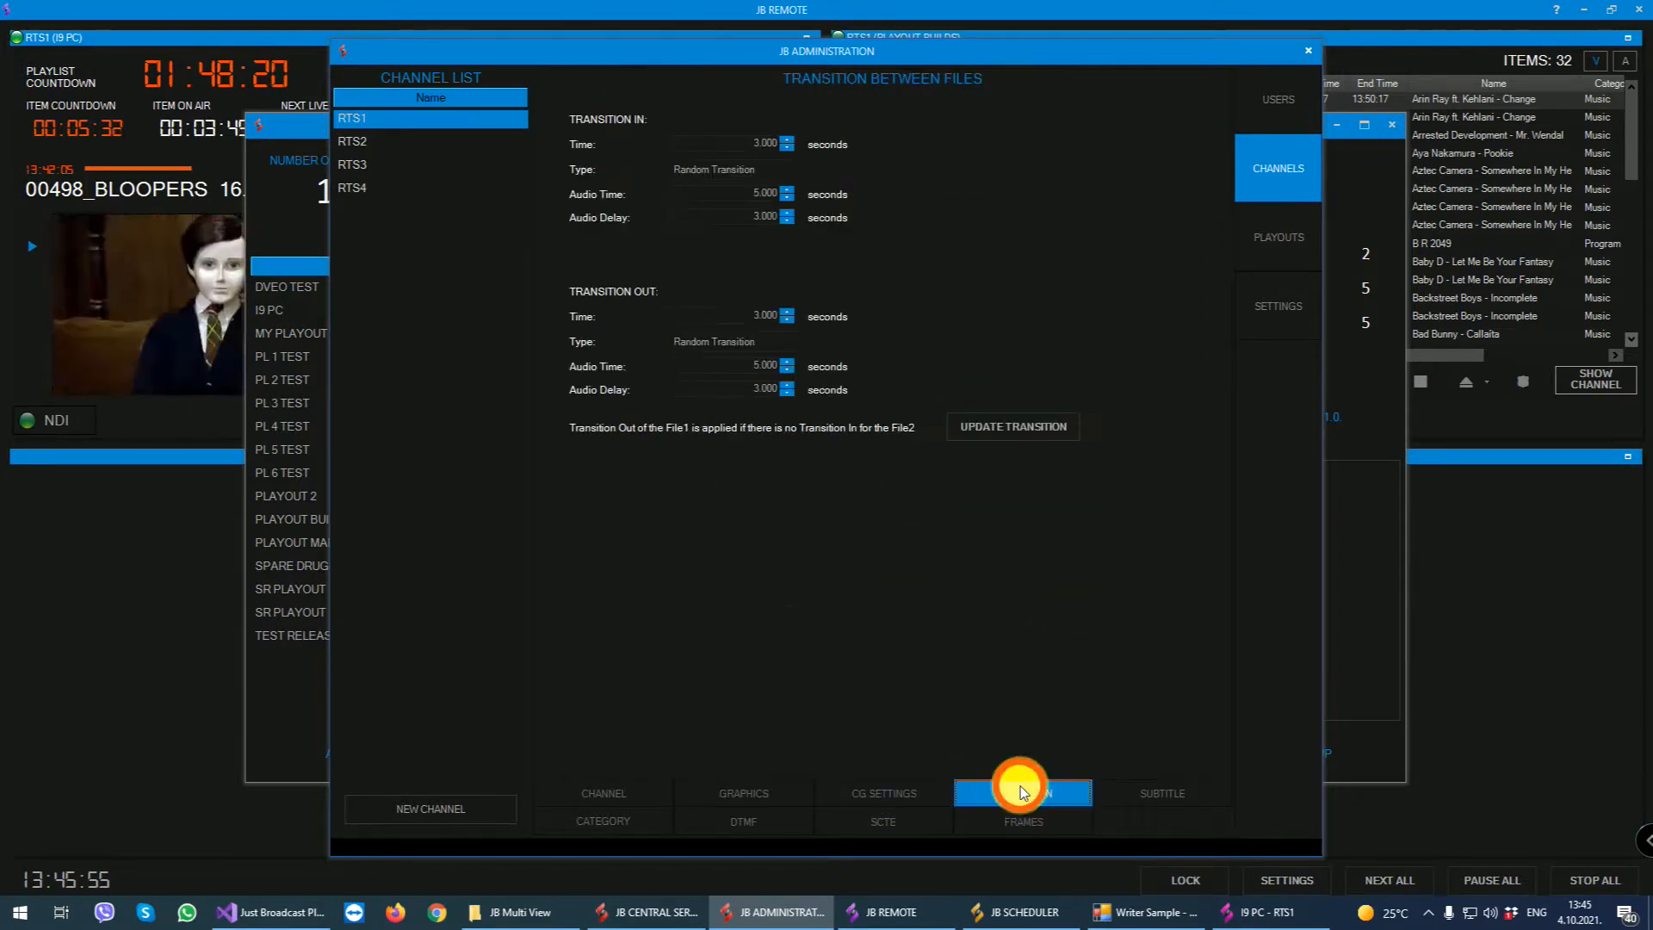
left_click(1152, 792)
- Examine the file categories of channel RTS1, including the properties of the Program and Intro categories
left_click(602, 830)
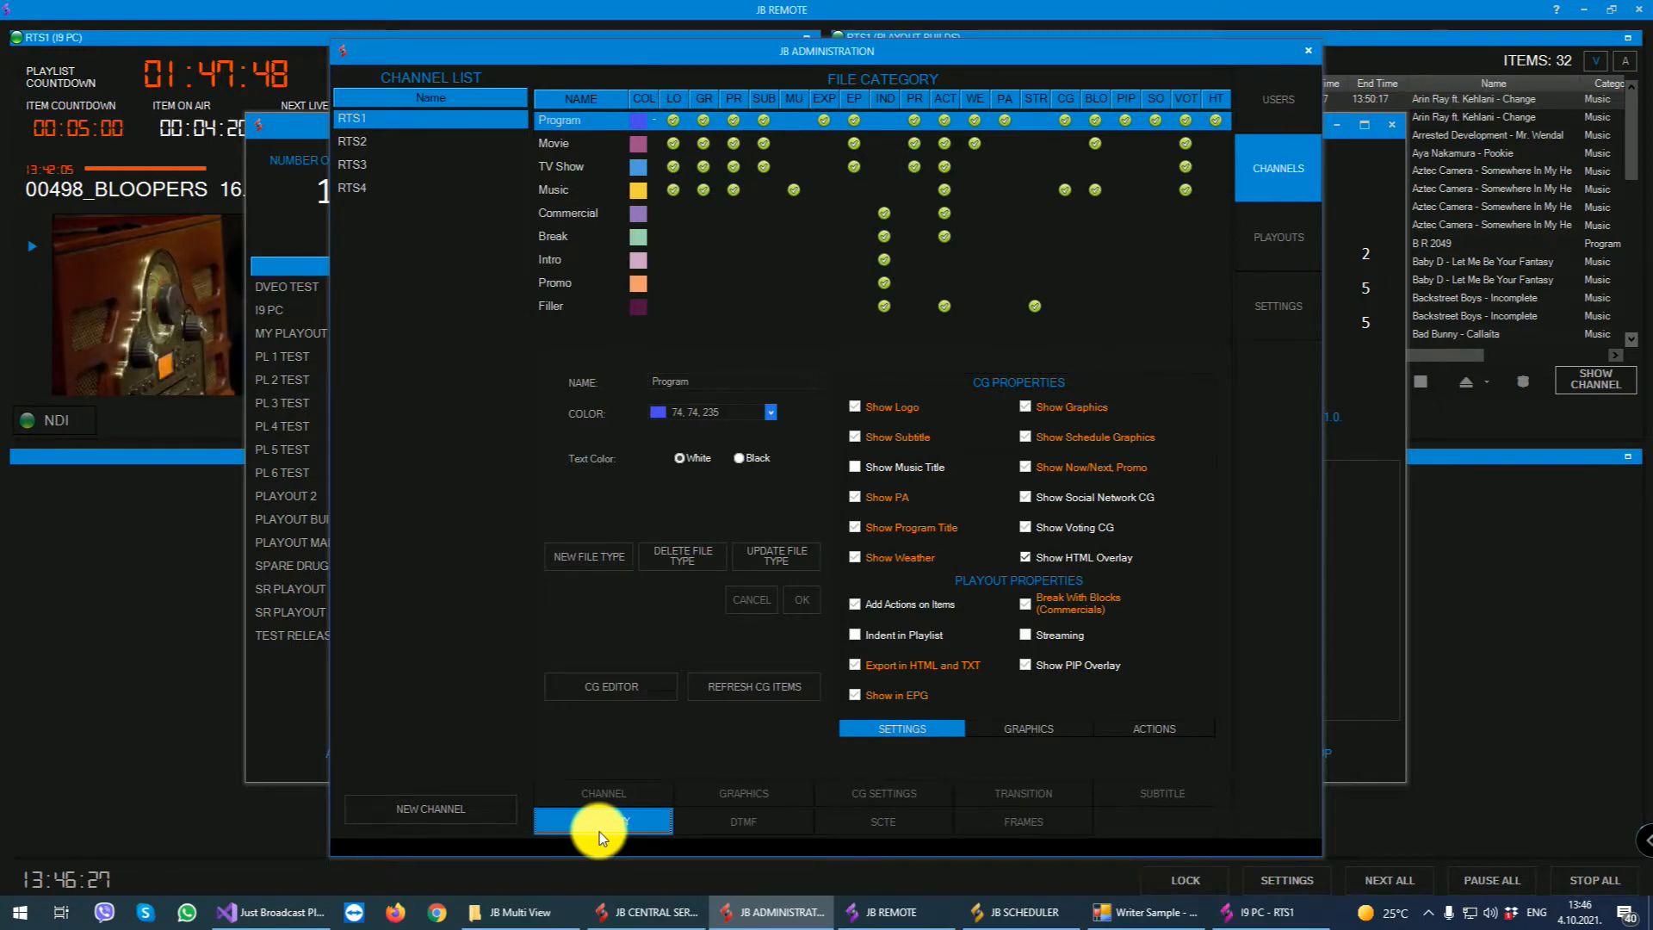
left_click(607, 122)
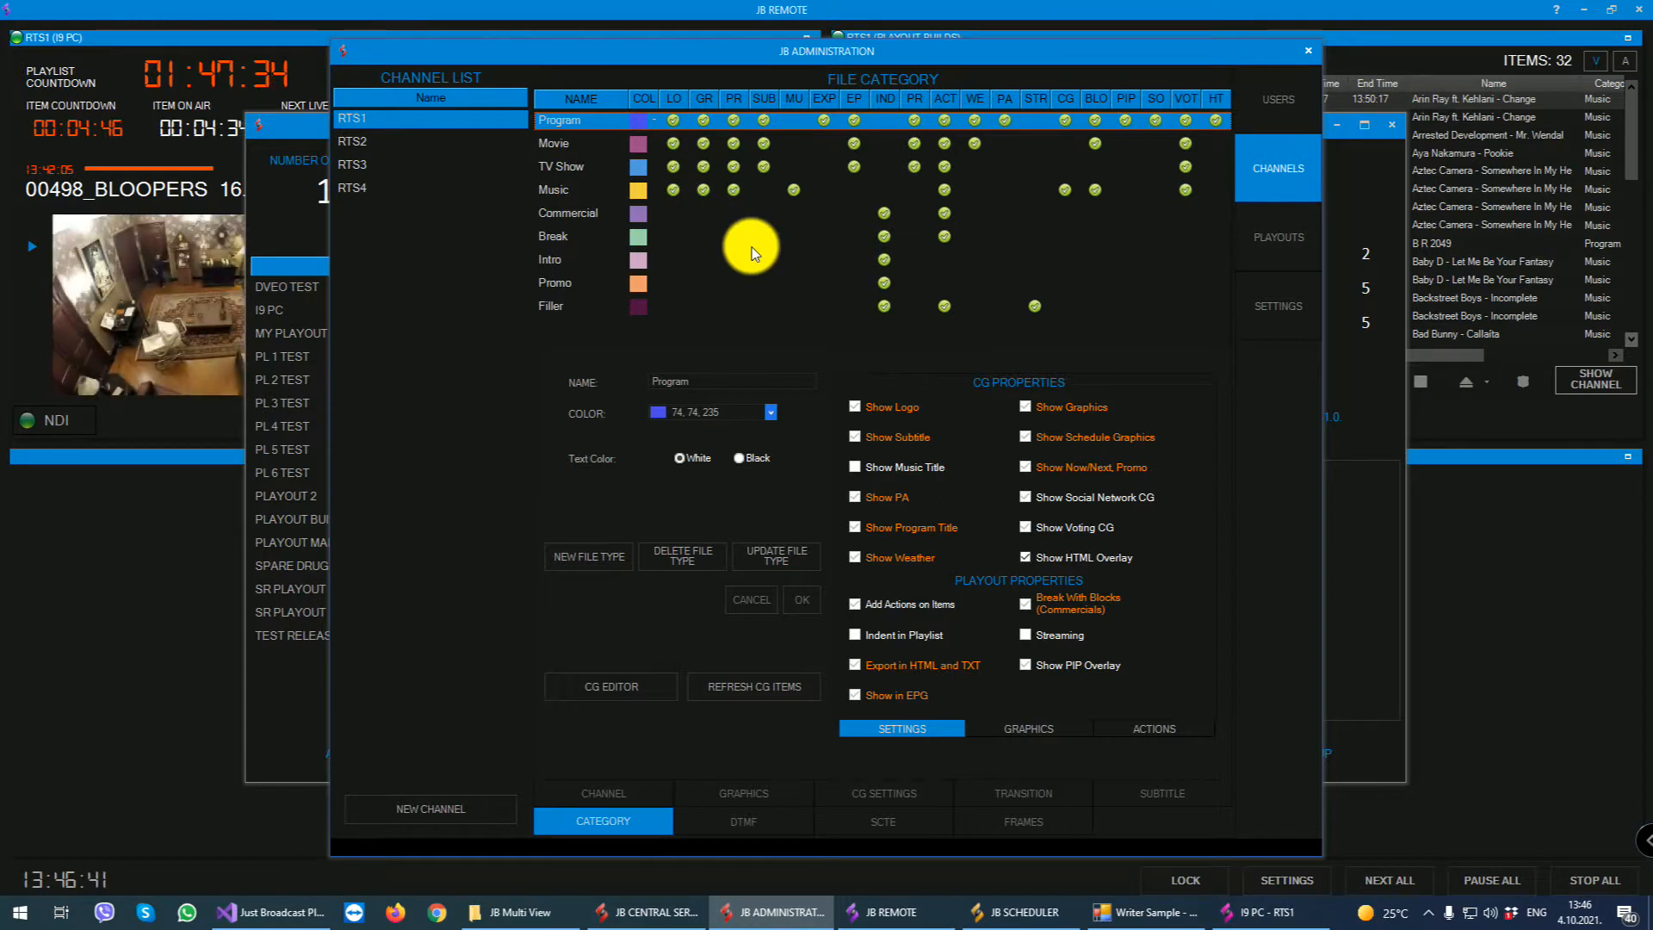
left_click(638, 260)
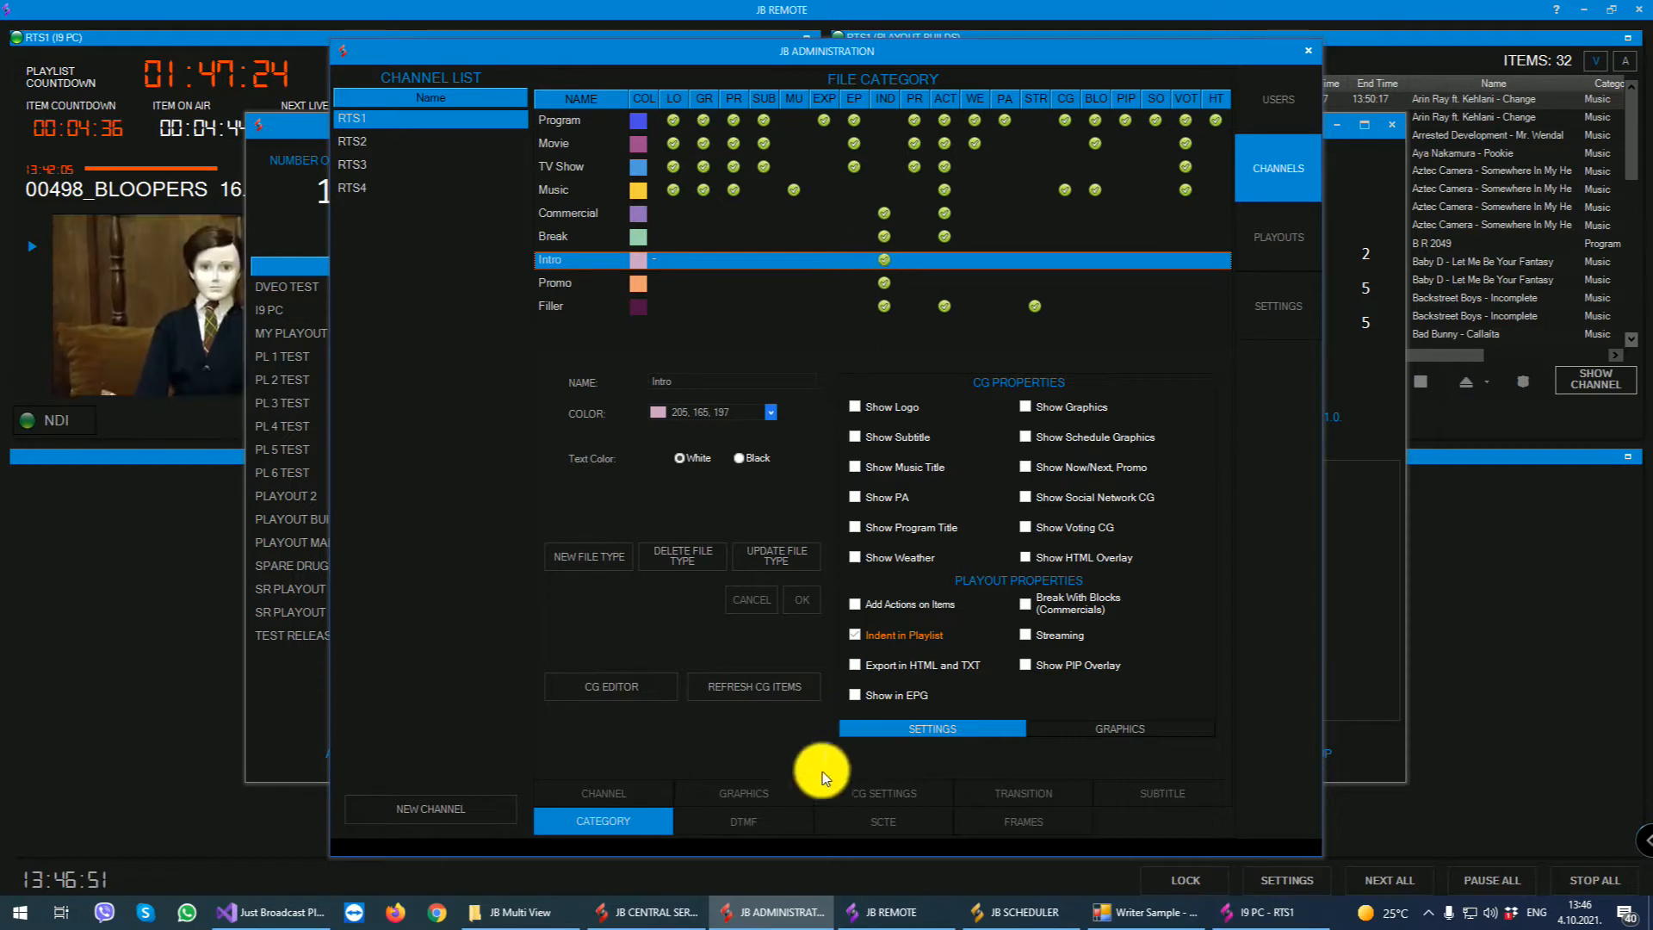
- Review the DTMF tones, SCTE triggers and frame recognition actions of channel RTS1
left_click(770, 822)
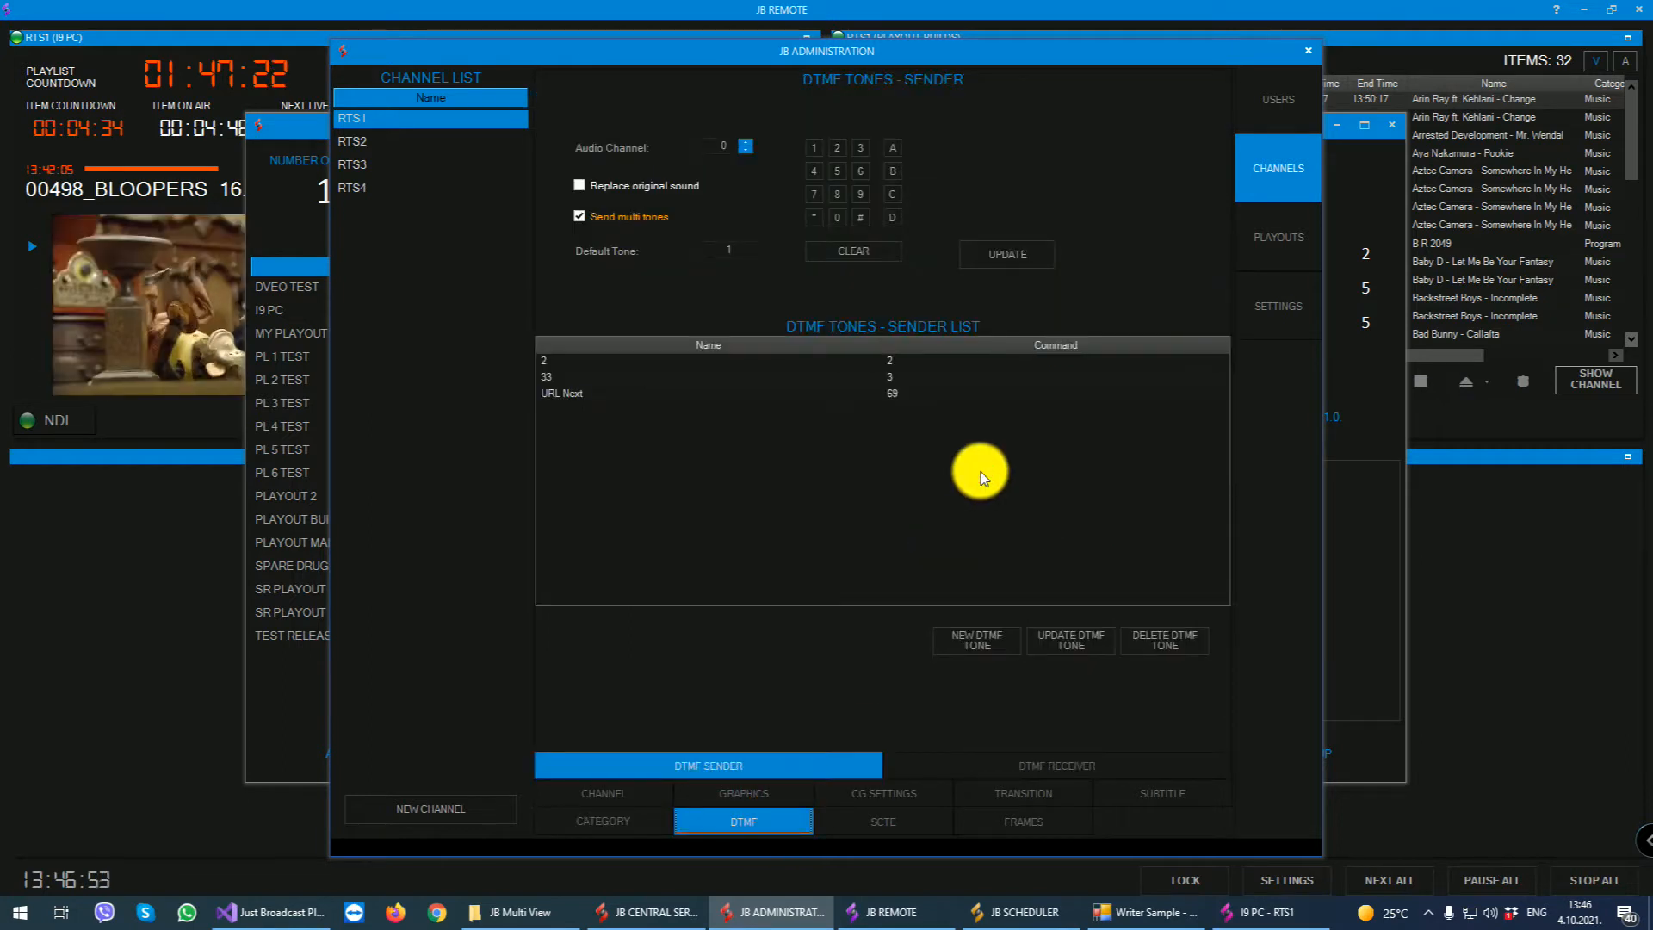
left_click(915, 822)
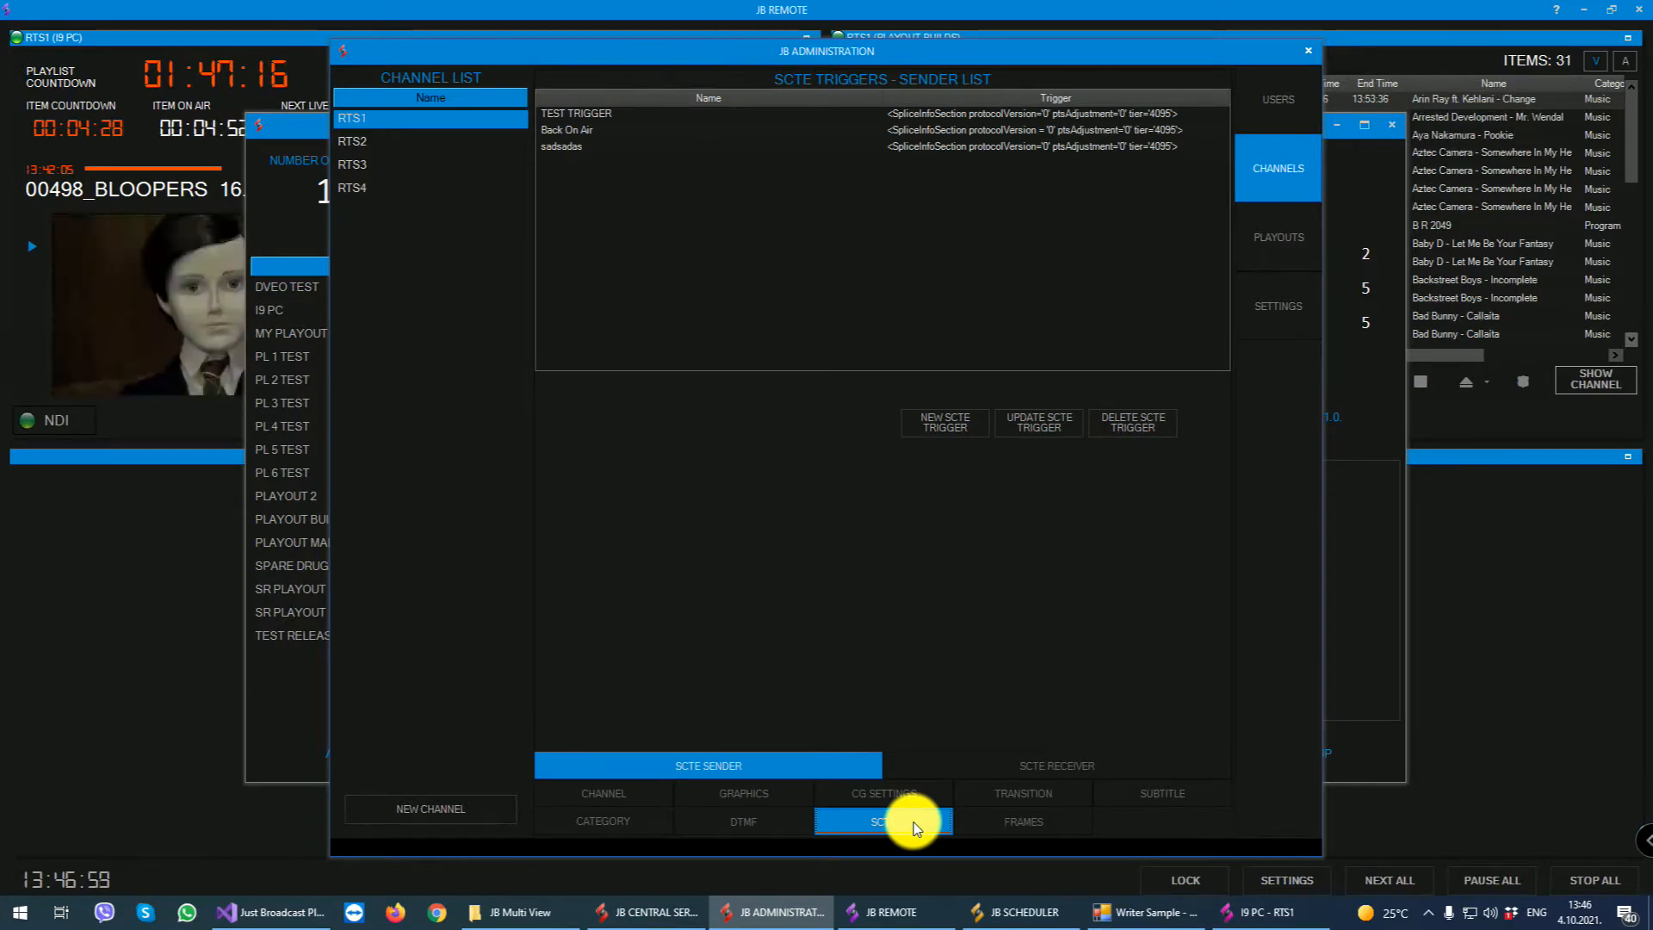
left_click(980, 823)
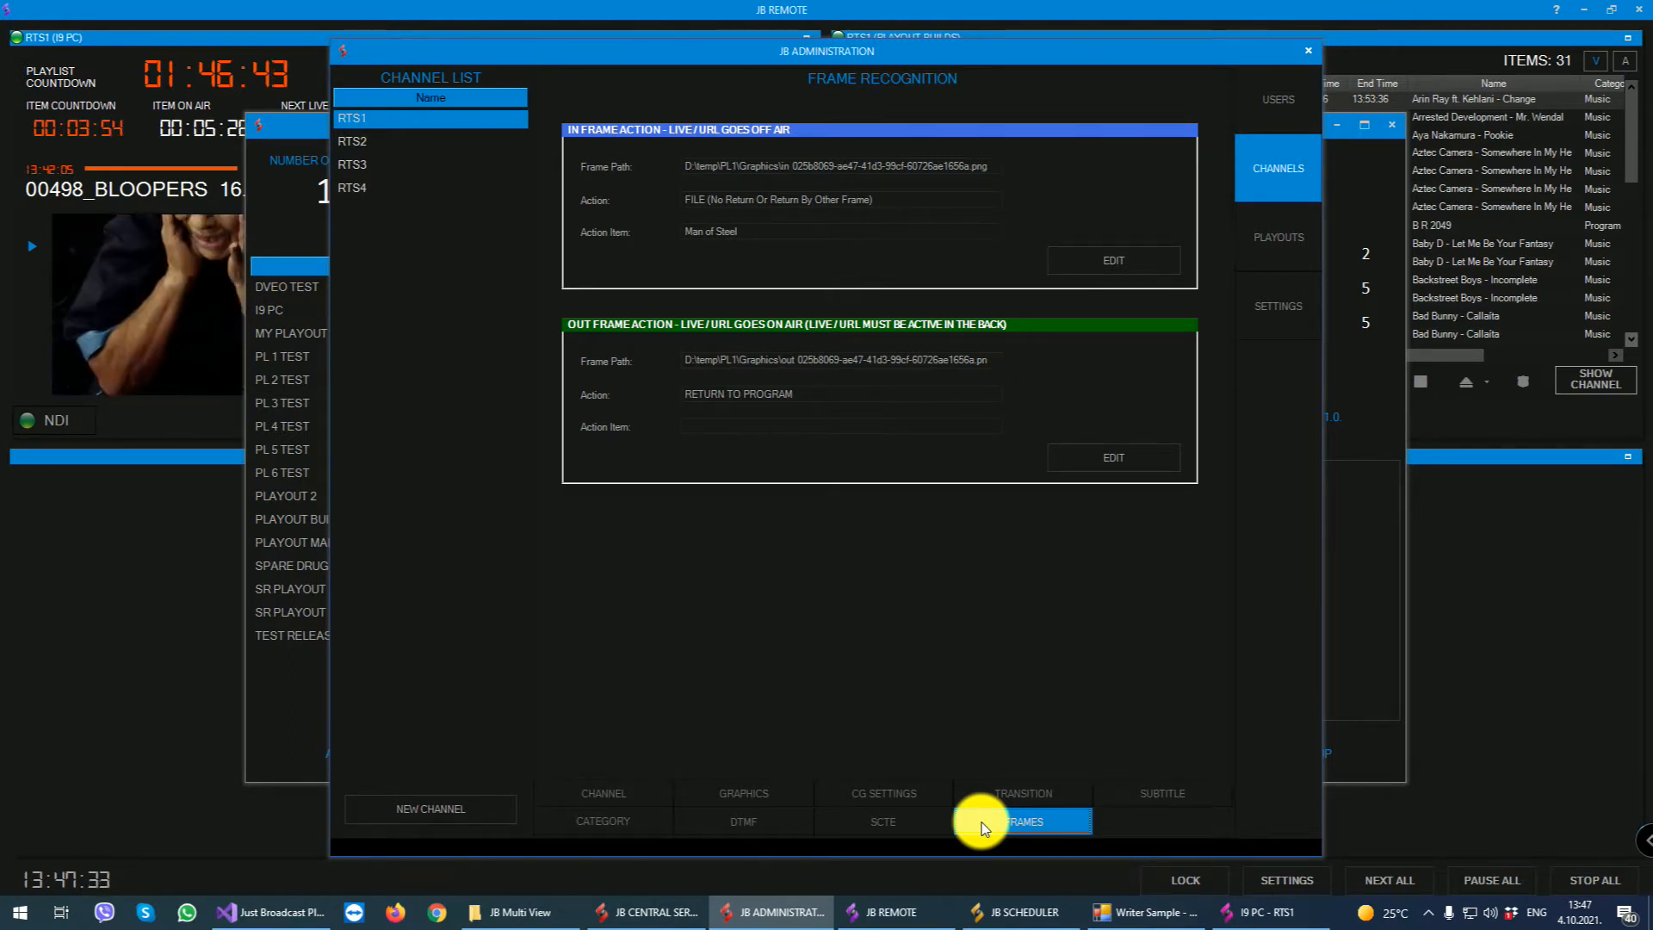
- Open the playout data of I9 PC and view its channel and video quality choices, keeping RTS1 and HD720 50p
left_click(1283, 255)
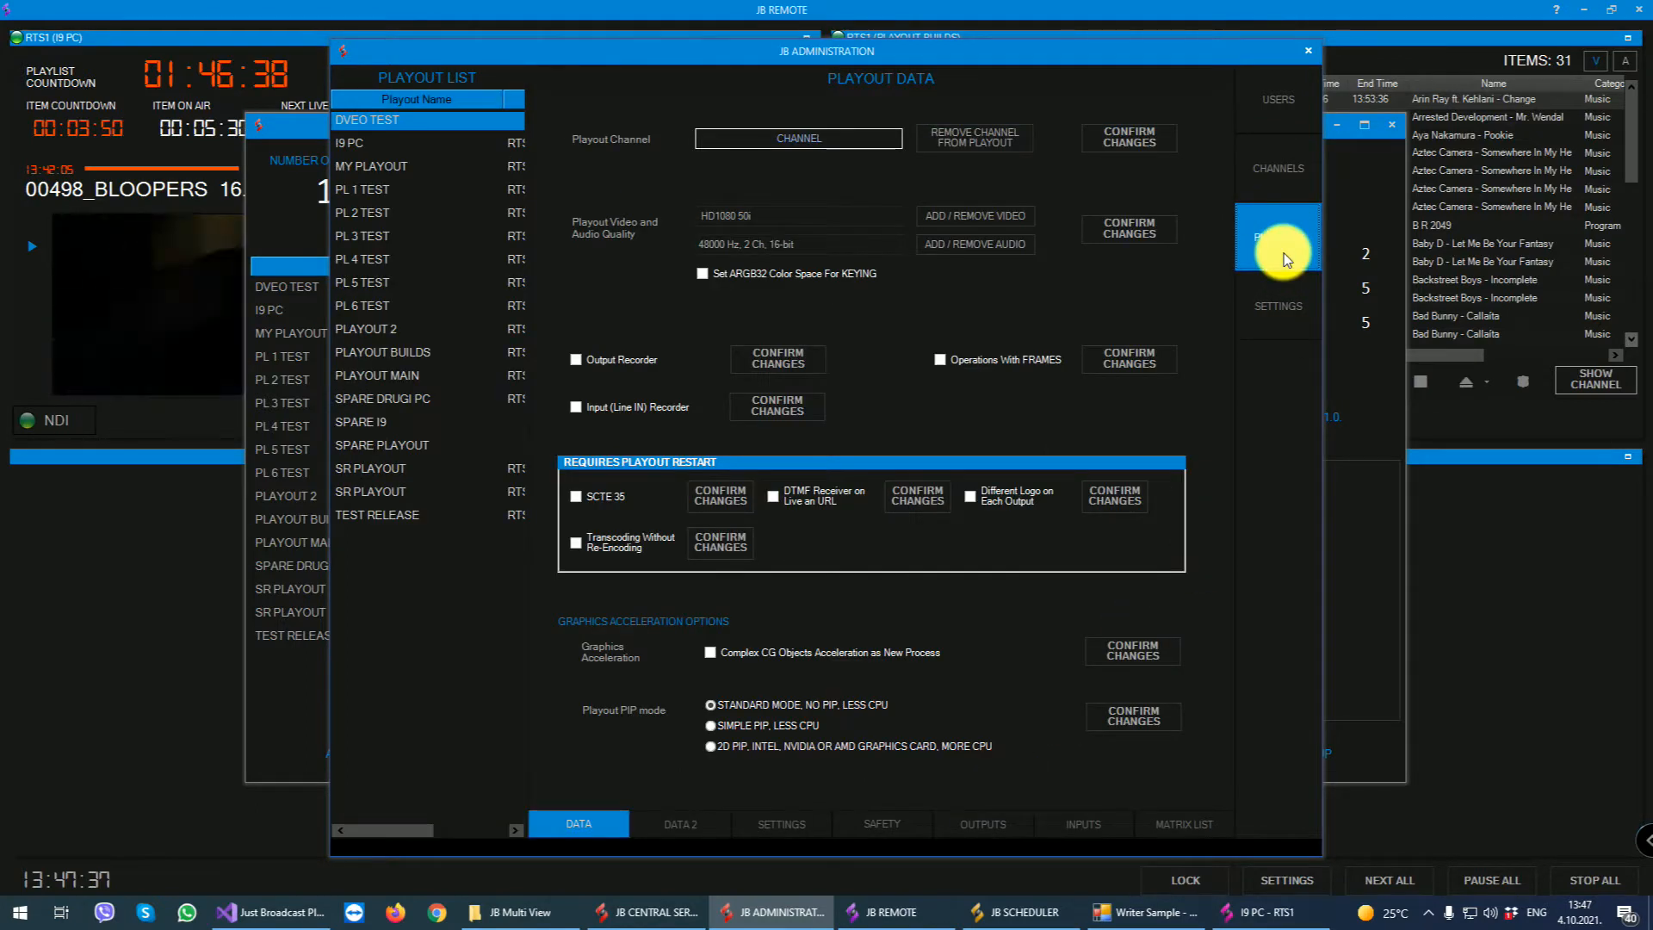
left_click(387, 142)
left_click(820, 138)
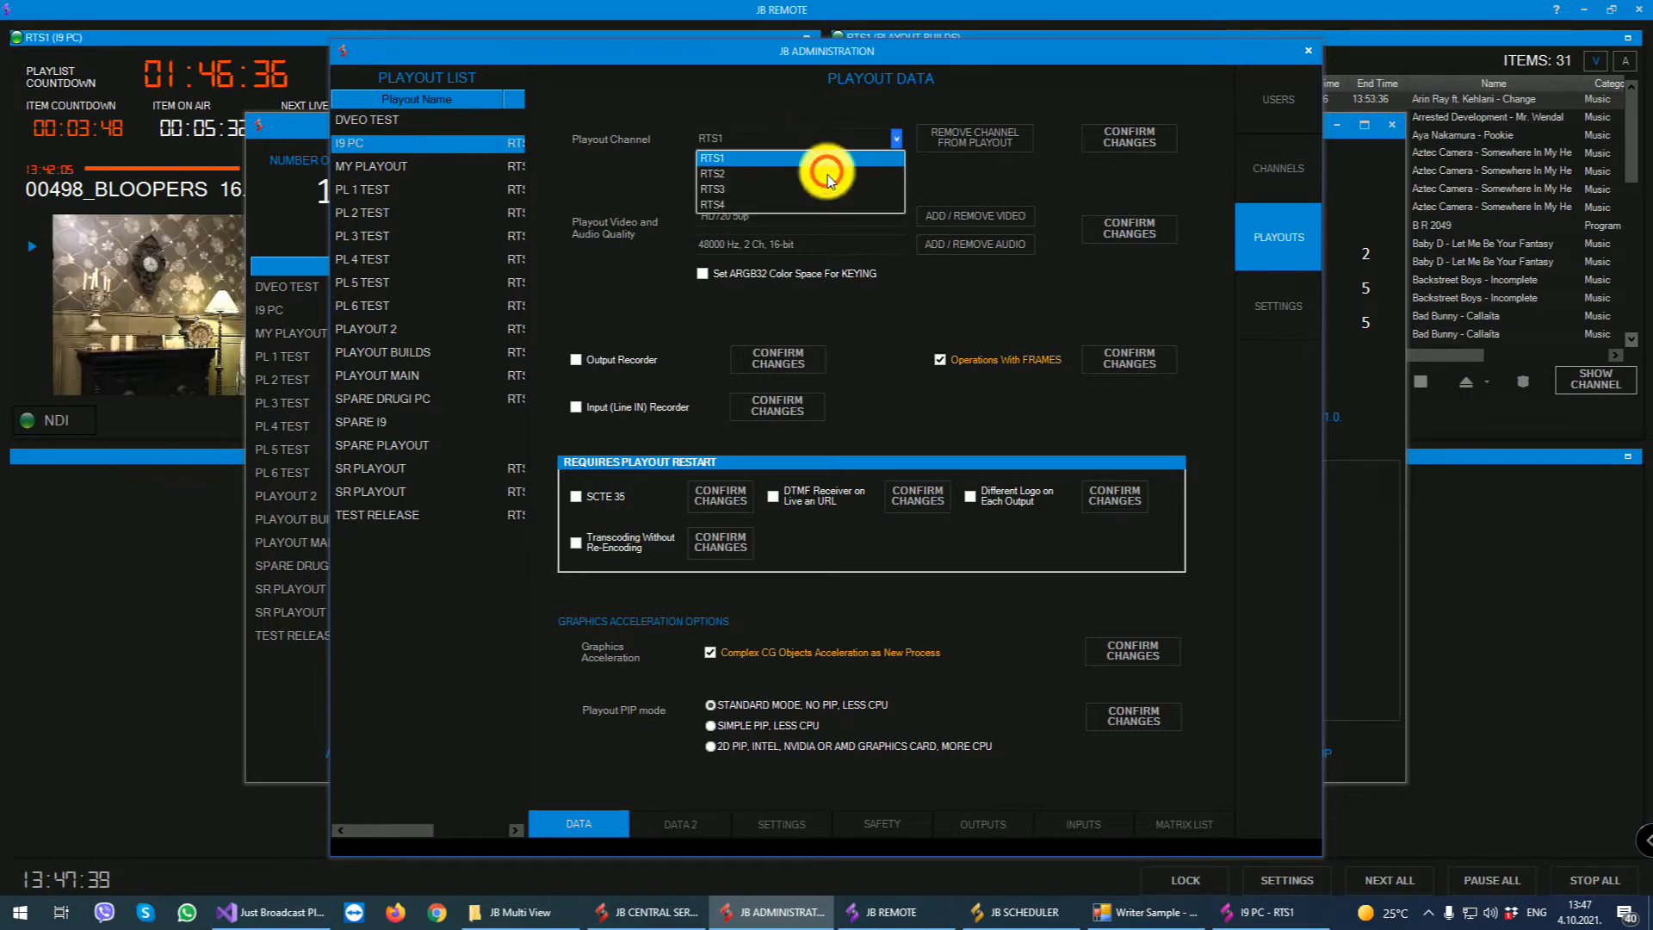
left_click(835, 160)
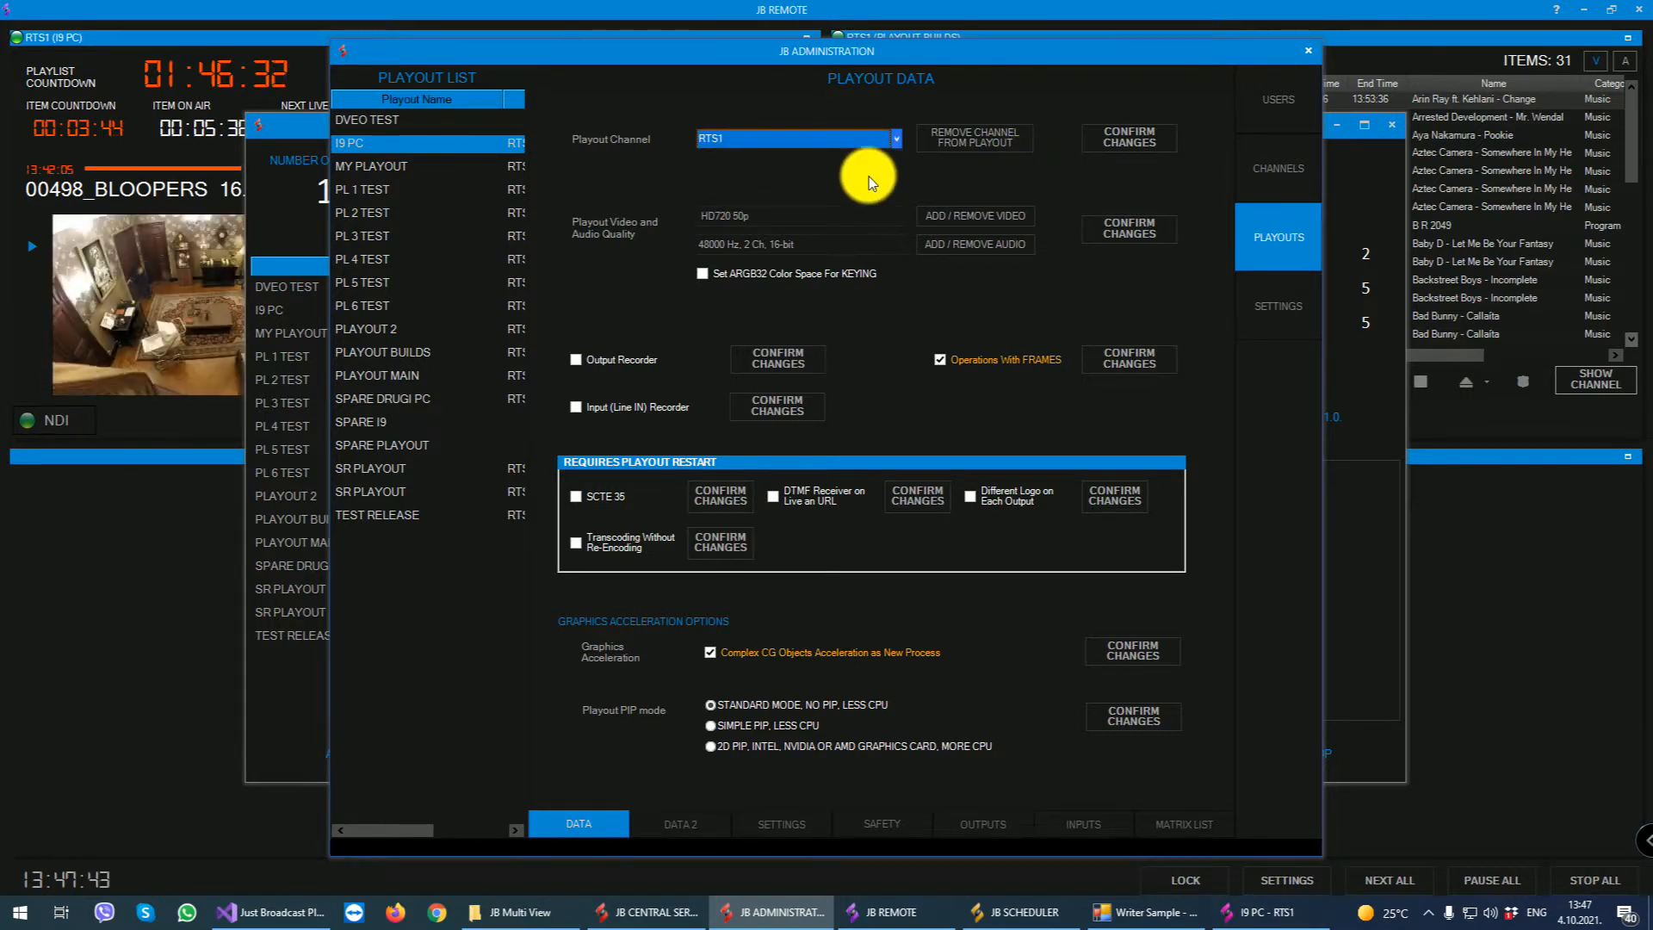
left_click(833, 215)
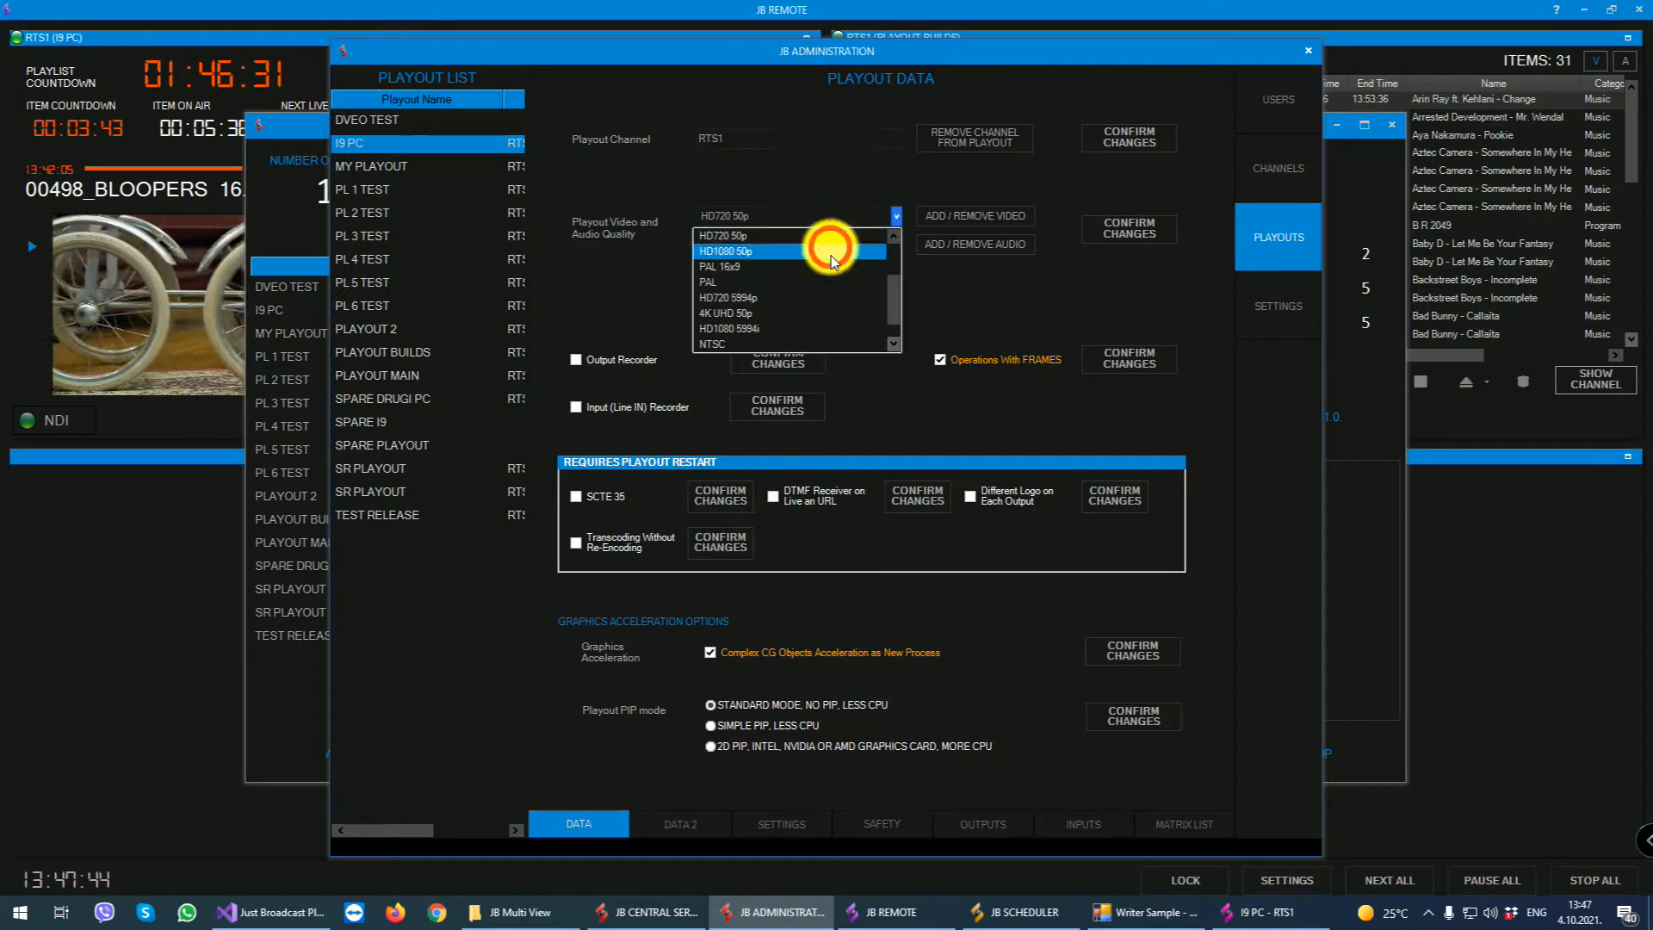
left_click(1031, 323)
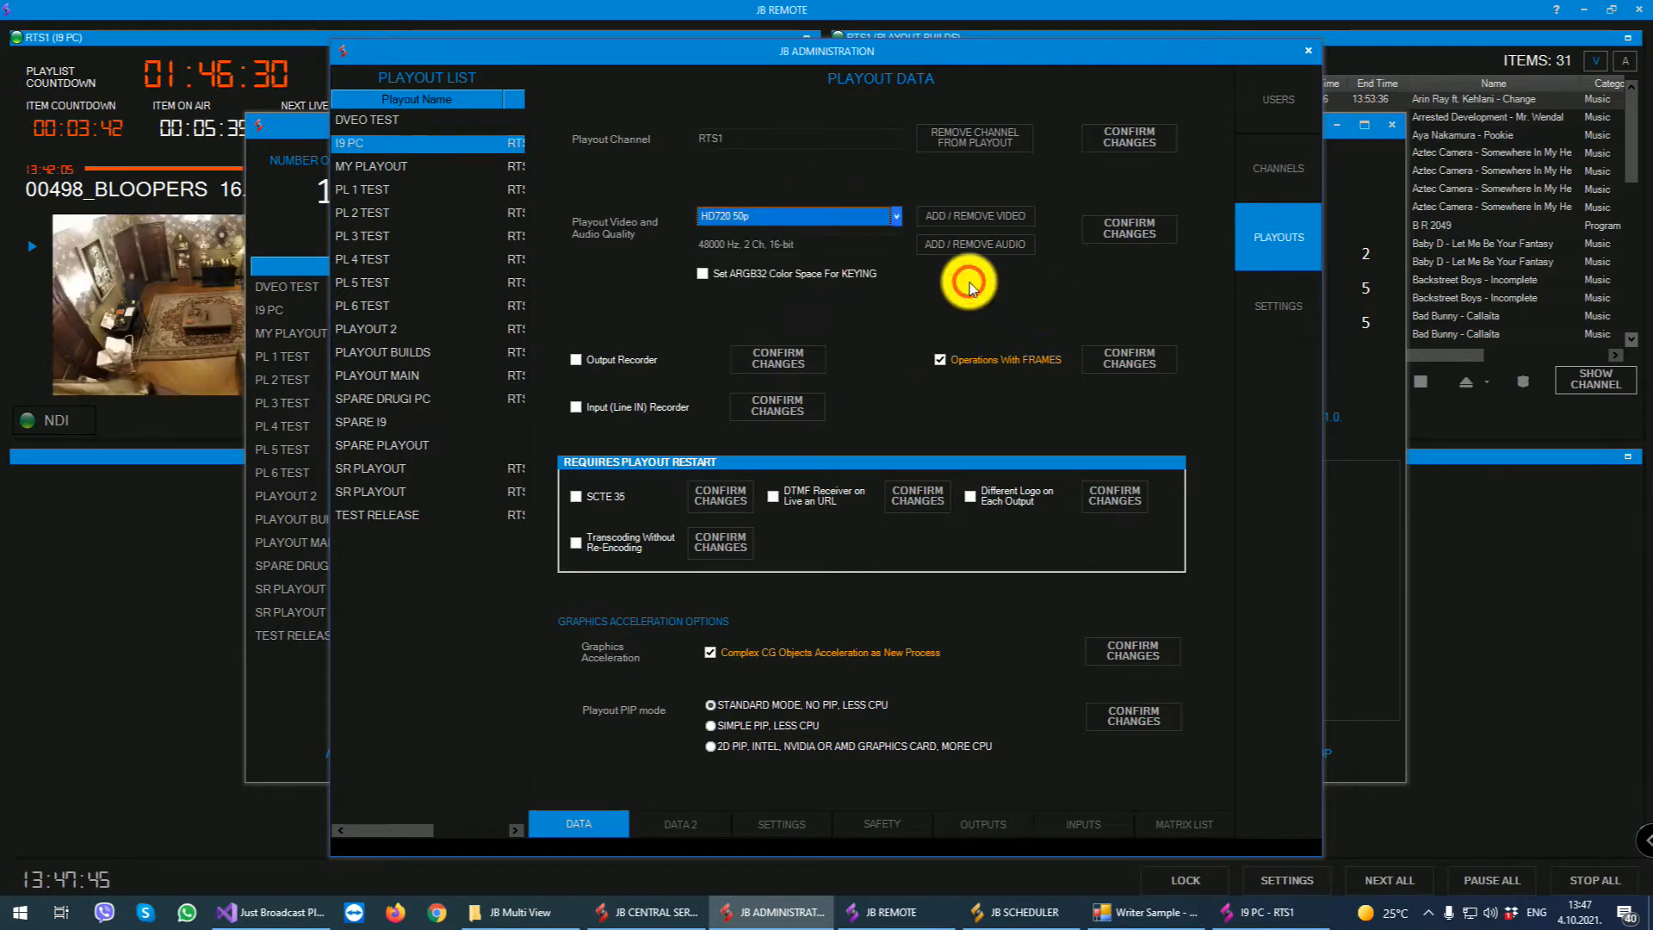
- Toggle the Output Recorder and Input (Line IN) Recorder options of I9 PC on and back off
left_click(591, 360)
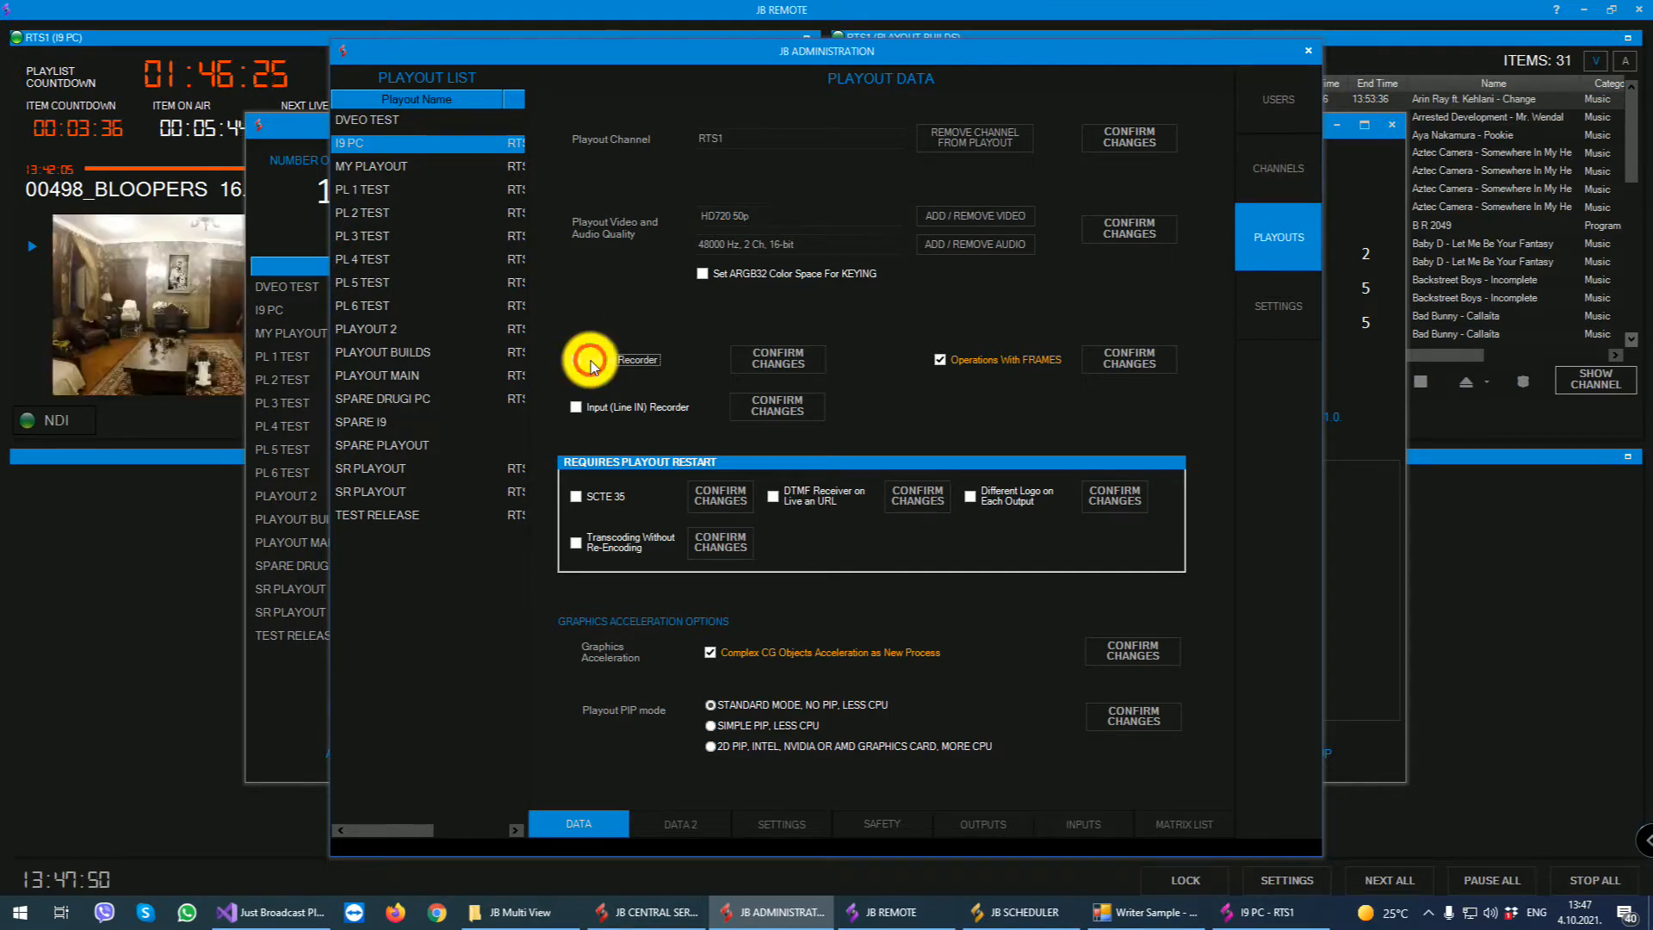
left_click(591, 360)
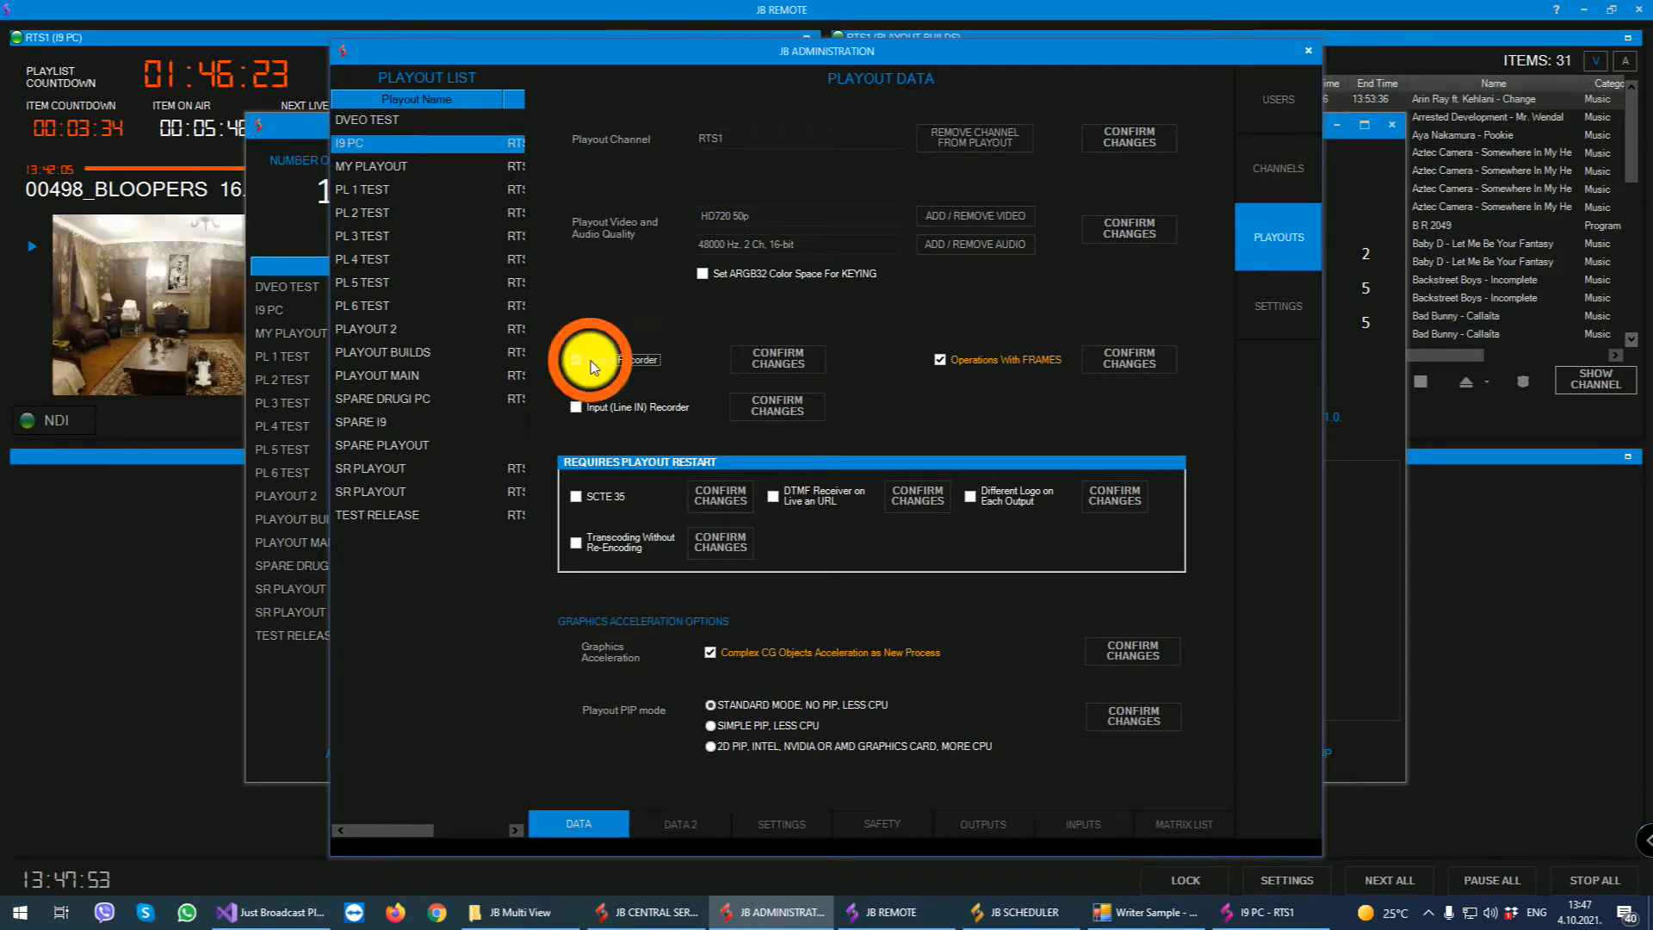
left_click(618, 412)
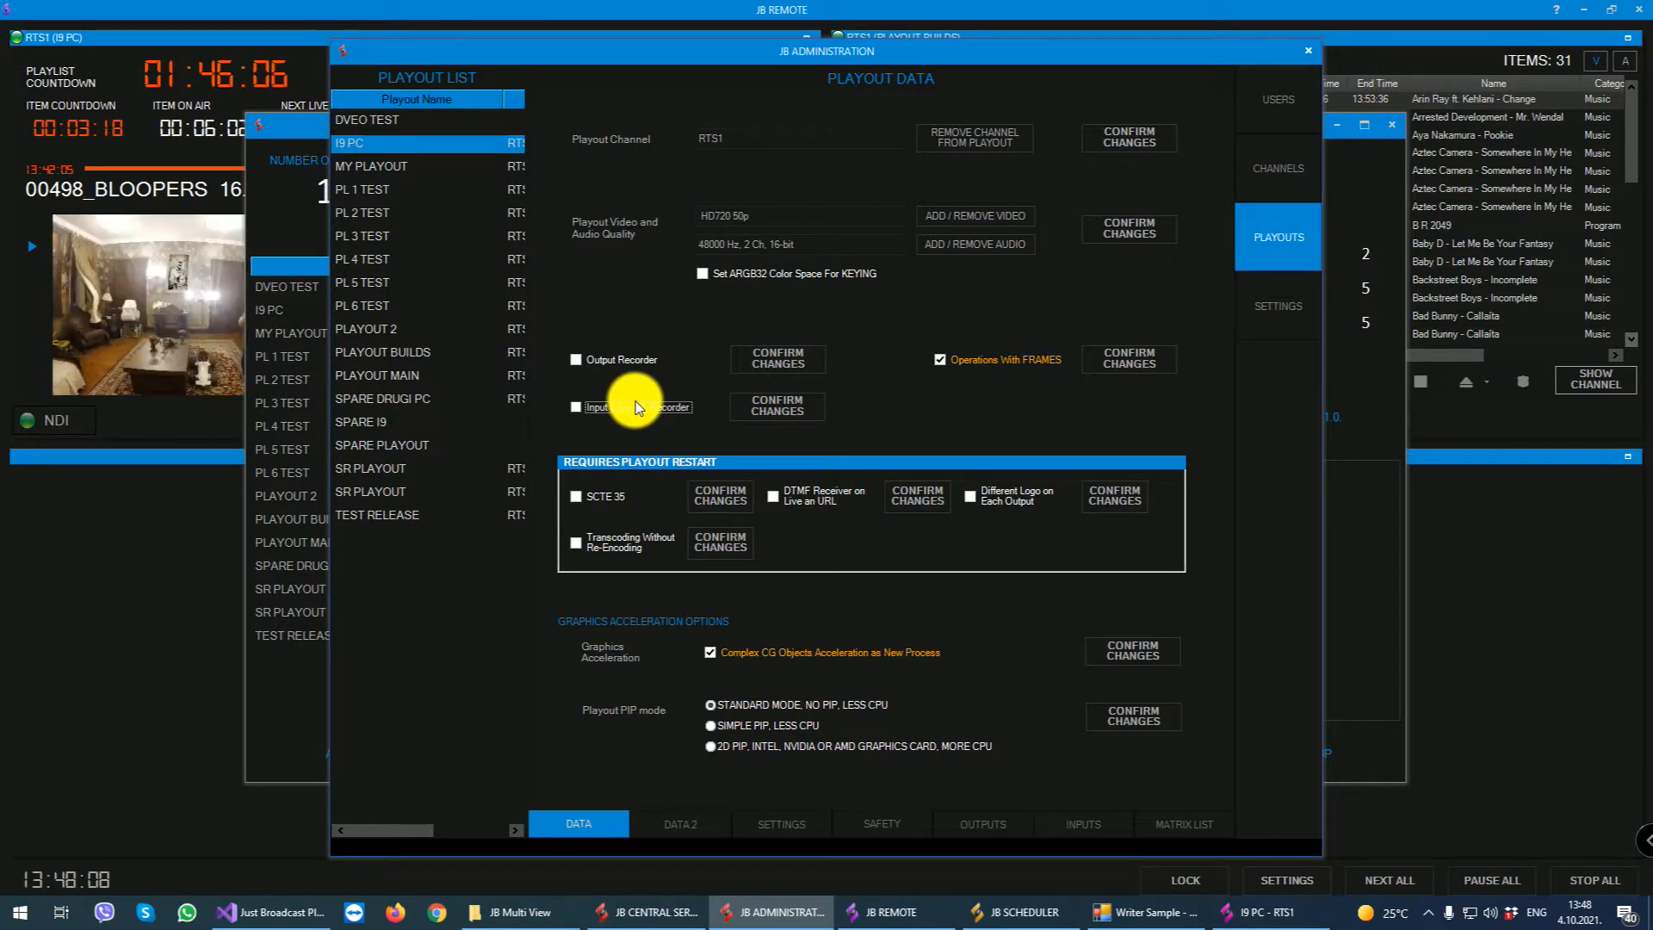
left_click(636, 403)
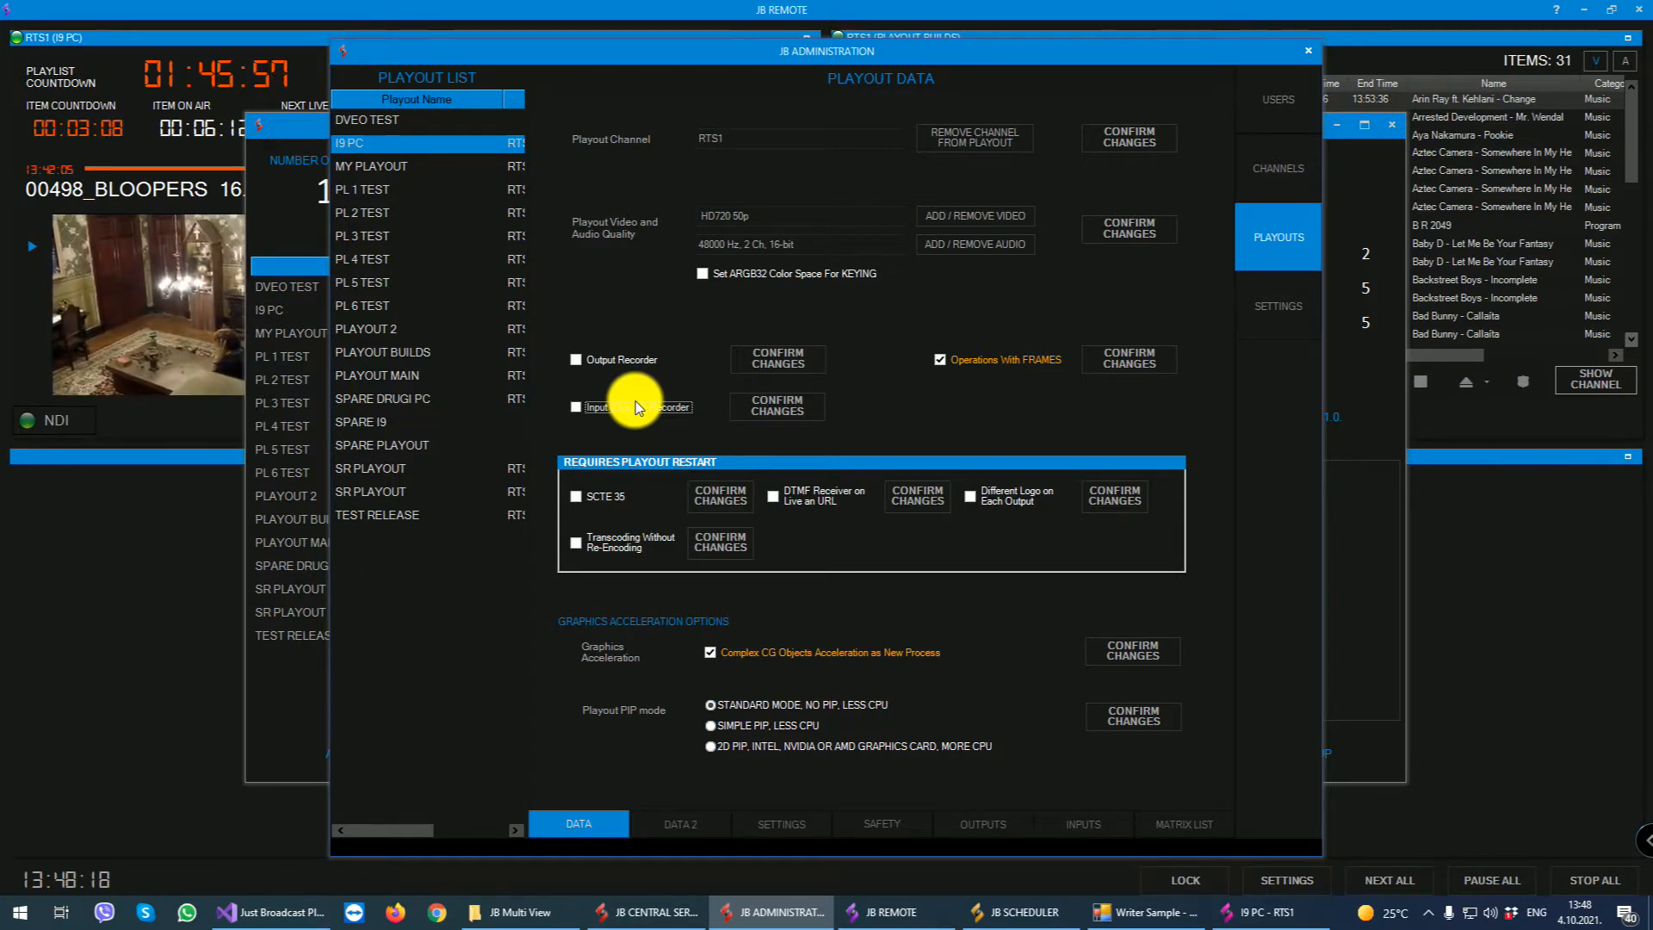
- Point out I9 PC's SCTE 35, DTMF receiver, per-output logo, transcoding and Operations With FRAMES options without changing them
left_click(584, 498)
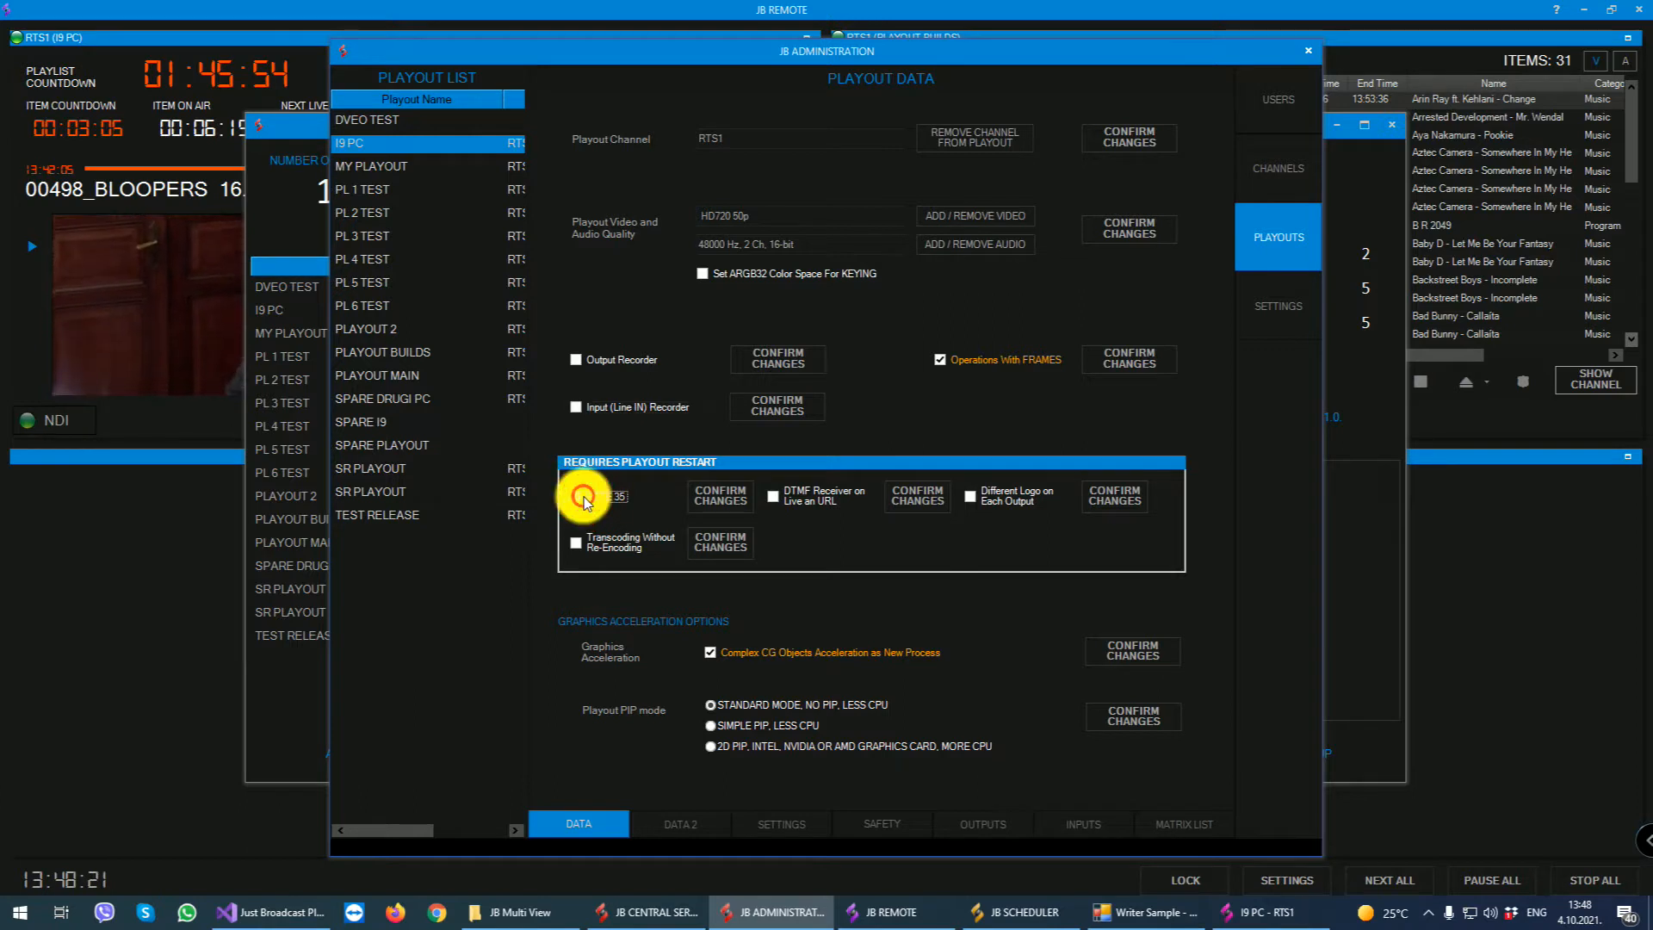
left_click(822, 496)
left_click(814, 496)
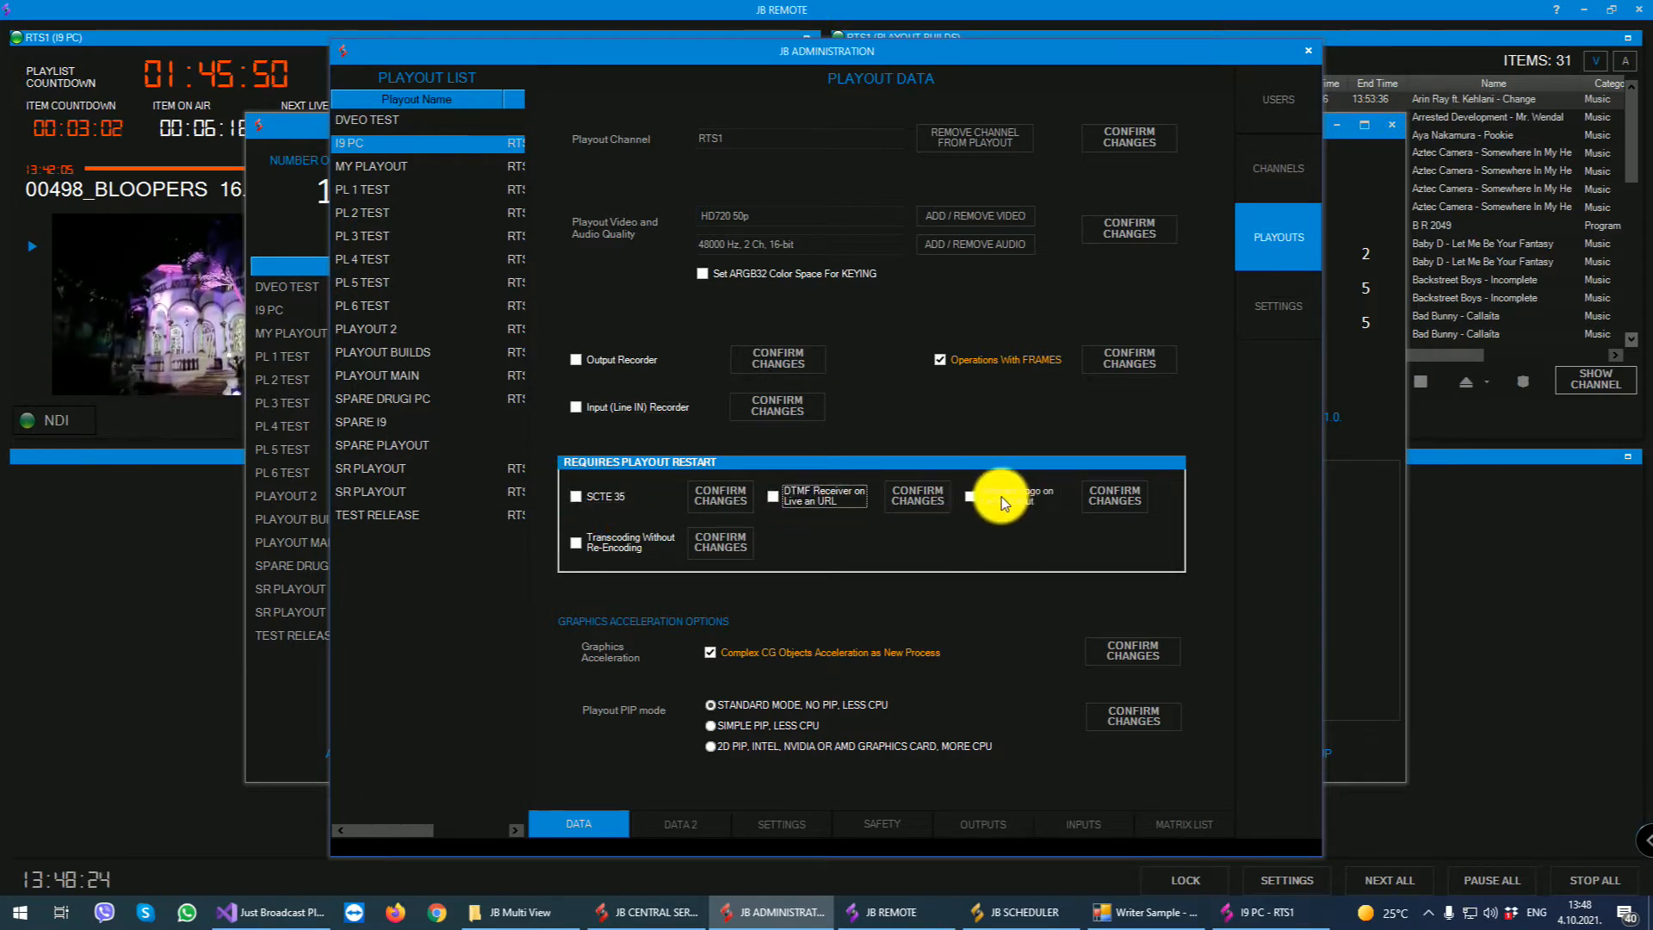
left_click(1001, 495)
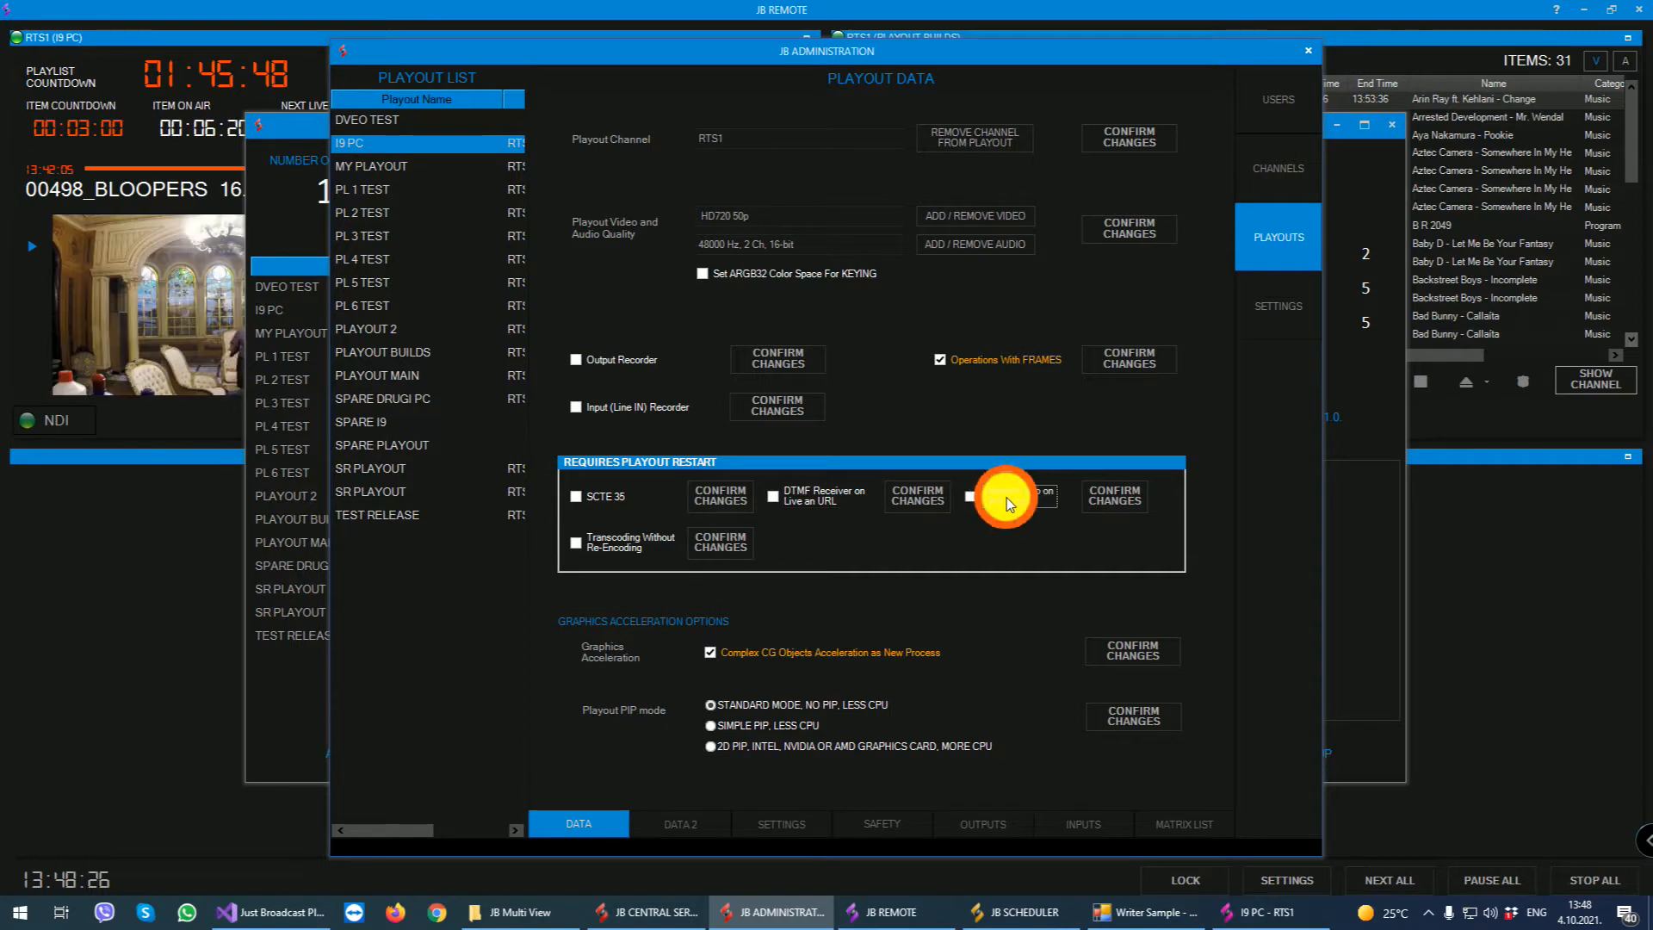
left_click(624, 543)
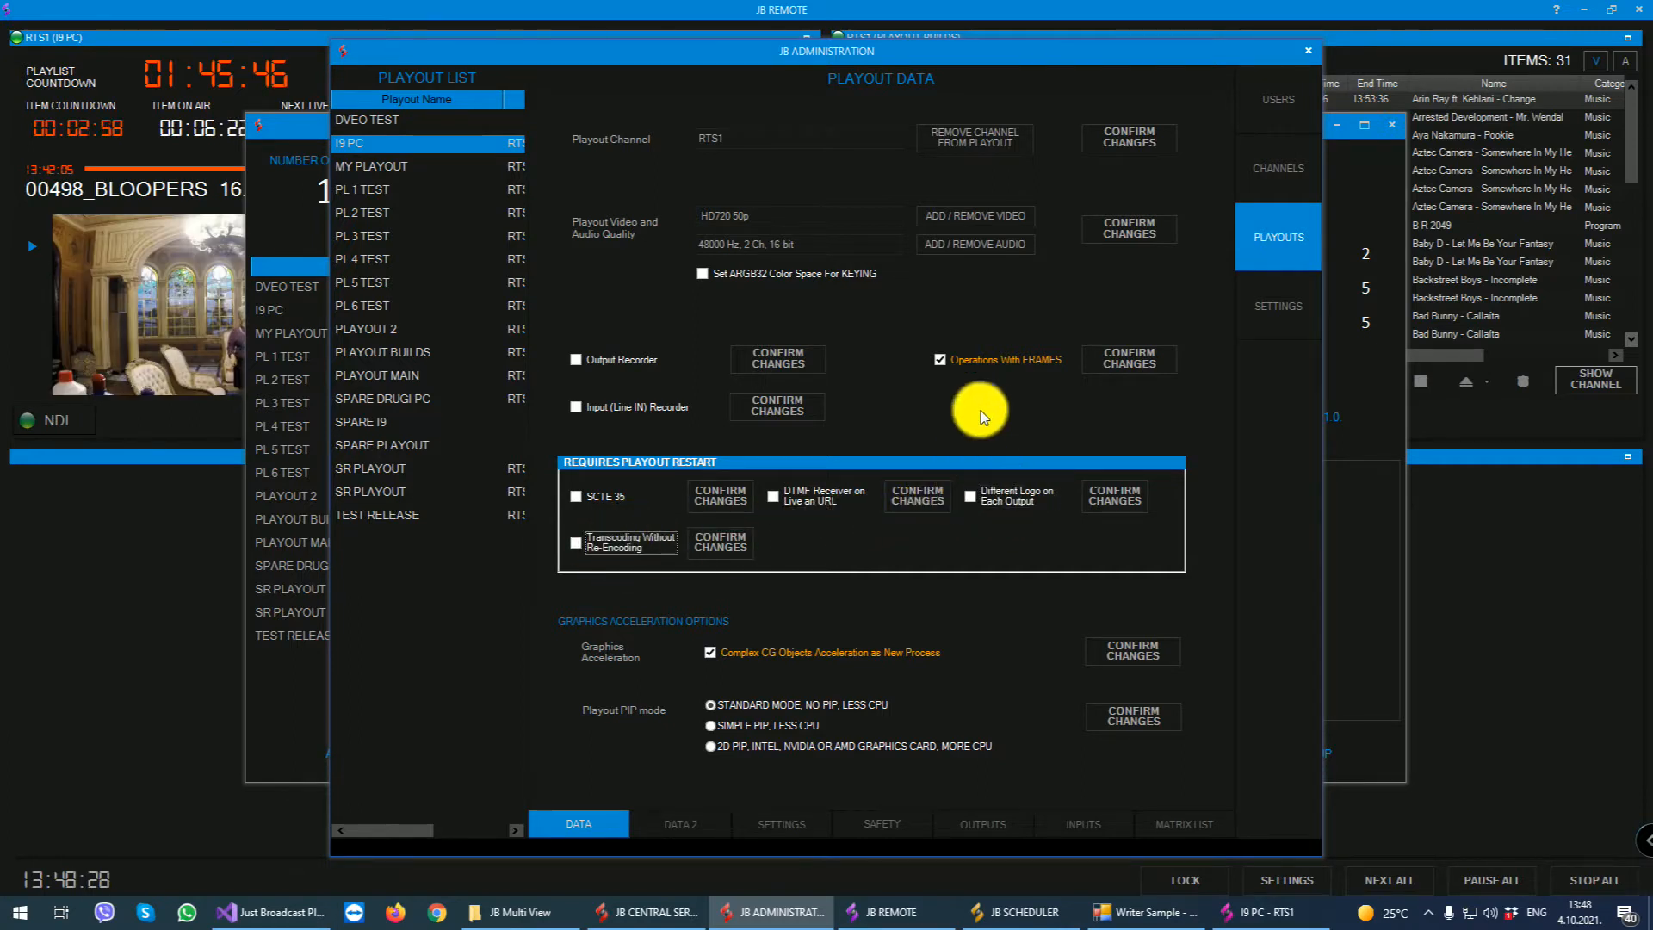
left_click(971, 359)
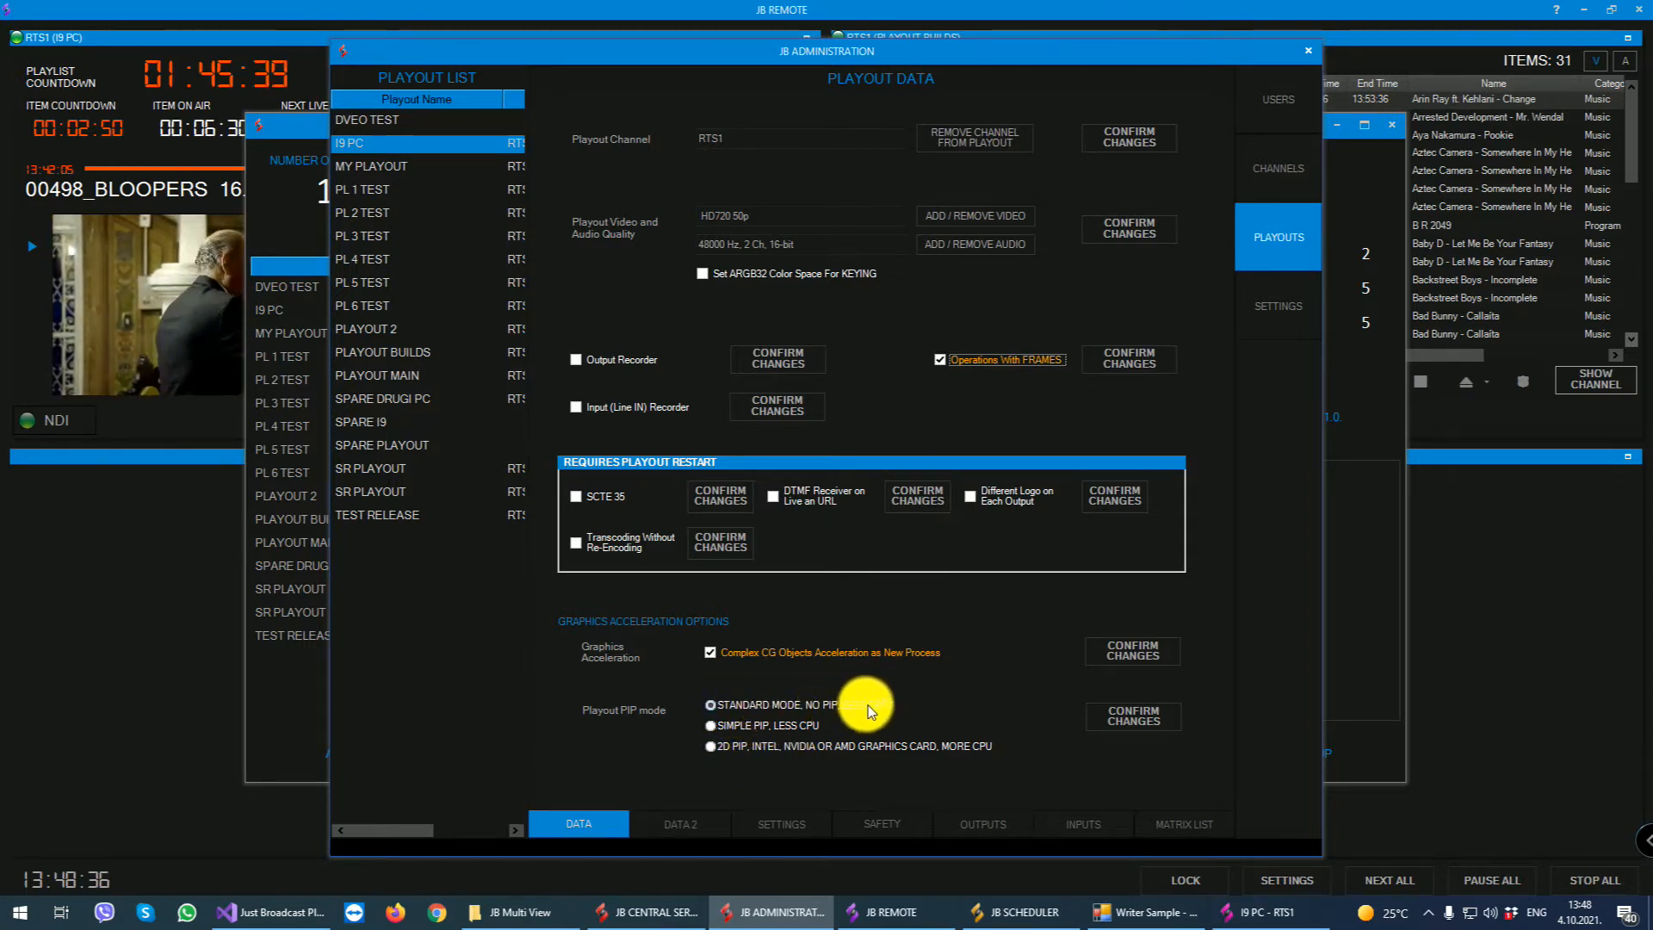
- Try the Simple PIP and 2D PIP playout modes of I9 PC without confirming, and view its timezone and frame comparison options
left_click(711, 727)
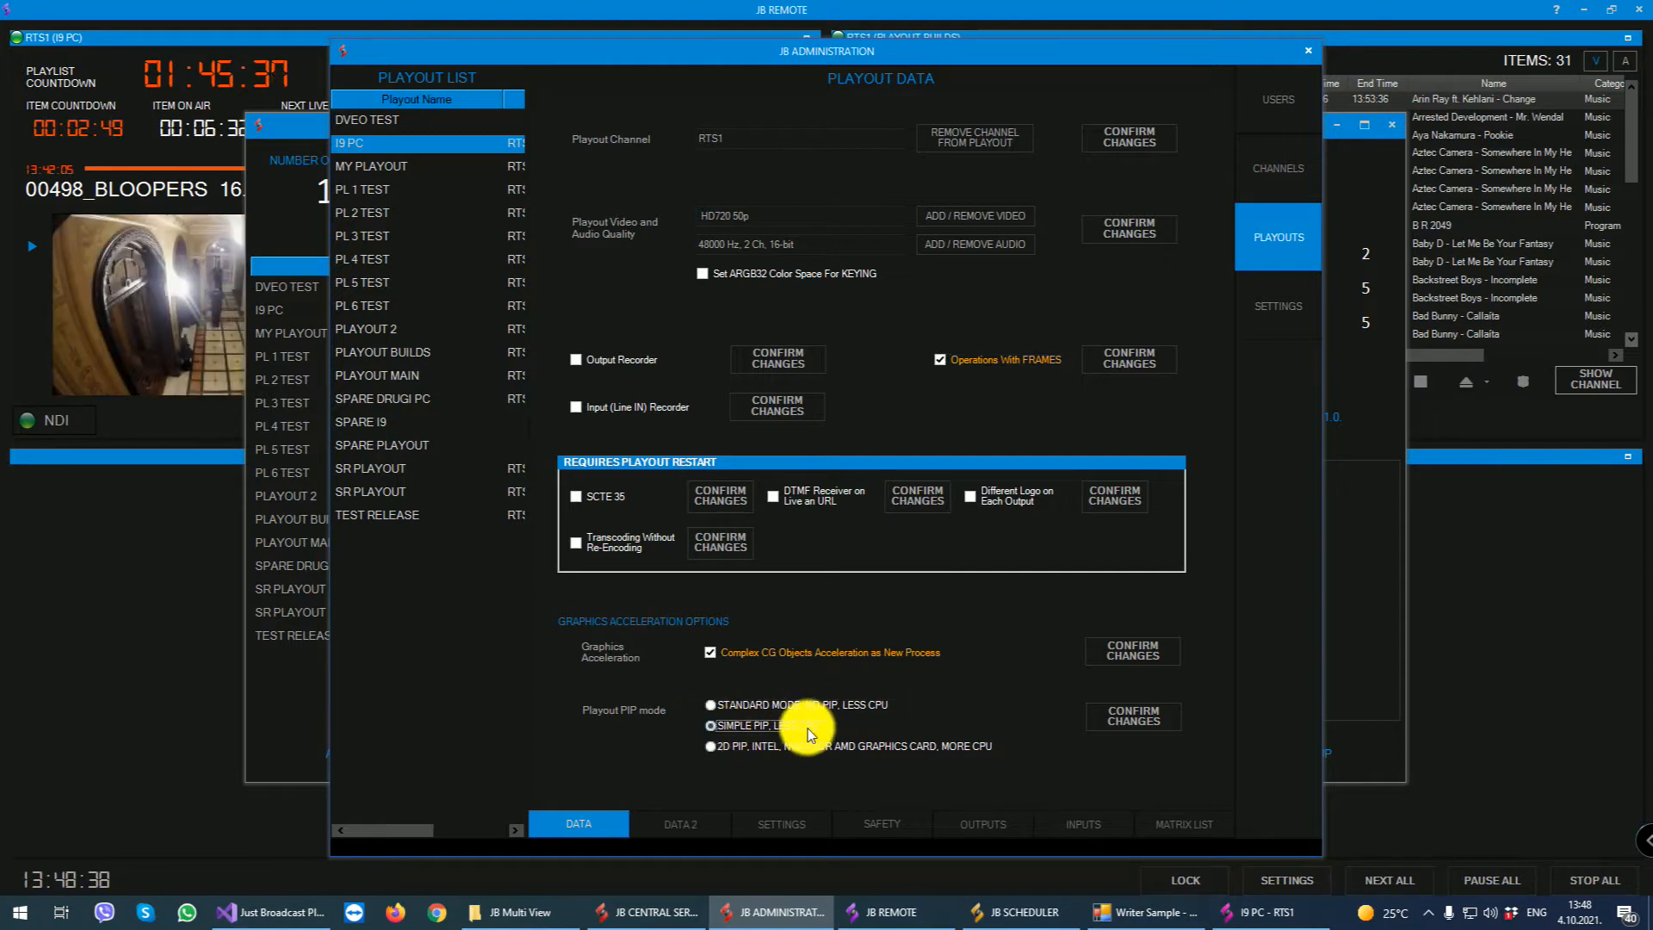
left_click(713, 748)
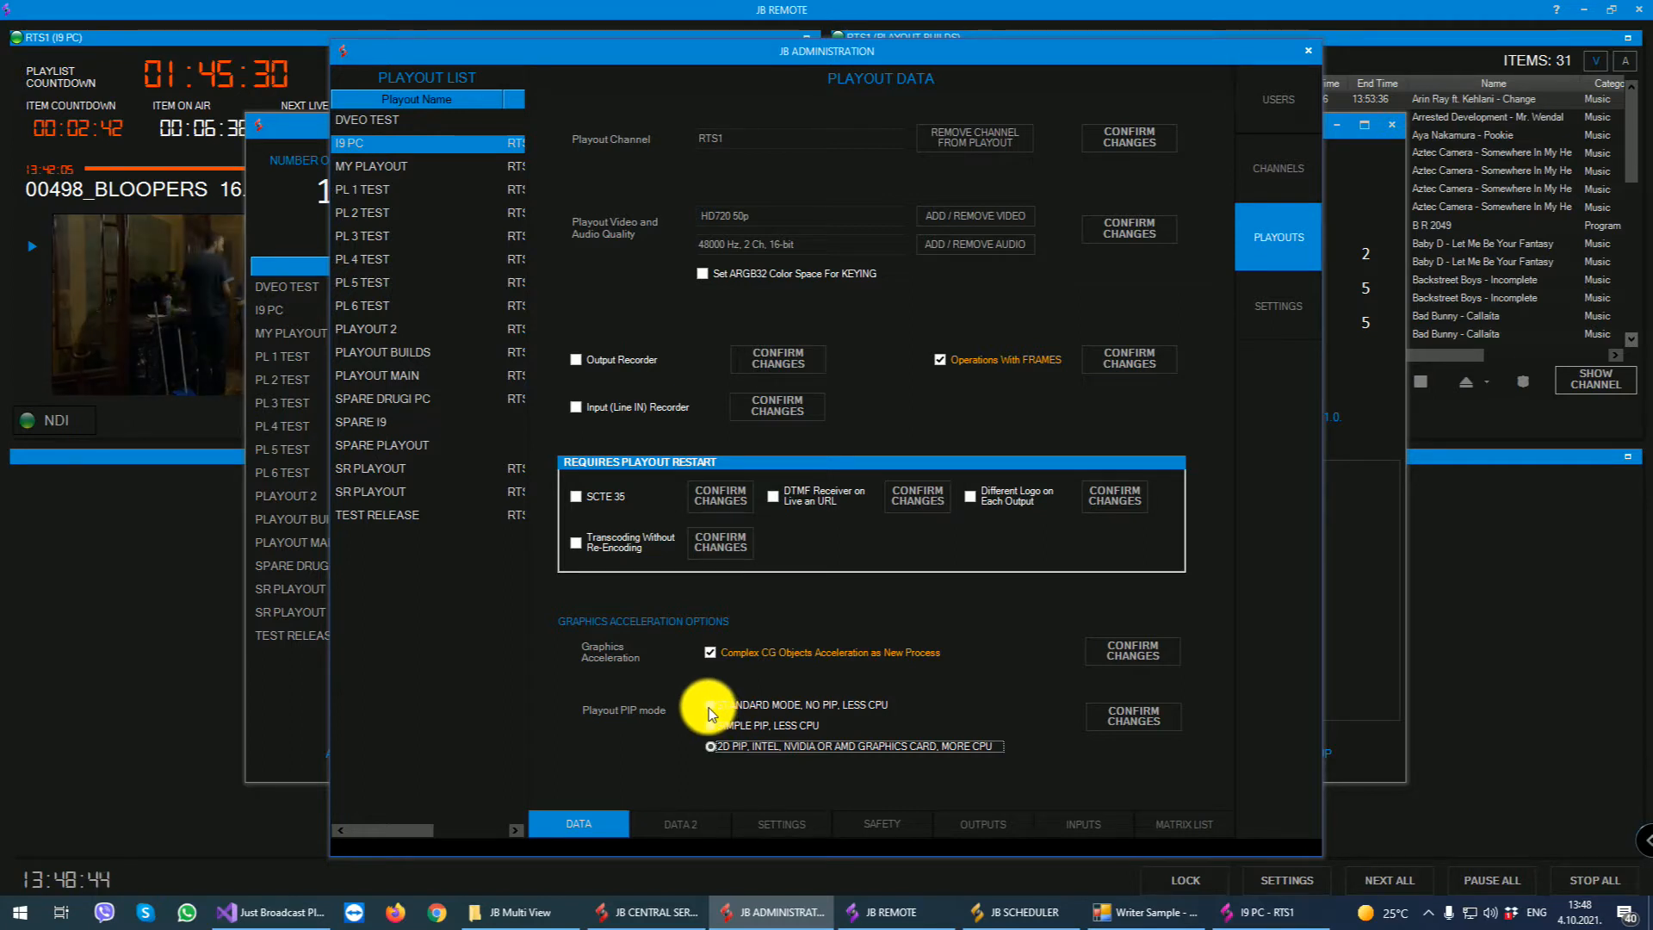
left_click(701, 822)
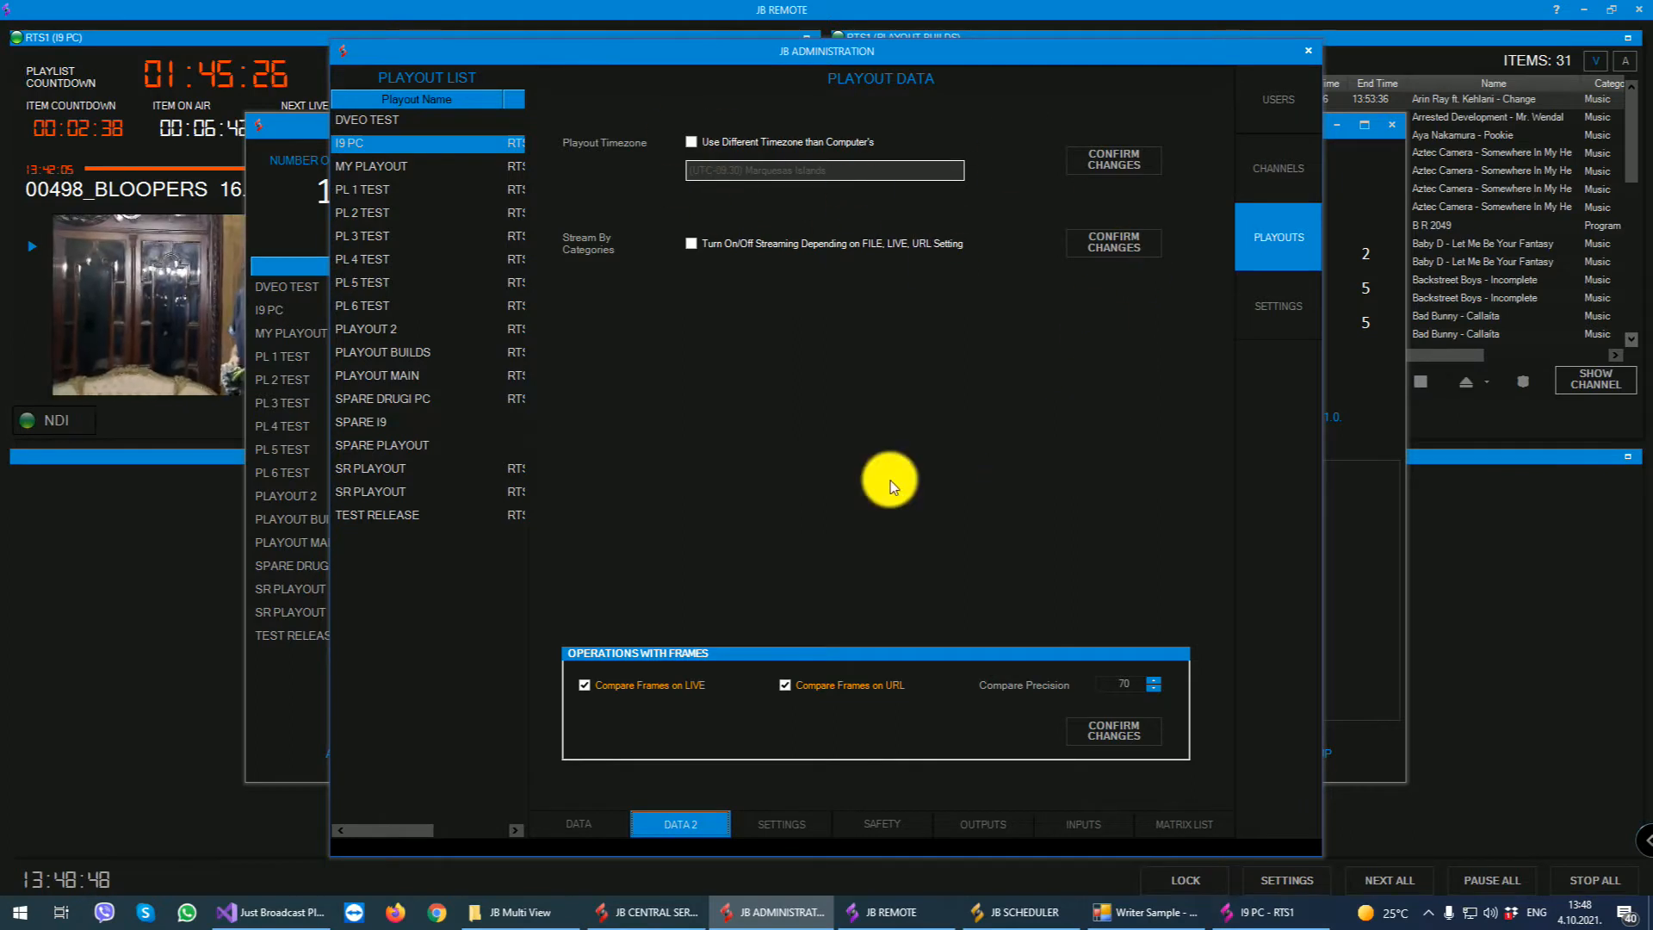
- Toggle I9 PC's file decoder between nVidia Decoding and CPU Decoding in its playout settings, ending on CPU Decoding
left_click(785, 832)
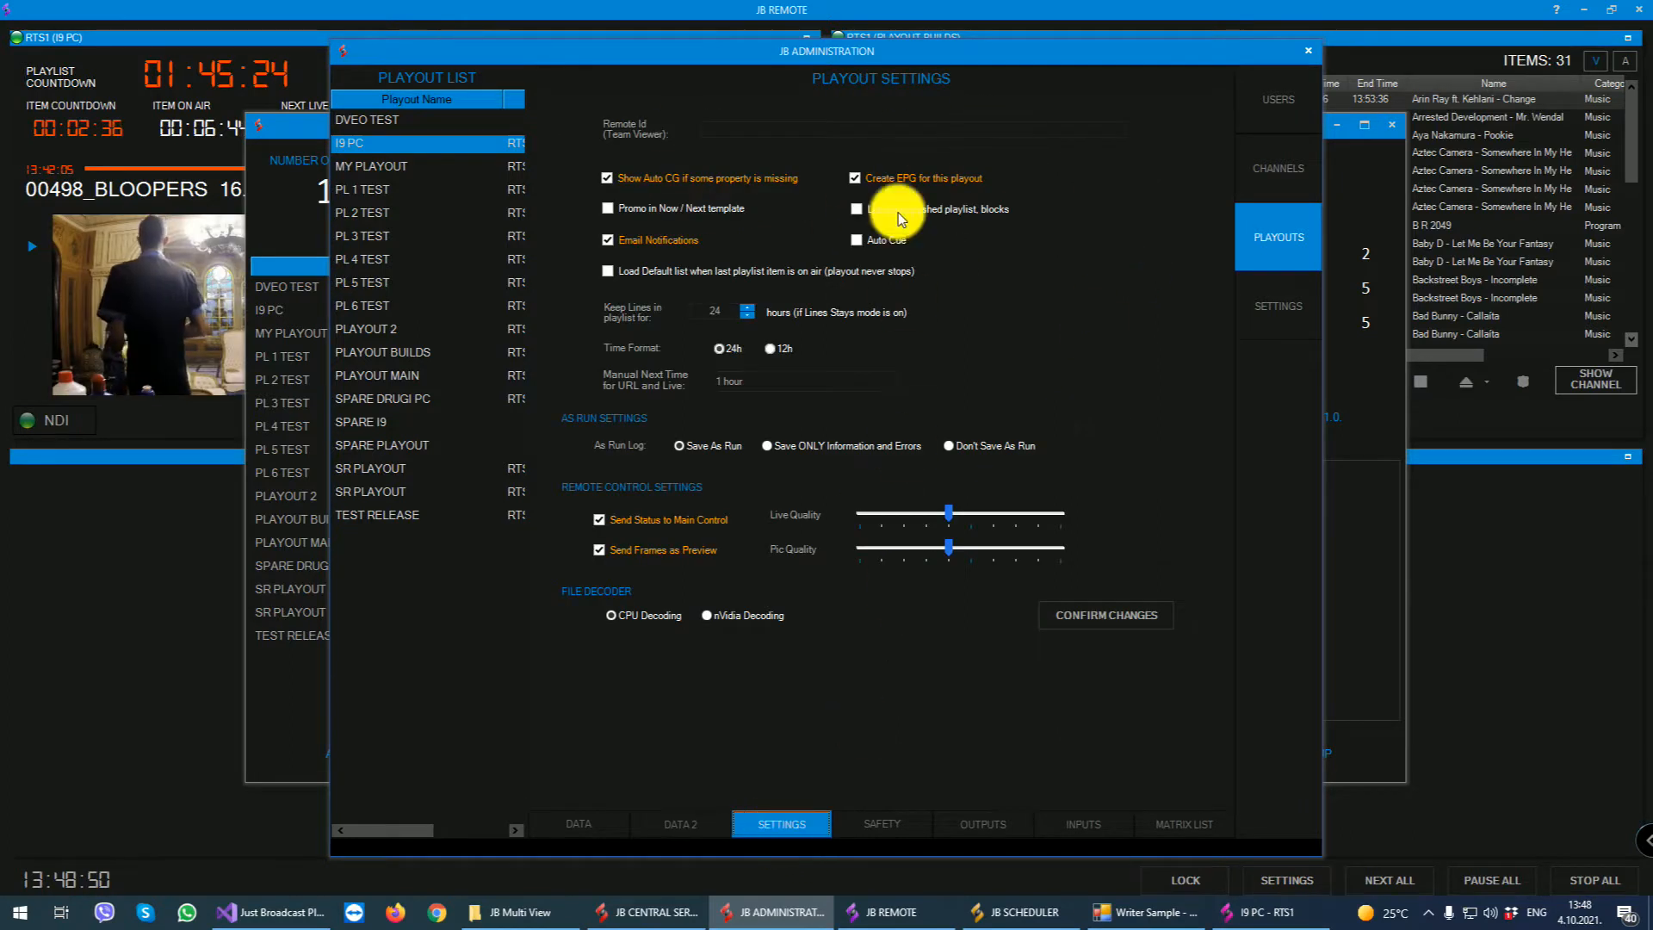
left_click(715, 615)
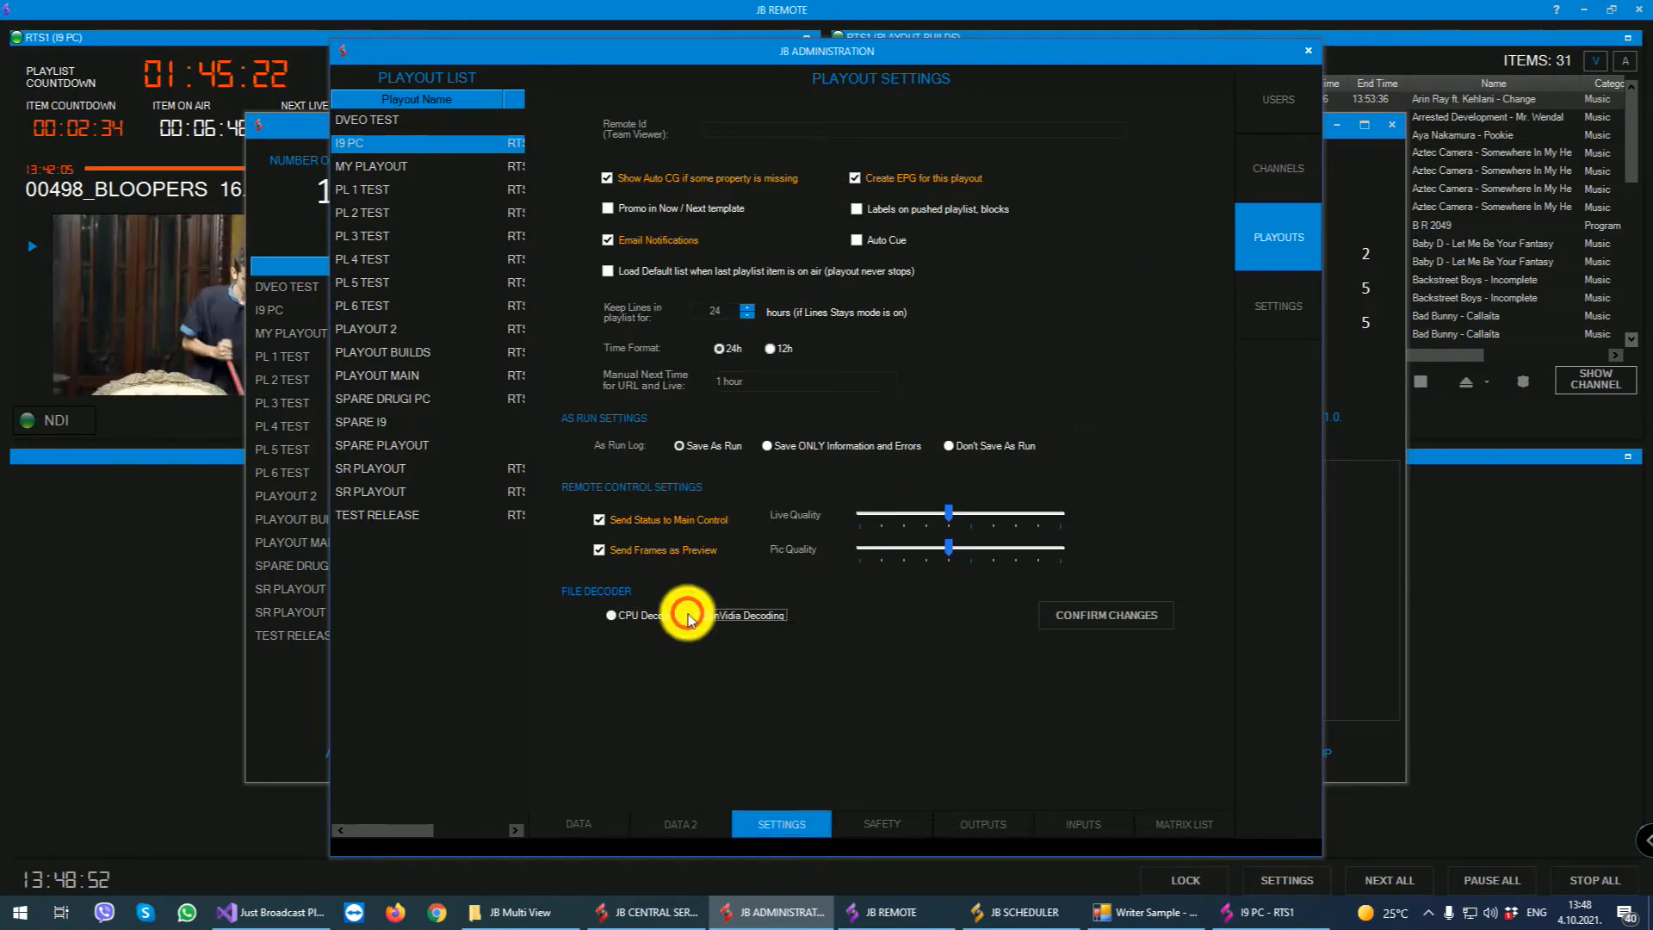
left_click(623, 615)
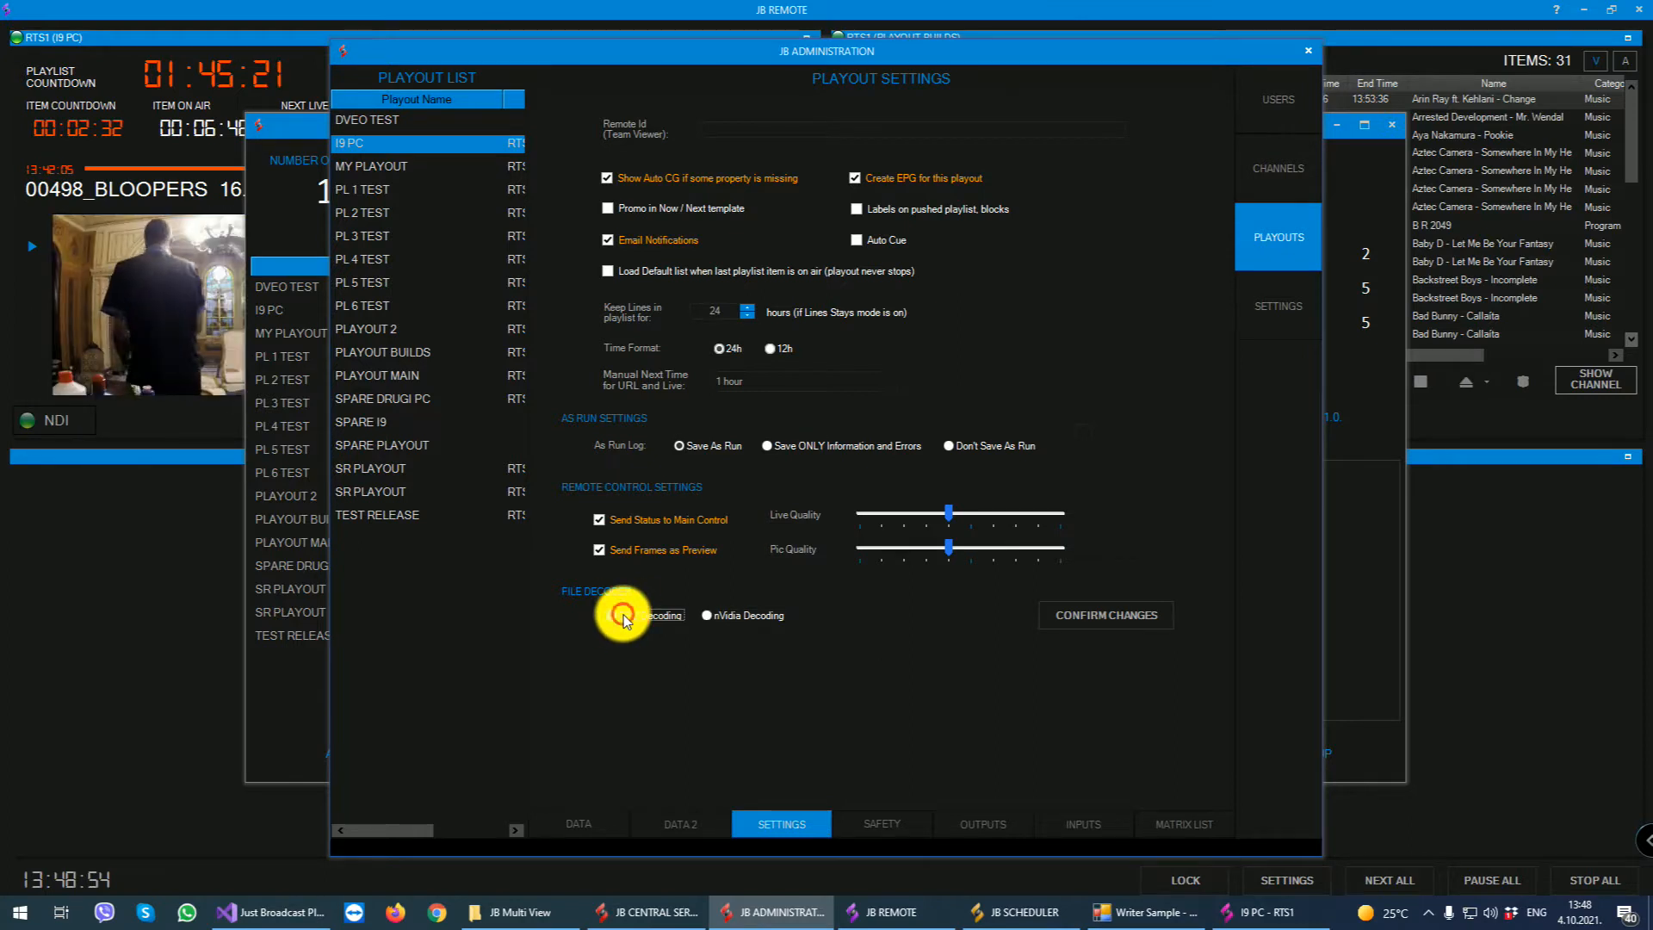
left_click(720, 614)
left_click(641, 618)
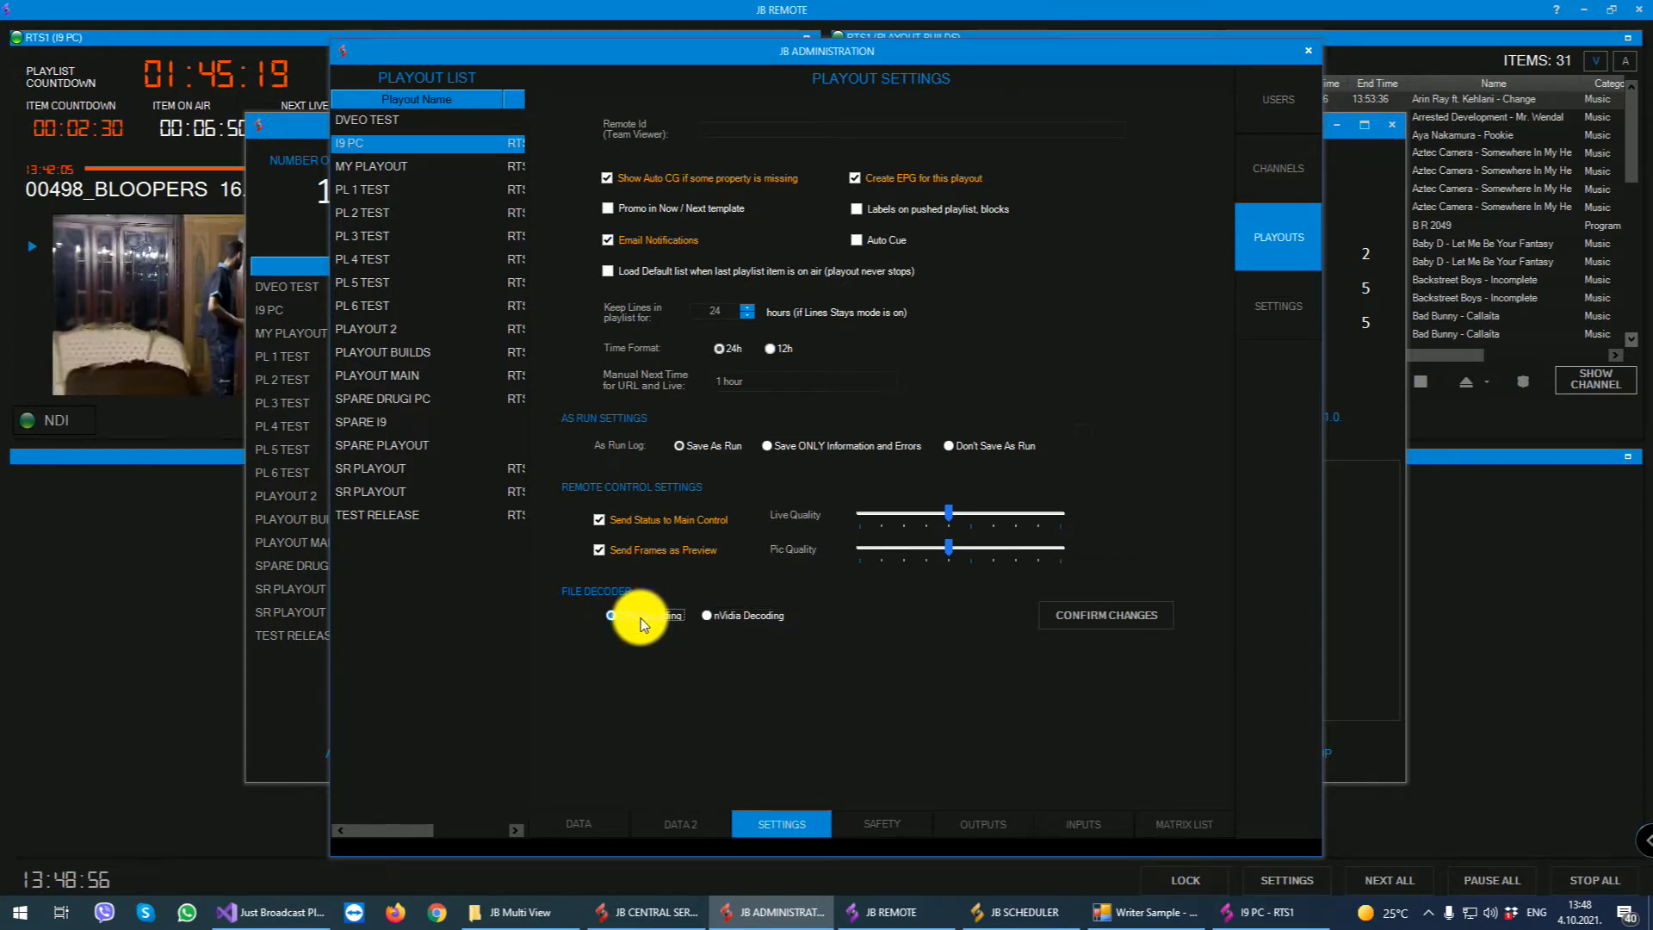
- Review I9 PC's safety and emergency timings and the details of its existing Newtek NDI IP output
left_click(900, 821)
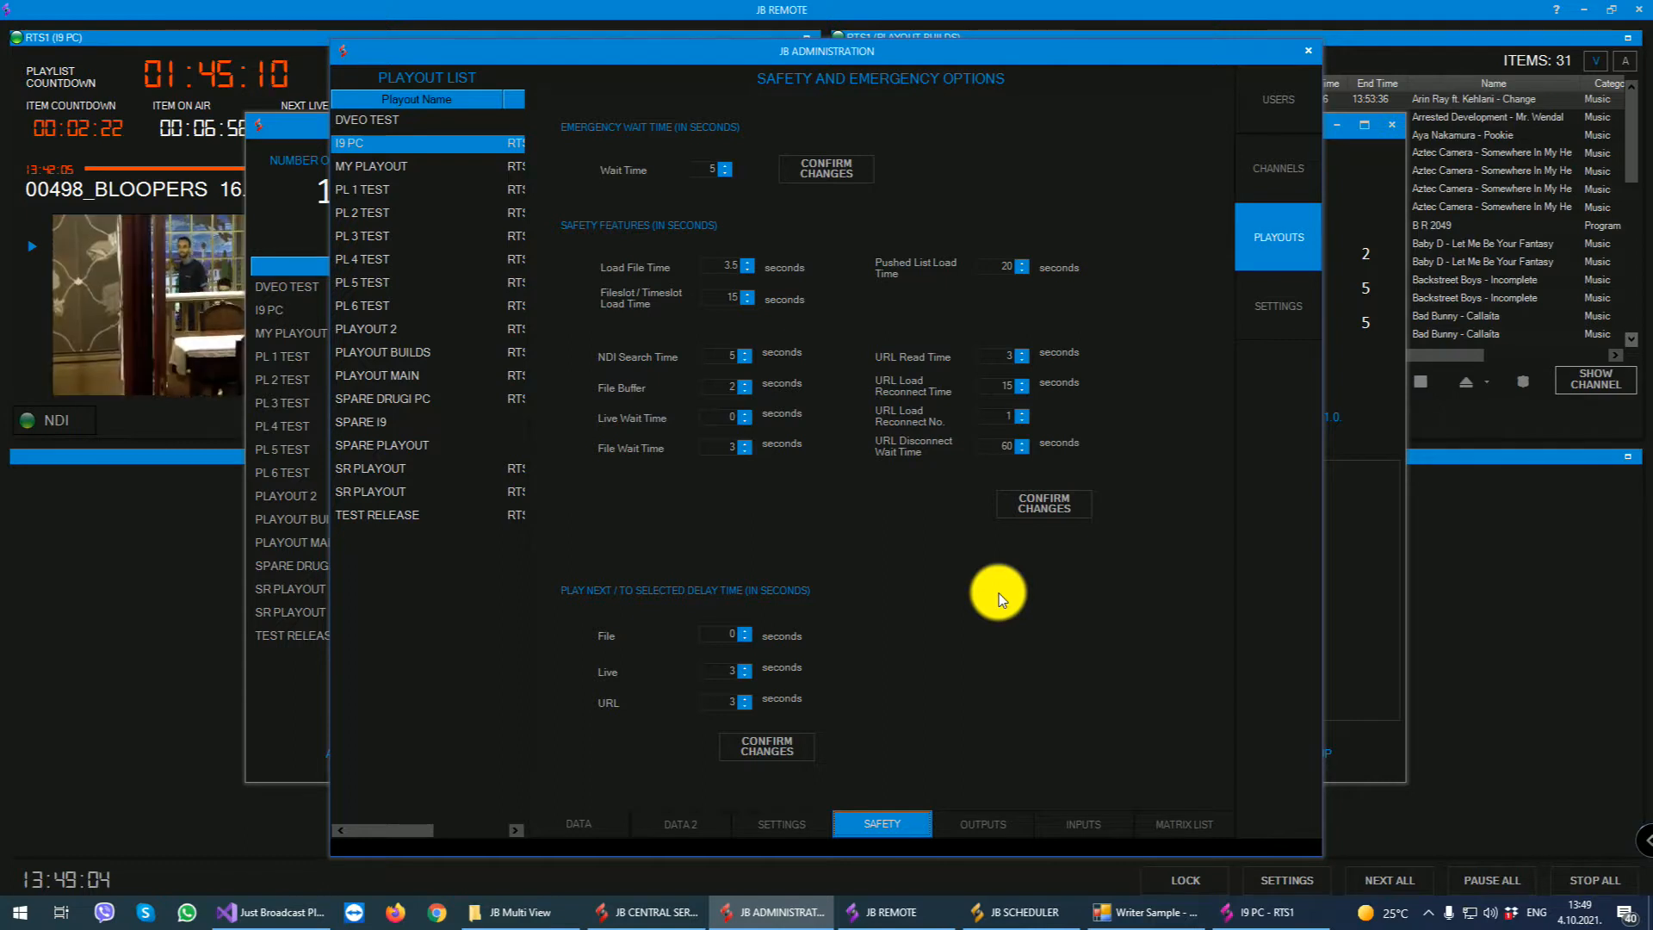
left_click(999, 826)
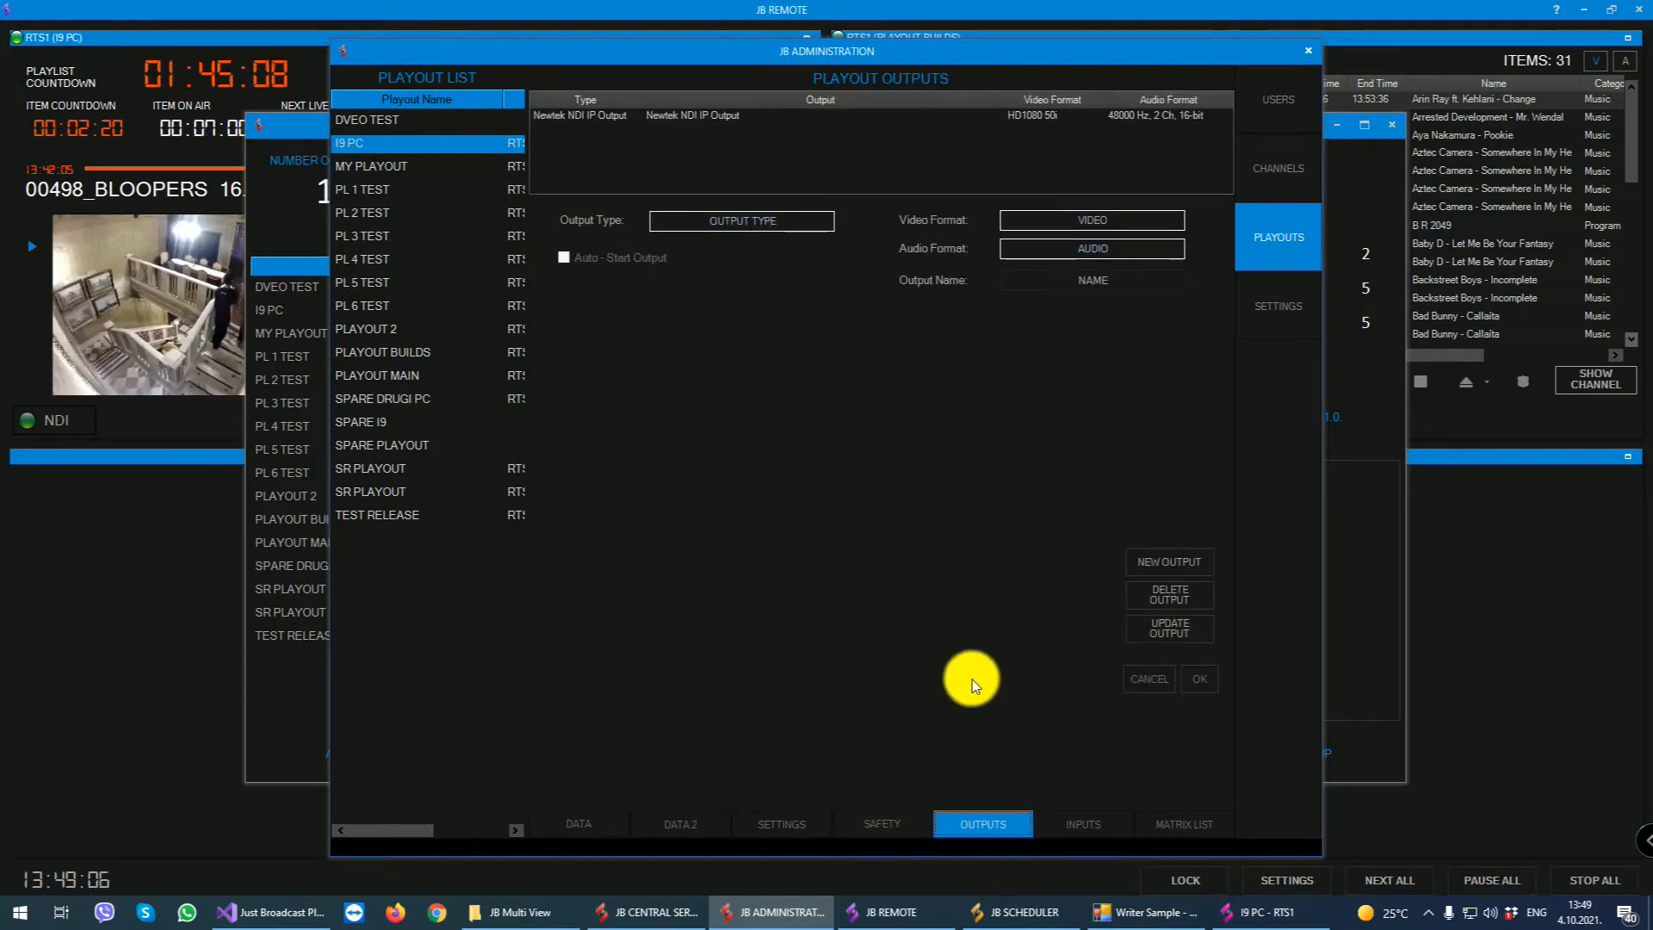
left_click(686, 116)
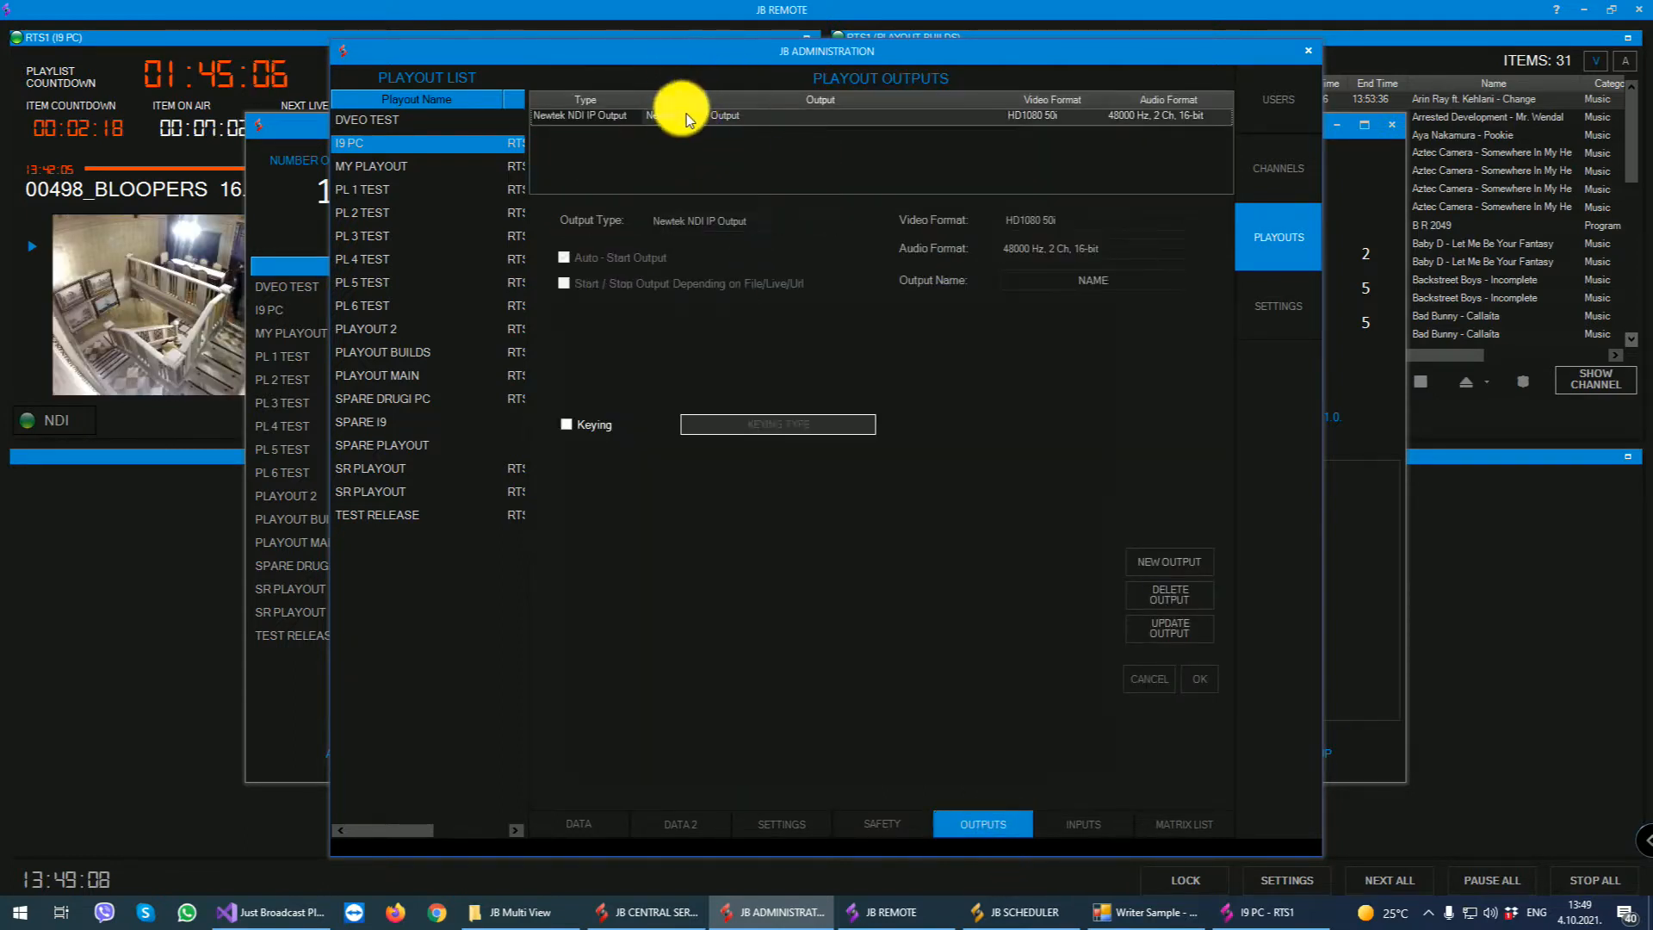
- Start a new output for I9 PC, look through the available output types and choose DVB Stream UDP
left_click(1168, 563)
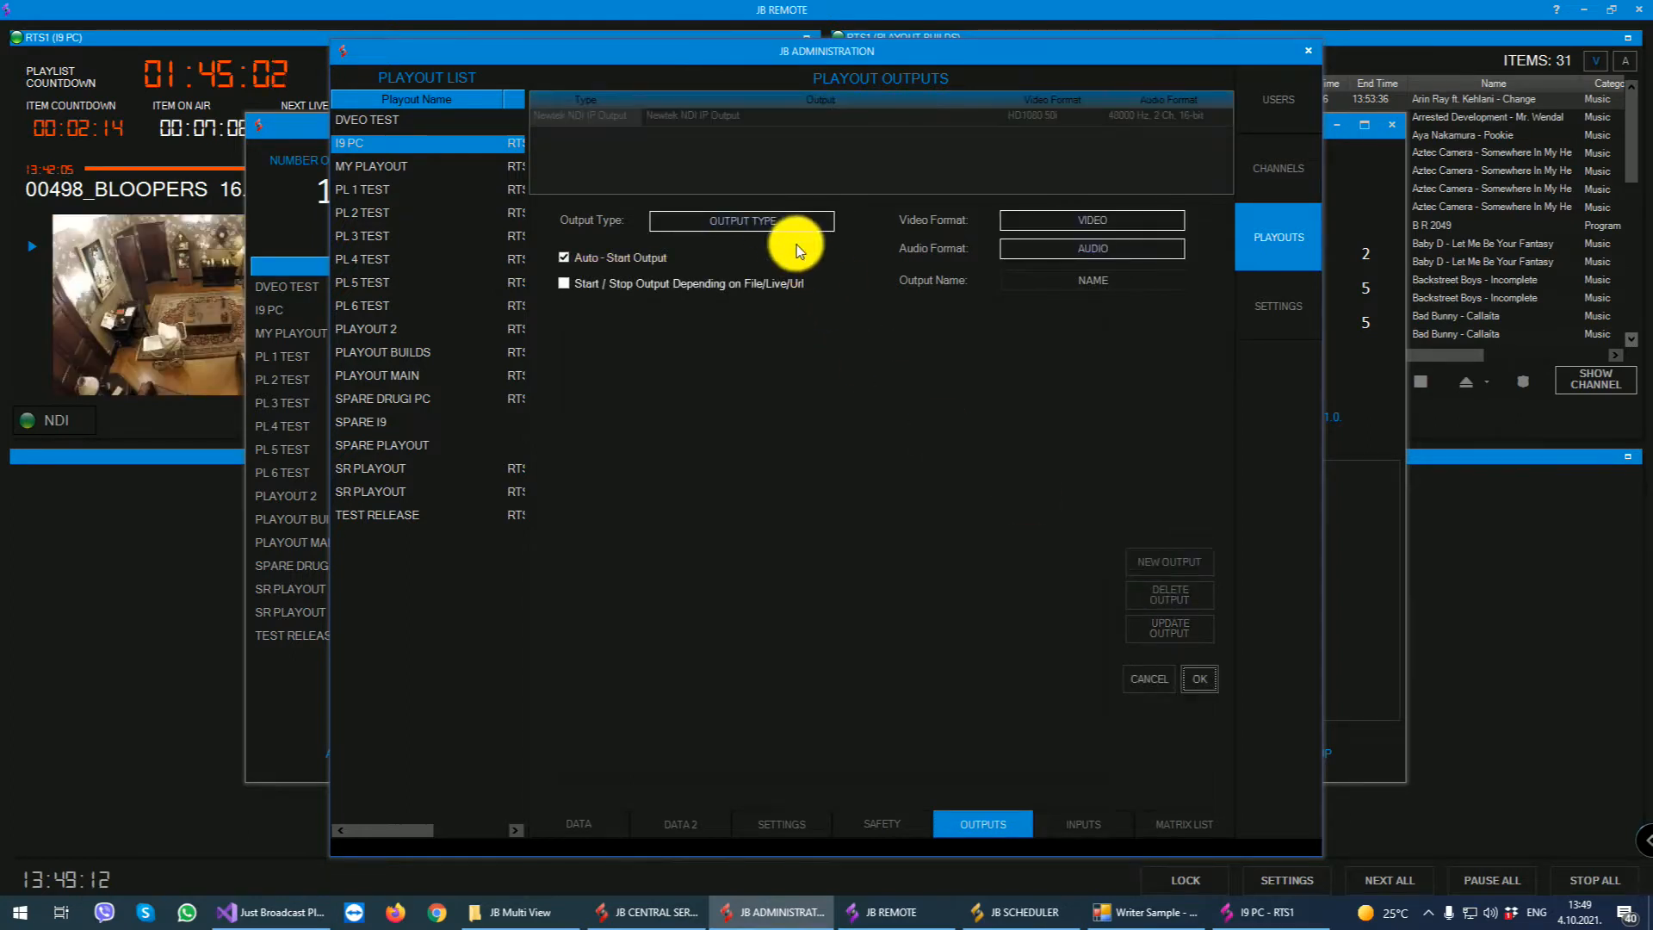
left_click(797, 226)
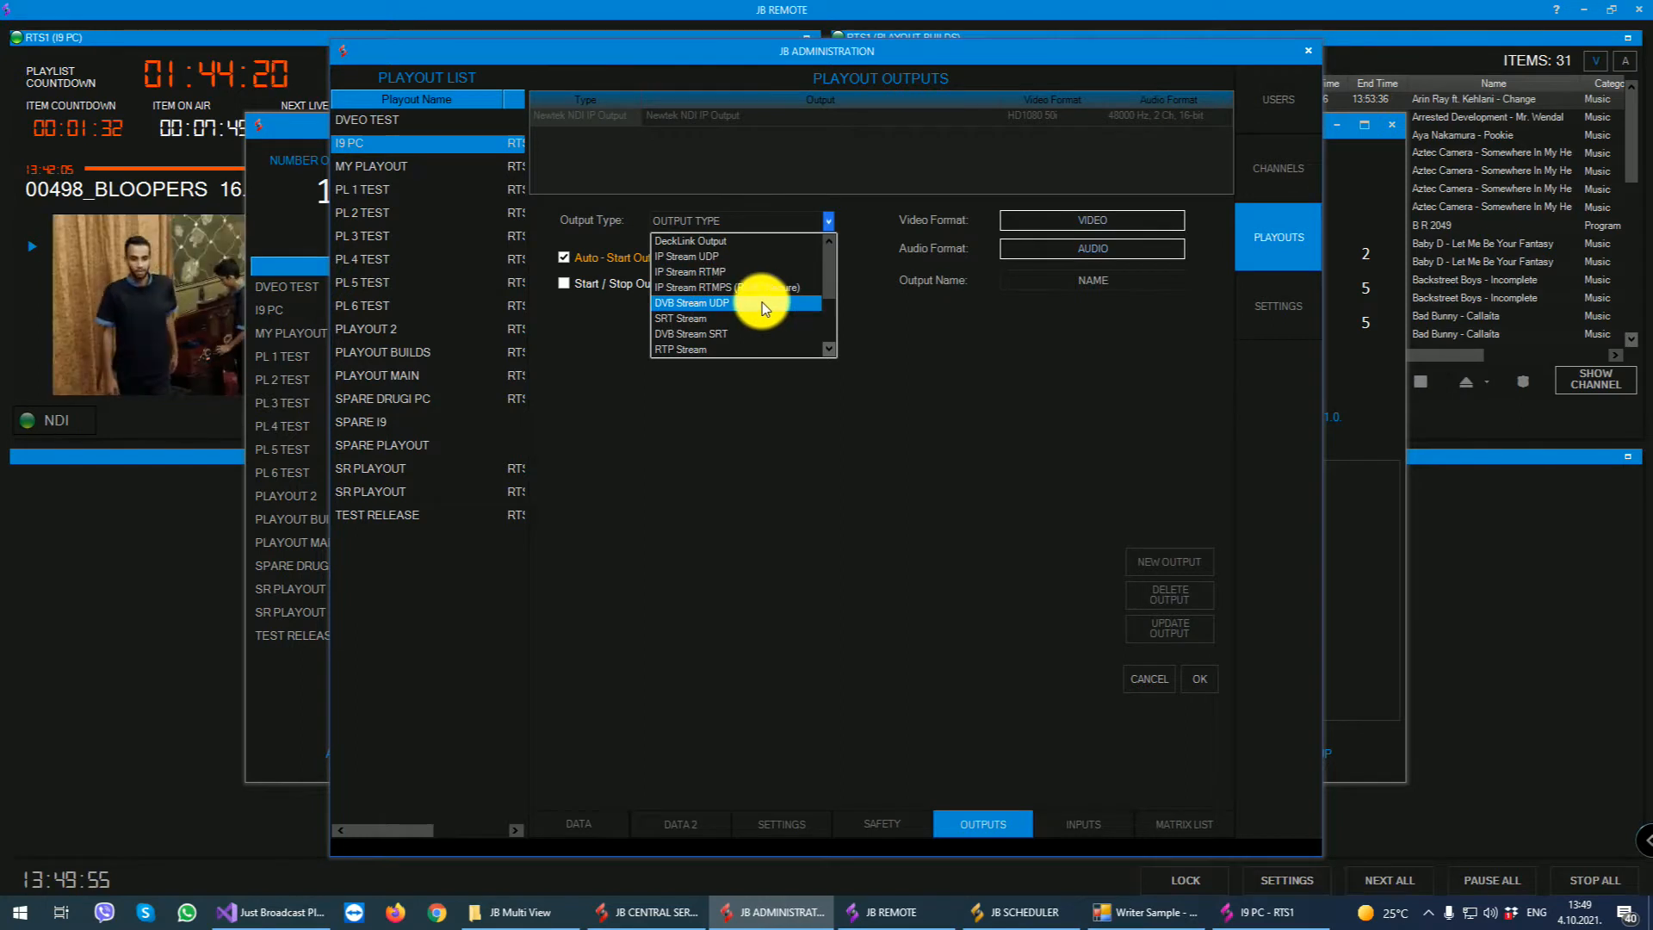
scroll(737, 317, "down", 1)
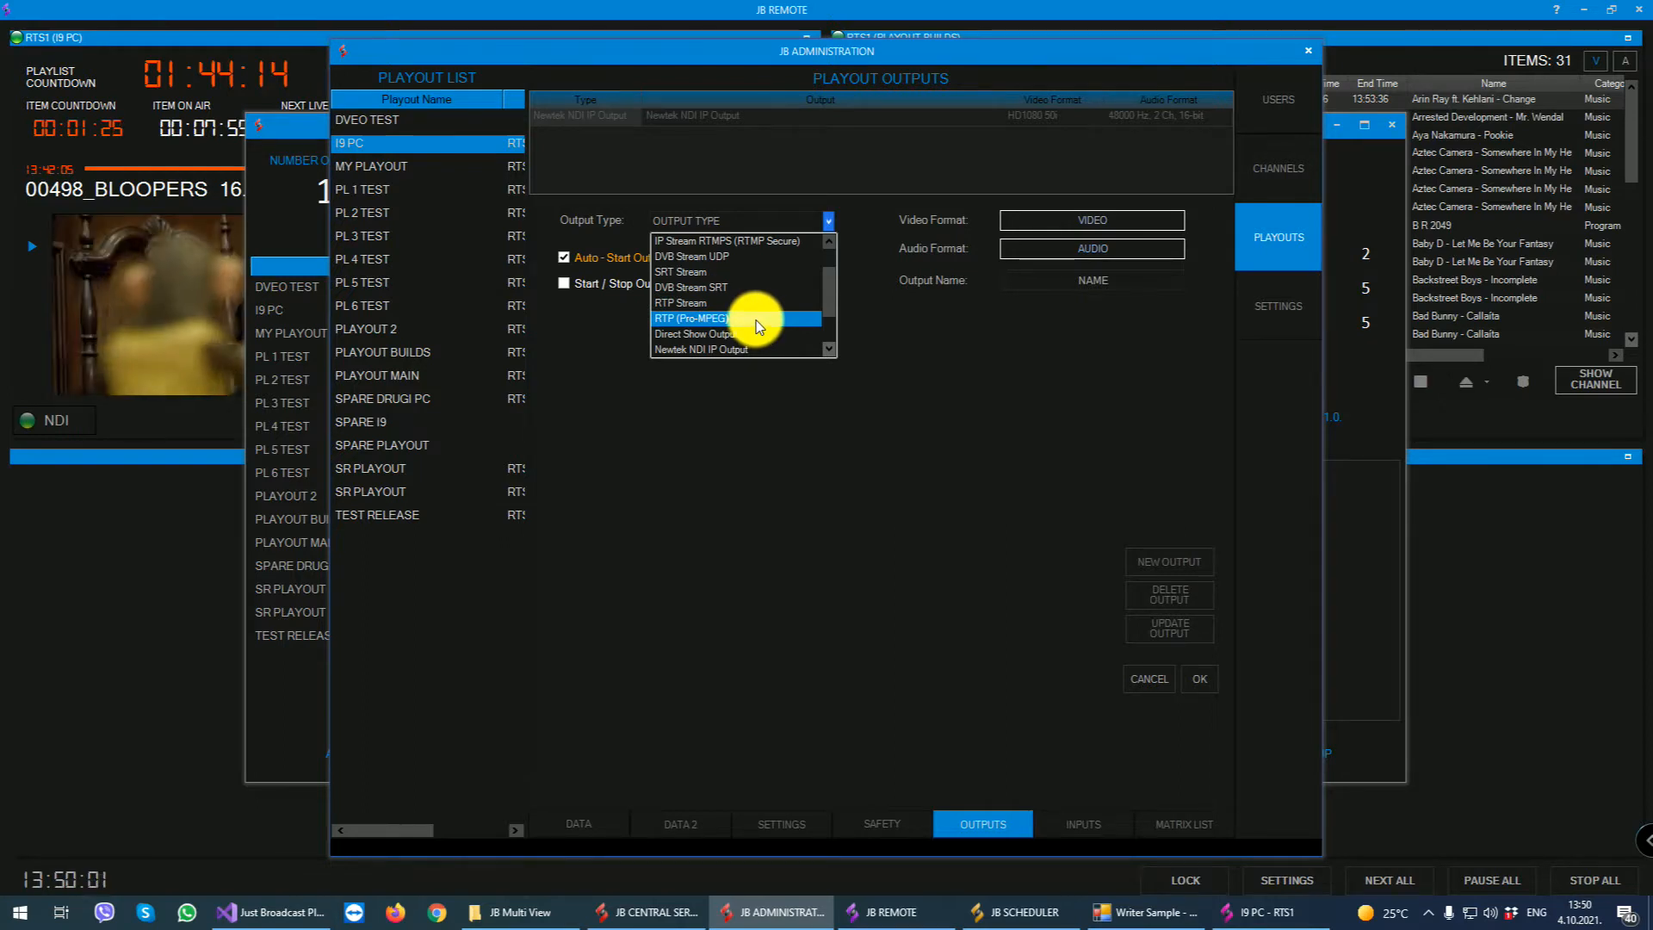
scroll(756, 320, "down", 1)
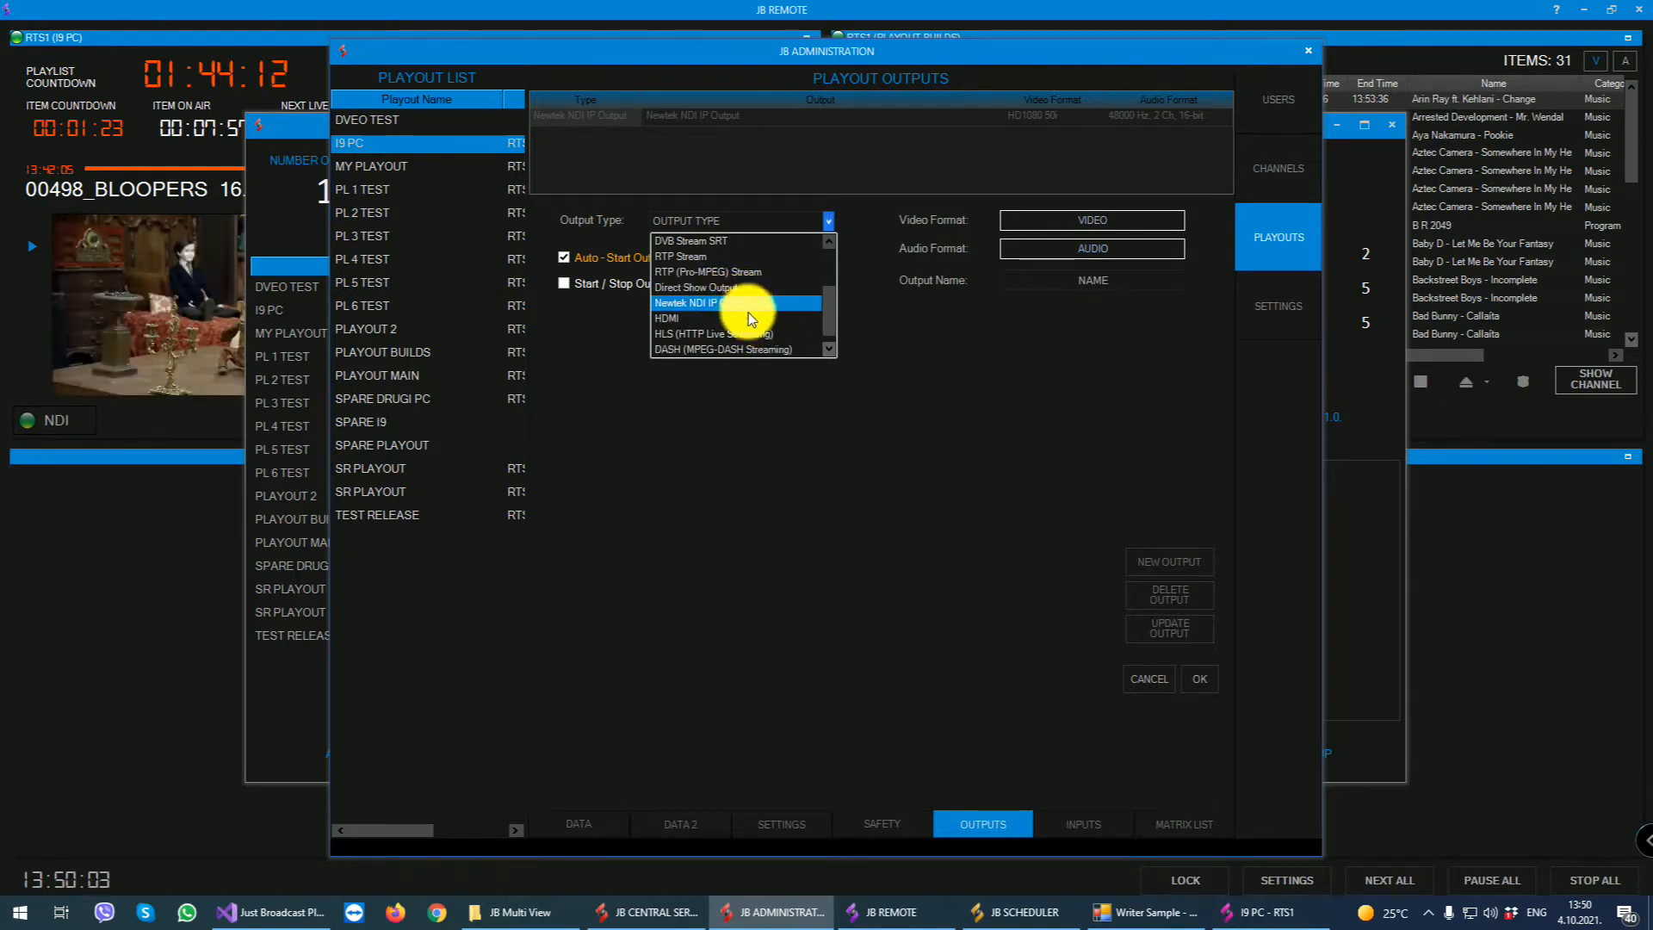
scroll(748, 313, "down", 1)
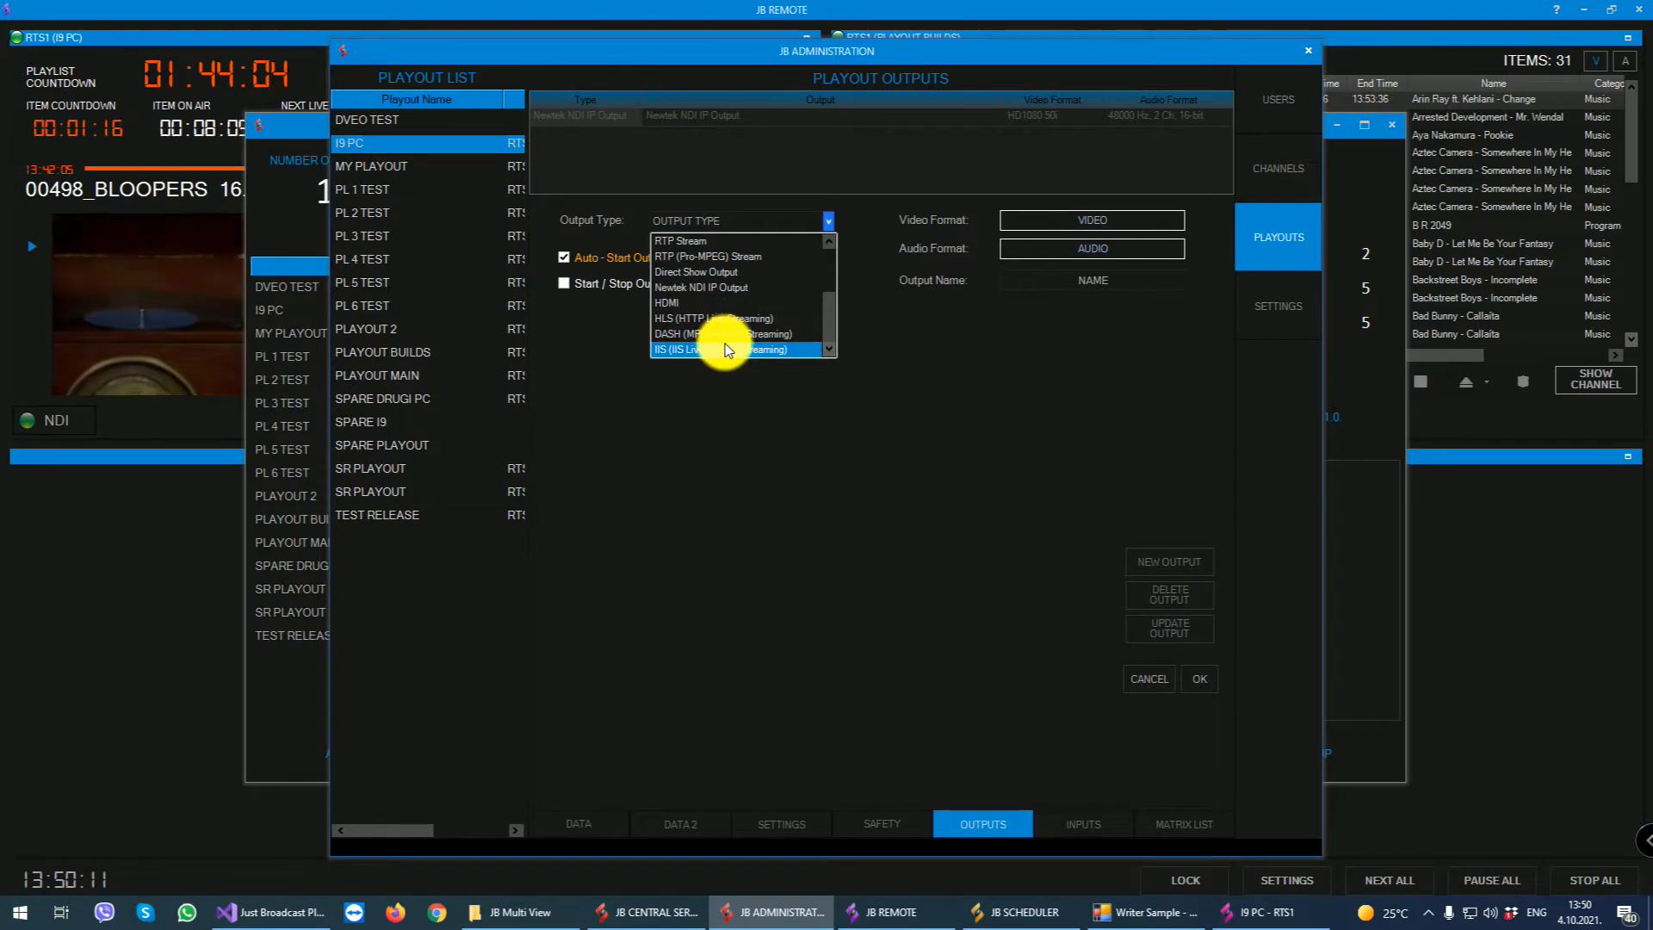
scroll(736, 332, "up", 3)
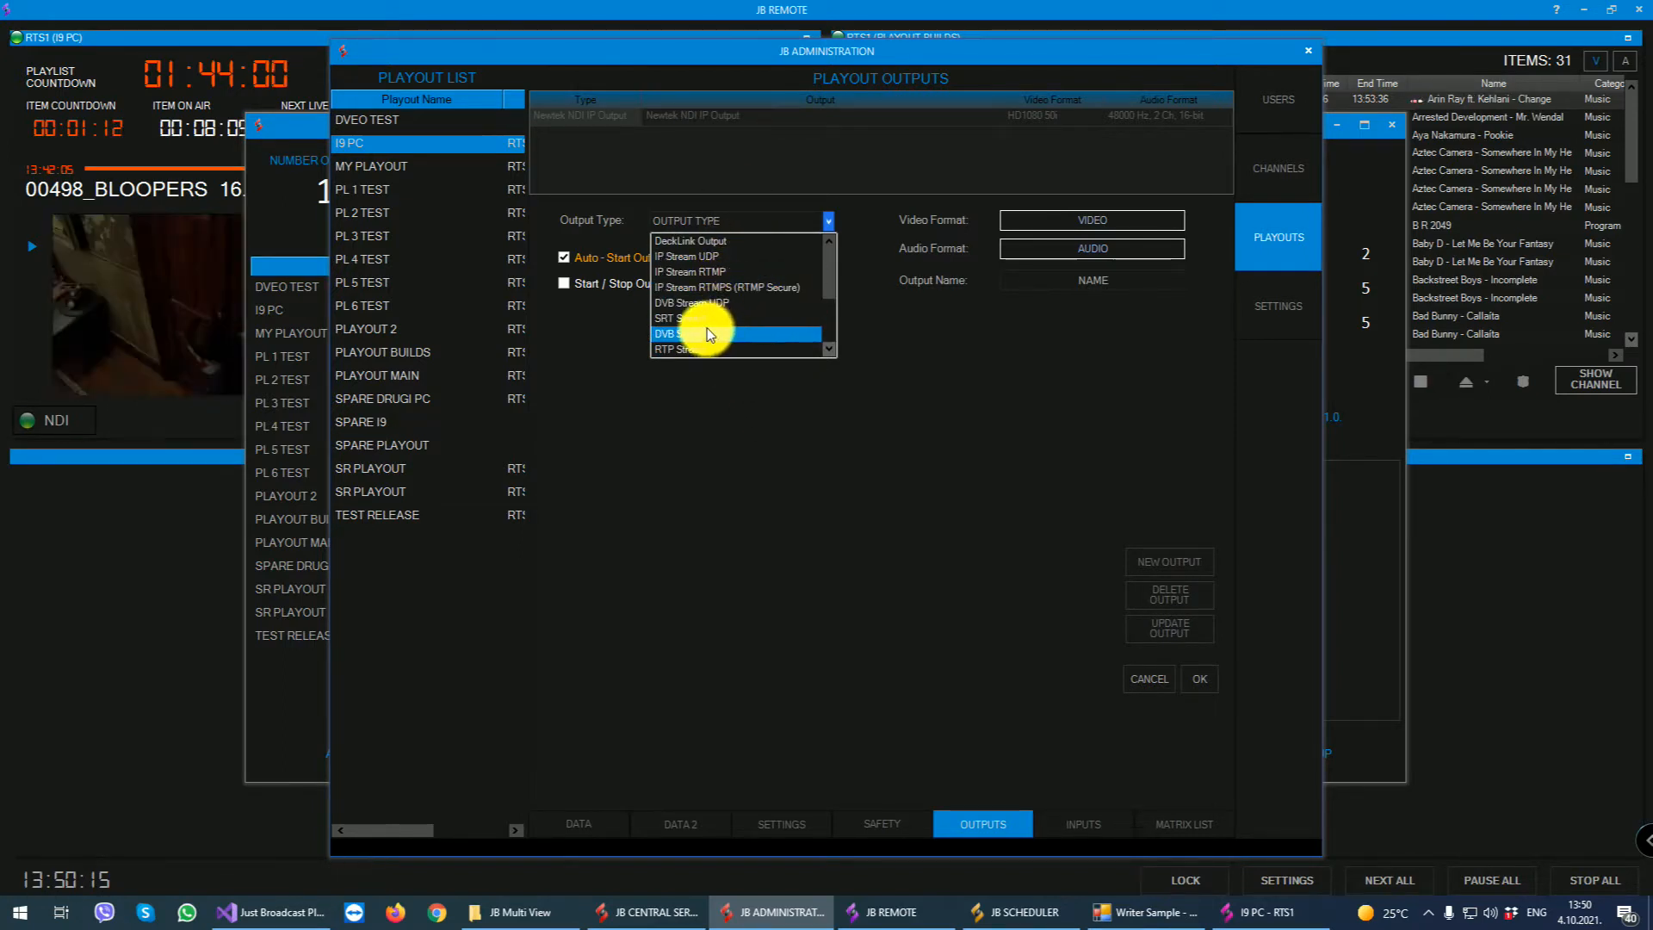
left_click(715, 305)
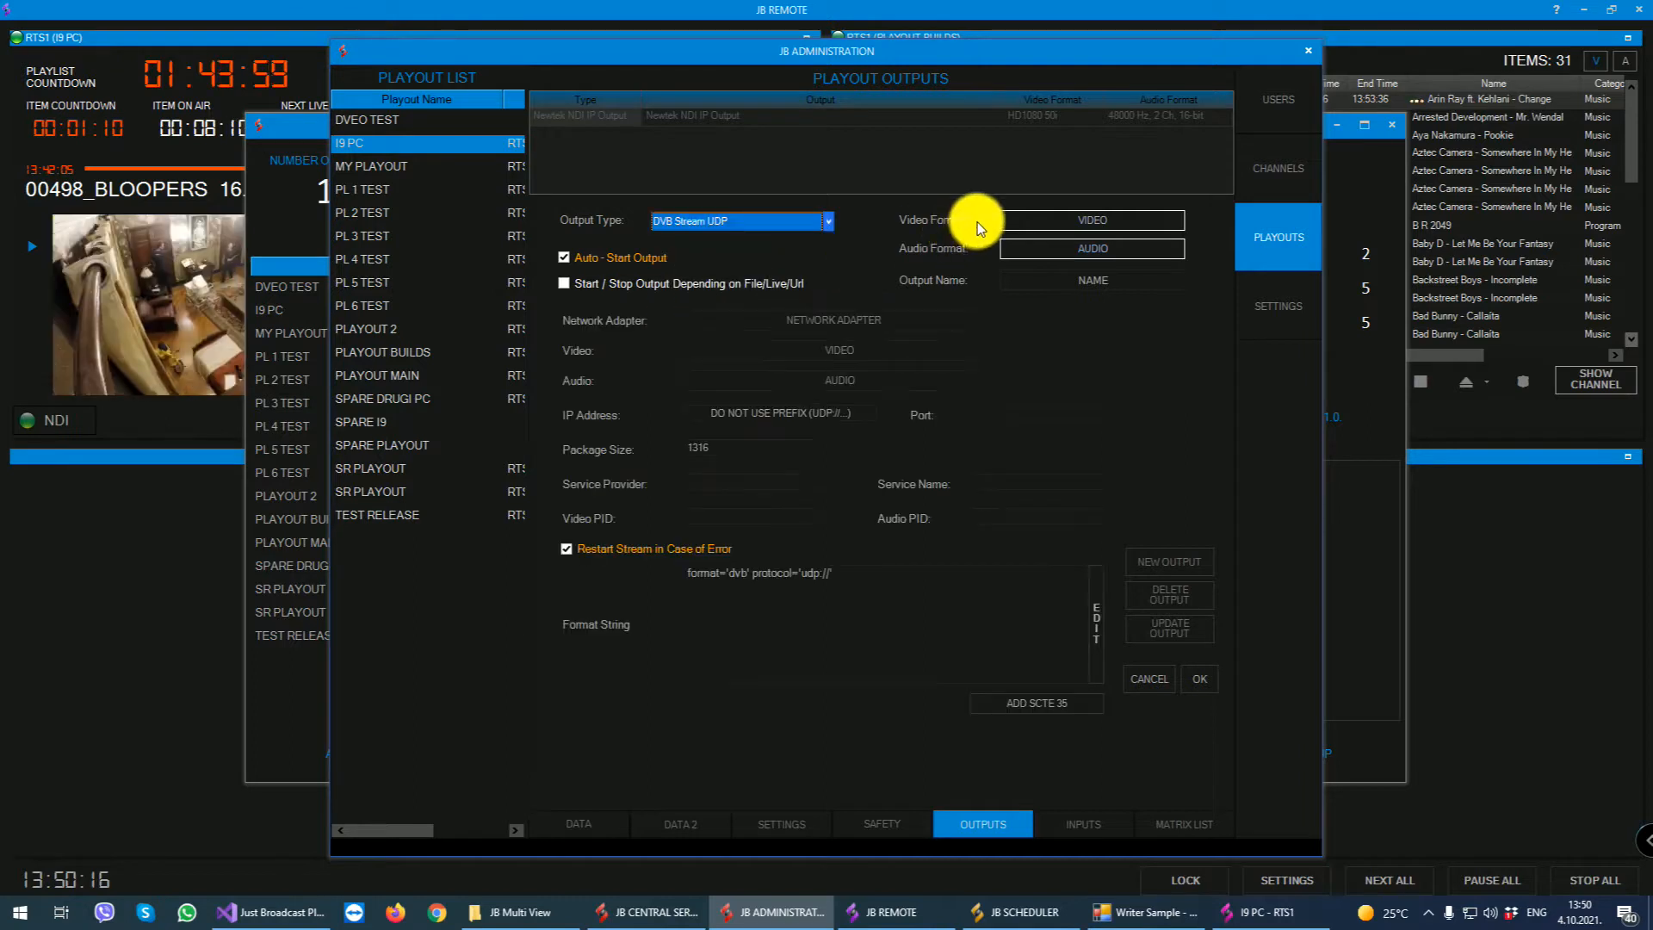
- Set the new output's video format to HD720 50p and its audio format to 48000 Hz, 2 Ch, 16-bit
left_click(1062, 223)
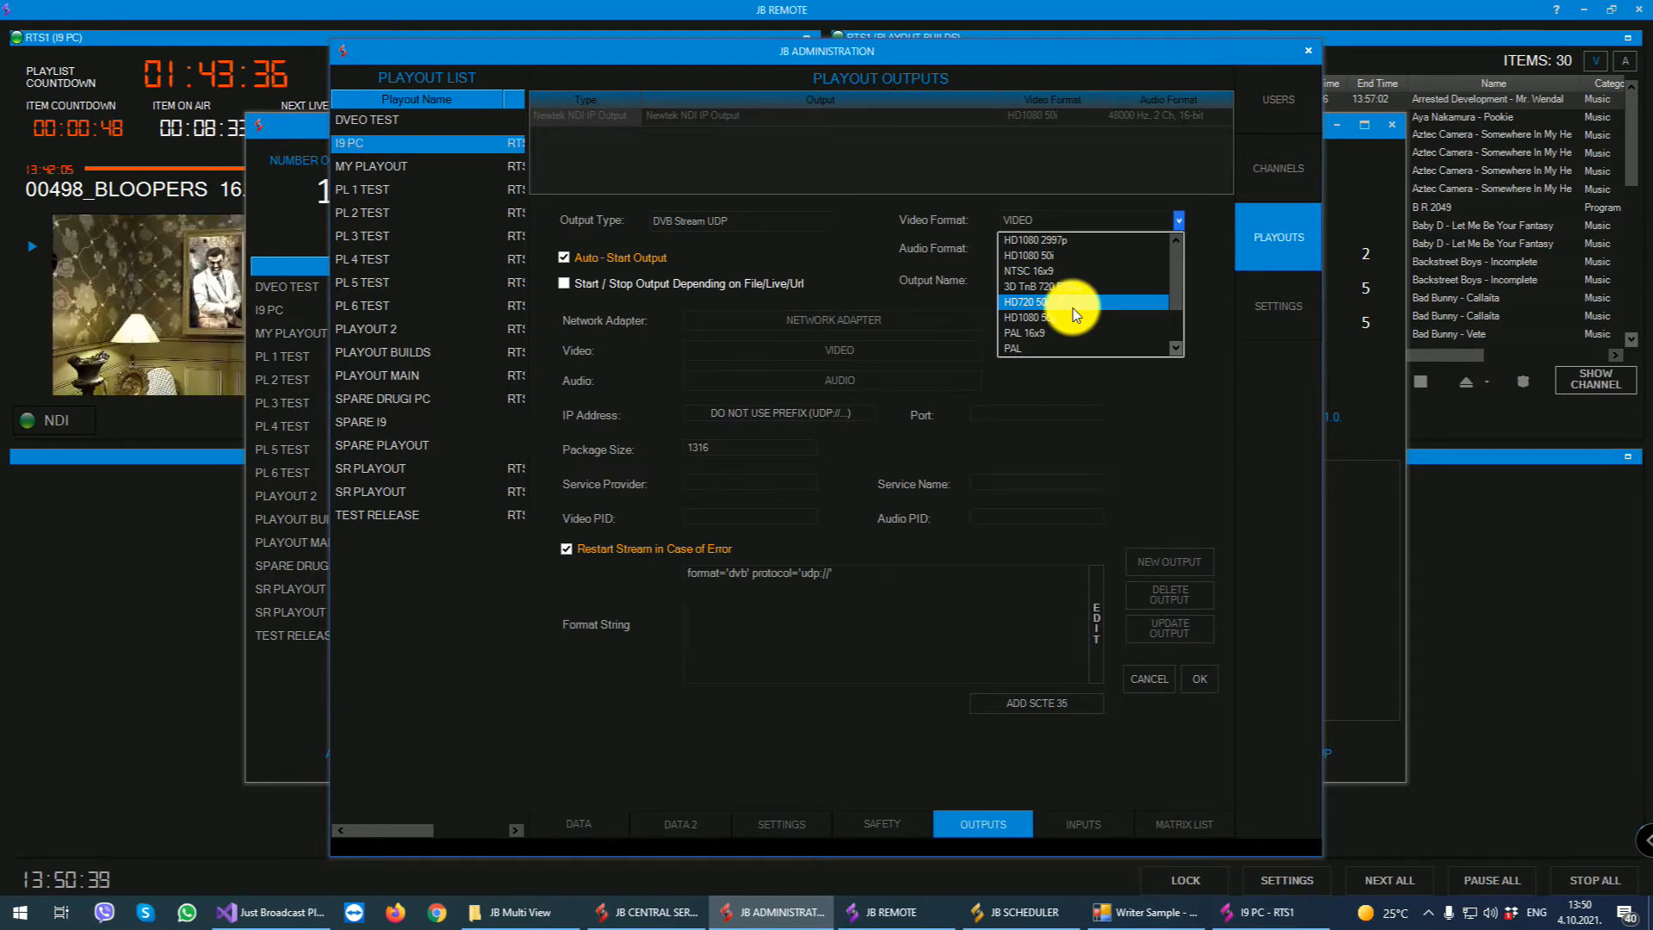
left_click(1072, 303)
left_click(1059, 251)
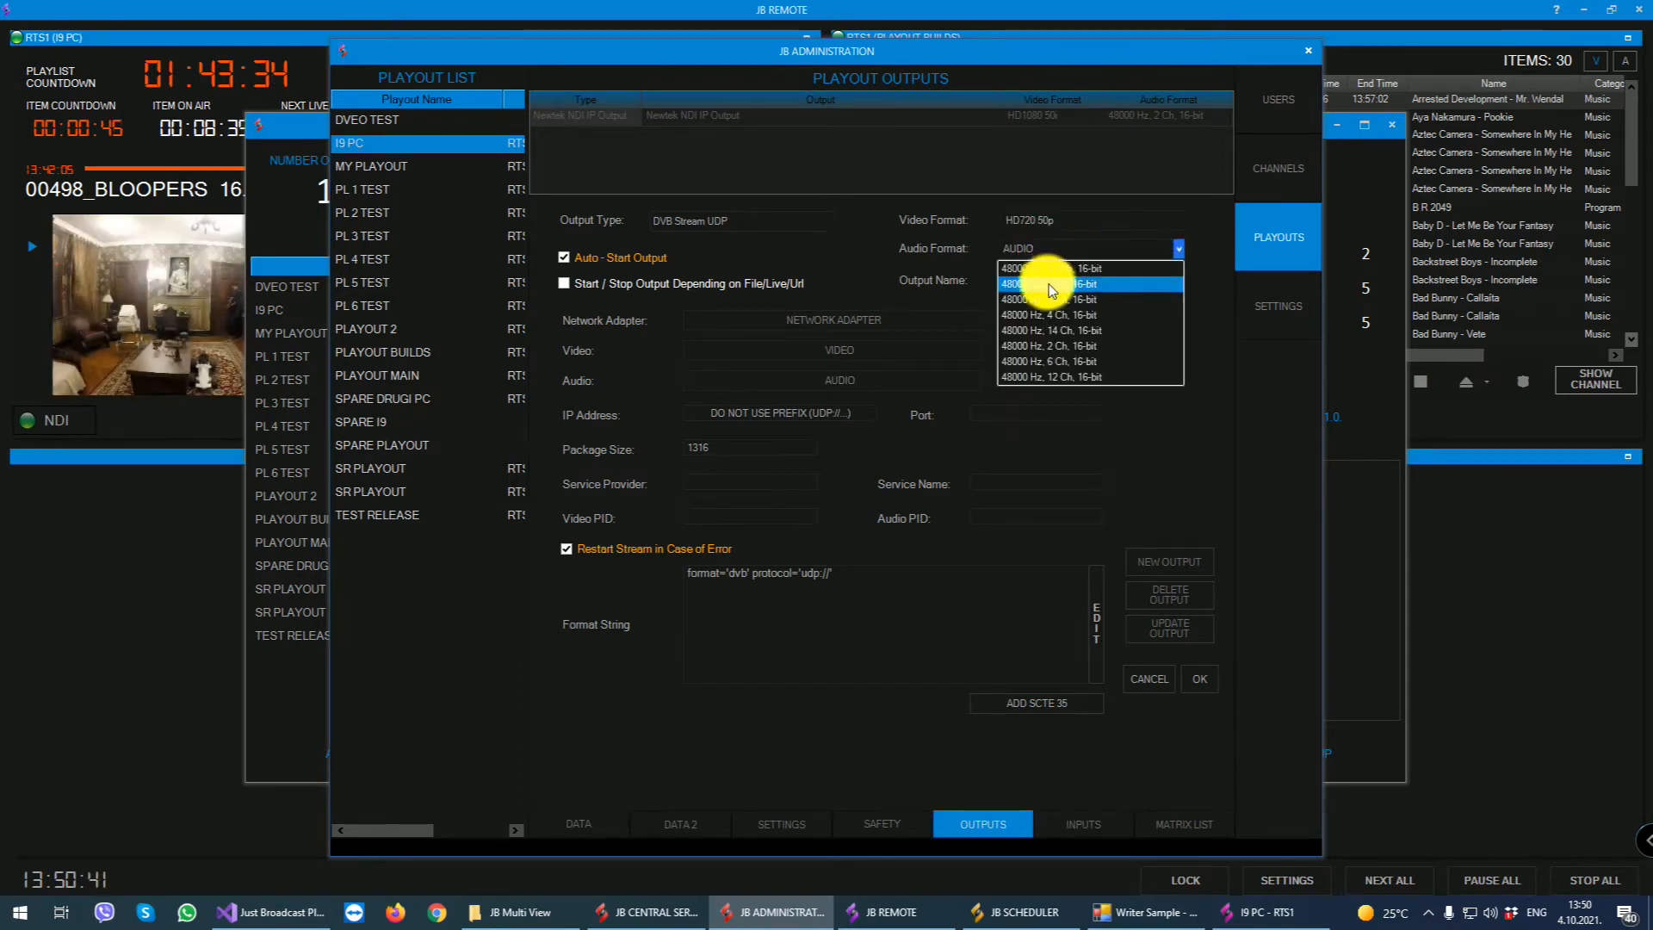
left_click(1060, 345)
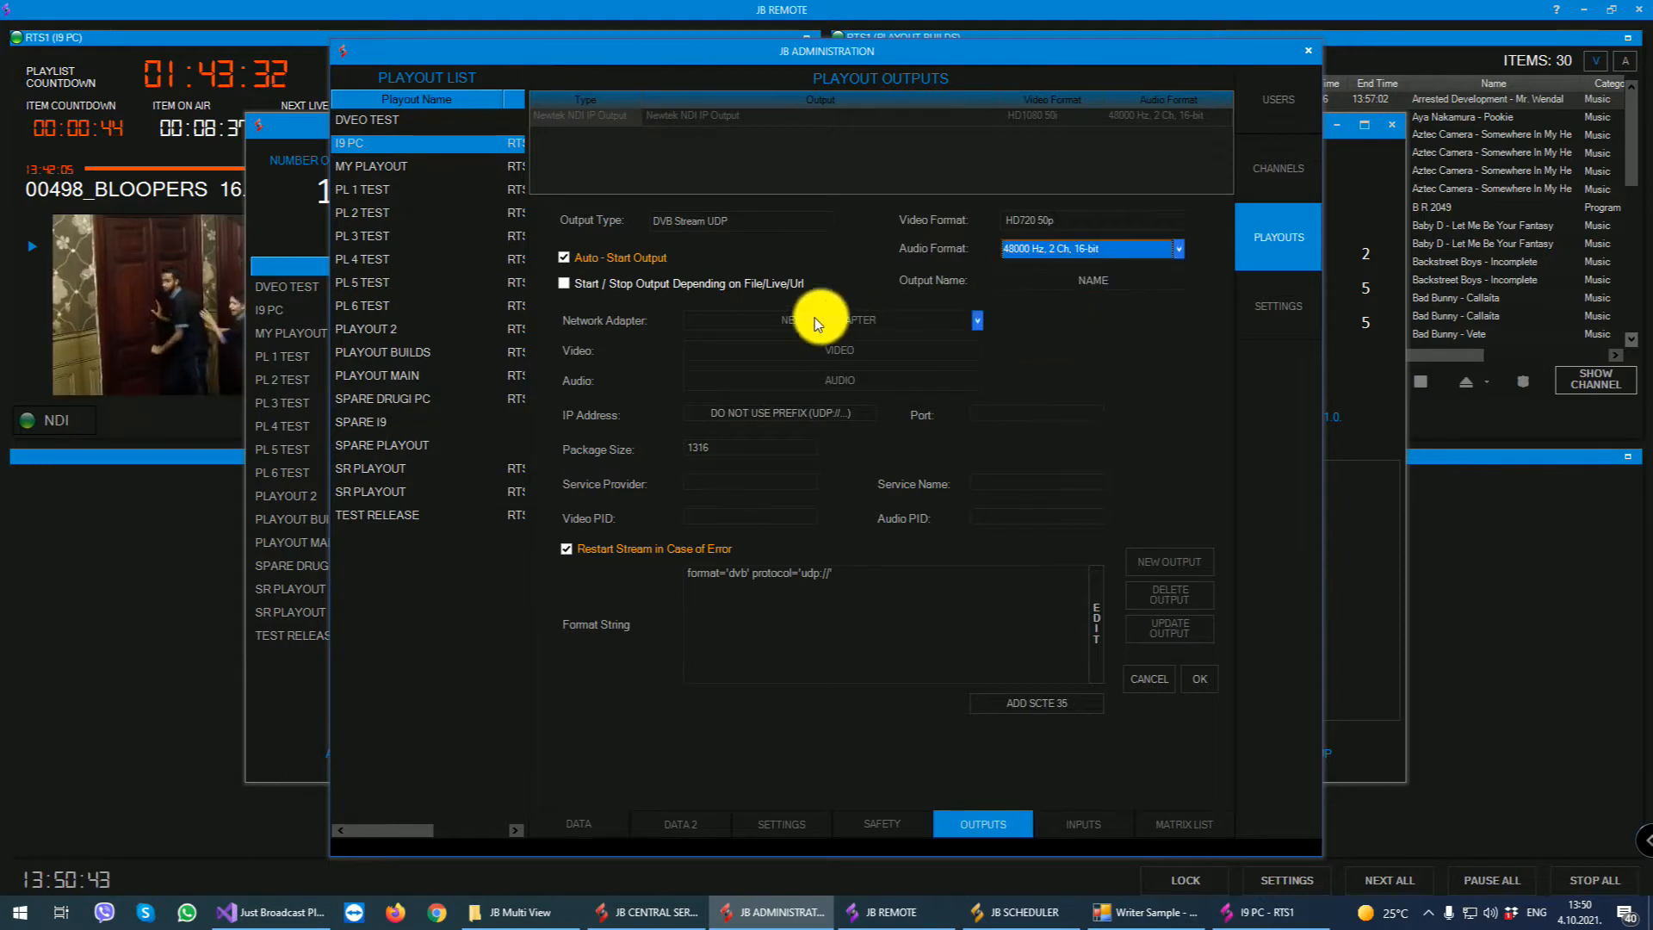
- Assign the 192.168.1.100 Intel Ethernet adapter to the stream, with NVIDIA NVEnc H.264 video and AAC audio encoding
left_click(758, 318)
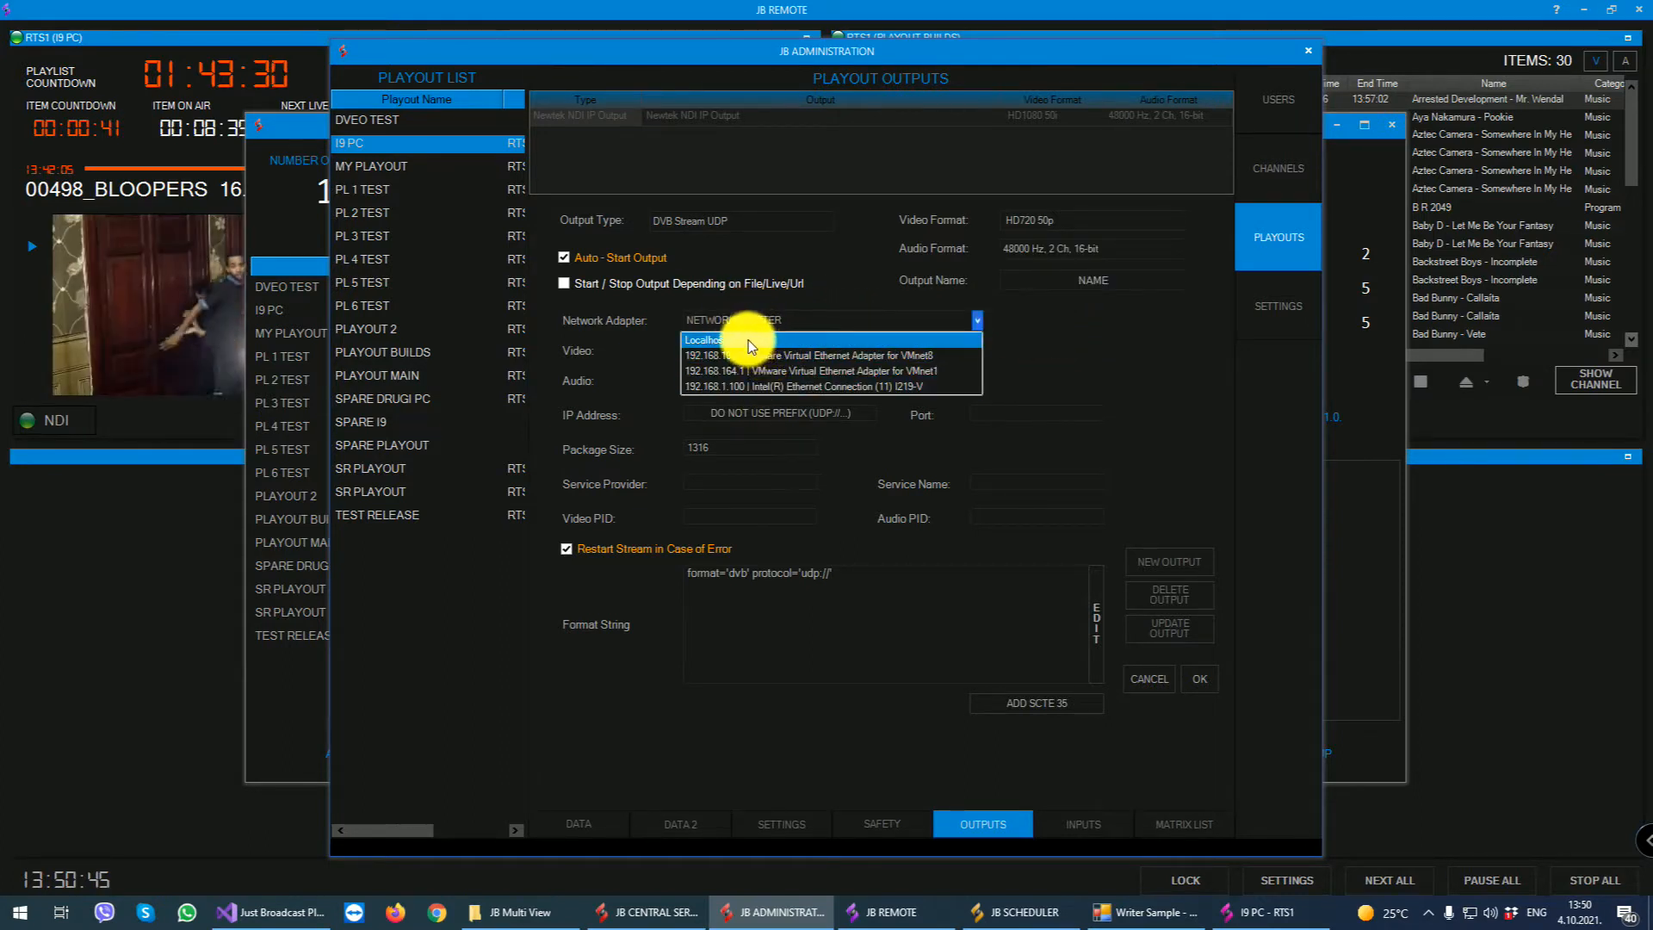
left_click(757, 386)
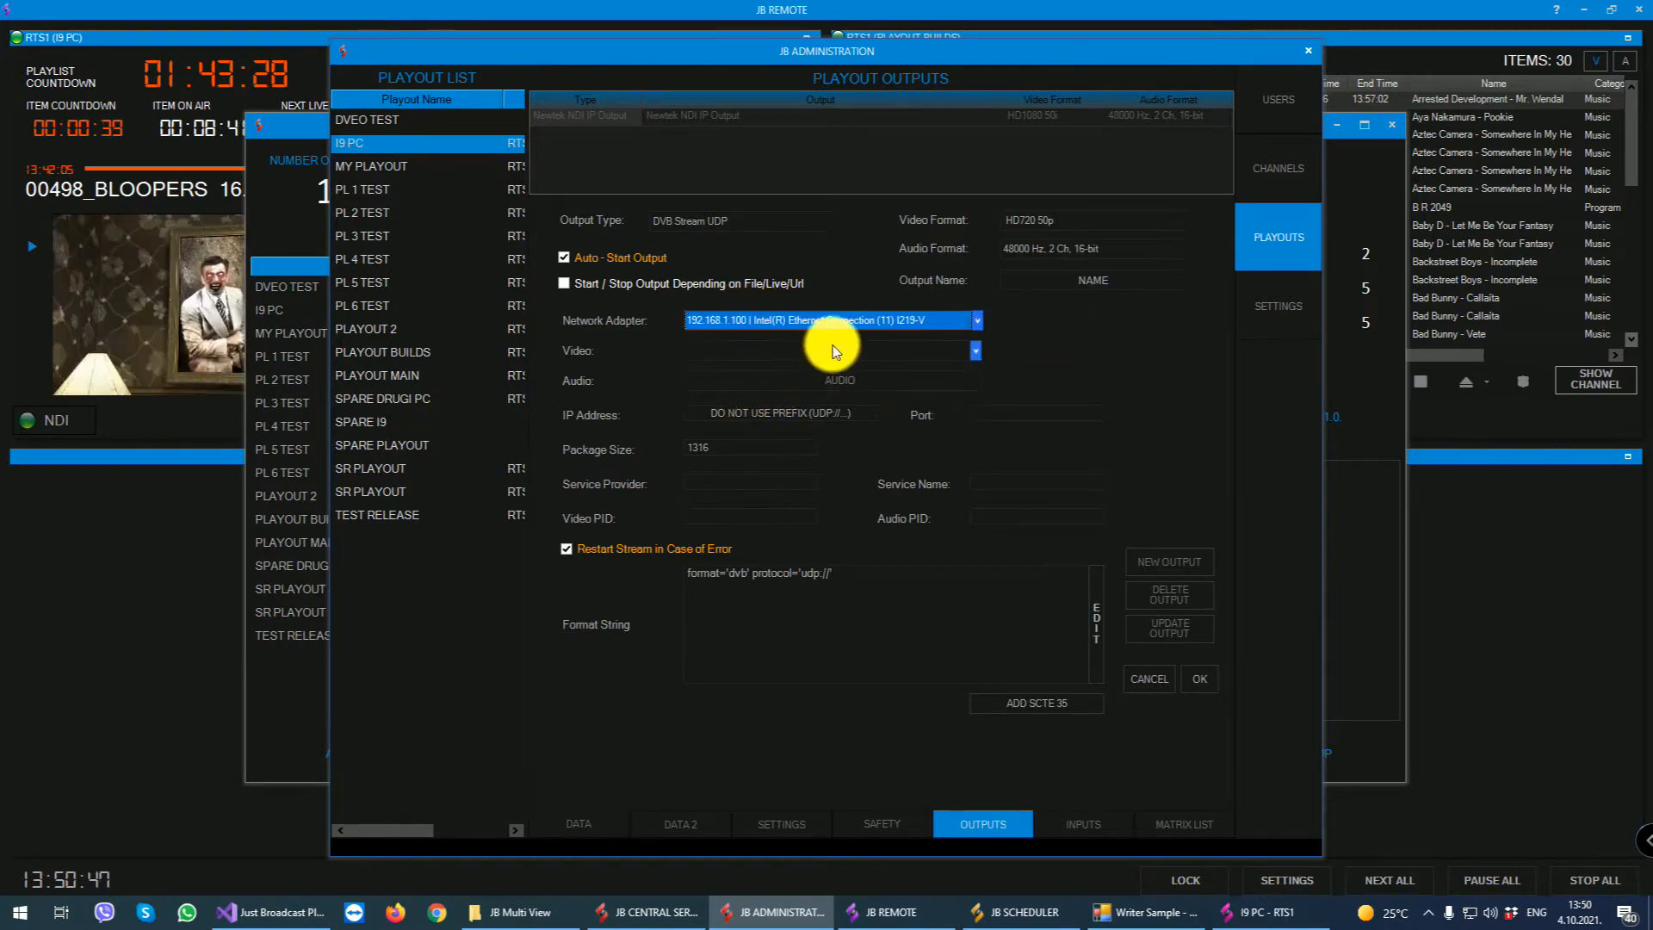
left_click(834, 347)
scroll(732, 452, "down", 1)
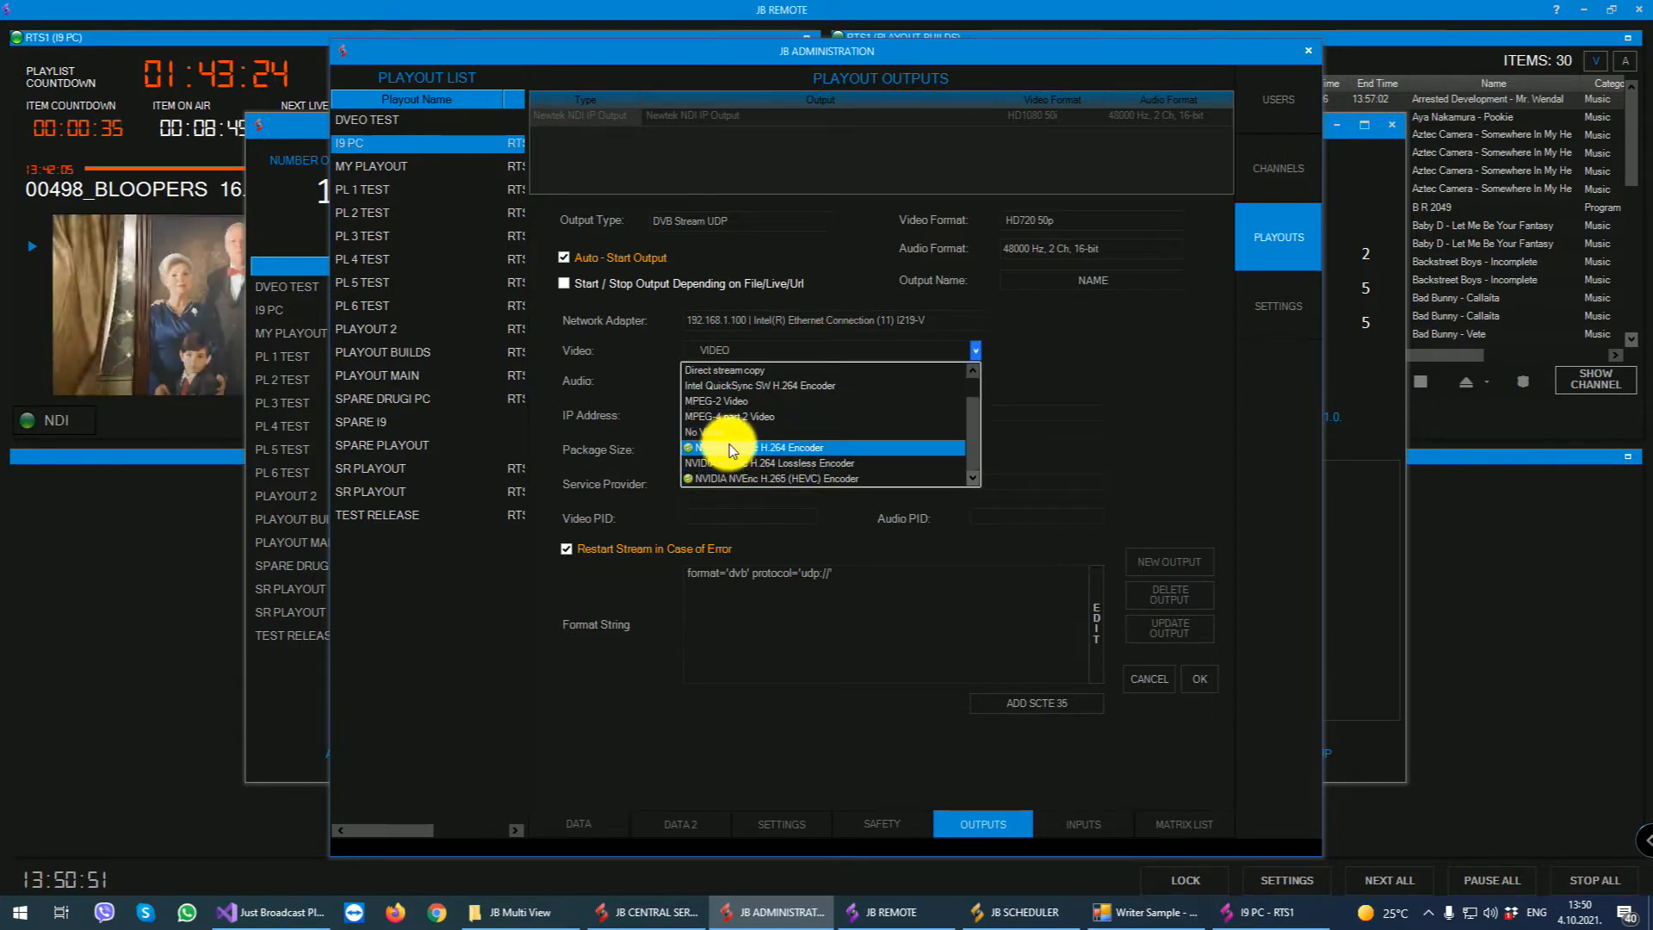
left_click(730, 446)
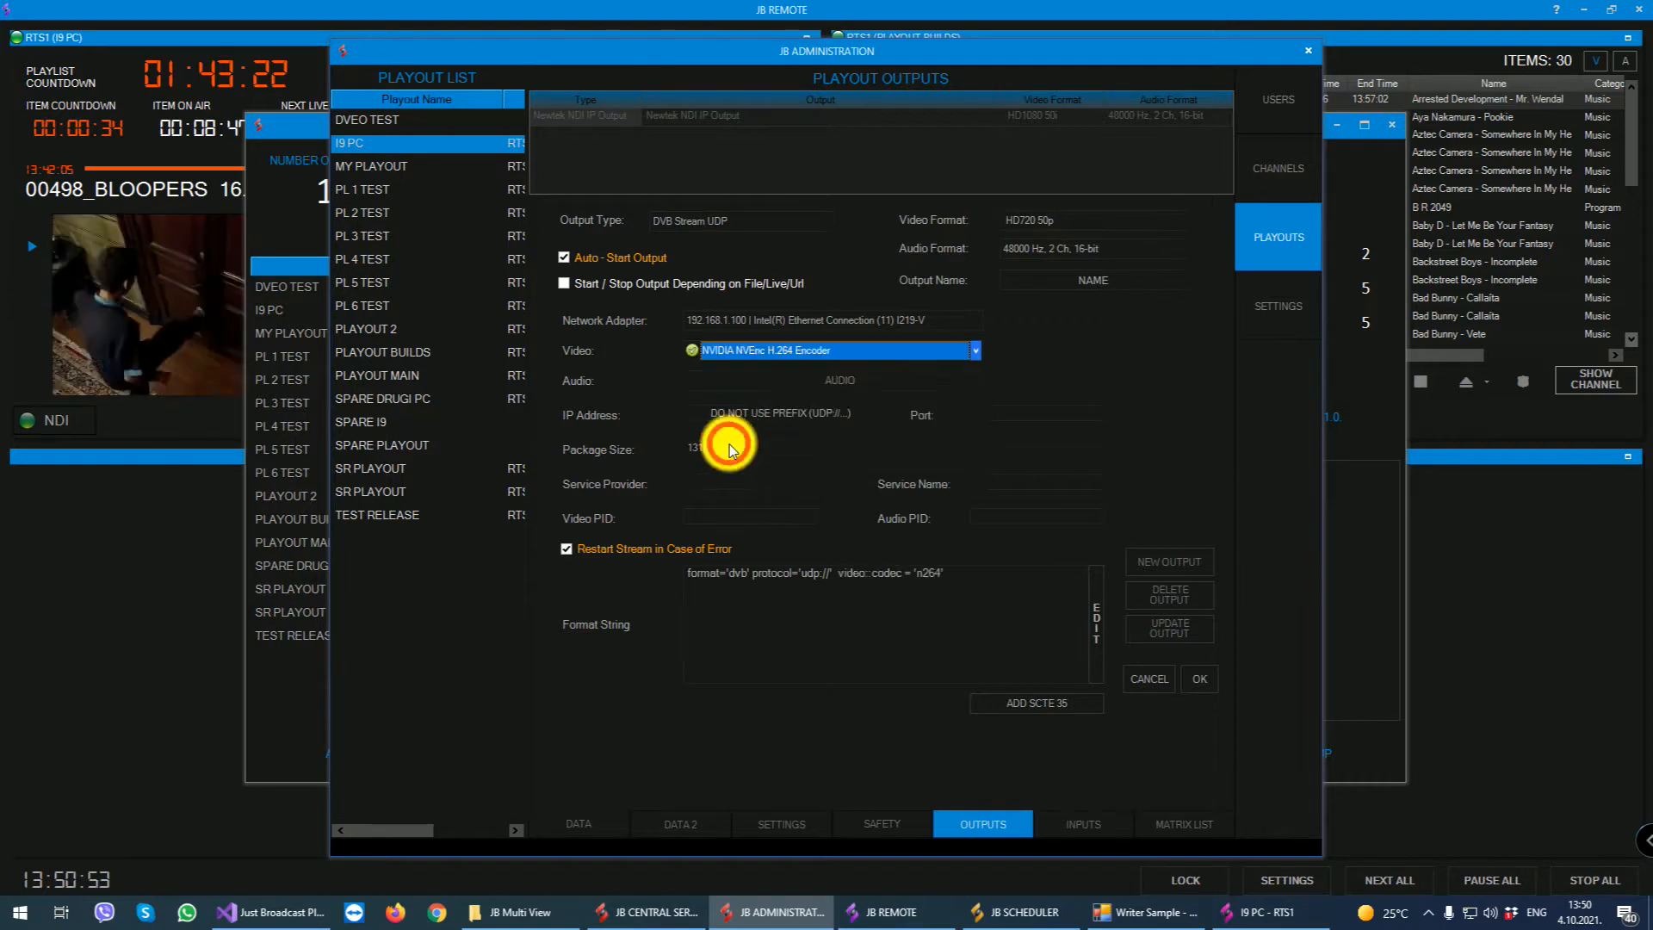
left_click(800, 380)
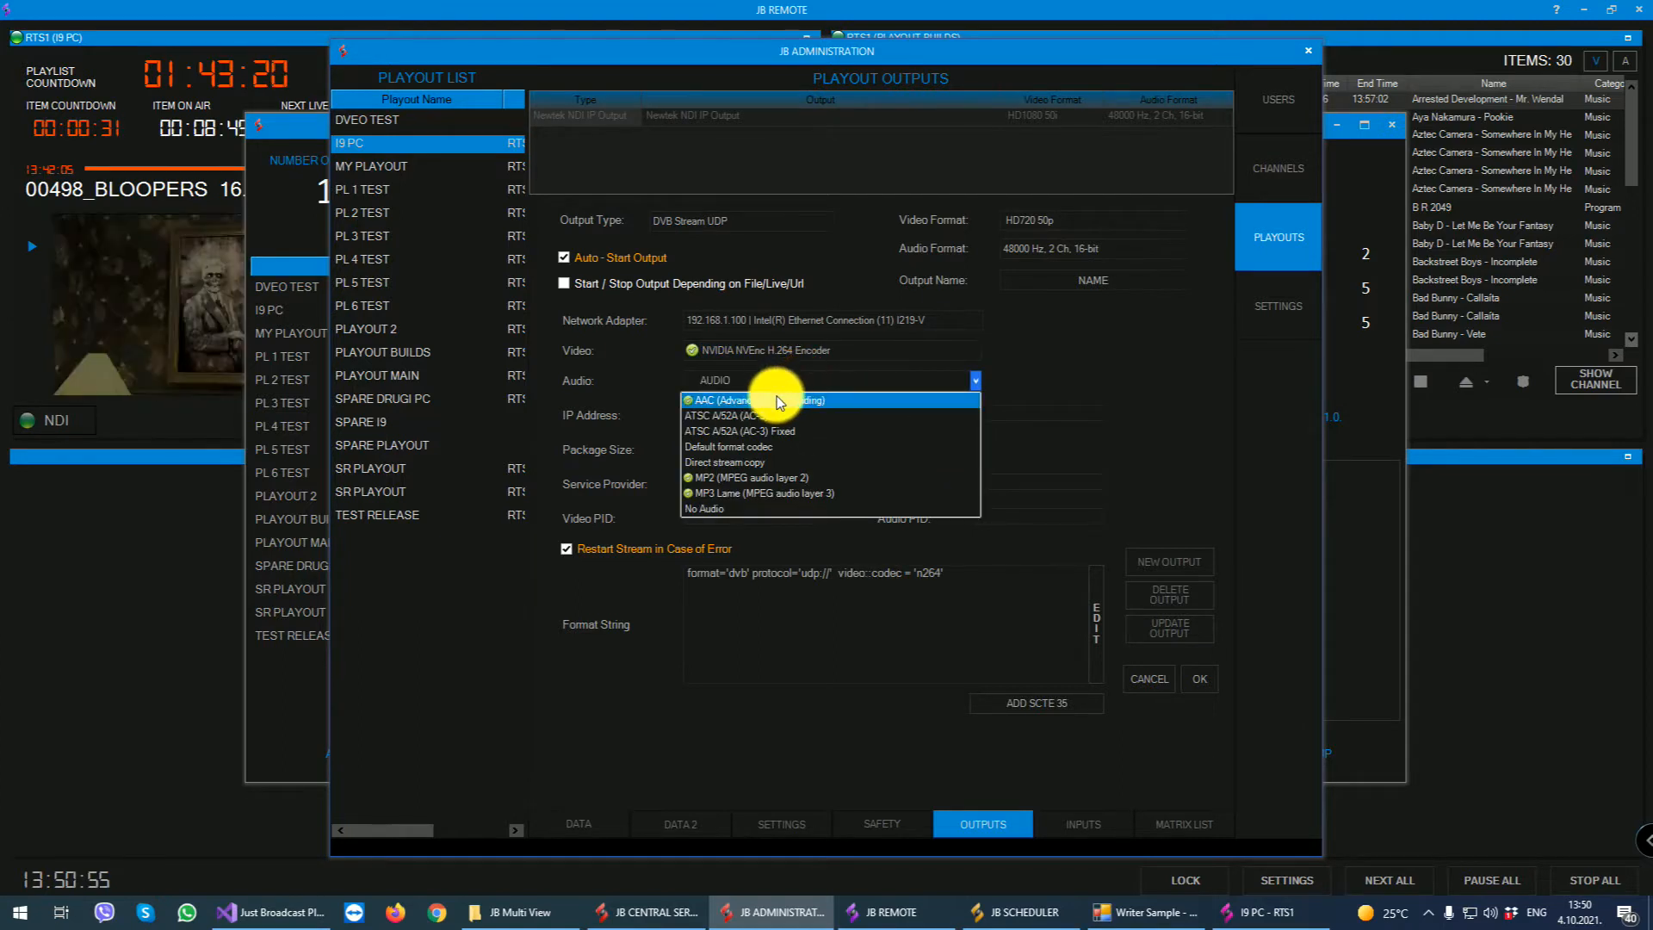
left_click(777, 401)
- Set the stream's IP address to 239.0.0.1 and port to 1234, and save the new output
left_click(761, 422)
type("2")
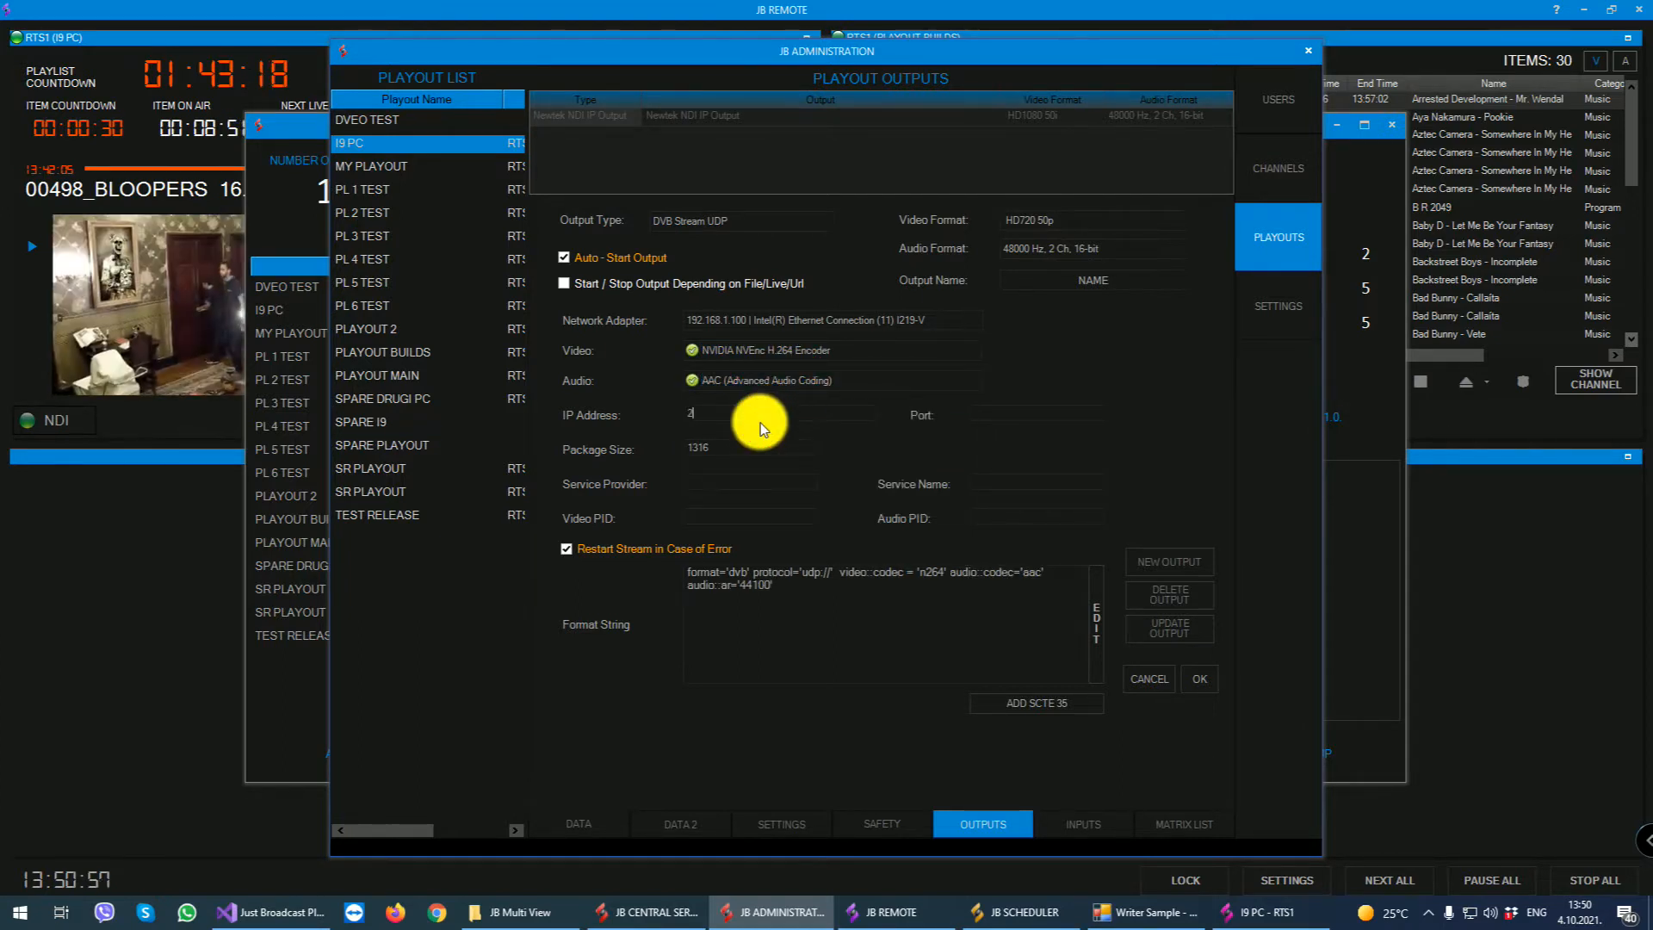
type("39.0.0.")
type("1")
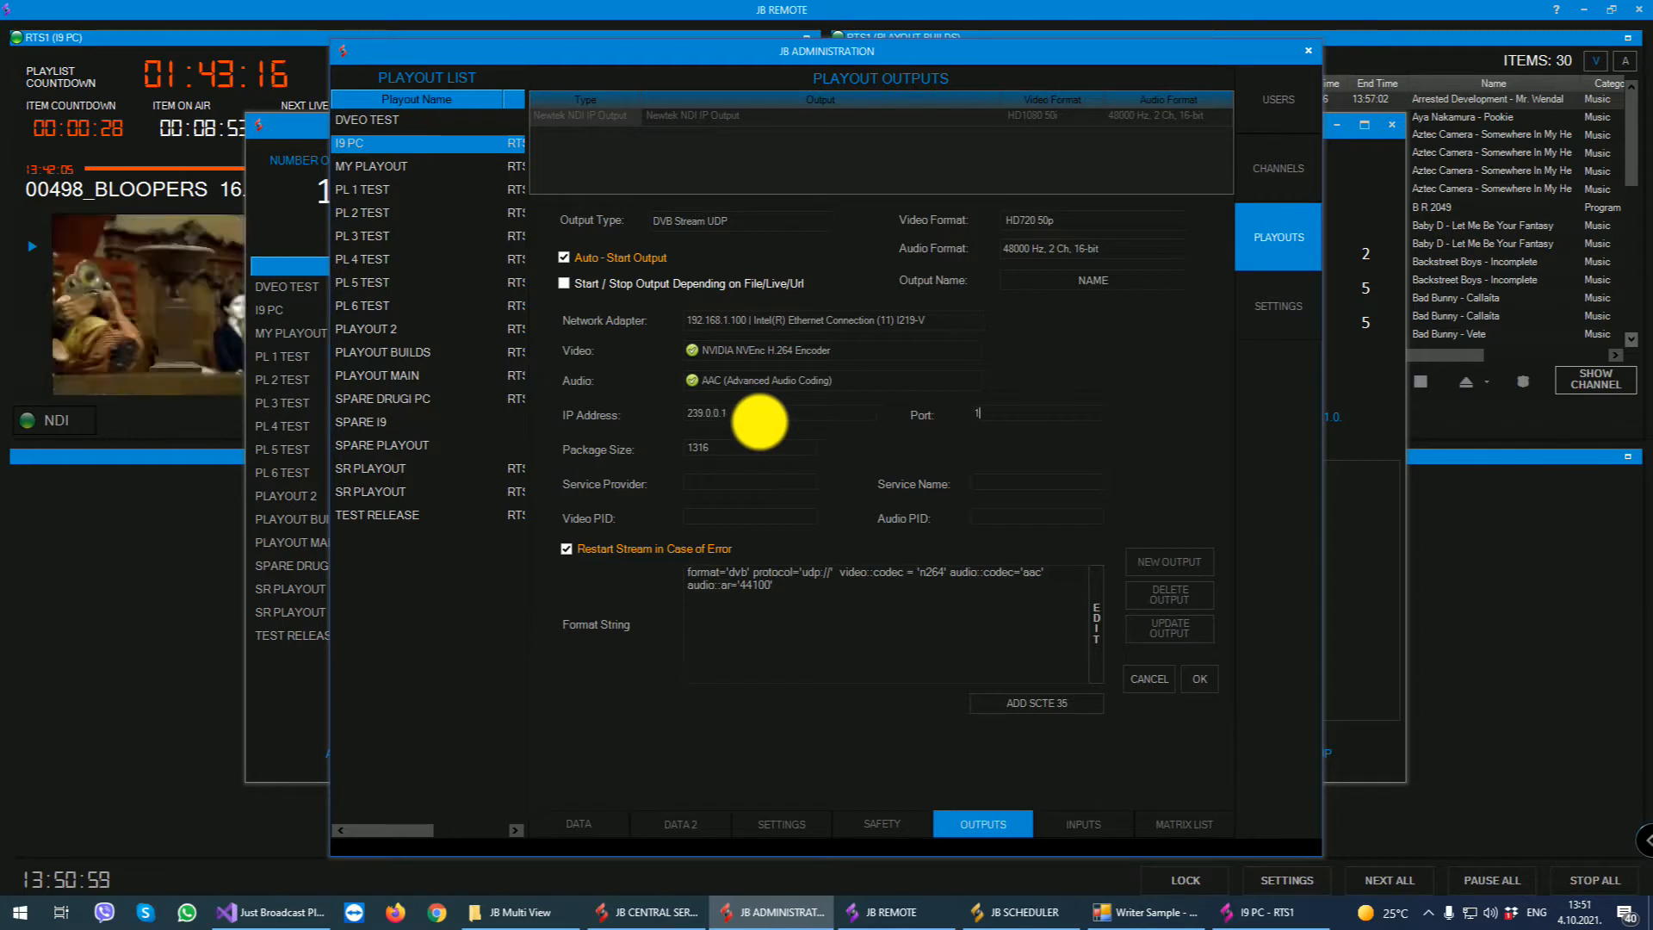
type("234")
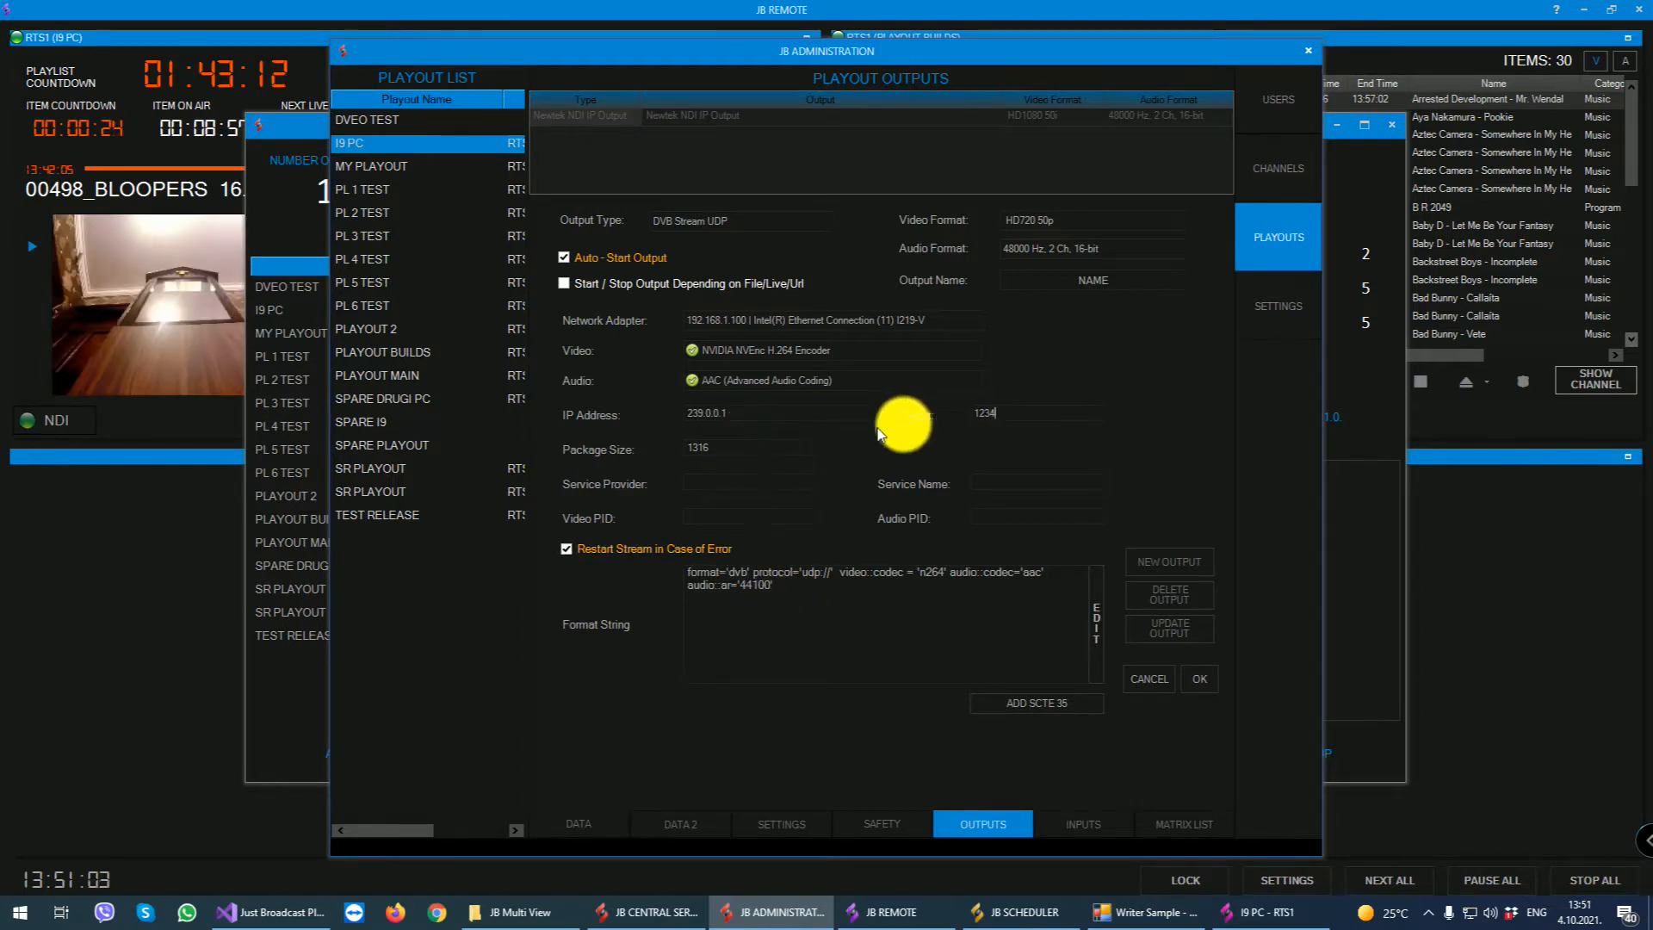
left_click(1197, 682)
- Open the I9 PC playout window to check its outputs, and minimize it back to the tray
left_click(1427, 914)
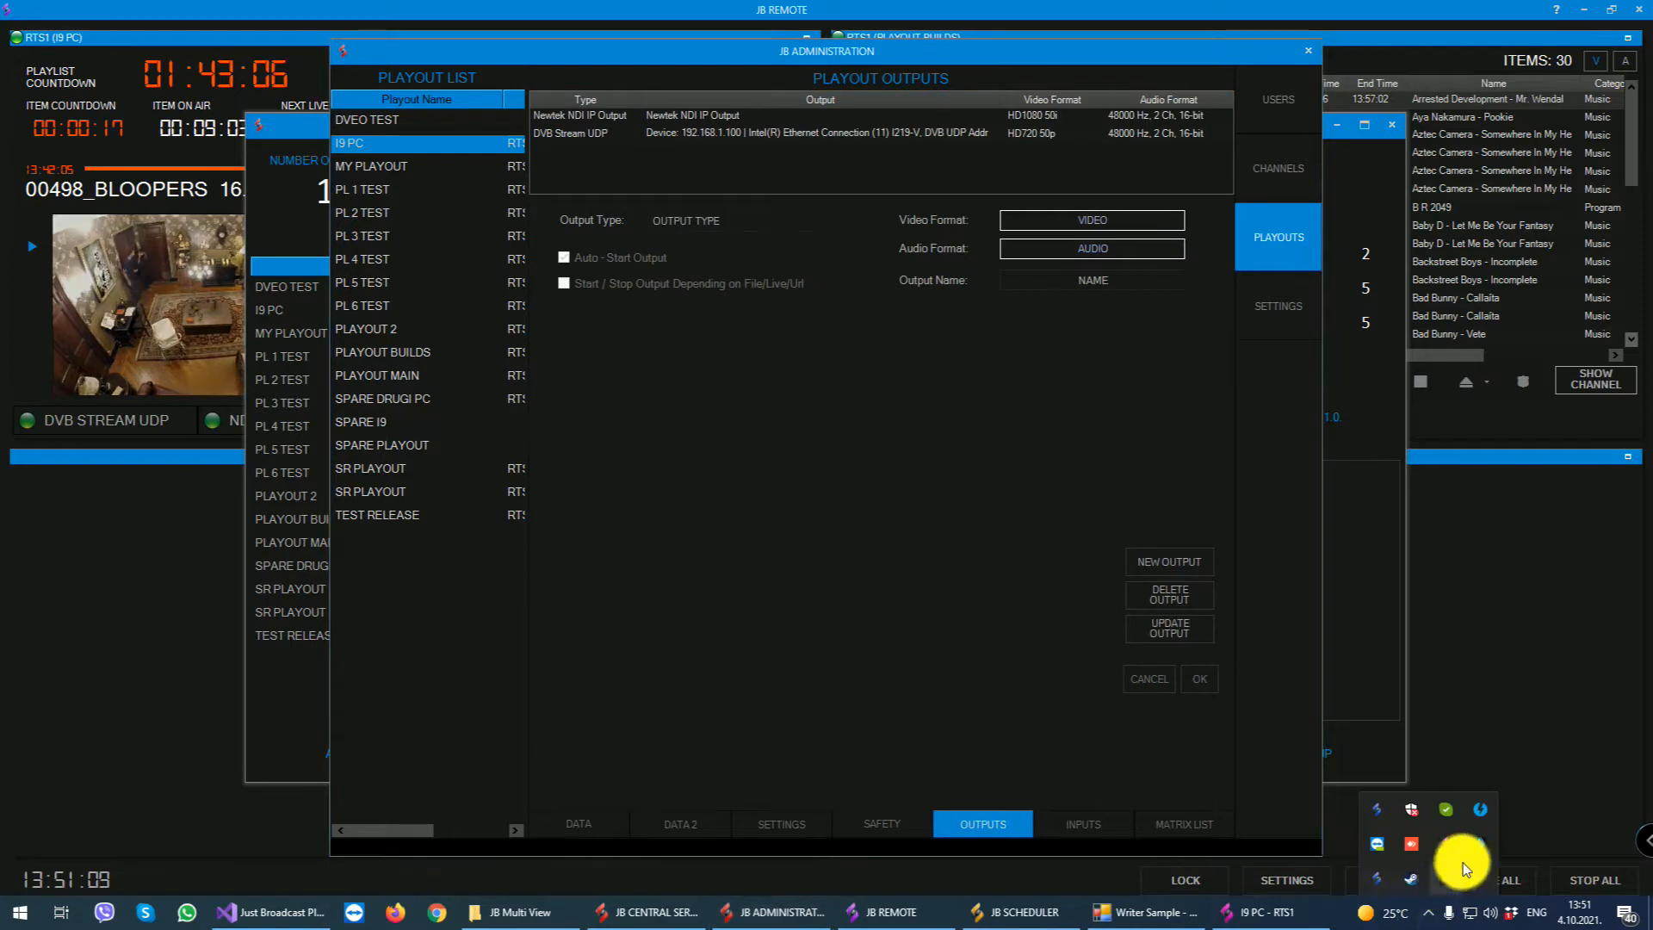
left_click(1377, 809)
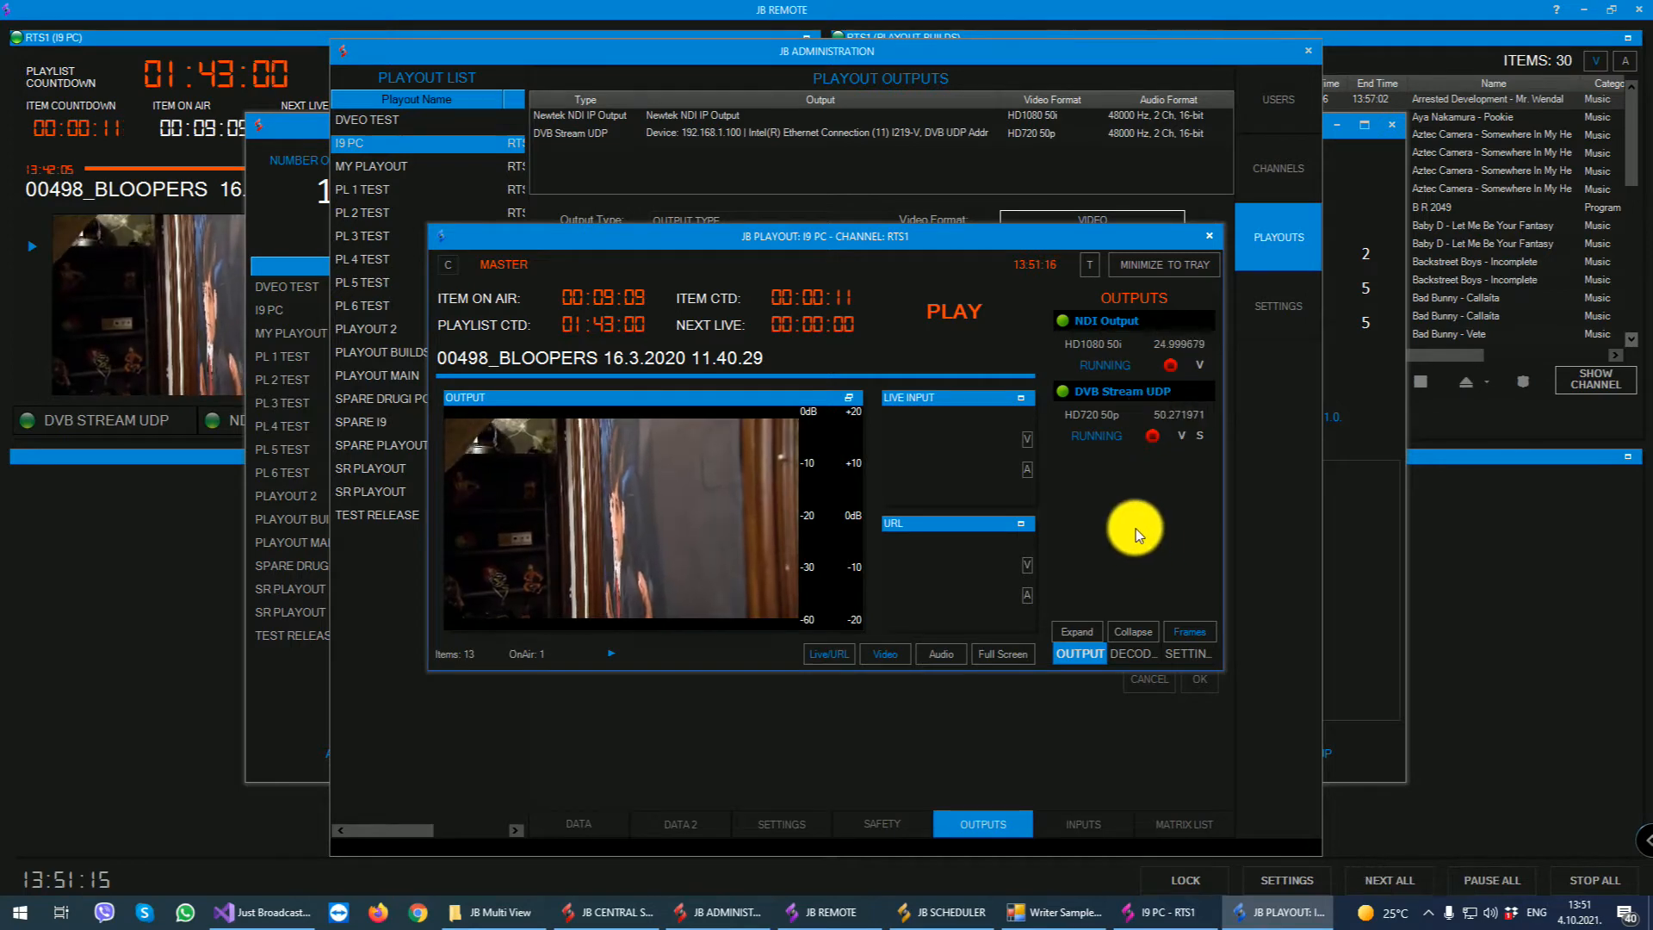
left_click(1174, 265)
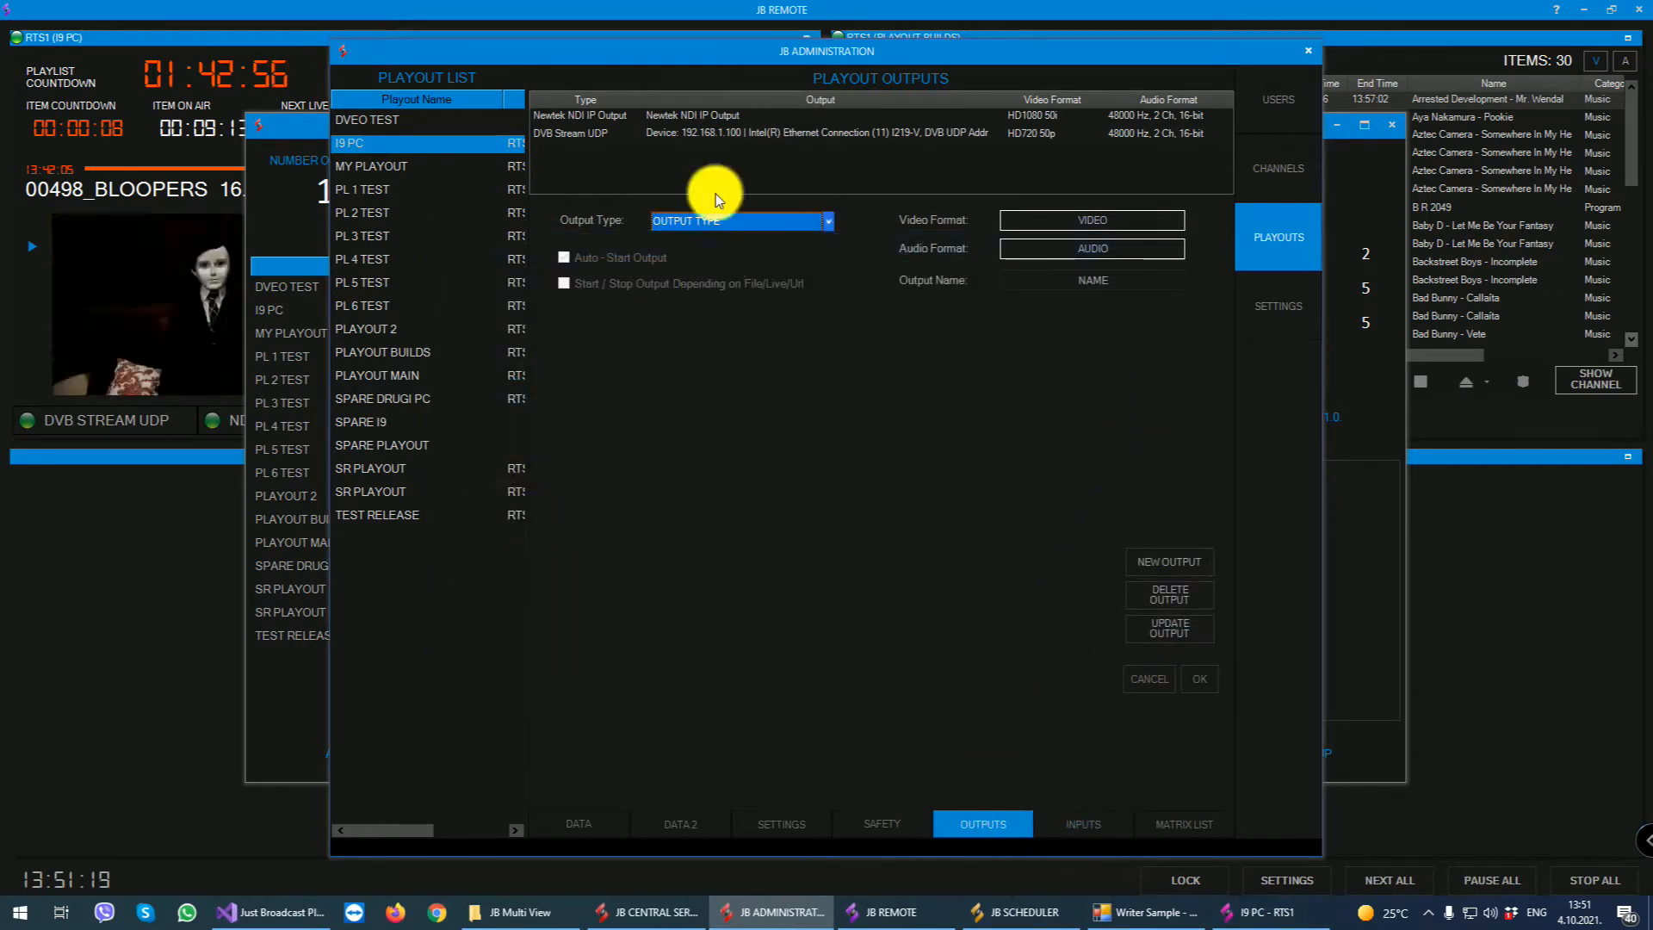
- Review I9 PC's input hardware, including vMix Video External 2 and vMix Video YV12, and view its matrix list
left_click(1063, 824)
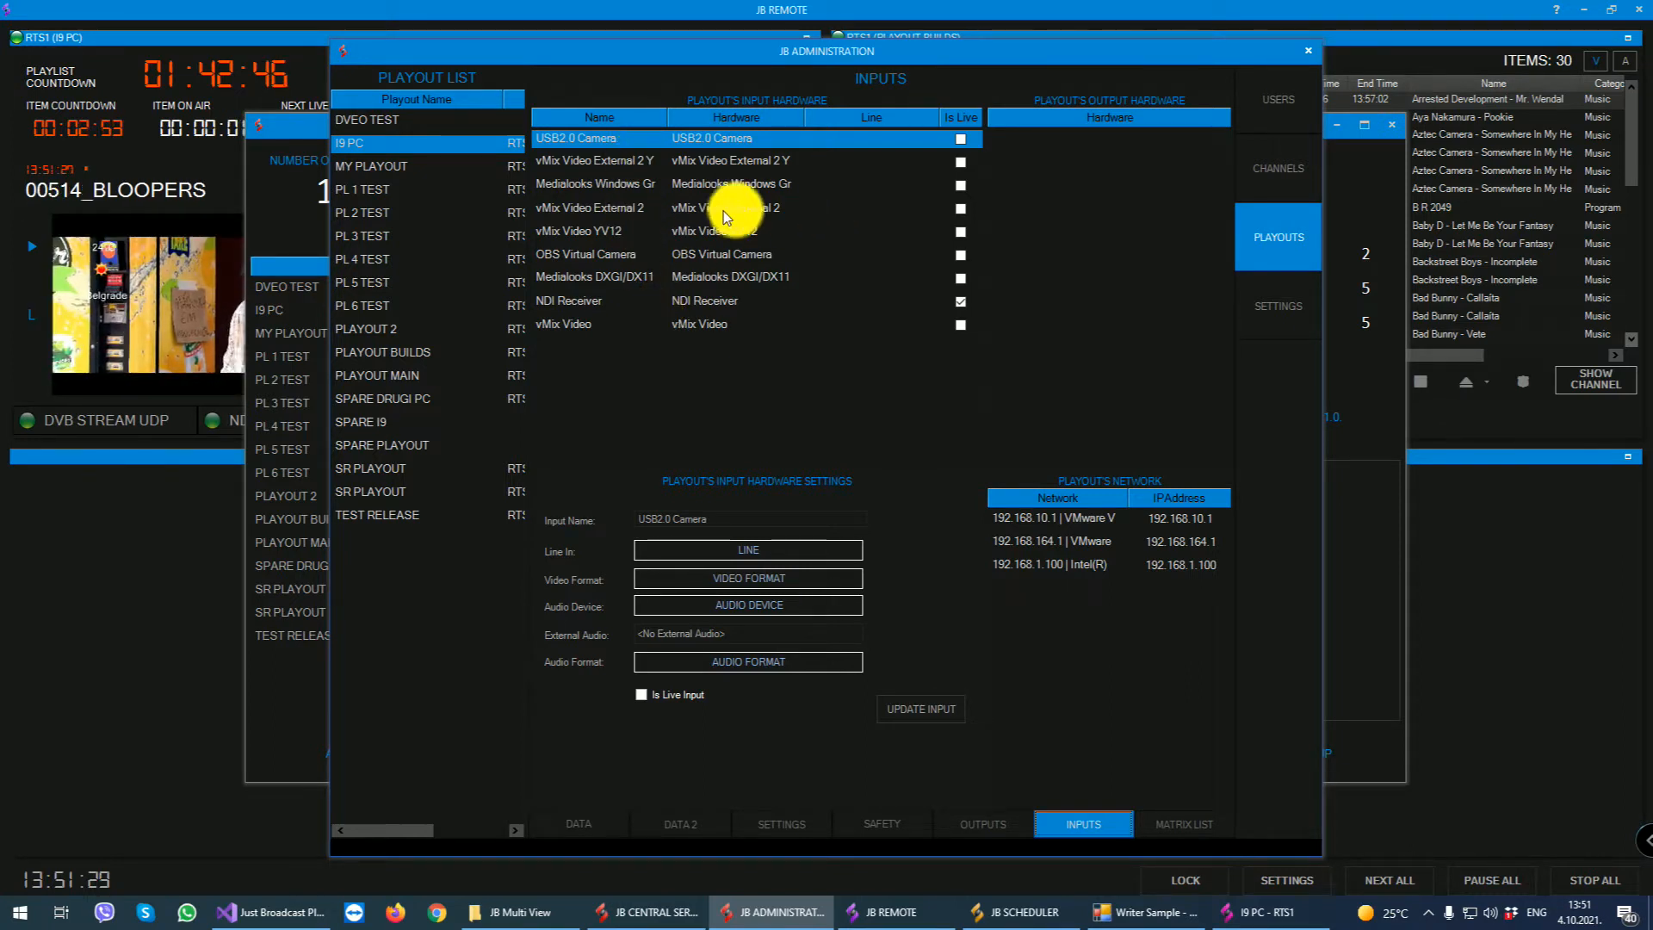
left_click(602, 209)
left_click(596, 233)
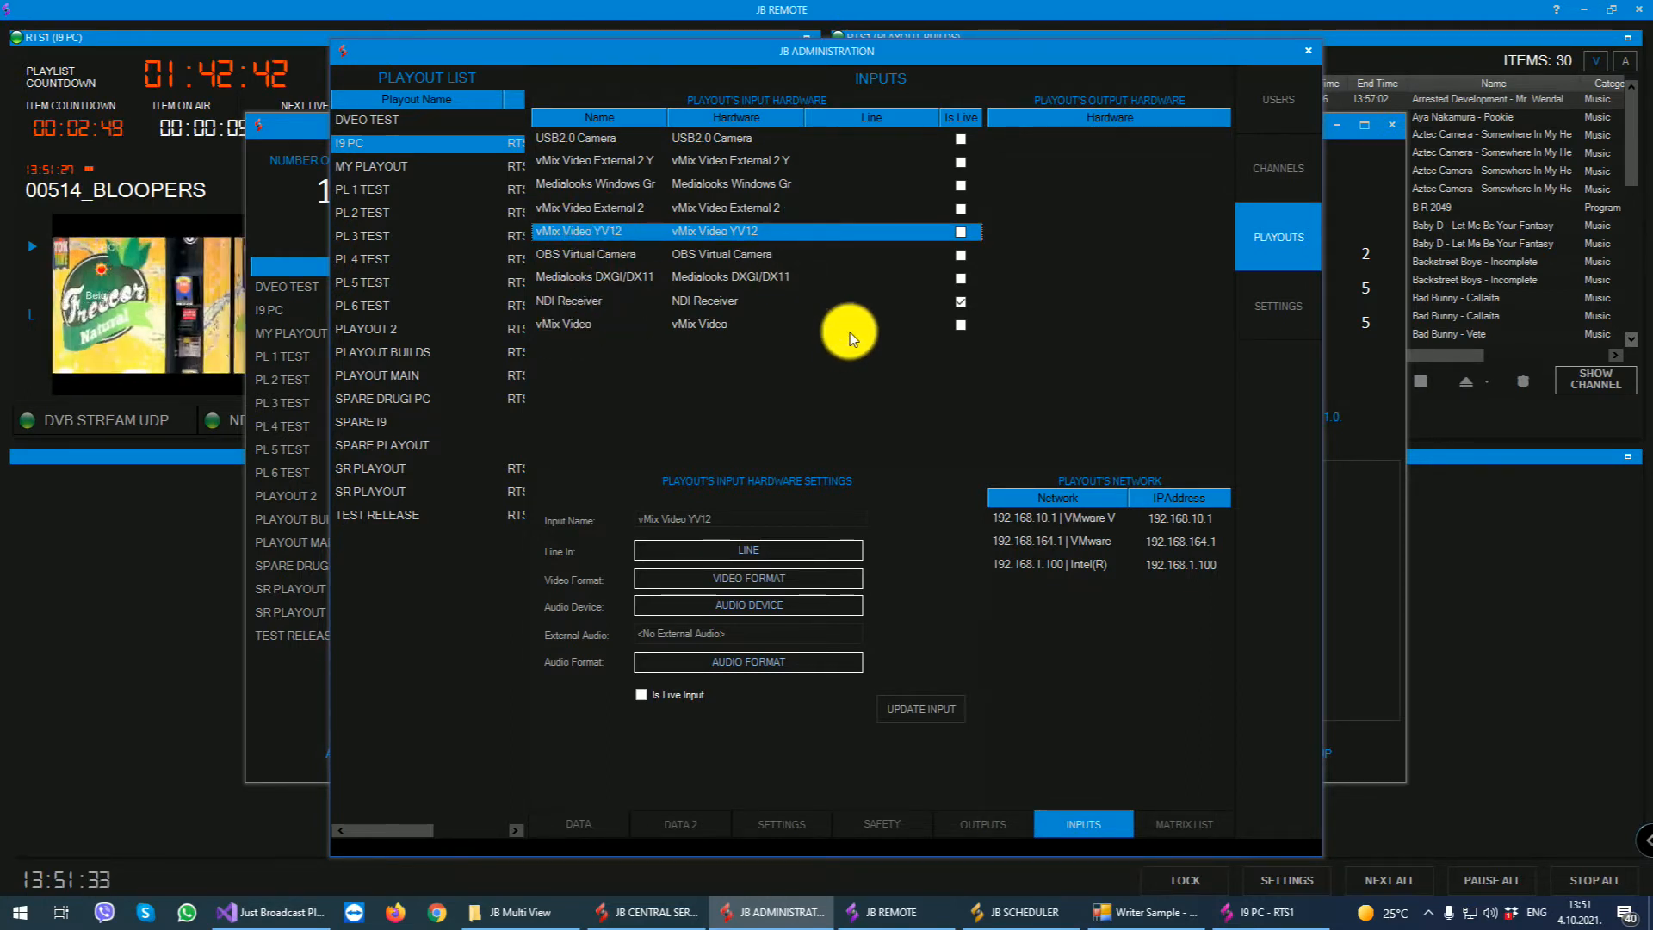
left_click(1201, 825)
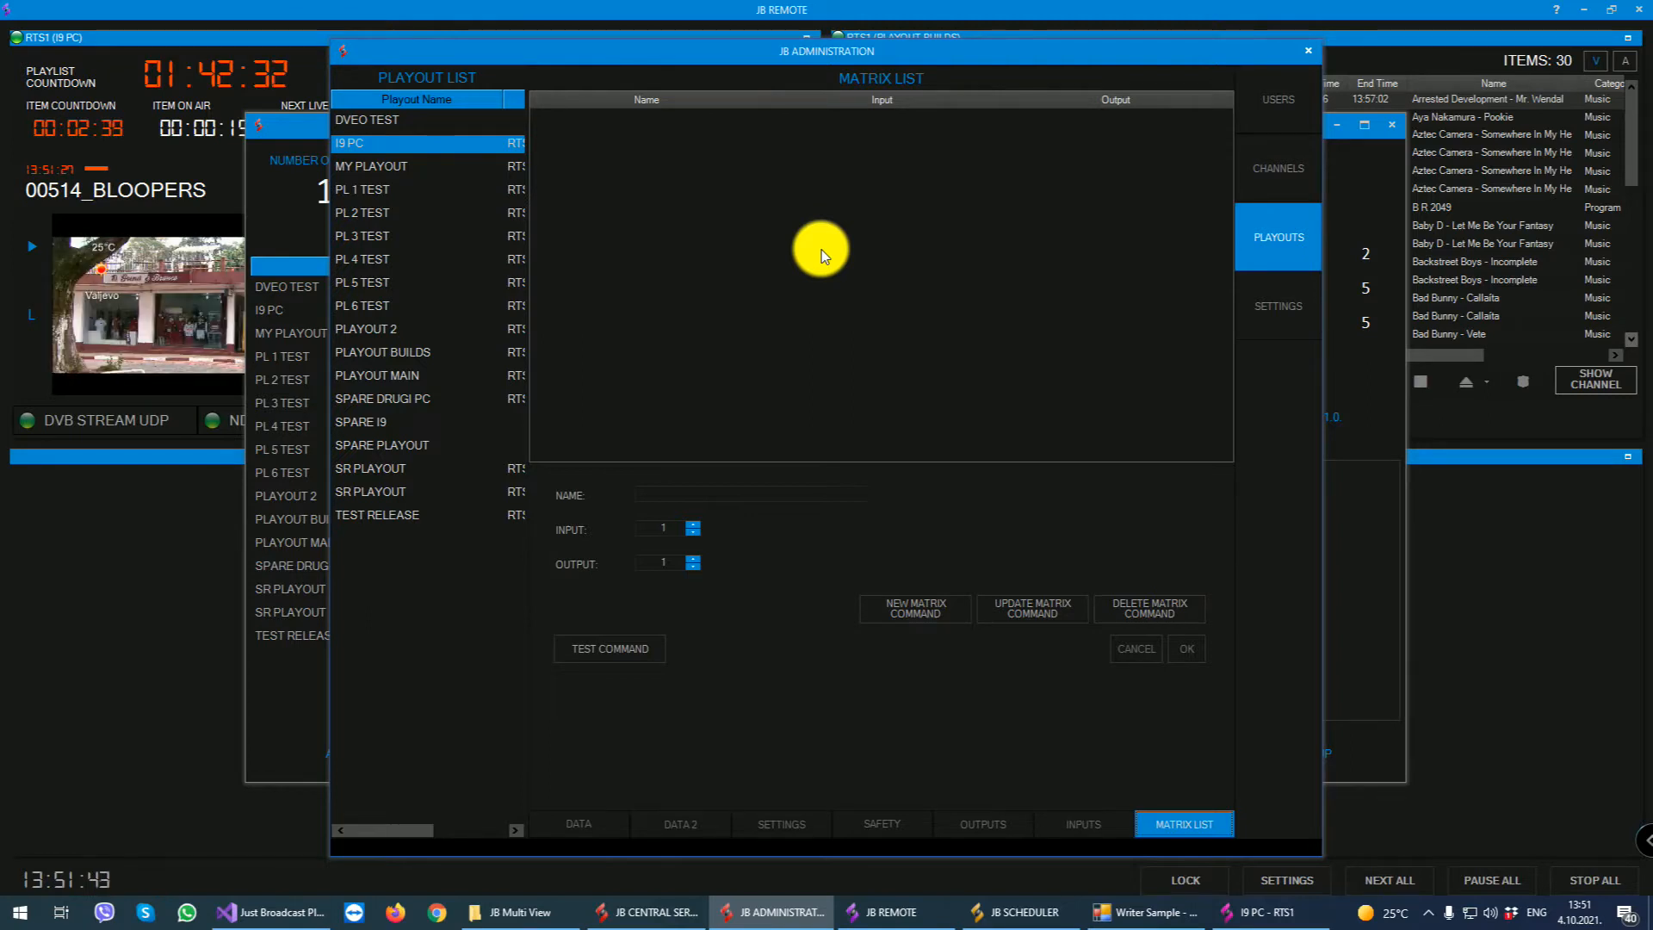
- Review the system, e-mail and matrix control settings, including the hour for auto-sending the Excel playlist, and close the administration
left_click(1271, 304)
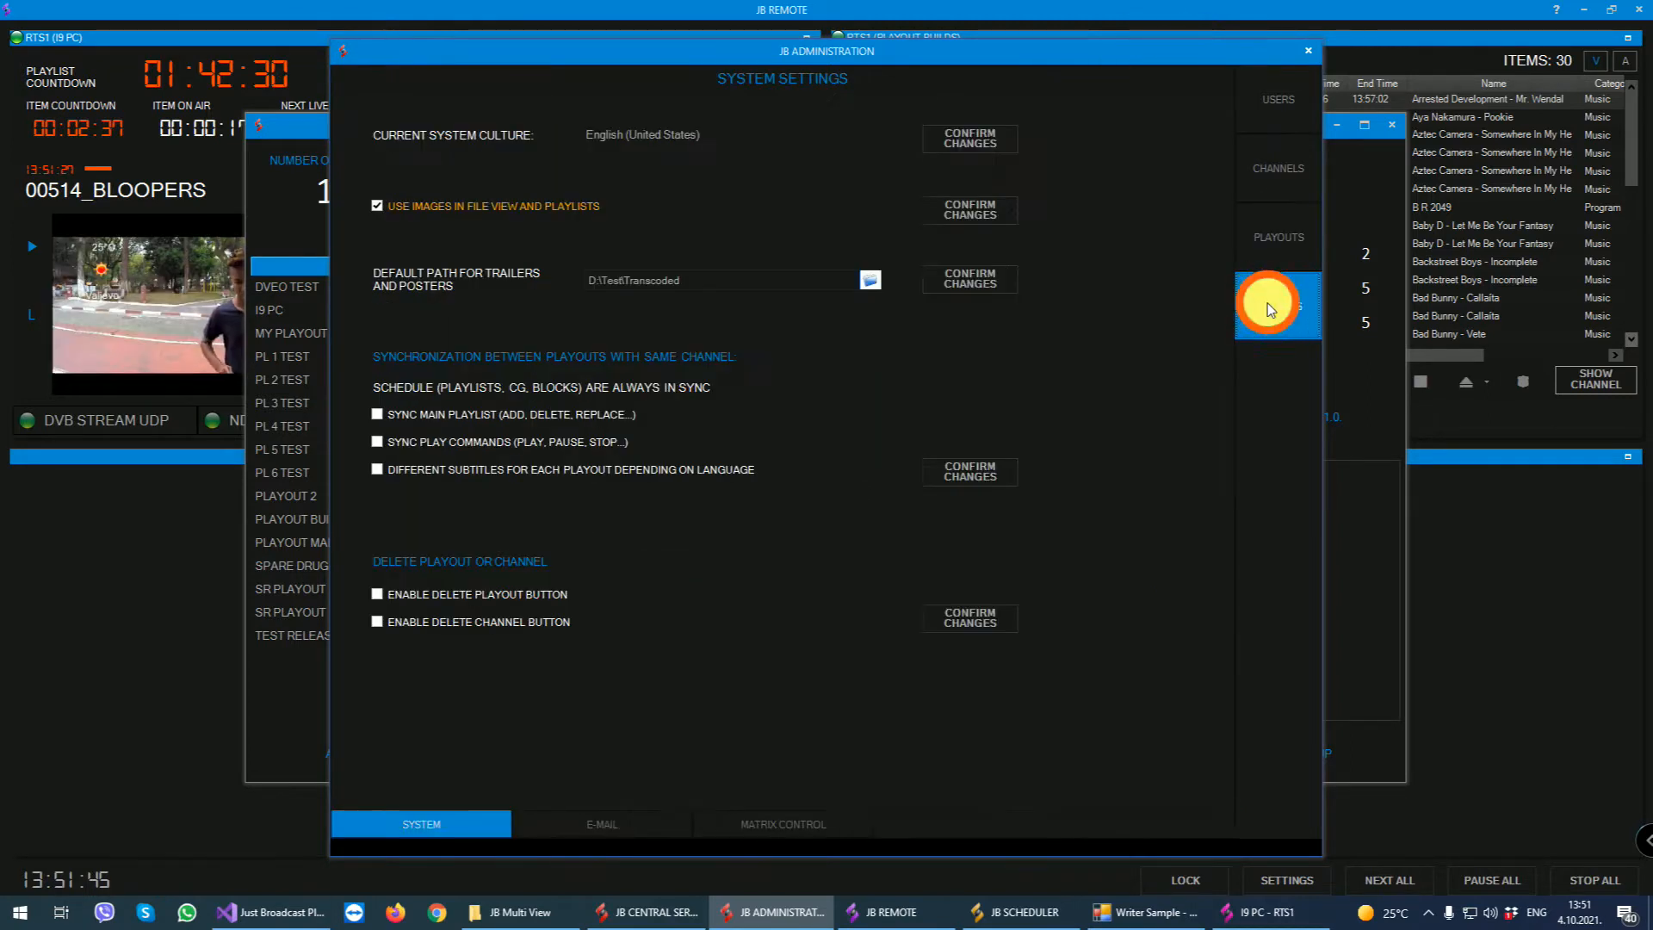
left_click(607, 820)
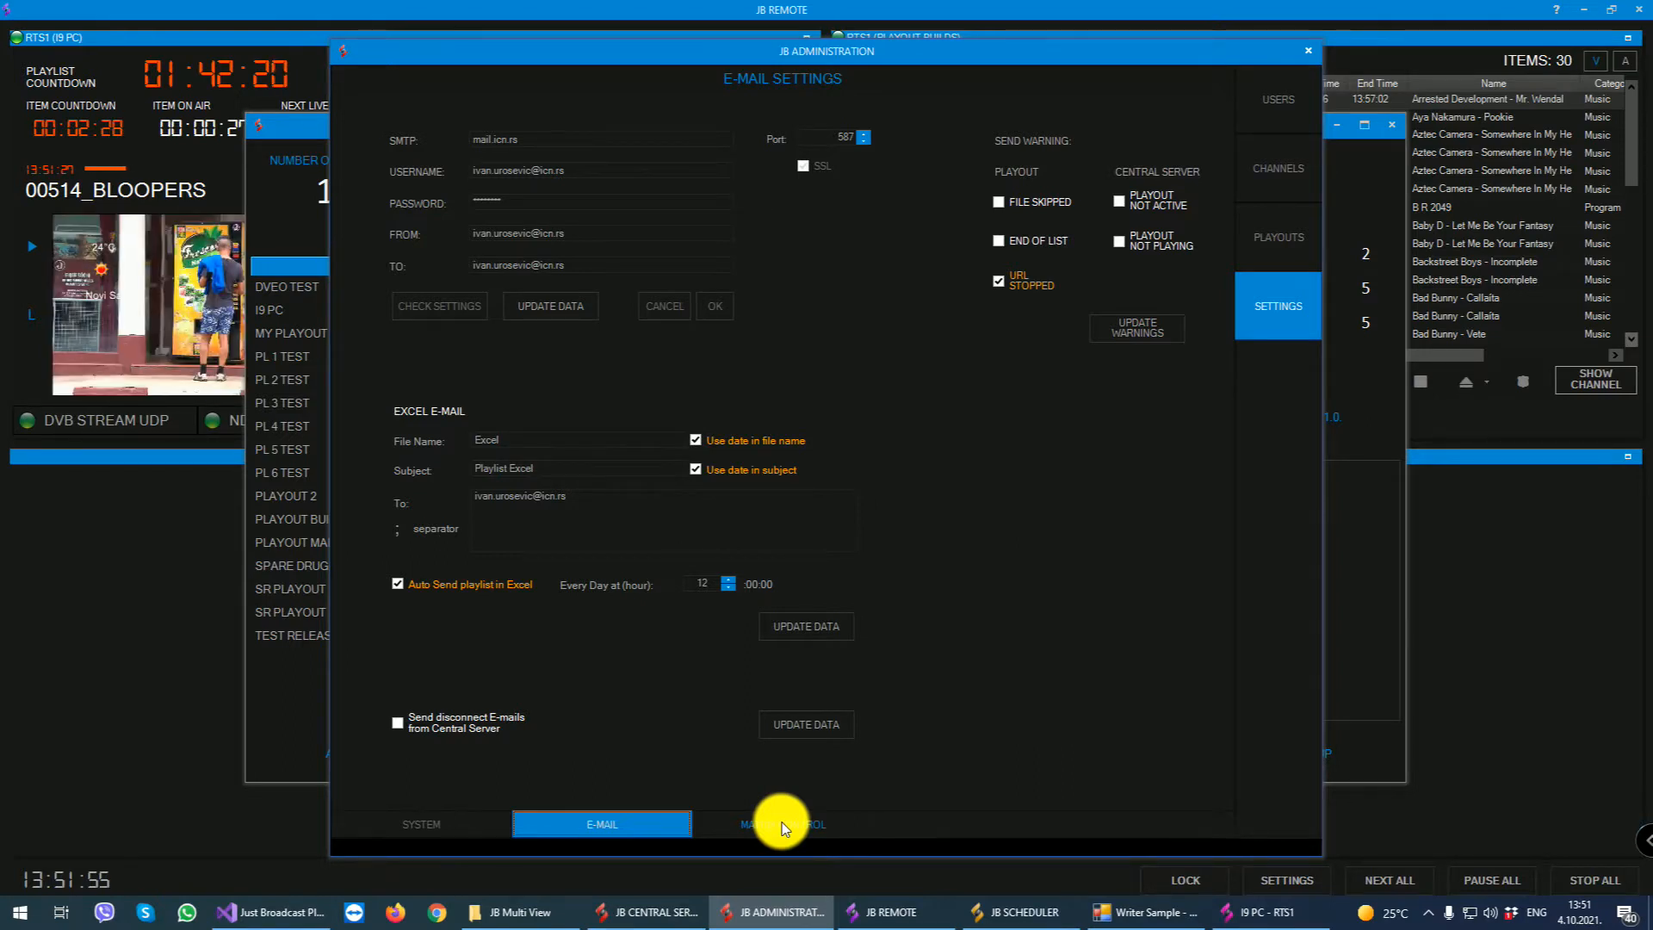
left_click(706, 582)
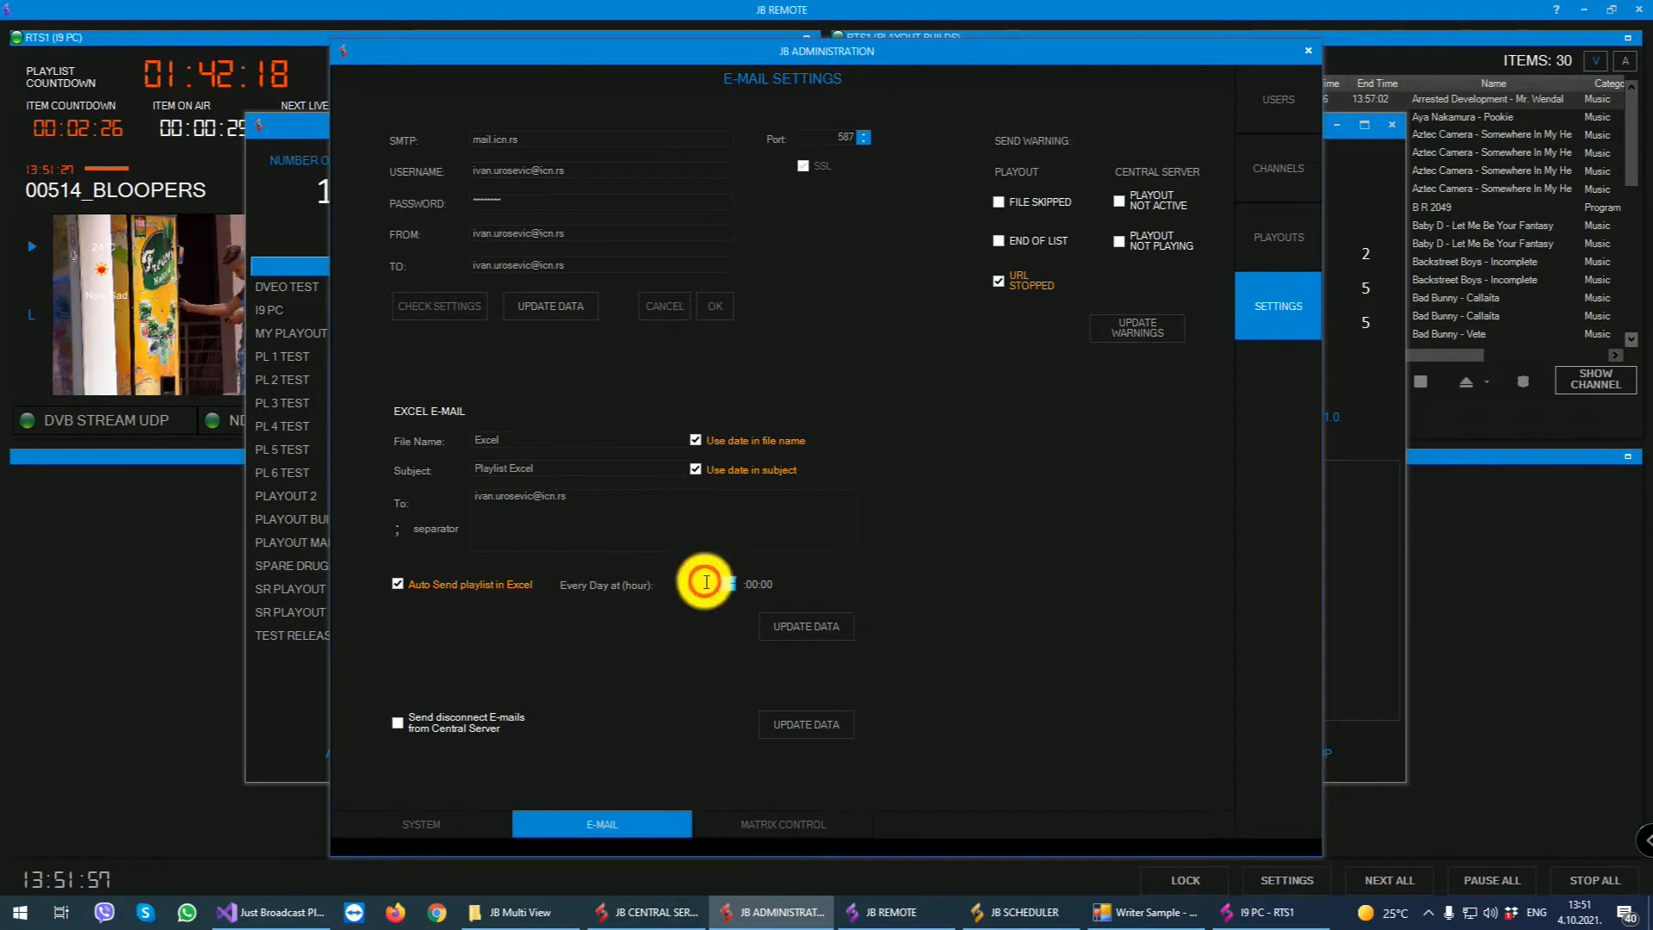
left_click_drag(706, 582, 694, 580)
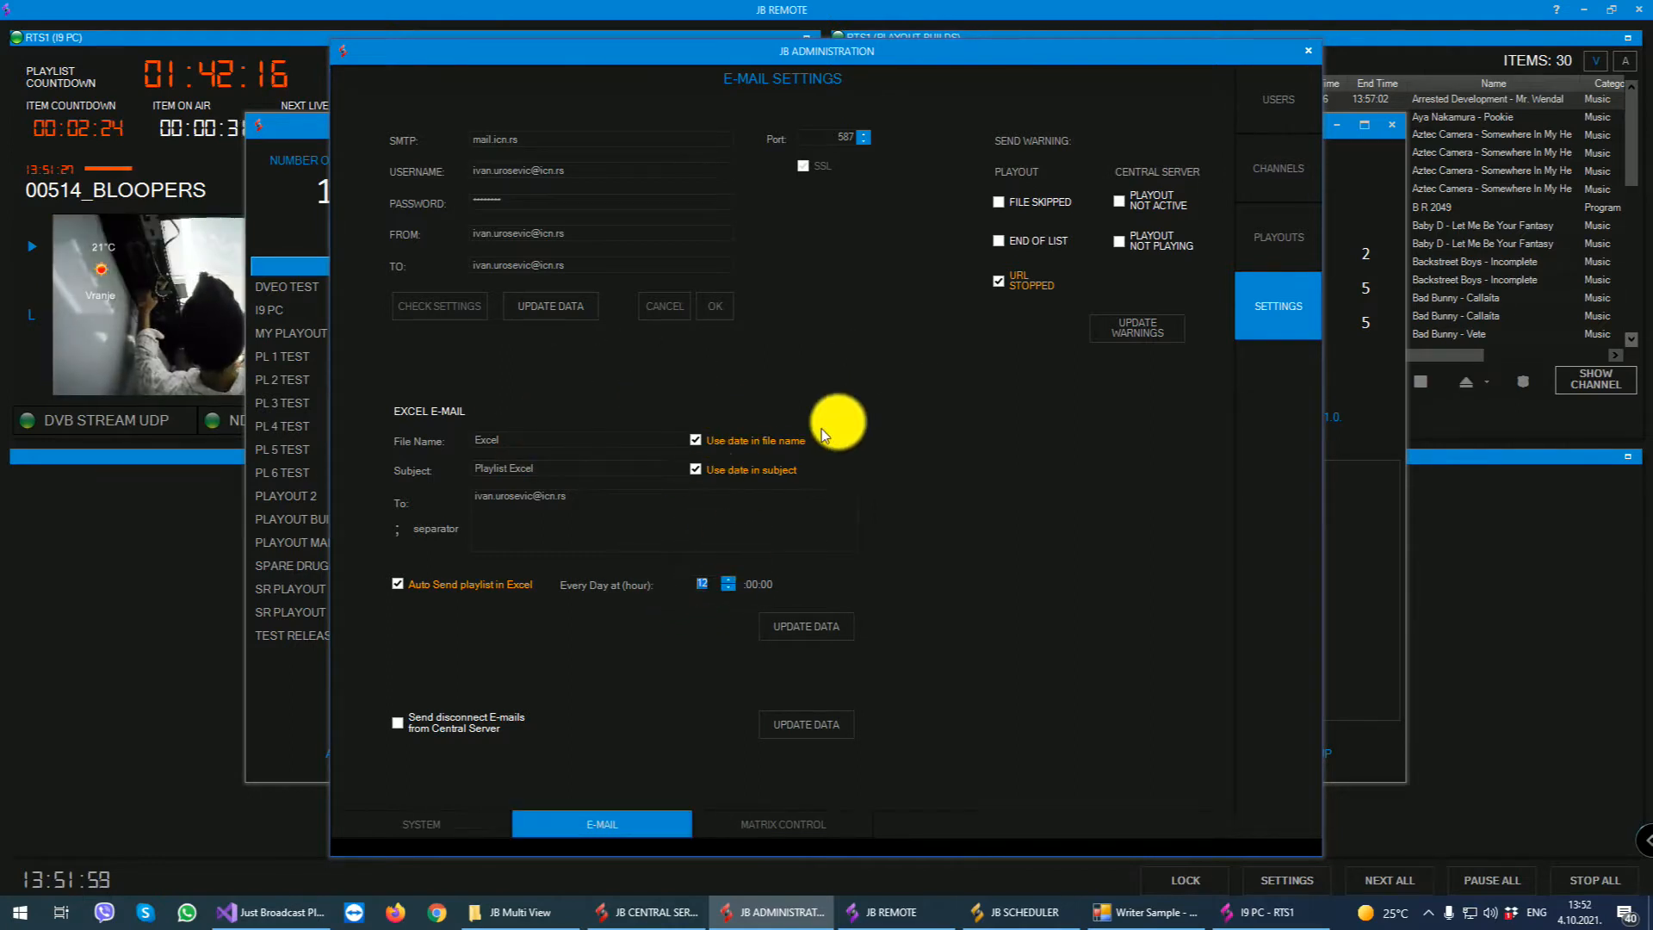
left_click(783, 828)
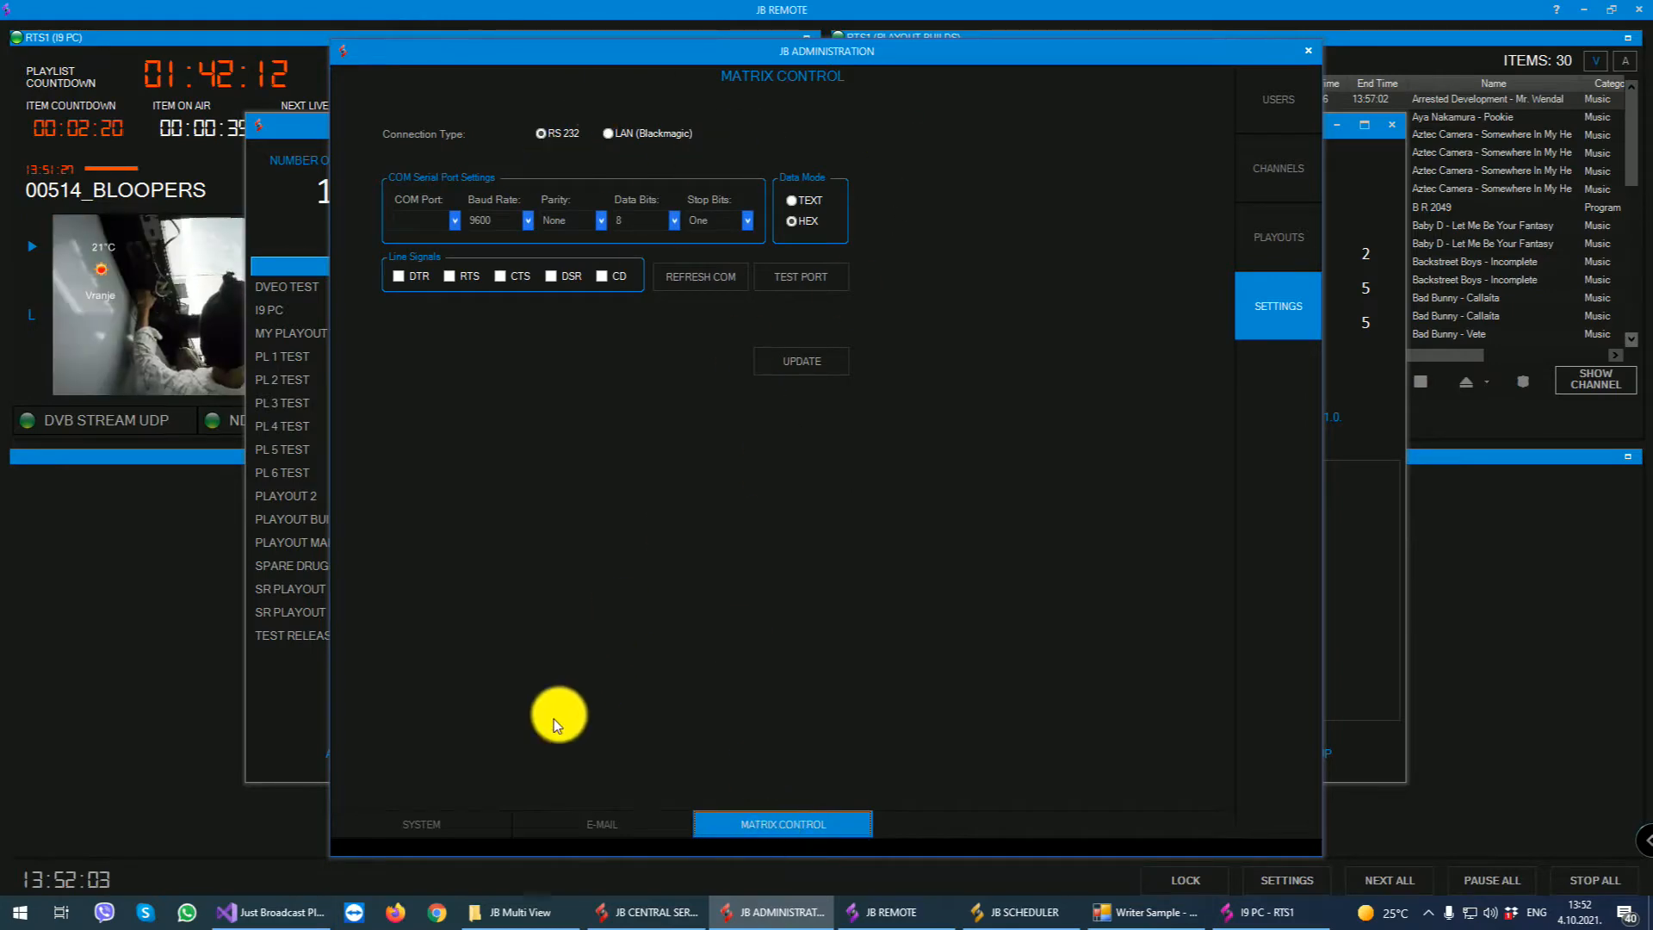
left_click(435, 820)
left_click(1309, 50)
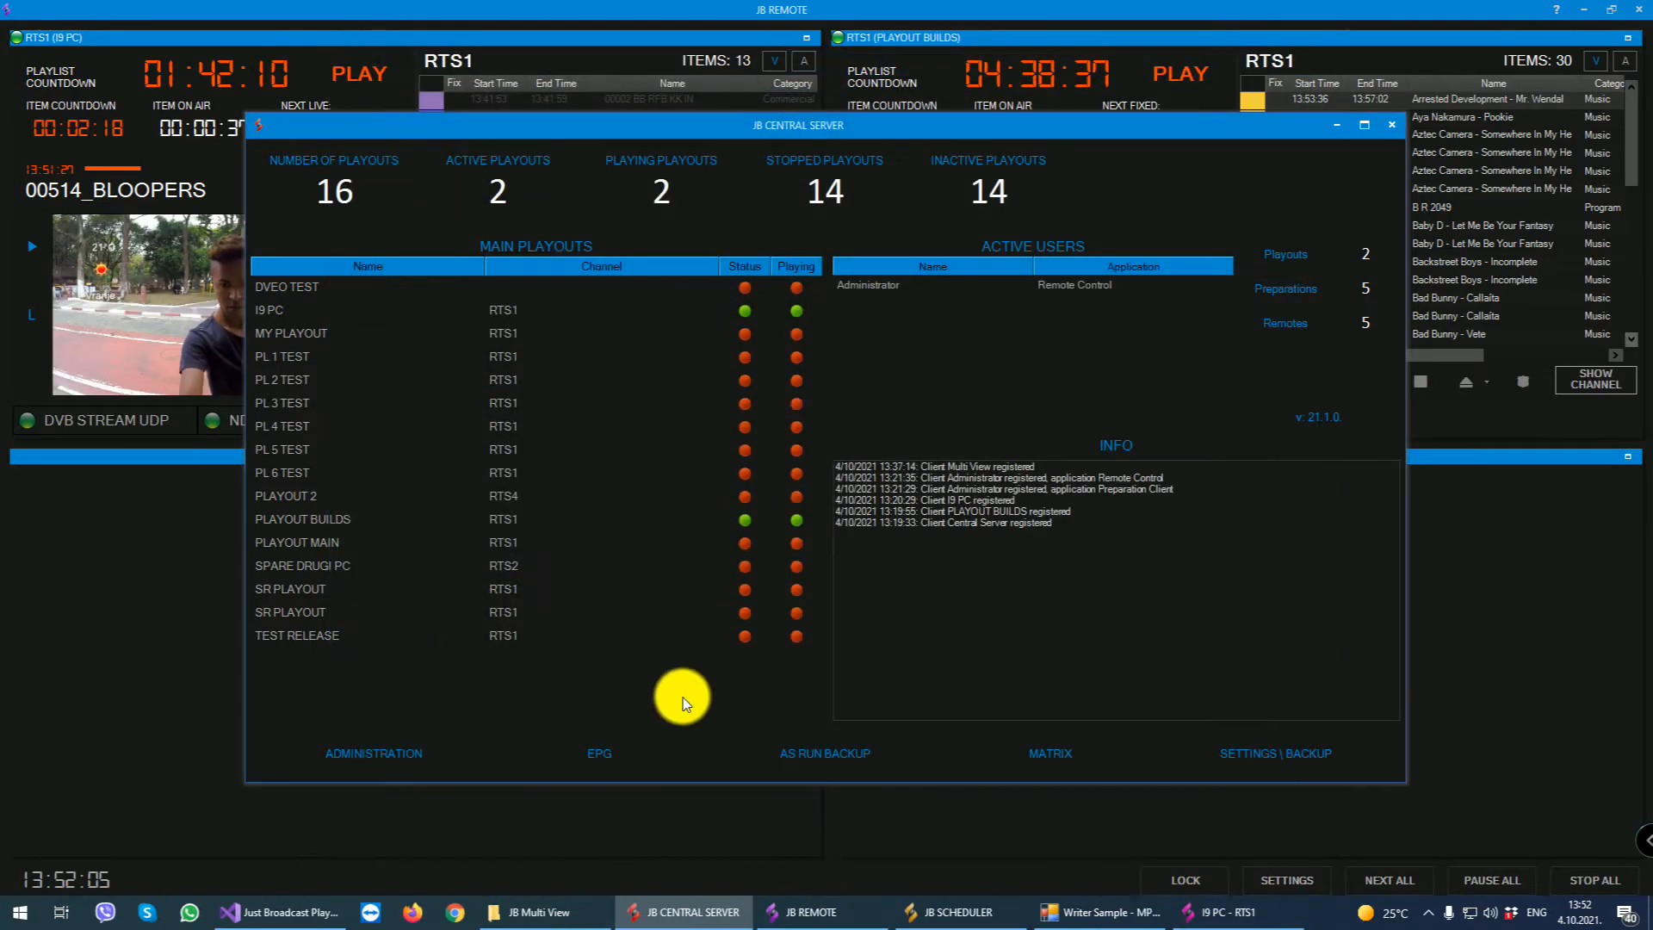
- Open the EPG module and examine its EPG format settings and XML preview, closing the format window when done
left_click(602, 753)
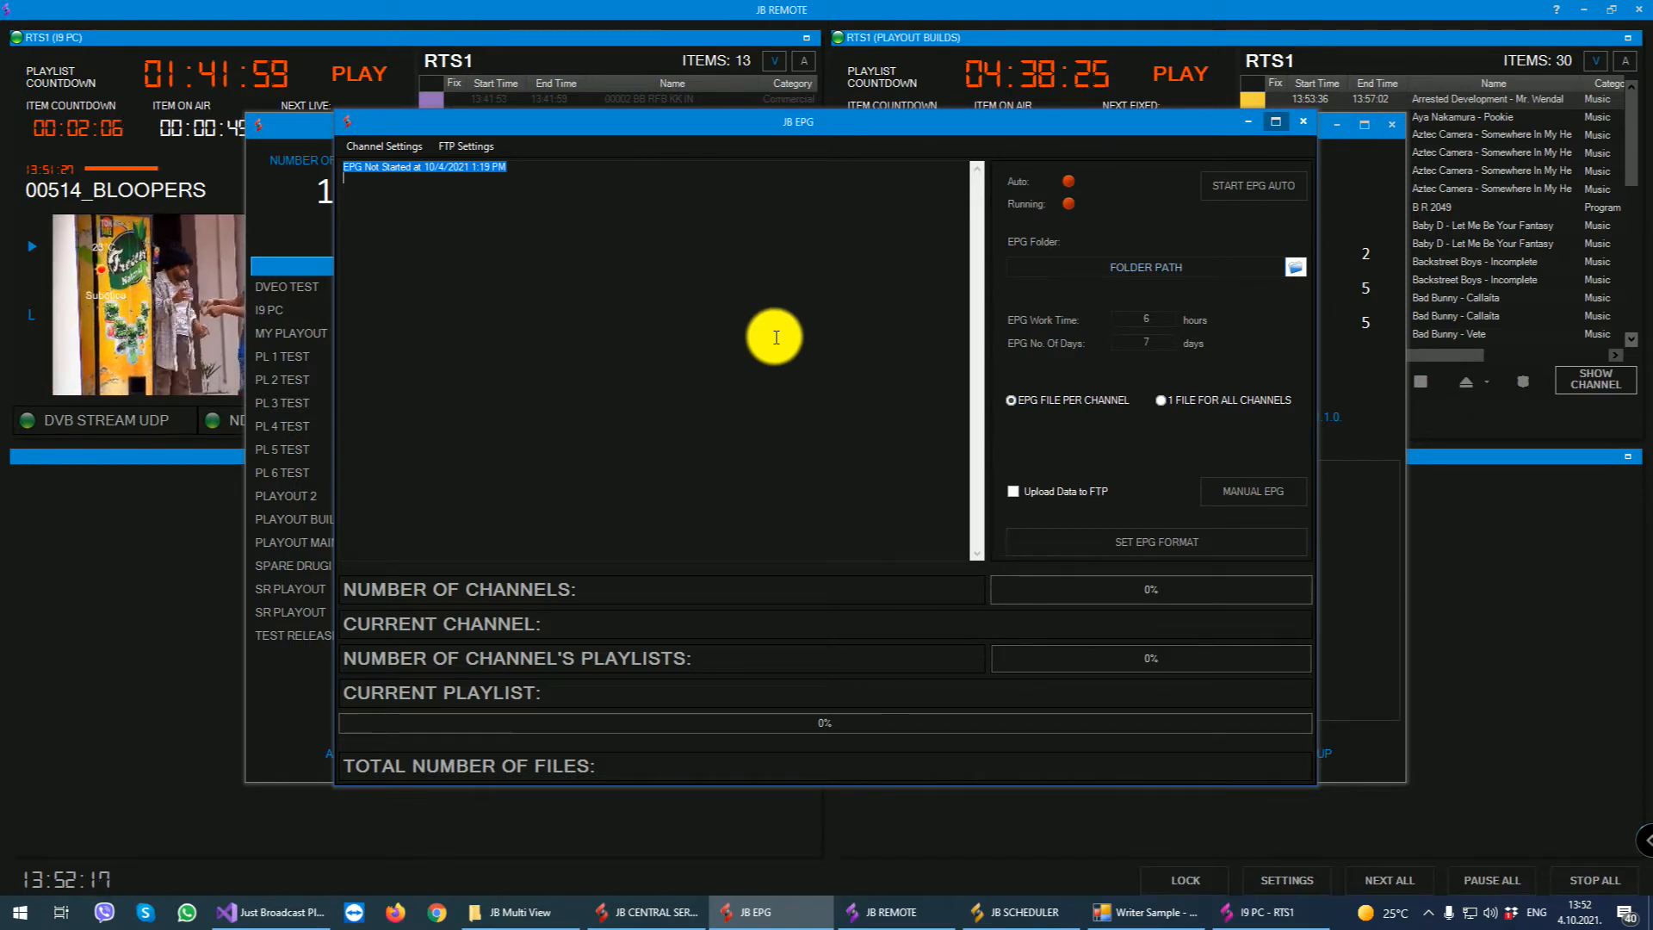
left_click(1150, 542)
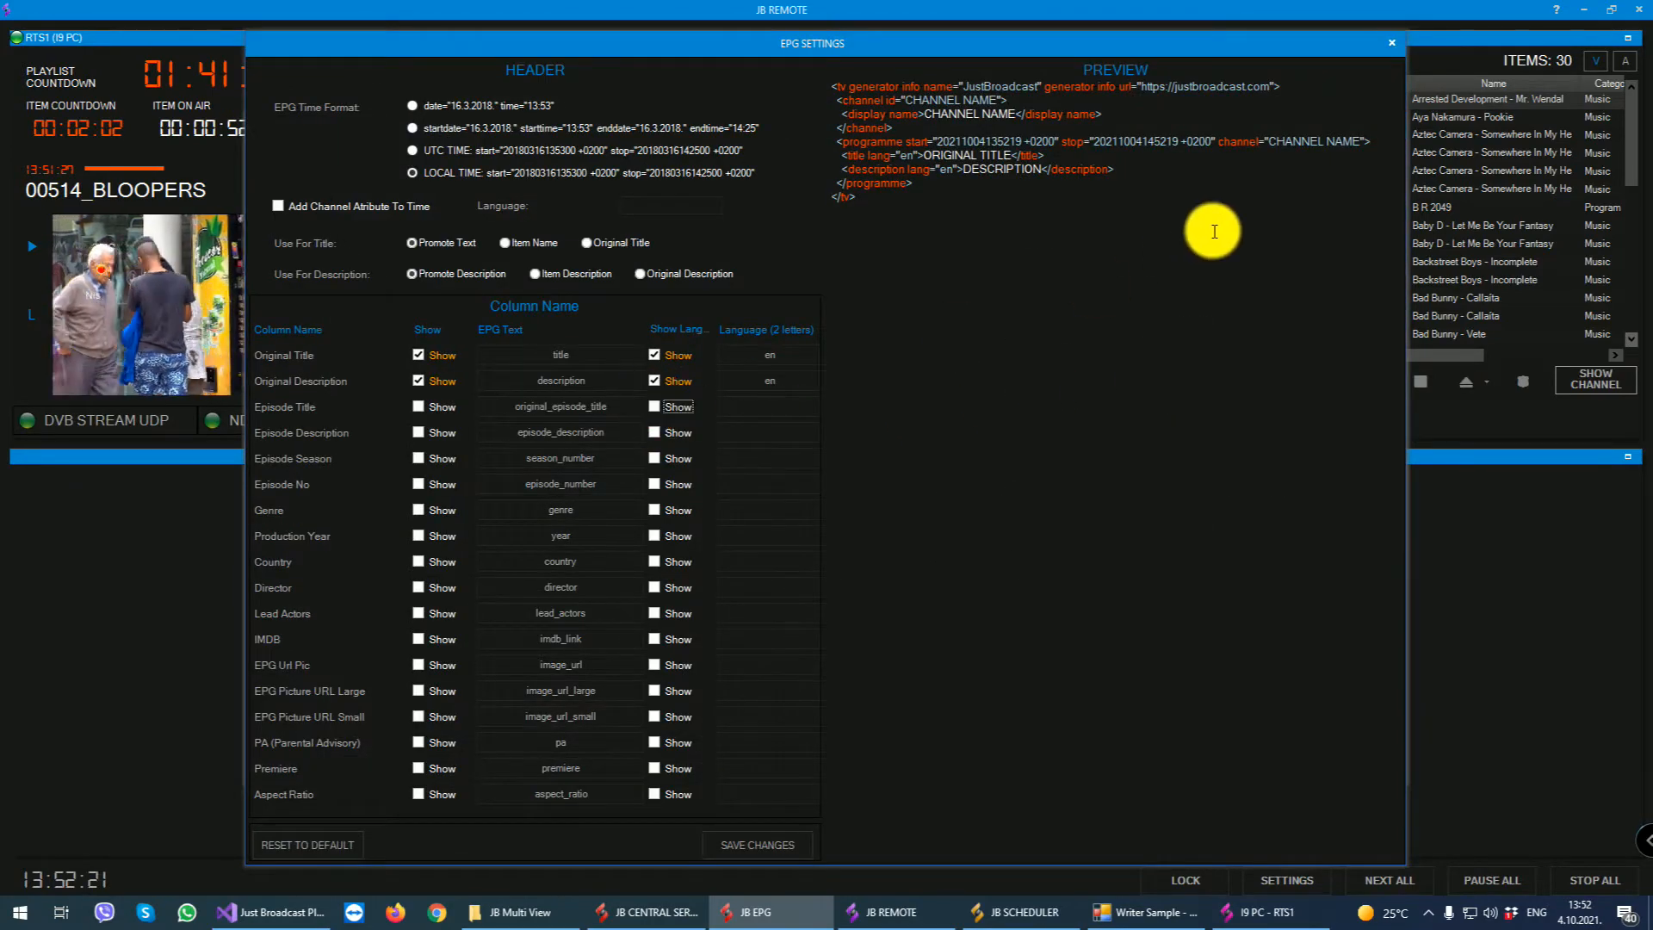
left_click_drag(915, 213, 746, 65)
left_click(1090, 362)
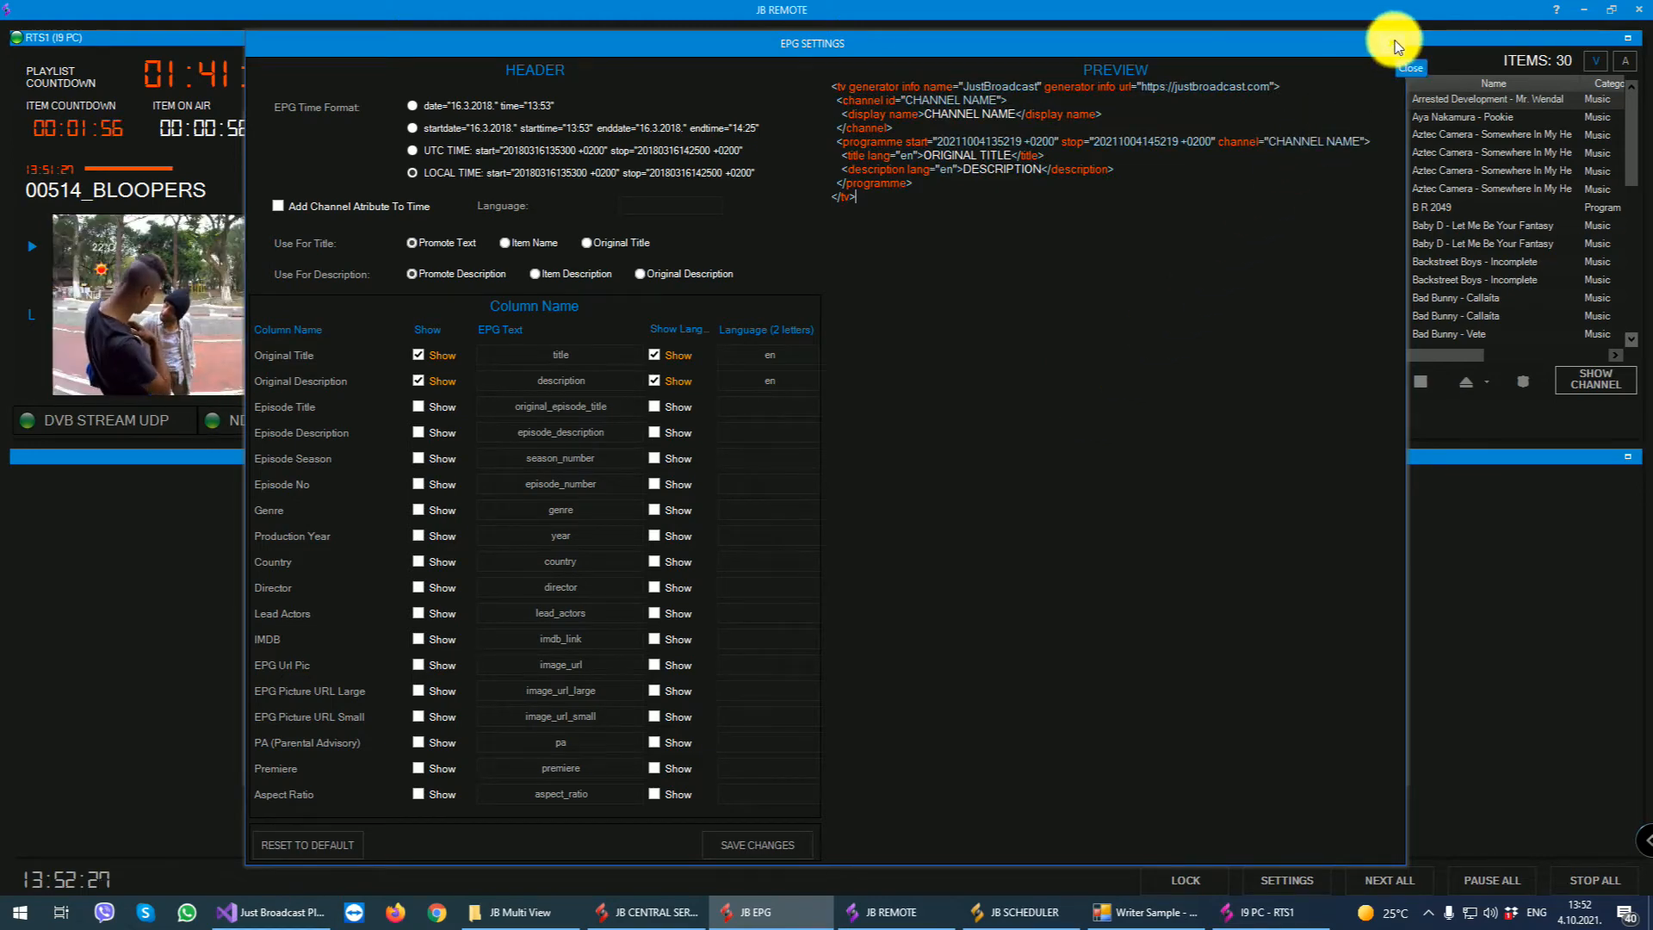
left_click(1392, 43)
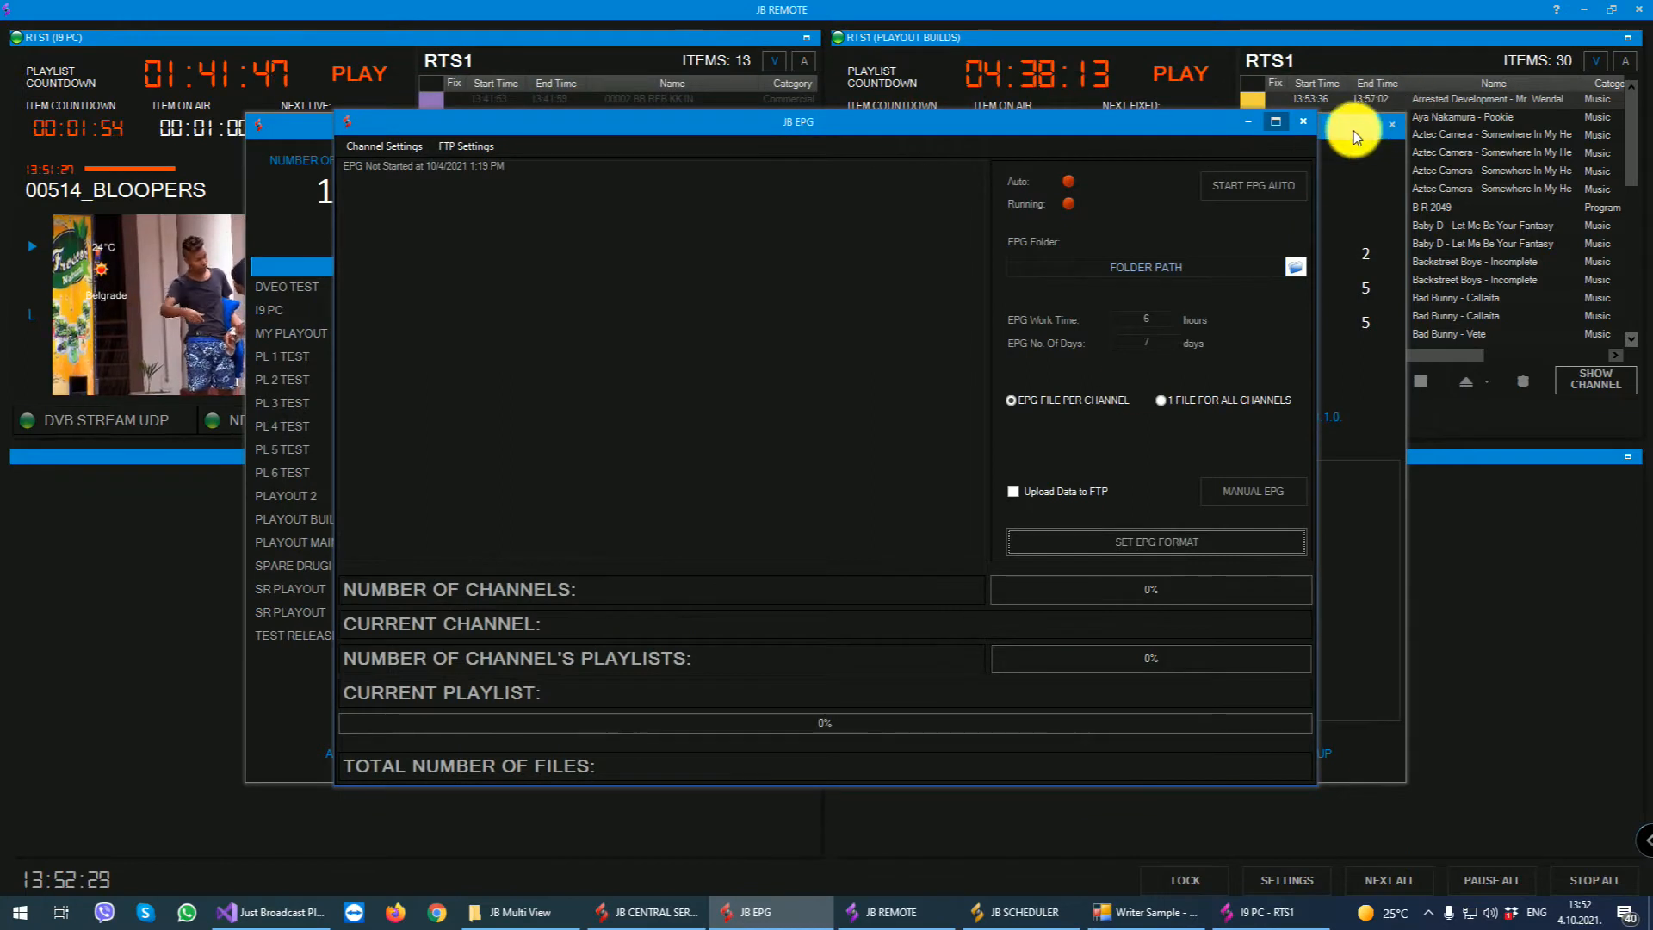
- Examine the EPG work time and number of days values, and close the EPG module
left_click(1131, 319)
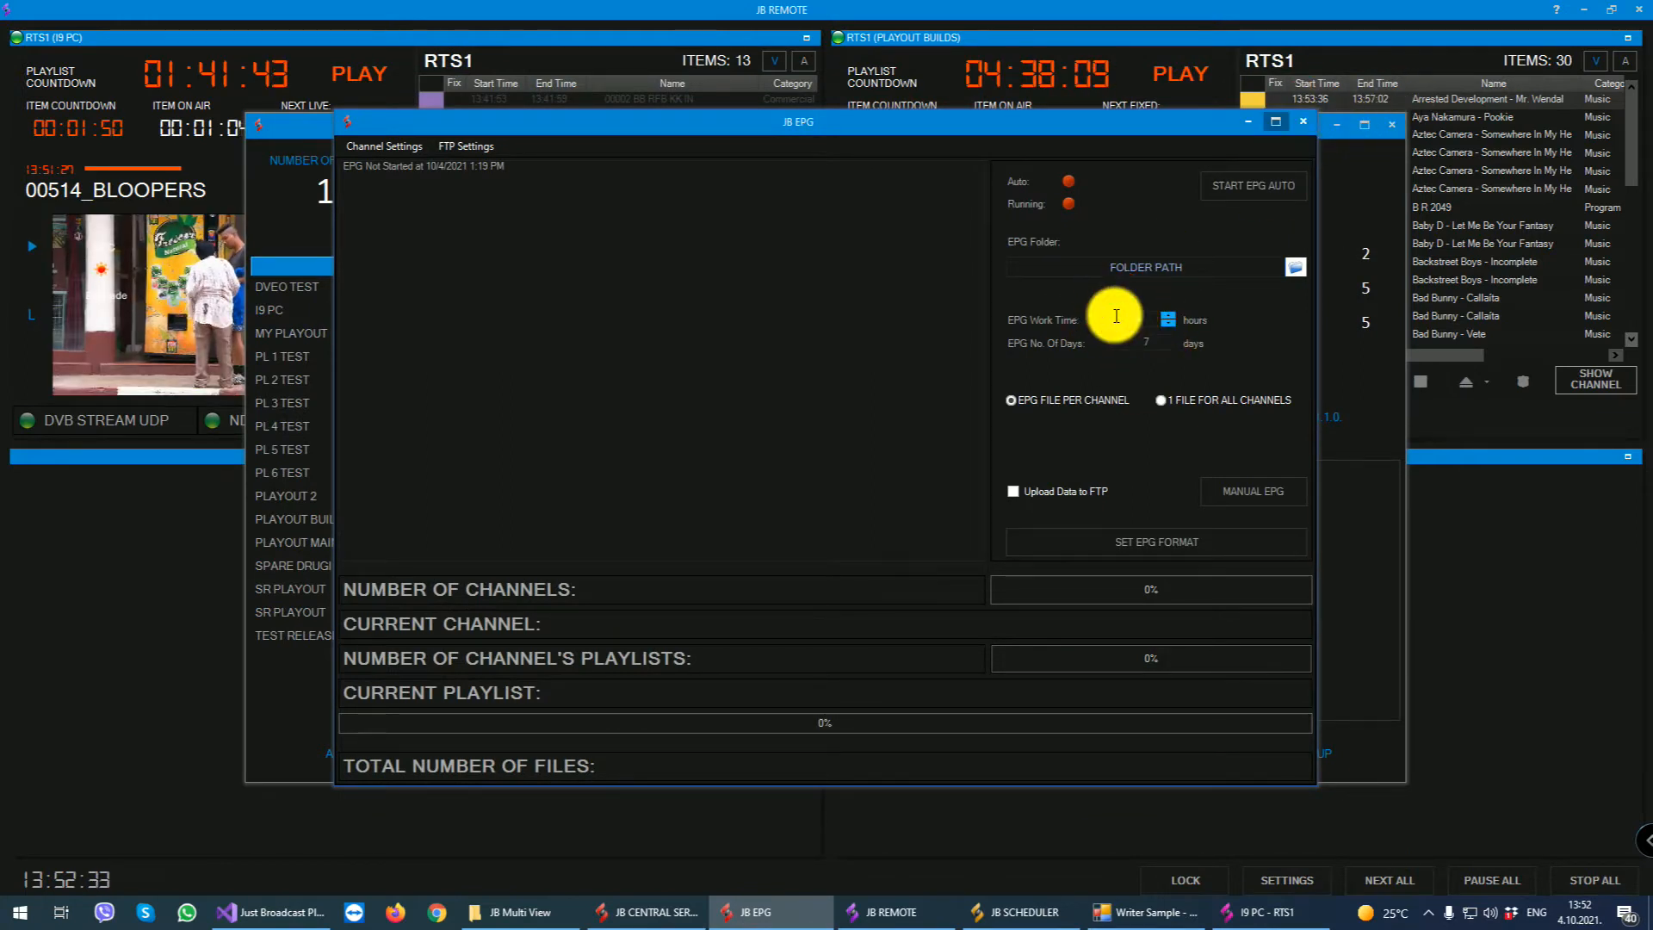
left_click_drag(1116, 316, 1153, 341)
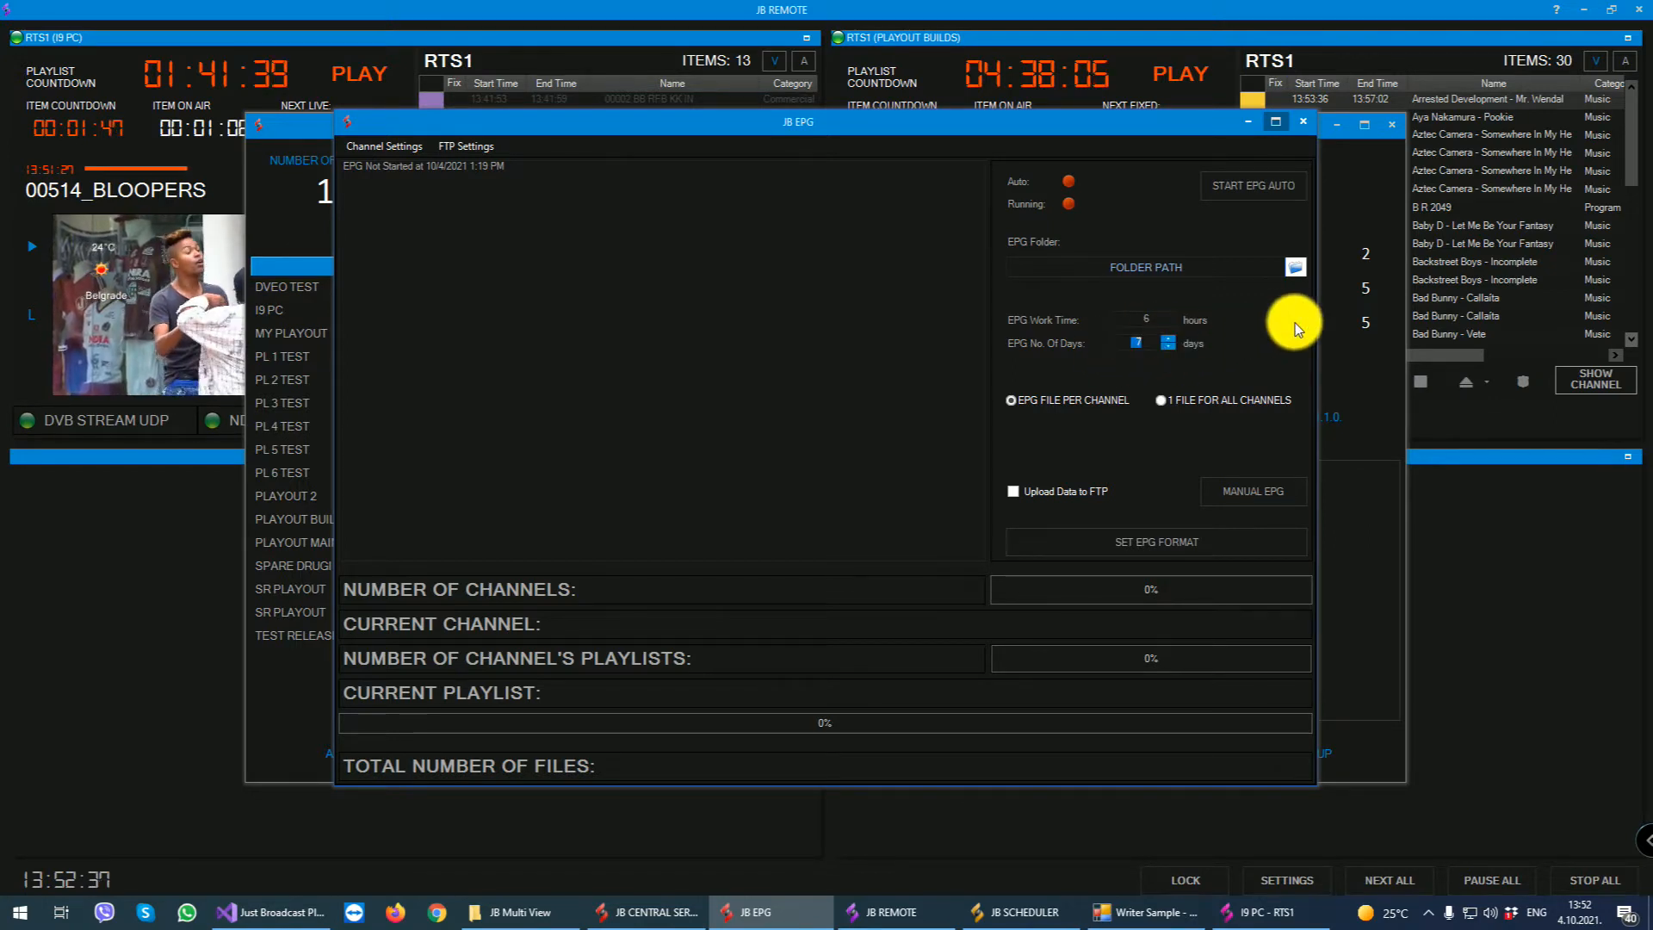
left_click(1166, 348)
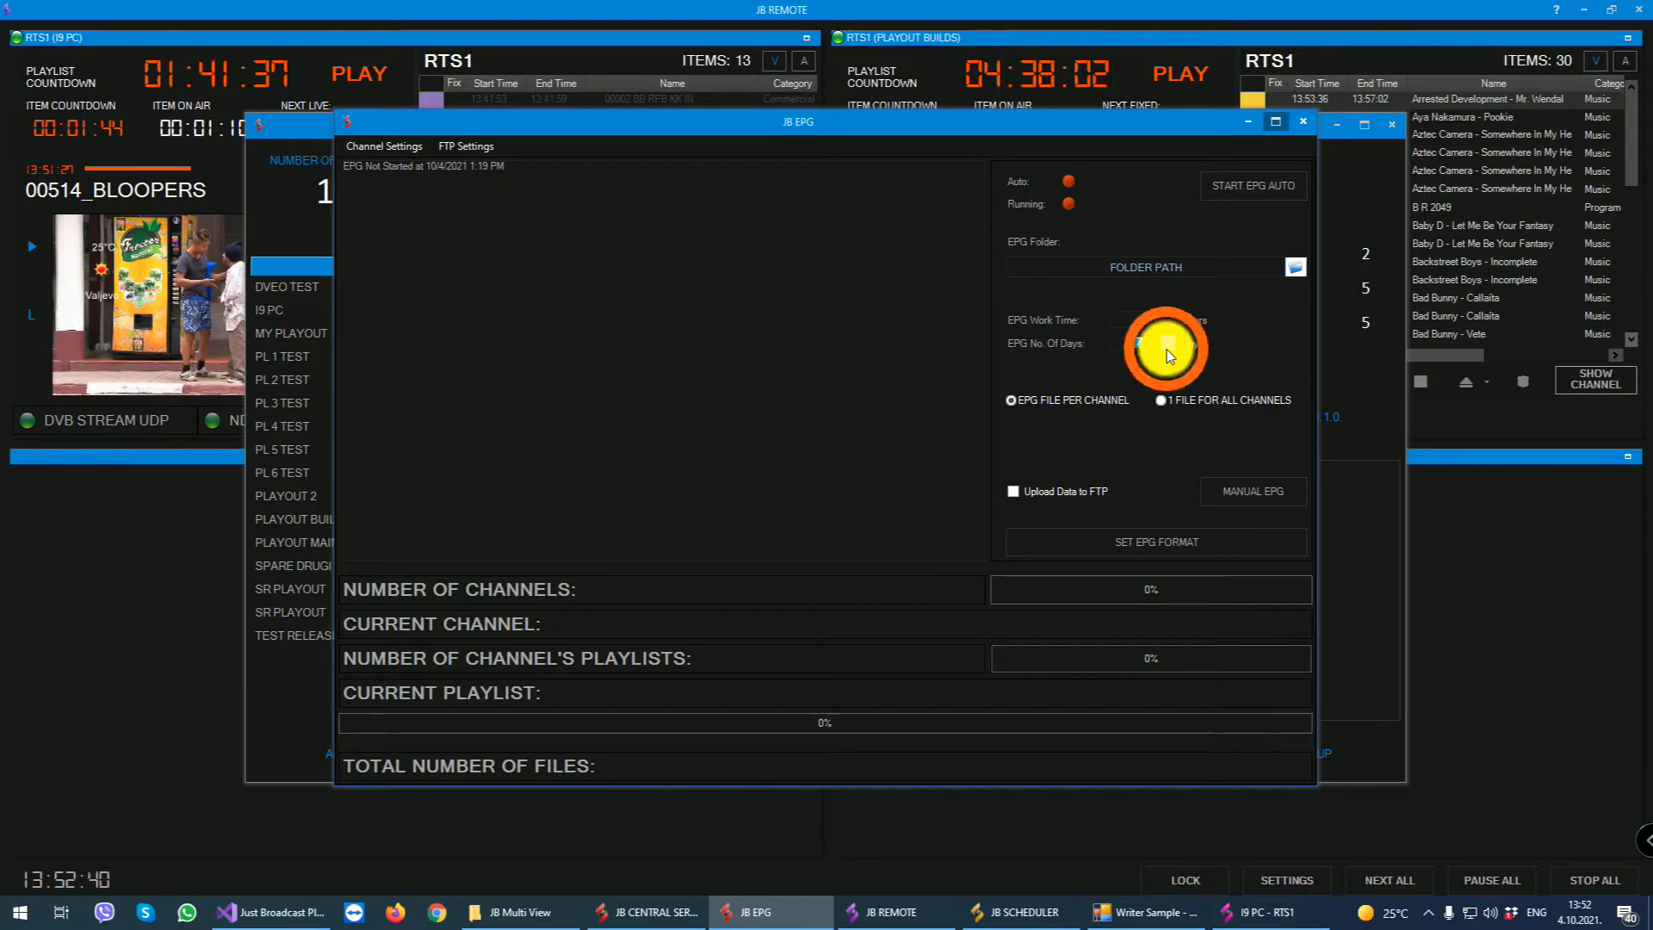
left_click(1305, 120)
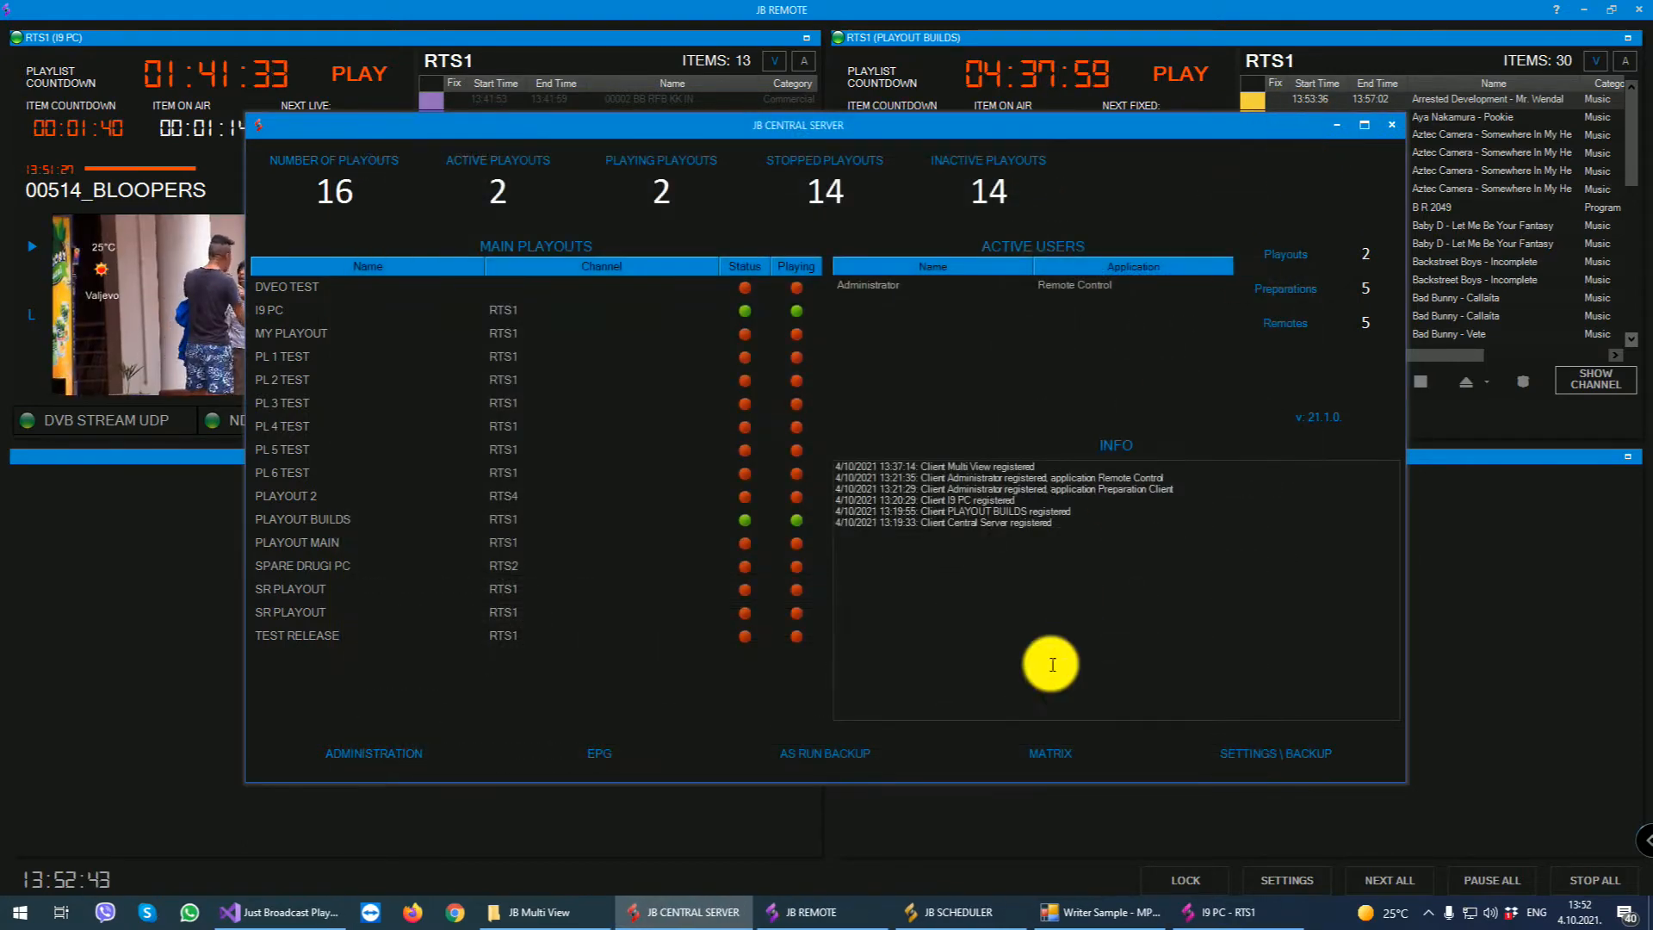
- View the As Run Backup automatic options and the Matrix window from the Central Server, closing each one
left_click(833, 754)
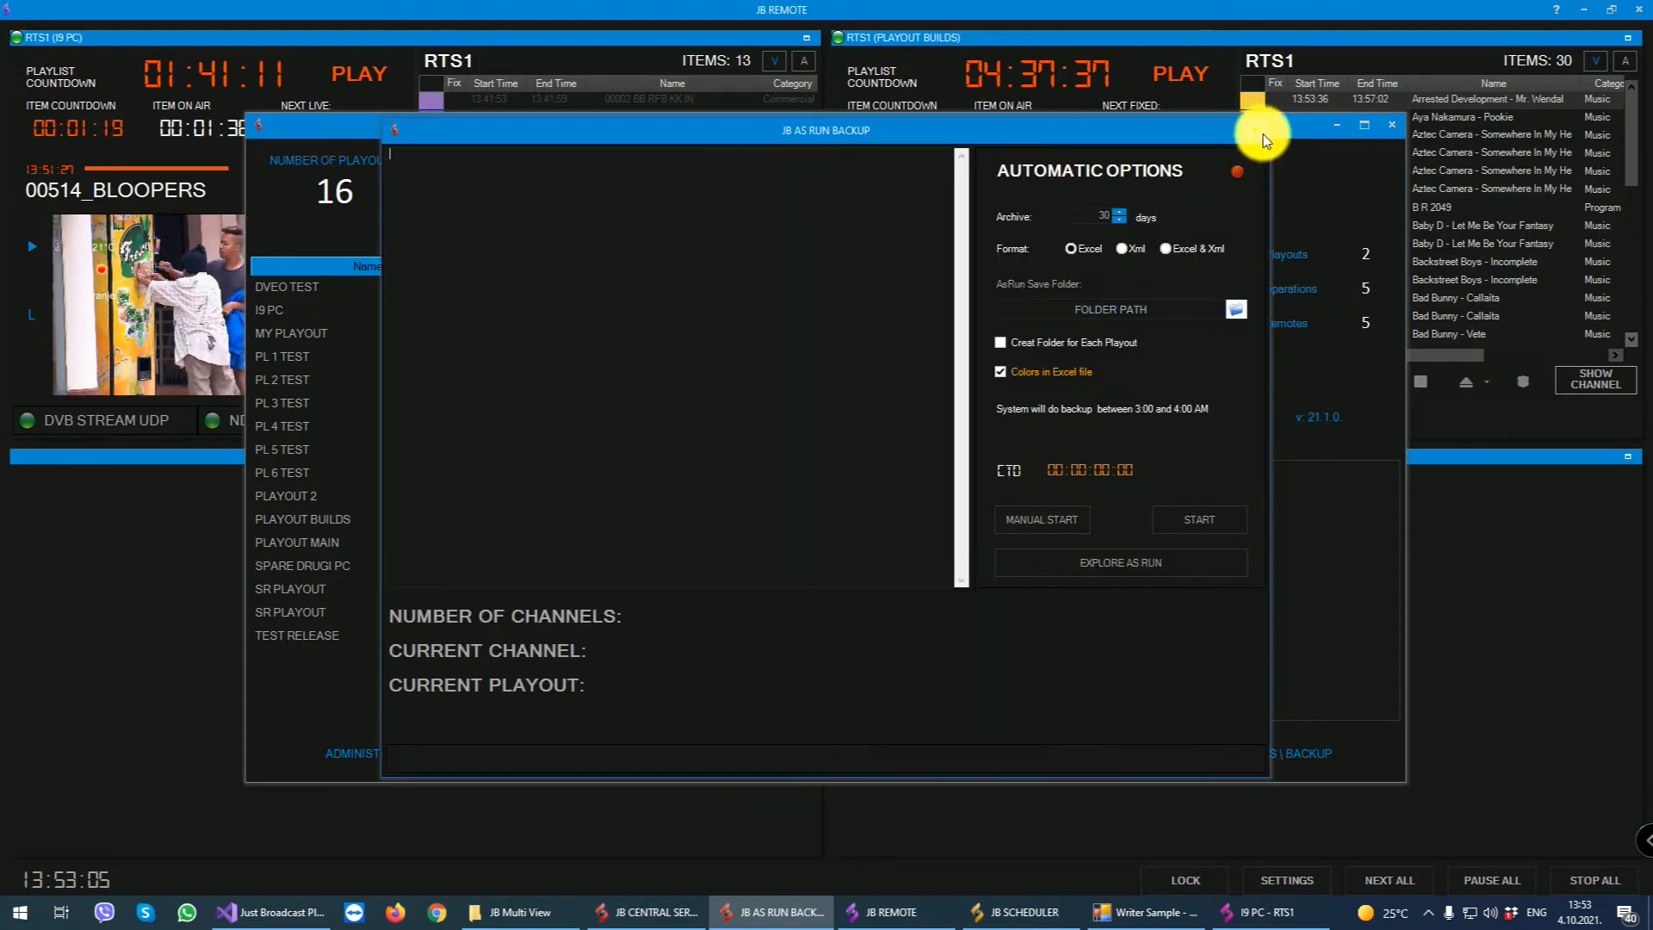
left_click(1262, 132)
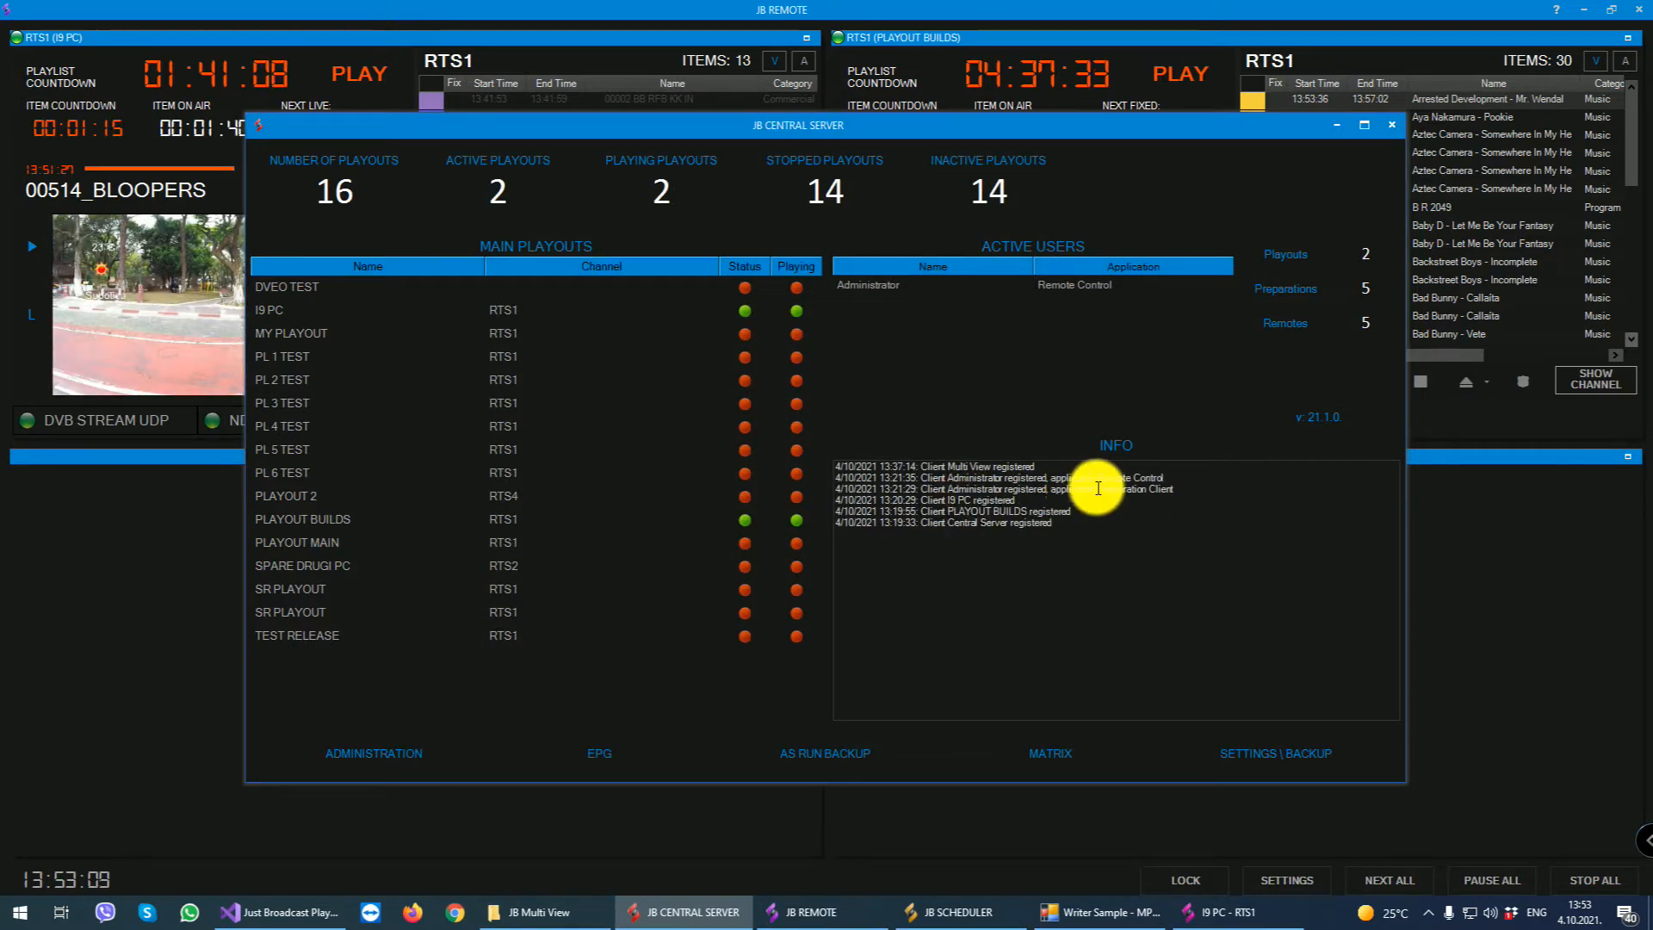
left_click(1050, 754)
left_click(1157, 255)
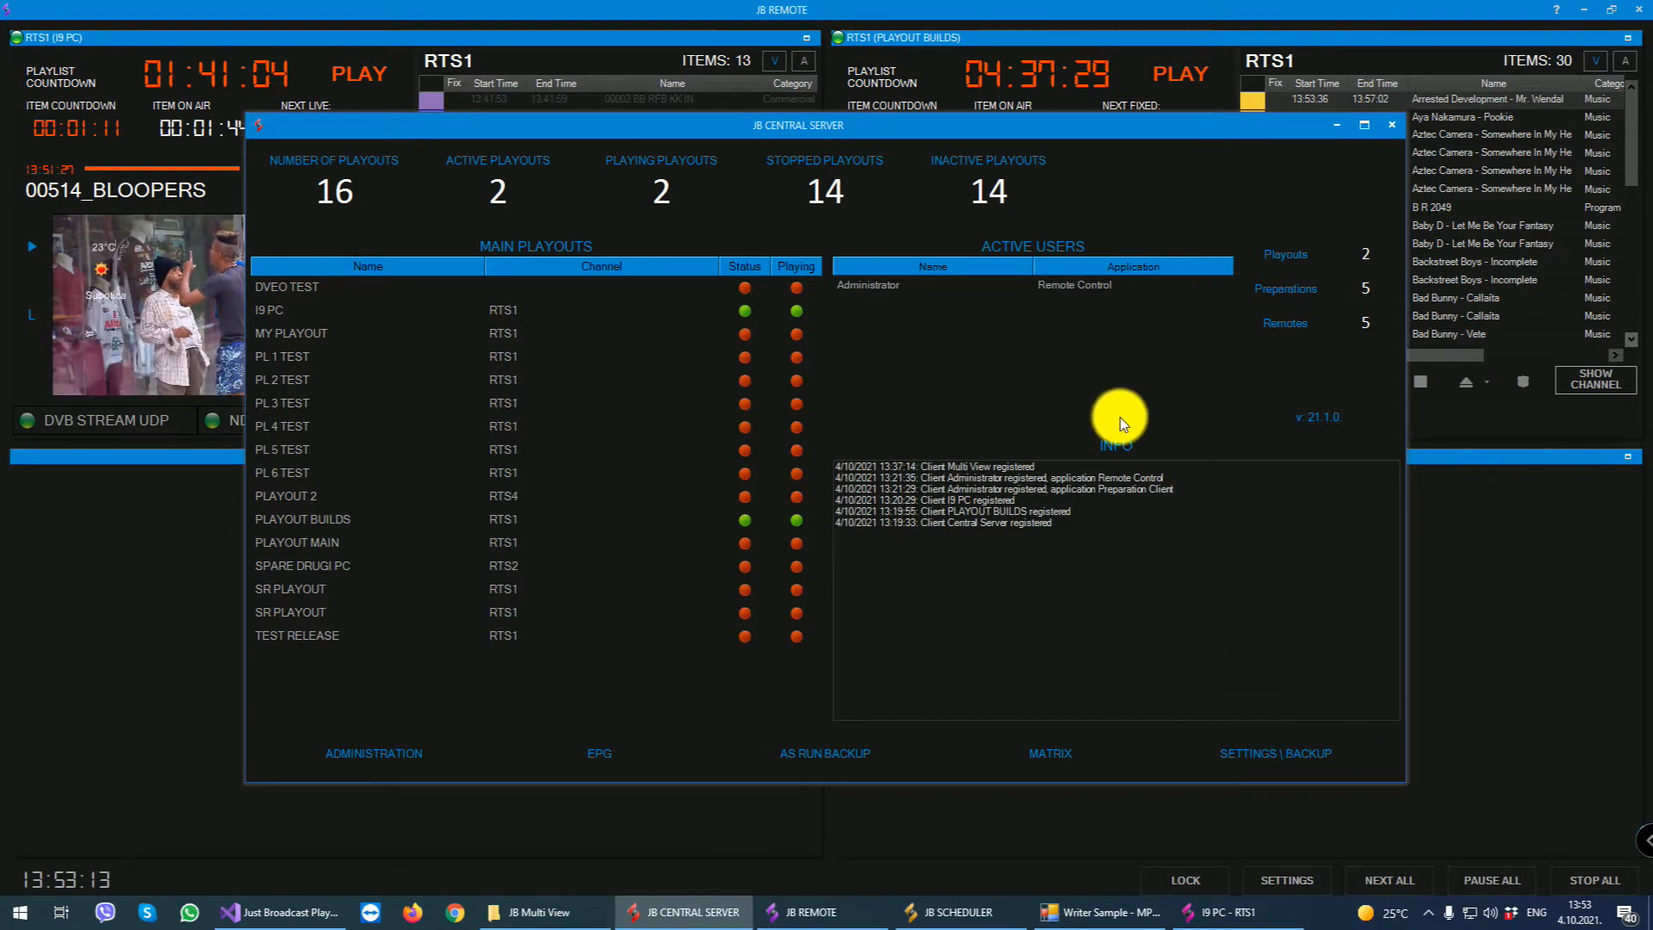
- Close the Central Server window and bring up the I9 PC playout window to view its on-air output
left_click(1391, 123)
left_click(1428, 913)
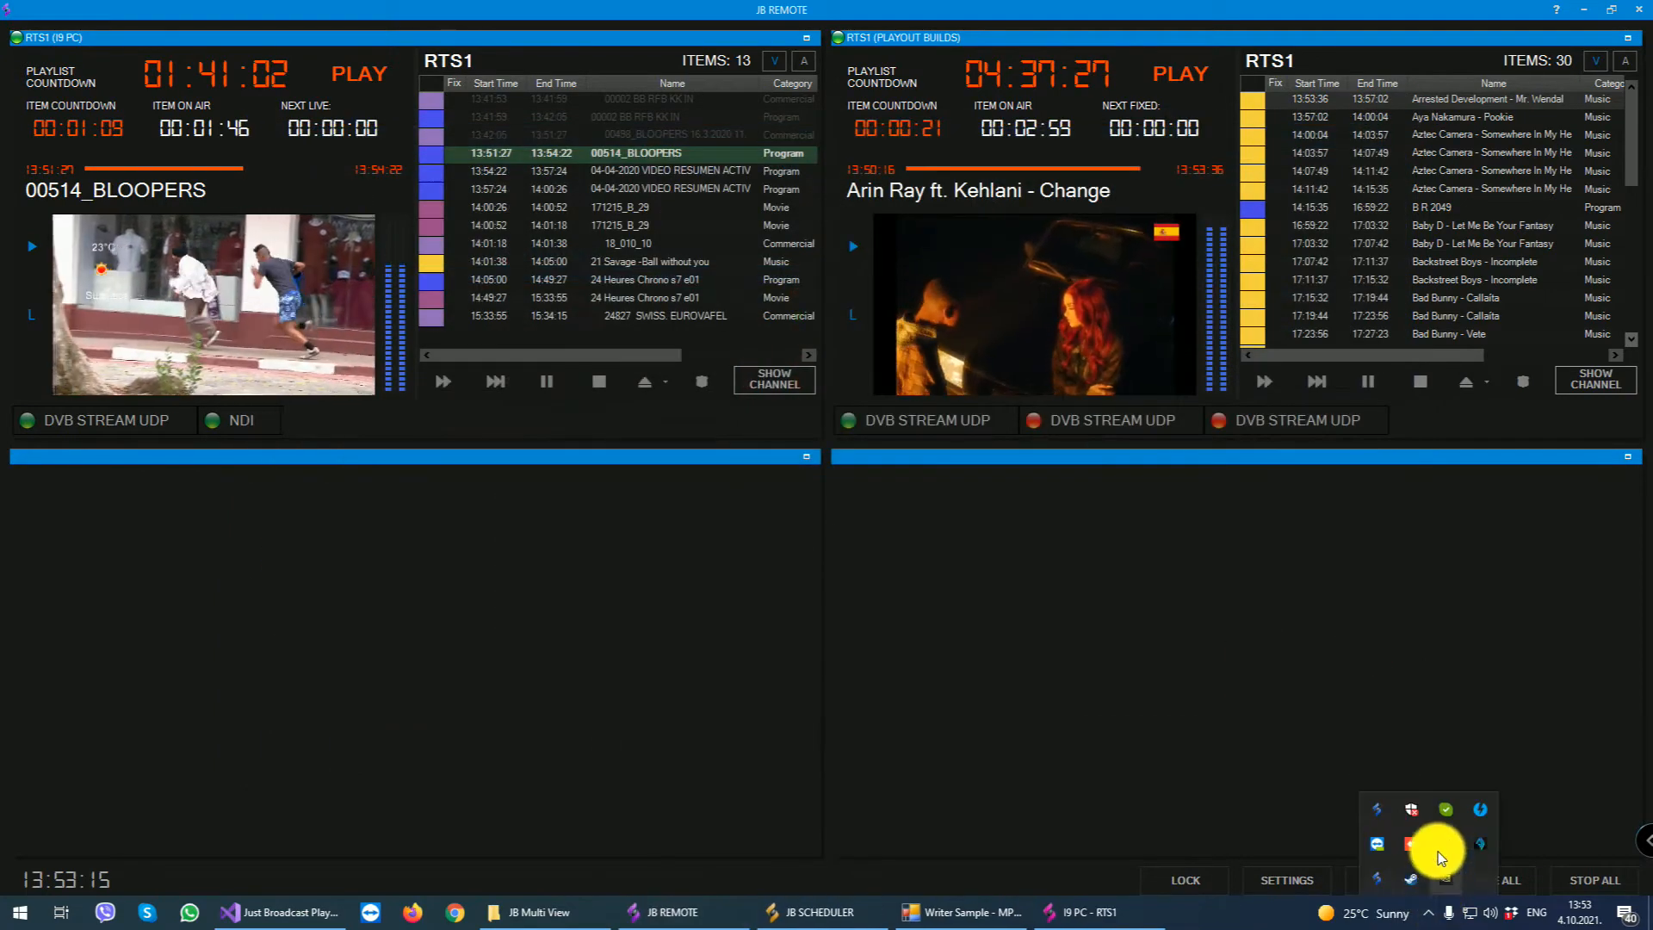
left_click(1377, 811)
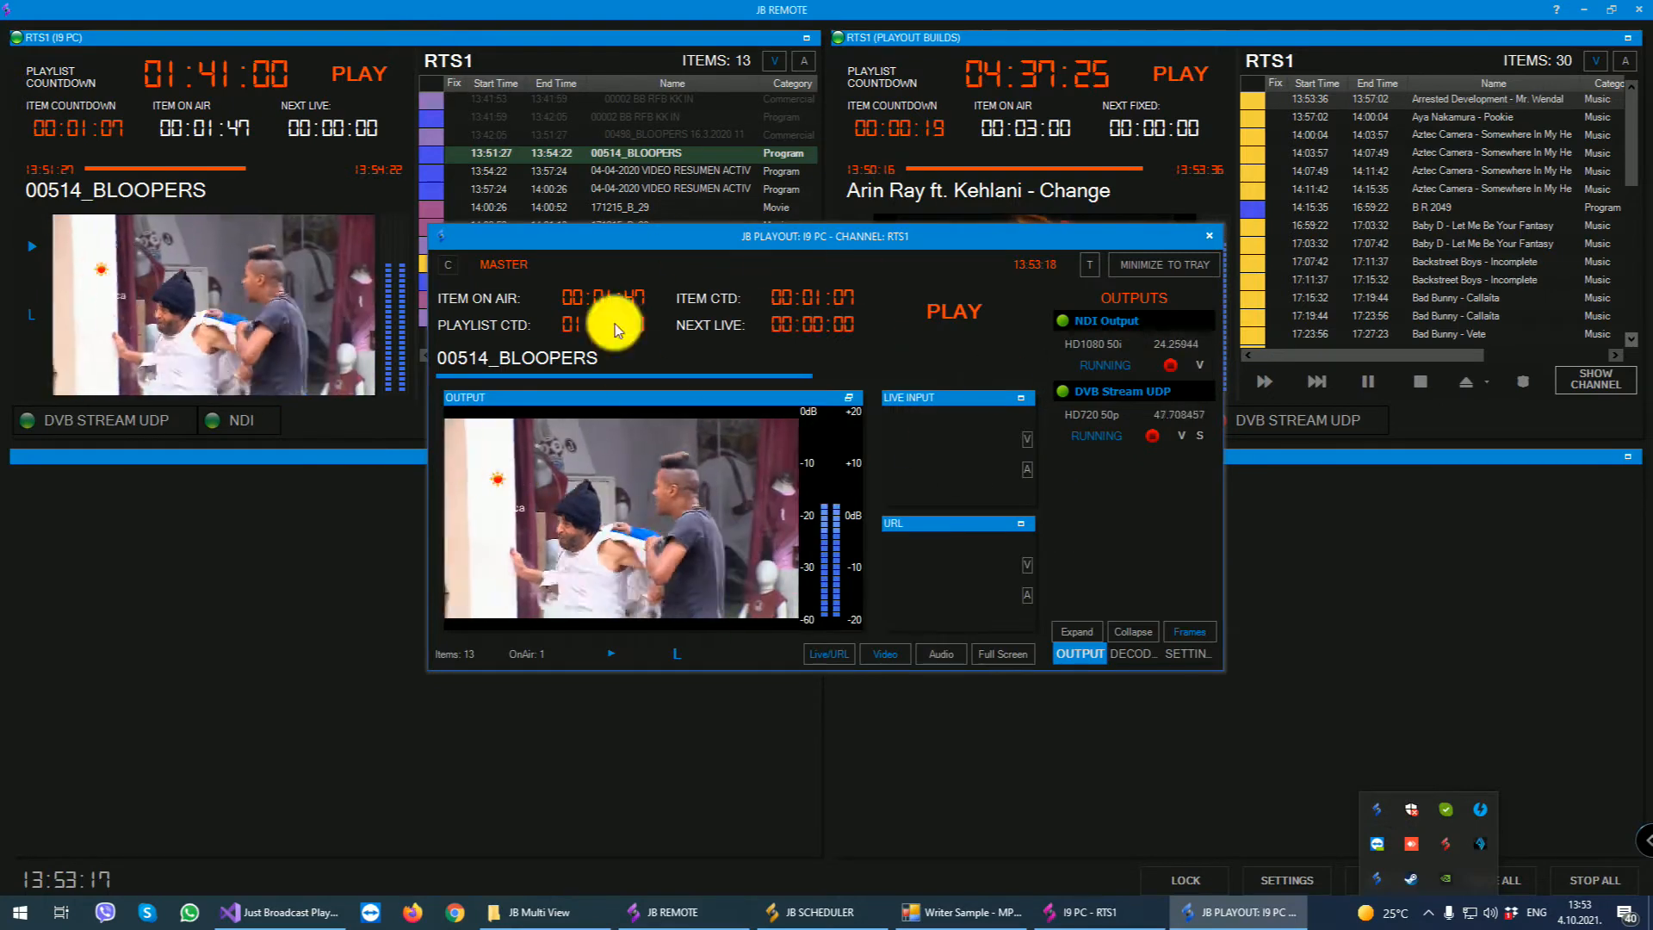
left_click(648, 501)
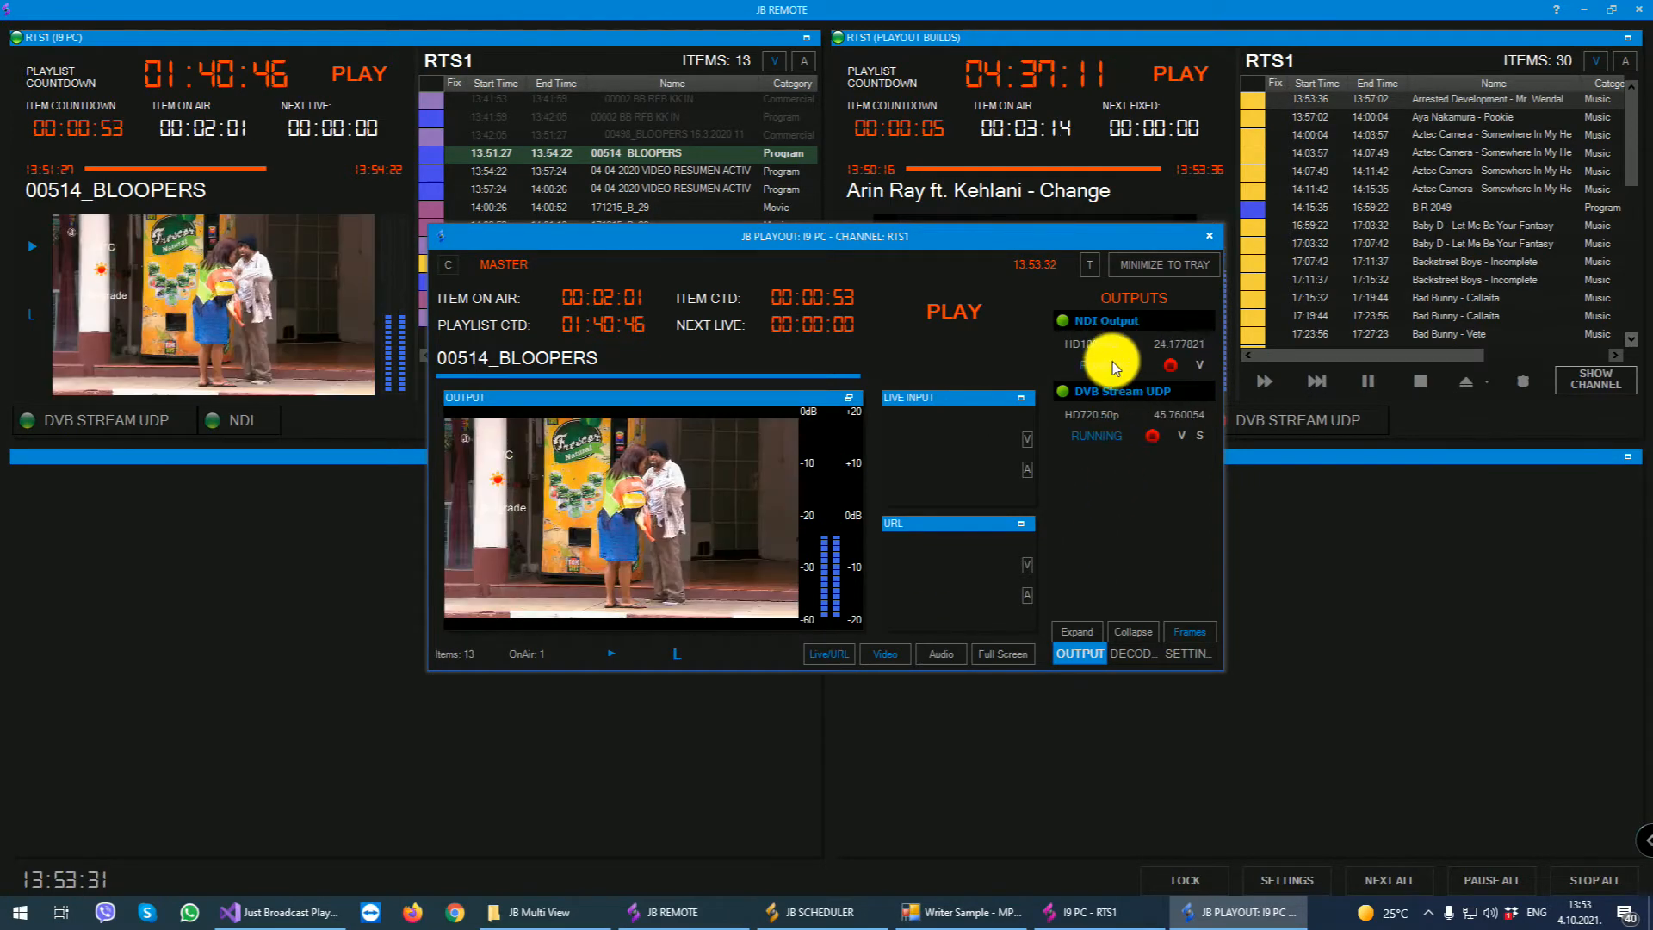
- Review the DVB Stream UDP output's stream settings and the full attribute list of its NVIDIA NVEnc H.264 video encoder
left_click(1201, 446)
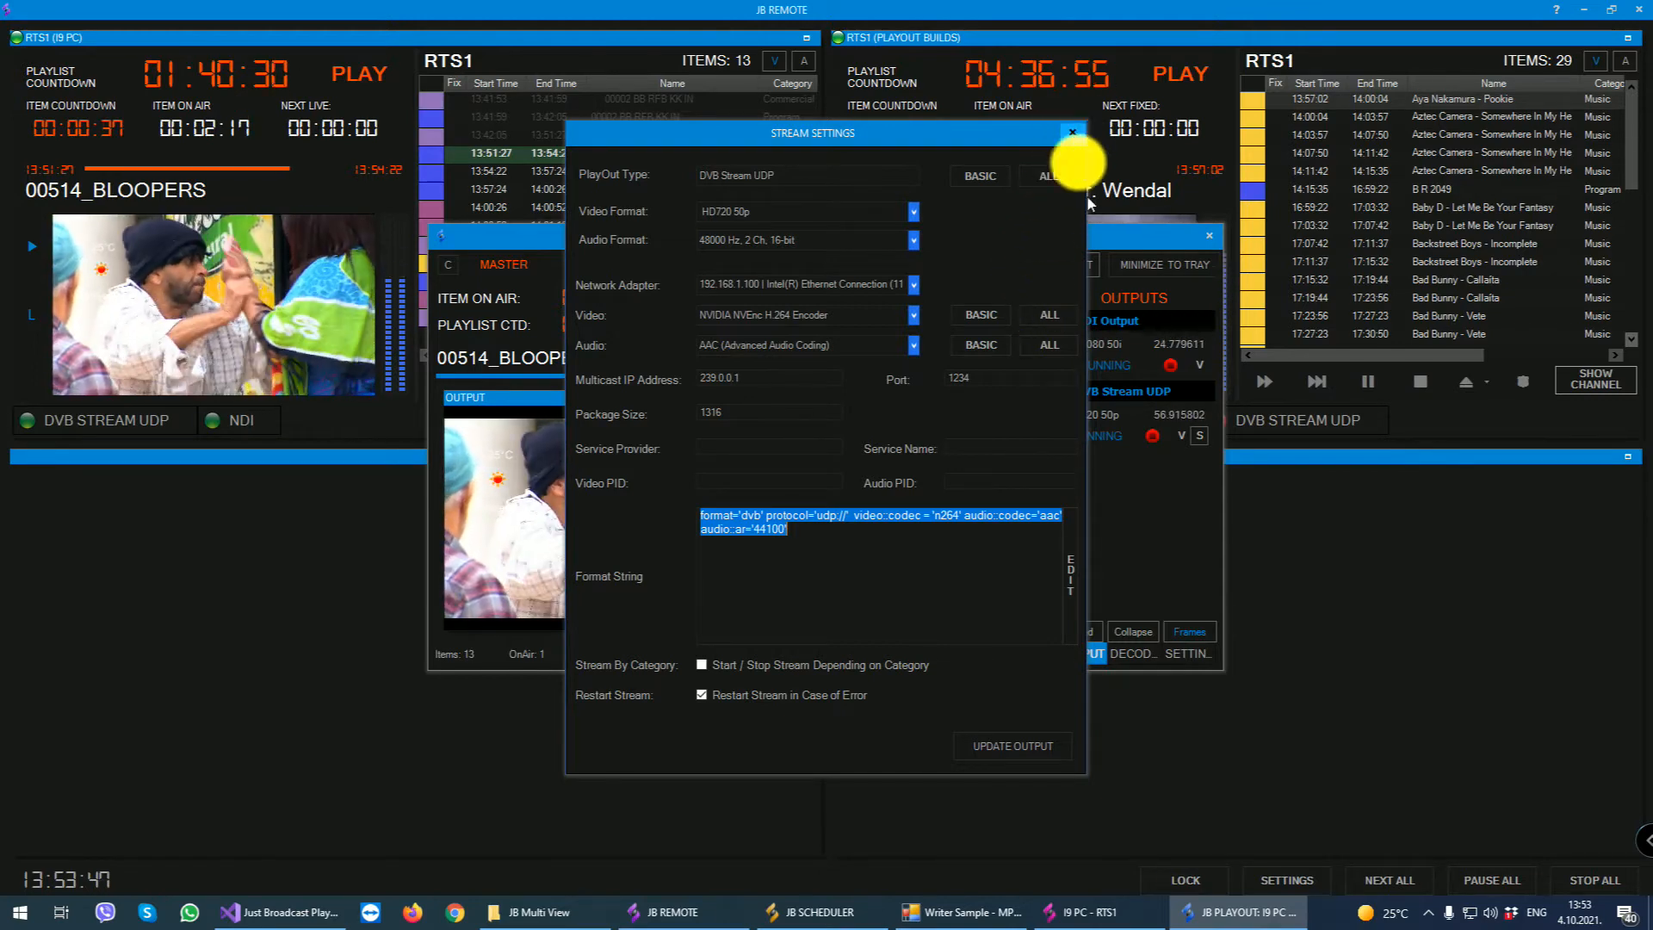
left_click(1056, 317)
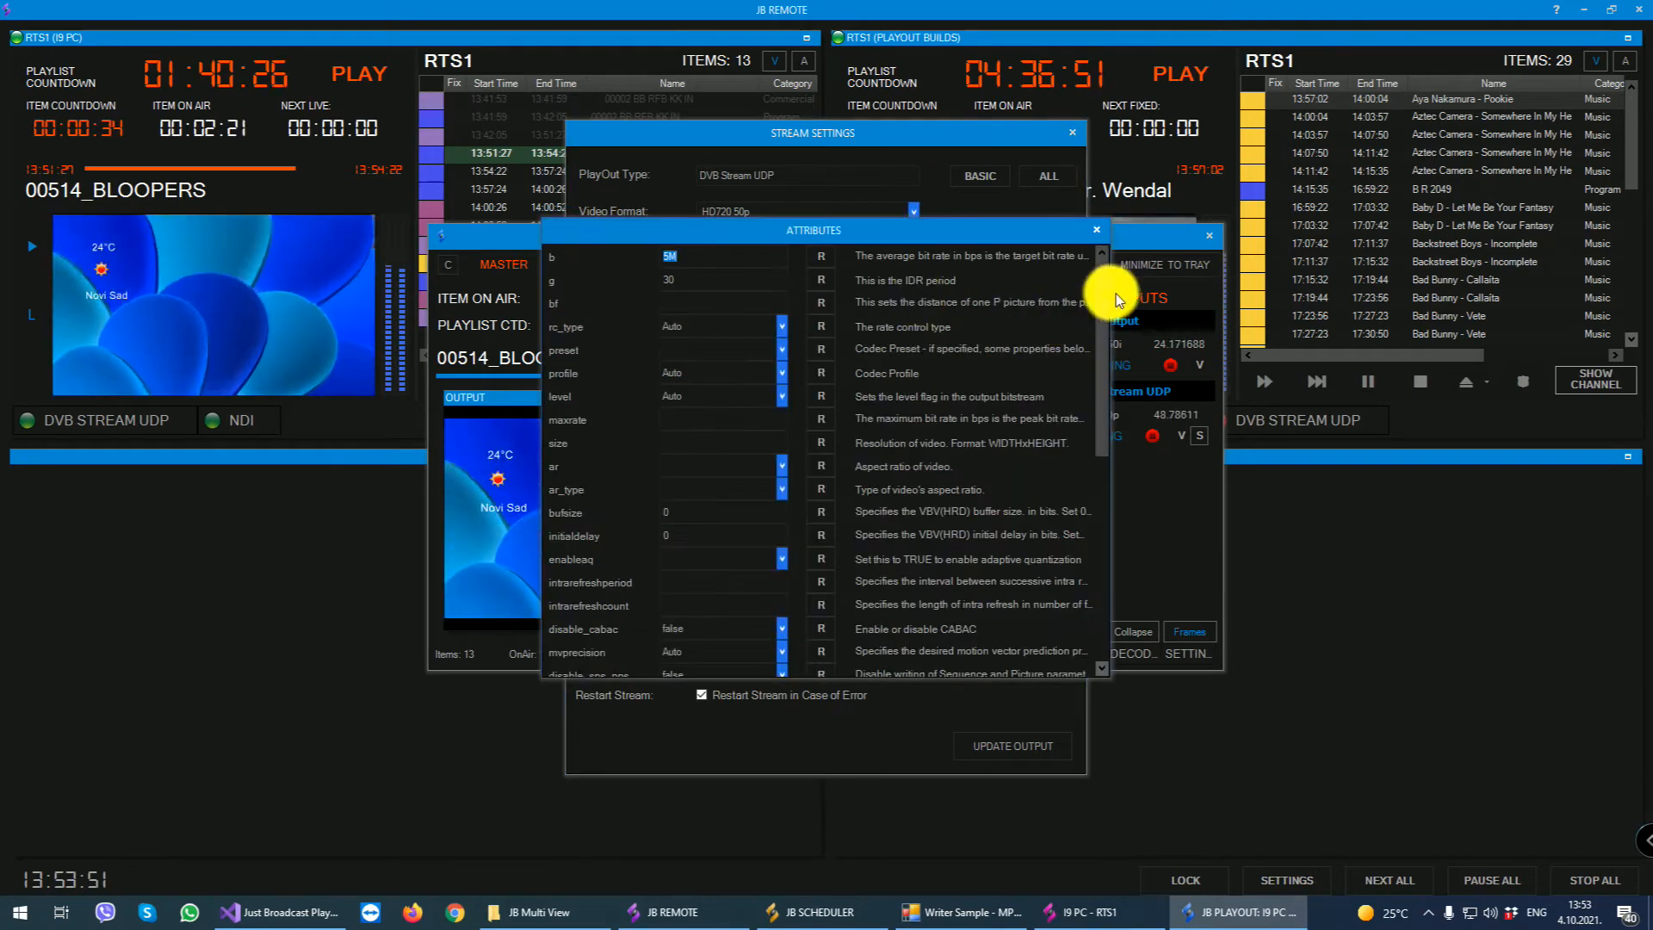
left_click_drag(1099, 297, 1100, 513)
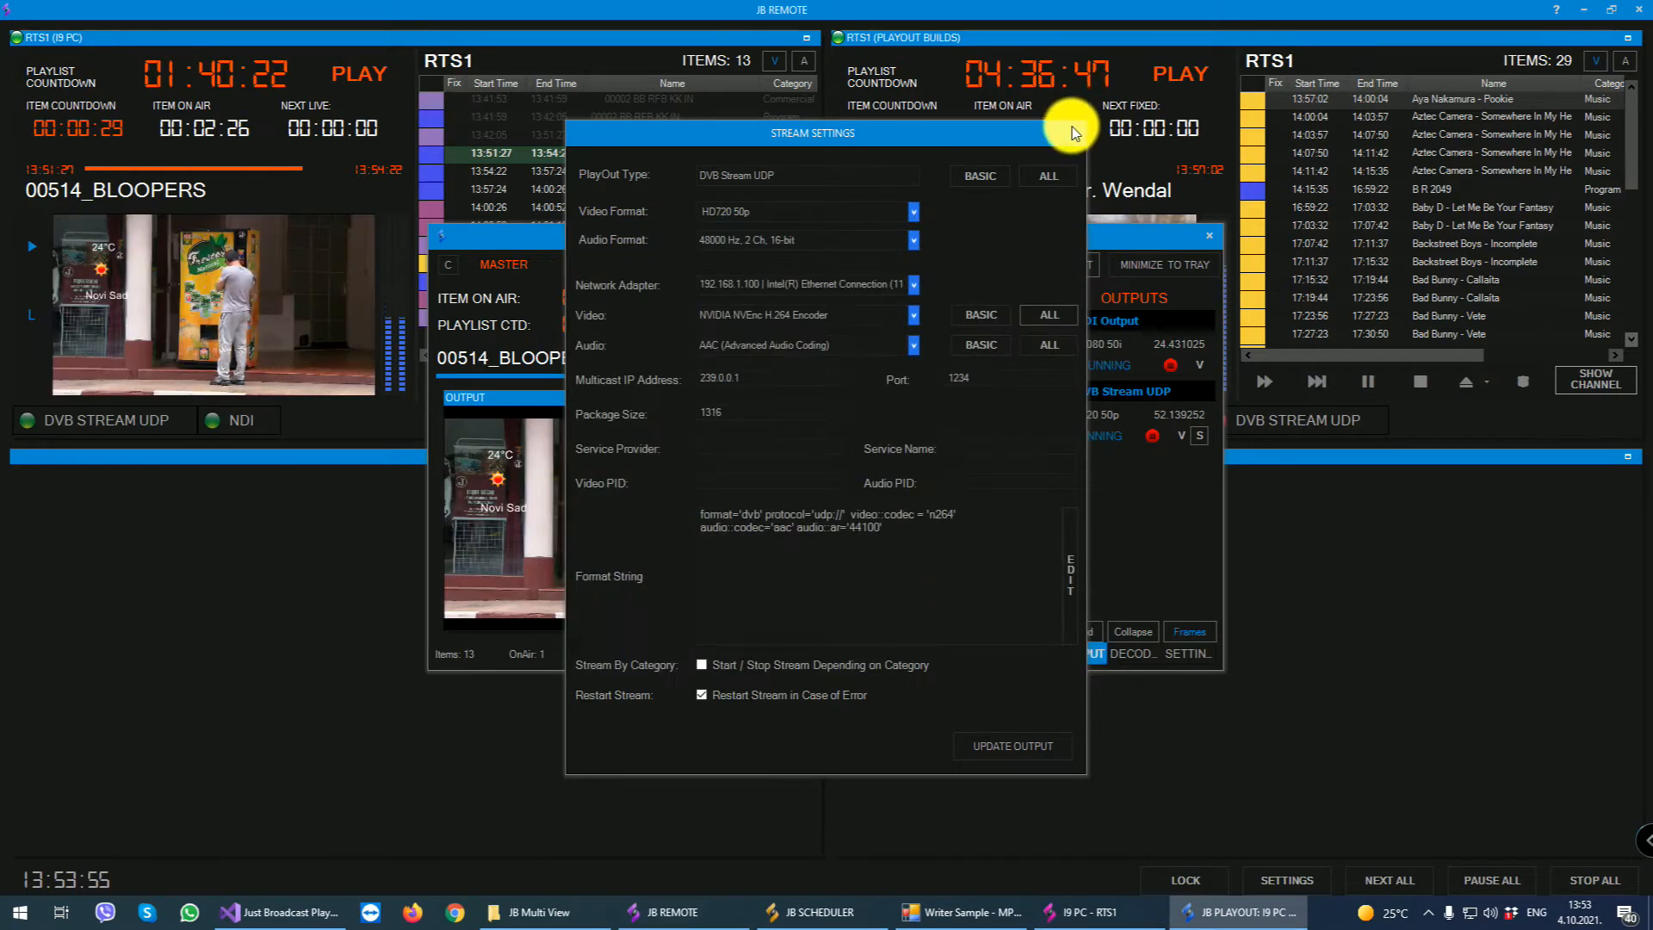
left_click(1073, 132)
- Check I9 PC's decoder section and outputs, and view the DVB Stream UDP output's running status details
left_click(1123, 656)
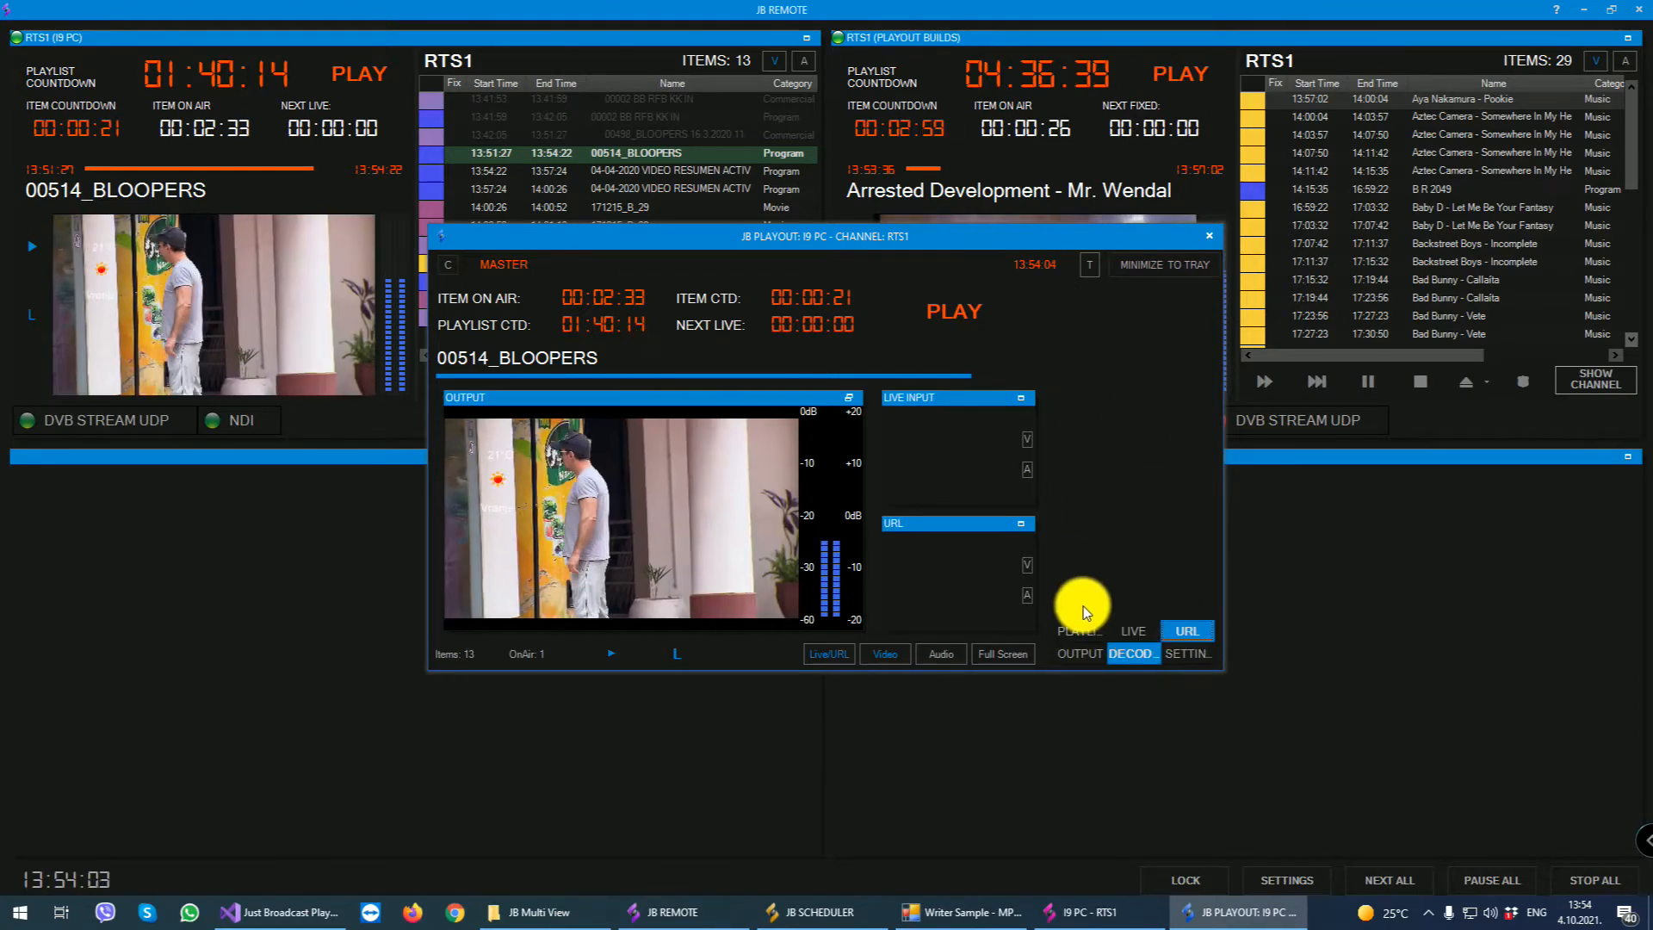
left_click(1080, 658)
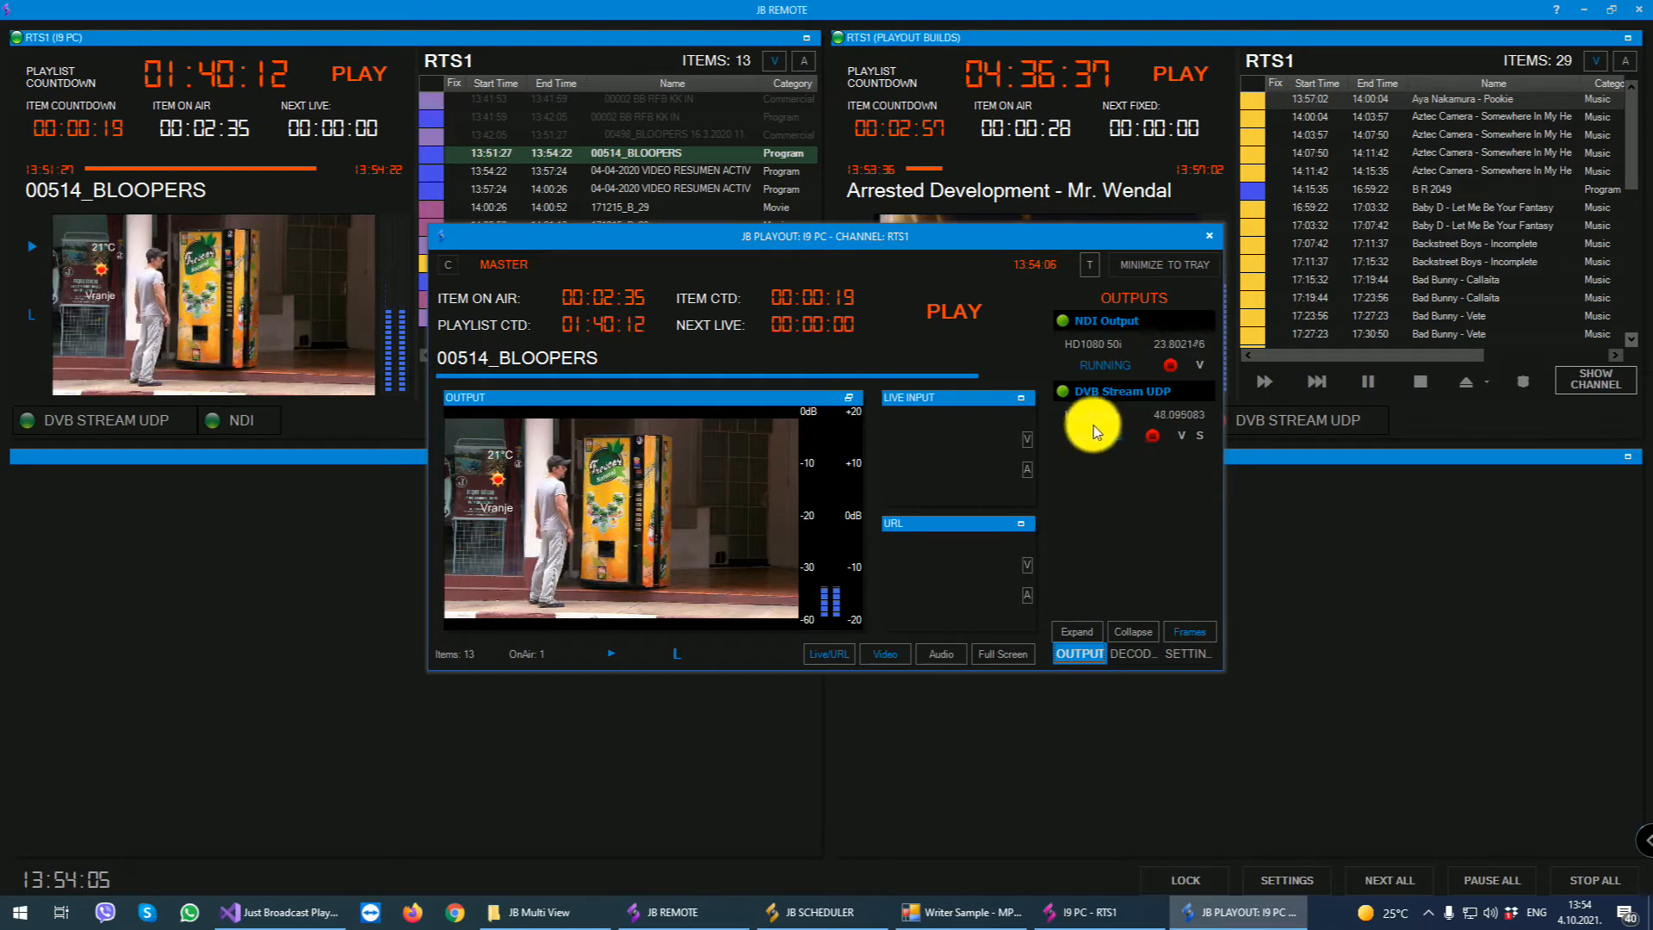
left_click(1086, 435)
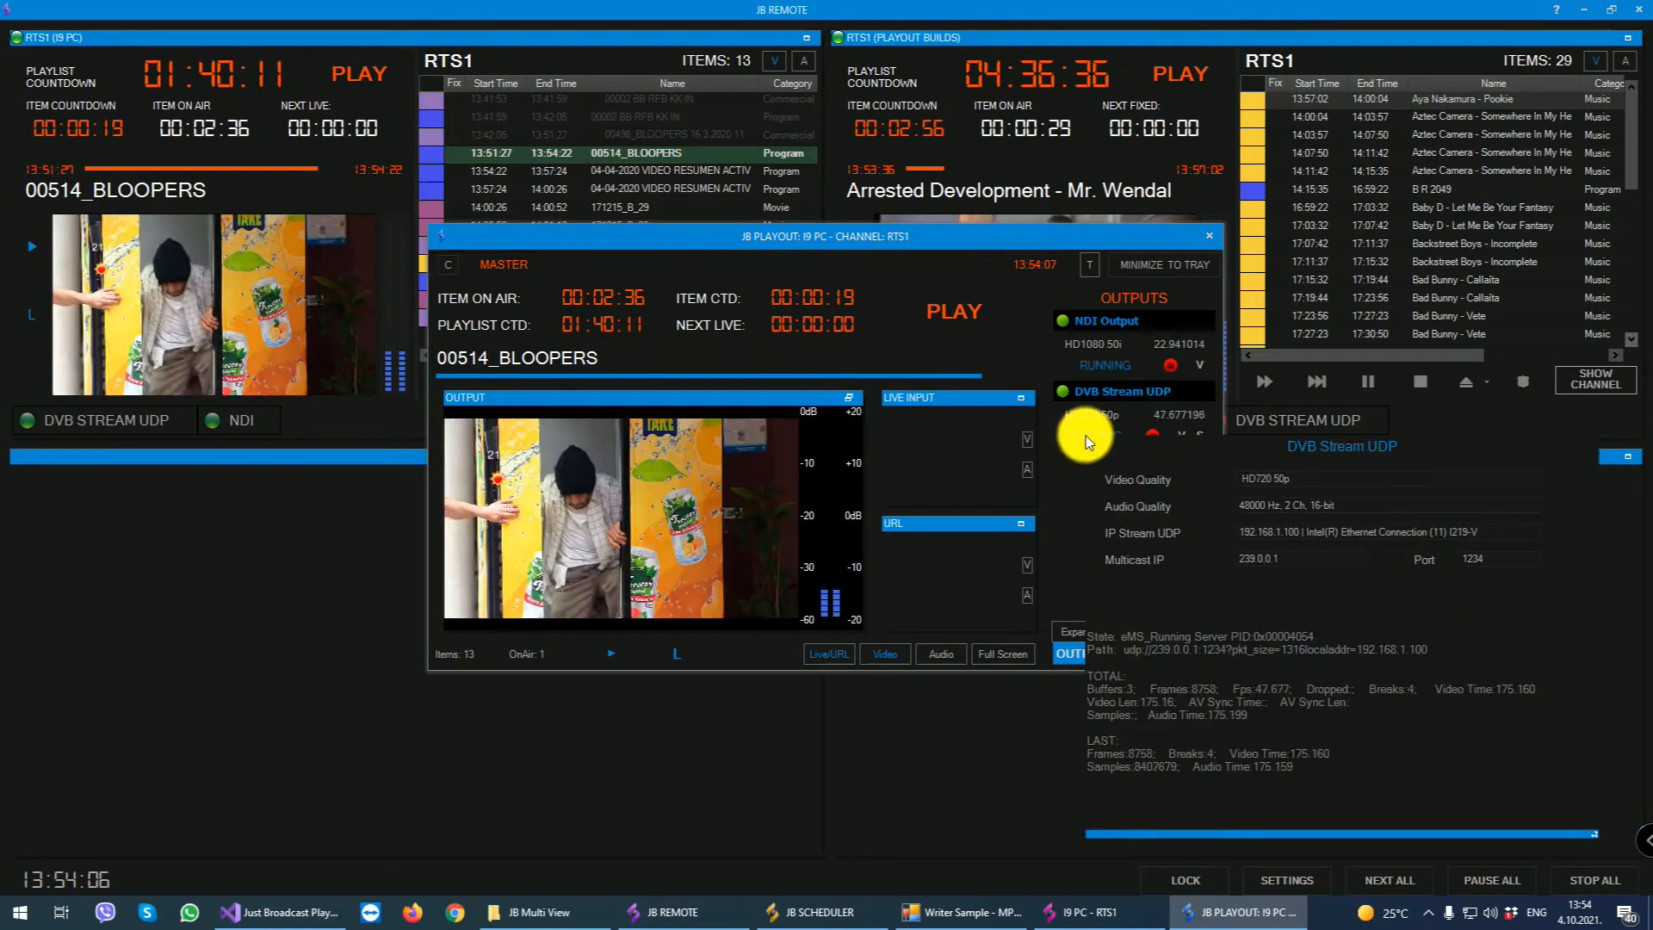
left_click(1062, 493)
- Review I9 PC's color and audio filter settings and its Ping HDD options, leaving both dialogs without updating
left_click(1188, 653)
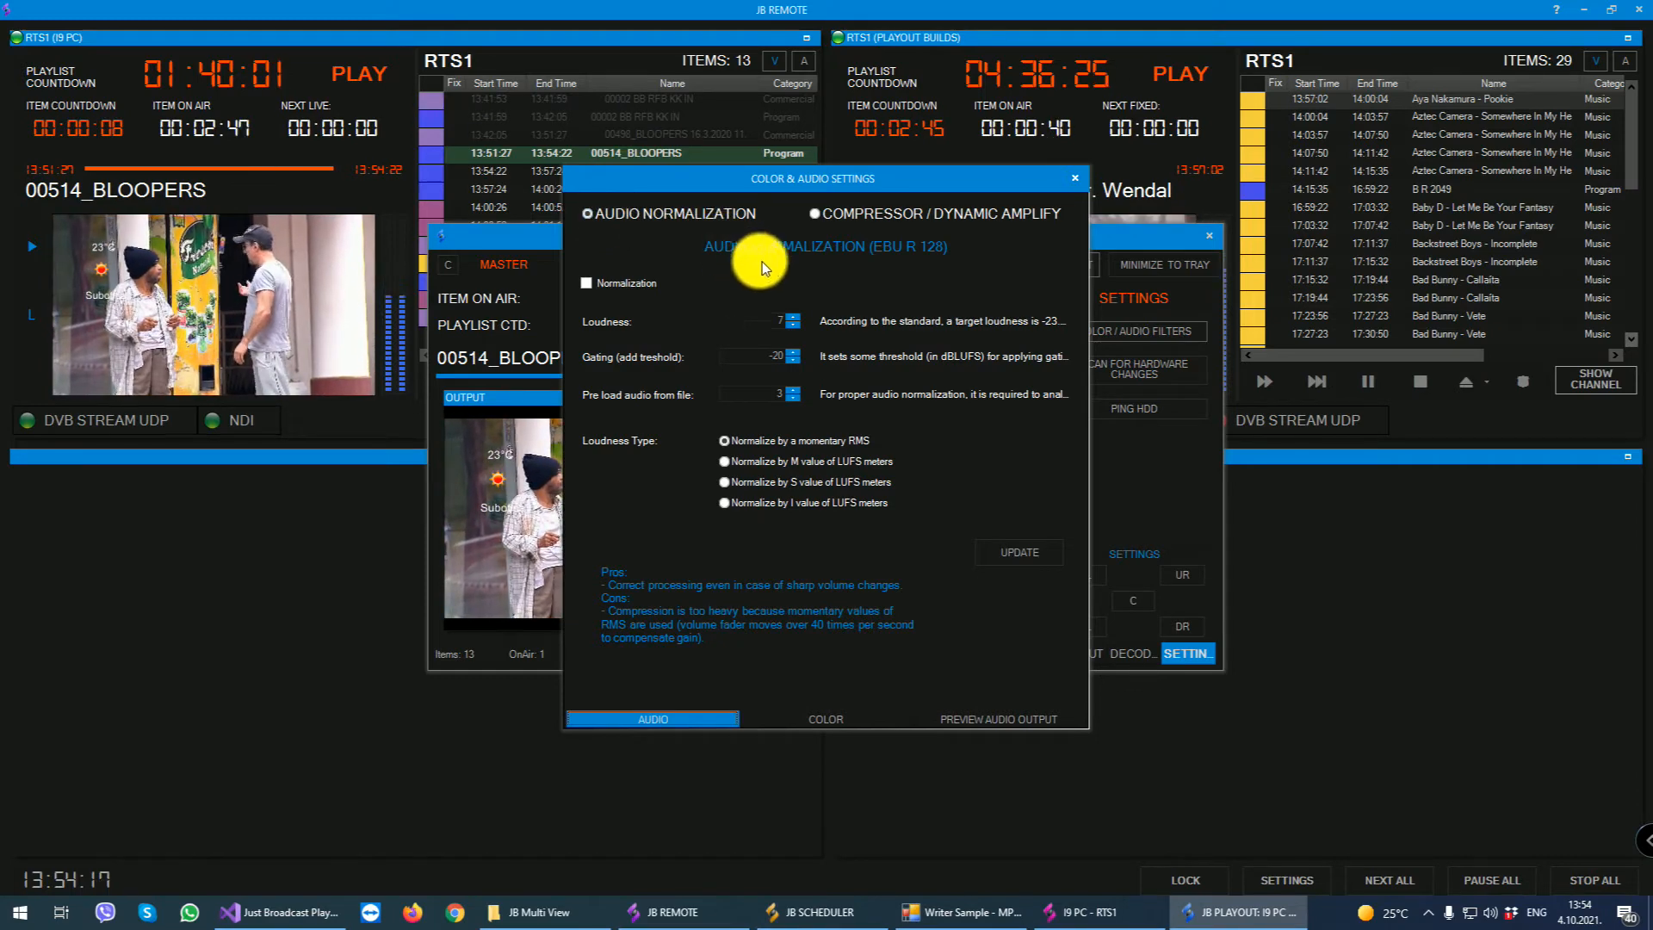
left_click(856, 215)
left_click(680, 213)
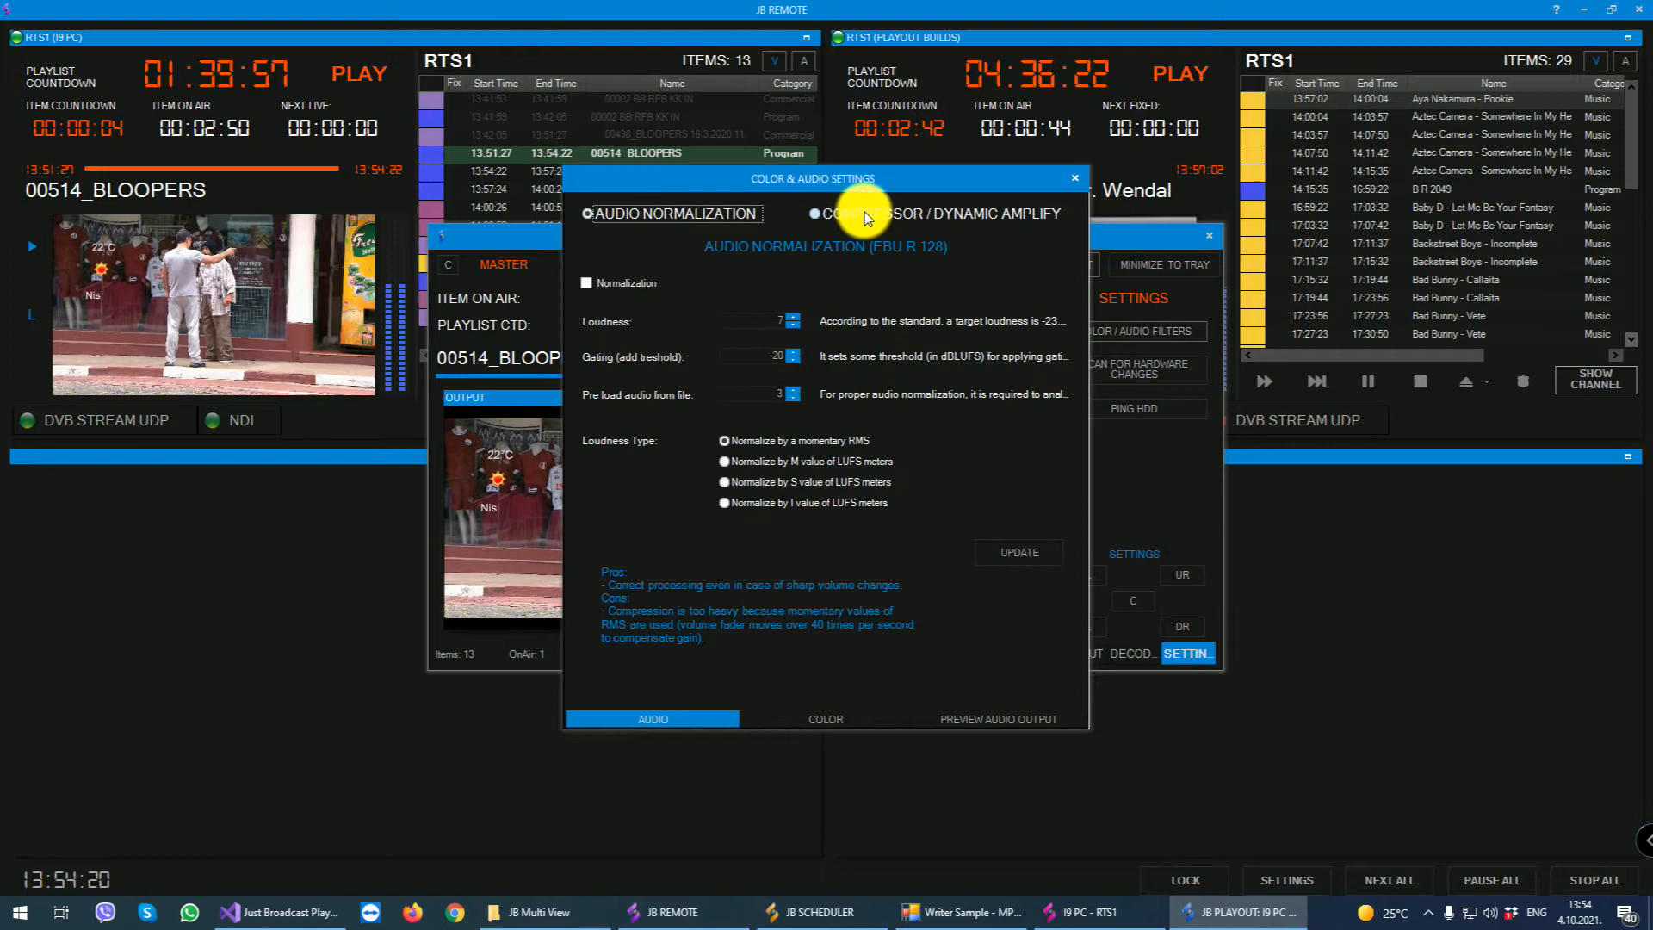
left_click(814, 719)
left_click(997, 719)
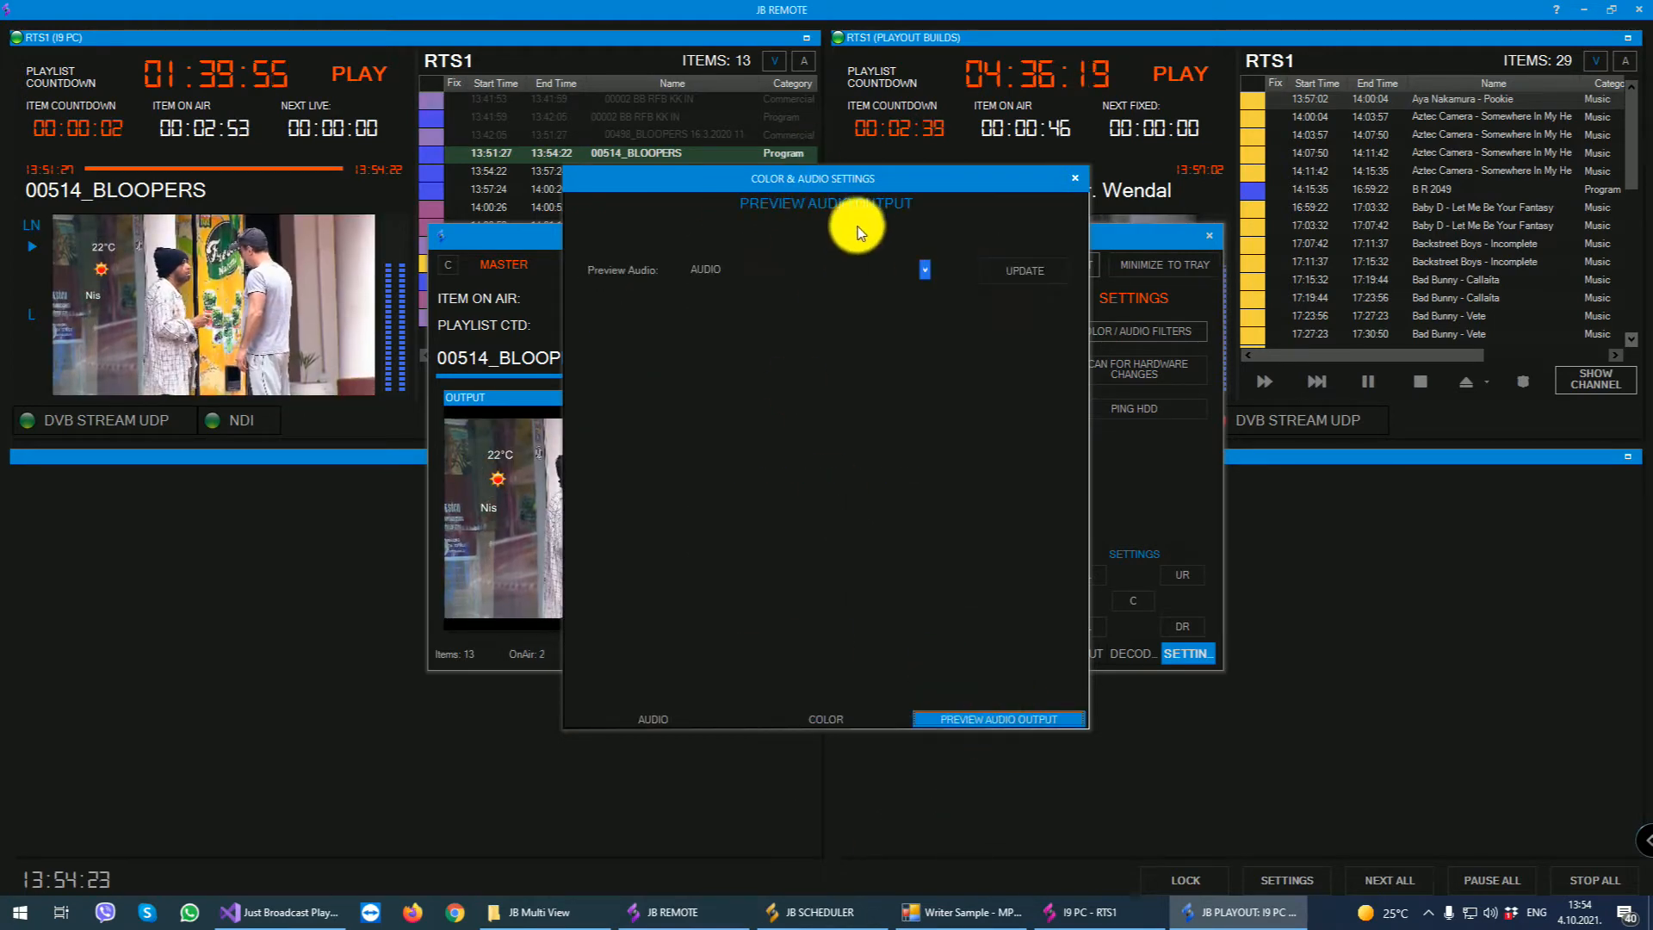
left_click(651, 717)
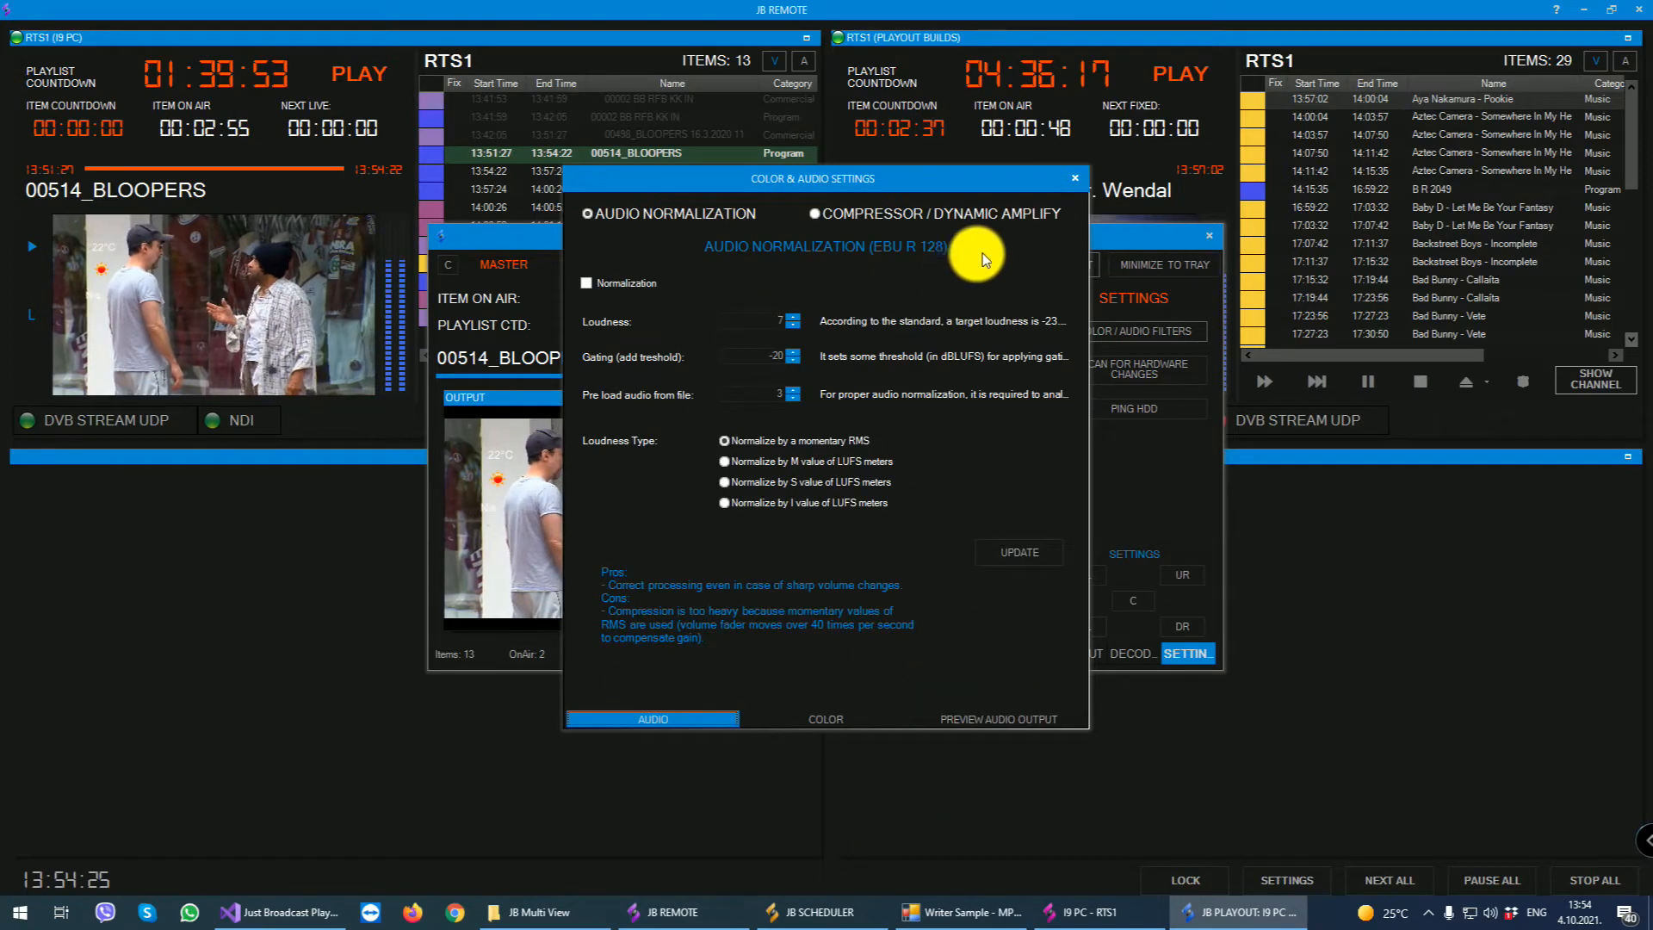
left_click(1067, 183)
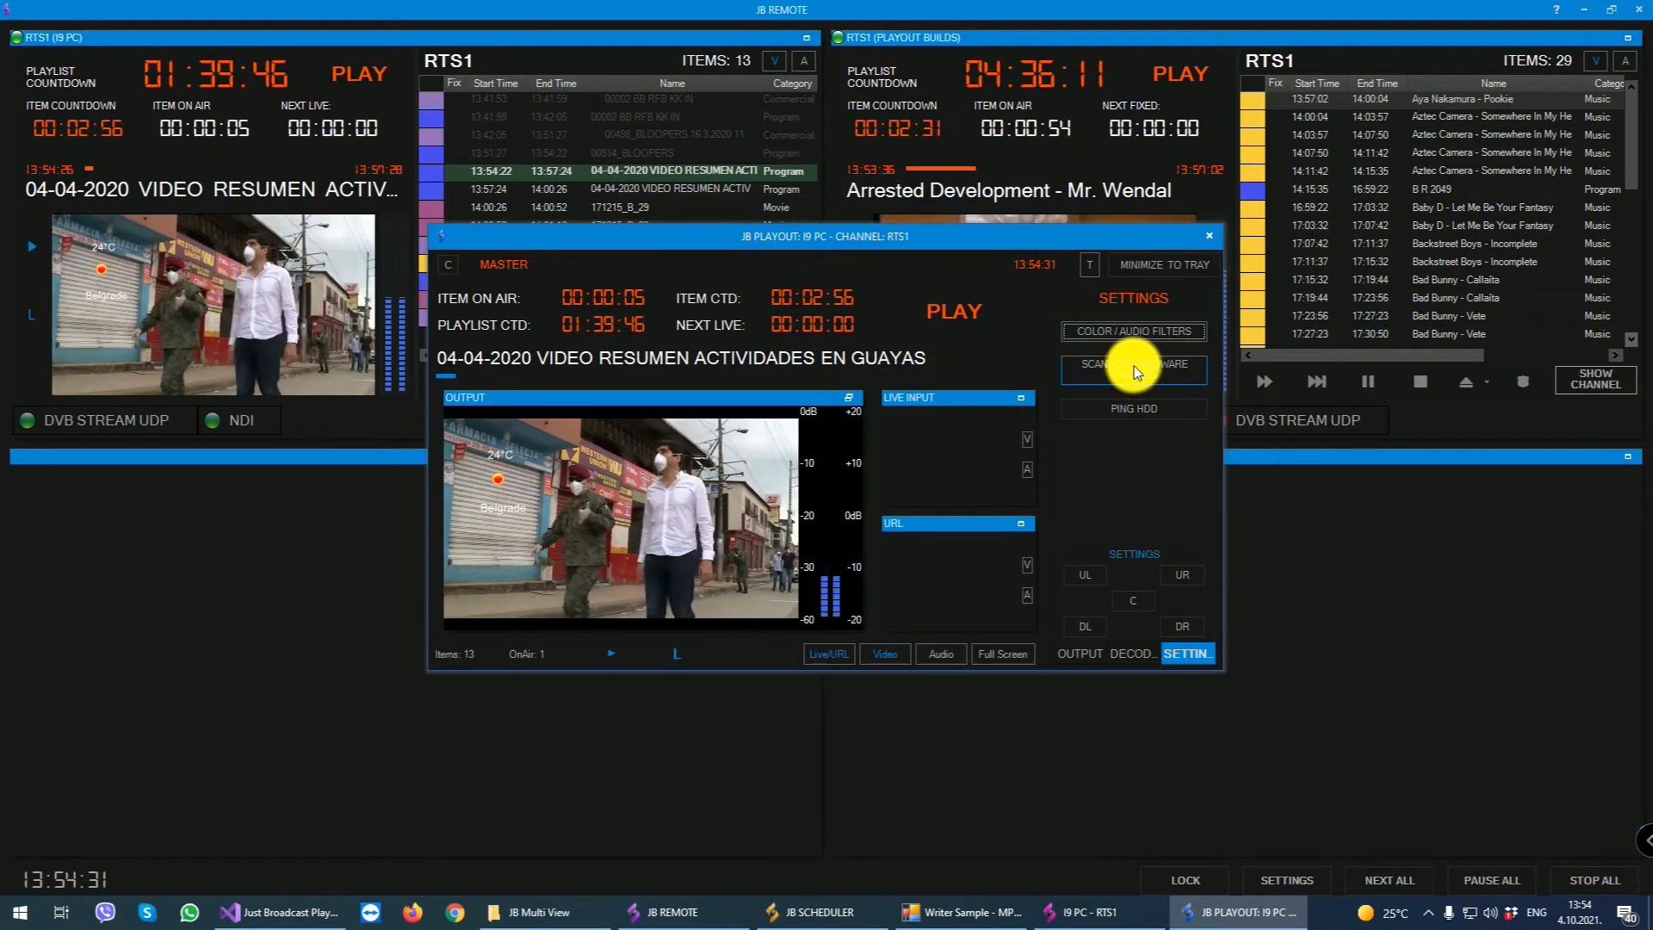
left_click(1128, 413)
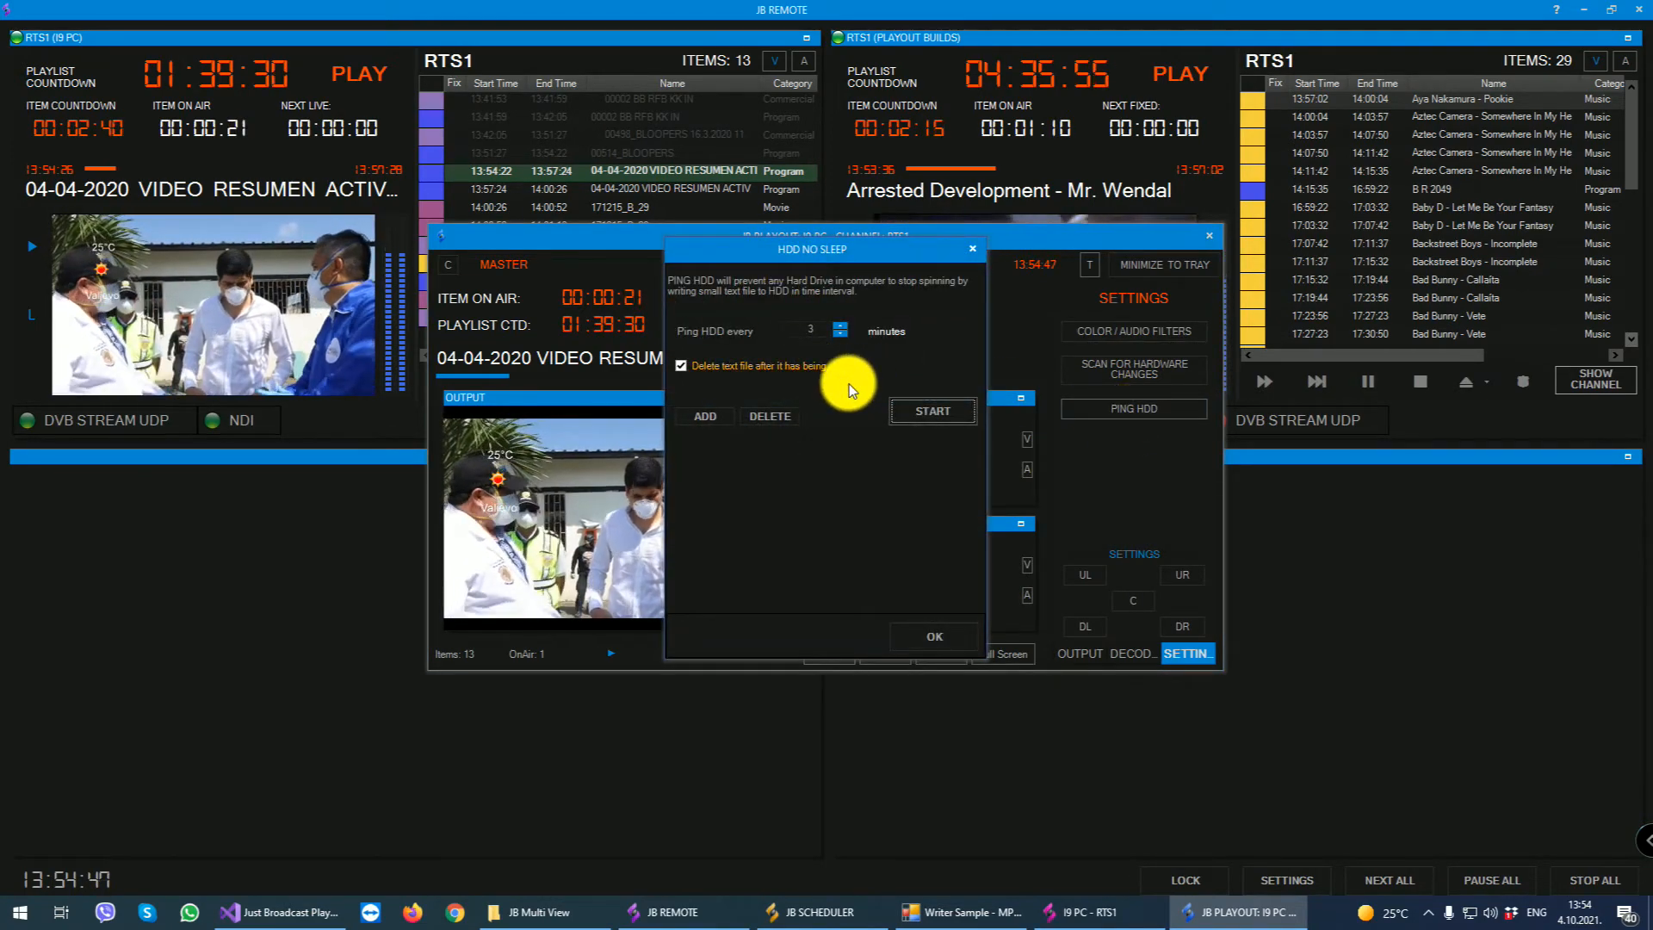
left_click(972, 249)
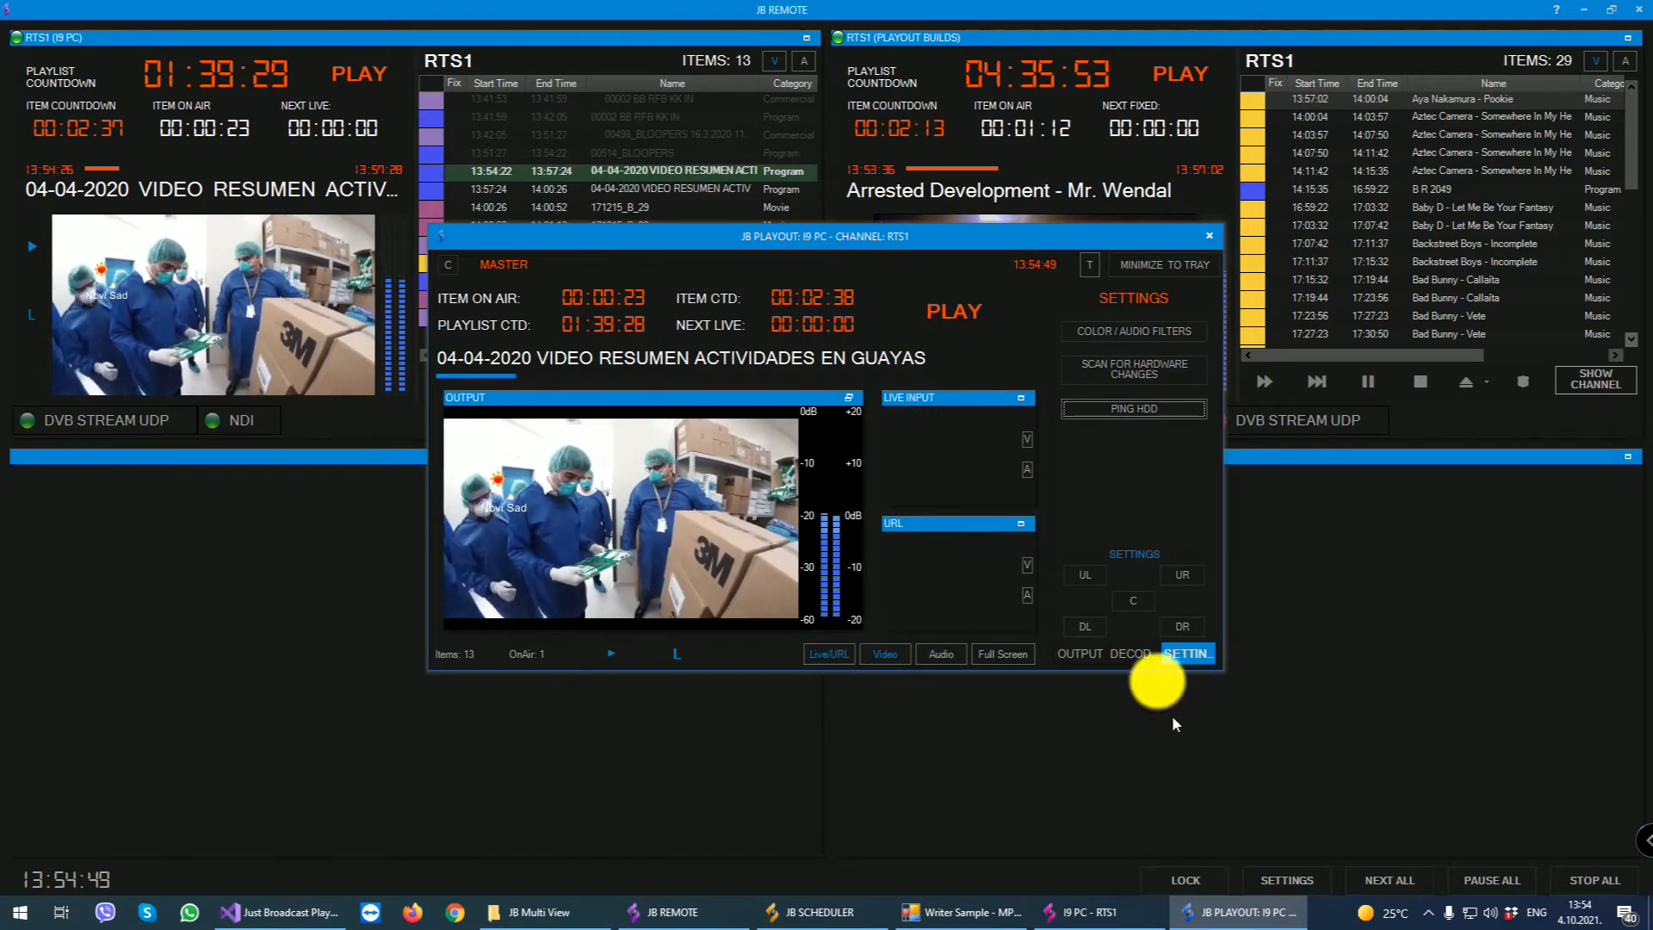
- Bring up the Central Server window and log in to its administration with the account password
left_click(1427, 912)
left_click(1446, 844)
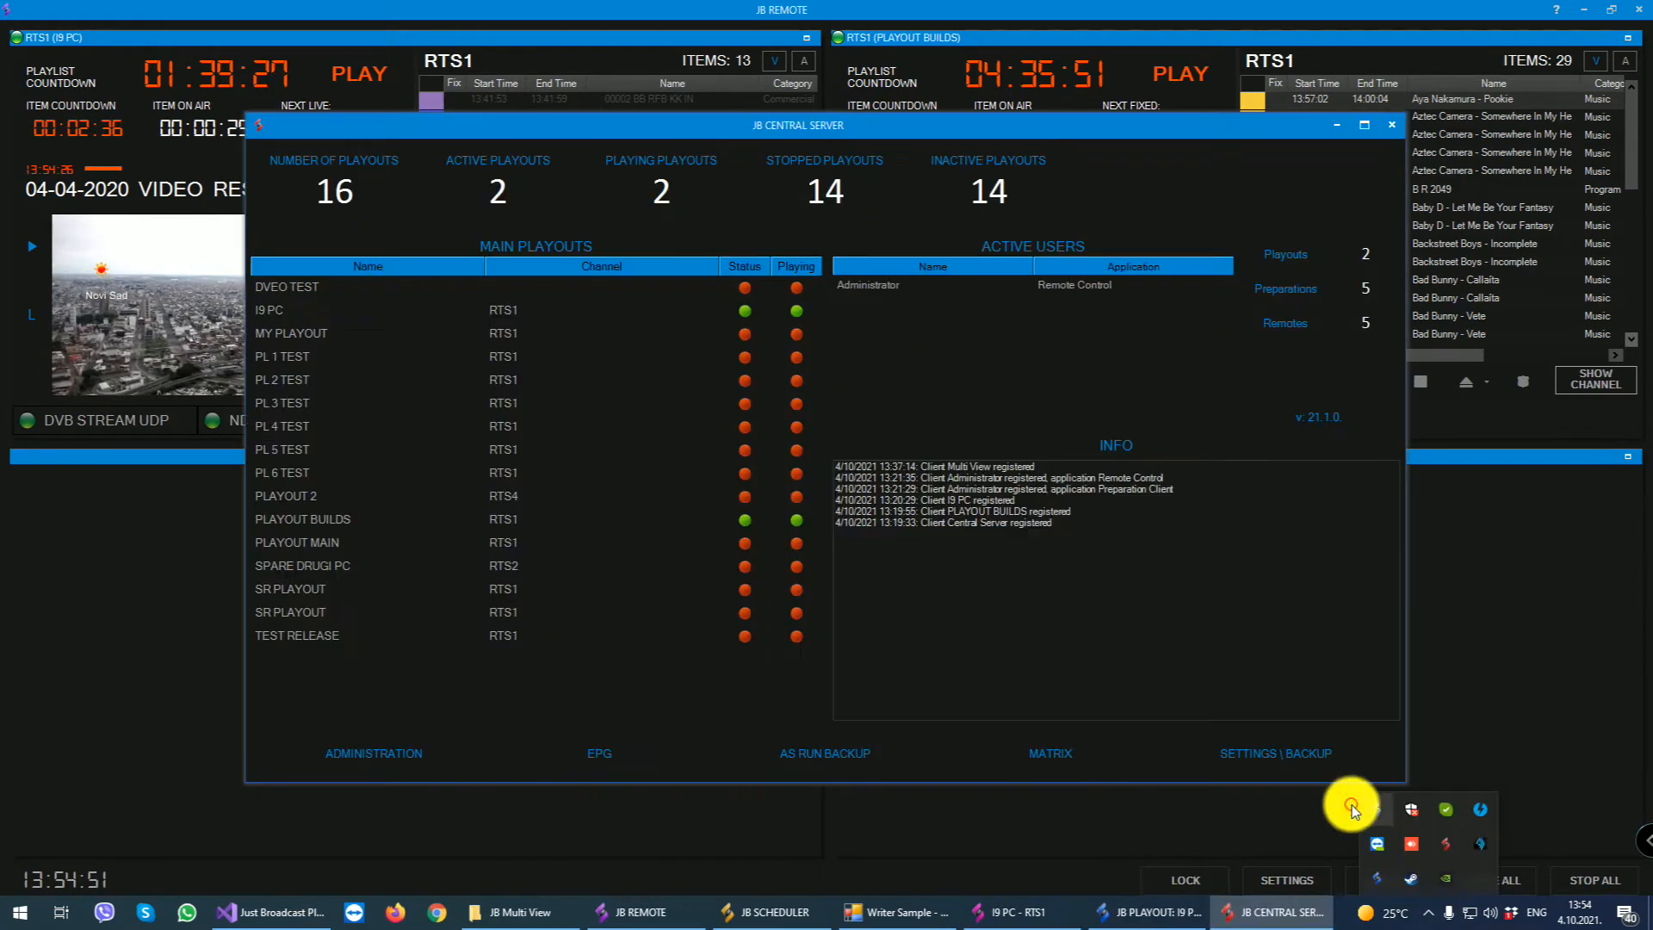
left_click(382, 744)
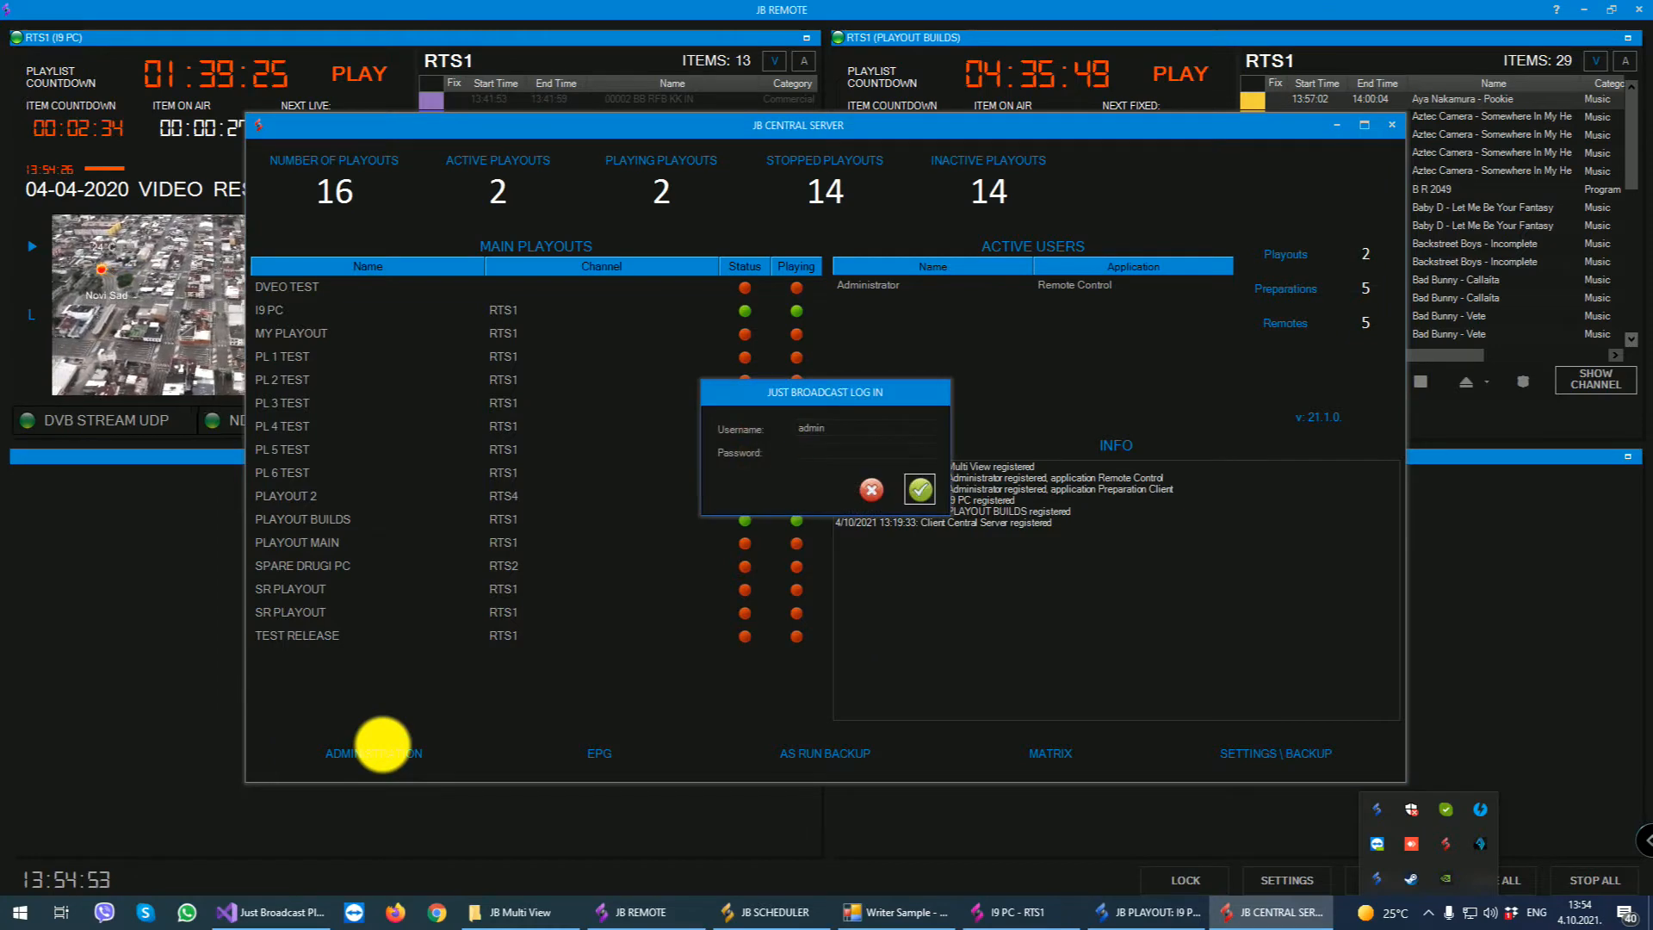
key("Return")
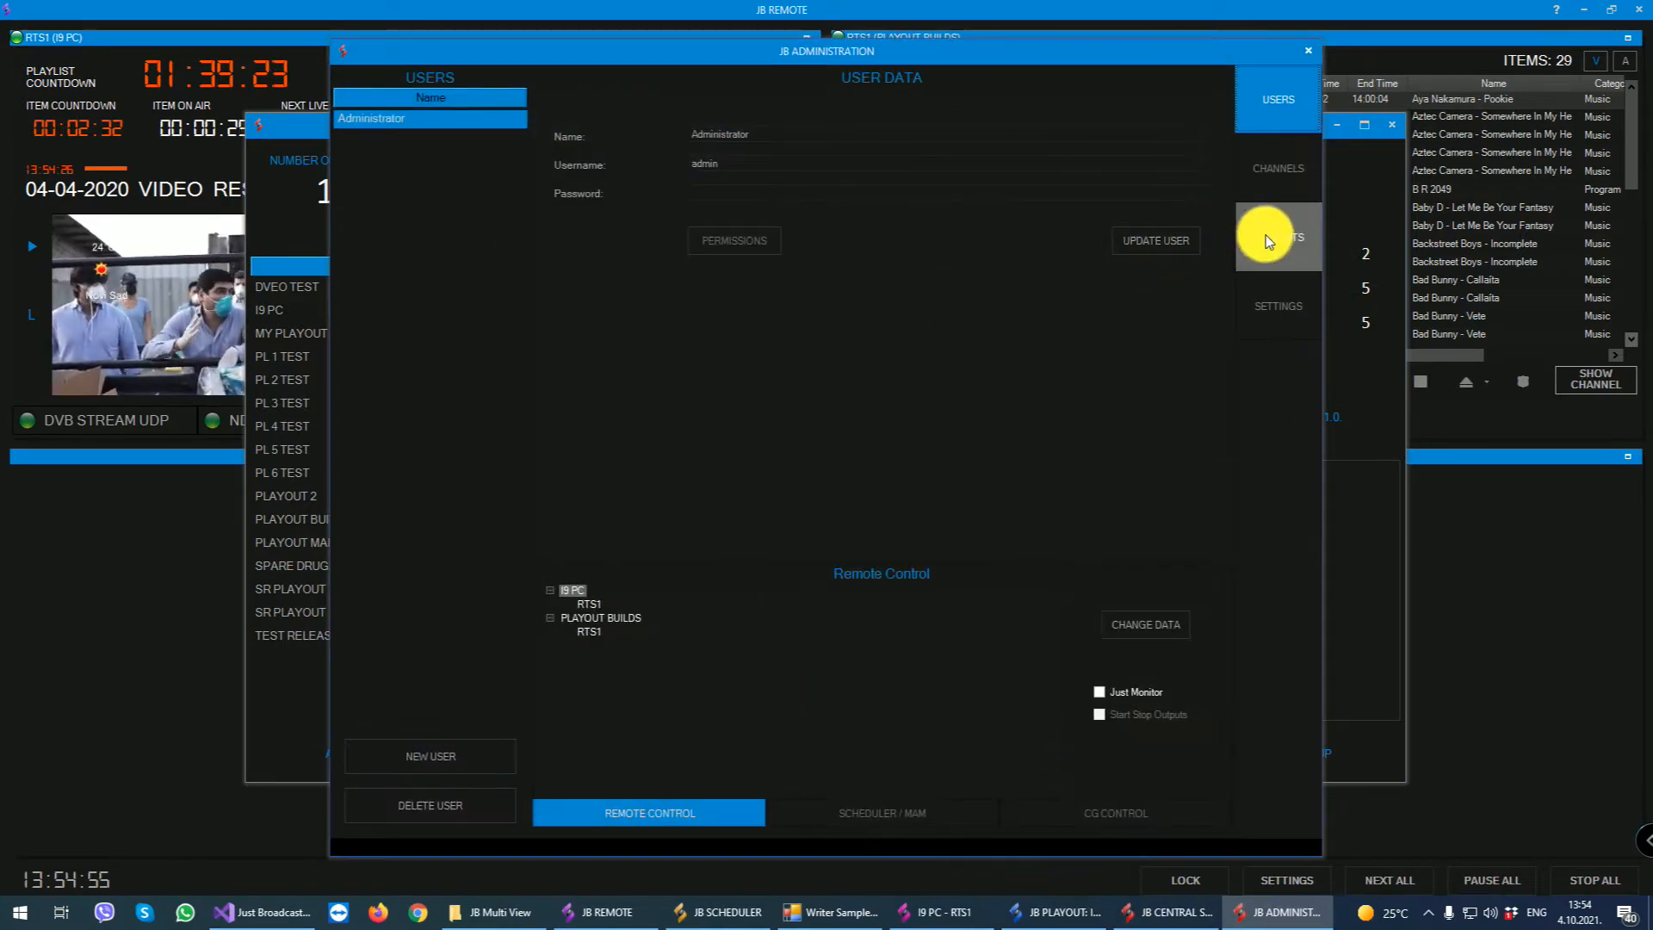
- Turn on the Output Recorder and the Input (Line IN) Recorder for the DVEO TEST playout and close the administration window
left_click(1273, 237)
left_click(576, 359)
left_click(777, 358)
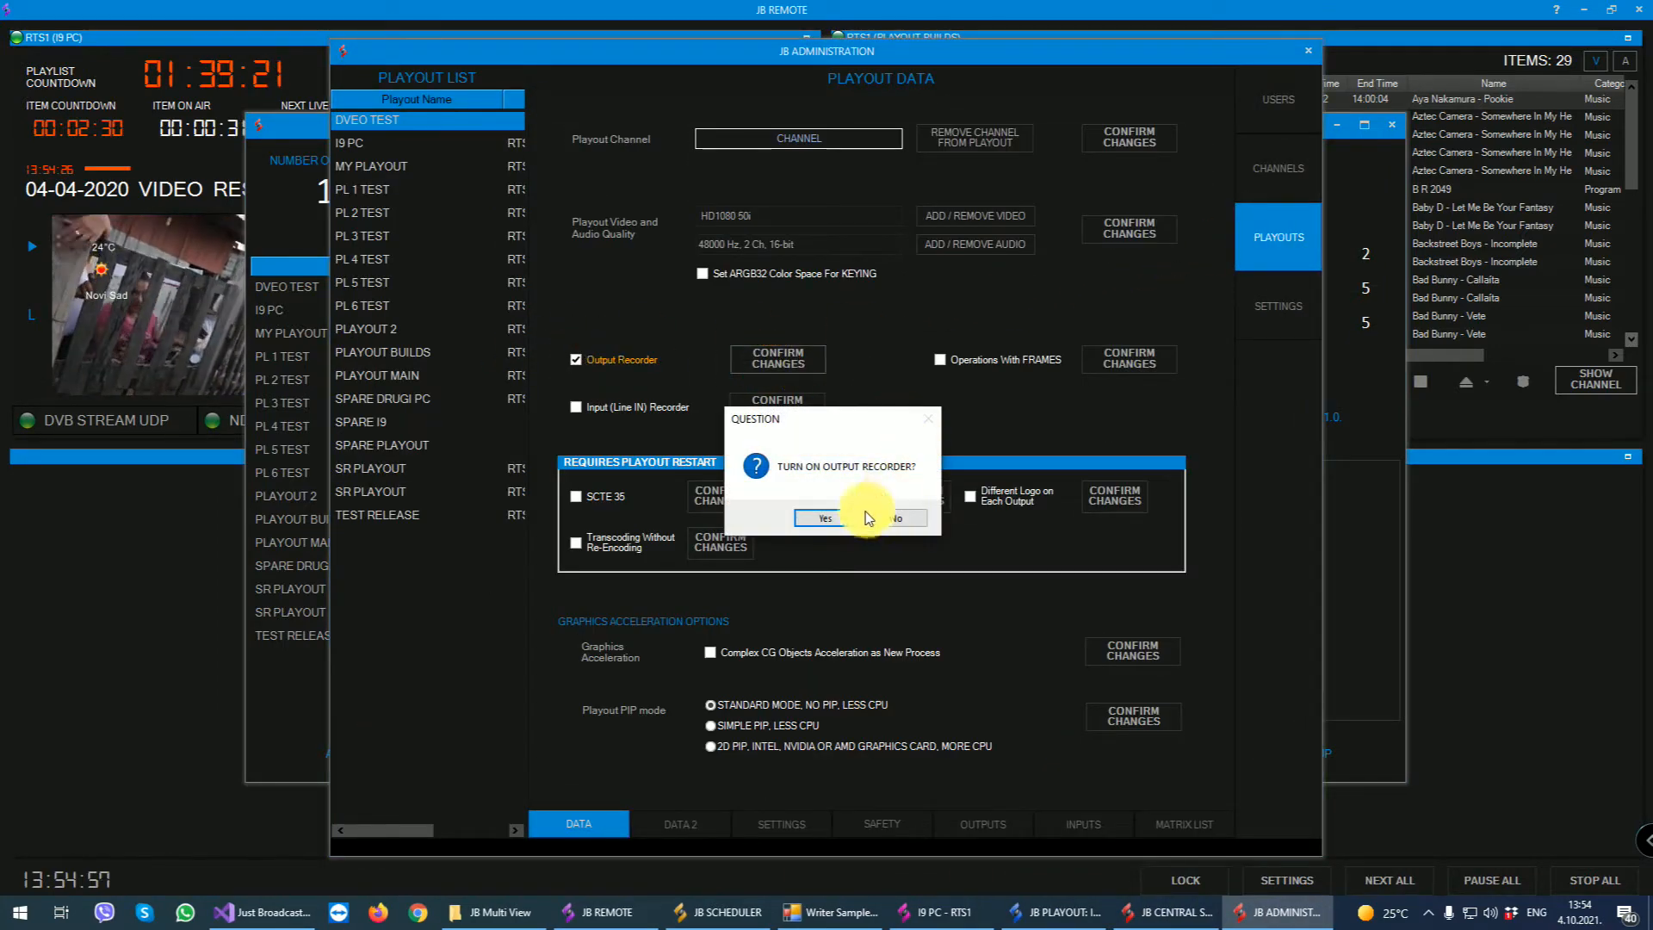
left_click(884, 516)
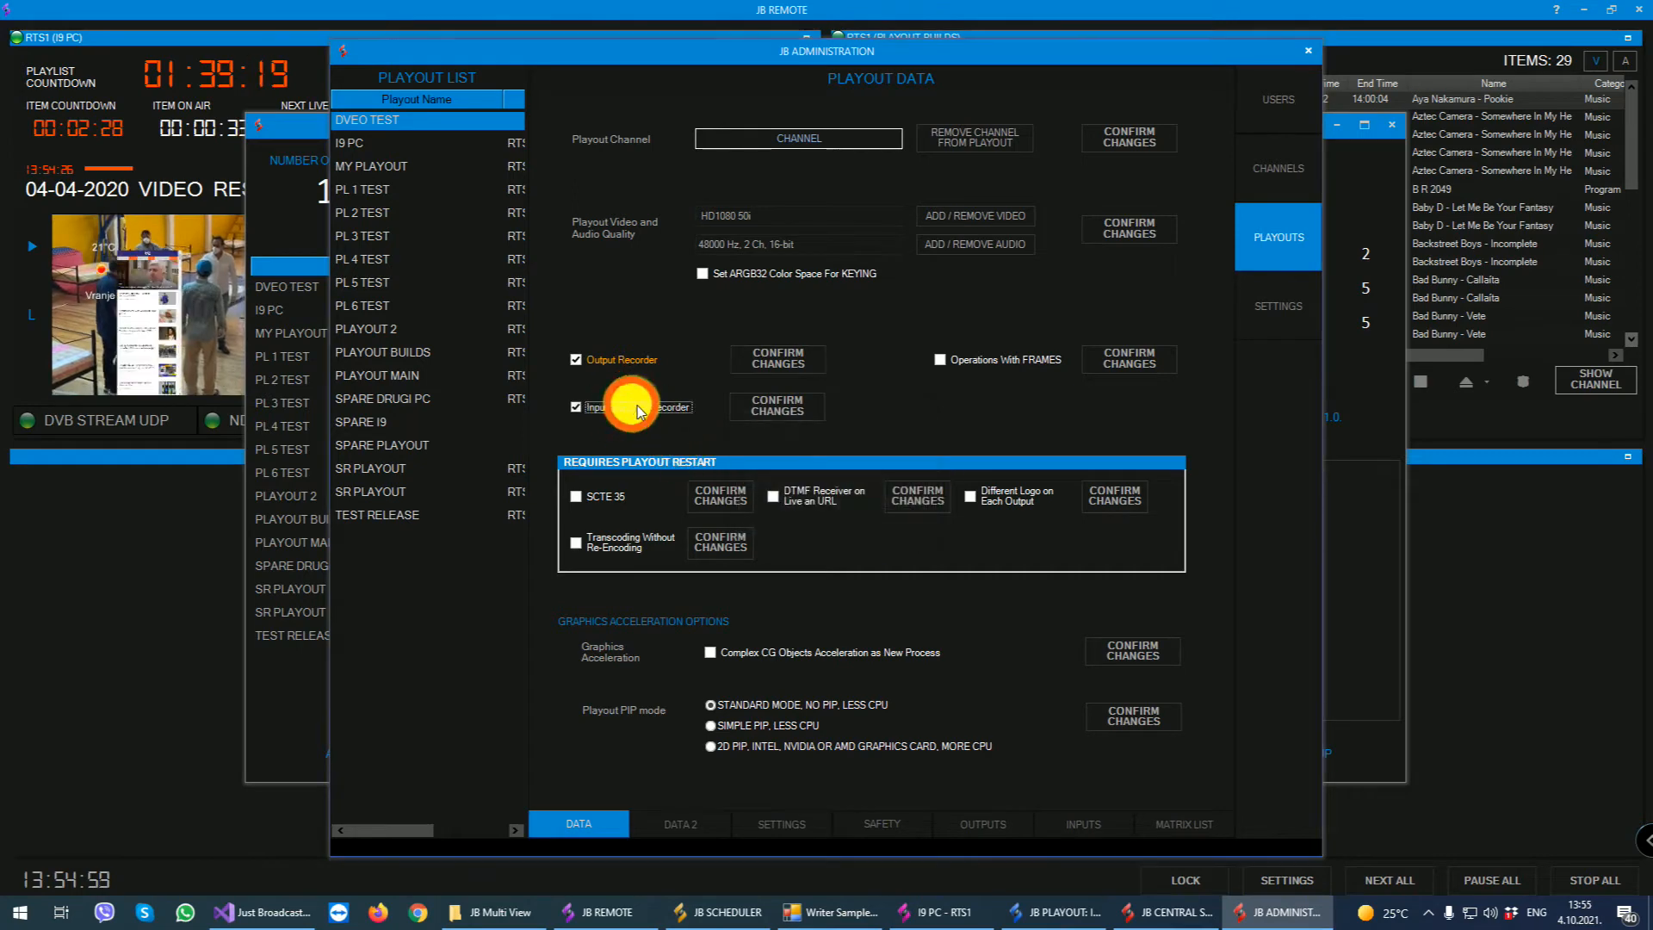
left_click(778, 406)
left_click(885, 516)
left_click(881, 516)
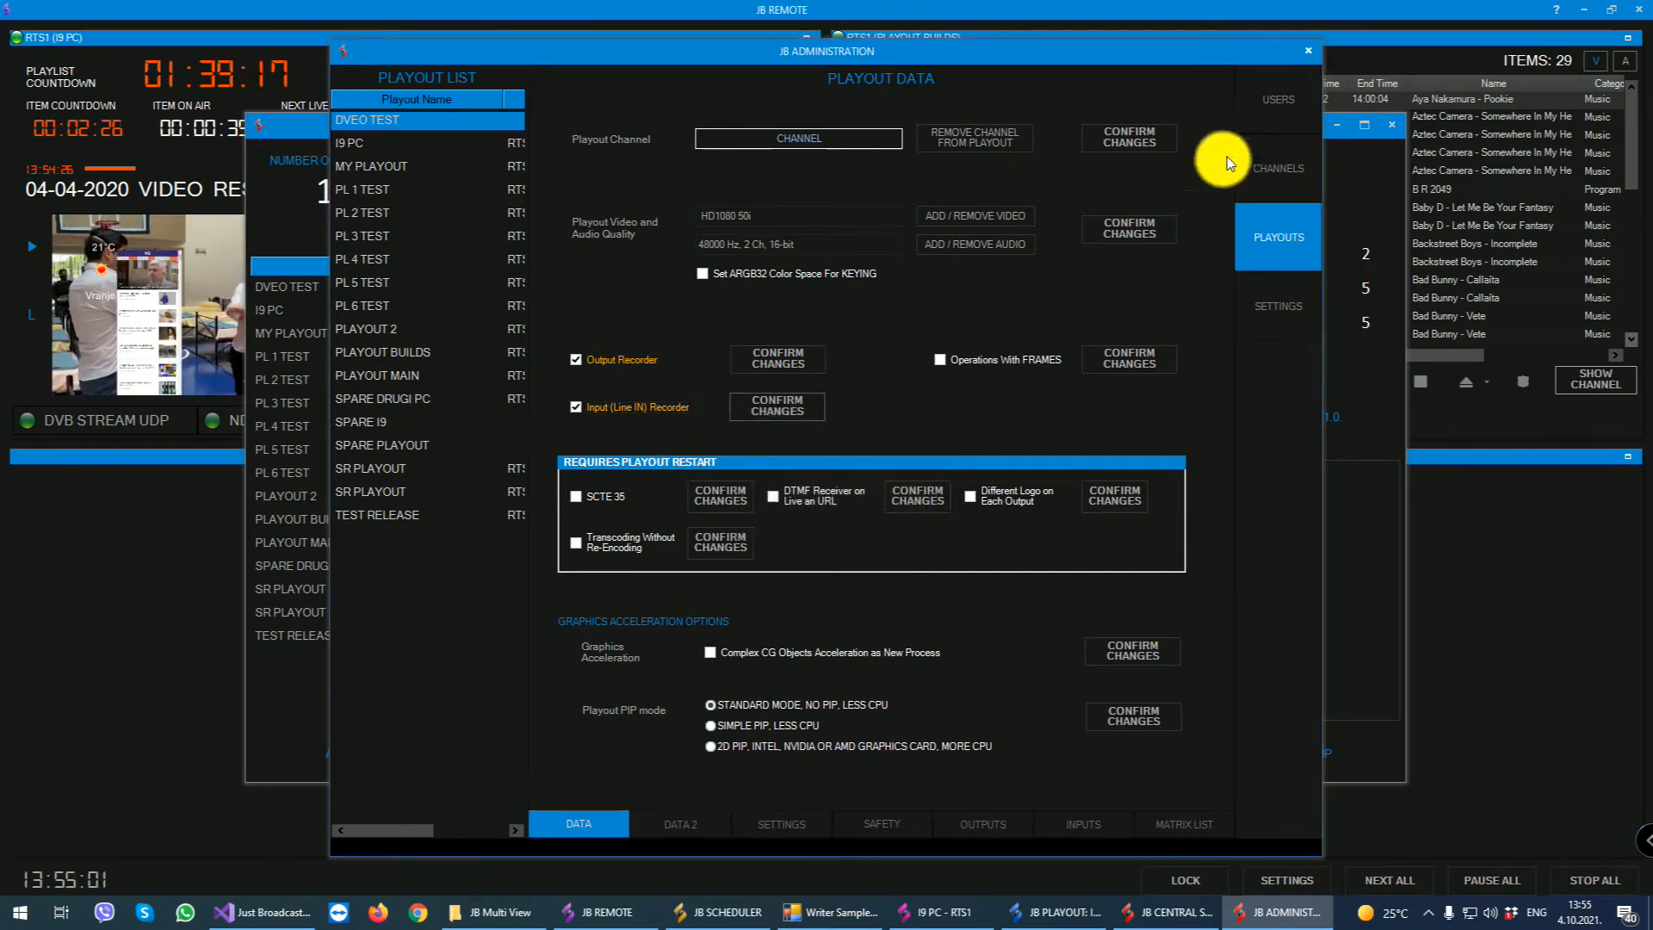
left_click(1309, 54)
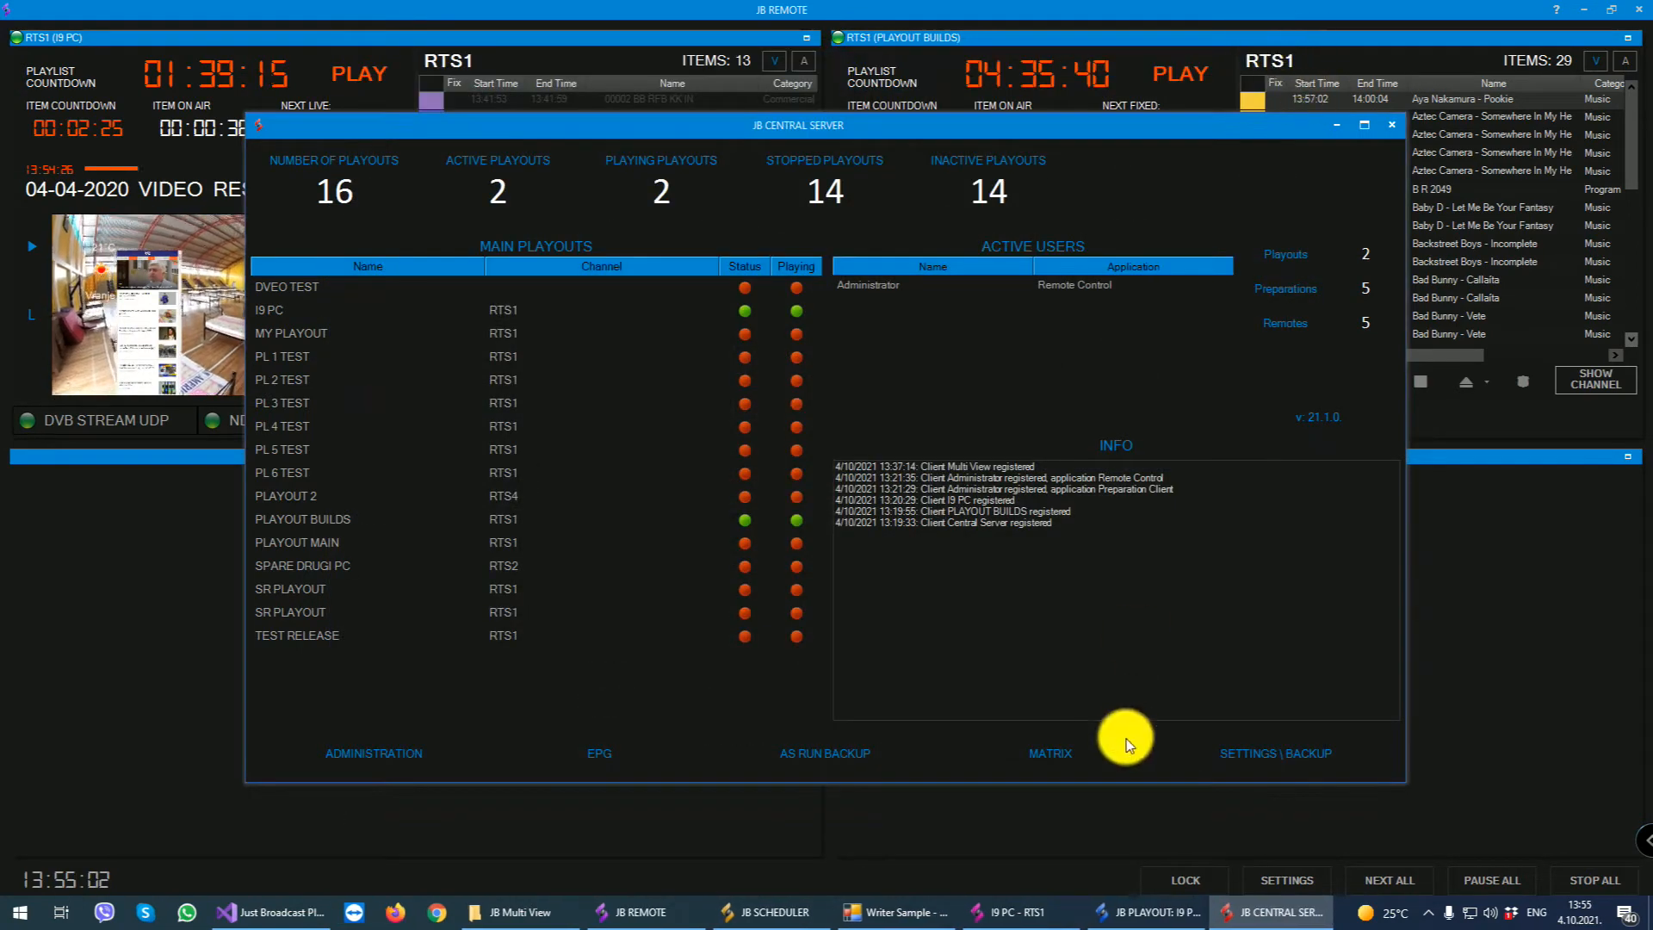
- Look through the settings, output and decoder sections of the I9 PC playout window
left_click(1152, 912)
left_click(1130, 411)
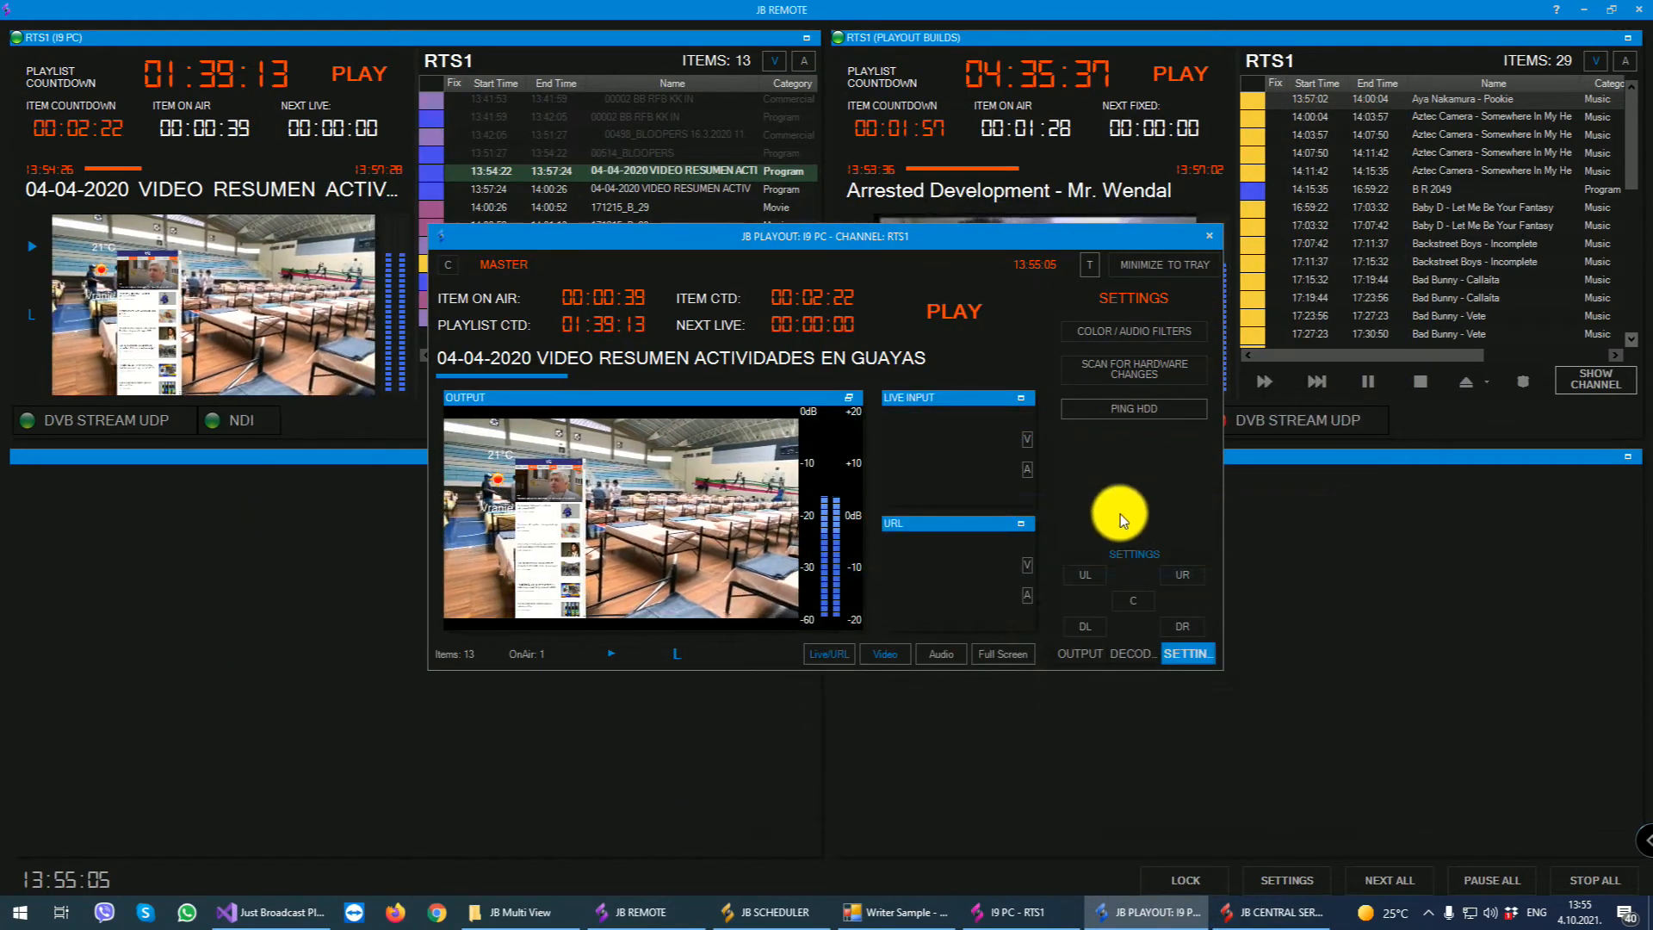
left_click(1083, 658)
left_click(1126, 657)
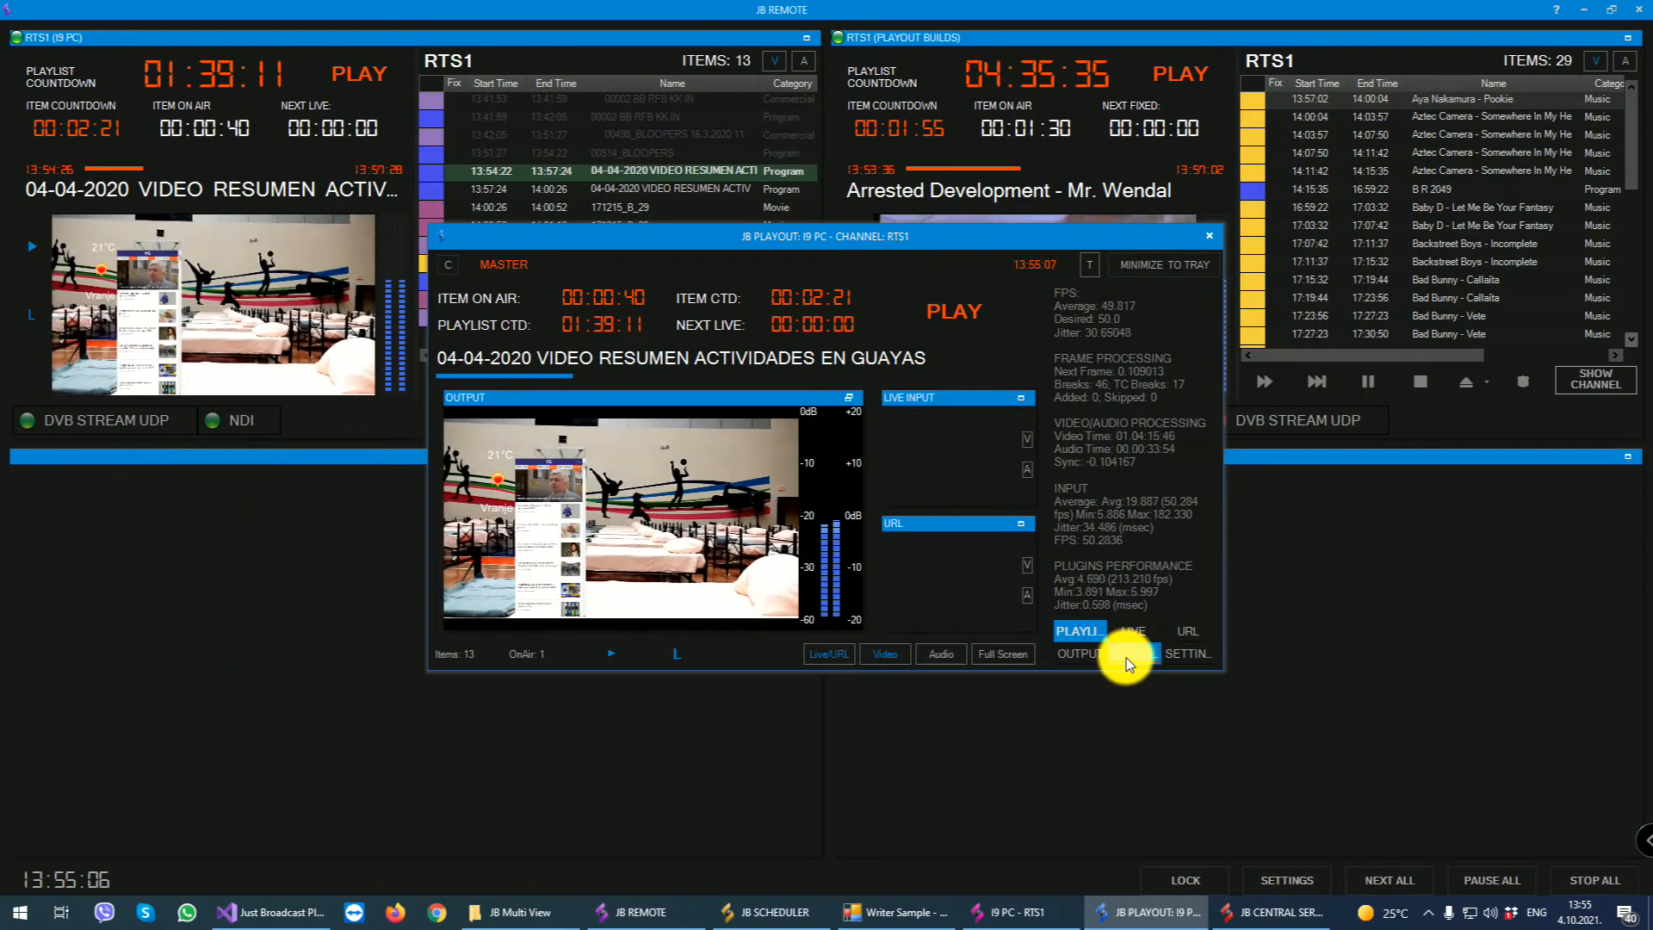
left_click(1188, 653)
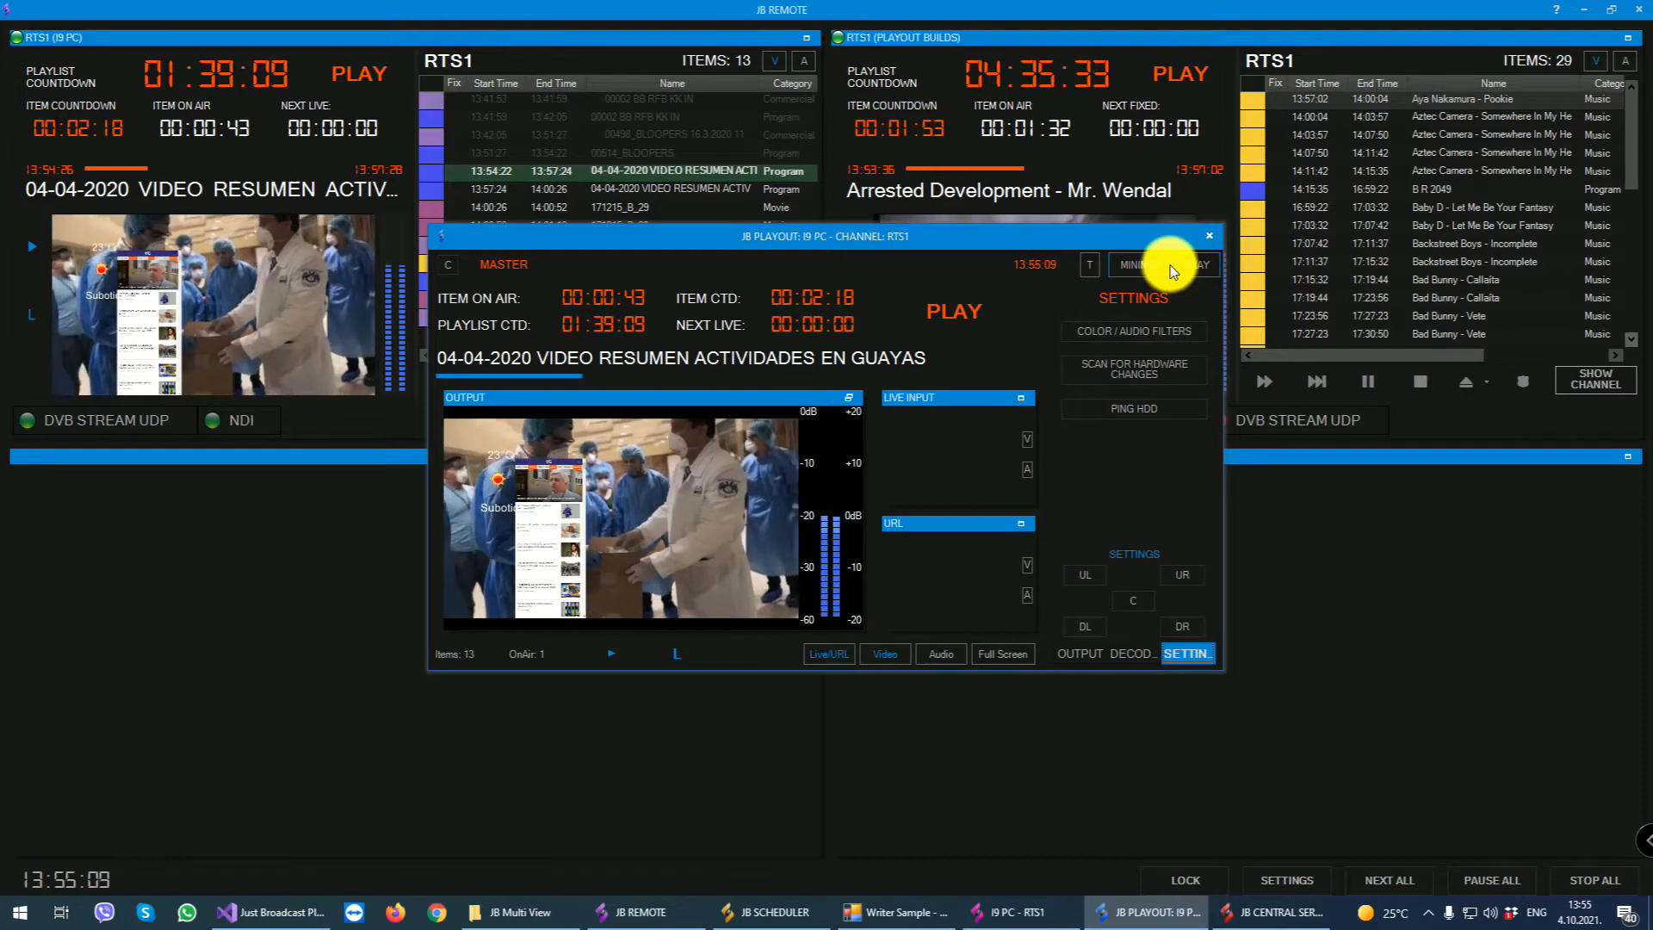
- Log in to Central Server's administration with the account password and select the I9 PC playout's data
left_click(1274, 912)
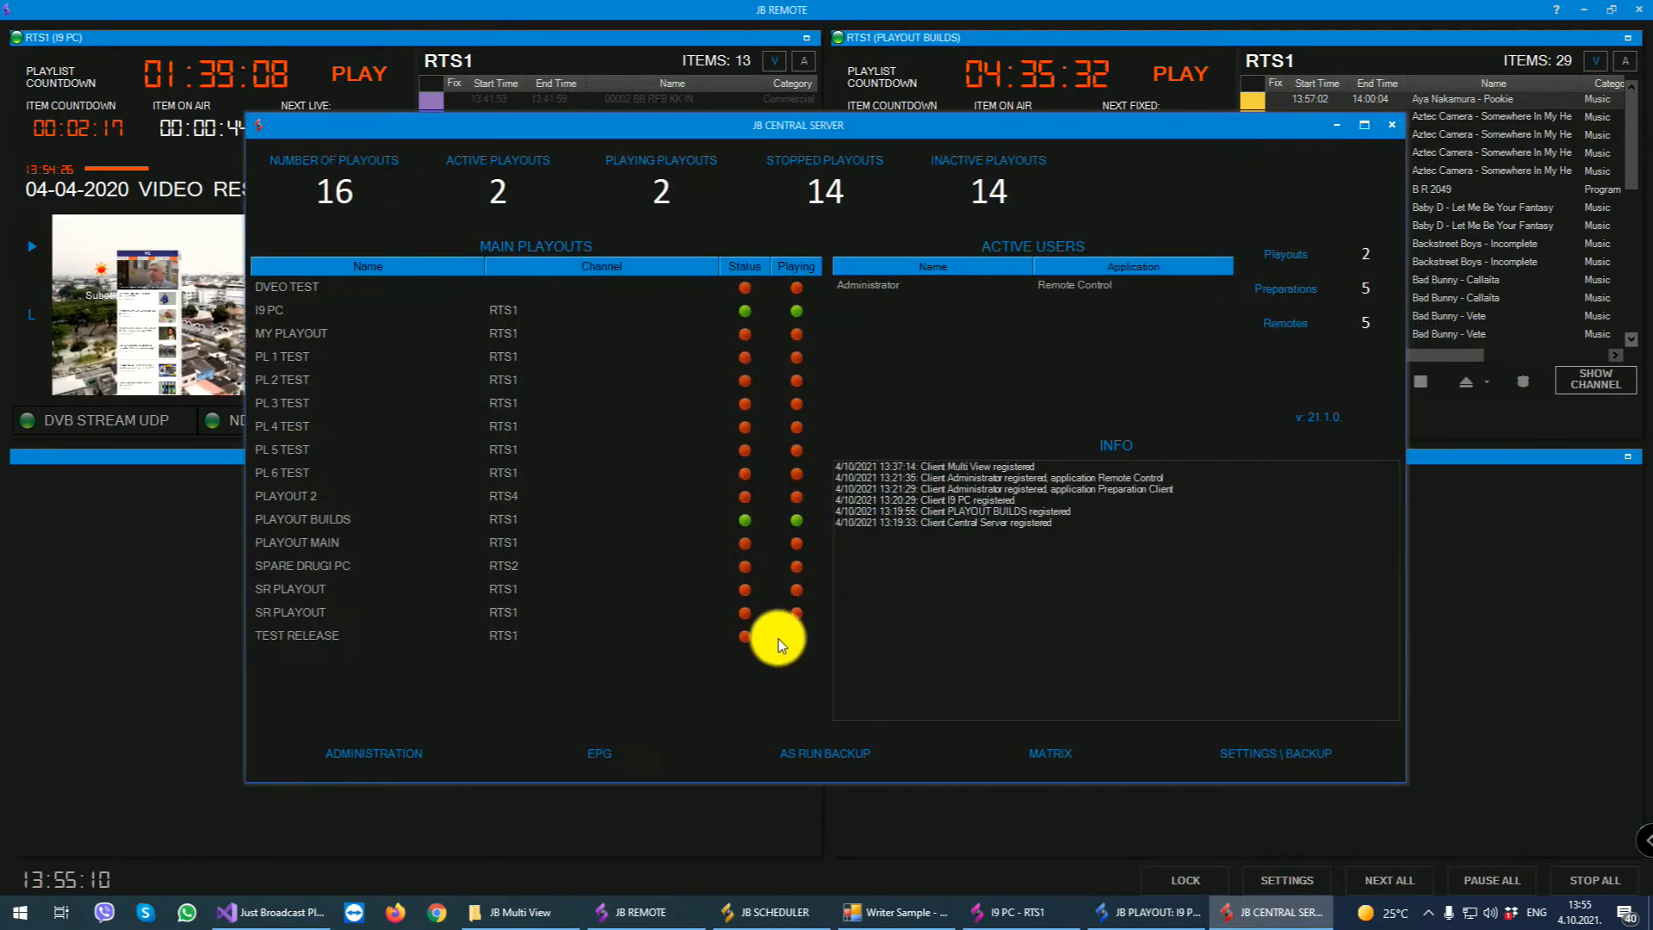
left_click(344, 756)
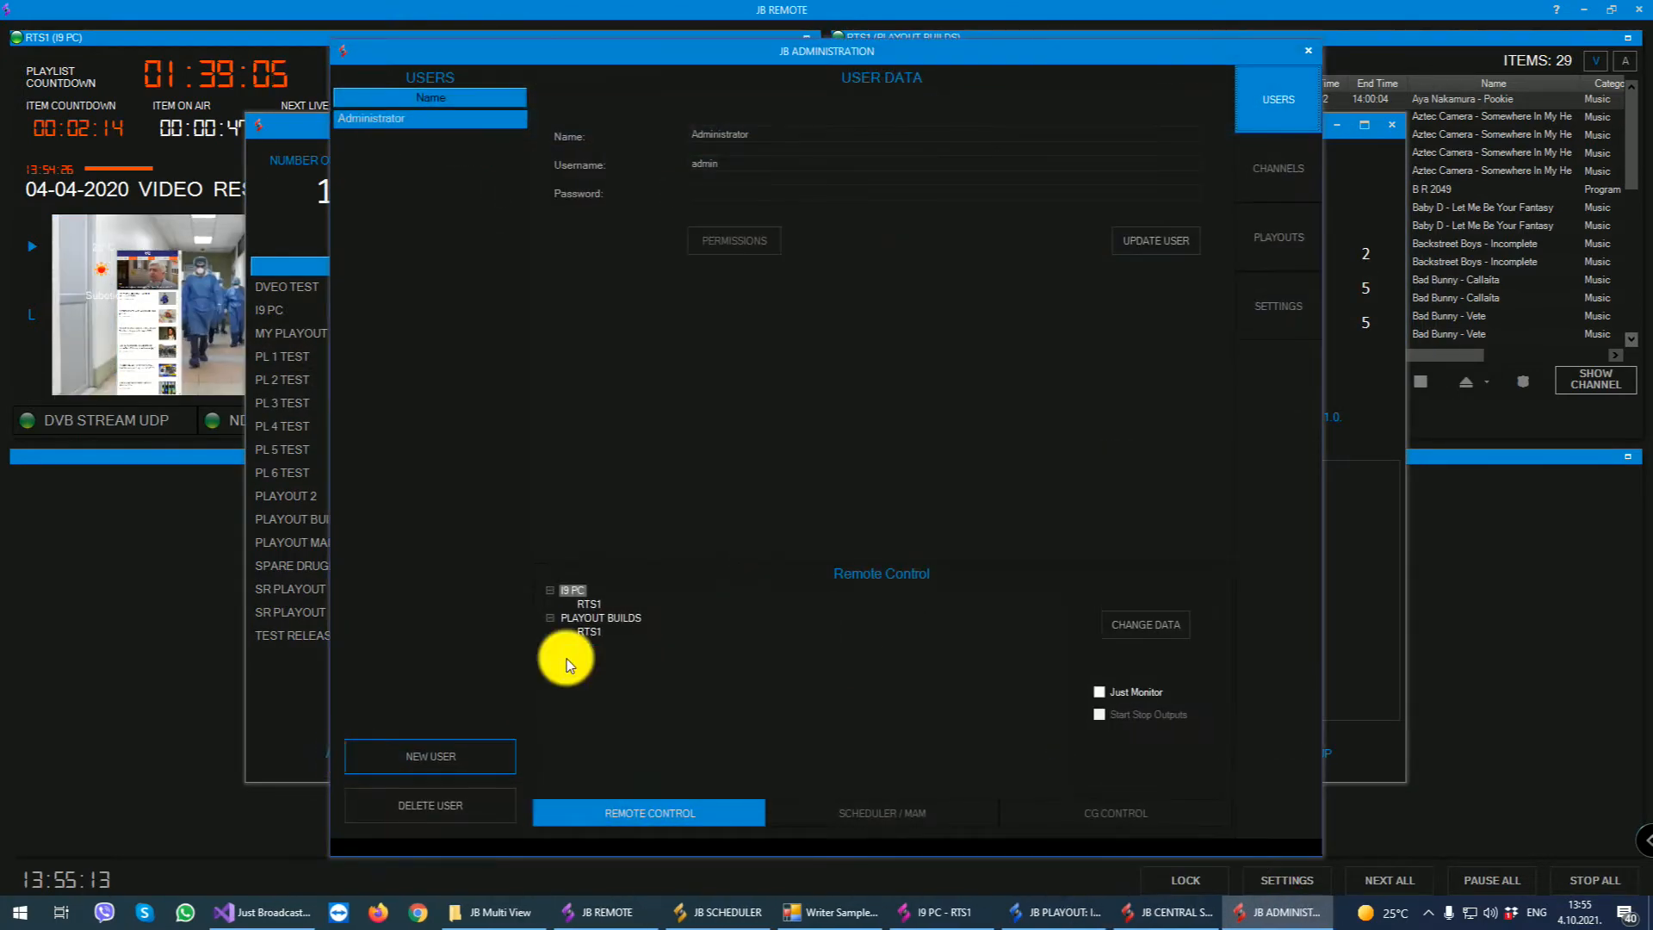
left_click(1291, 224)
left_click(368, 143)
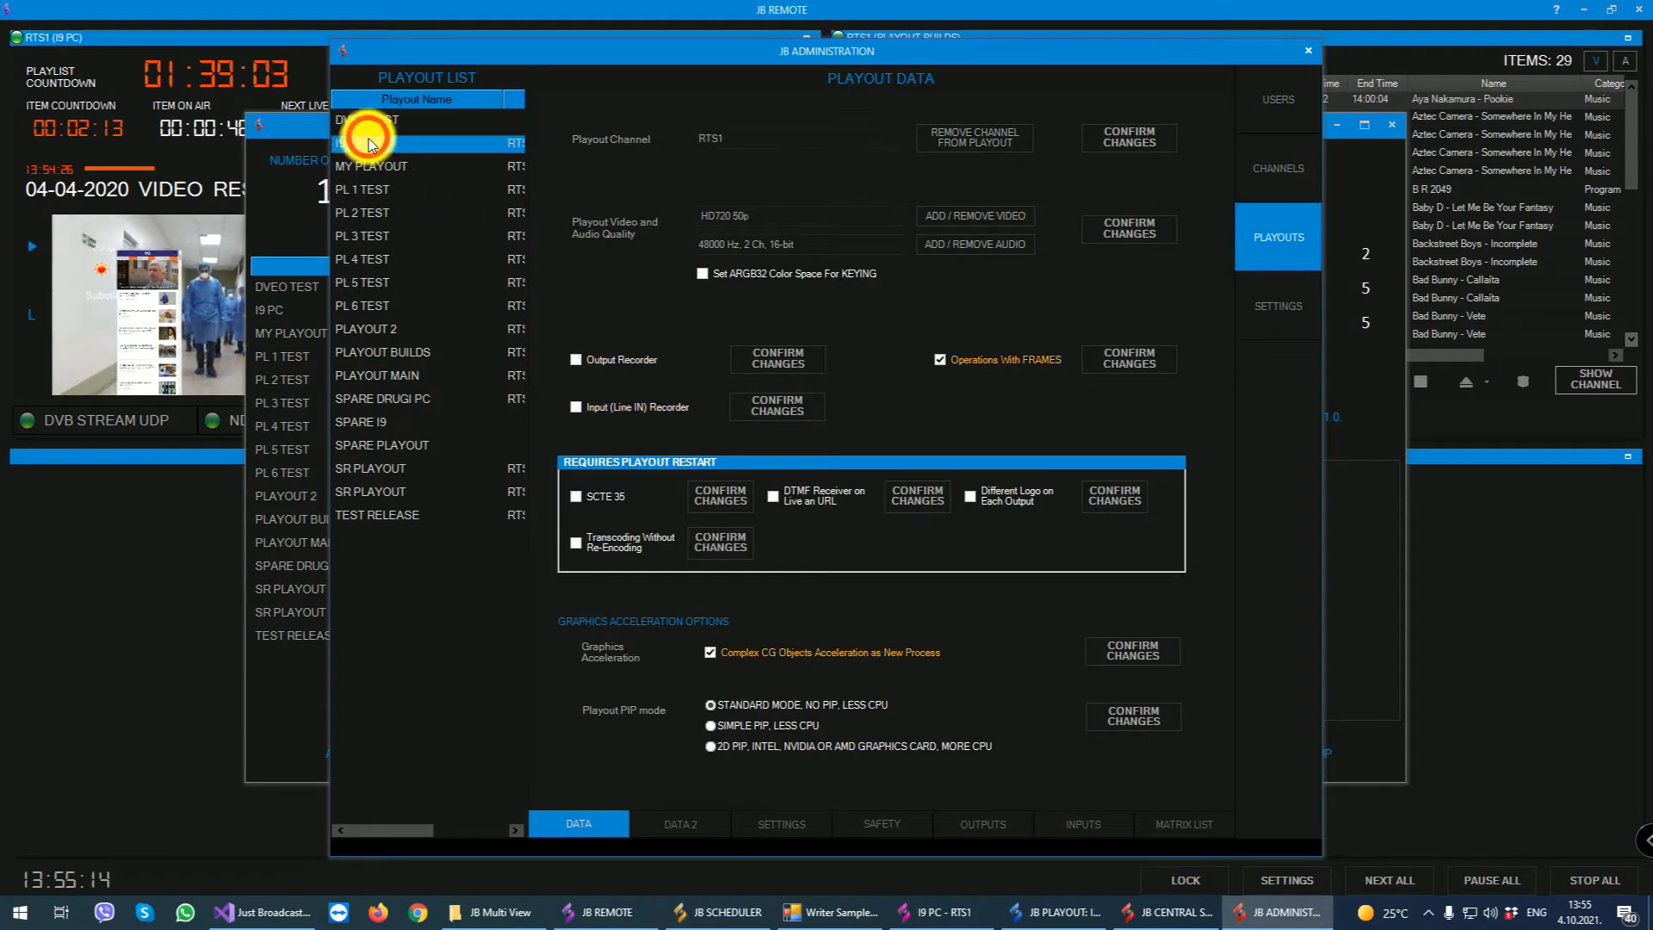
- Turn on the Output Recorder and the Input (Line IN) Recorder for I9 PC and put the administration and Central Server windows away
left_click(609, 356)
left_click(745, 356)
left_click(819, 519)
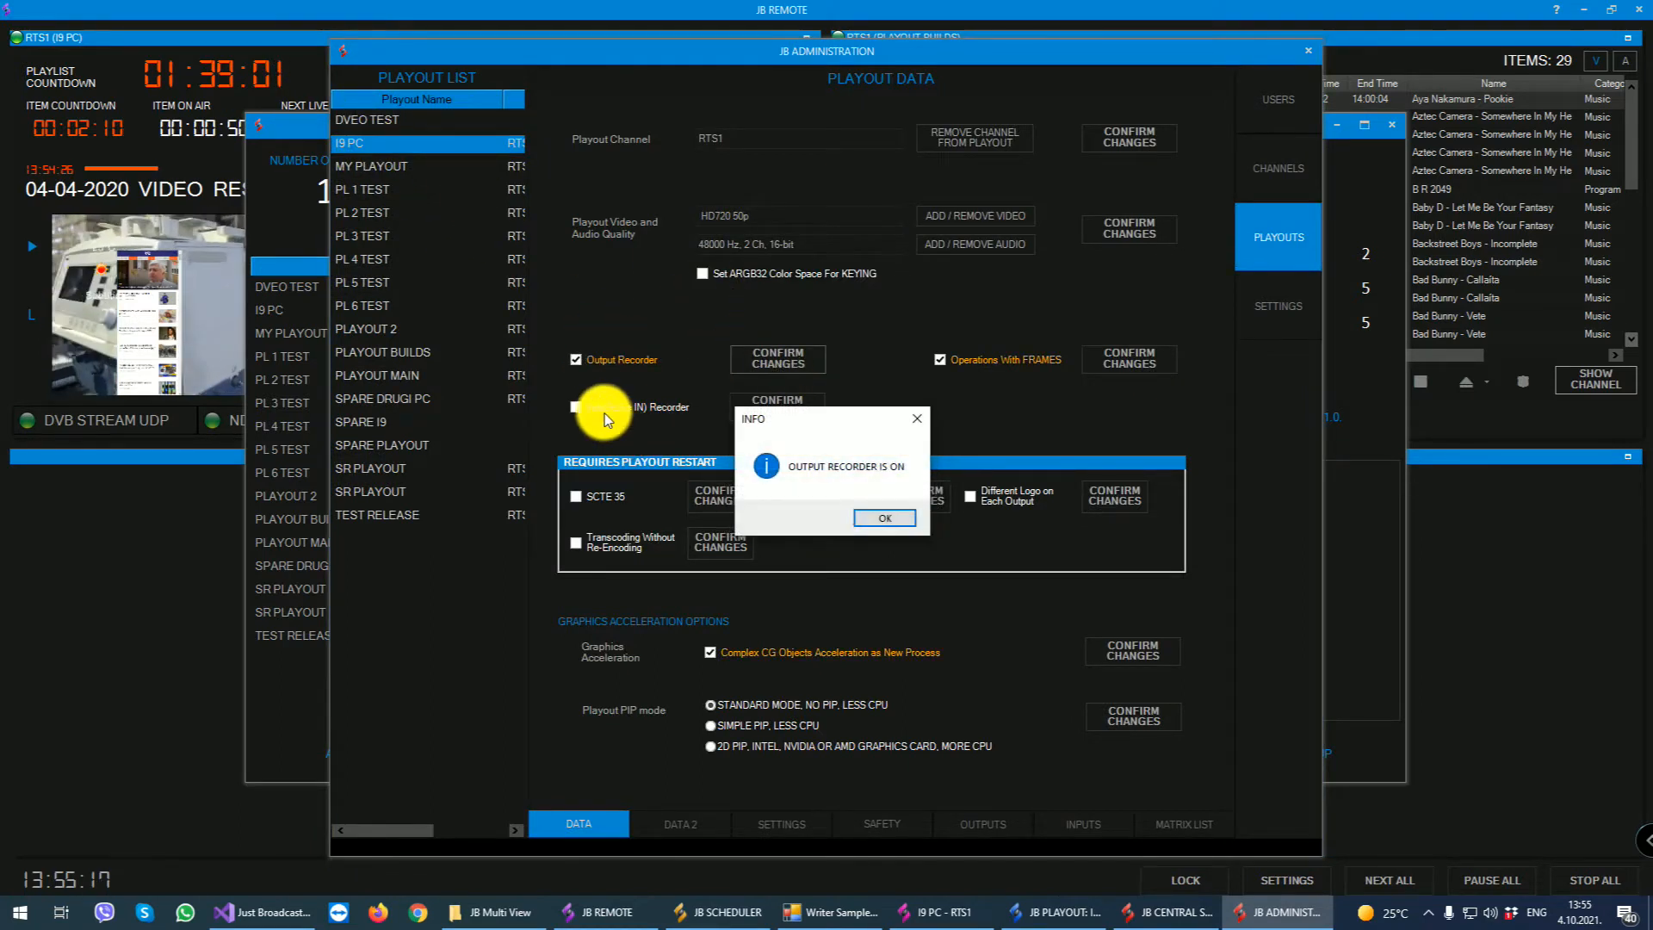
left_click(865, 518)
left_click(780, 404)
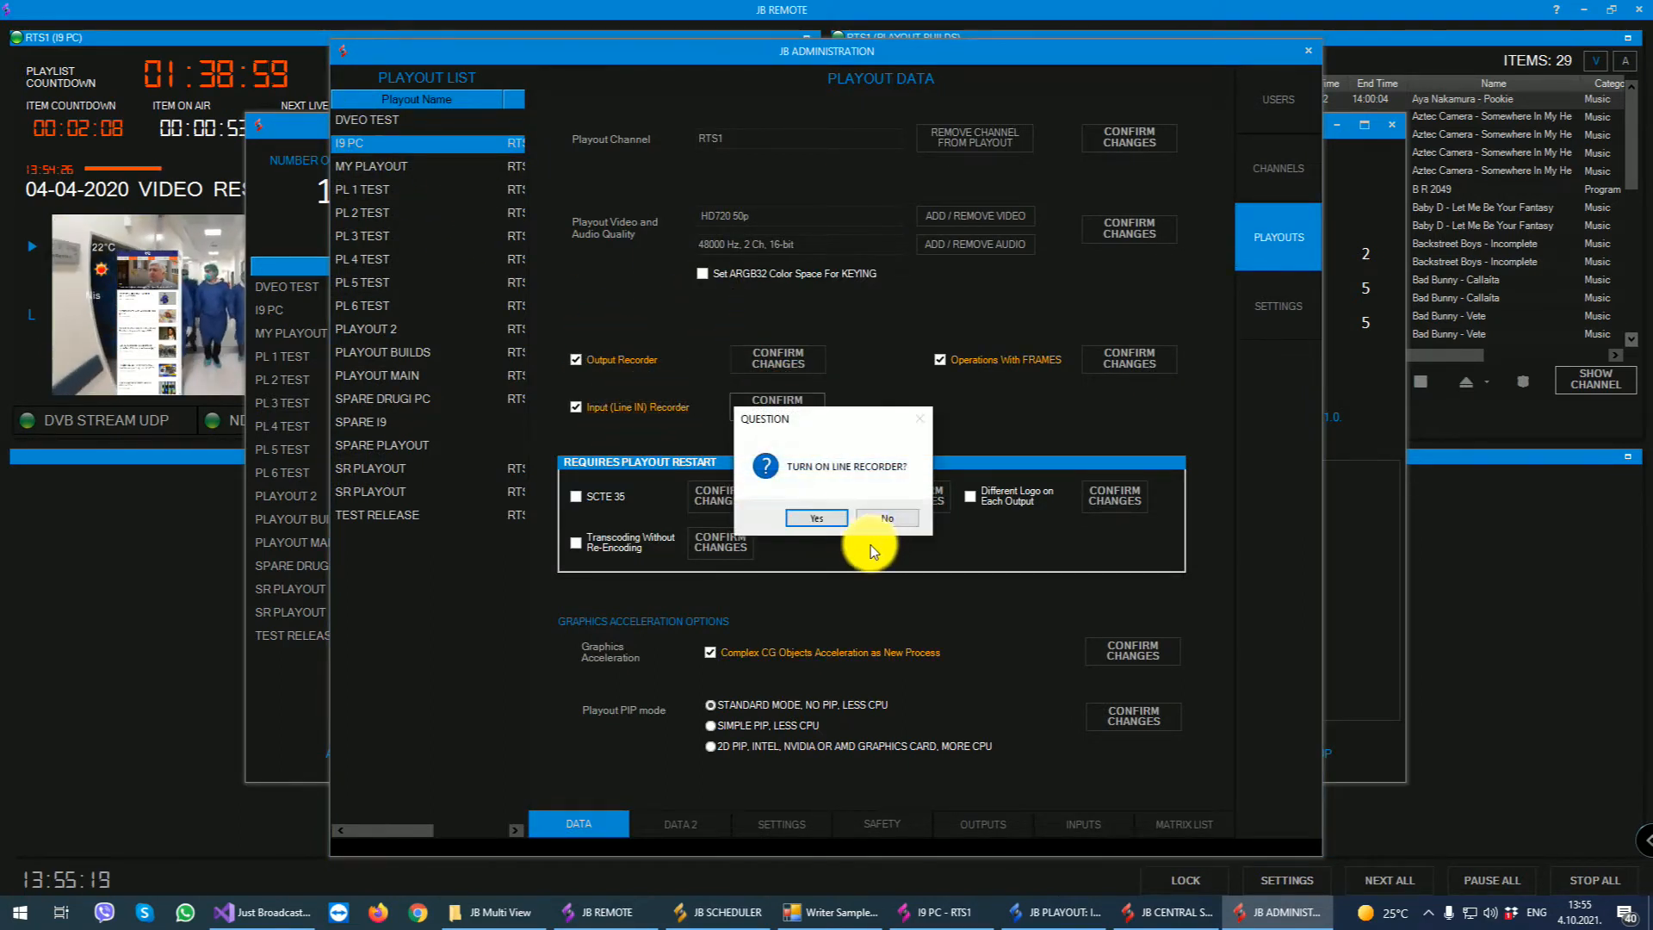
left_click(843, 517)
left_click(887, 516)
left_click(1308, 52)
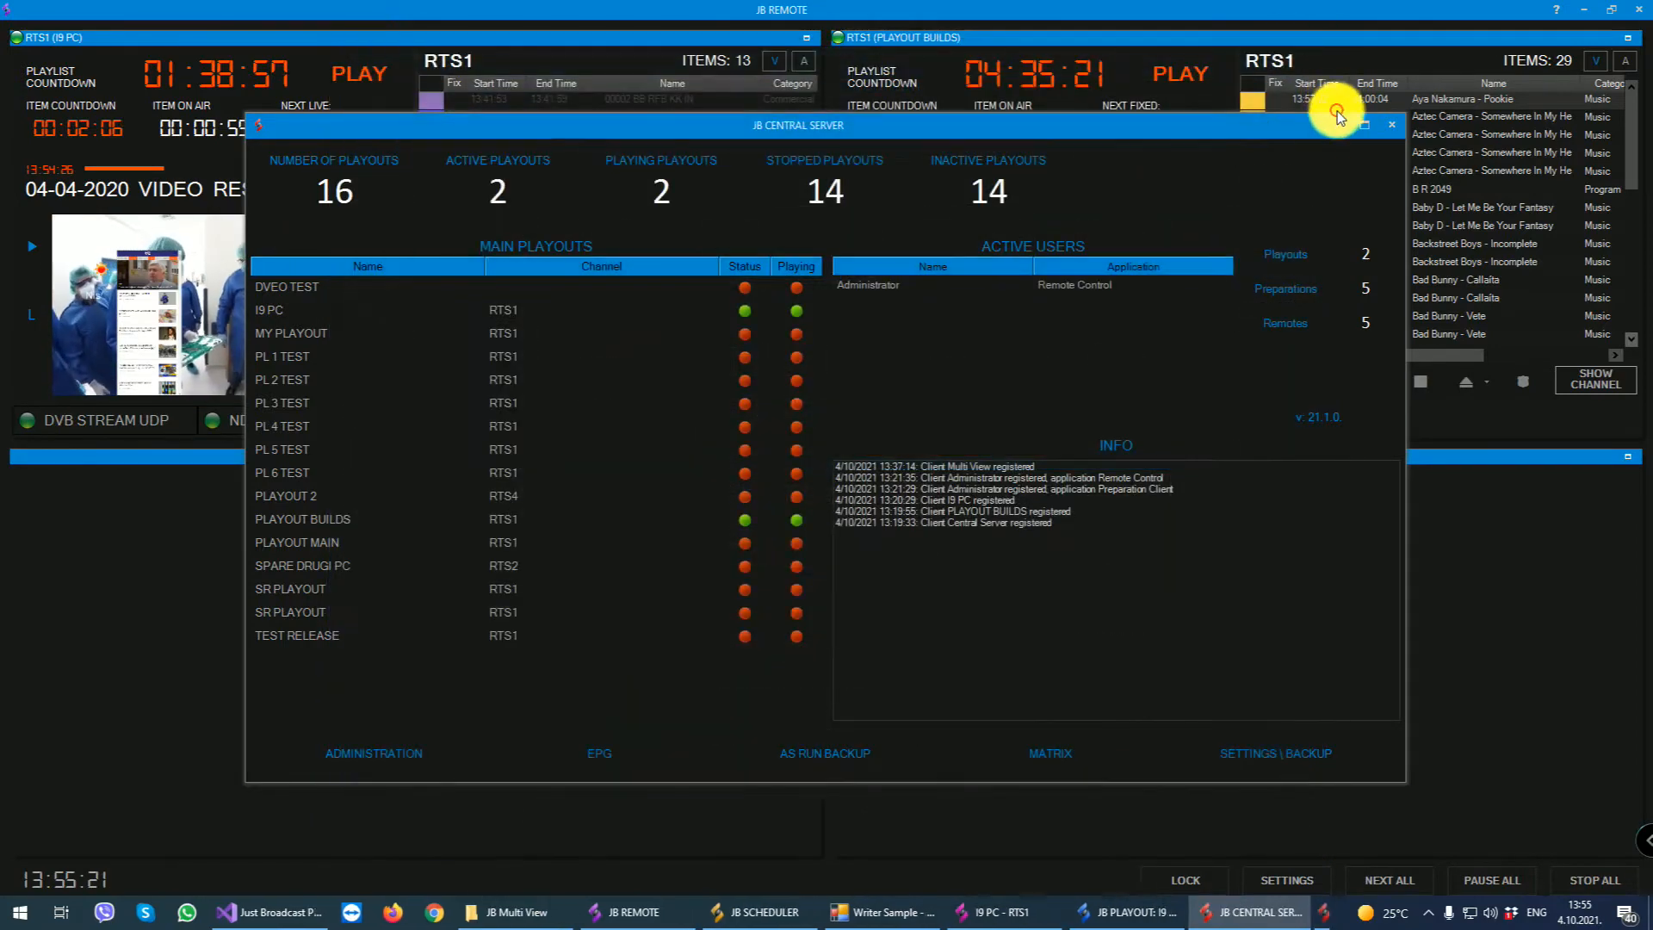
left_click(1337, 125)
- Review I9 PC's output recorder section, Line In recorder settings and outputs, and minimize its playout window to the tray
left_click(1152, 653)
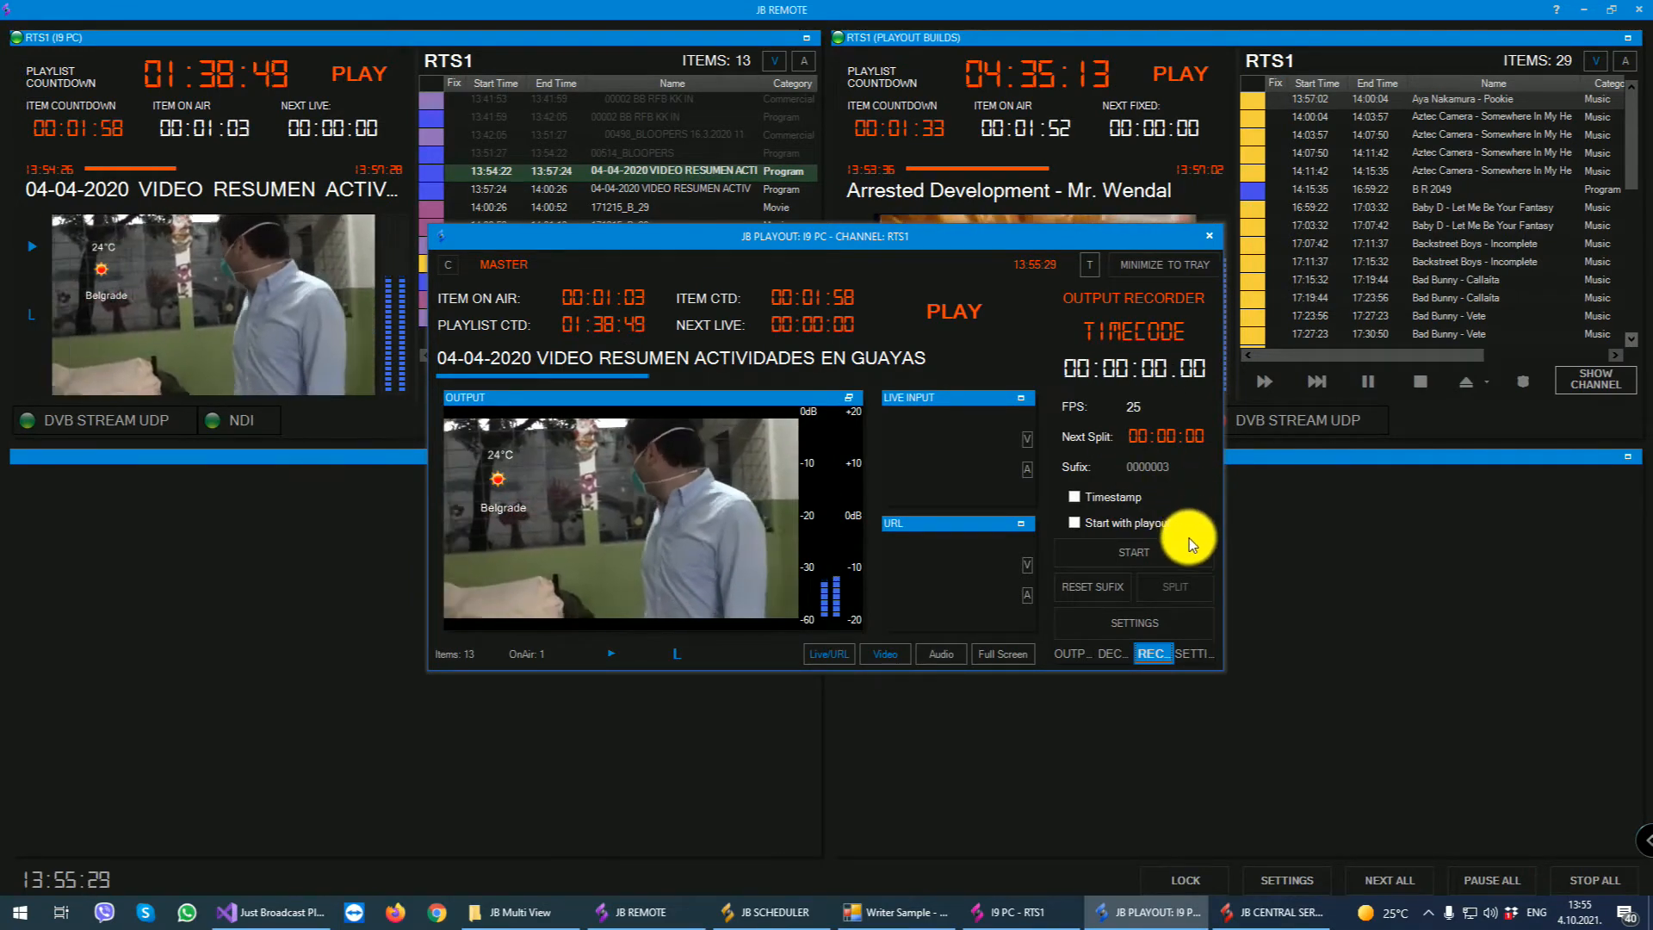
left_click(1191, 658)
left_click(1126, 444)
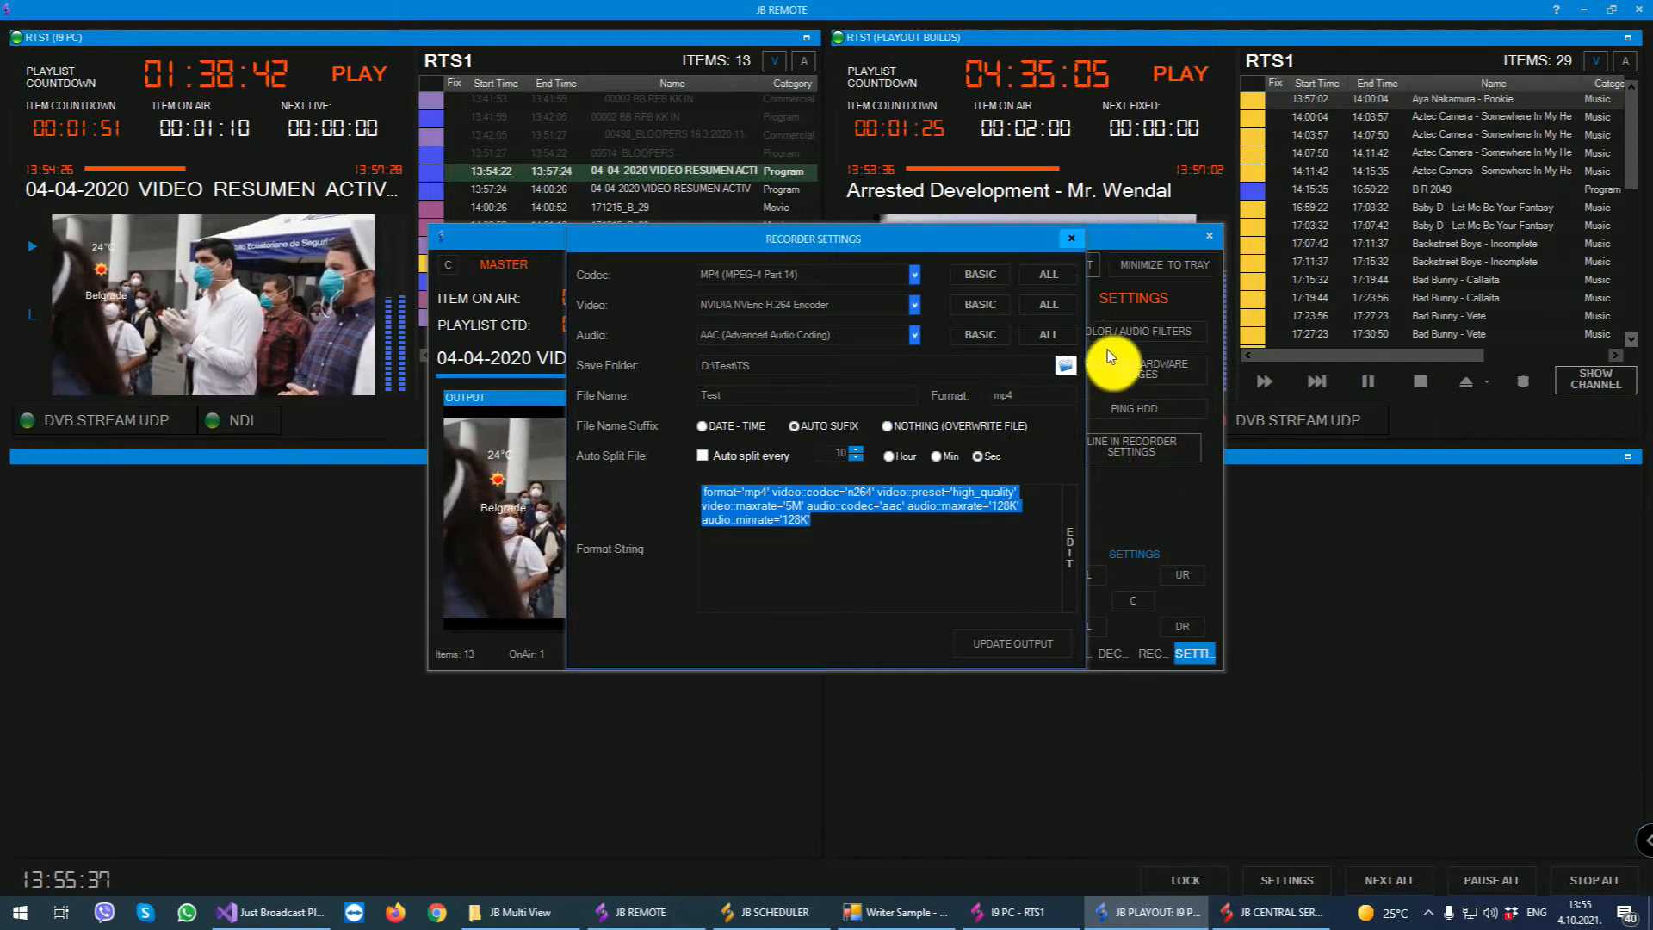
left_click(1078, 236)
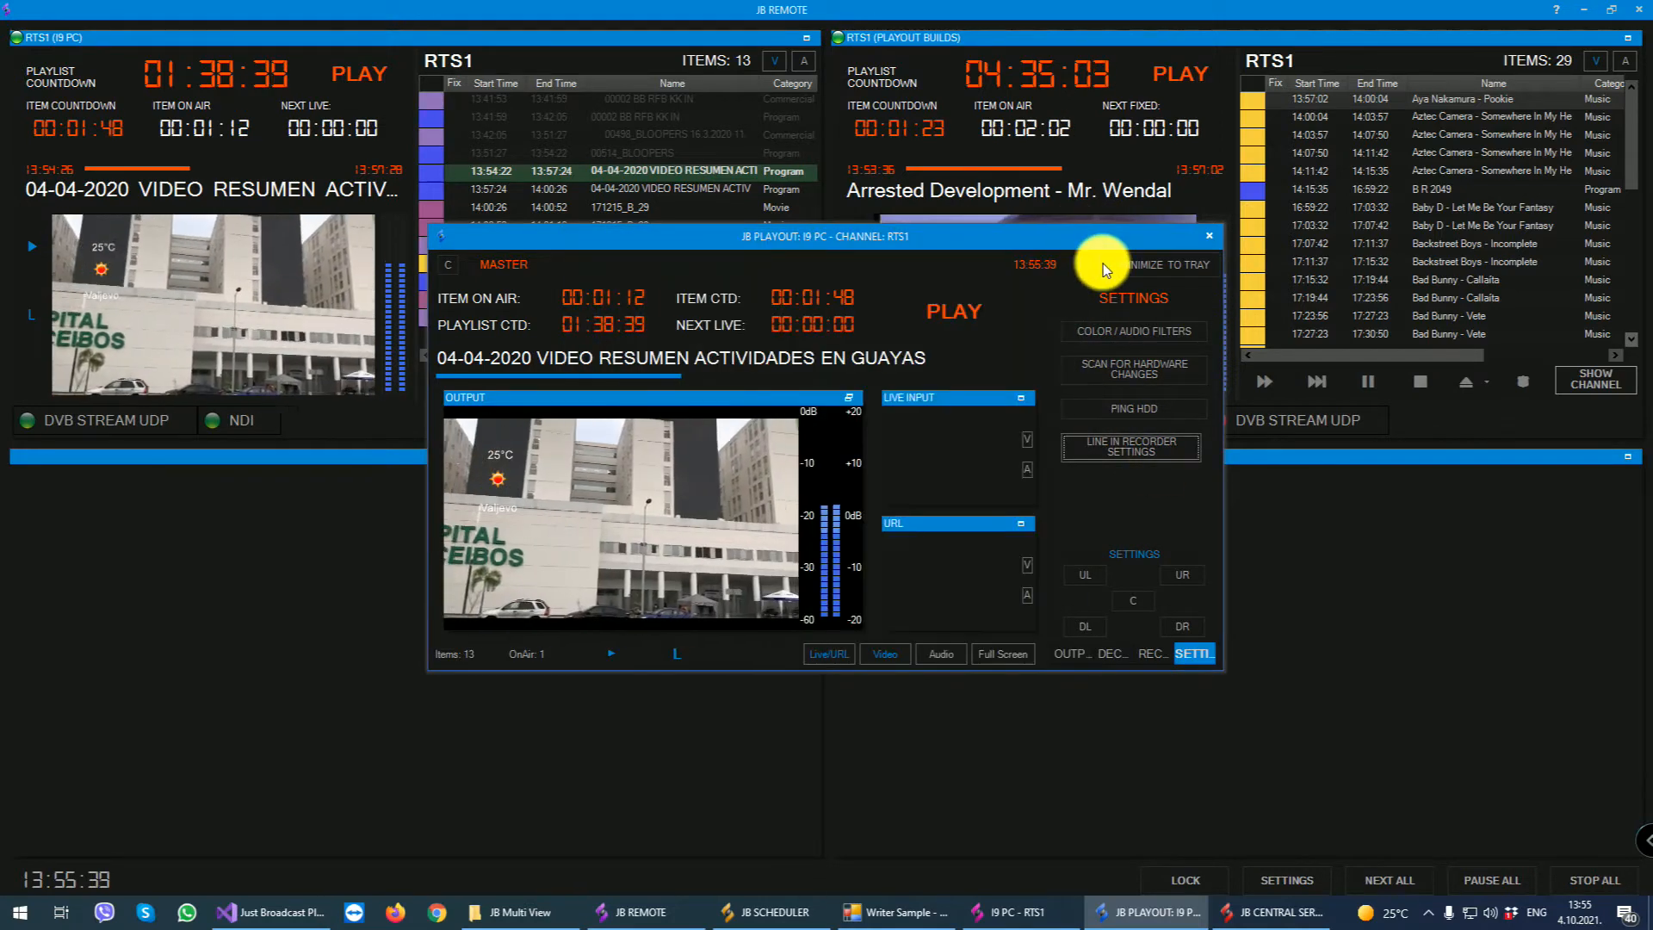
left_click(1070, 653)
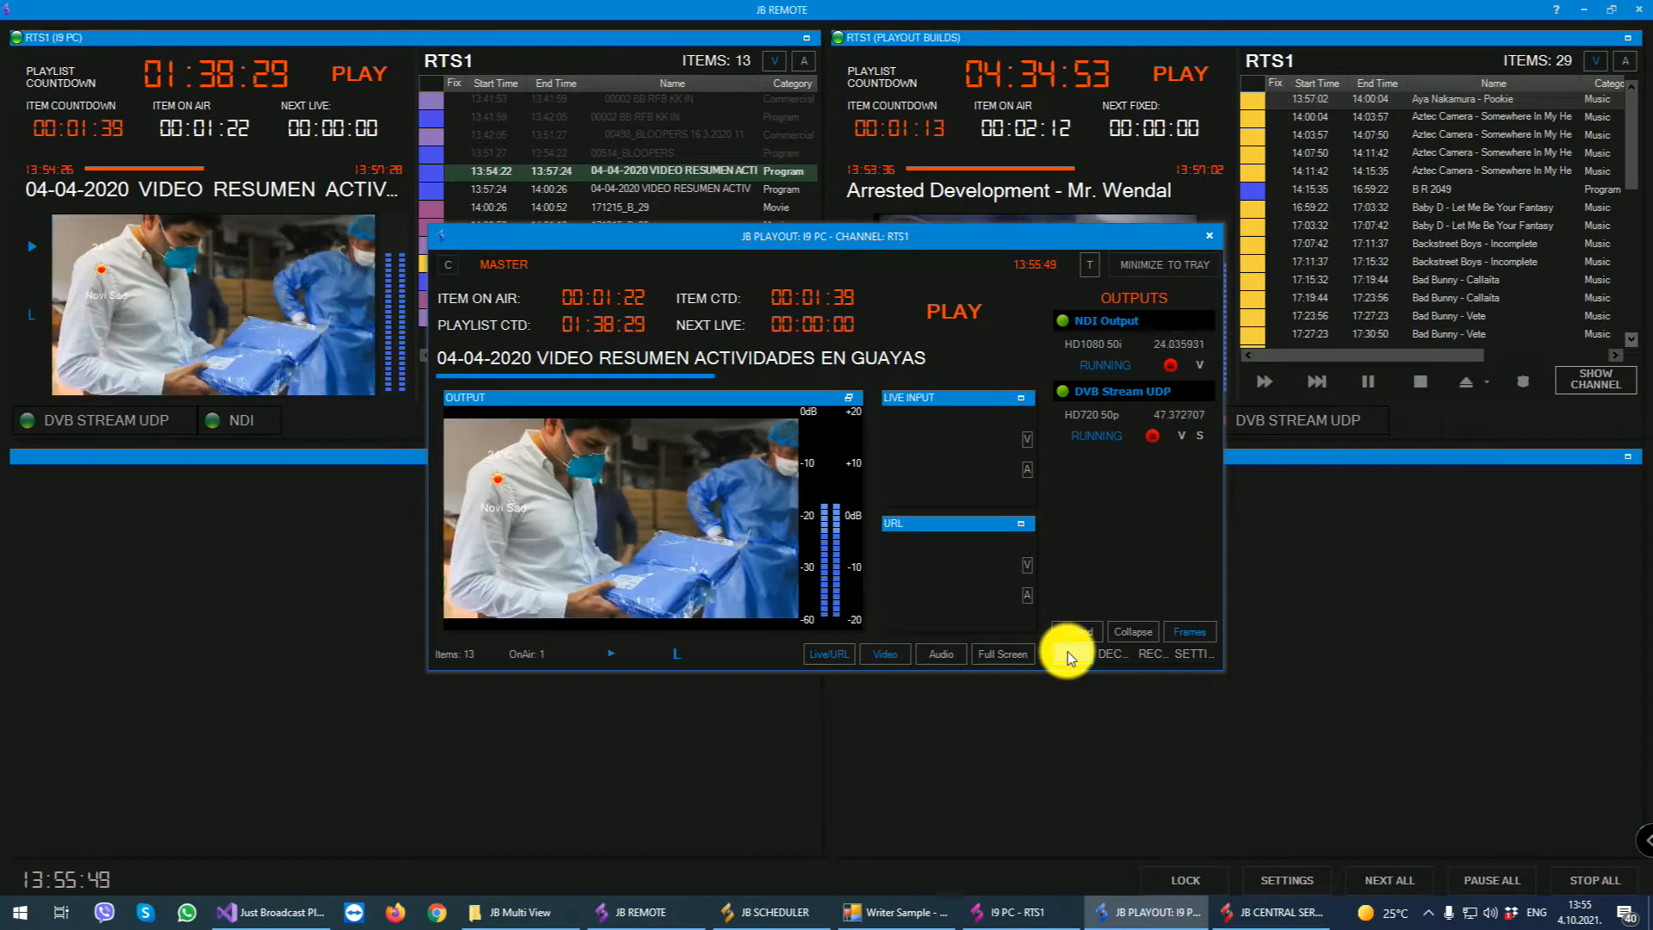
left_click(1185, 270)
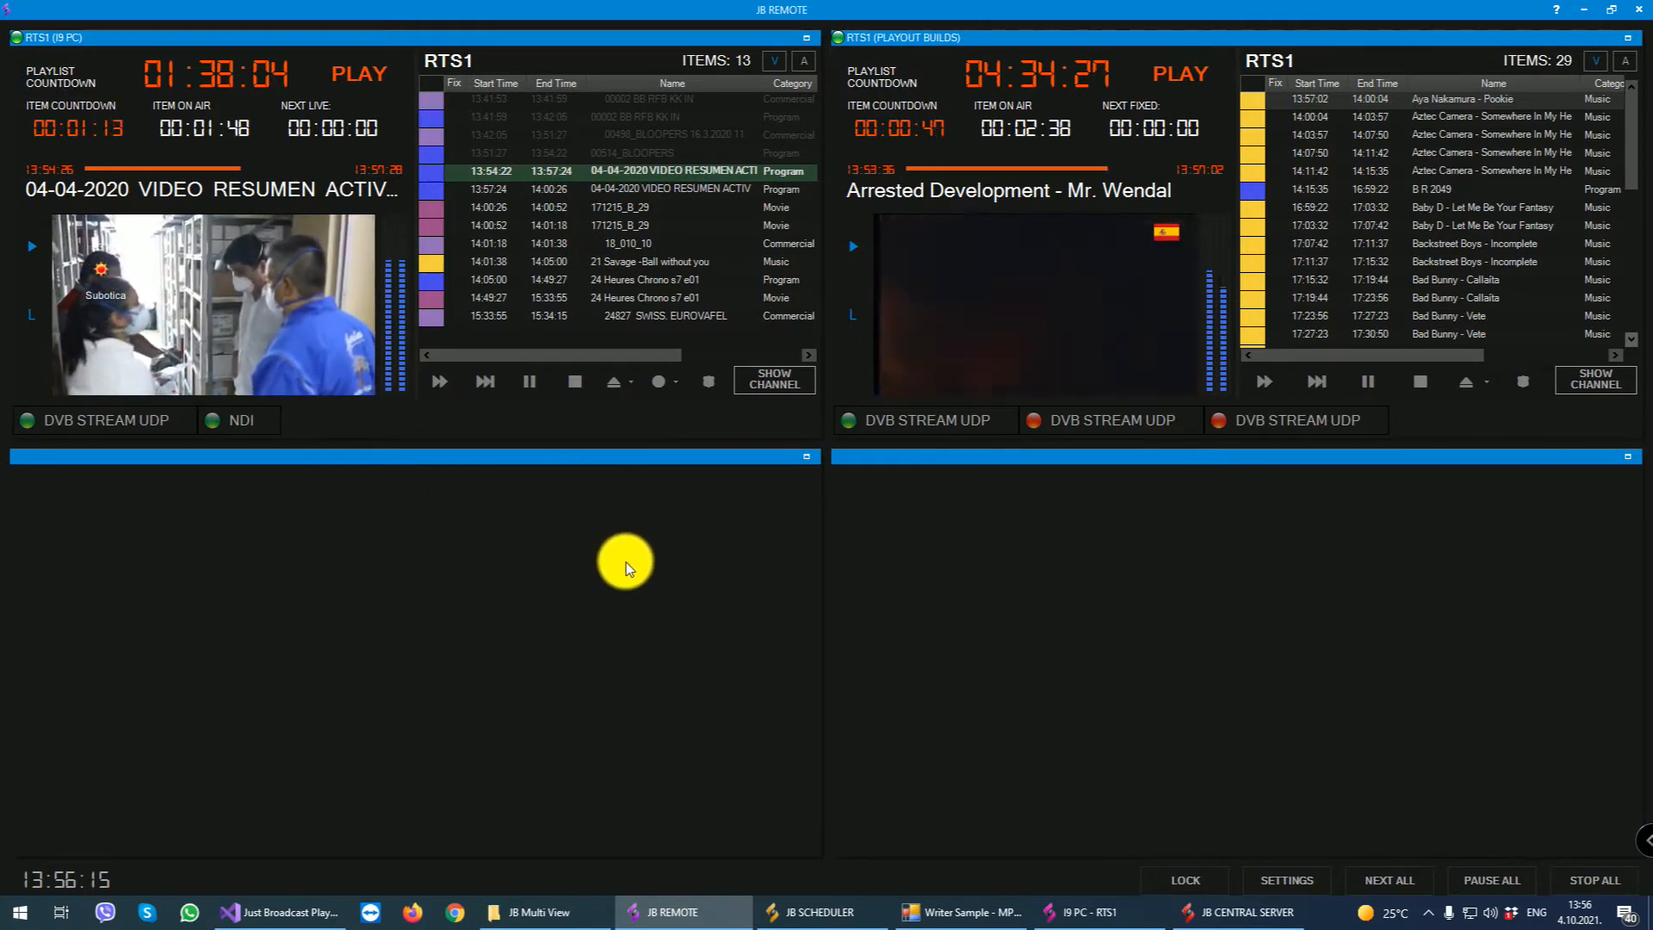
- Show I9 PC's RTS1 channel, preview the playlist item "21 Savage -Ball without you", and stop the preview
left_click(781, 376)
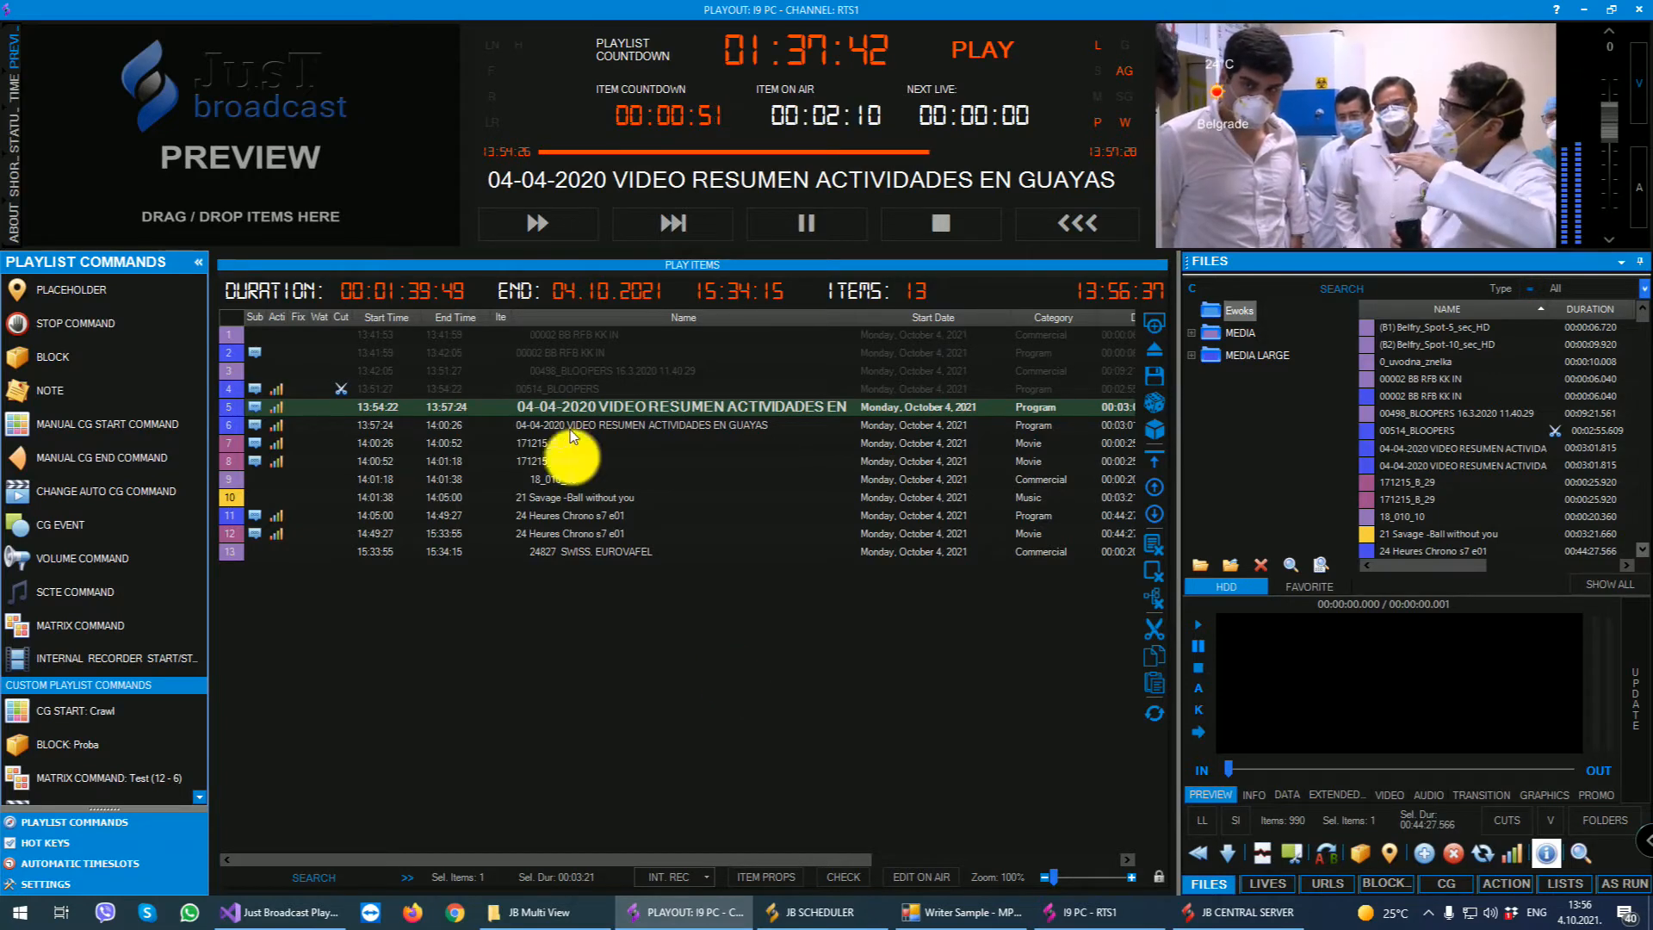
left_click(544, 446)
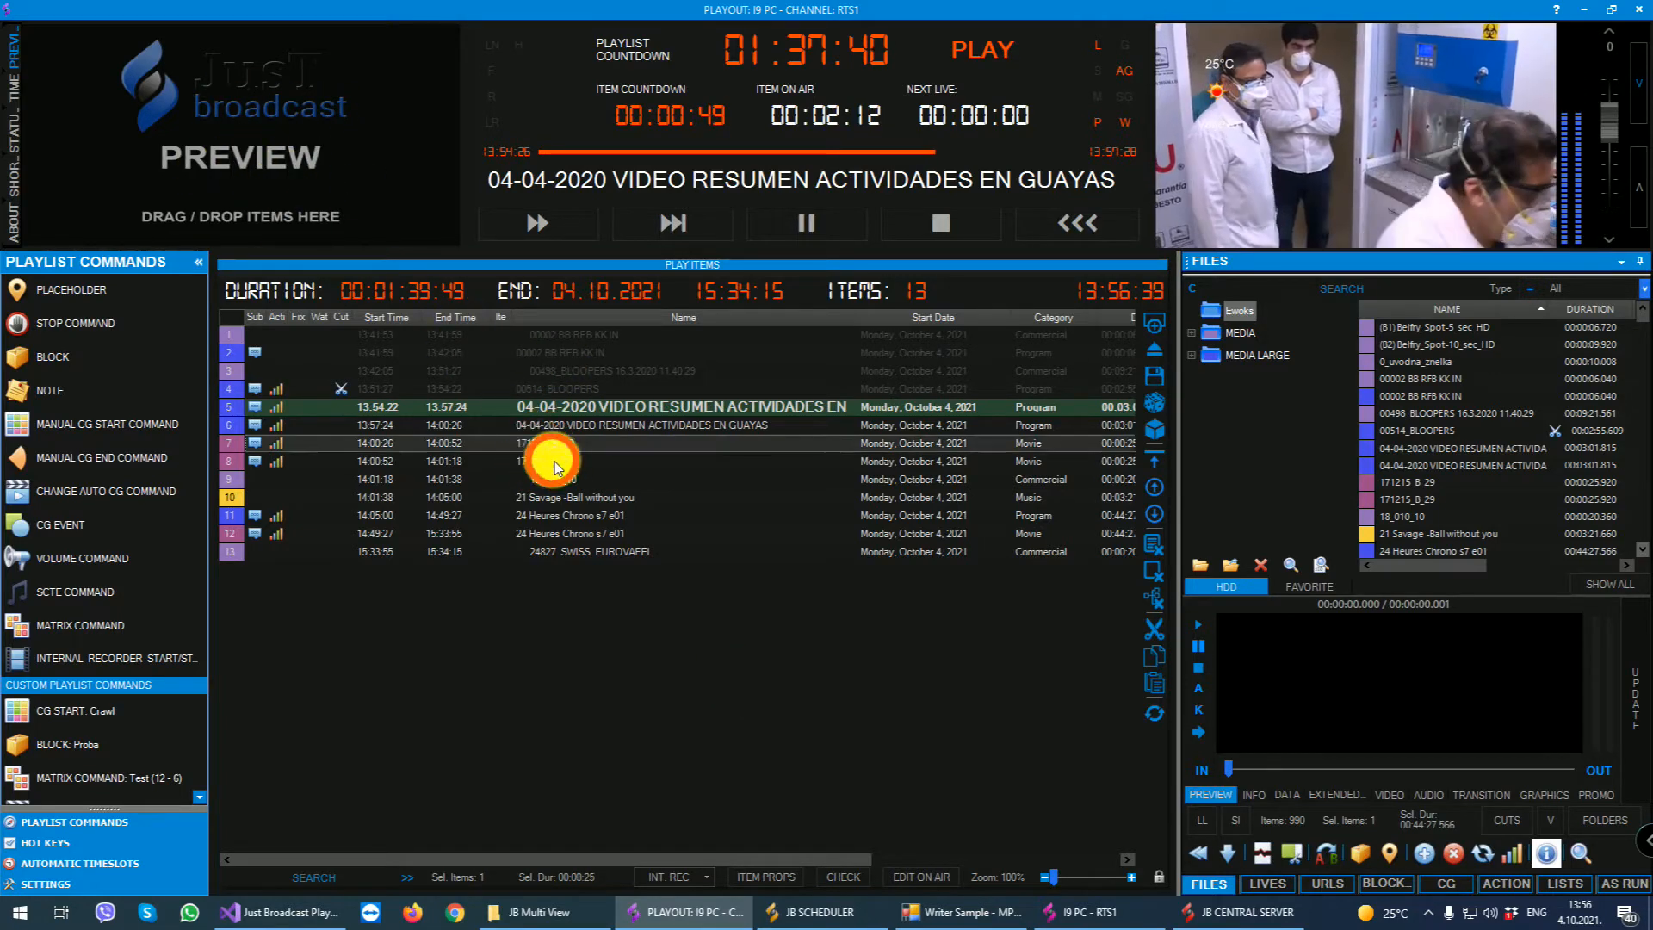
left_click_drag(548, 499, 277, 153)
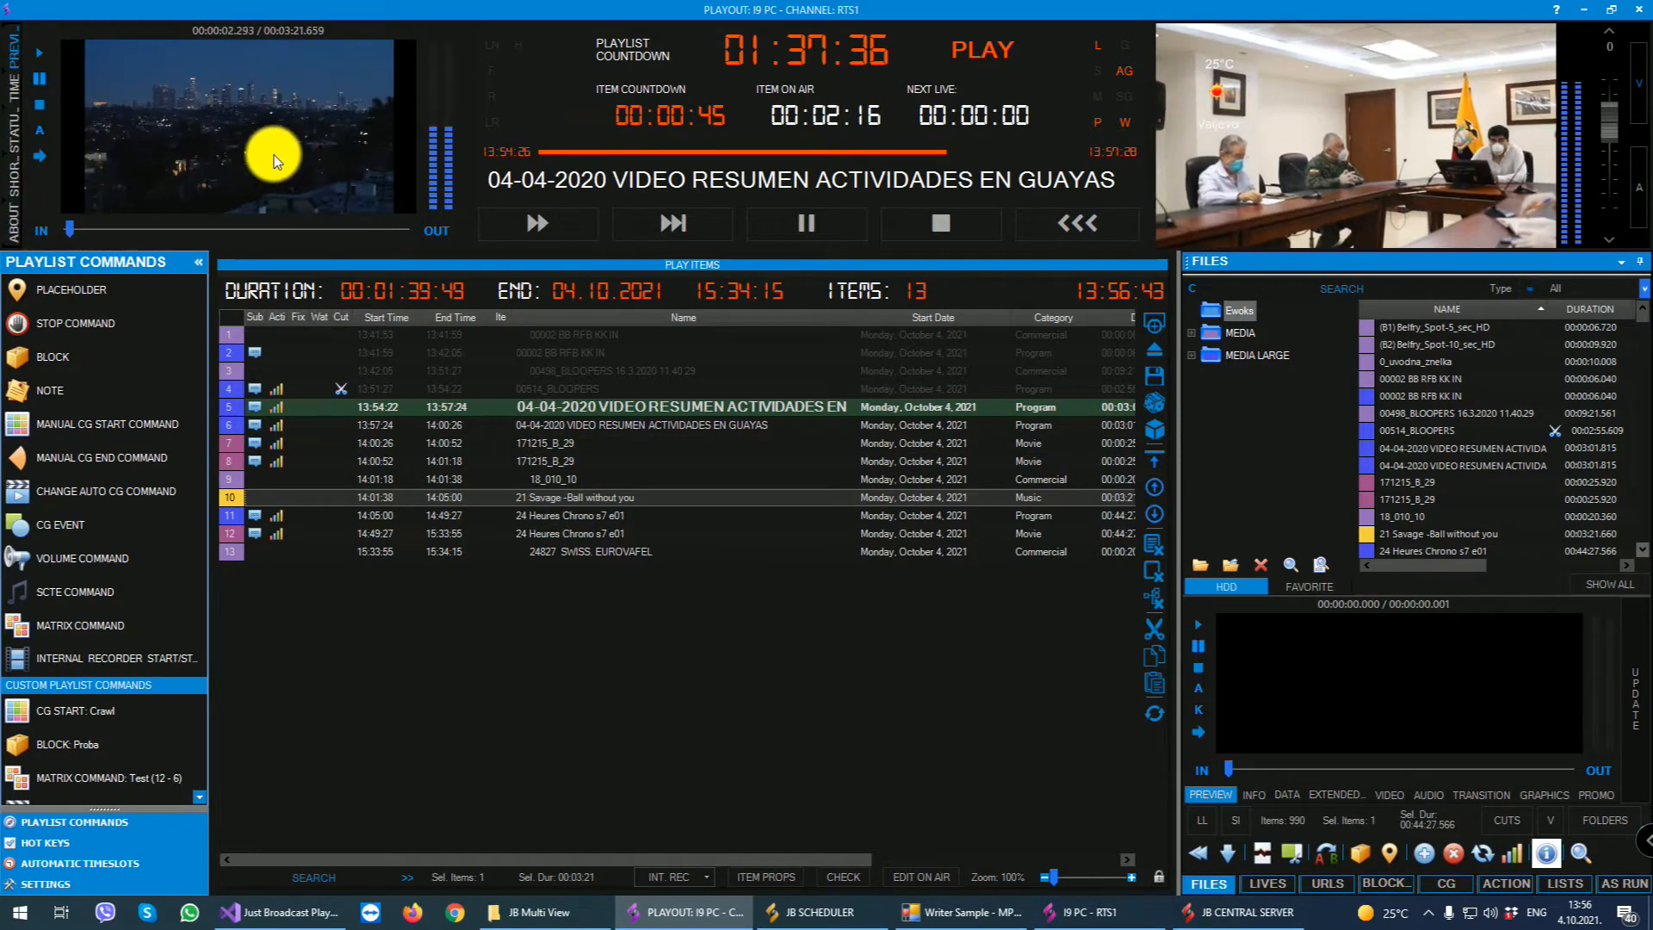
left_click(40, 105)
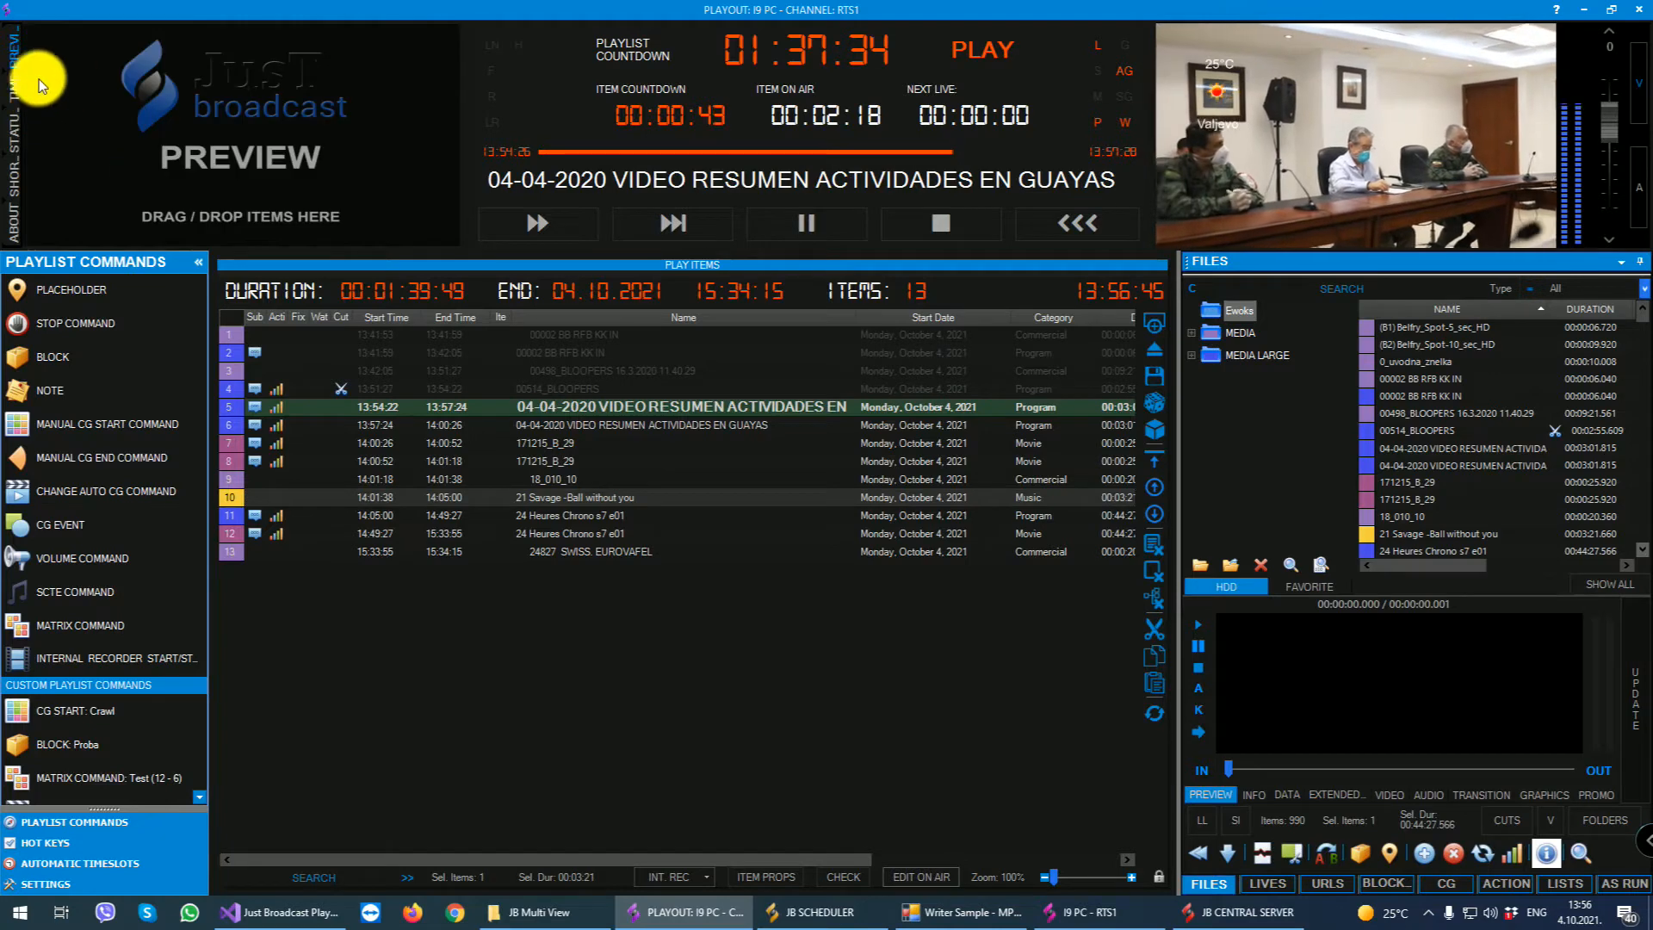
- Look through the channel's time, status, shortcuts and about sections and return to the preview
left_click(15, 88)
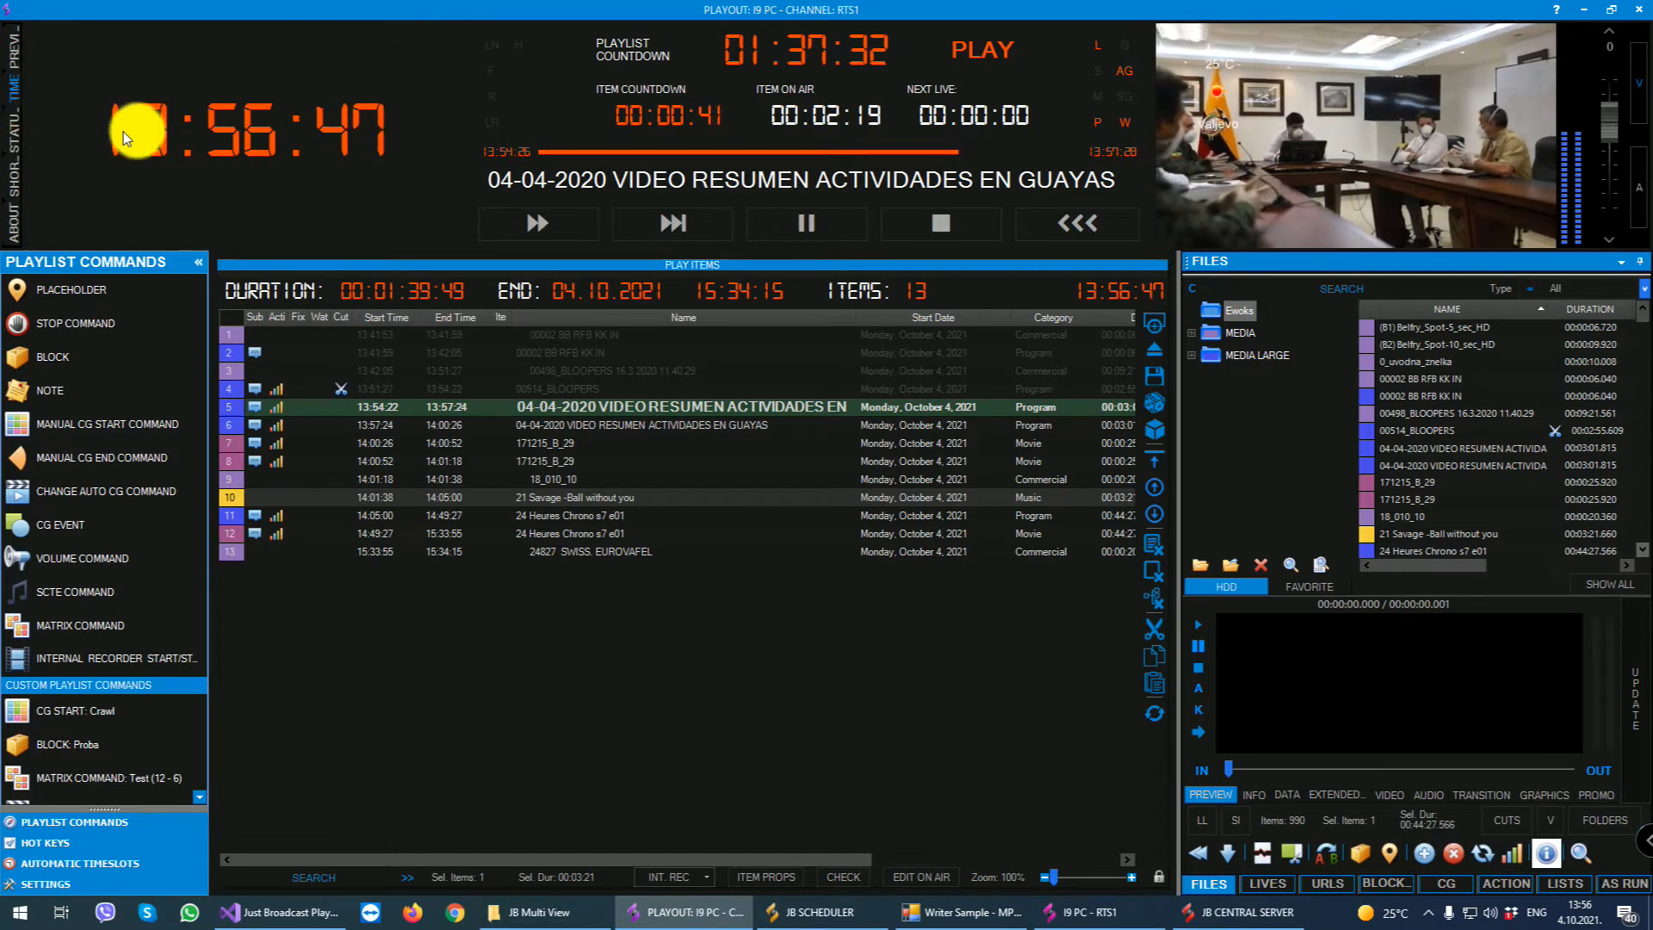
left_click(15, 179)
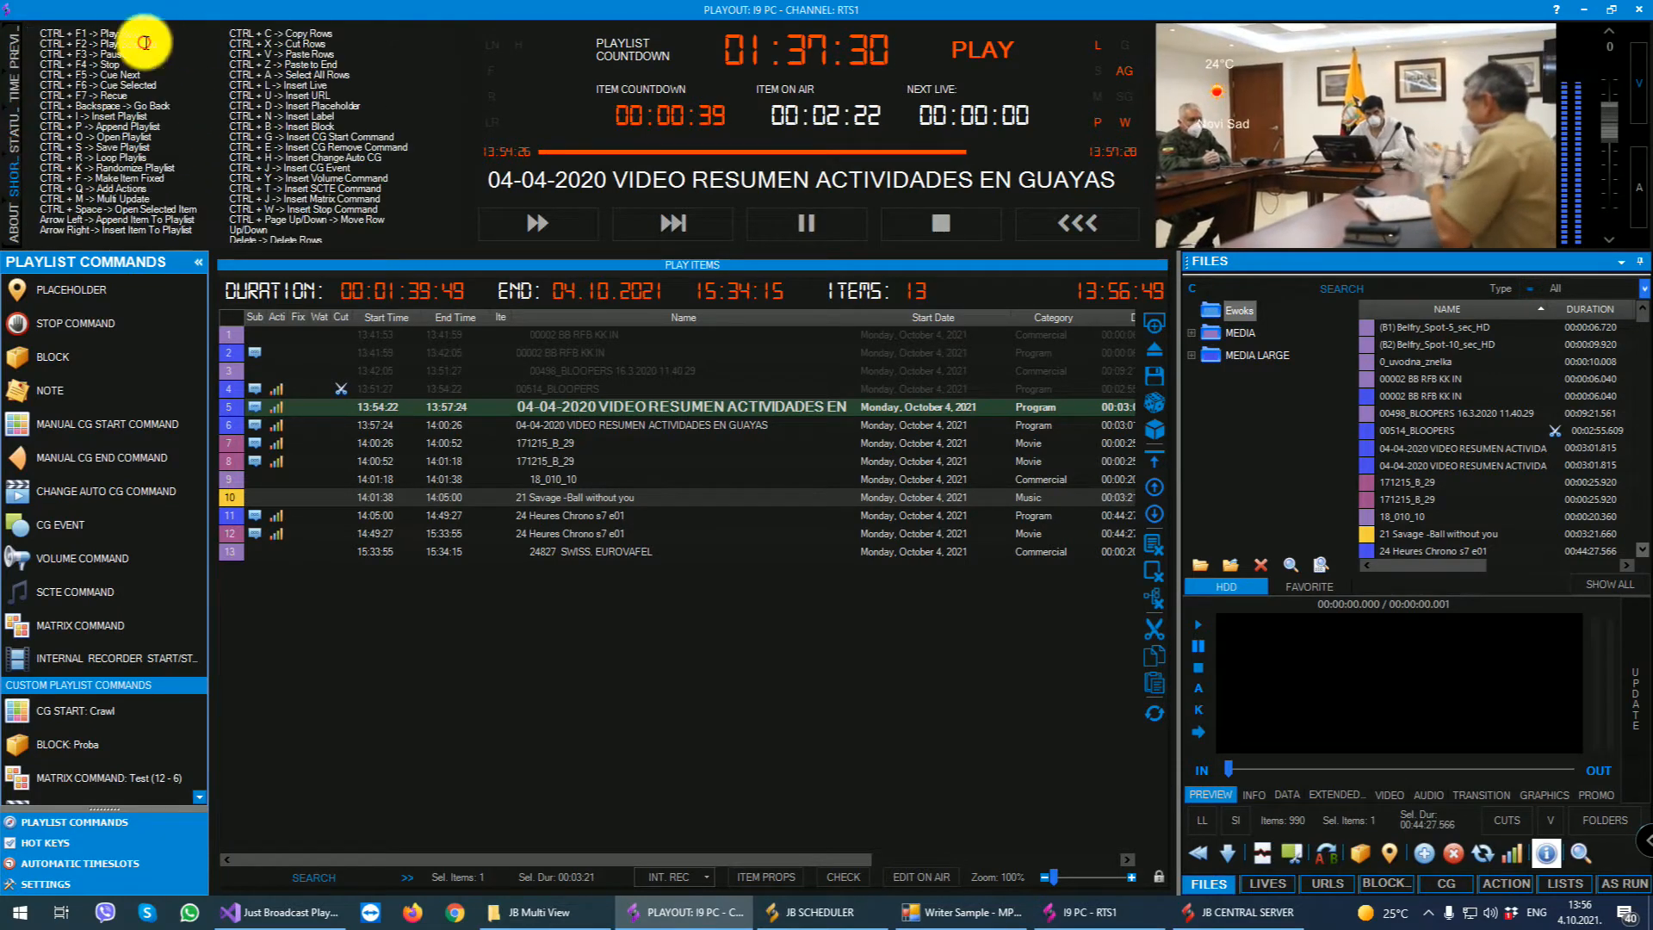
left_click(15, 221)
left_click(15, 55)
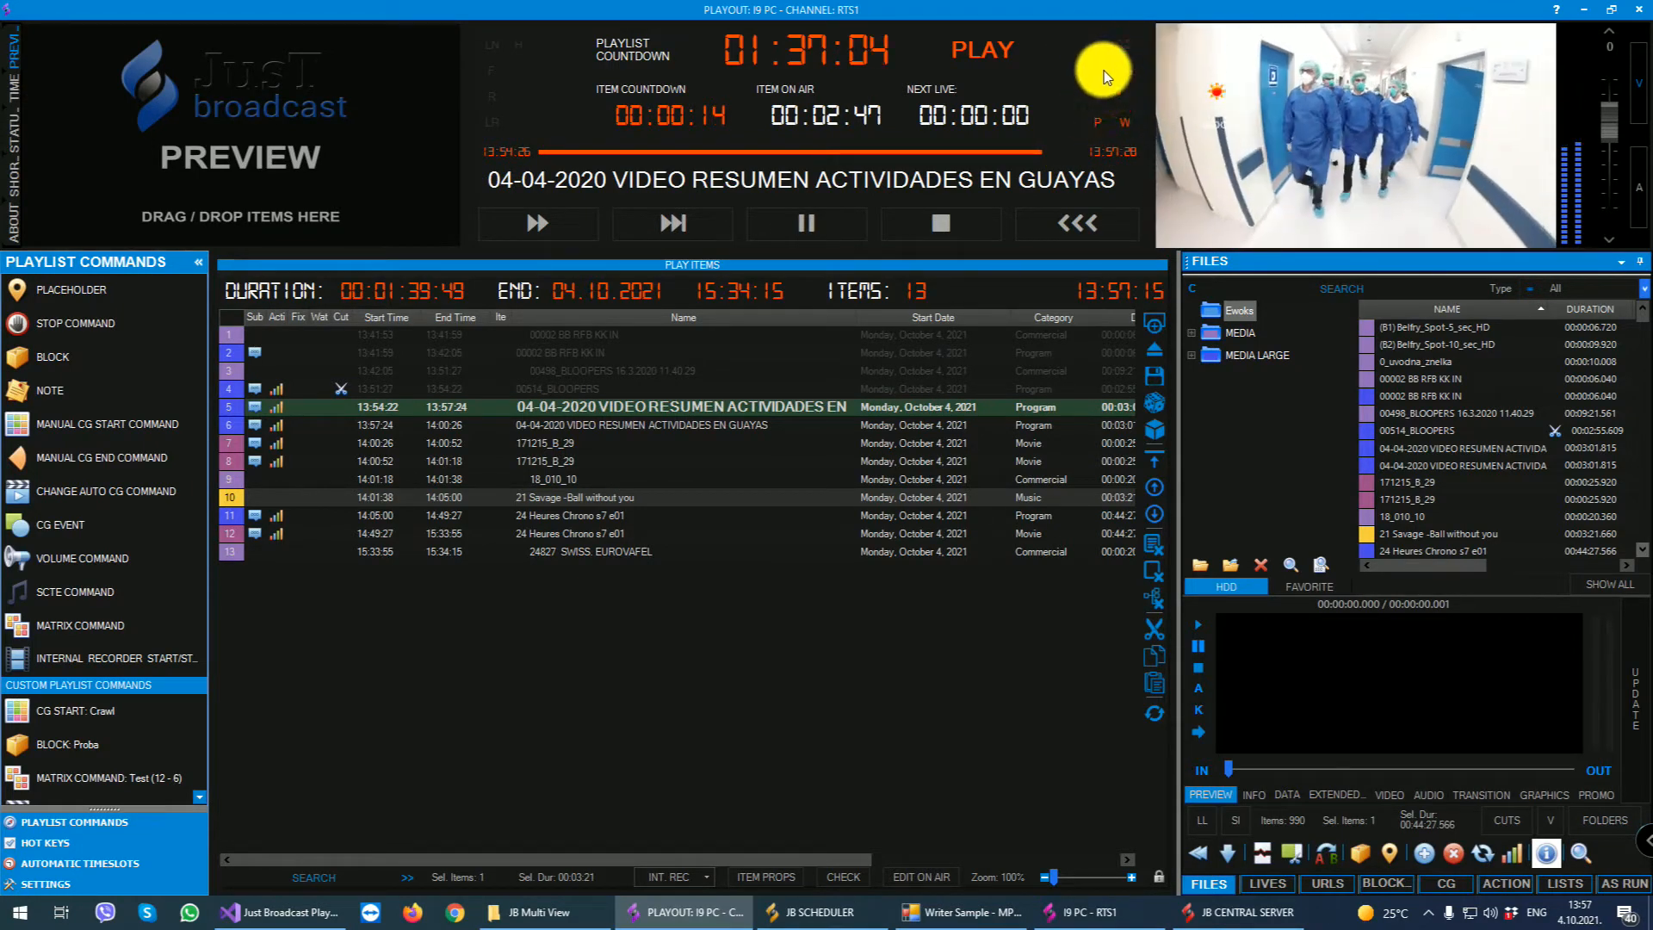
- Reopen Central Server's administration with the account password and bring up the I9 PC playout data
left_click(1240, 912)
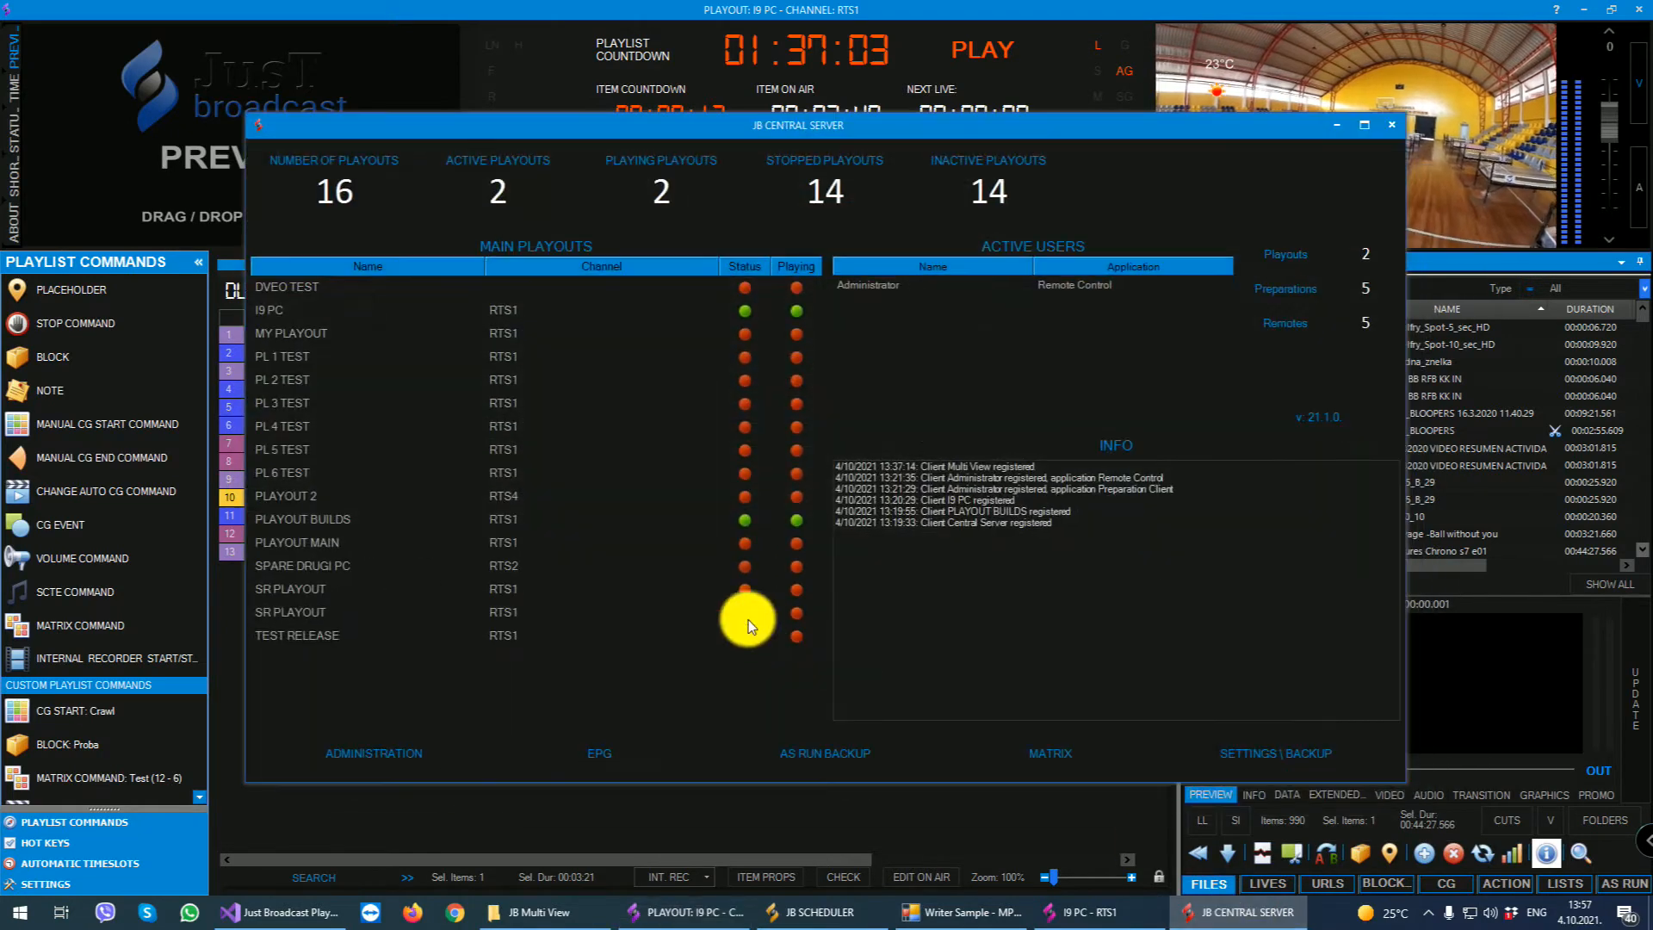
left_click(359, 754)
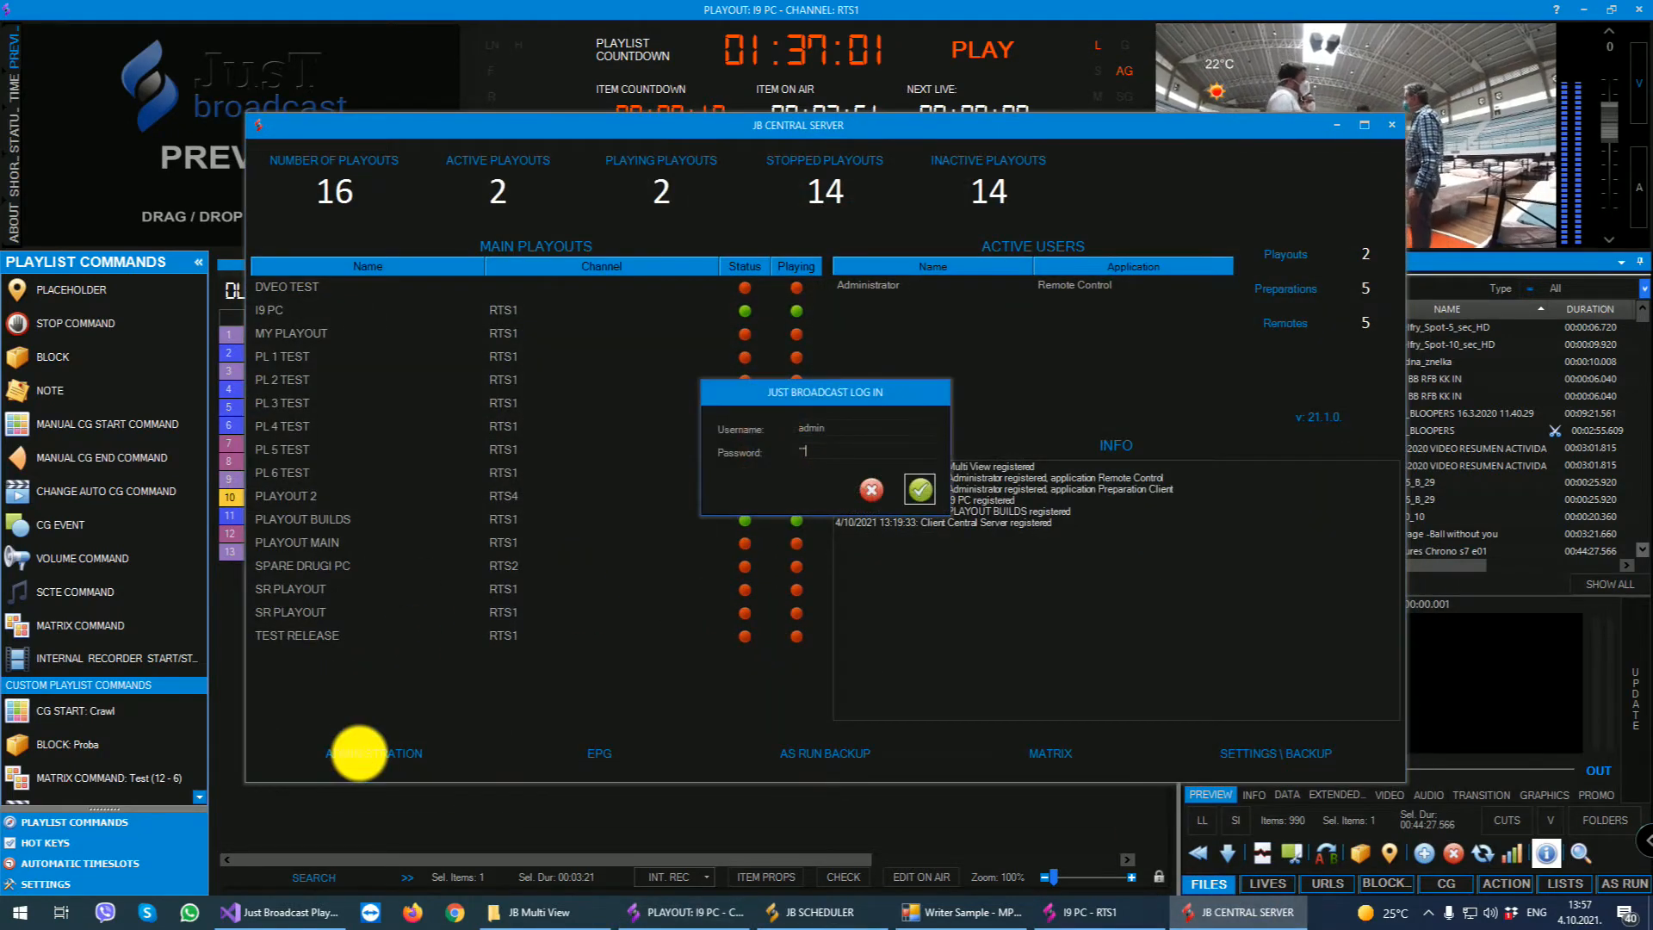
left_click(1252, 229)
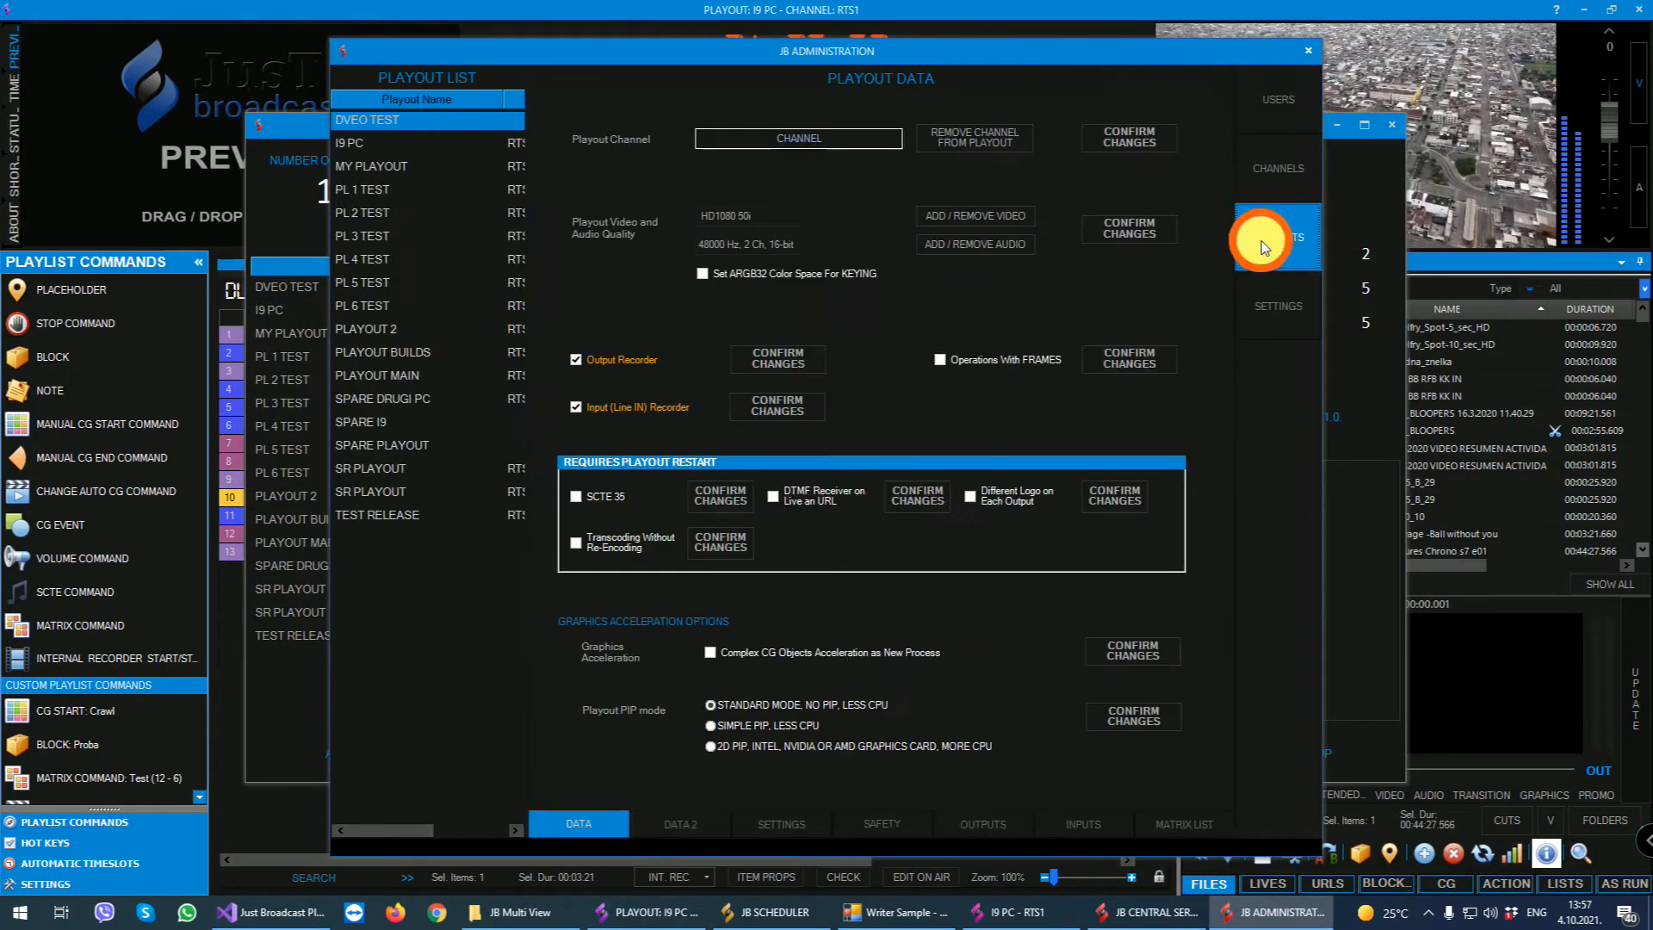
left_click(380, 141)
- Set I9 PC's playout video quality to HD1080 50i, confirm the format change, and put the administration and Central Server windows away
left_click(760, 215)
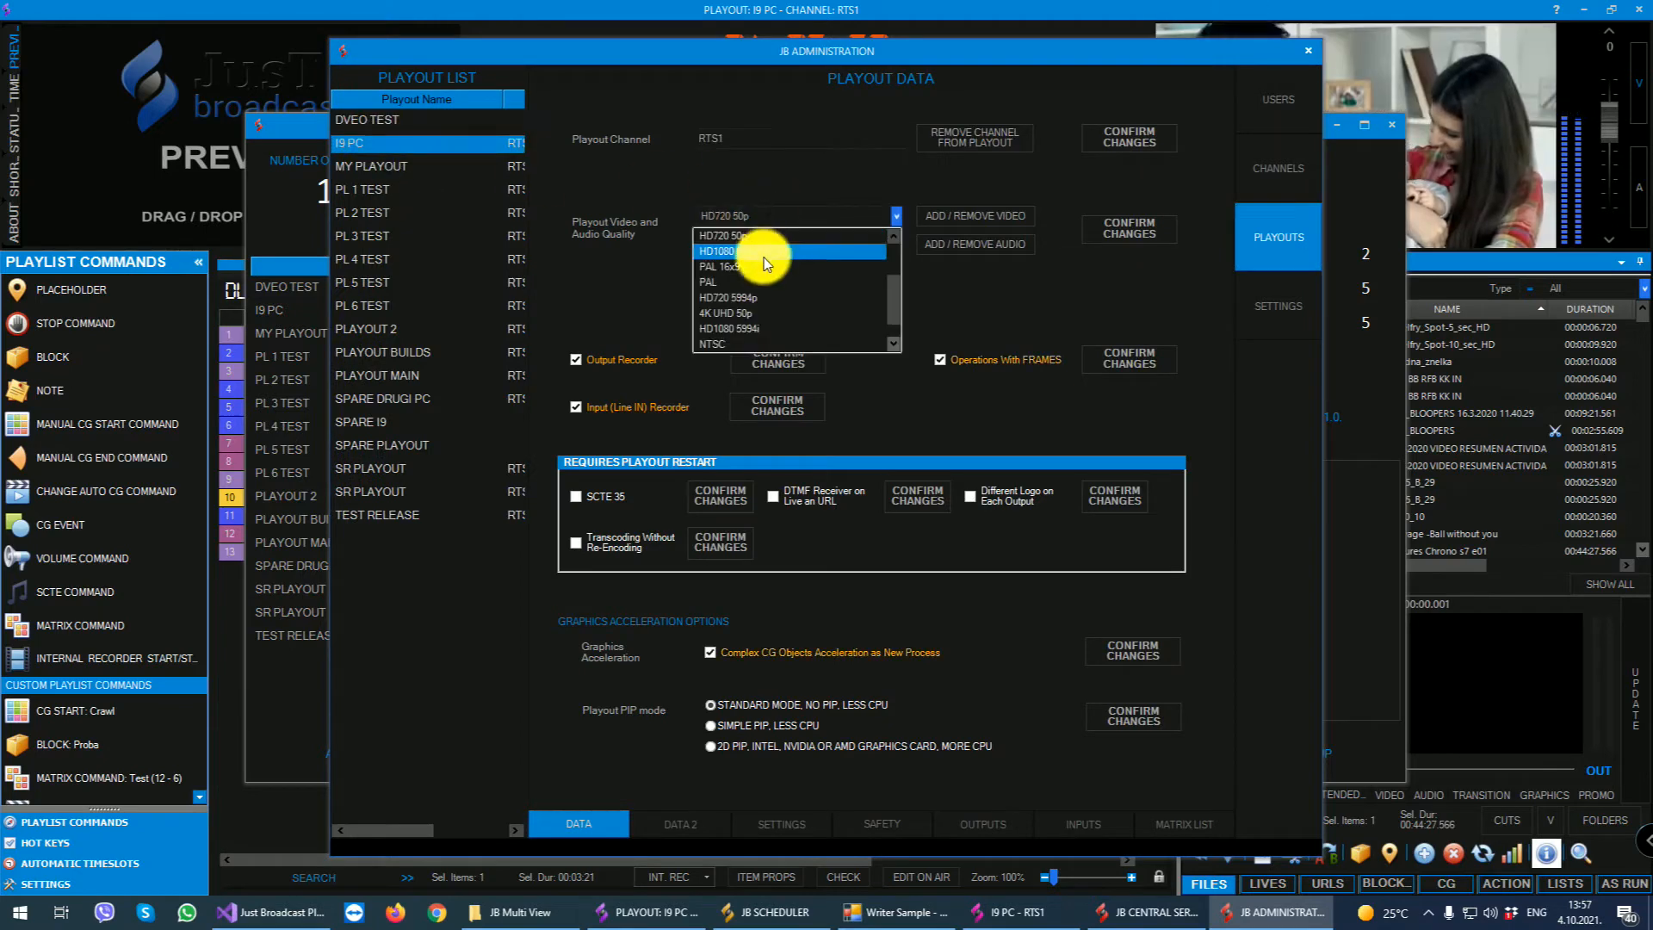
left_click(746, 260)
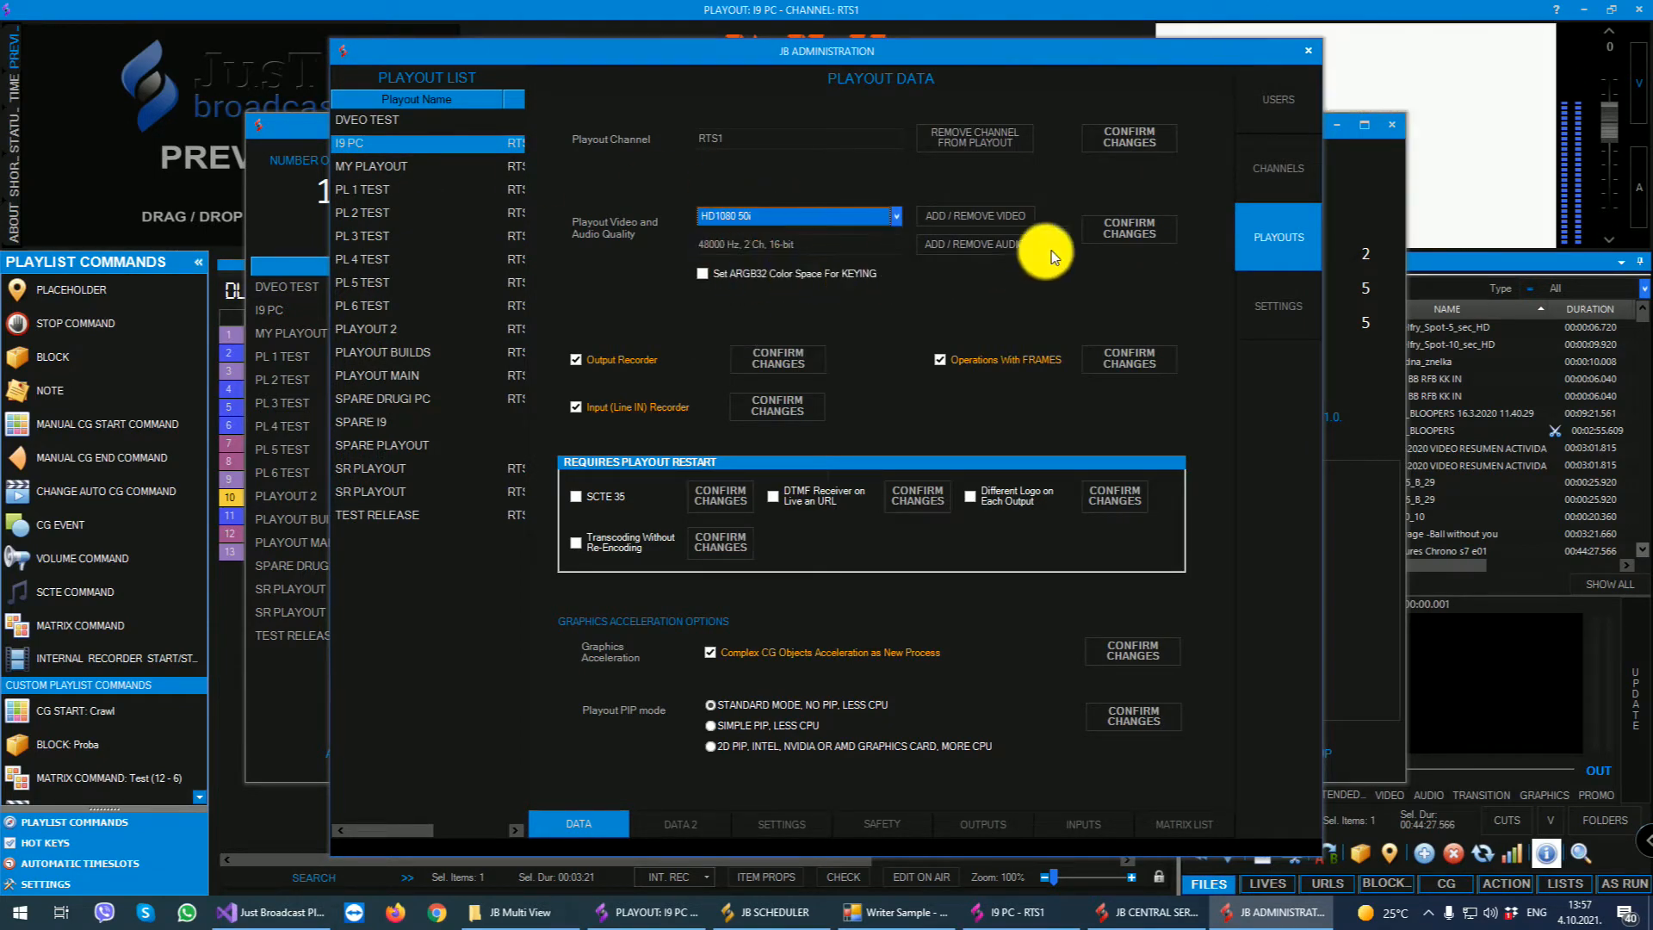
left_click(1120, 231)
left_click(833, 517)
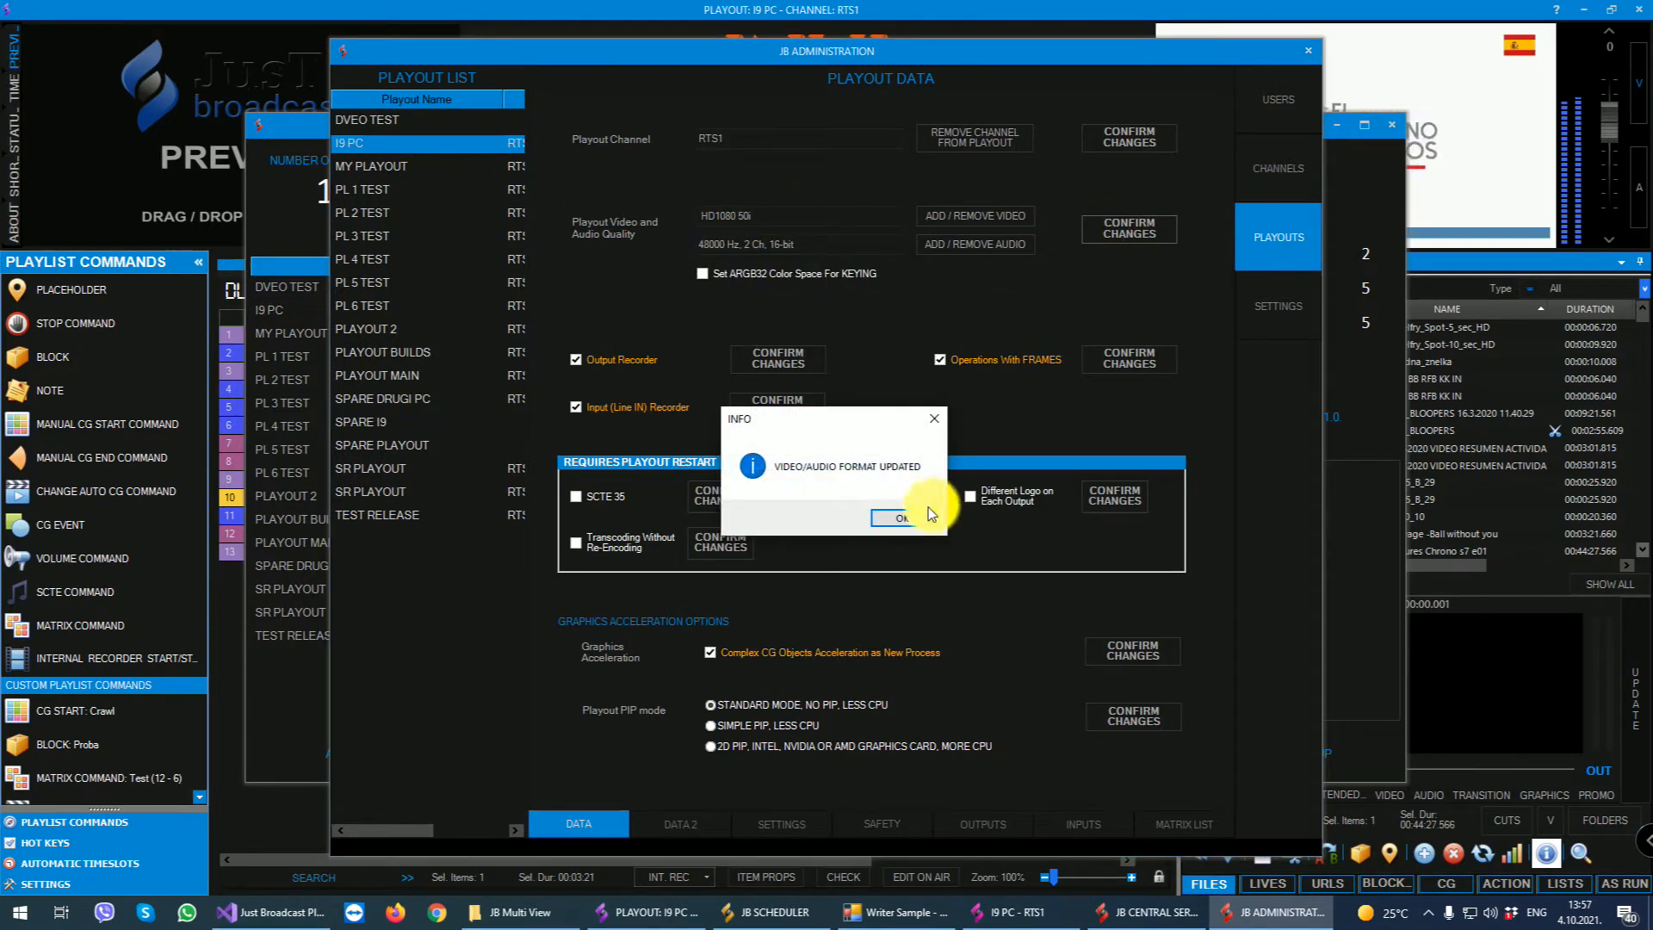
left_click(901, 516)
left_click(1309, 52)
left_click(1337, 126)
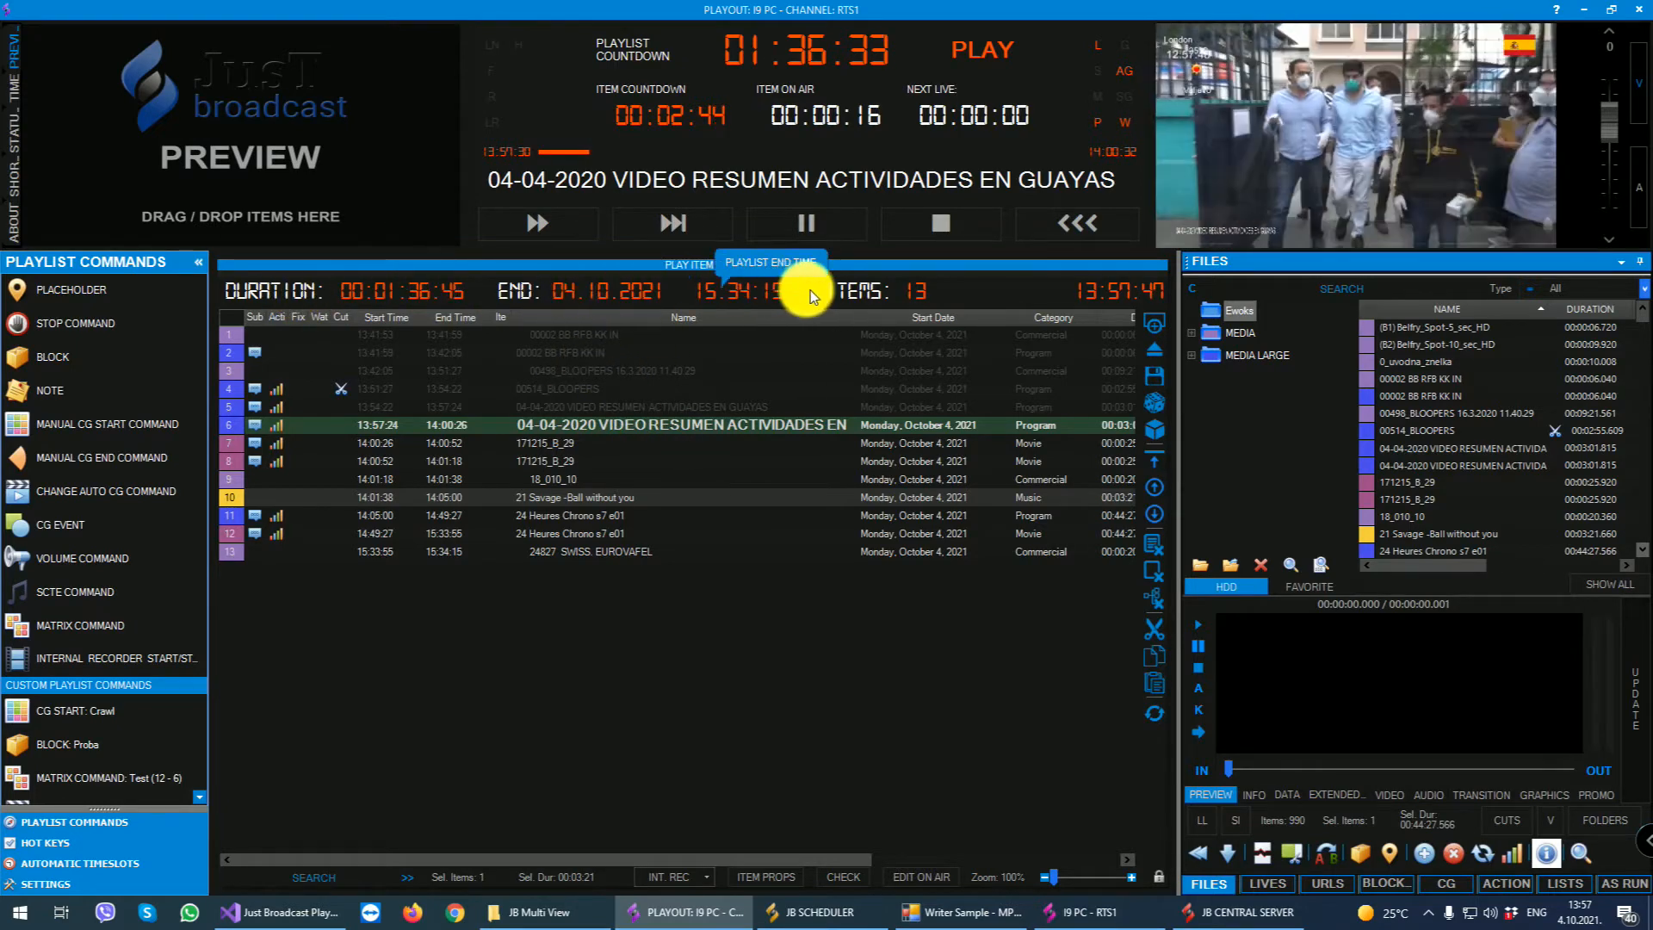
- Select the playlist item 18_010_10 and look through the channel's hot keys and automatic timeslots
left_click(586, 479)
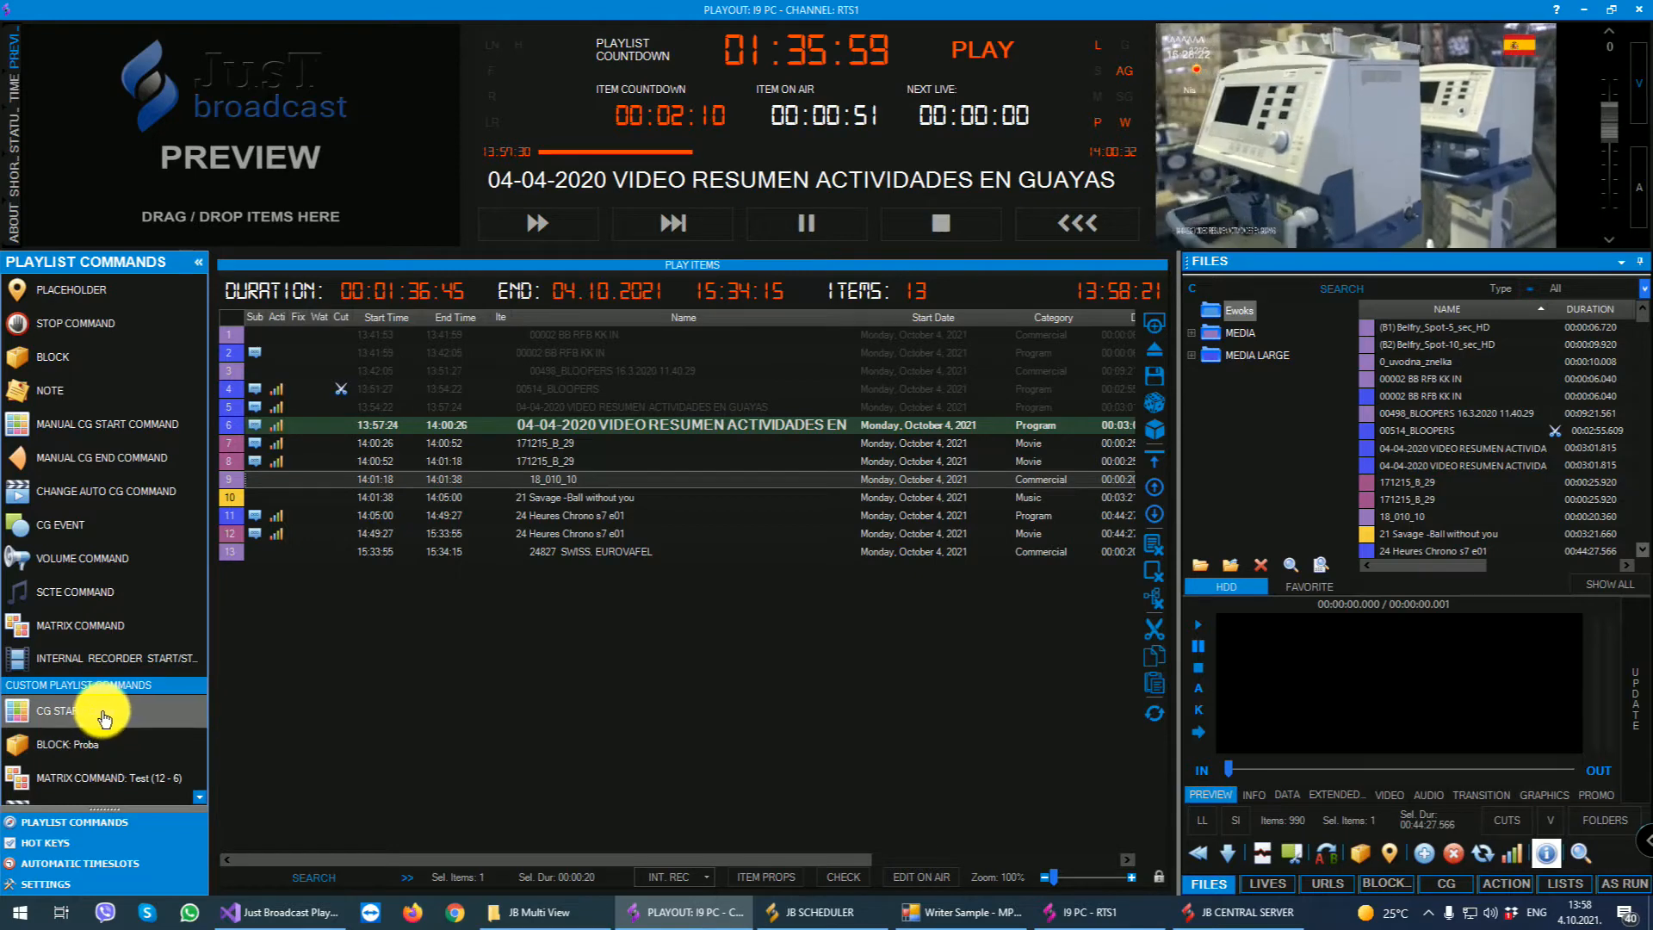
left_click(41, 841)
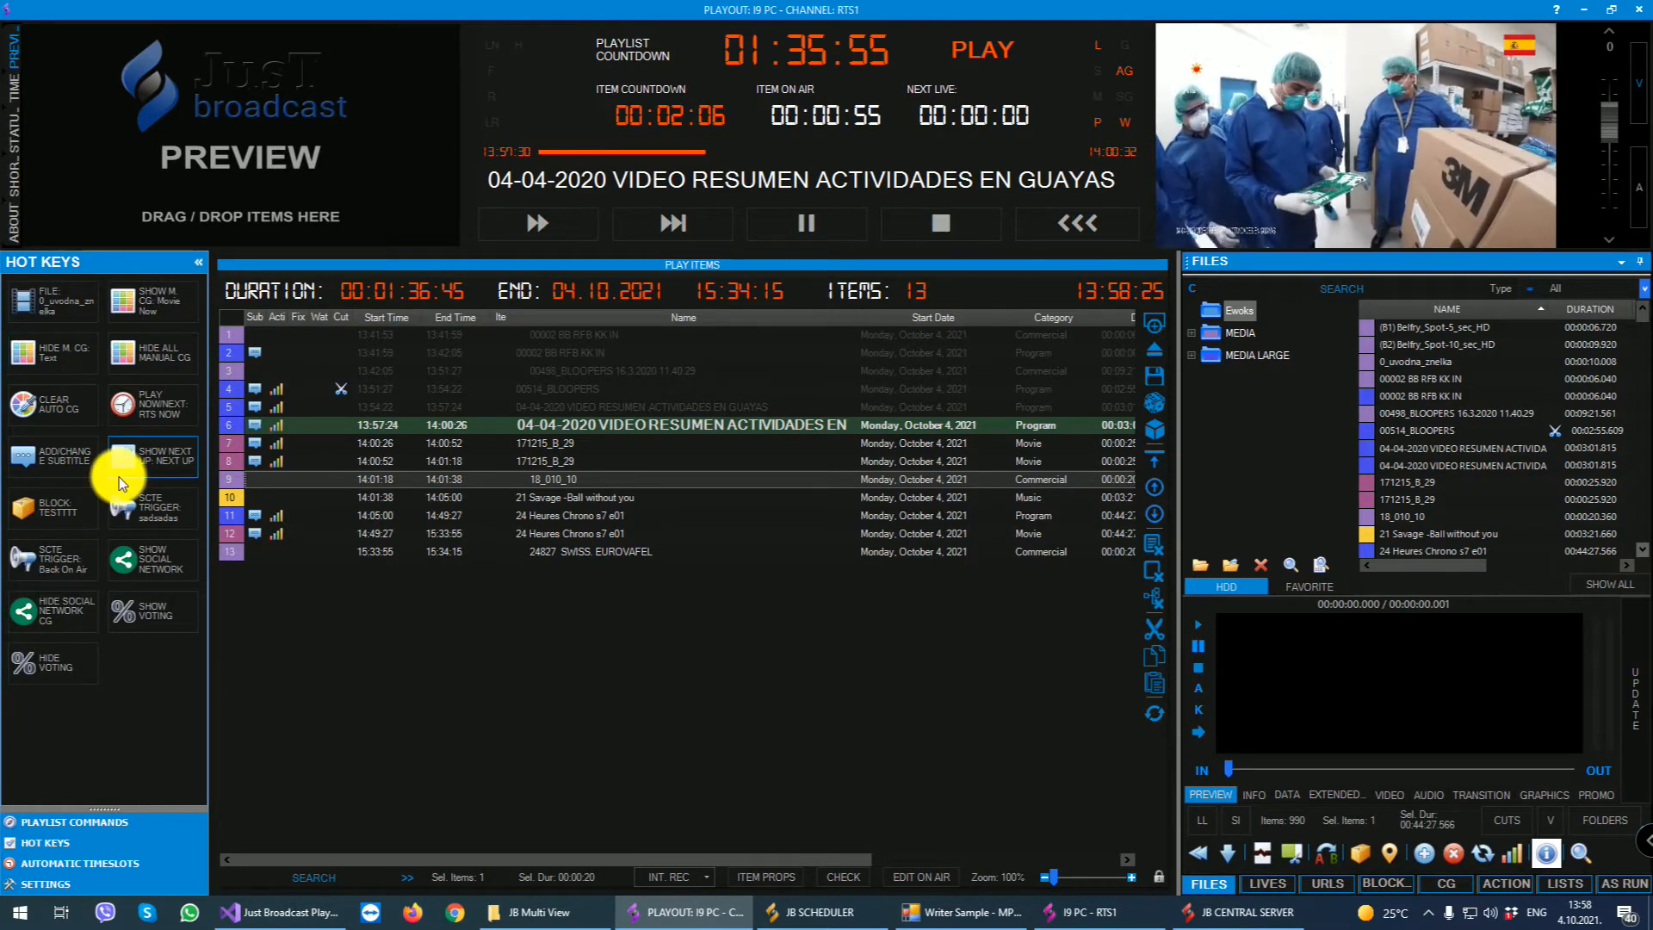
left_click(102, 863)
scroll(82, 687, "up", 2)
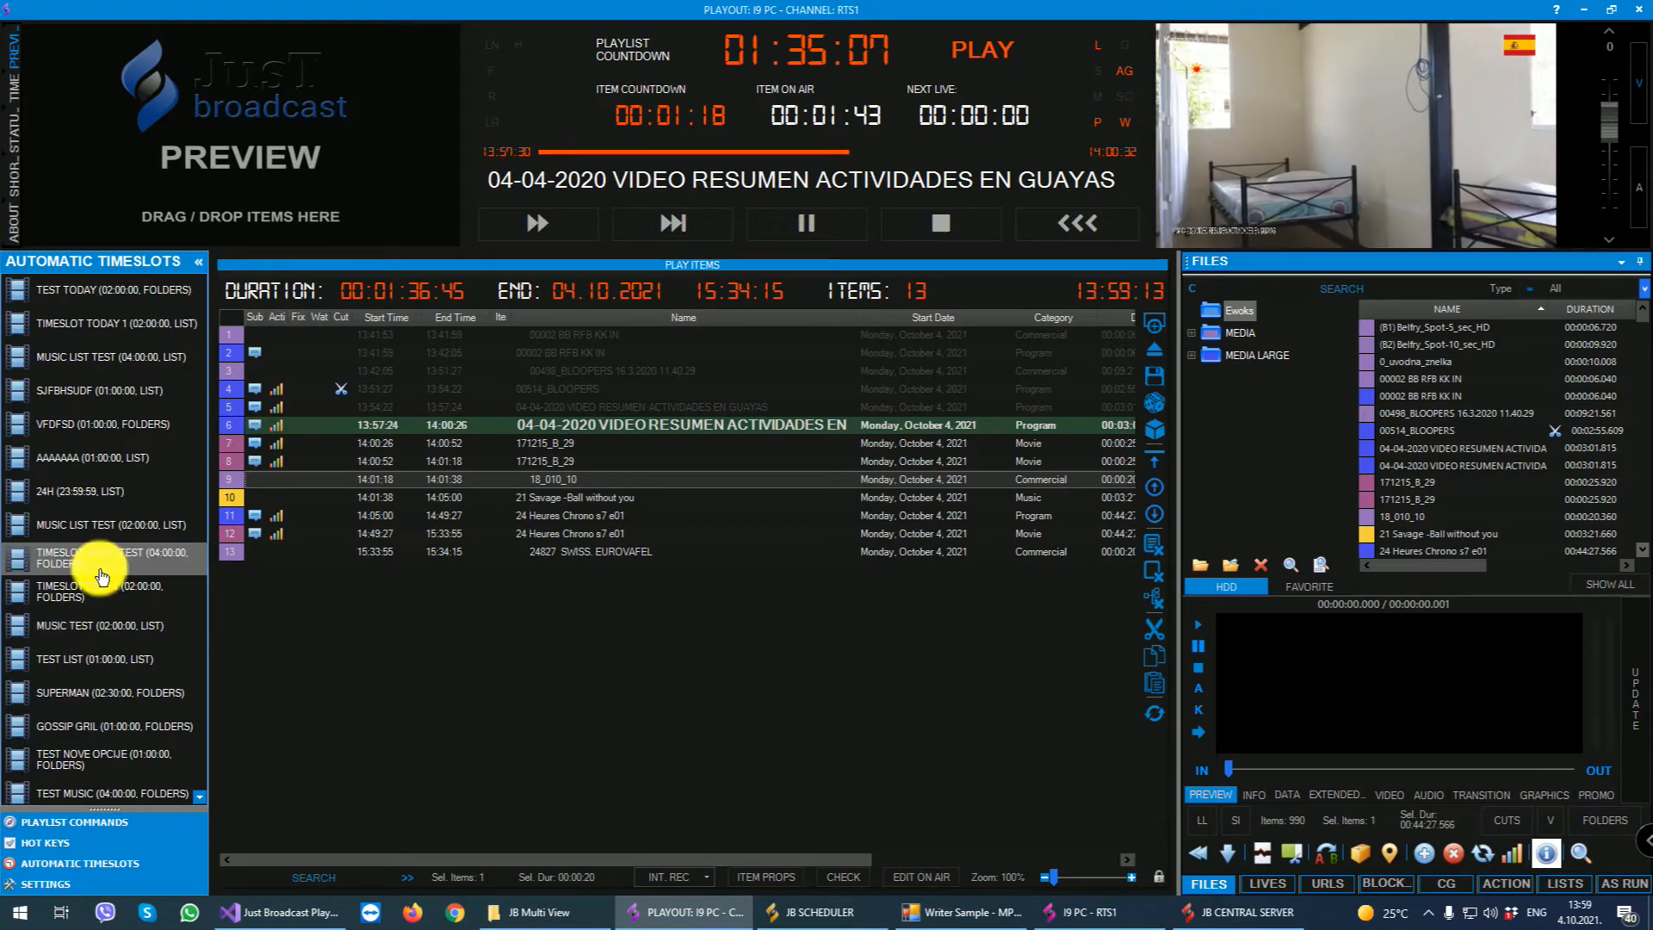
- Open the channel settings, hide the played playlist lines, and look over the playlist options
left_click(45, 883)
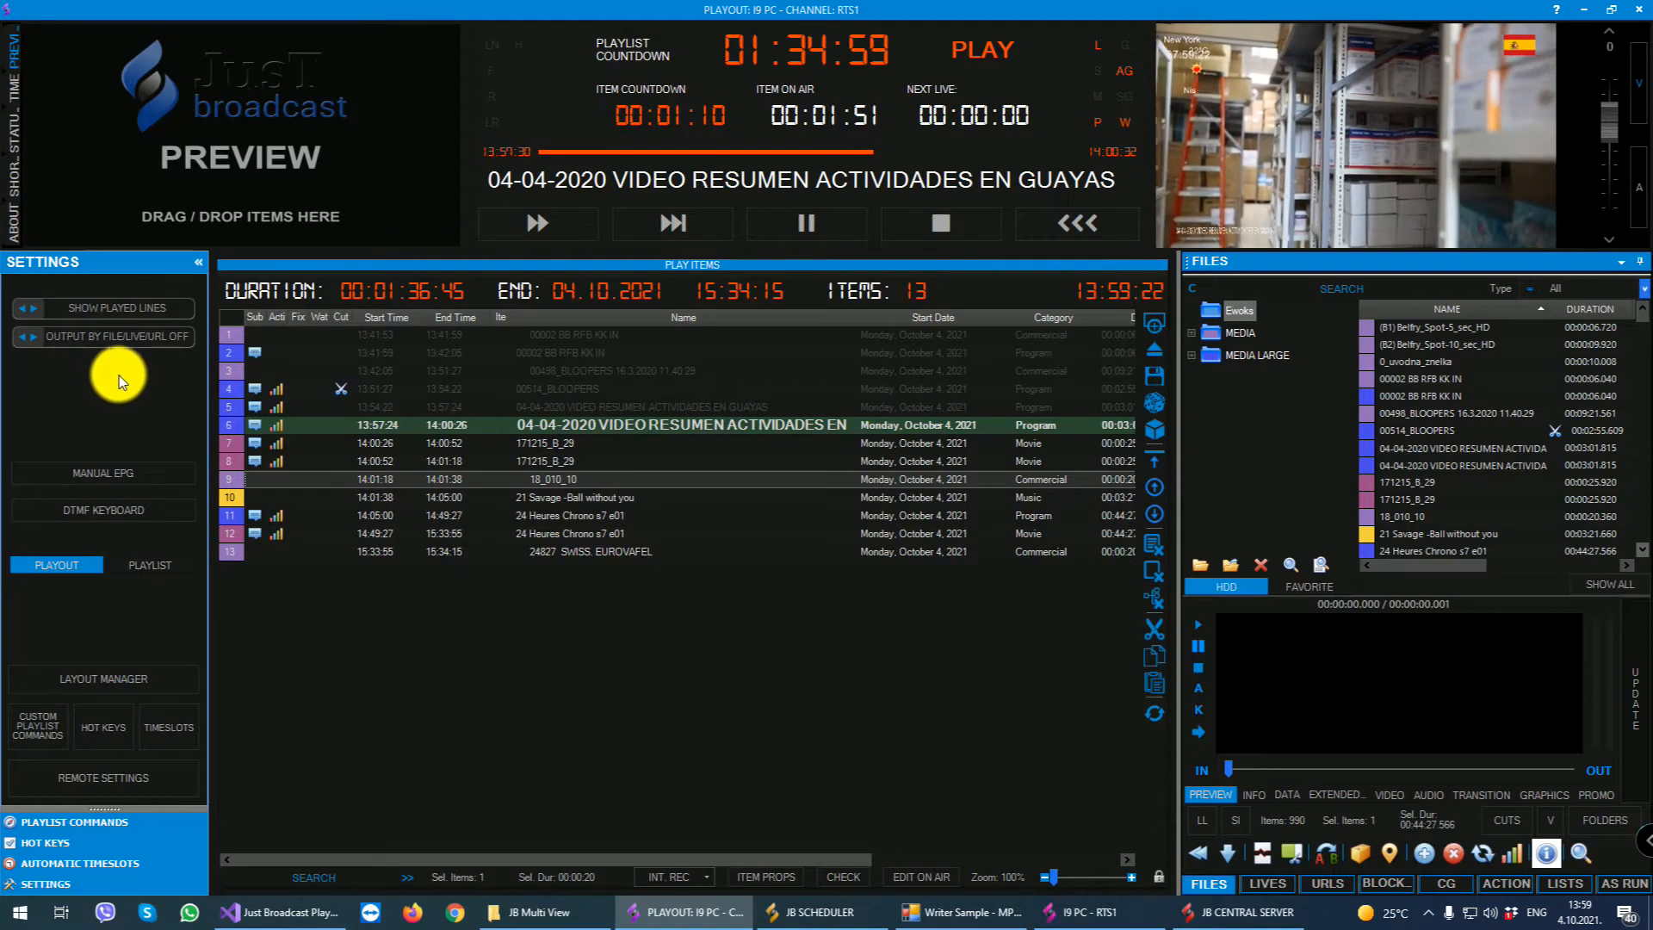
left_click_drag(568, 425, 561, 357)
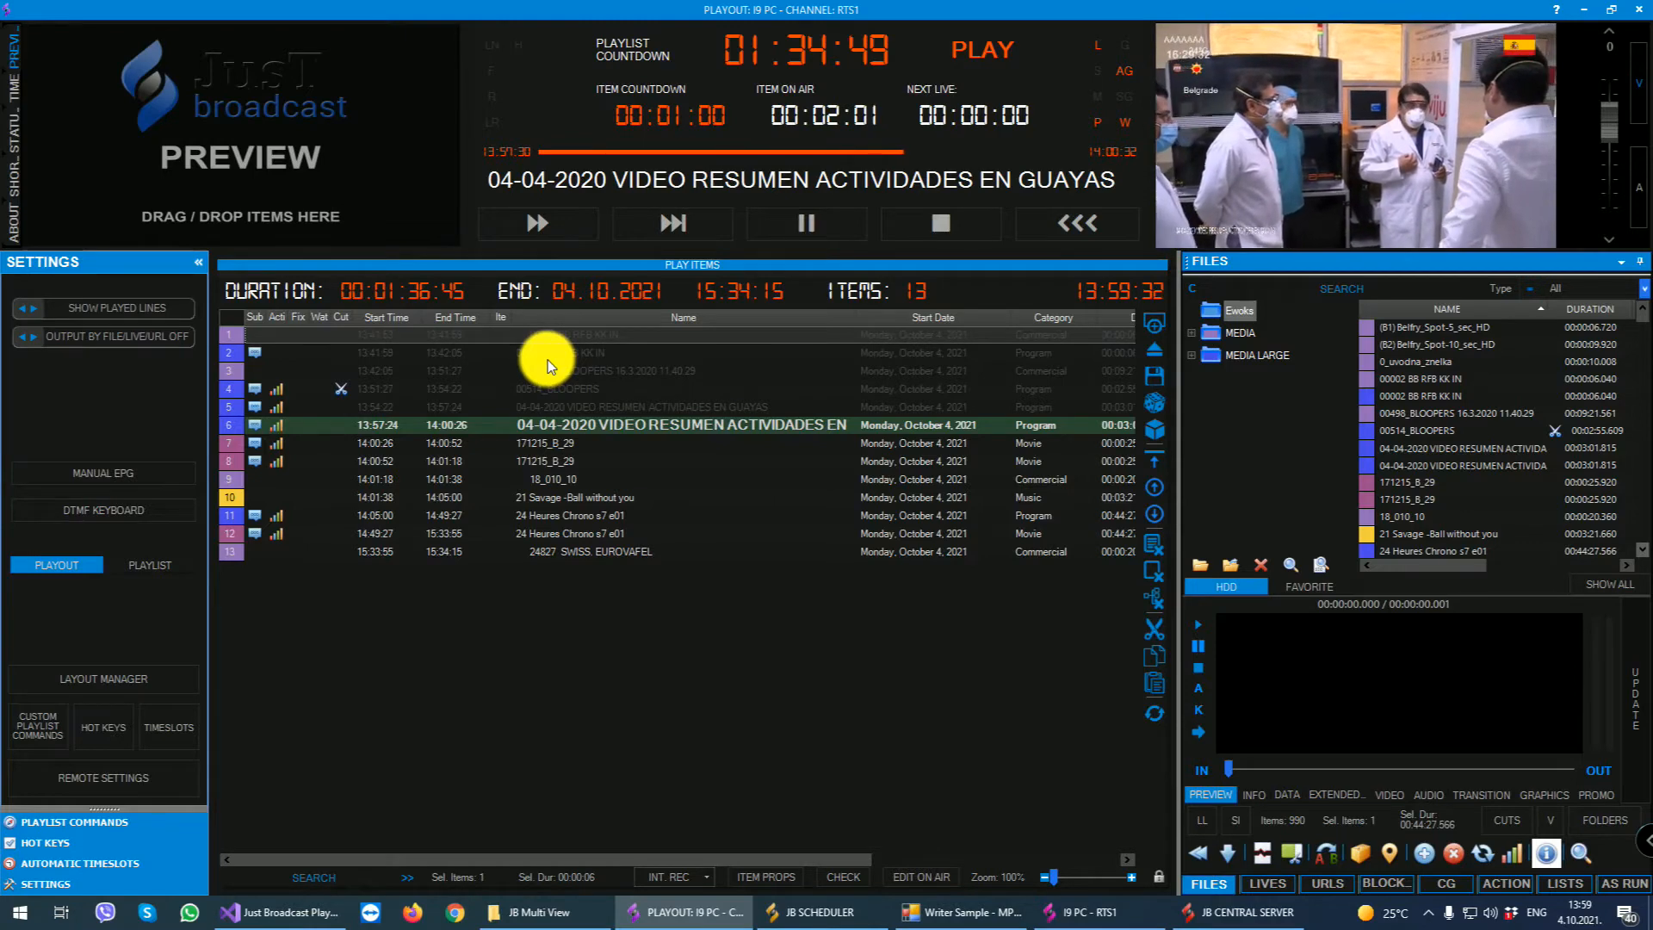
left_click(133, 307)
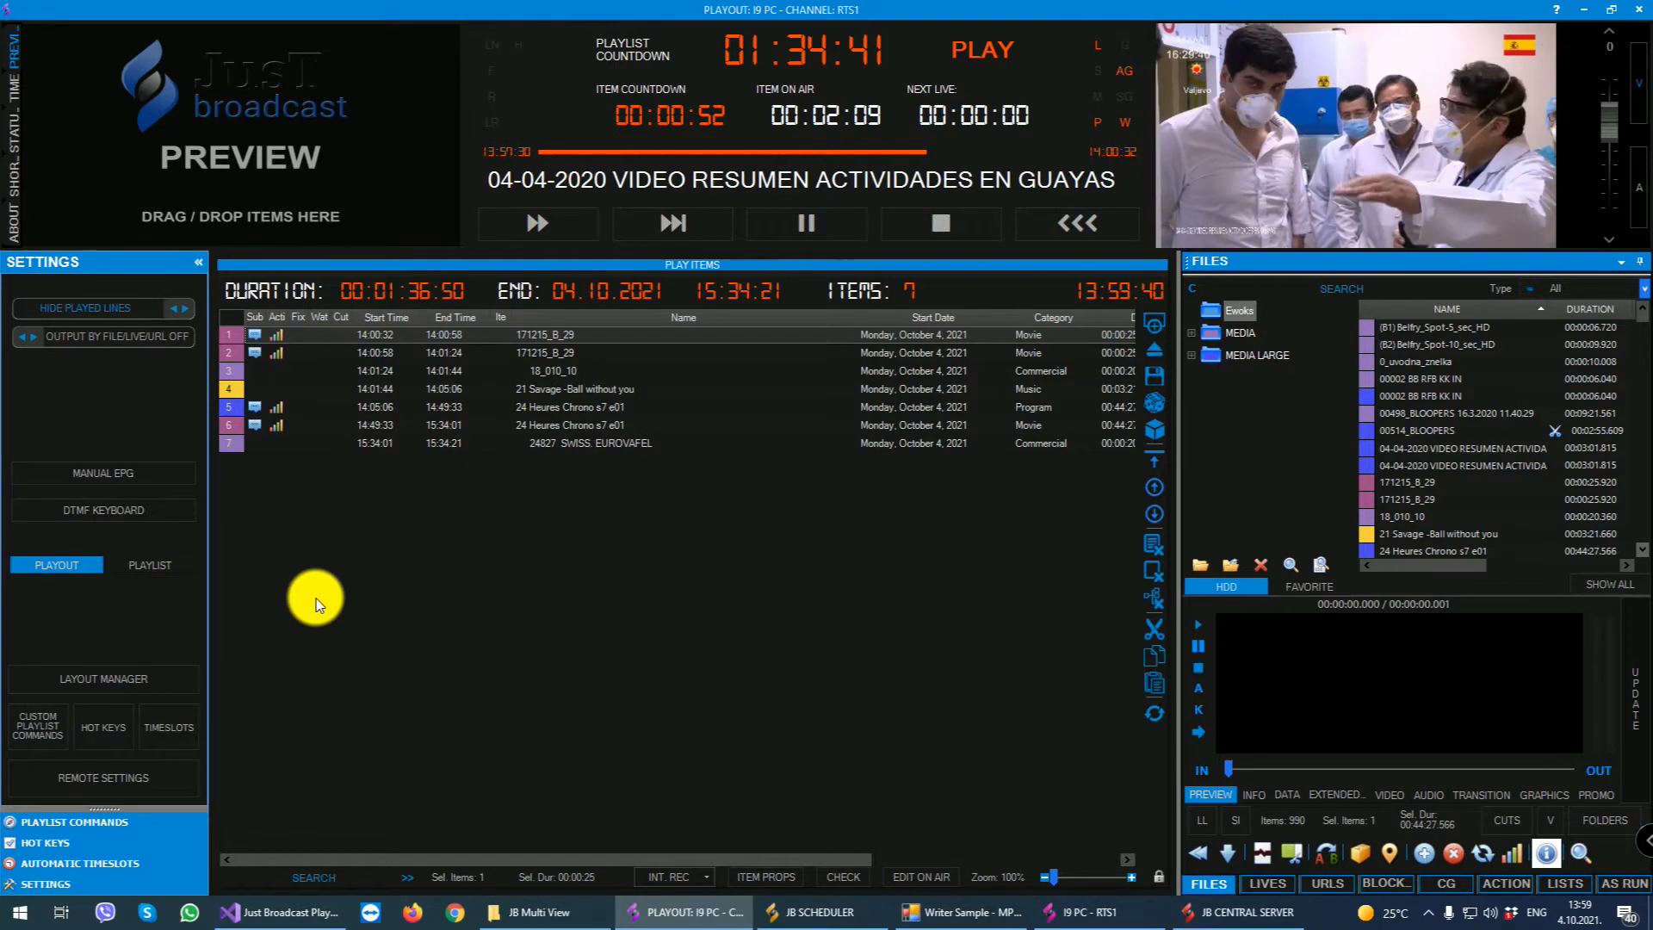
left_click(157, 563)
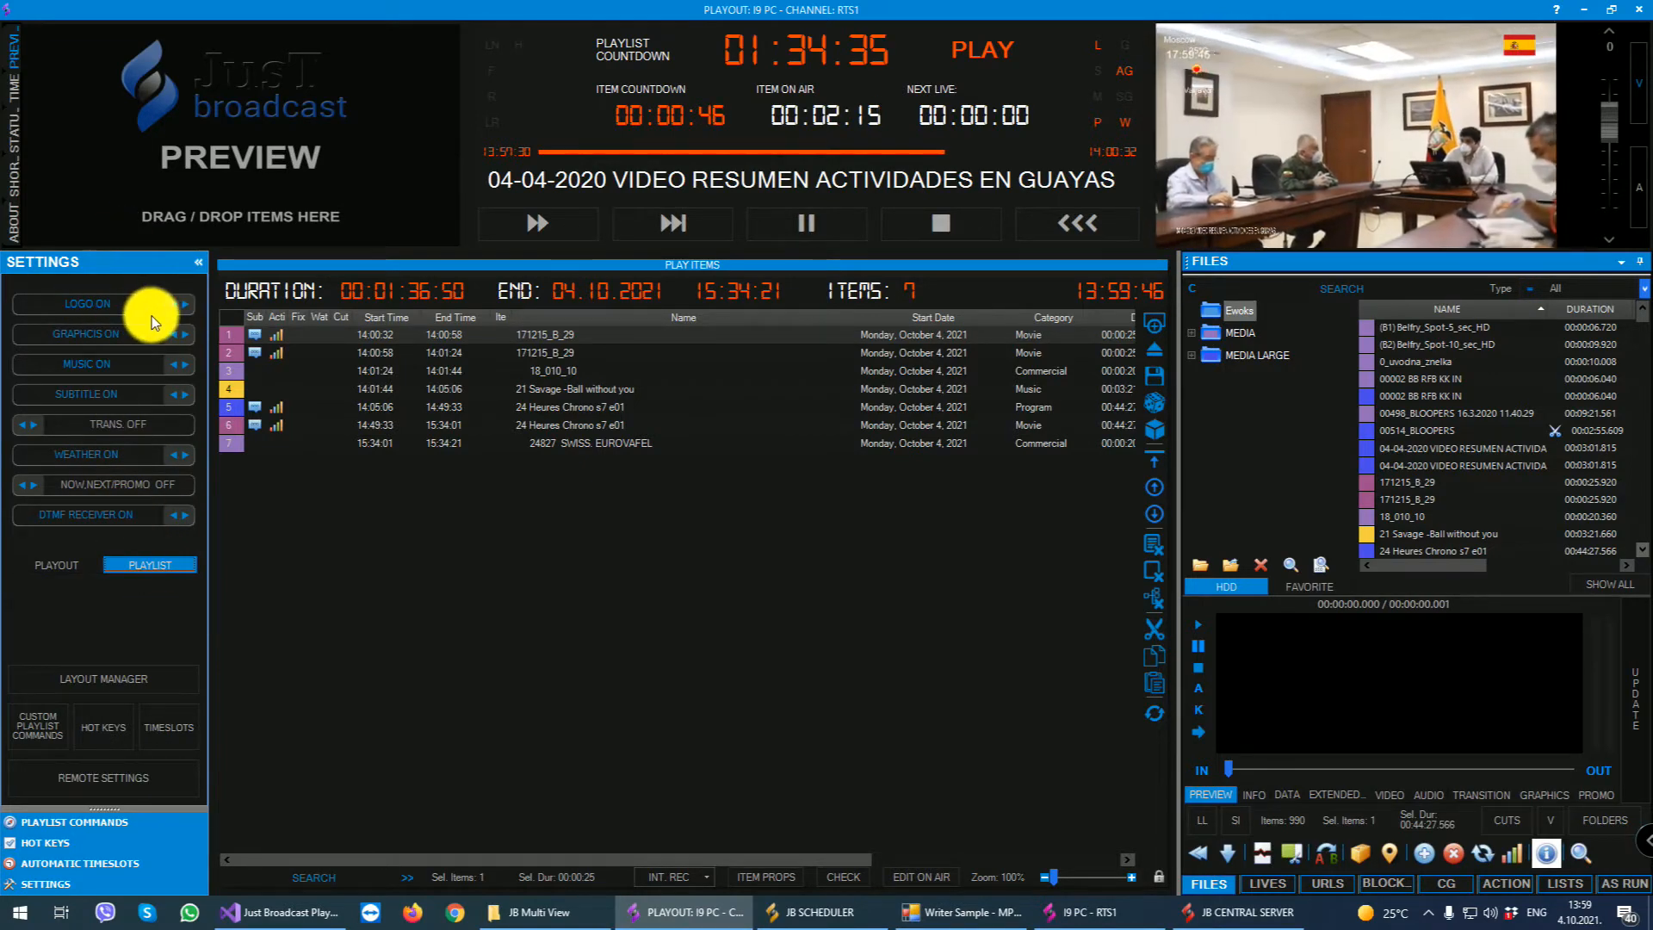
left_click(59, 567)
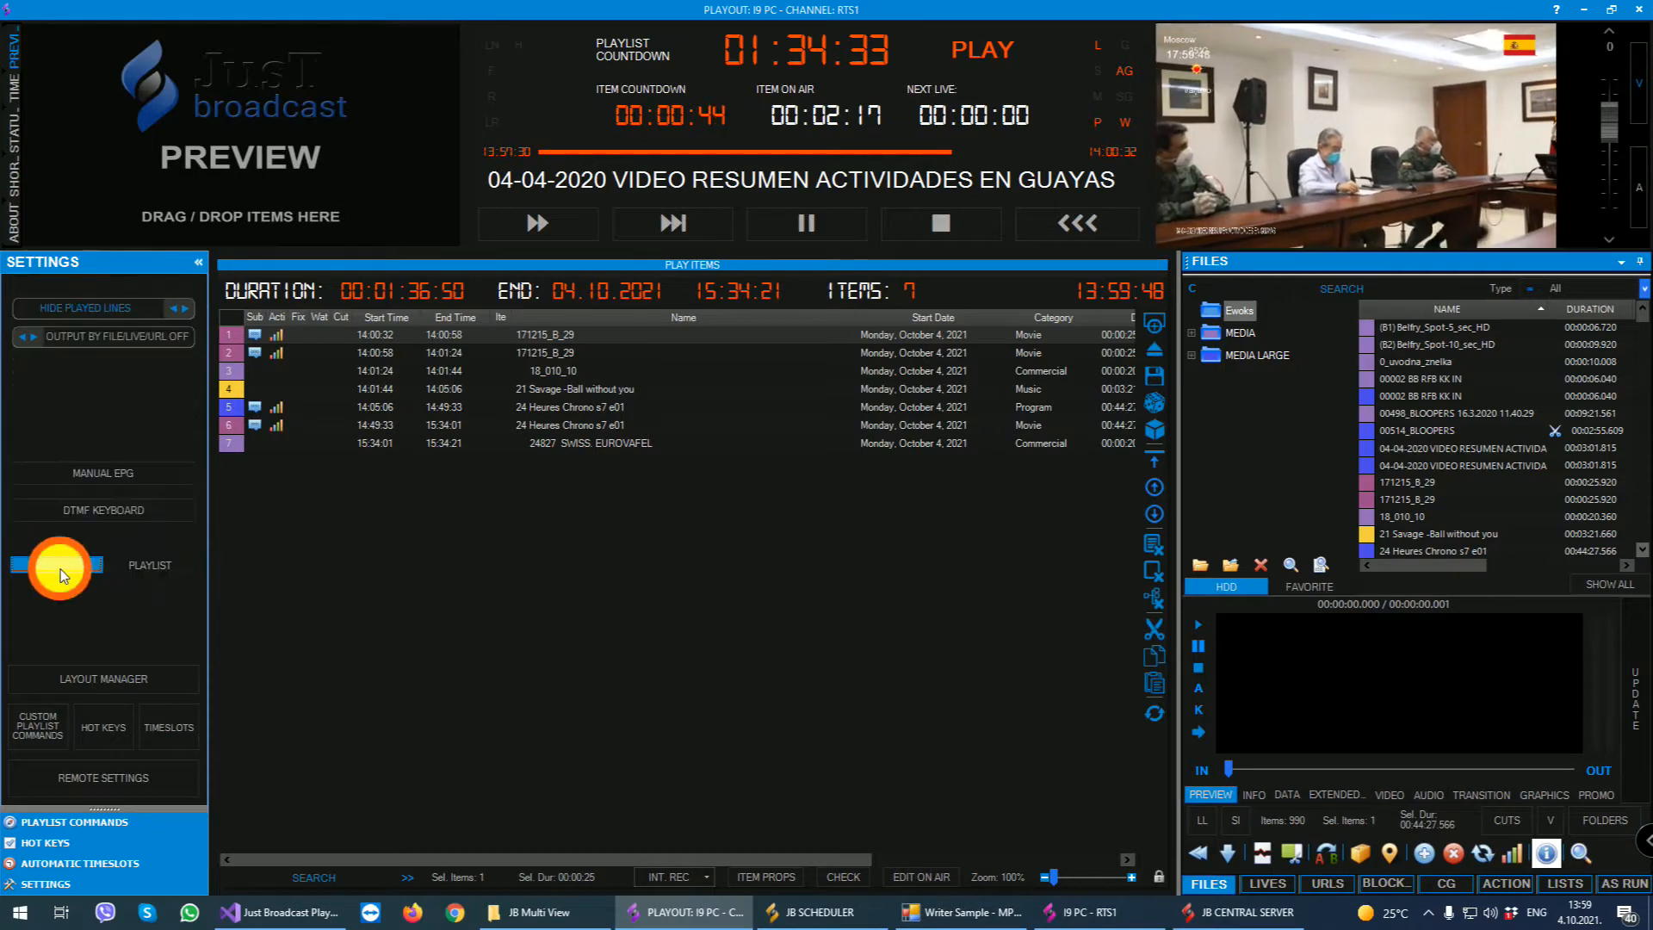
- Look over the Layout Manager's toolbar settings and saved layouts, close it, and narrow the Files panel
left_click(115, 676)
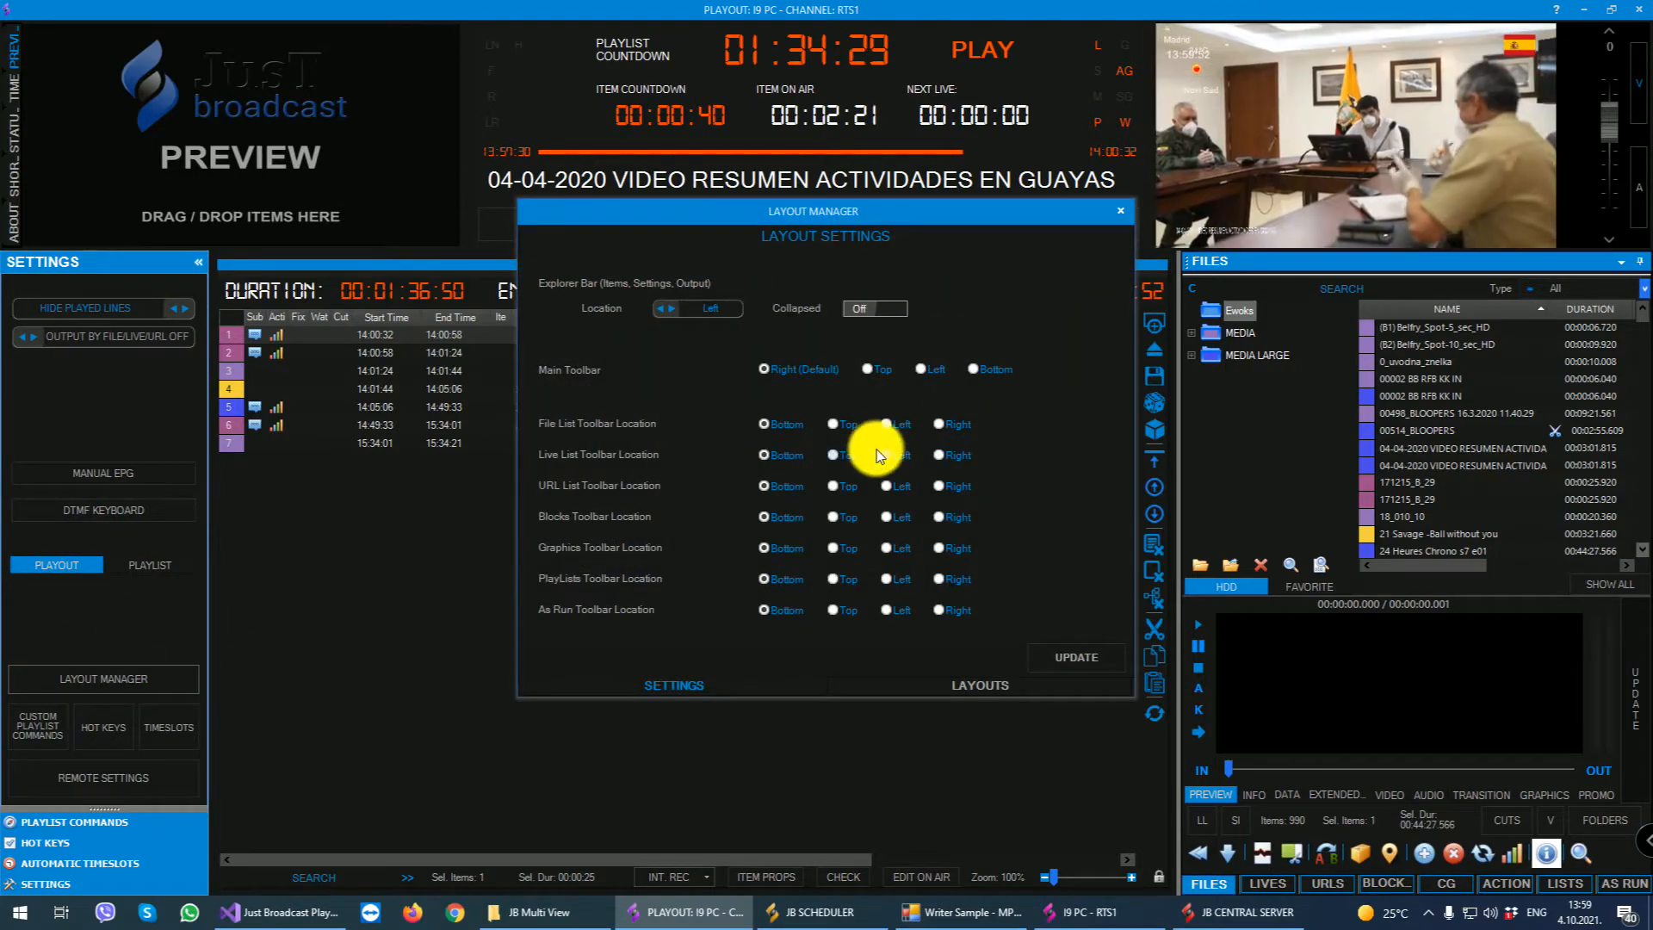
left_click(957, 685)
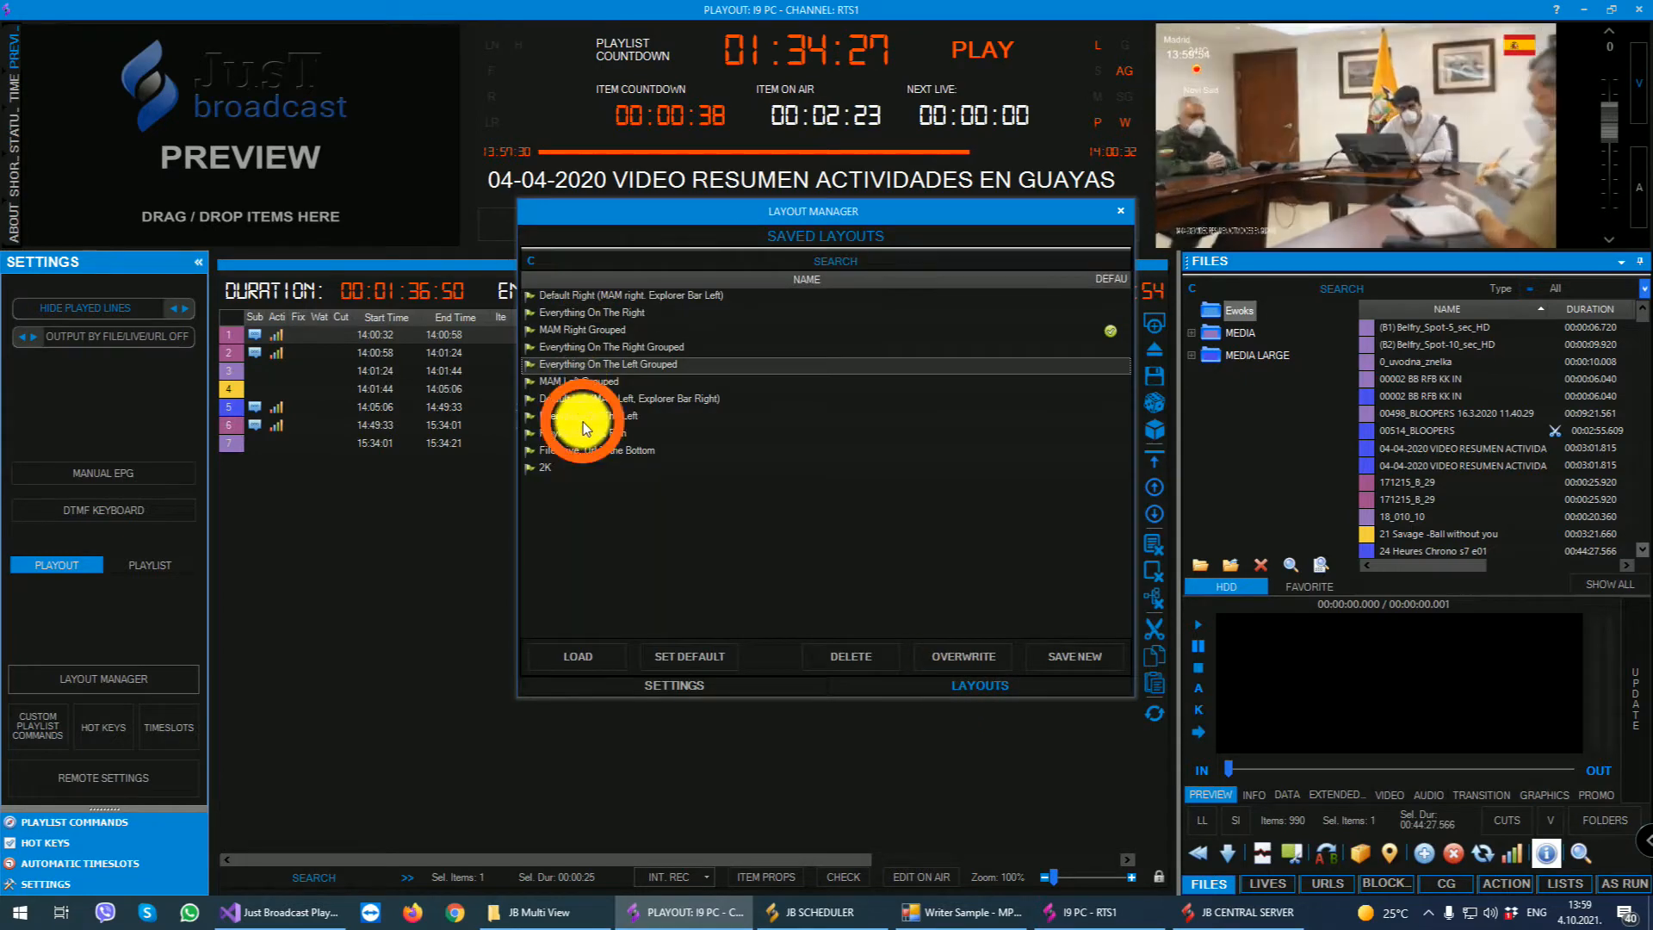
left_click(1119, 210)
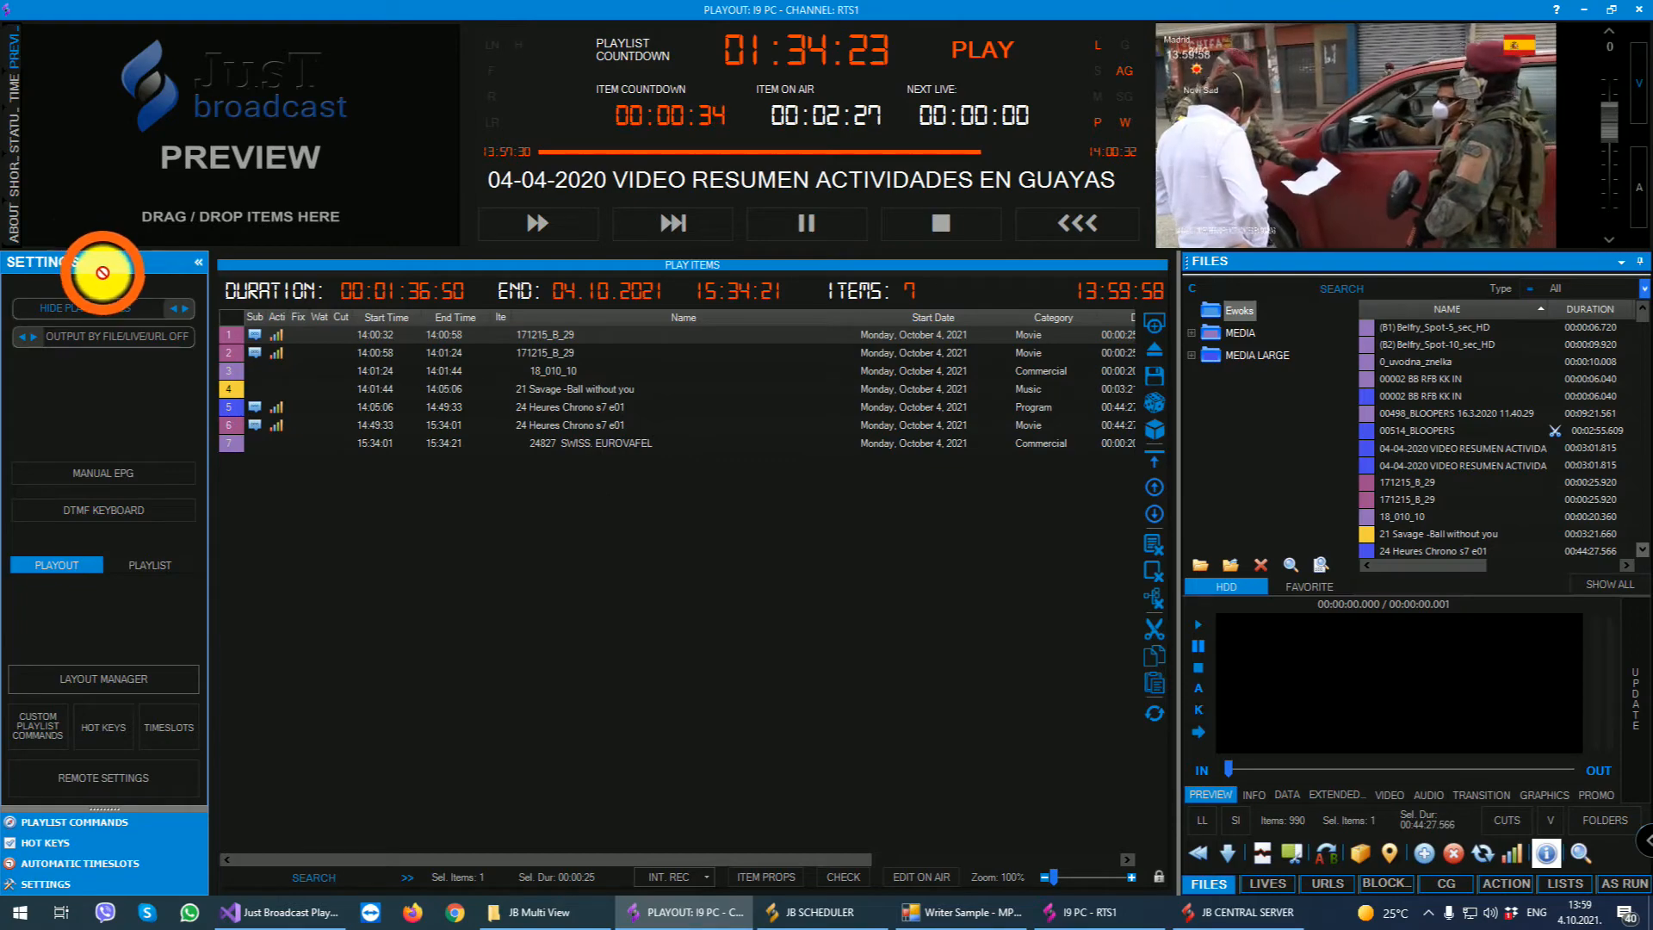
left_click_drag(1368, 260, 1619, 570)
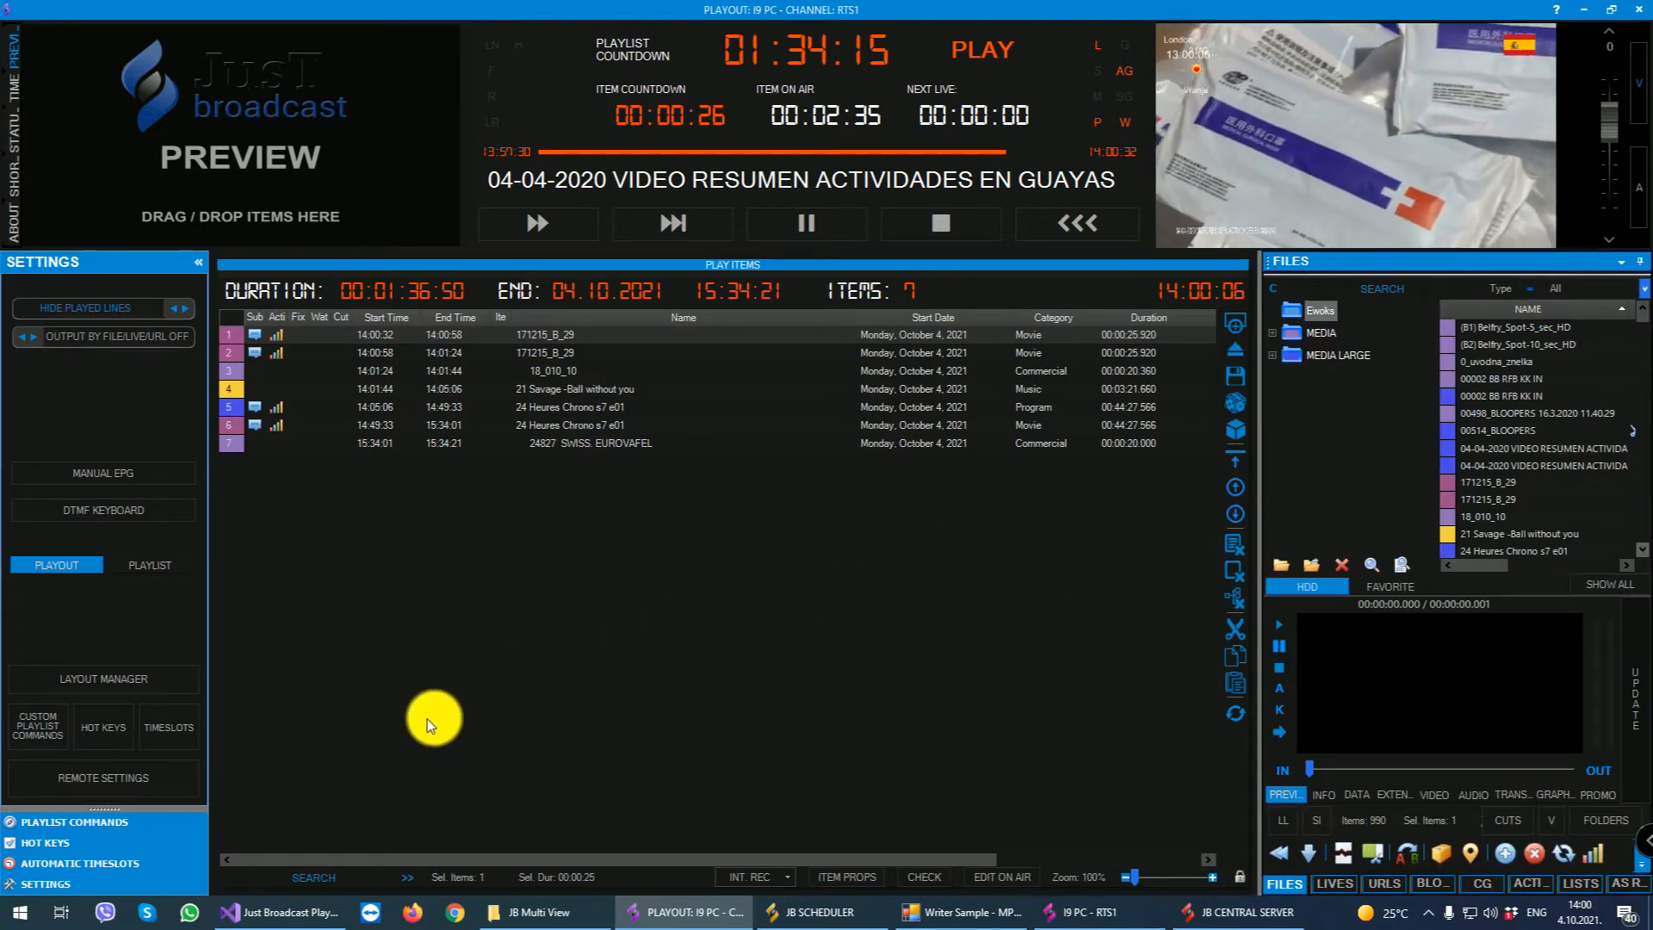
- Bring up the automatic timeslots and inspect the blank folder timeslot form and the Superman timeslot's properties without changing them
left_click(169, 723)
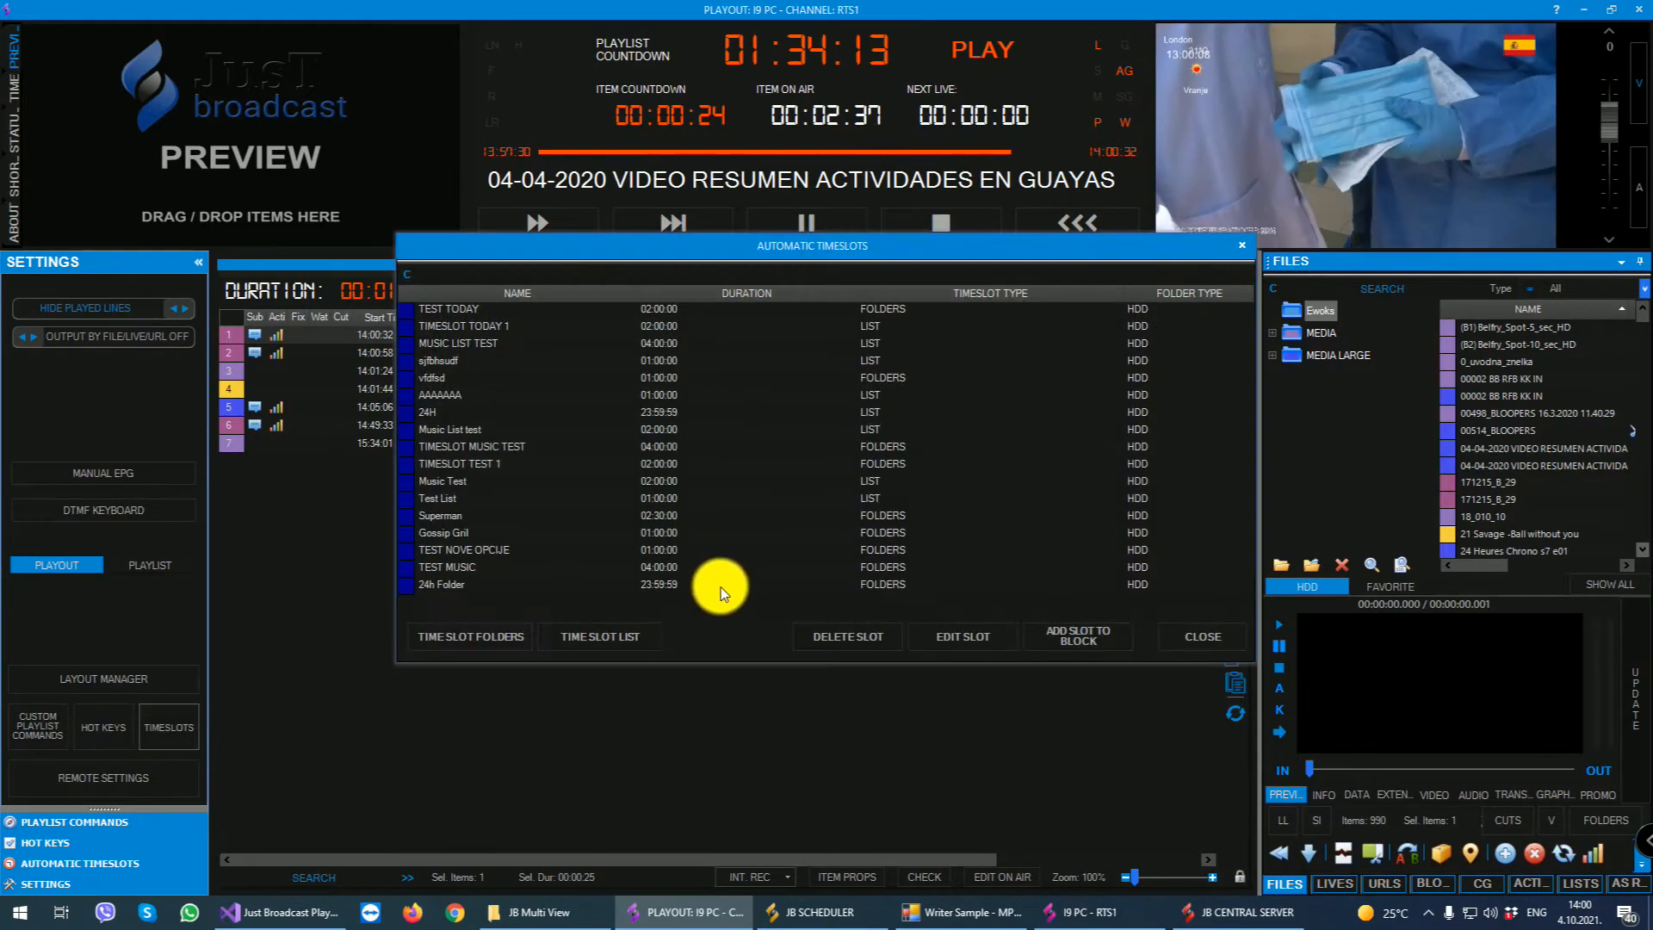
left_click(508, 635)
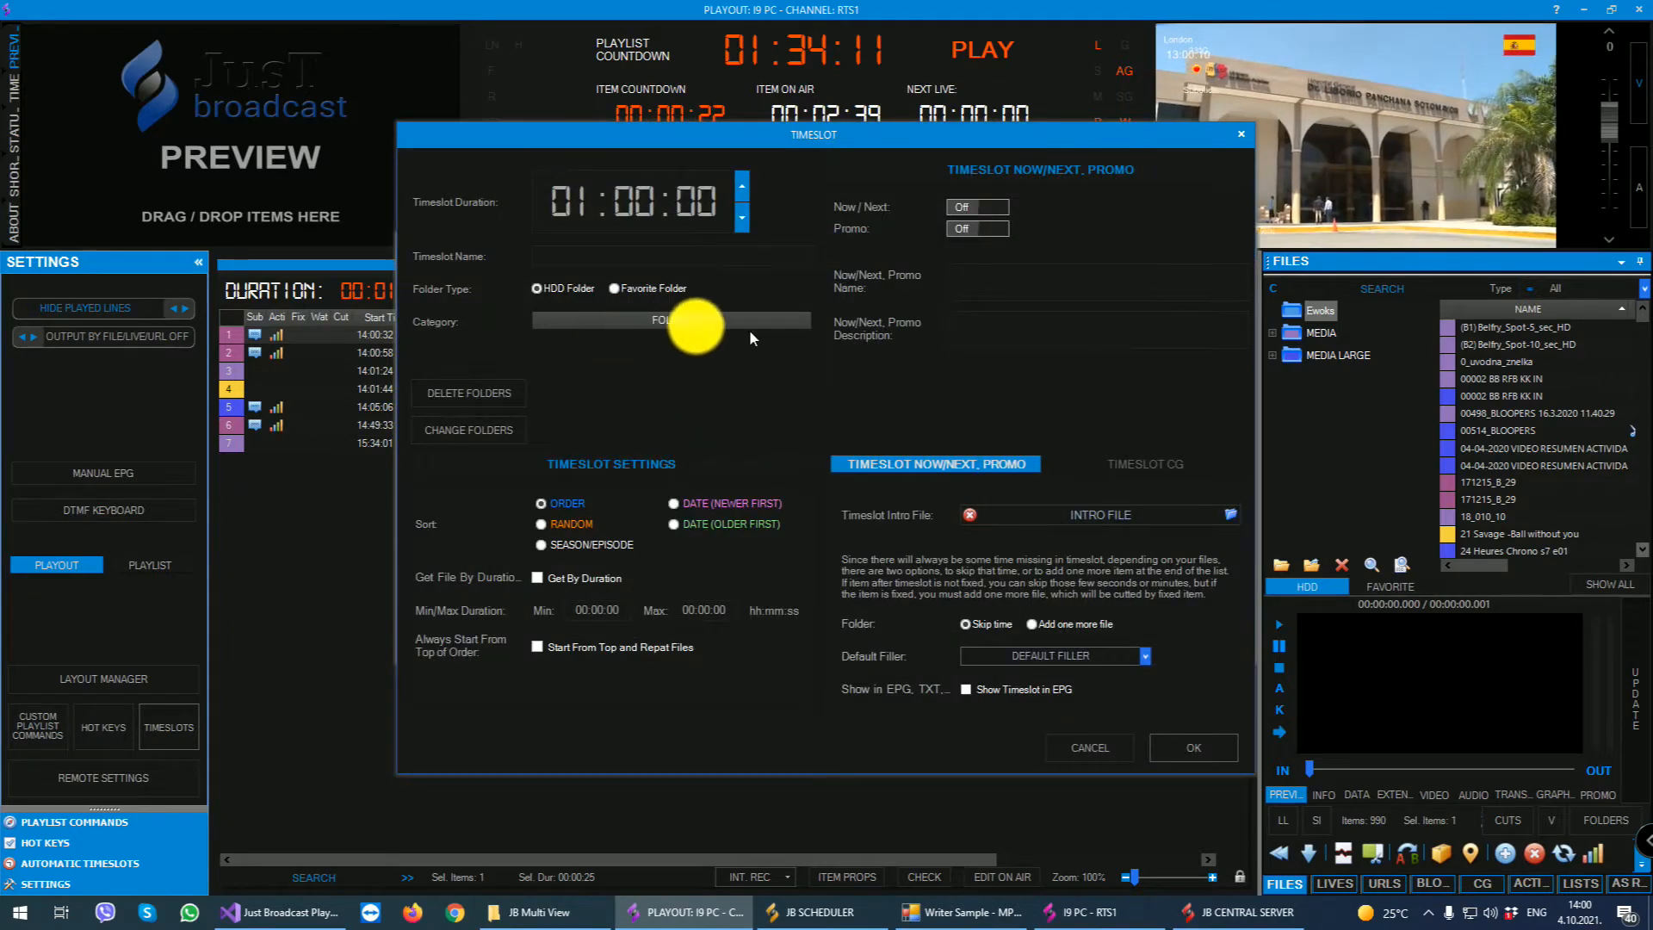
left_click(1252, 139)
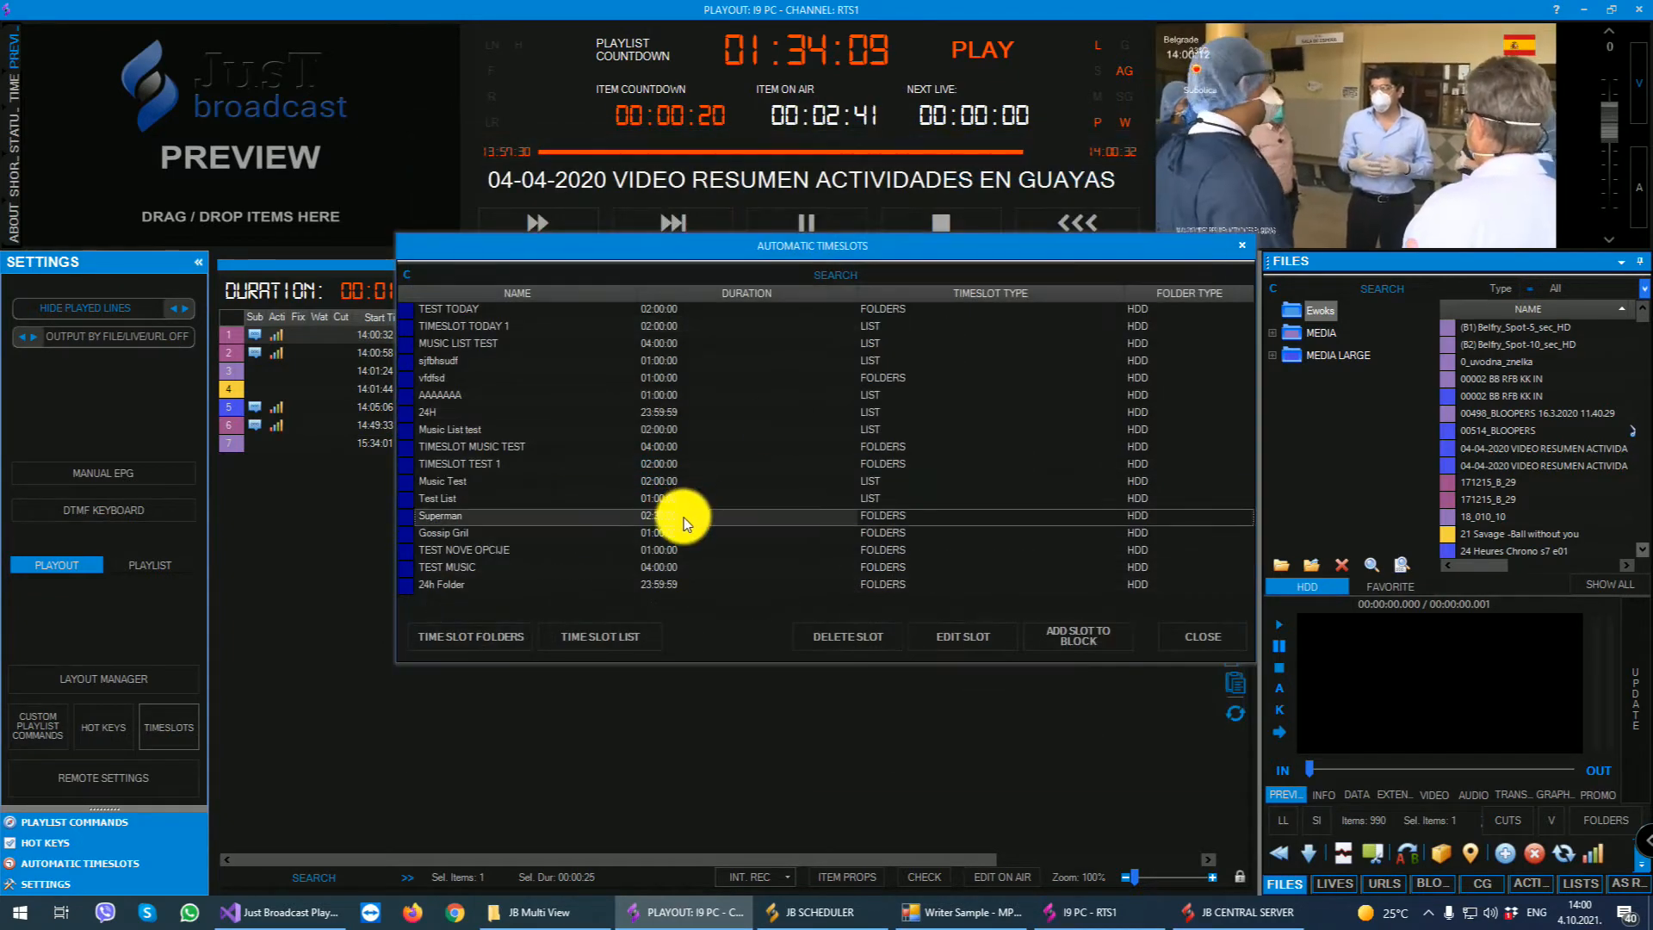
left_click(550, 517)
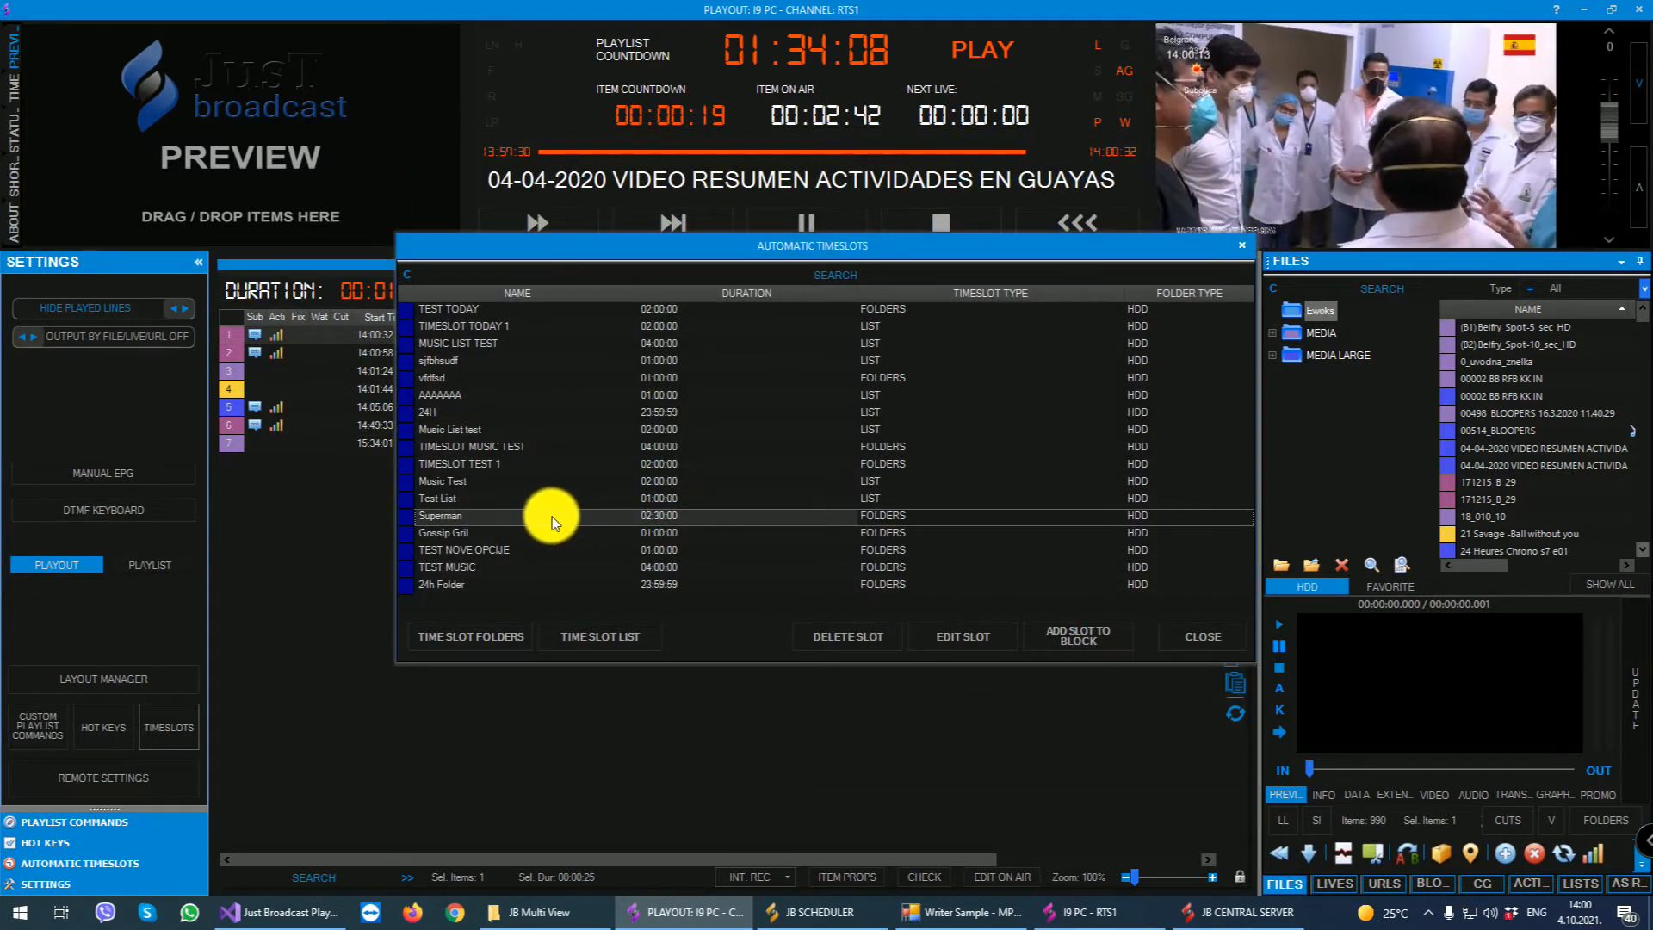
left_click(970, 635)
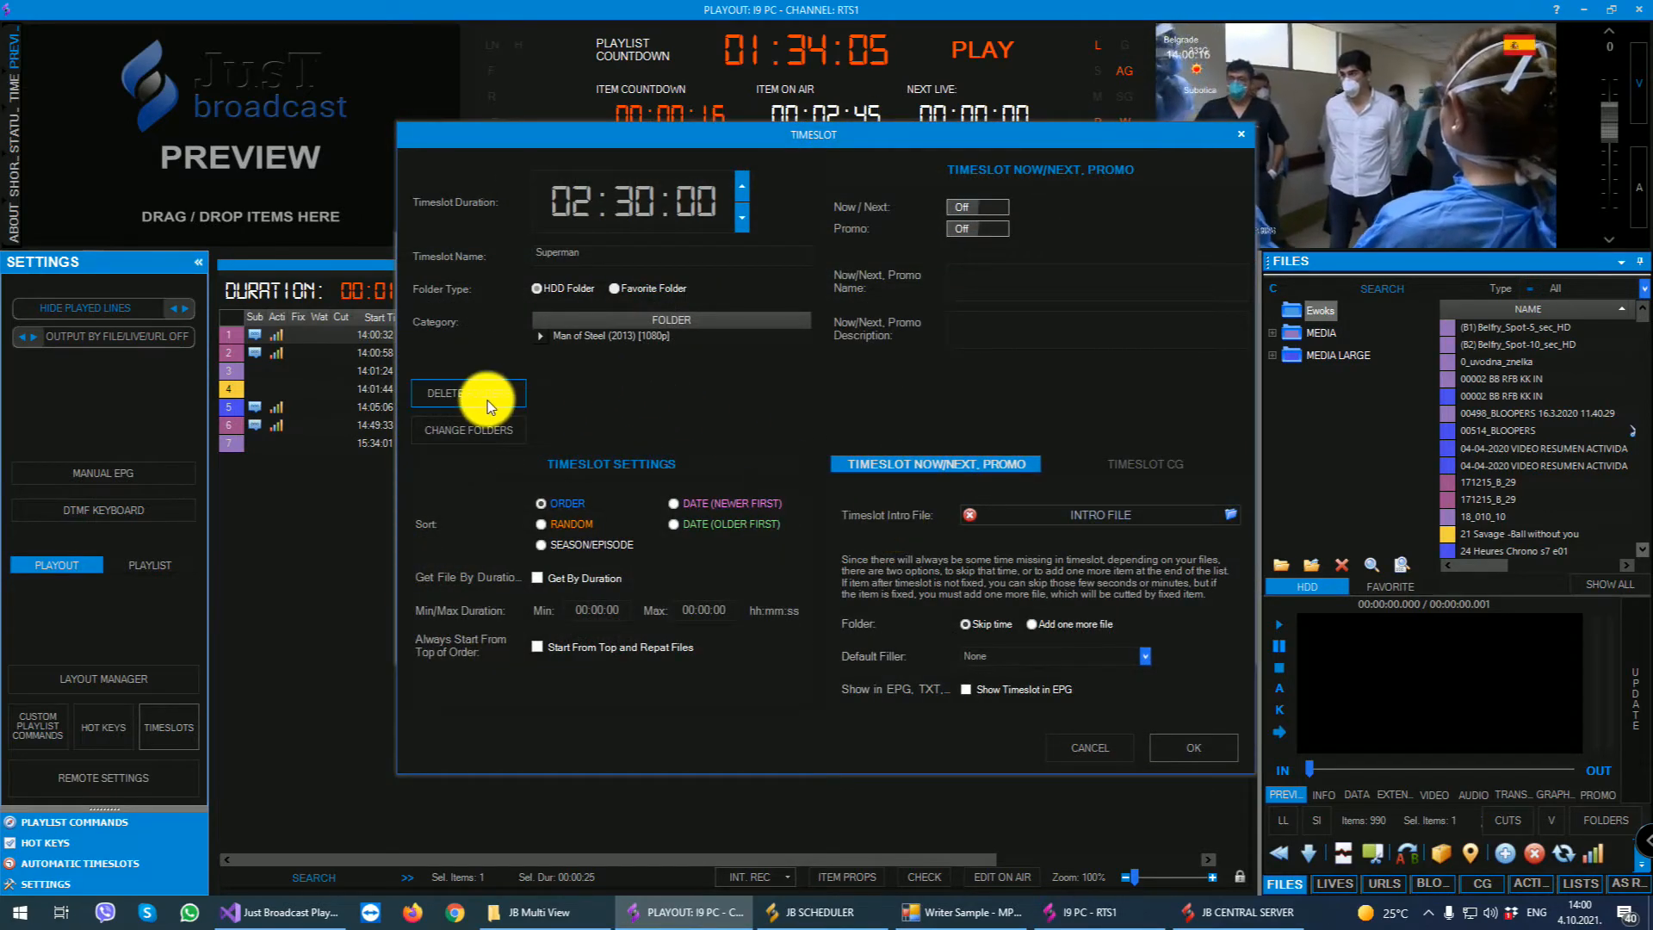
left_click(1240, 133)
- Start a new folder-based timeslot with a duration of 02:00:00
left_click(473, 637)
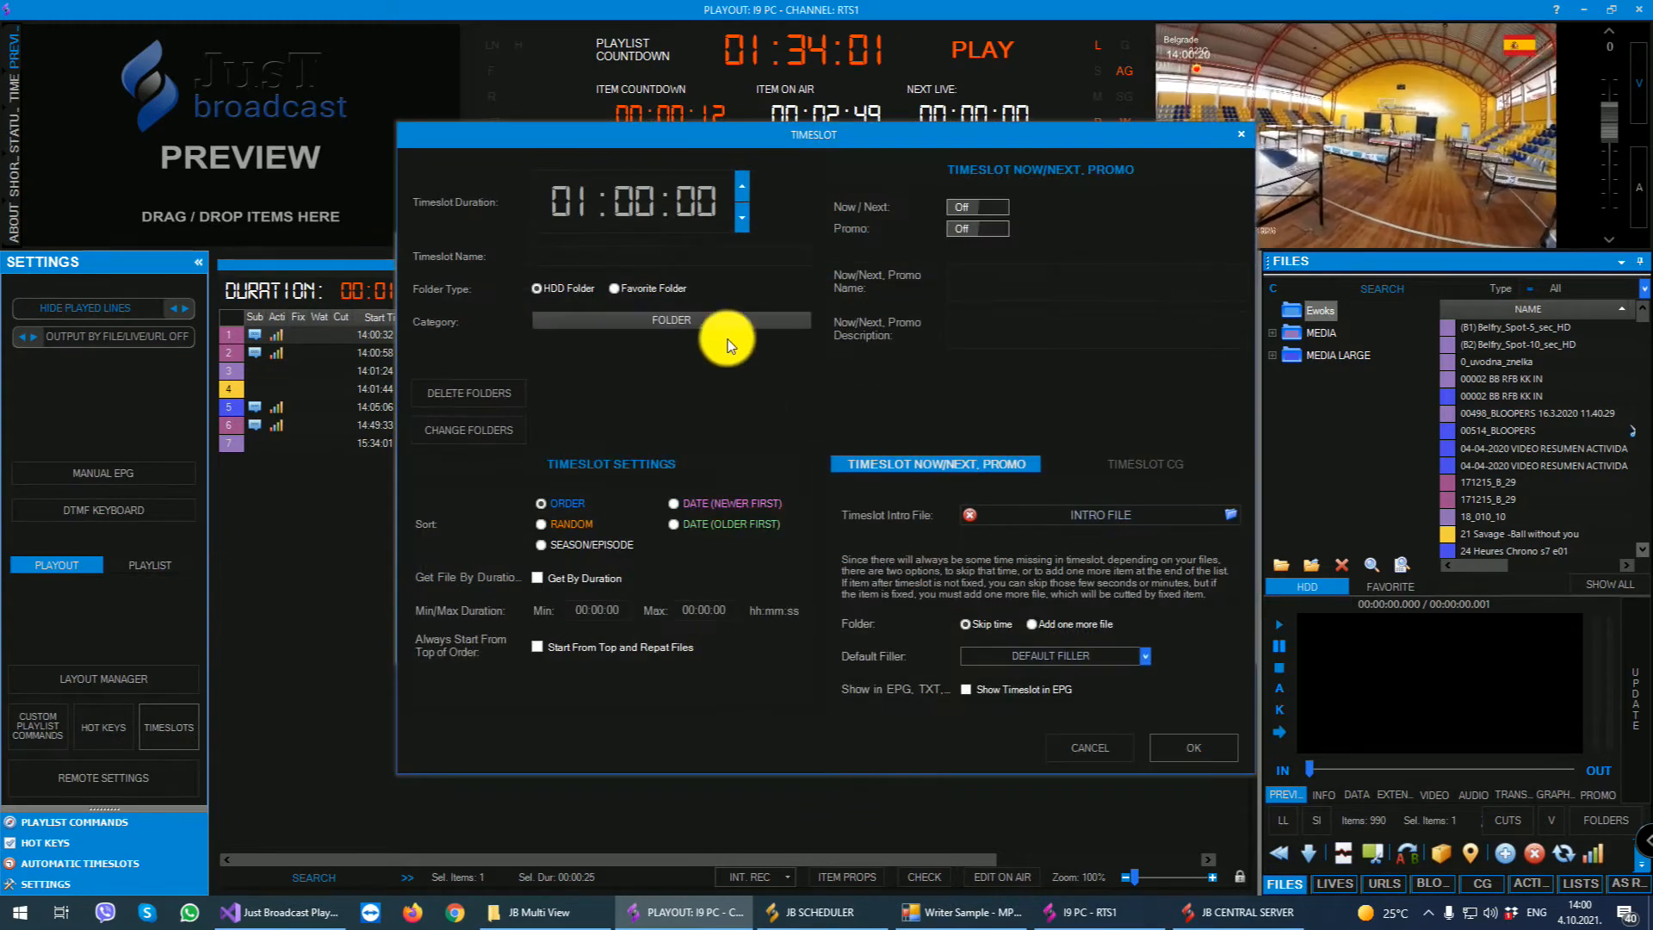
left_click(571, 203)
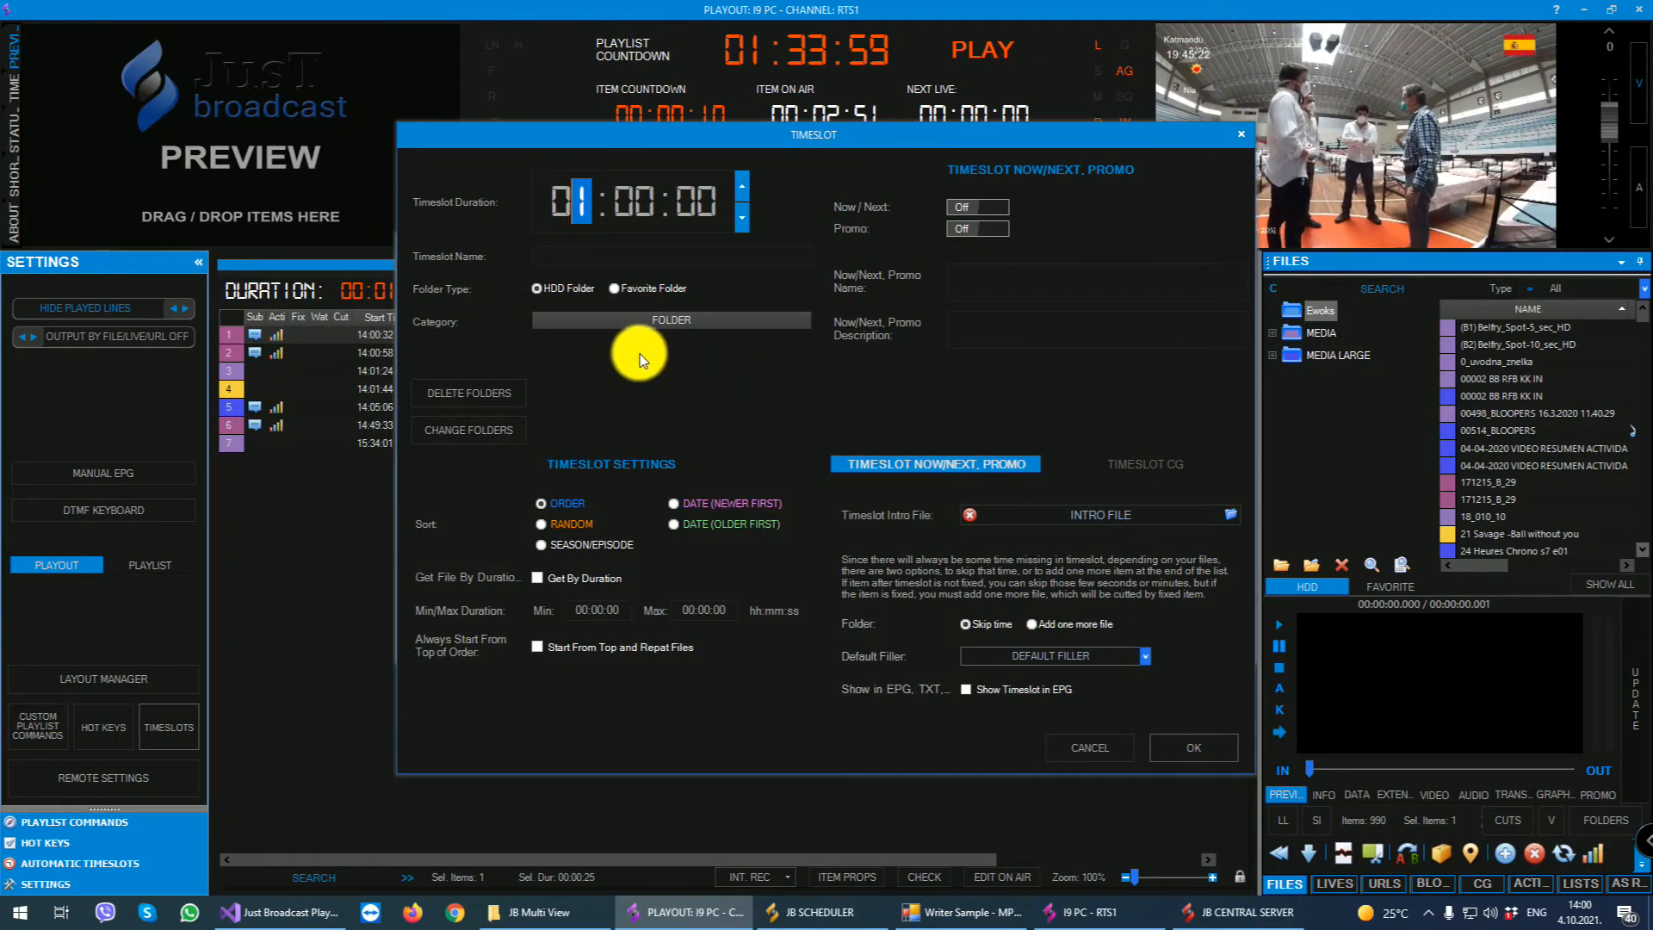
type("2")
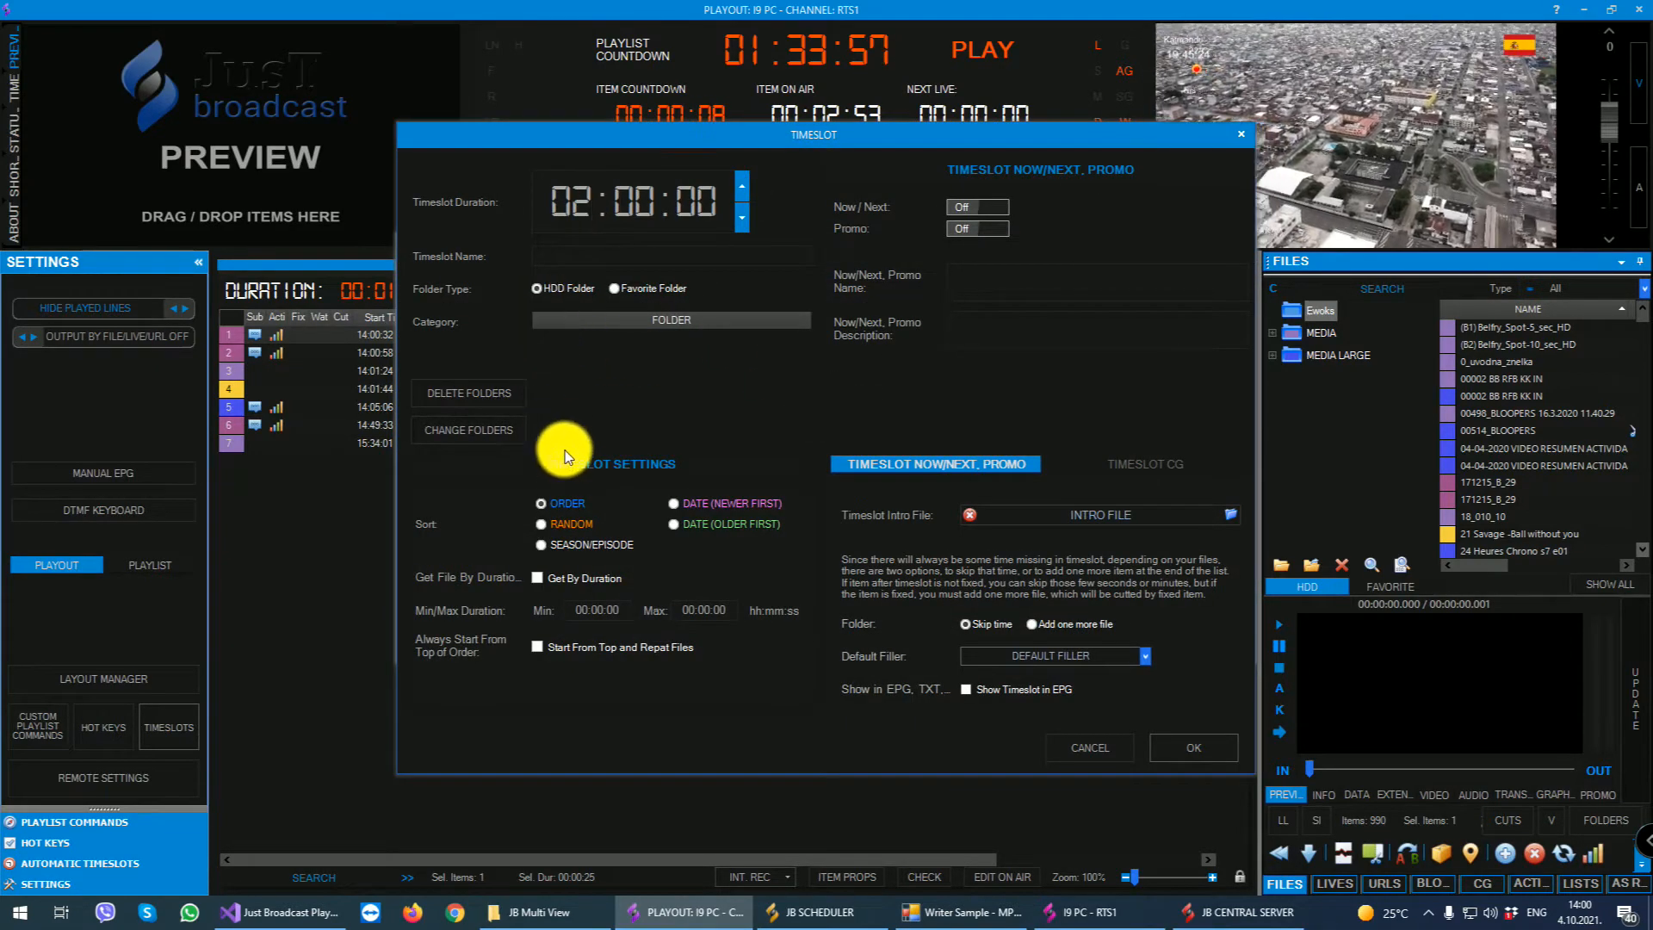
- Add the Jingle, Opet and MEDIA LARGE folders to the new timeslot
left_click(479, 430)
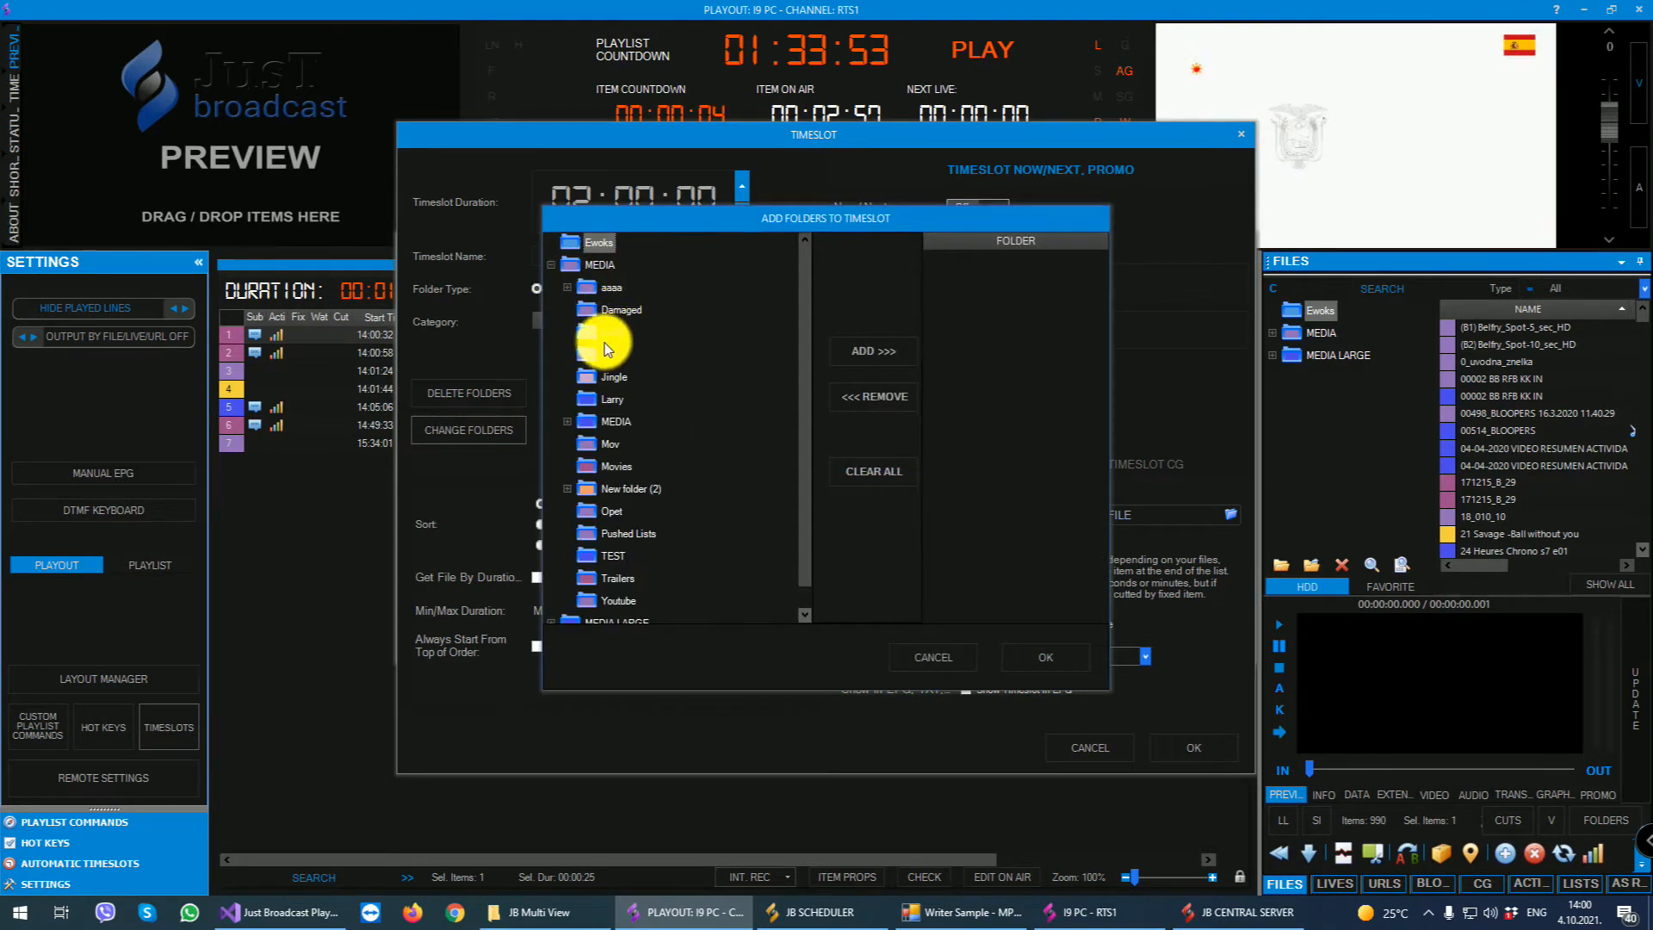
left_click(606, 378)
left_click(874, 351)
scroll(662, 435, "down", 1)
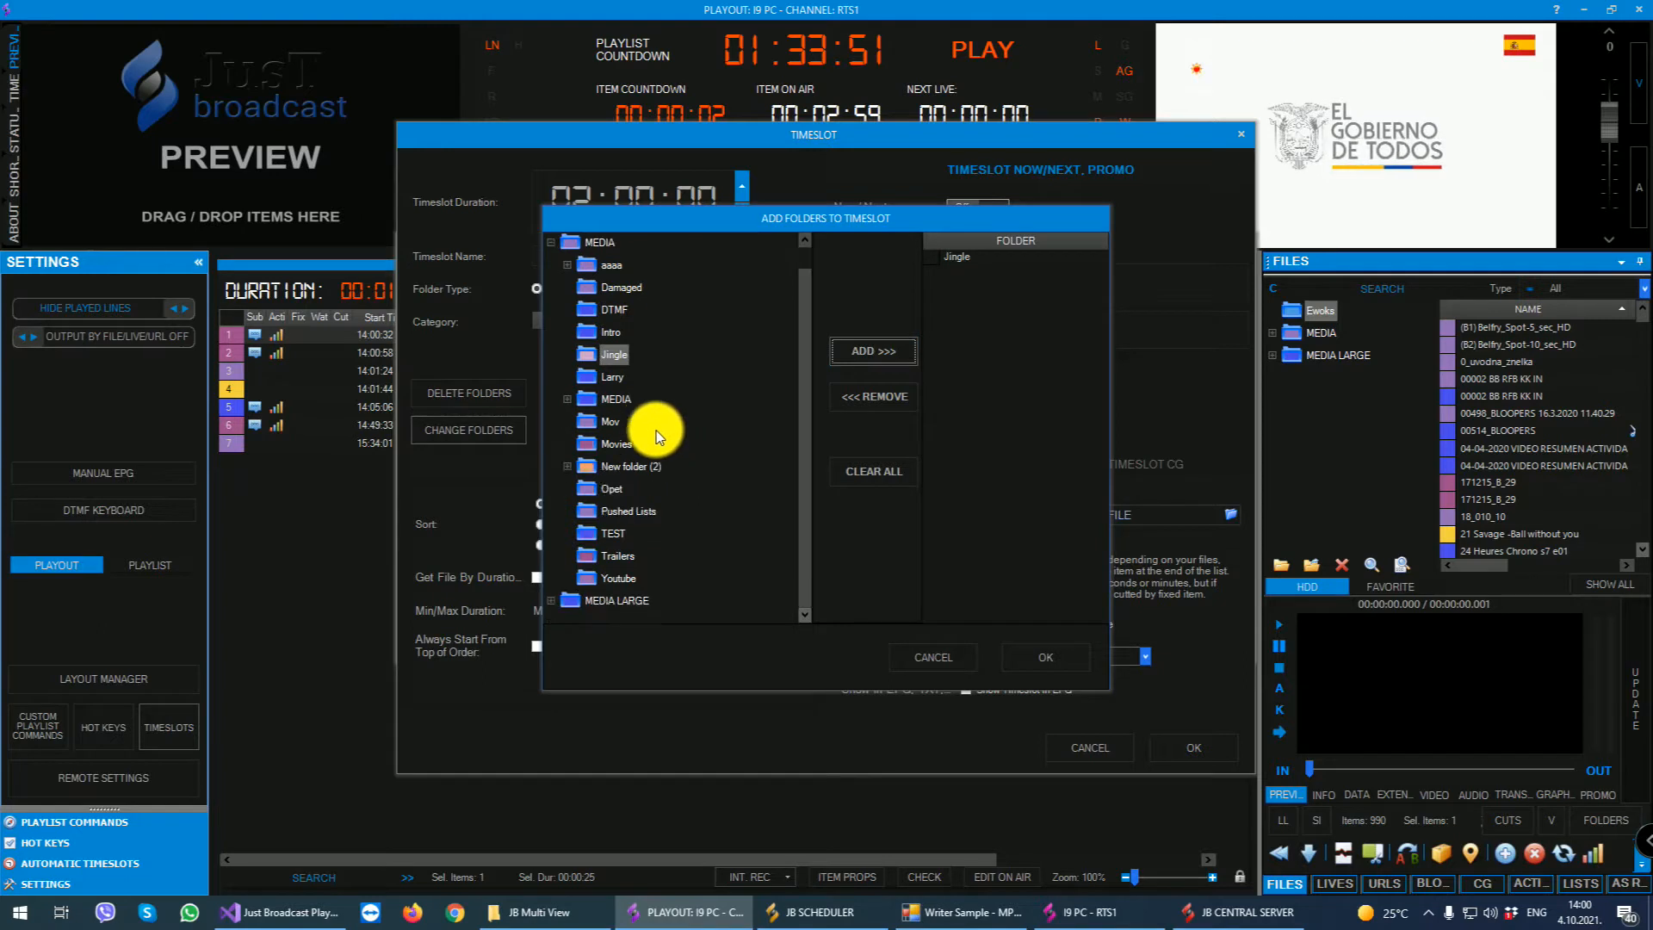
left_click(607, 492)
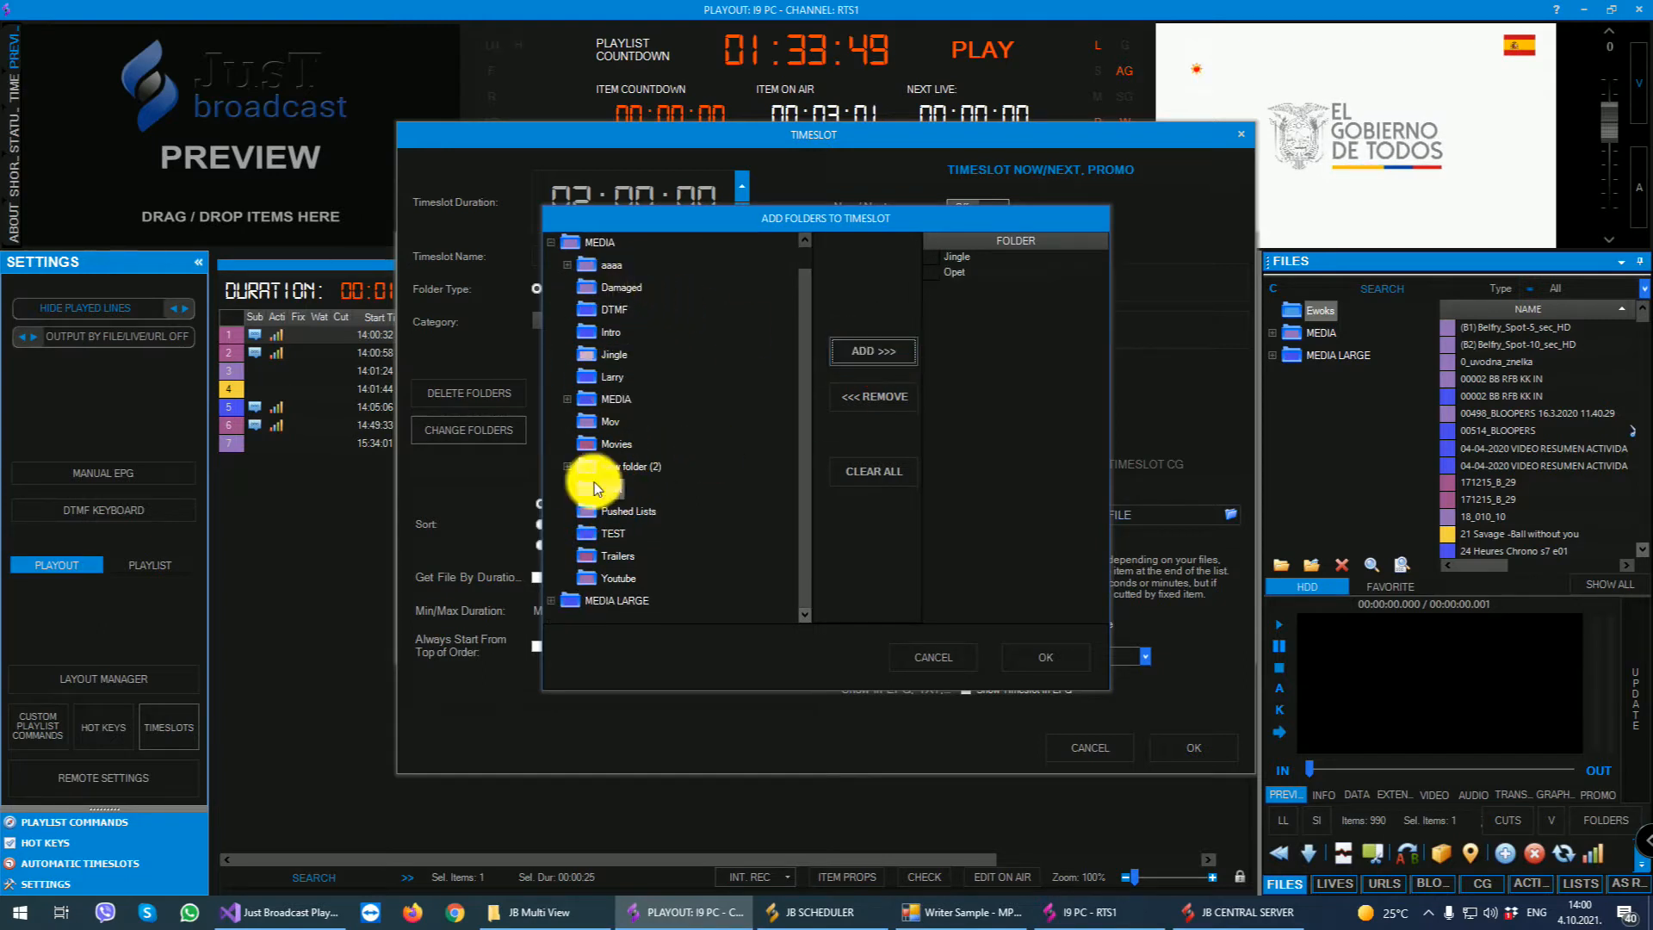
left_click(569, 601)
left_click(871, 352)
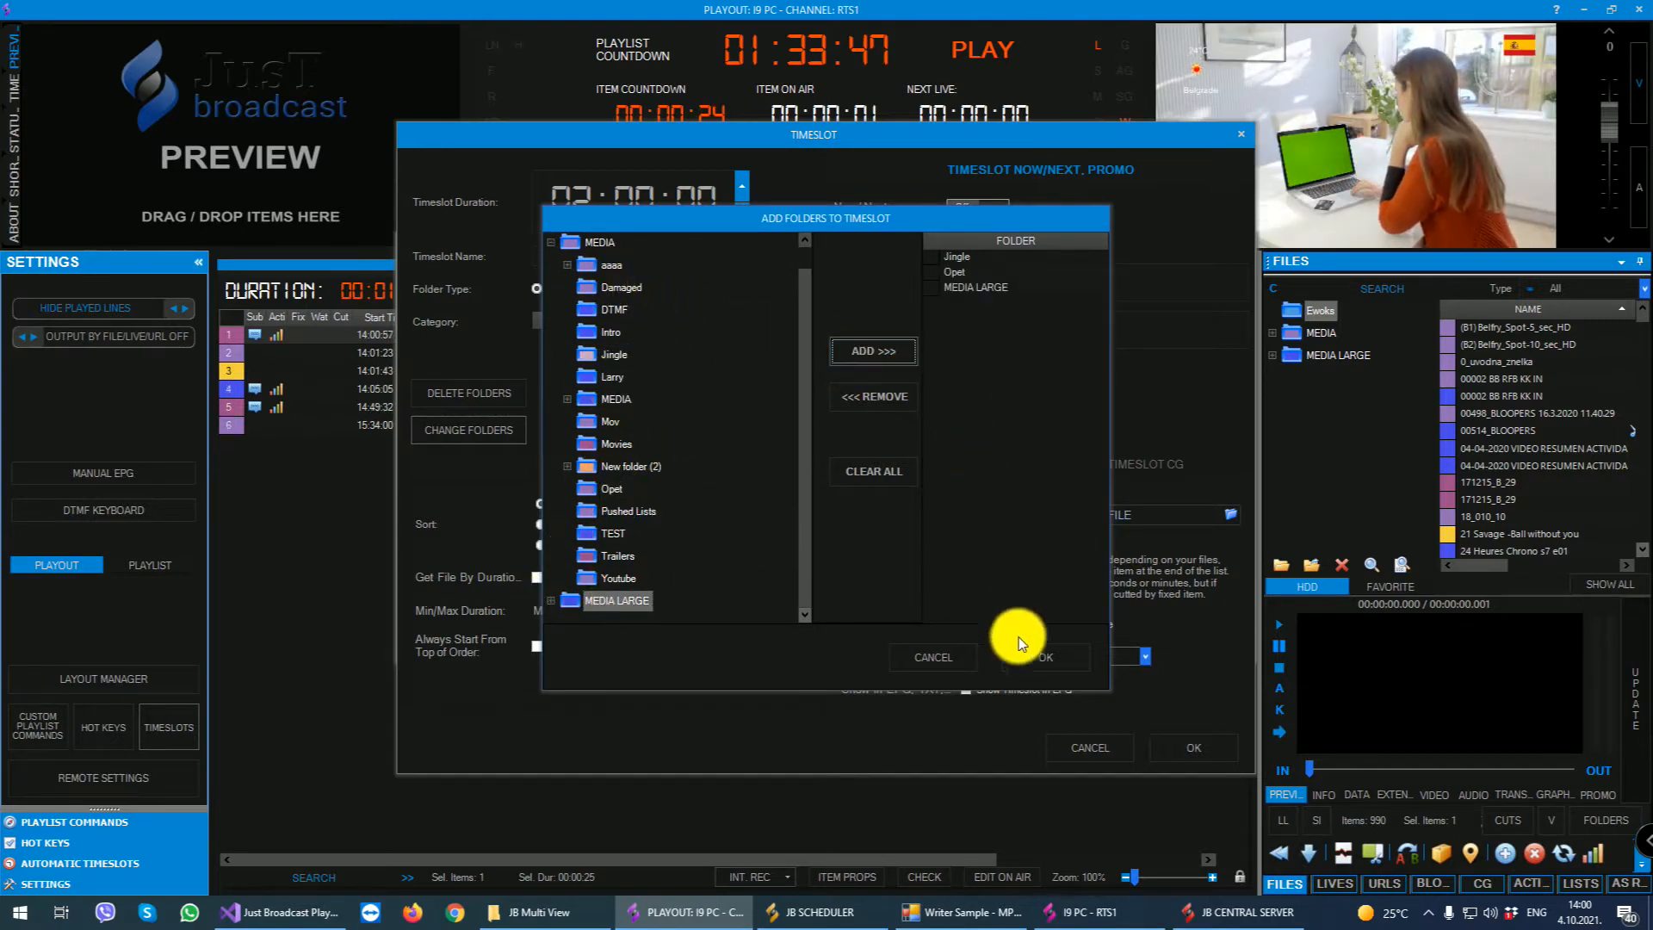
left_click(1038, 656)
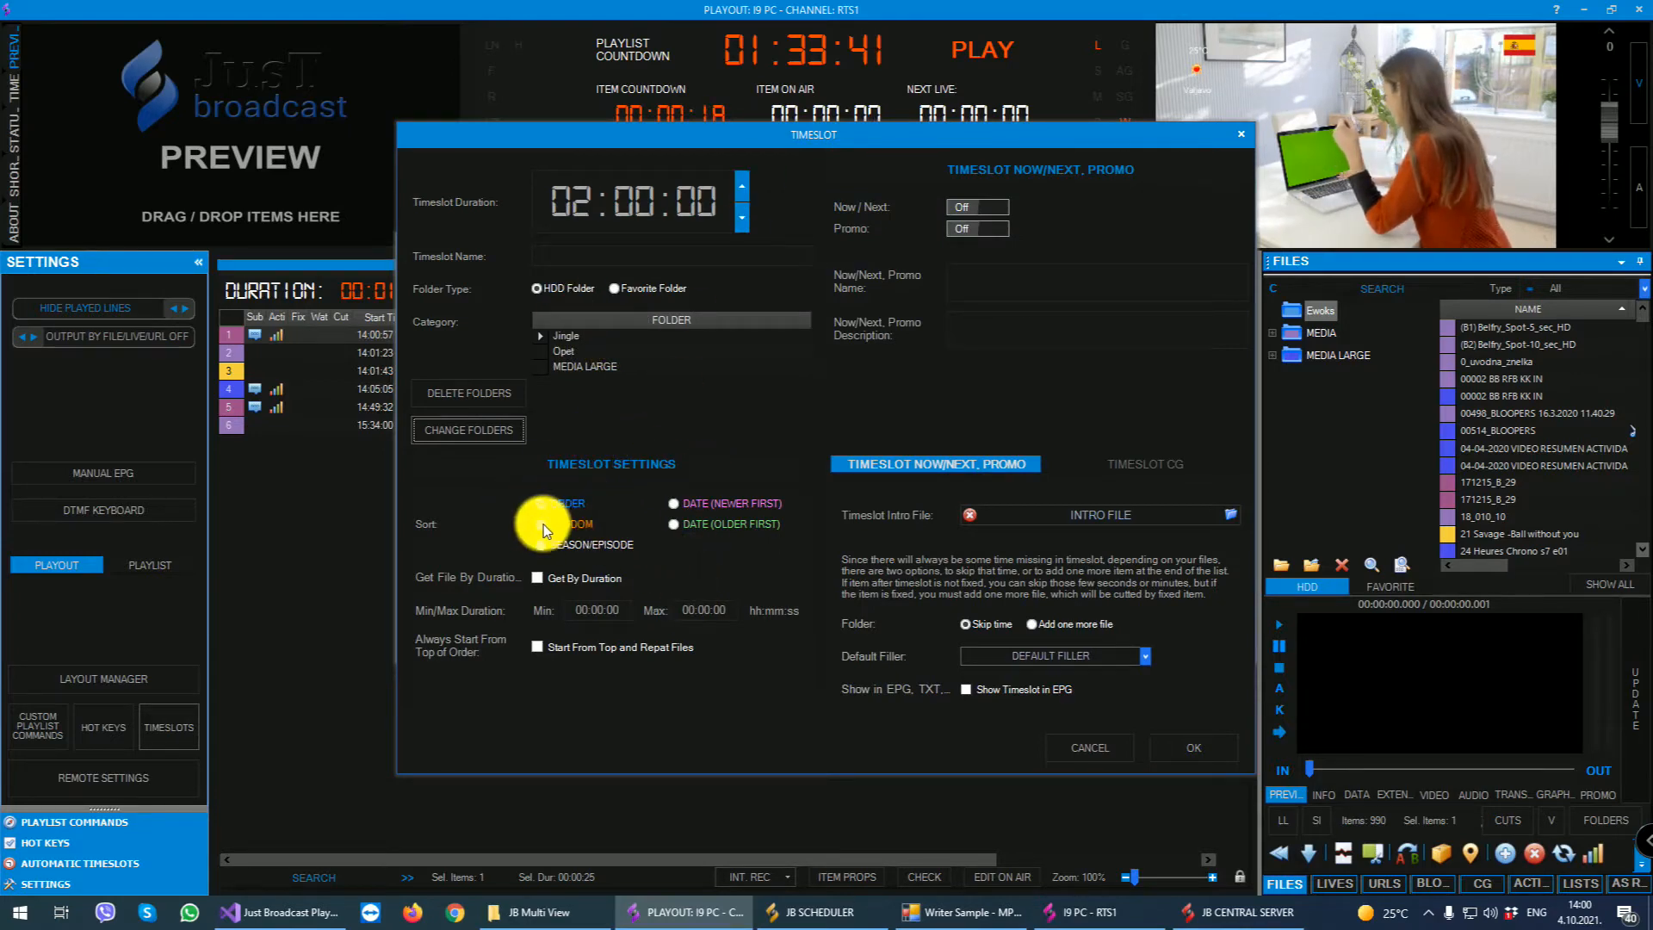
- Try the timeslot's sort options, return to Order, and restrict files by duration to 00:02:00 minimum and 00:05:00 maximum
left_click(542, 546)
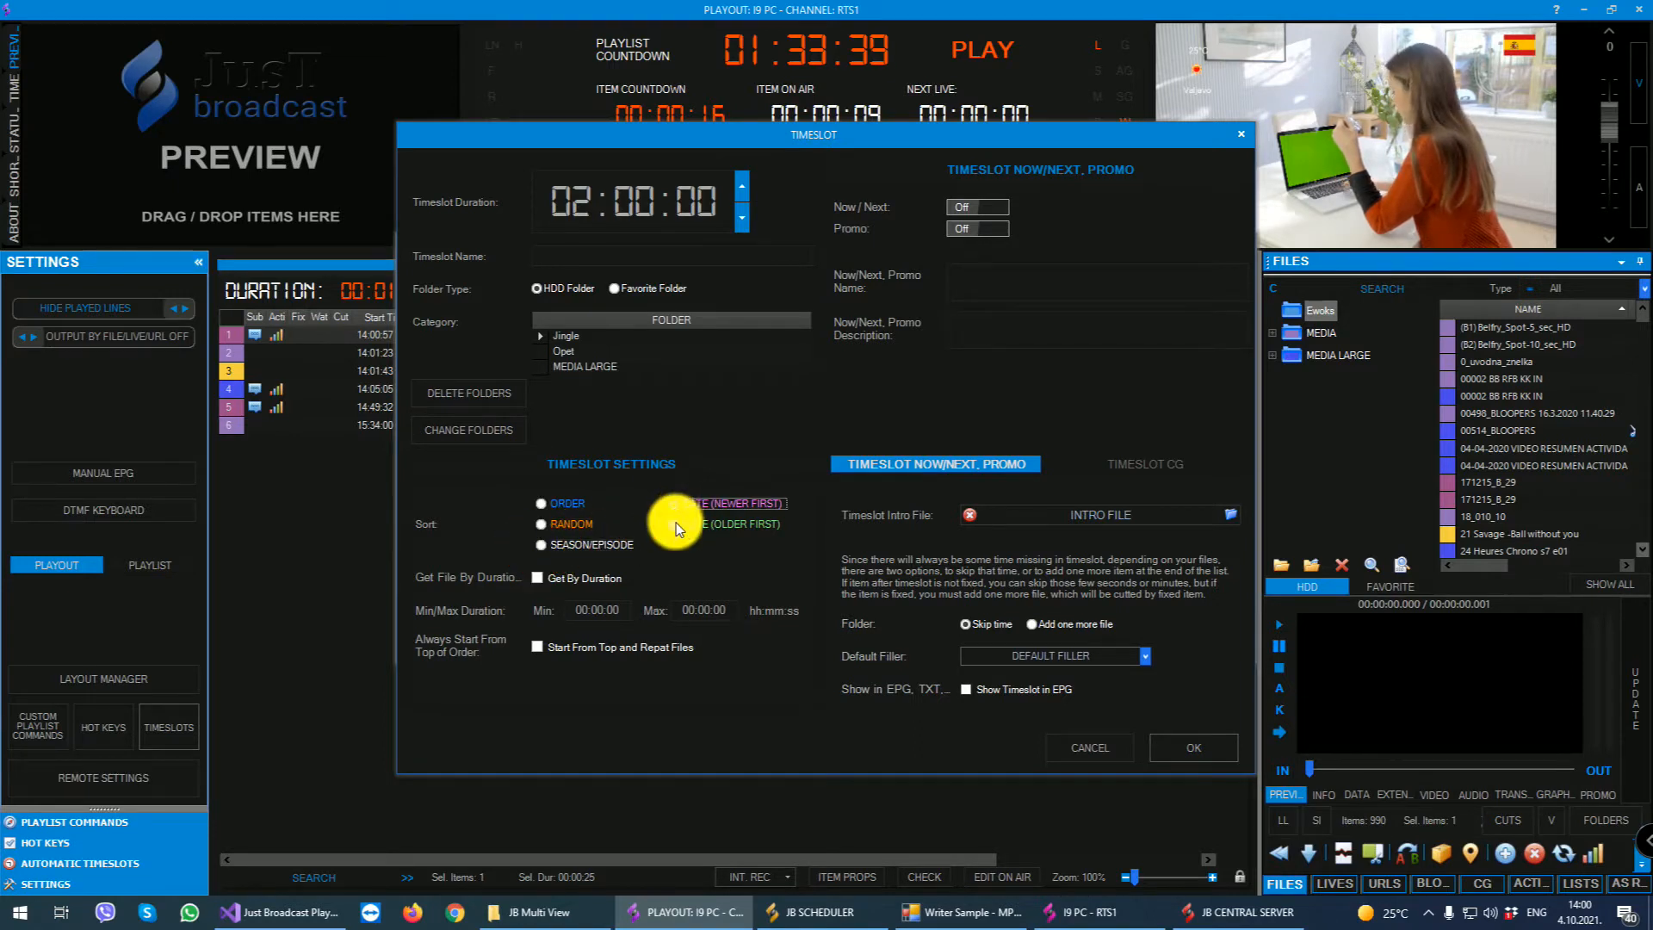
left_click(556, 503)
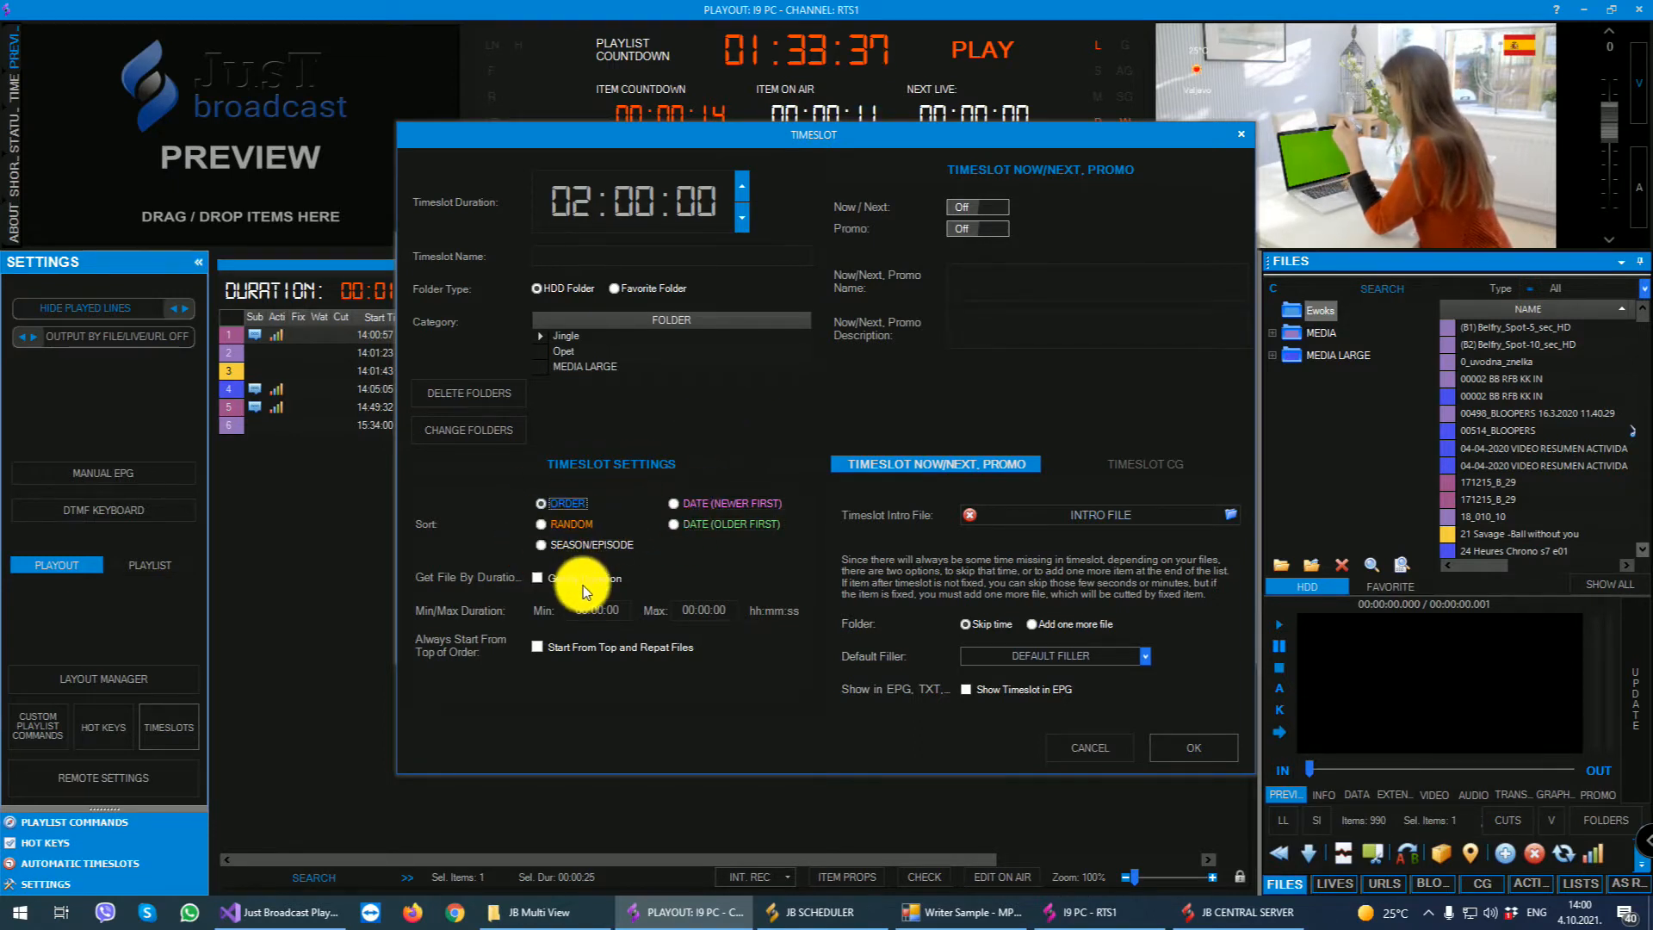
left_click(551, 581)
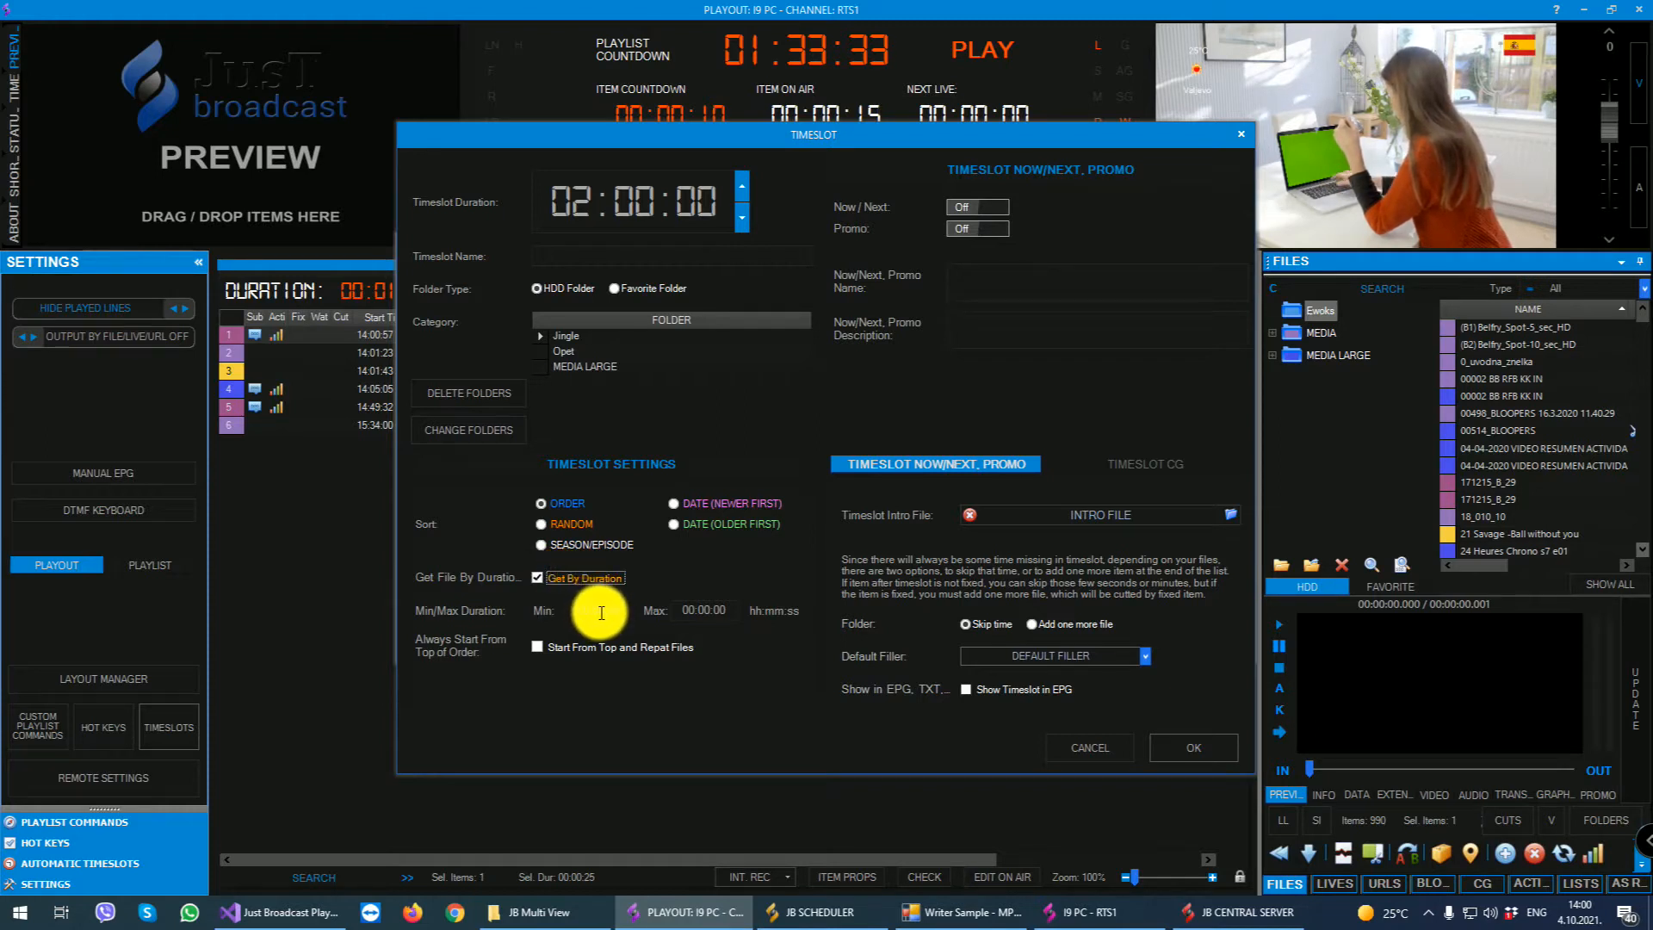
left_click_drag(604, 610, 597, 608)
type("2")
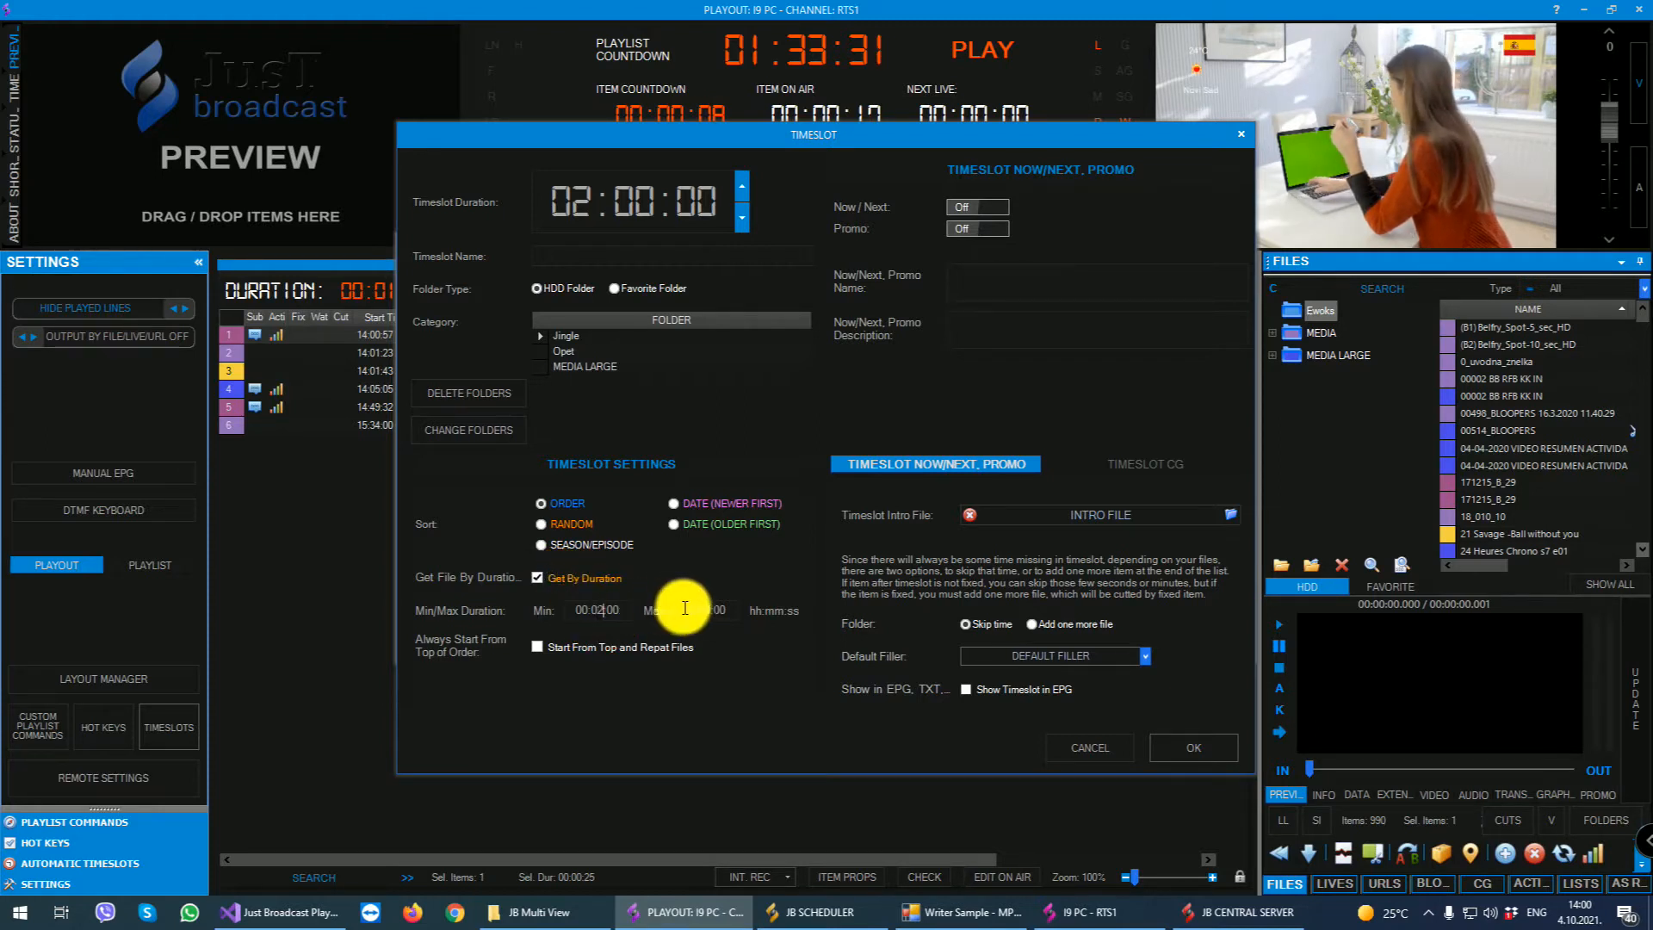
left_click(703, 609)
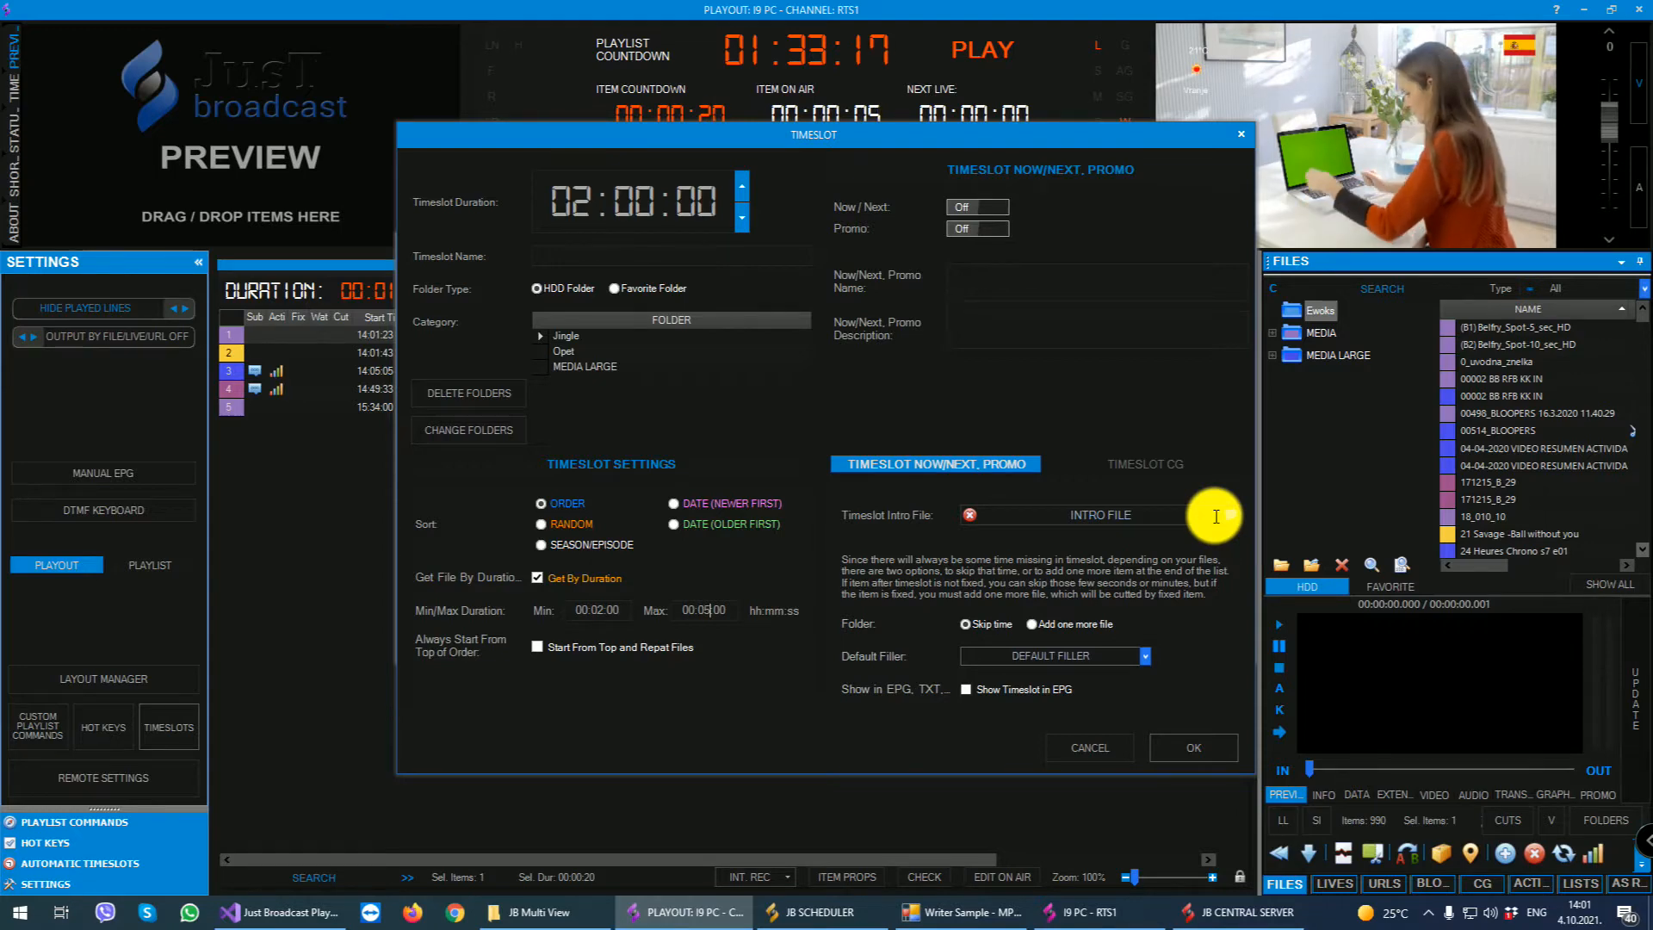
- Point out the timeslot's Jingle and MEDIA LARGE folders, discard the unsaved timeslot, and close the automatic timeslots window
left_click(574, 337)
left_click(570, 368)
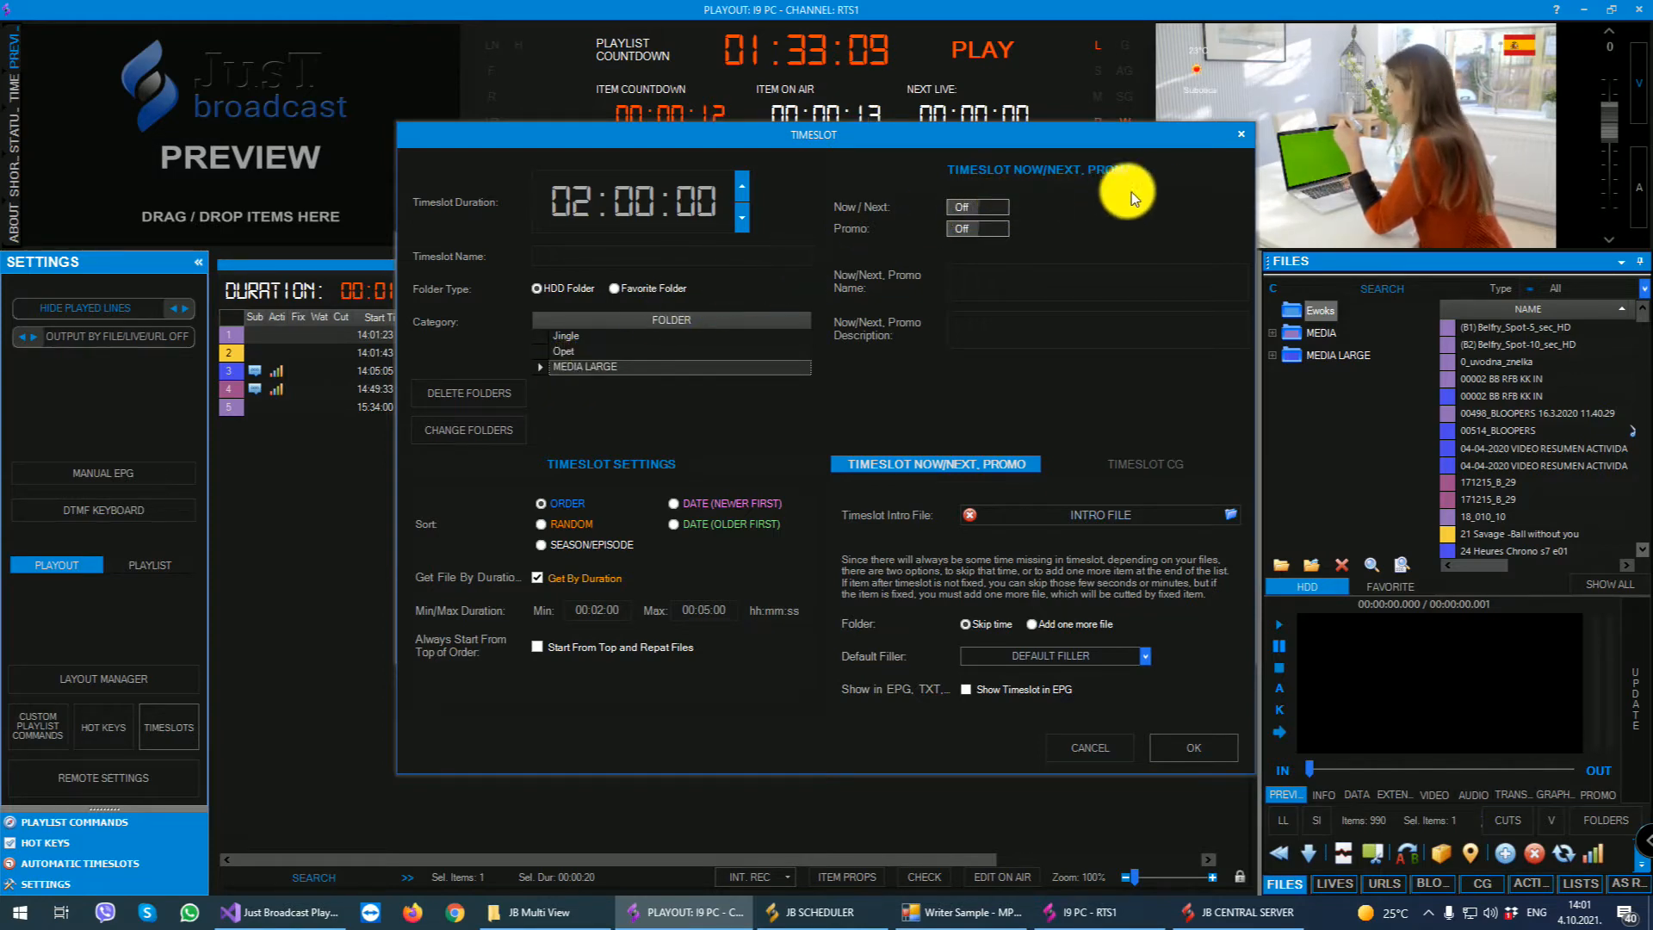
left_click(1241, 134)
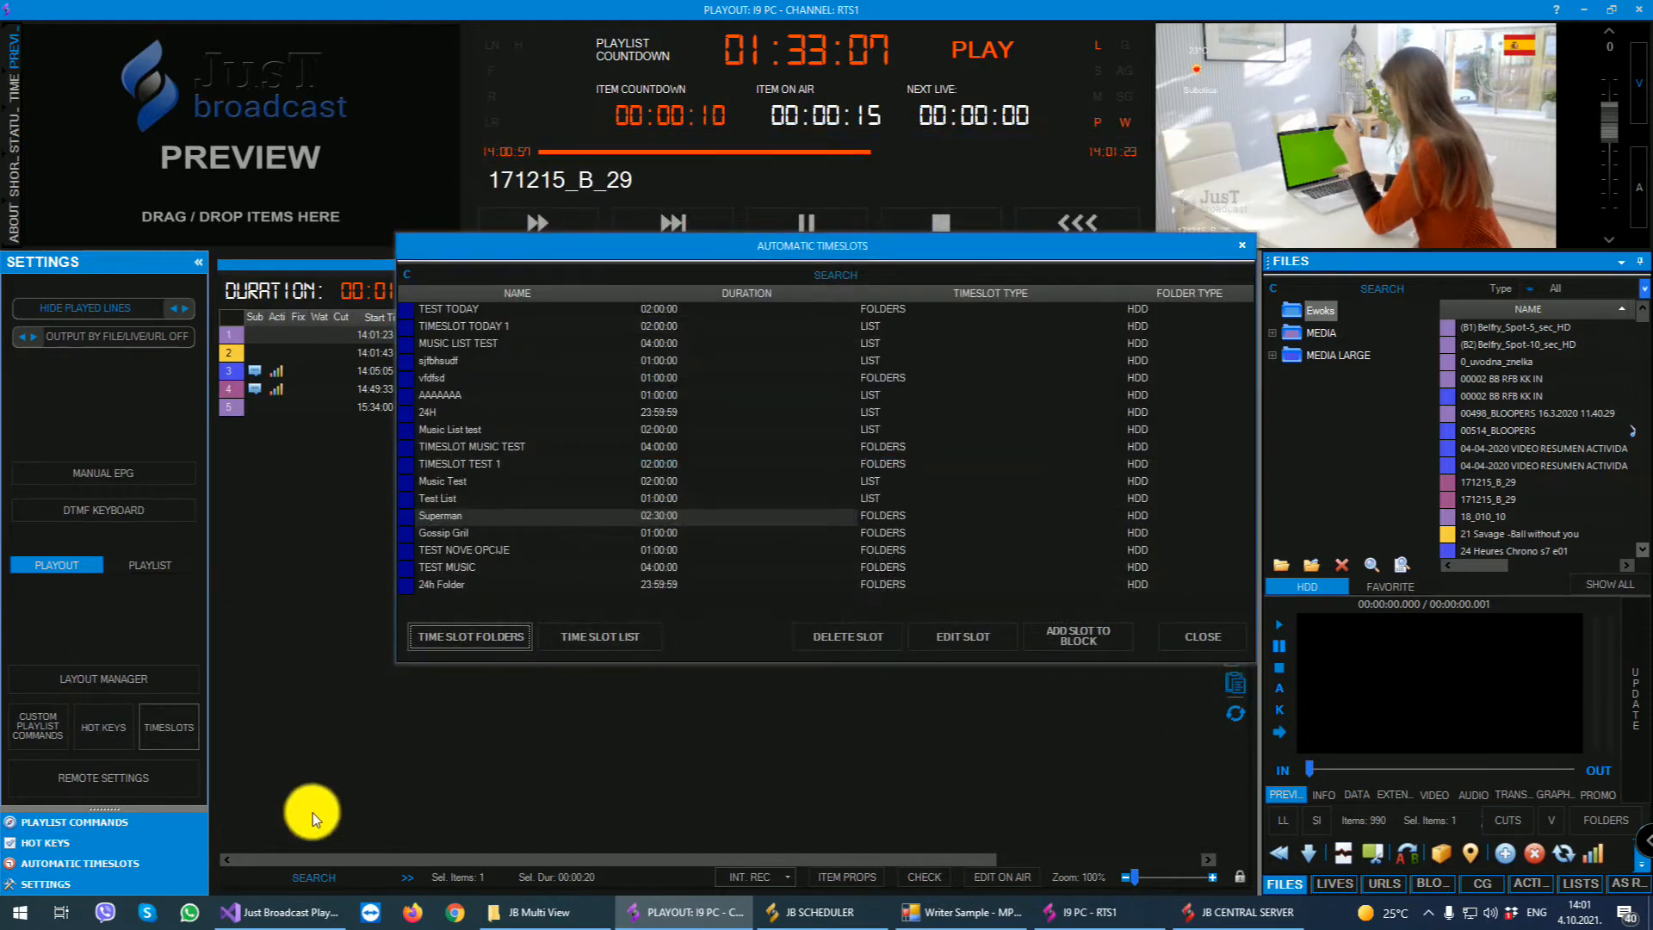
left_click(1242, 247)
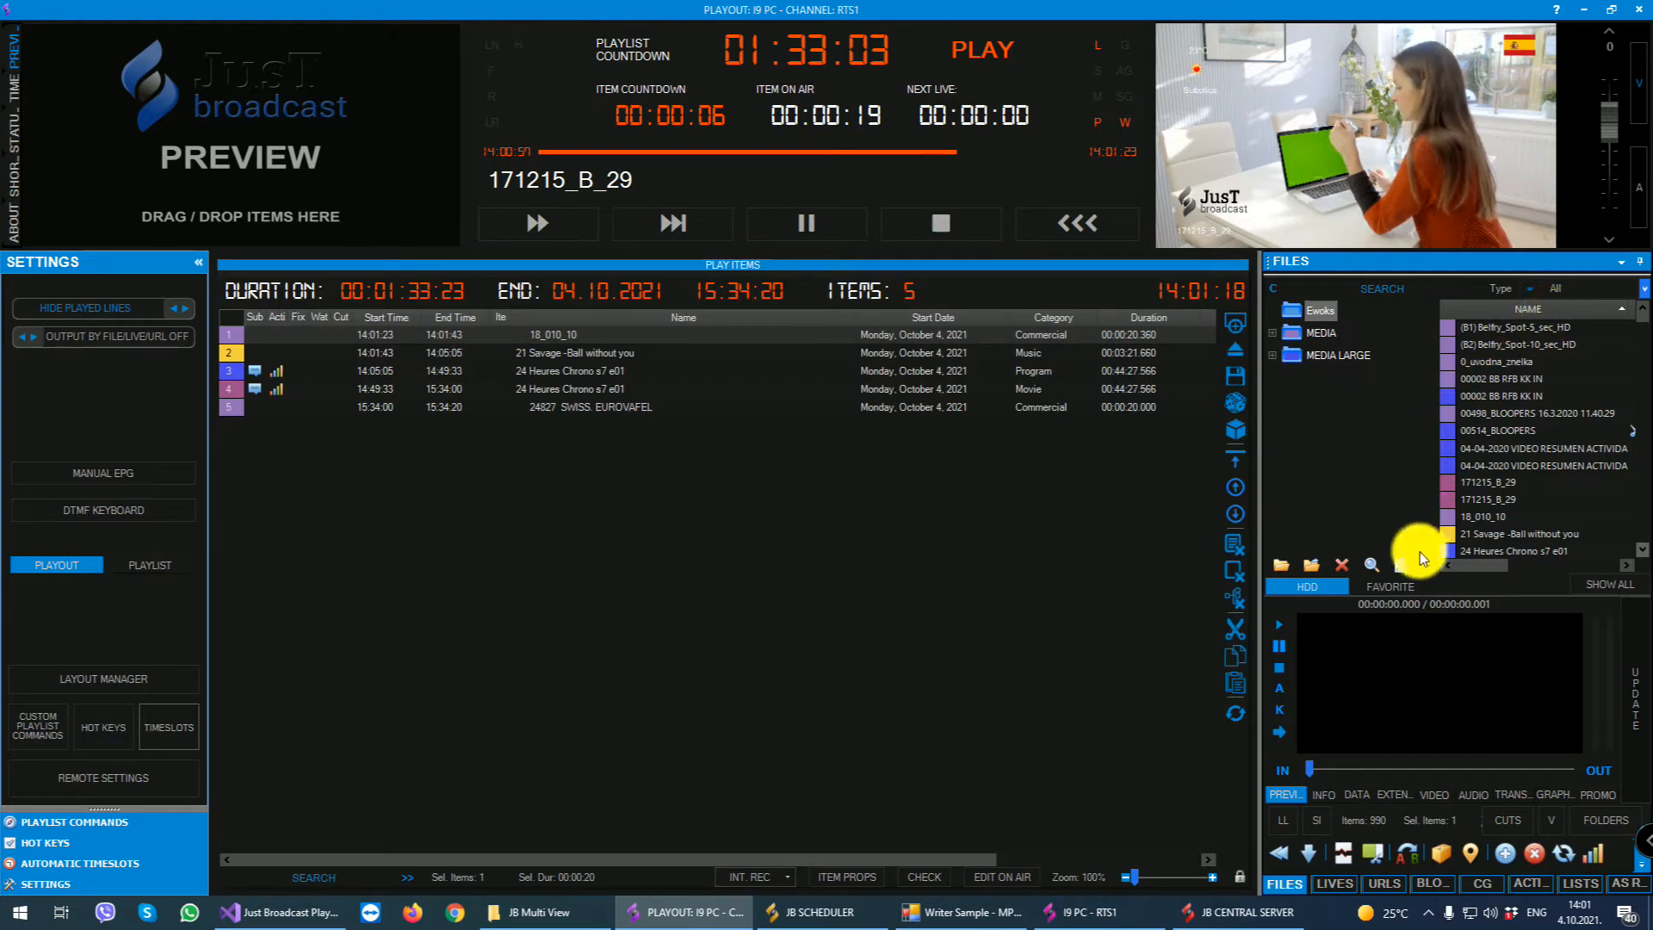
- Widen the media files area and look through the lives, URLs, blocks, CG, actions, lists and as-run views
left_click_drag(1468, 344, 1208, 379)
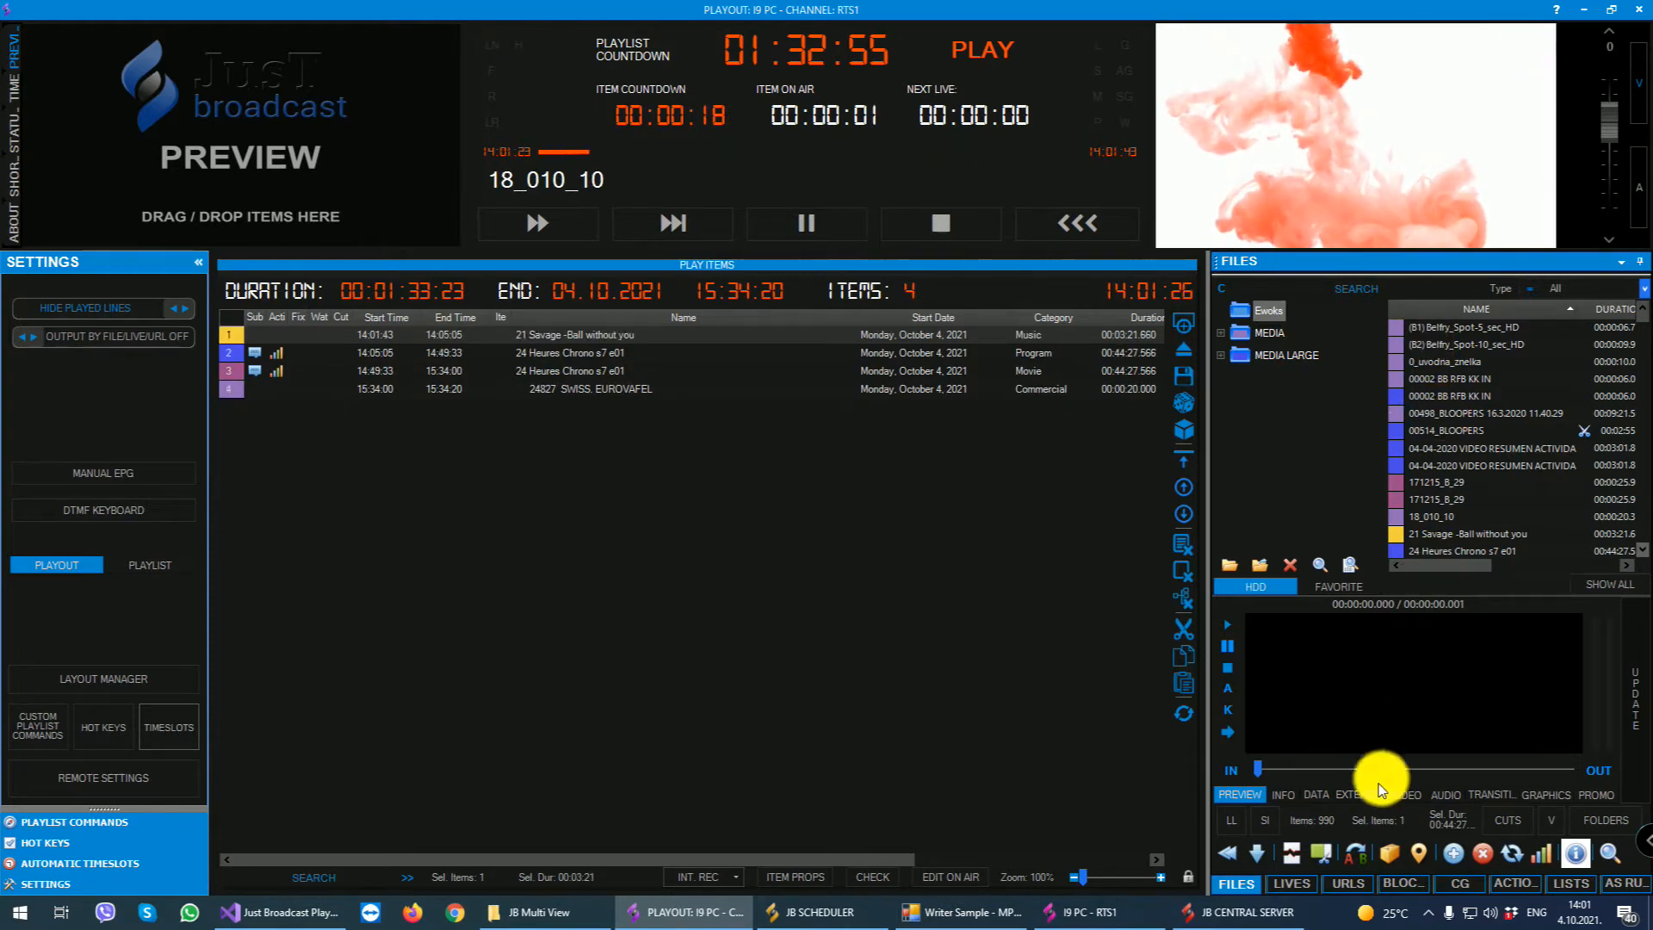
left_click(1291, 883)
left_click(1345, 883)
left_click(1396, 883)
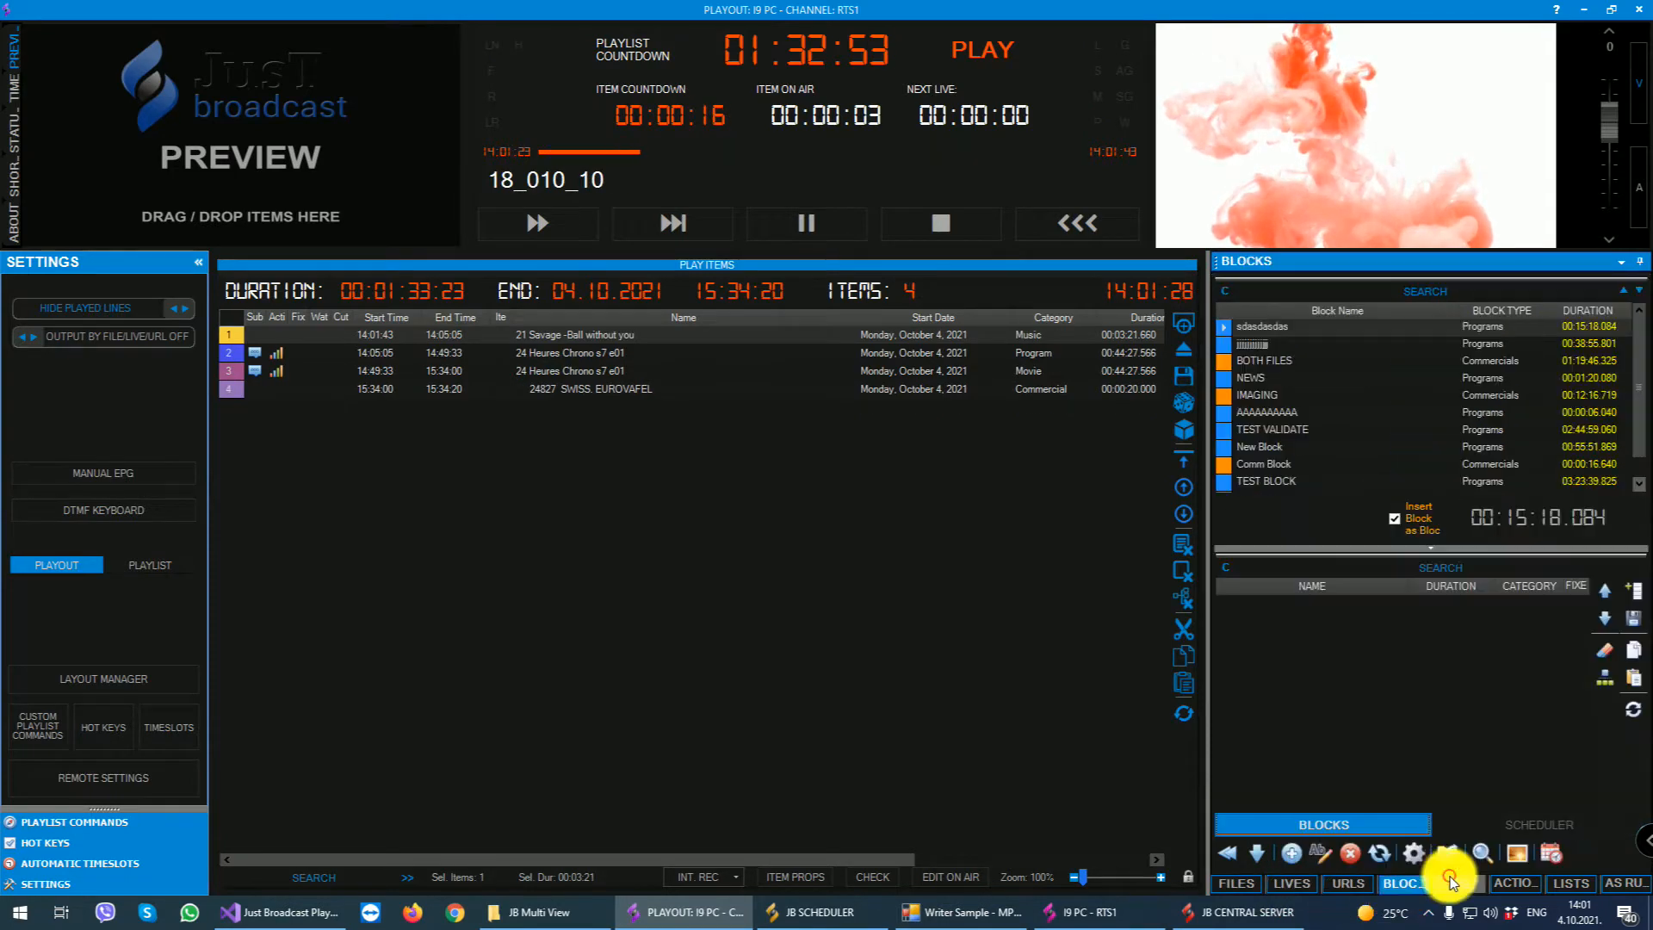
left_click(1456, 881)
left_click(1510, 882)
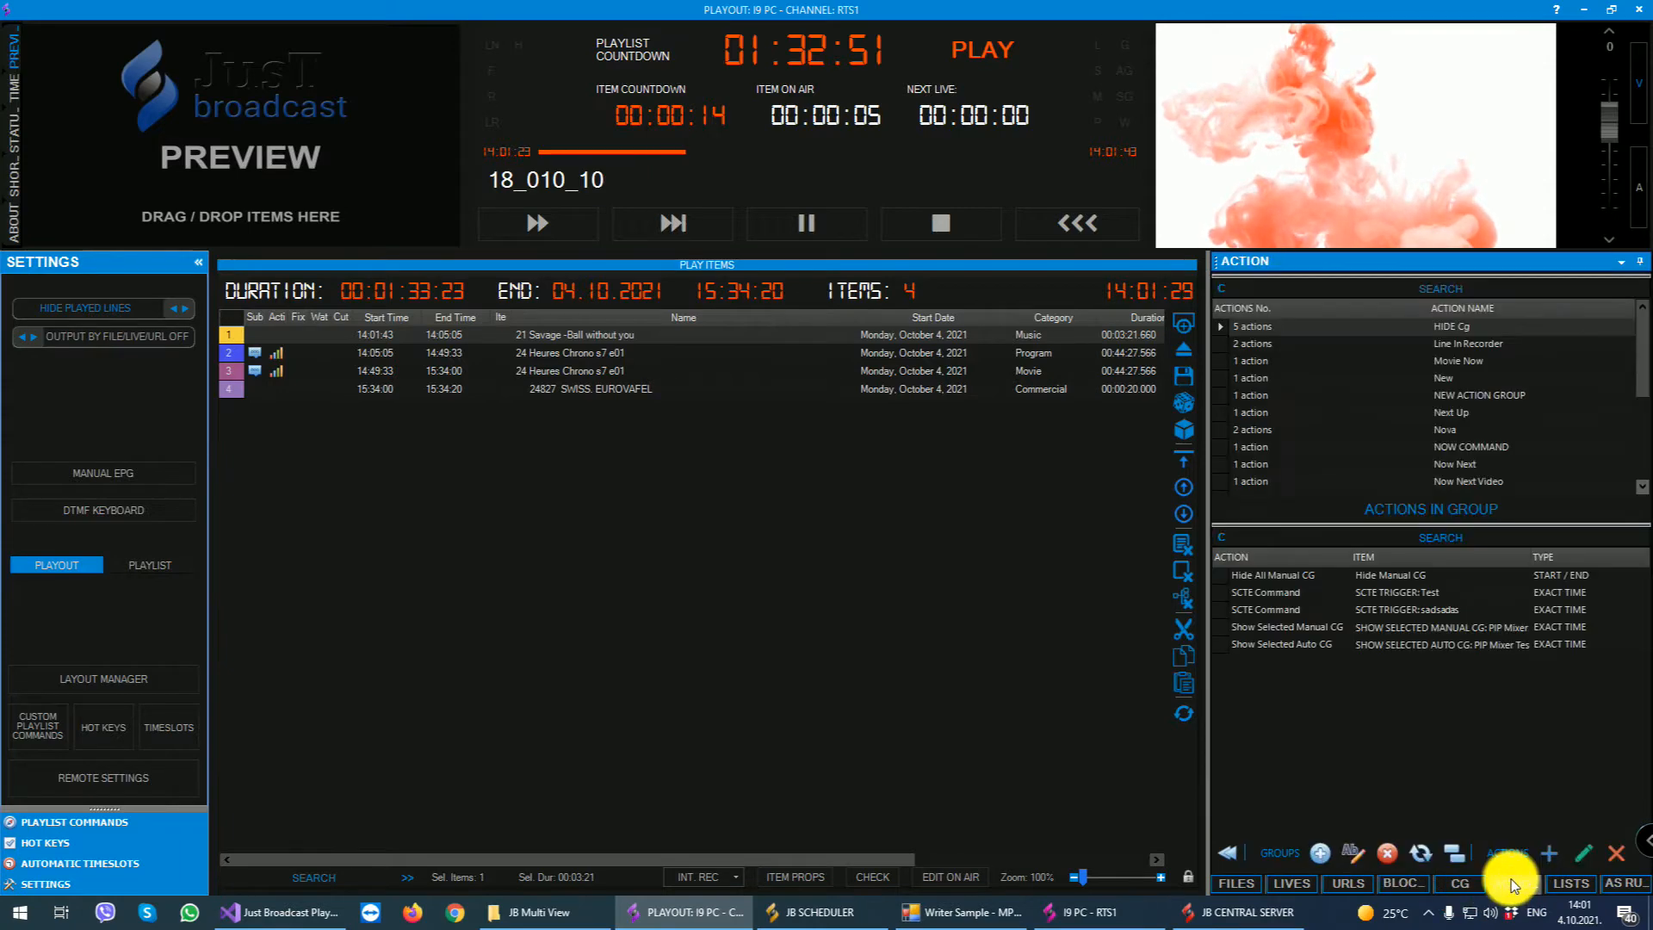
left_click(1558, 880)
left_click(1622, 882)
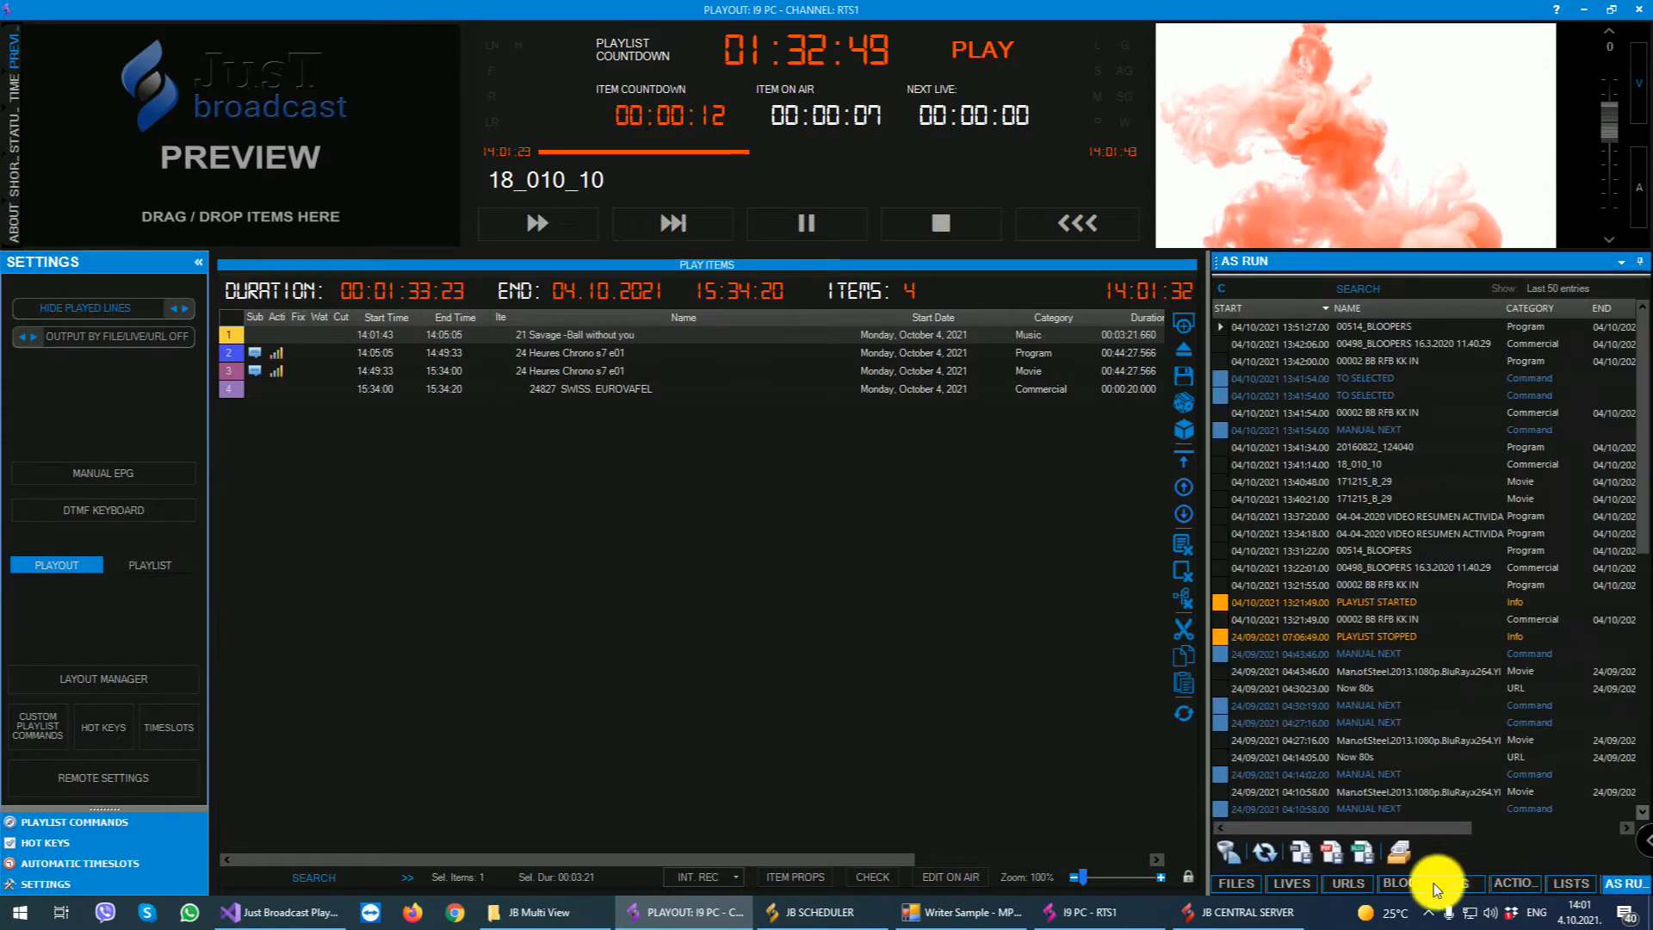
- Return to the file list, check the media folders for changes, and dismiss the summary
left_click(1244, 883)
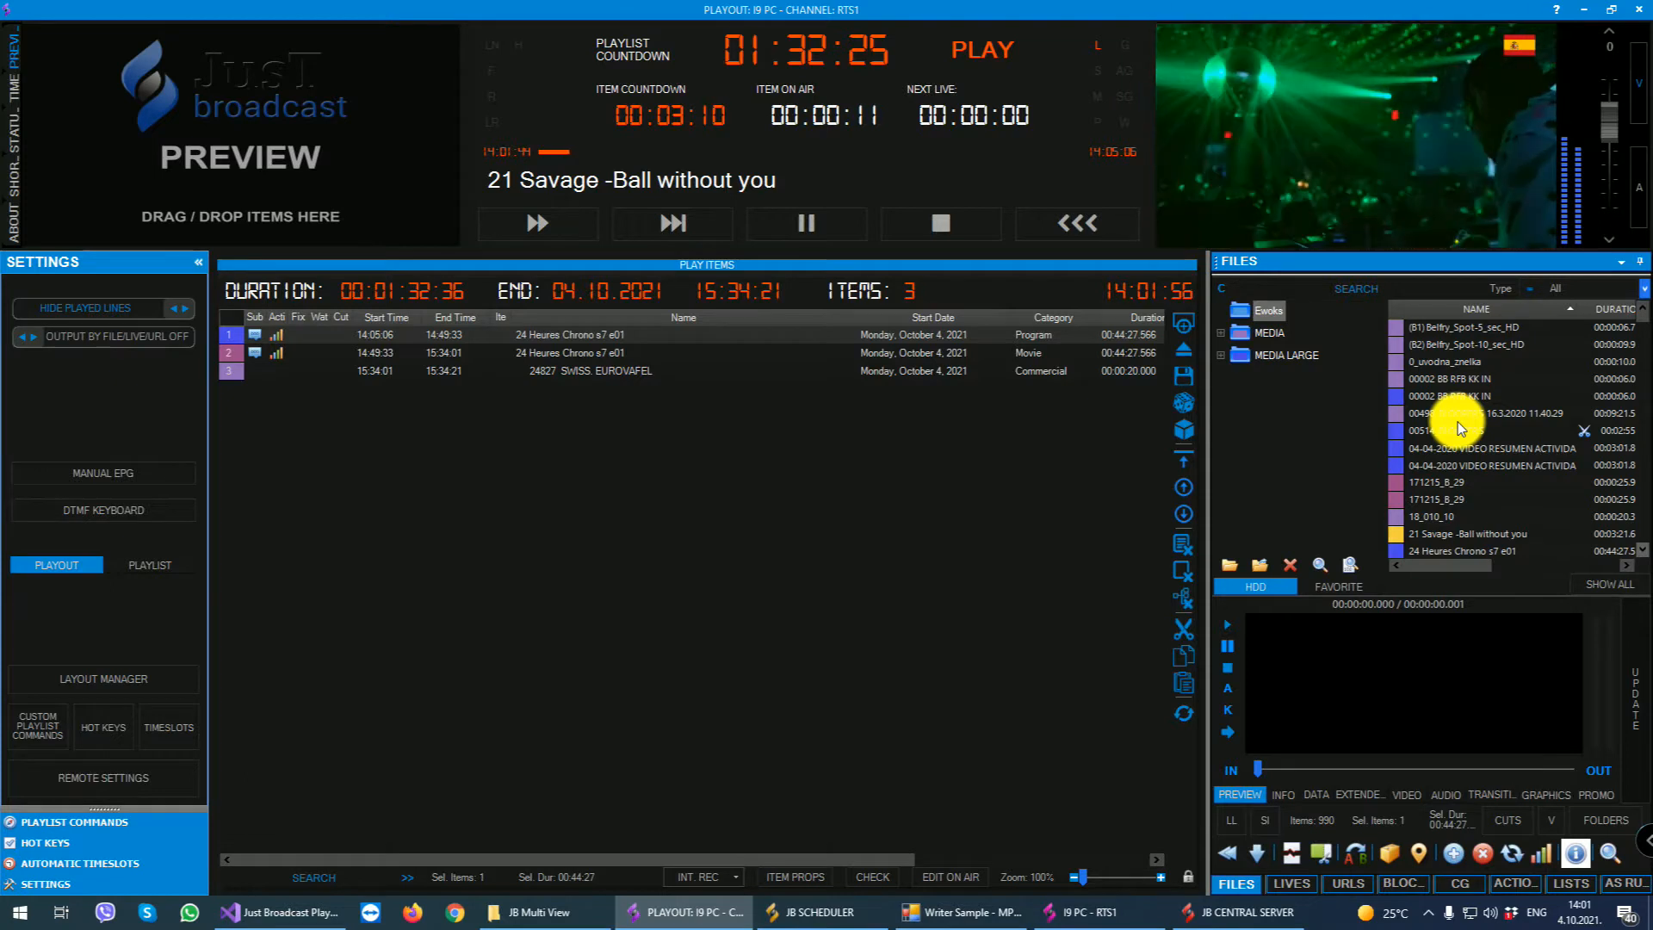
left_click(1316, 565)
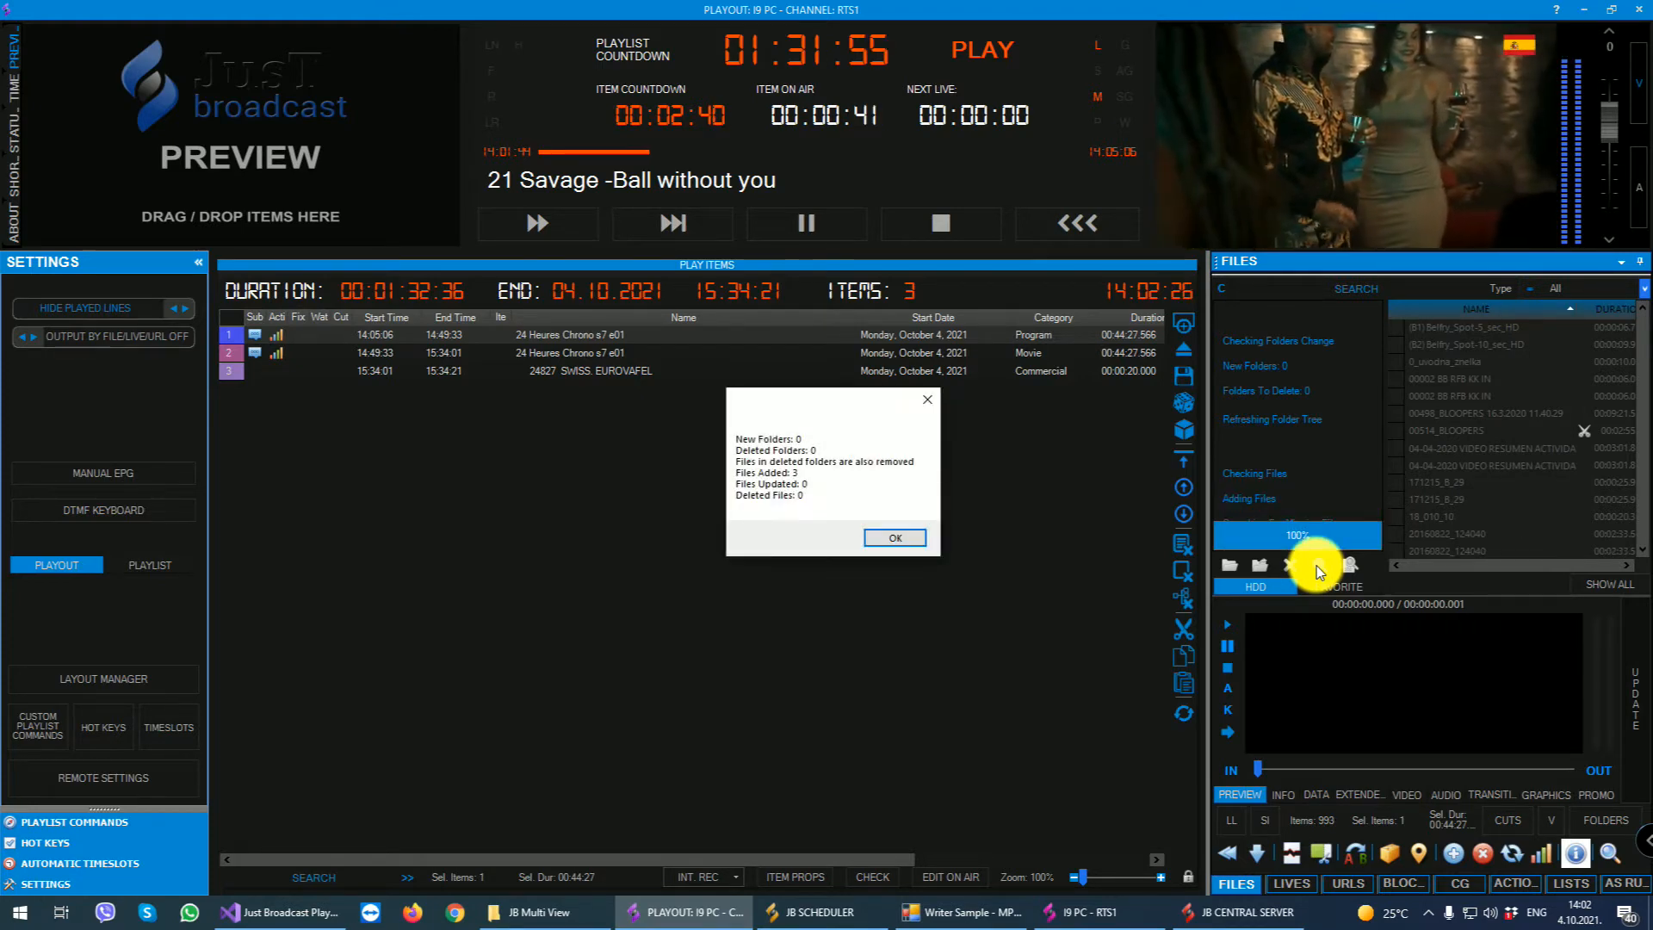
left_click(894, 537)
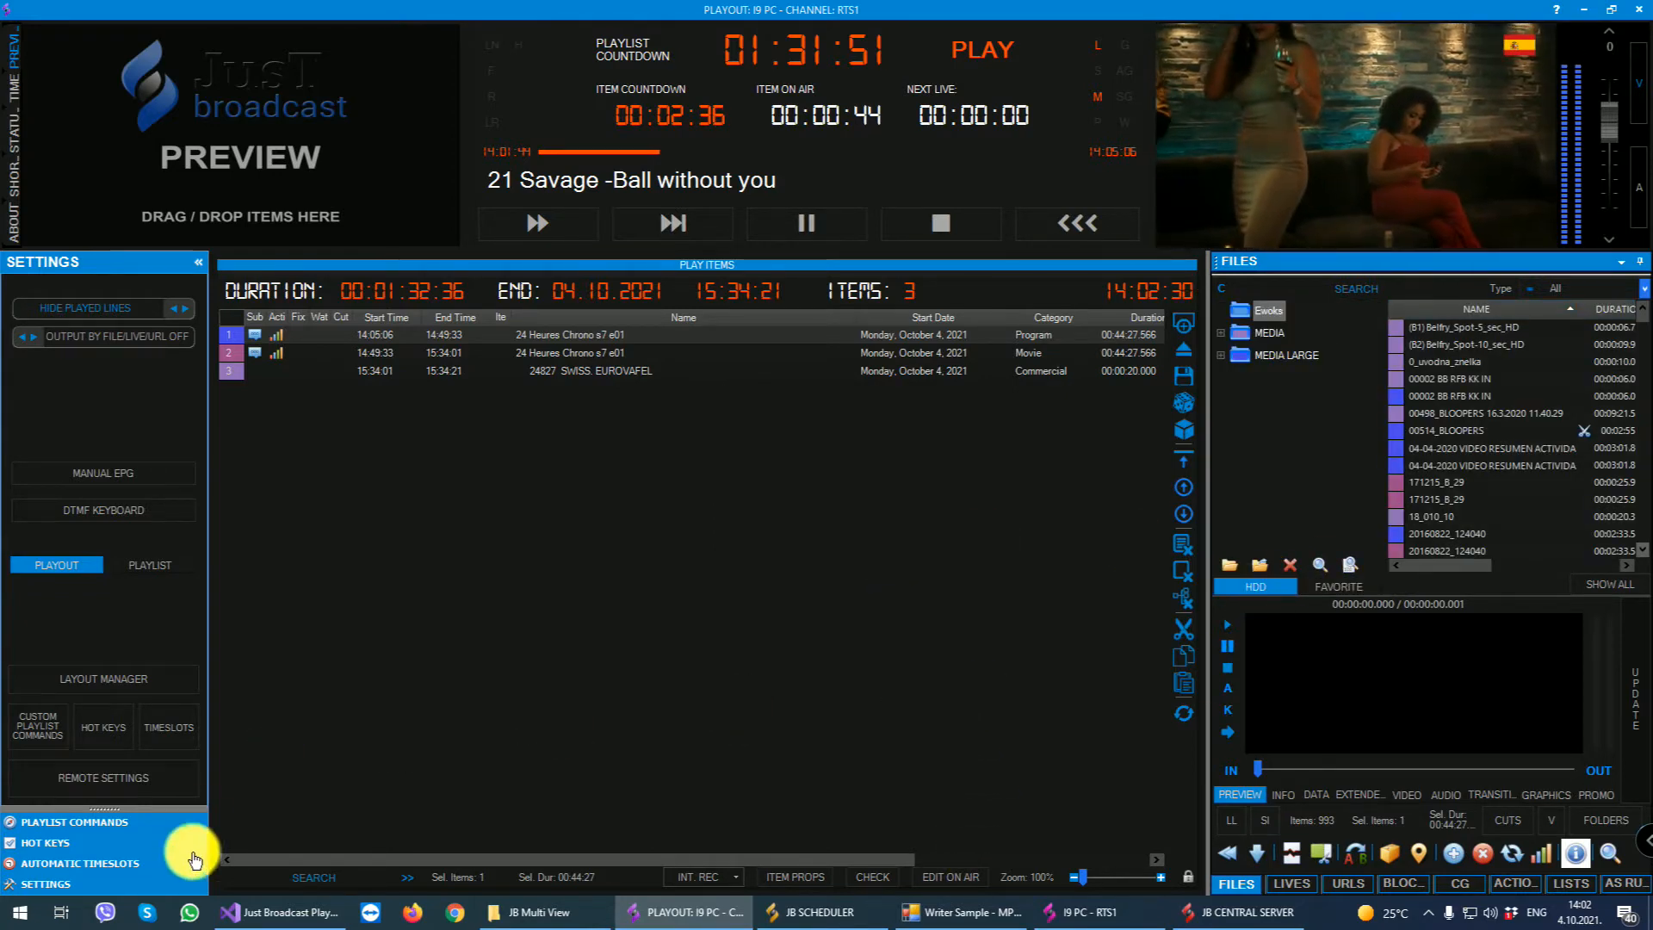
- Open the MEDIA LARGE folder on the Data (D:) drive in File Explorer
left_click(21, 911)
scroll(193, 777, "down", 1)
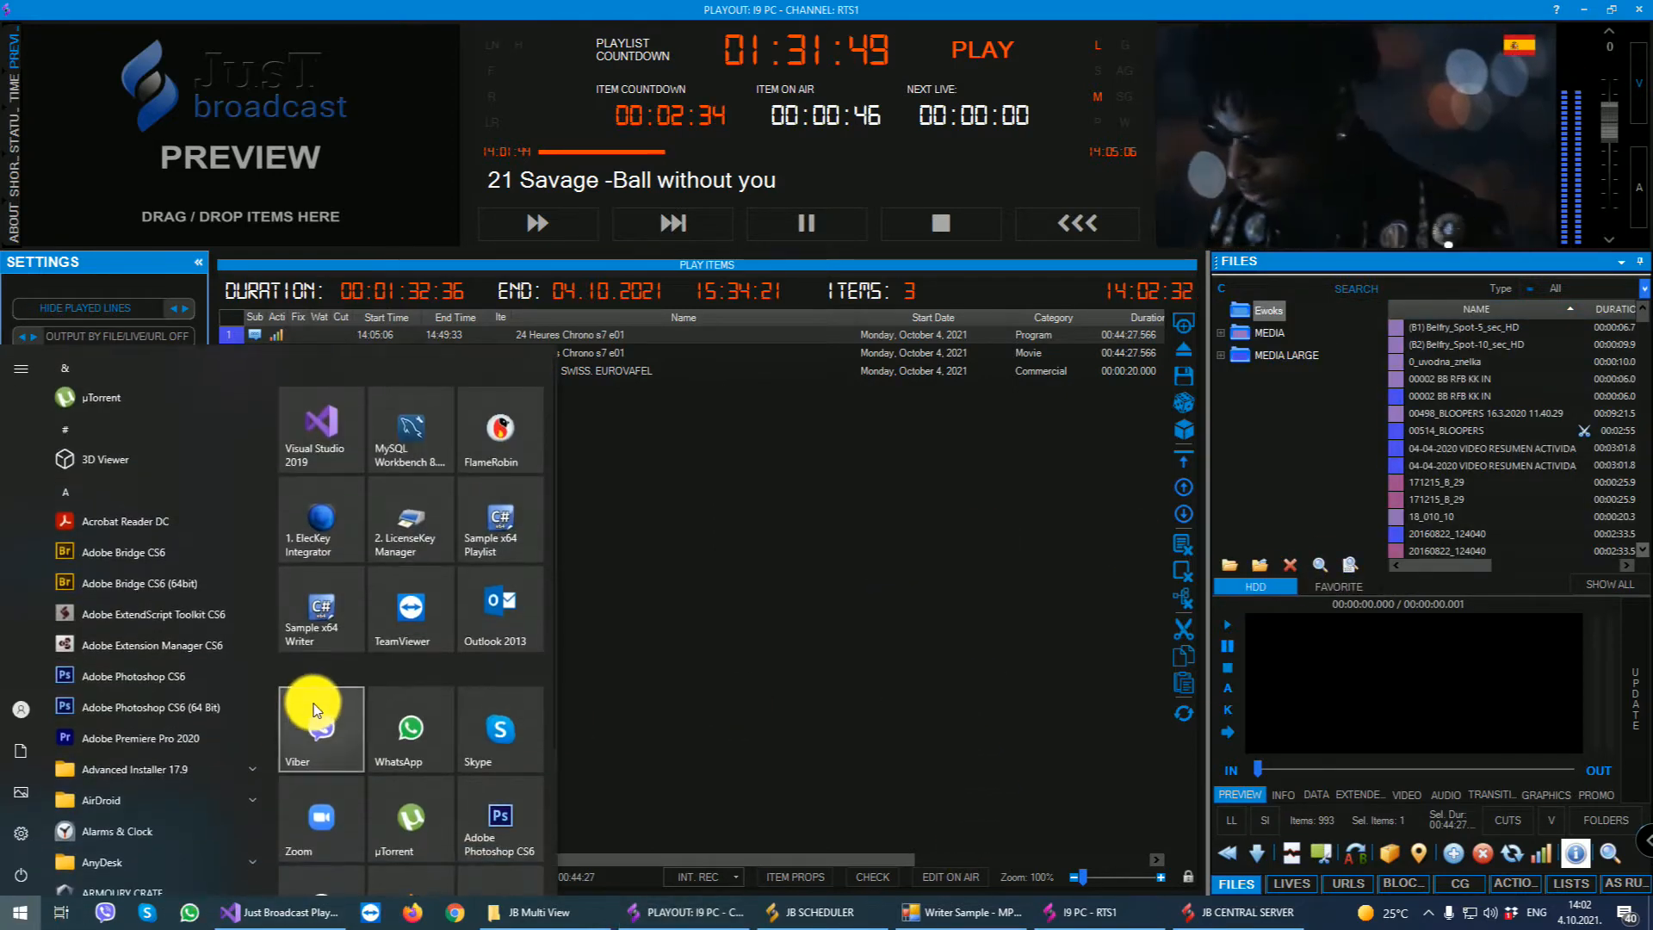
scroll(396, 664, "down", 3)
left_click(334, 777)
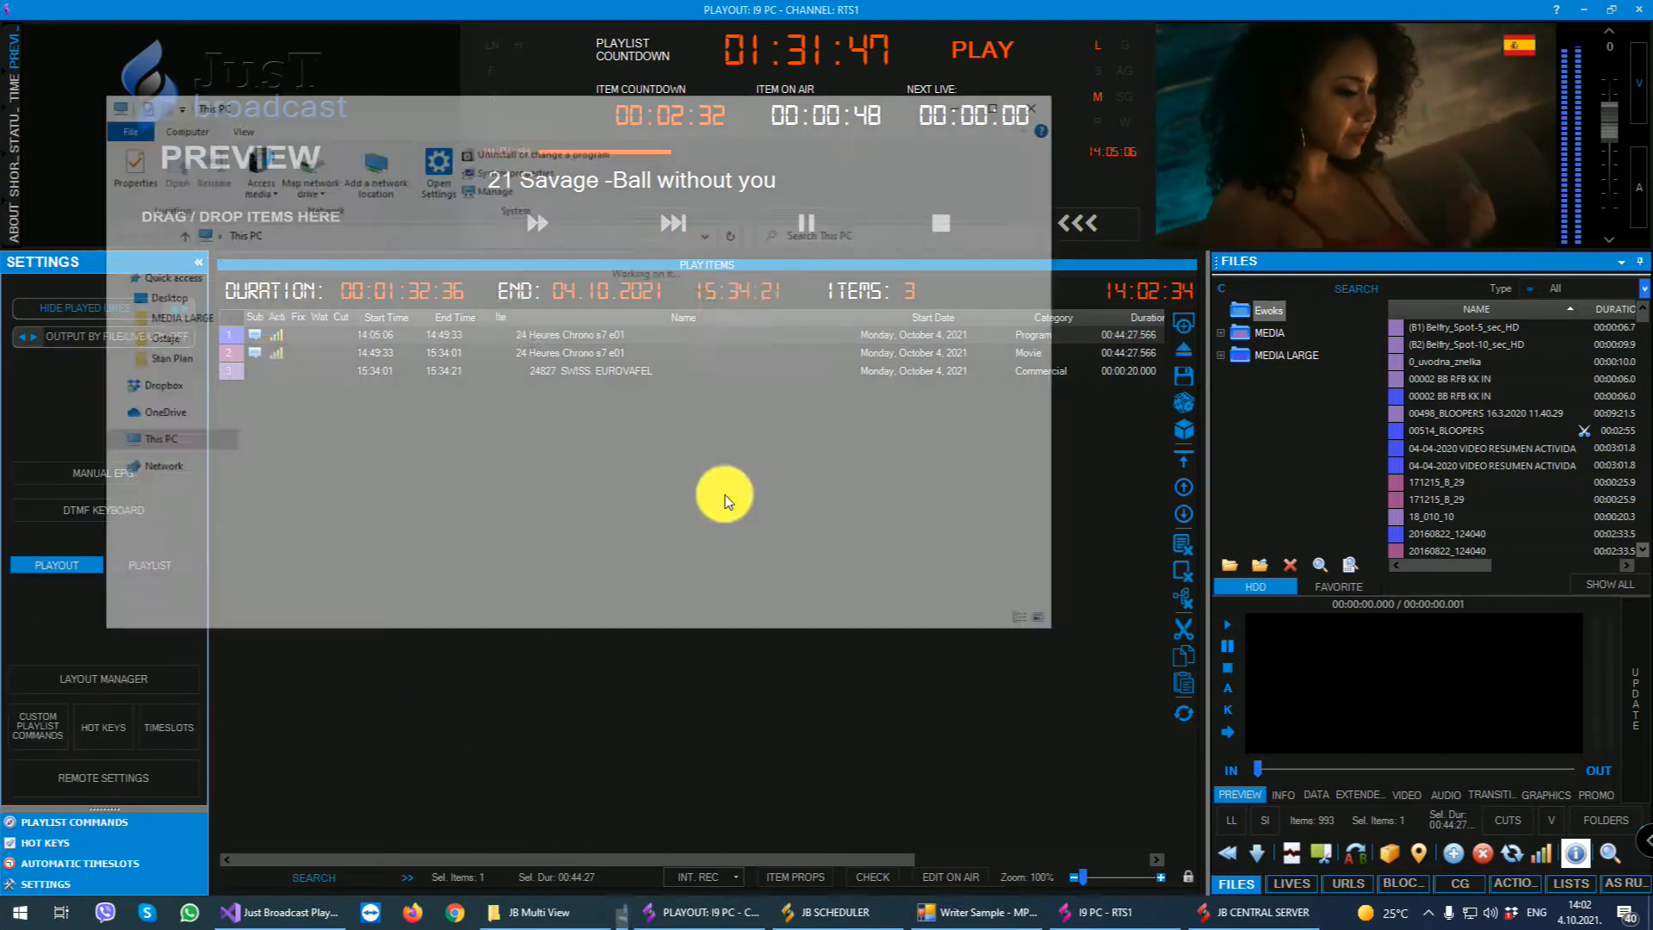
double_click(543, 465)
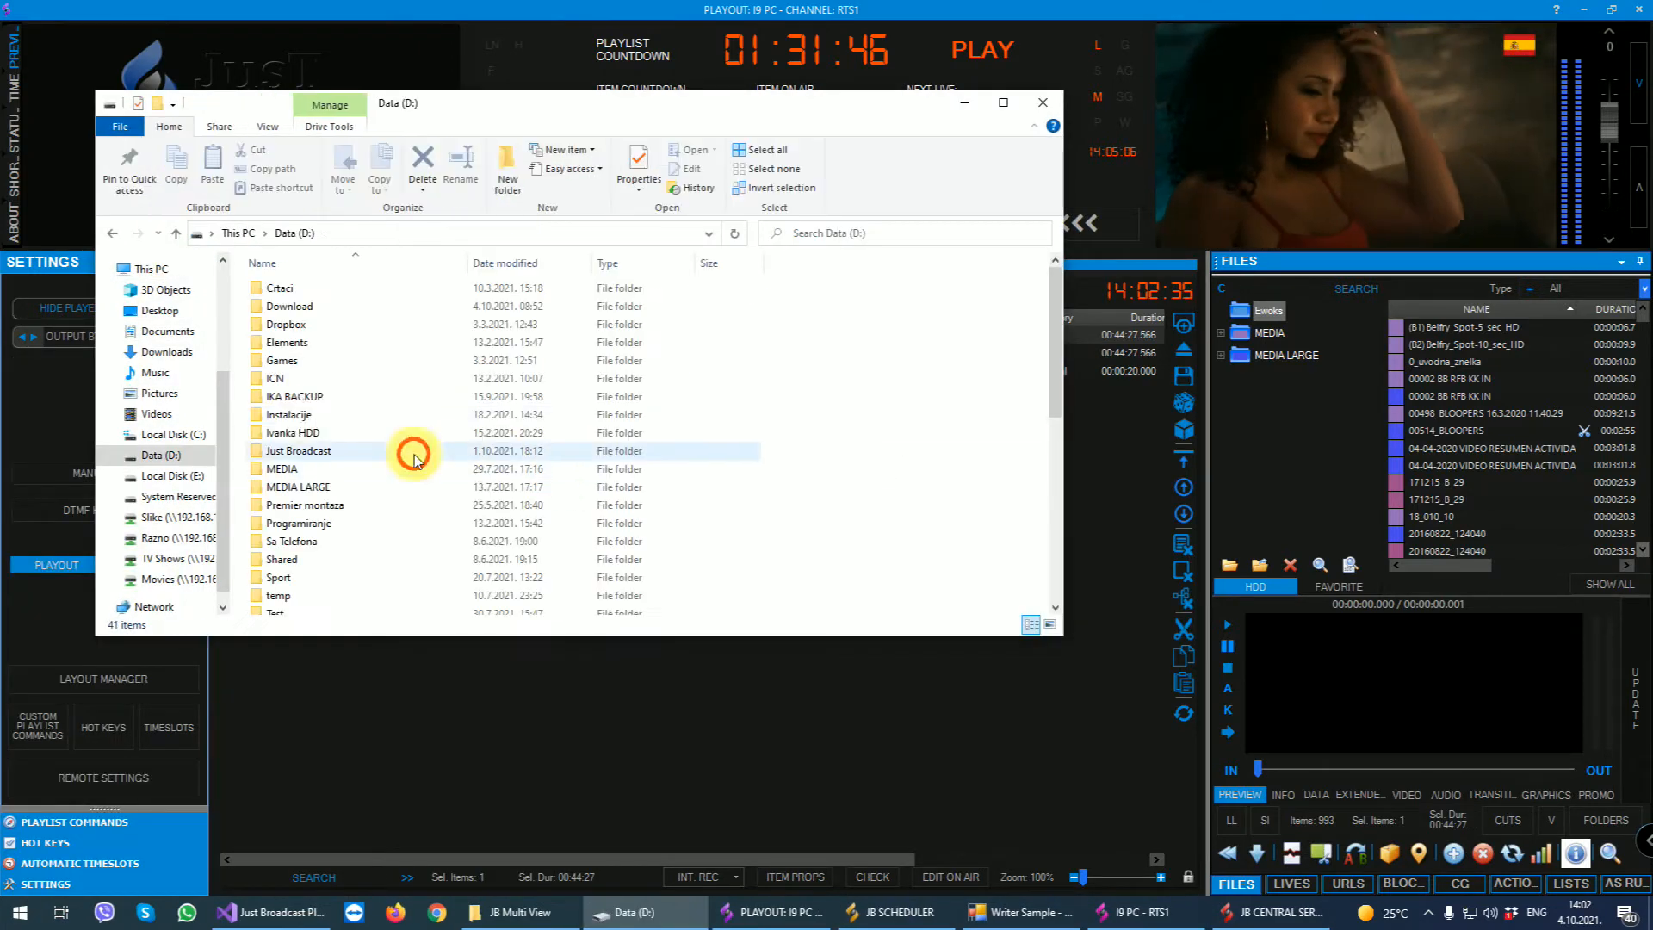
double_click(284, 487)
- Create a new folder named NEW TEST inside MEDIA LARGE
right_click(853, 369)
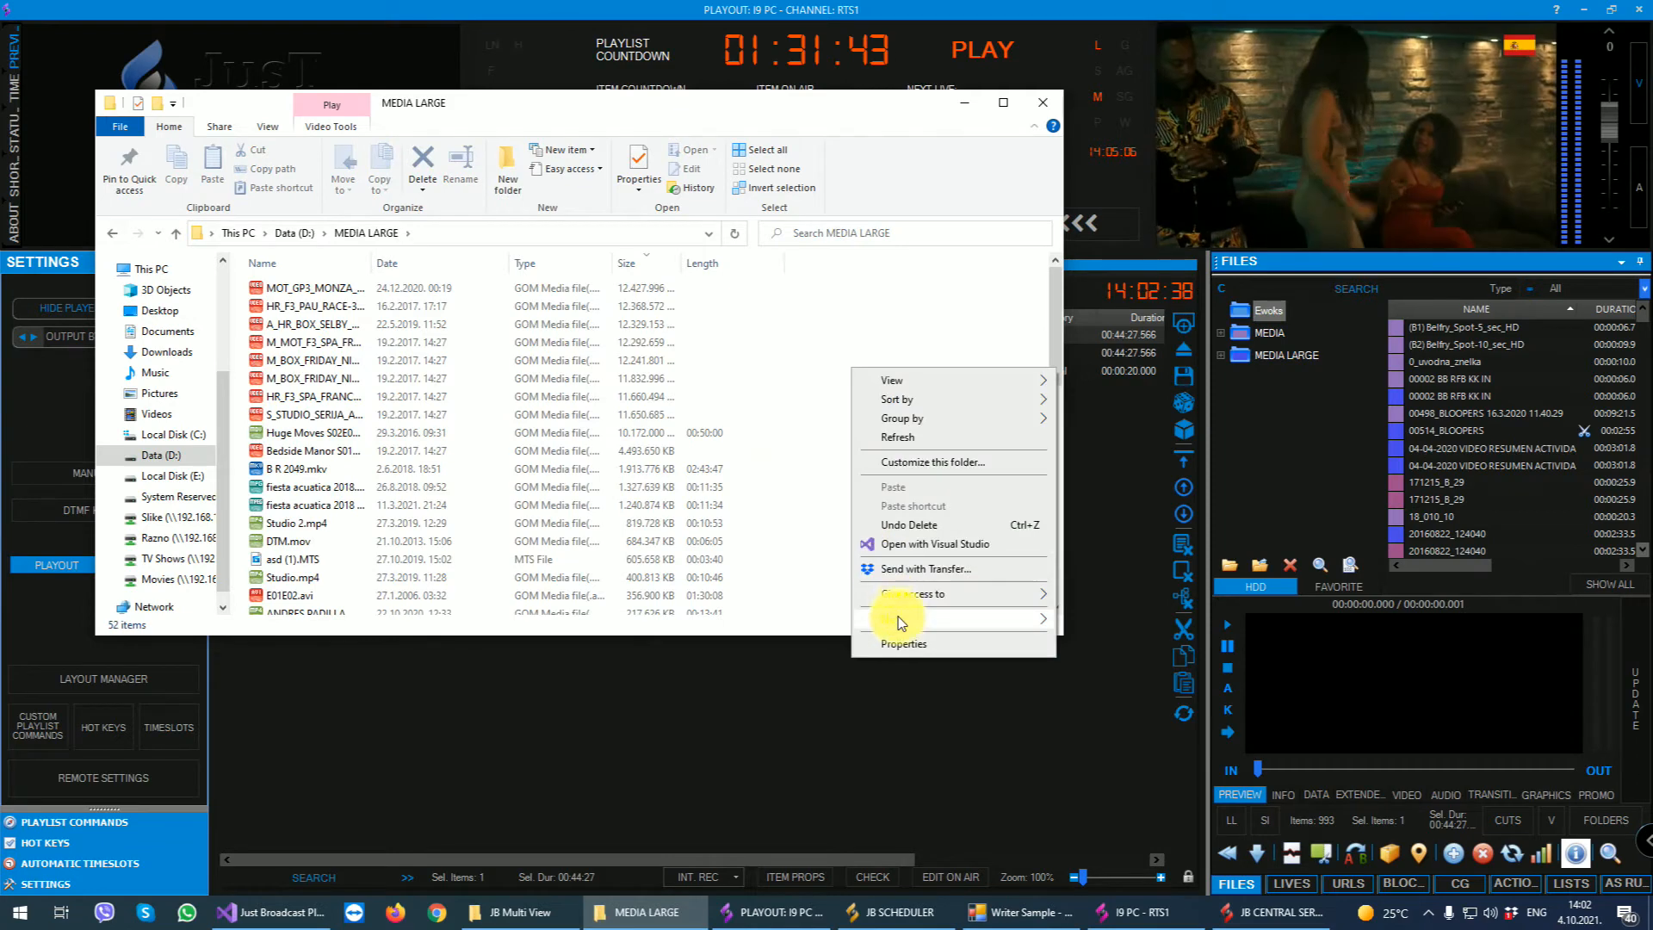
mouse_move(896, 619)
key("f")
key("Return")
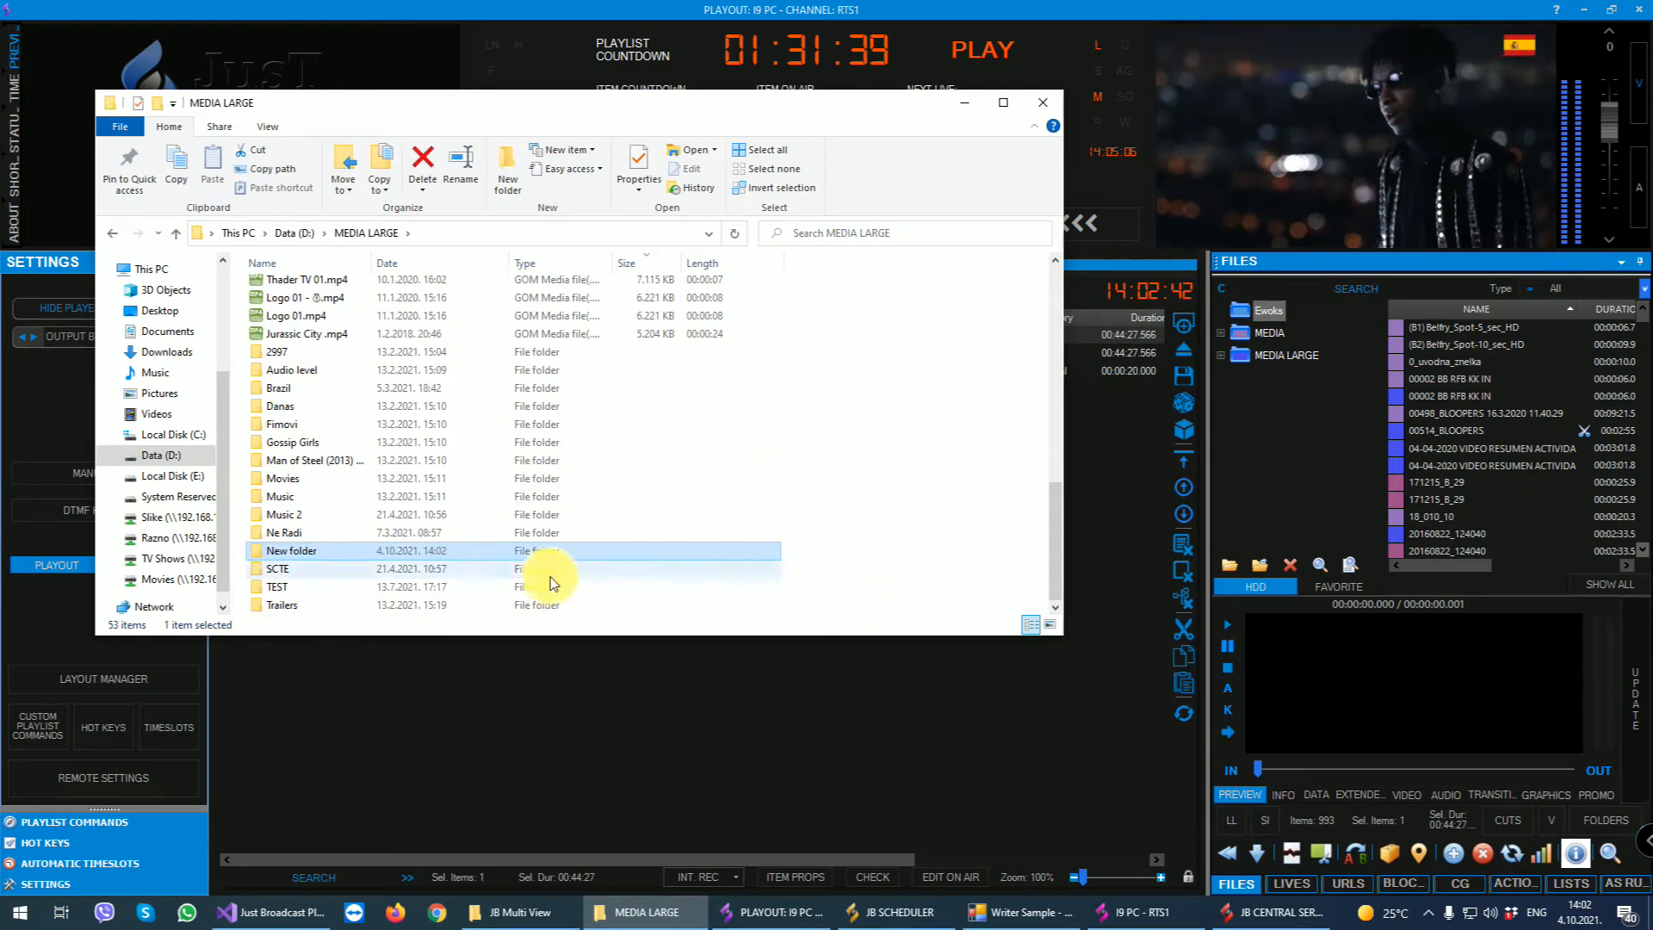
key("F2")
type("NEW TEST")
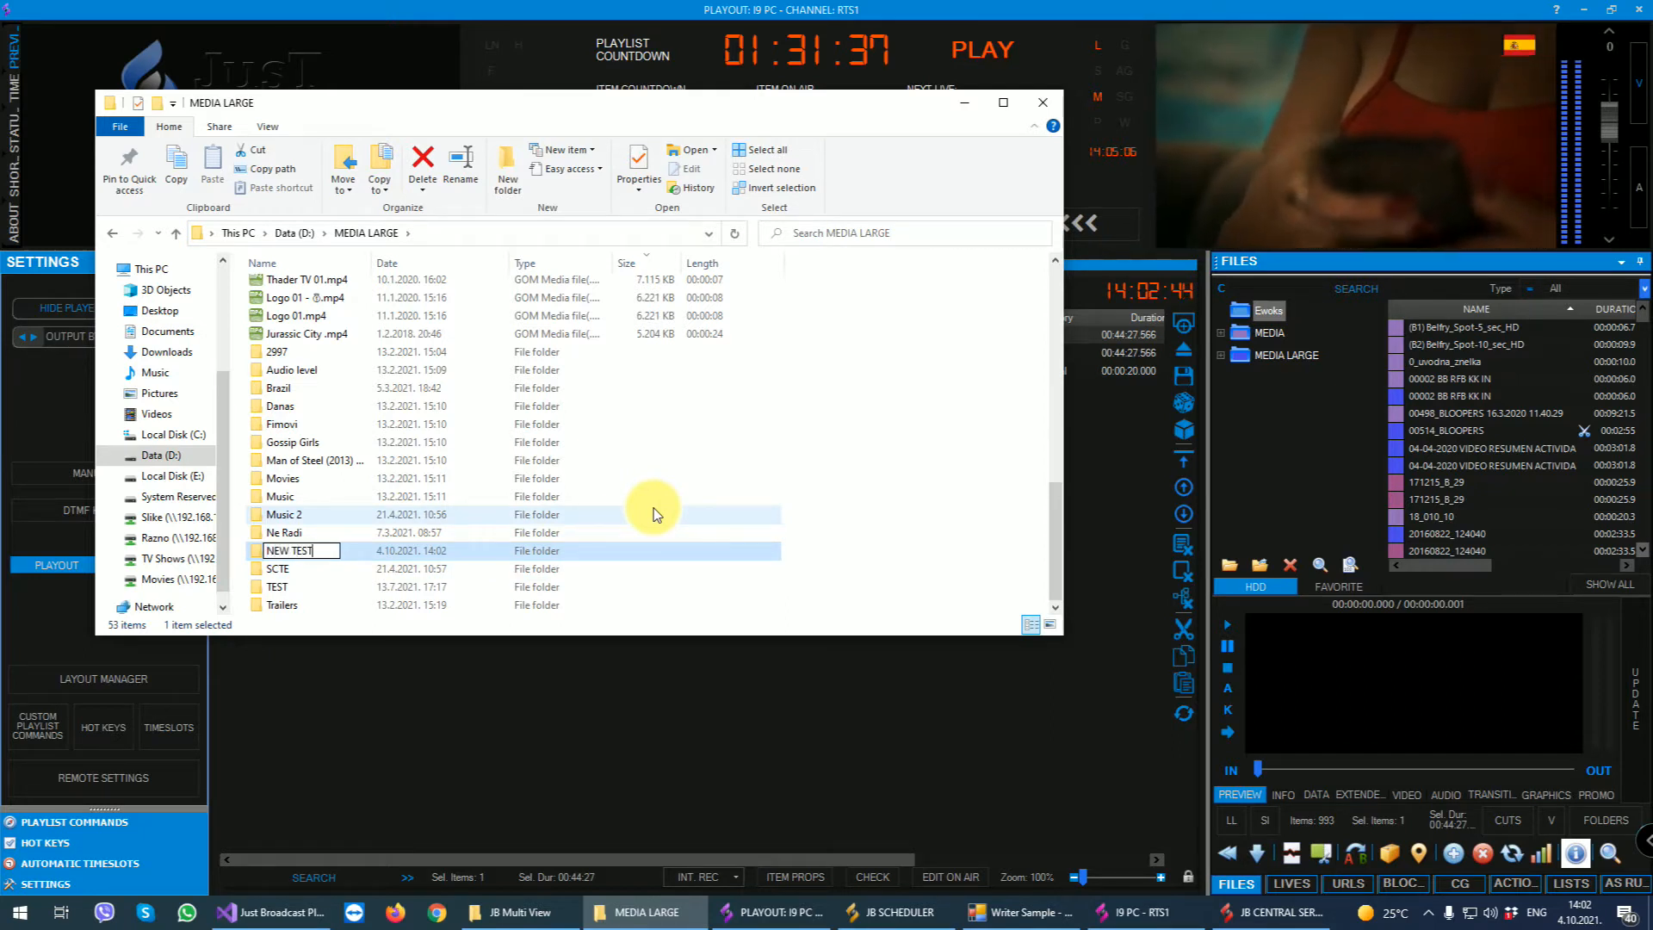
- Duplicate Thader TV 01.mp4, the two Logo 01 files and Jurassic City .mp4 within MEDIA LARGE
left_click(288, 281)
left_click(300, 333, "shift")
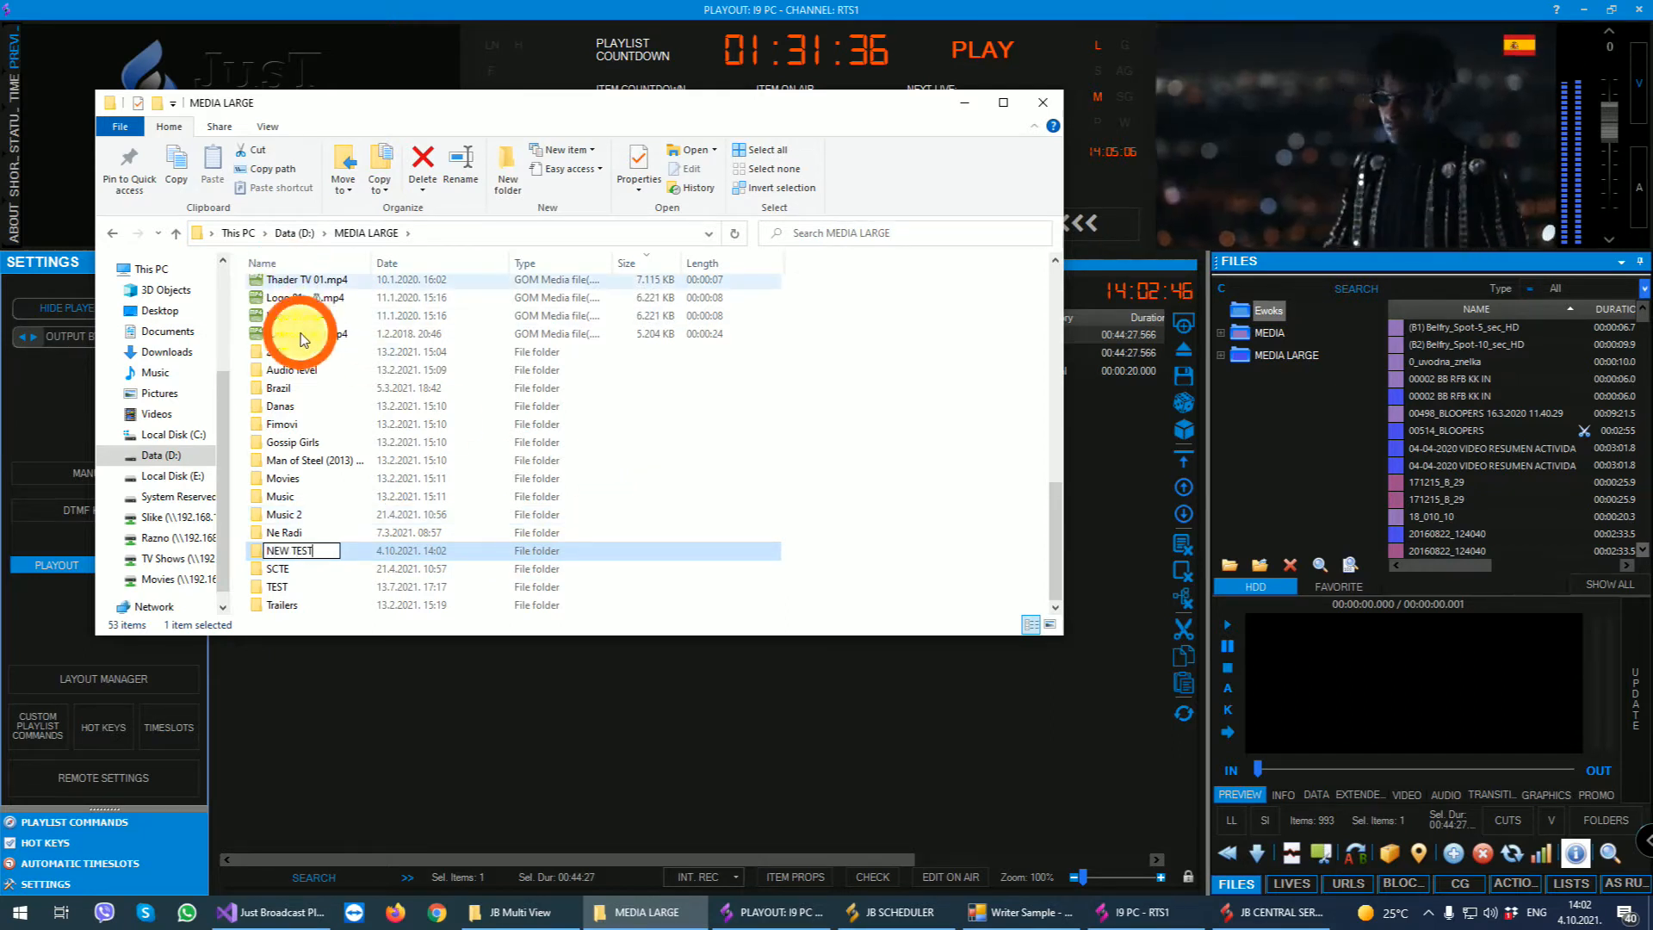
key("ctrl+c")
left_click(295, 554)
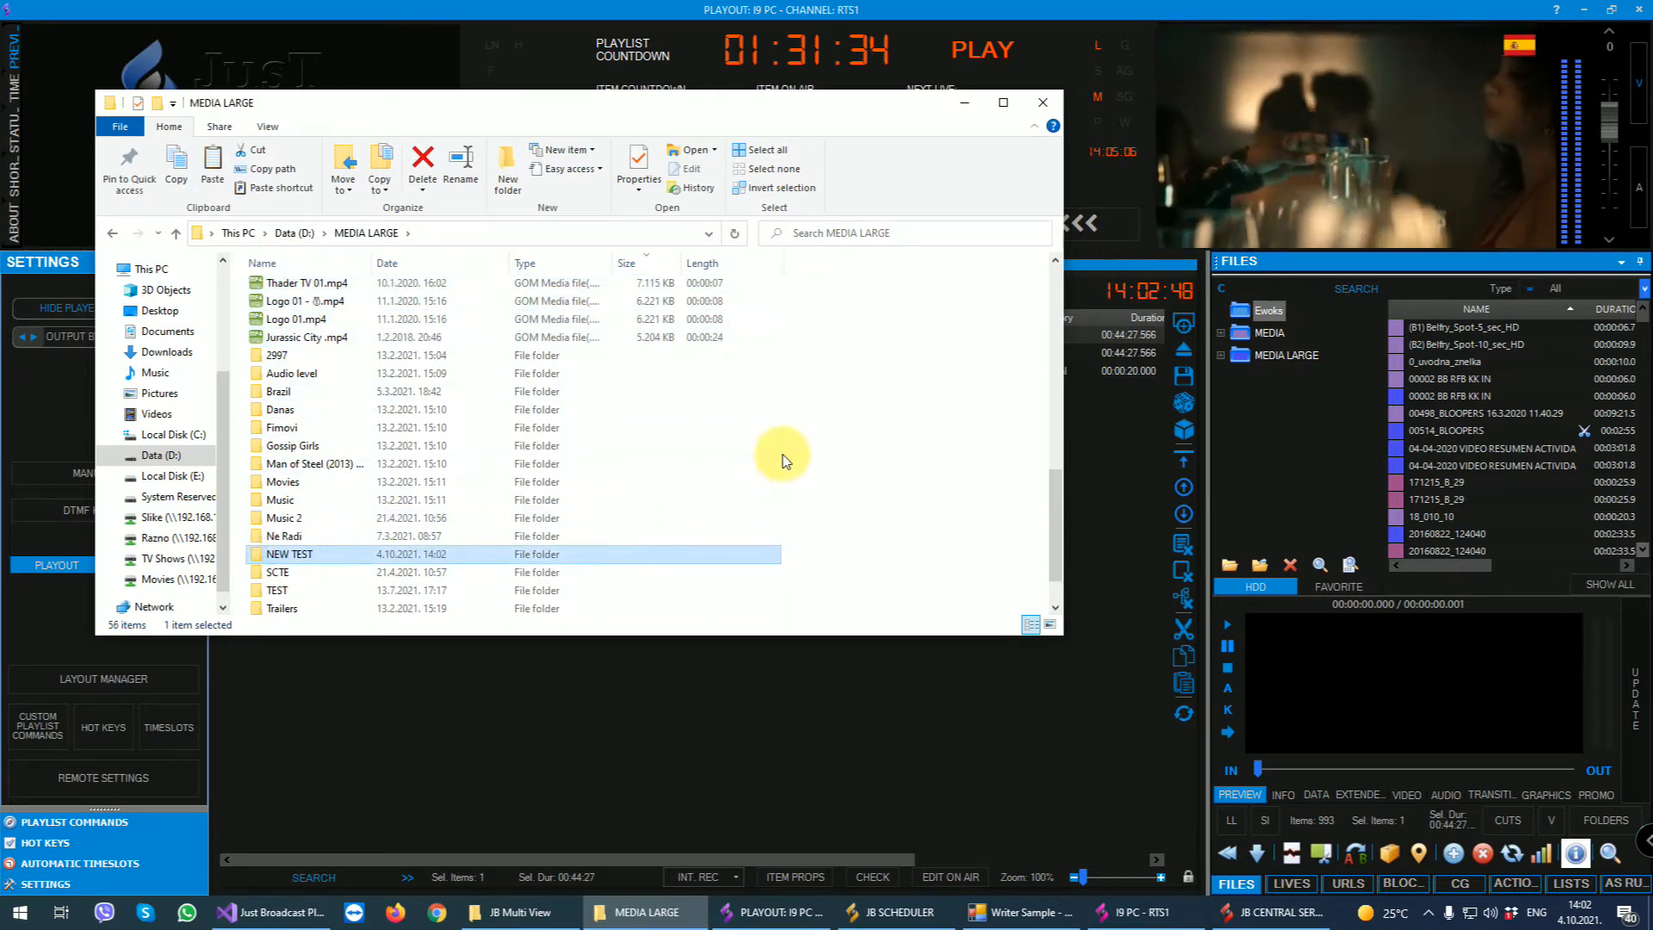
key("ctrl+v")
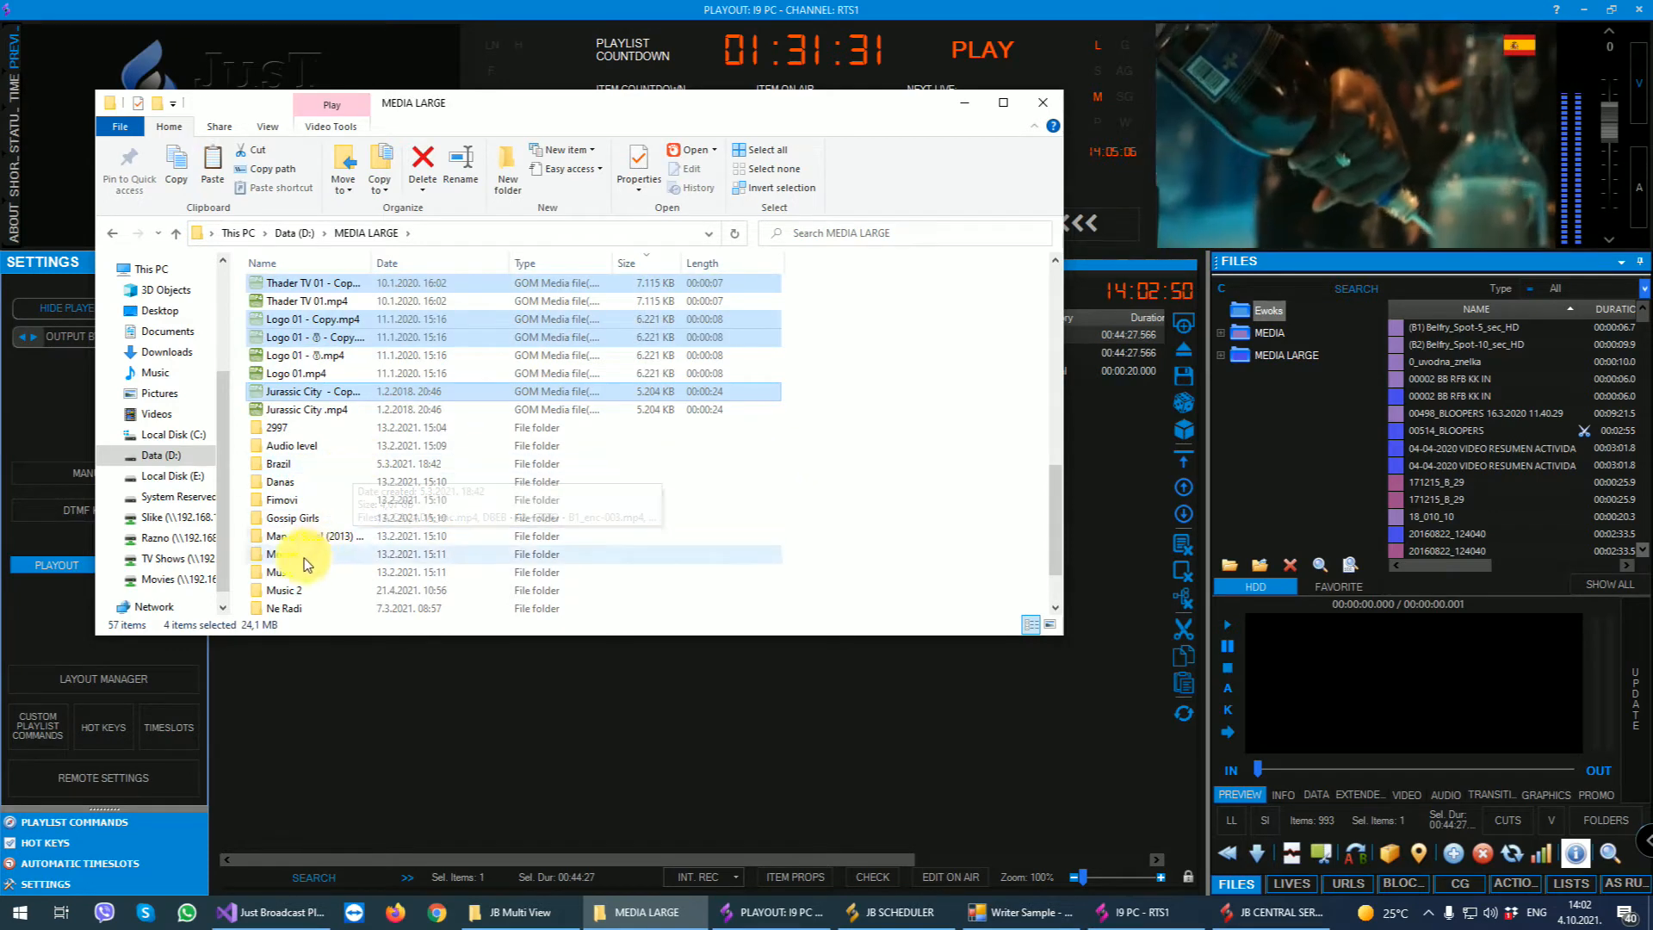
- Move the four copied video files into the NEW TEST folder and return to MEDIA LARGE
scroll(314, 555, "down", 2)
double_click(285, 554)
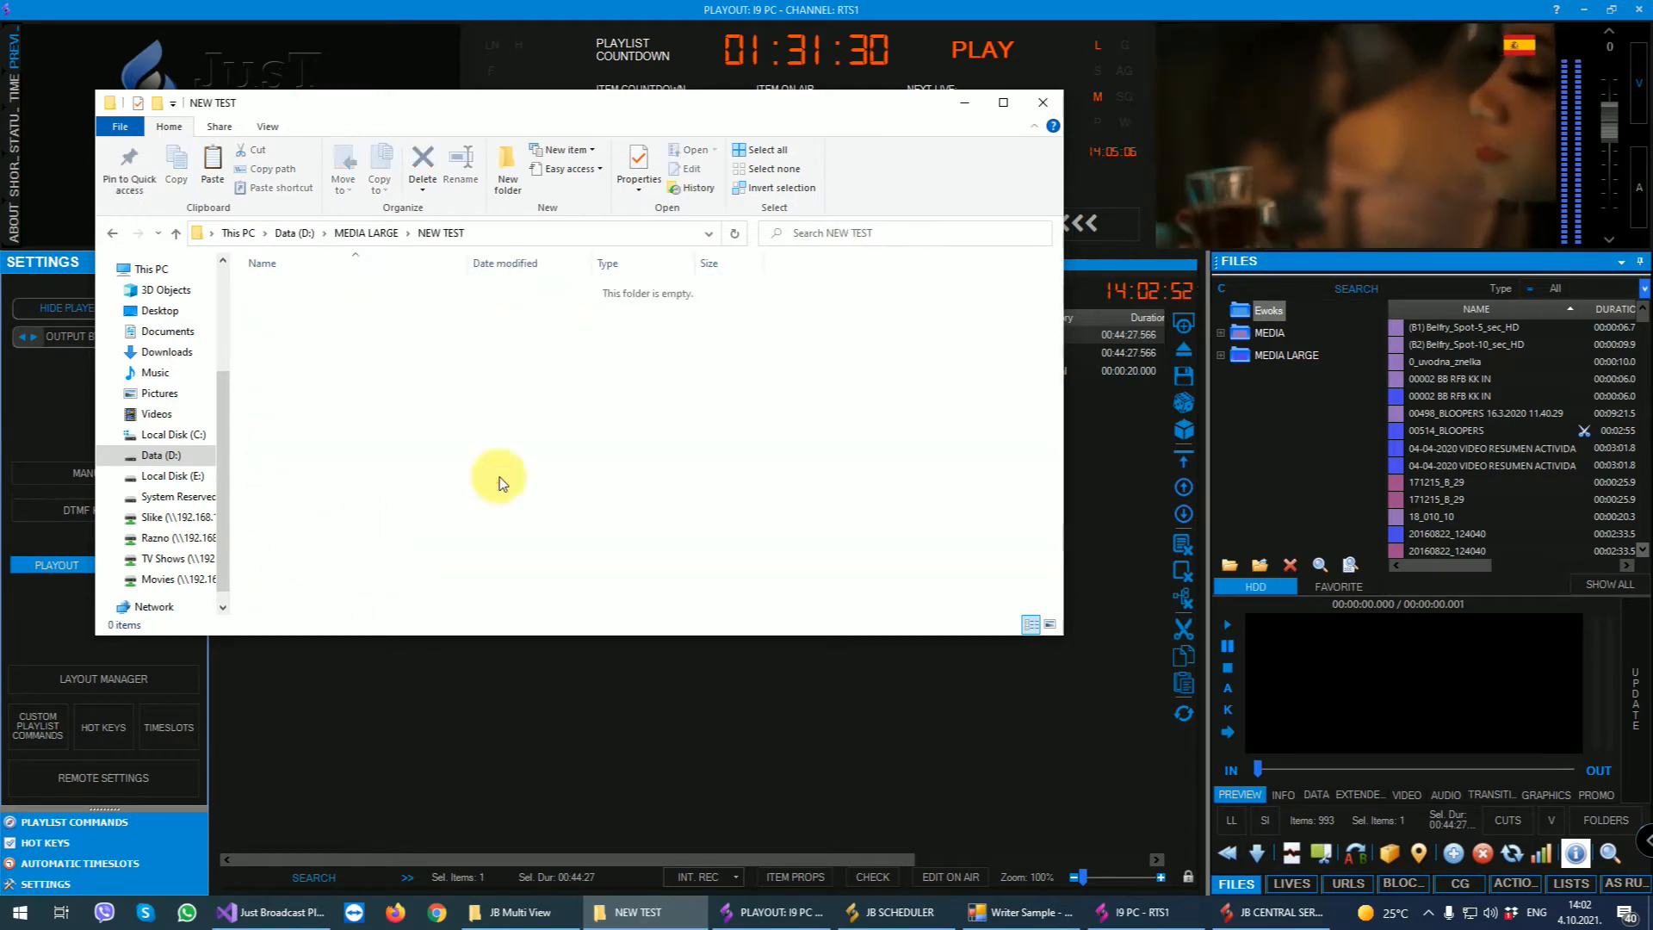
key("ctrl+v")
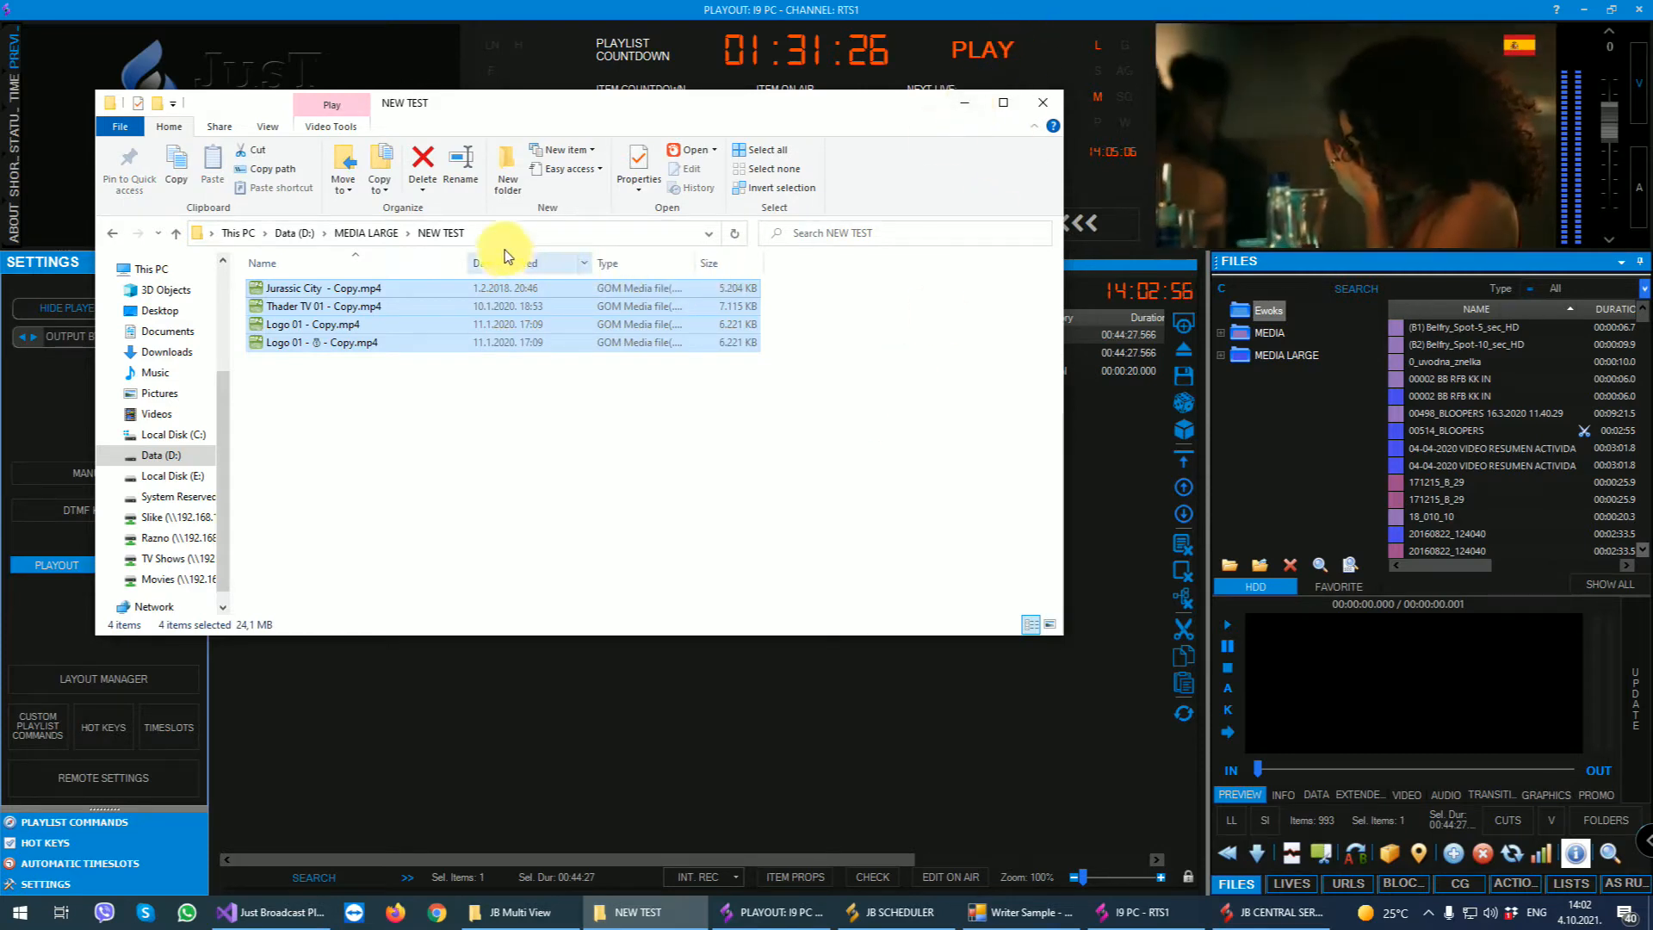
left_click(363, 232)
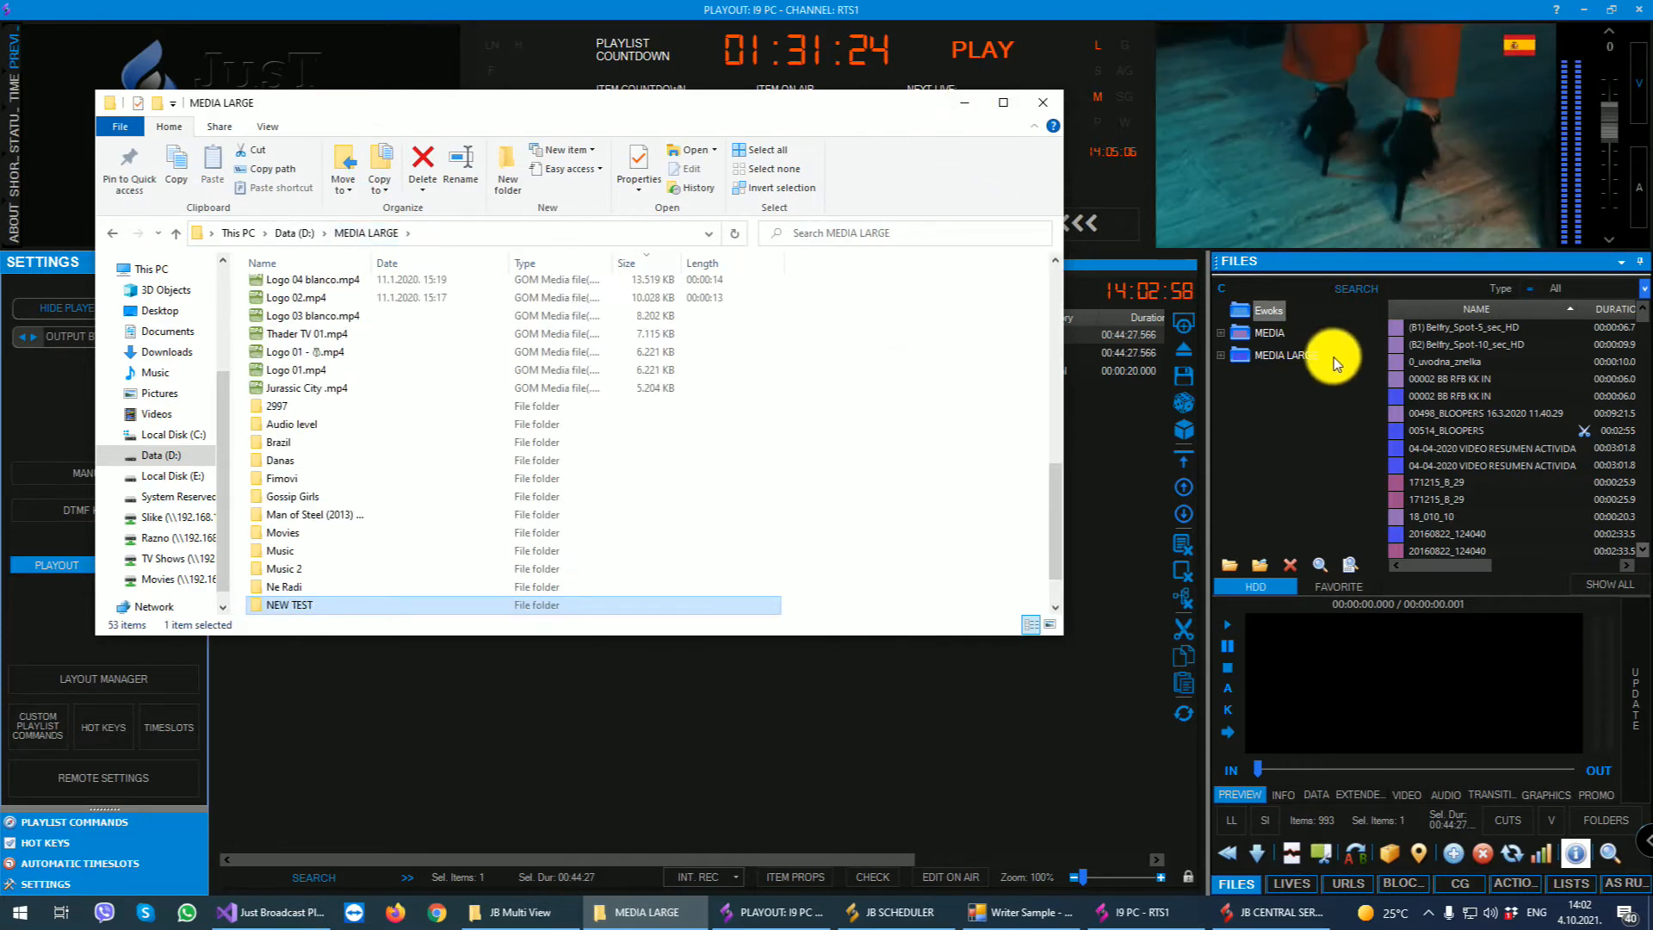
- Check the playout's MEDIA LARGE folder for changes, assign the Intro category to NEW TEST, confirm the changes and dismiss the summary
left_click(1283, 357)
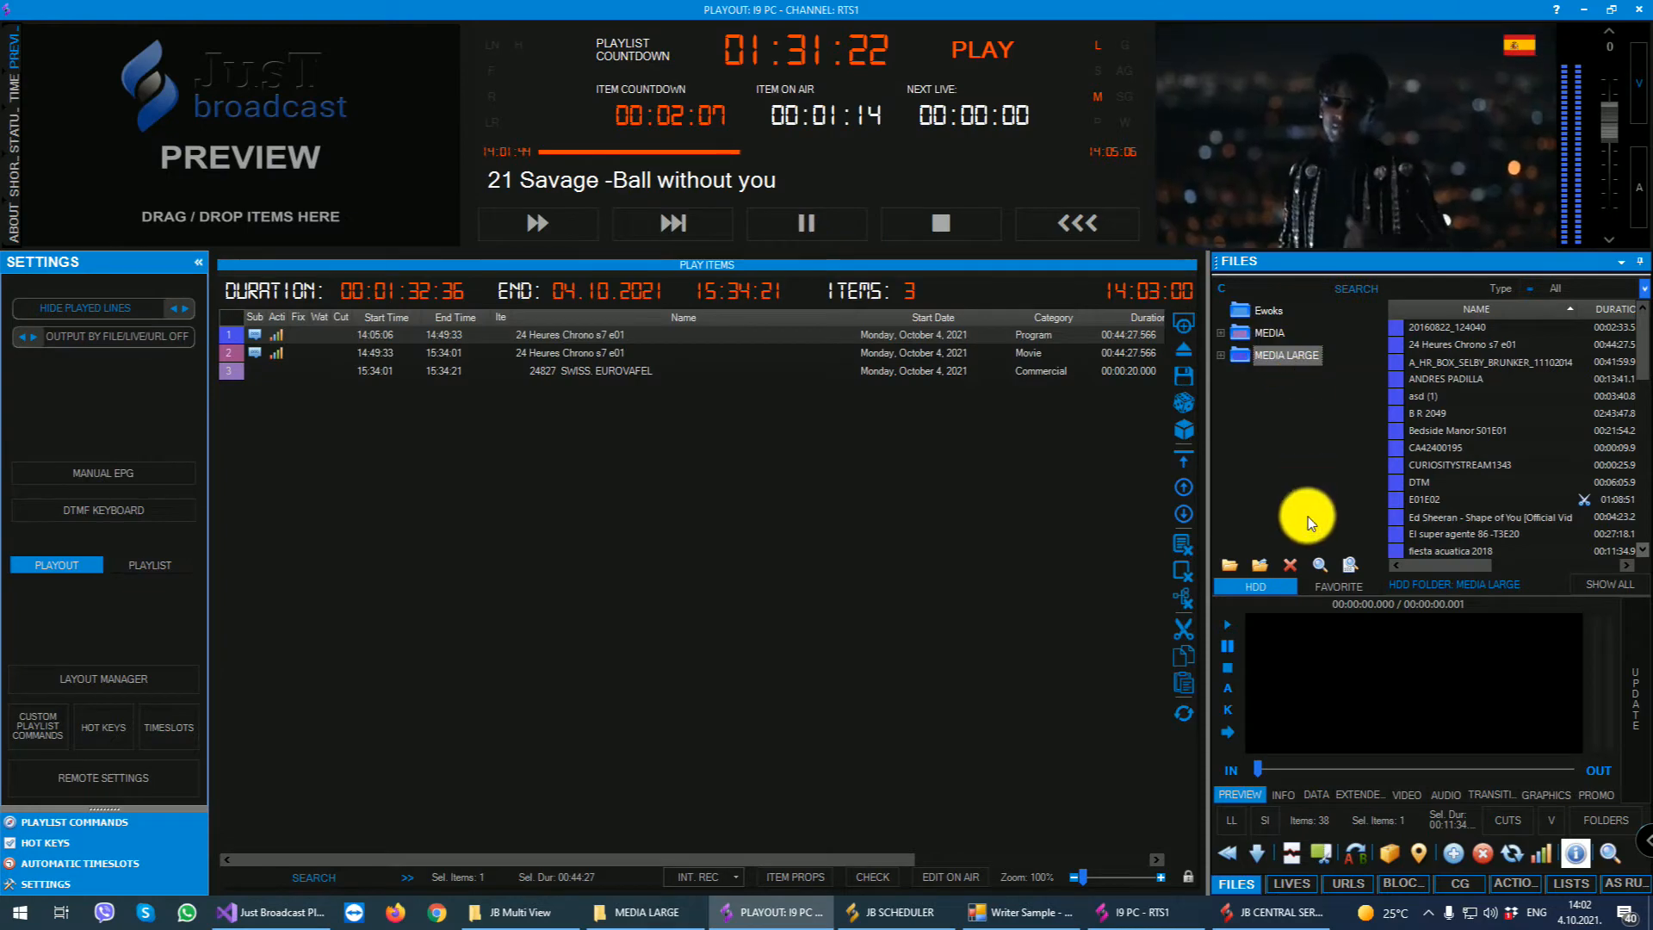
left_click(1320, 566)
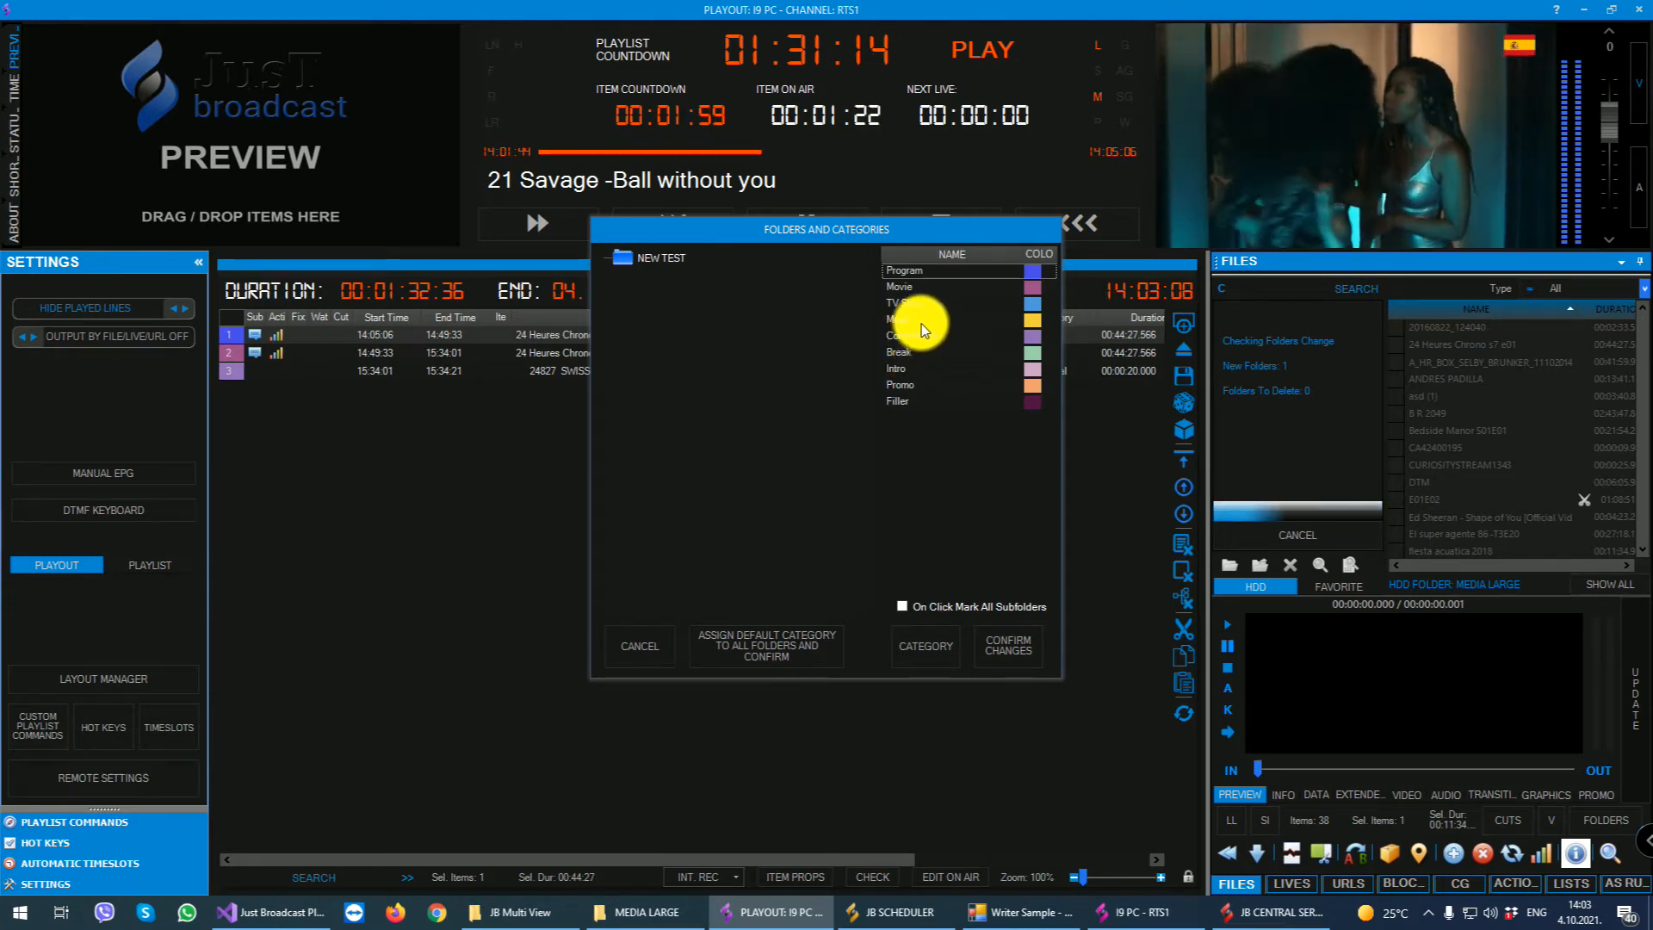
left_click(911, 366)
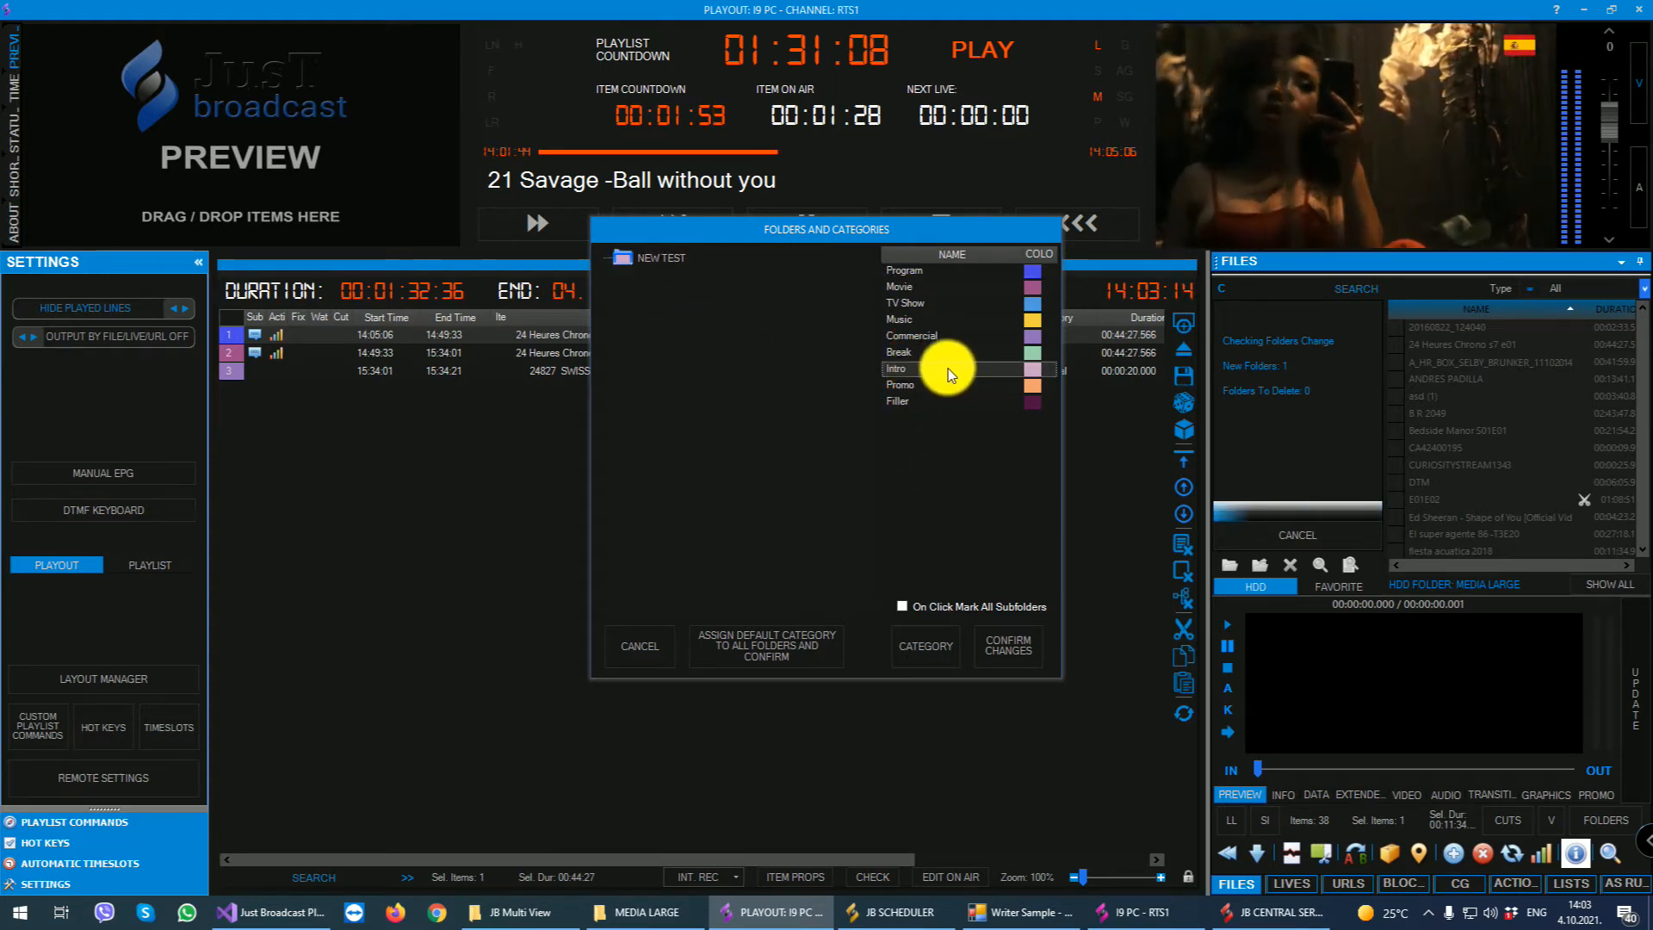
left_click(665, 260)
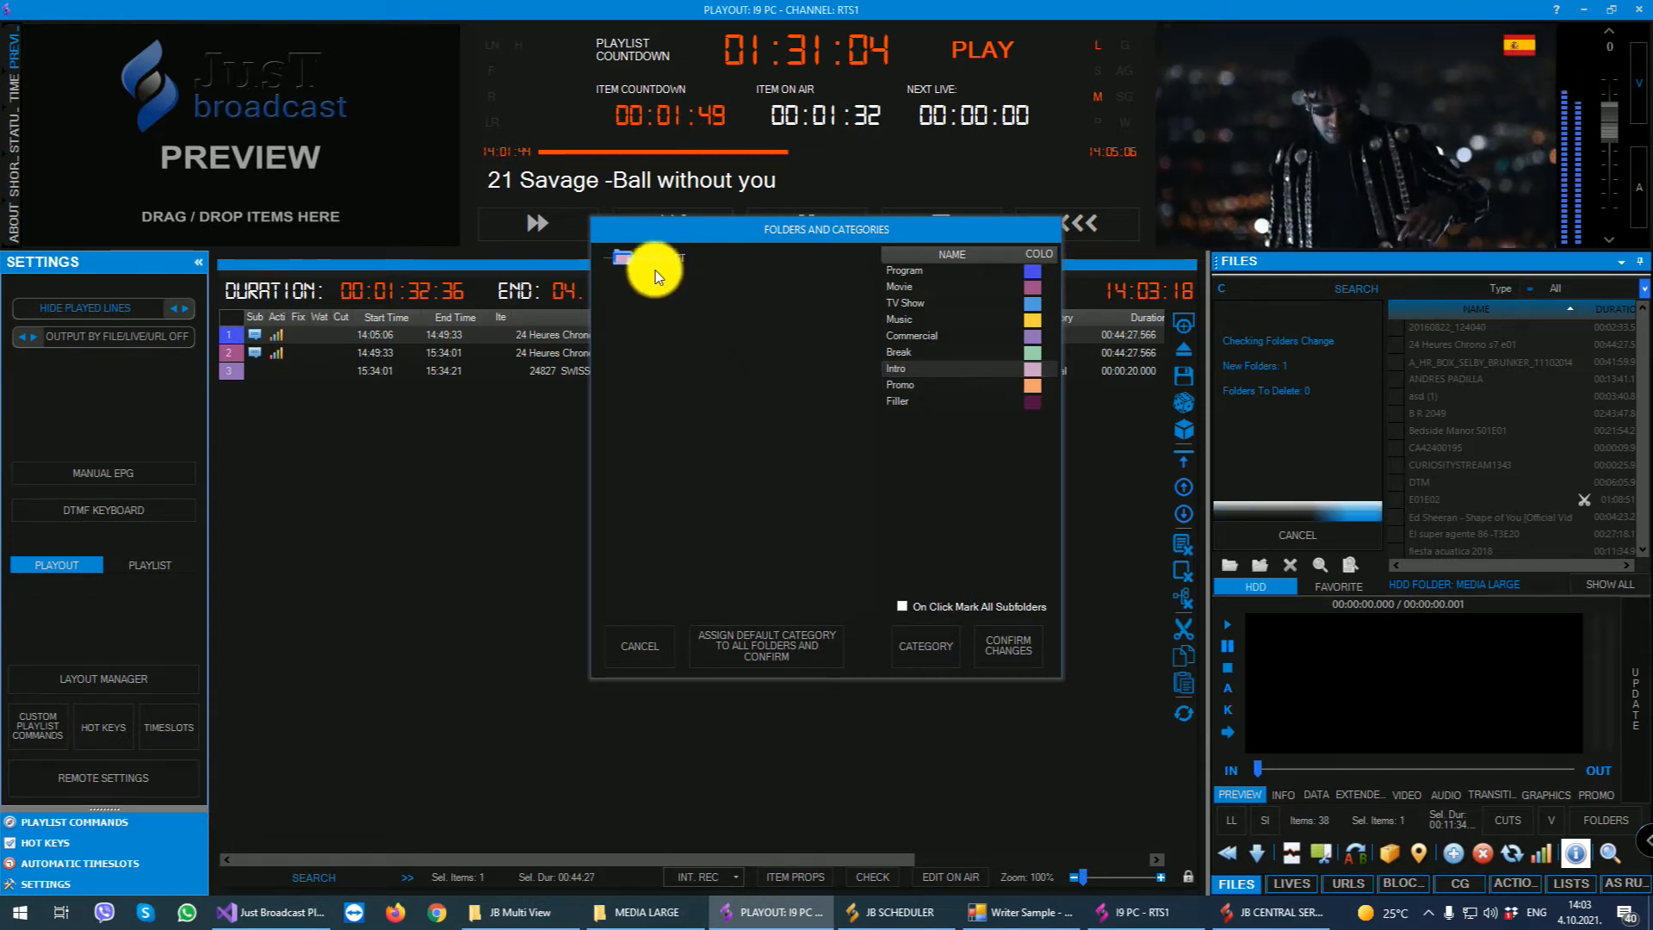
left_click(1009, 645)
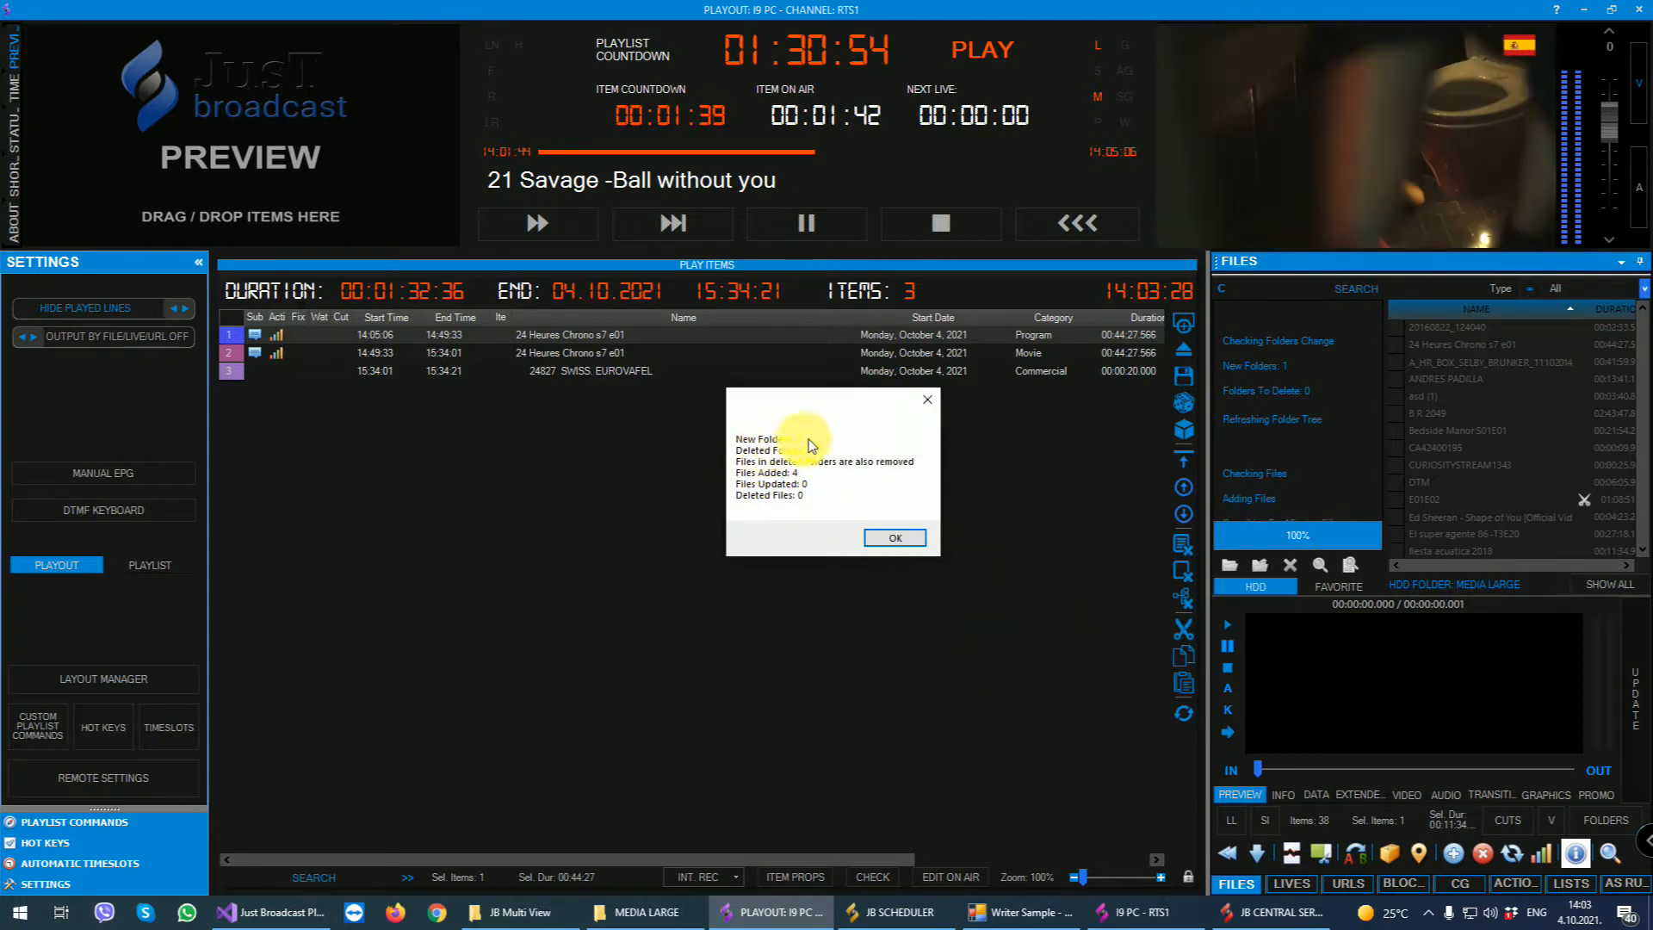
left_click(887, 535)
- Expand MEDIA LARGE in the playout's folder tree and show the files in NEW TEST
double_click(1234, 354)
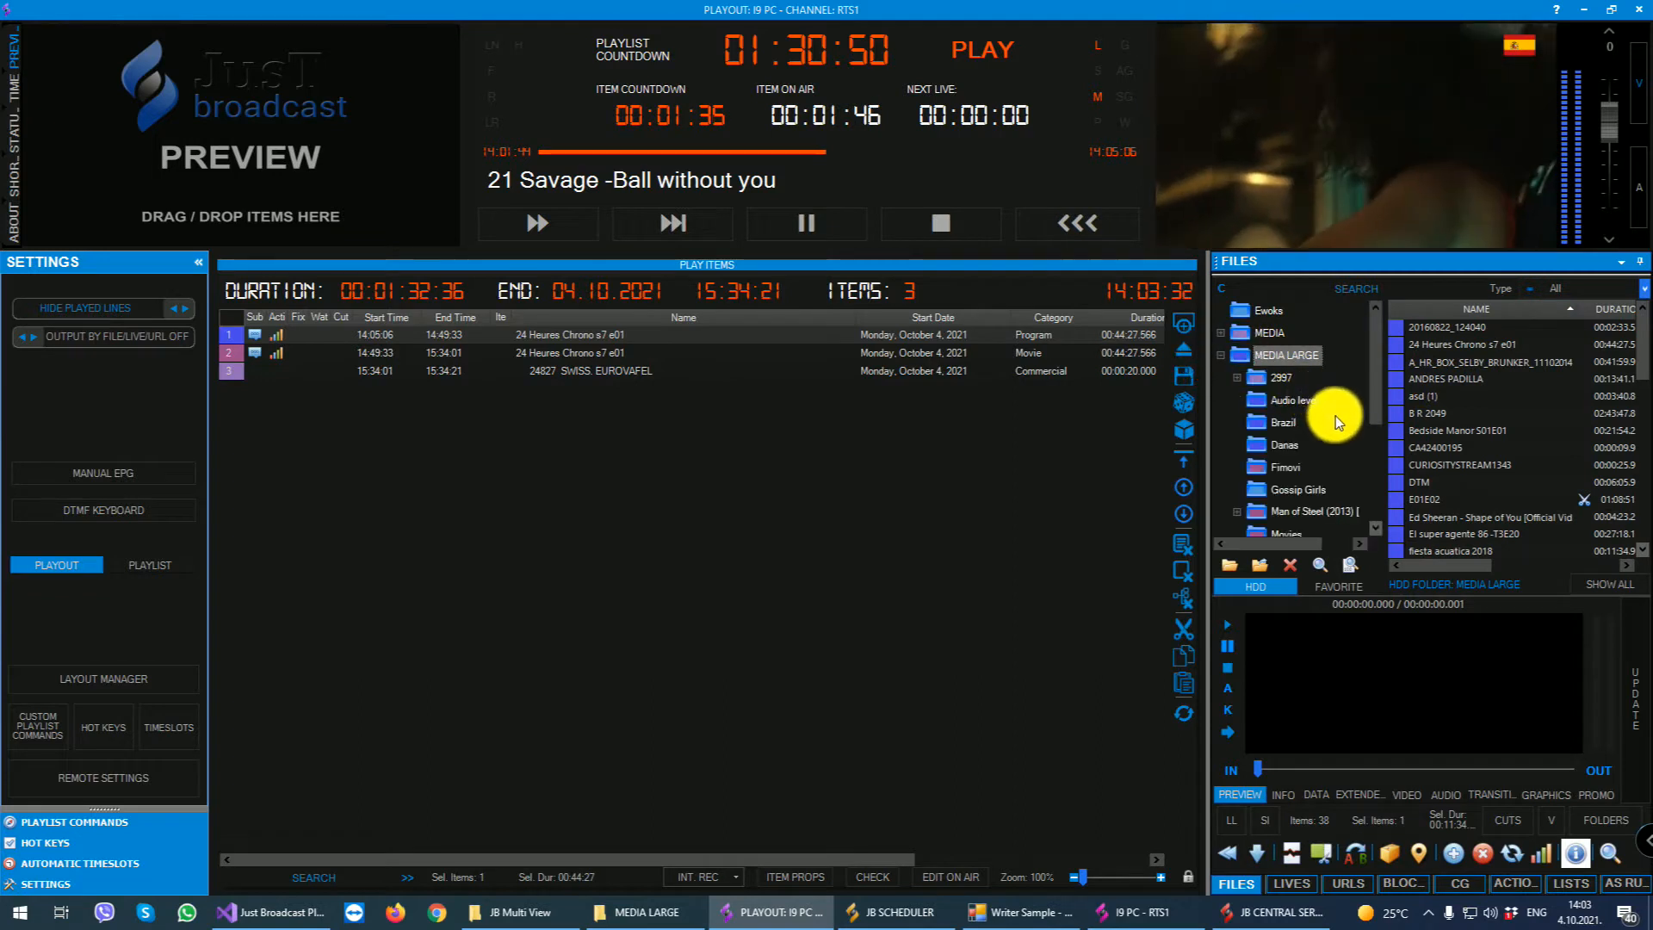
scroll(1335, 416, "down", 1)
scroll(1334, 412, "down", 2)
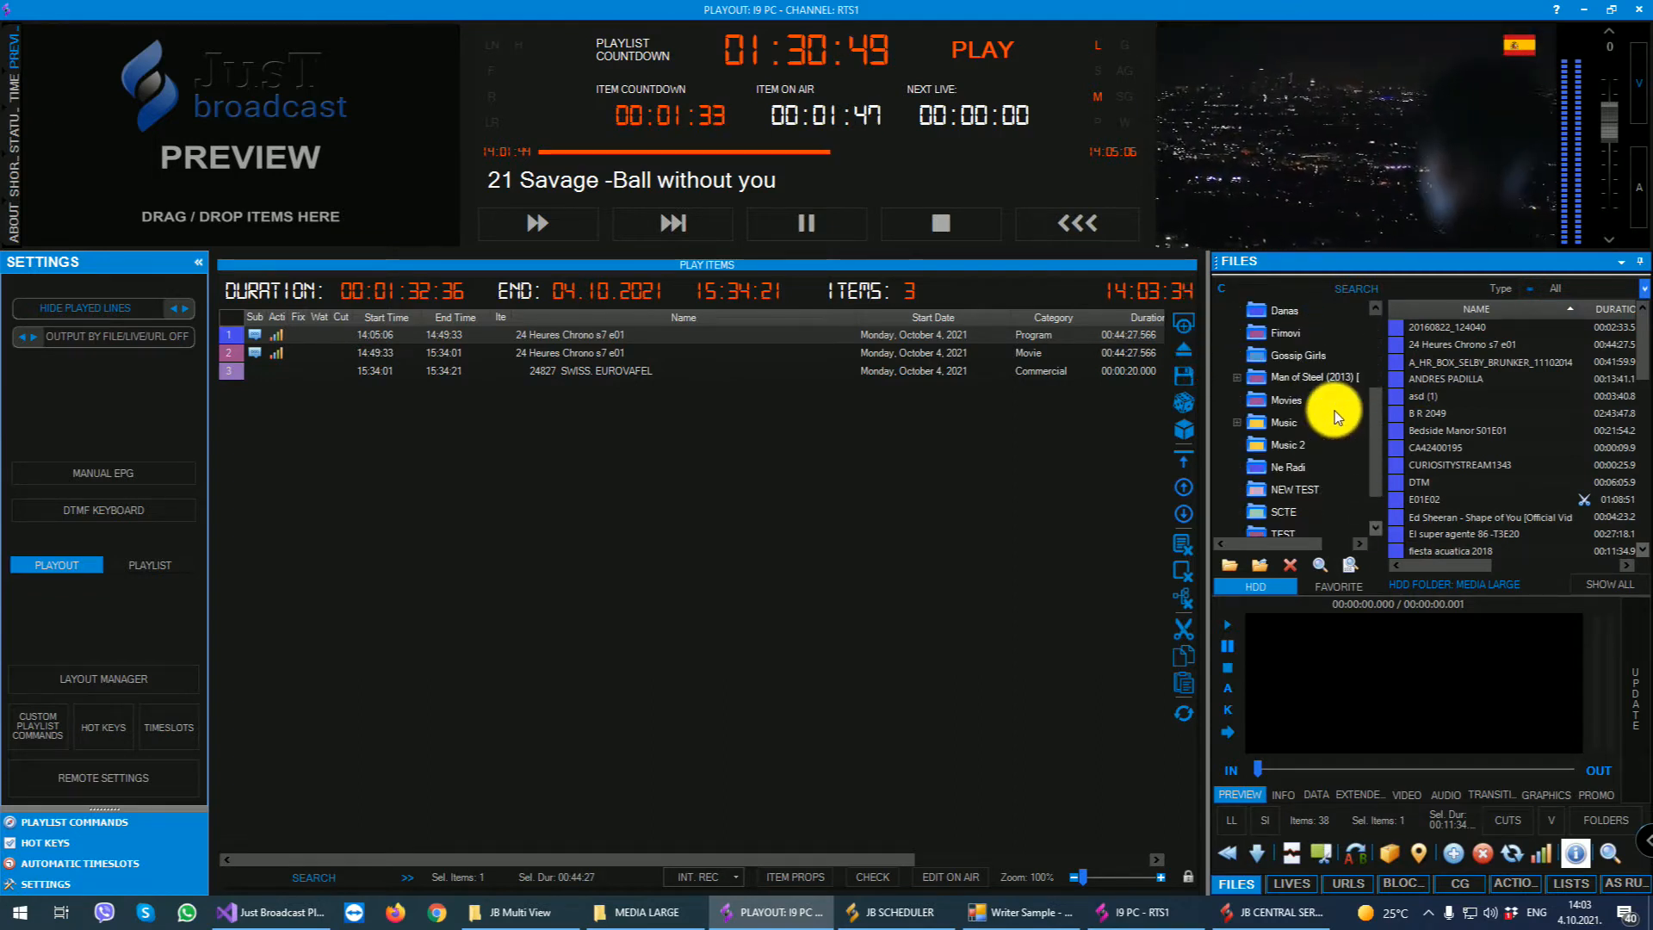
left_click(1304, 466)
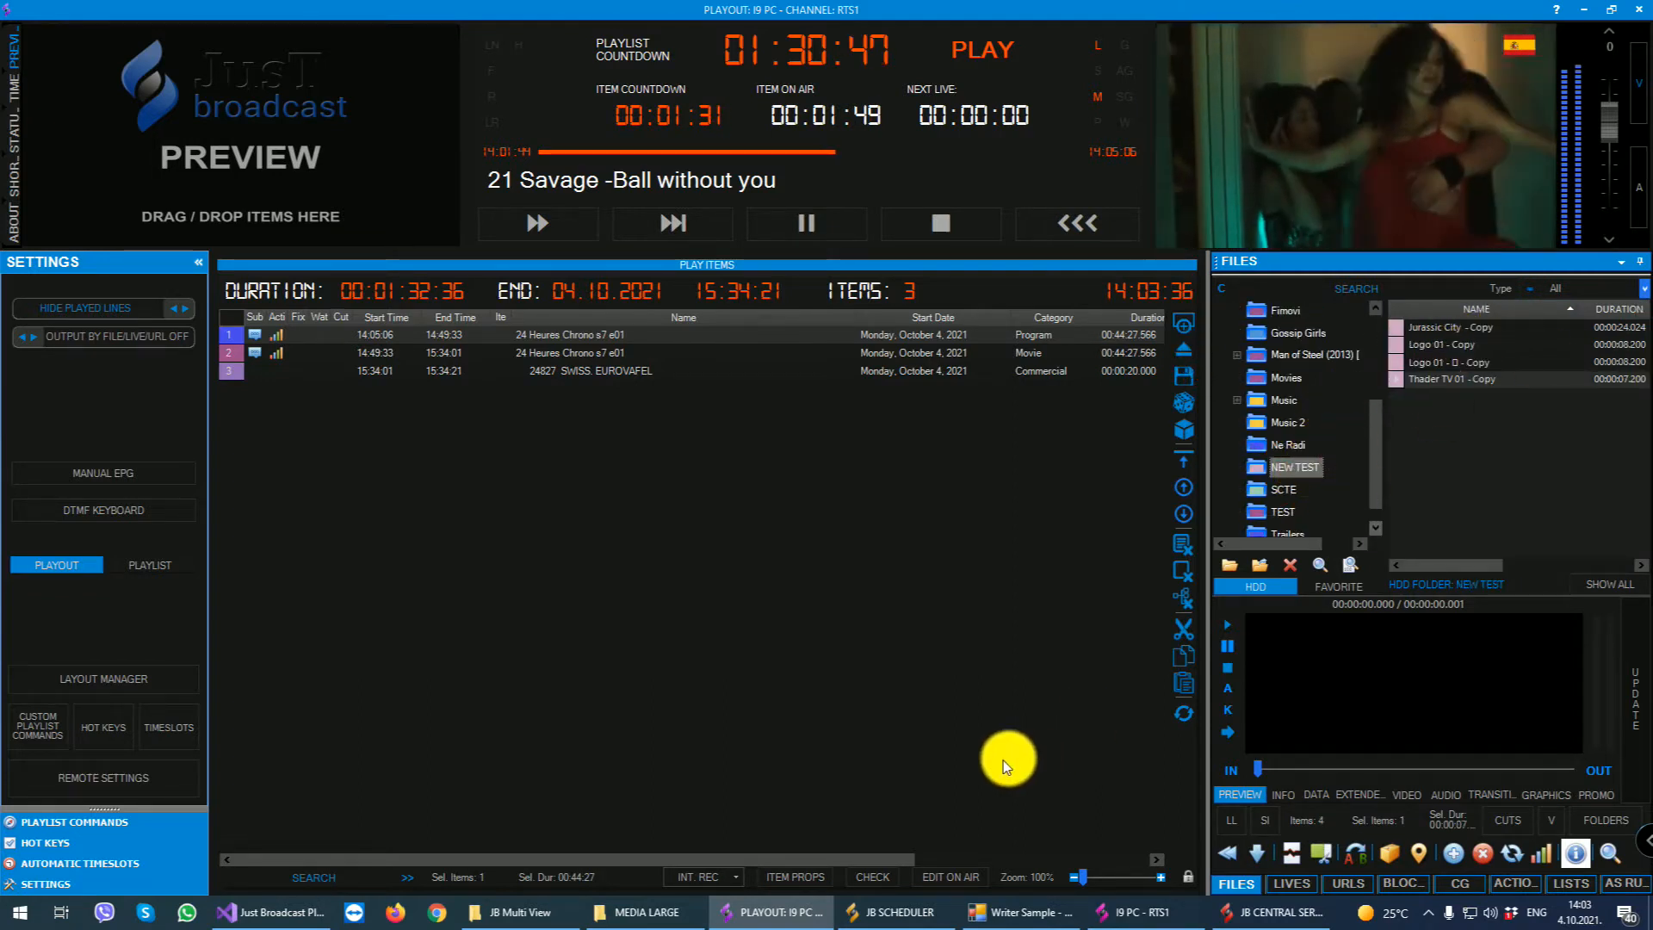
- In File Explorer, delete the Thader TV 01 copy and the second Logo 01 copy from NEW TEST, then minimize the window
left_click(642, 911)
double_click(302, 605)
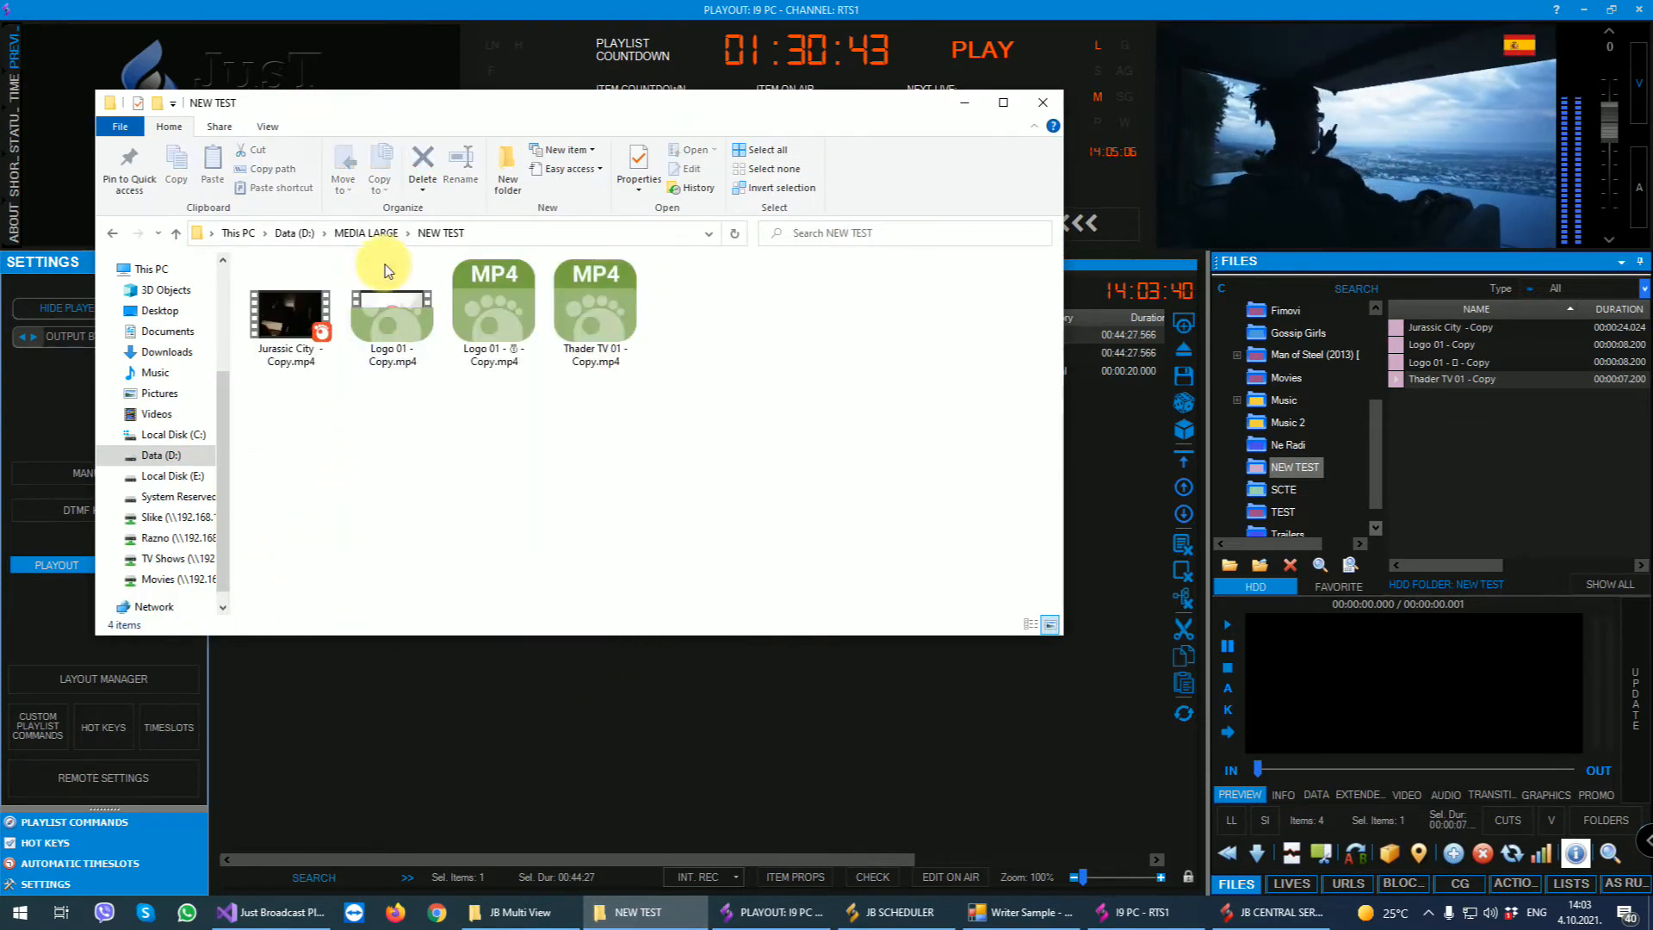
left_click_drag(450, 444, 629, 293)
key("Delete")
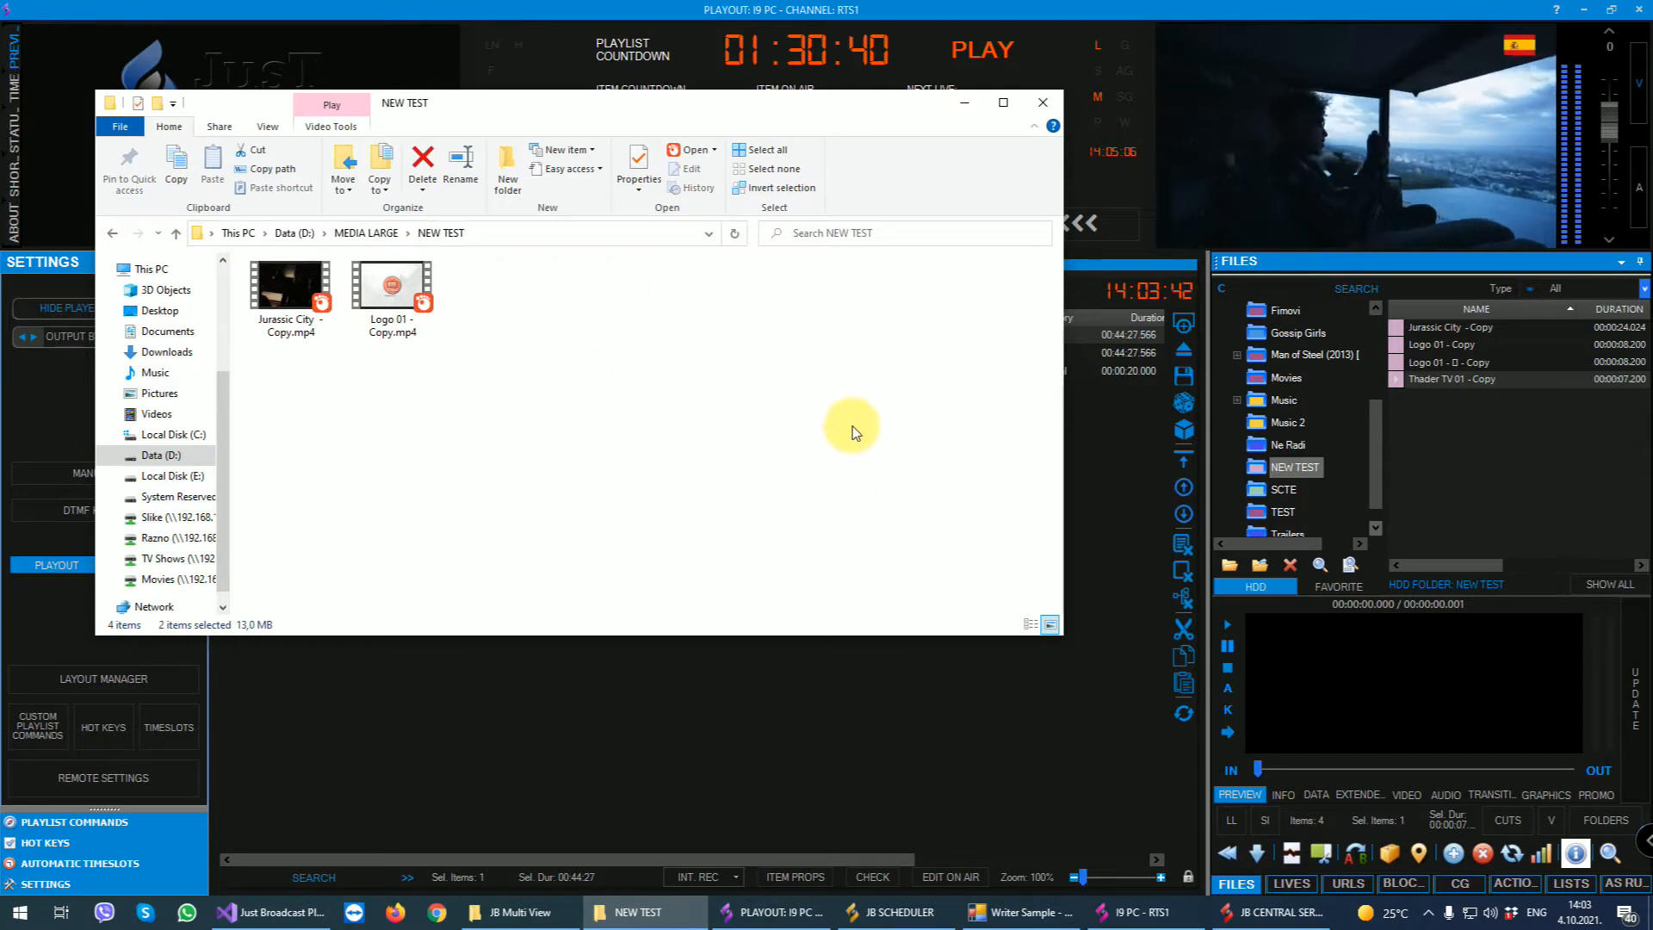
left_click(961, 105)
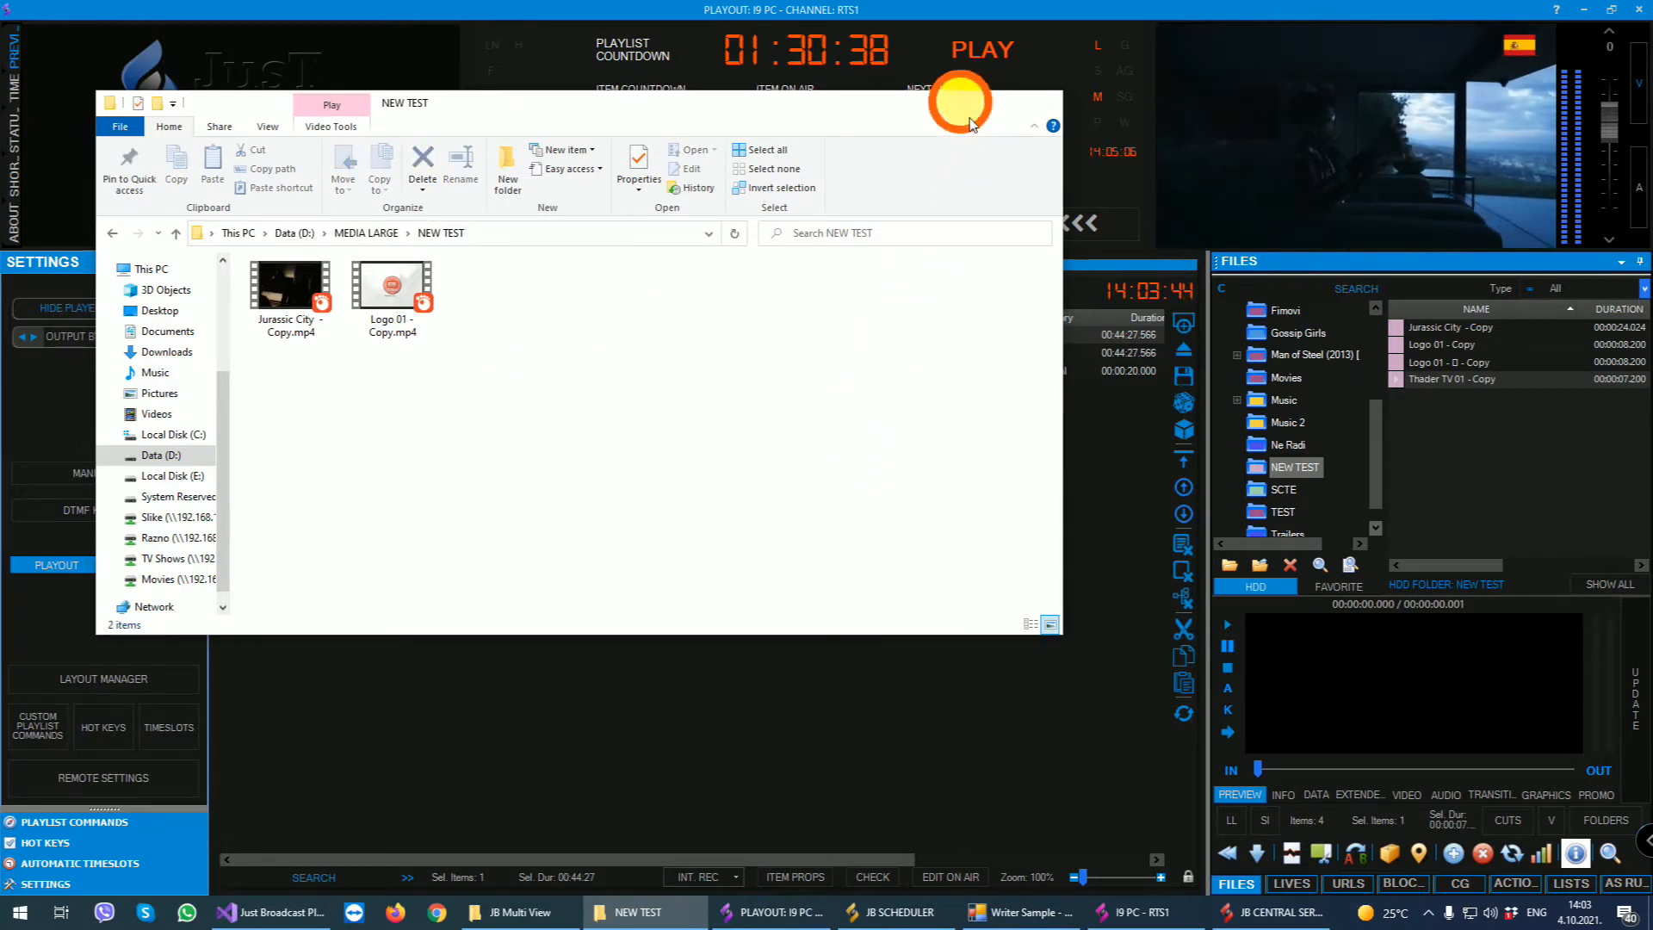
- Check the media folders for changes again, confirm removal of the missing files, and select the Jurassic City copy
left_click(1319, 565)
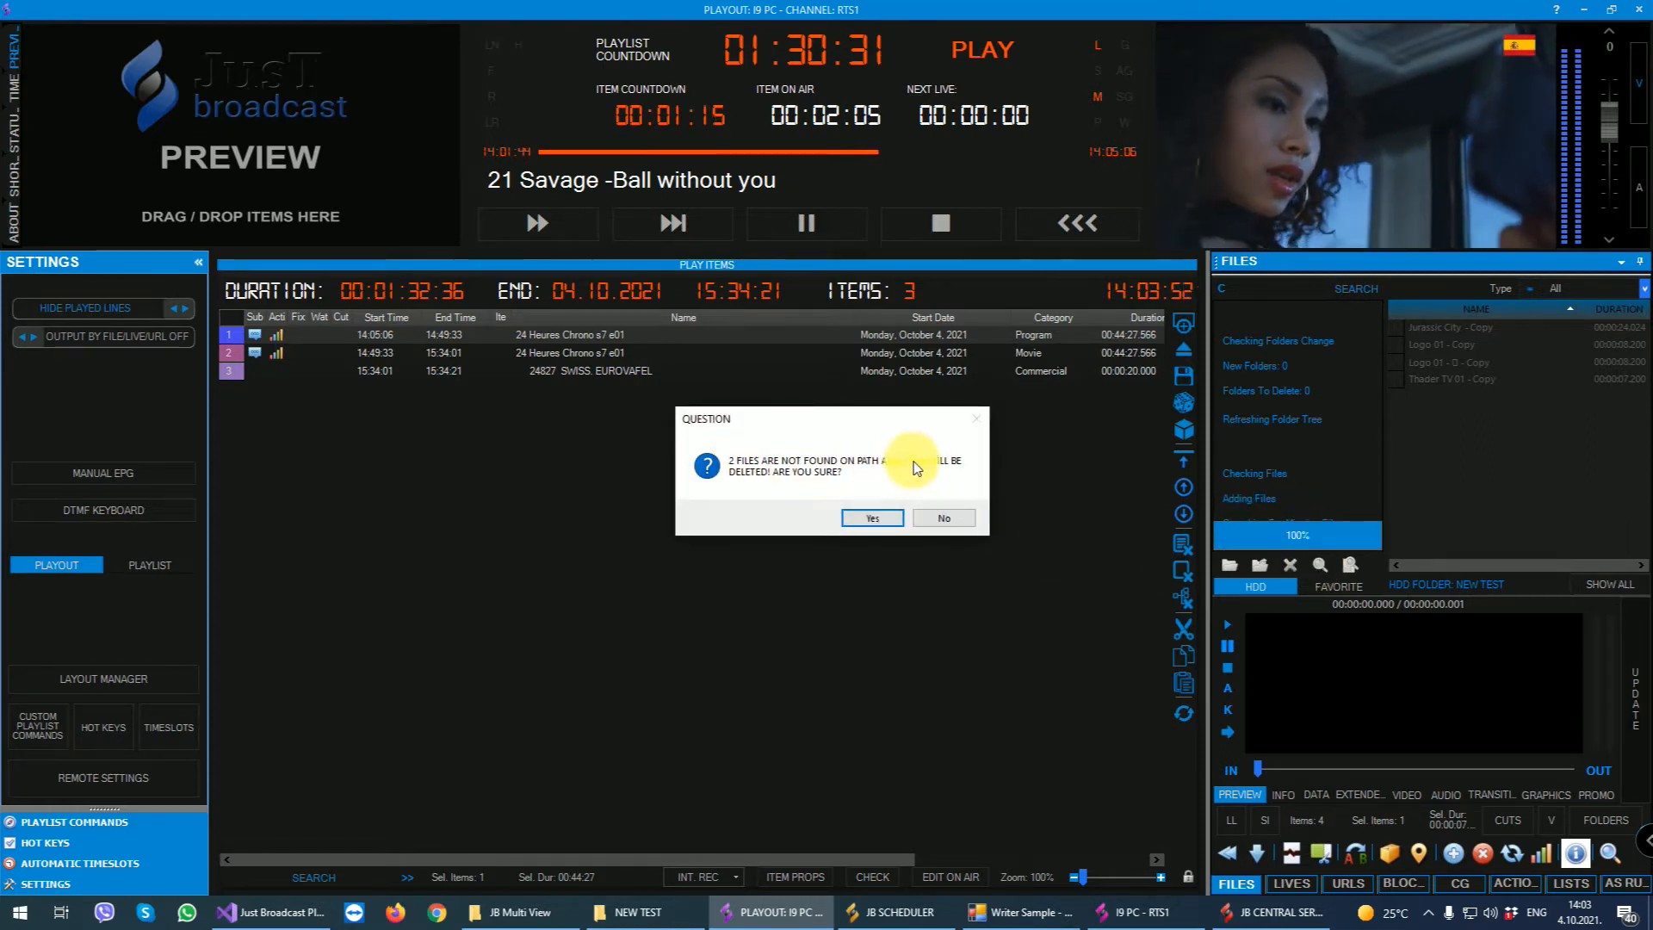
left_click(873, 520)
left_click(890, 539)
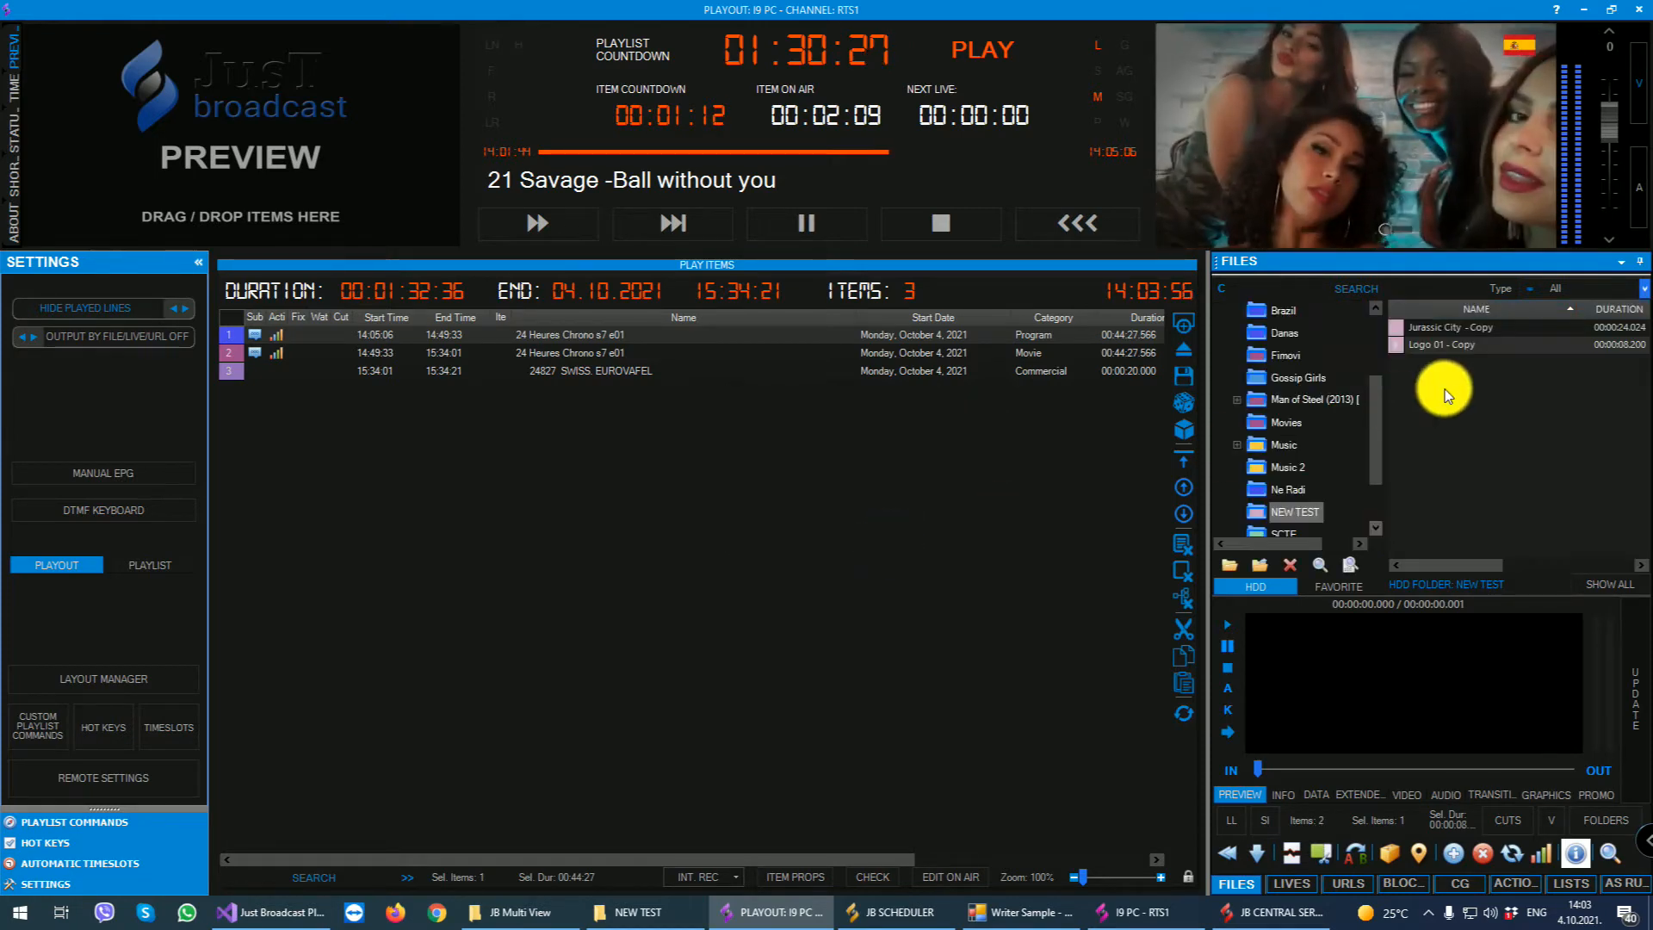
left_click(1435, 328)
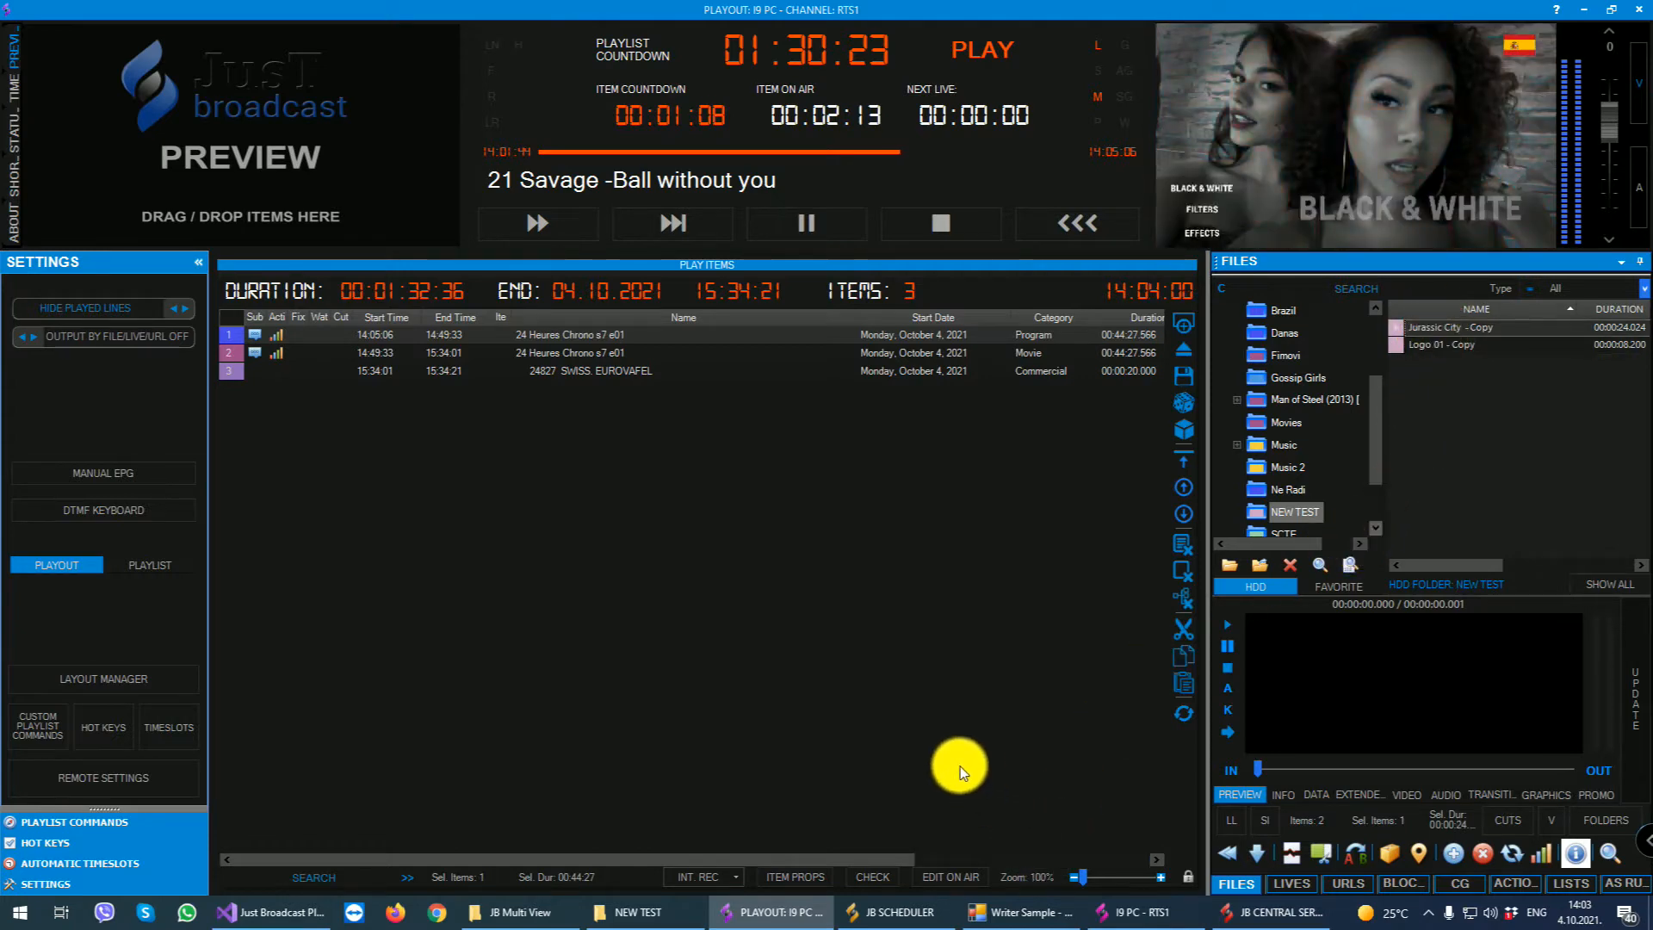
- Return to MEDIA LARGE in File Explorer and delete the NEW TEST folder
left_click(629, 915)
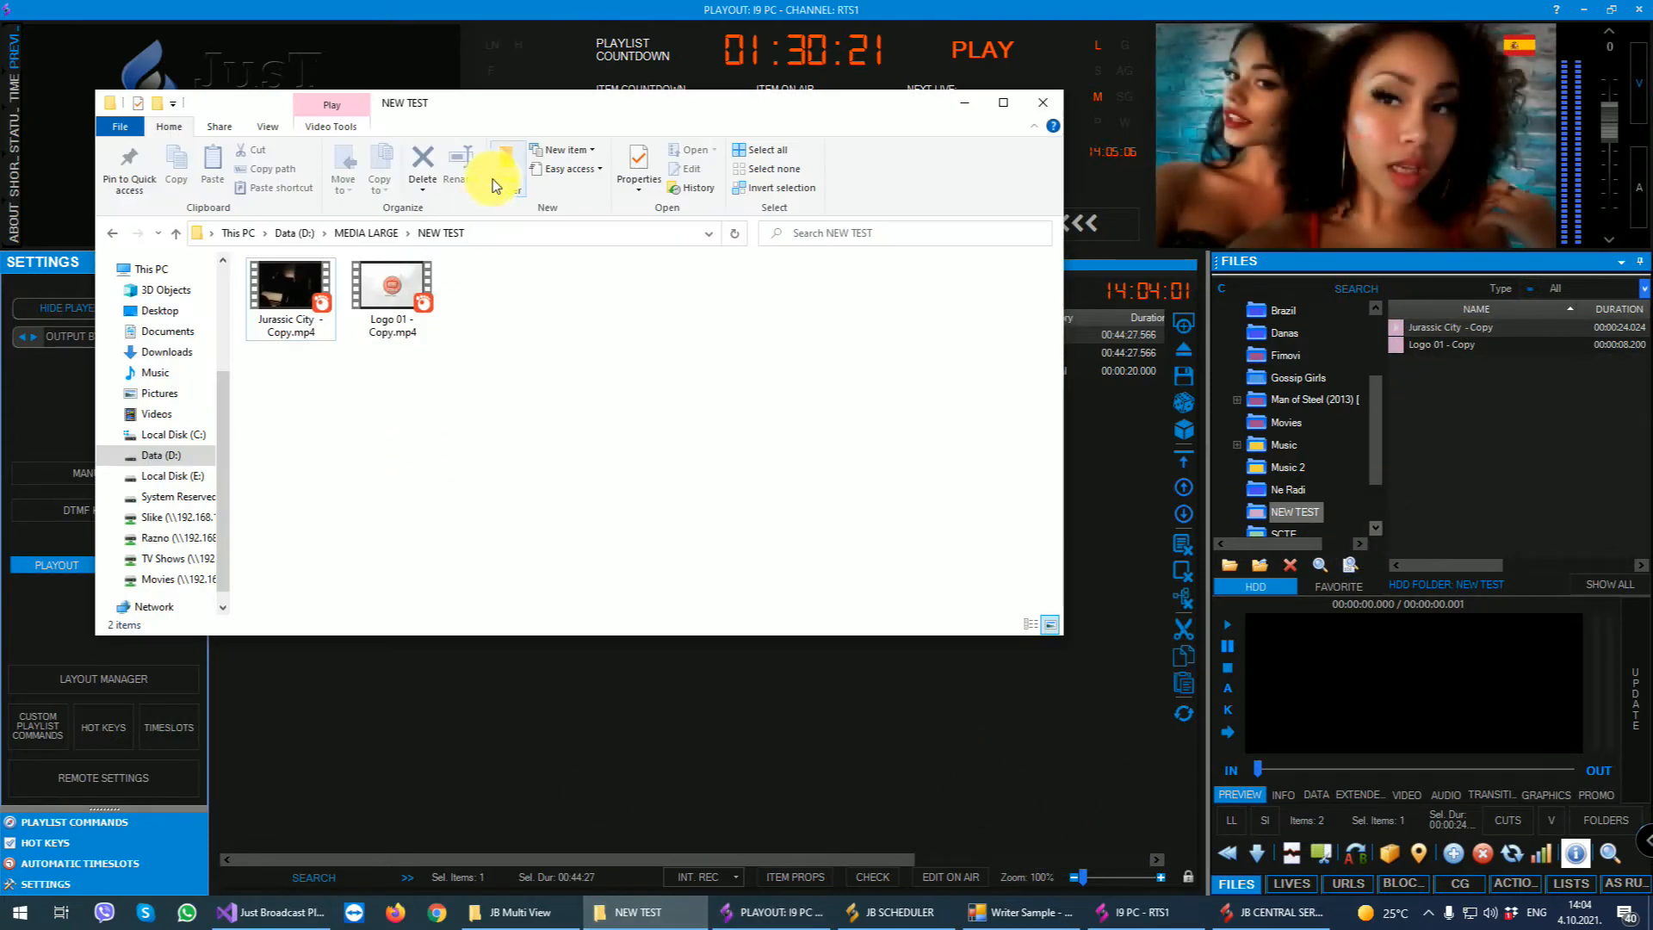
left_click(375, 233)
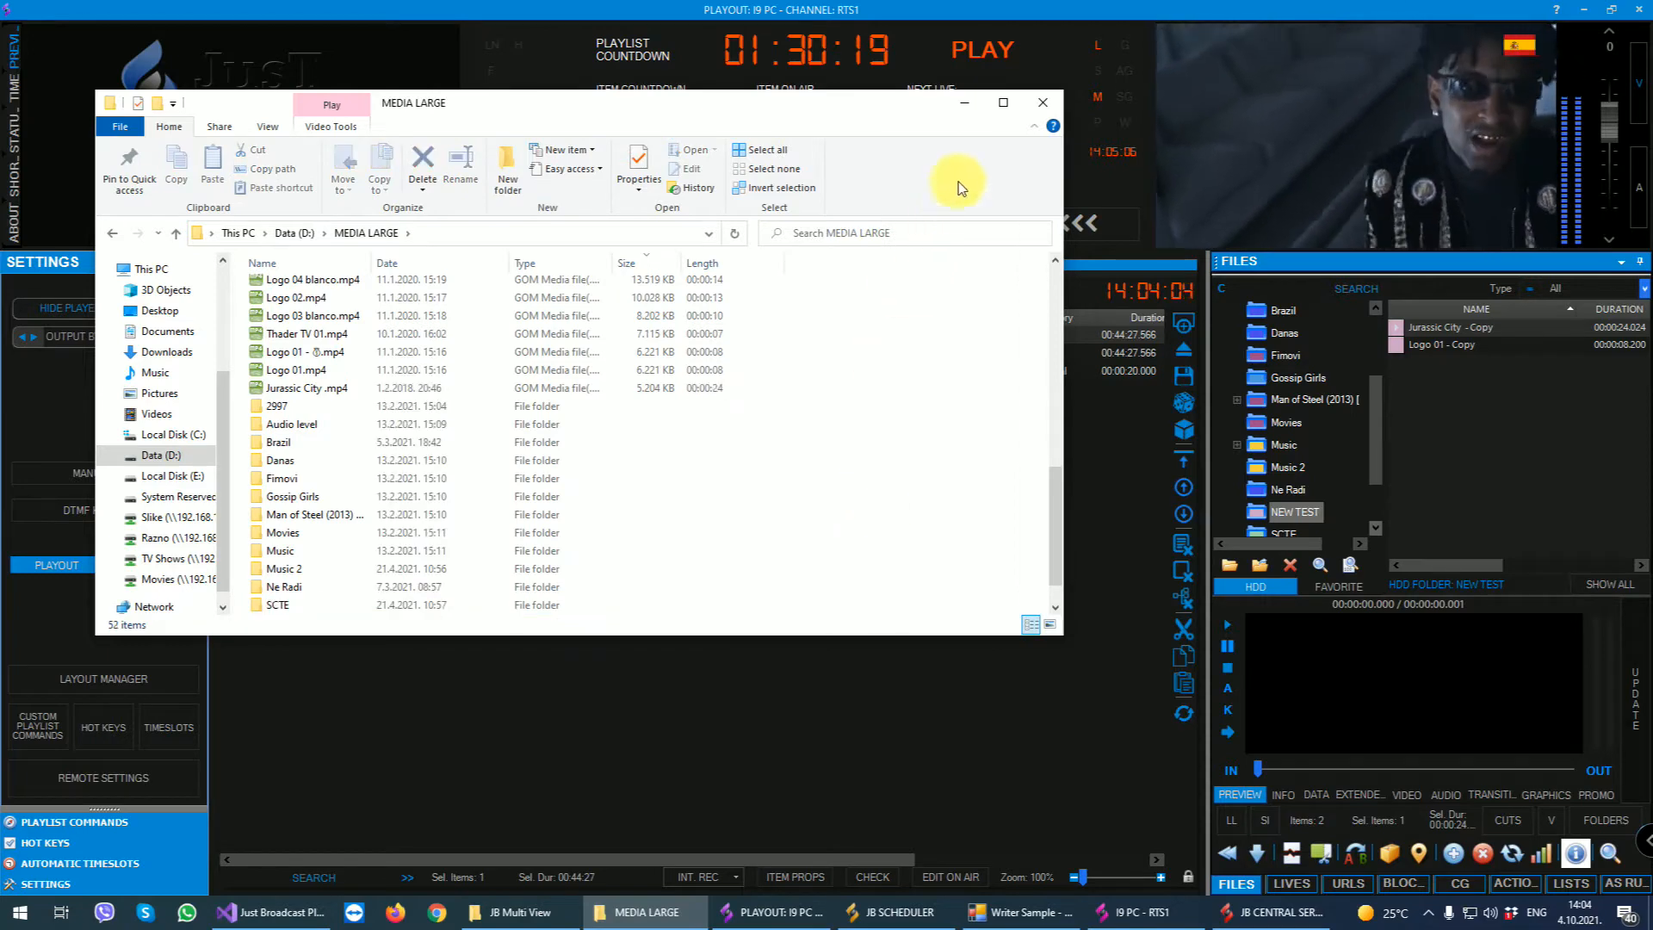
- Switch from File Explorer back to the playout, check the media folders for changes, and confirm removal of the missing folder
left_click(965, 103)
left_click(1322, 564)
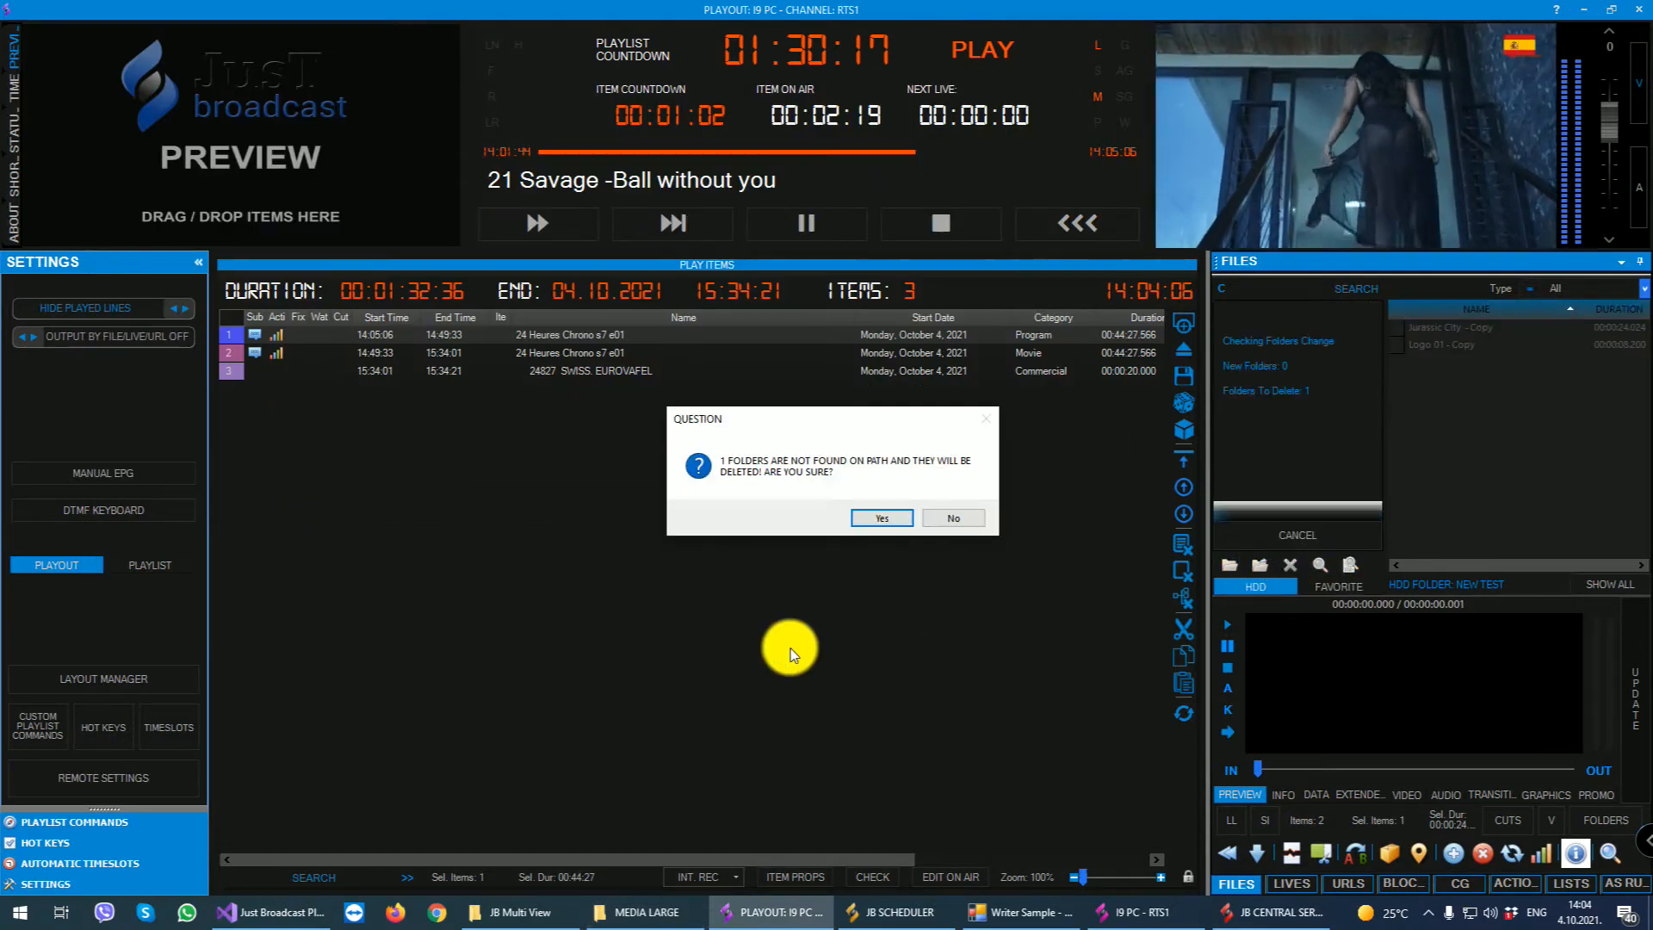
left_click(876, 517)
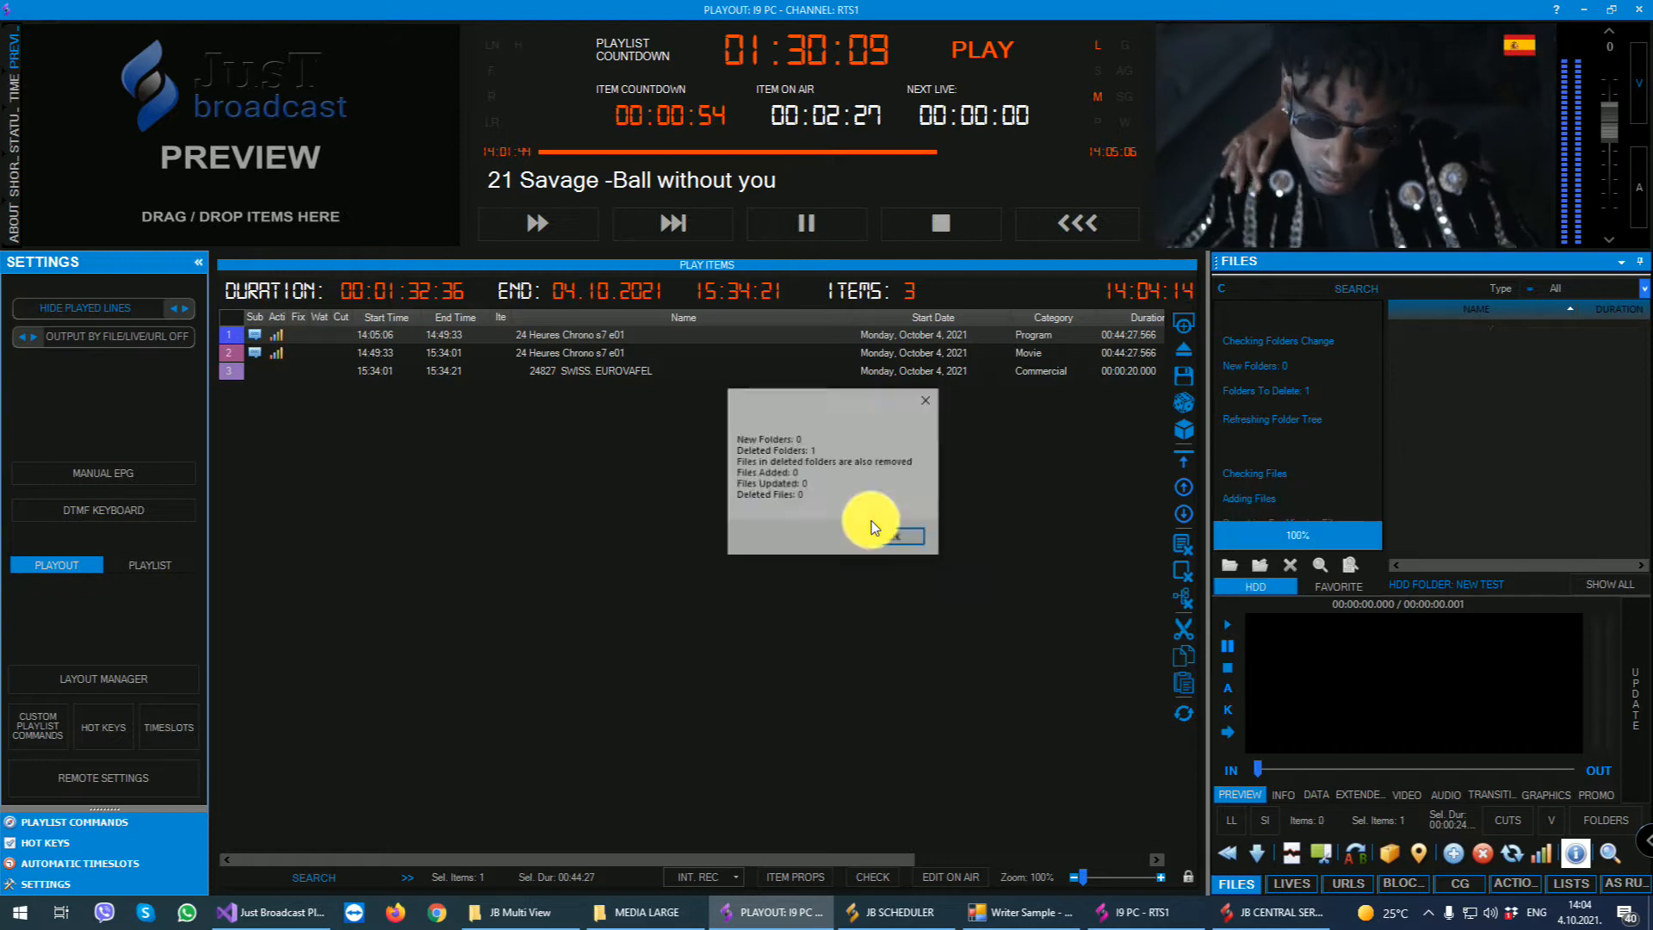
left_click(878, 537)
- Expand MEDIA LARGE in the folder tree, review its subfolders, and show the files in Fimovi
double_click(1240, 356)
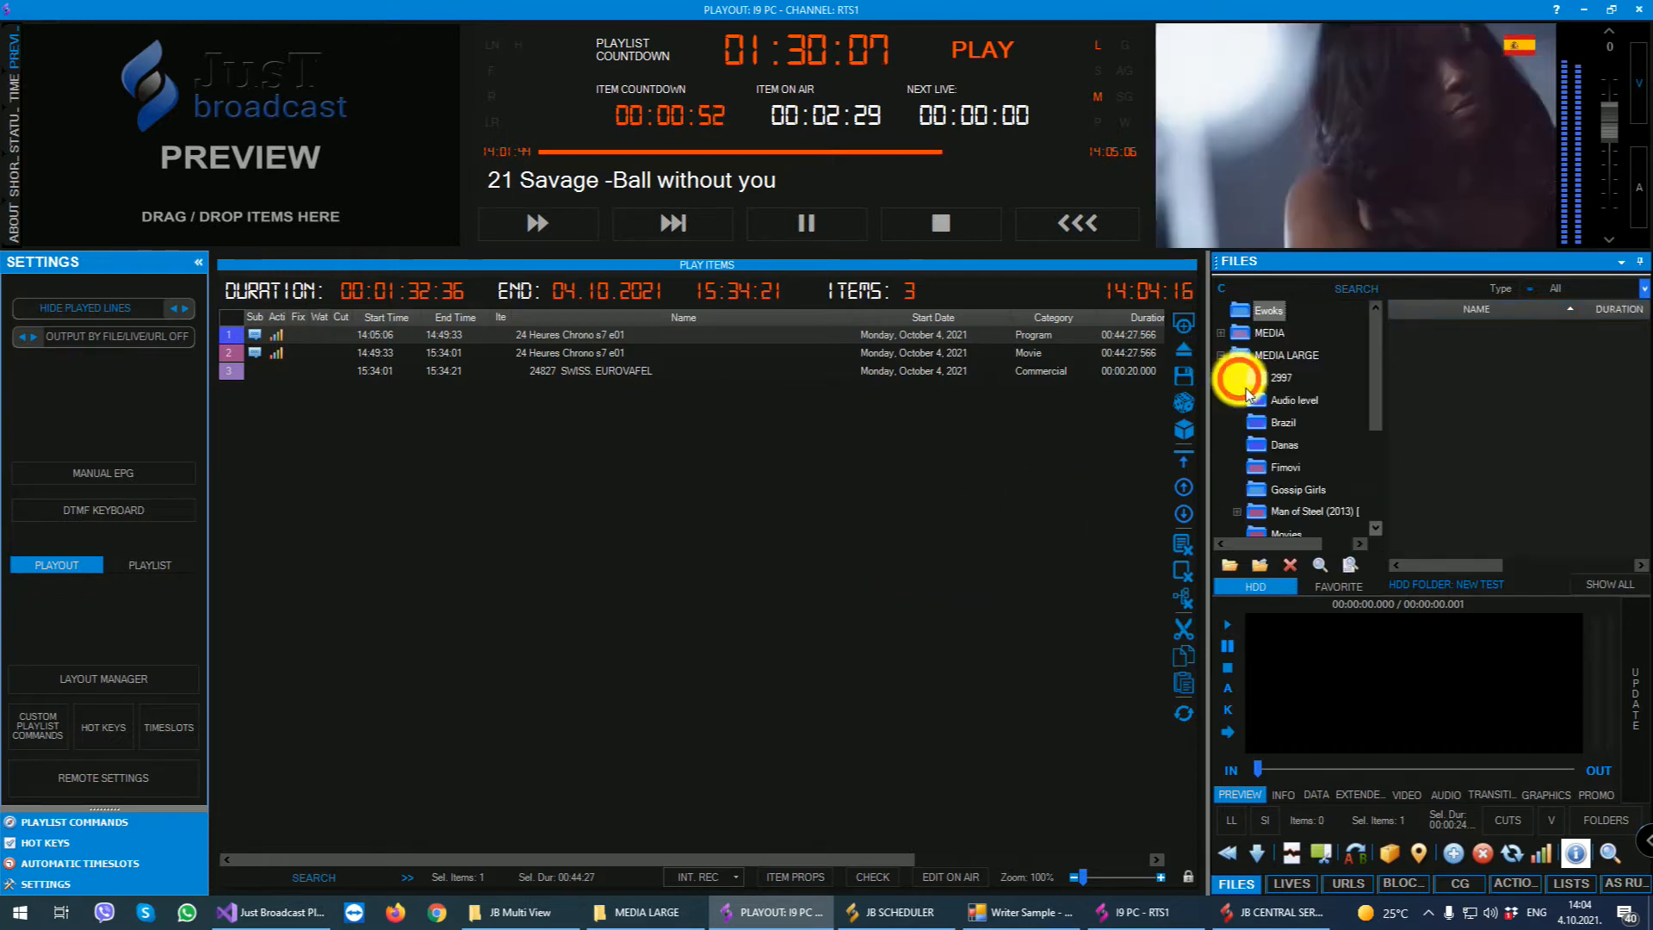
scroll(1297, 457, "down", 5)
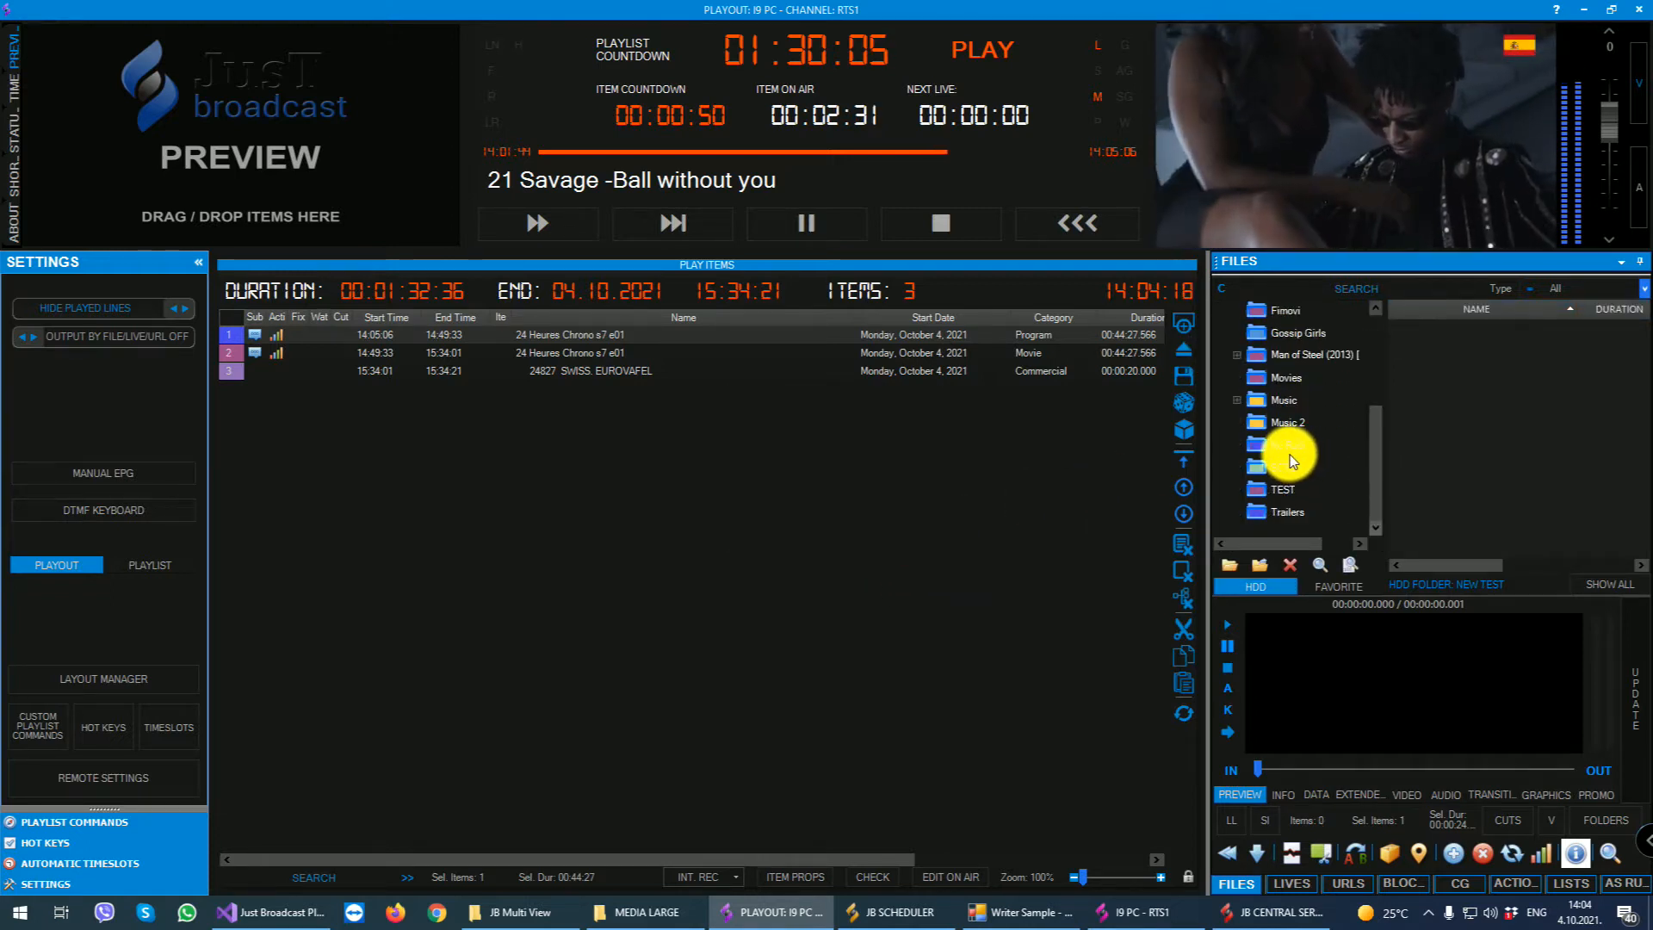
scroll(1289, 454, "up", 5)
left_click(1281, 387)
left_click(1285, 403)
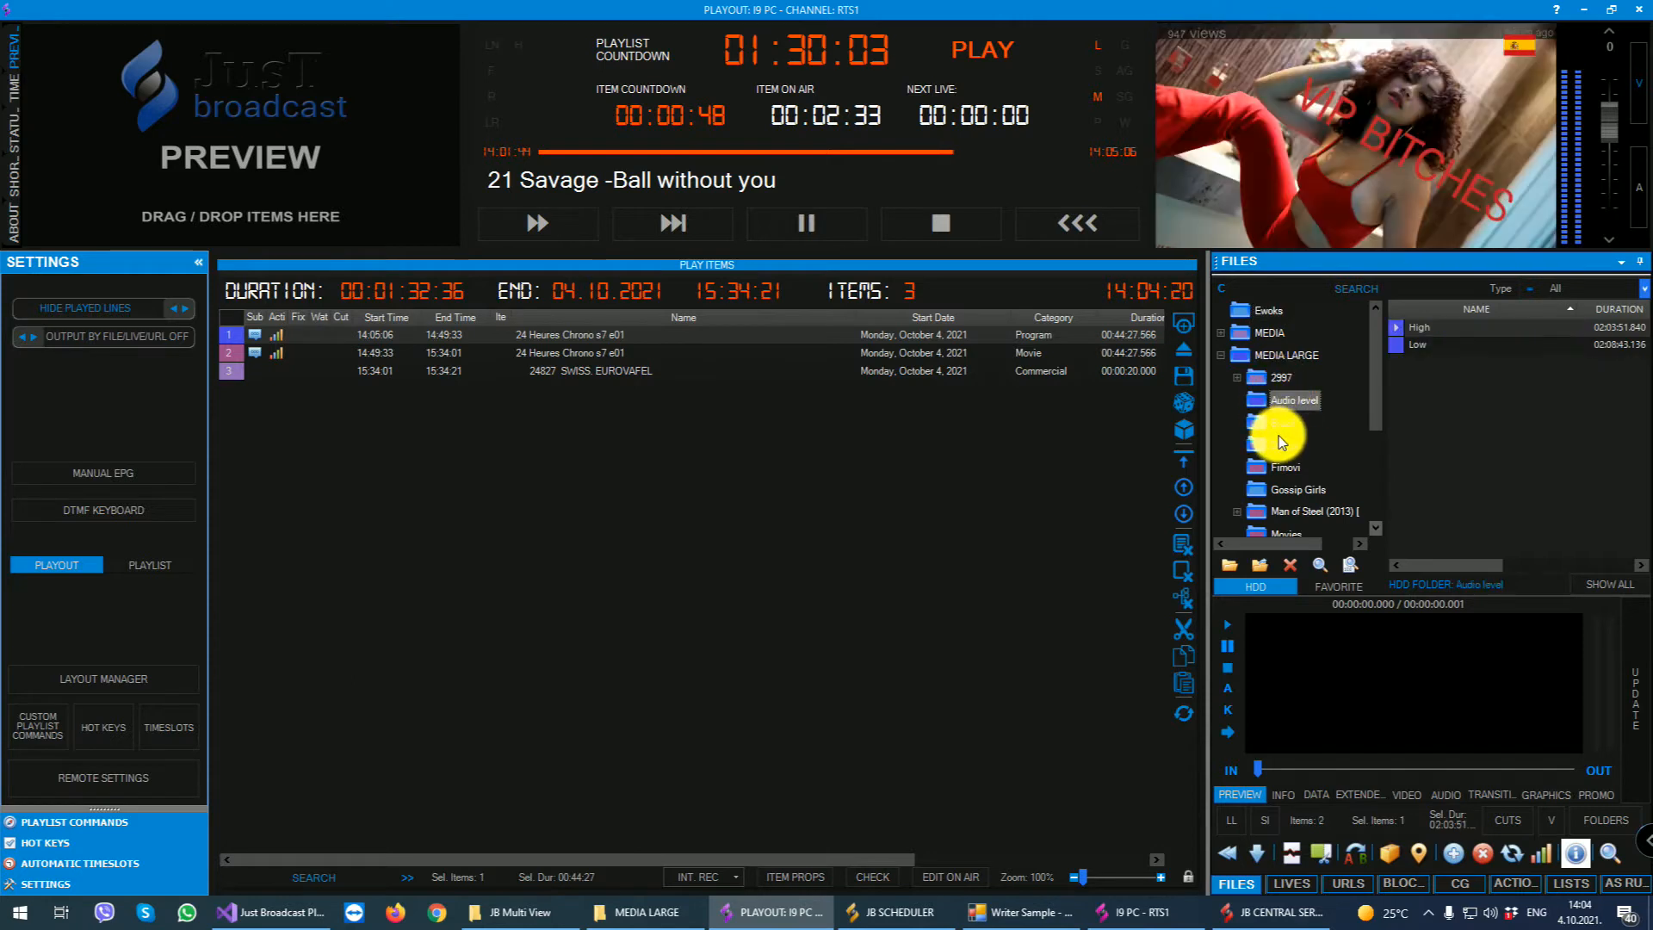
left_click(1273, 445)
left_click(1279, 472)
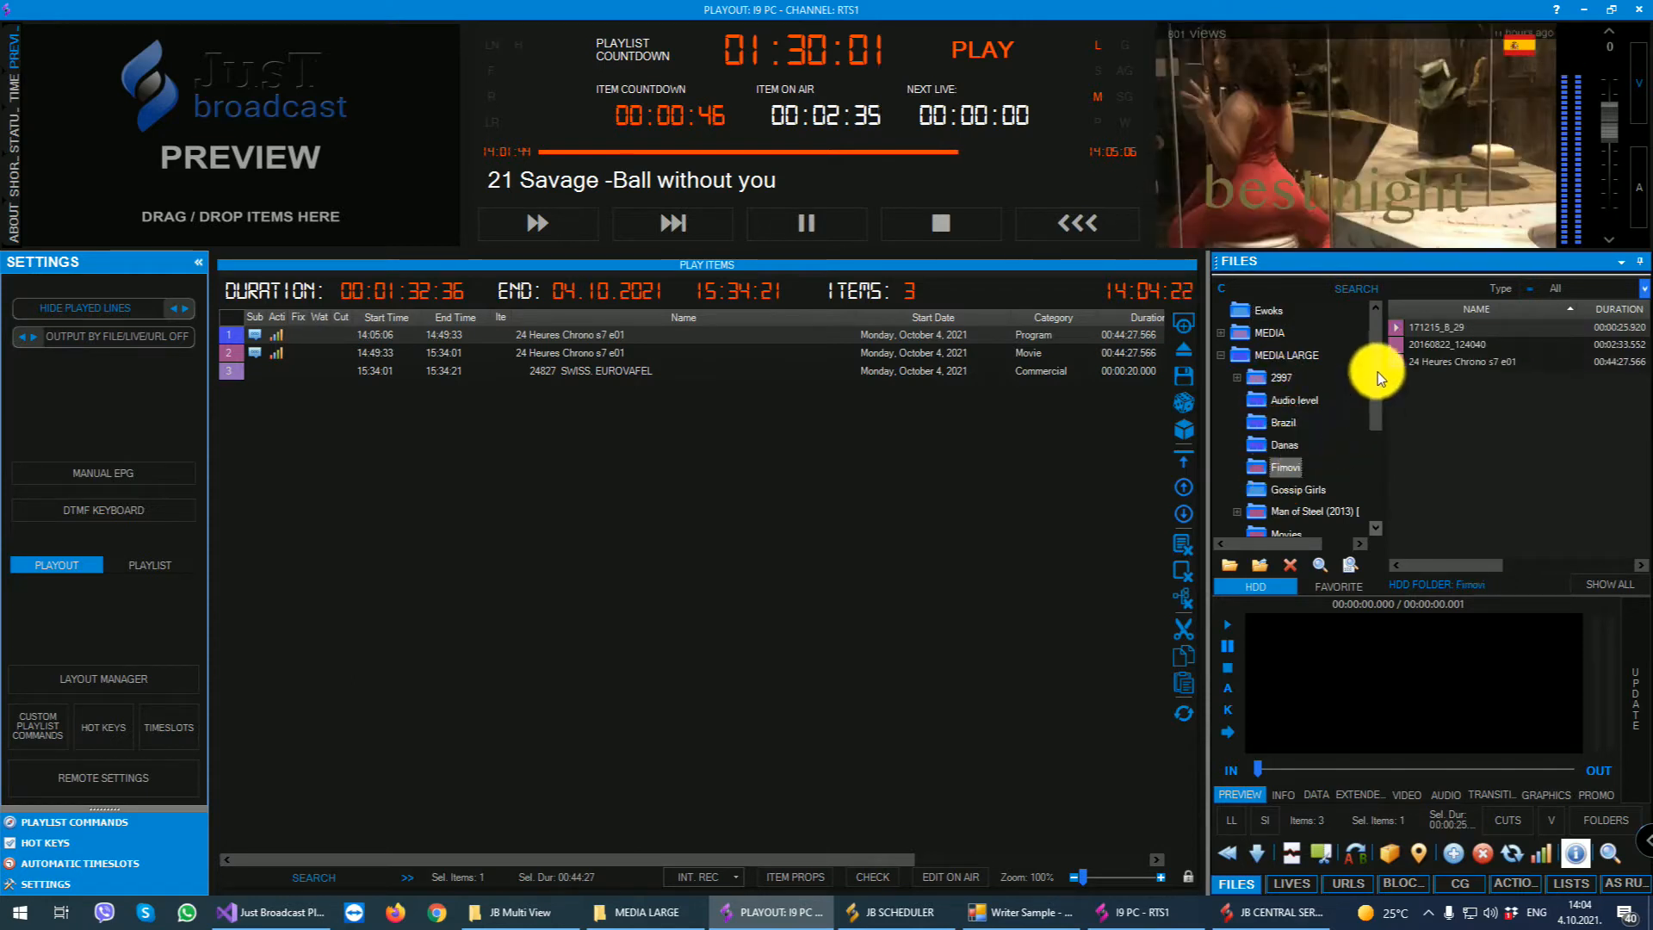
- Add all three Fimovi files to the end of the playlist
left_click(1404, 346, "ctrl")
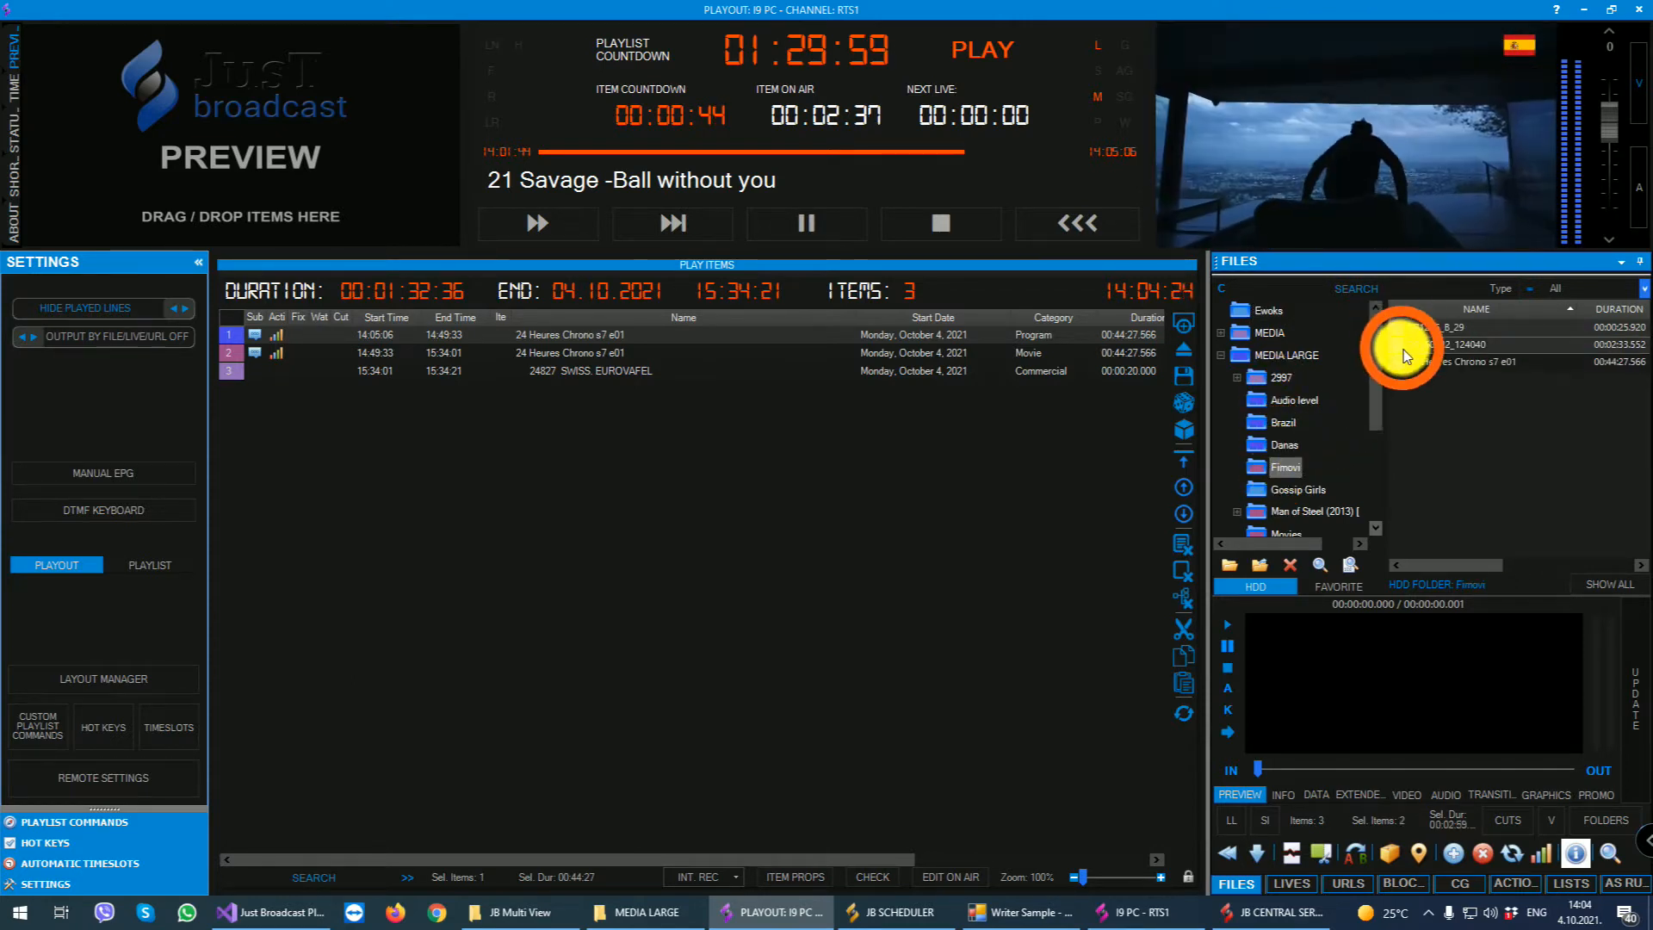
left_click(1429, 362, "ctrl")
left_click_drag(1429, 361, 678, 579)
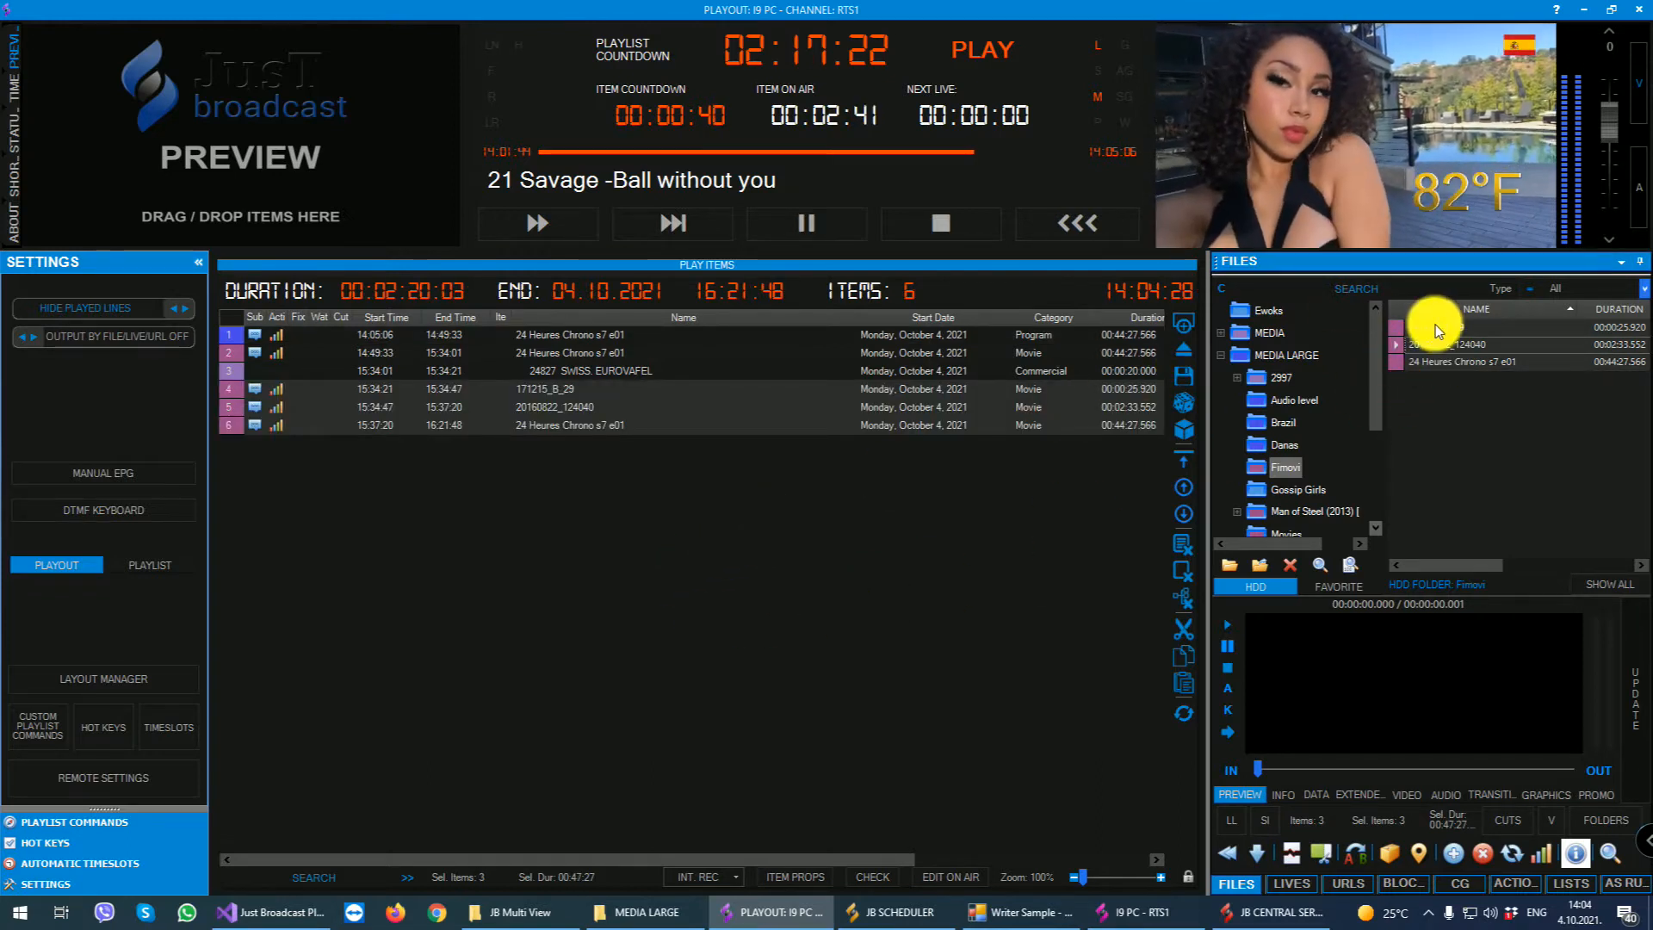
- Open the properties of 20160822_124040, play its preview, and close the window
left_click(1444, 344)
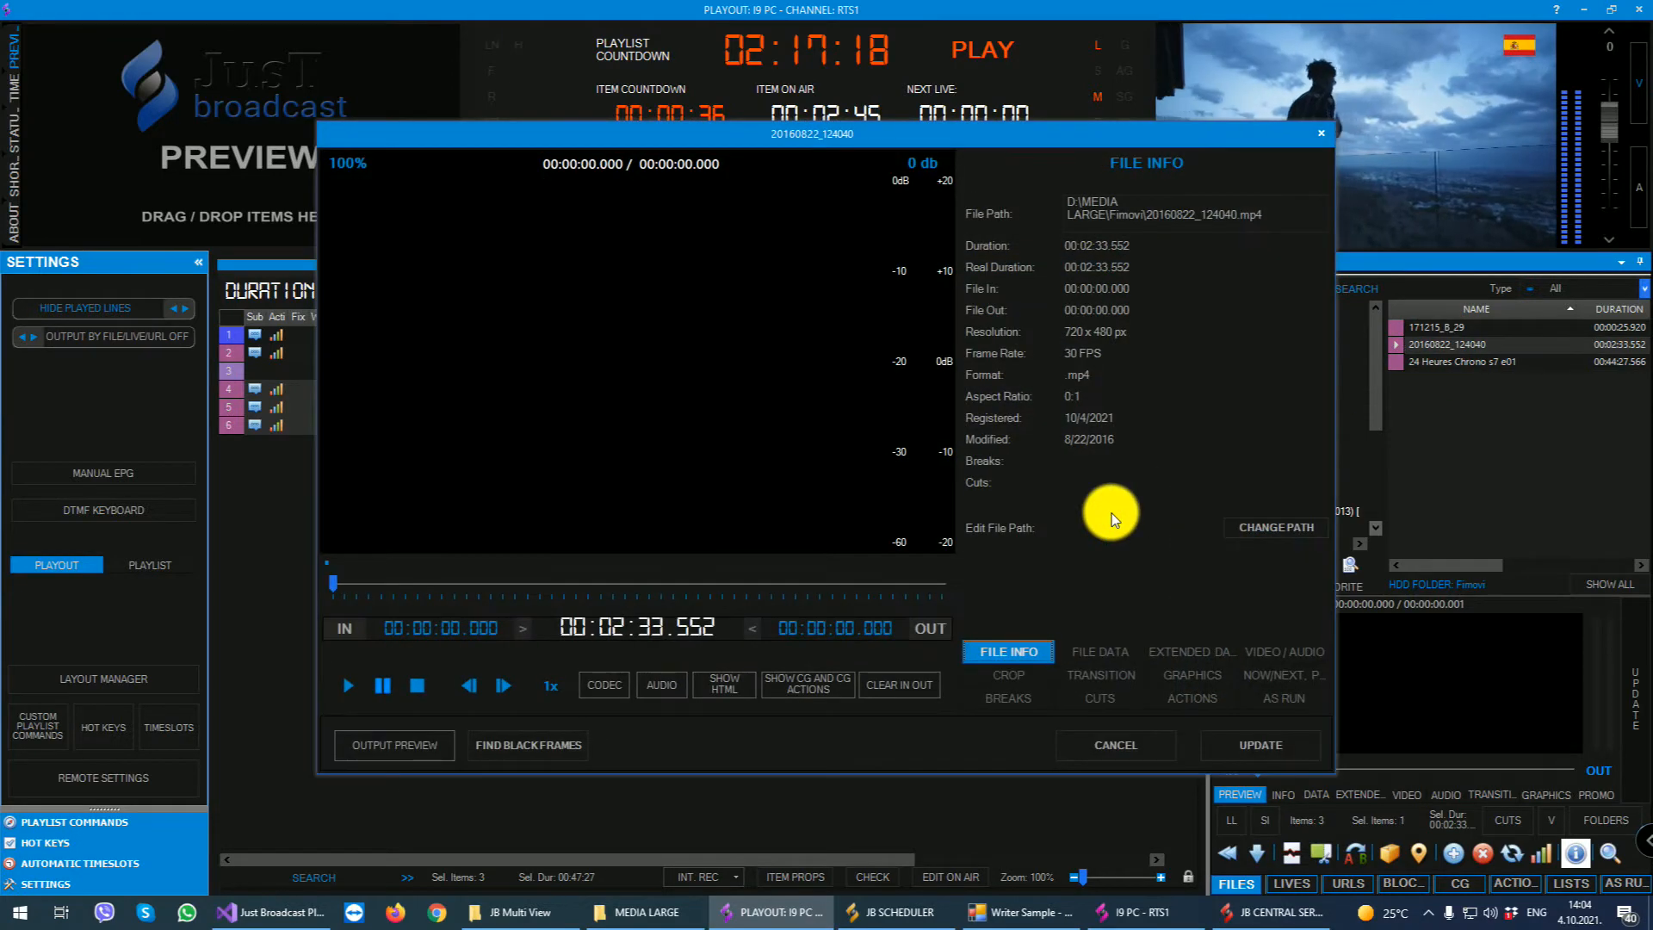
left_click(349, 687)
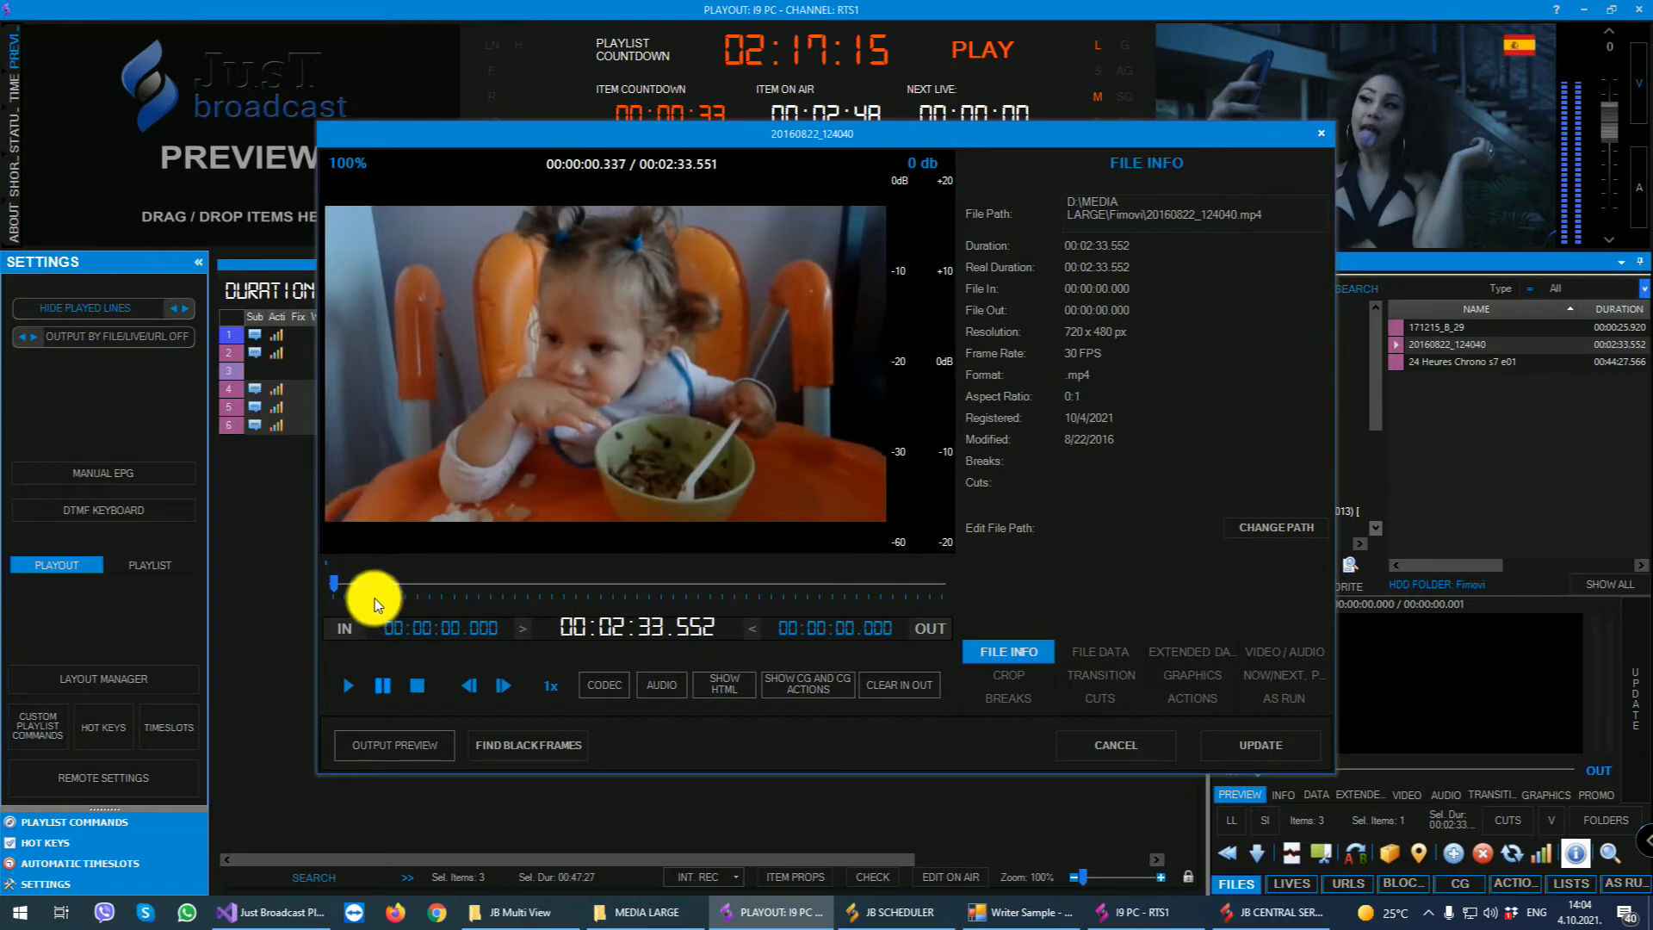
left_click(1323, 133)
- Open the properties of 24 Heures Chrono s7 e01 and set its in point to 00:12:05.280 and out point to 00:33:13.200
left_click(1432, 360)
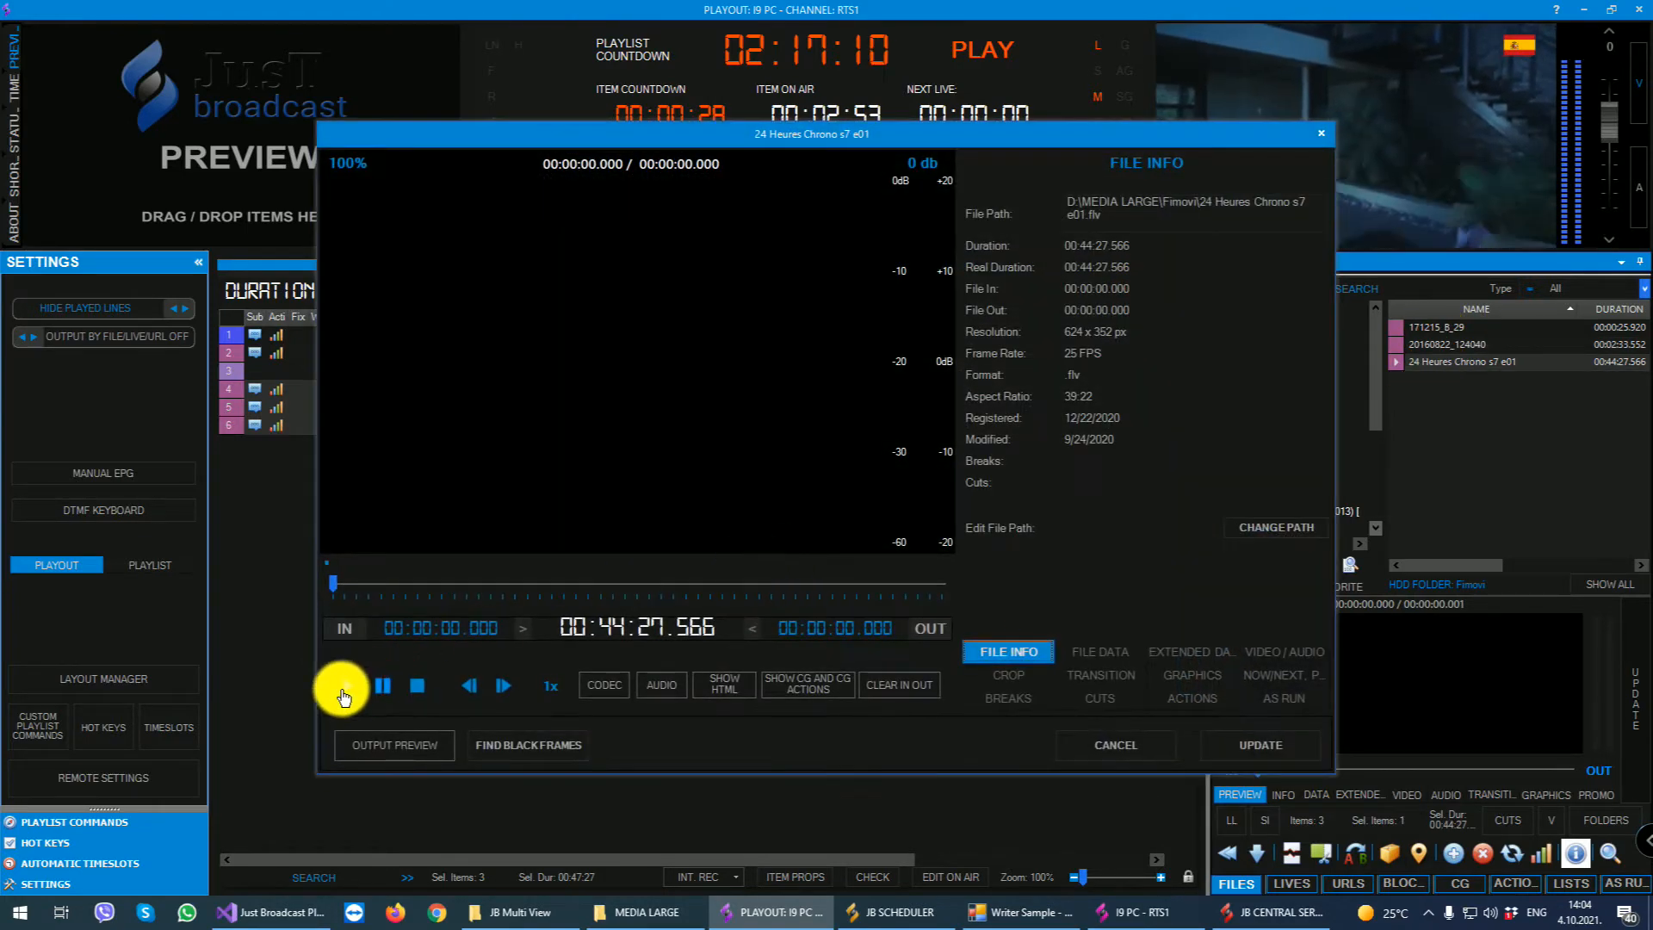
left_click(348, 686)
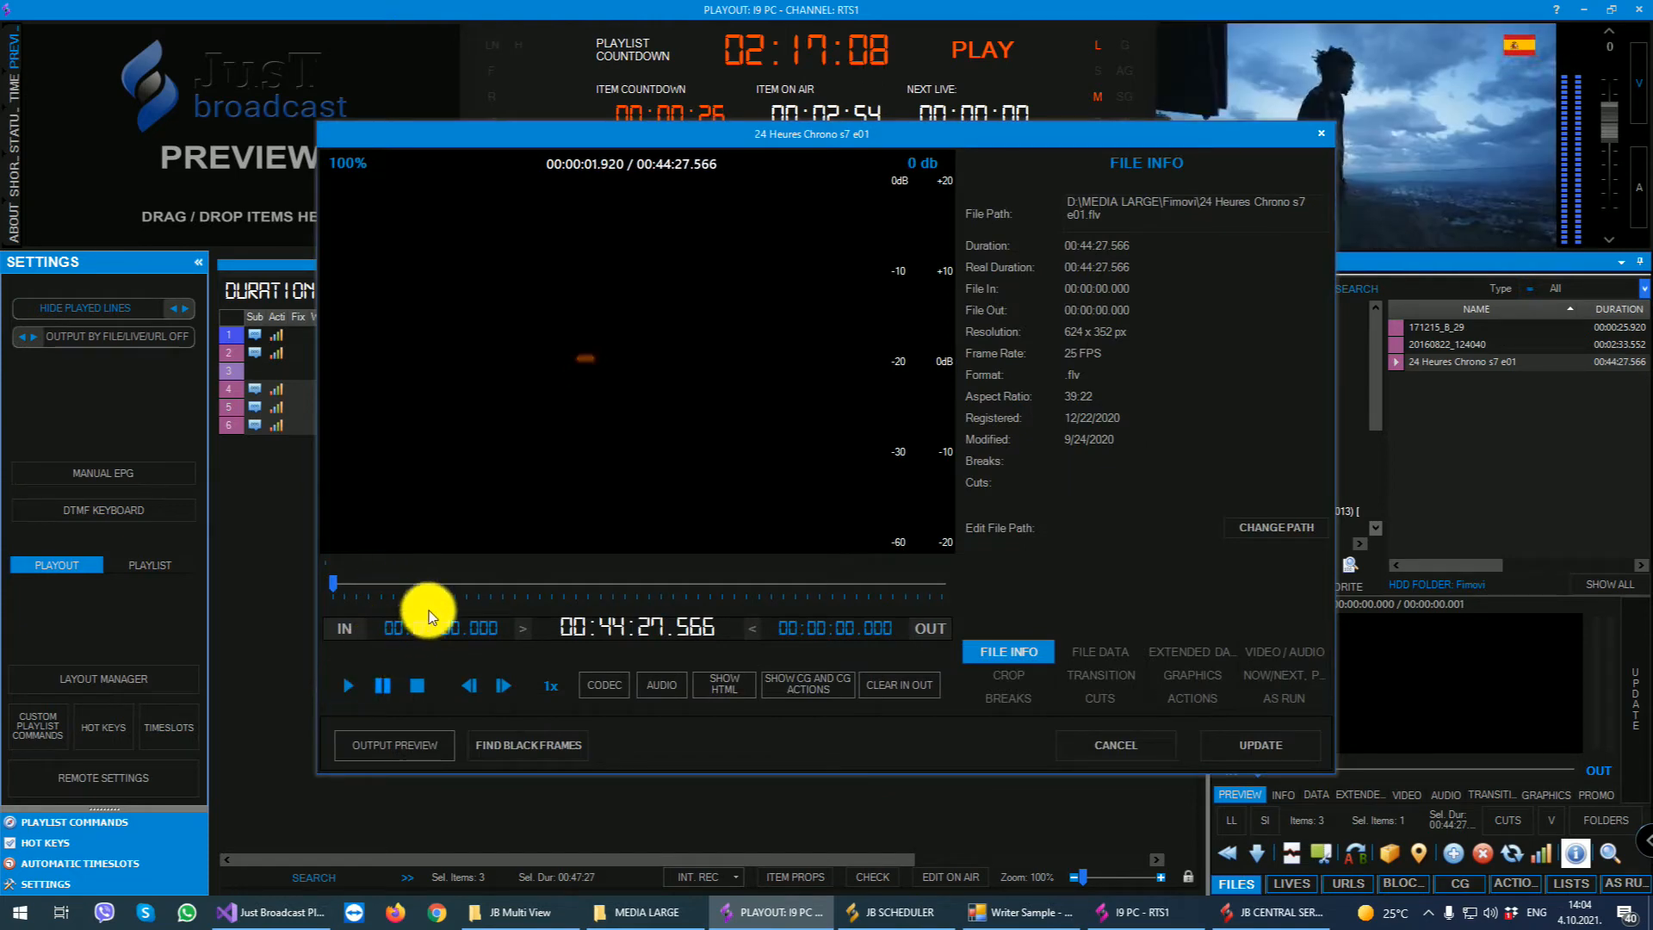
left_click(419, 592)
left_click_drag(419, 592, 498, 584)
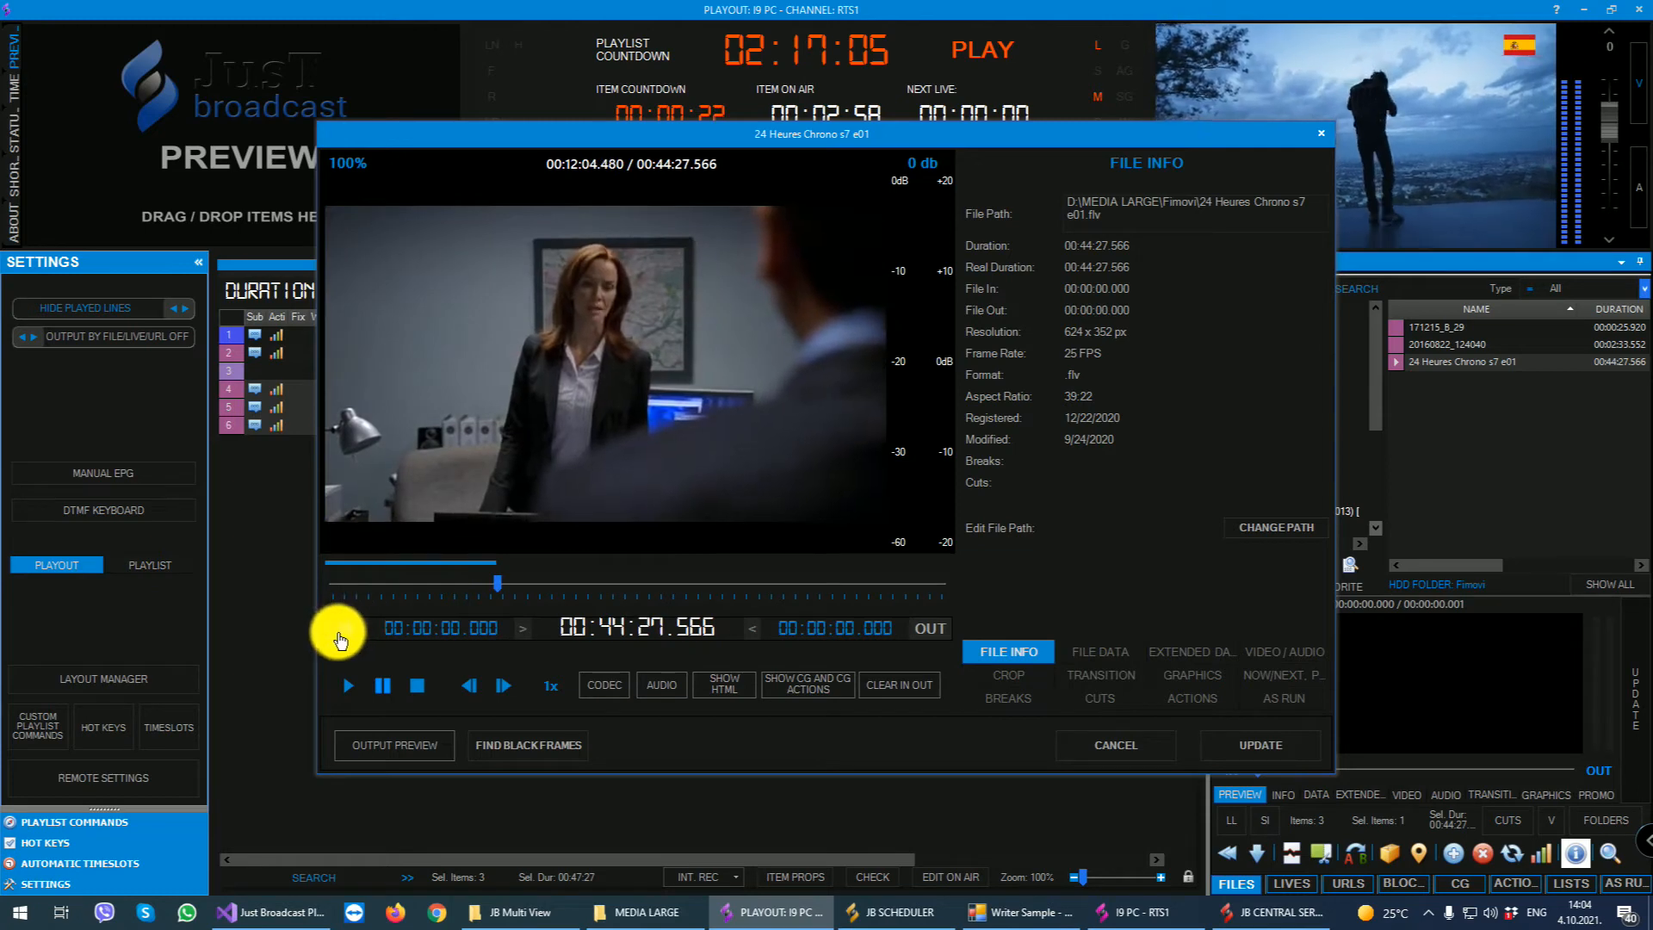
left_click(344, 628)
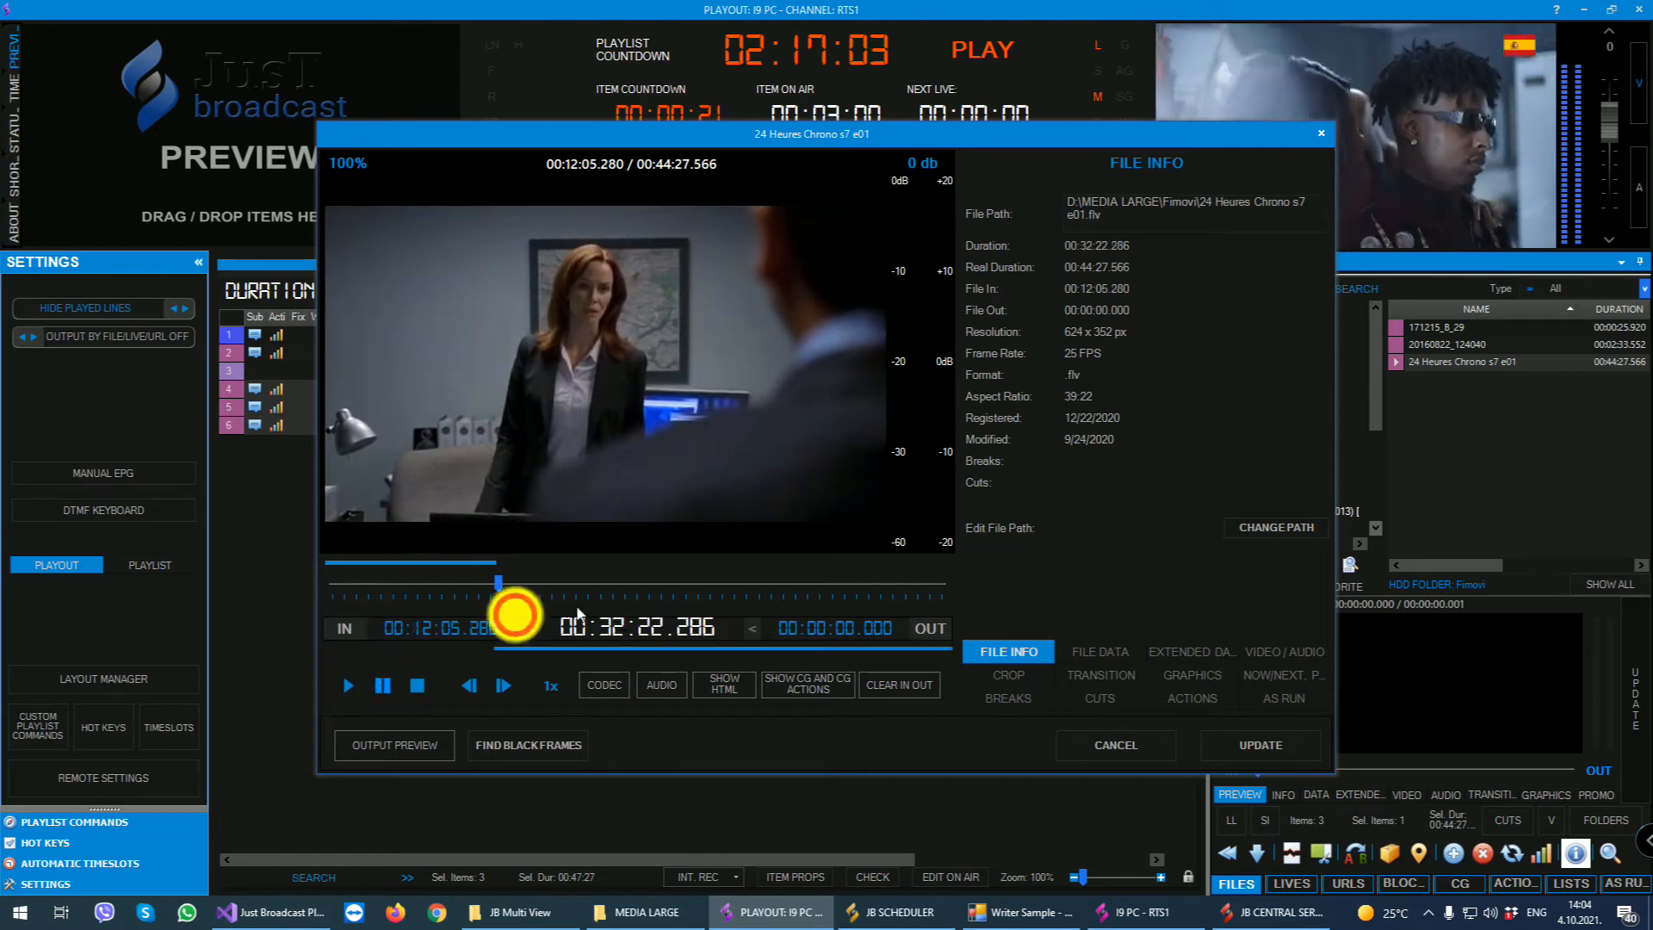
left_click(788, 582)
left_click(929, 627)
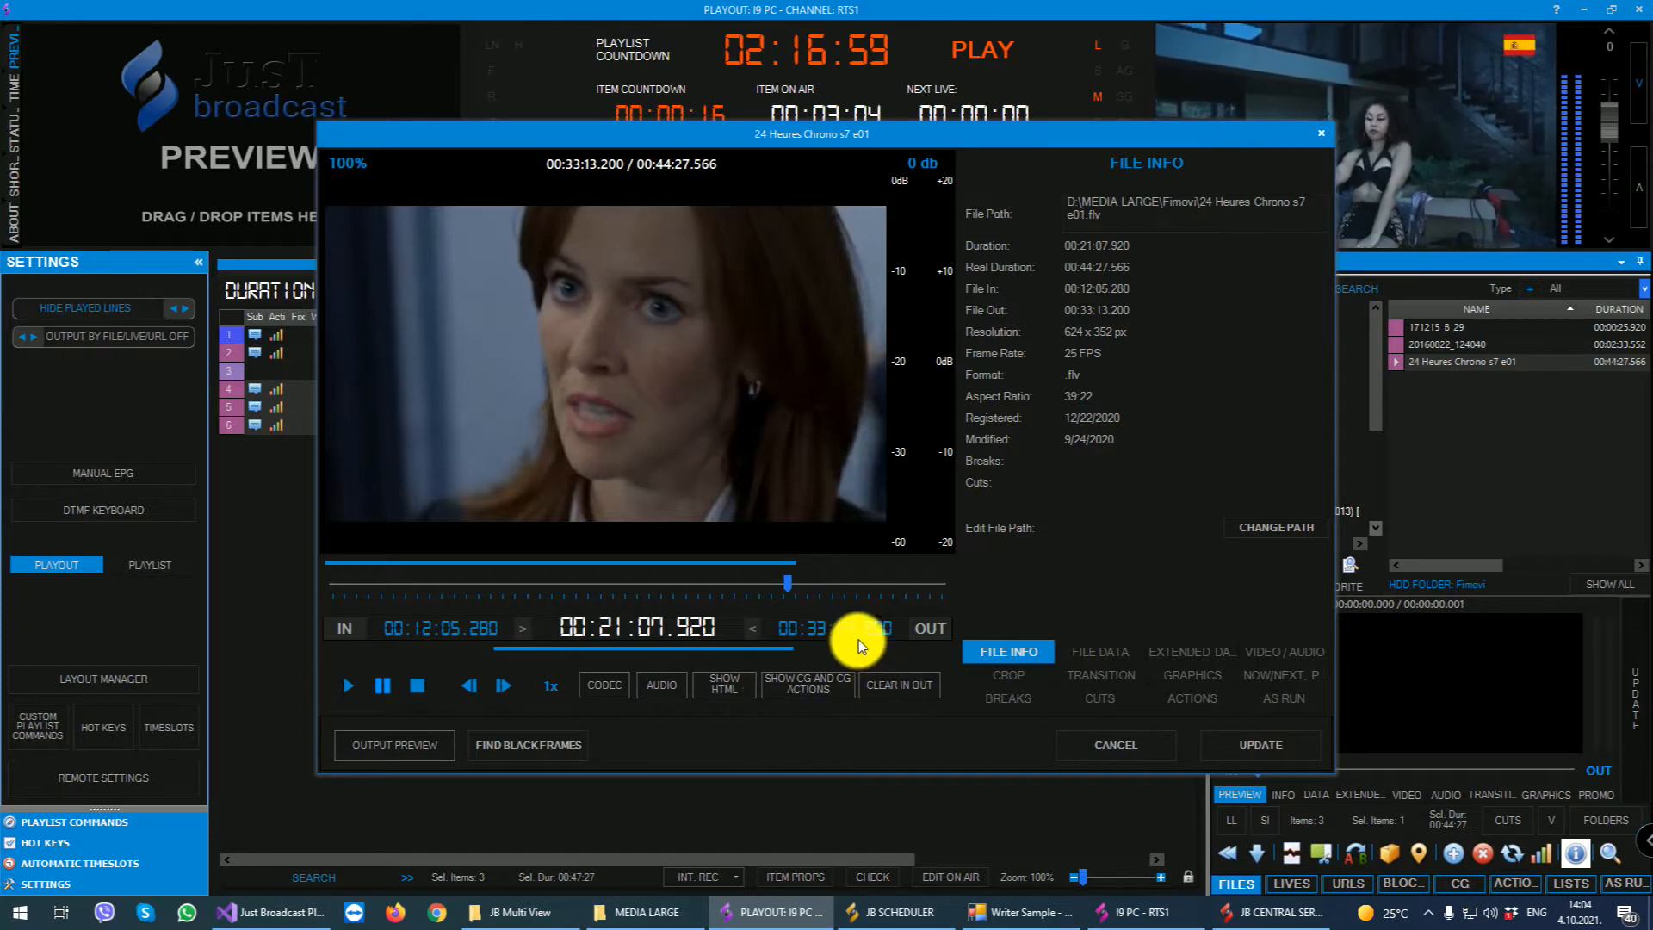
- Review the episode's file data, extended data and video/audio settings, including the scale, aspect ratio and interlace options
left_click(1092, 651)
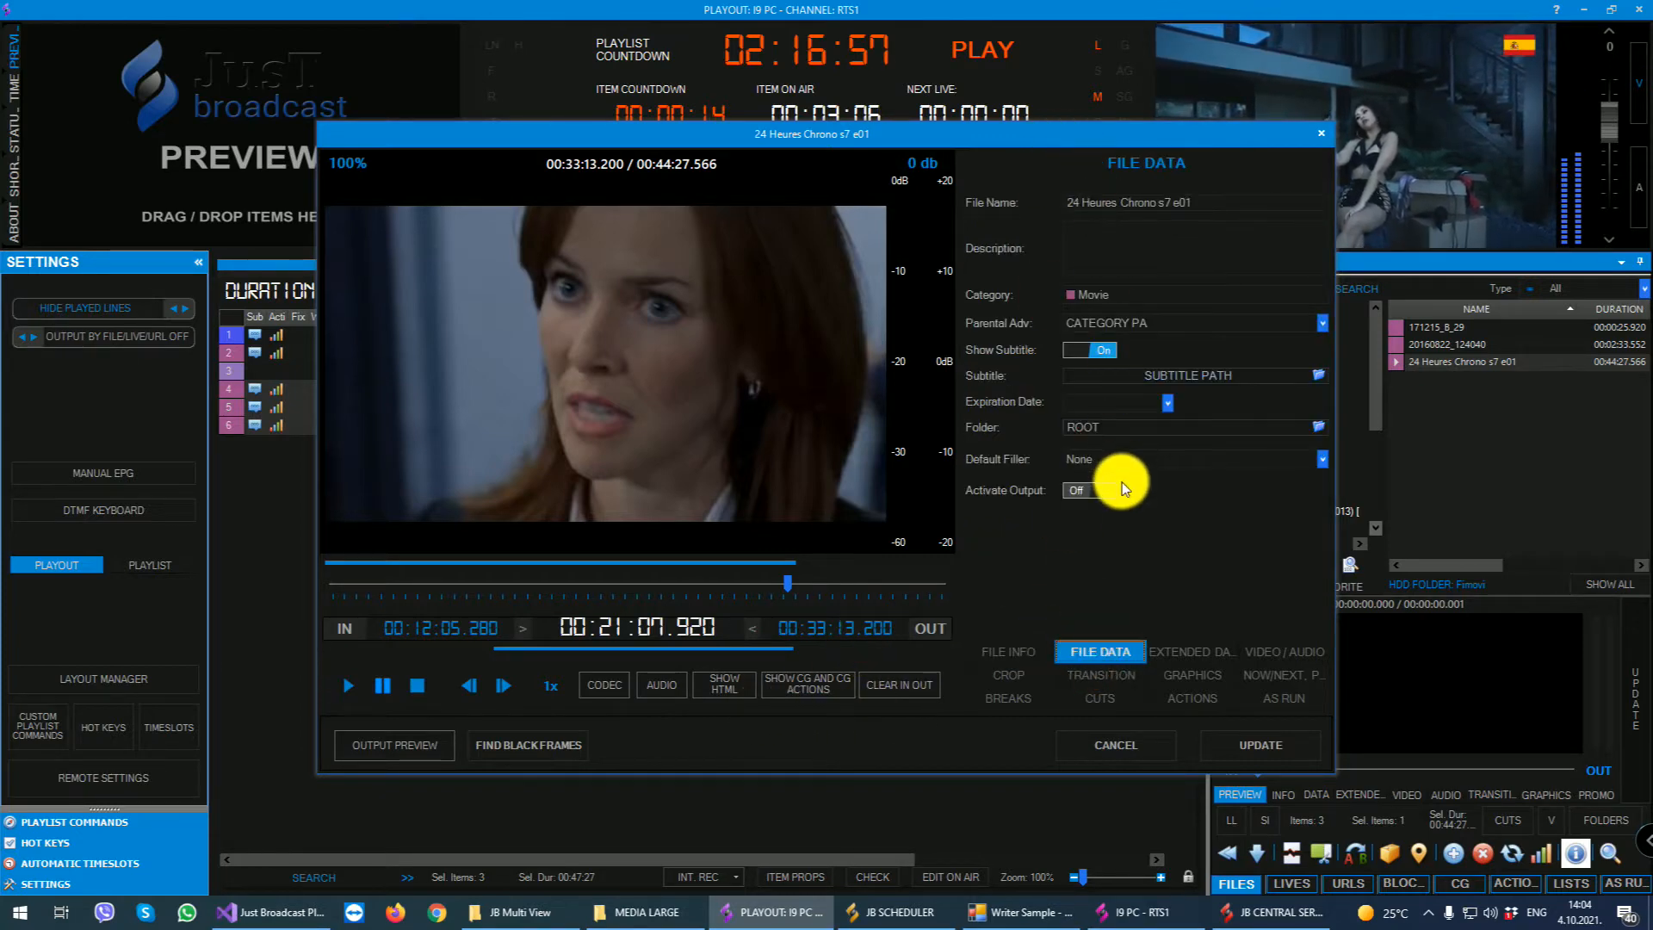
left_click(1188, 651)
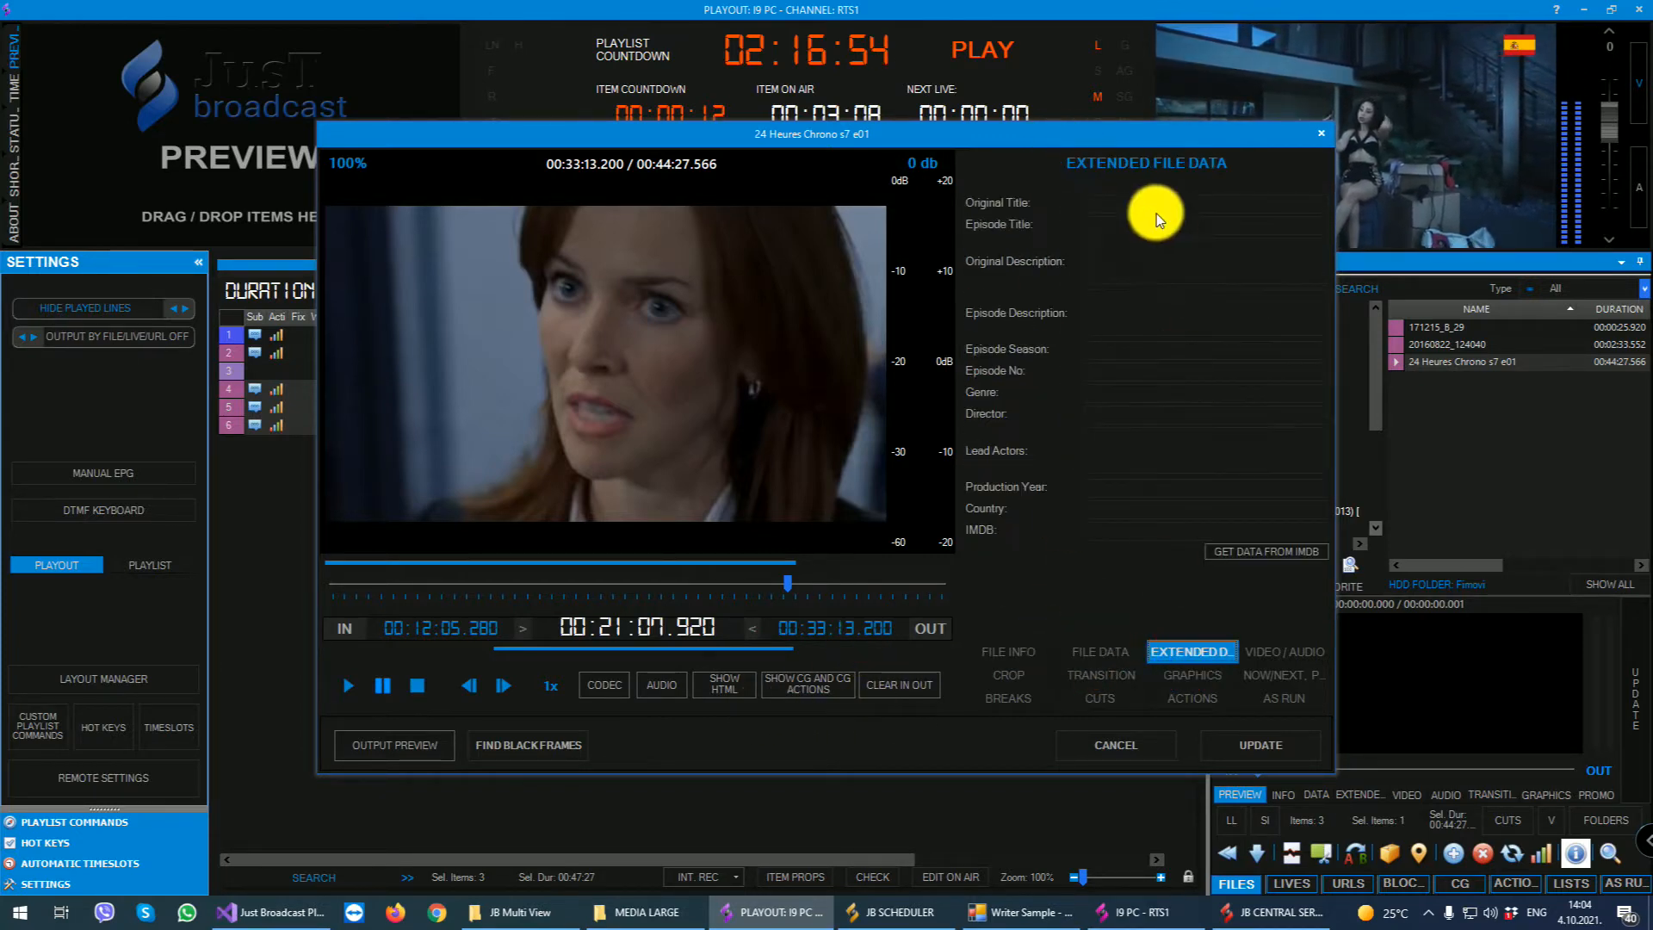
left_click(1274, 650)
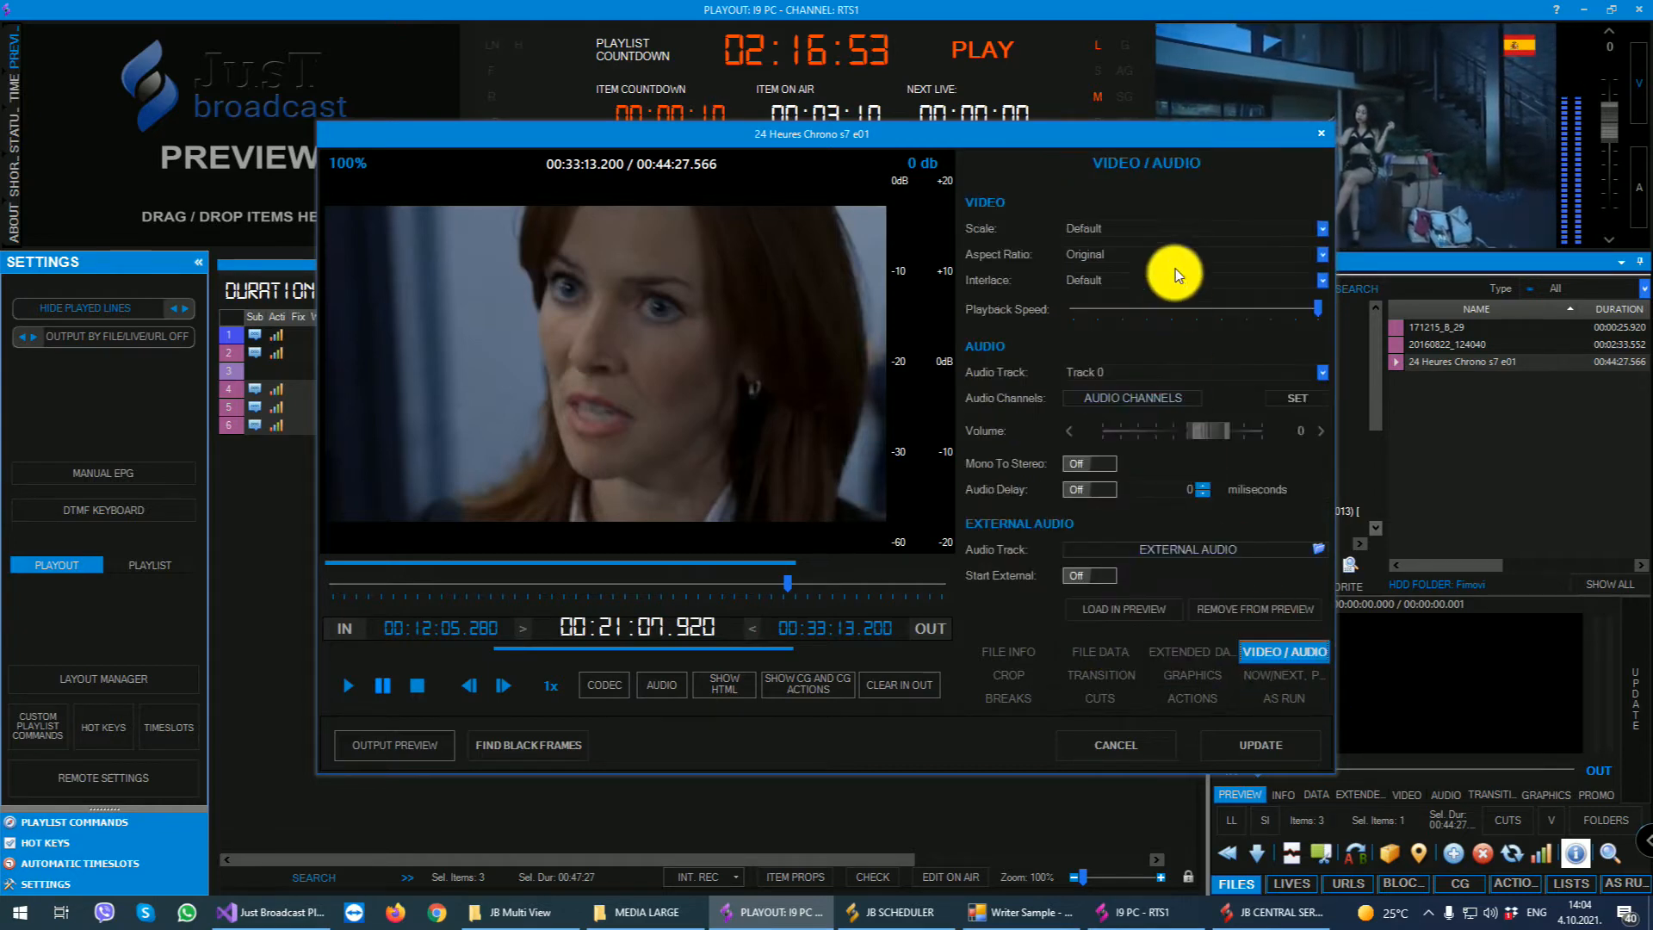
left_click(1198, 228)
left_click(1166, 245)
left_click(1166, 256)
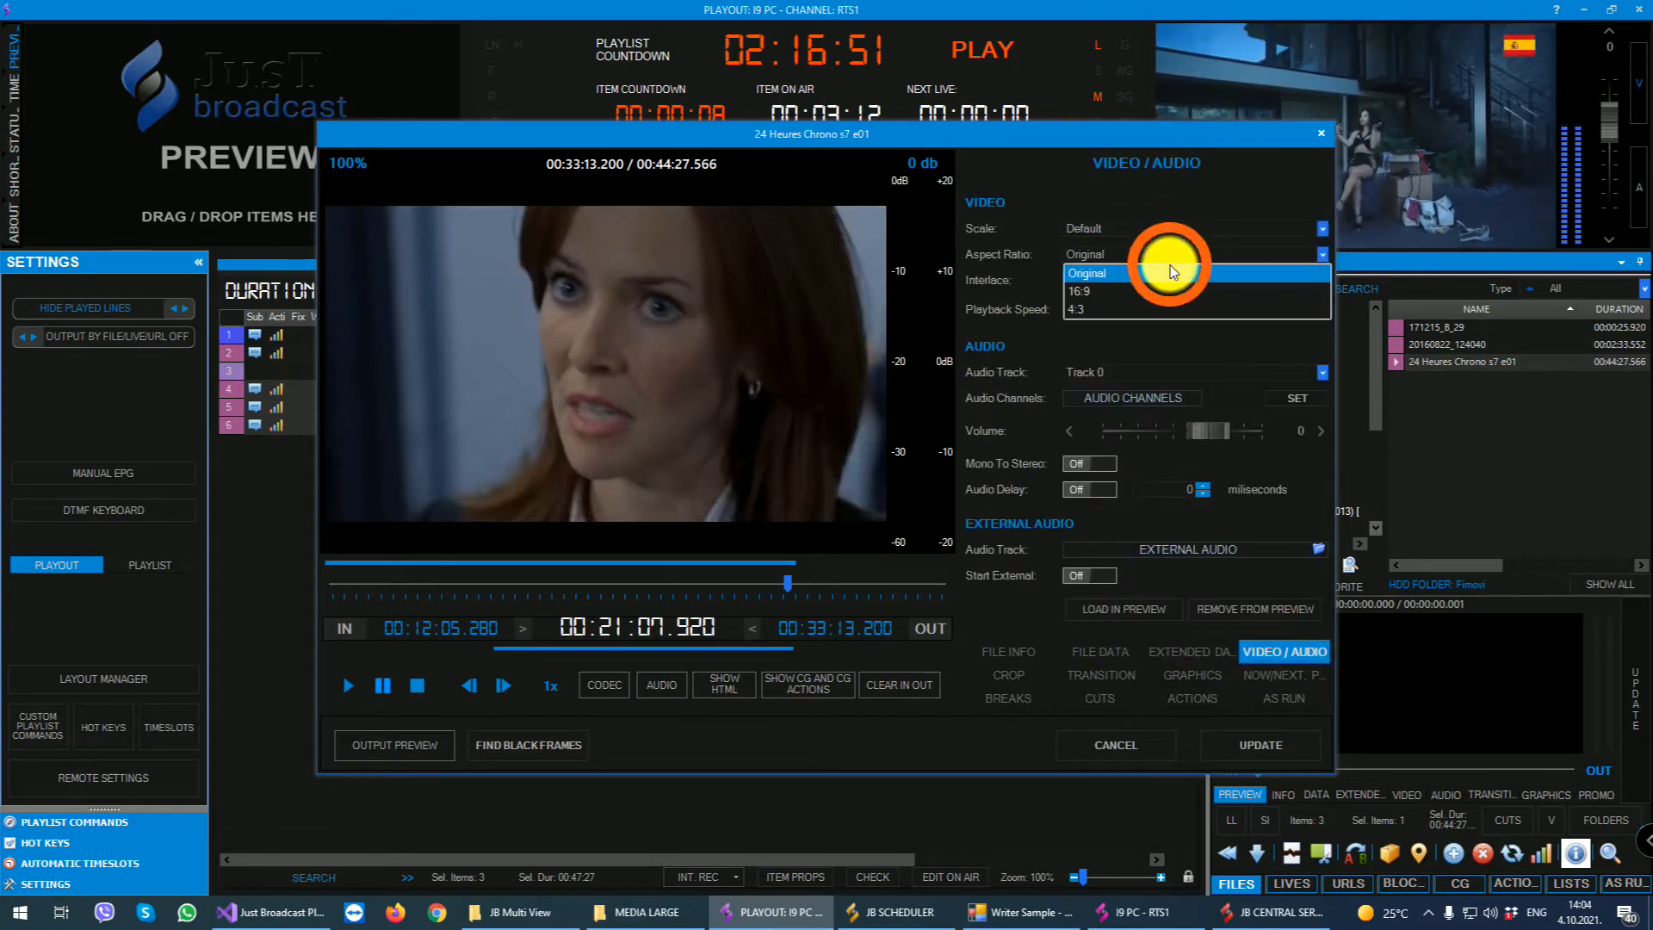
left_click(1169, 268)
left_click(1147, 282)
left_click(1047, 425)
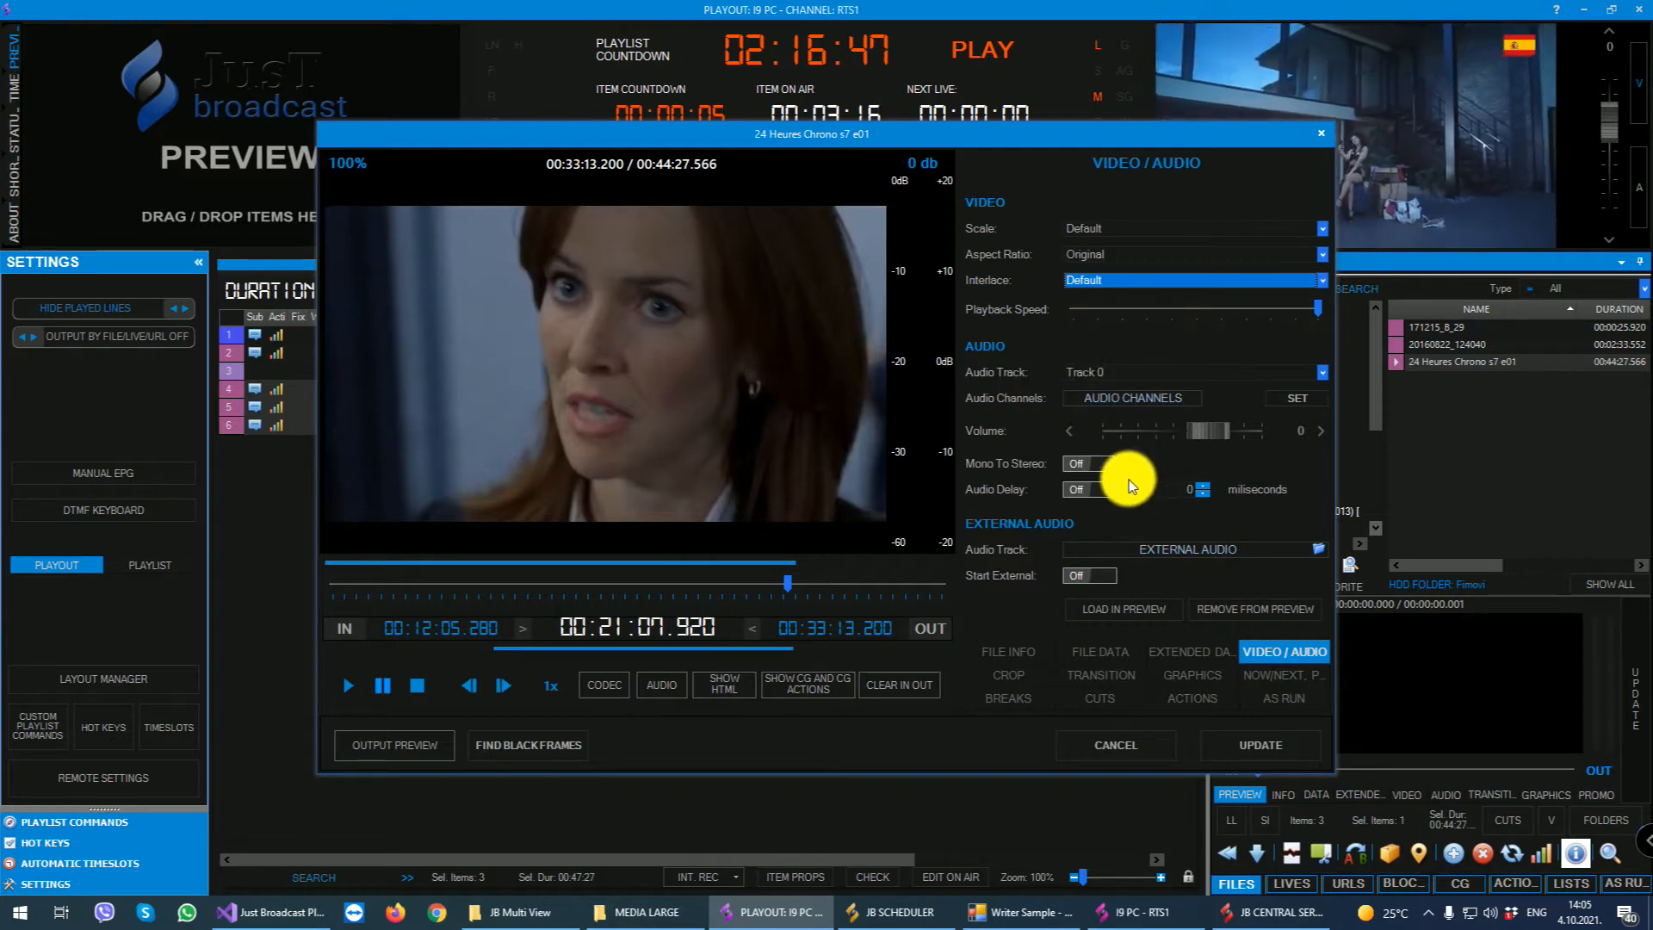
- Review the episode's crop, transition, graphics, and now/next and promo settings, including the trailer file path
left_click(1012, 674)
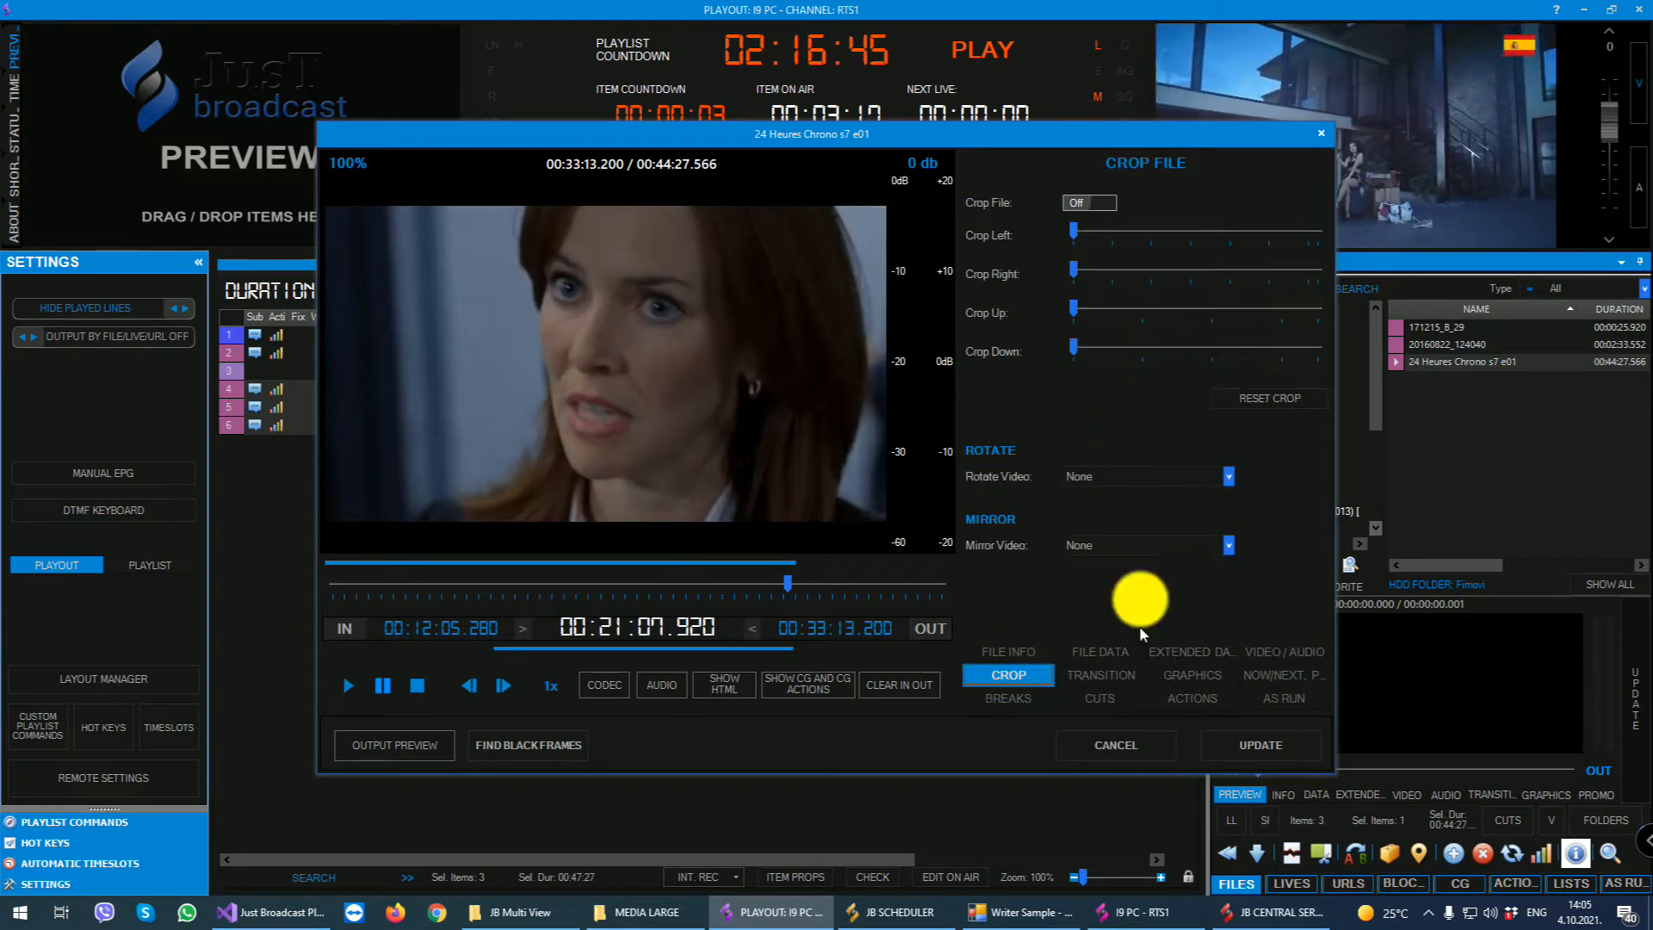
left_click(1095, 674)
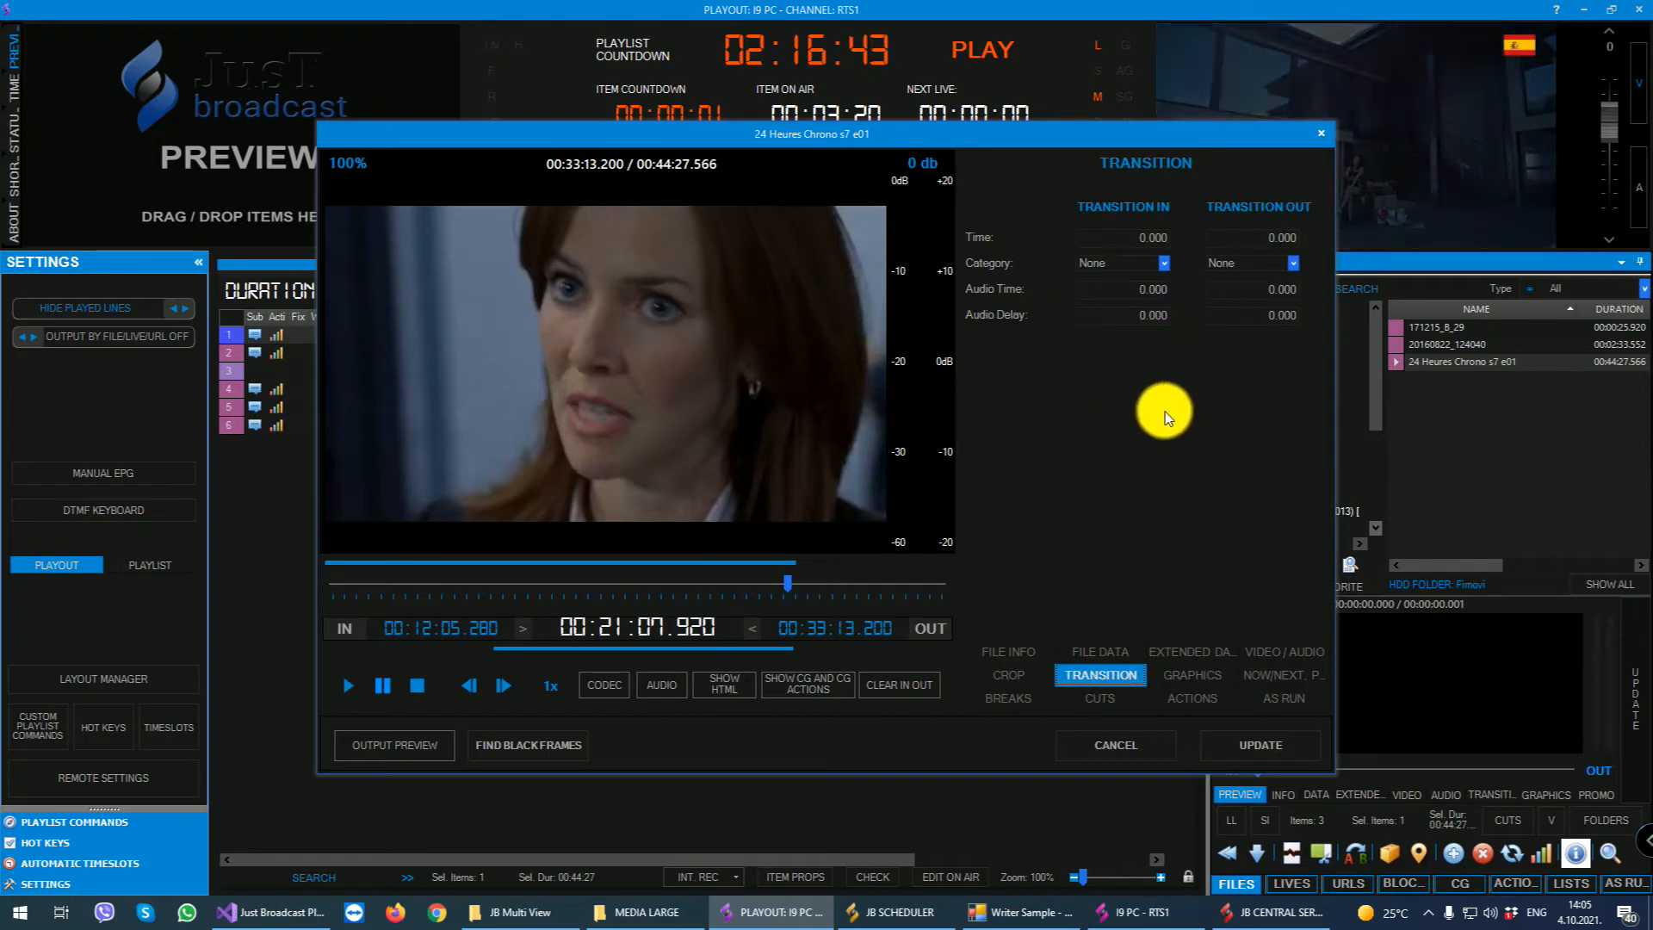
left_click(1193, 675)
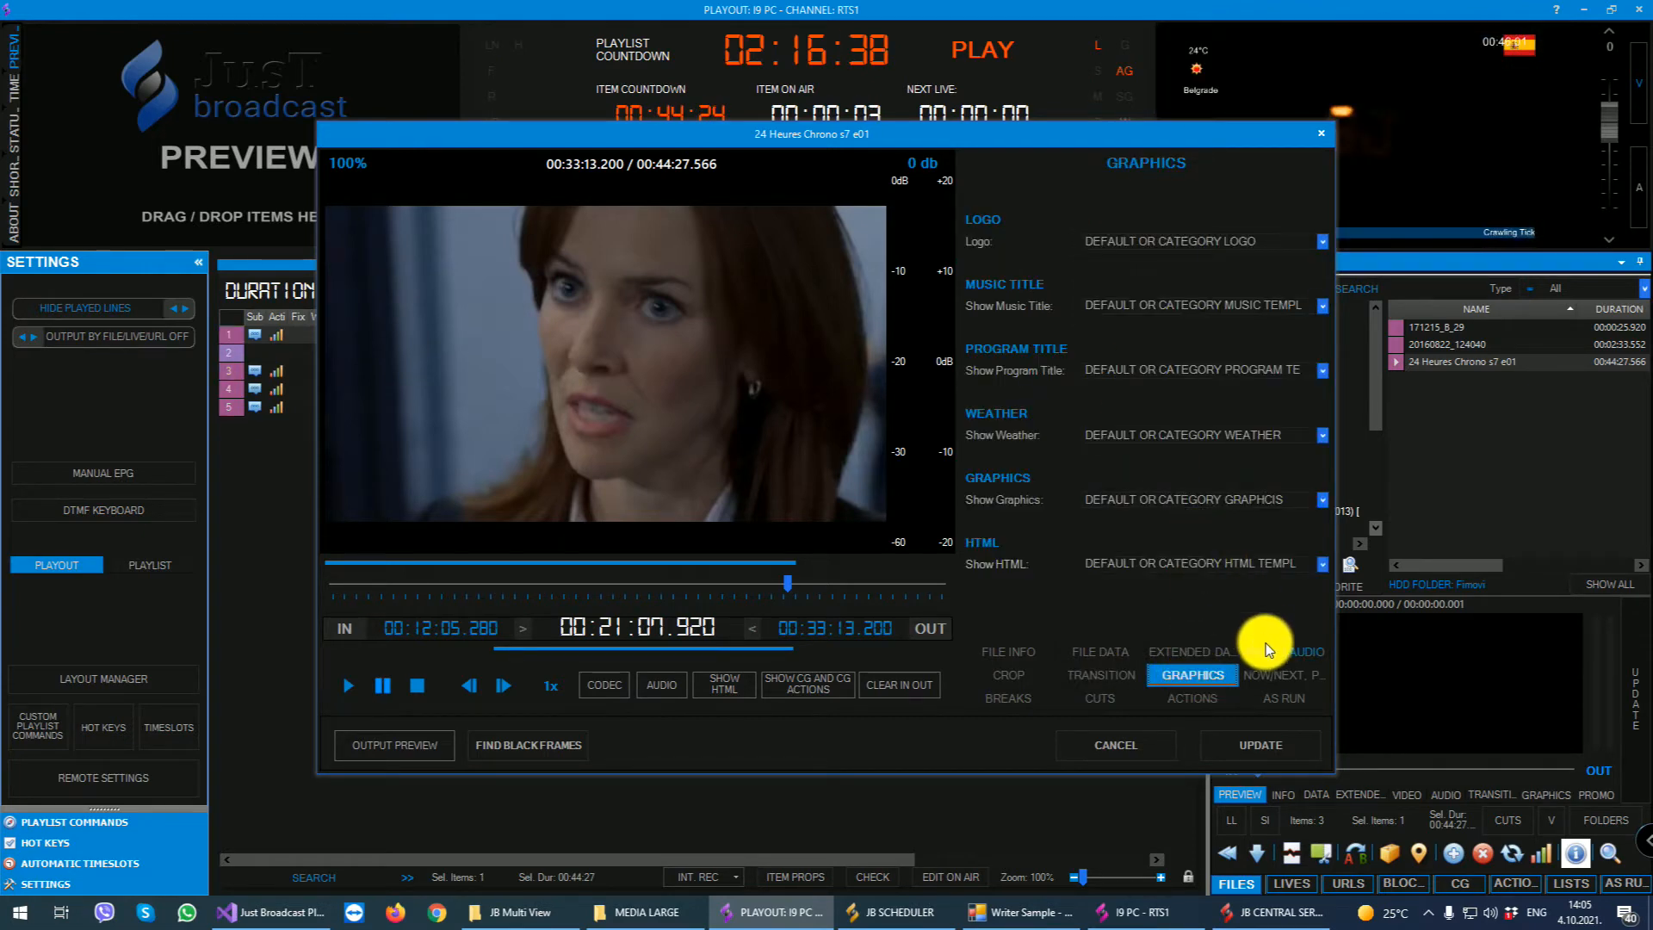
left_click(1273, 676)
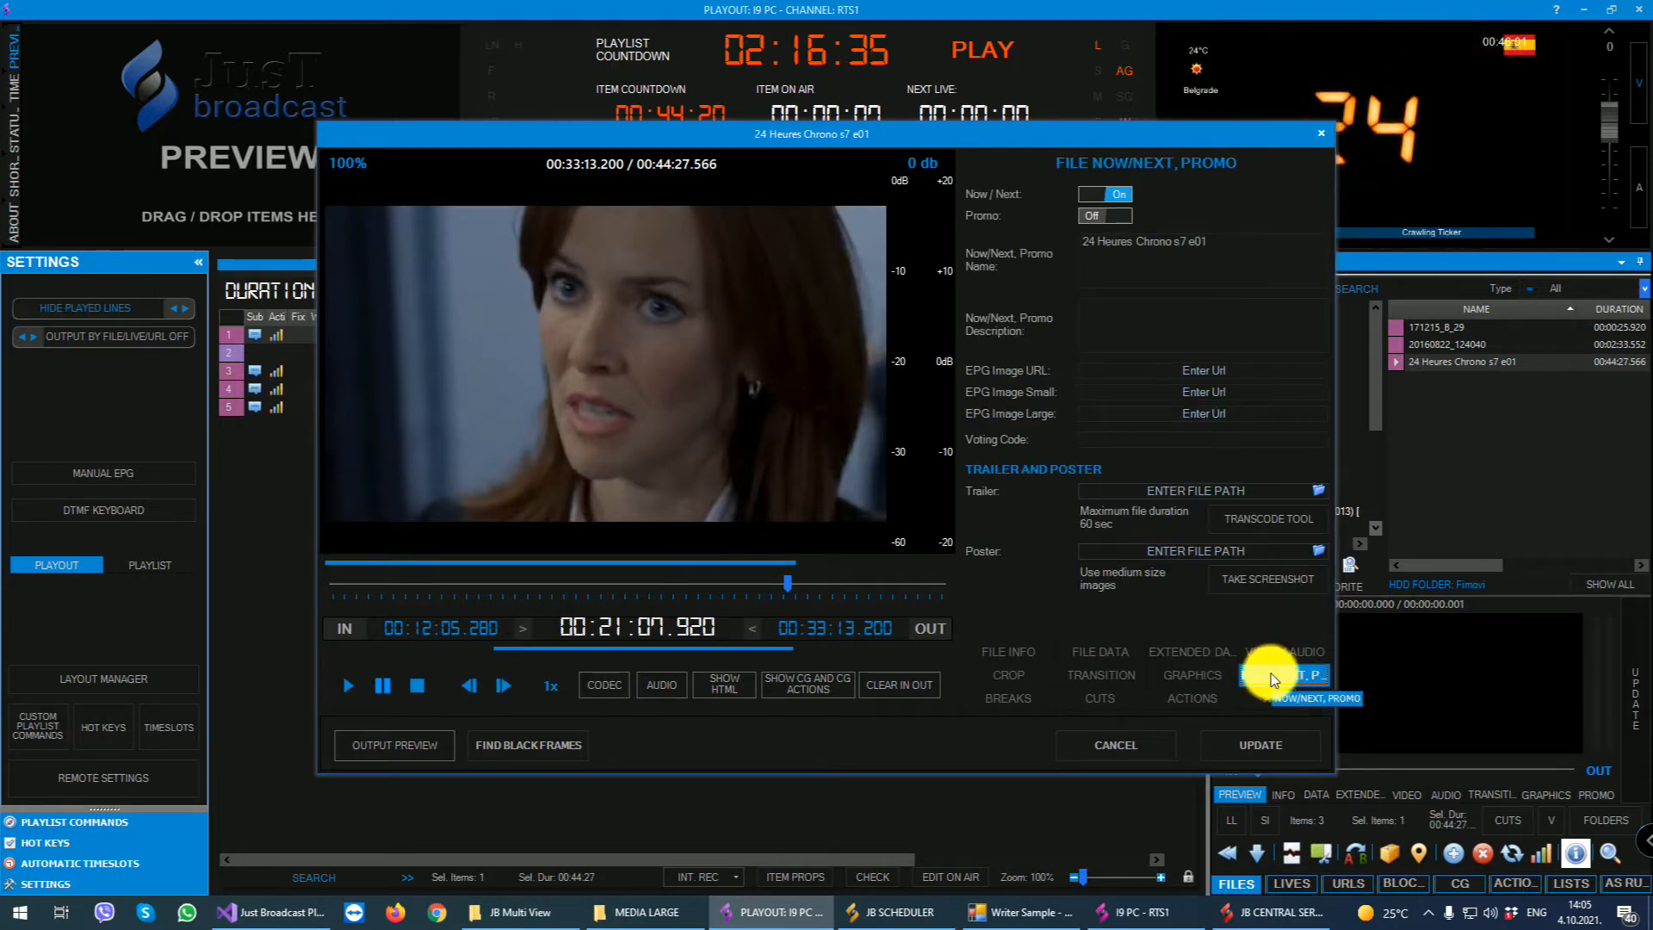
left_click(1190, 493)
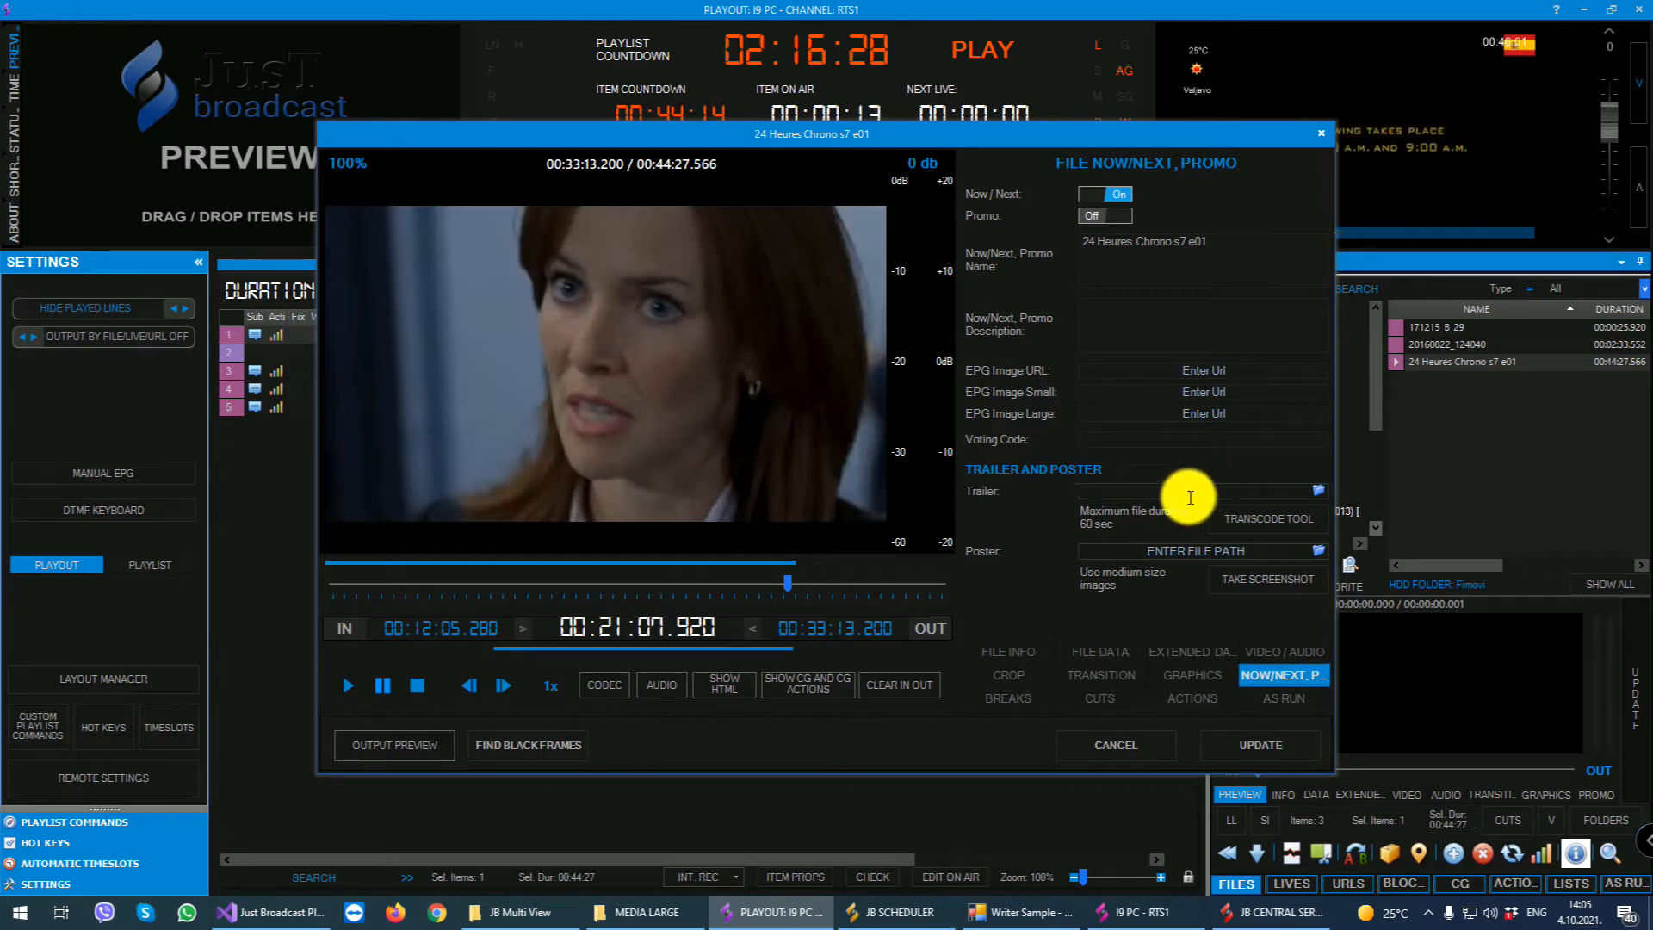
- Clear the episode's in and out points, set breaks at 00:08:23.880 and 00:28:51.480, and save the file properties
left_click(1010, 702)
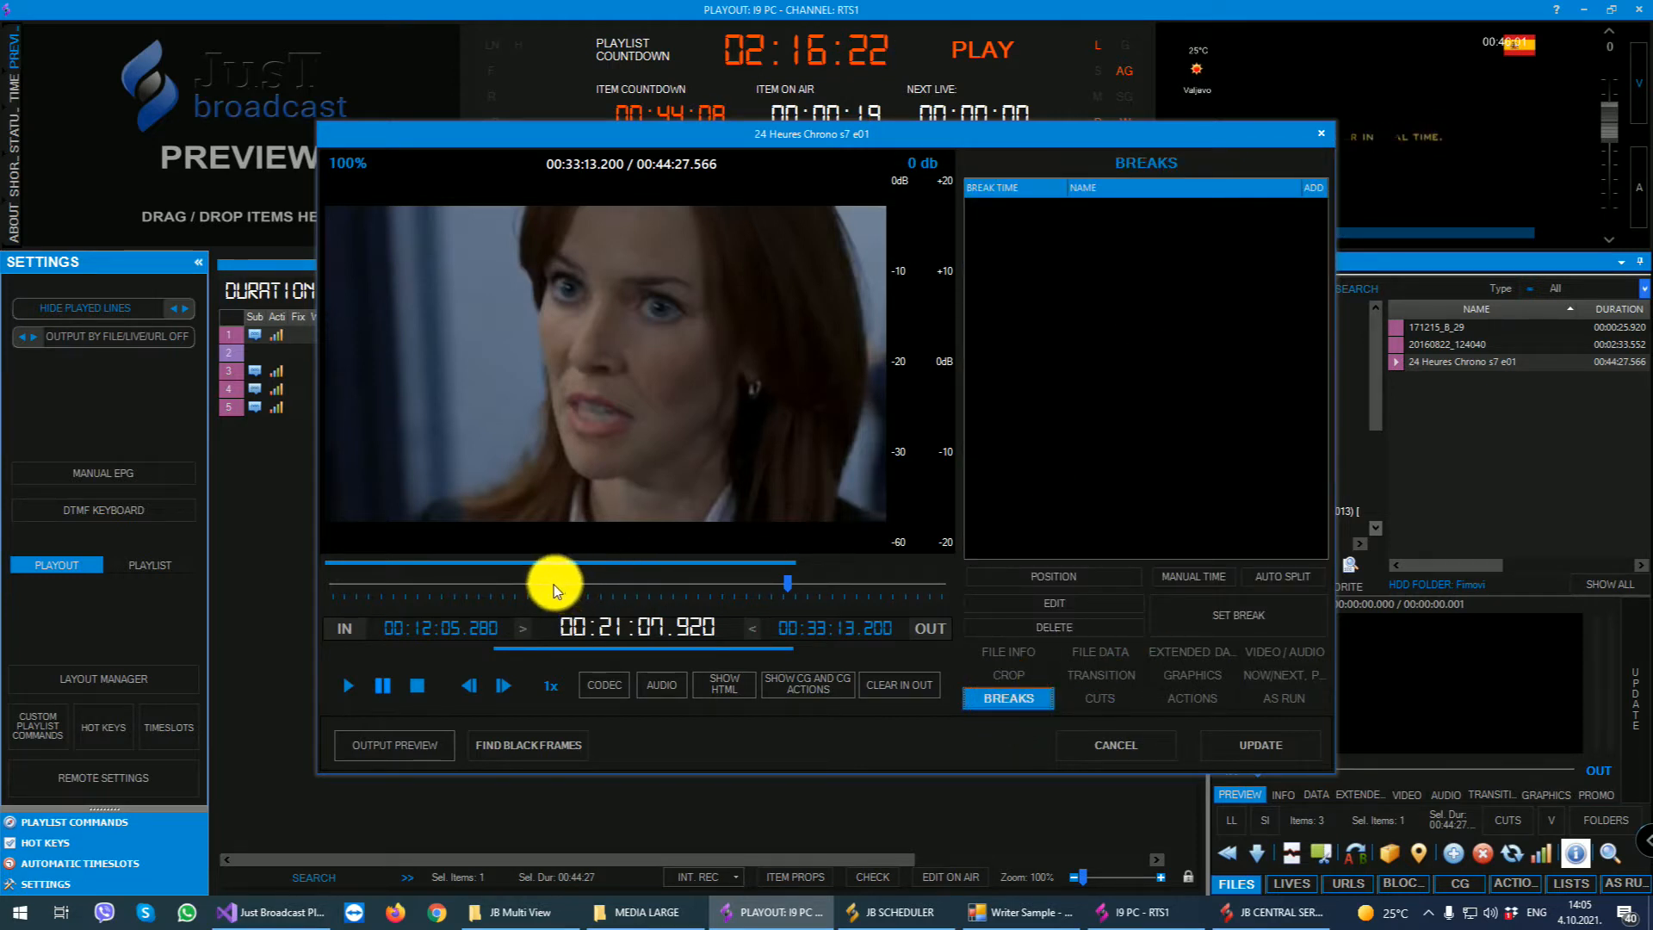
left_click(892, 686)
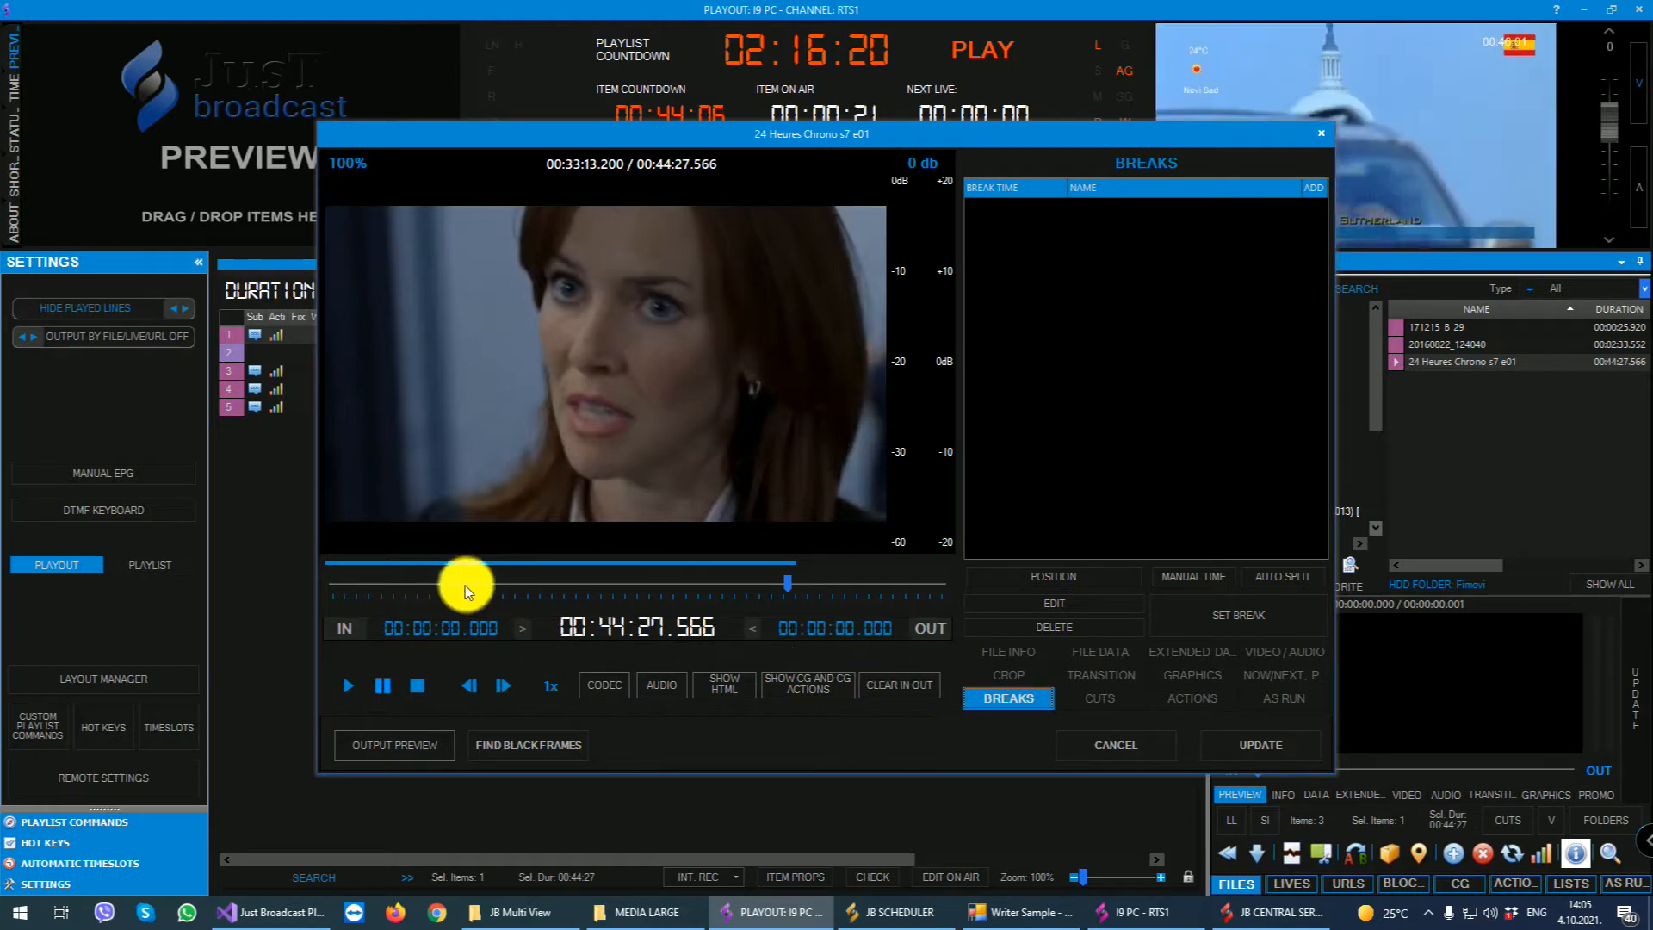
left_click(446, 584)
left_click(1203, 606)
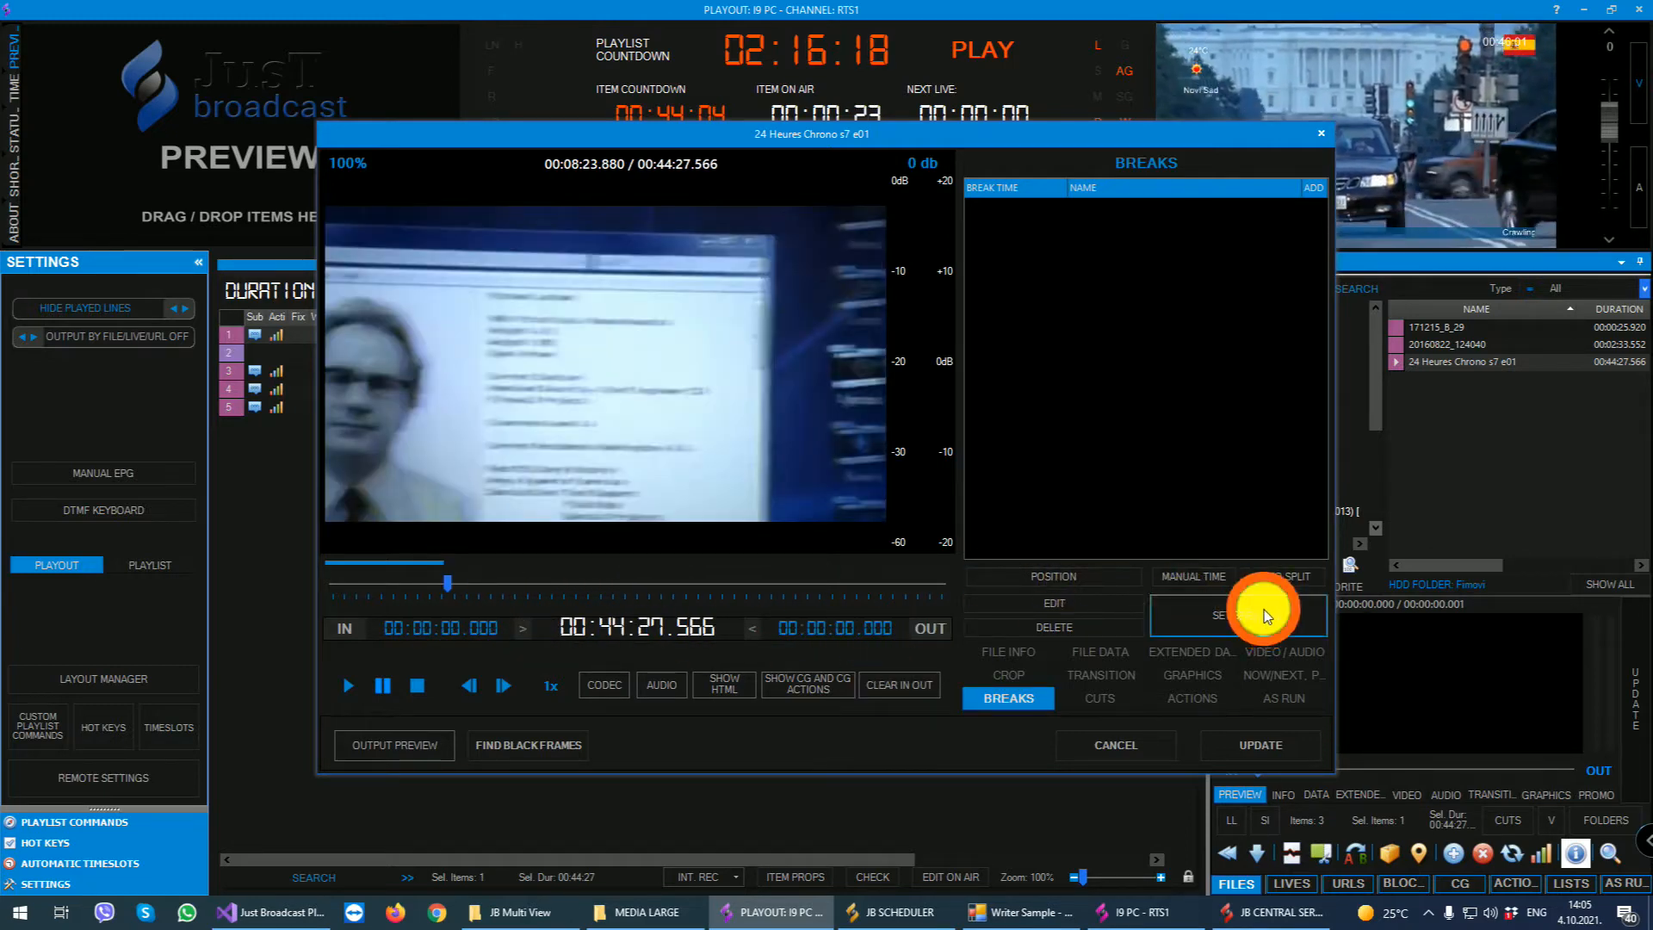
left_click(728, 583)
left_click(1154, 605)
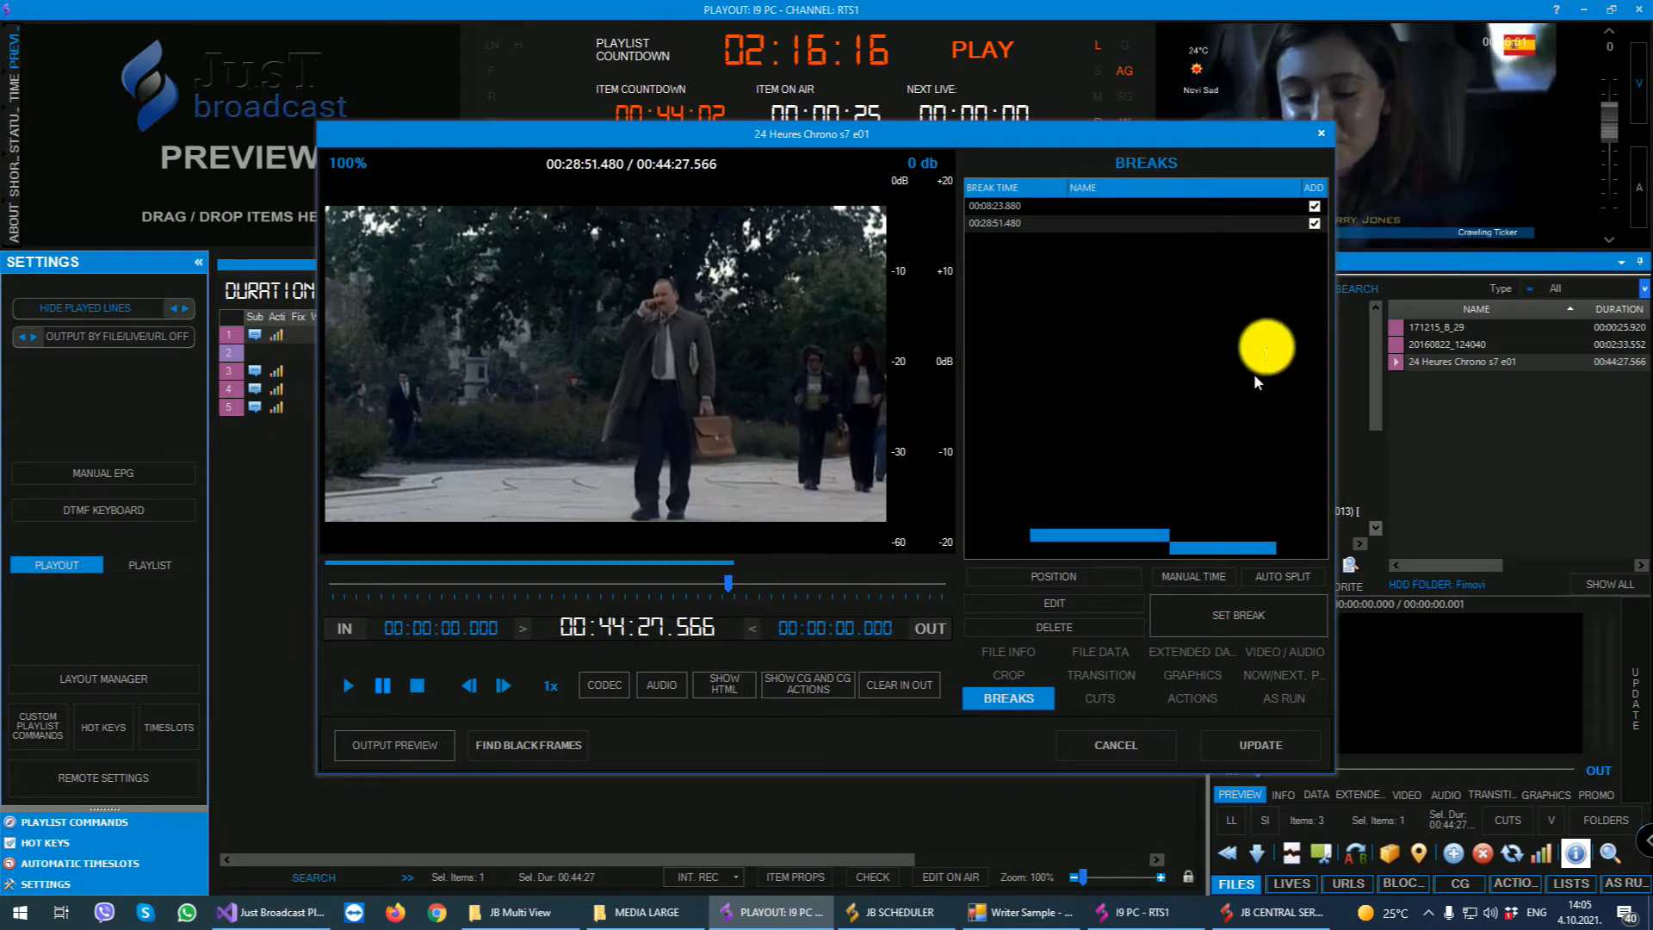
left_click(1264, 746)
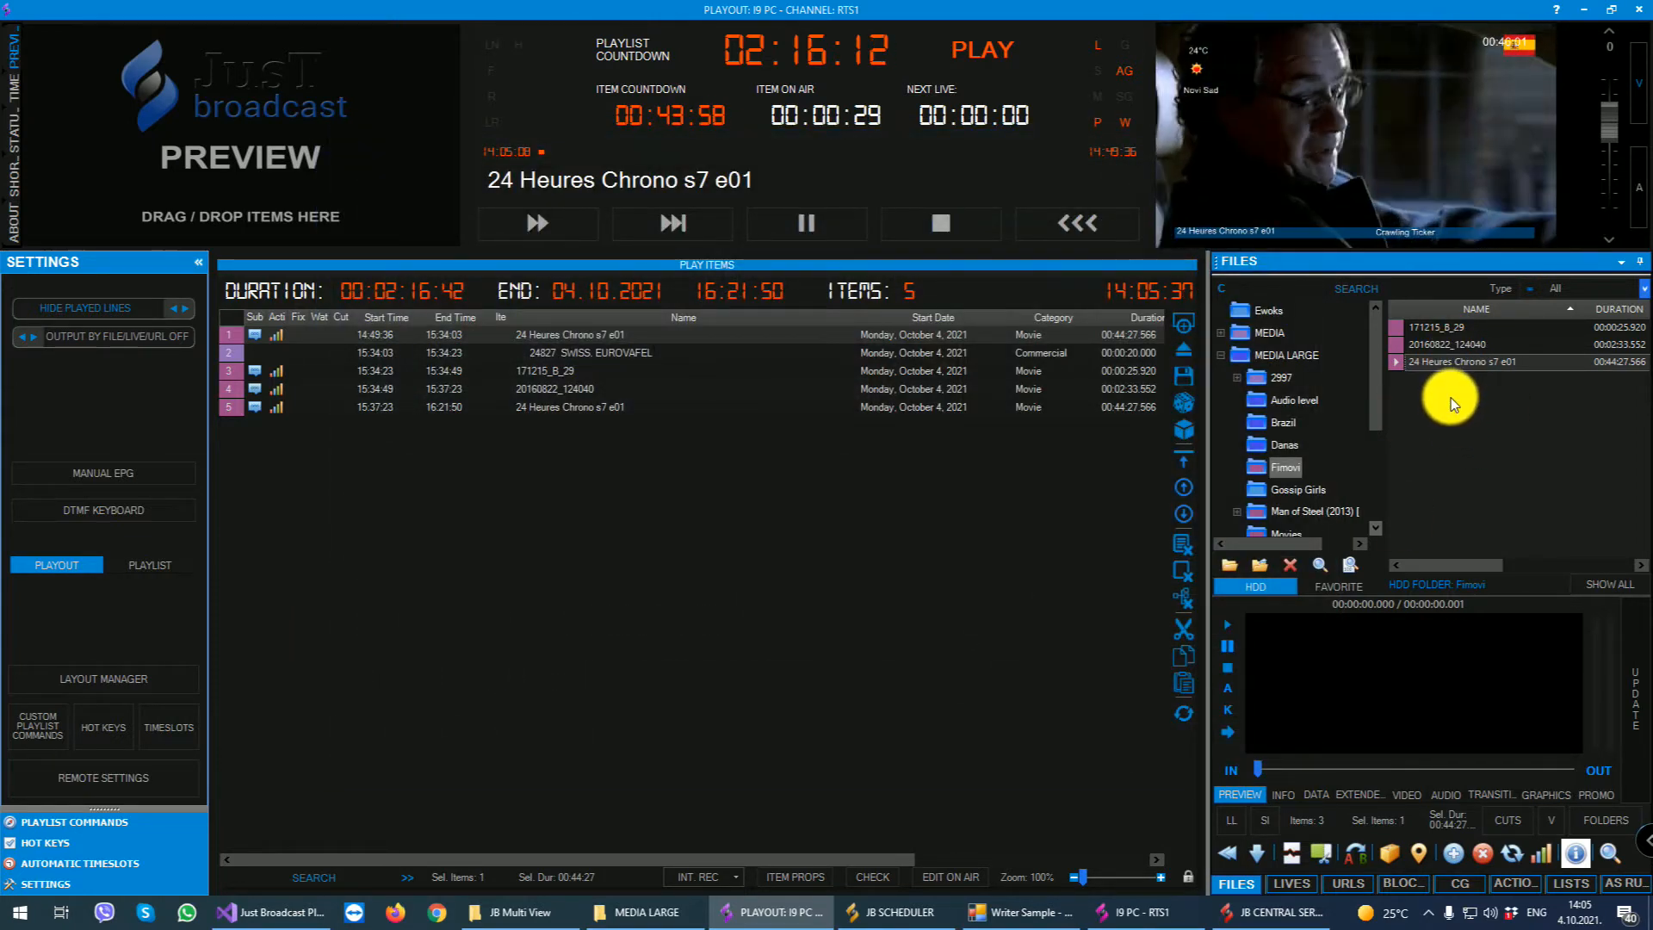
- Insert 24 Heures Chrono s7 e01 as breaks at the start of the playlist
left_click(1285, 857)
mouse_move(643, 336)
left_mouse_down()
mouse_move(643, 368)
mouse_move(645, 339)
left_mouse_up()
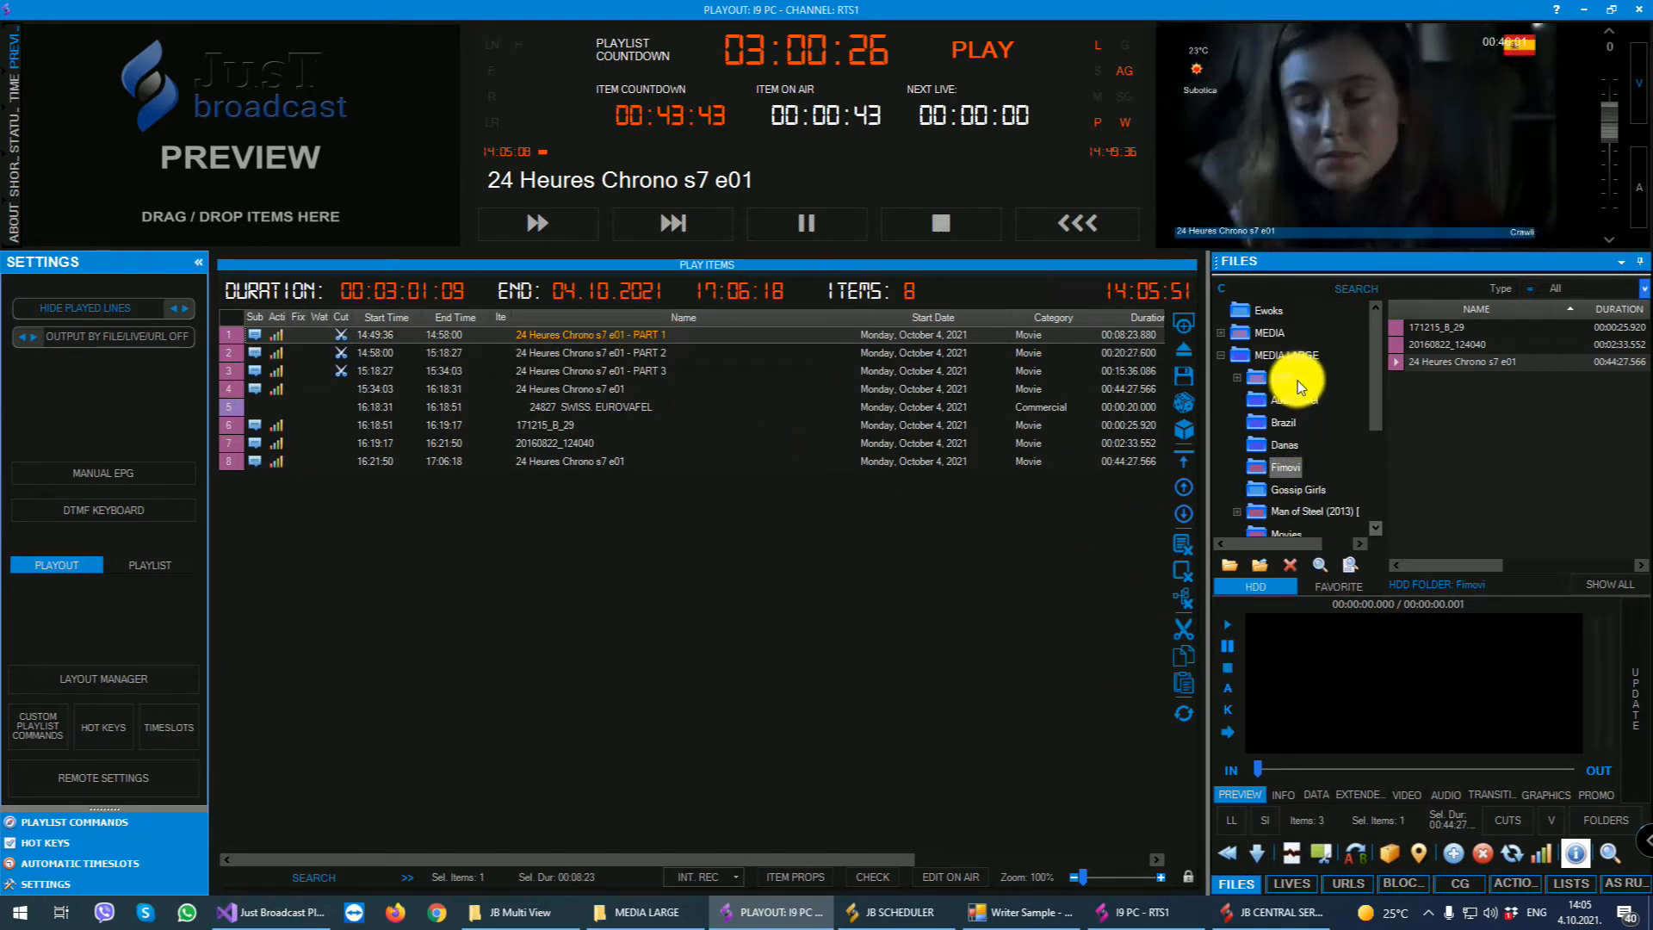
- Insert the five MEDIA files starting with Abba - Dancing Queen after PART 1 and PART 2, and delete the uncut episode following PART 3
left_click(1259, 332)
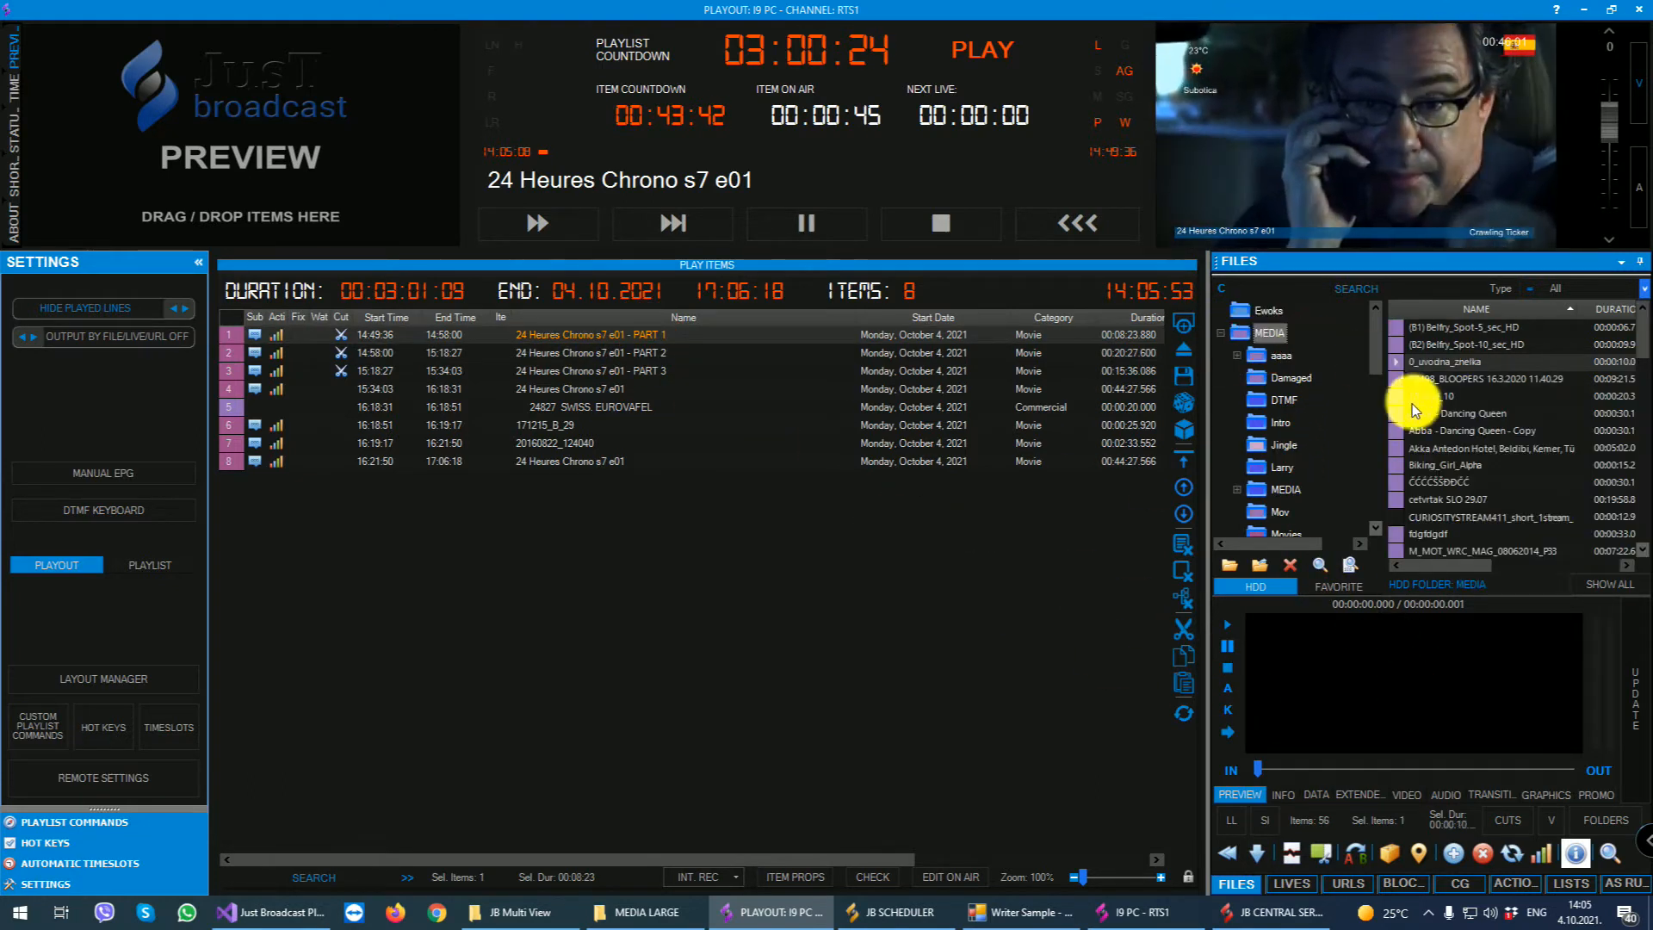
left_click(1396, 415)
left_click_drag(1395, 412, 661, 348)
left_click_drag(1517, 420, 551, 452)
left_click(603, 571)
key("Delete")
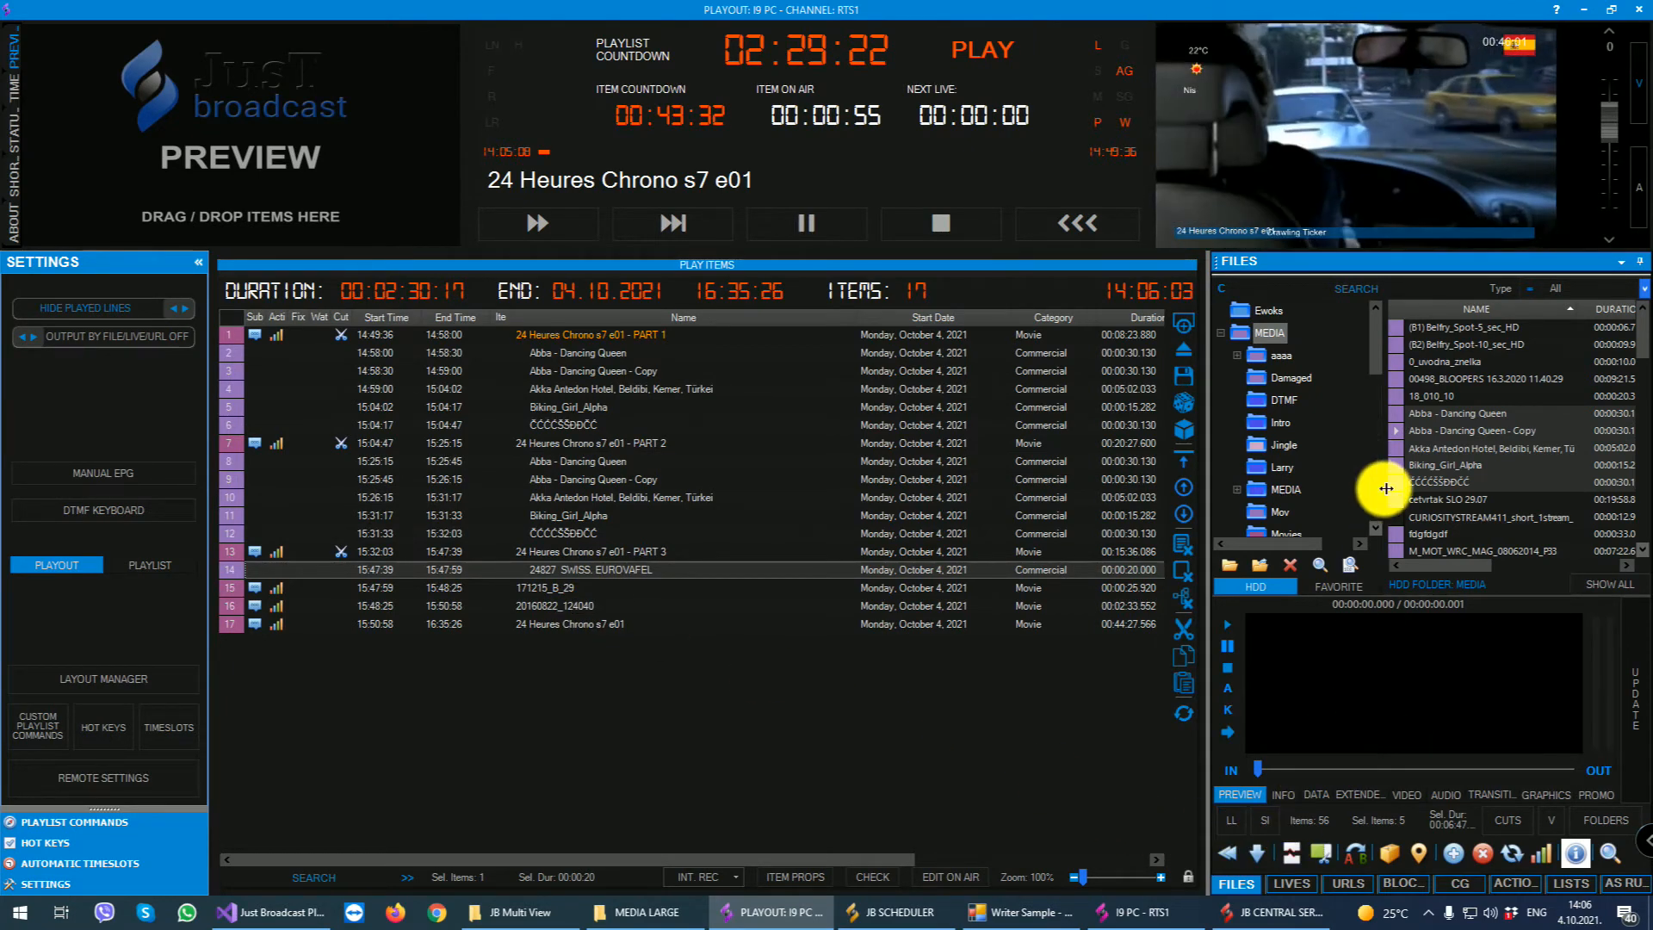
- Open the file properties of Man of Steel from the Man of Steel (2013) folder under MEDIA LARGE
scroll(1310, 384, "down", 3)
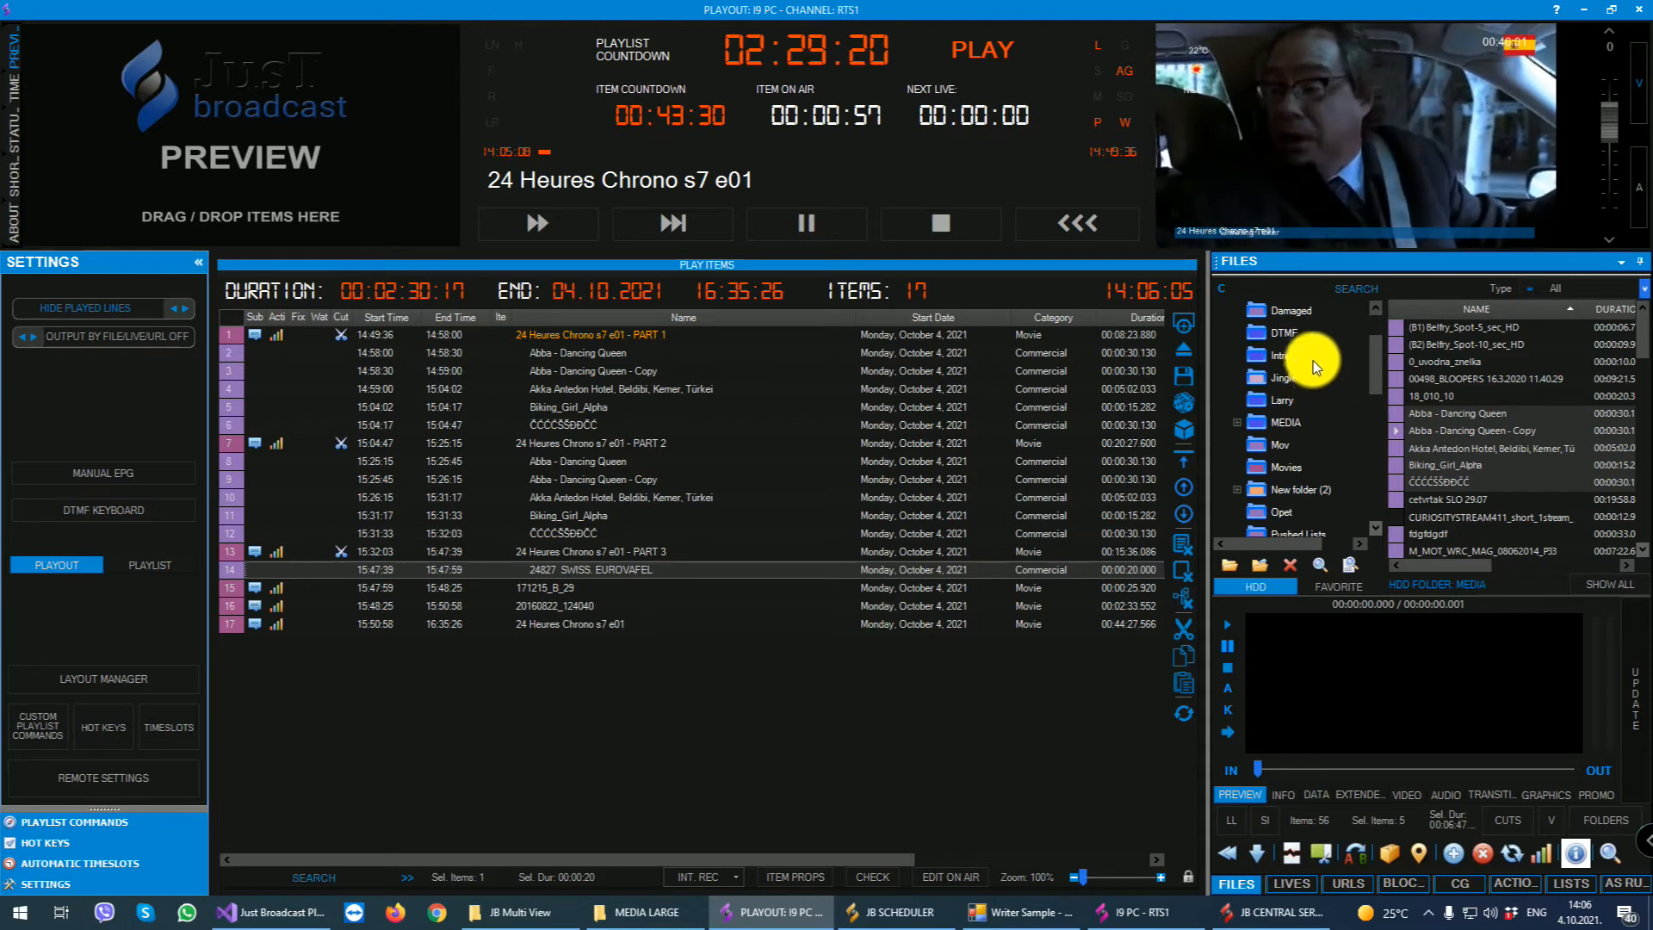
scroll(1314, 360, "up", 3)
left_click(1221, 333)
scroll(1326, 422, "down", 3)
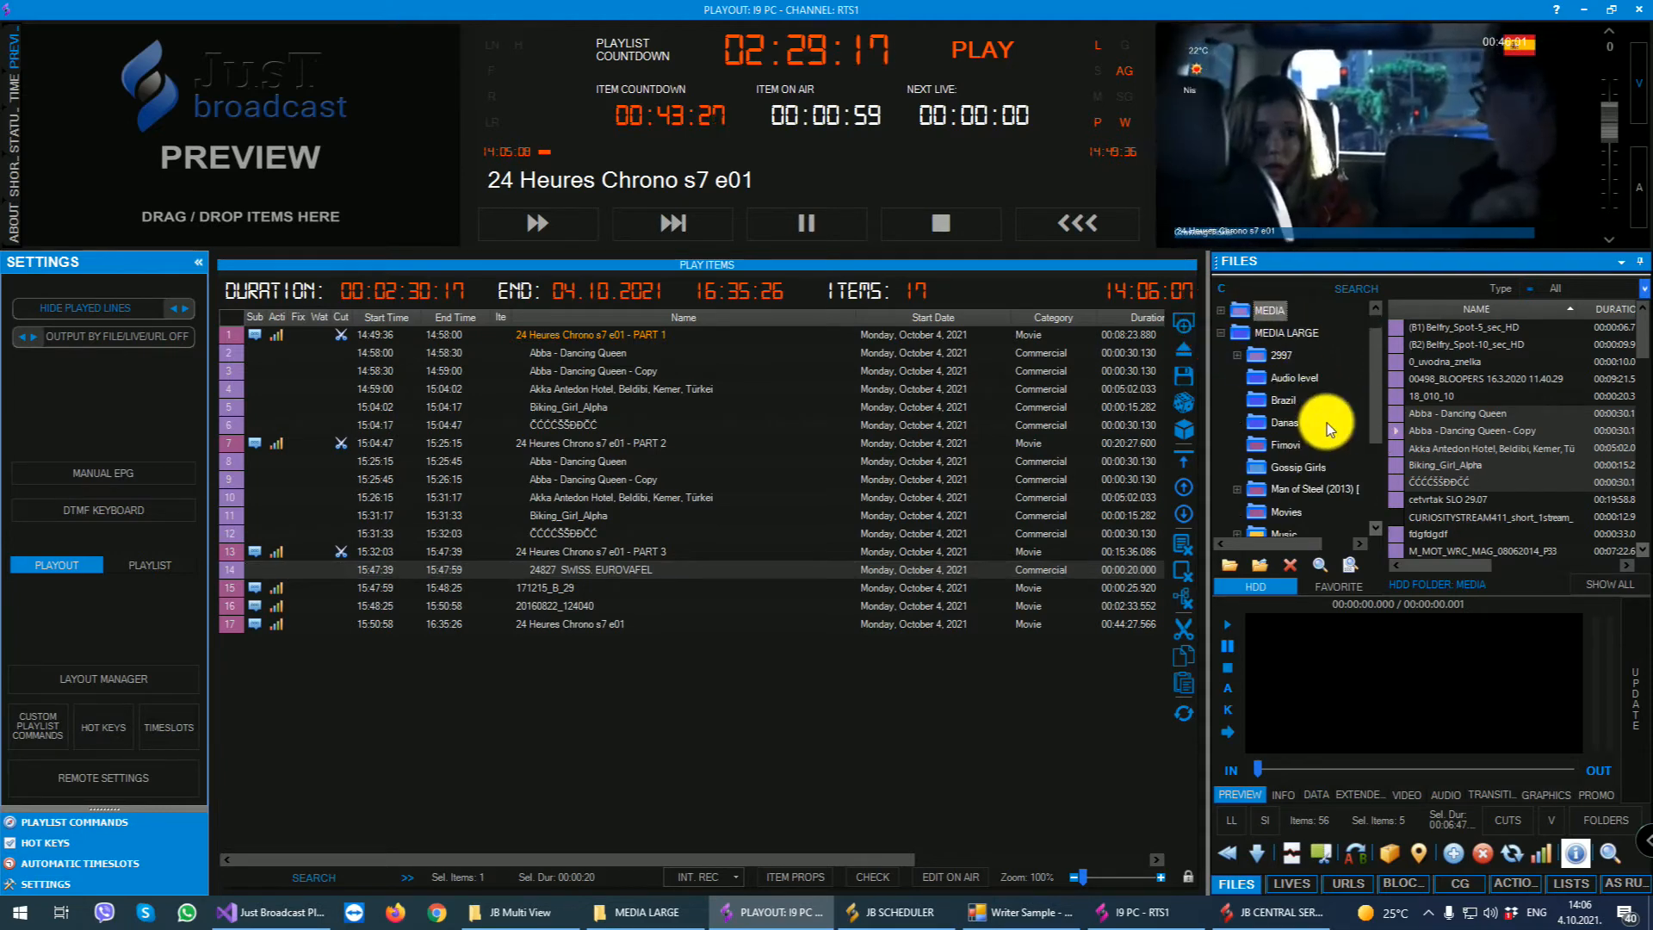
scroll(1326, 422, "down", 1)
left_click(1288, 443)
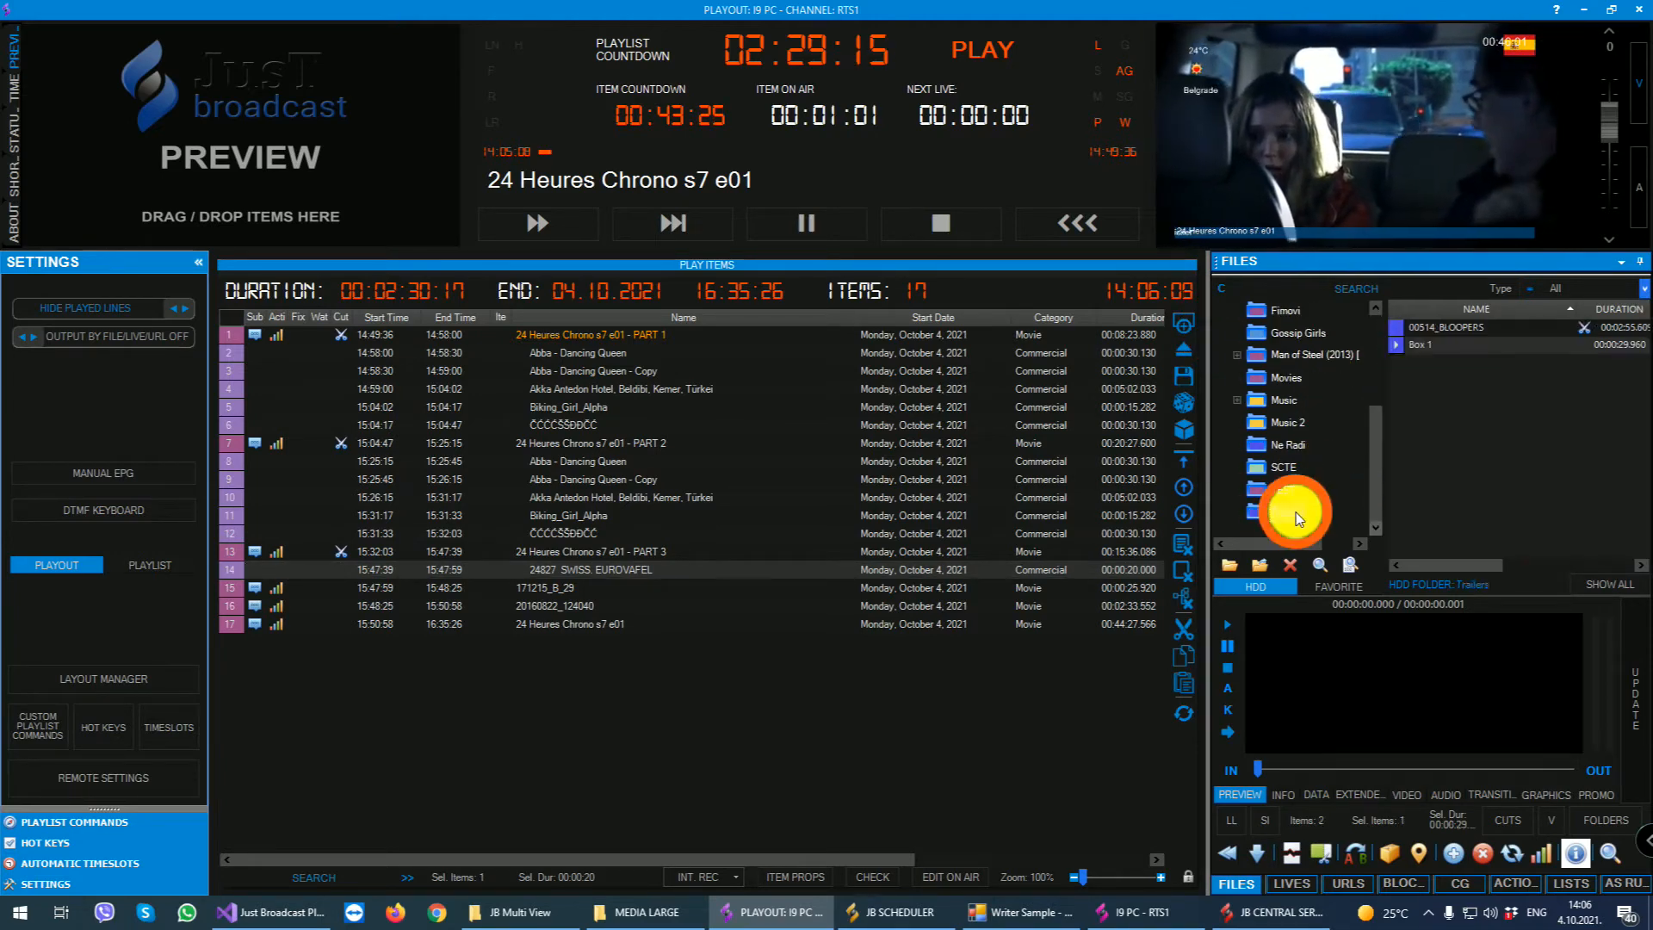
left_click(1326, 400)
left_click(1288, 379)
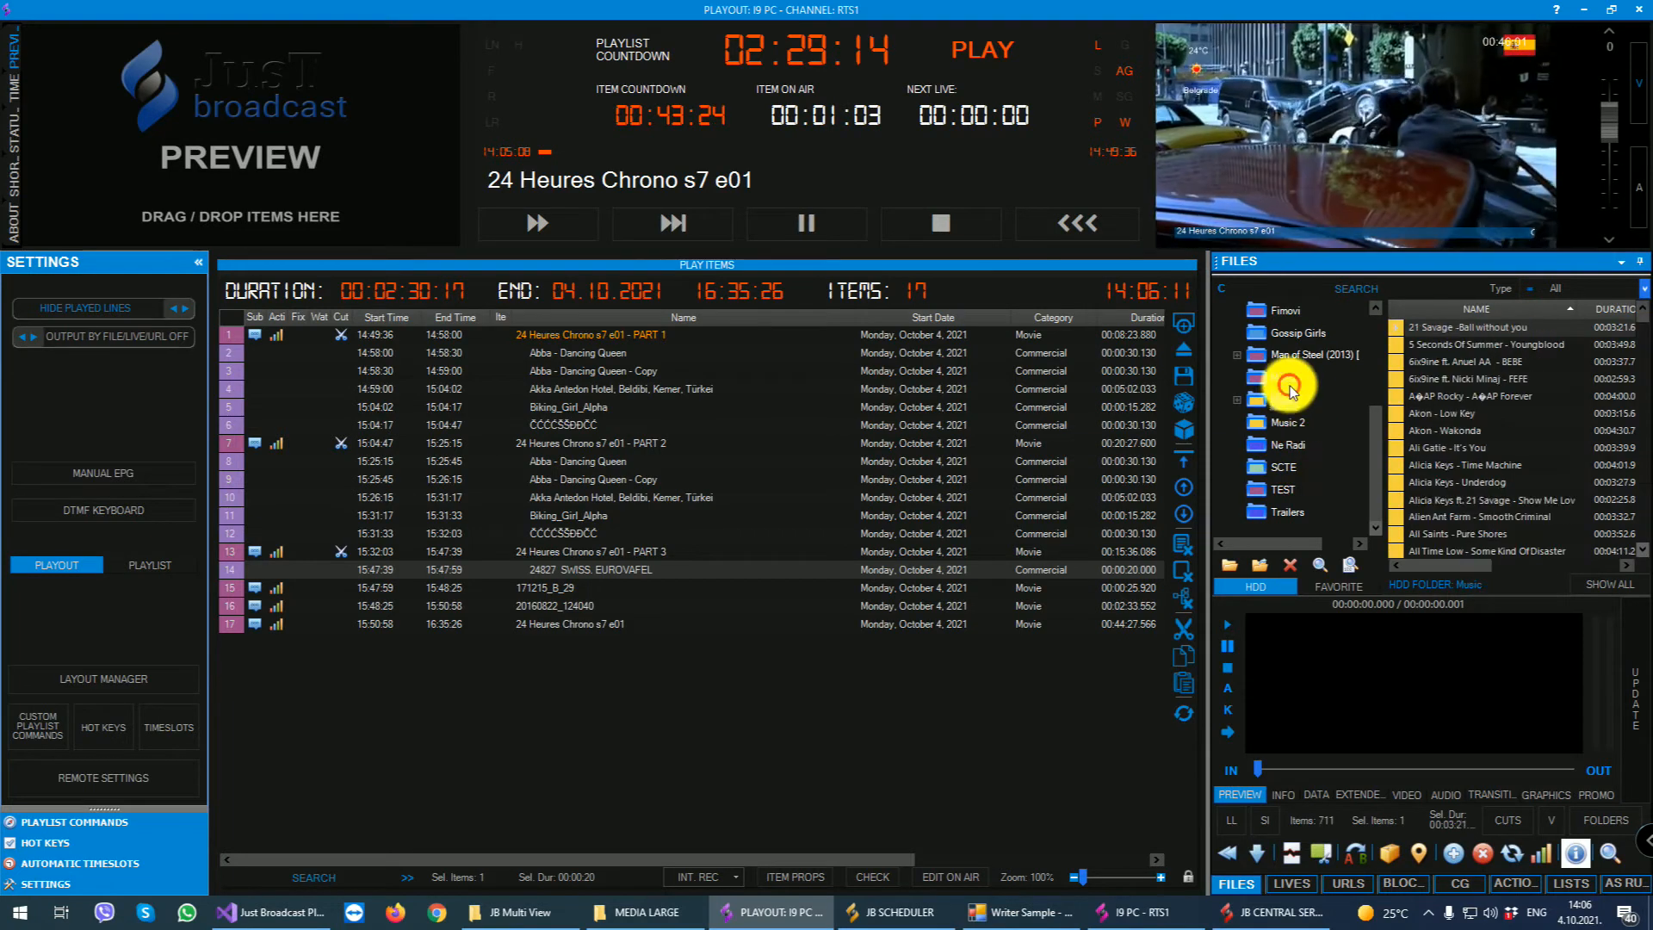
left_click(1295, 356)
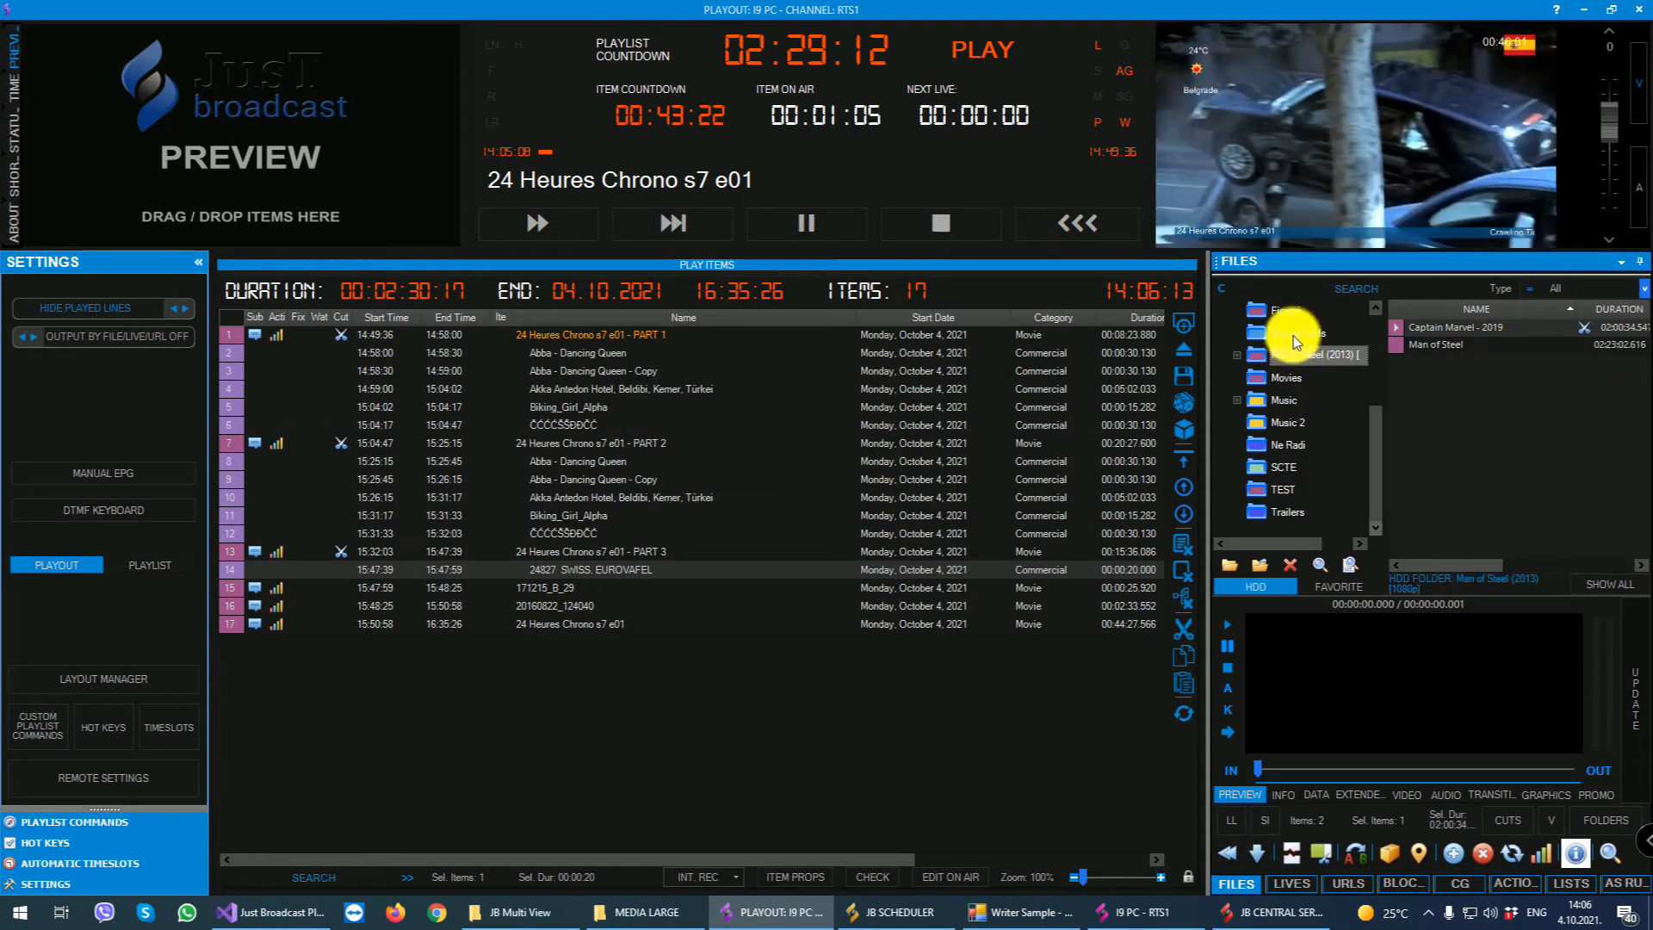
left_click(1443, 344)
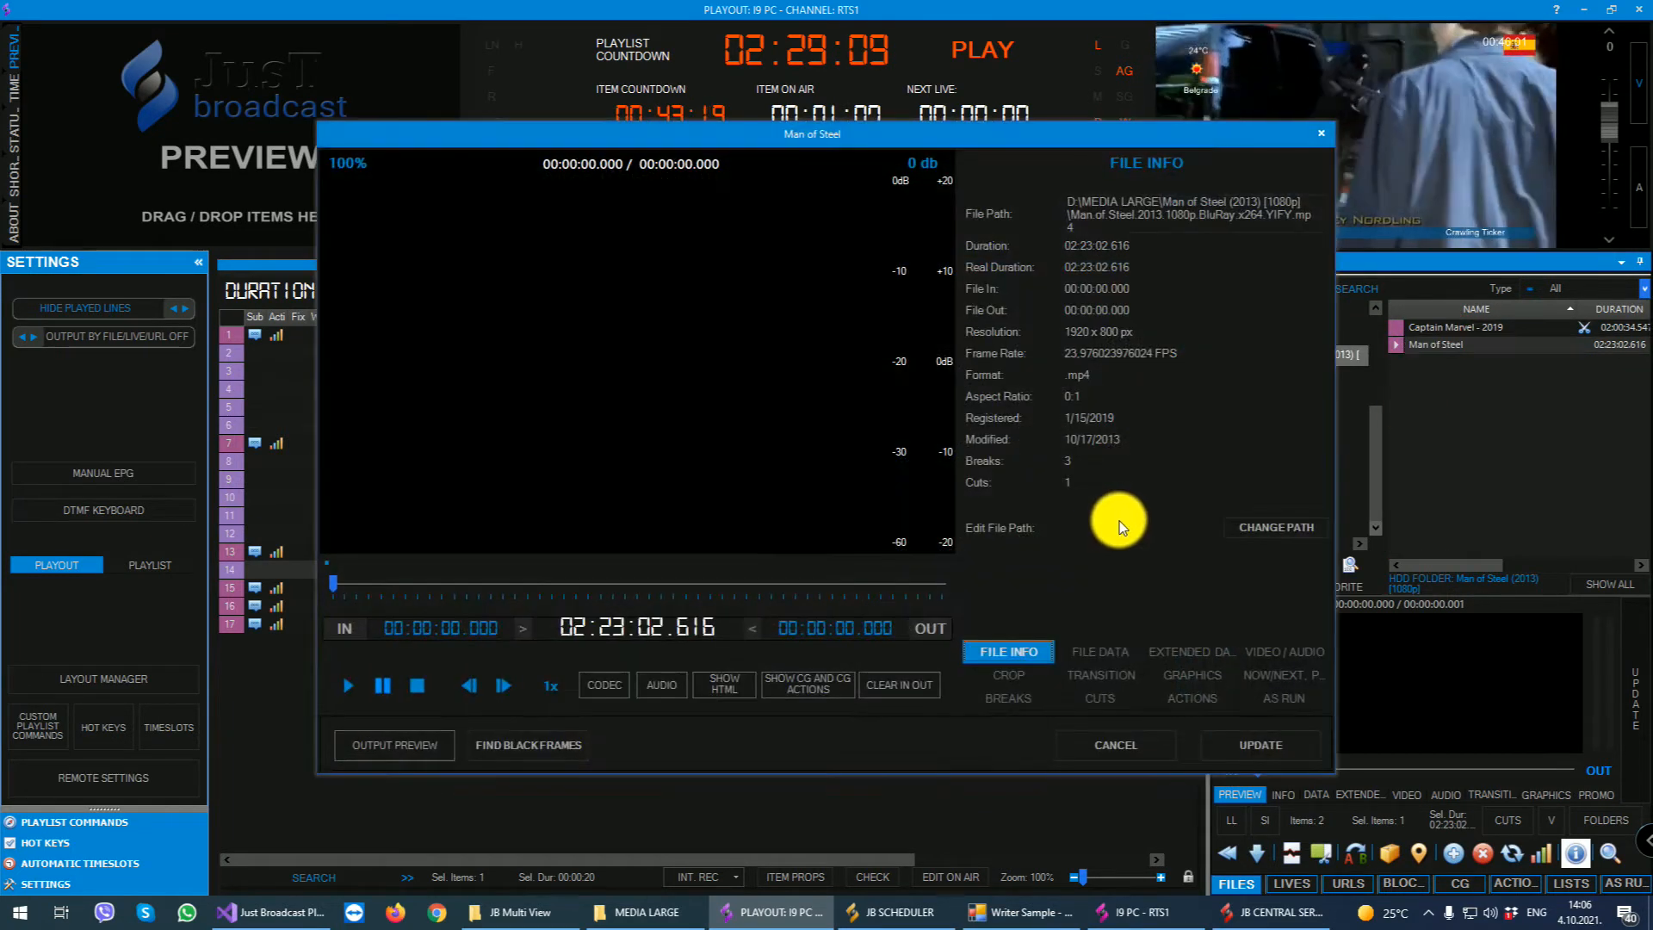
- Create a cut named TEST in Man of Steel, starting at 00:25:24.272 and ending at 00:49:58.765
left_click(1089, 696)
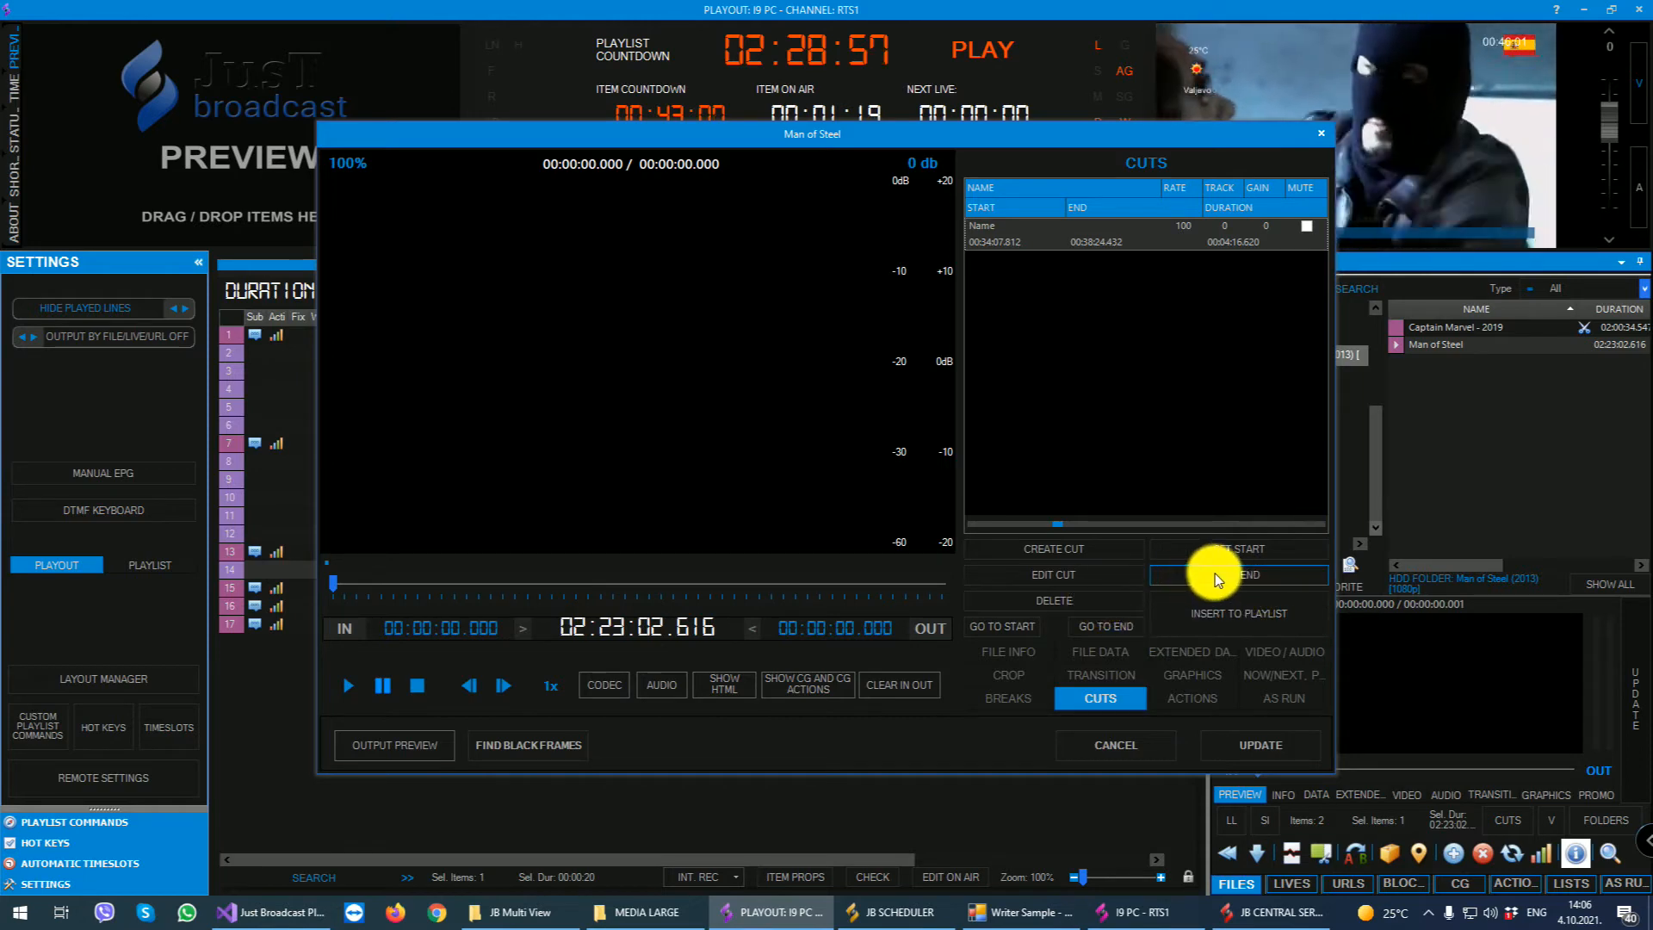
left_click(1076, 549)
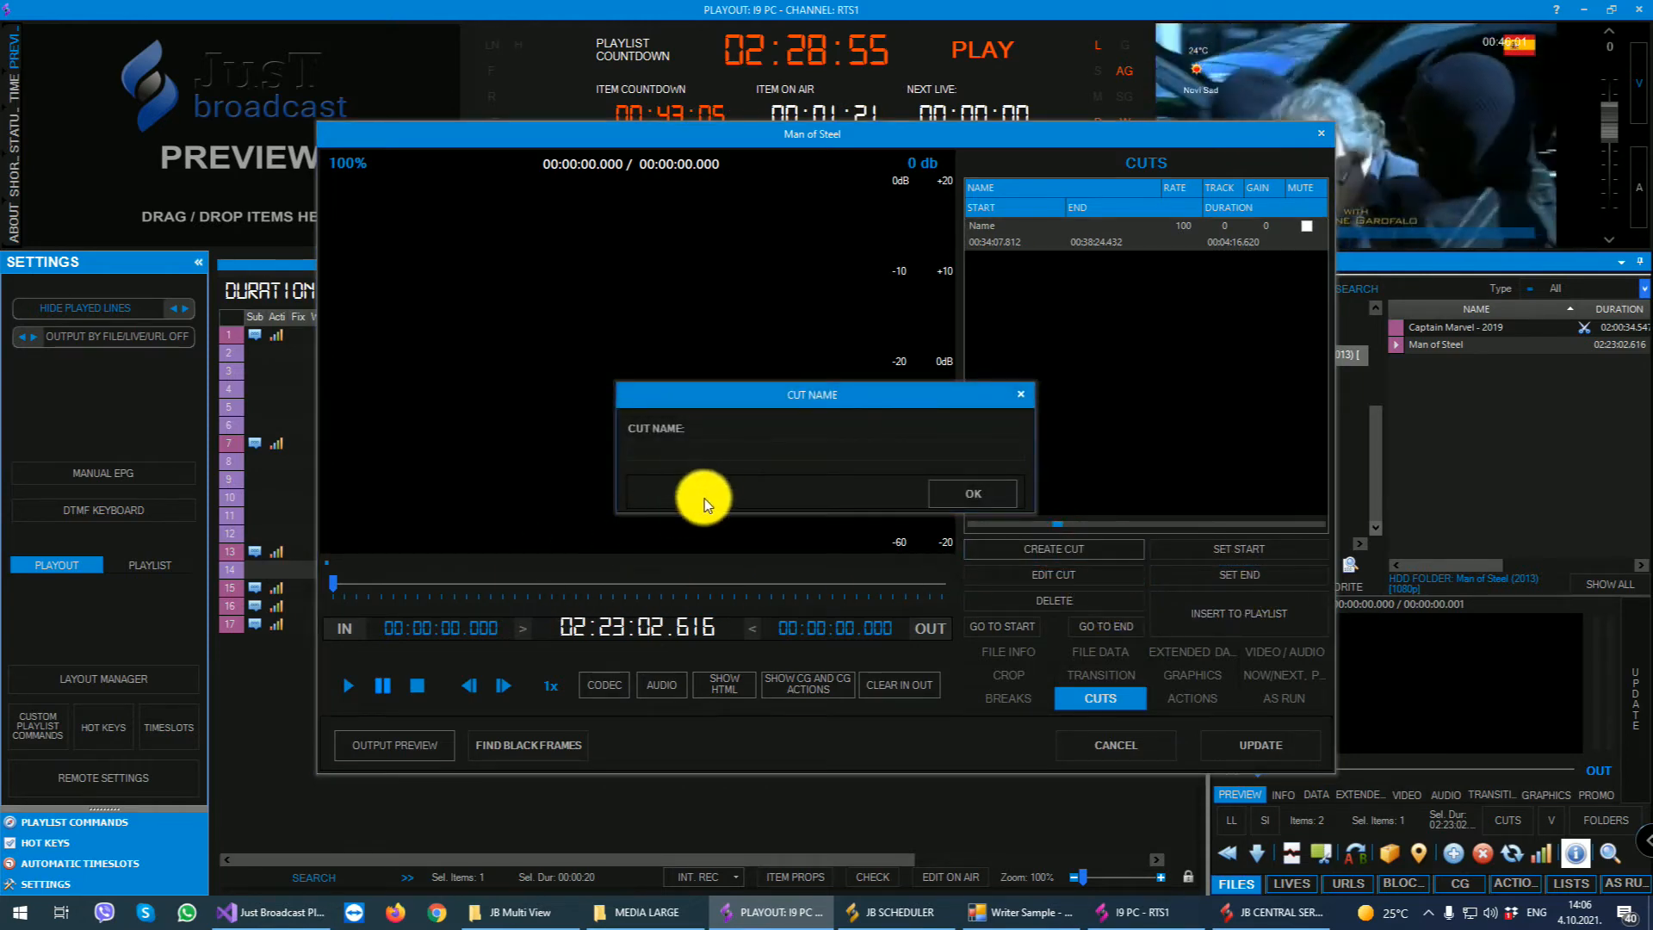
type("TEST")
left_click(965, 494)
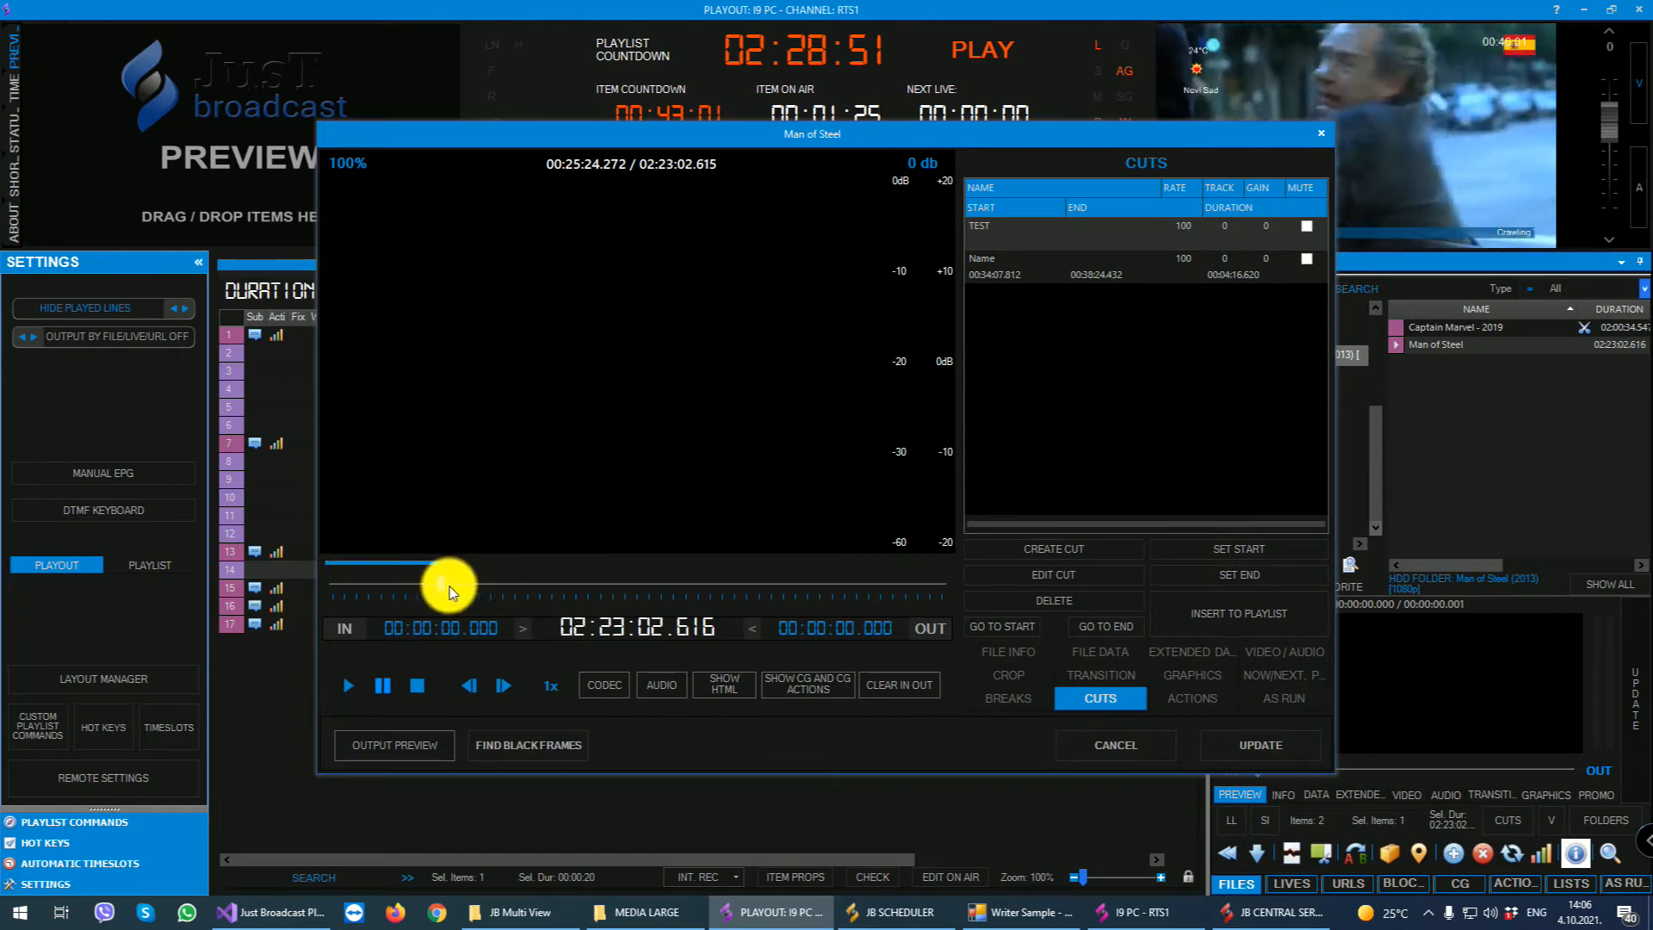
left_click(1205, 571)
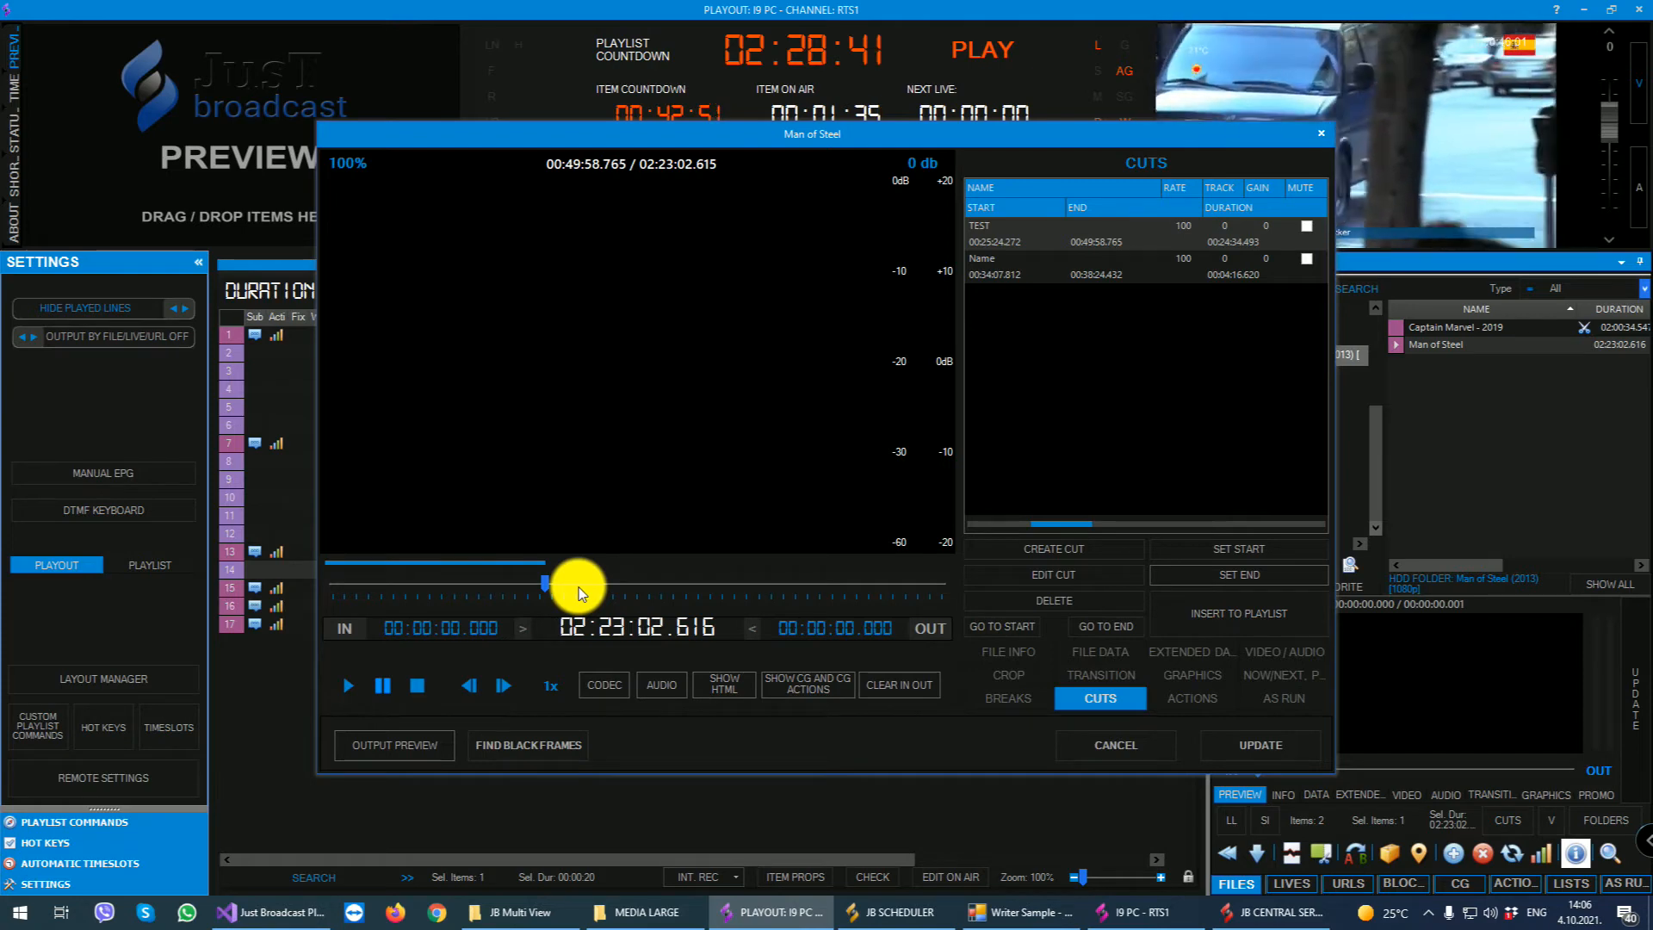
- Start a new action for Man of Steel and examine the full list of available action items
left_click(1183, 699)
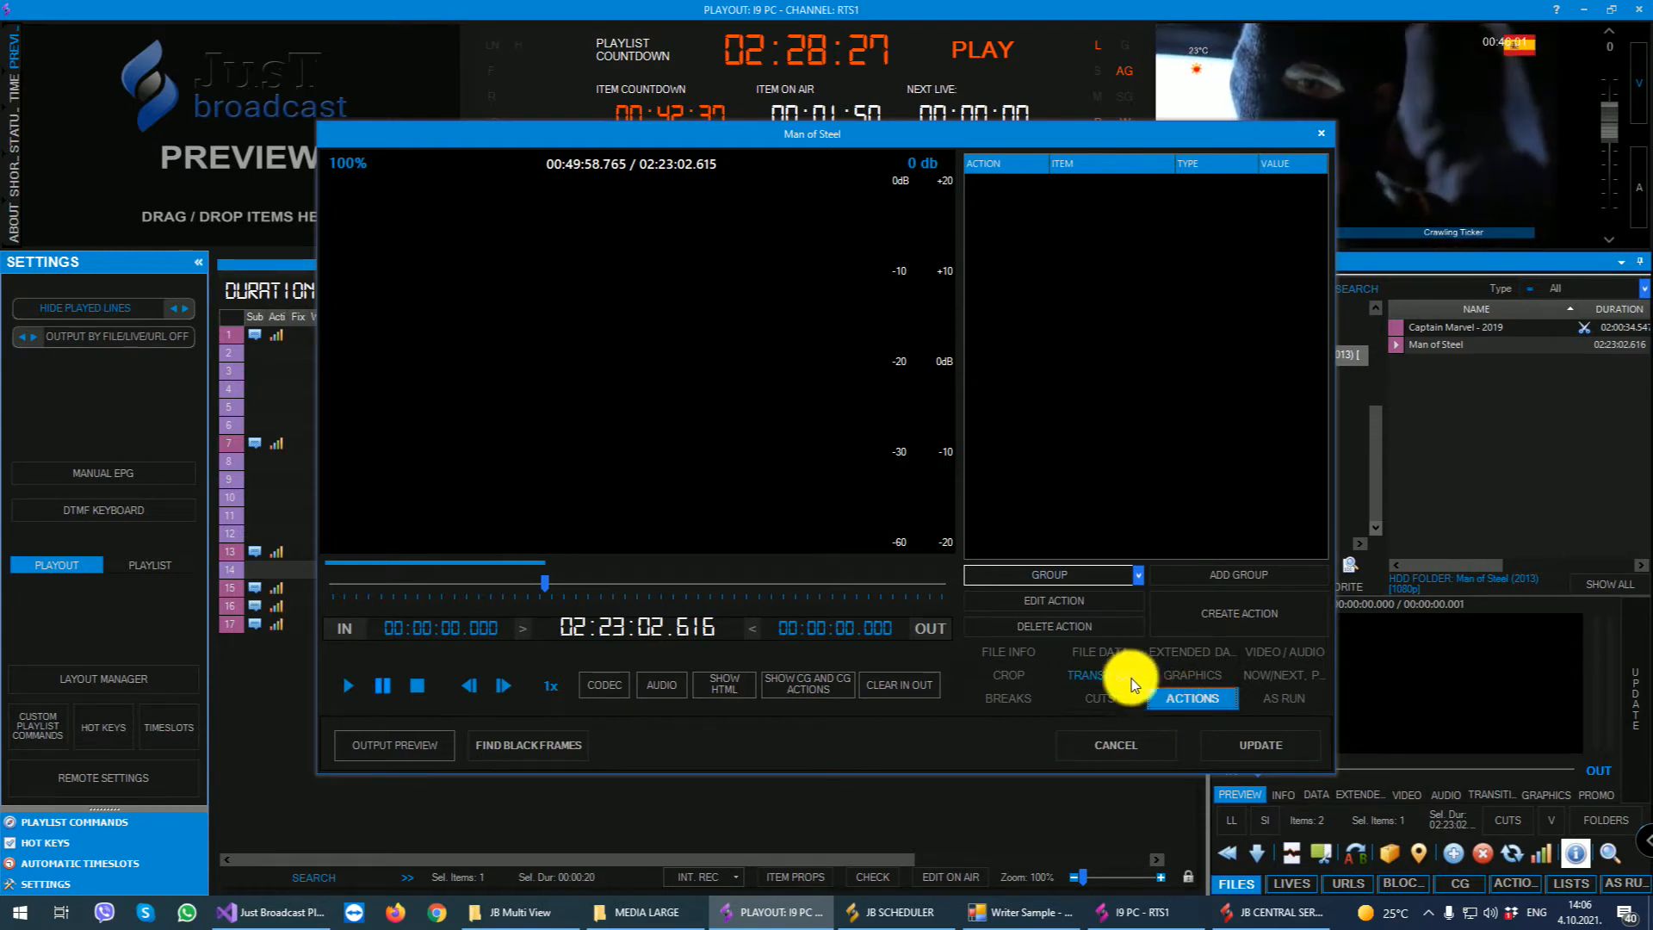
left_click(1207, 611)
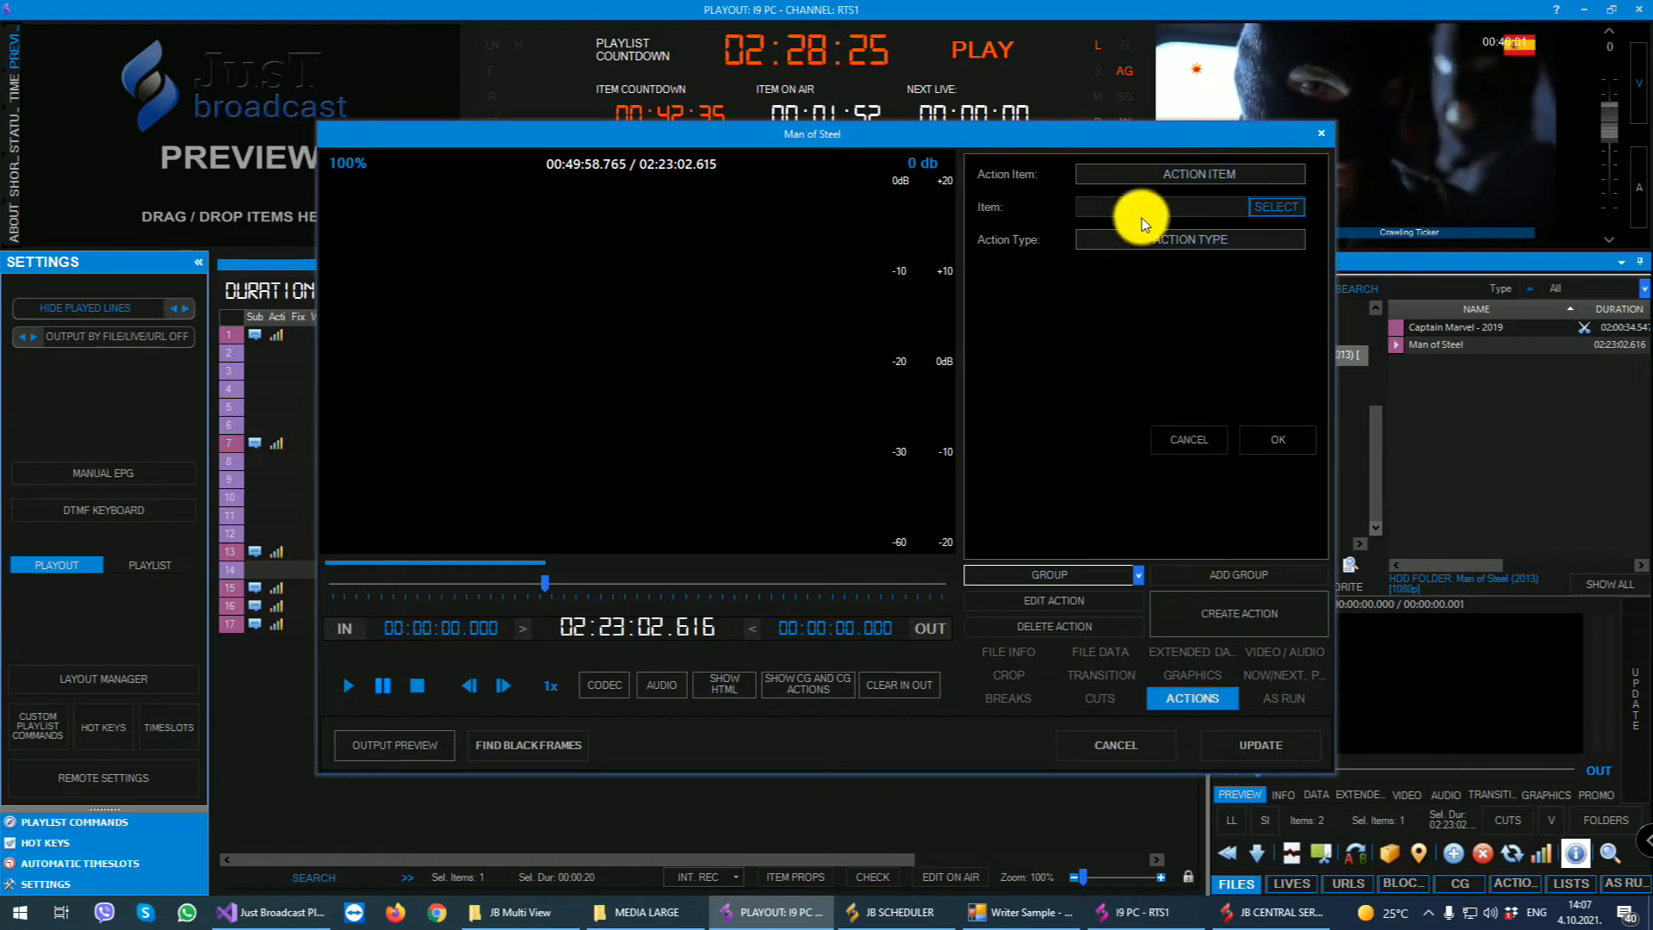
left_click(1170, 169)
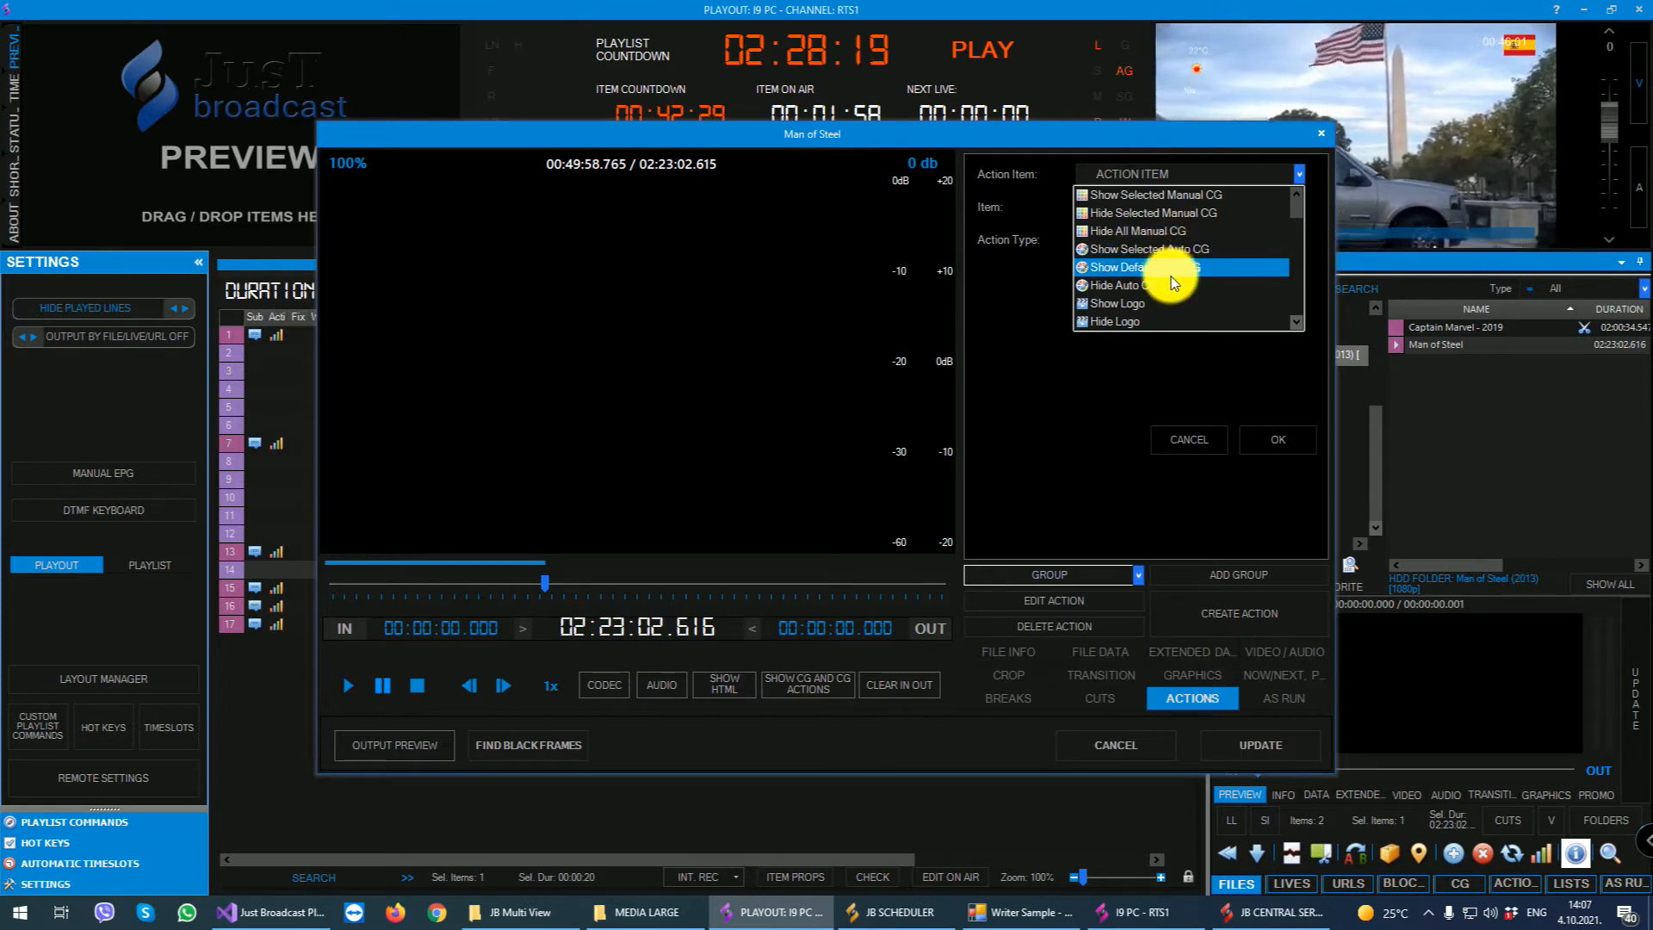
scroll(1171, 276, "down", 1)
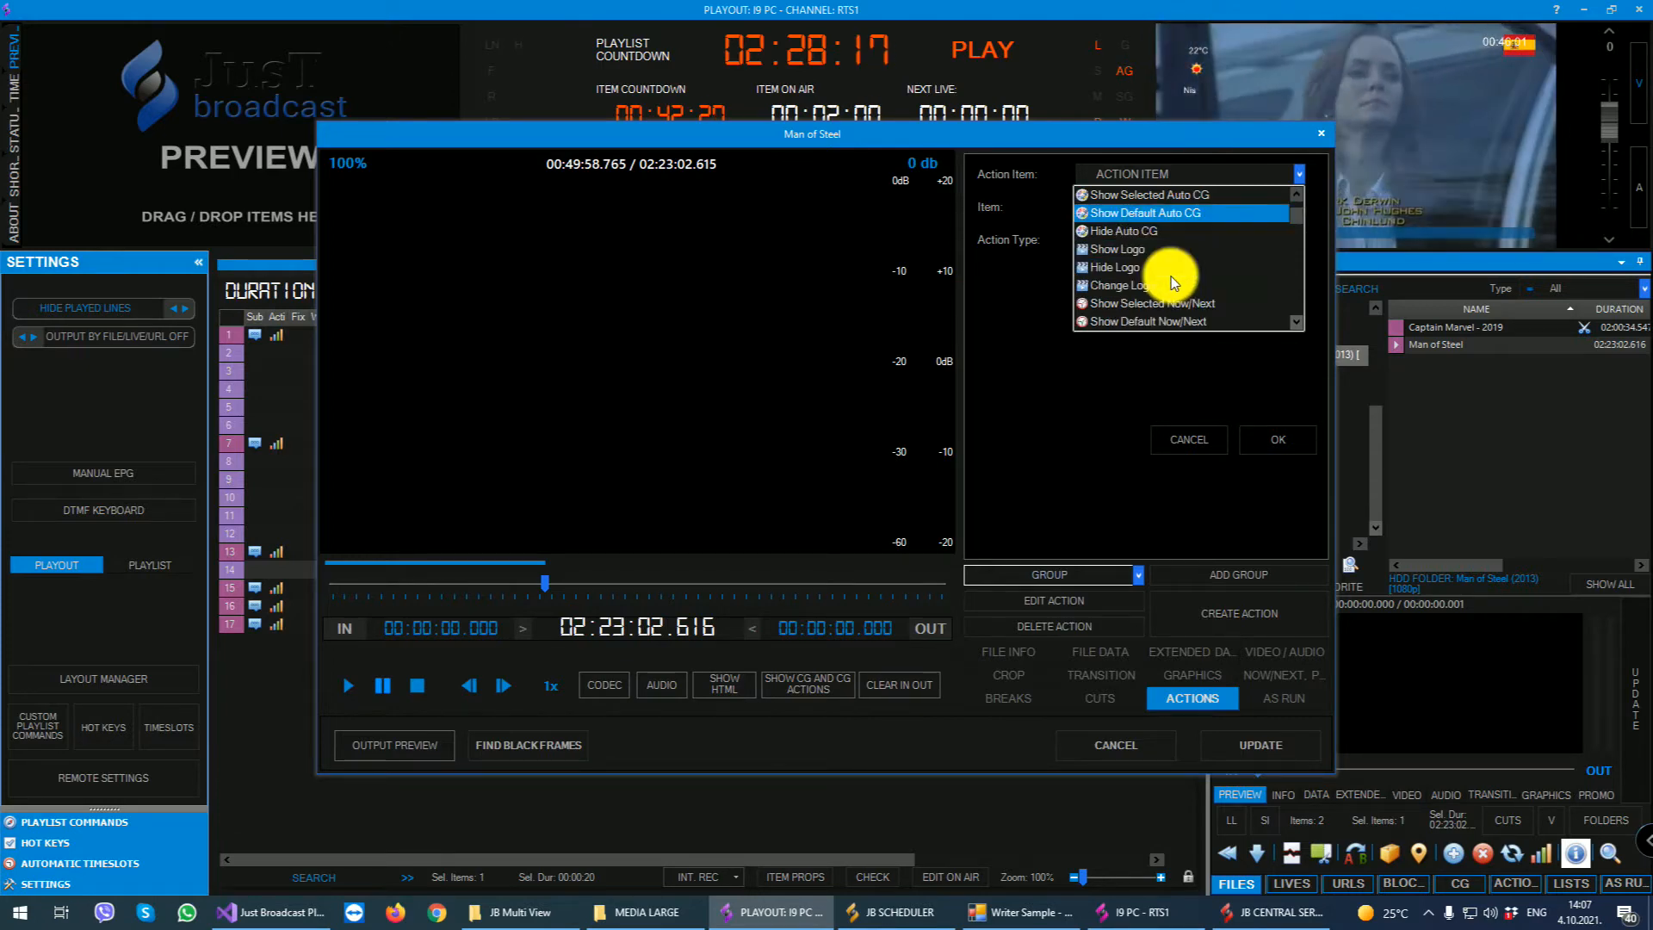
scroll(1168, 273, "down", 1)
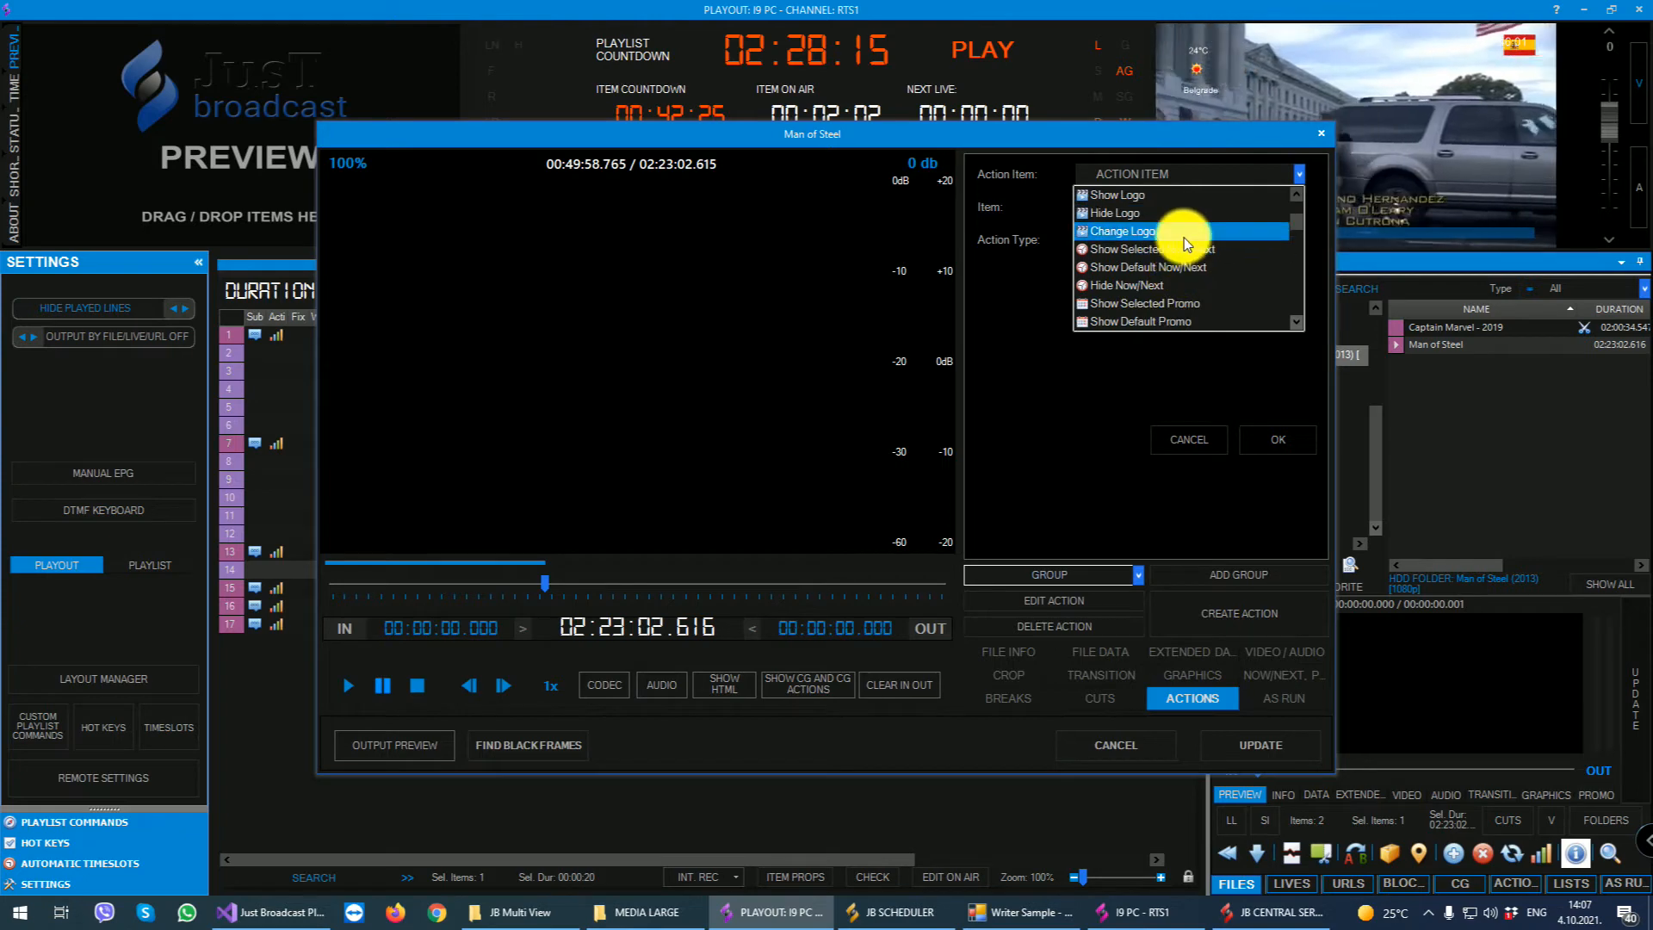
scroll(1175, 276, "down", 1)
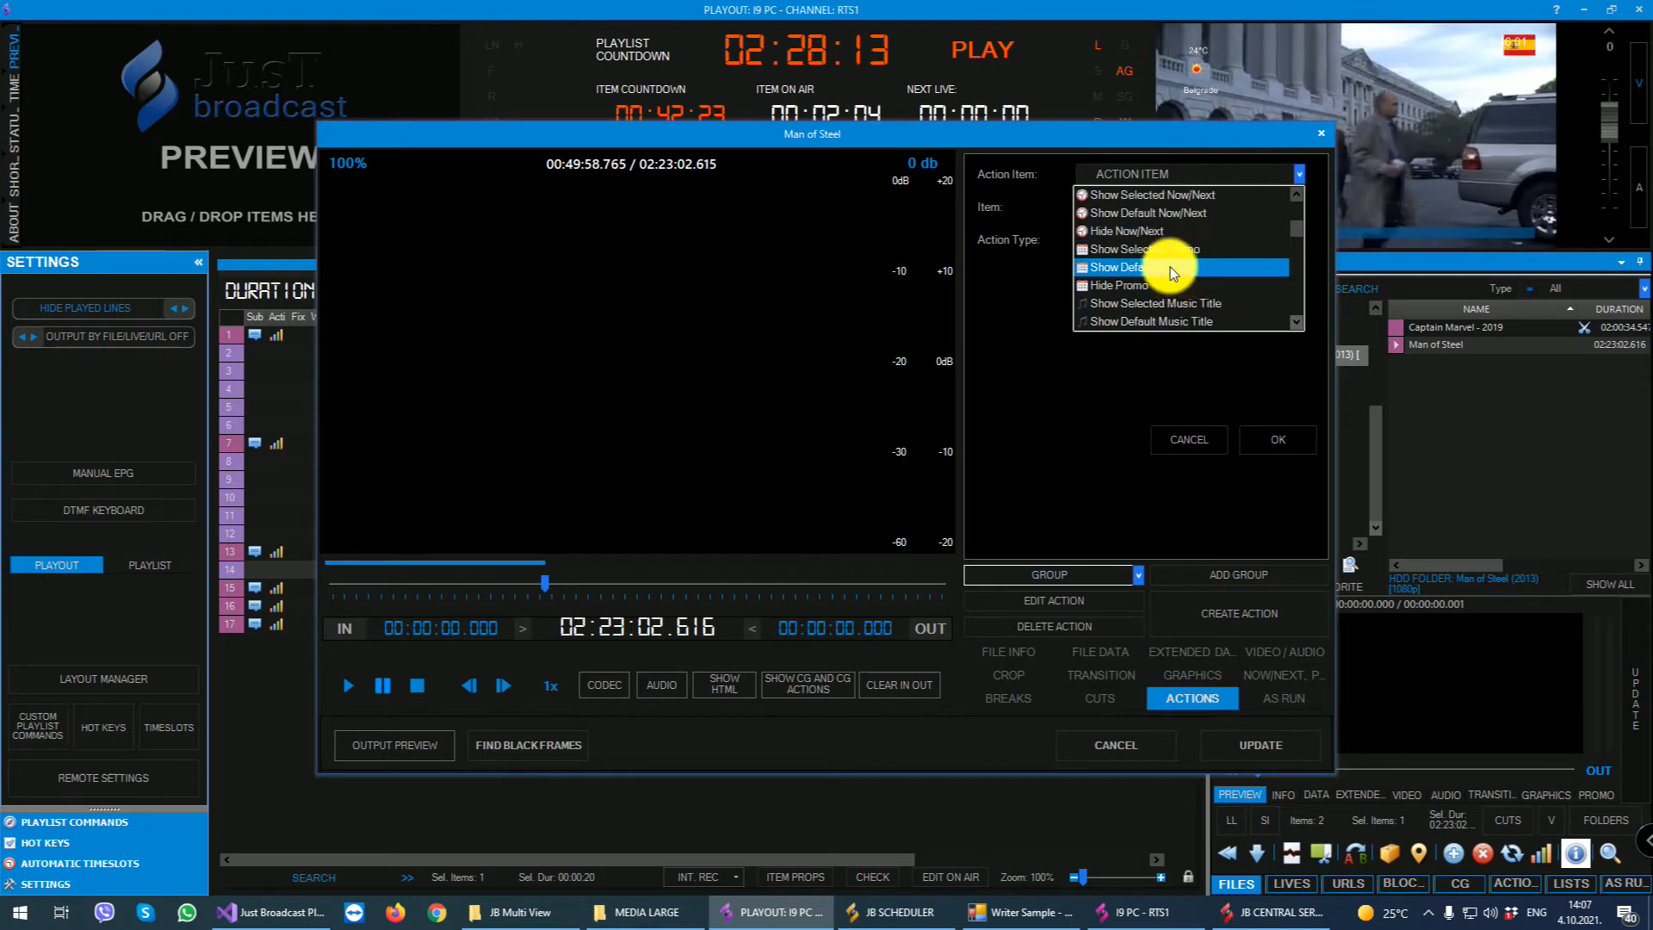
scroll(1170, 267, "down", 2)
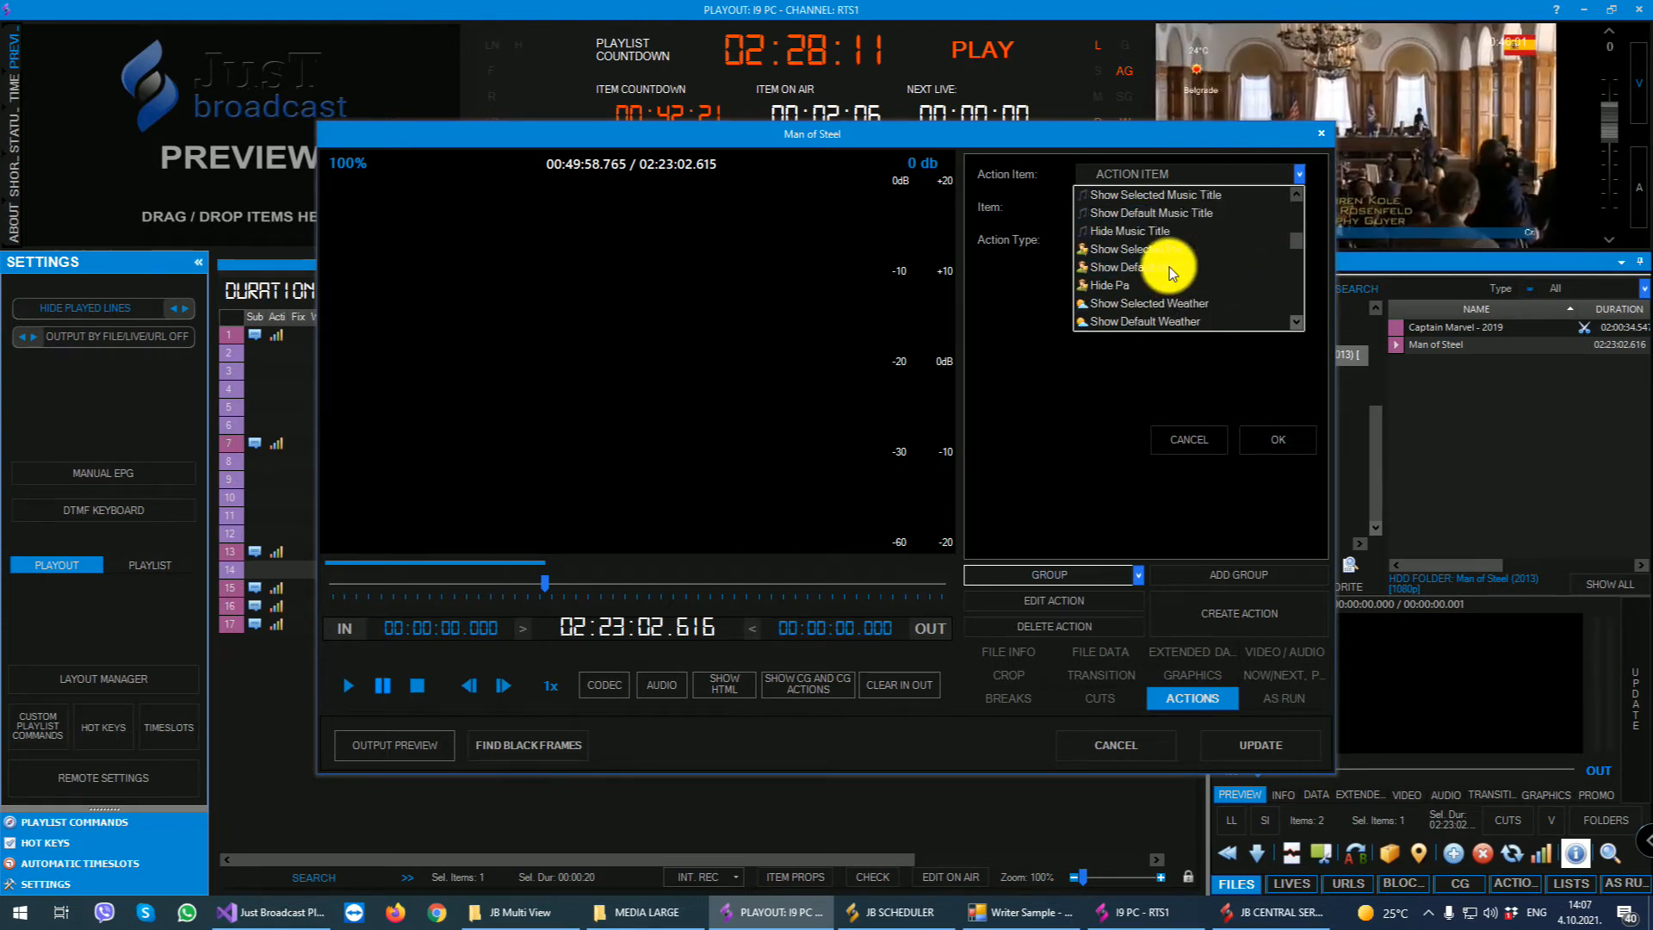
scroll(1169, 267, "down", 2)
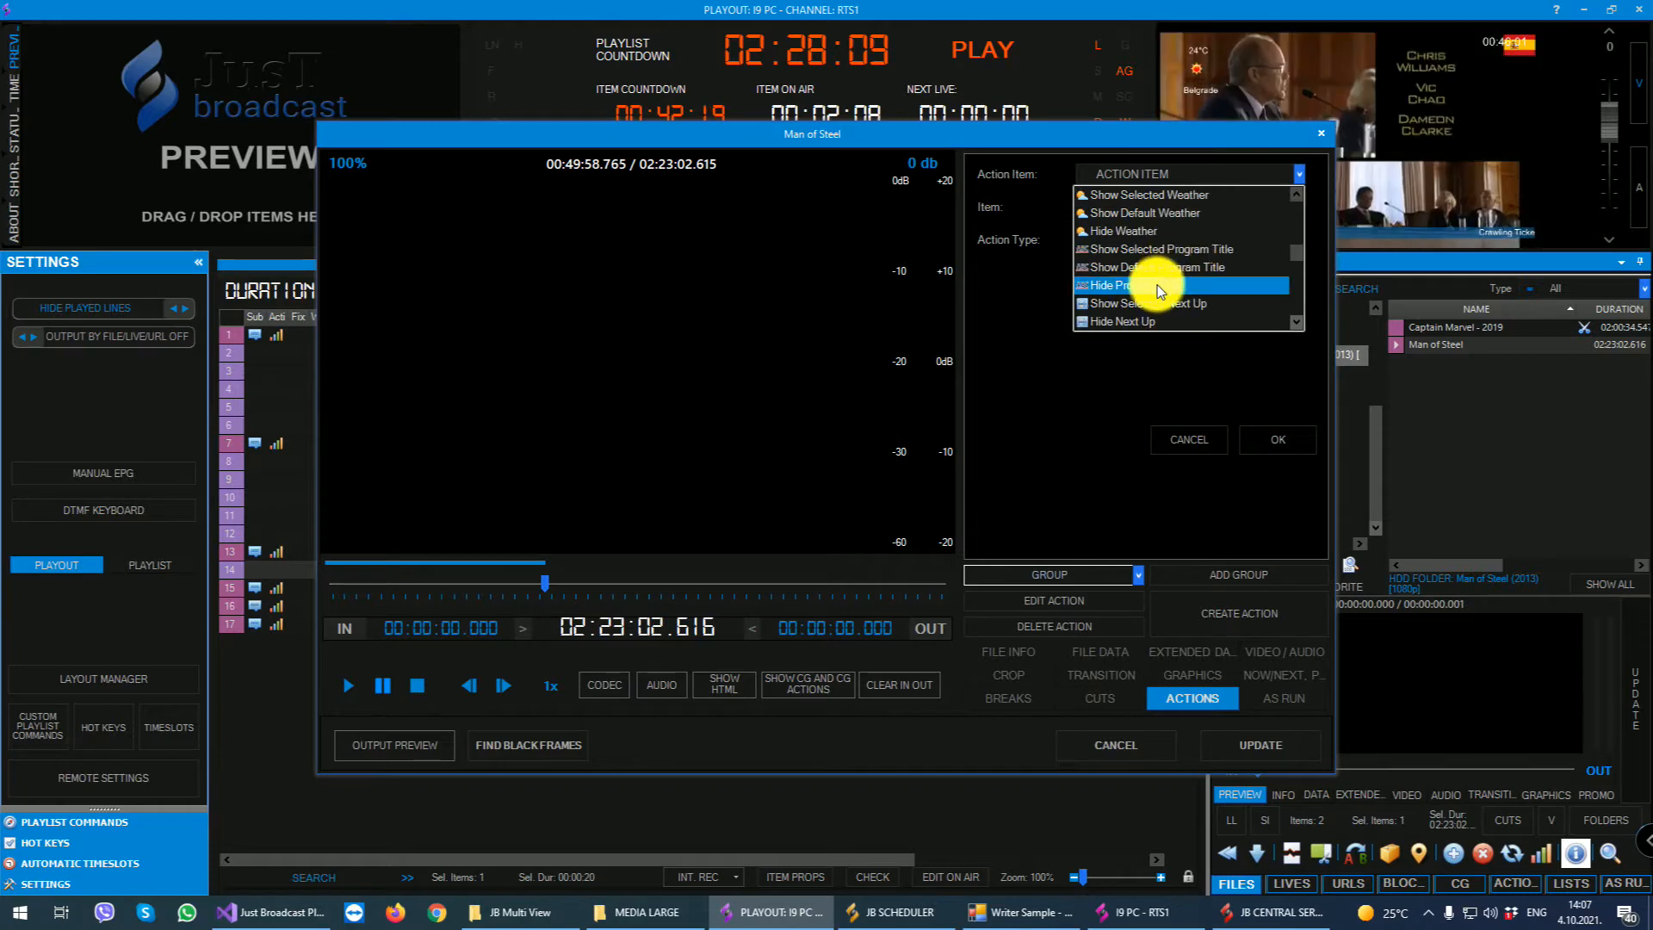
scroll(1157, 286, "down", 2)
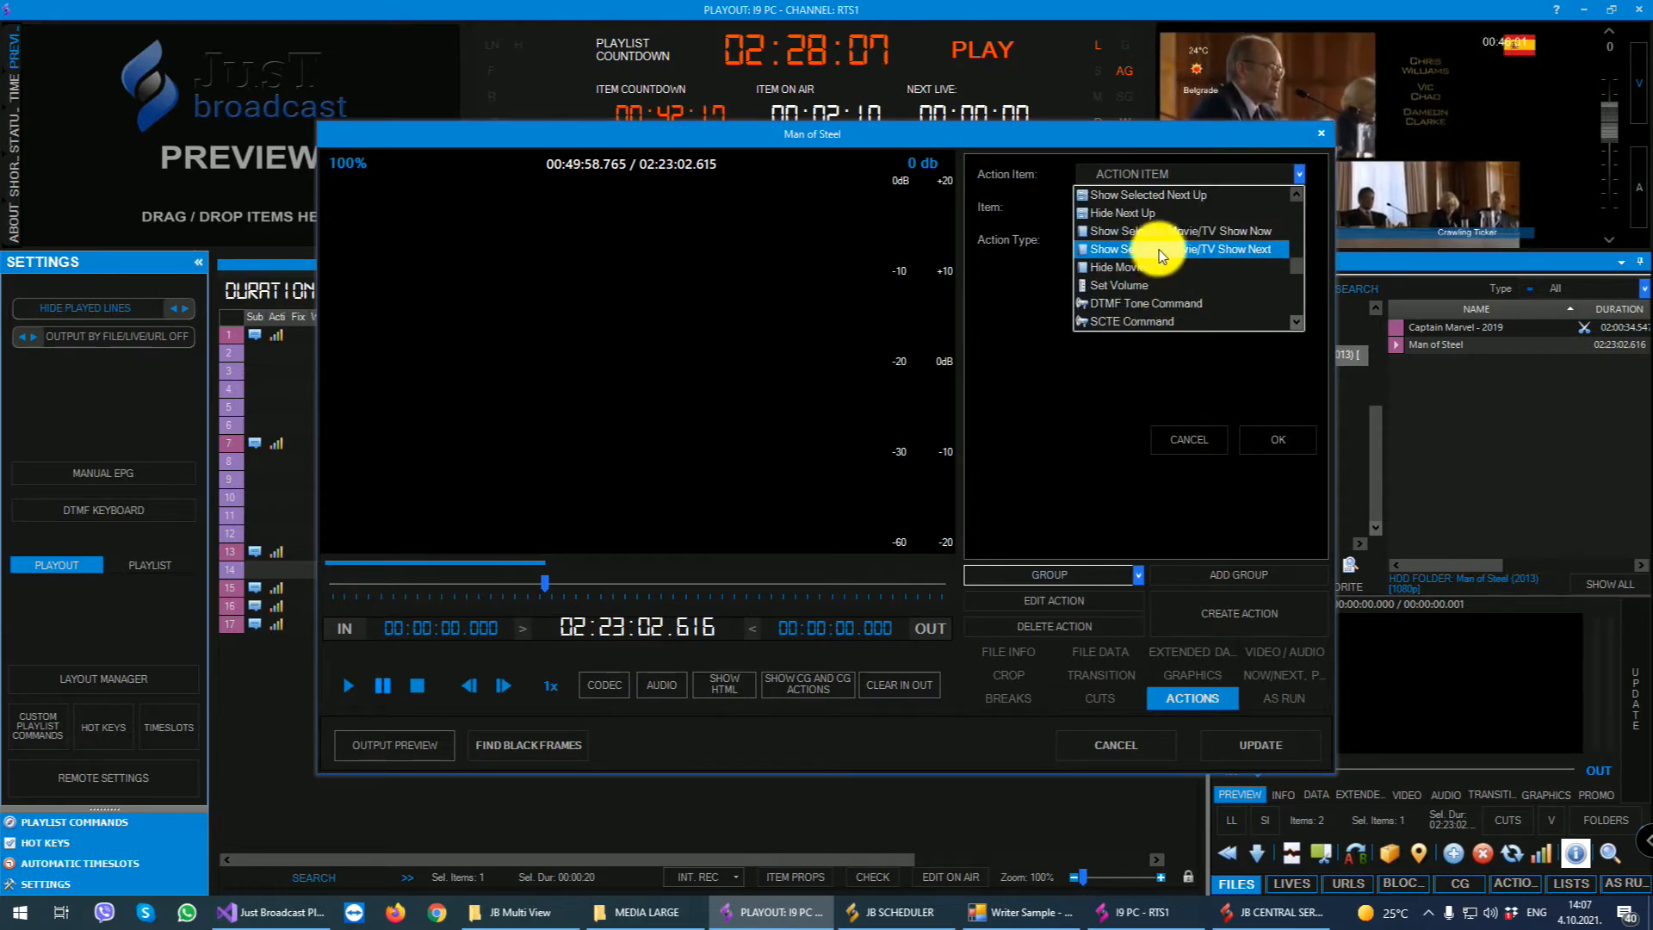
scroll(1196, 269, "down", 1)
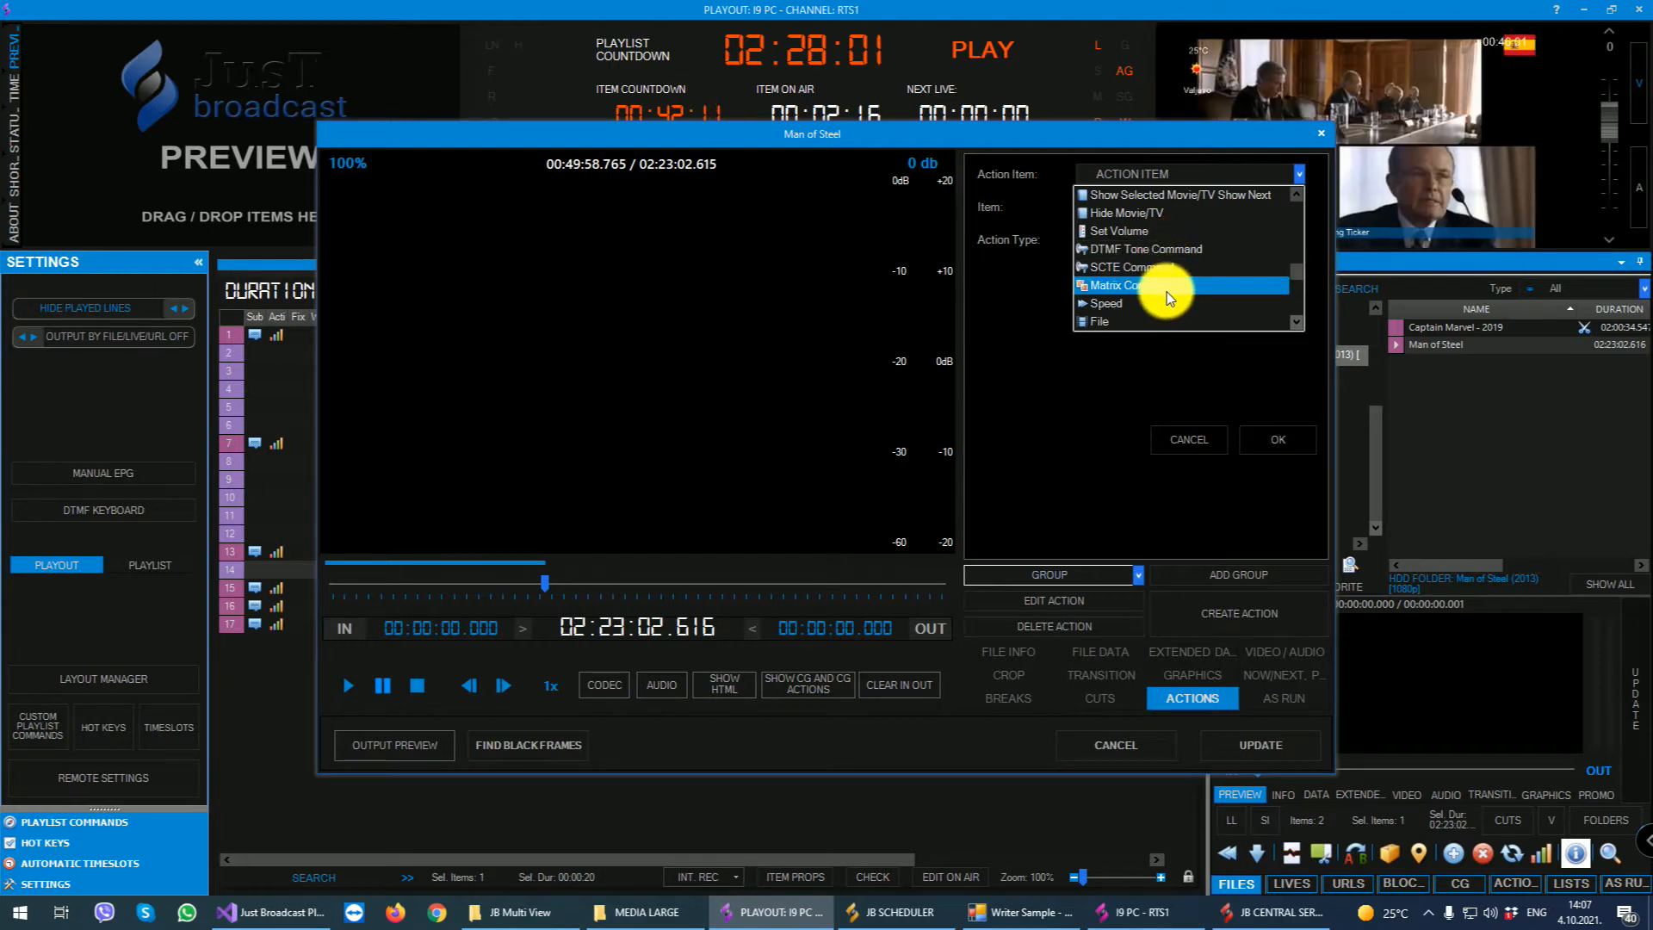
scroll(1166, 292, "down", 1)
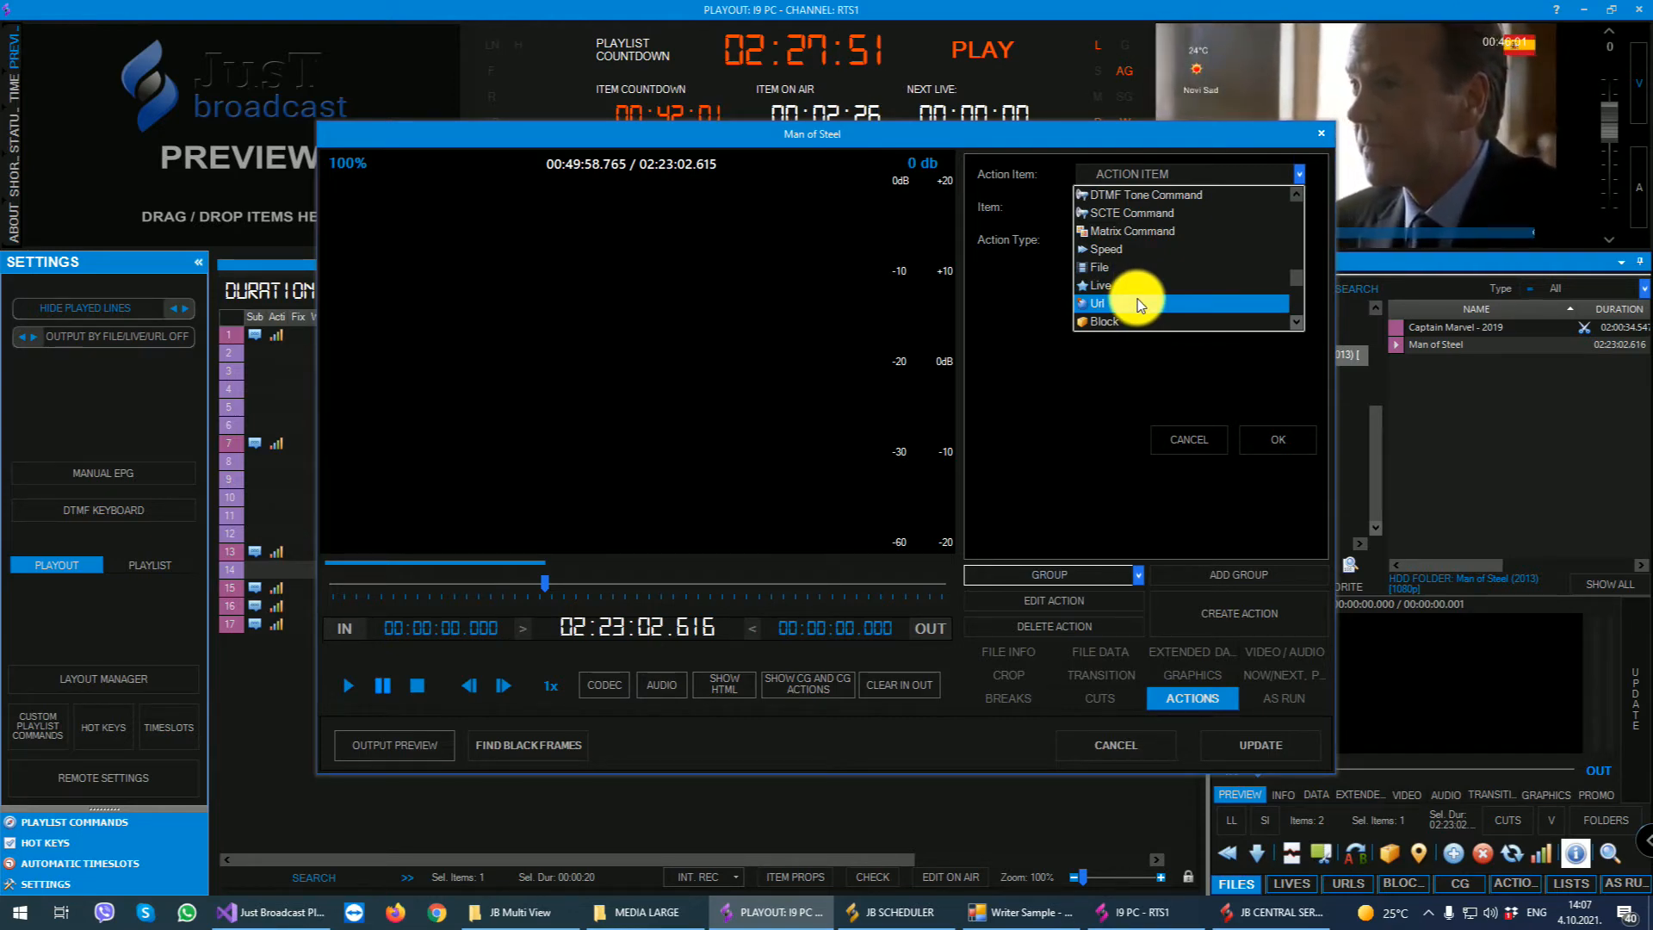
scroll(1138, 298, "down", 1)
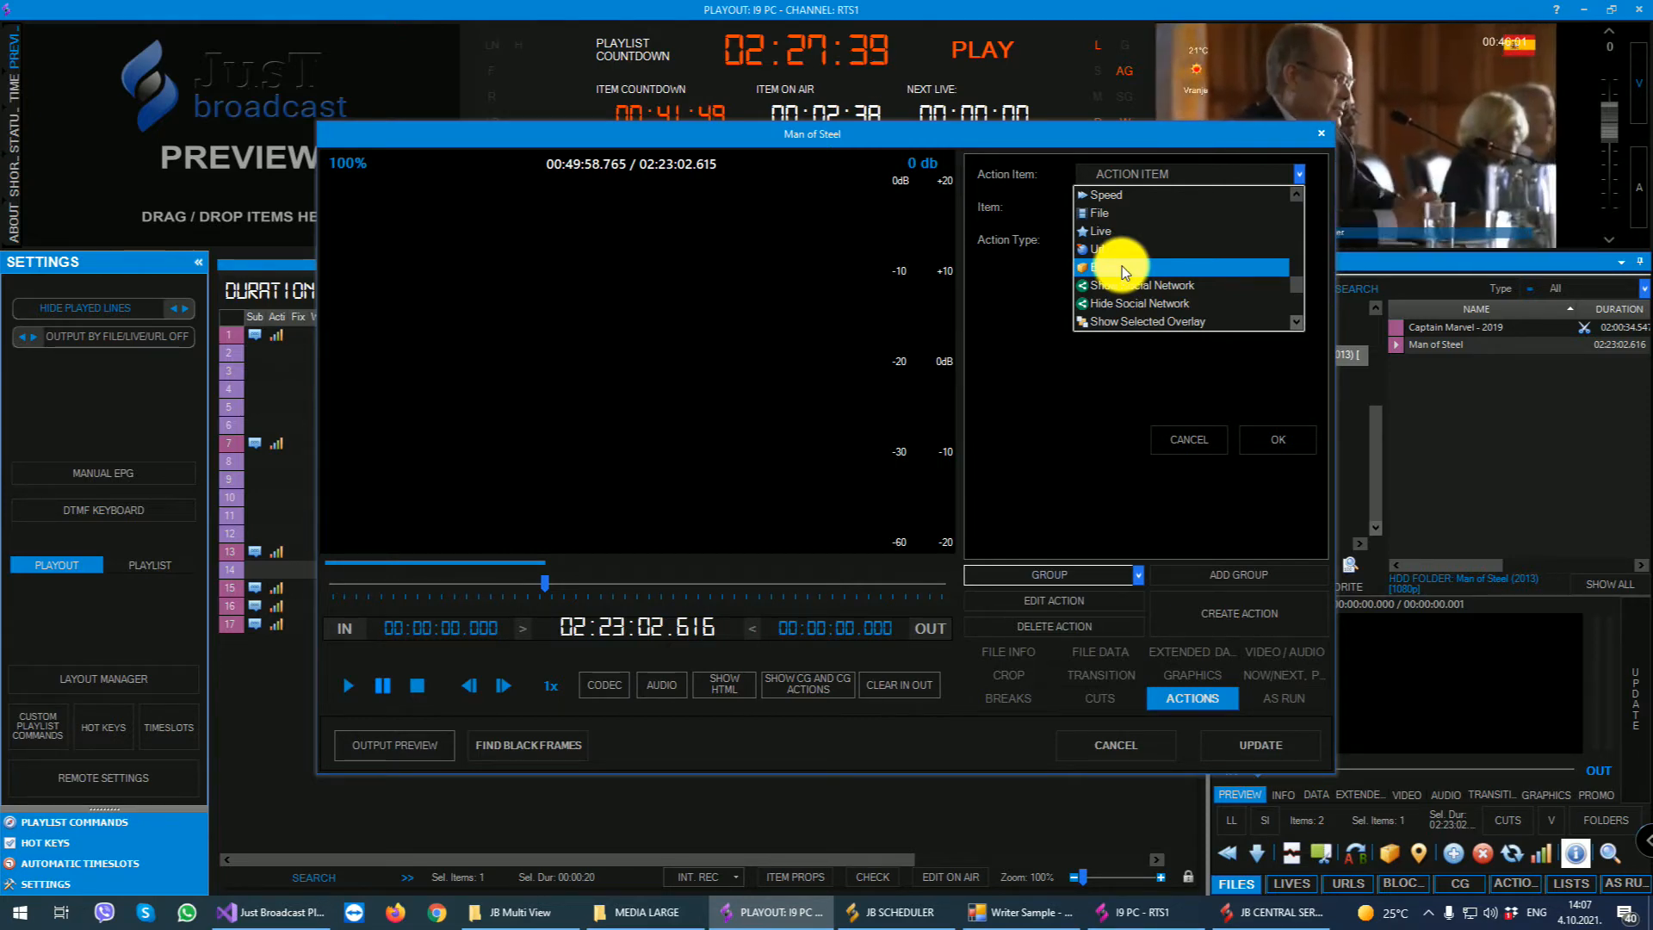
scroll(1123, 266, "down", 1)
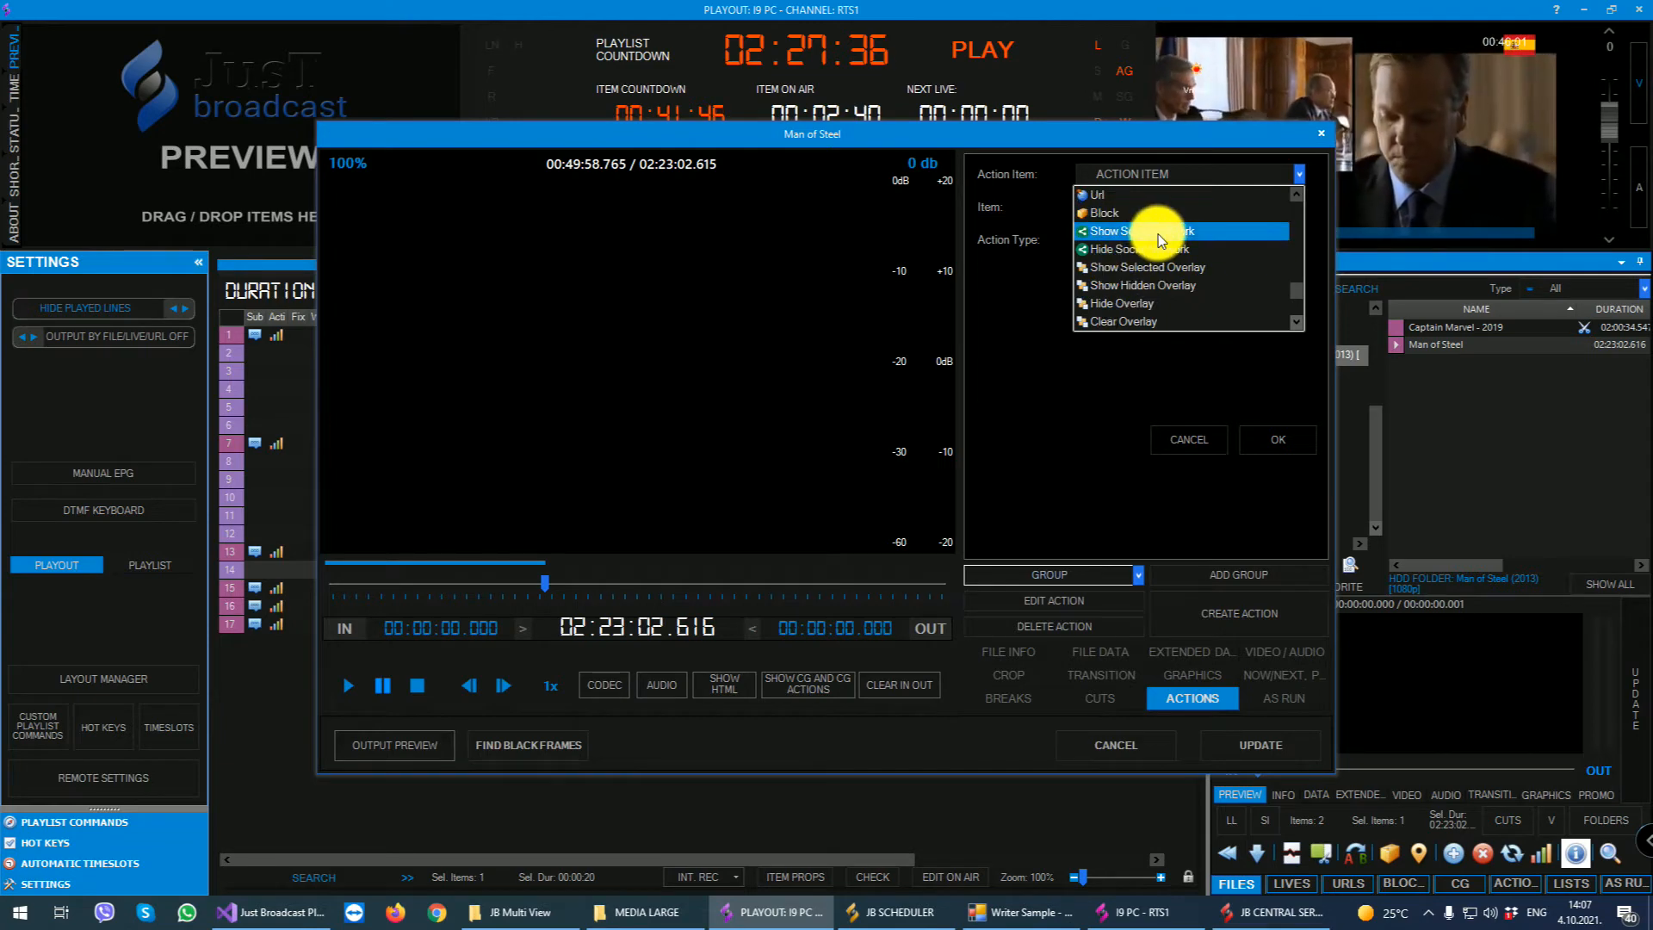
scroll(1170, 269, "down", 2)
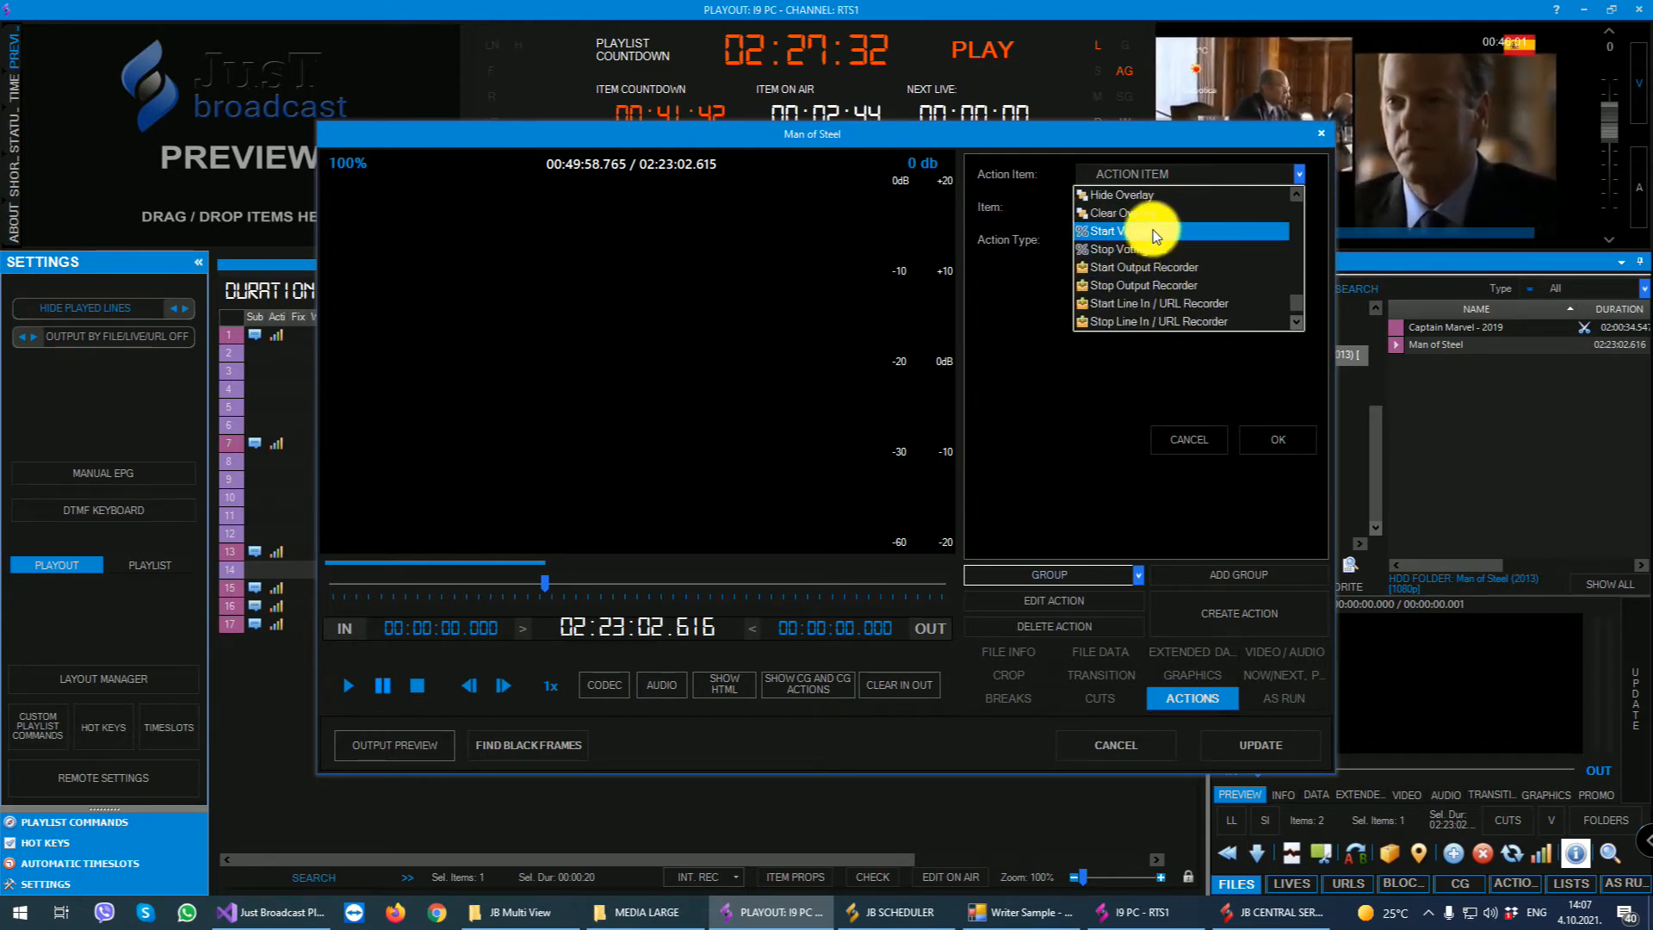
scroll(1183, 270, "down", 1)
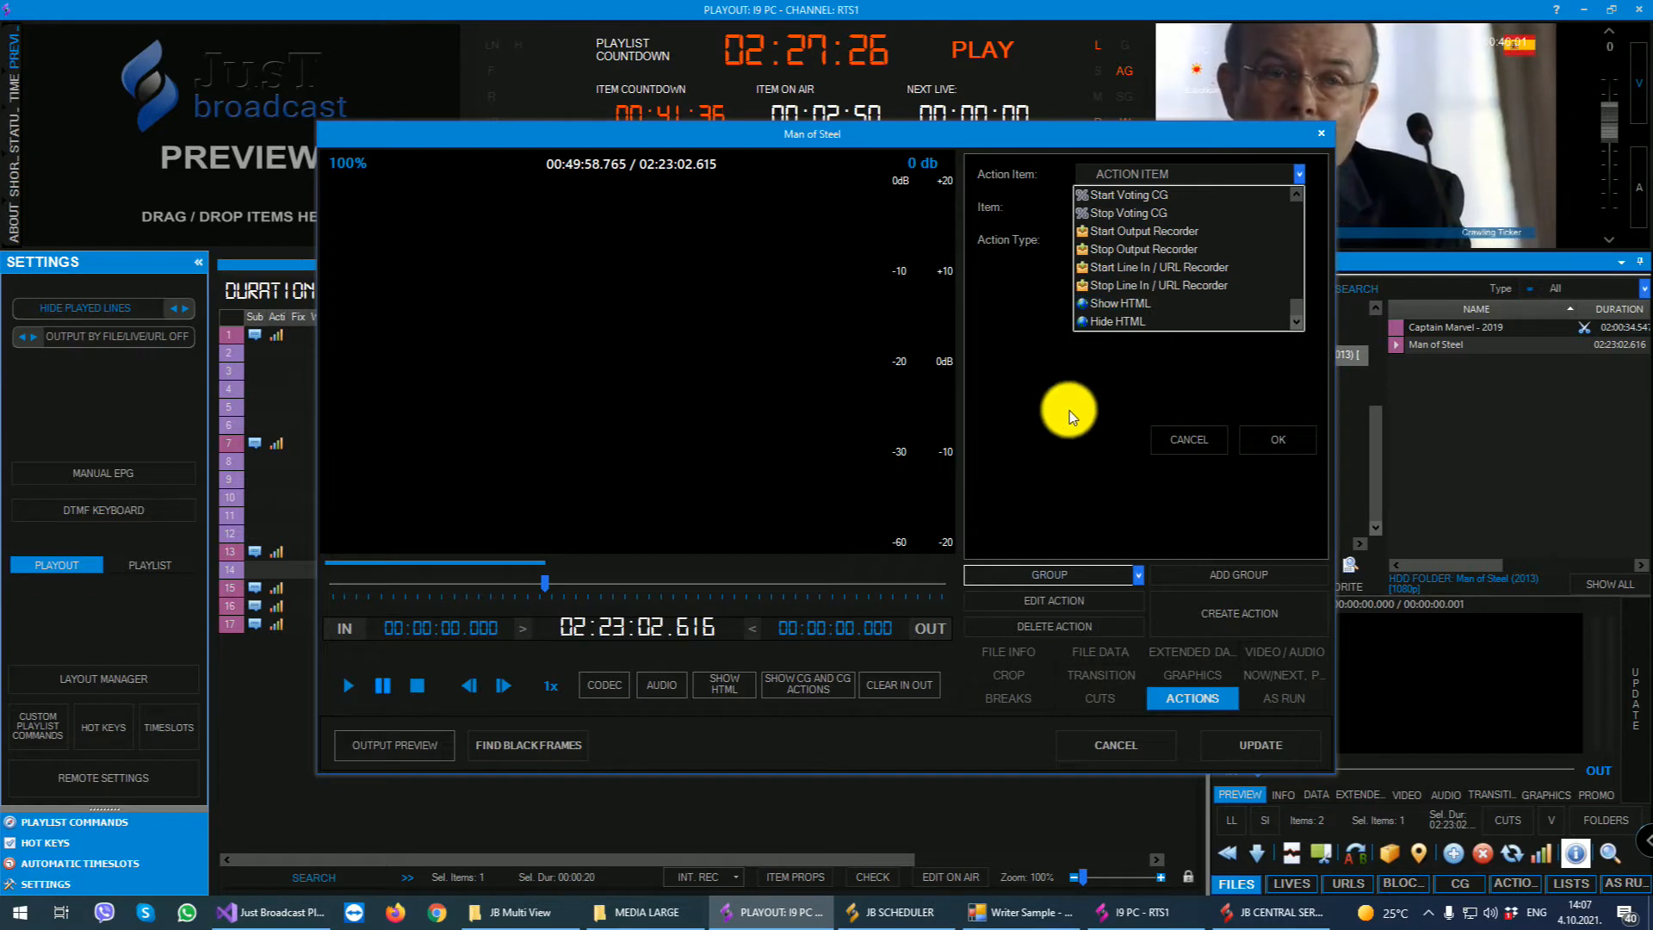
scroll(1202, 229, "up", 5)
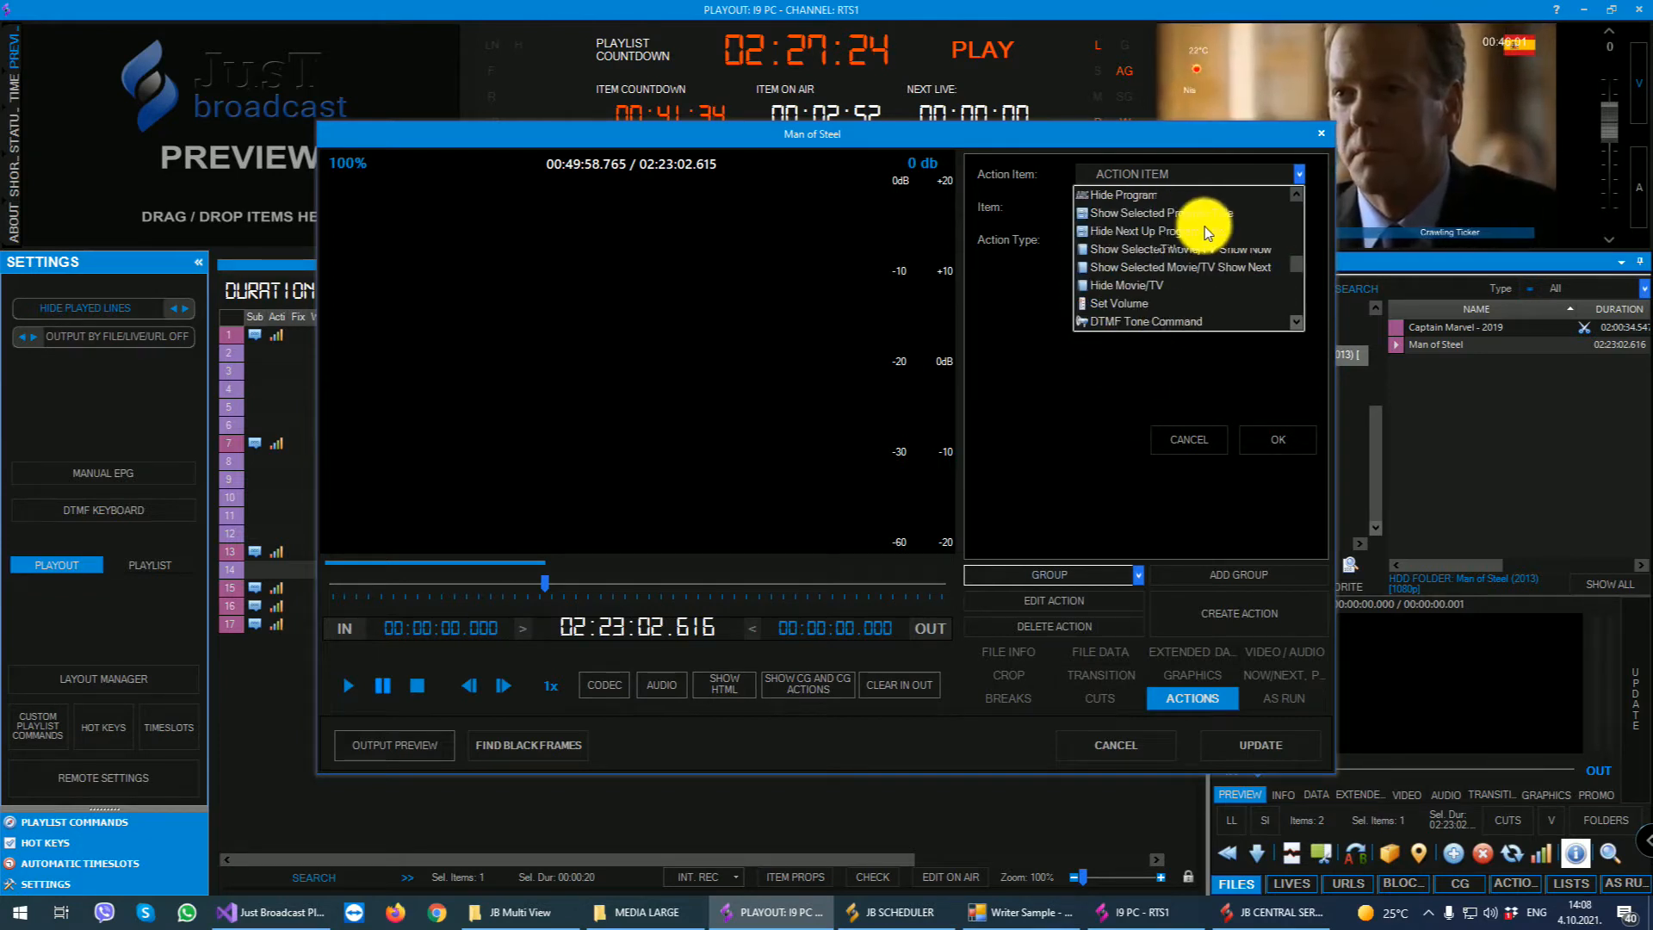
- Set the action item to Show Selected Manual CG and choose the Text graphics template for it
left_click(1164, 194)
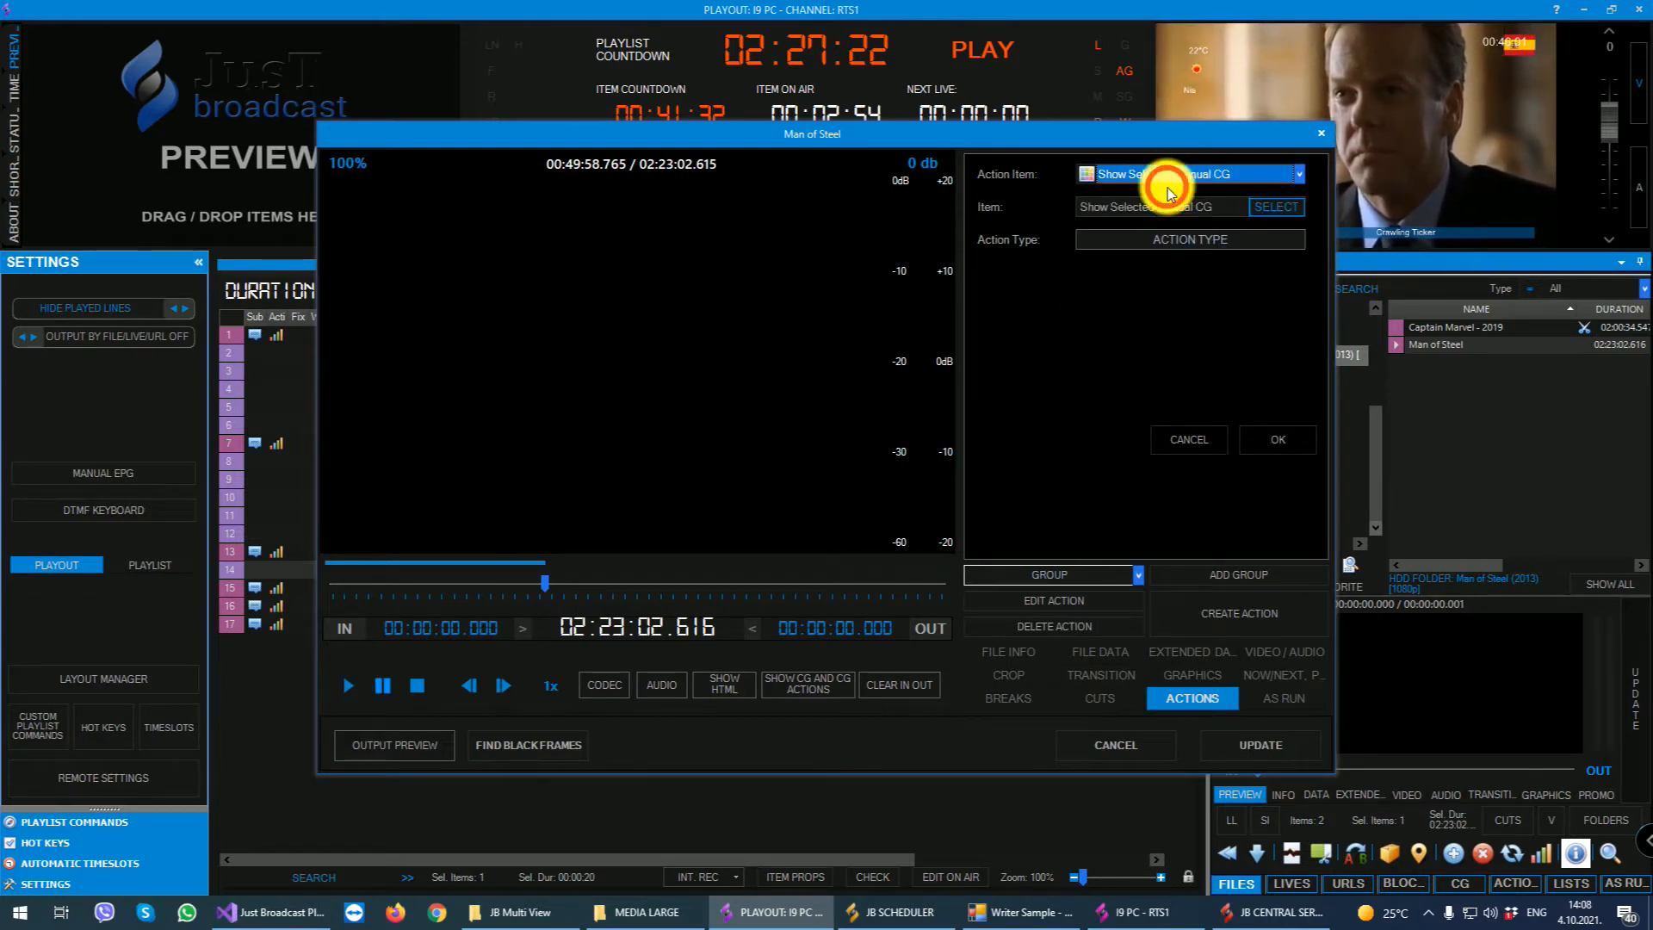
left_click(1275, 206)
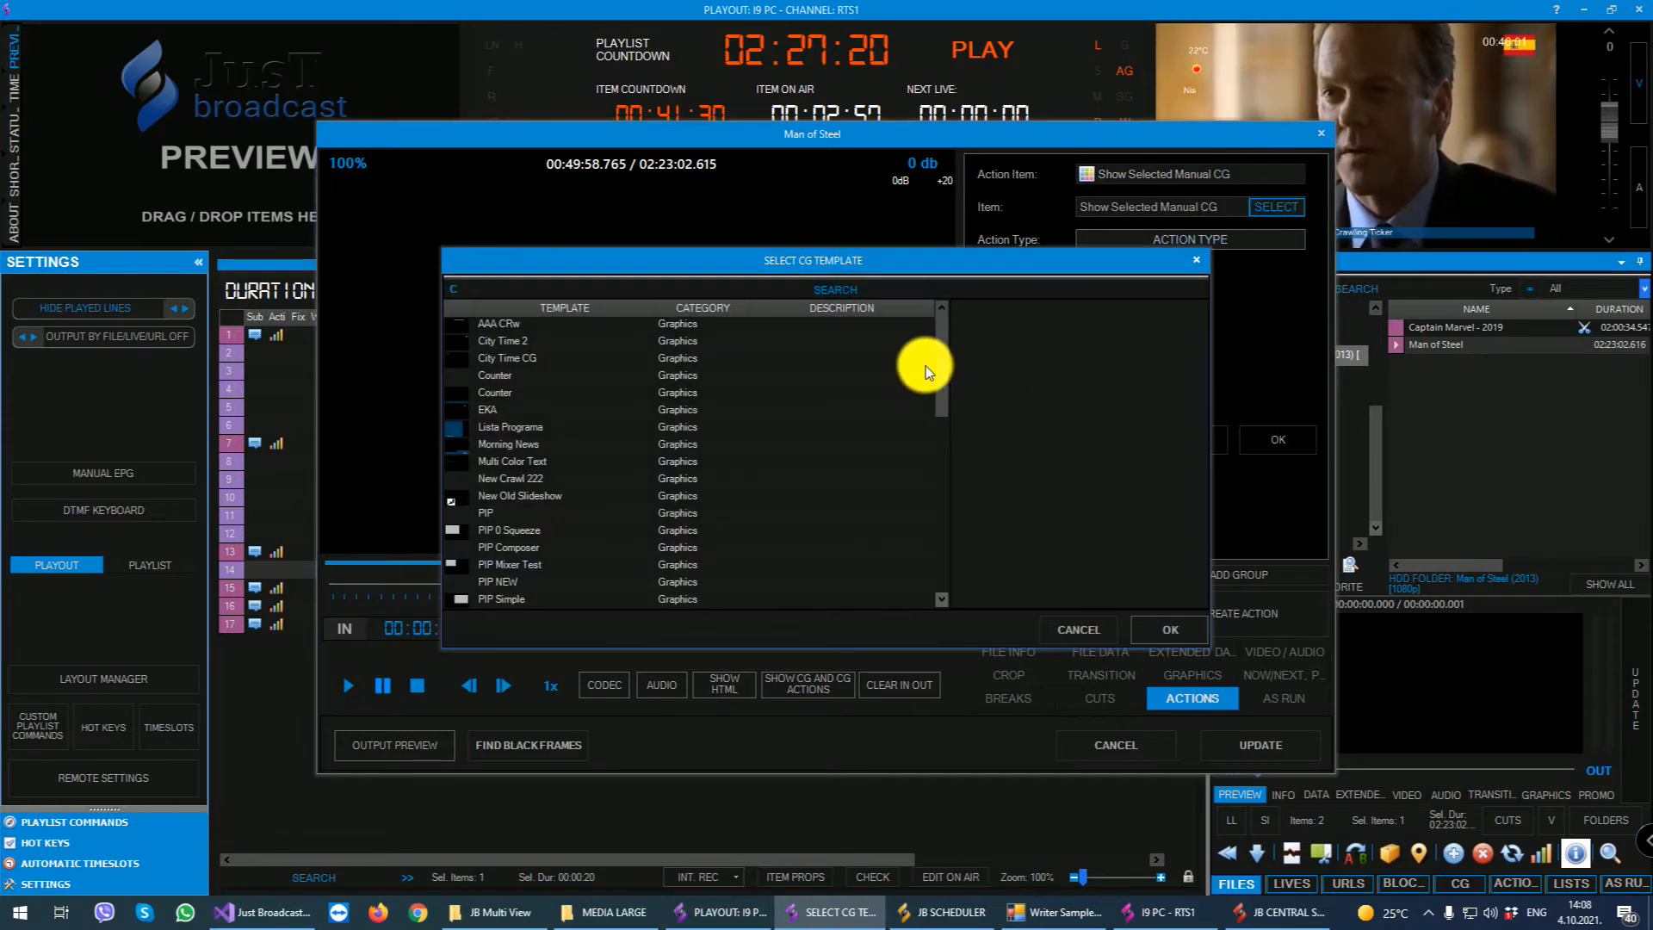
scroll(517, 424, "down", 4)
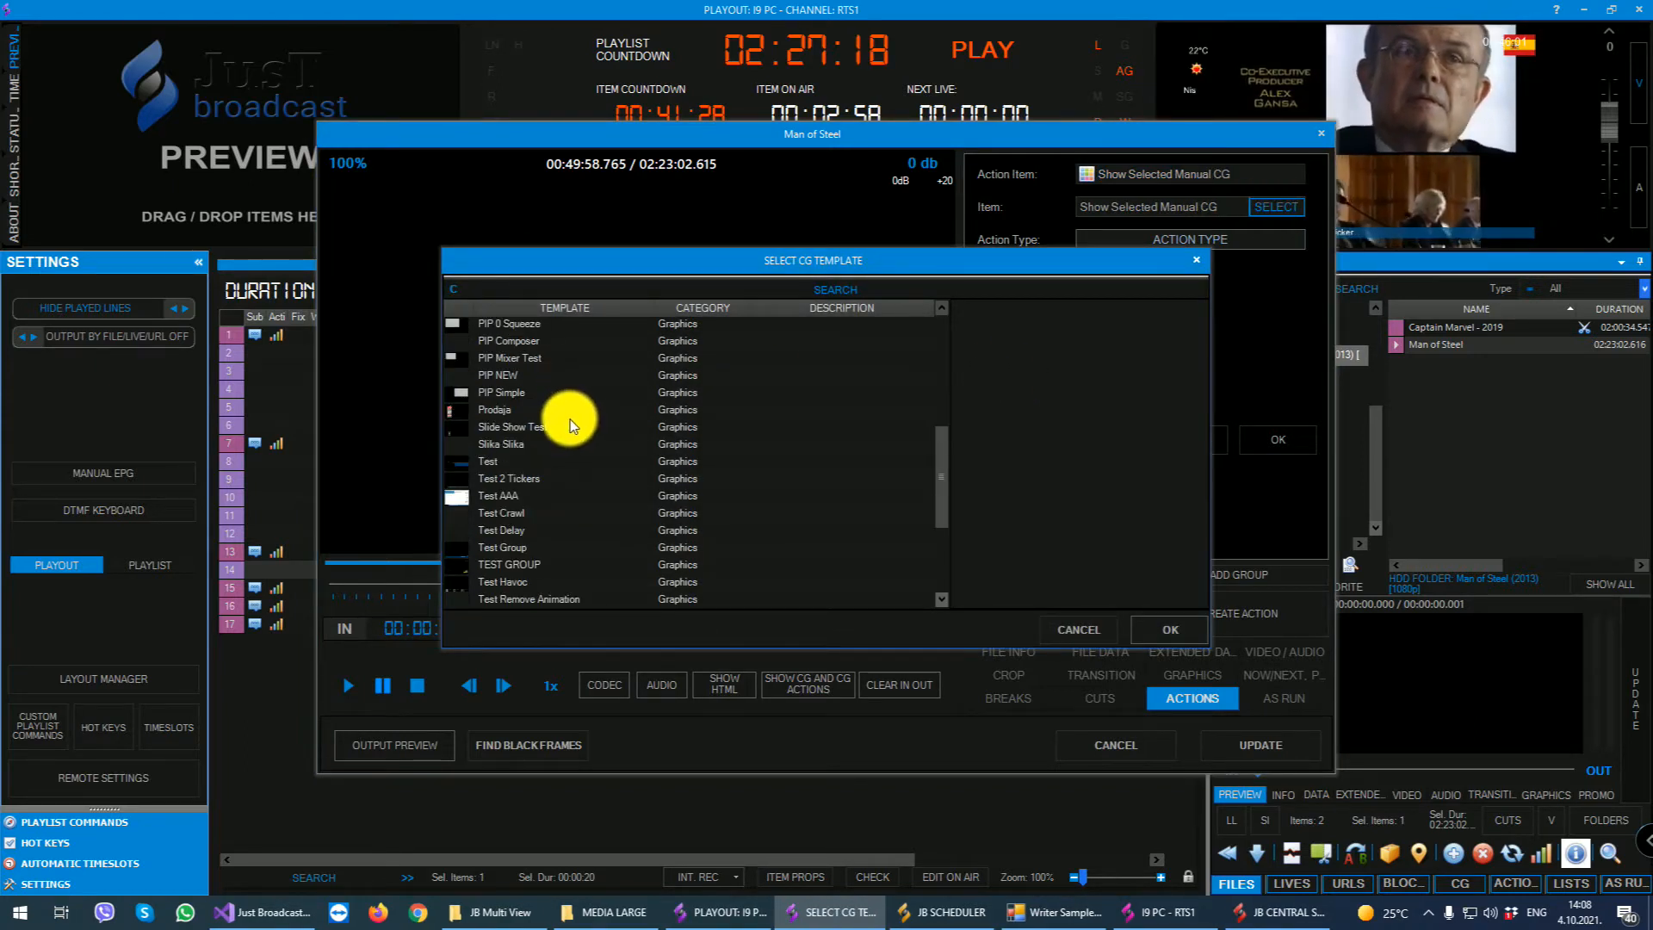
scroll(557, 420, "down", 3)
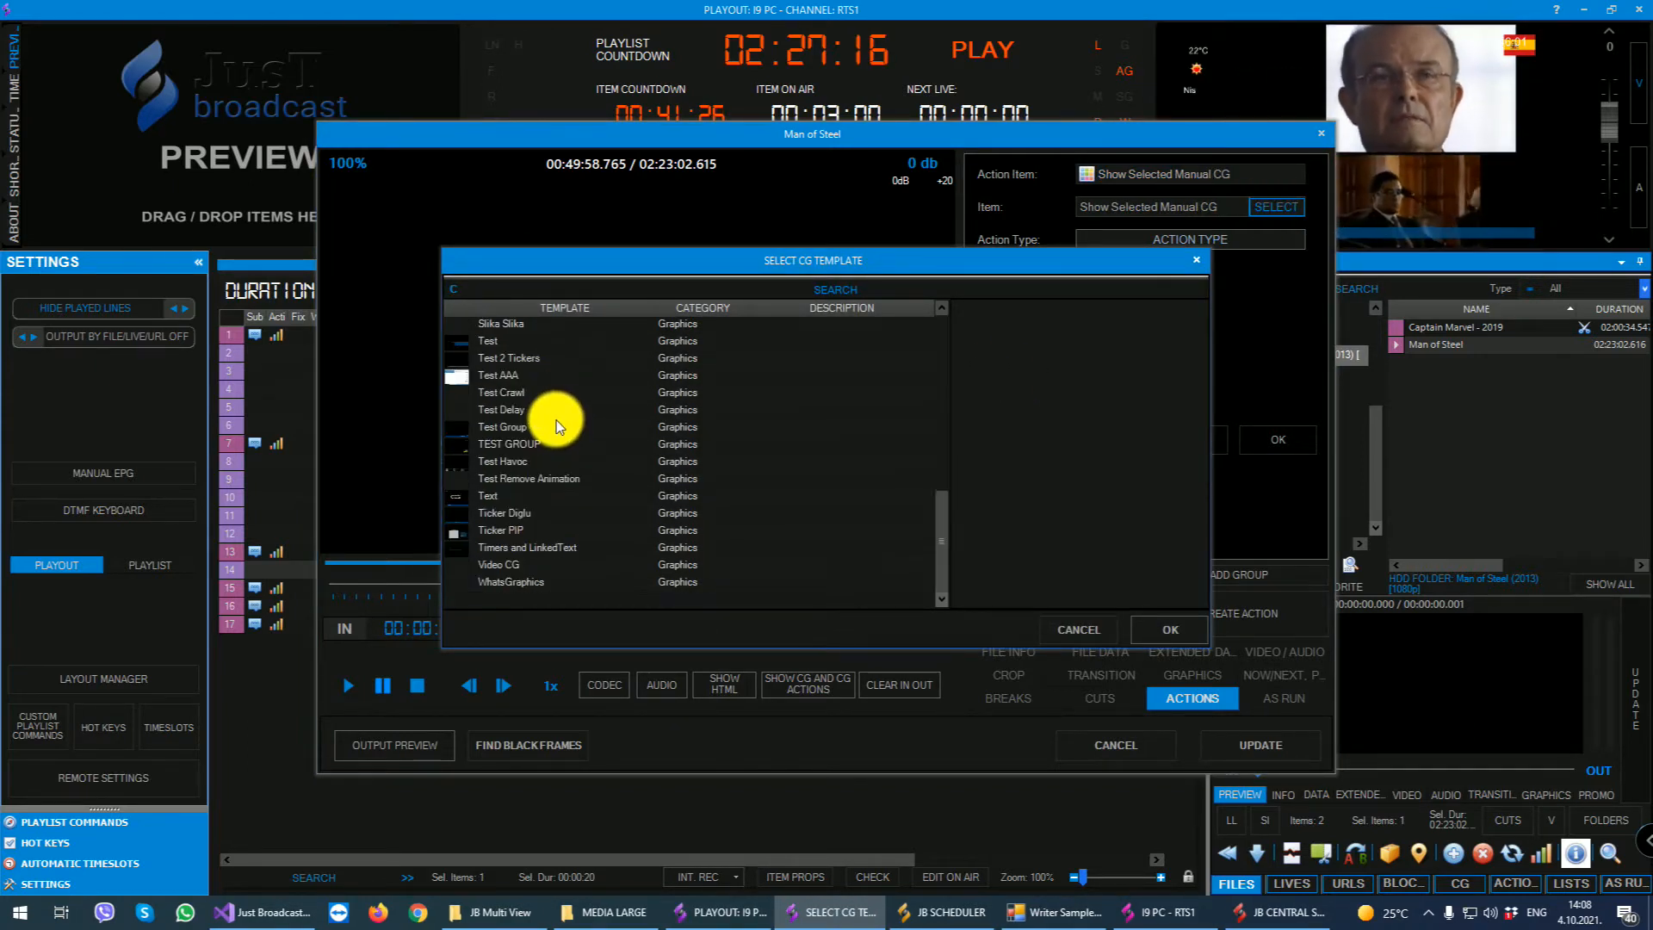
left_click(495, 500)
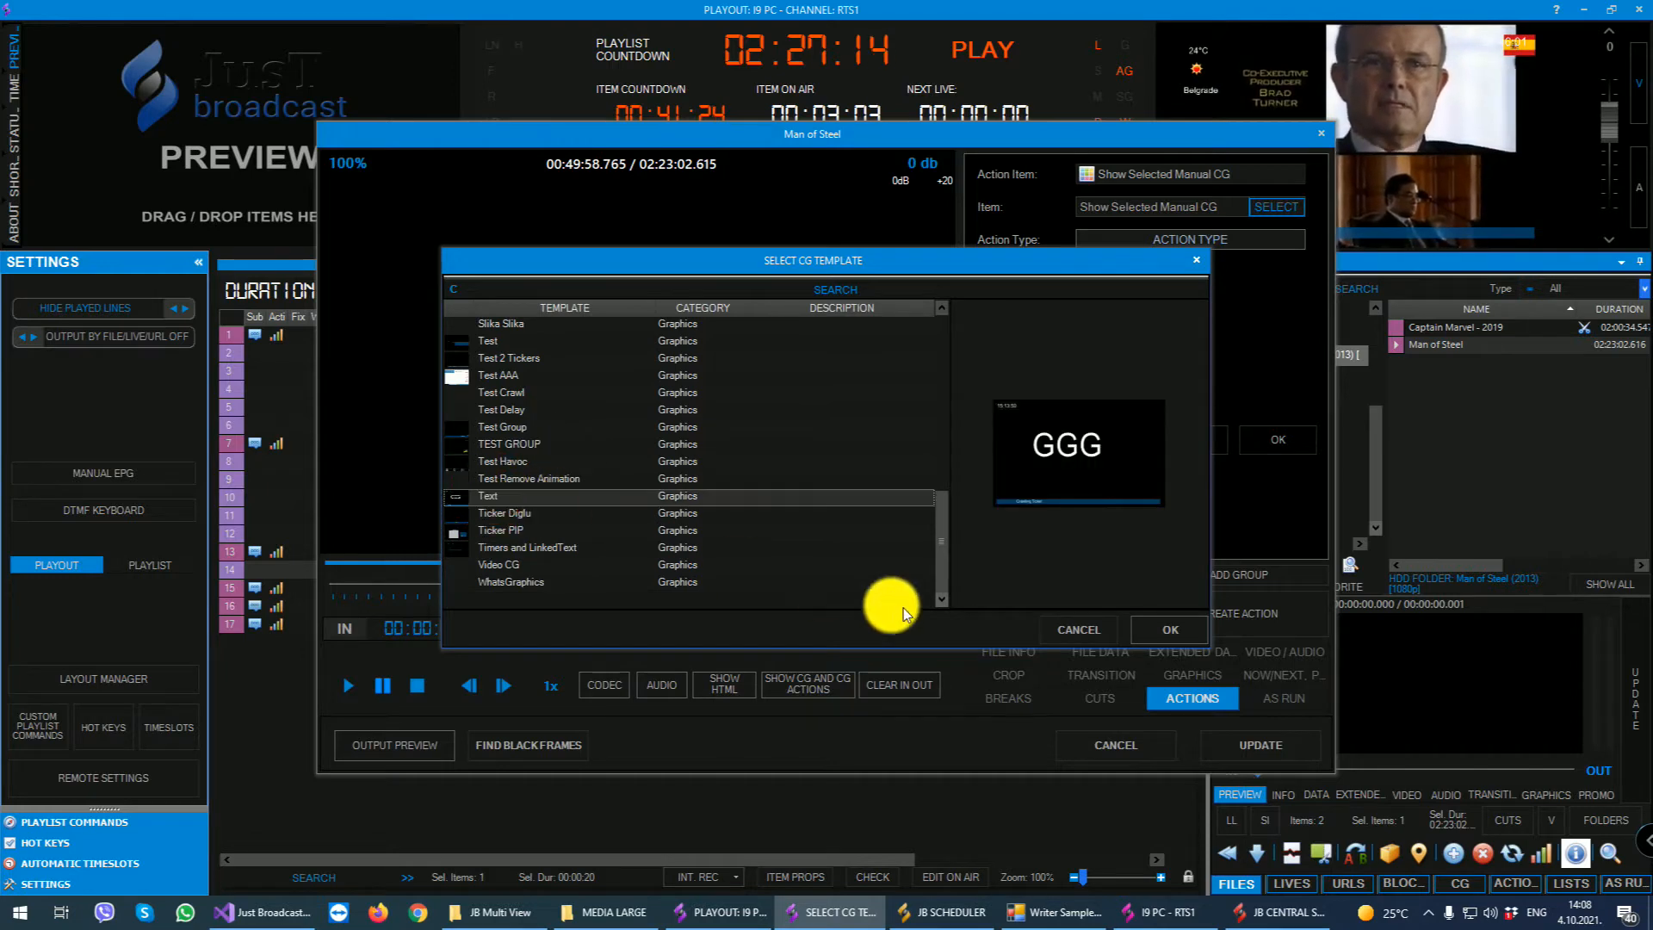
left_click(1158, 625)
- Set the manual CG action to execute at the exact time 00:15:00 of the item and save it
left_click(1171, 236)
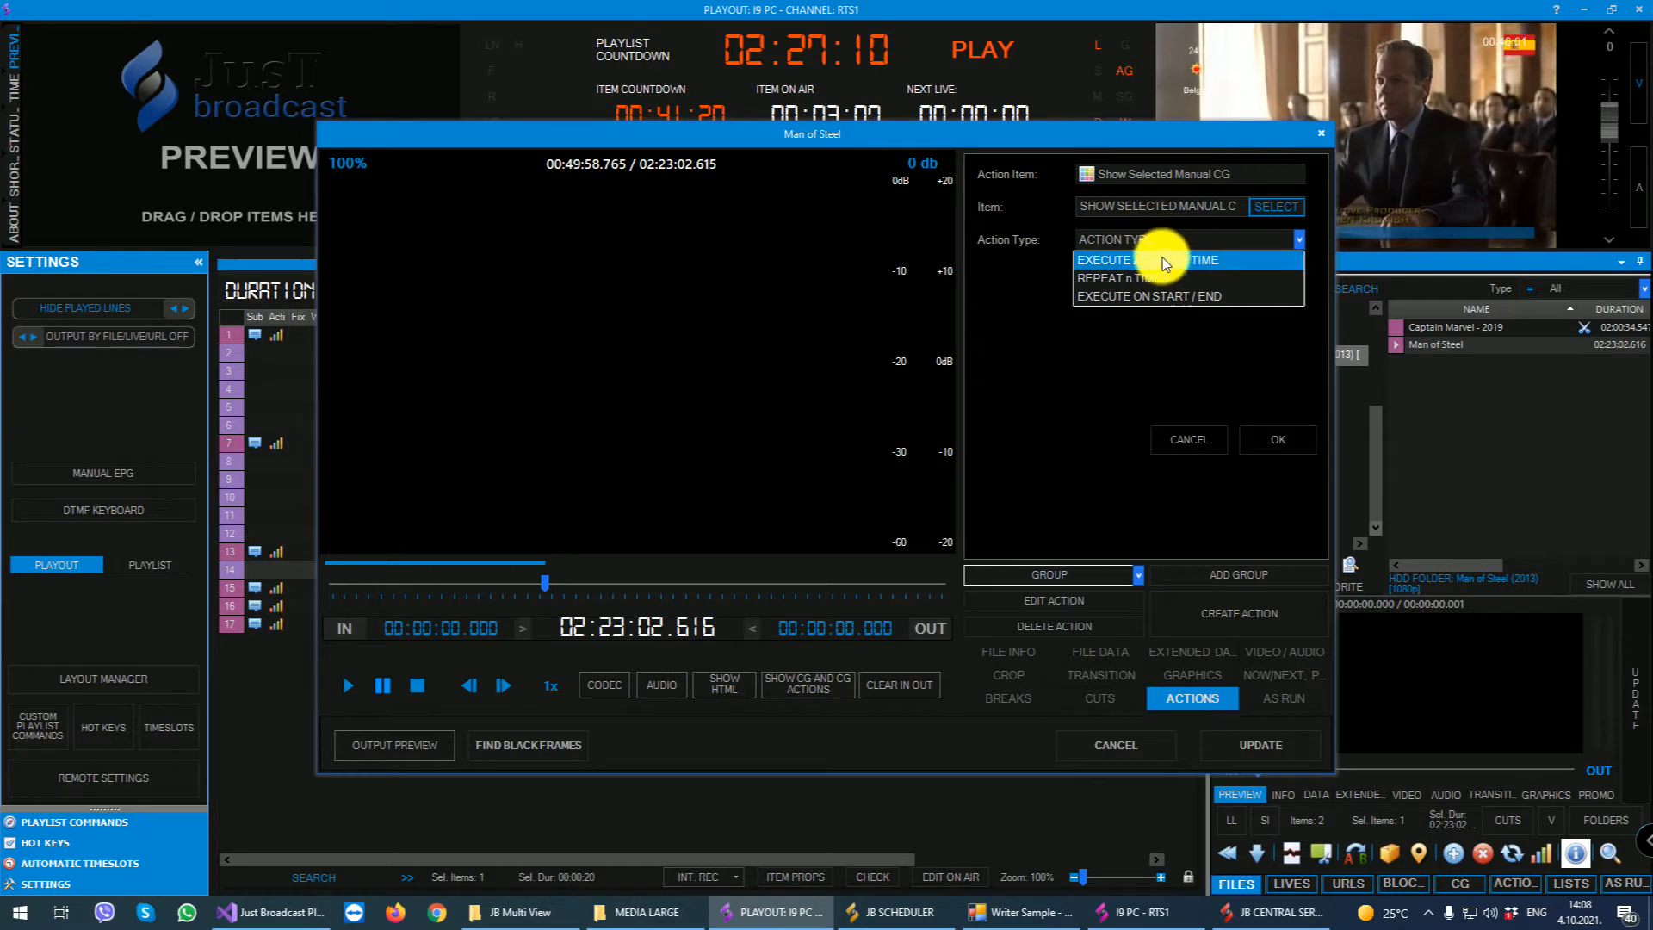
left_click(1157, 259)
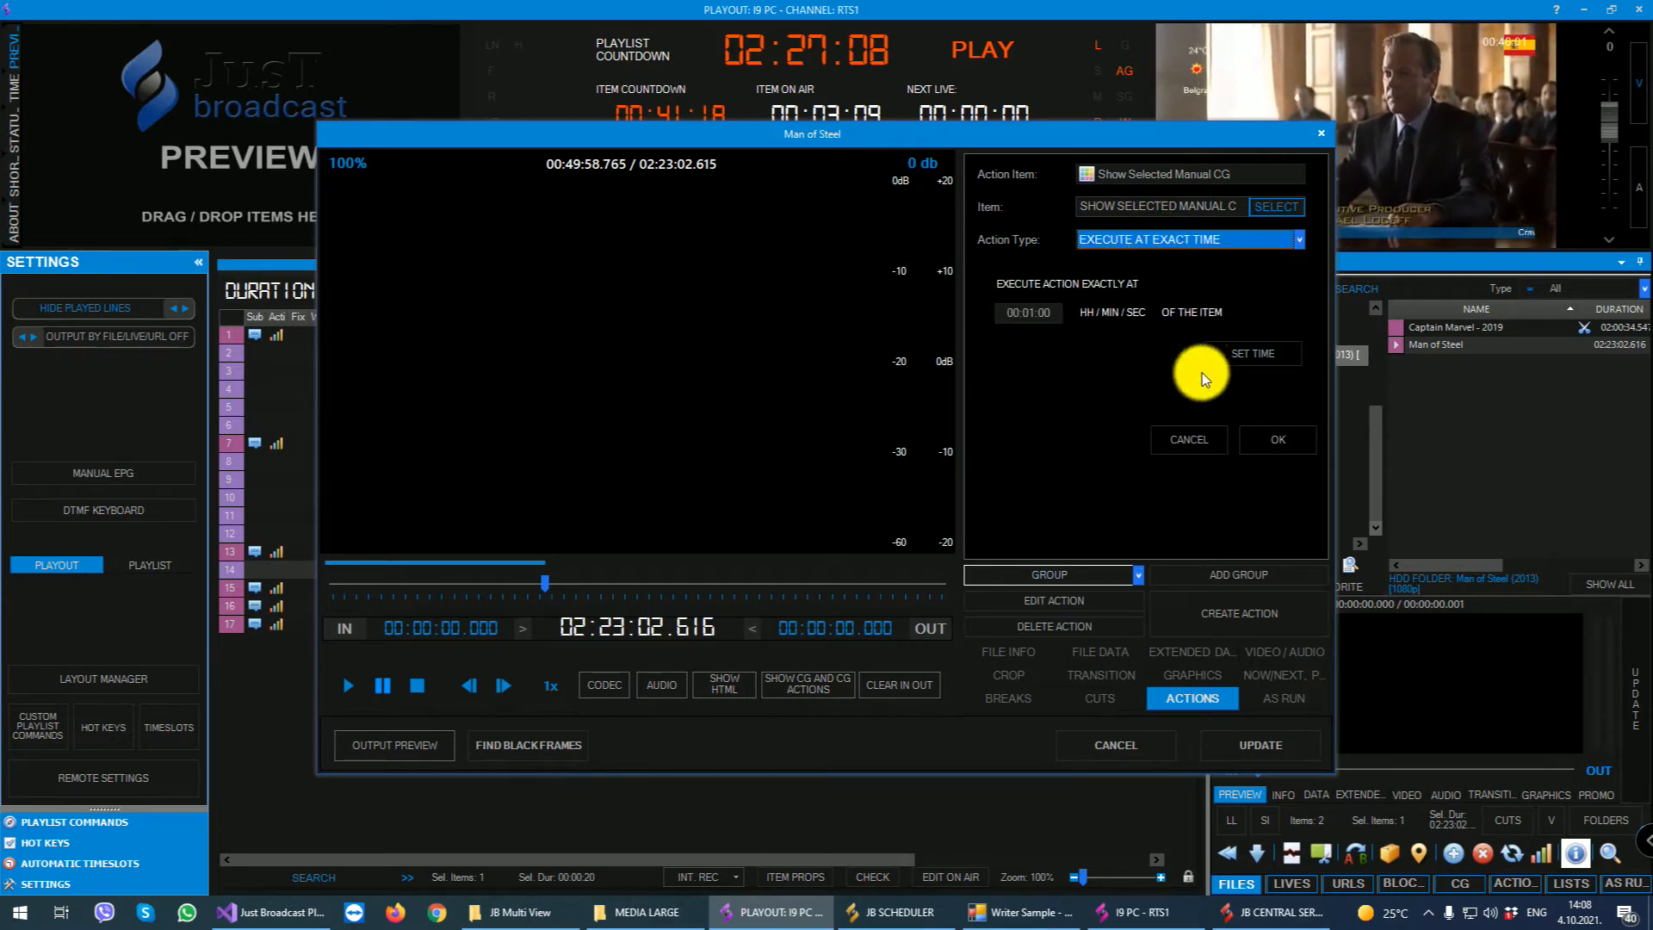
left_click(1033, 313)
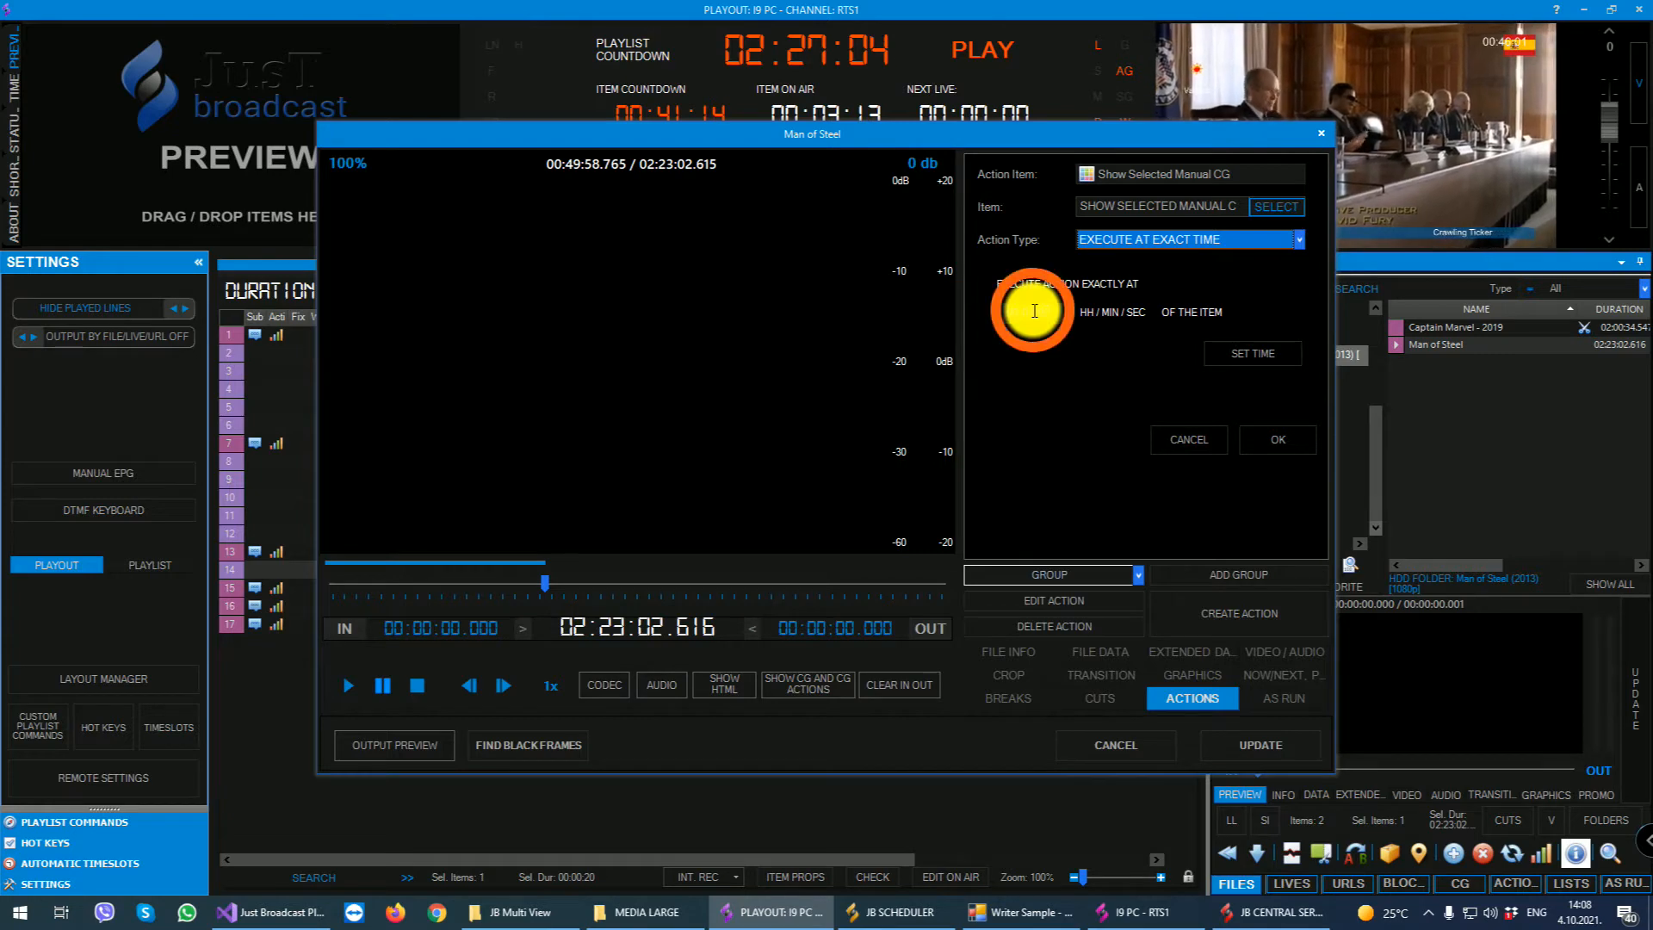
key("BackSpace")
key("BackSpace")
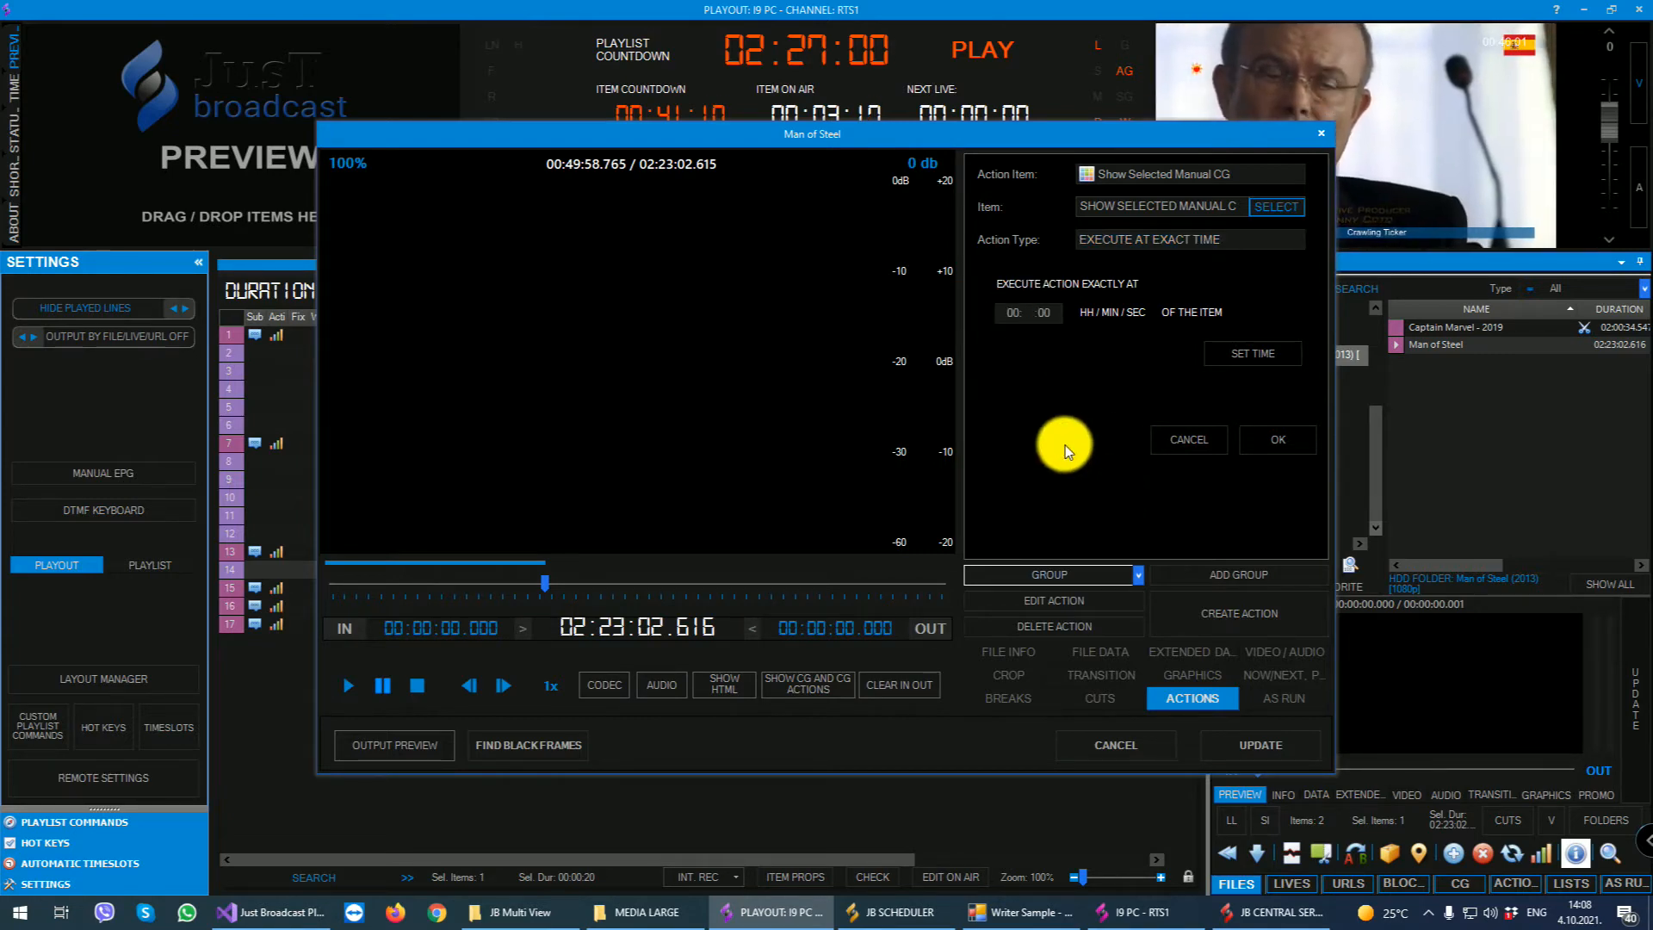
type("15")
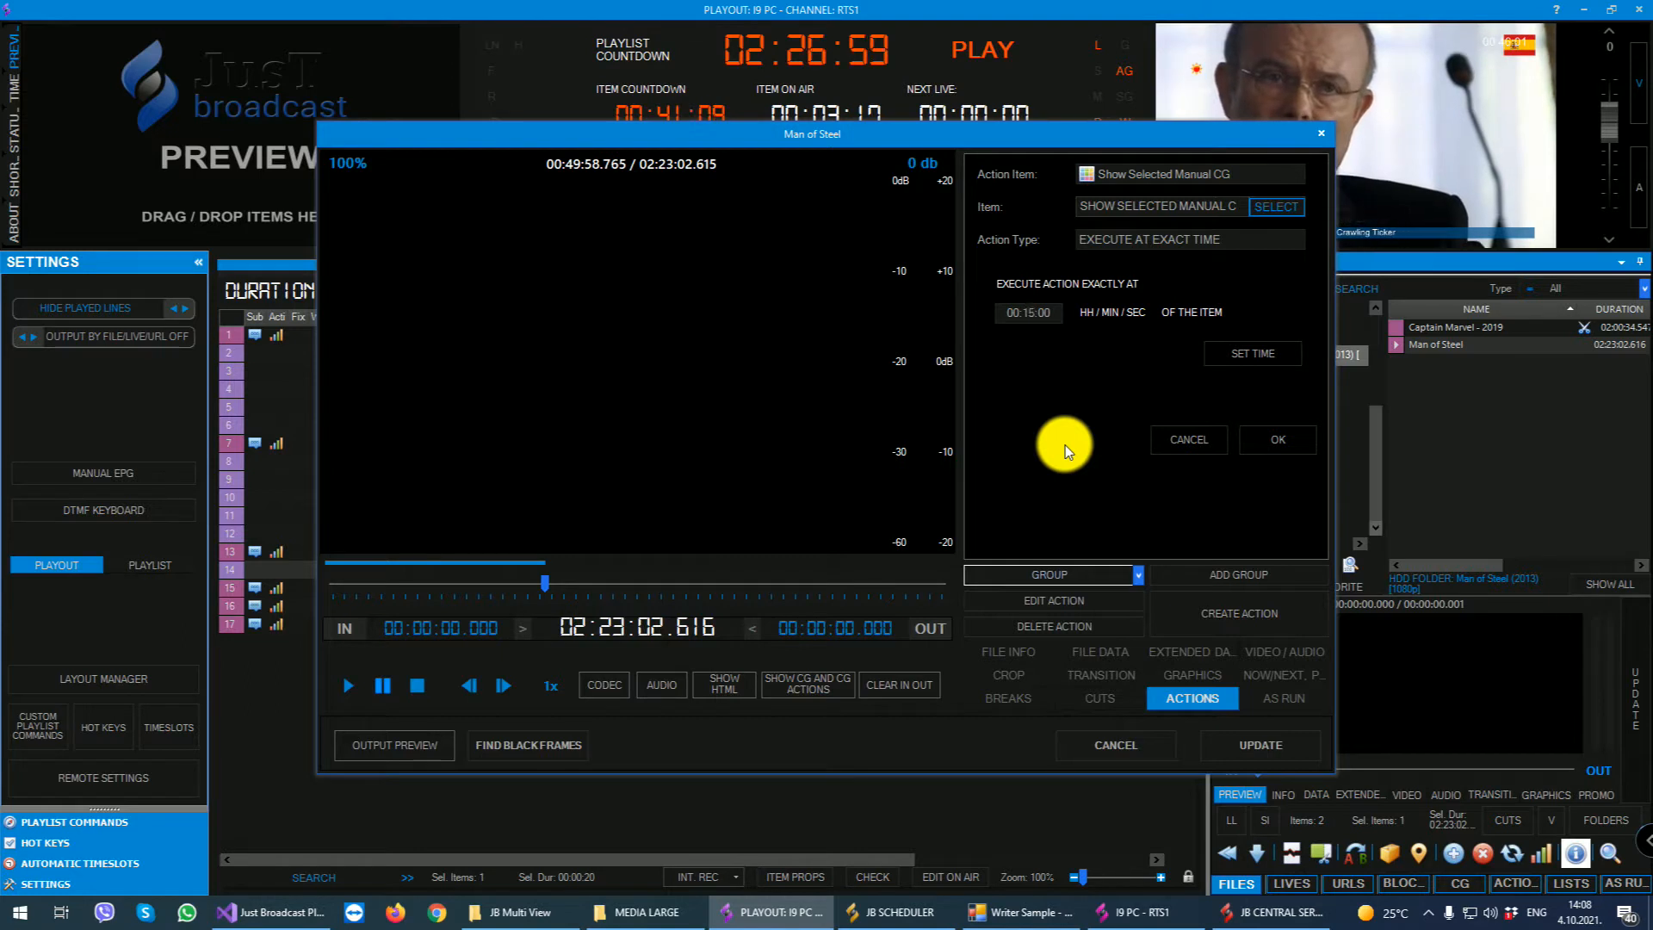
left_click(1252, 348)
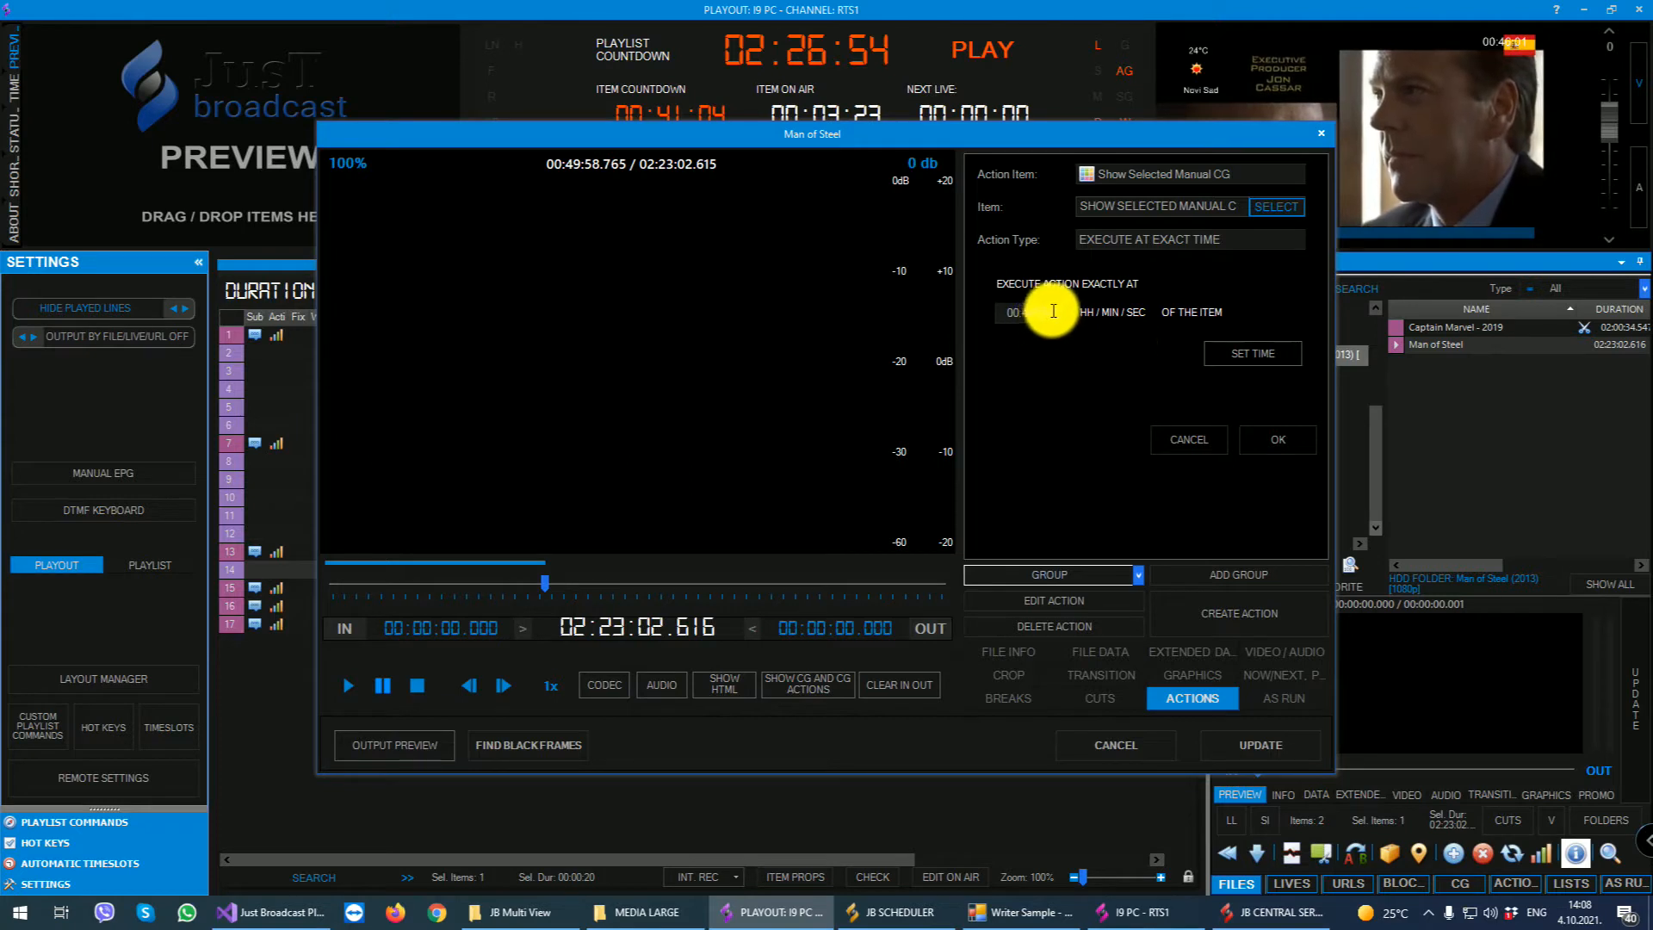
left_click_drag(1053, 311, 940, 312)
type("001500")
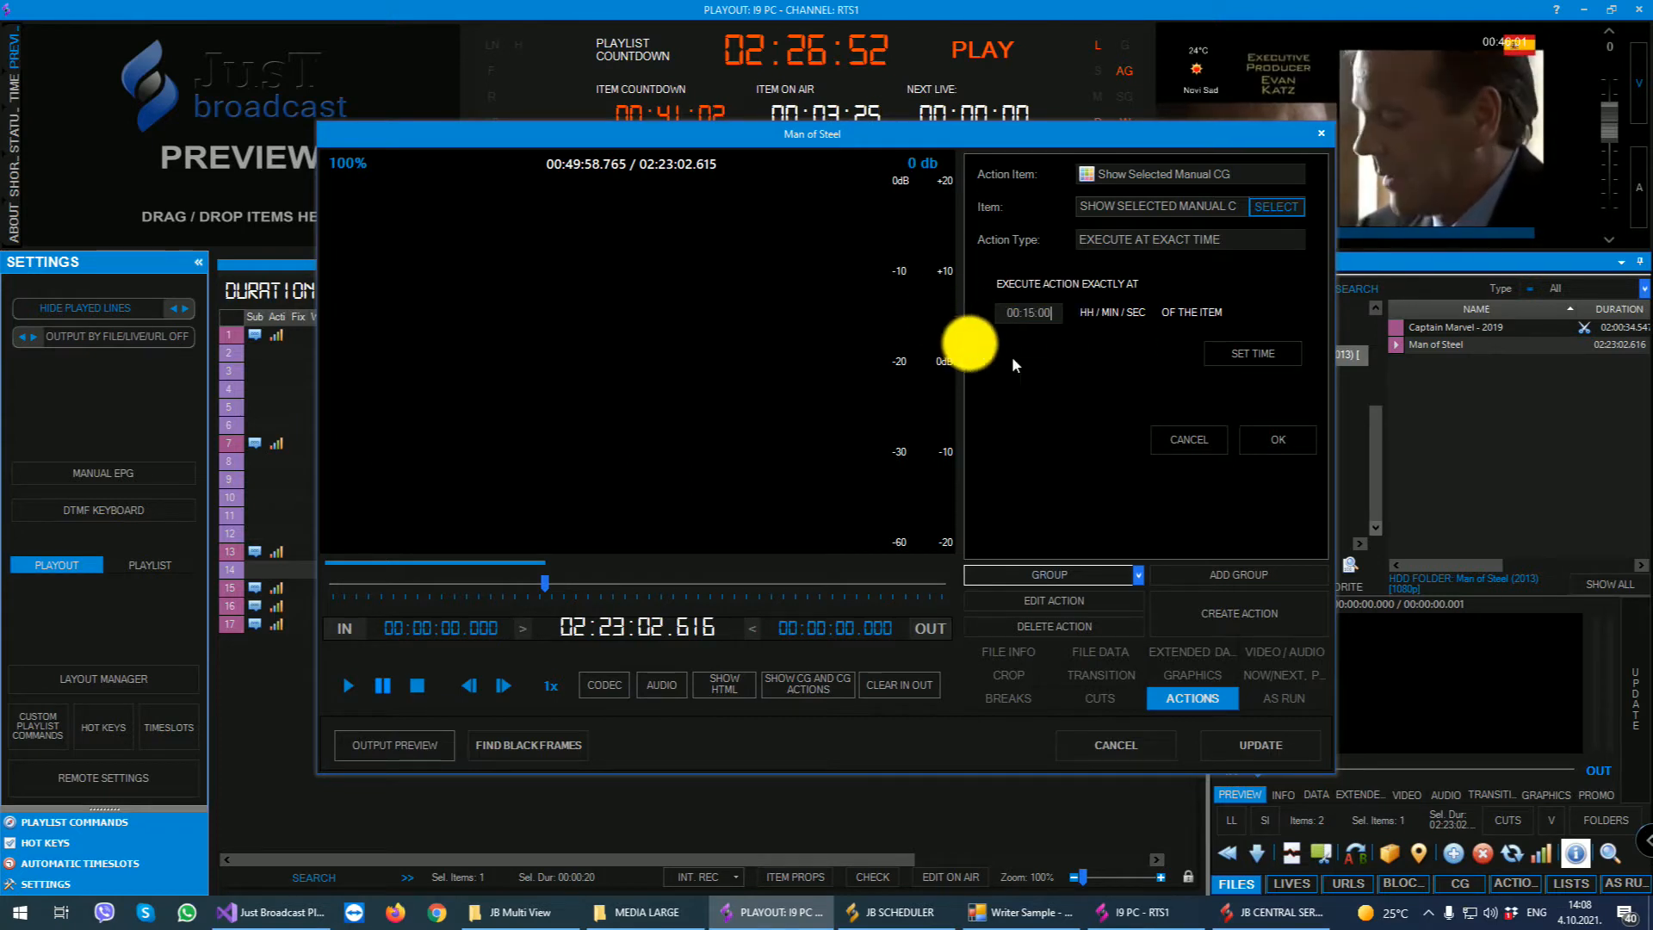
left_click(1277, 440)
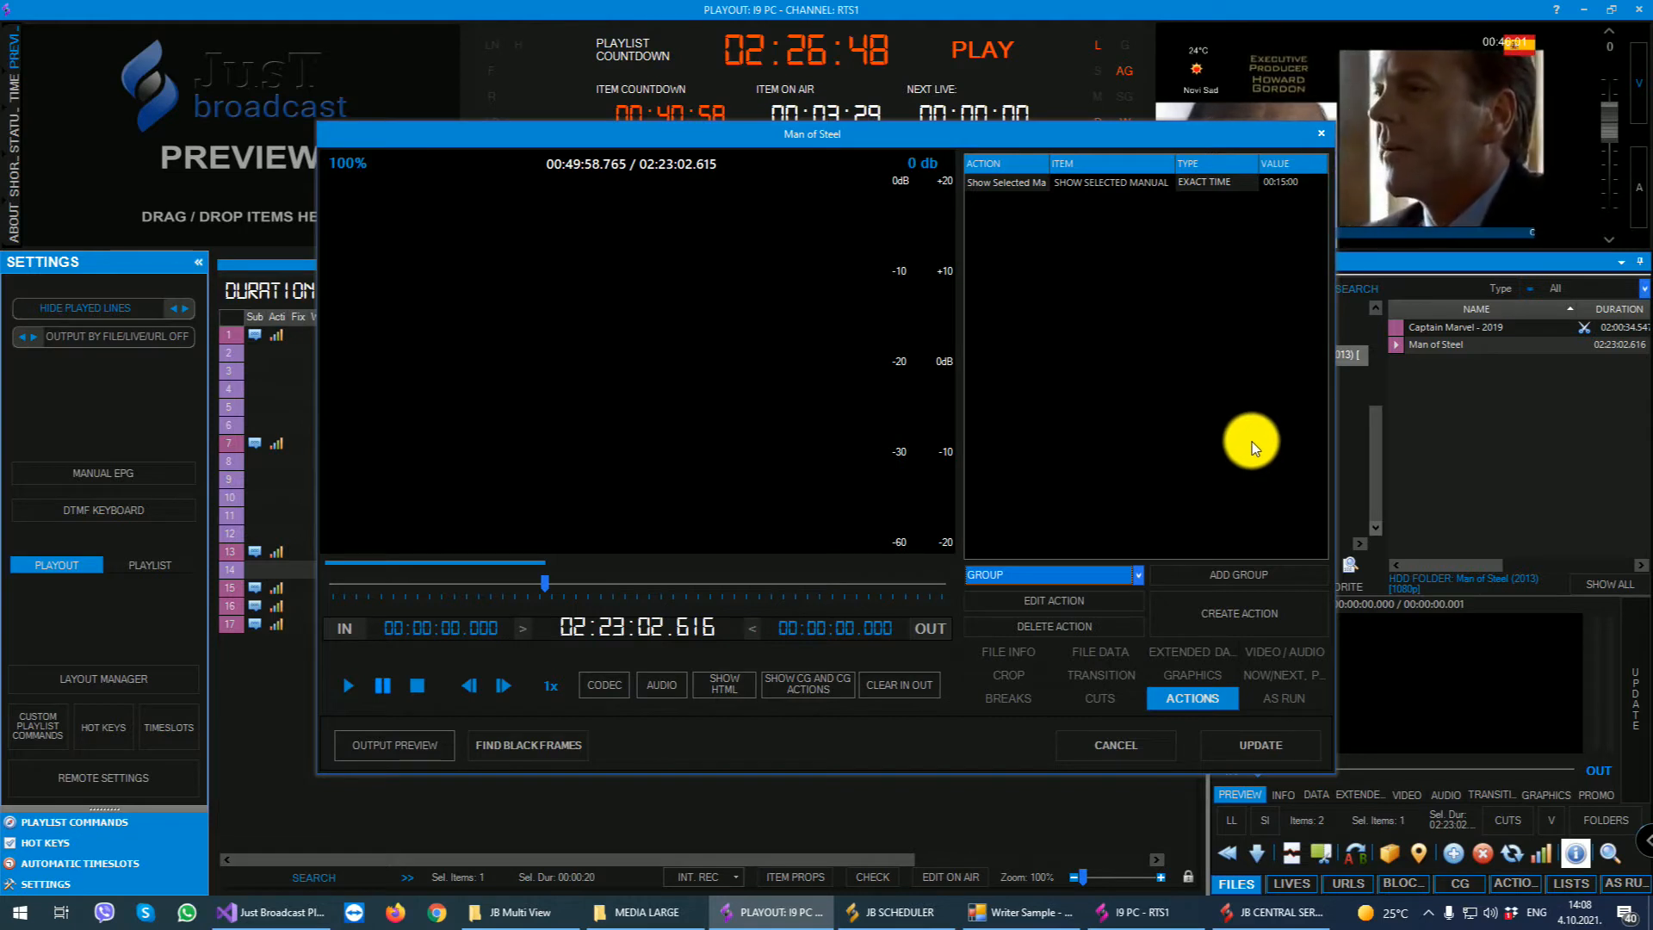
- Start another action for Man of Steel with Show Selected Now/Next as its item, using the third Playing Now, Next template
left_click(1235, 617)
left_click(1133, 172)
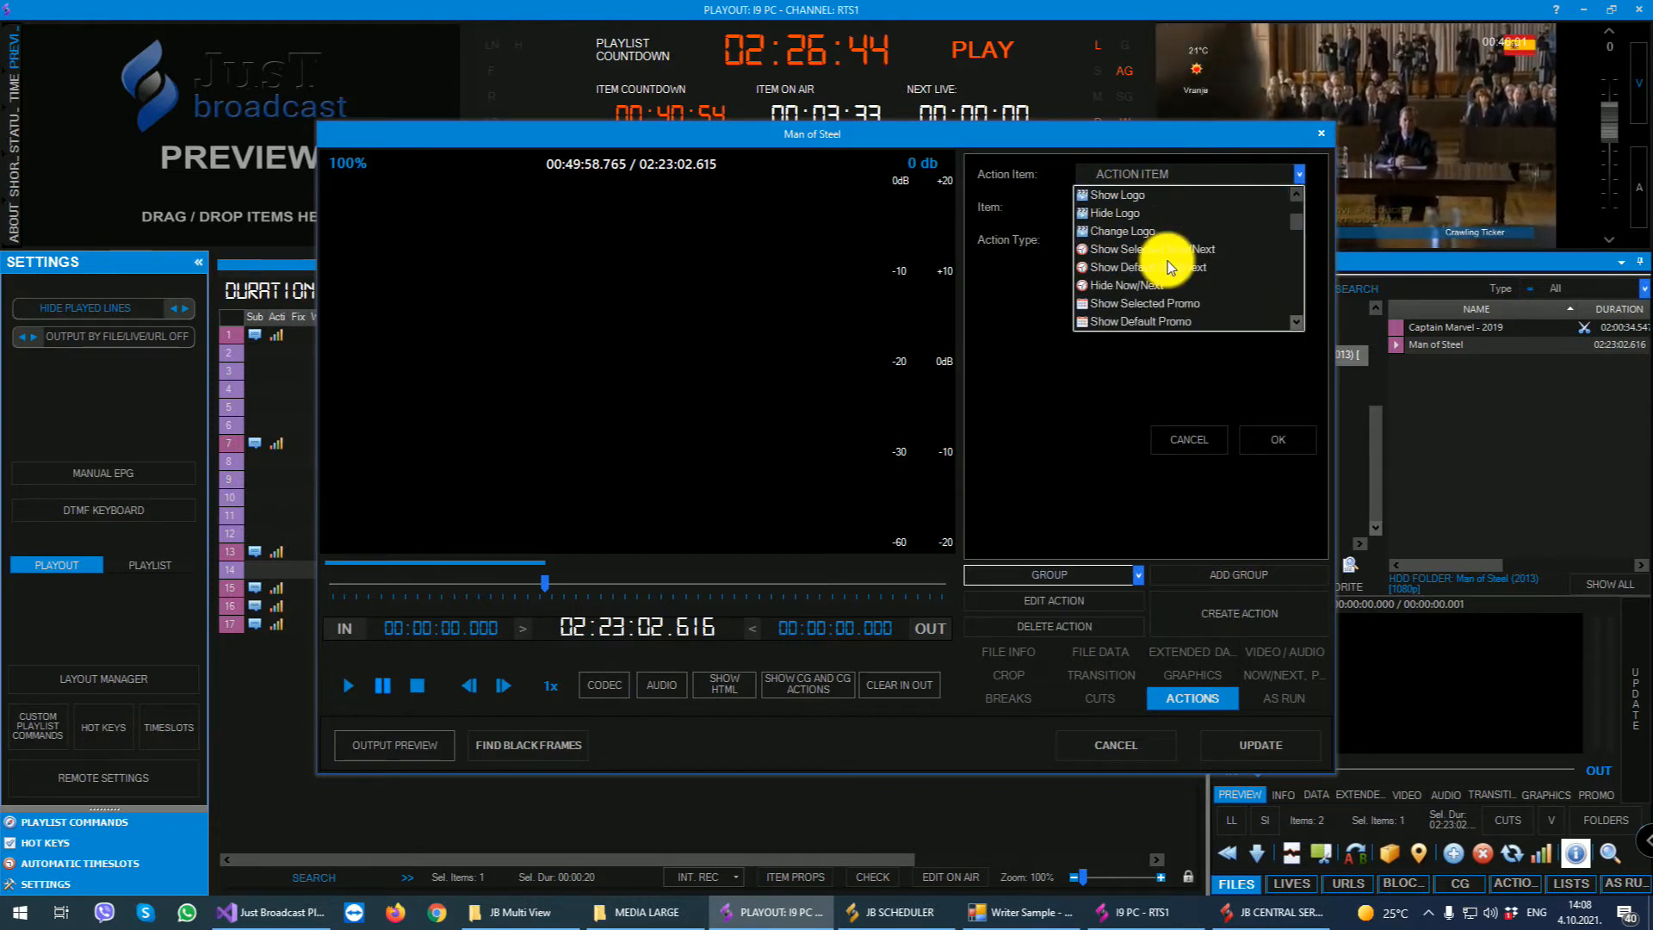
left_click(1152, 248)
left_click(1272, 206)
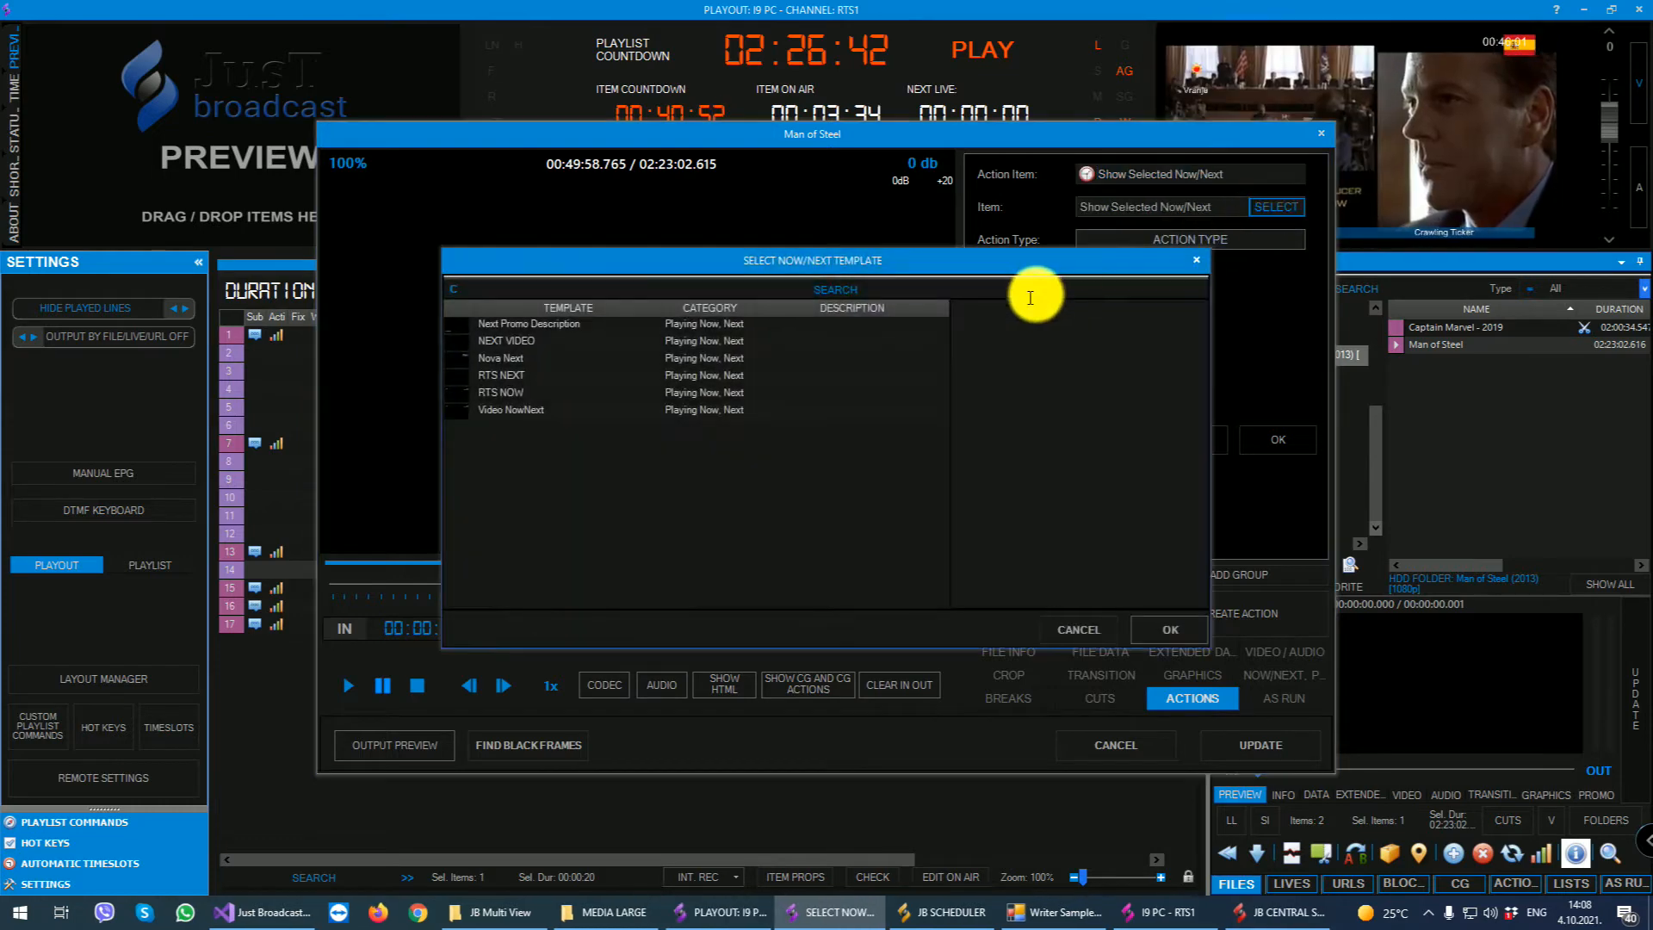
left_click(494, 358)
left_click(1175, 621)
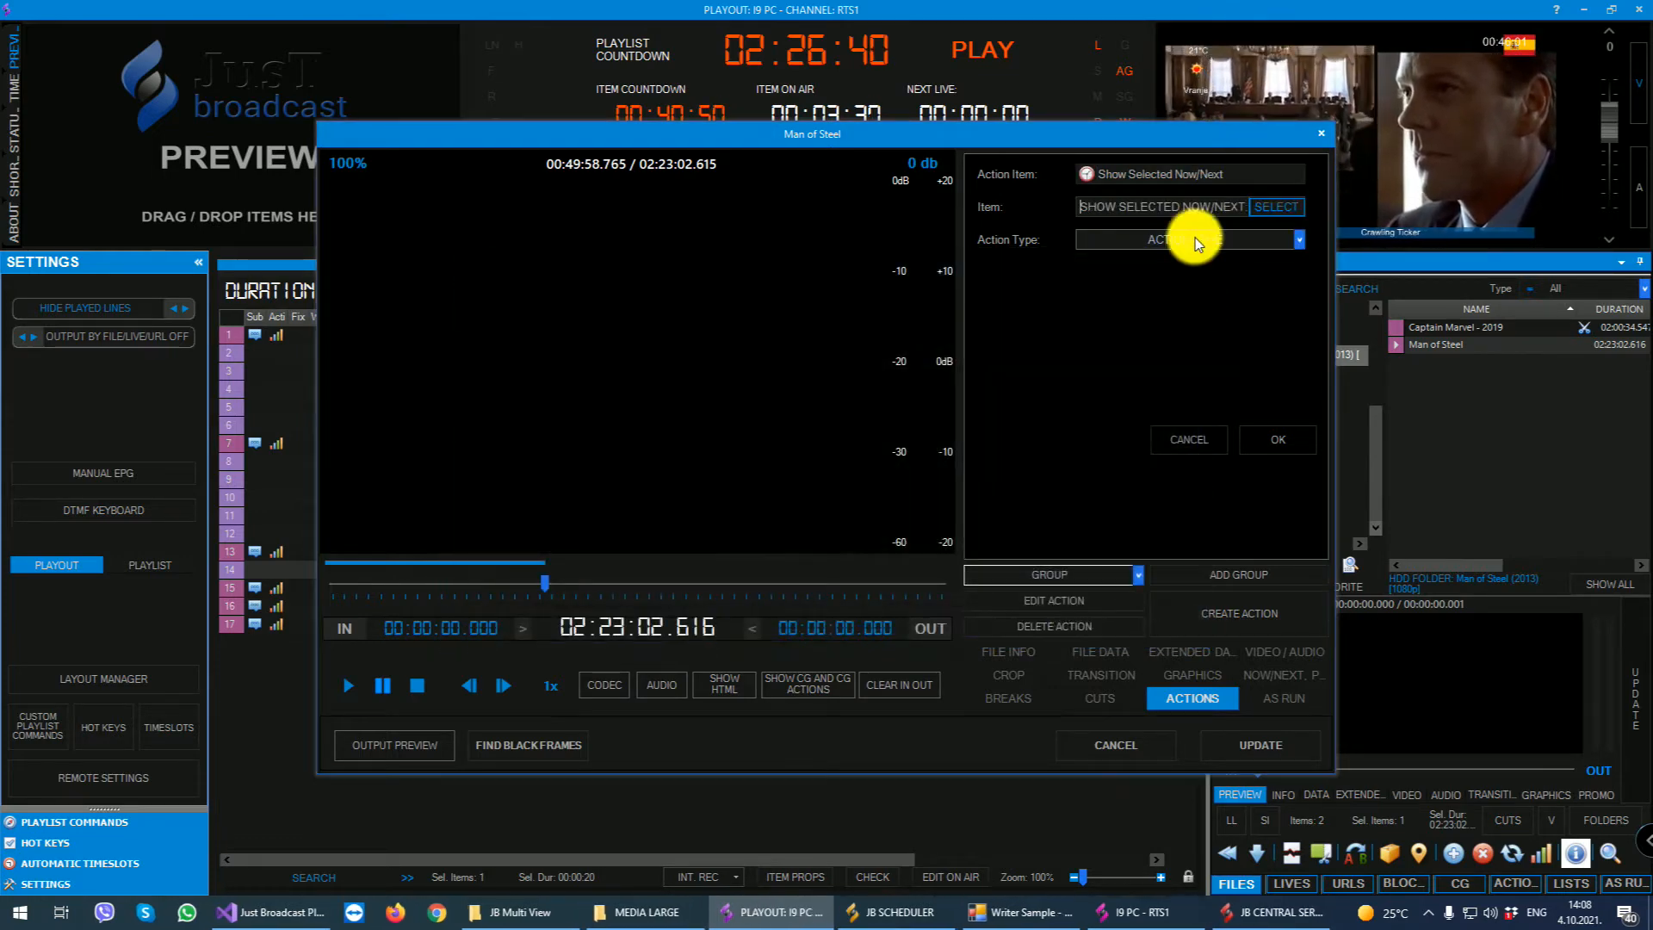
- Set the Now/Next action to repeat 3 times, from 00:10:00 after start until 00:40:00 before end, and save it
left_click(1189, 240)
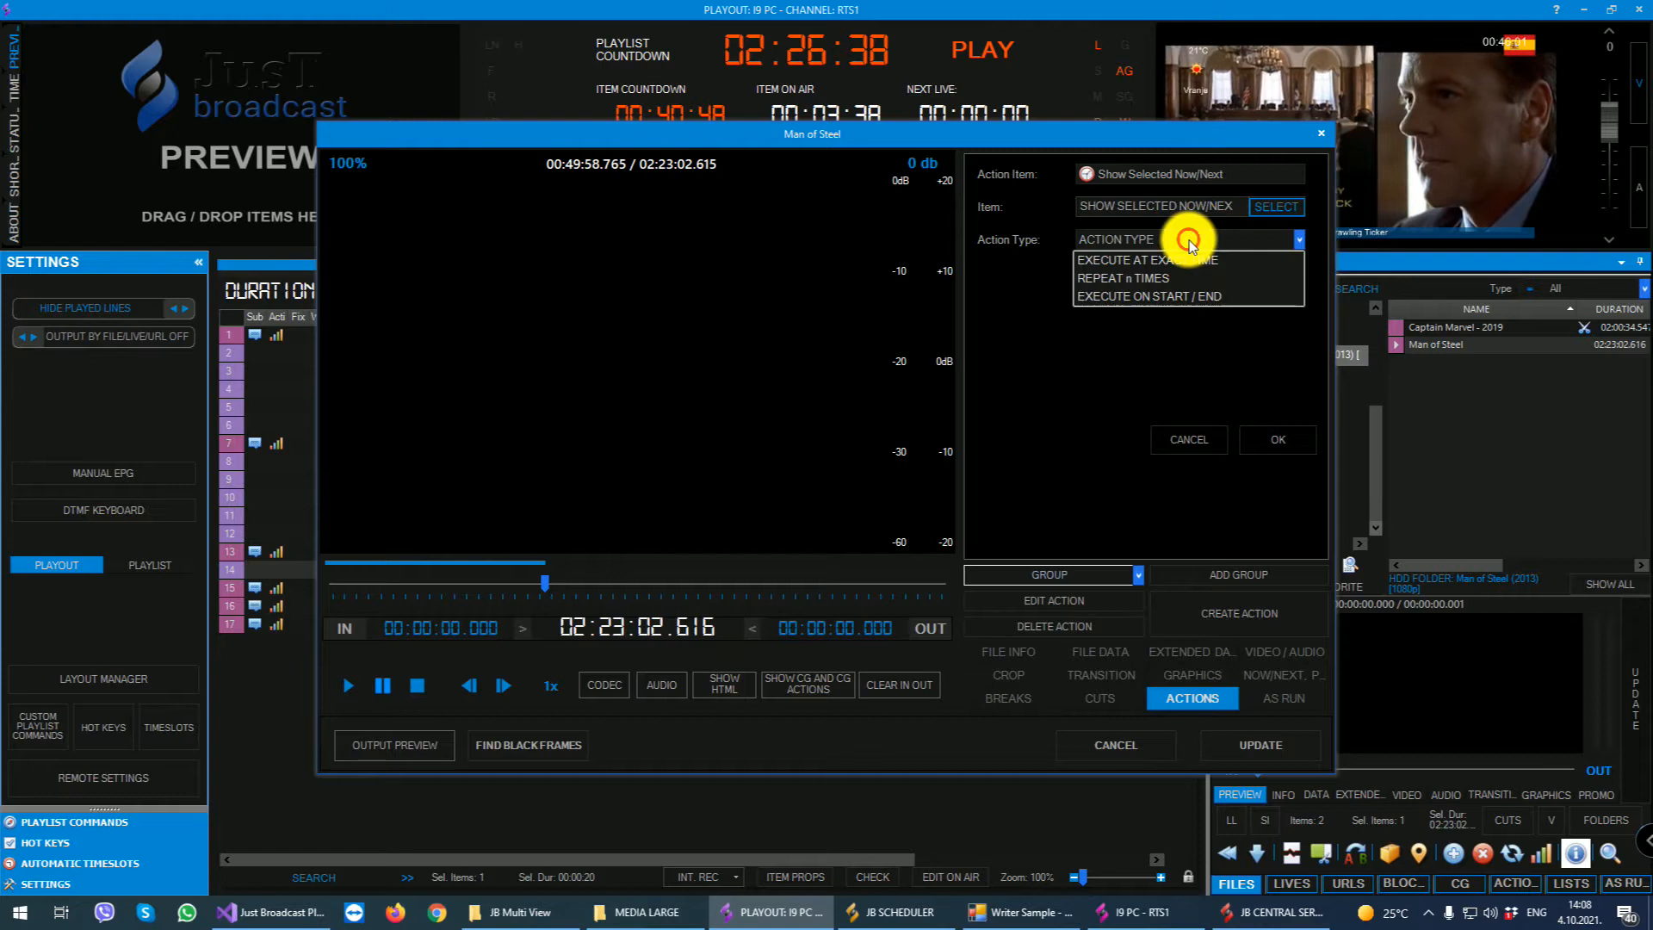
left_click(1119, 277)
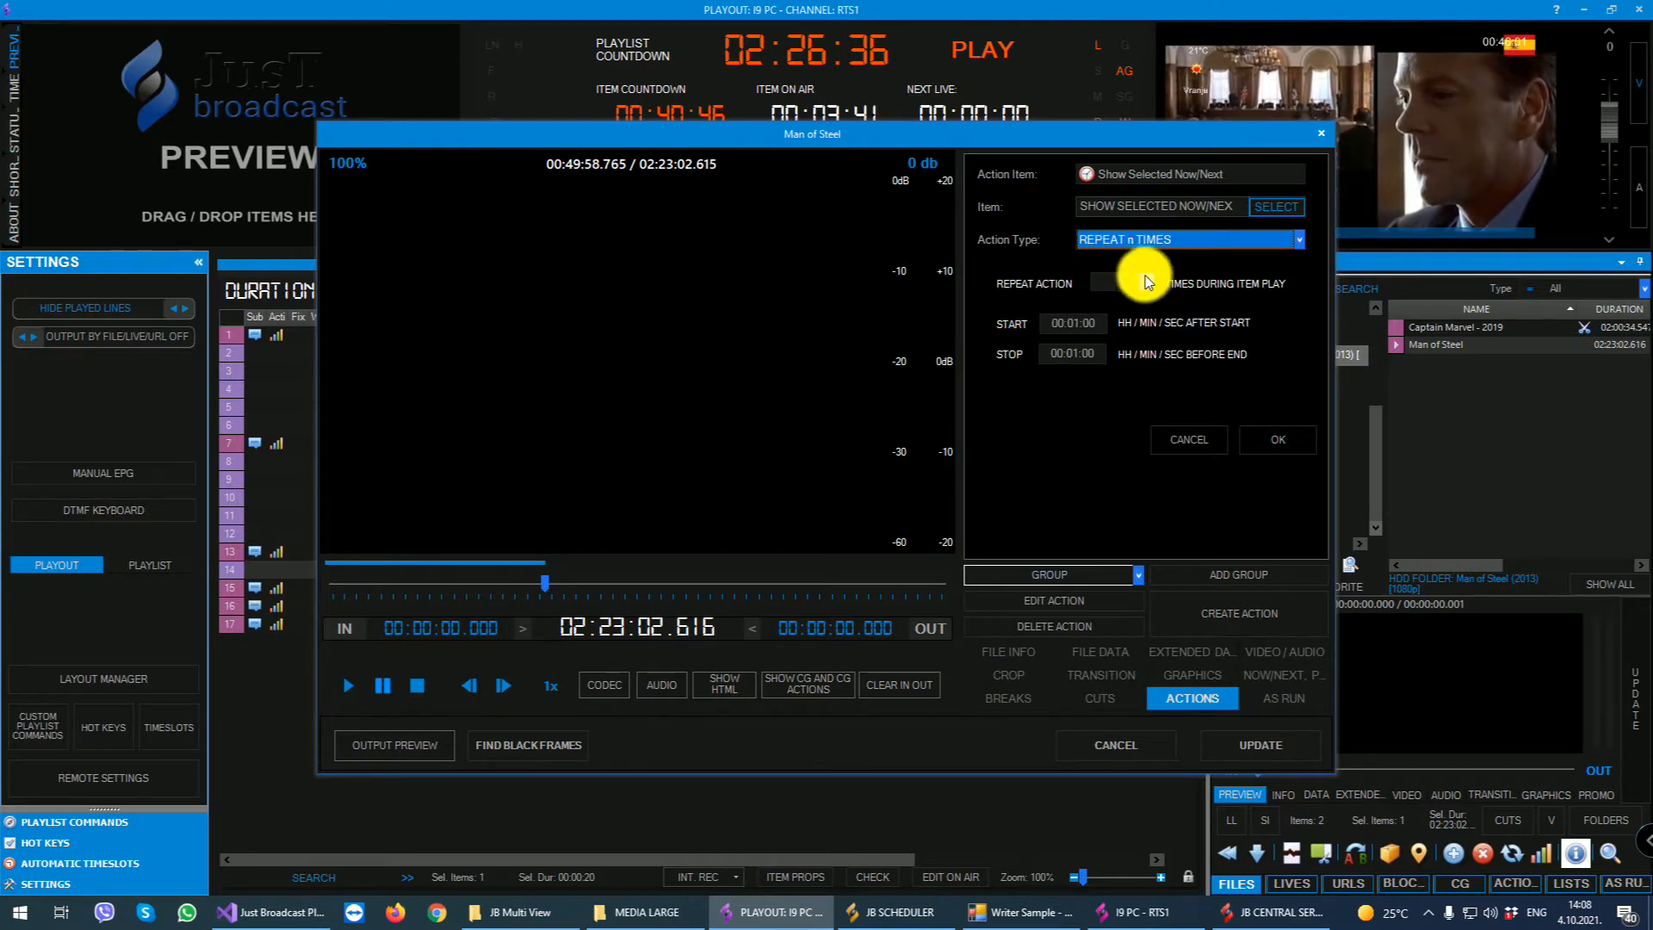
left_click(1147, 277)
left_click(1147, 277)
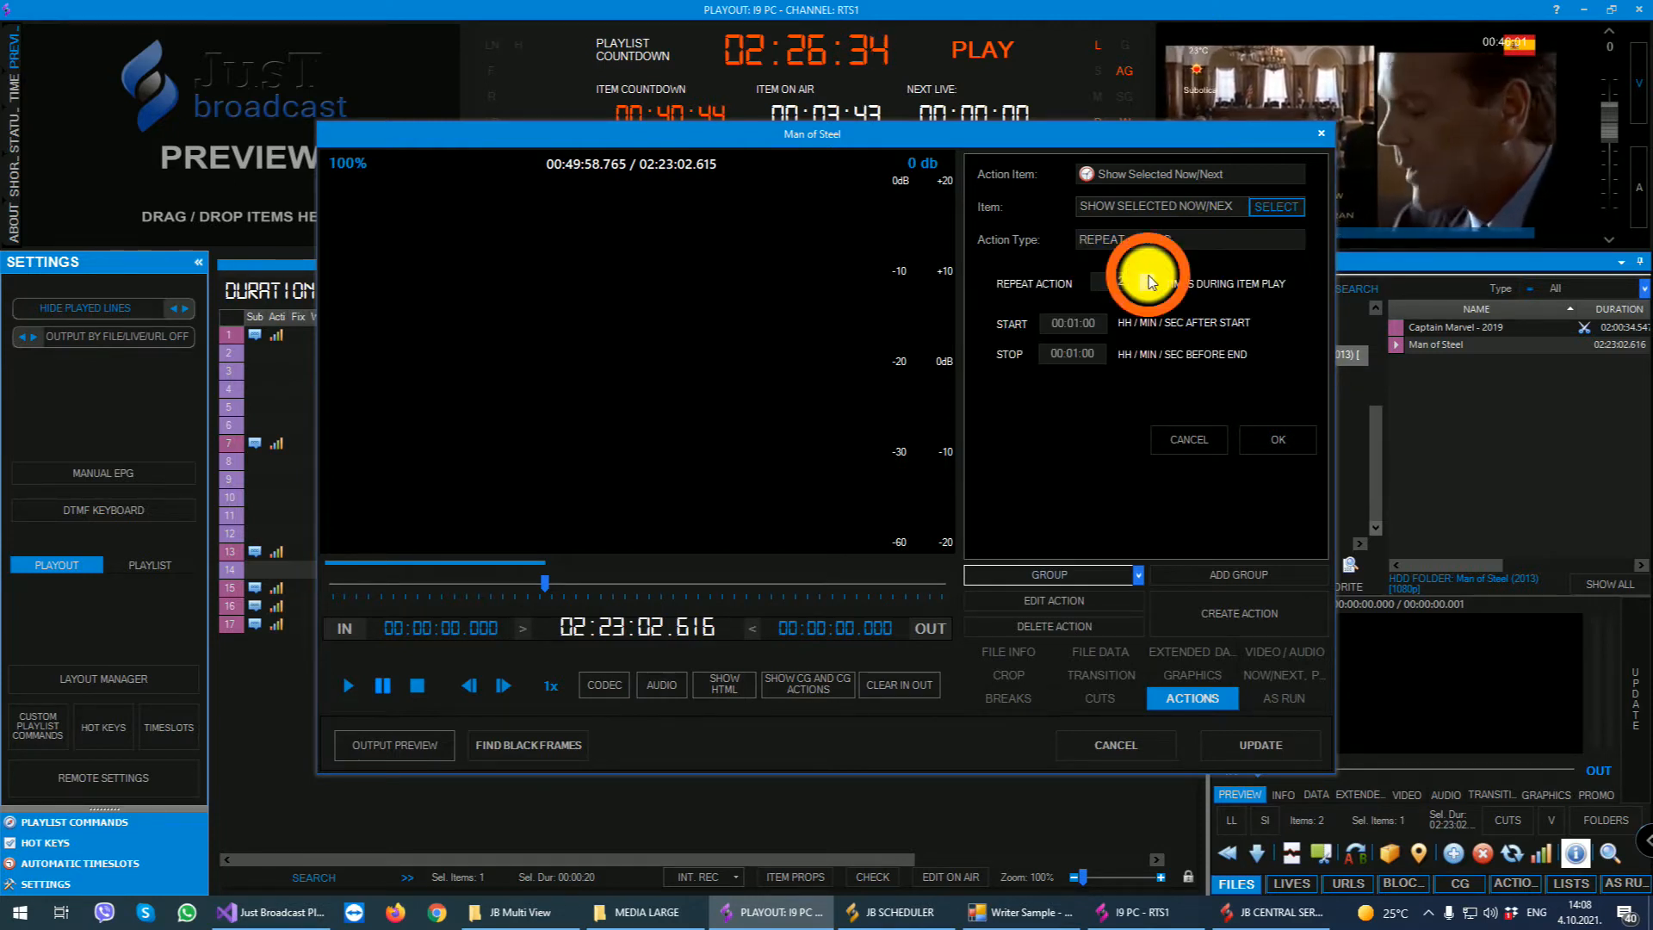
left_click(1069, 323)
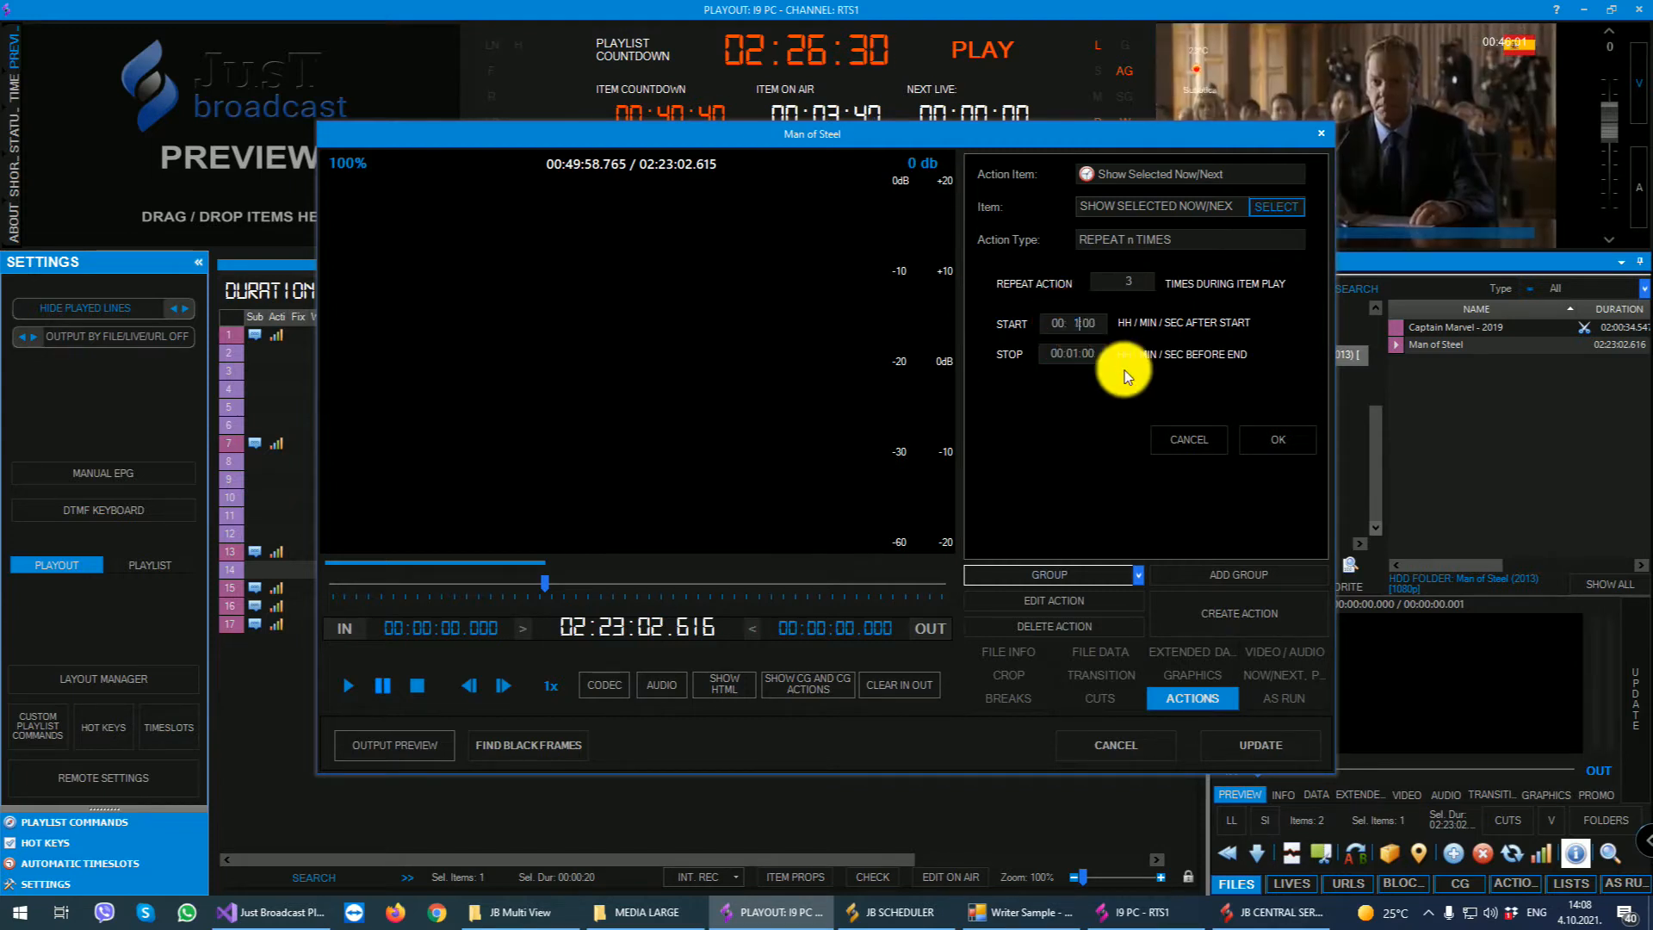
left_click(1067, 354)
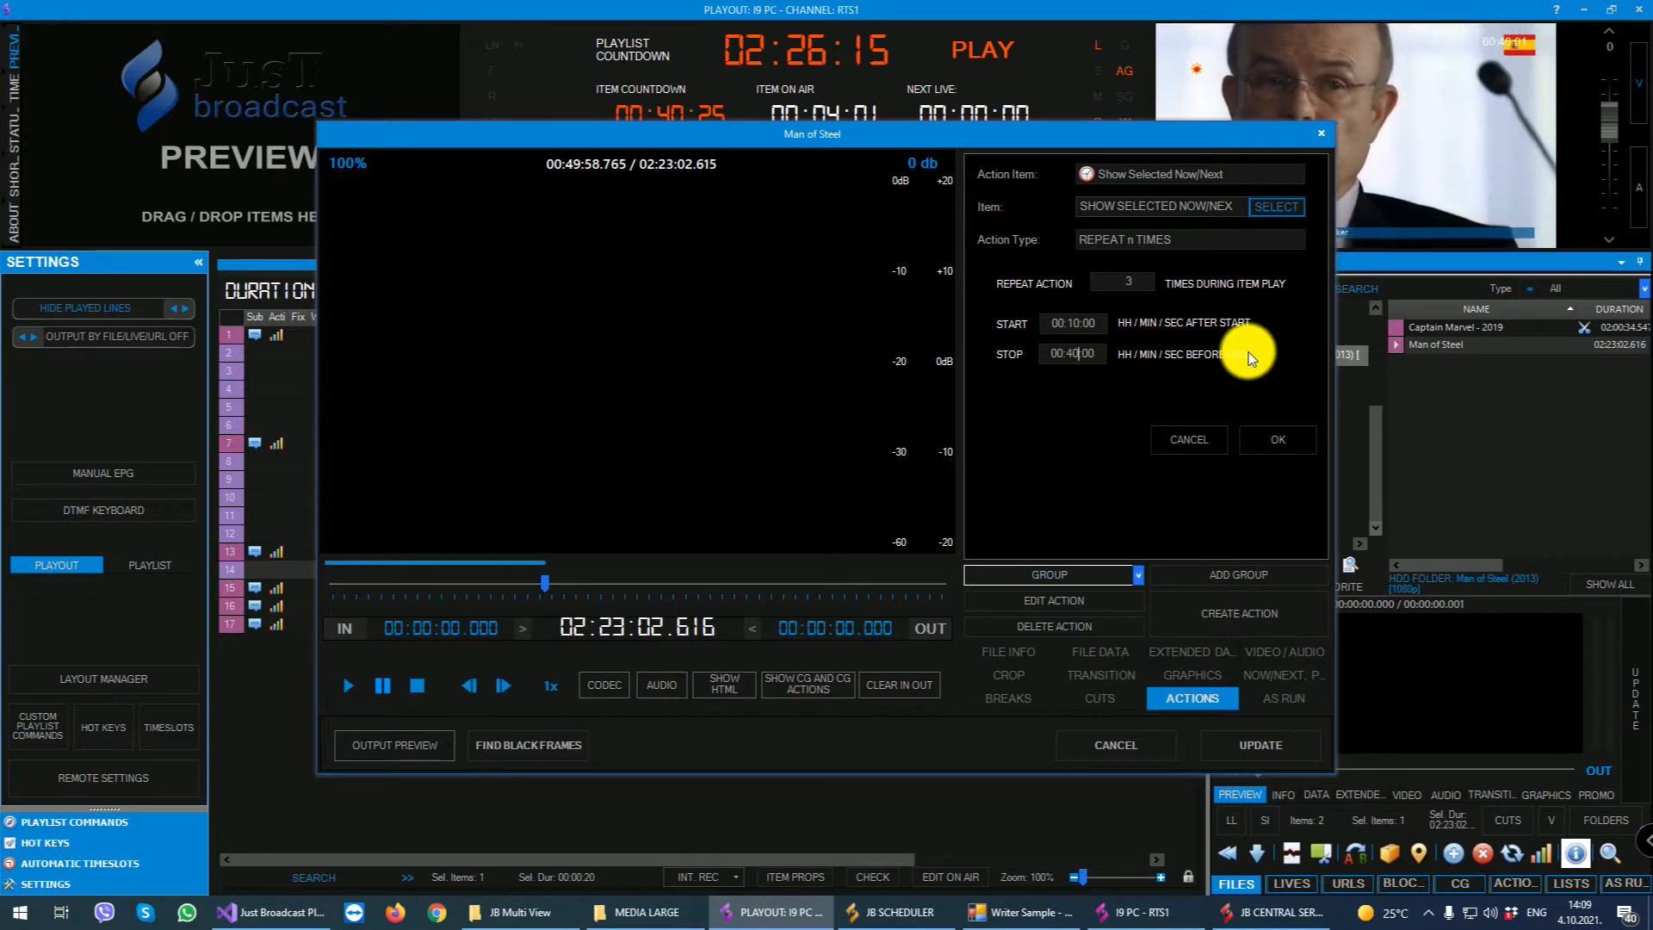
left_click(1273, 437)
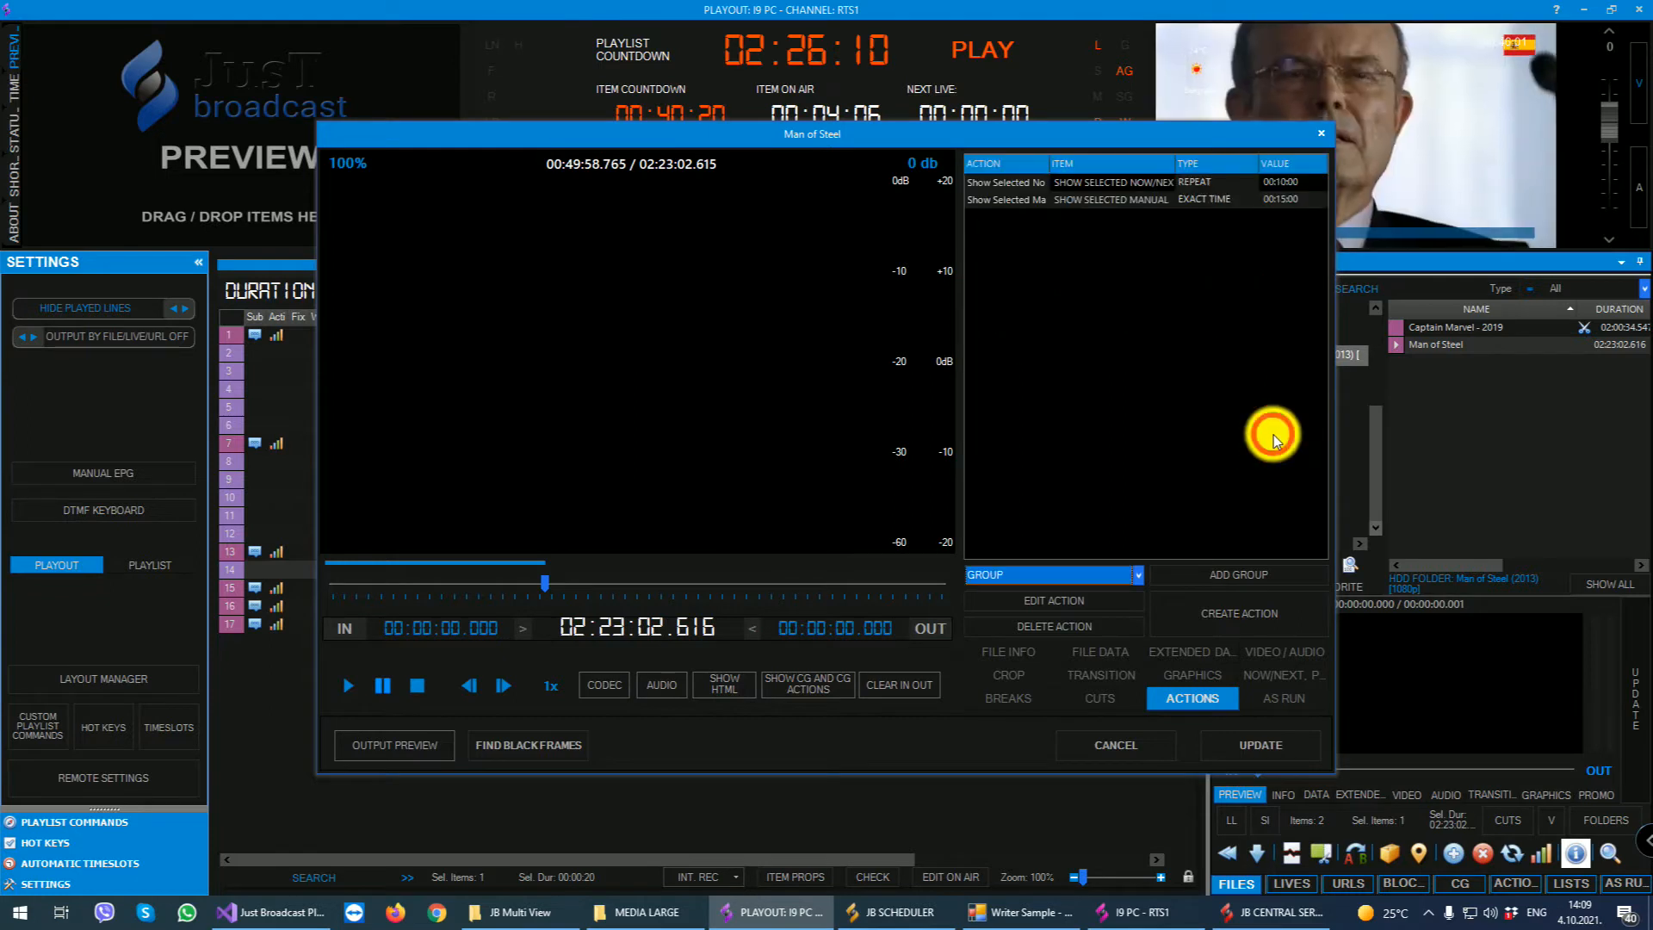
- Create a Hide Logo action for Man of Steel of type Execute on Start / End, running 00:02:00 before end
left_click(1232, 614)
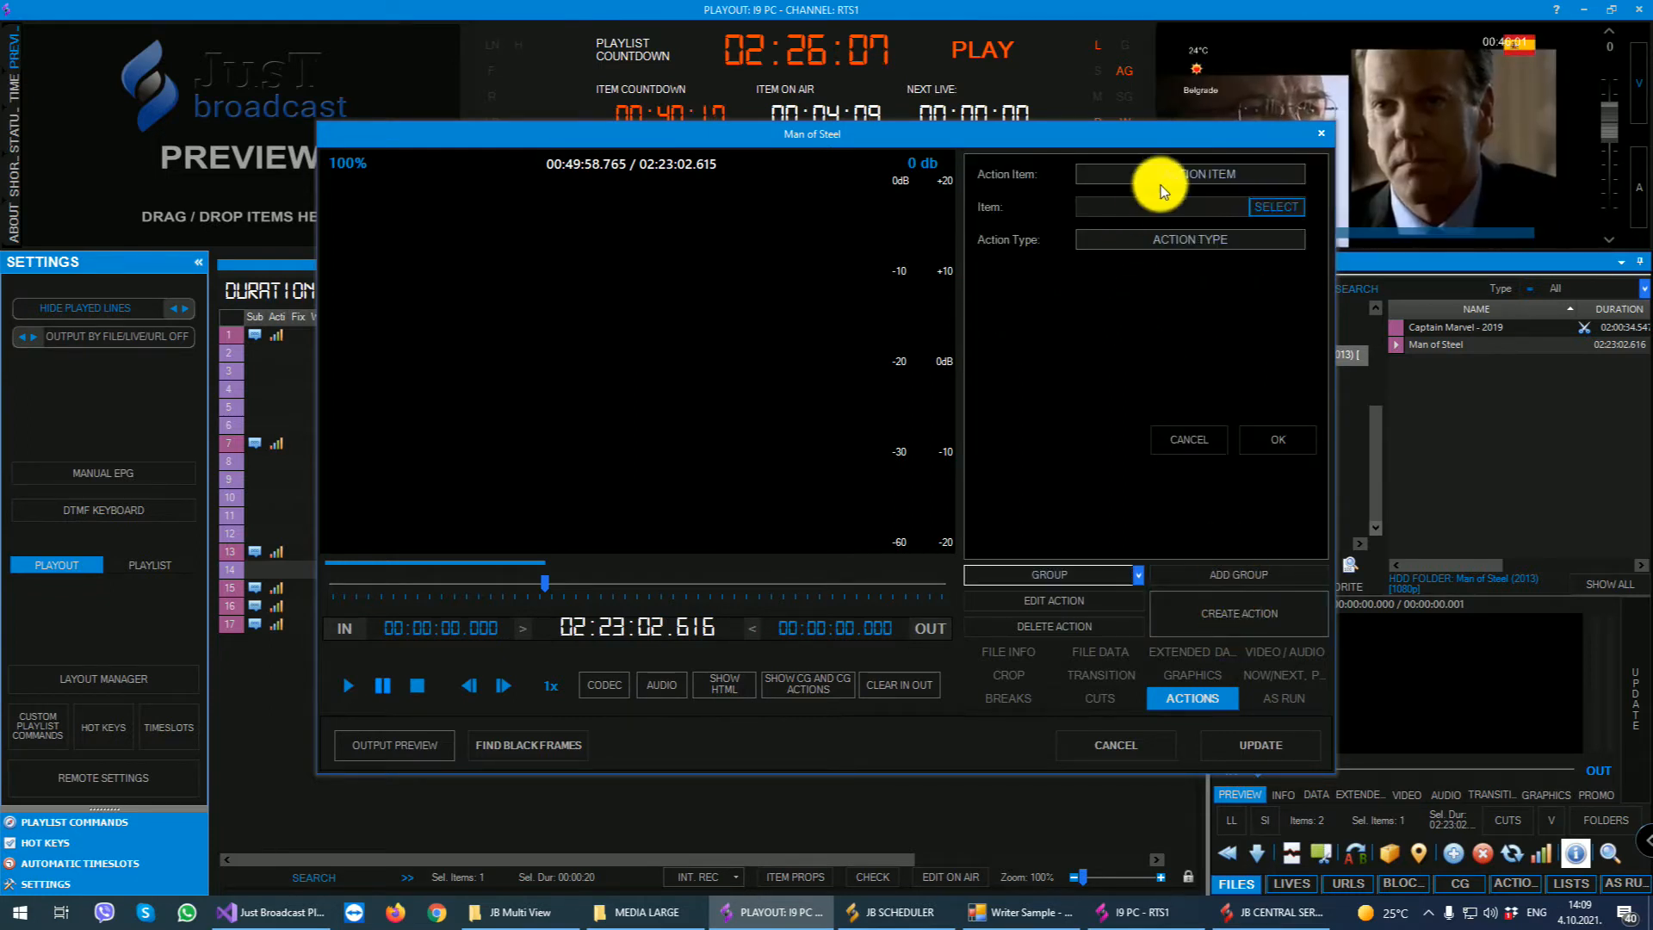
left_click(1161, 179)
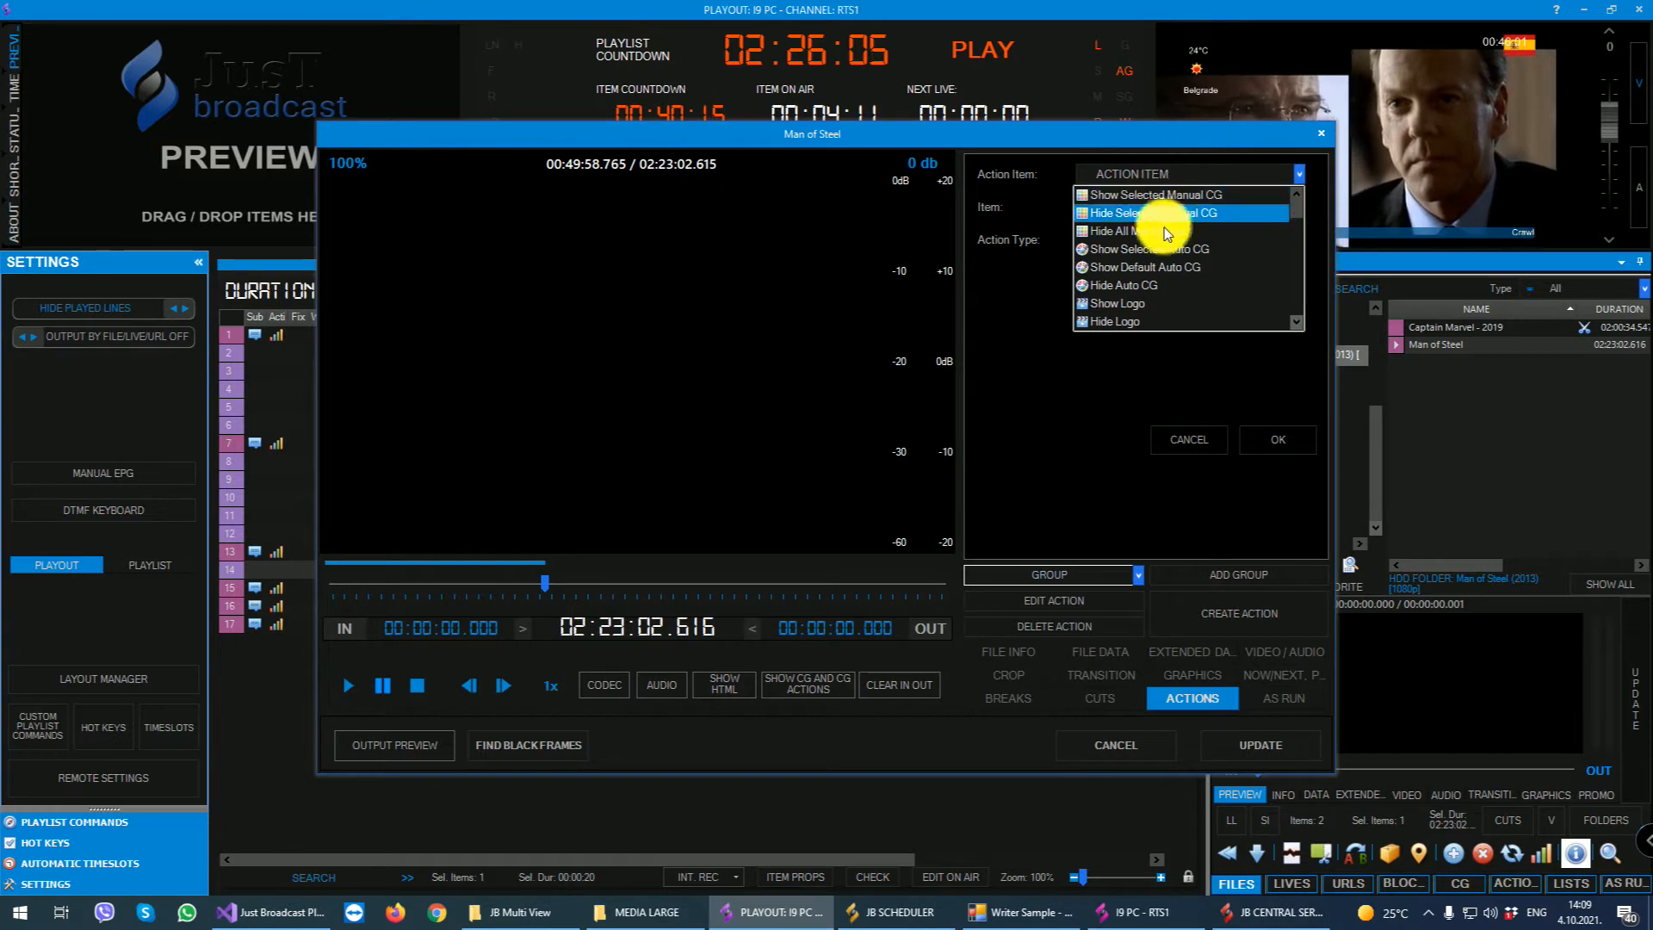
scroll(1137, 280, "down", 1)
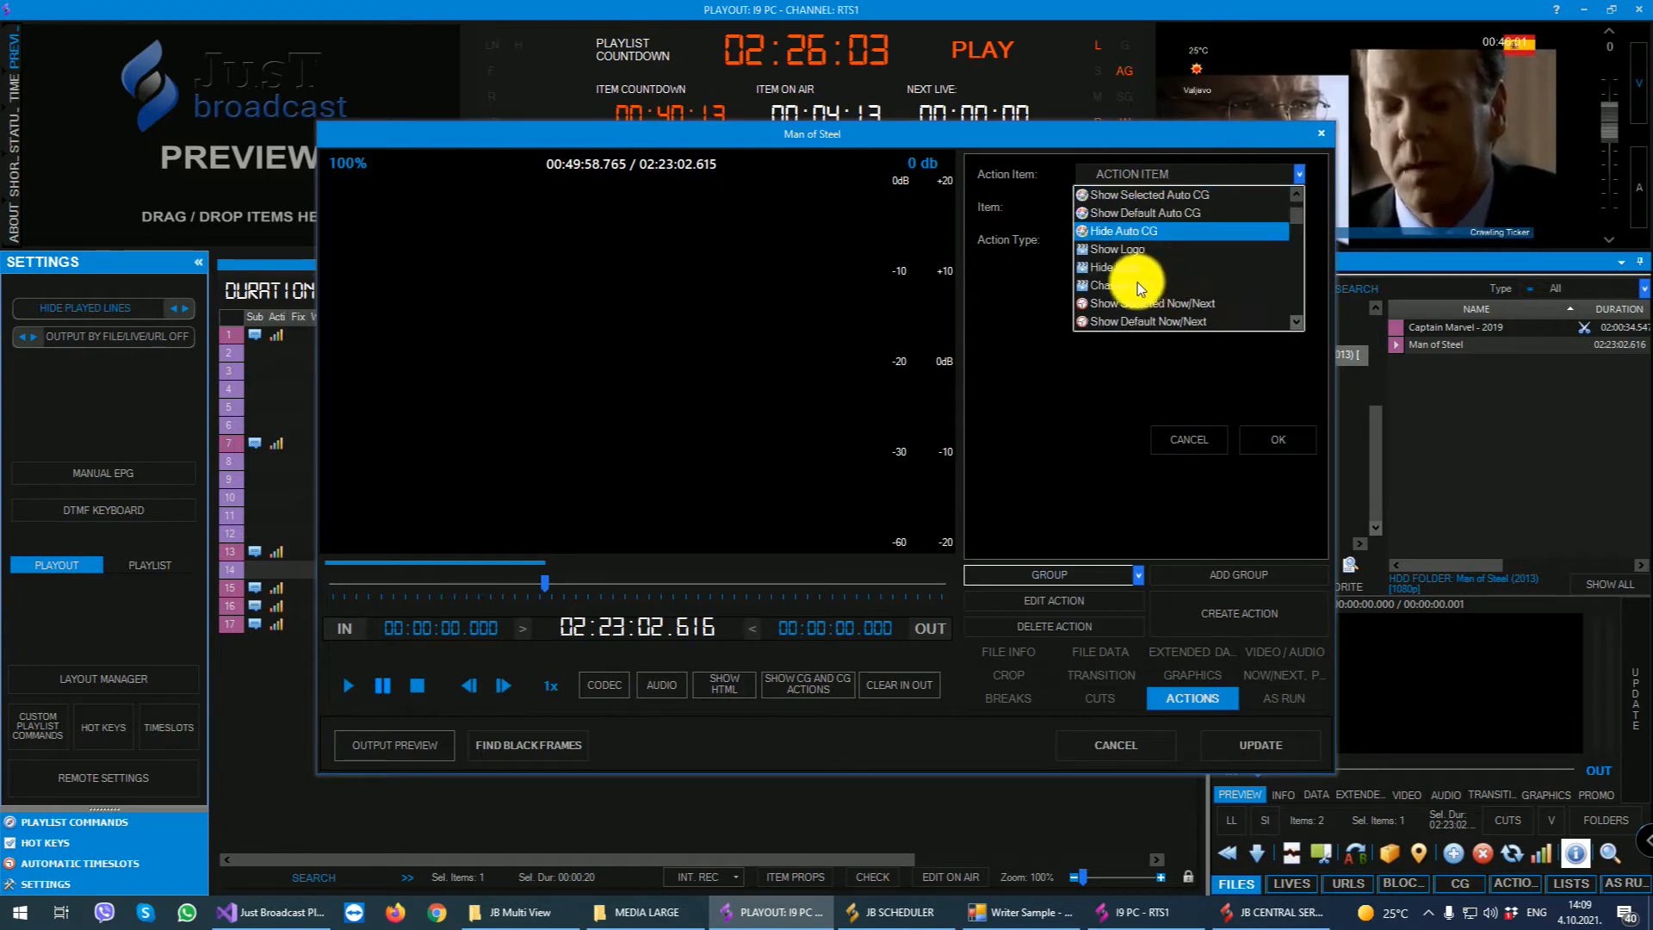
left_click(1111, 267)
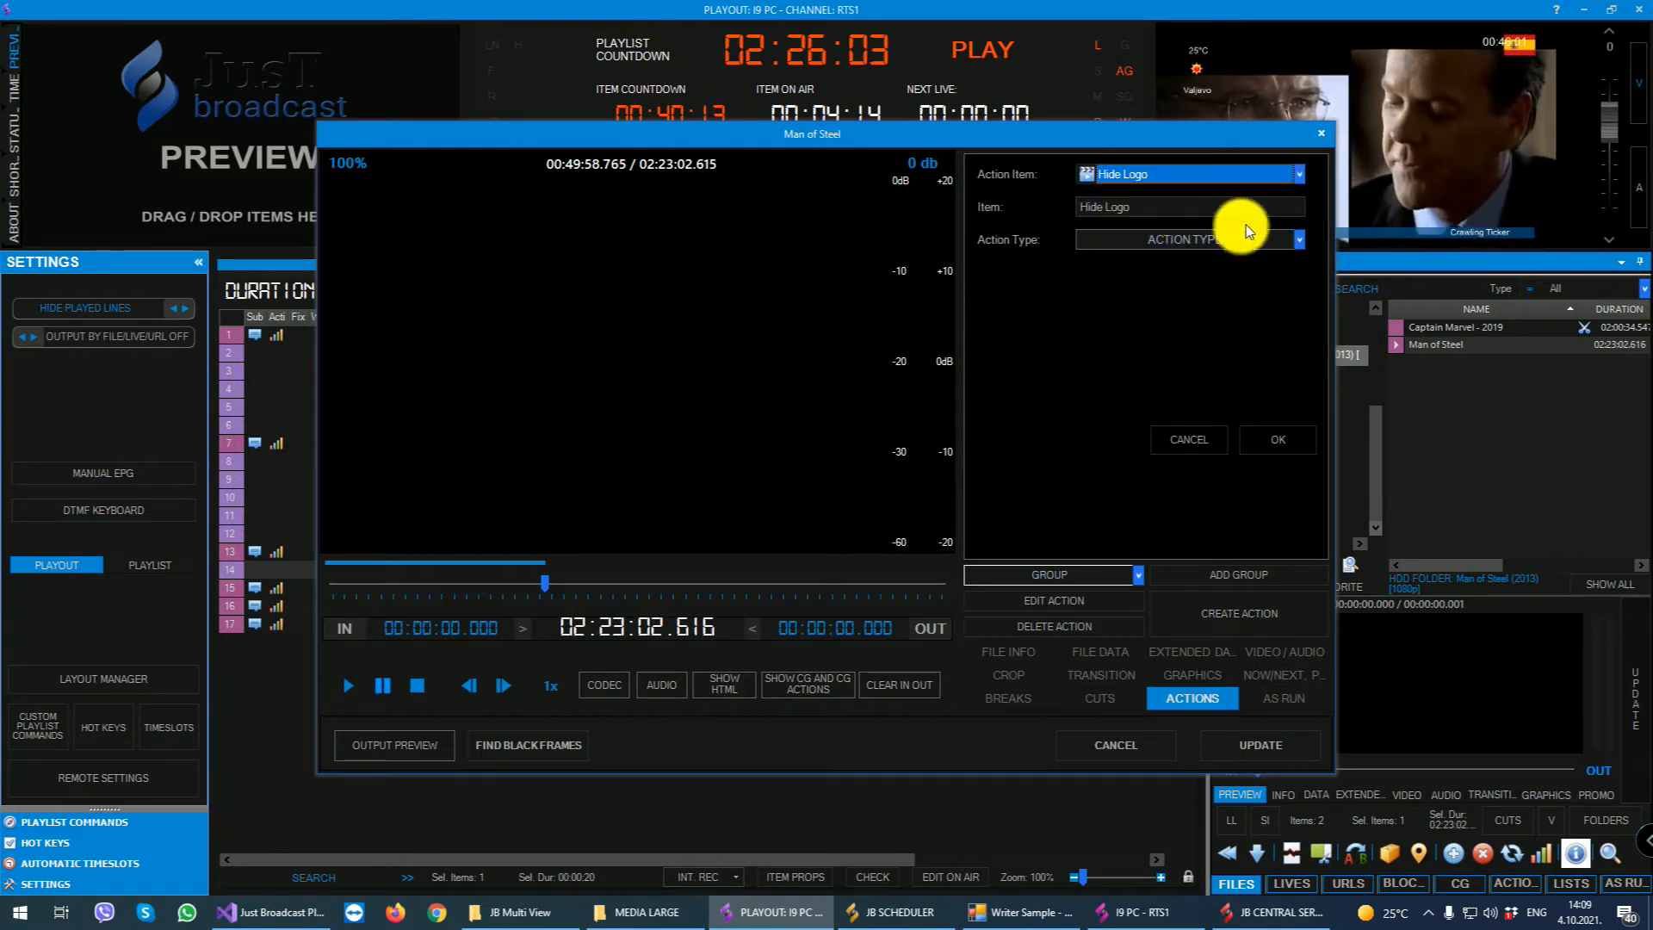
left_click(1296, 239)
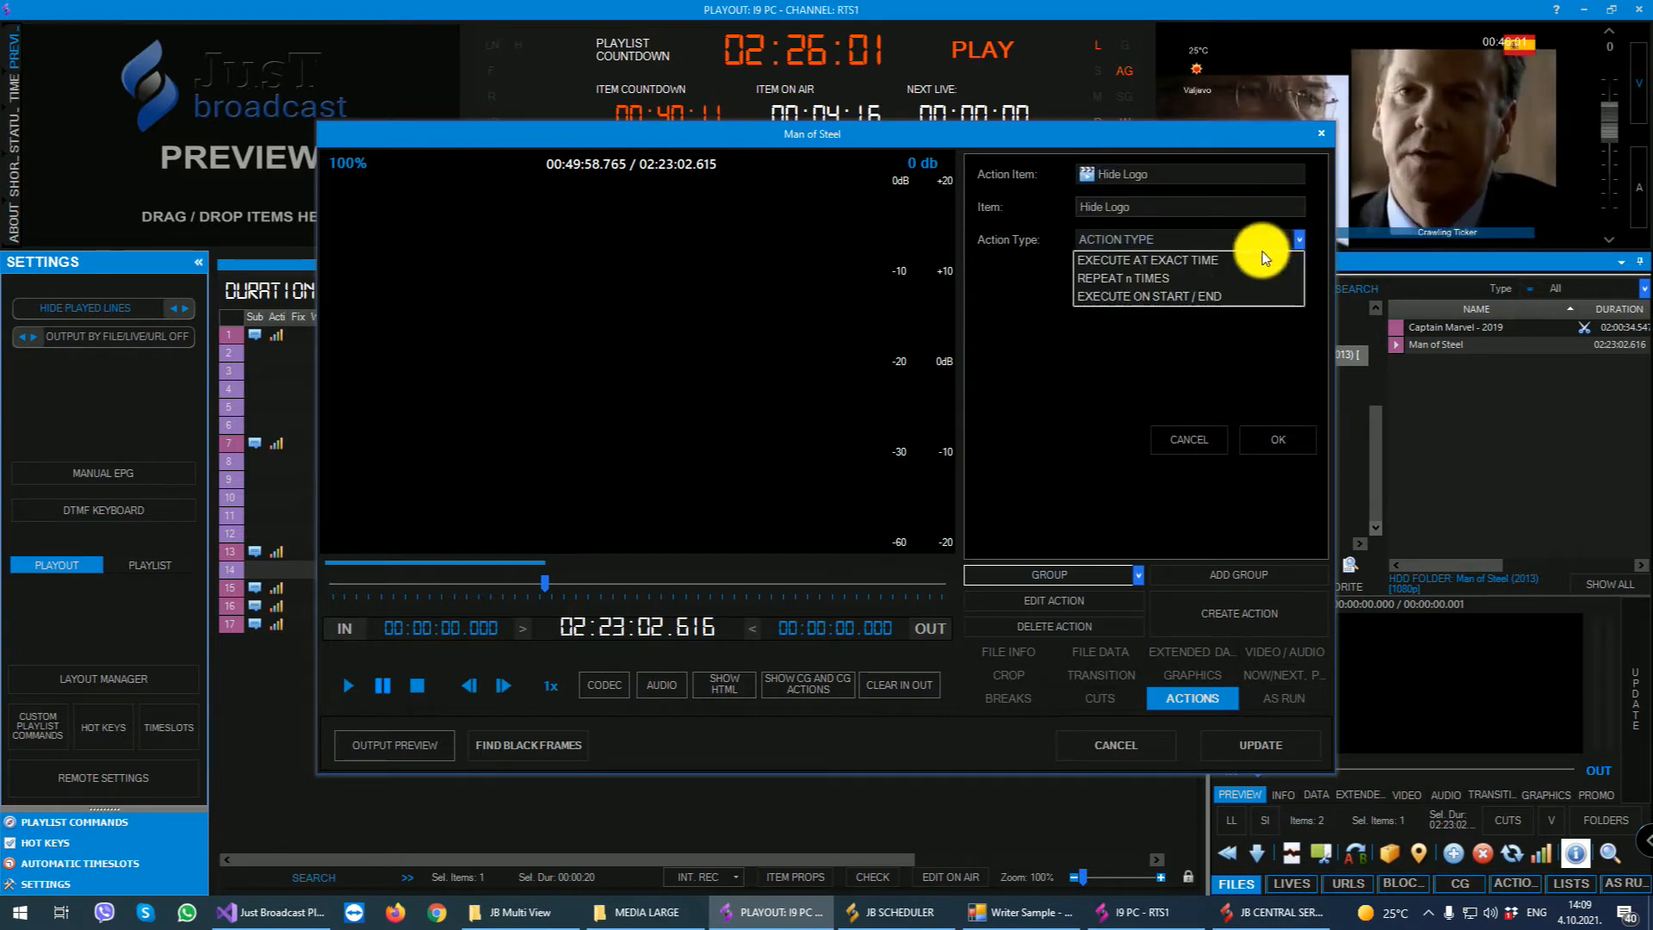
left_click(1147, 298)
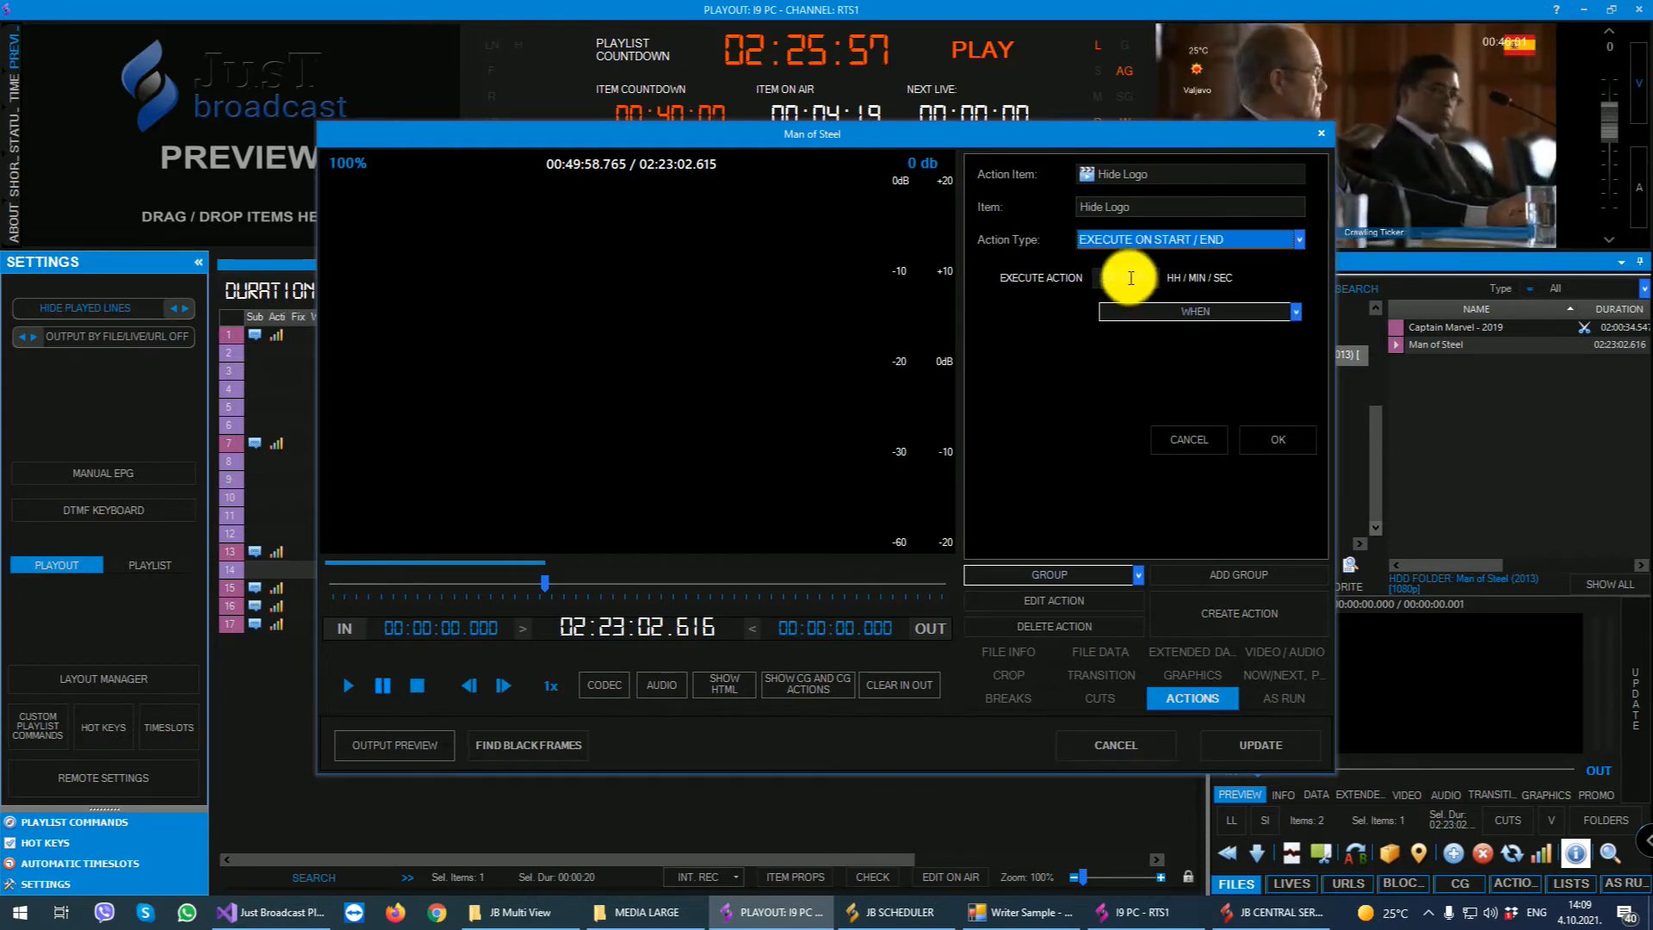
left_click(1175, 308)
left_click(1145, 344)
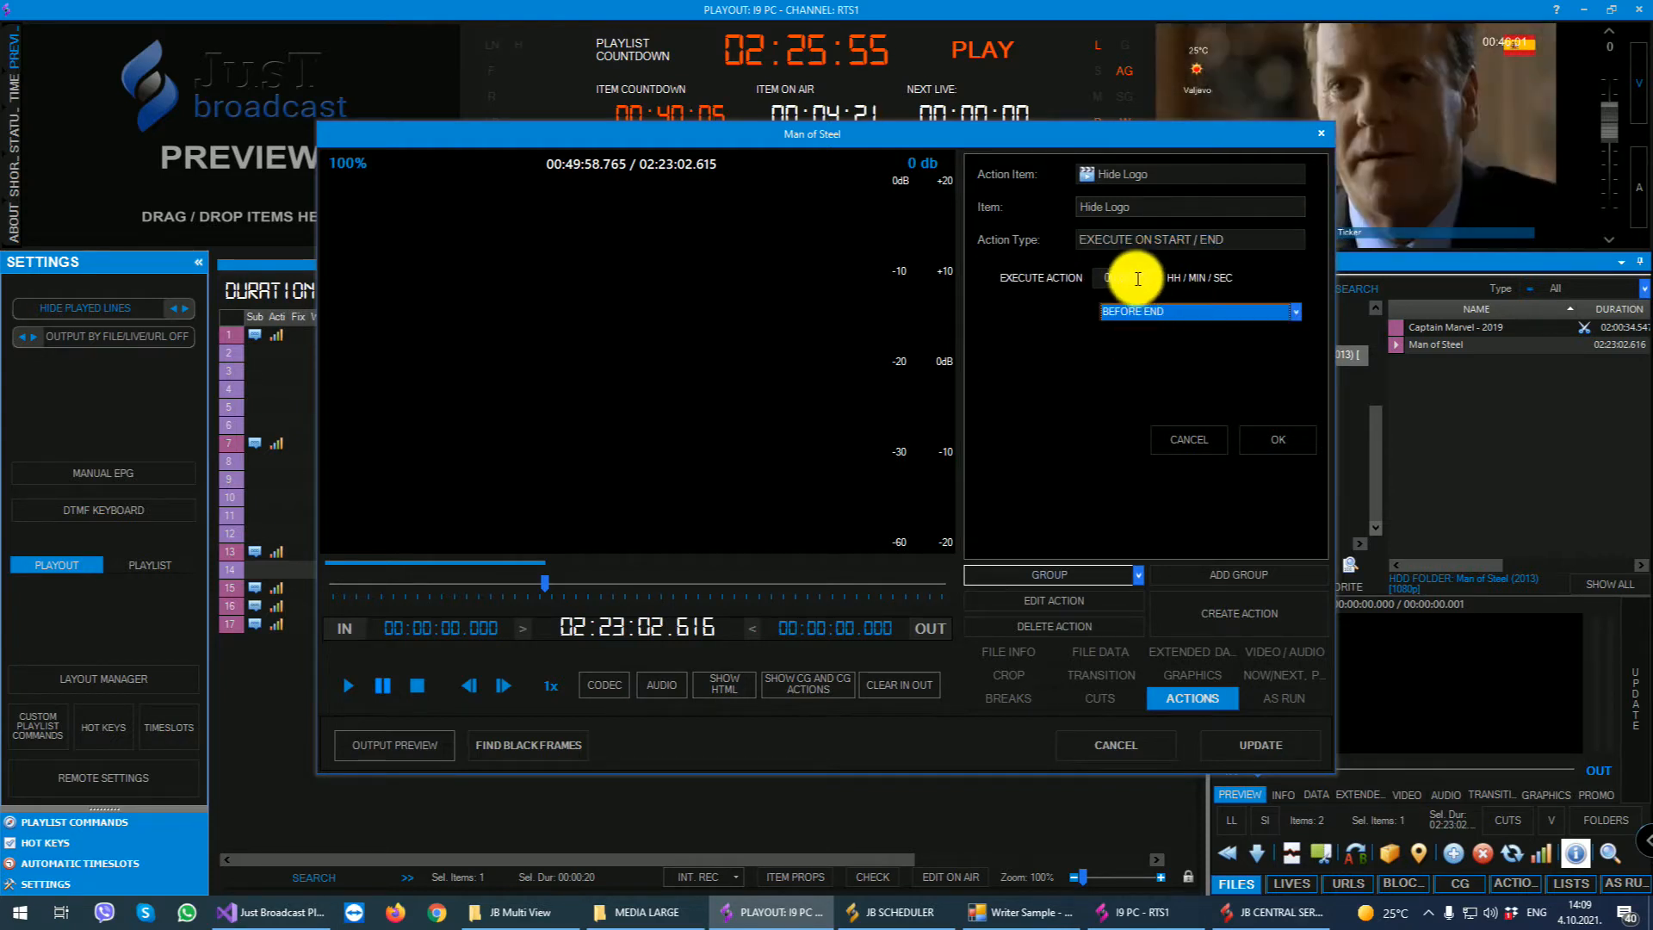
left_click(1130, 277)
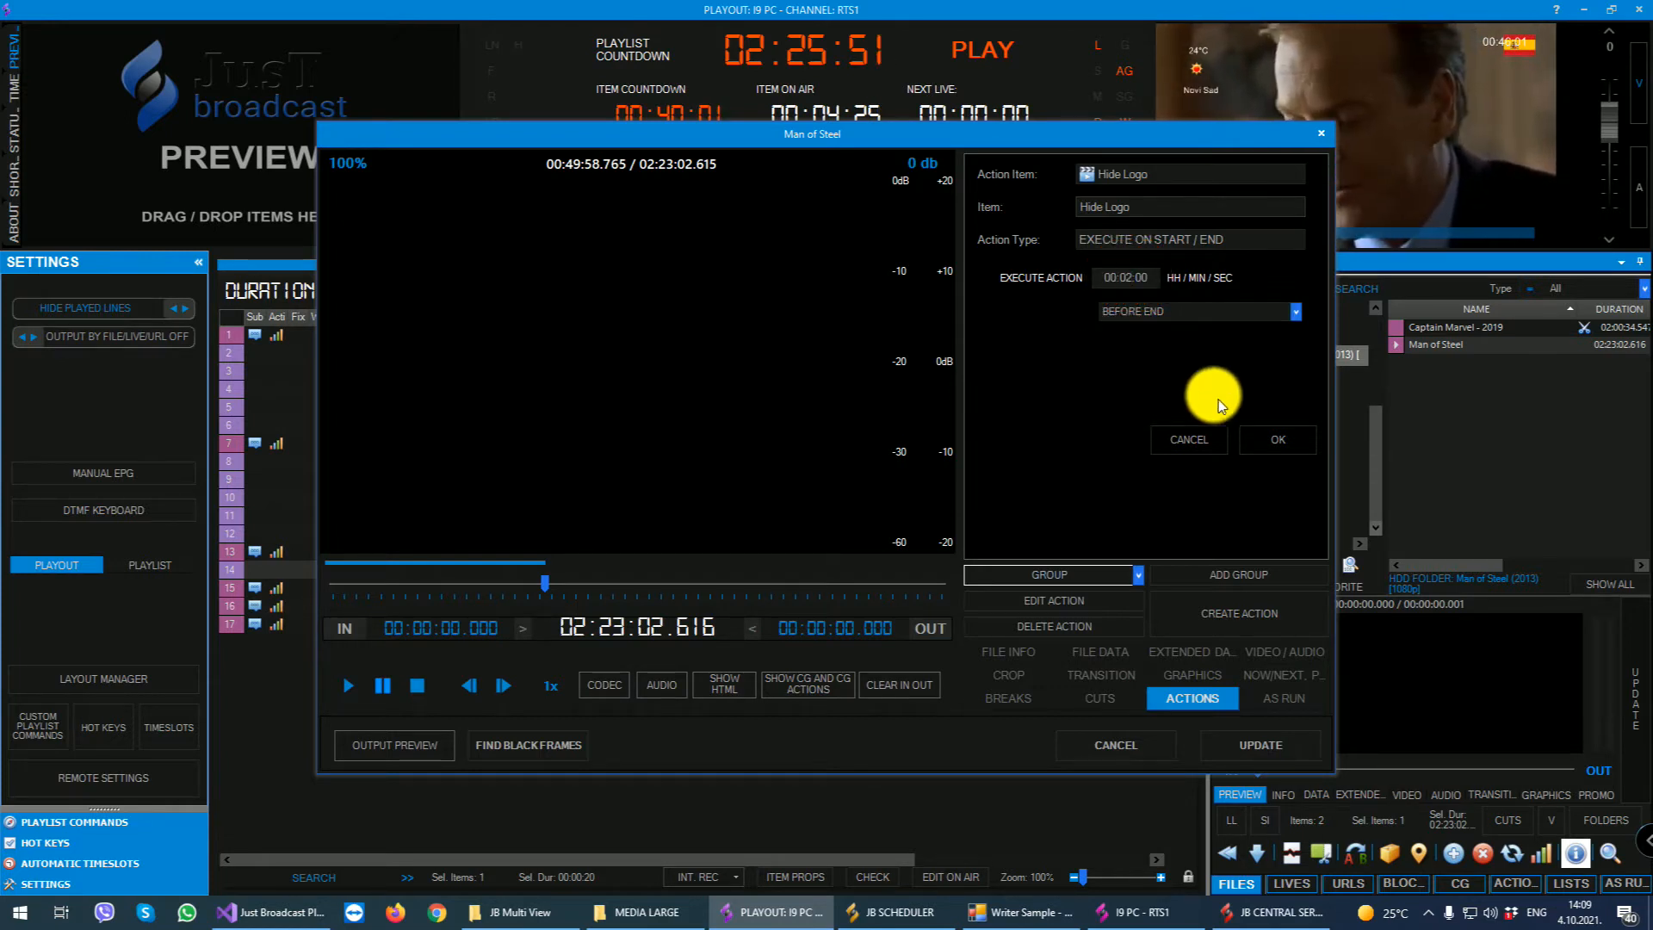
left_click(1274, 439)
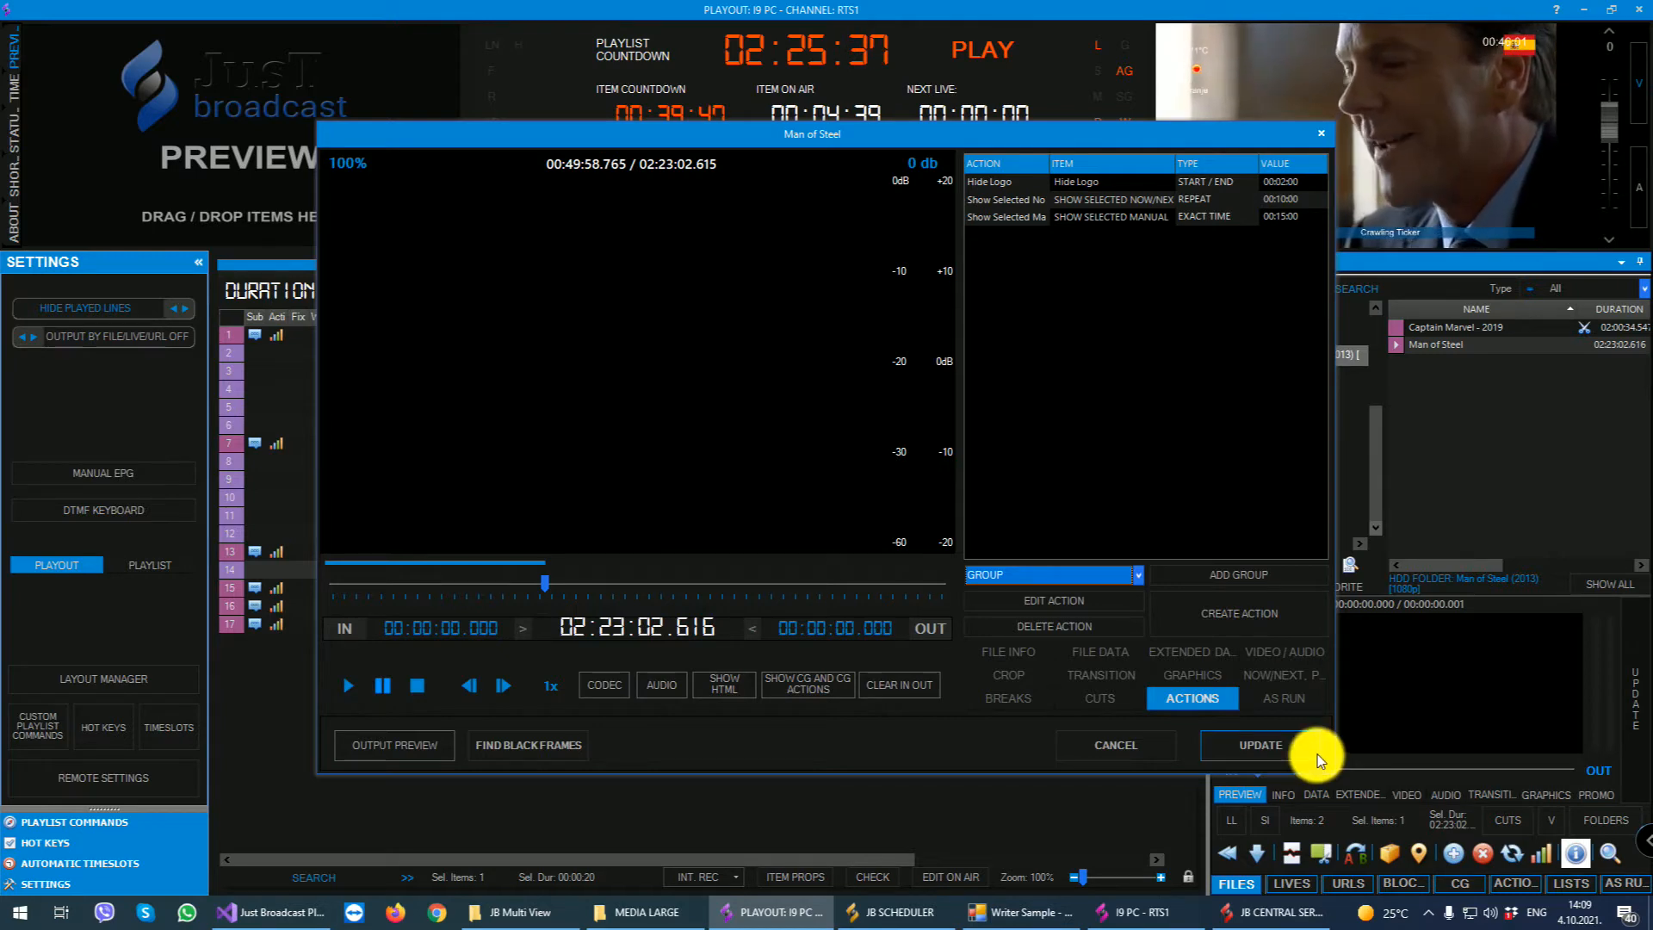
- Examine the As Run log of Man of Steel down to its oldest entries
left_click(1269, 698)
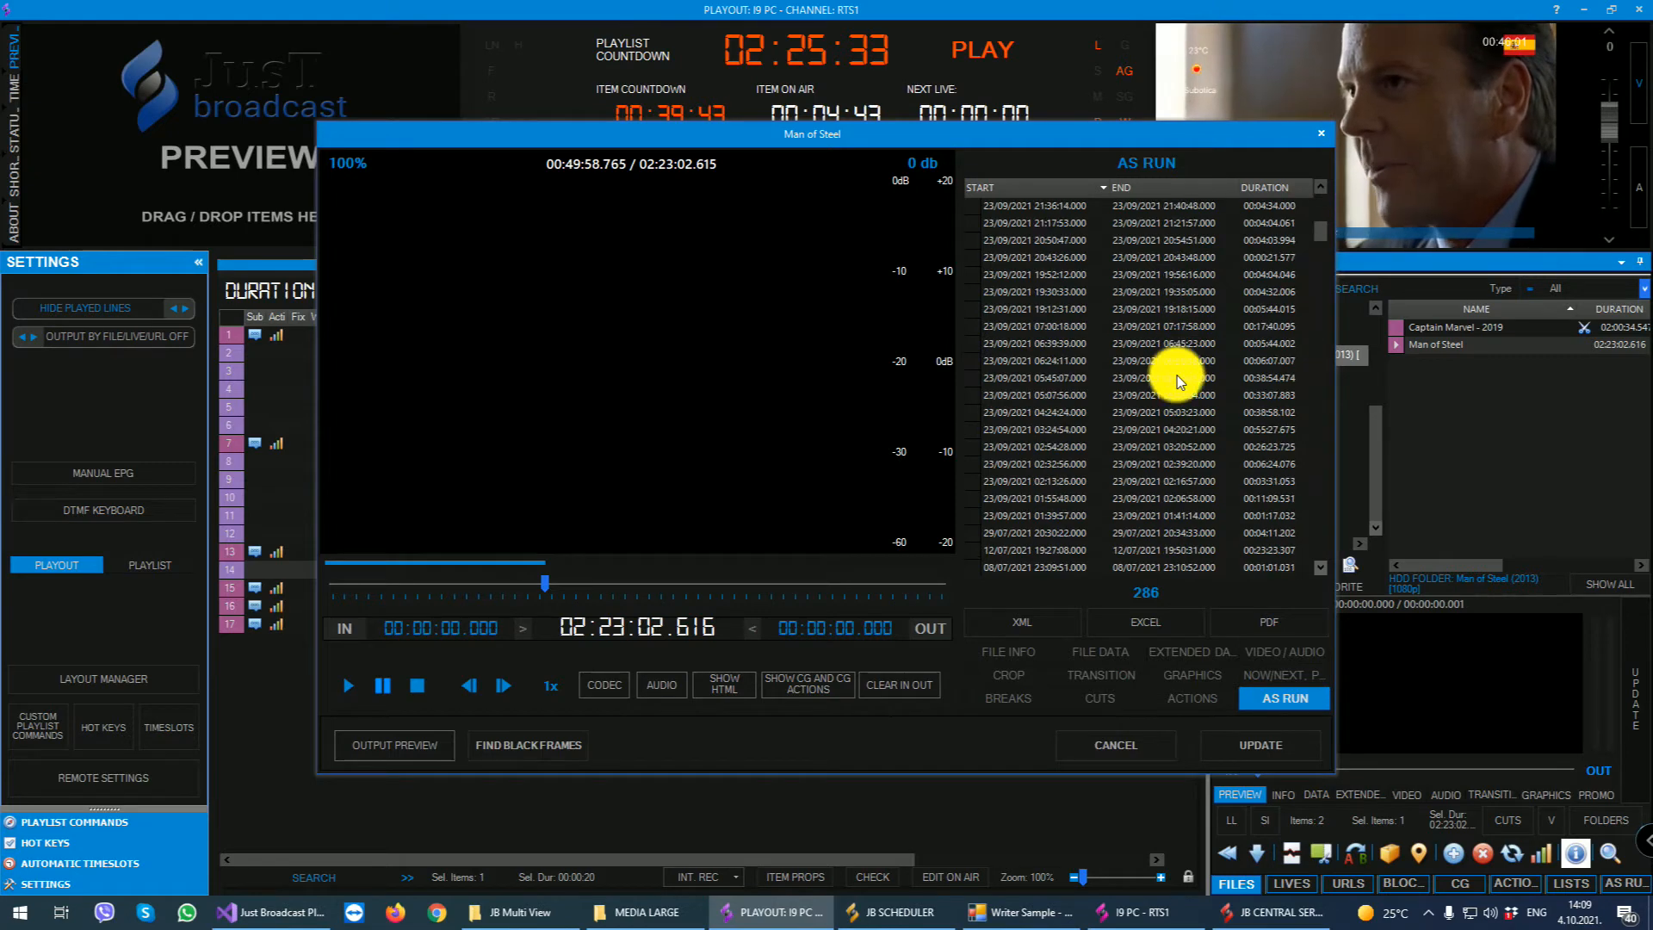
scroll(1176, 376, "down", 15)
scroll(1152, 359, "down", 10)
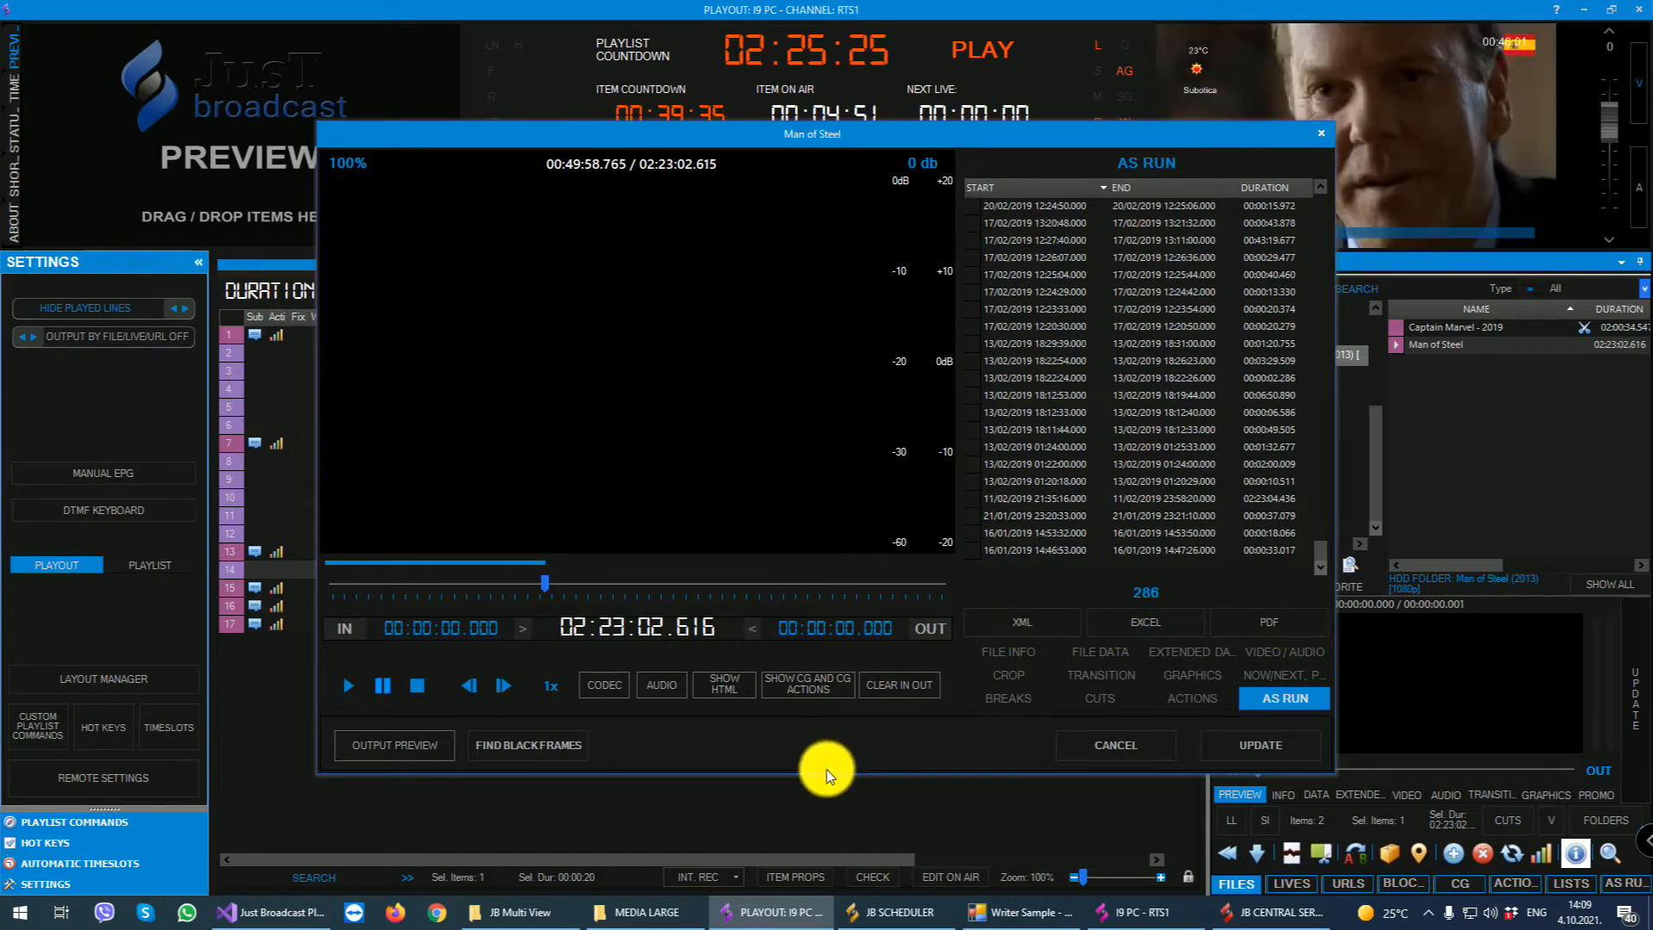
- Open Find Black Frames for Man of Steel and exclude 10 seconds after start and before end from the search
left_click(544, 742)
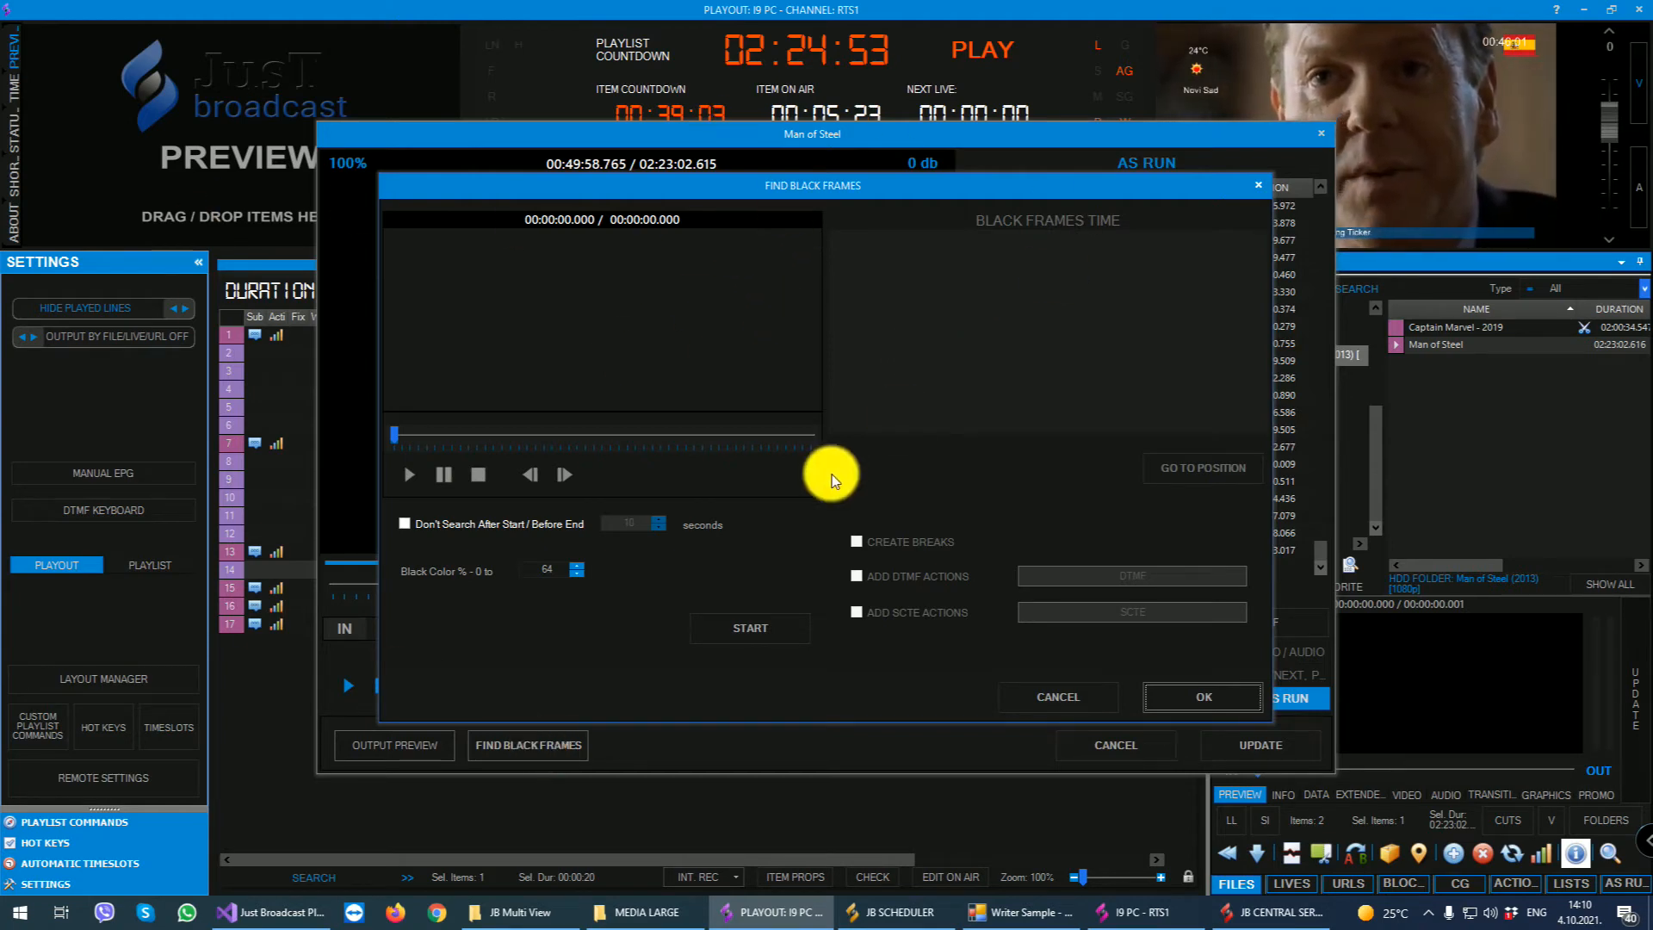
left_click(404, 523)
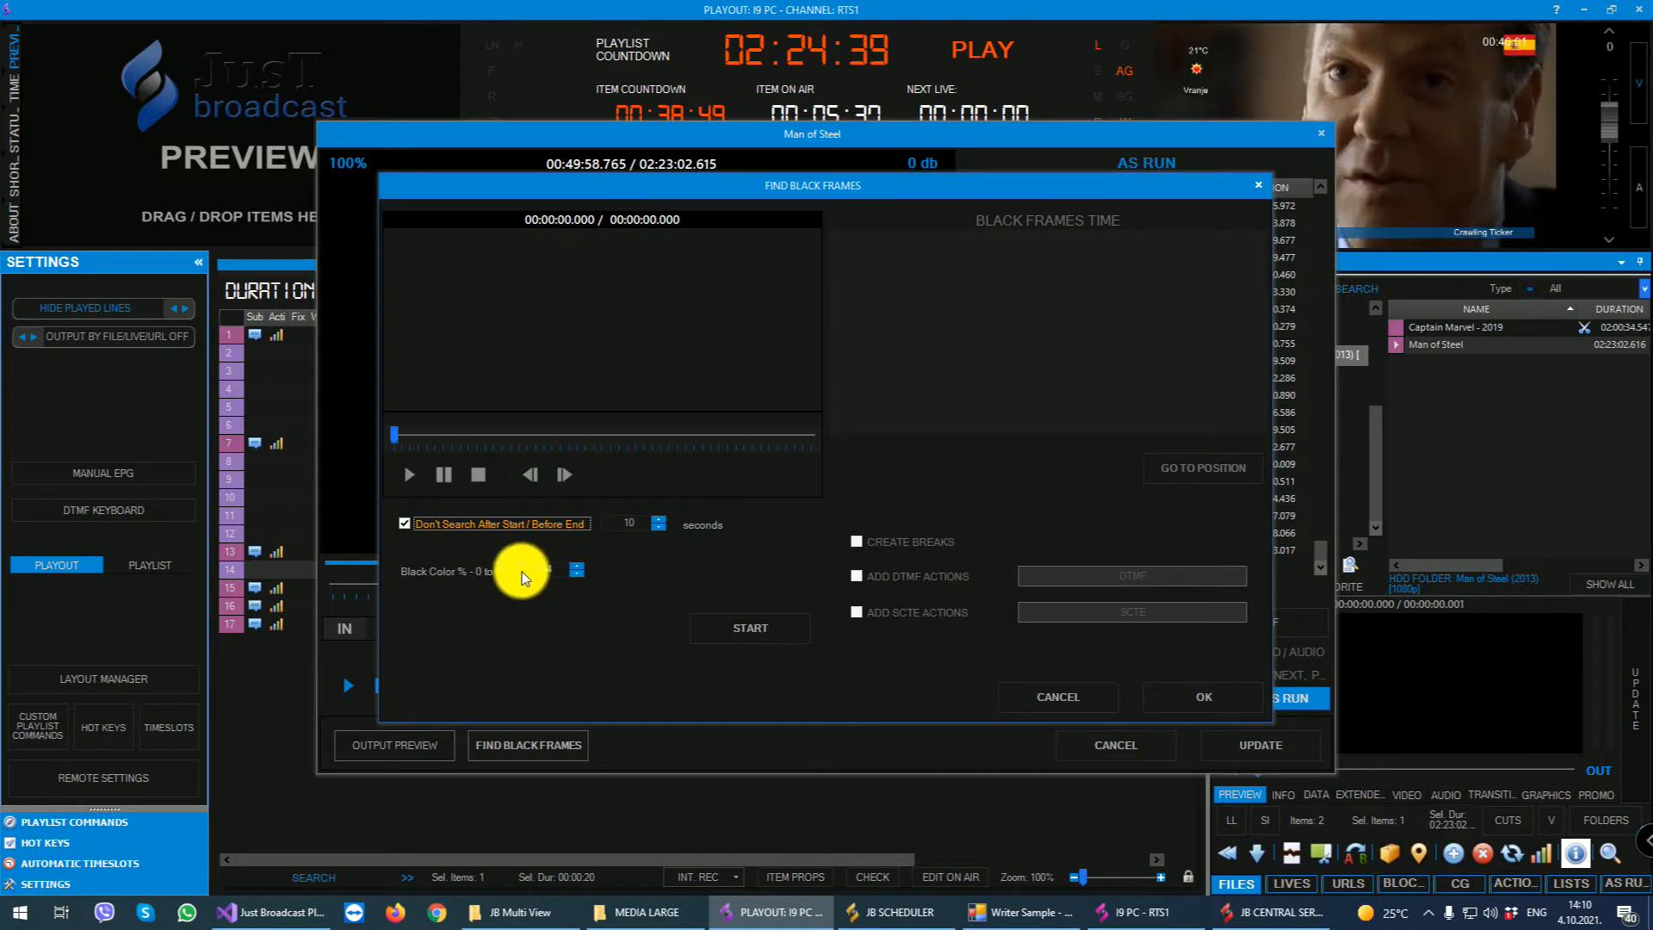
double_click(548, 572)
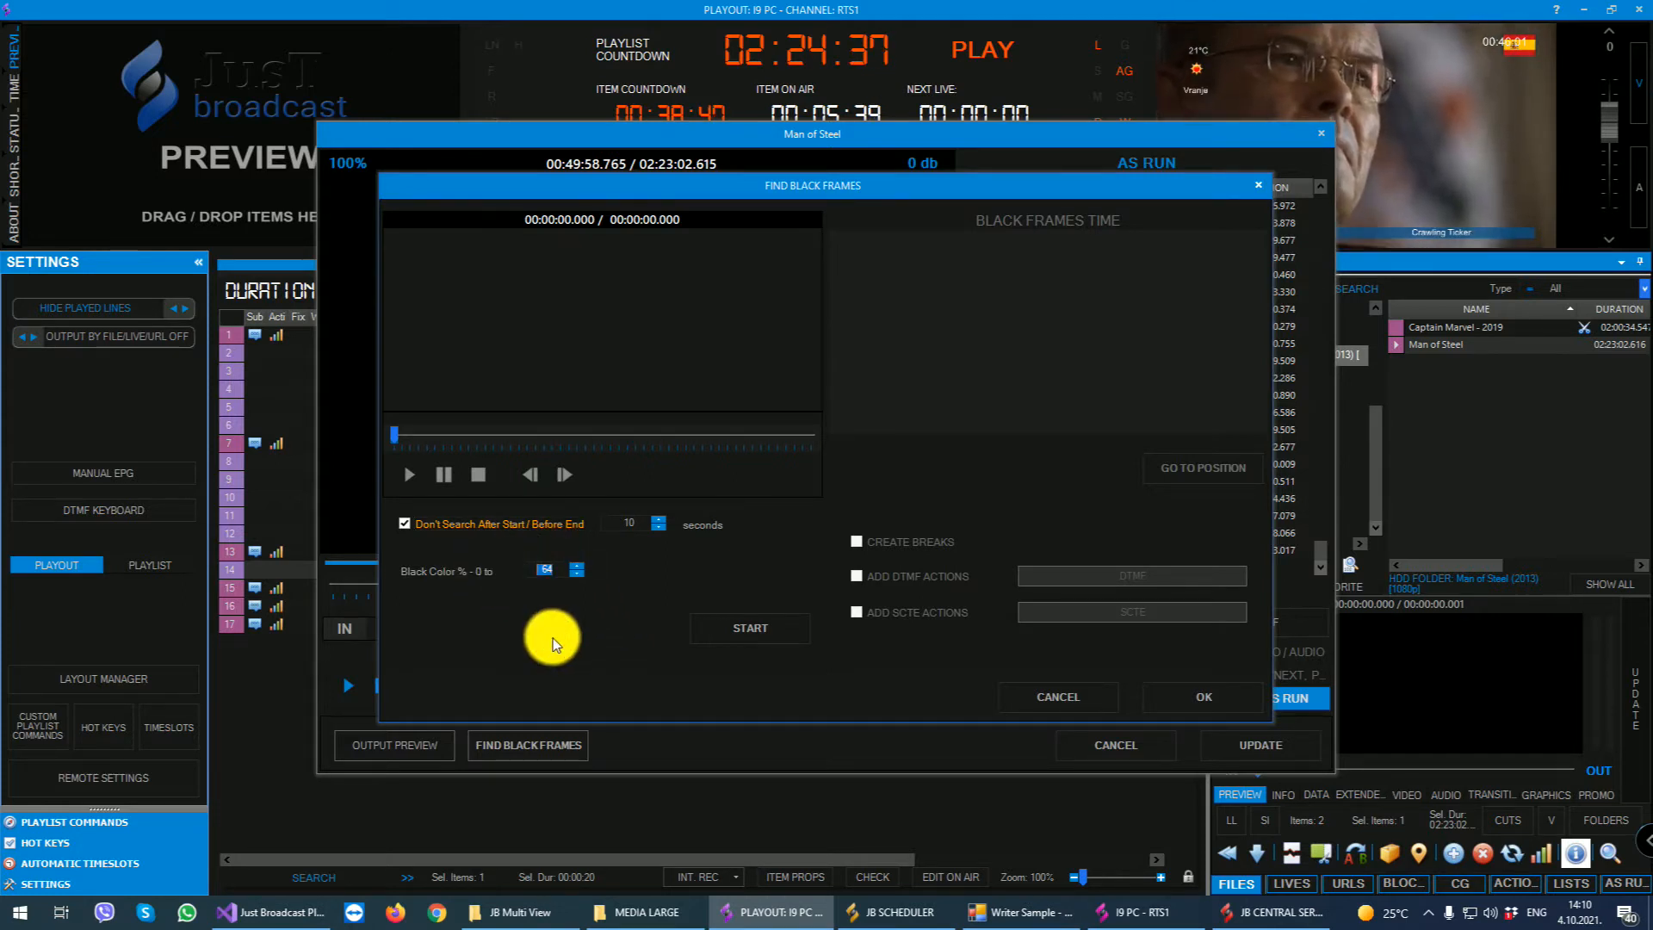
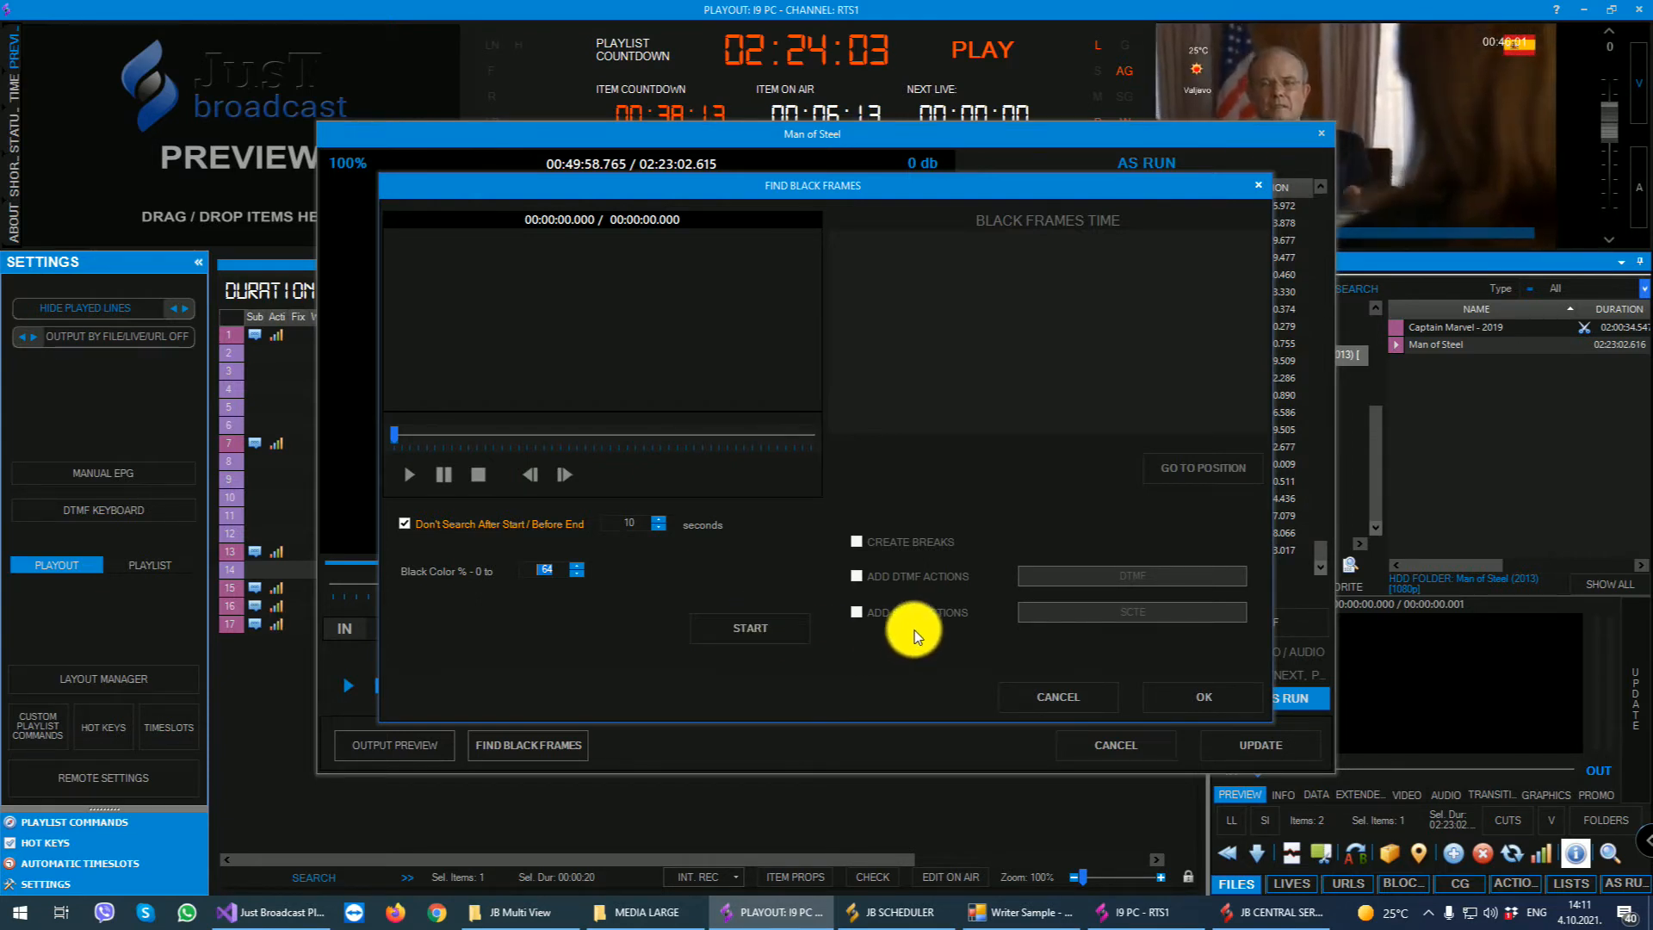
- Leave the black-frame search without running it and play Man of Steel in its properties preview with CG and CG actions shown
left_click(1050, 703)
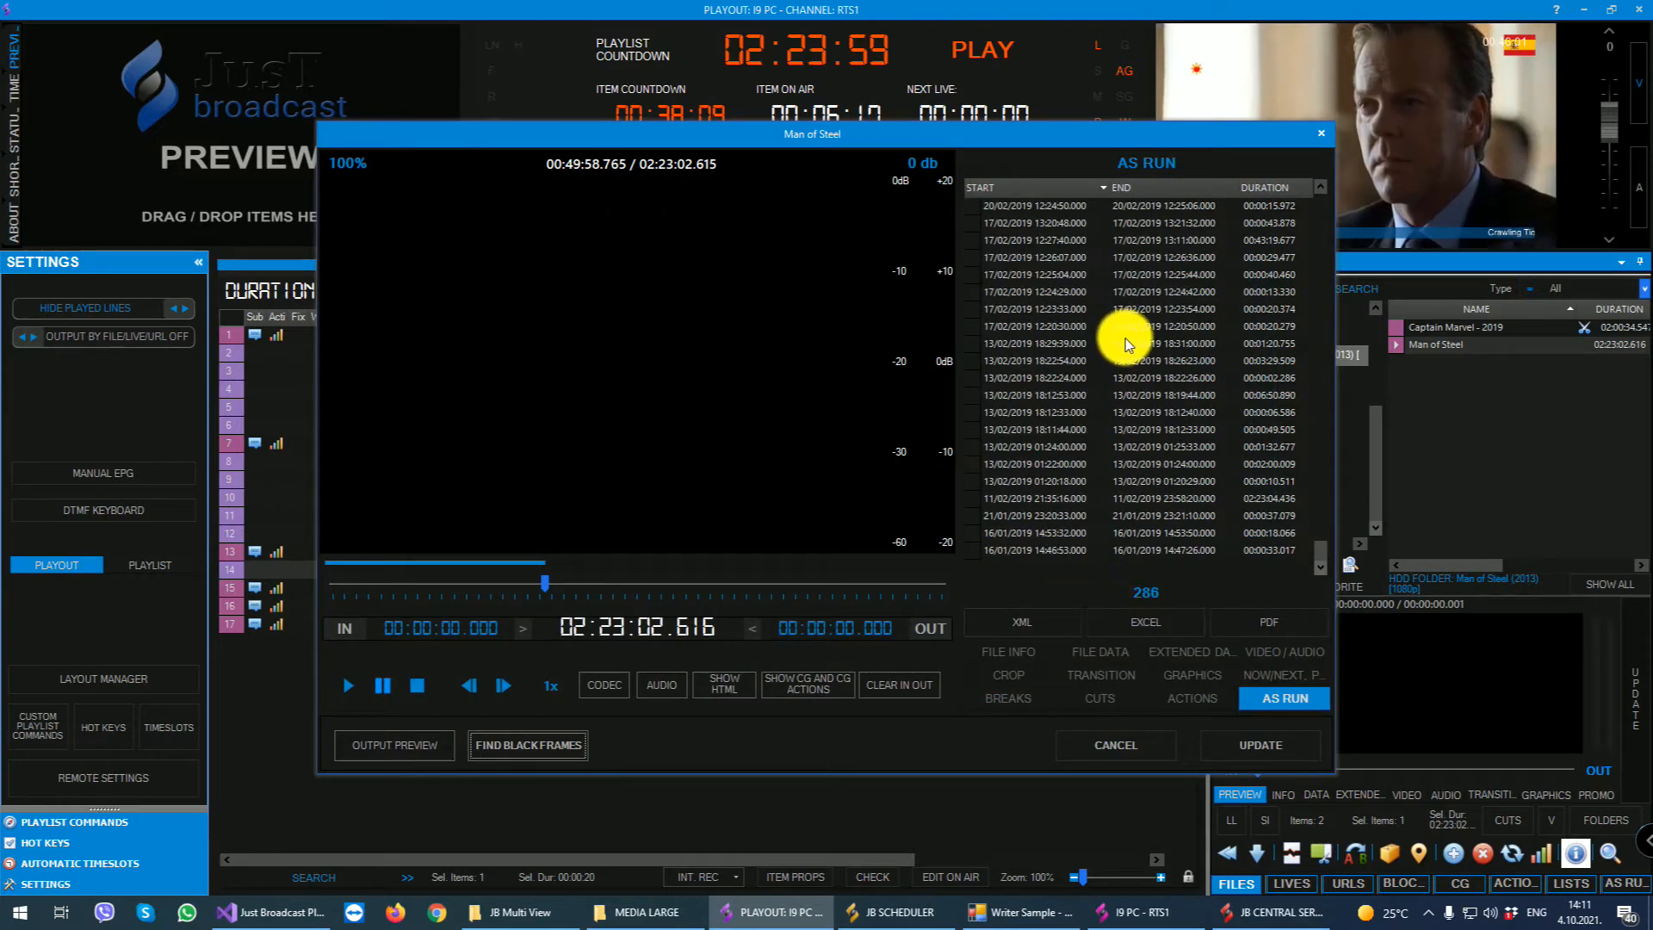
left_click(347, 685)
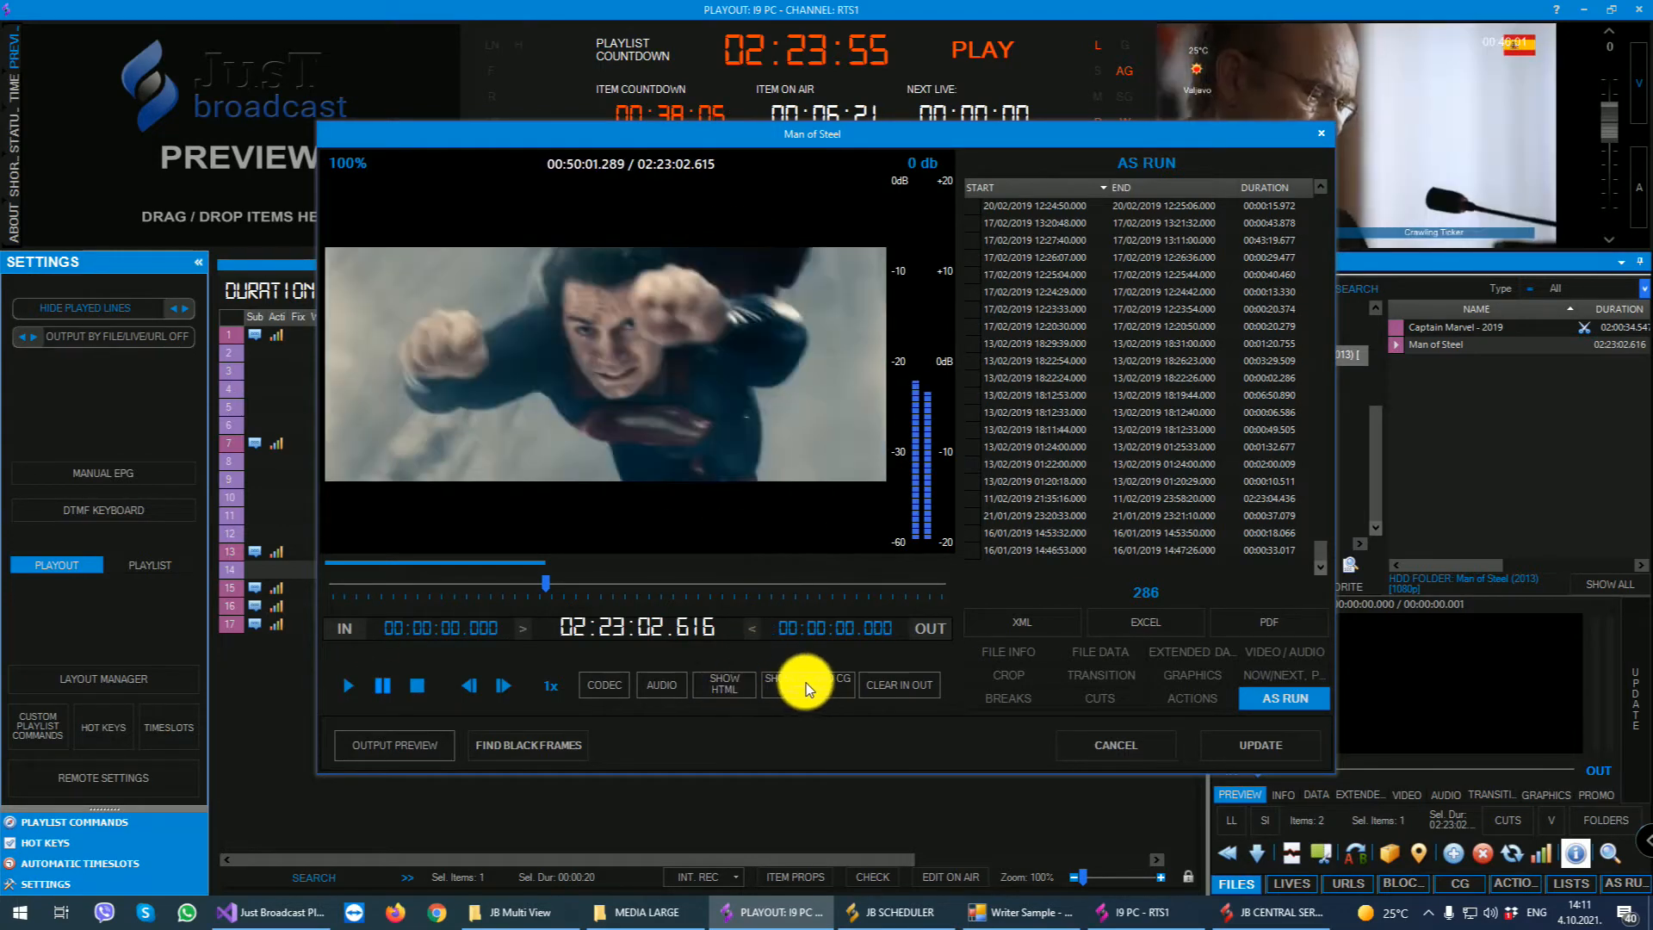
left_click(808, 685)
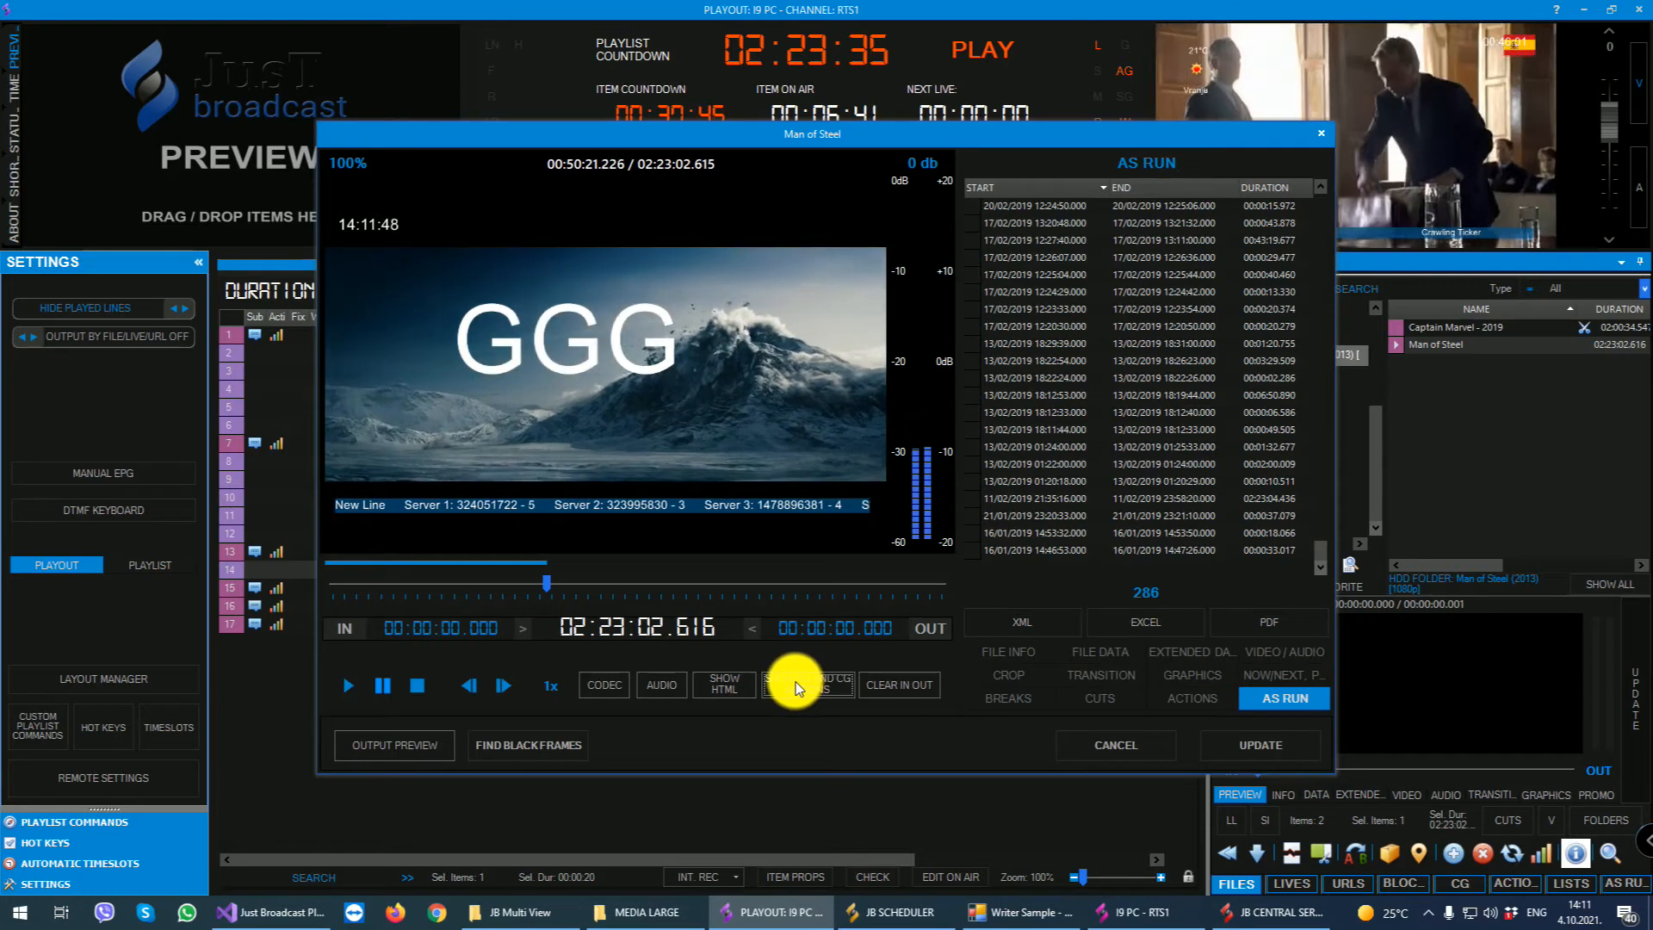
- Set the Show HTML graphics template of Man of Steel to L BAR, and show and hide it in the preview
left_click(736, 685)
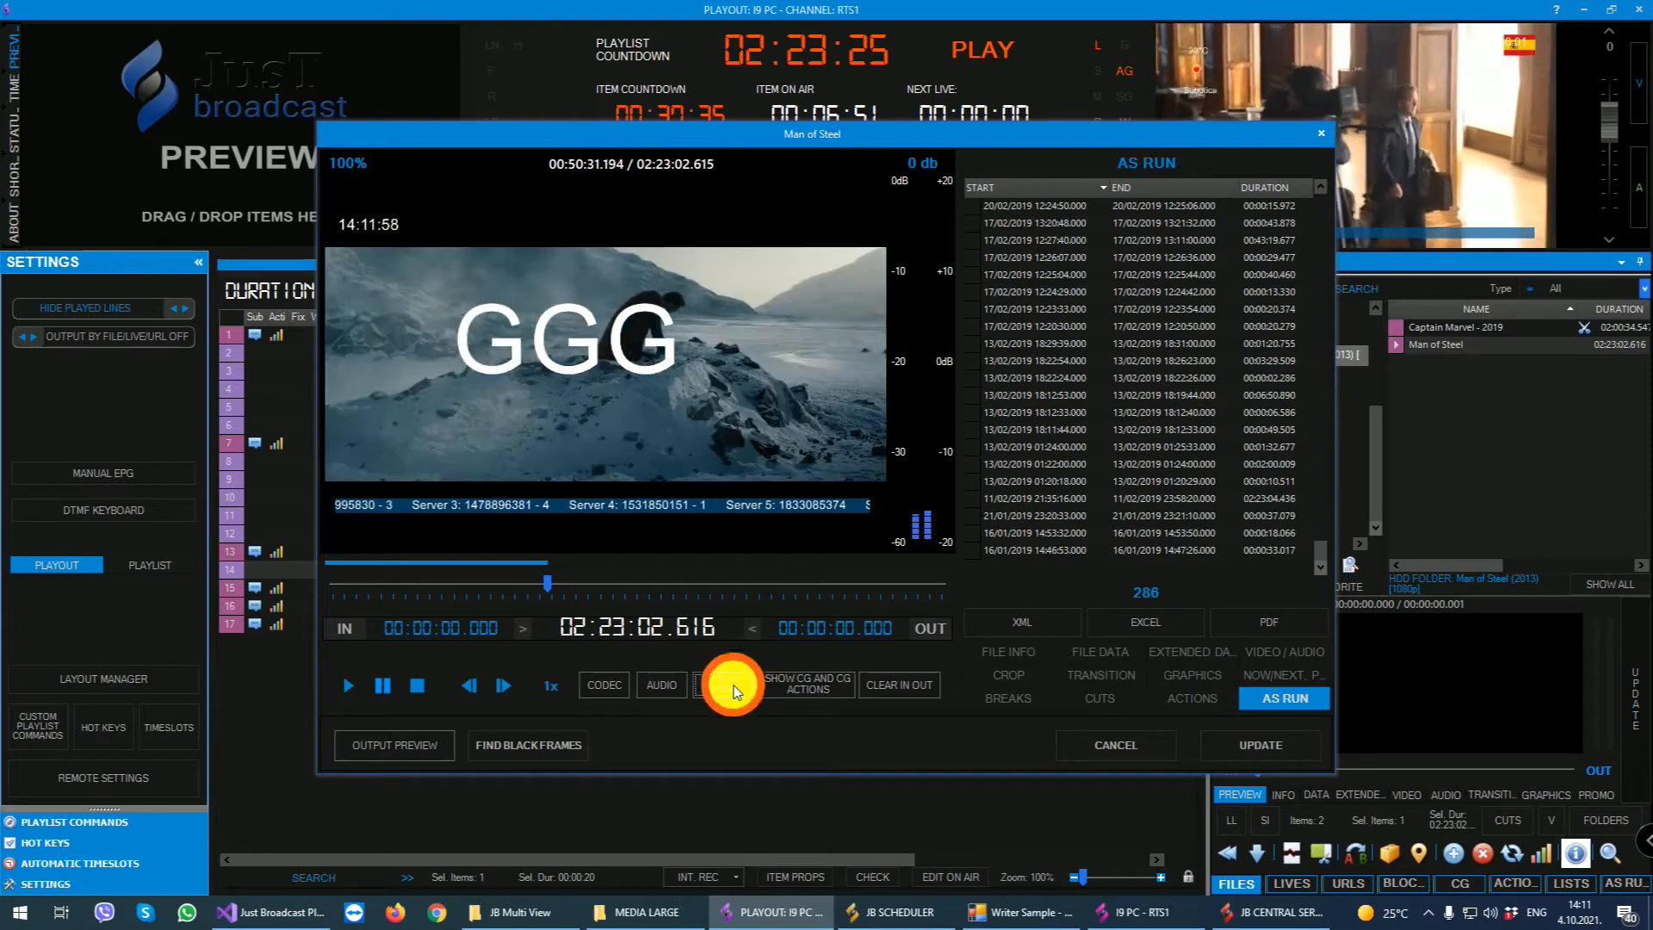
left_click(1205, 673)
left_click(1145, 561)
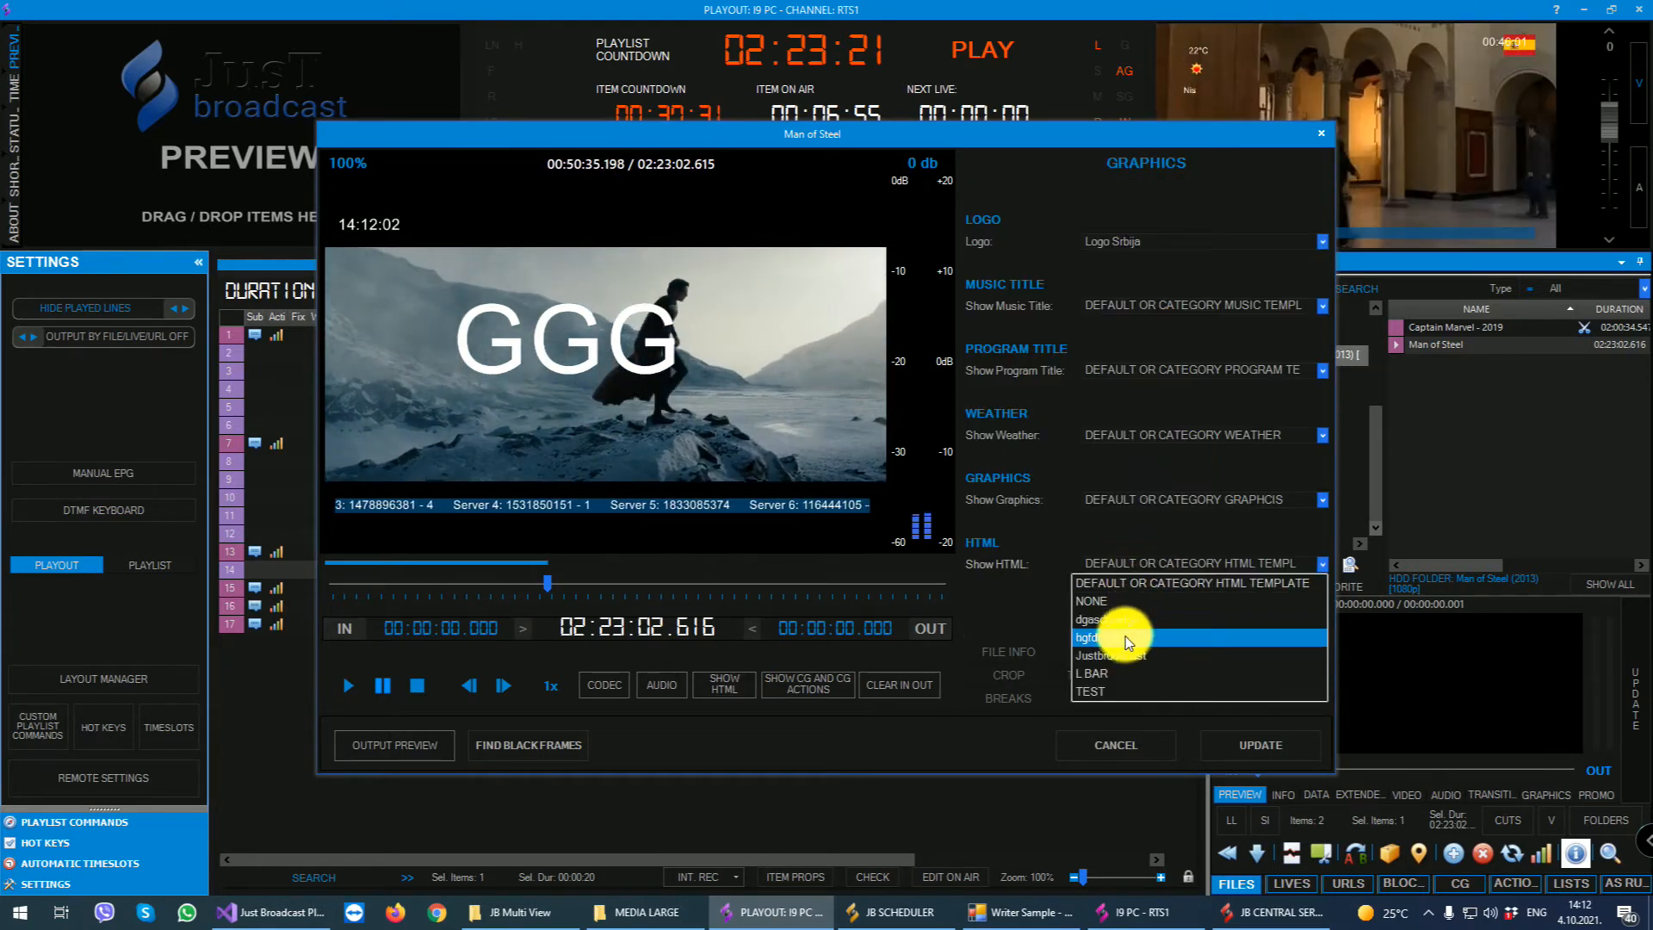
left_click(1135, 674)
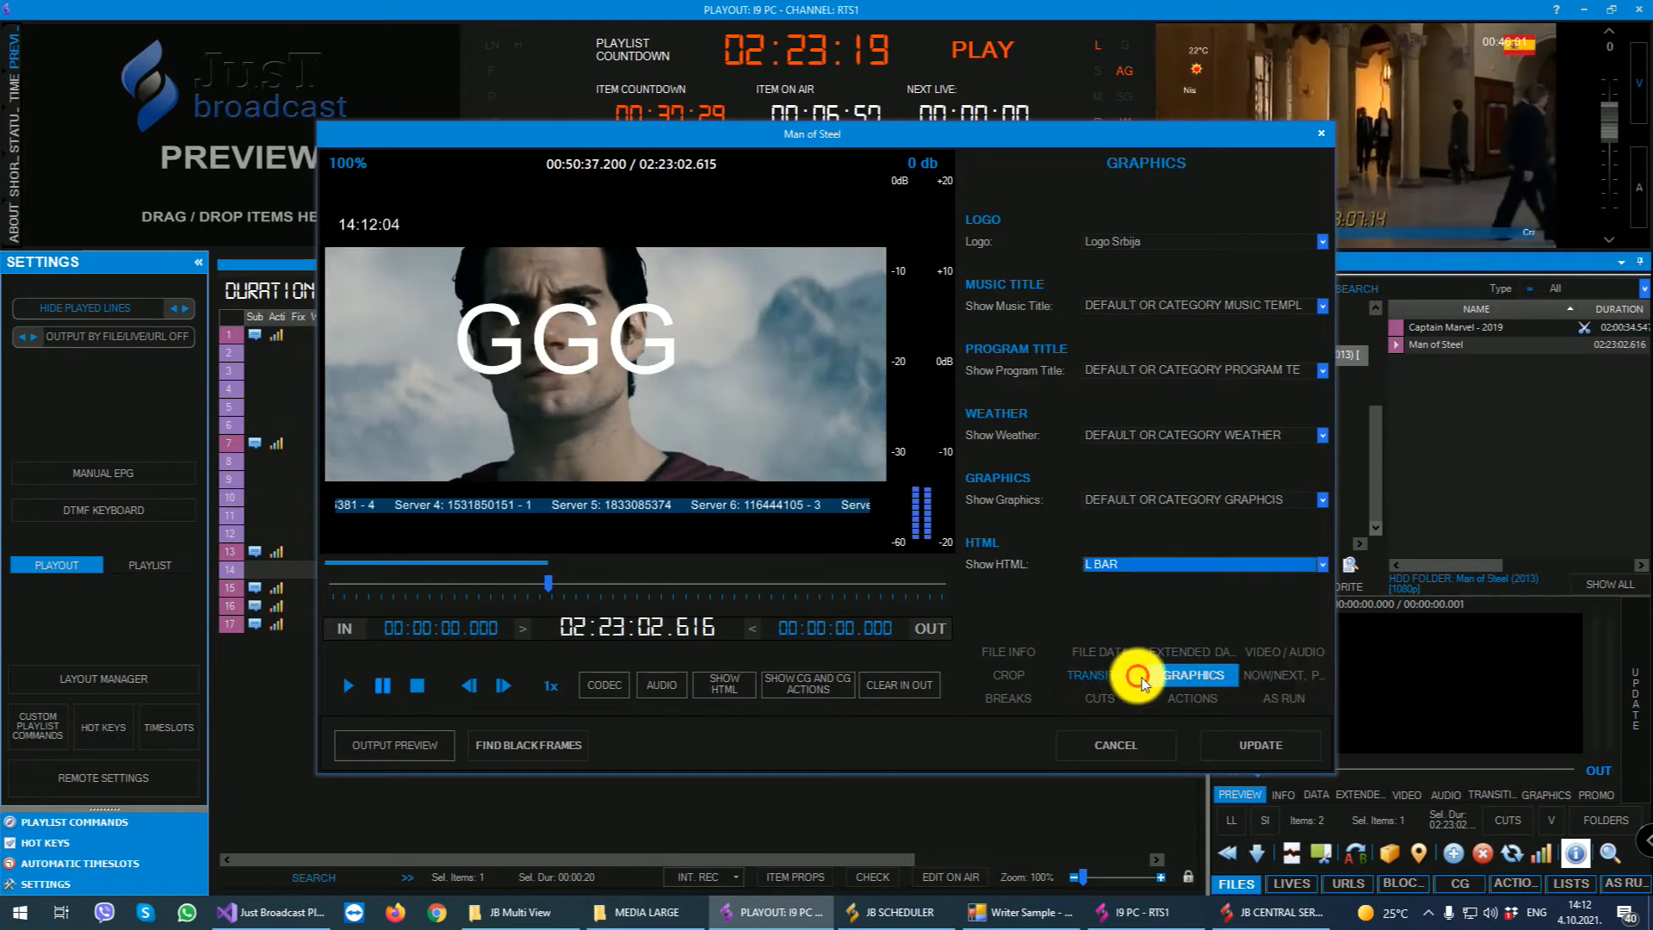
left_click(725, 685)
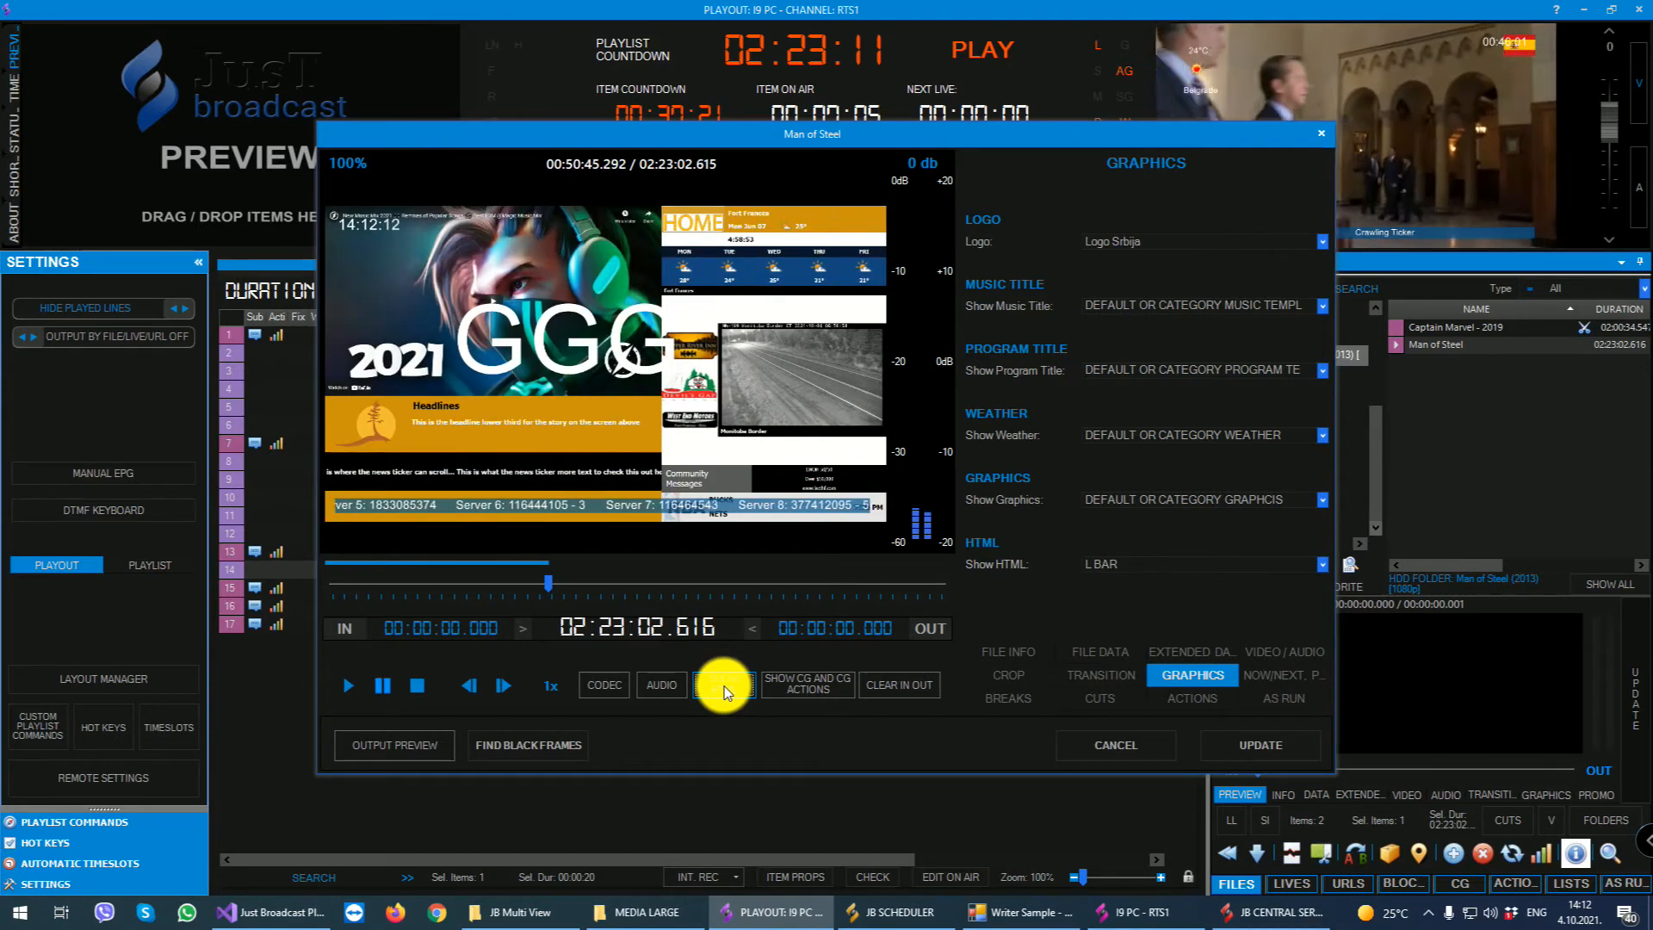
left_click(725, 686)
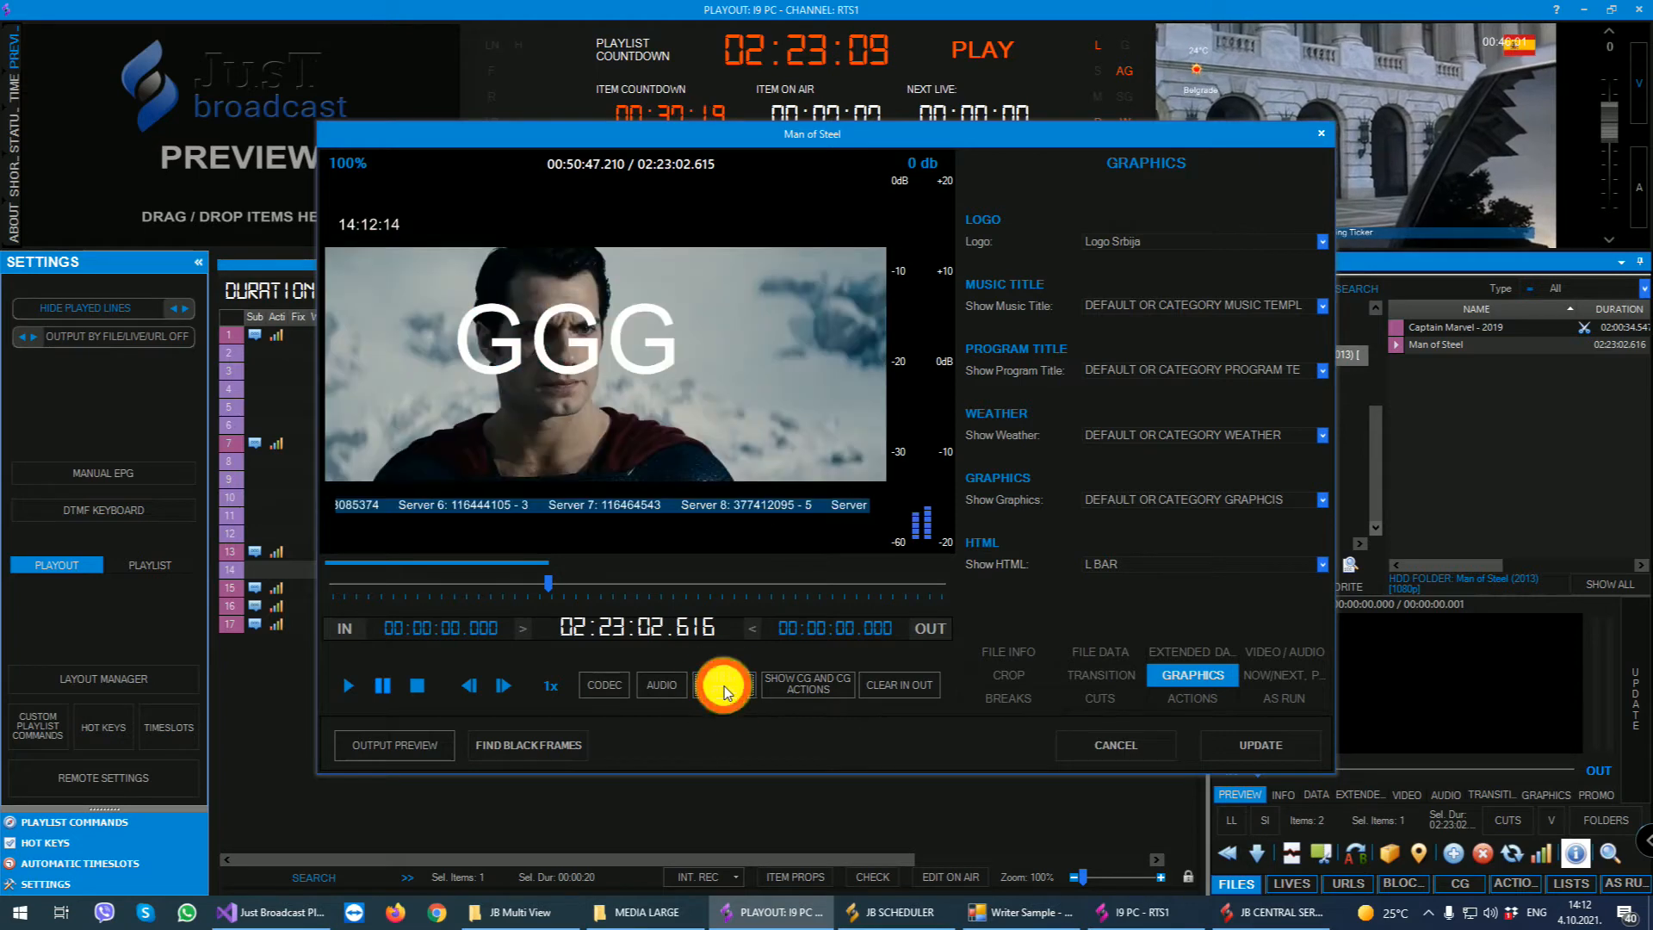
- Set the Show HTML template to TEST, show and hide it in the preview, and close the properties without updating
left_click(1117, 561)
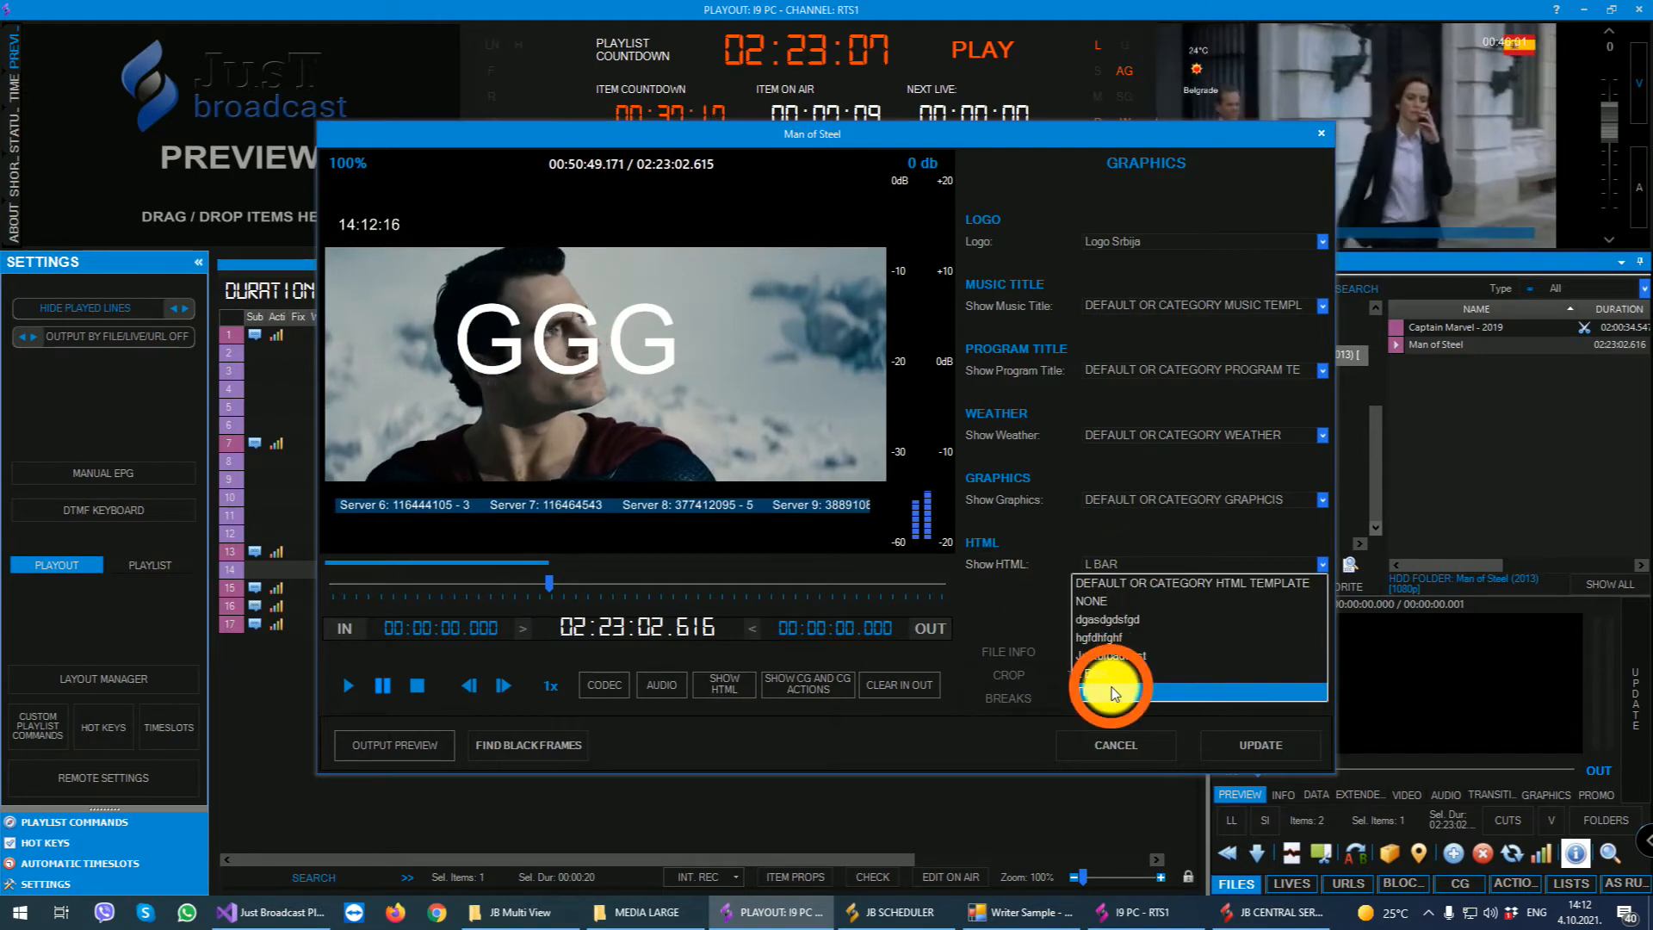
left_click(1109, 683)
left_click(729, 685)
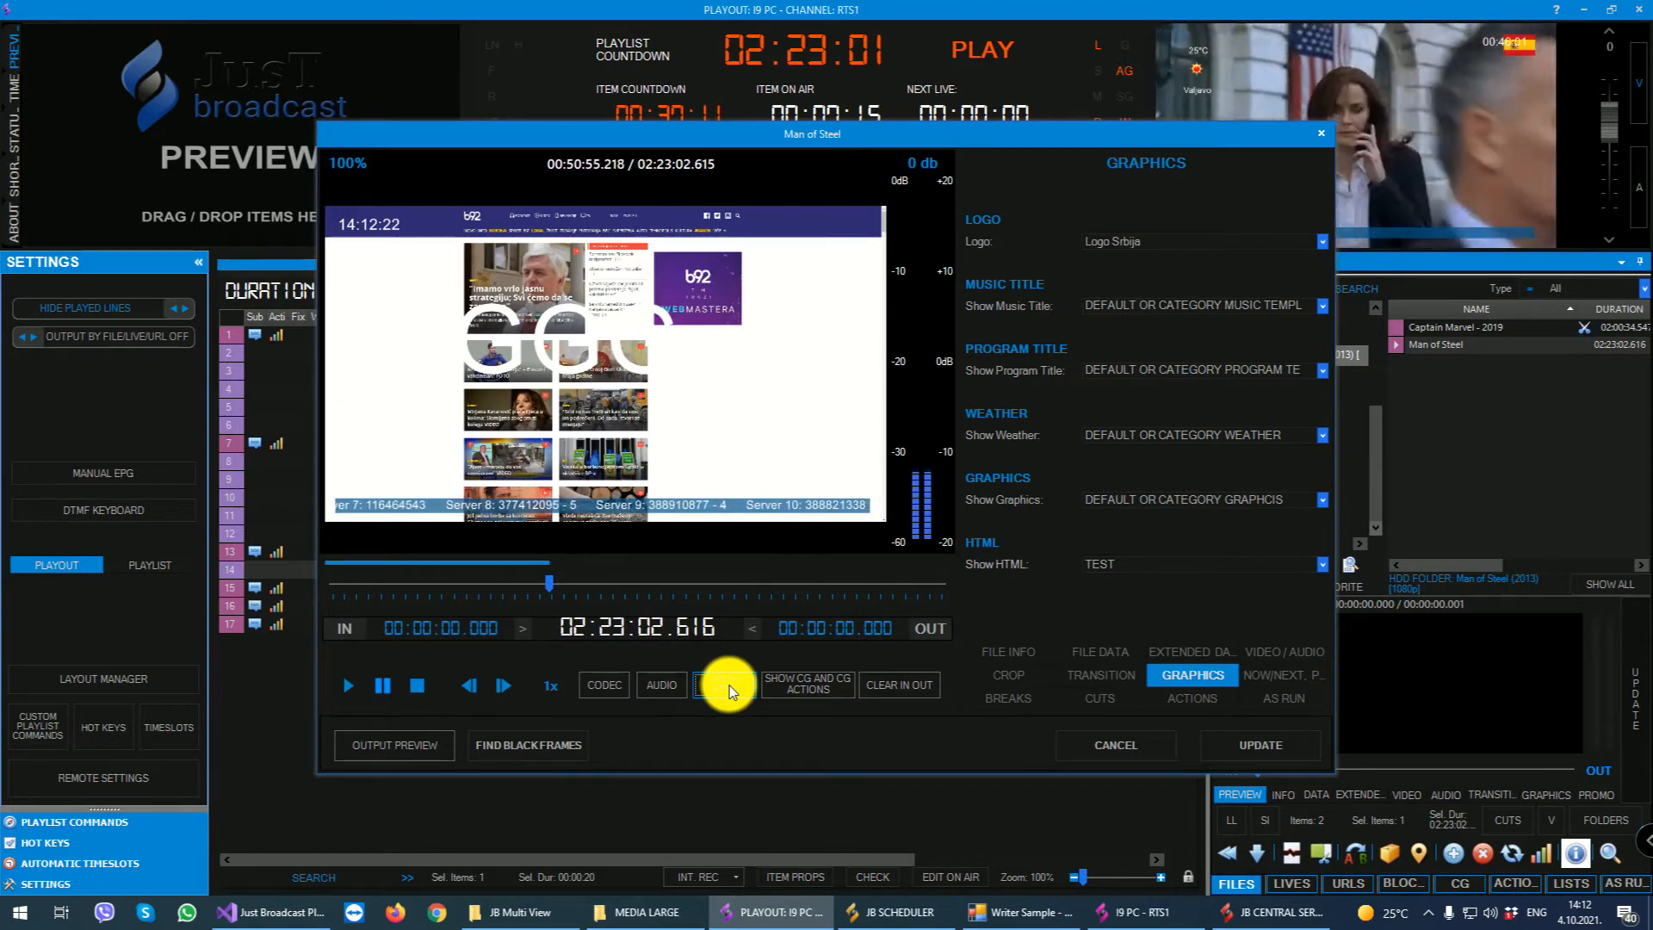
left_click(730, 685)
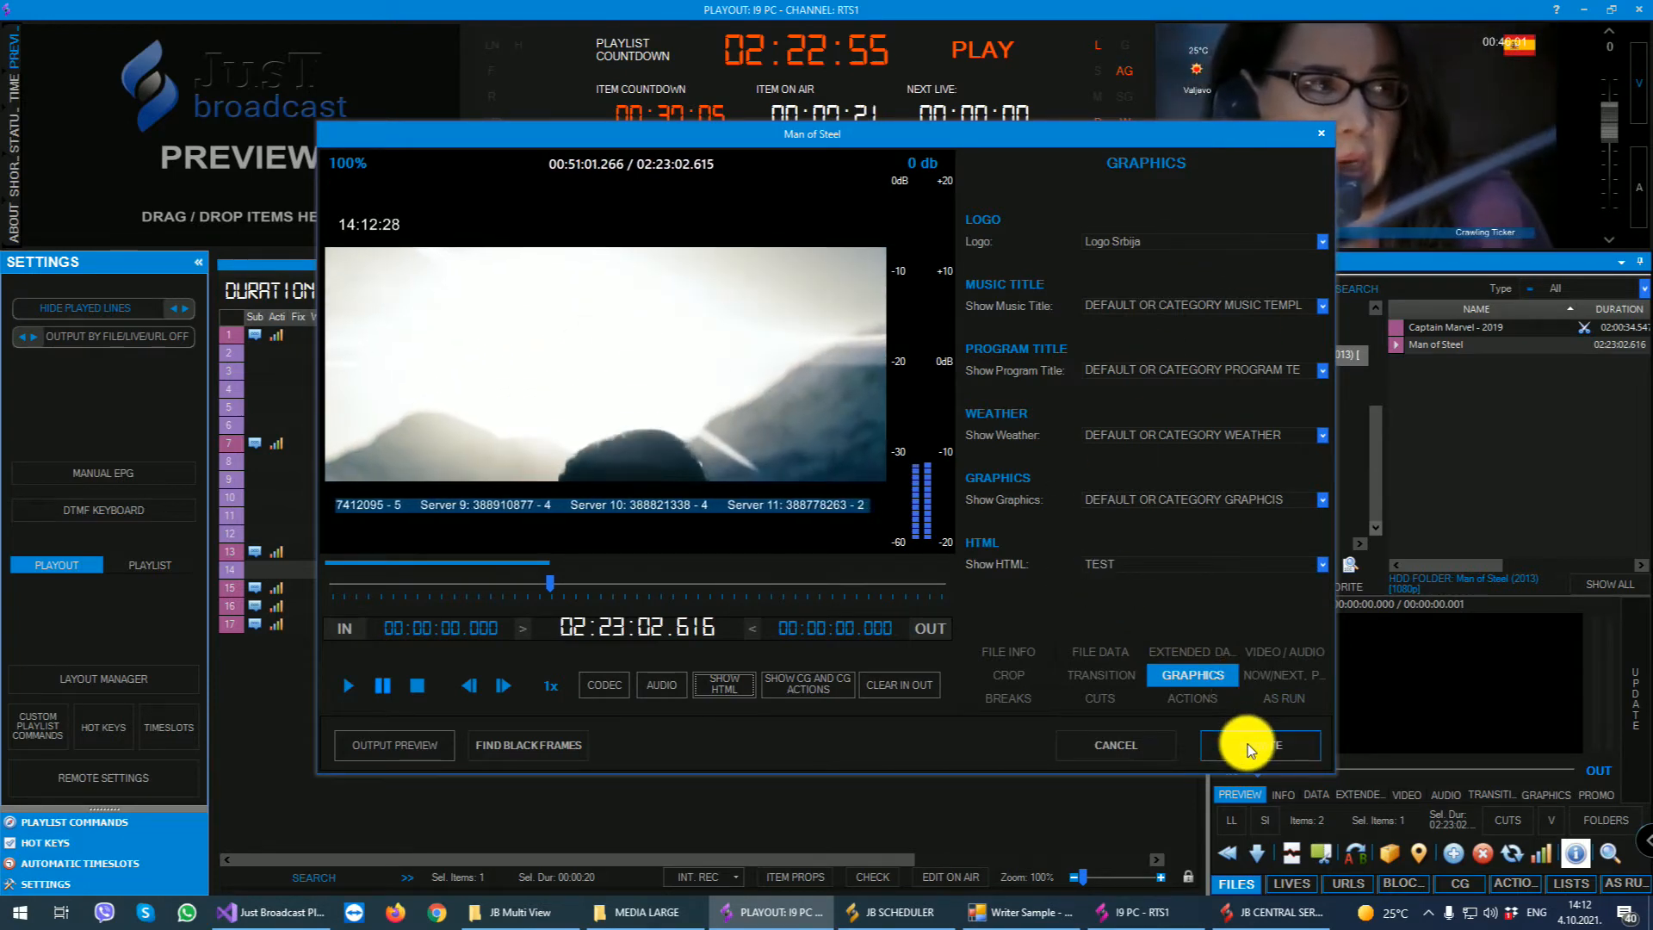
left_click(1319, 135)
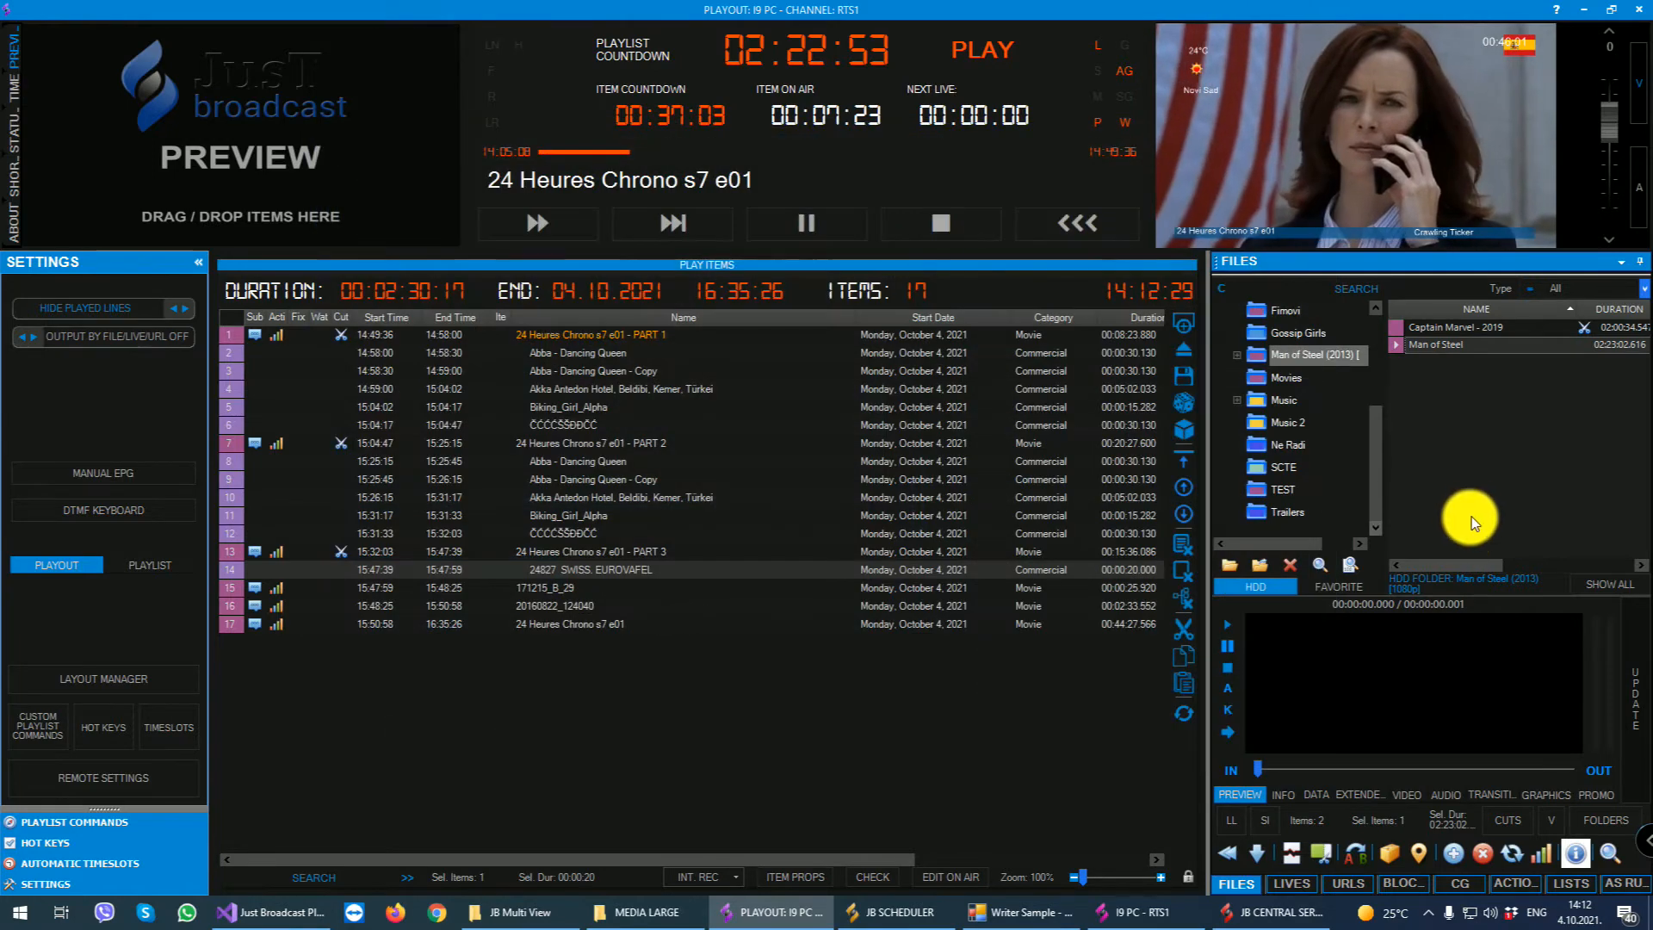
- Examine the info, extended data, video, audio, transition, graphics and promo properties of Man of Steel in the file list's details area
left_click(1315, 794)
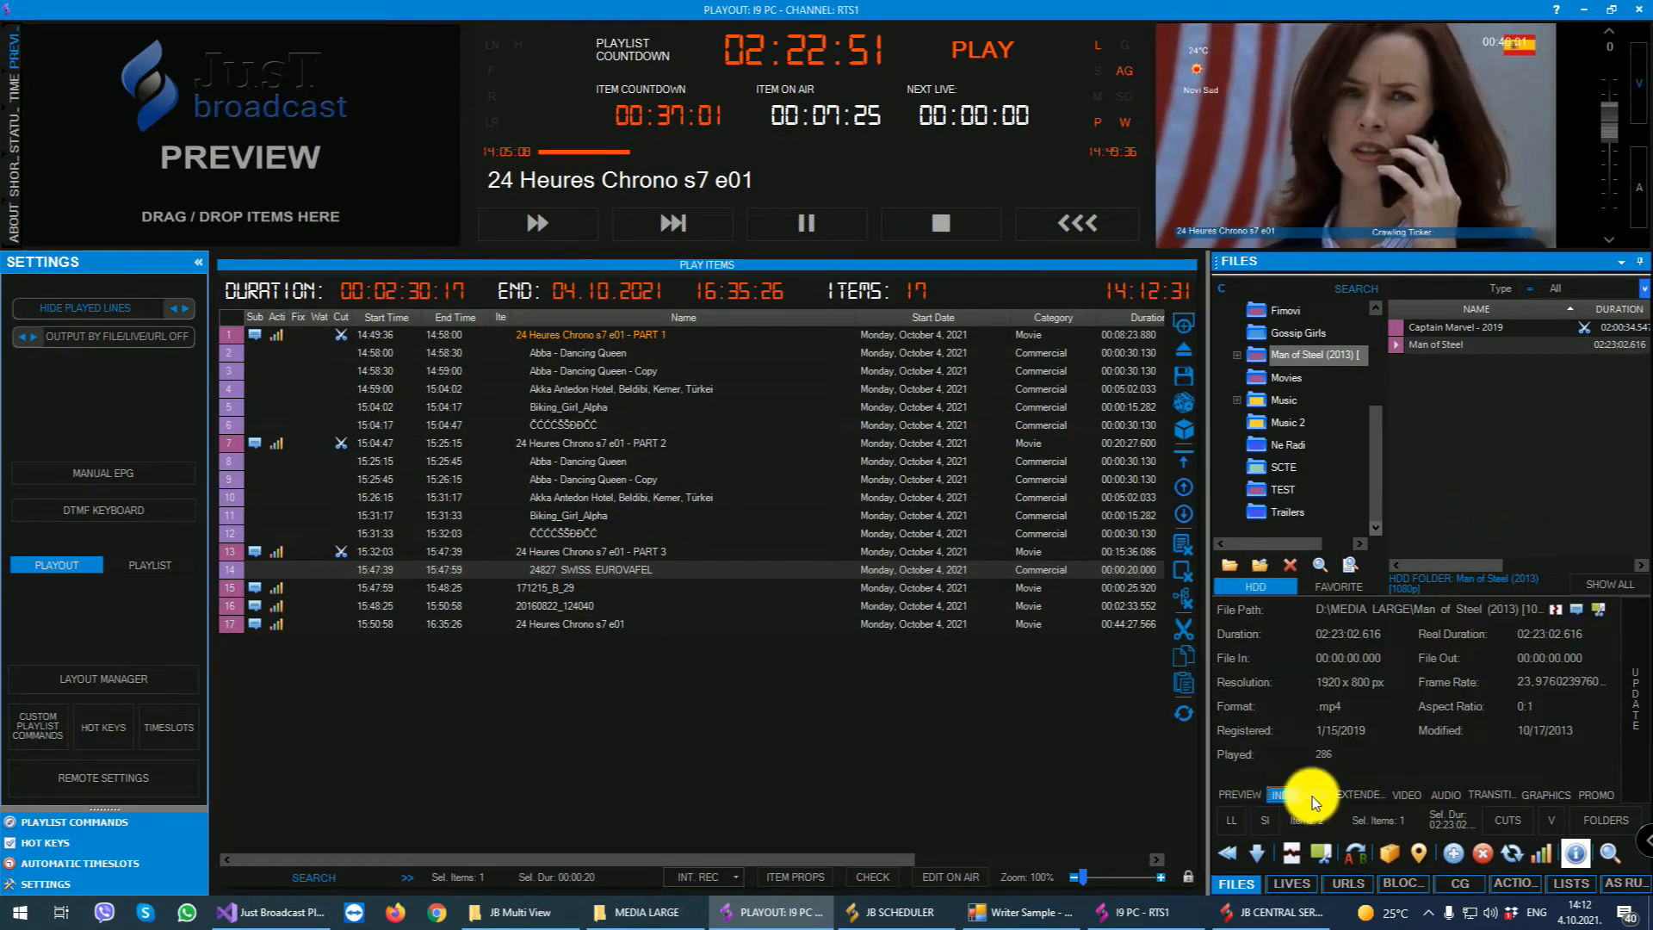
left_click(1350, 794)
left_click(1410, 793)
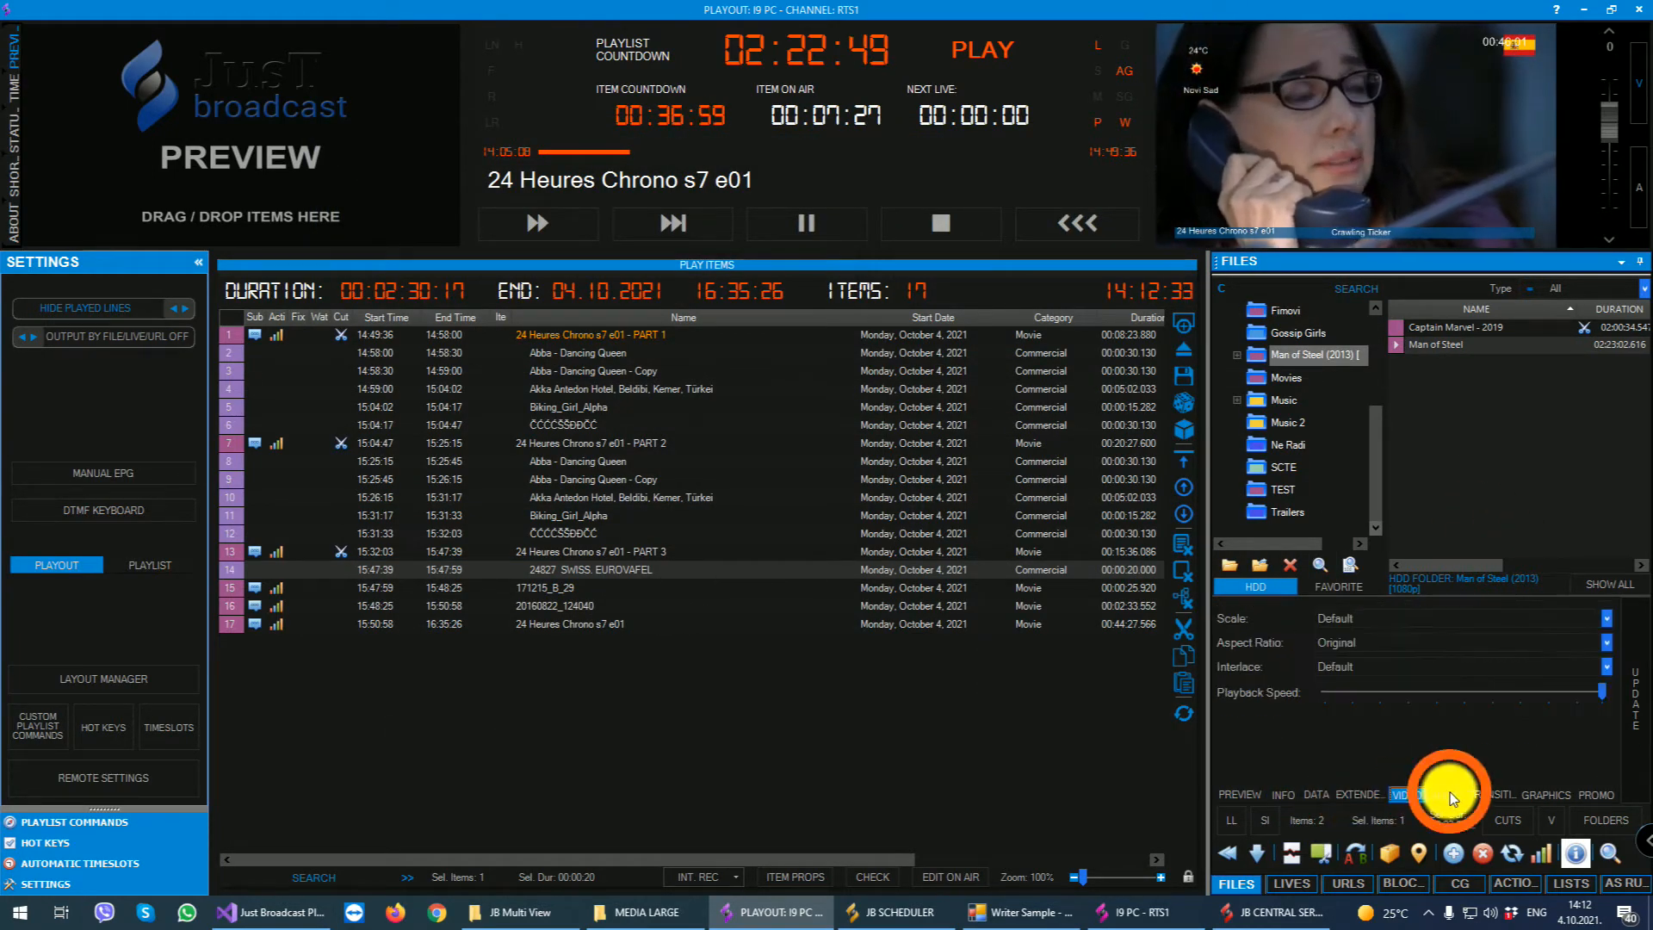
left_click(1450, 792)
left_click(1482, 794)
left_click(1529, 793)
left_click(1589, 793)
left_click(1546, 795)
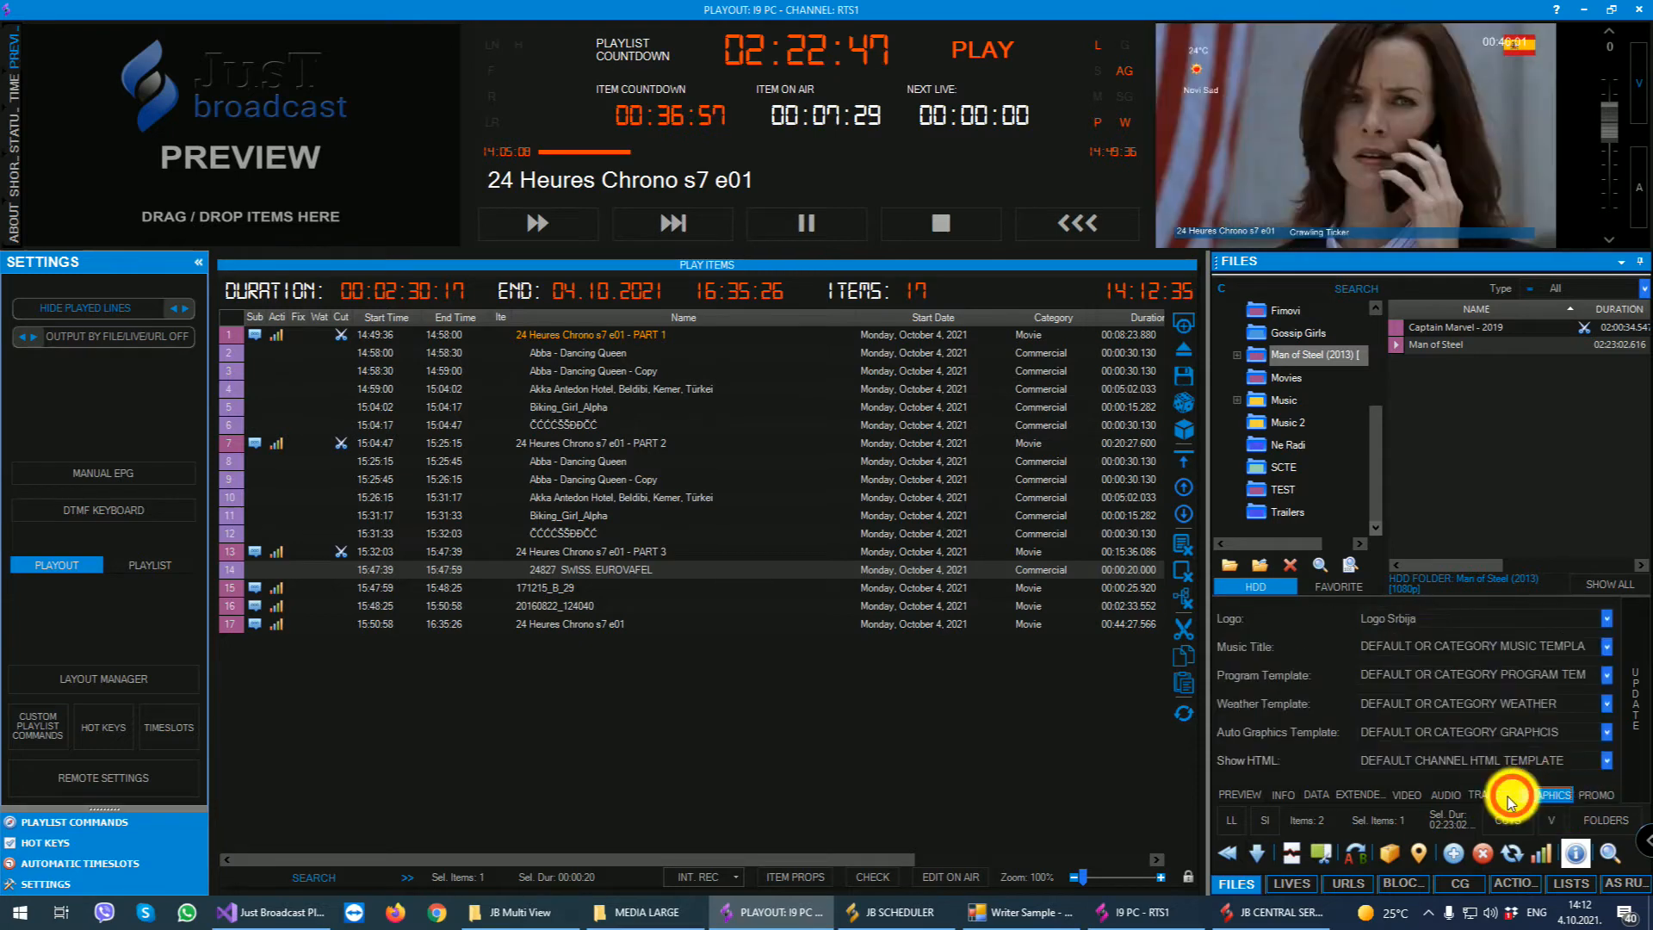
left_click(1508, 797)
left_click(1595, 794)
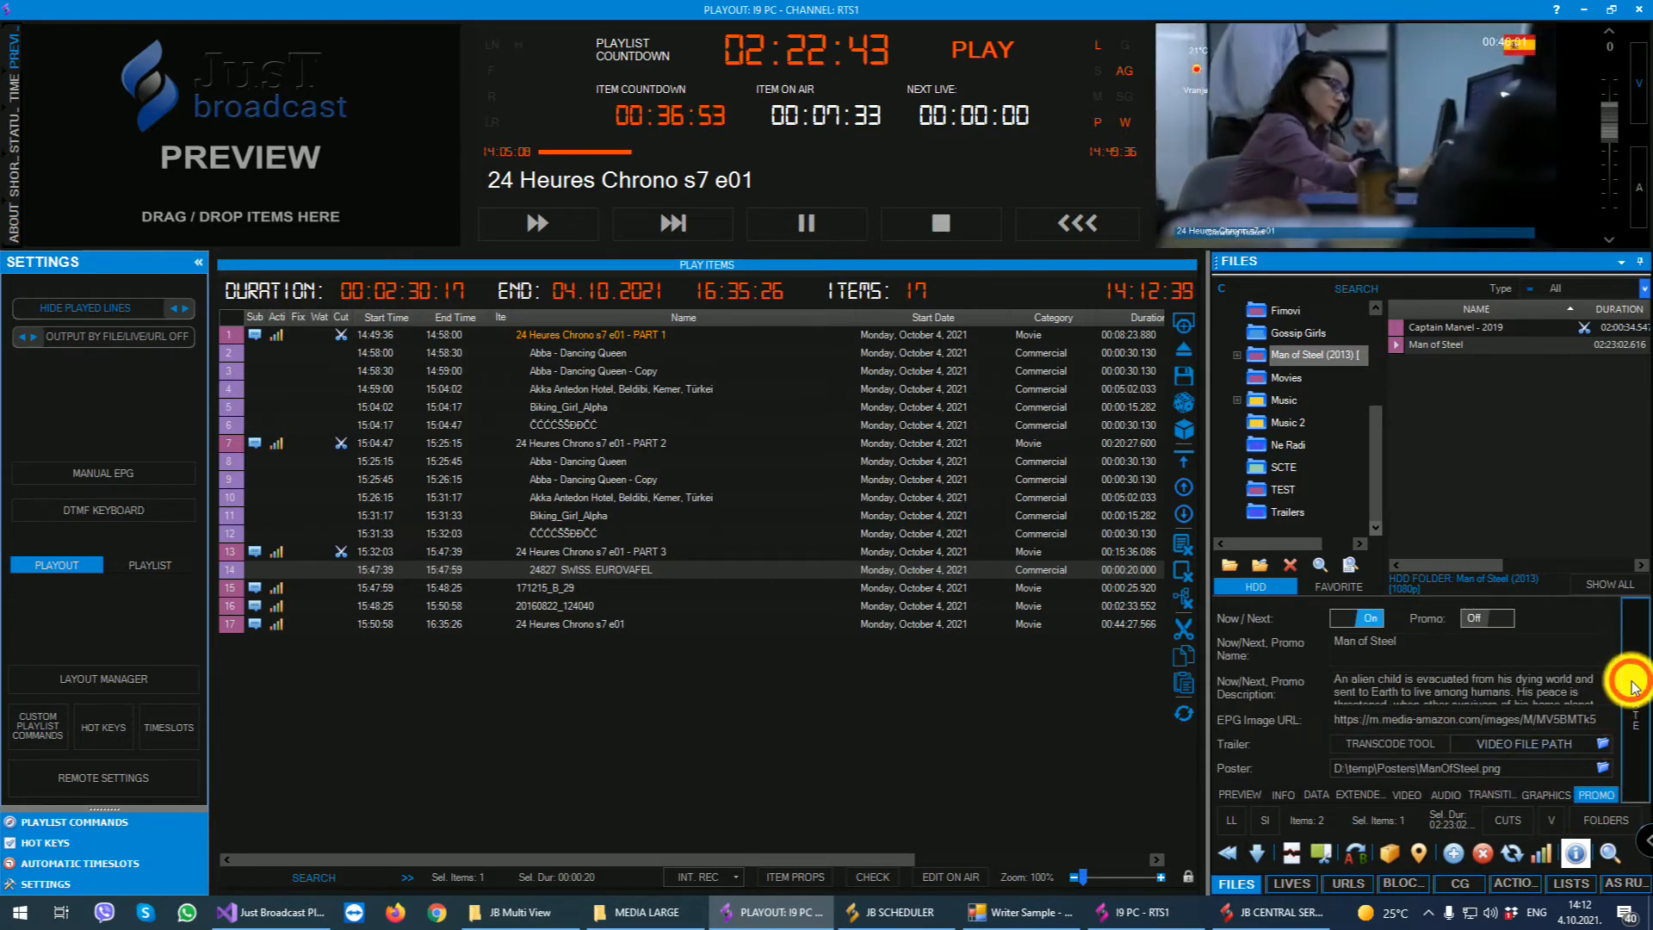
- Preview Man of Steel around 00:57 and send it on air with the option to play the new item and continue the current item
left_click(1244, 793)
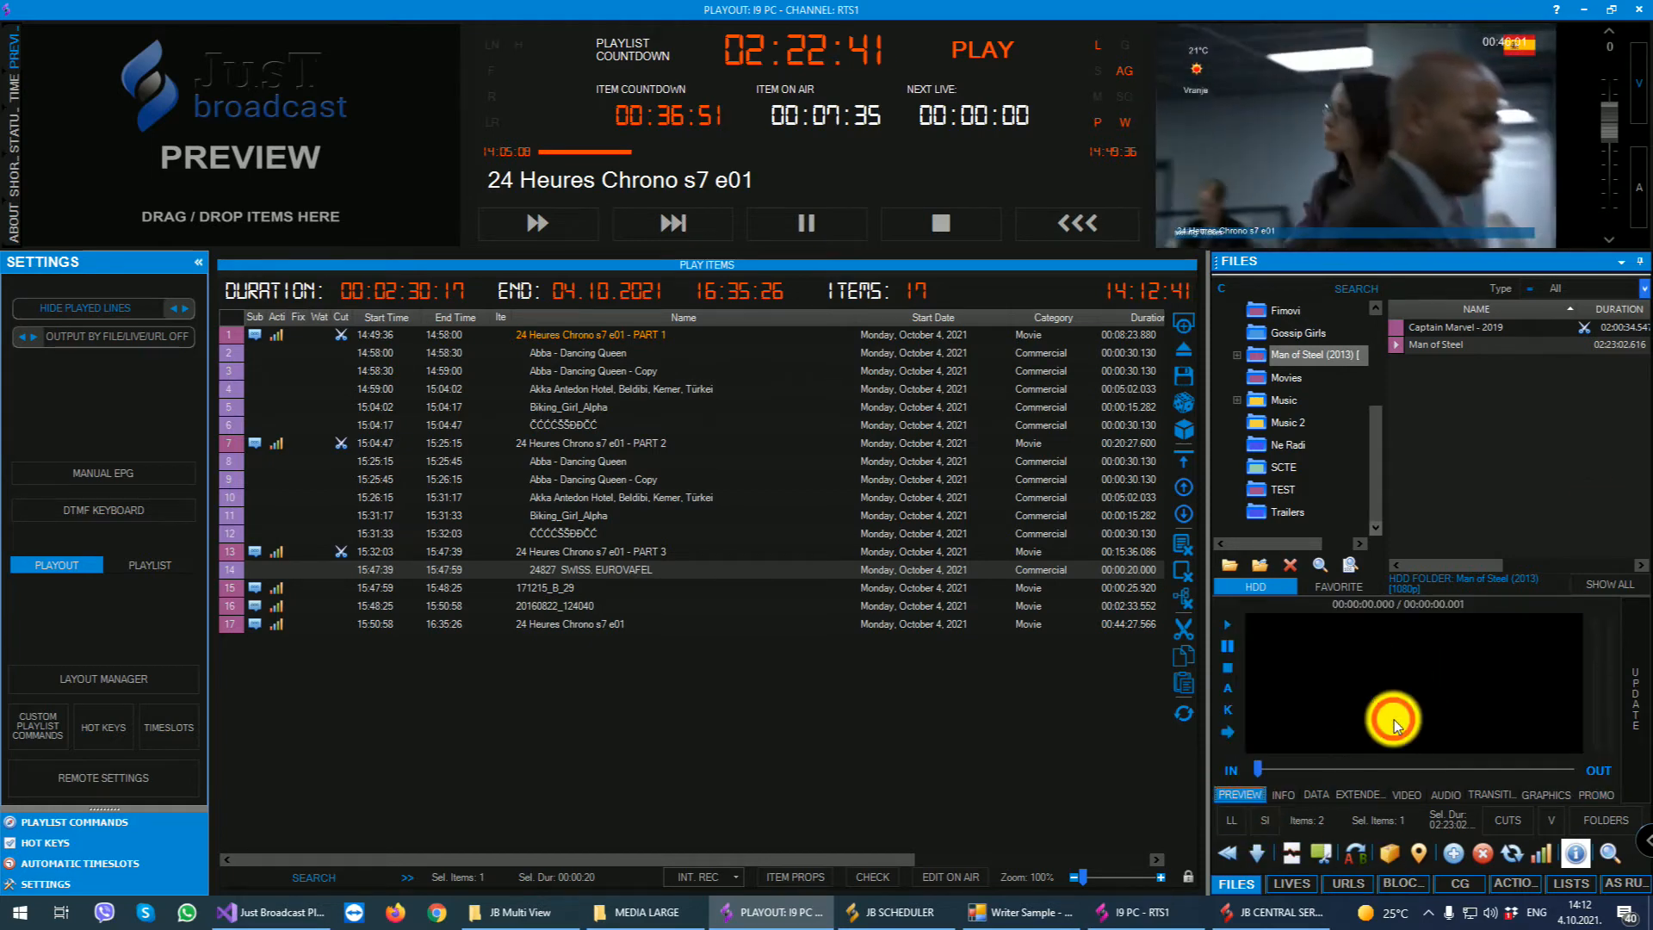
left_click_drag(1331, 761, 1382, 767)
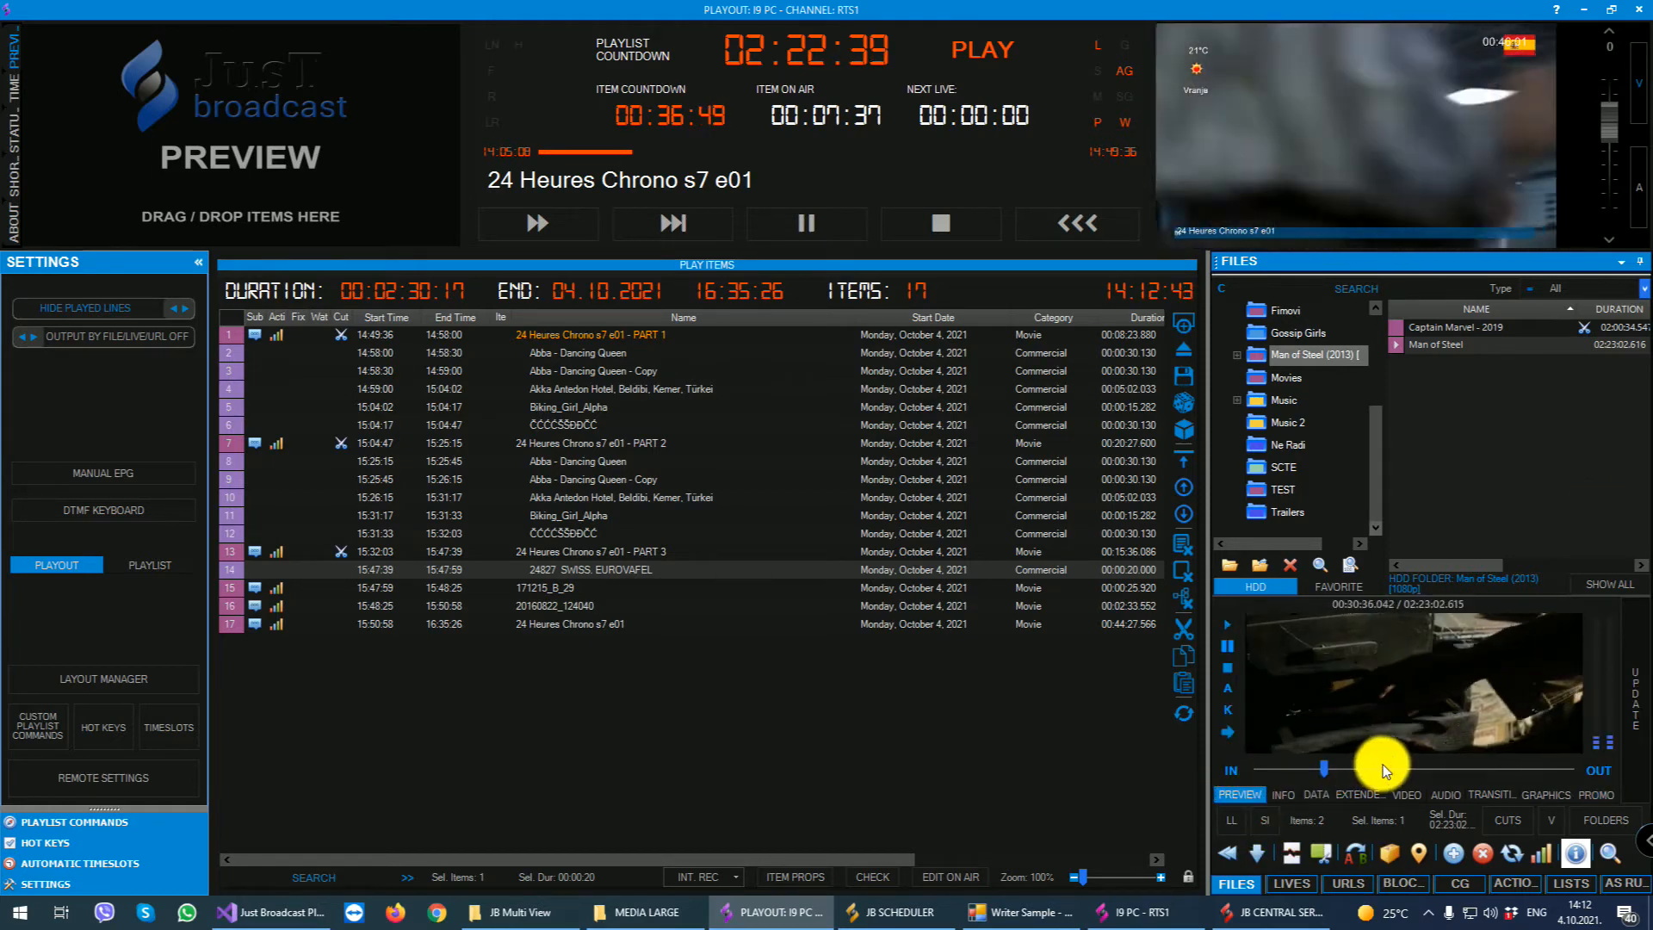
left_click(1228, 732)
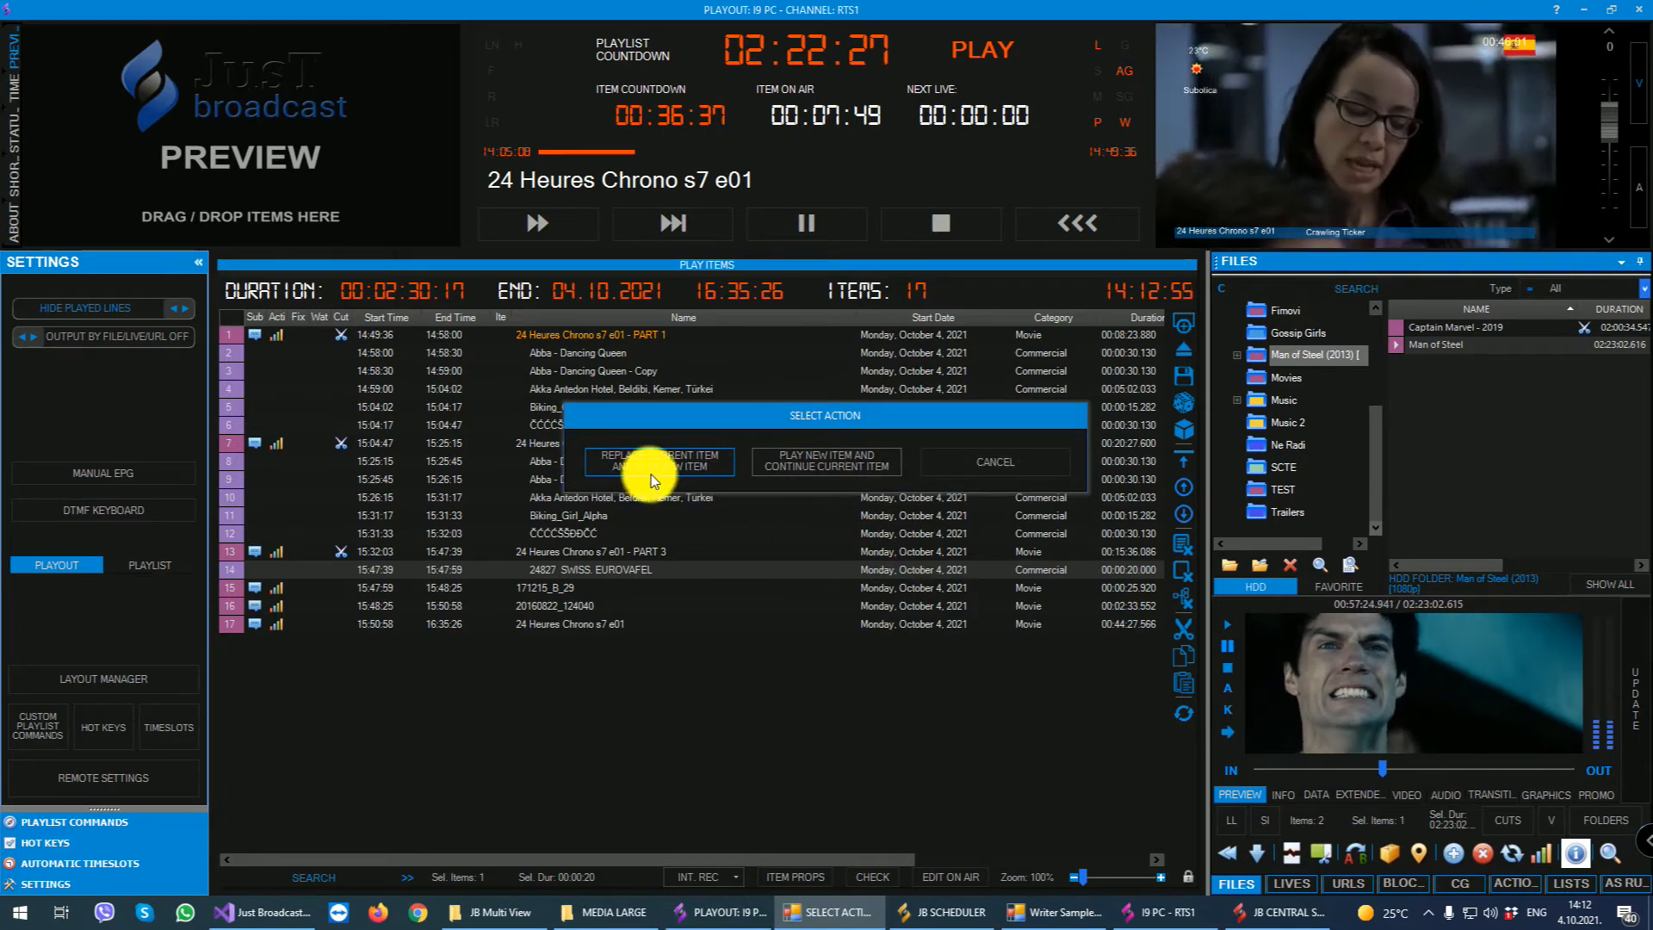
left_click(856, 467)
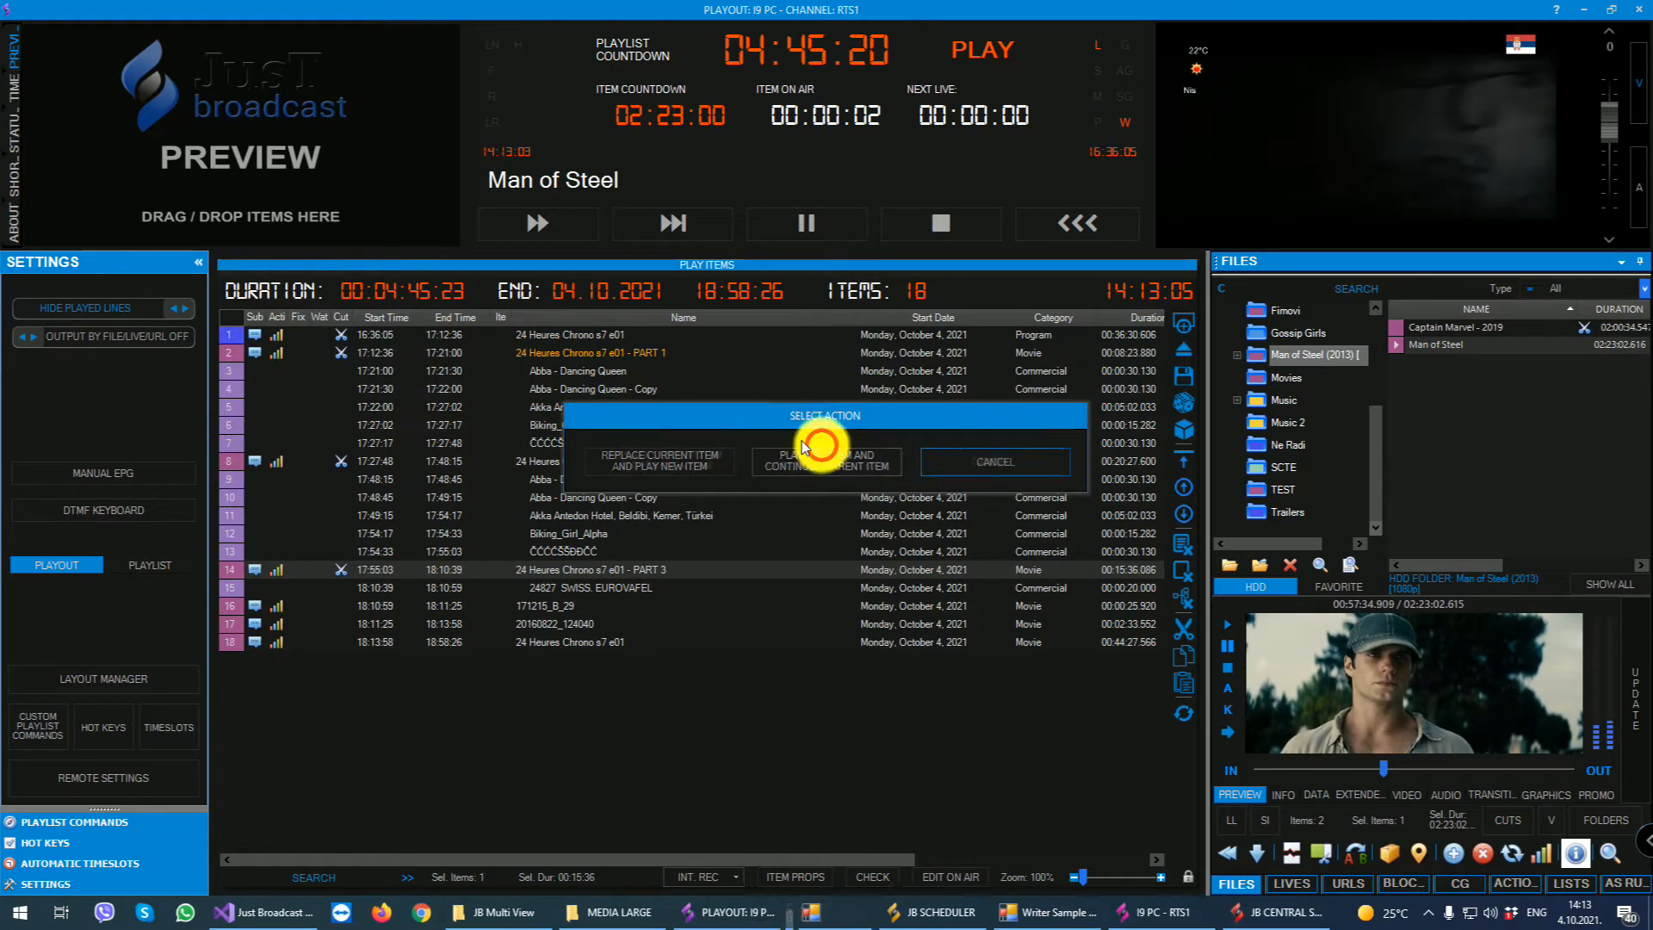
left_click(996, 457)
double_click(1009, 460)
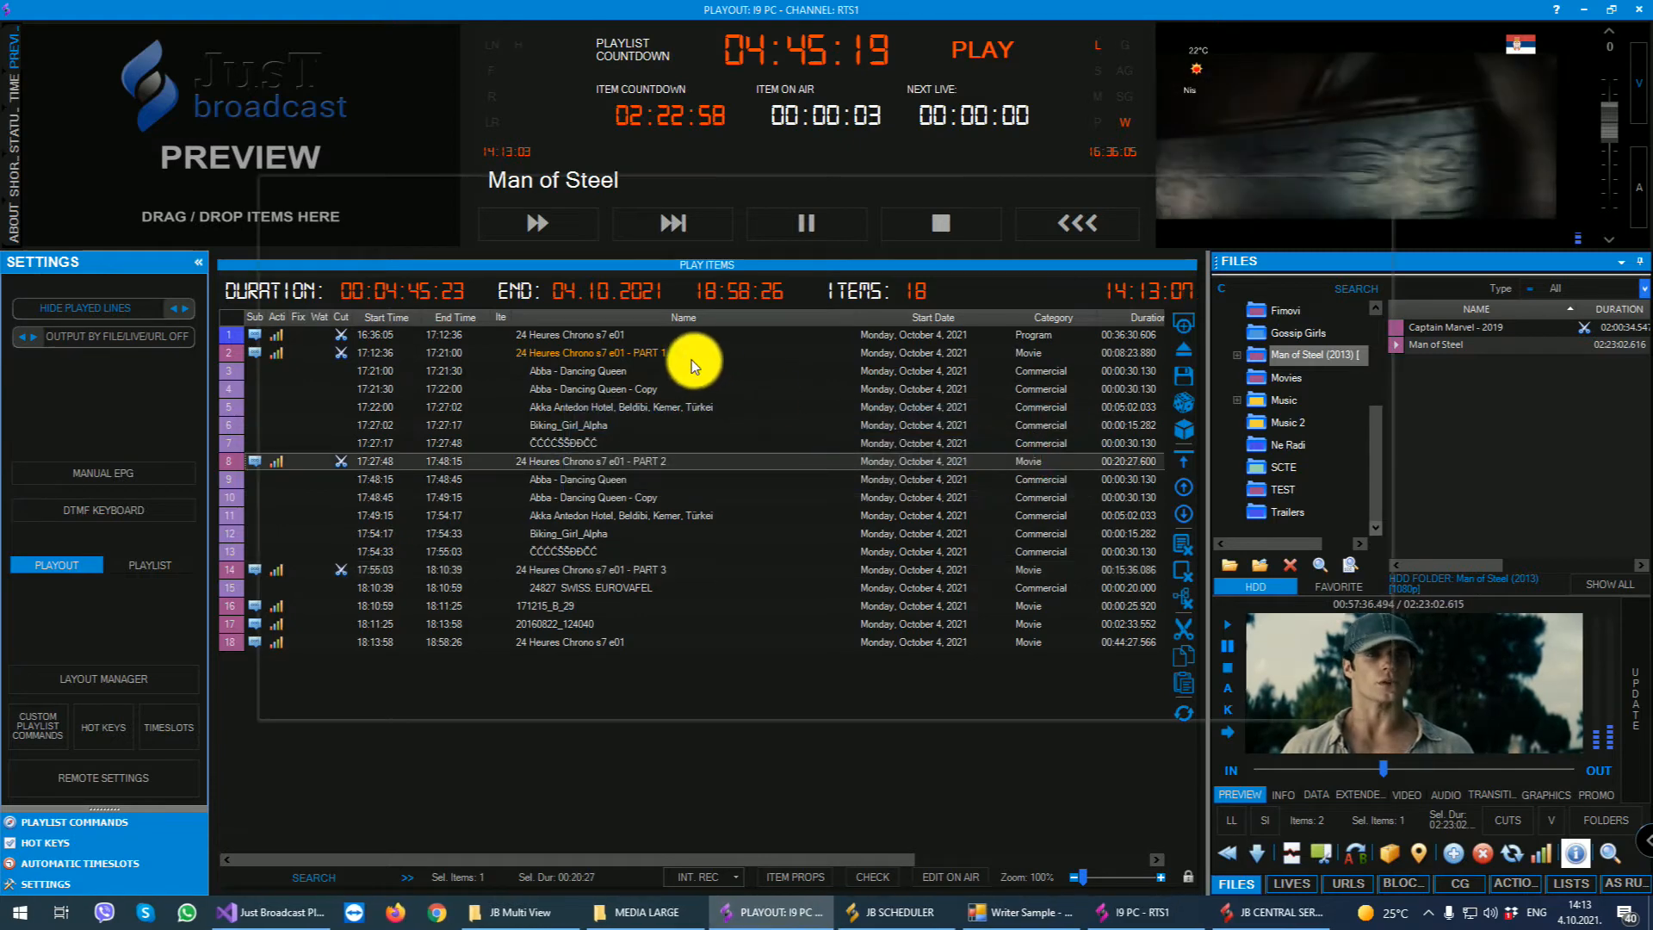
left_click(1377, 190)
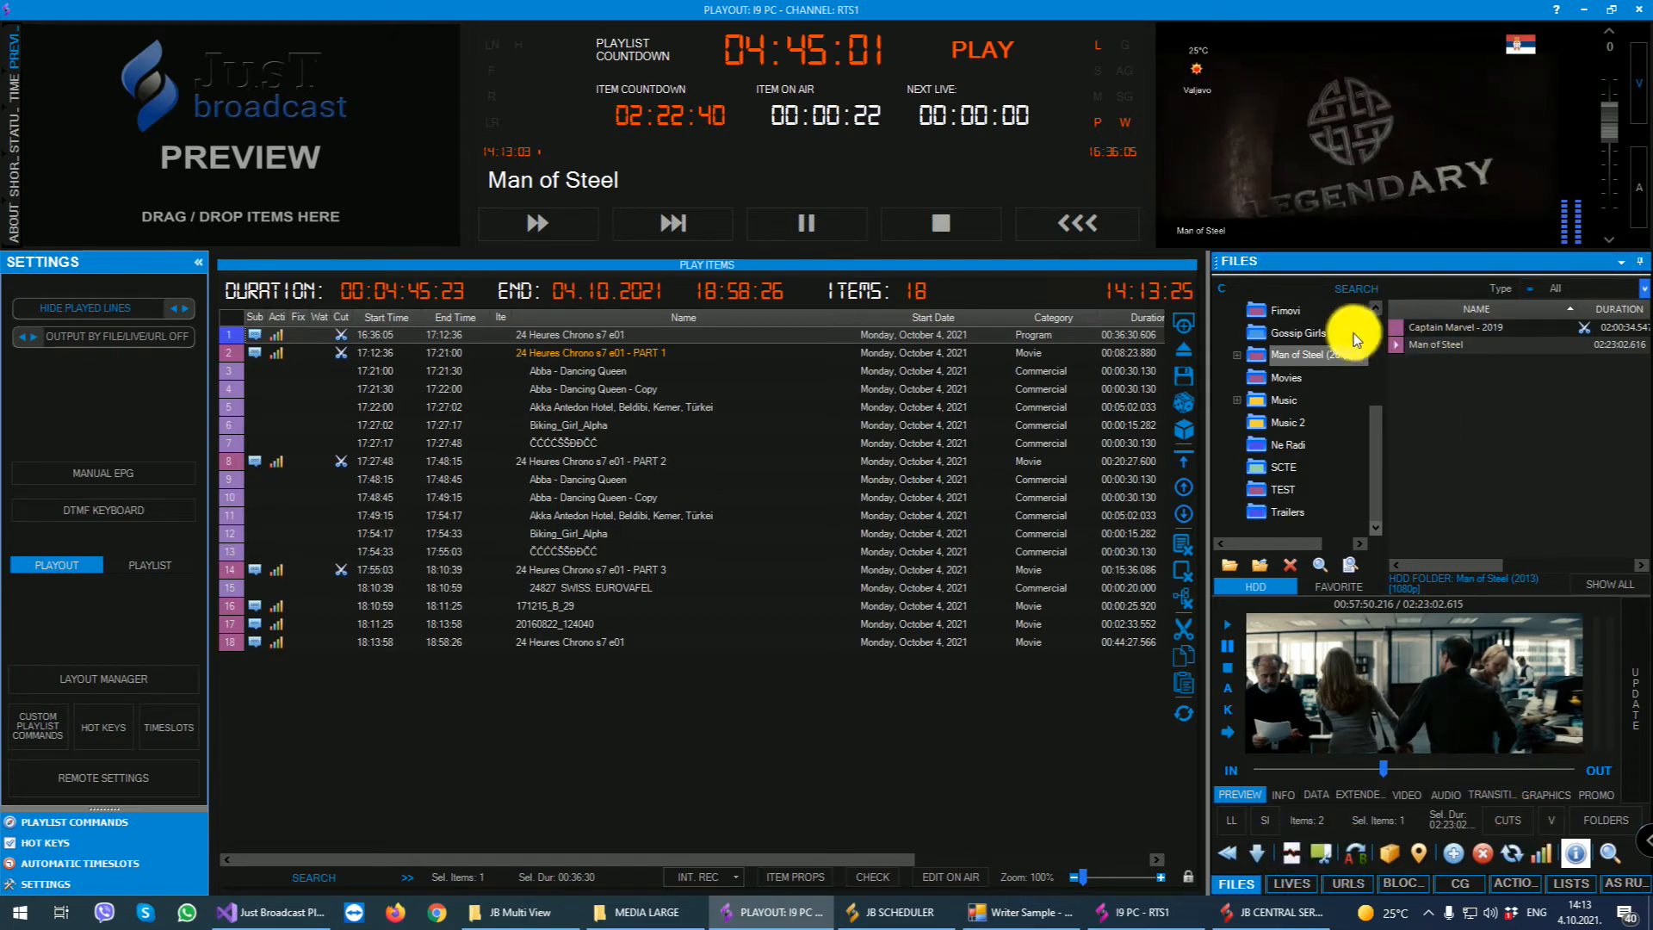
- Open Multi Update for Captain Marvel - 2019 to view its batch file data settings, and close it without changes
right_click(1424, 328)
mouse_move(1493, 339)
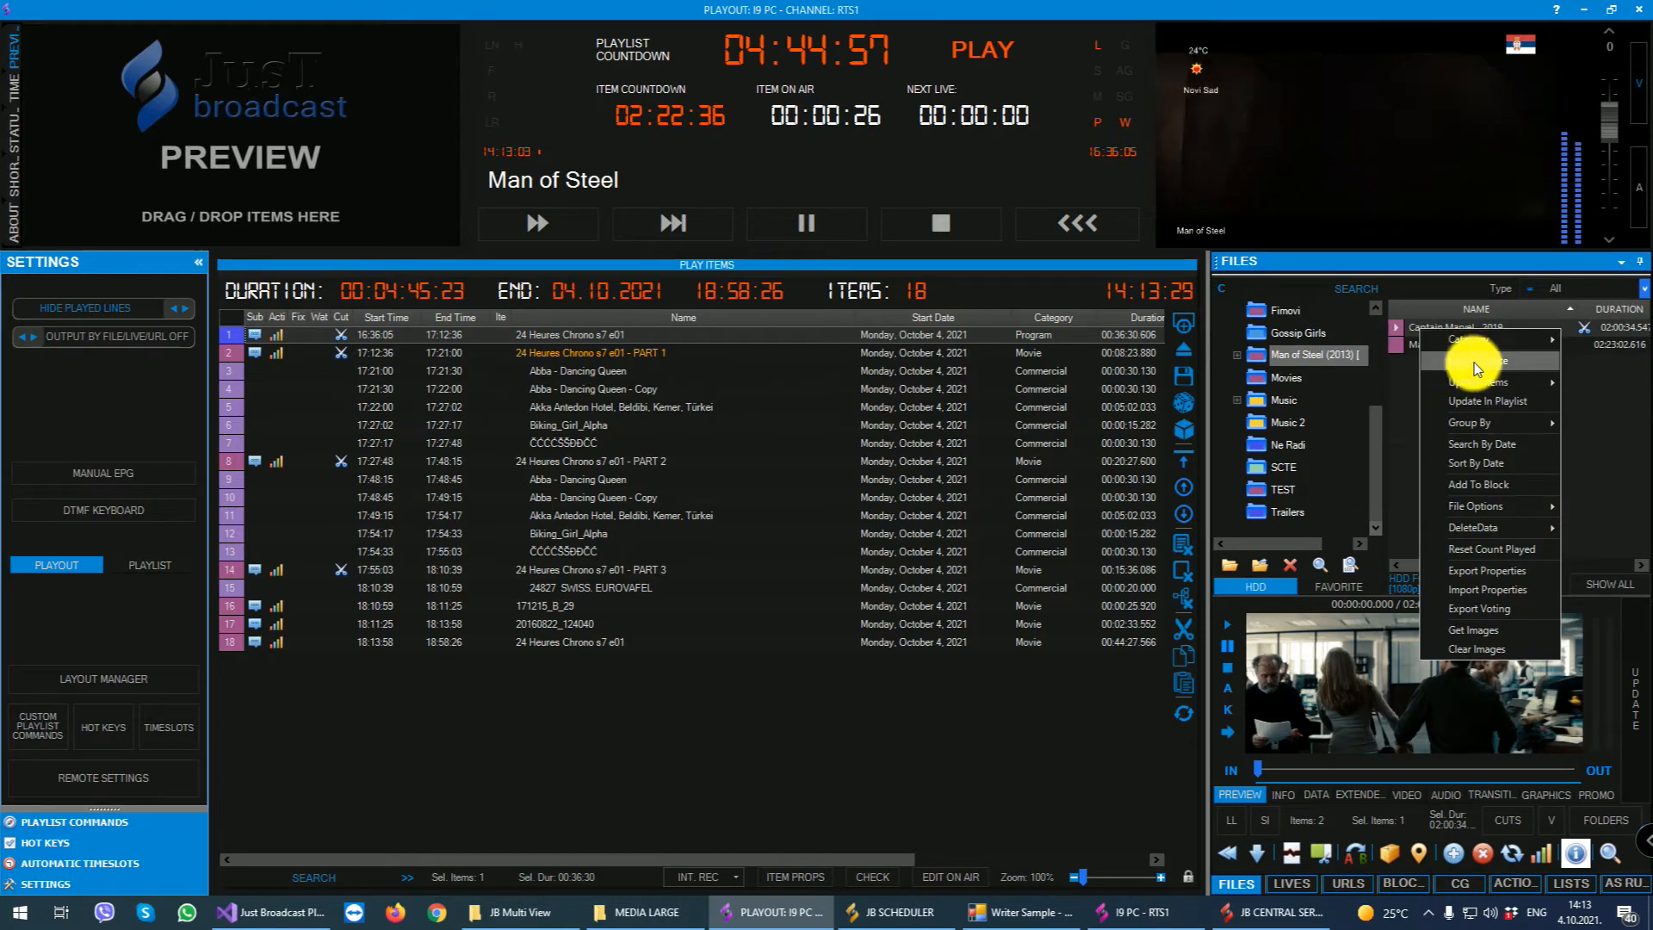
left_click(1487, 358)
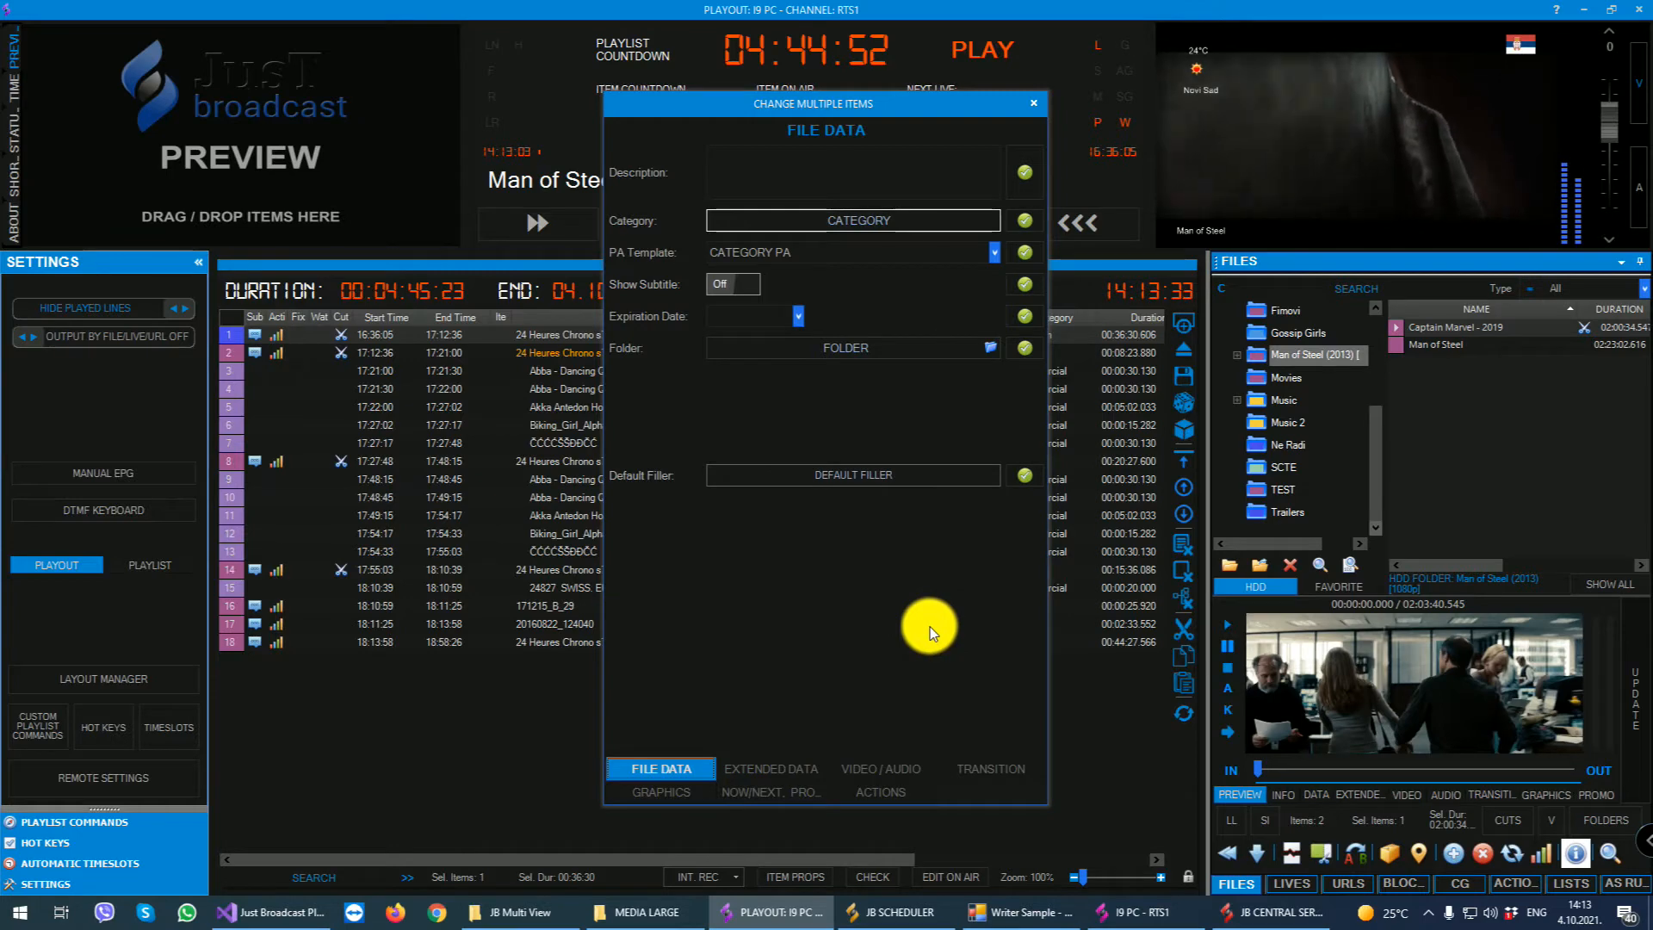
left_click(1033, 104)
- Show the Captain Marvel - 2019 file in Explorer, close the folder window, and review the file's remaining context commands
right_click(1429, 340)
mouse_move(1537, 384)
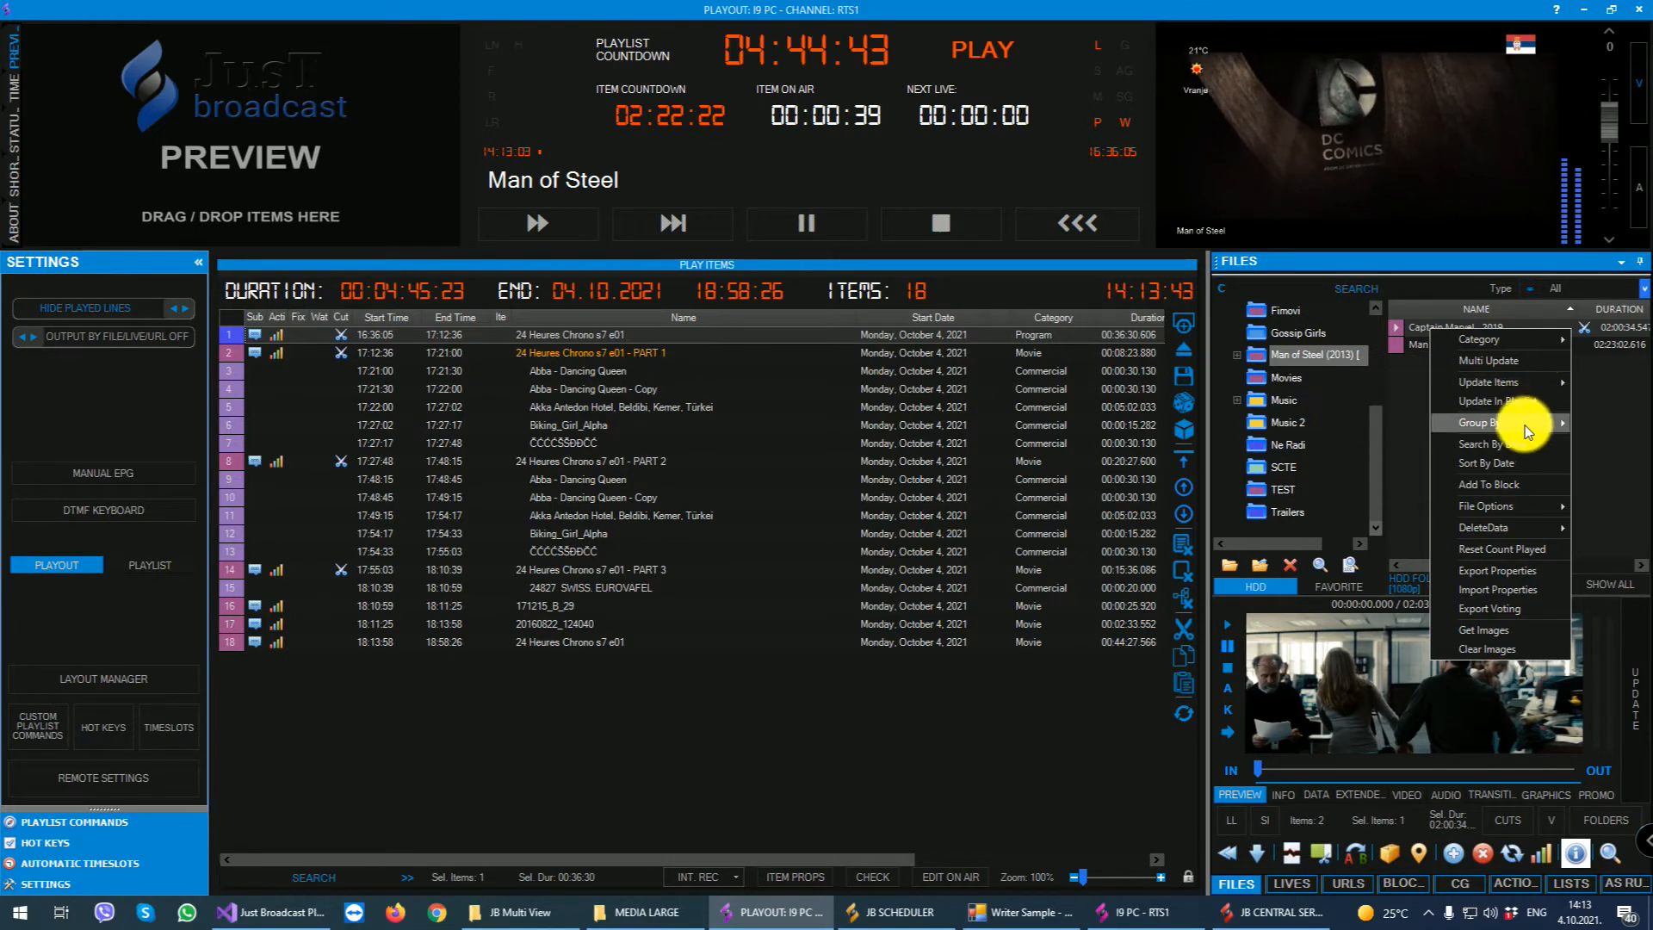
mouse_move(1522, 427)
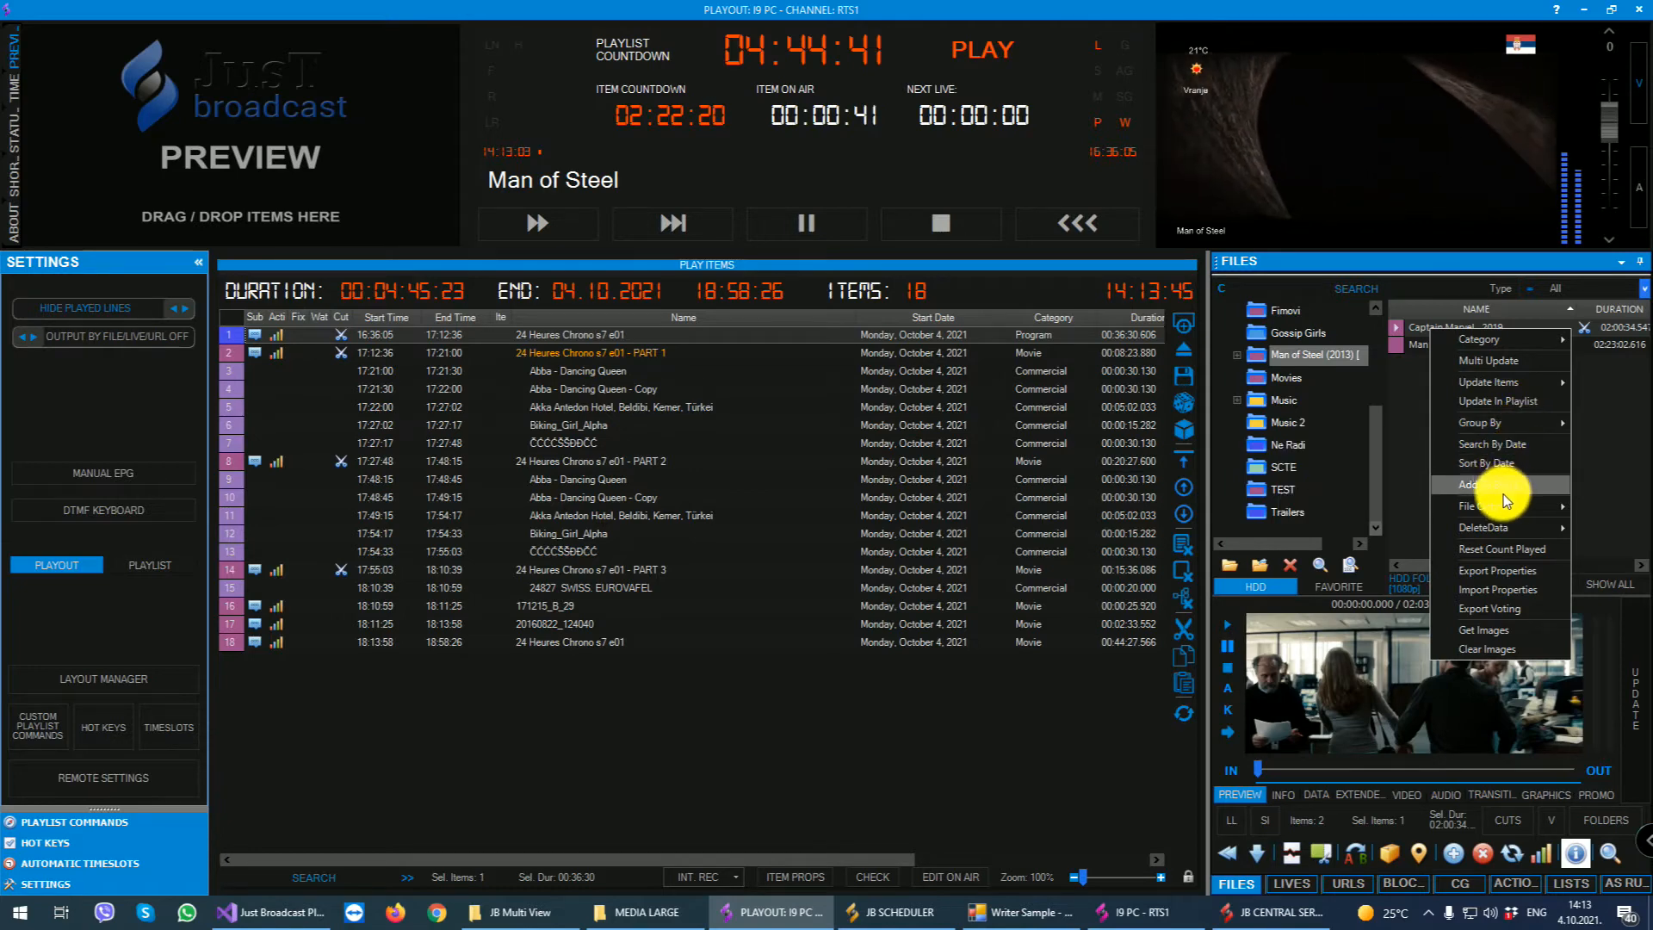
mouse_move(1505, 513)
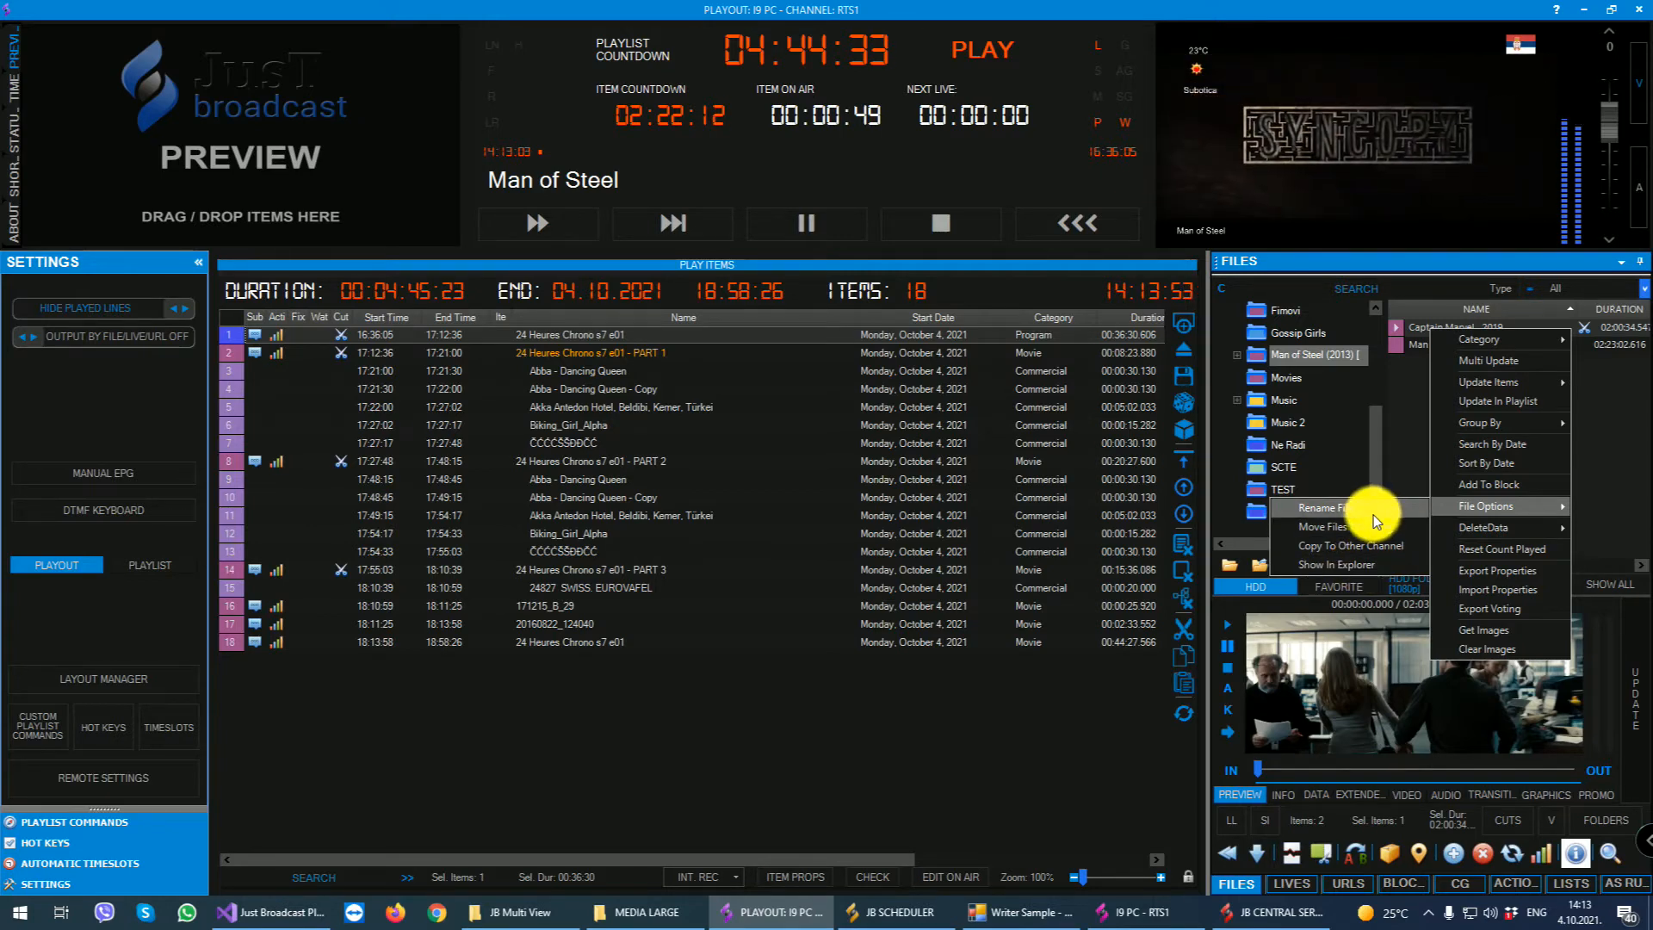
left_click(1365, 565)
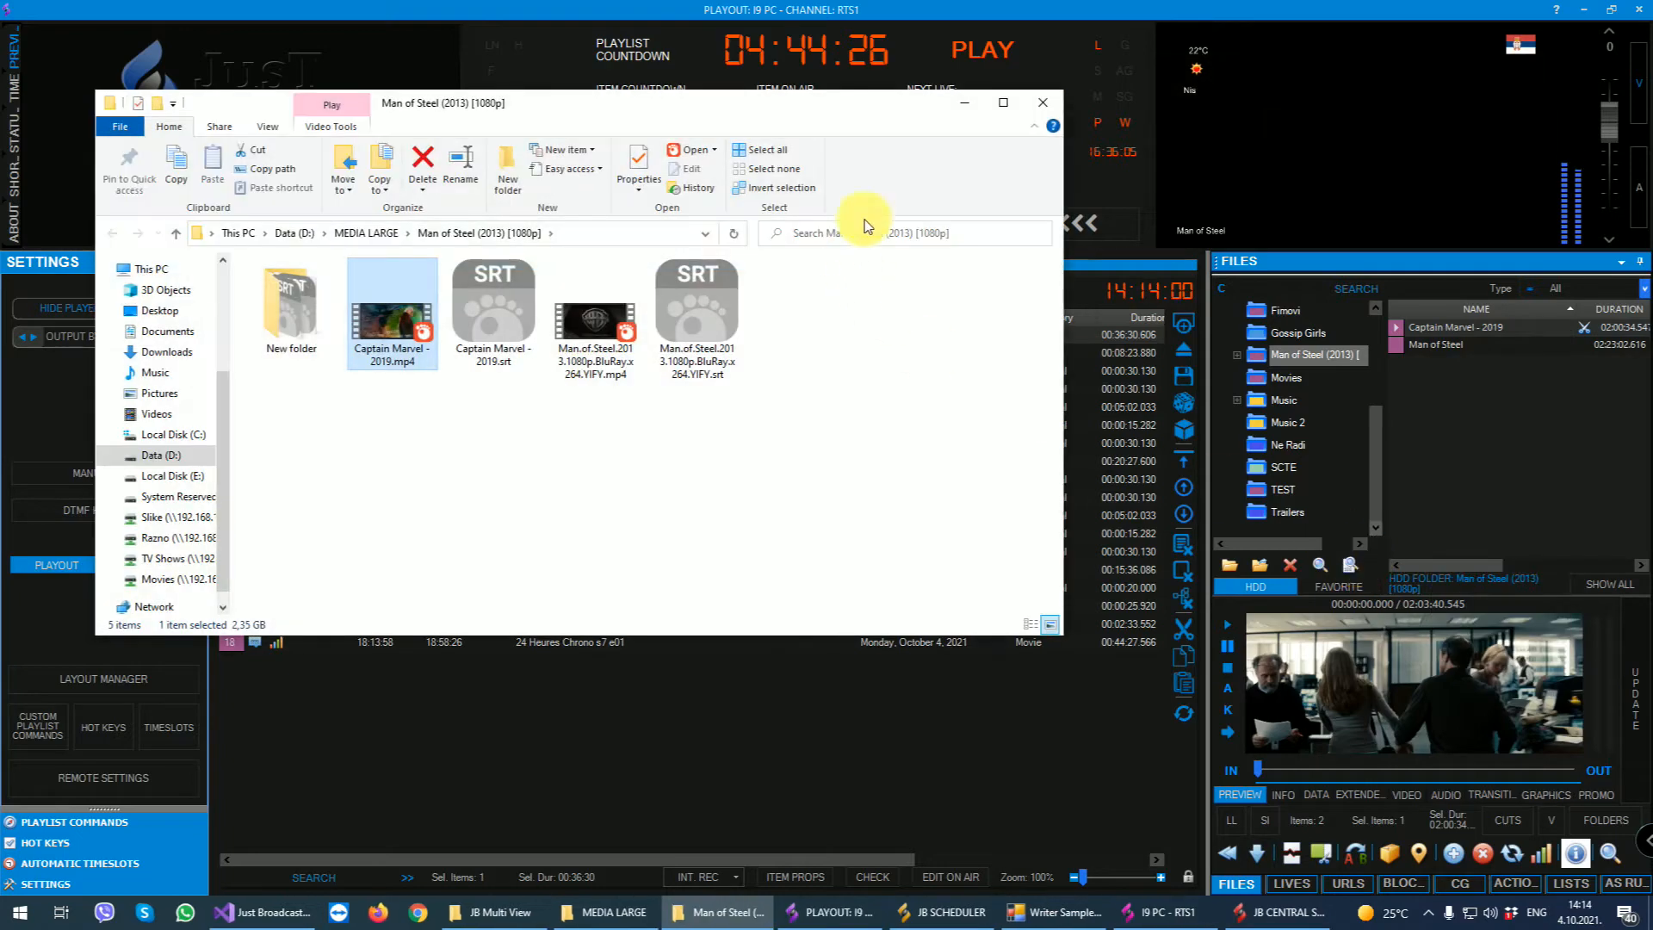
left_click(1043, 102)
right_click(1448, 328)
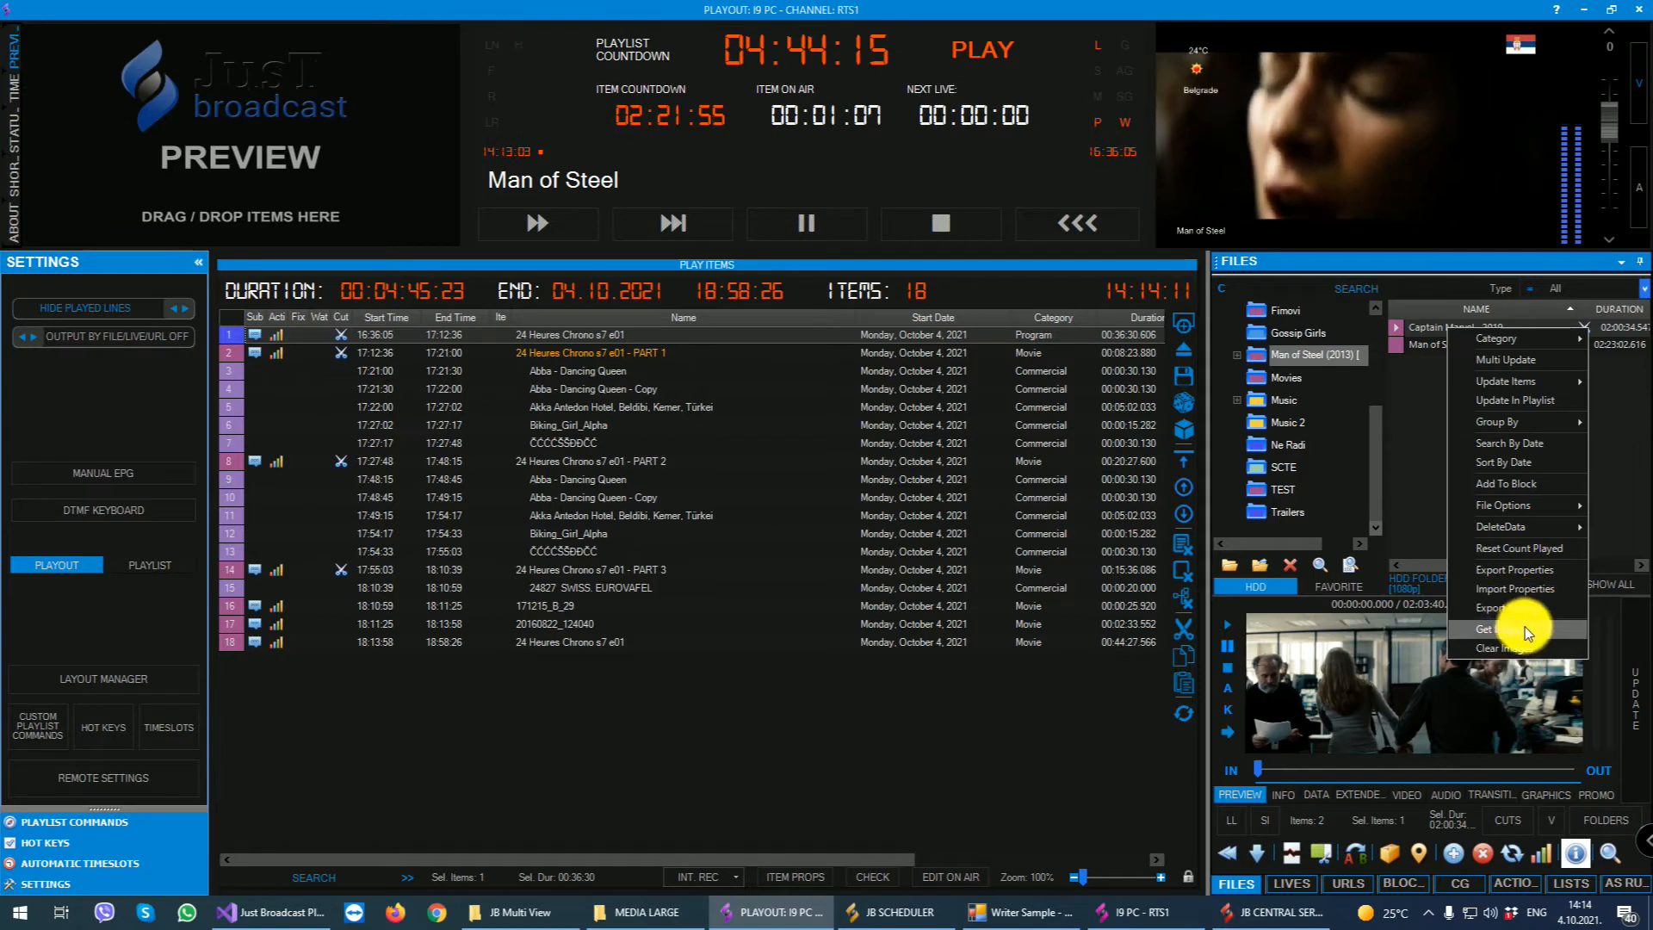
left_click(1419, 419)
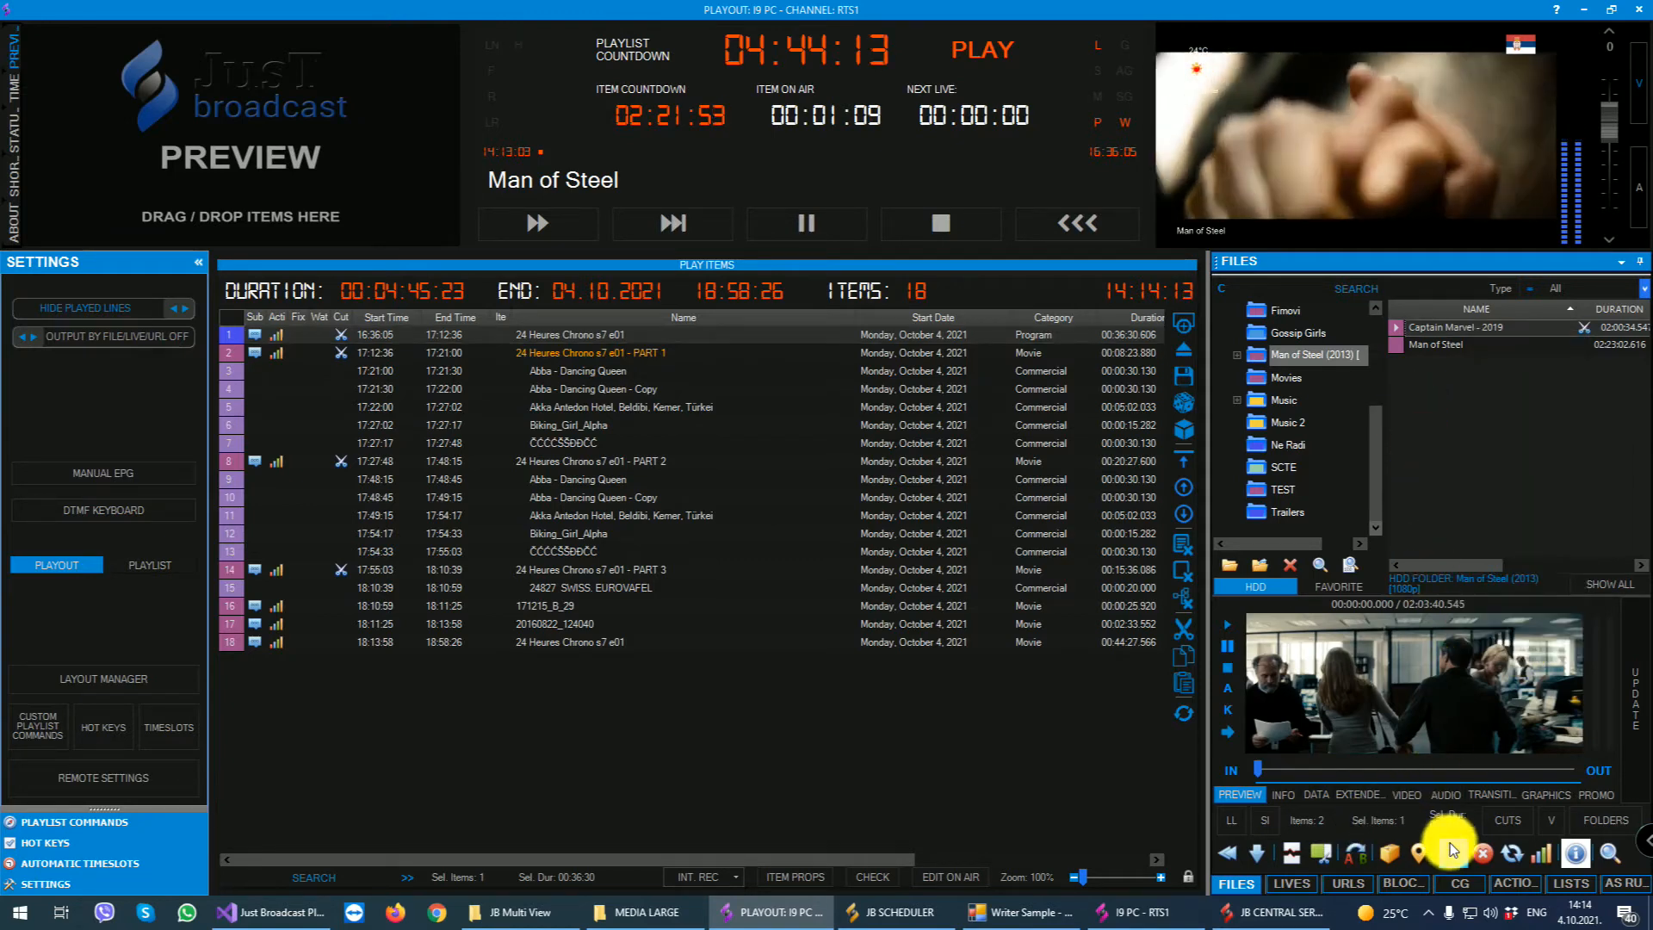
- Hide the file details area and switch the file list to the SL row layout with HI picture thumbnails
left_click(1578, 855)
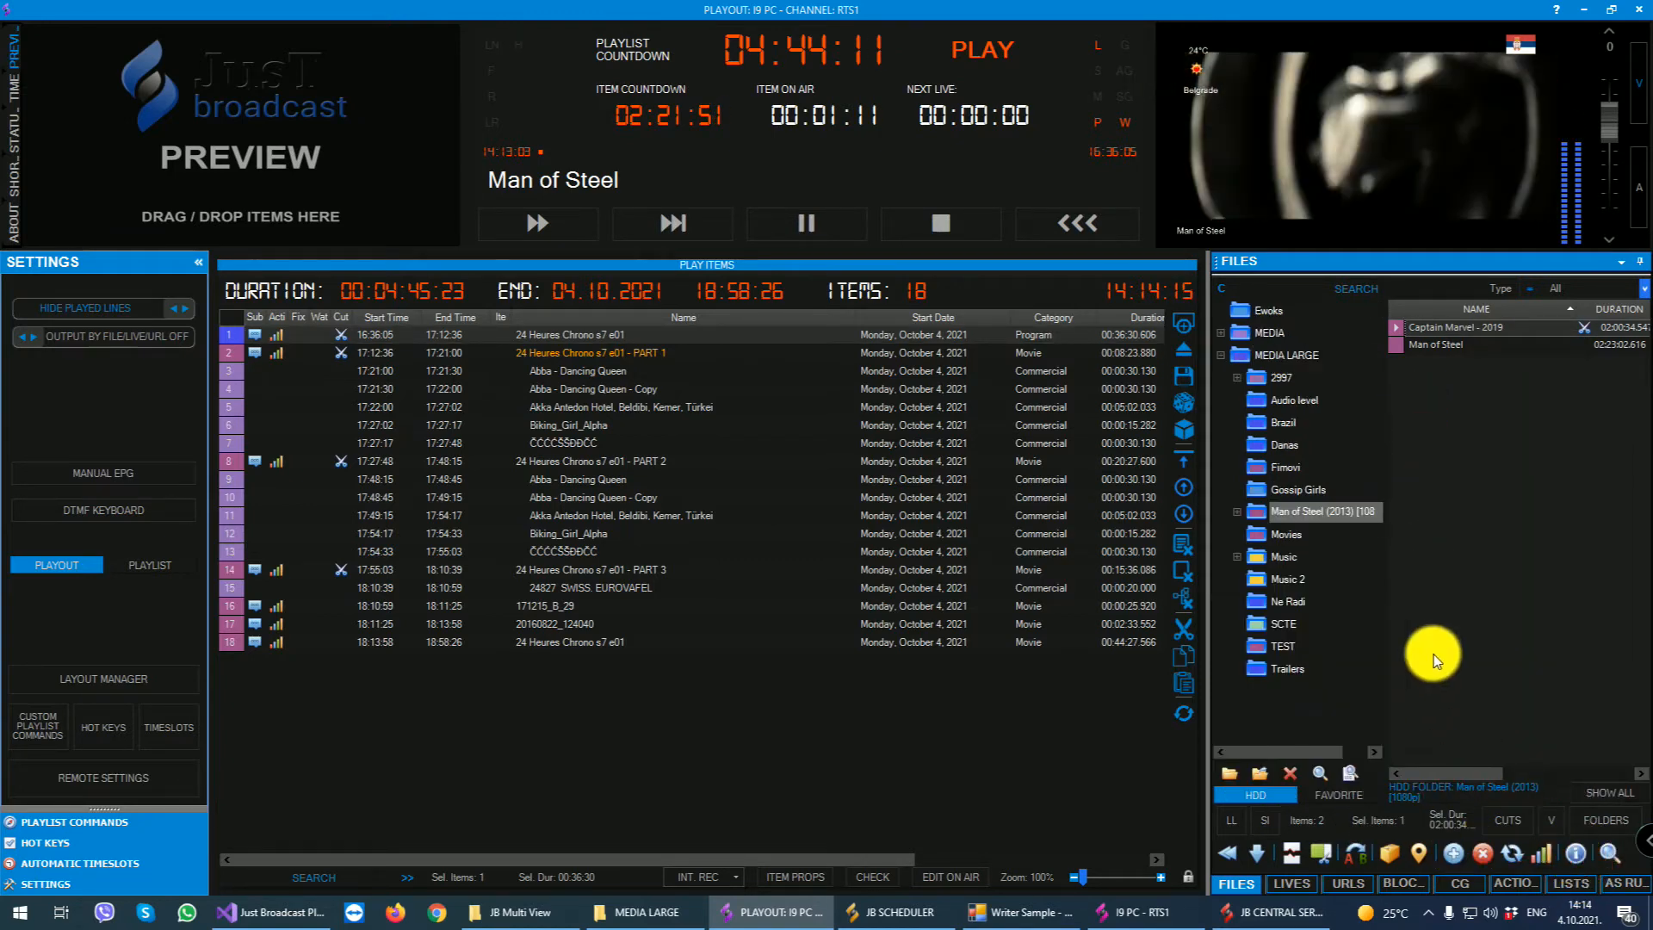
left_click(1229, 823)
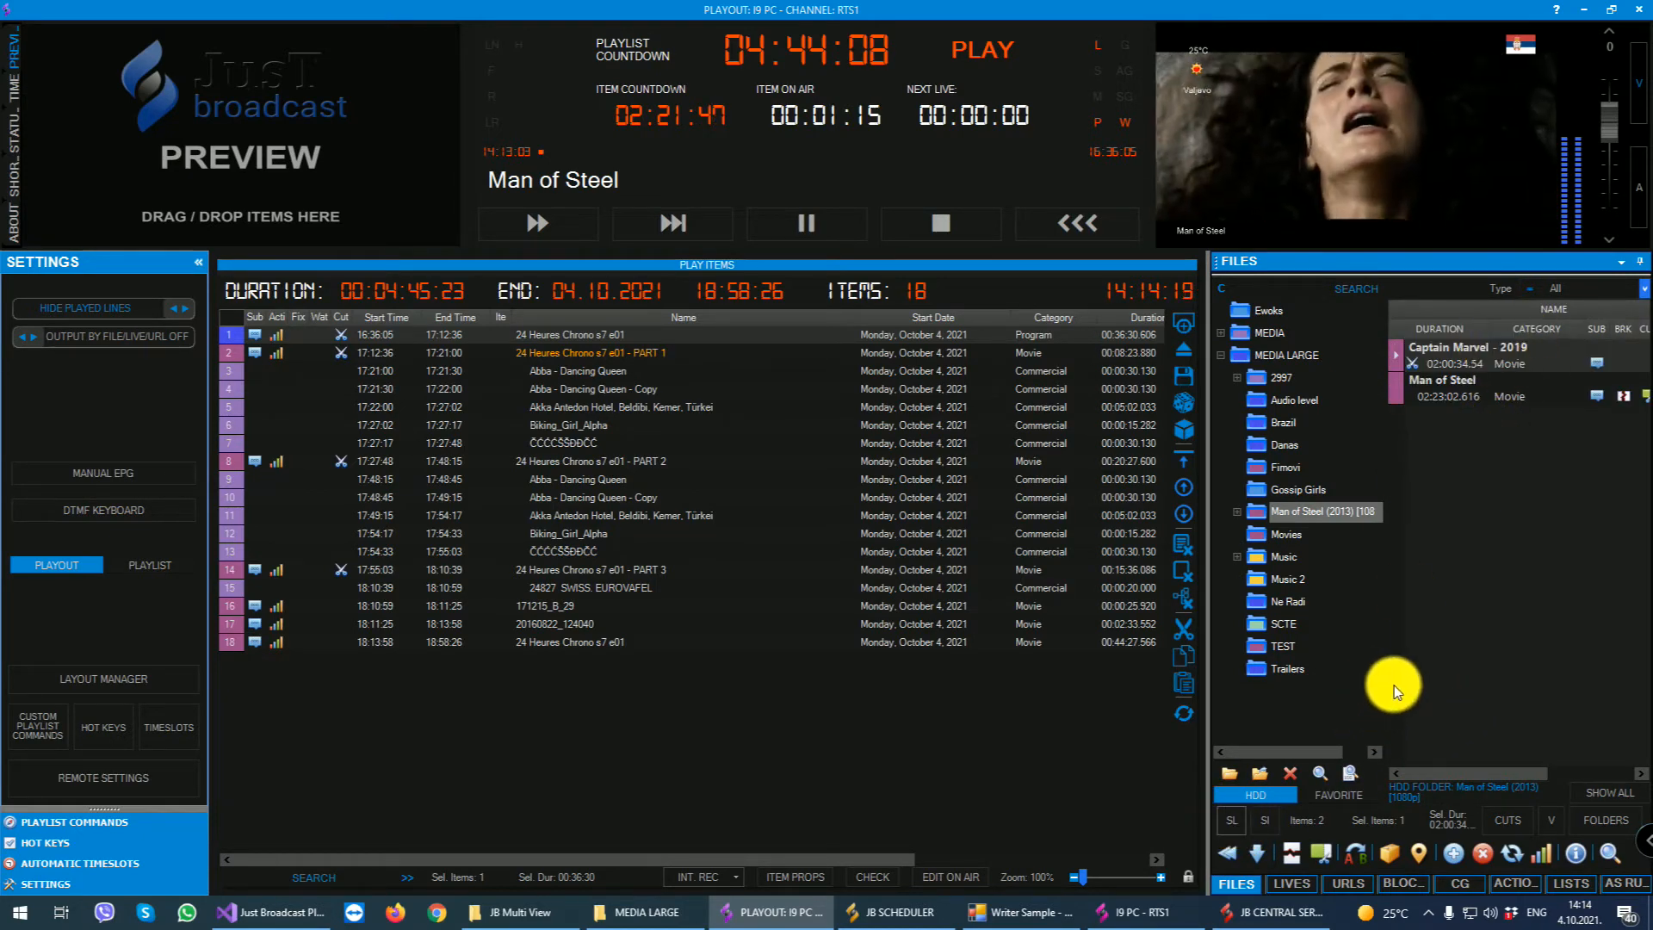
left_click(1267, 823)
- Browse the files in the Fimovi, Gossip Girls, Movies and Music folders
left_click(1285, 467)
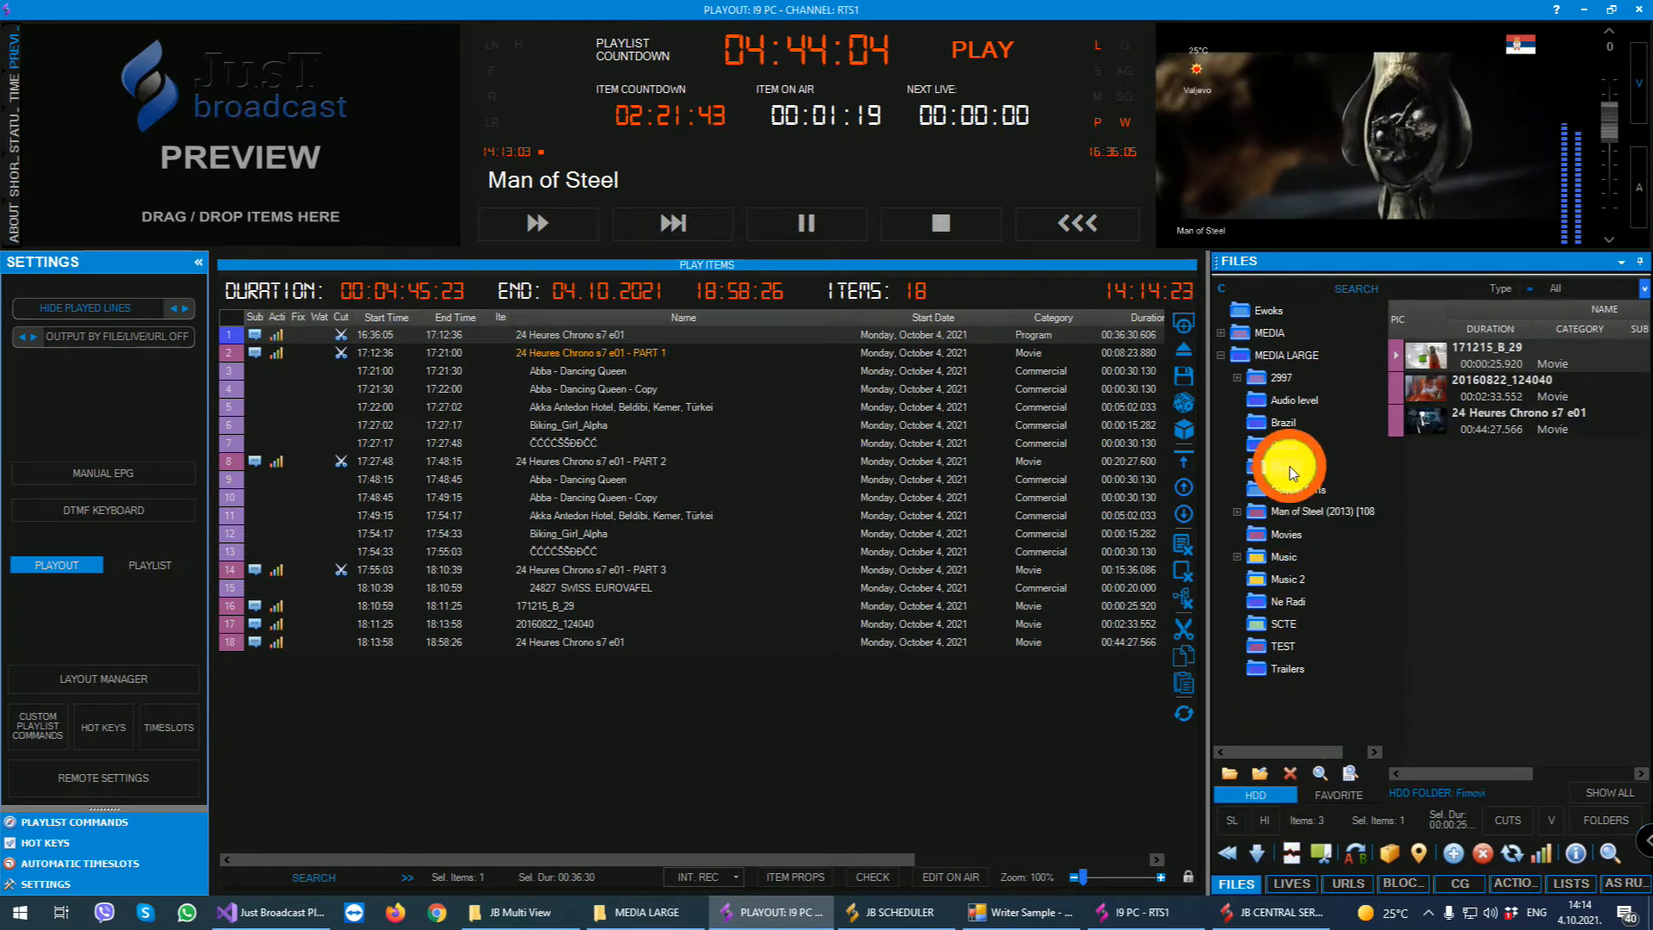
left_click(1289, 491)
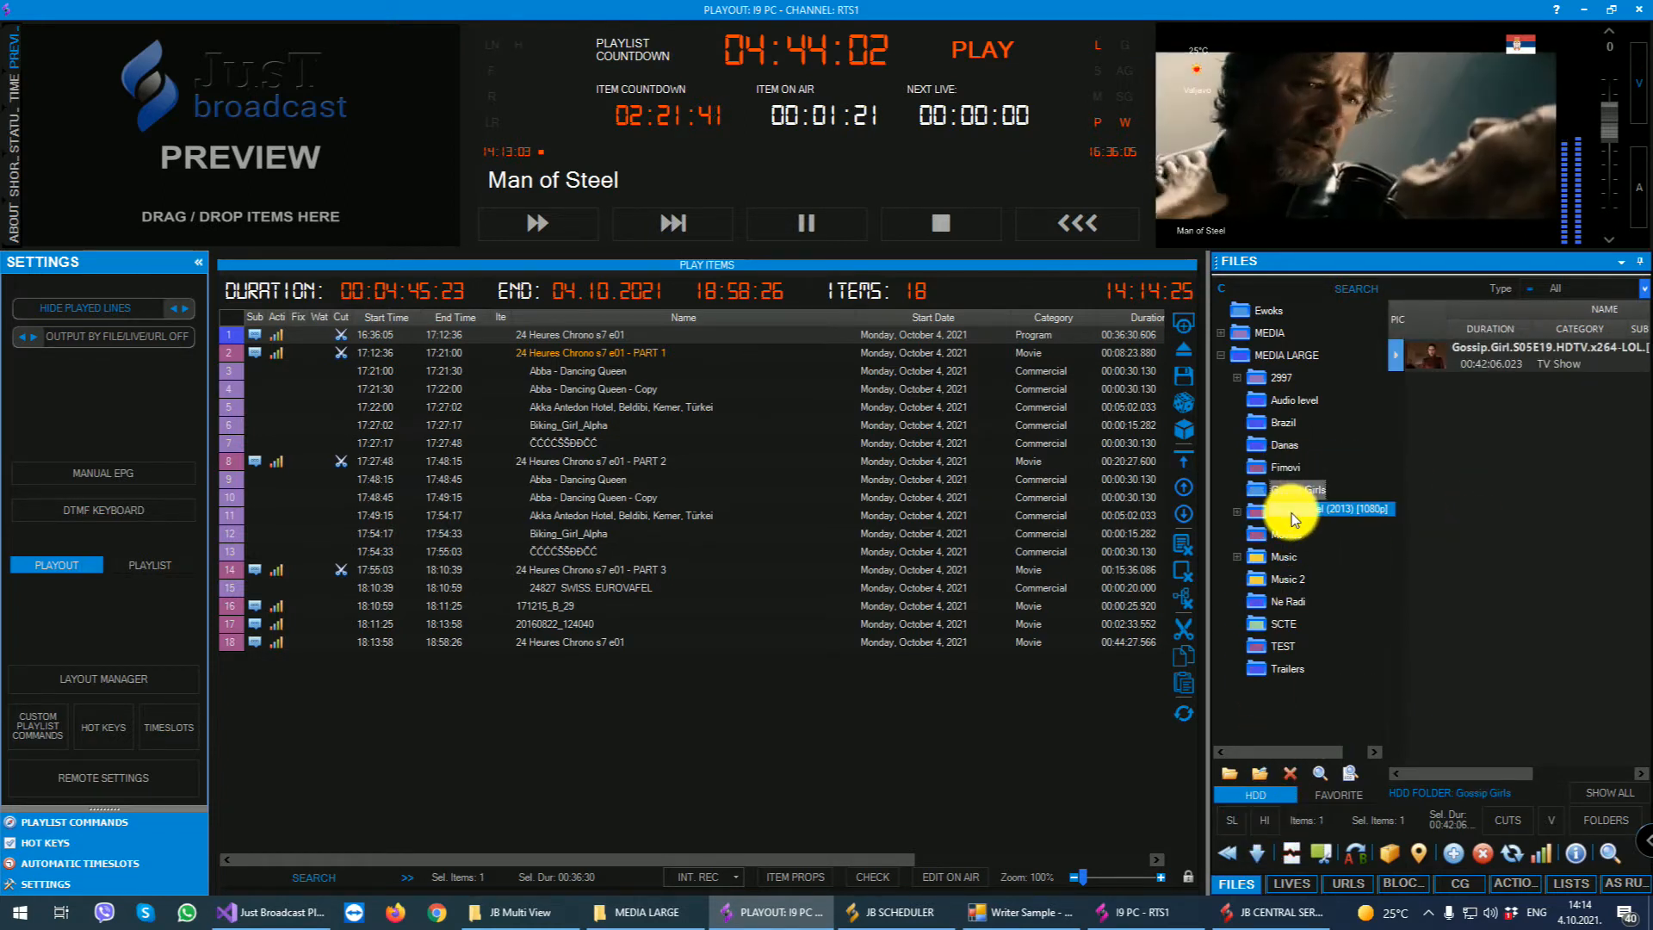
left_click(1288, 537)
left_click(1283, 561)
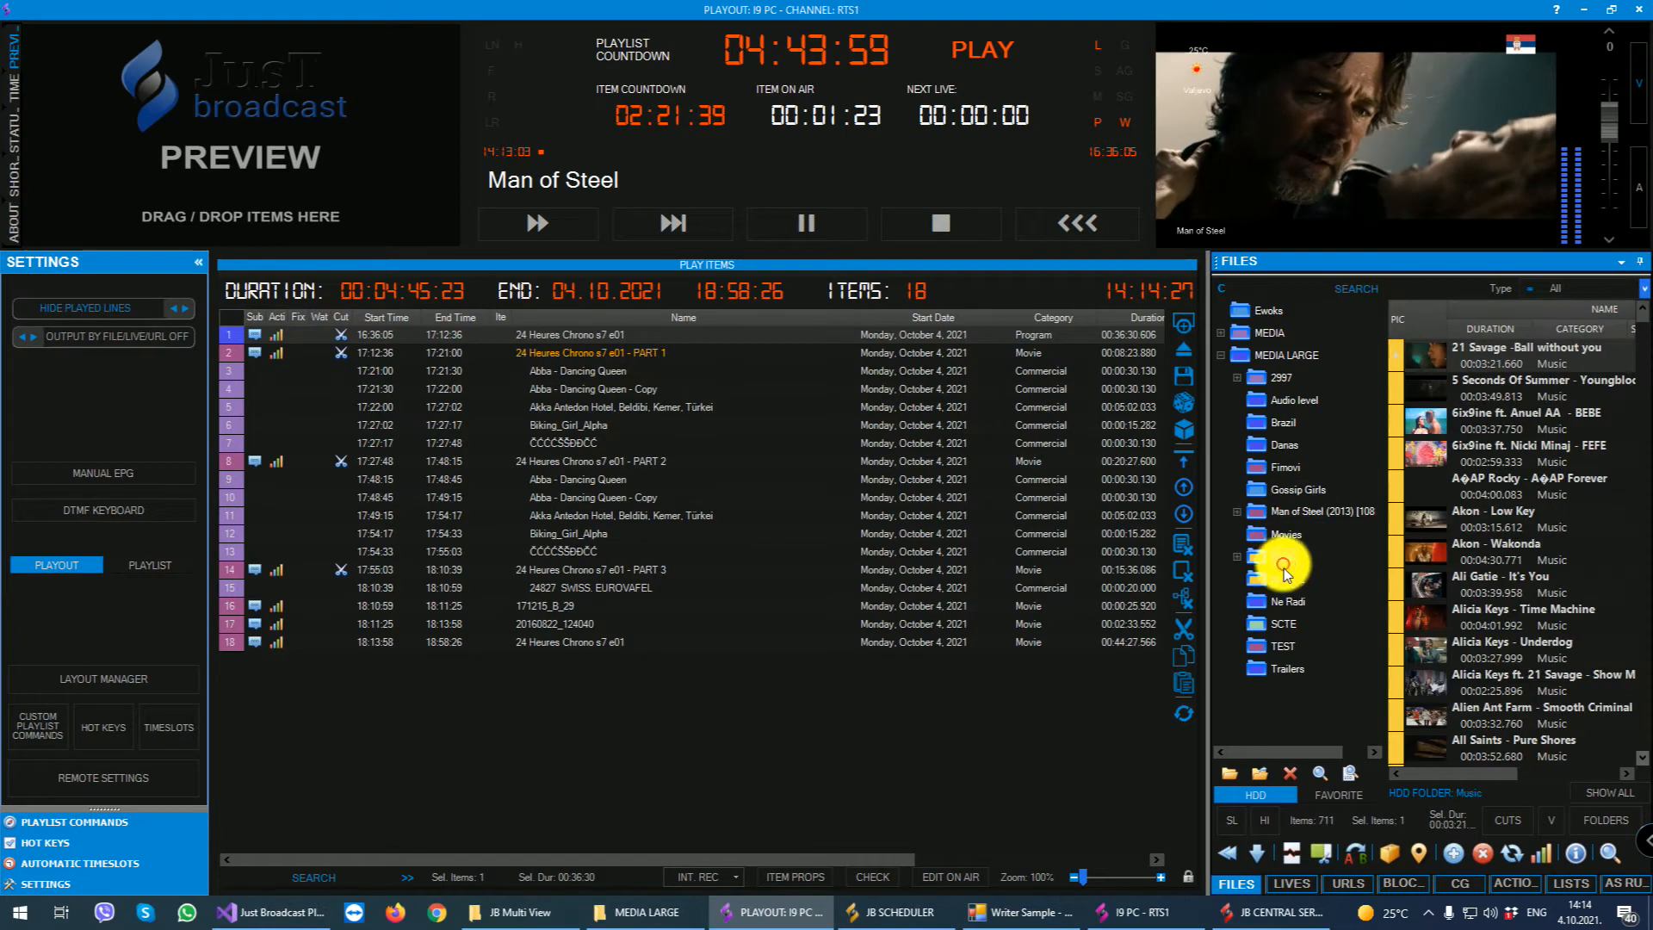
- Replace only the current instance of Abba - Dancing Queen - Copy in playlist row 10 with Akon - Wakonda from the Music folder
left_click(1569, 562)
scroll(1510, 623, "down", 11)
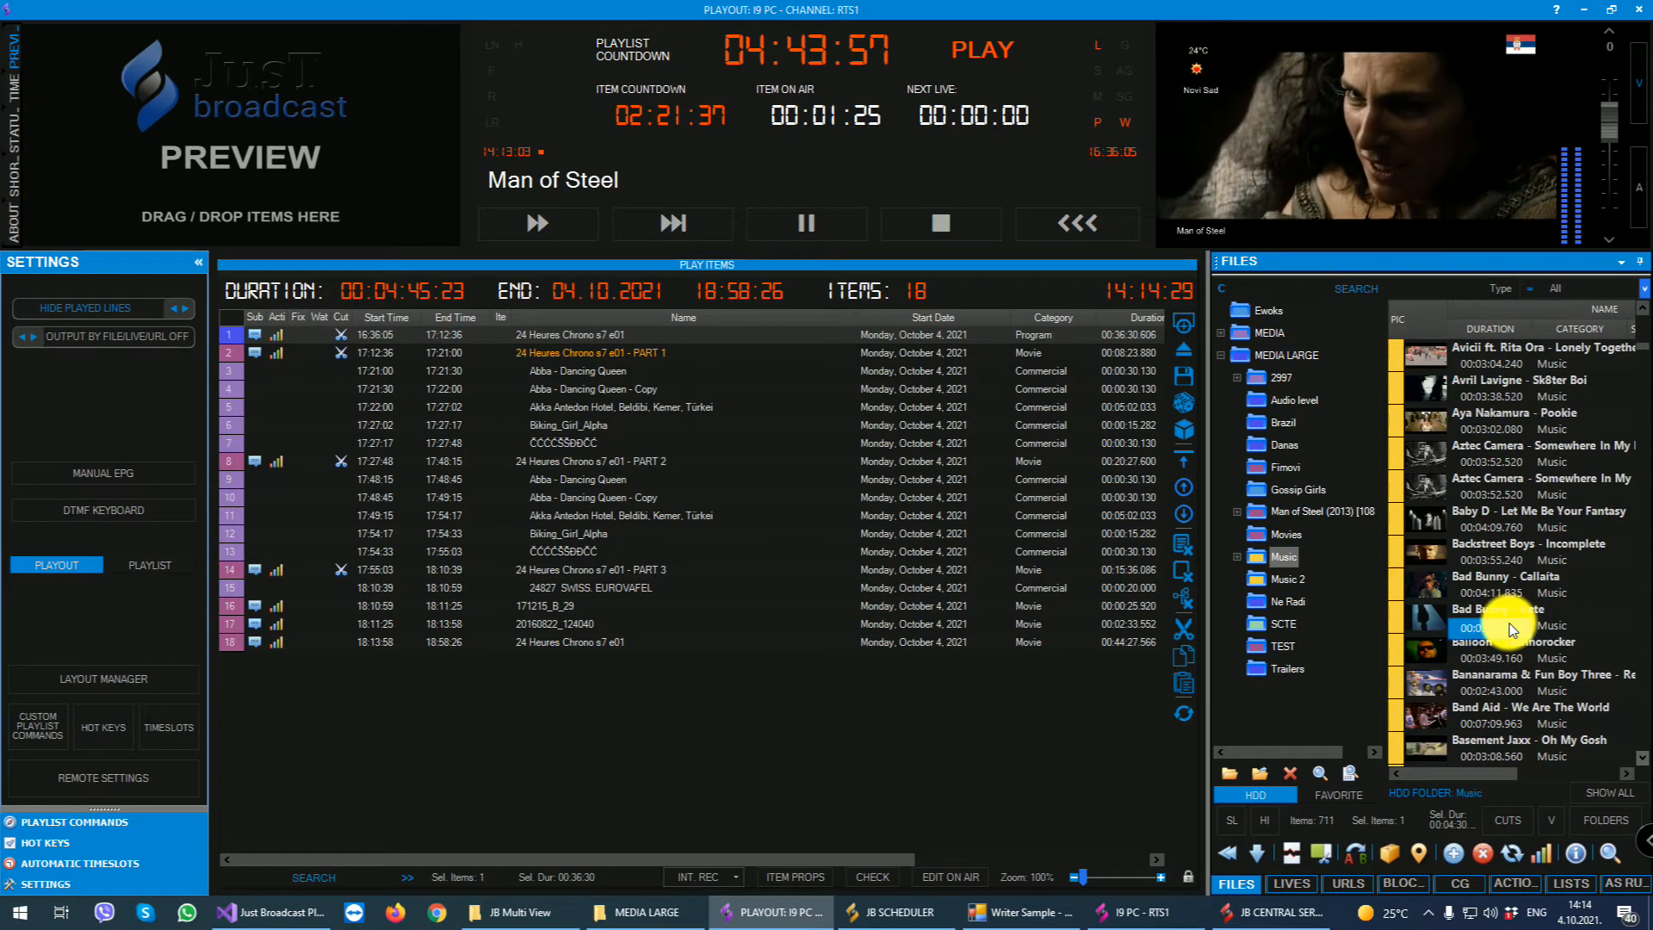
scroll(1510, 625, "up", 10)
scroll(1513, 629, "up", 1)
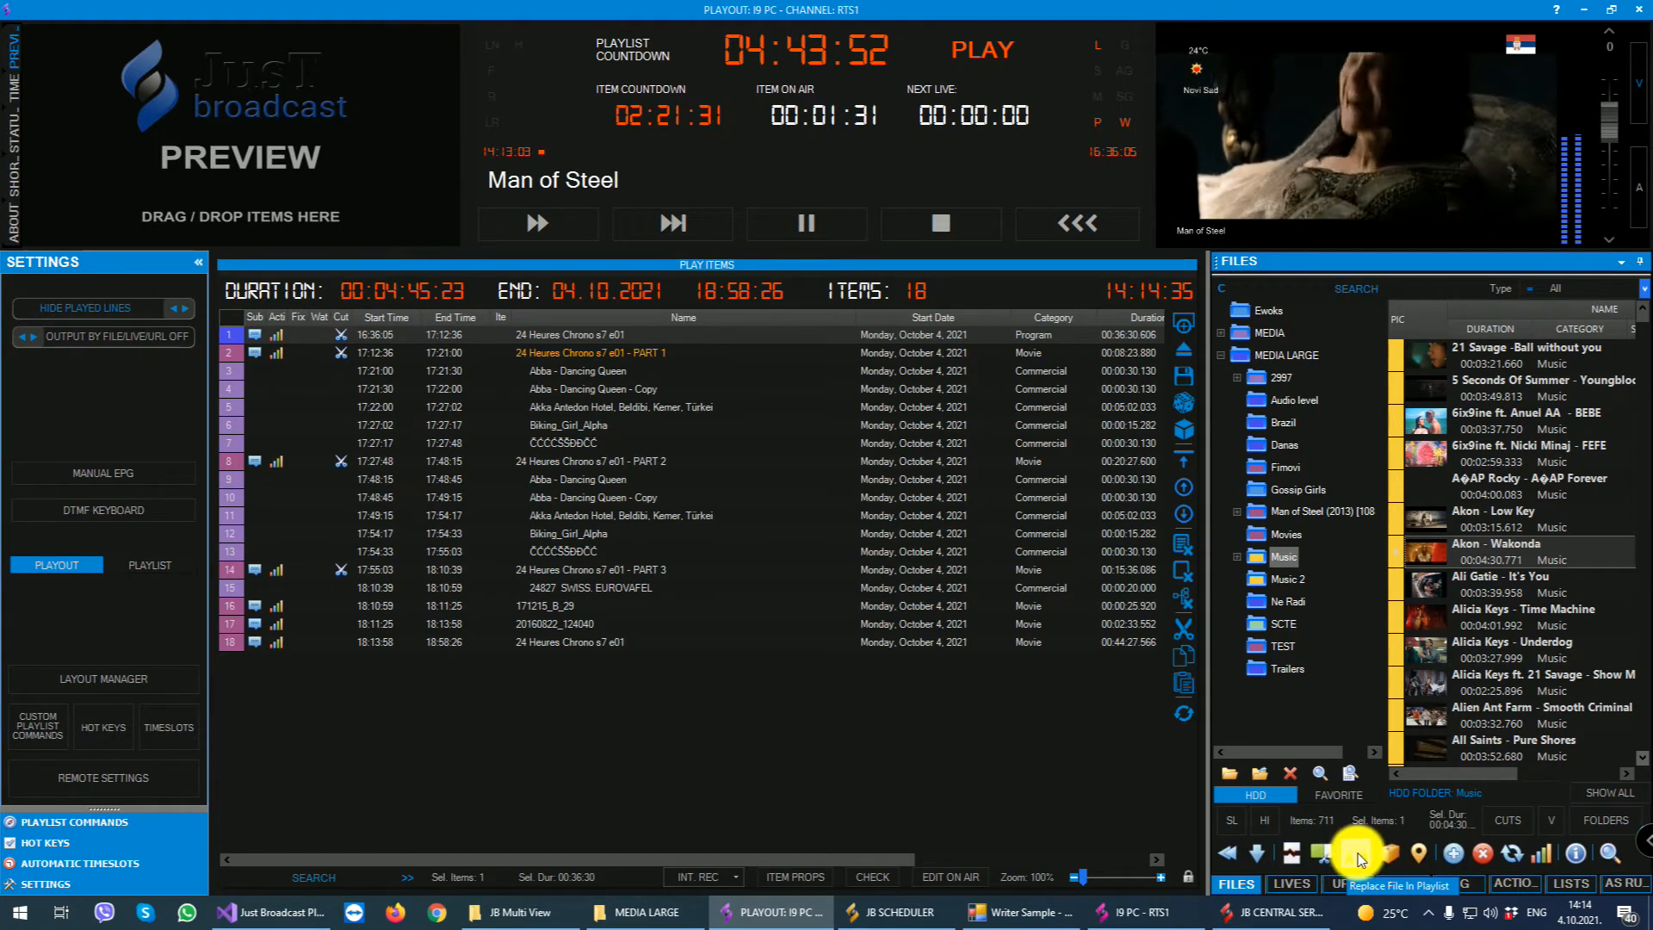
left_click(775, 498)
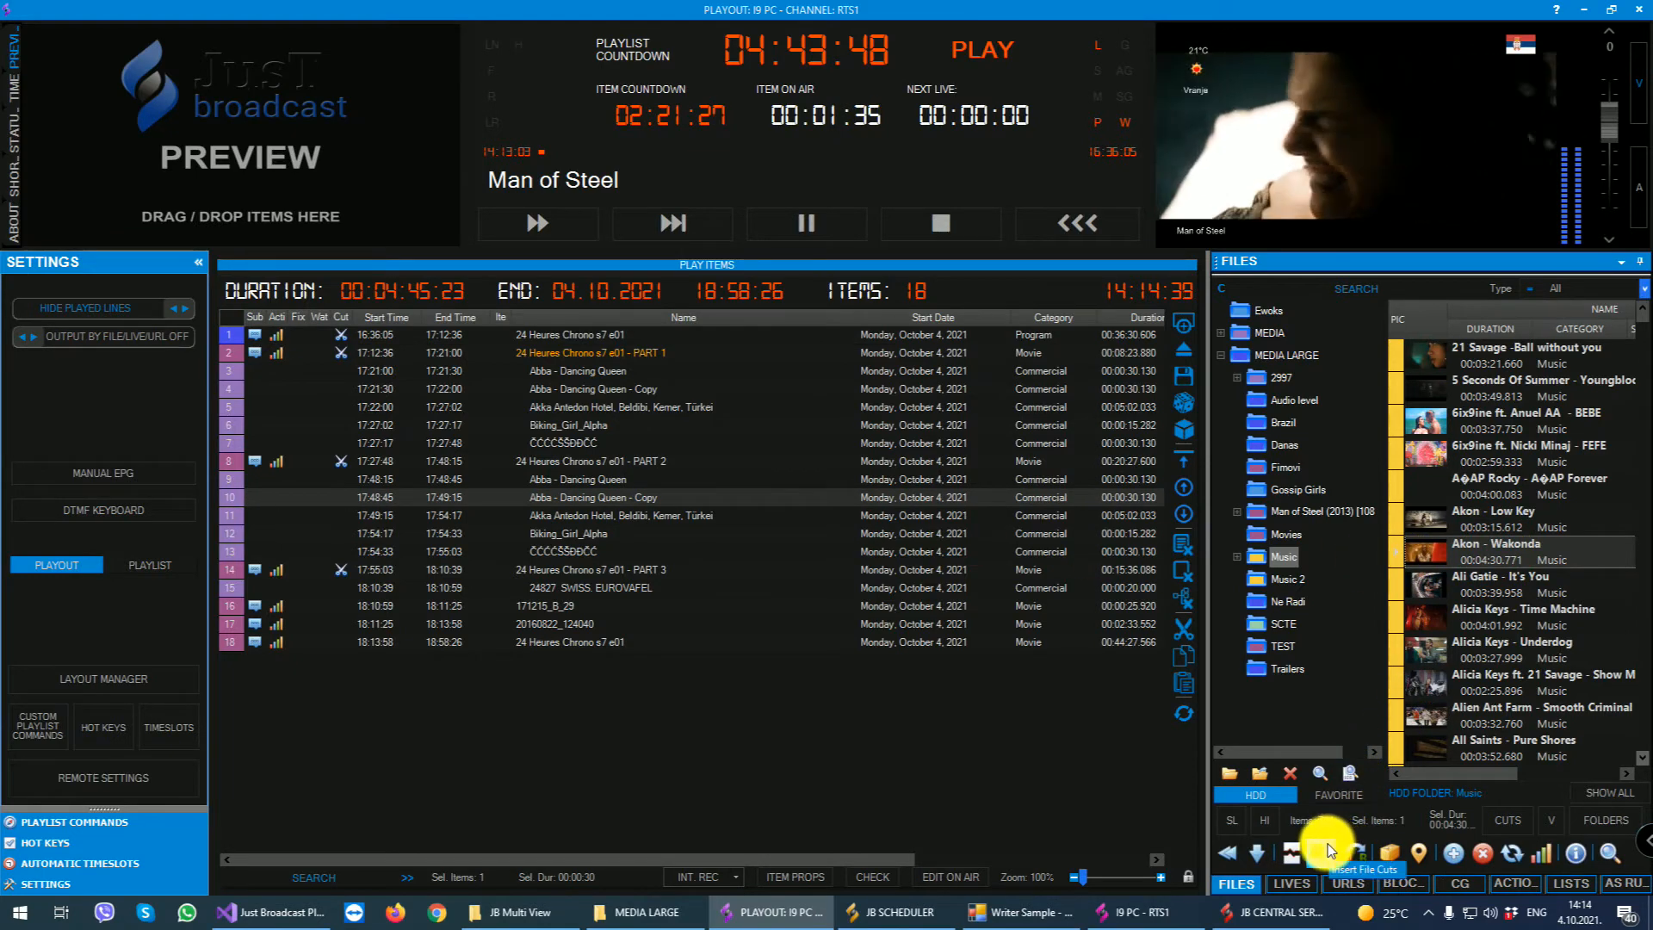
left_click(1350, 851)
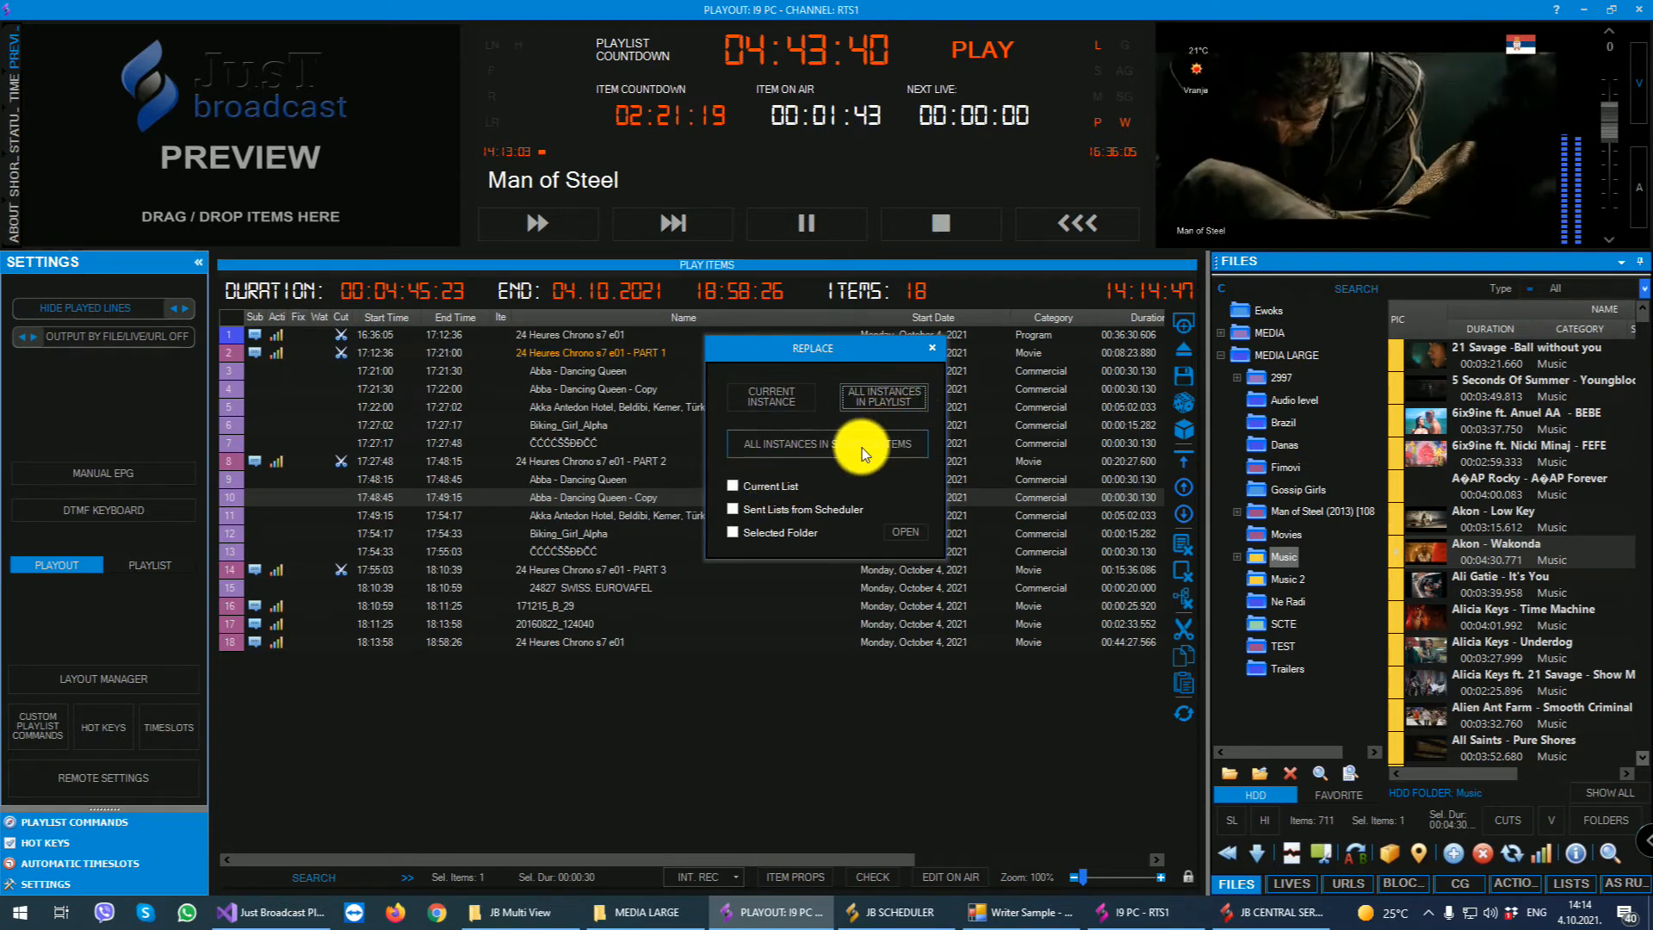
left_click(772, 395)
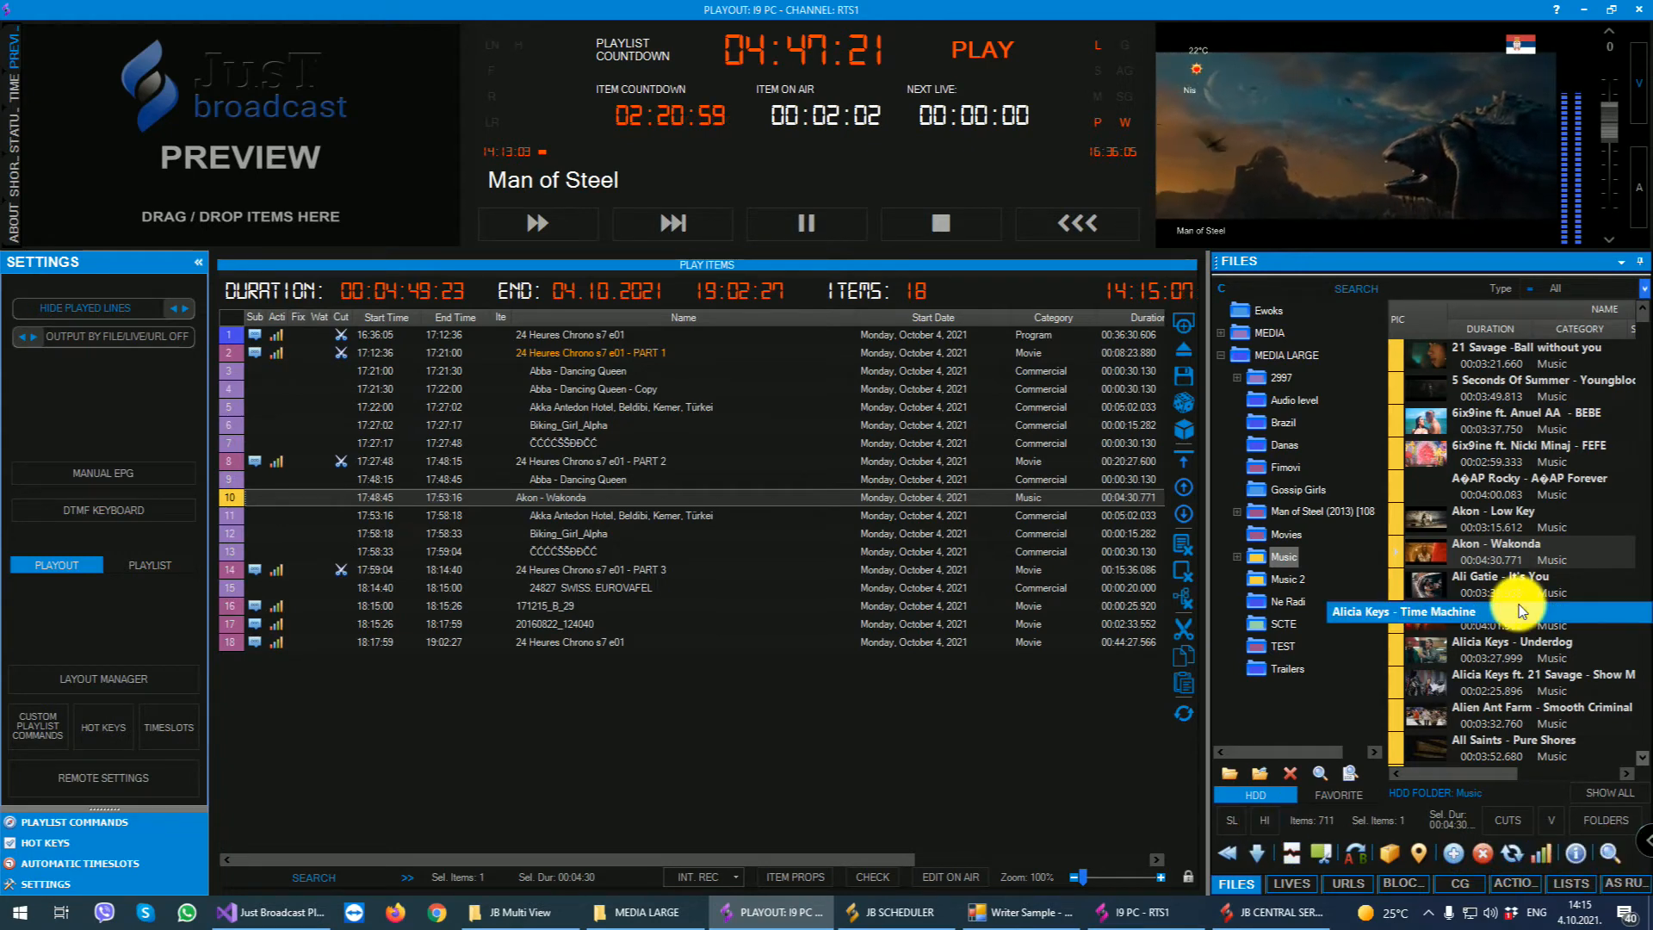
- Open the NDI Remote live event from the lives list, start its live preview and close the preview
left_click(1296, 884)
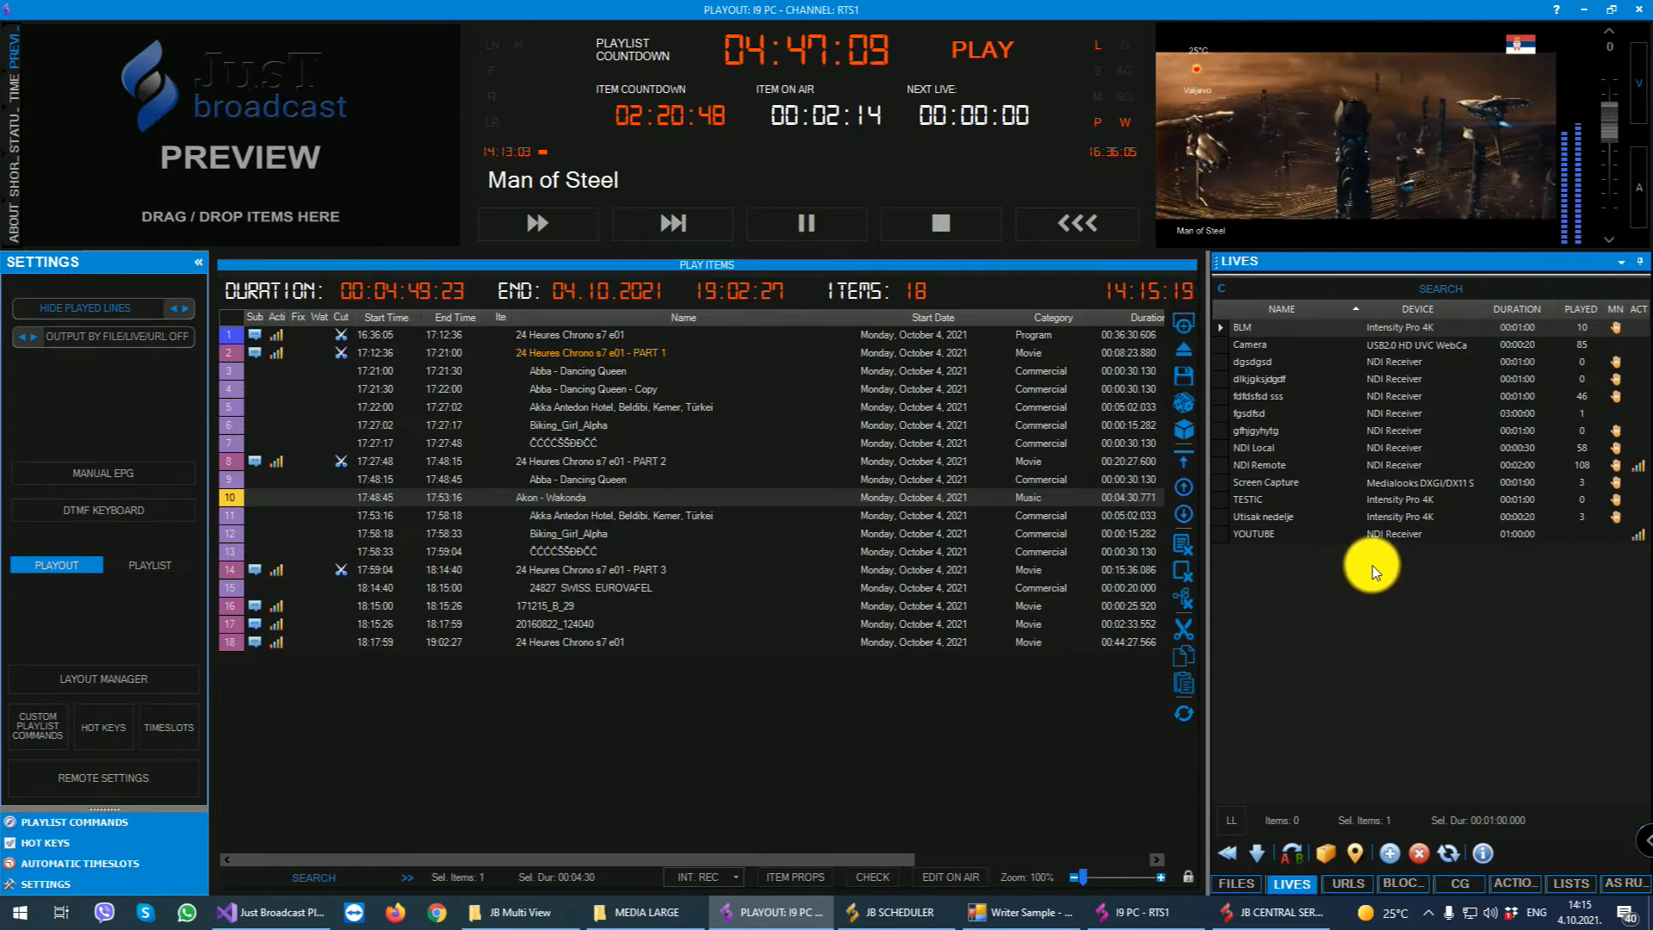
double_click(1273, 463)
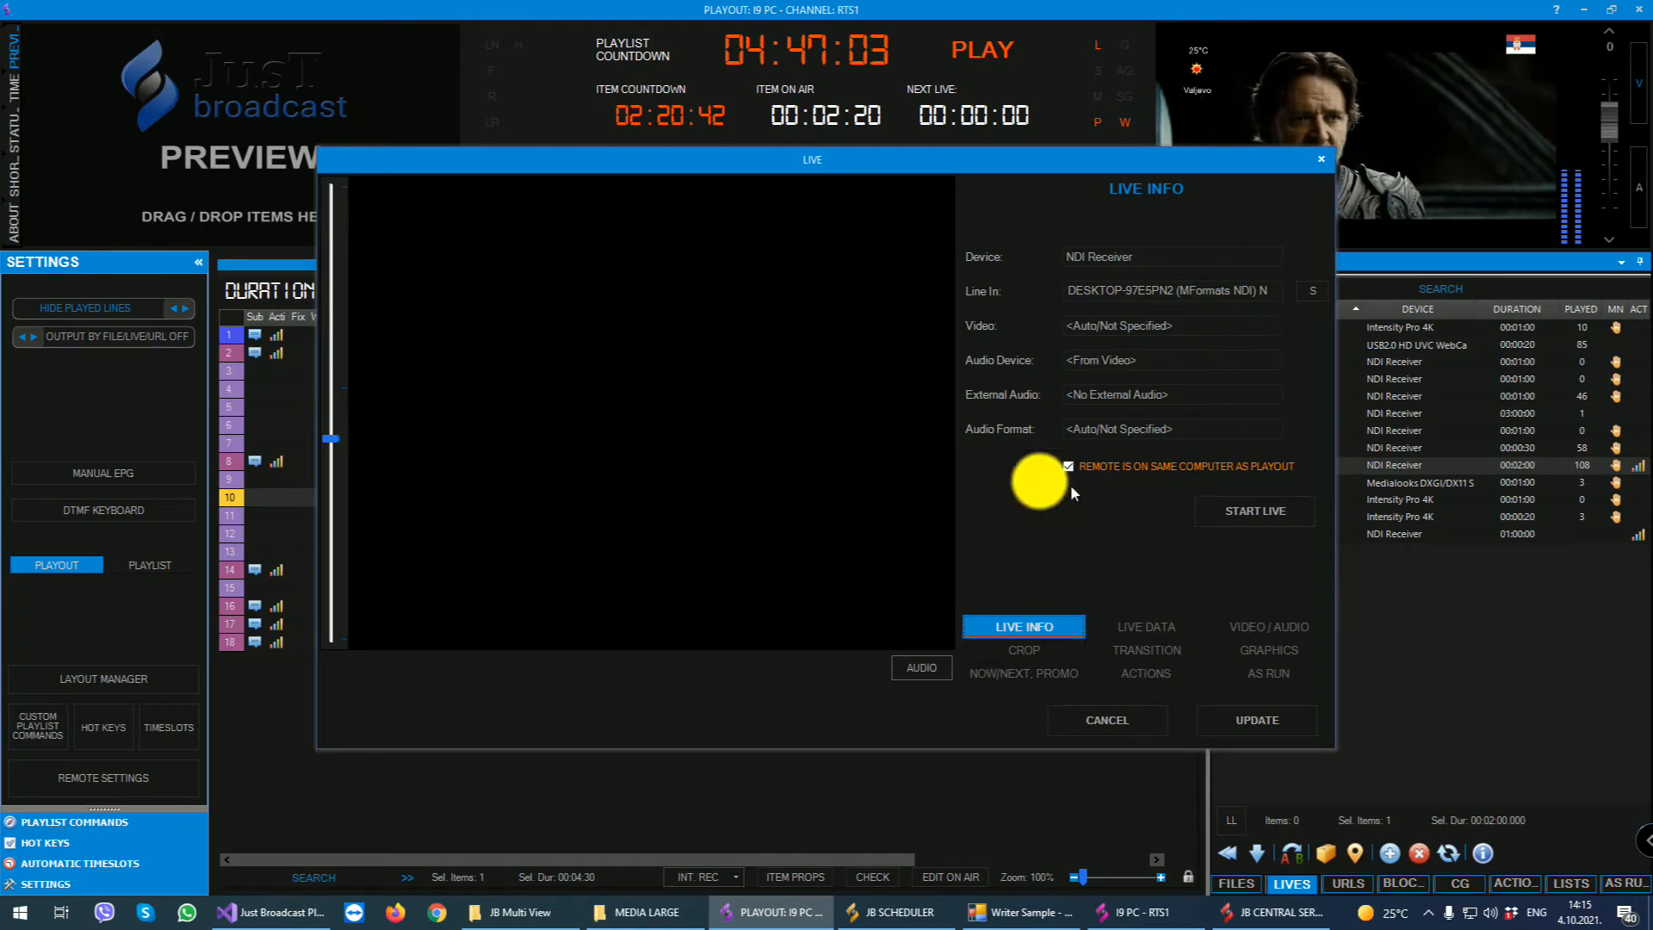
left_click(1253, 512)
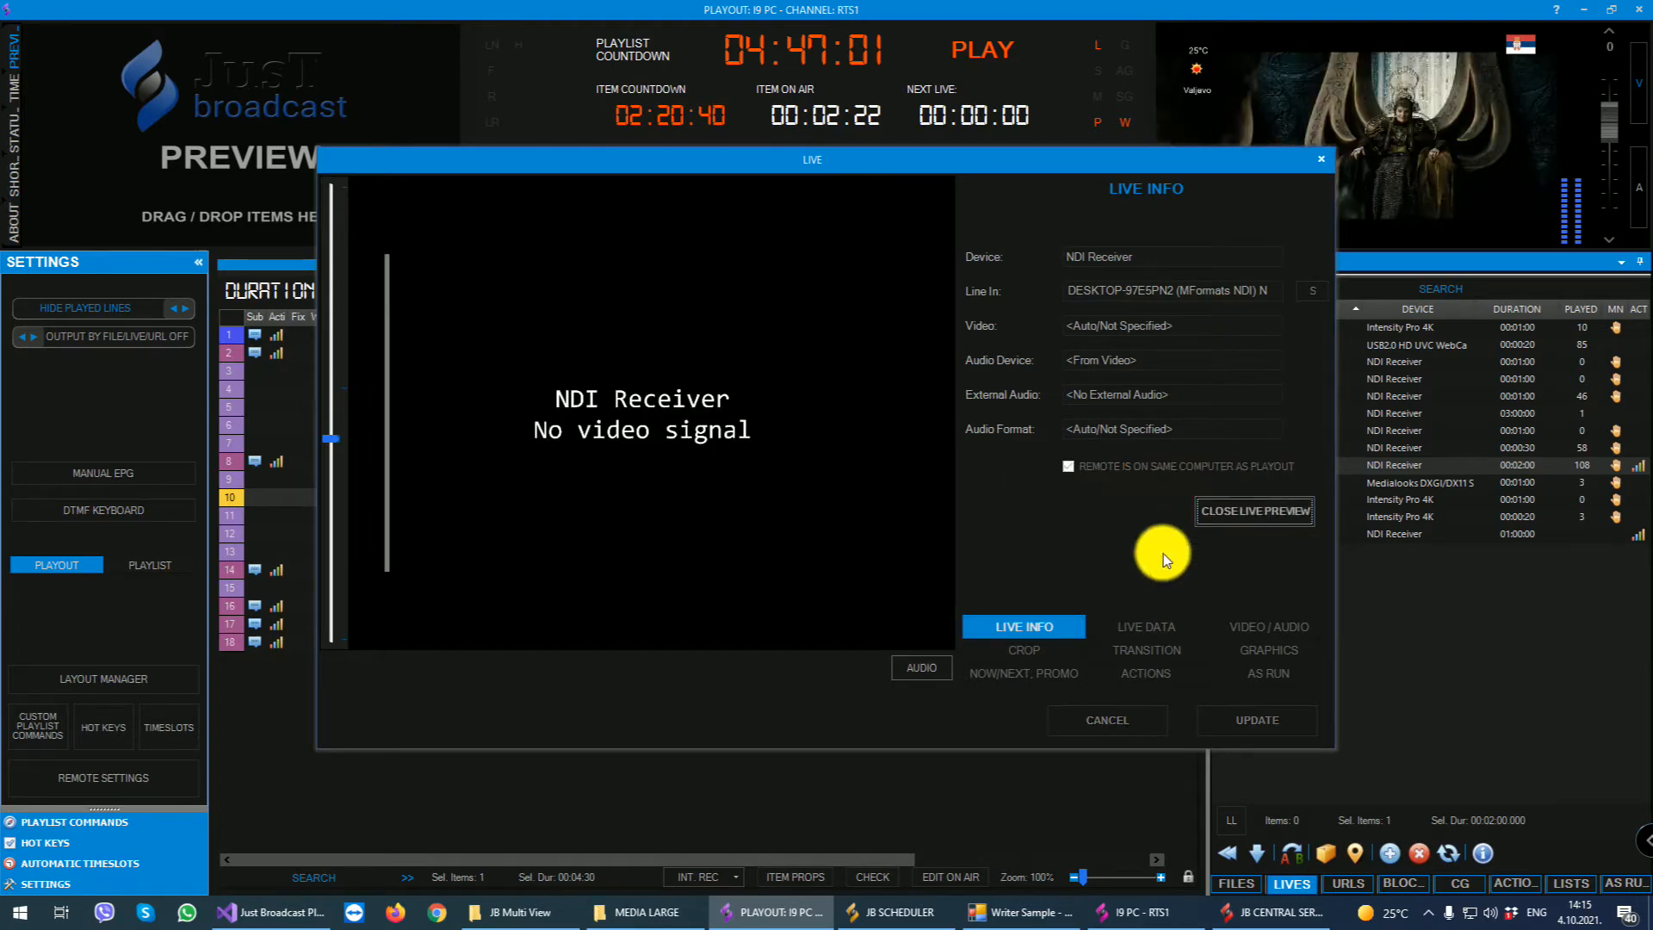
left_click(1255, 510)
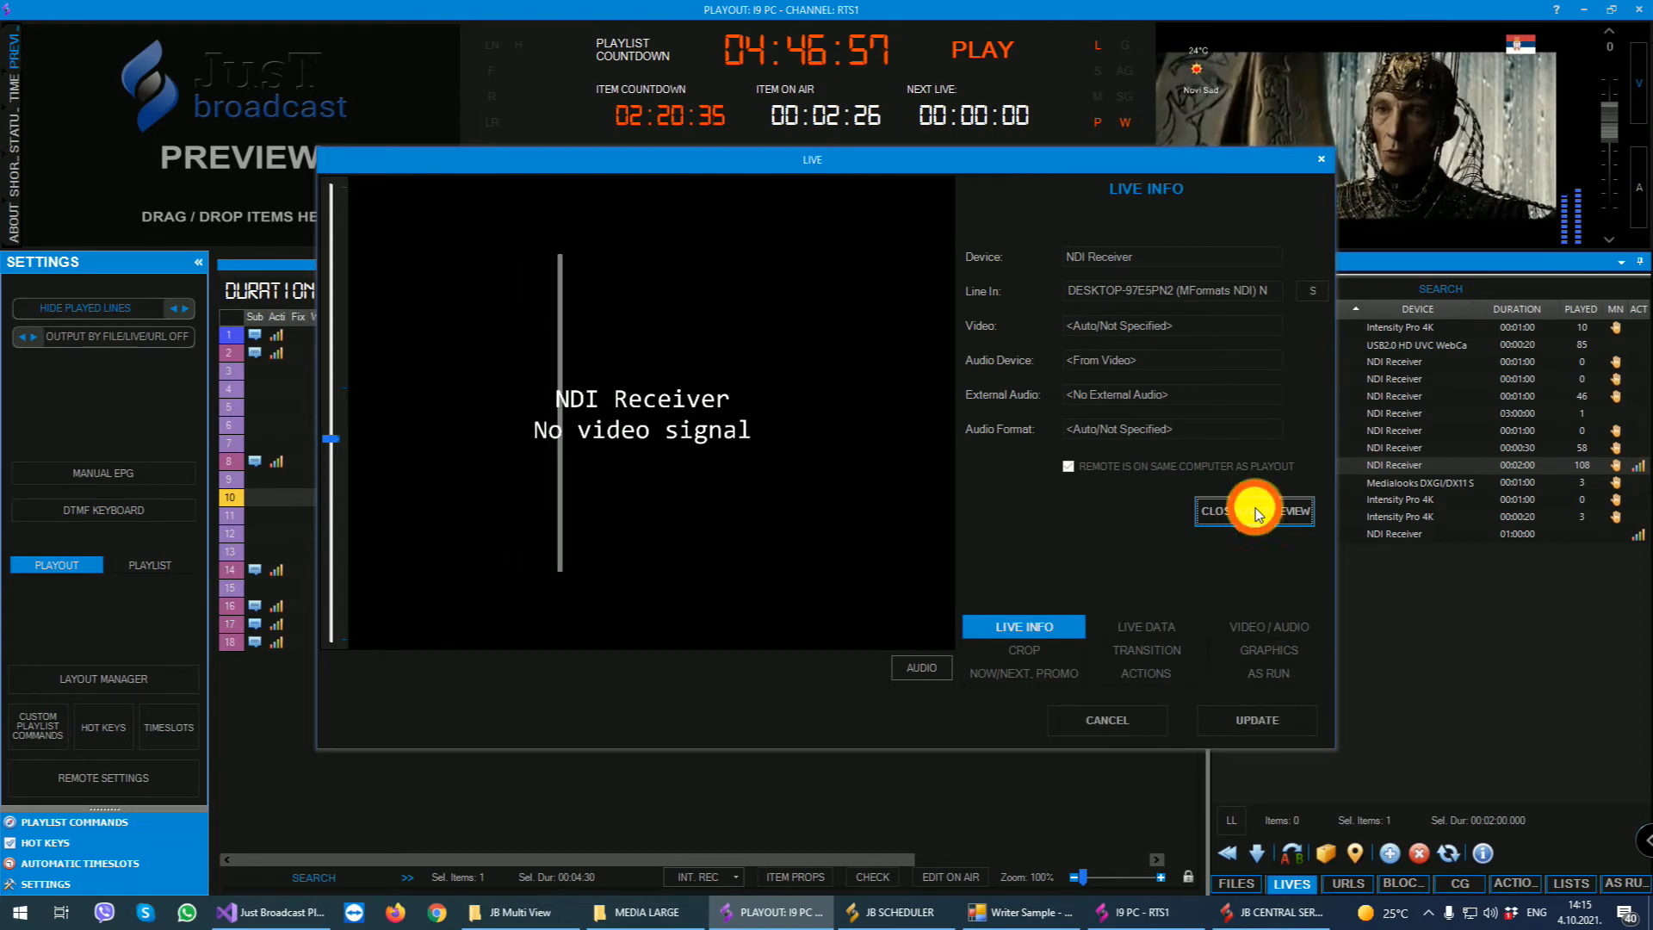
- Set NDI Remote's duration to 02:00:00 in its live data and try out the Manual Next, Record Live and SCTE 104 switches
left_click(1153, 627)
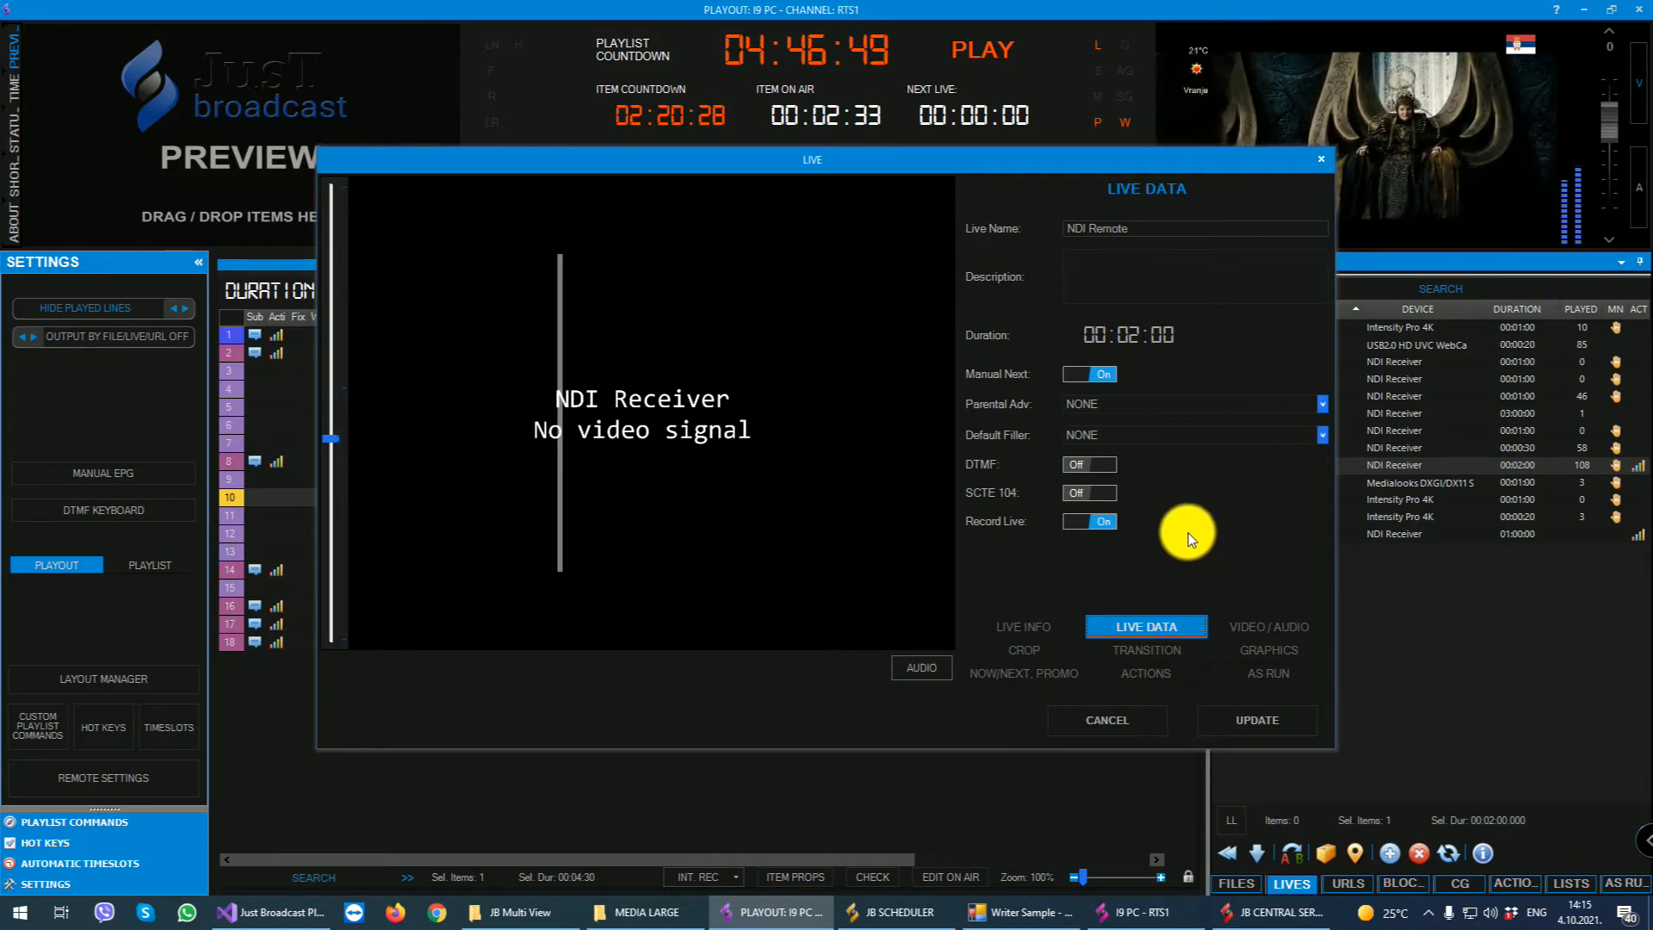
left_click(1078, 375)
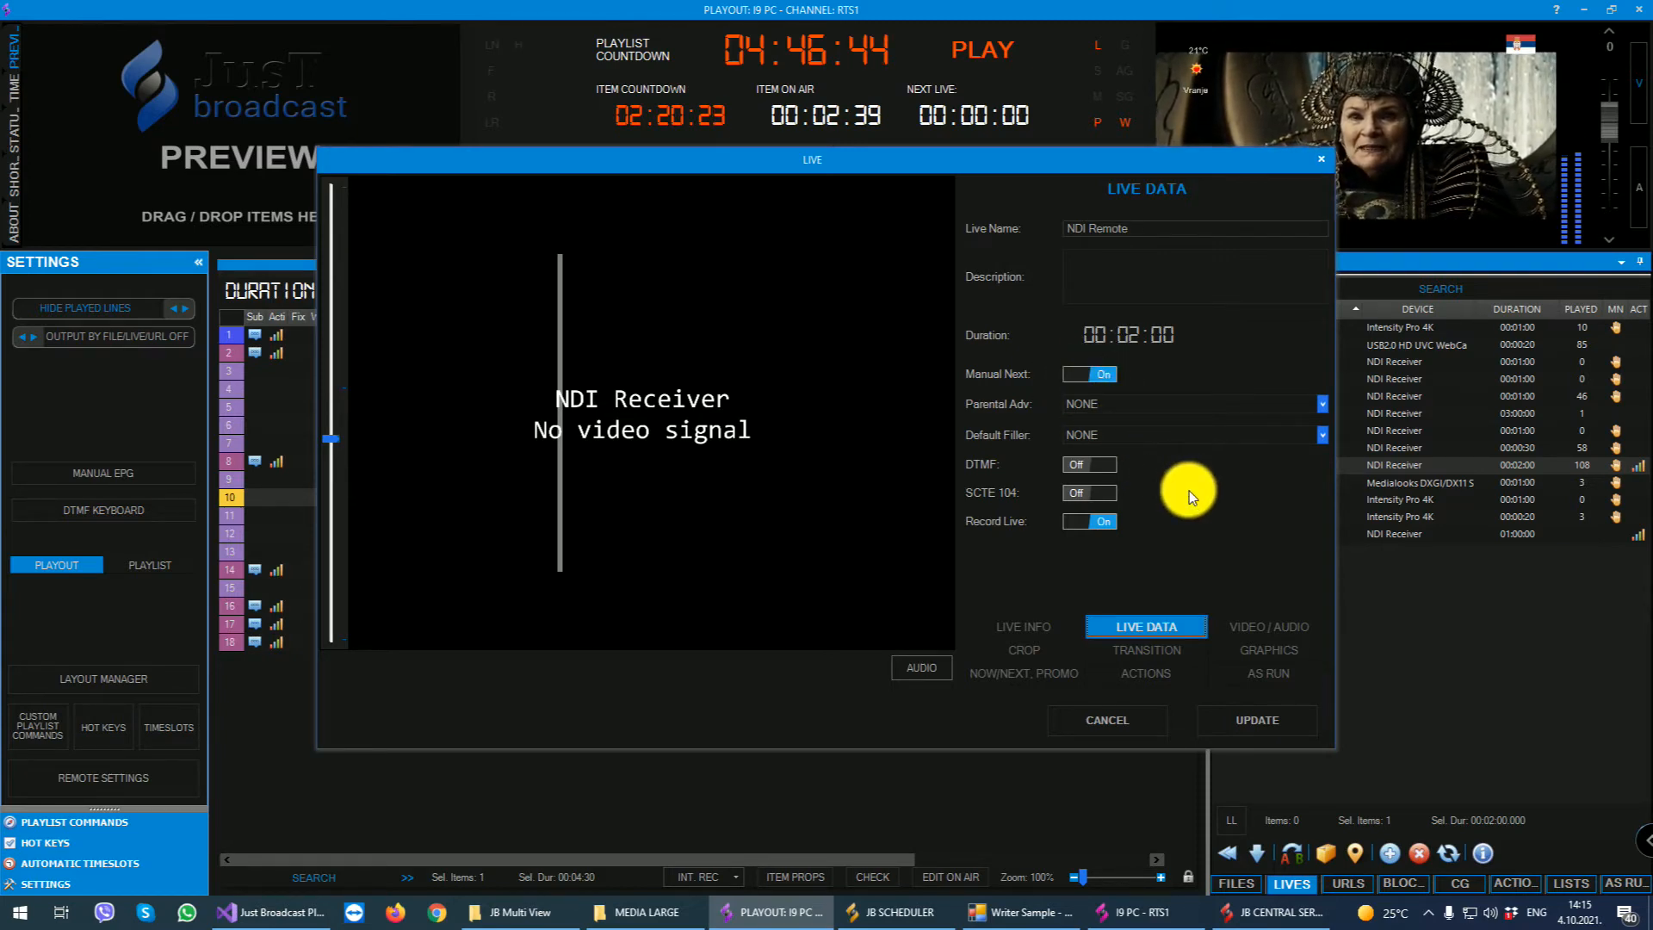
left_click(1098, 334)
scroll(1098, 334, "up", 2)
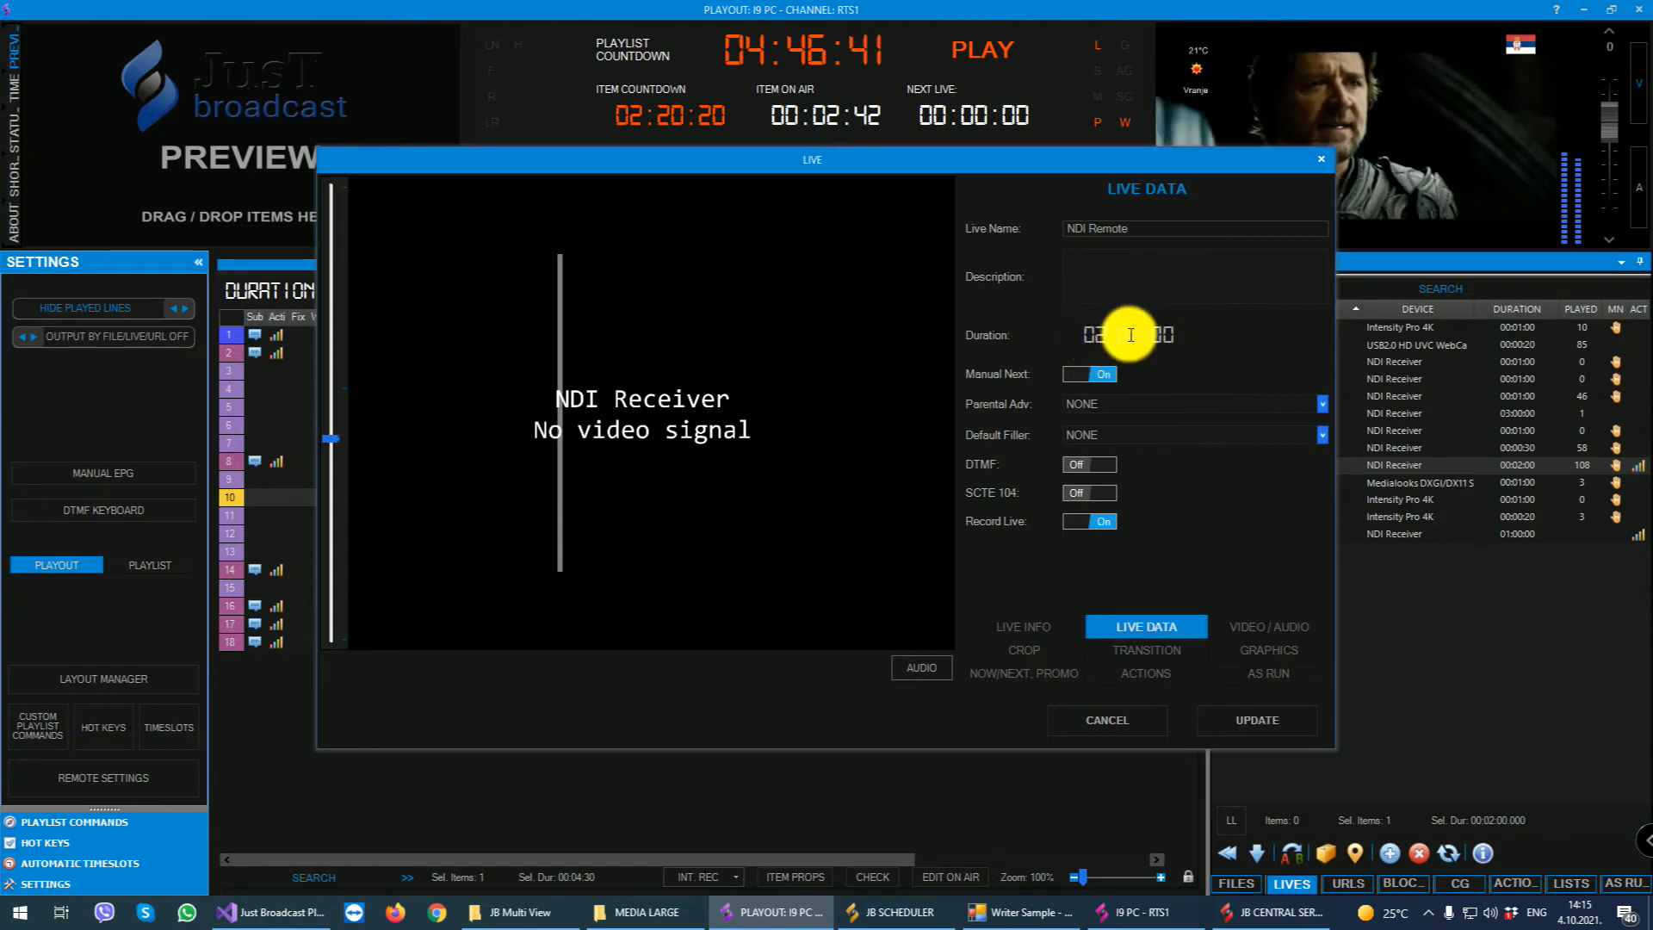
left_click(1130, 334)
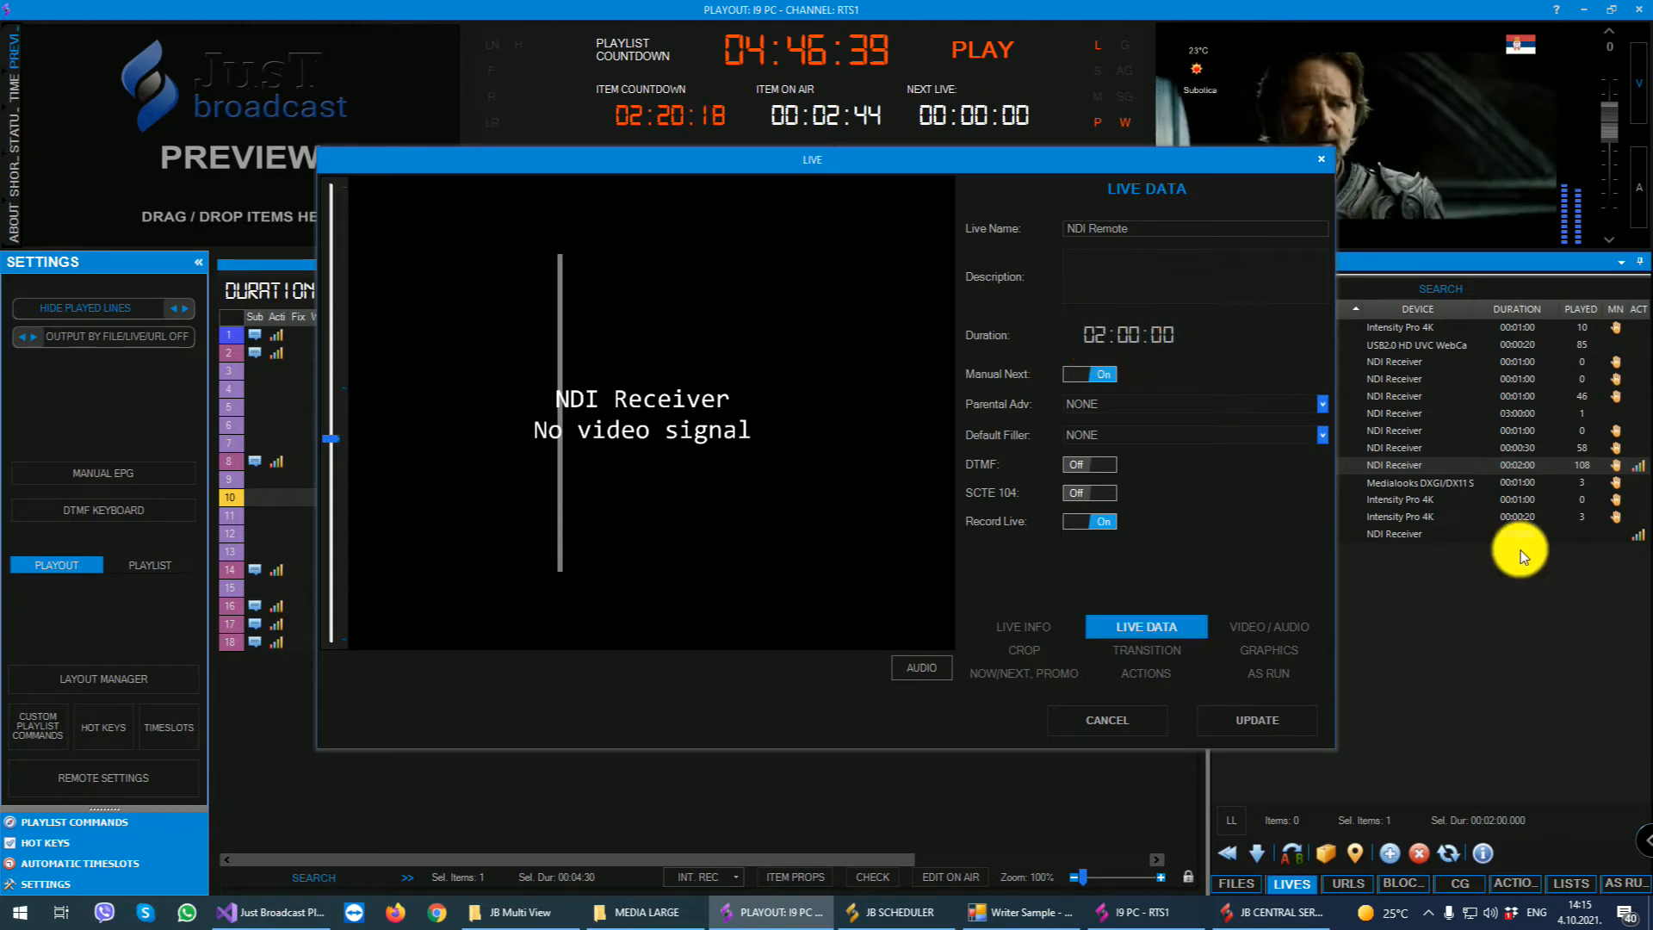
left_click(1094, 374)
left_click(1080, 521)
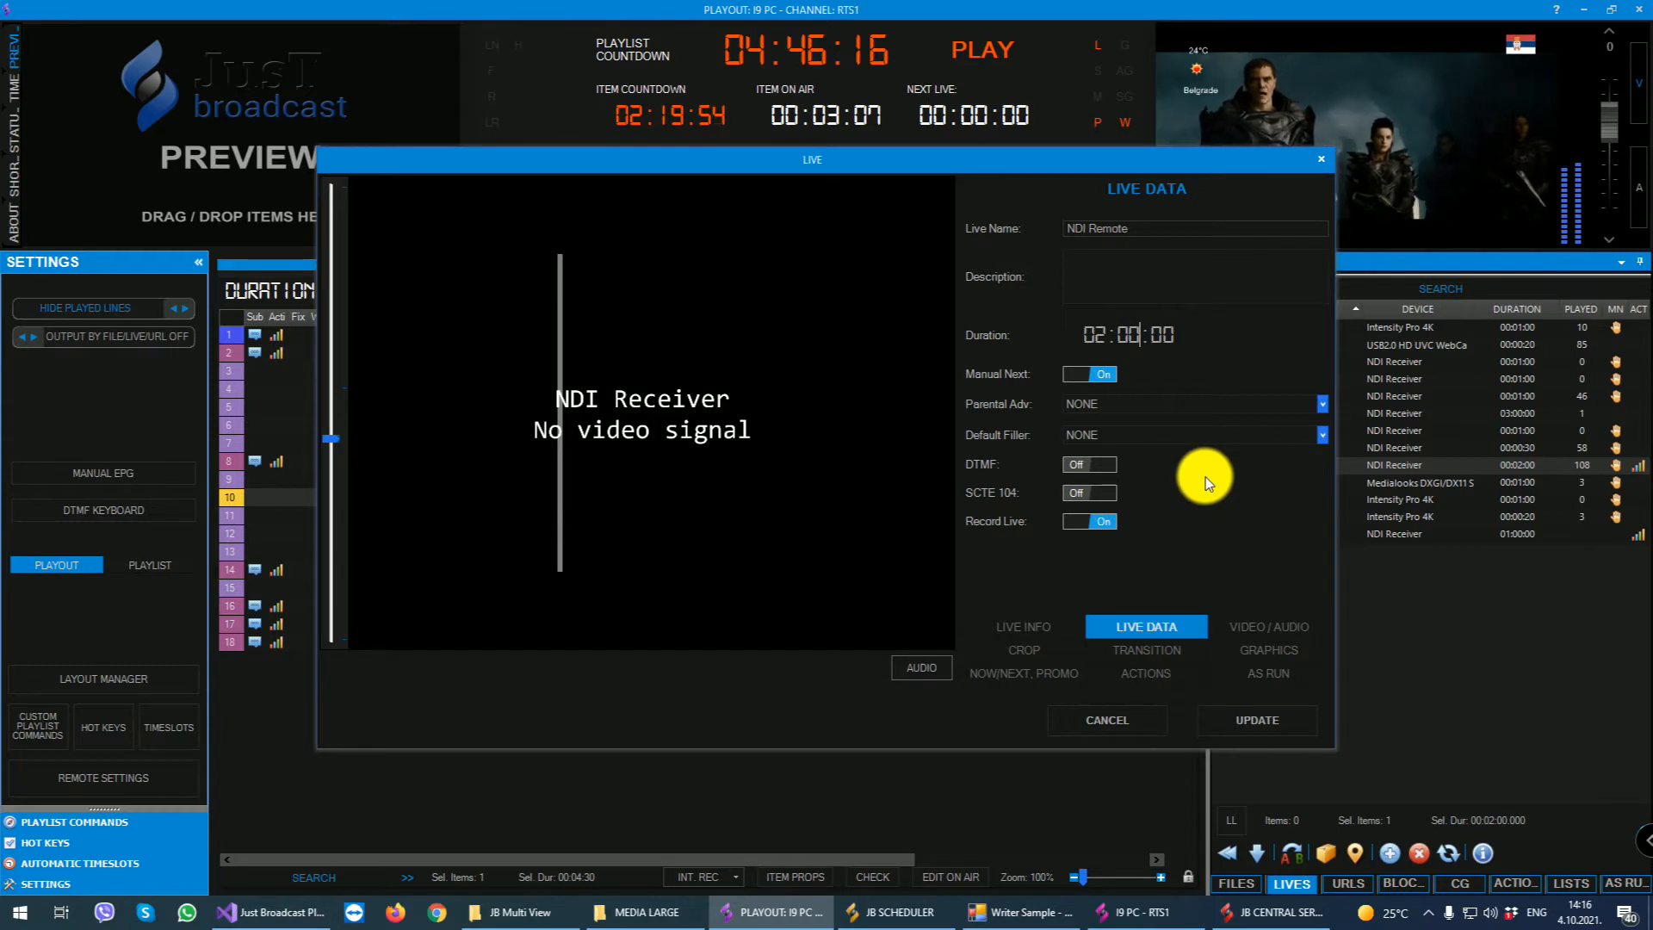
left_click(1091, 494)
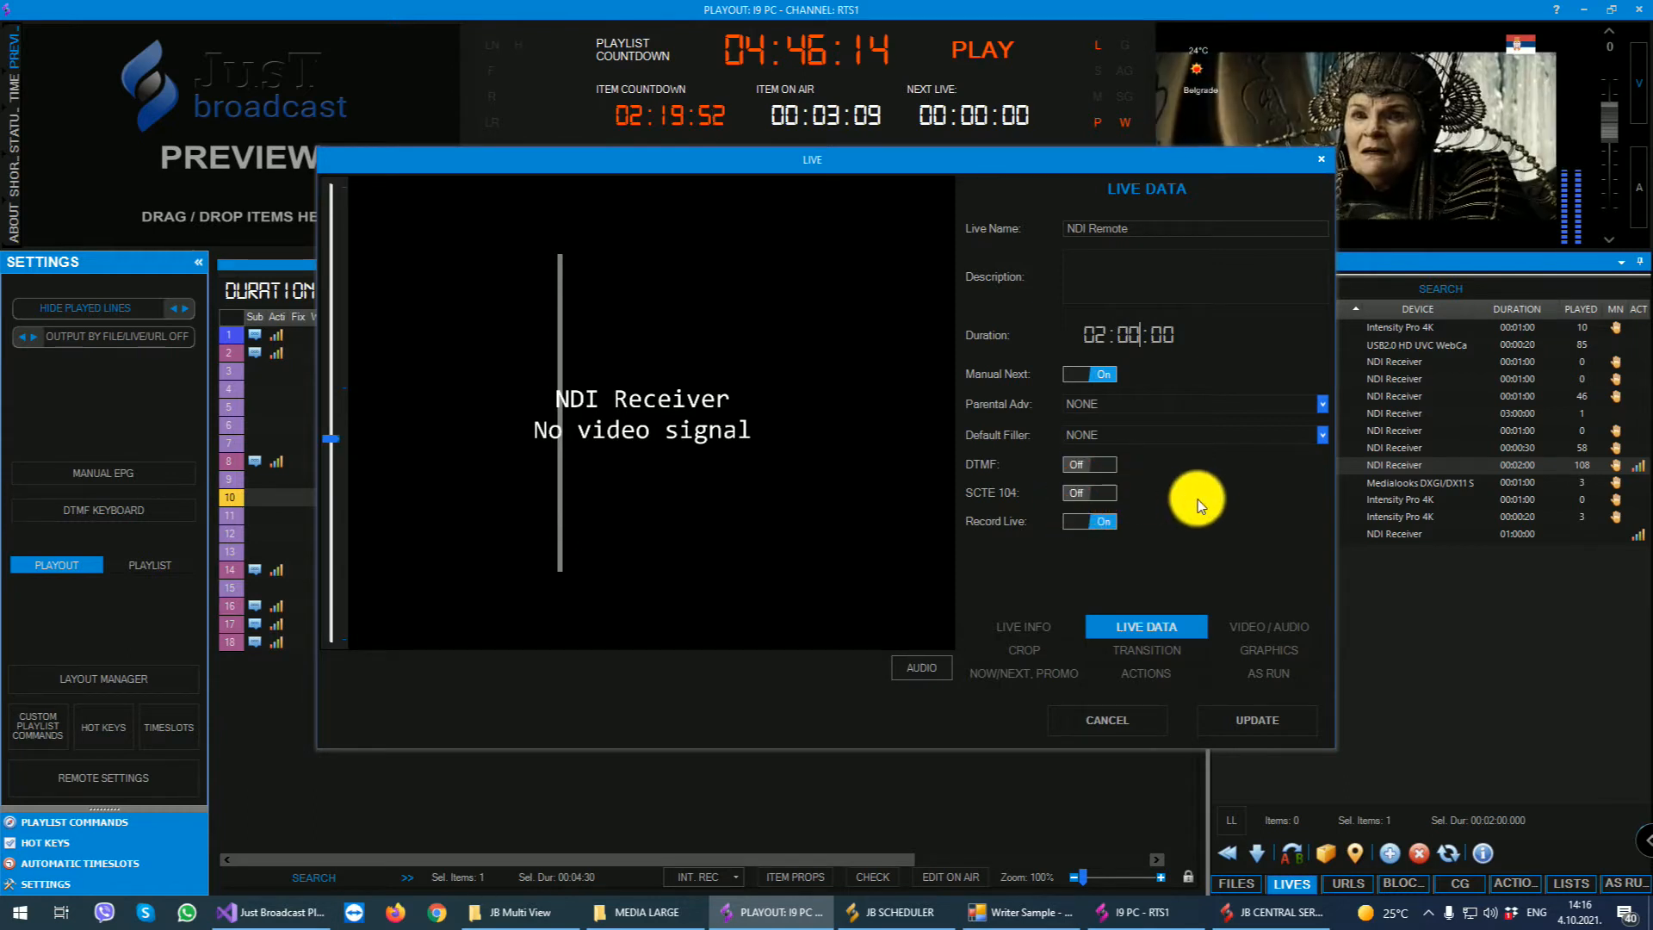
- Review NDI Remote's video/audio, crop, transition, graphics, now/next promo, actions and as-run settings, and close the event without saving
left_click(1219, 622)
left_click(1114, 252)
left_click(1139, 247)
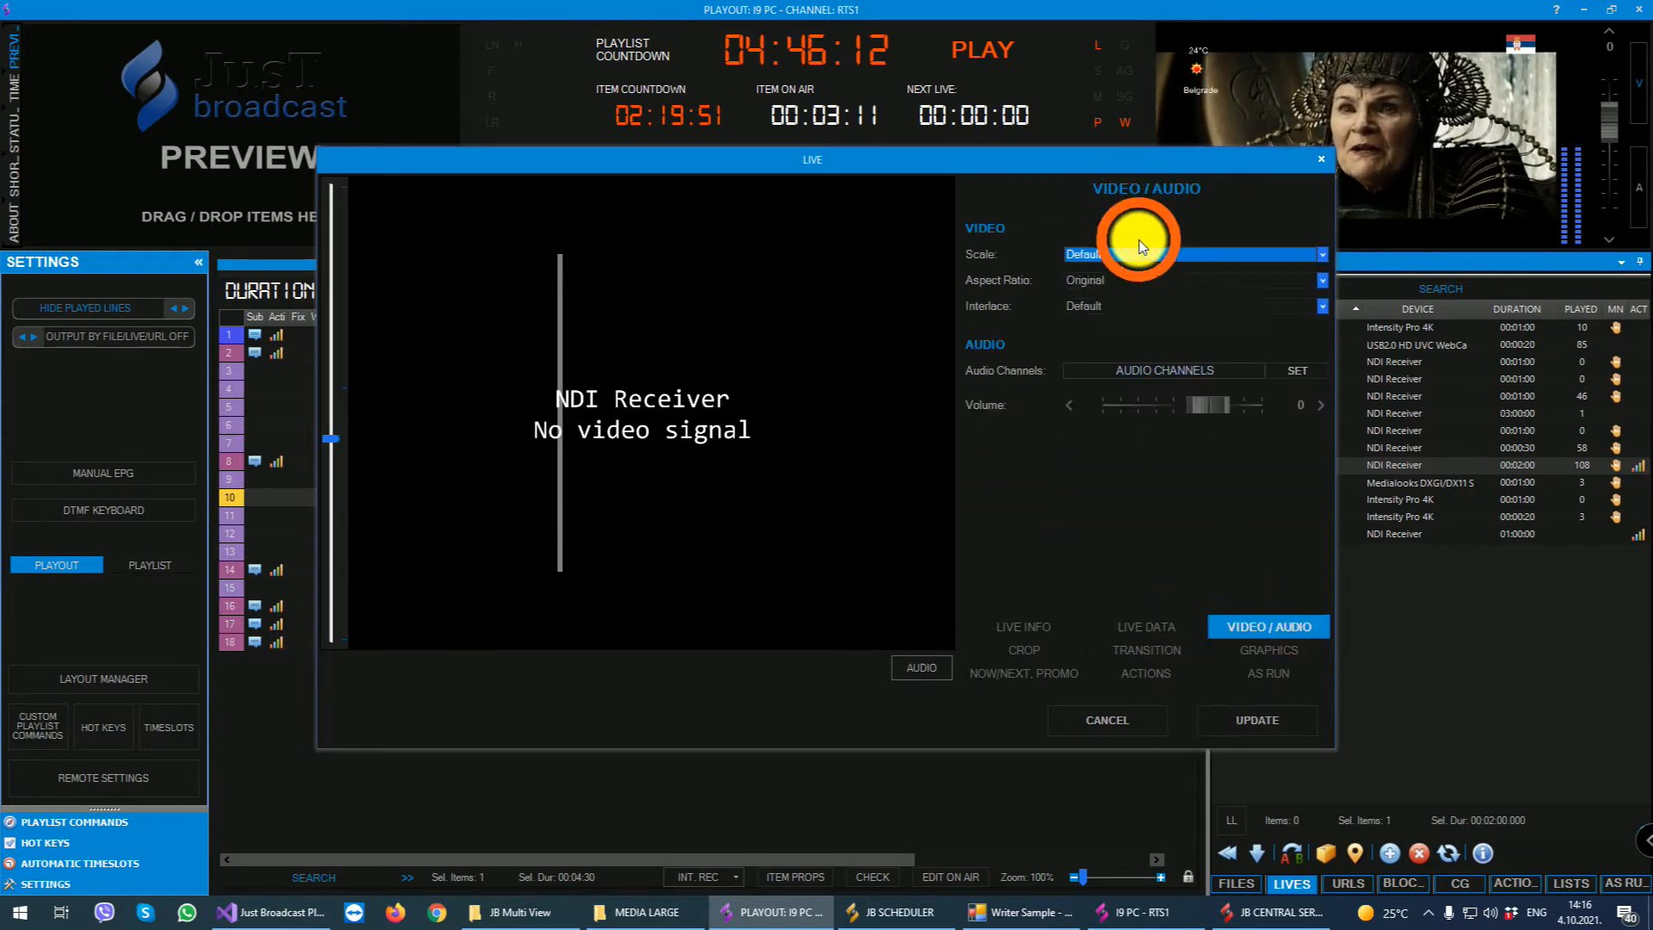
left_click(1140, 282)
left_click(1172, 280)
left_click(1066, 656)
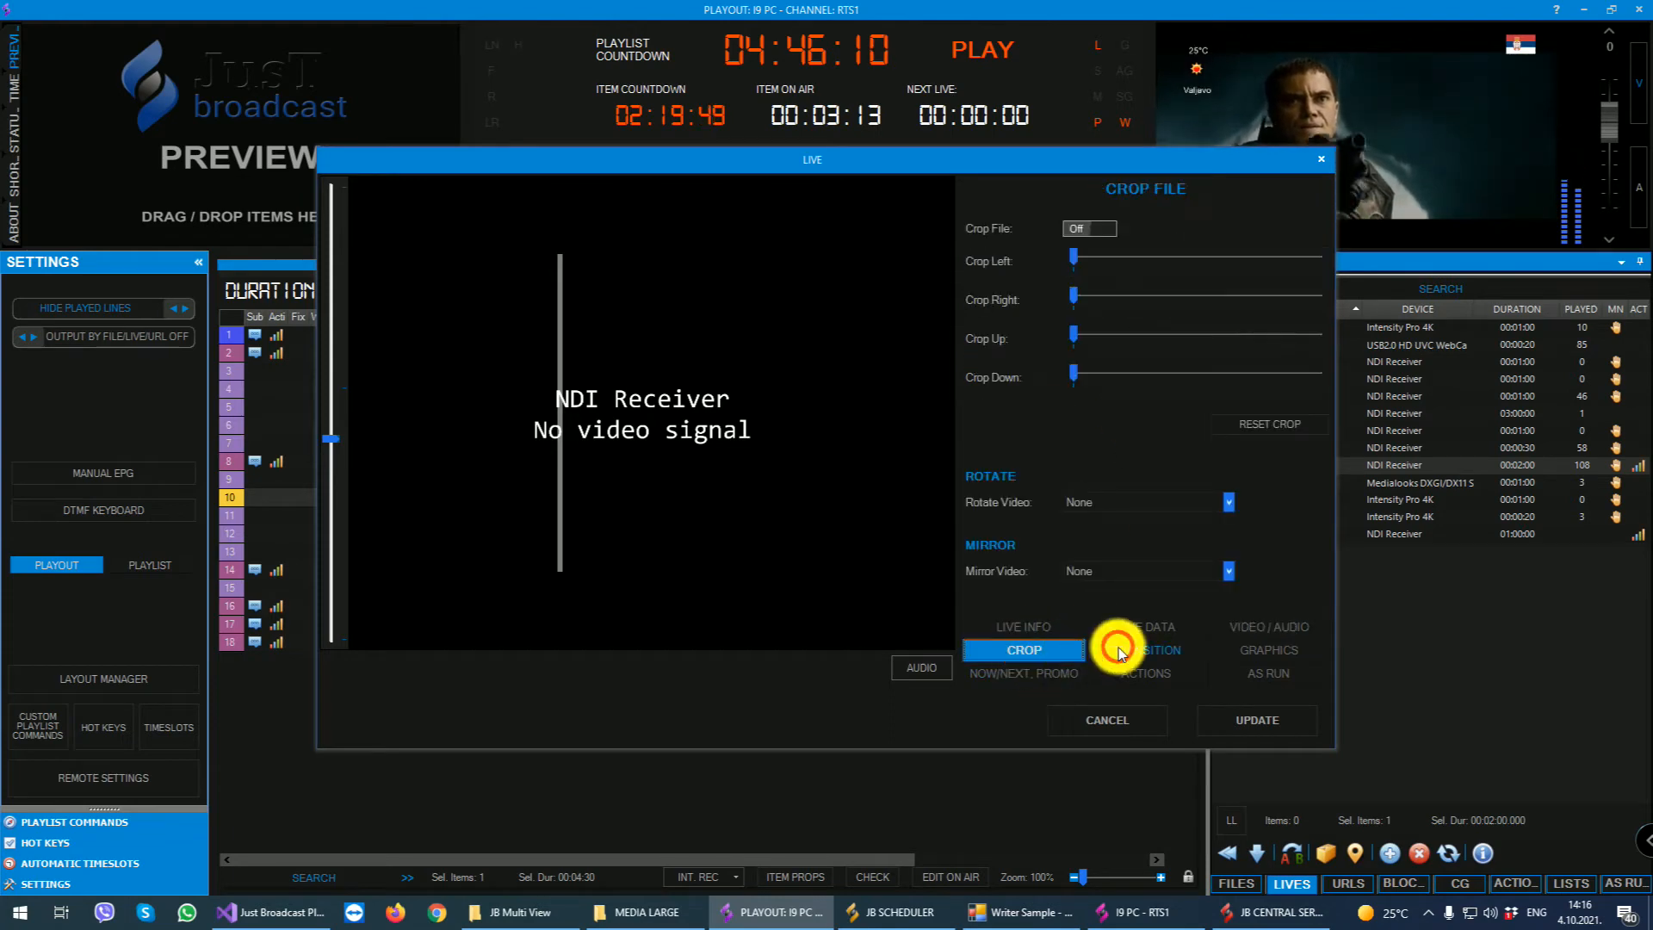
left_click(1144, 651)
left_click(1256, 654)
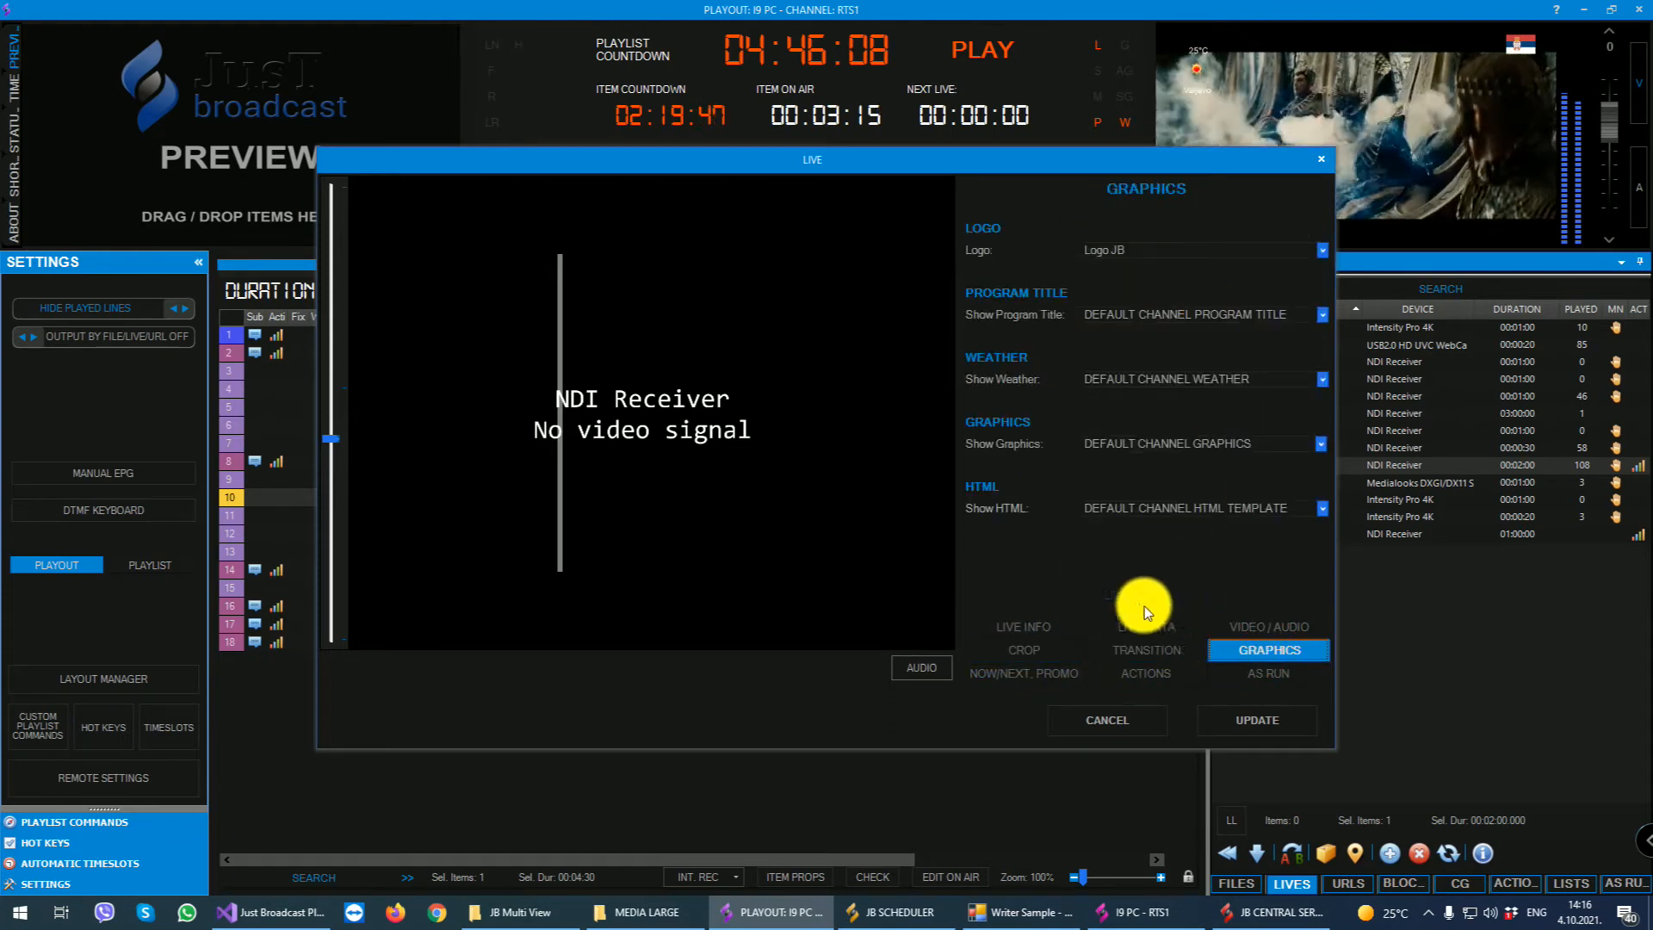
left_click(1020, 673)
left_click(1145, 675)
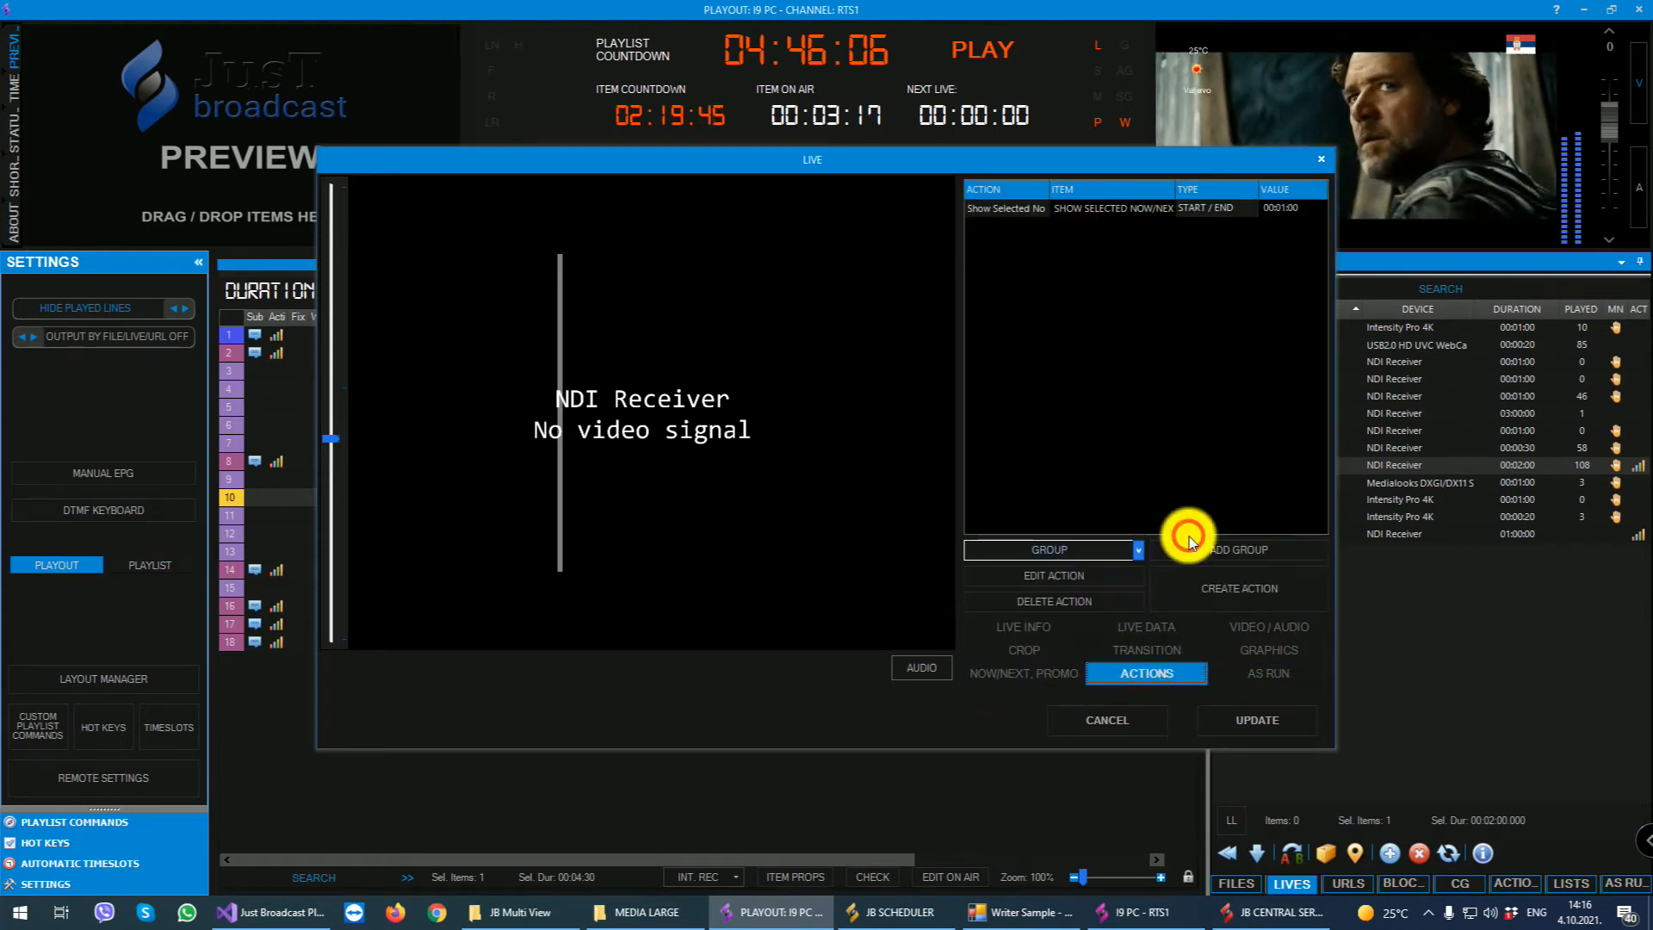
left_click(1270, 668)
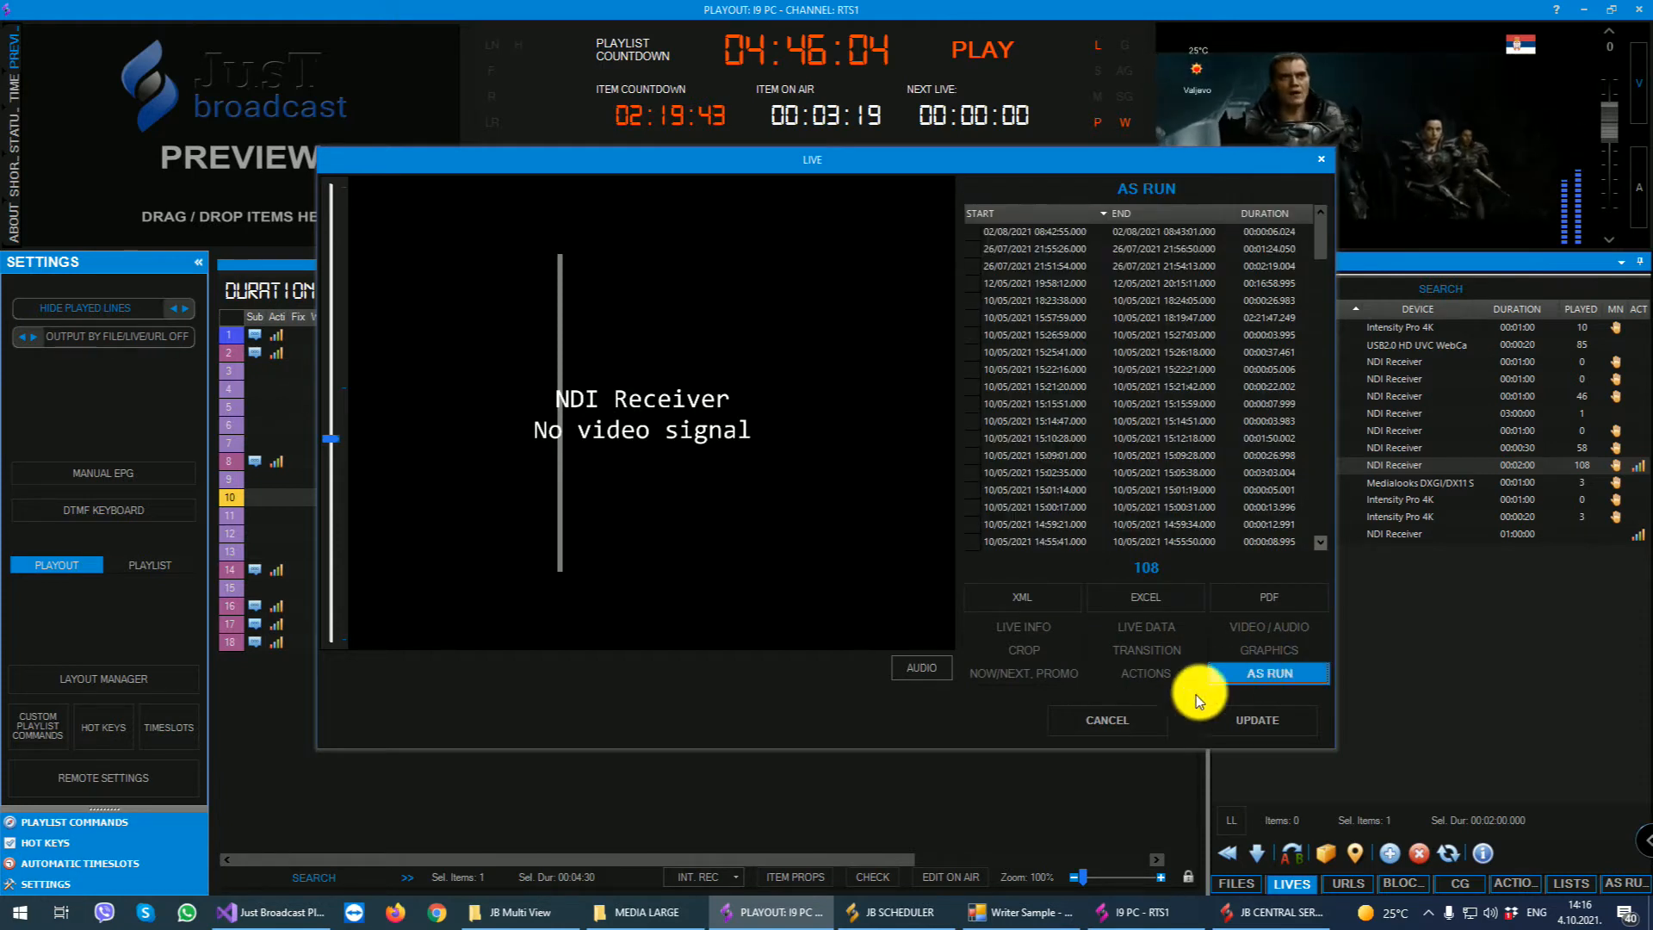
left_click(1108, 731)
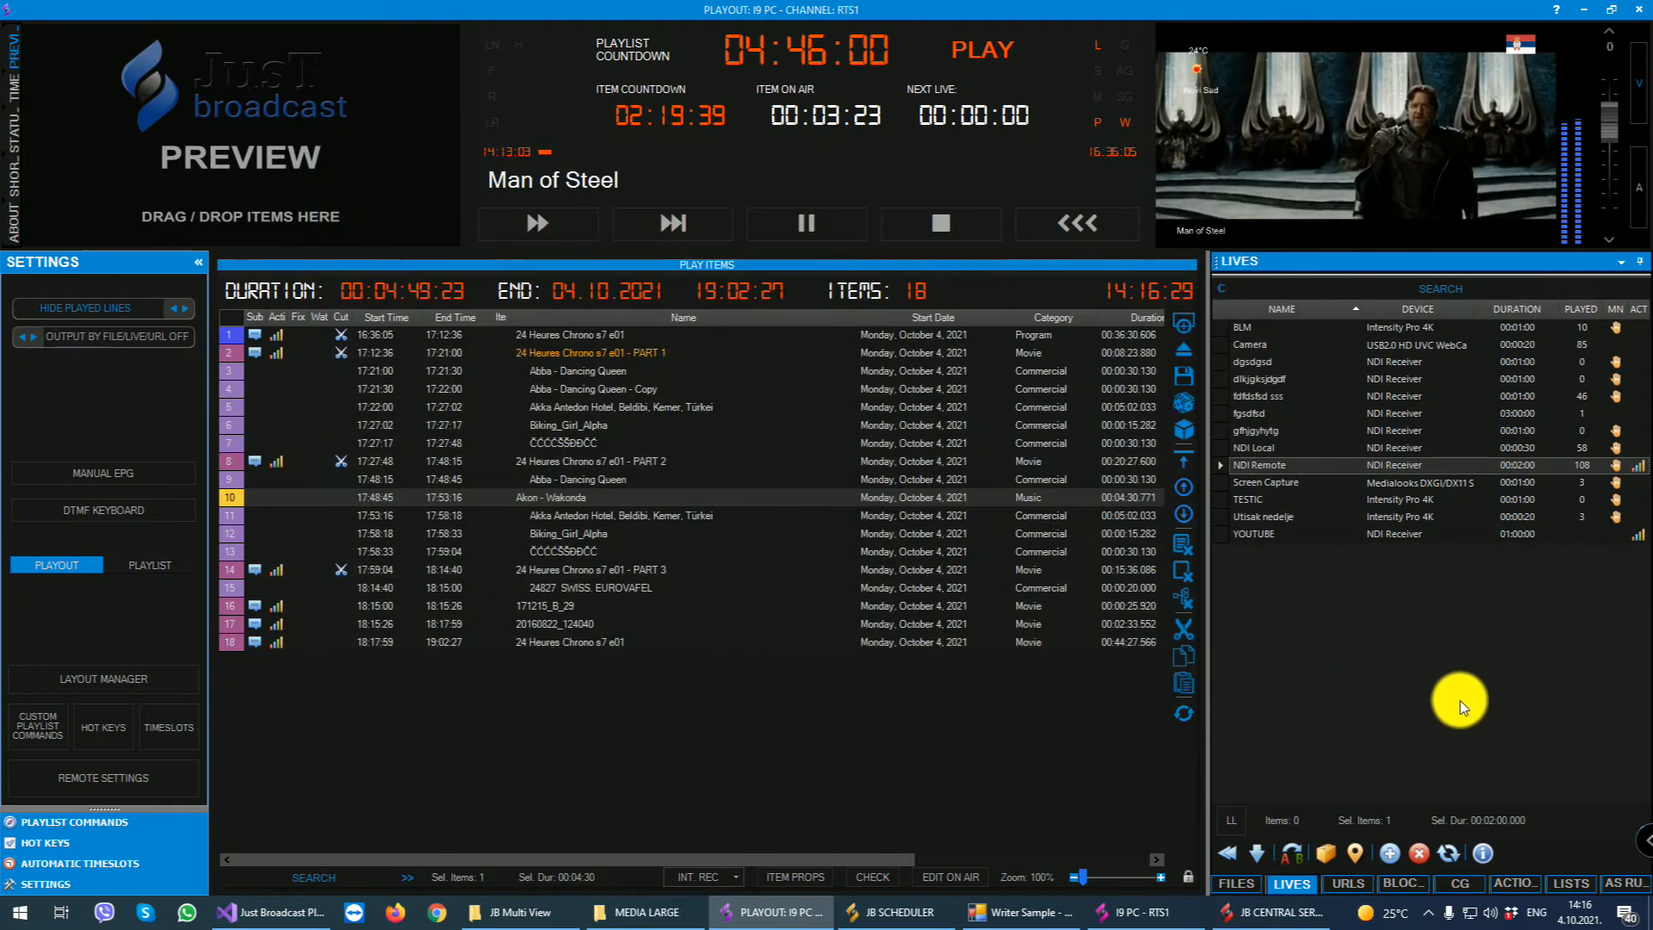
- Fill in a new live event named dsgdfgsfd with NDI Receiver as its device, and cancel it
left_click(1386, 855)
type("dsgdfgsfd")
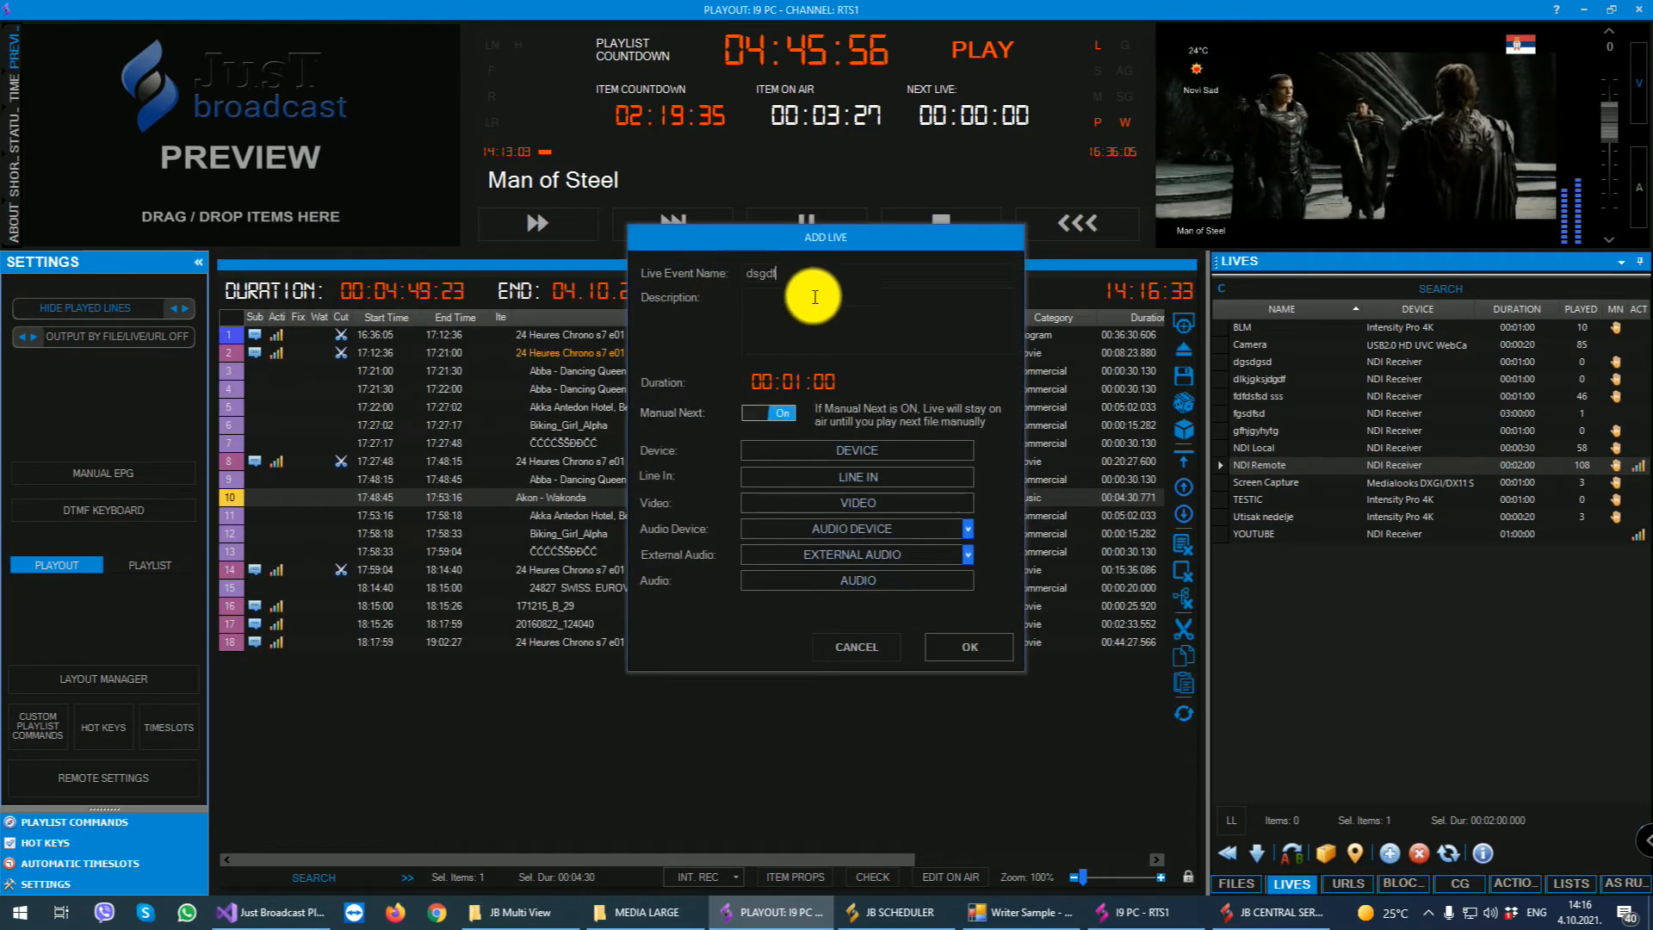
left_click(778, 412)
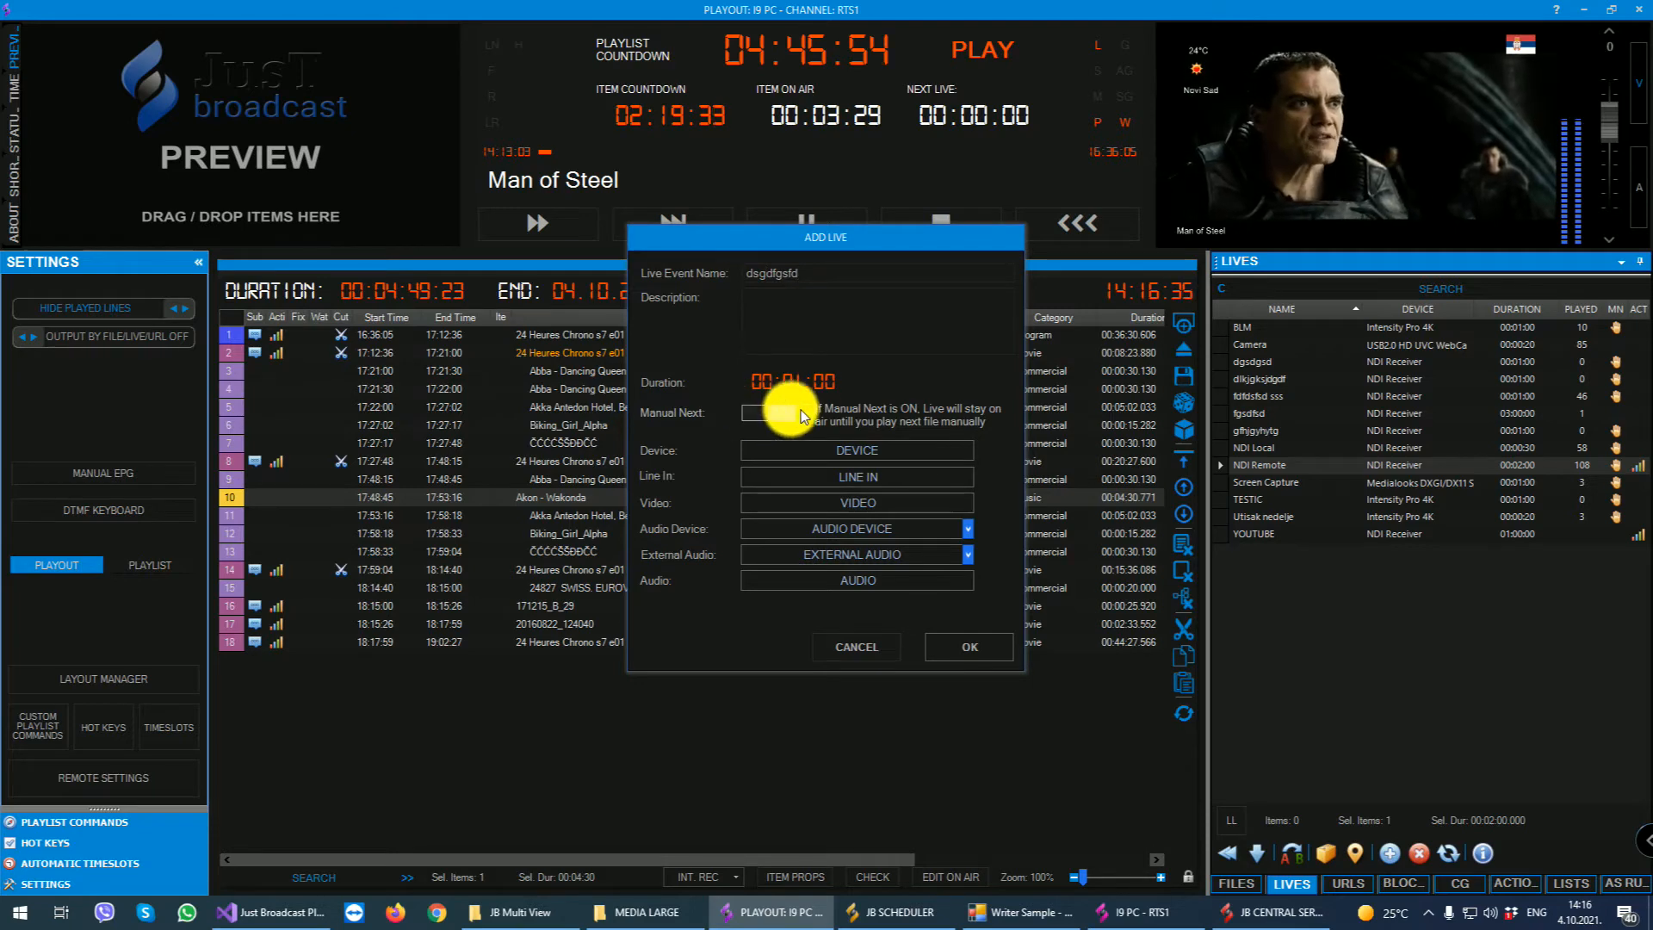
left_click(819, 449)
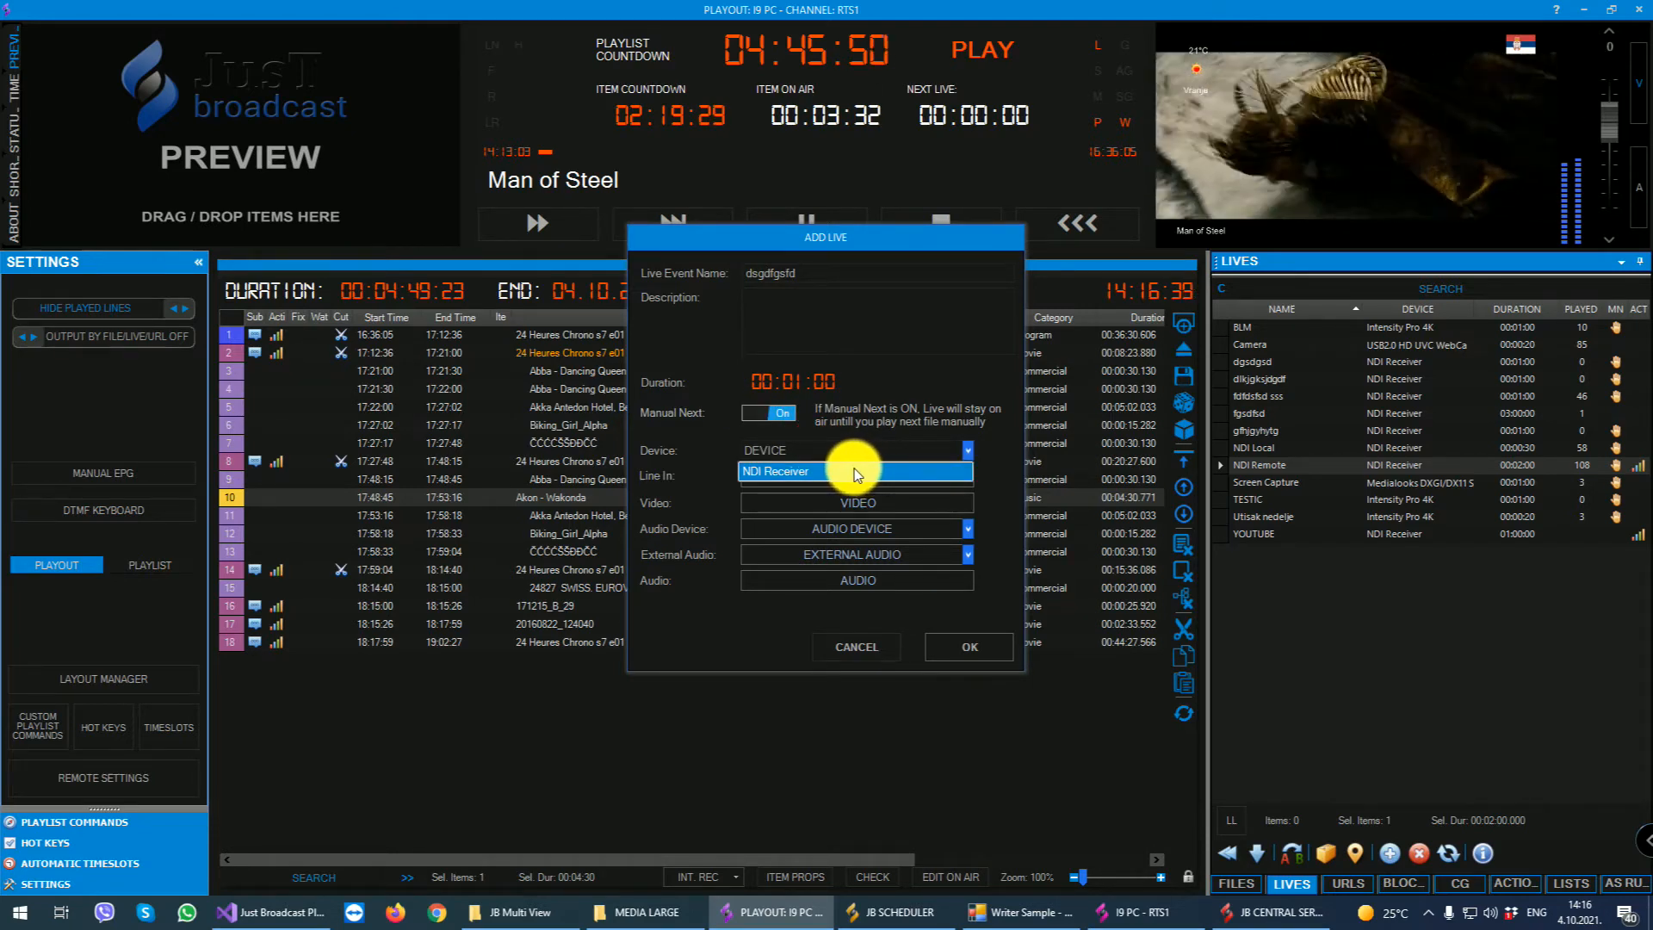
left_click(854, 468)
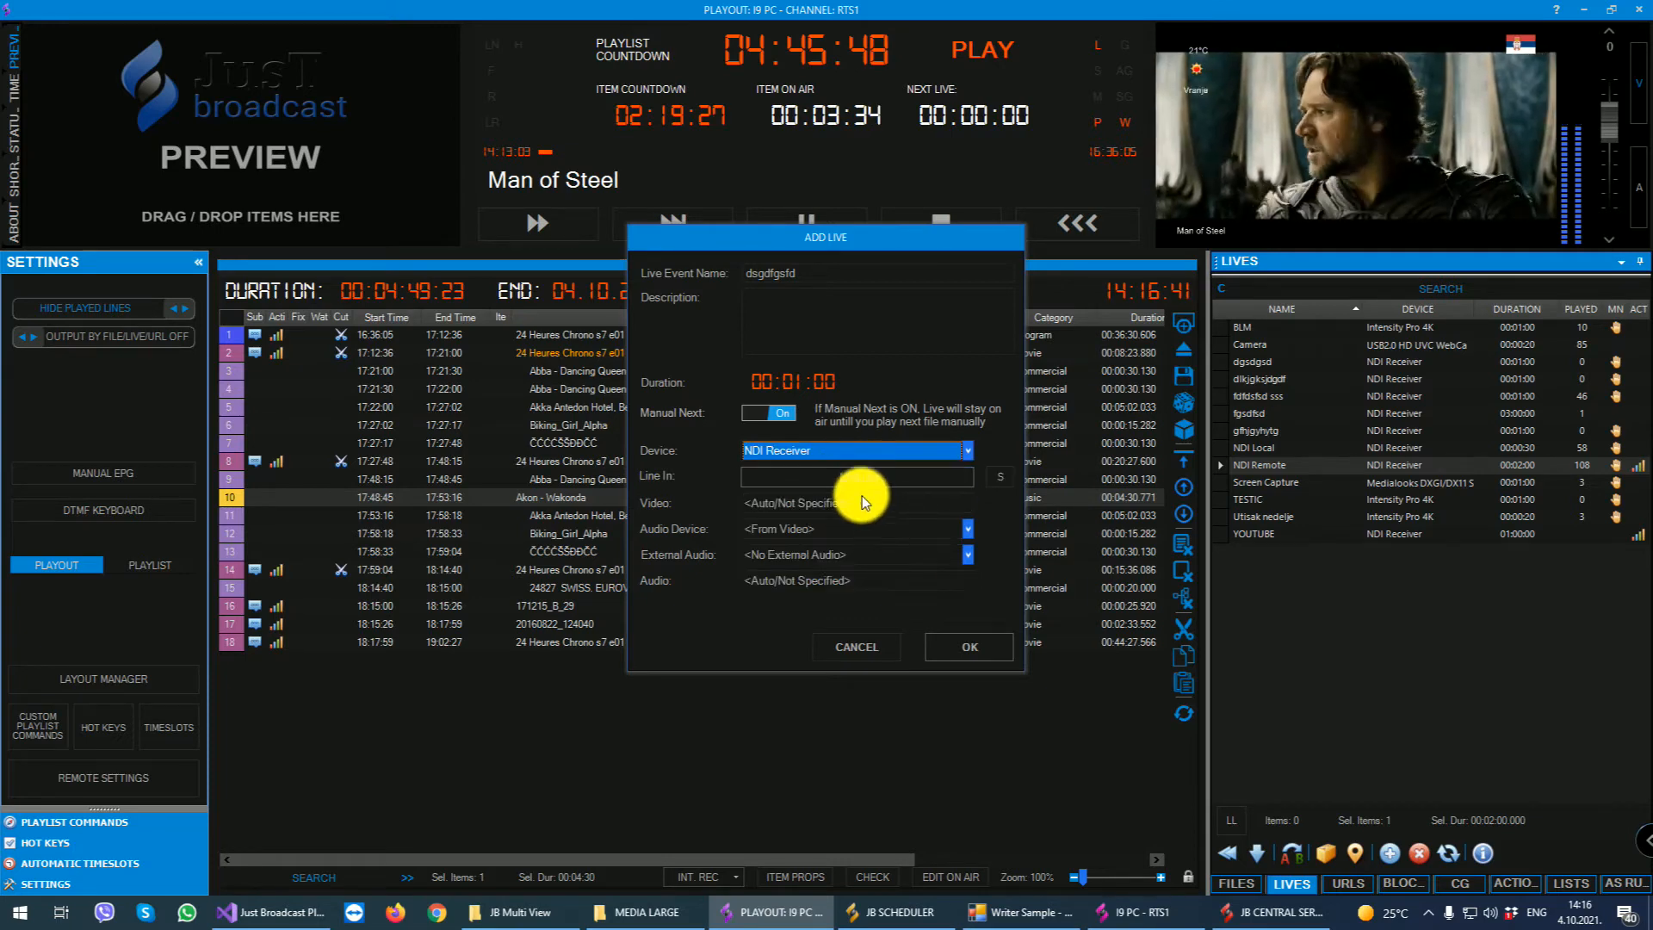
left_click(851, 644)
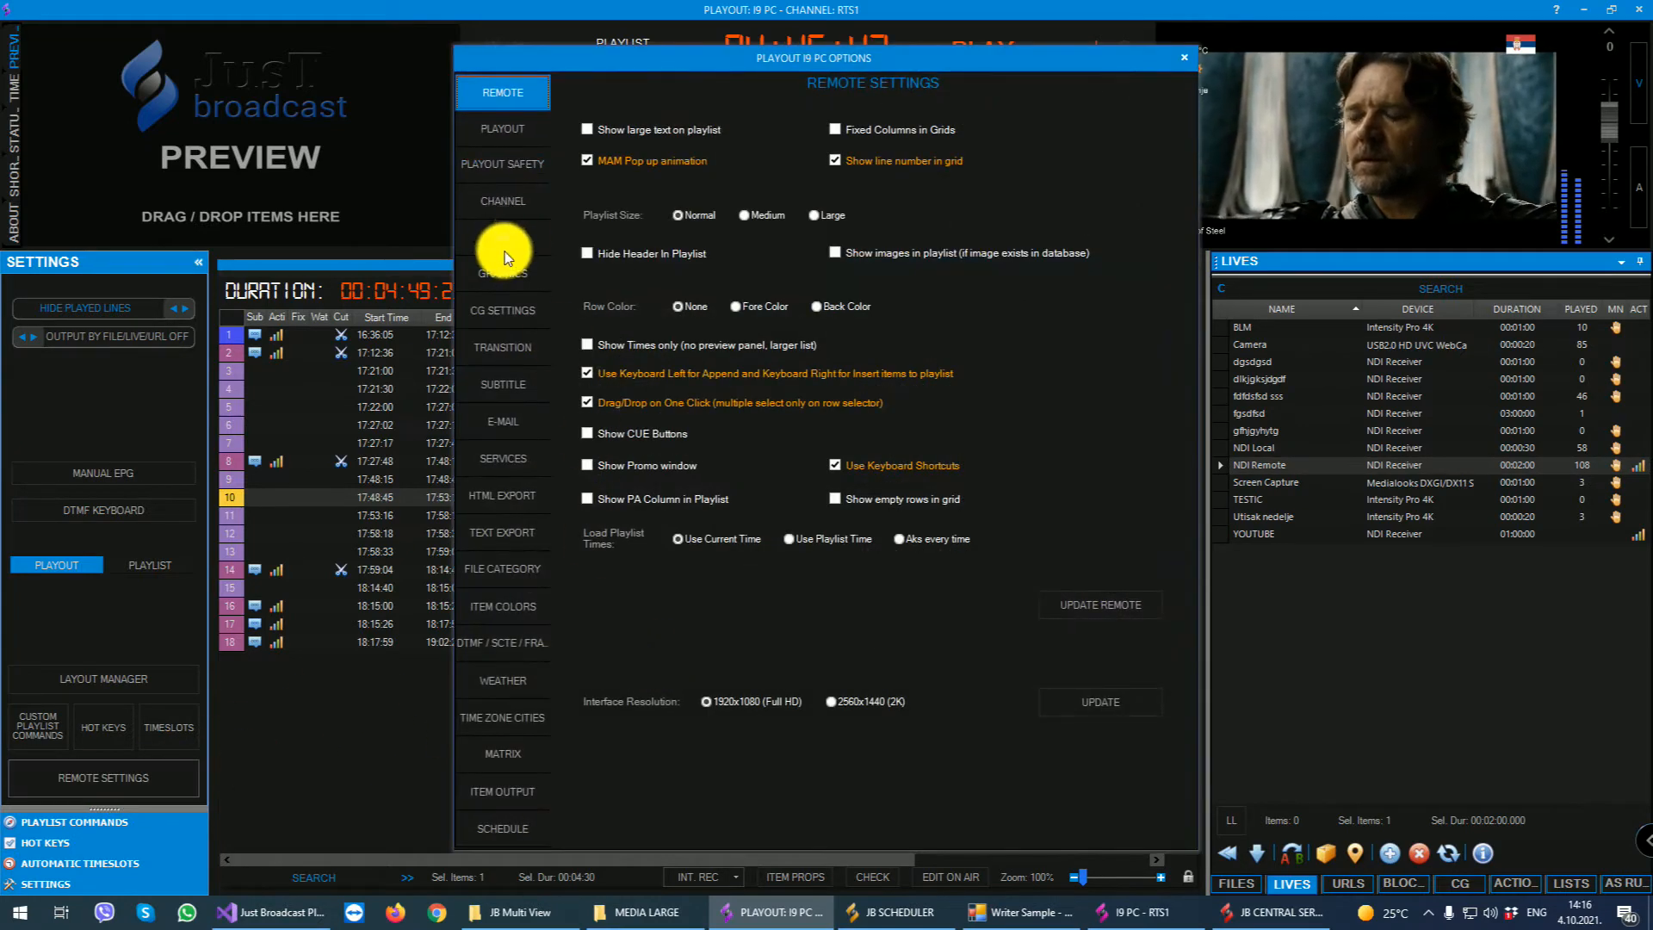
- Open the playout's live input hardware settings, check the NDI Receiver input, and mark USB2.0 Camera as a live input
left_click(505, 240)
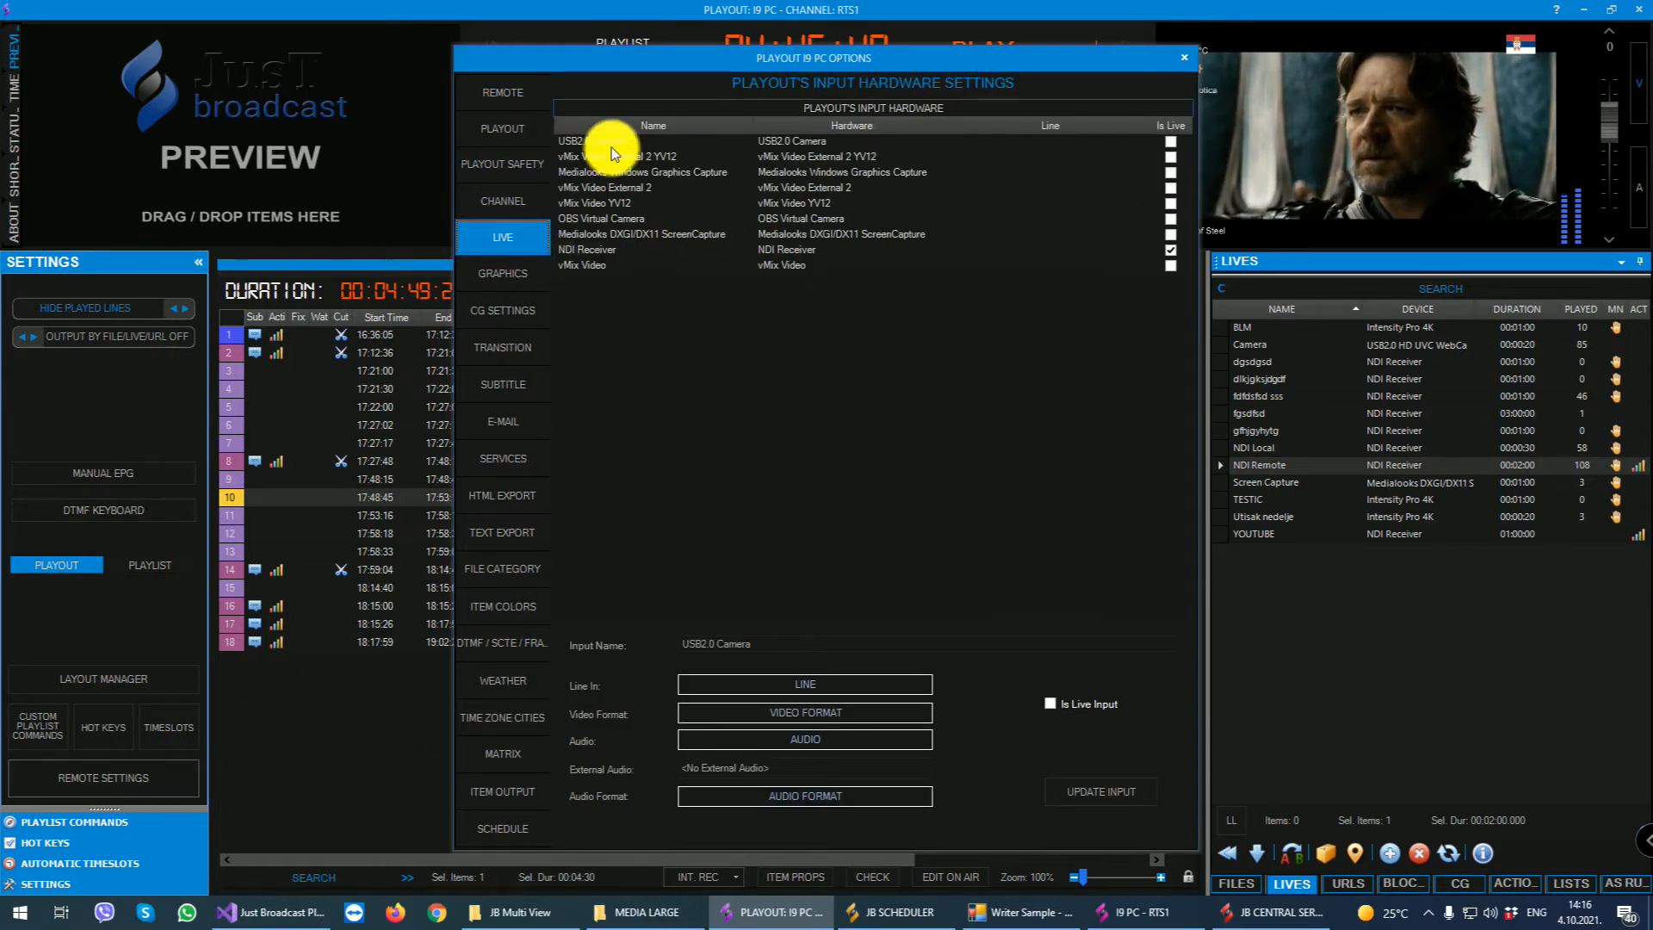
left_click(607, 248)
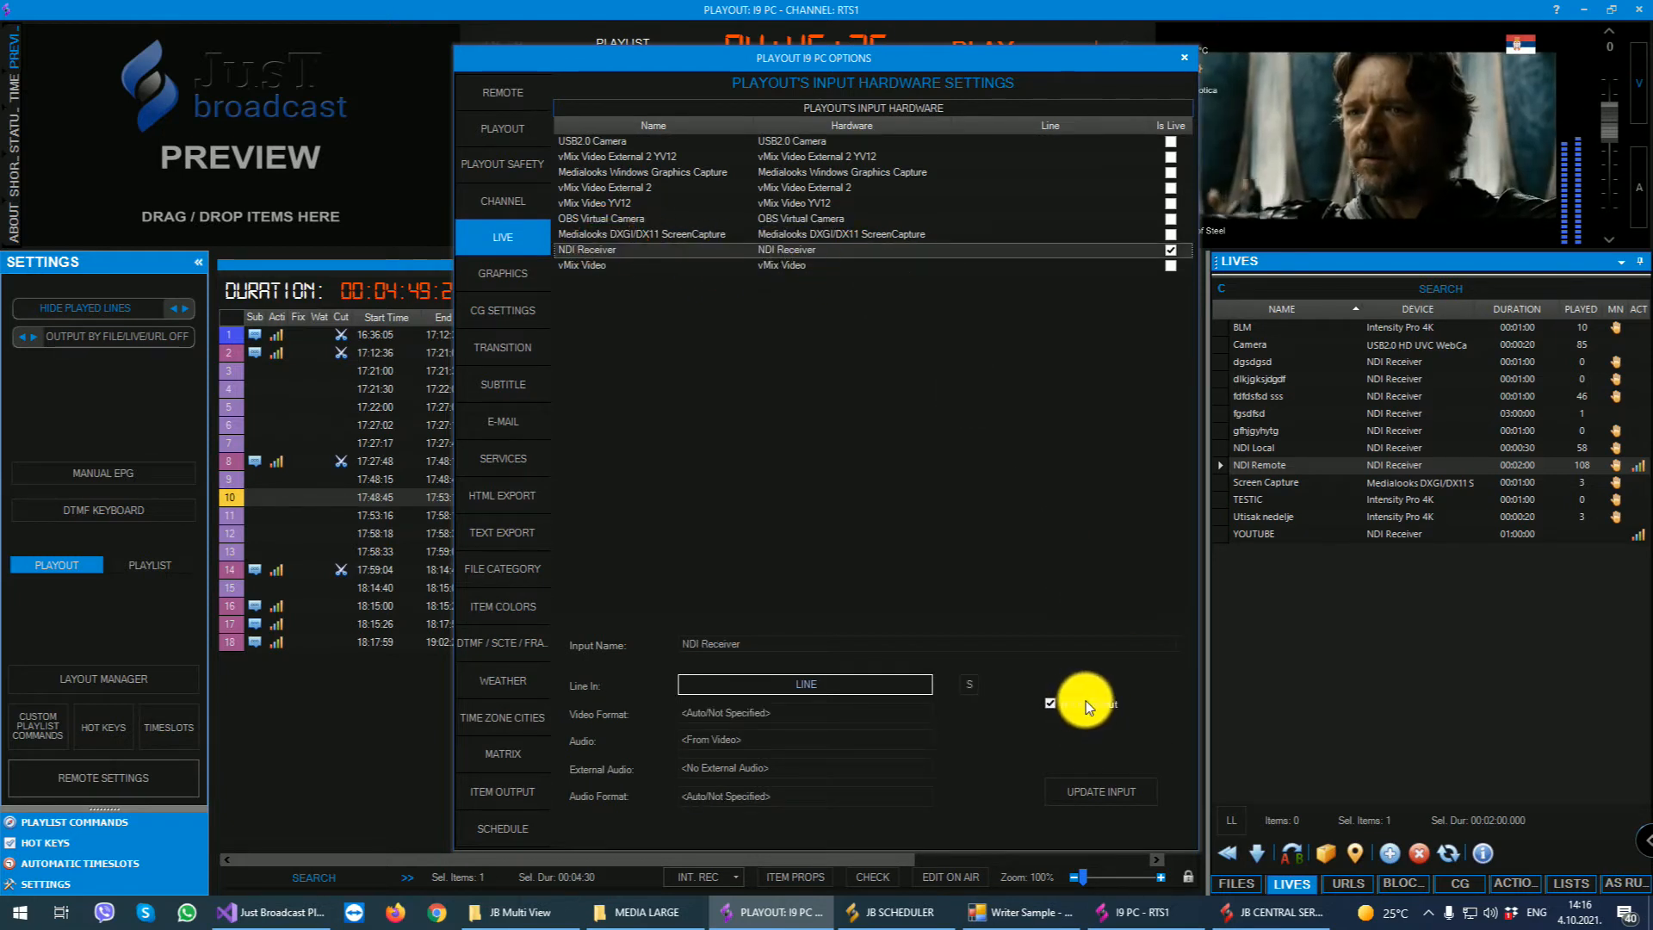
left_click(587, 142)
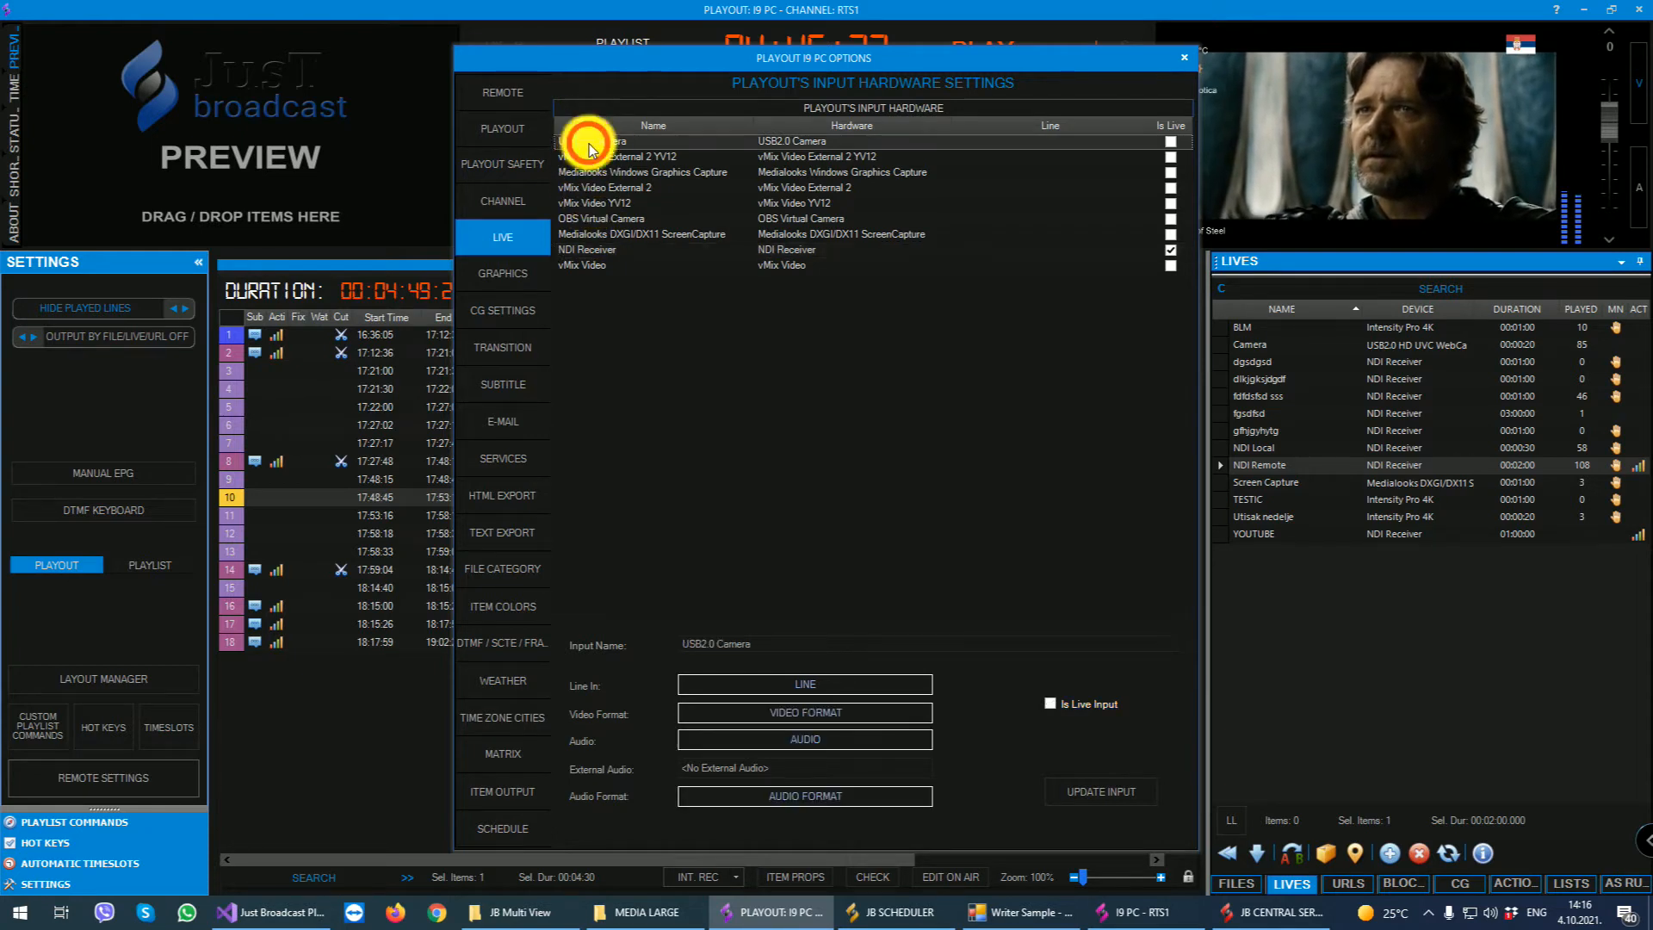
left_click(1047, 699)
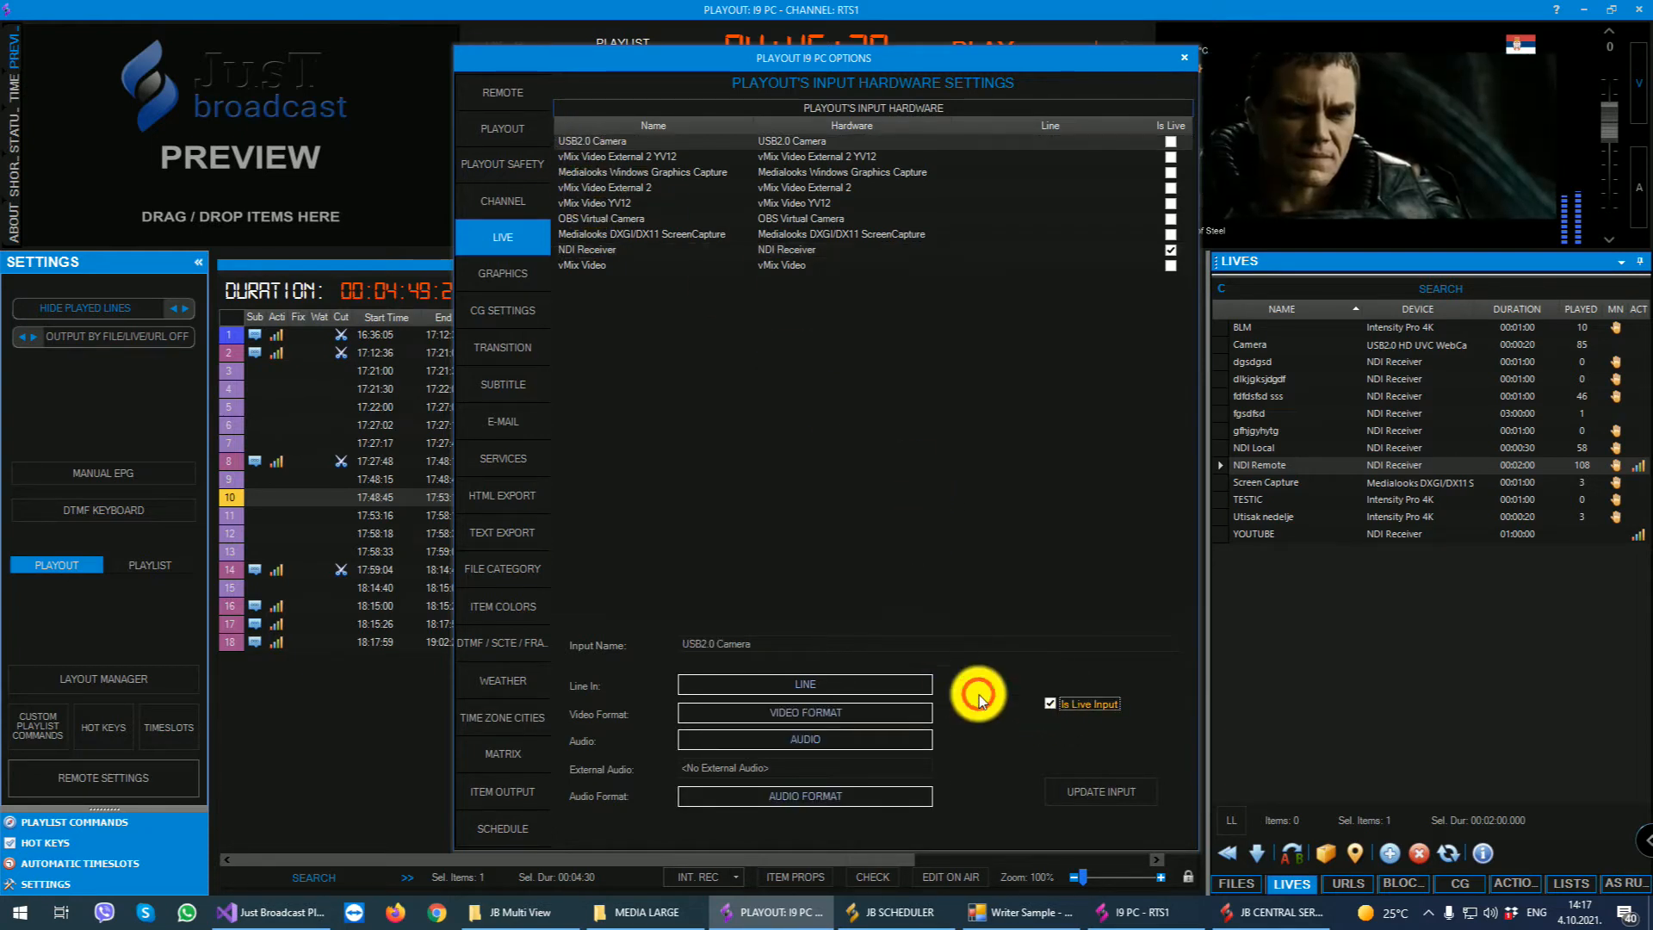
left_click(794, 713)
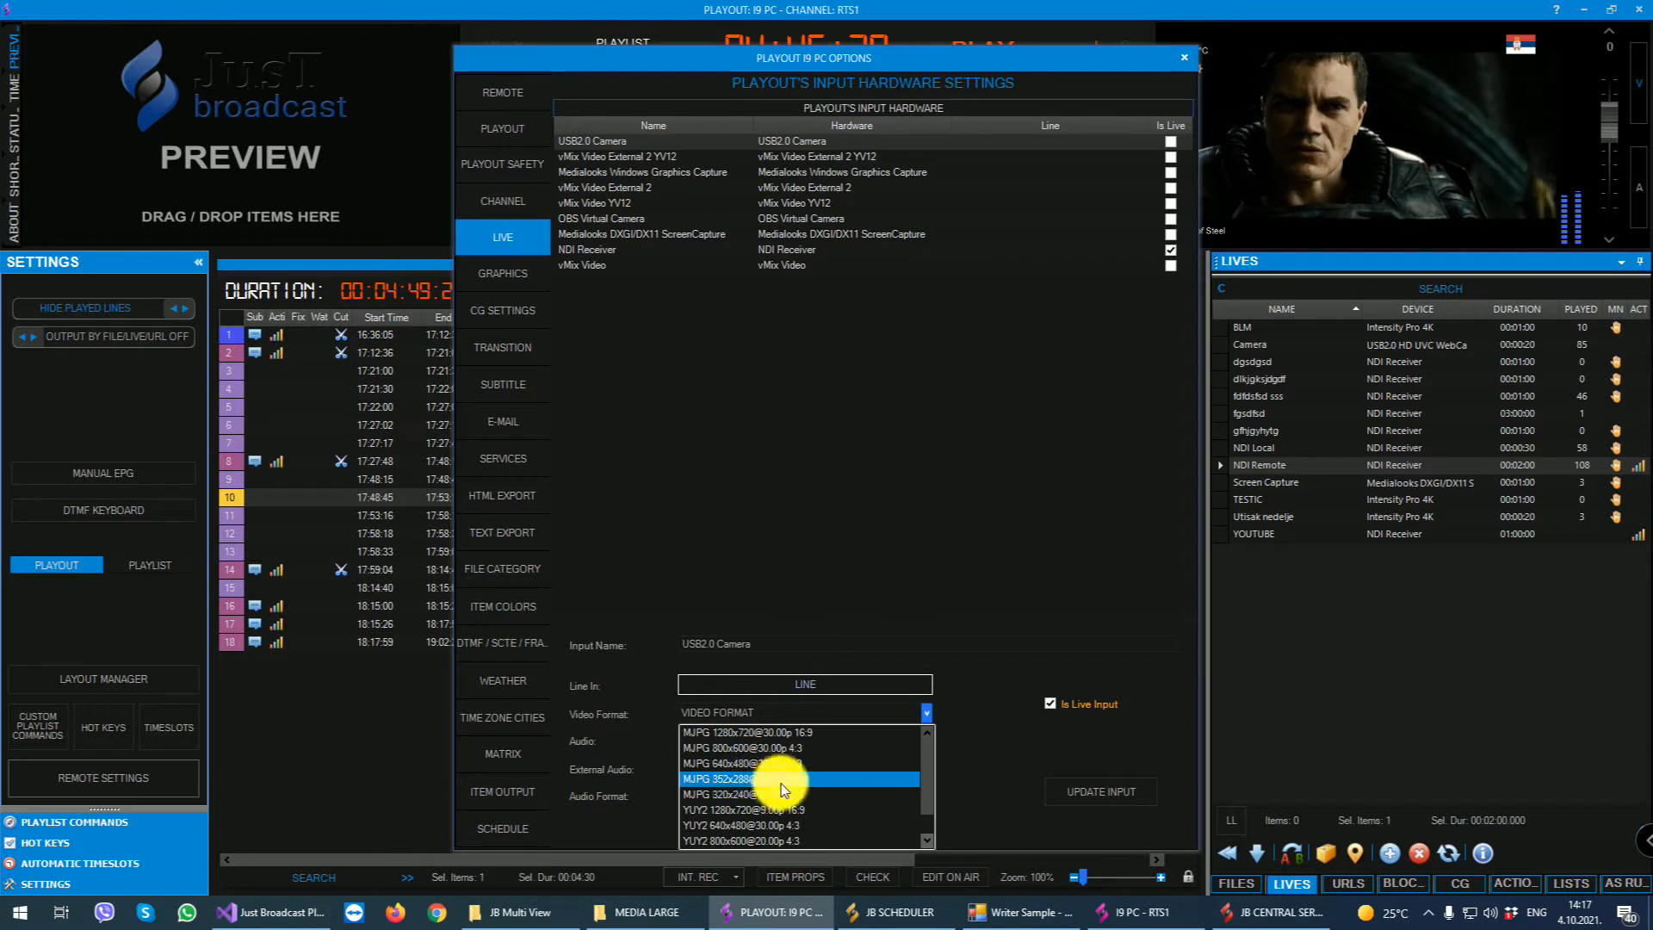
left_click(780, 733)
left_click(780, 739)
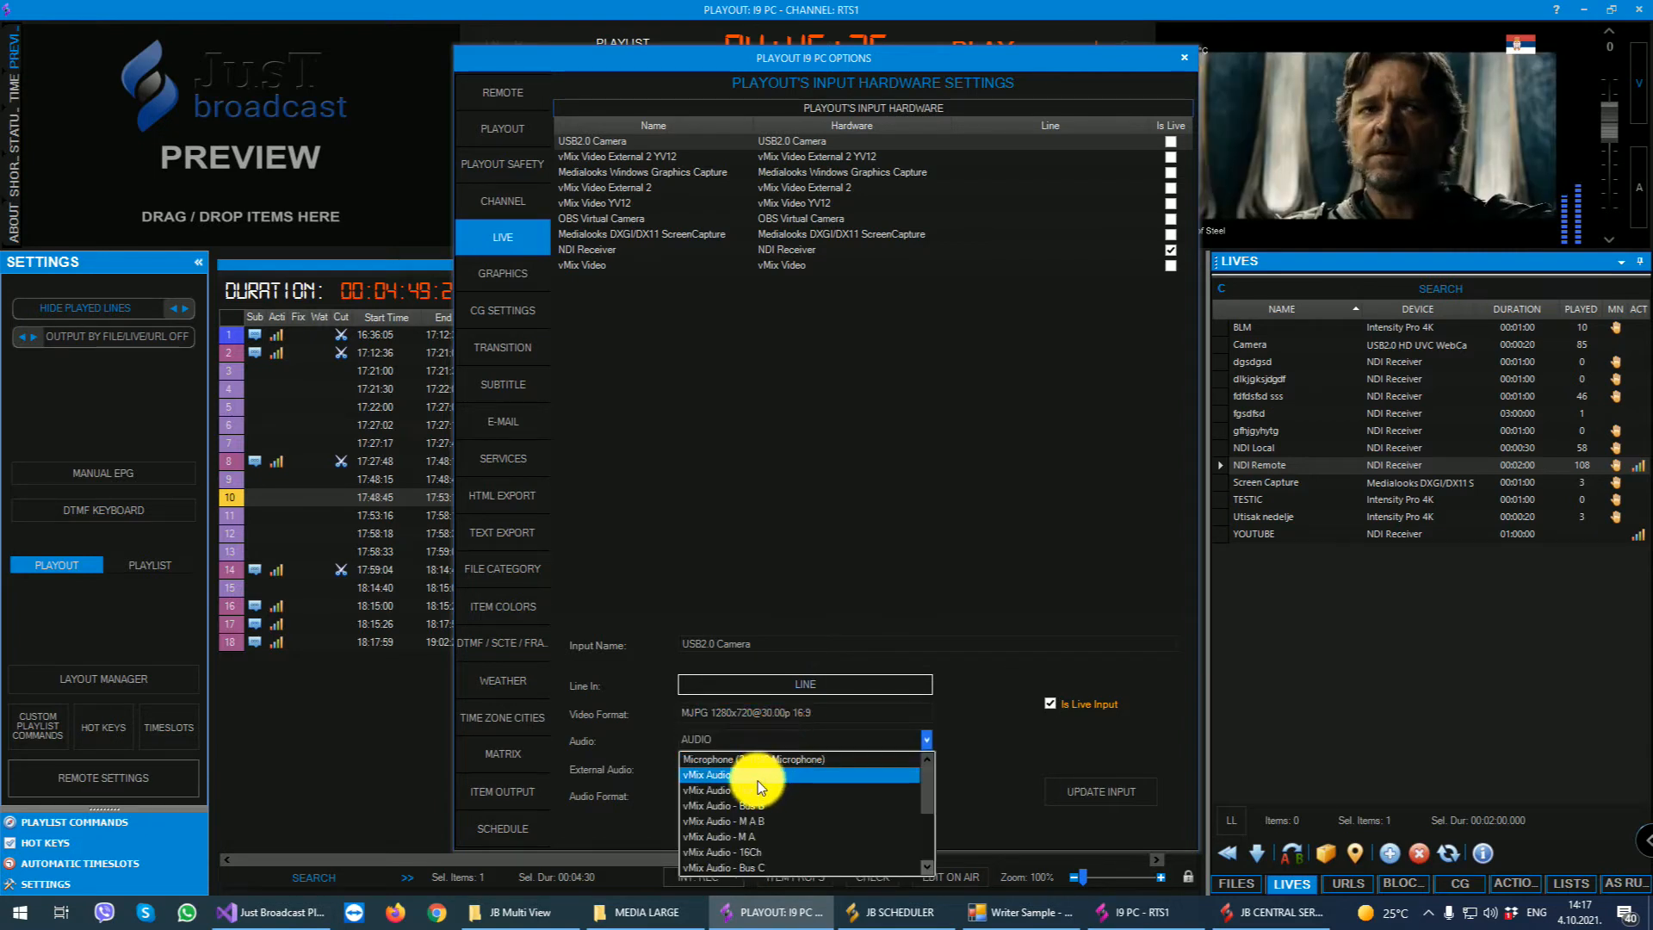
left_click(758, 780)
left_click(775, 794)
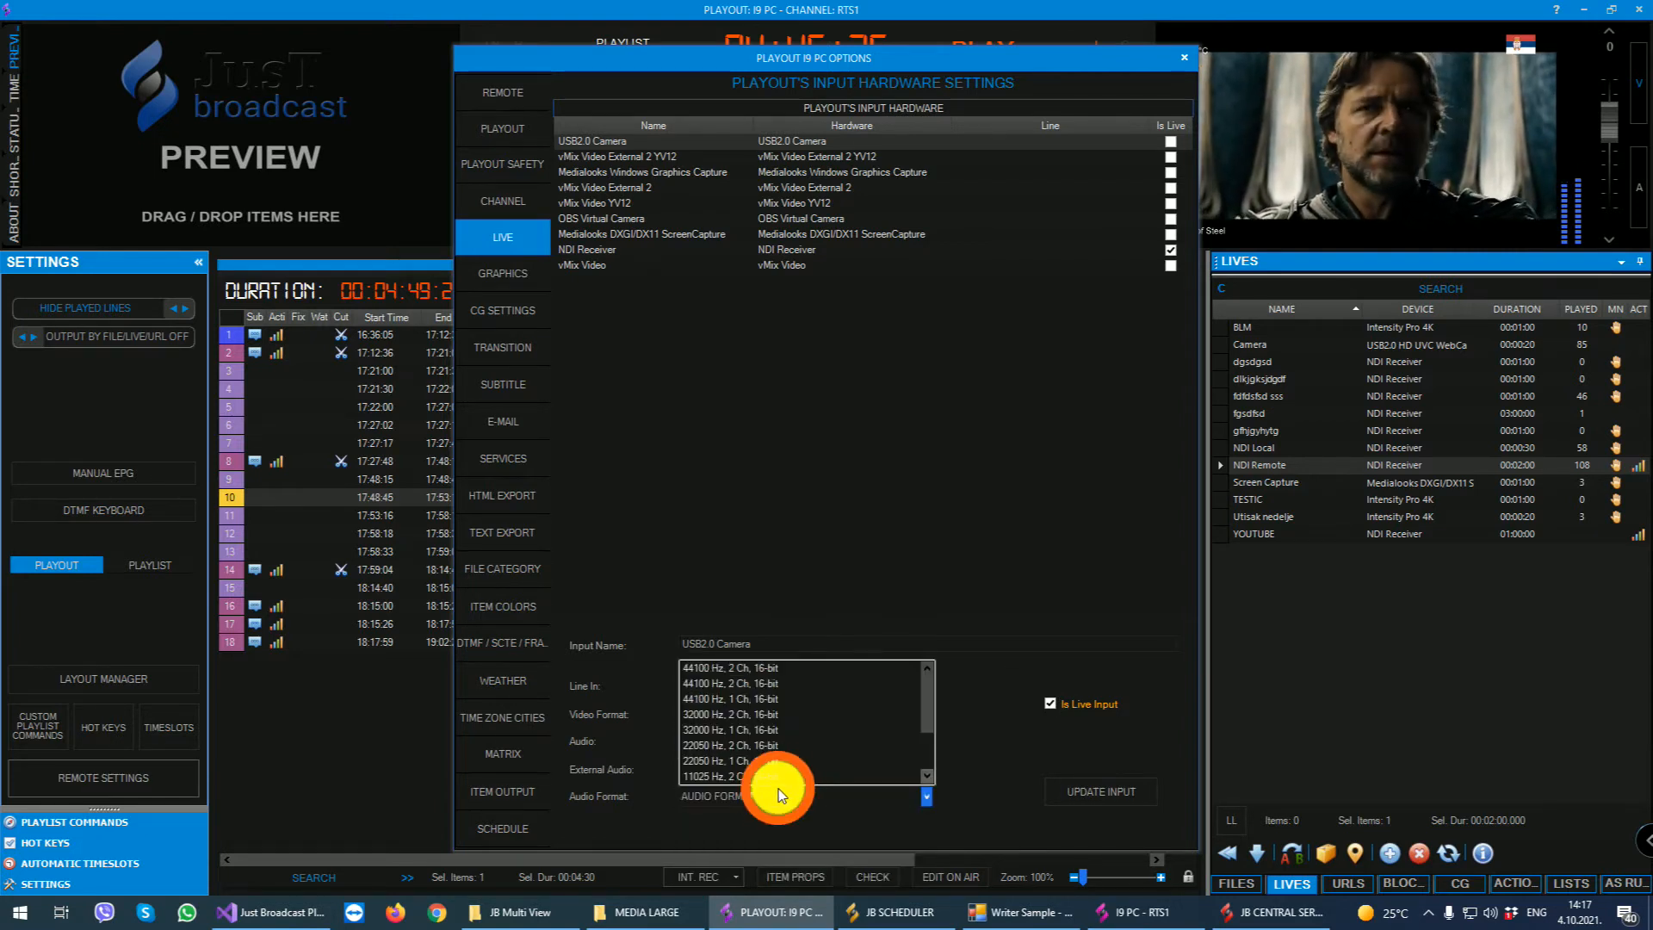
left_click(756, 667)
left_click(1076, 784)
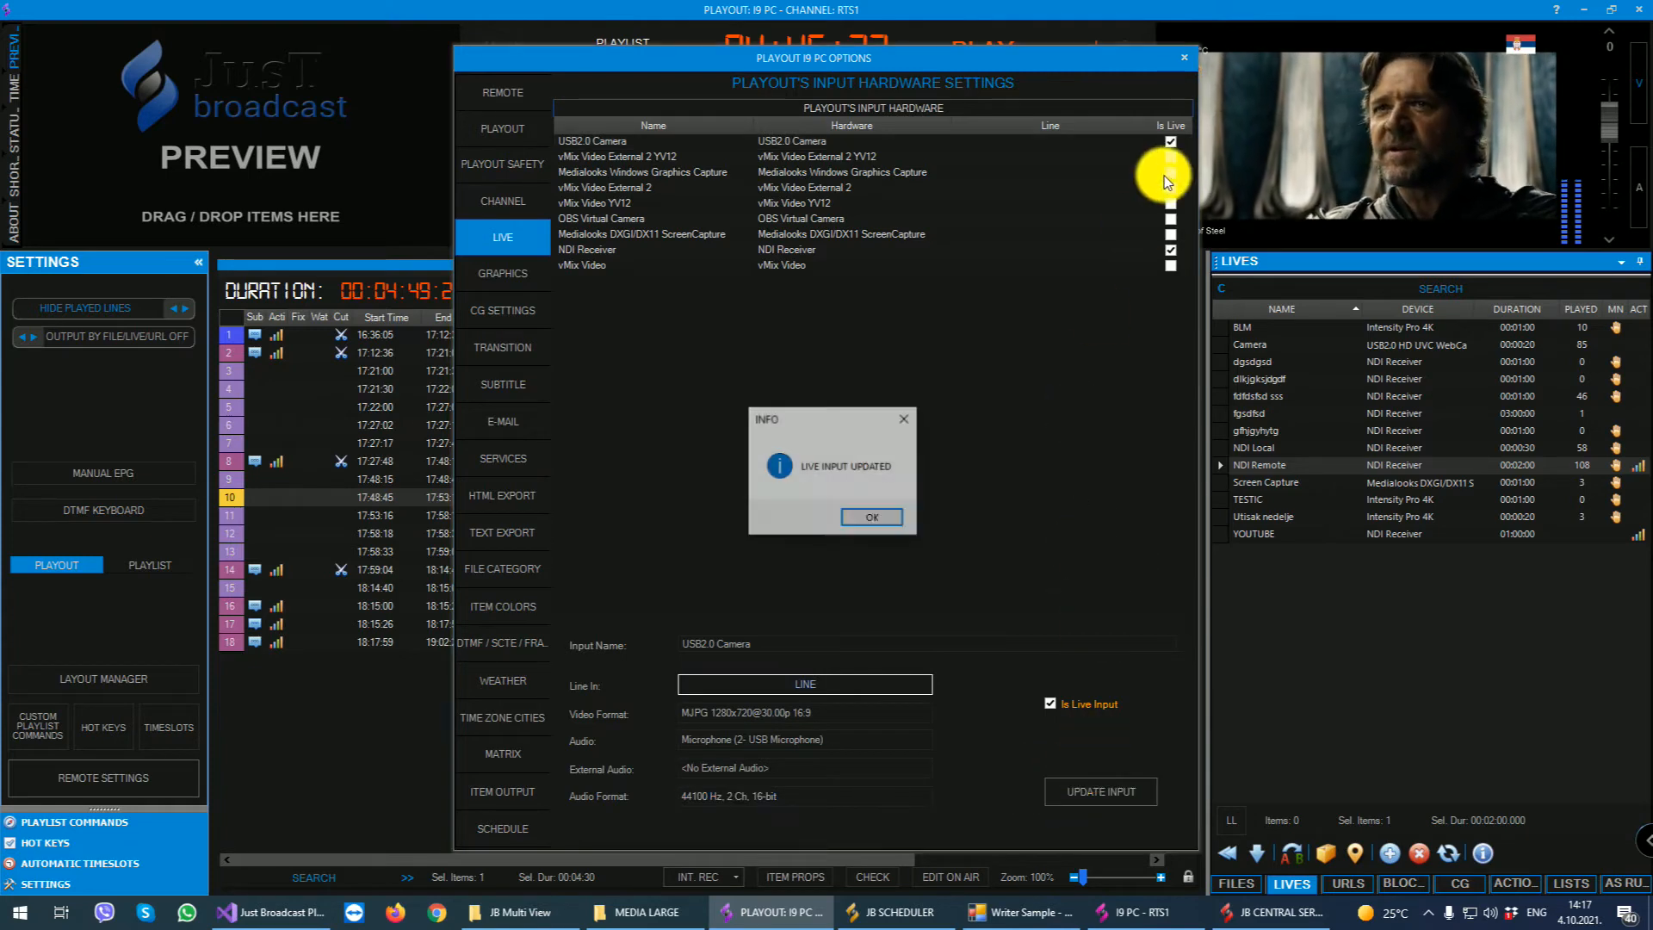
left_click(895, 518)
left_click(1184, 58)
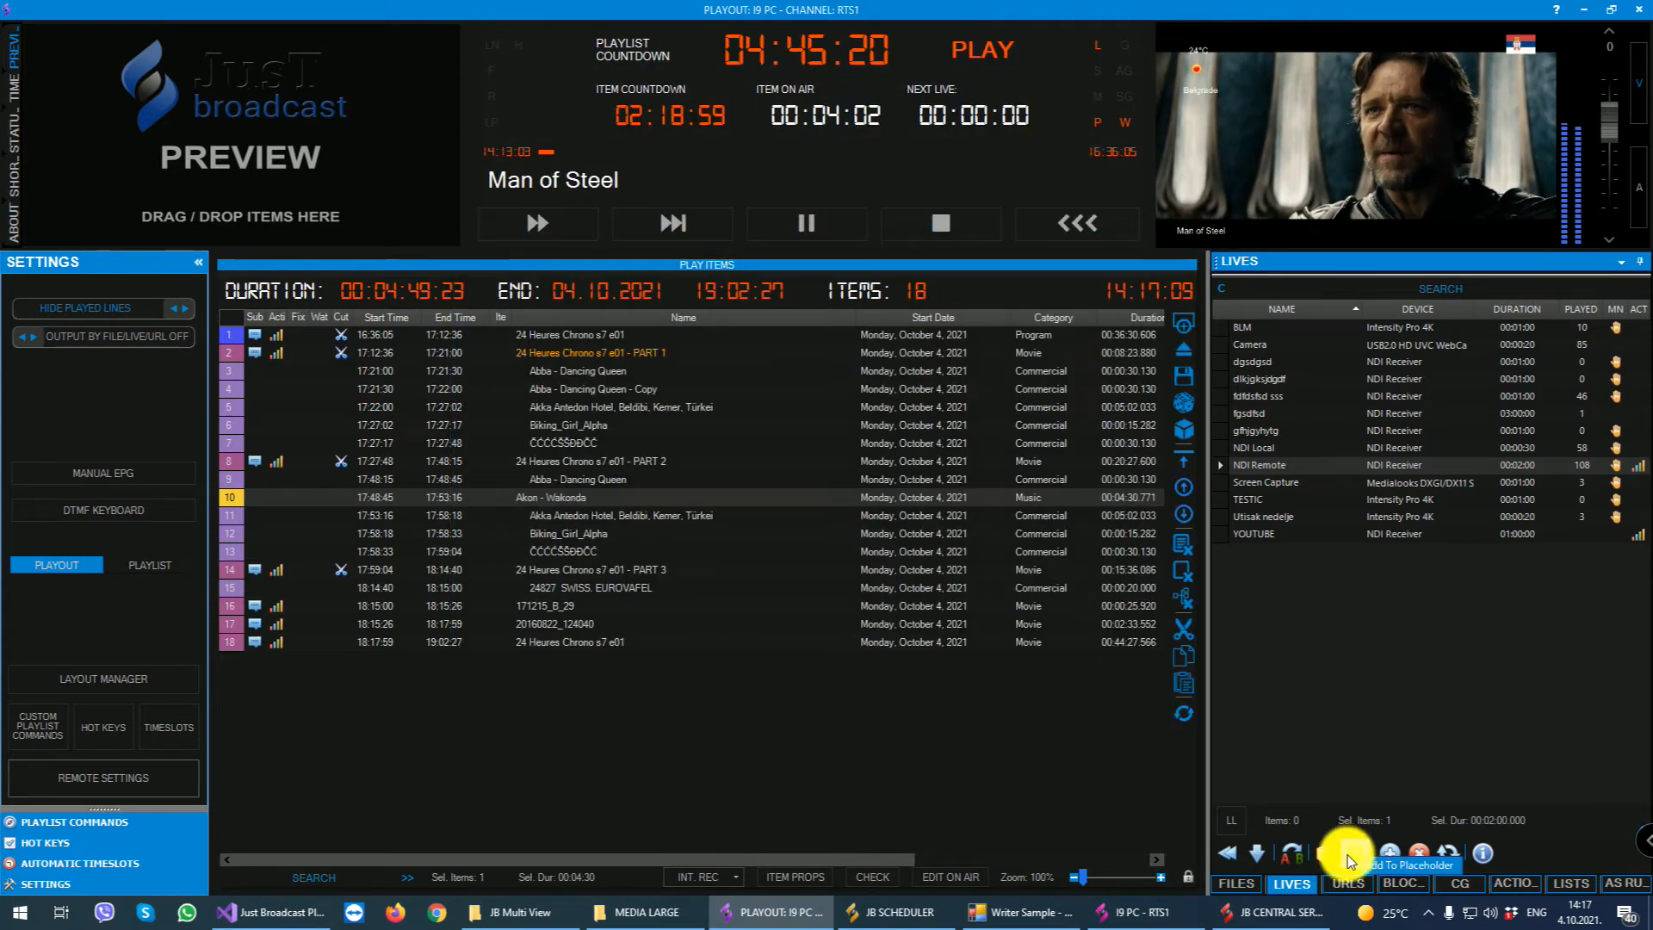
- Fill in a new live event named sdagfdgd with USB2.0 Camera as its device, and cancel it
left_click(1387, 852)
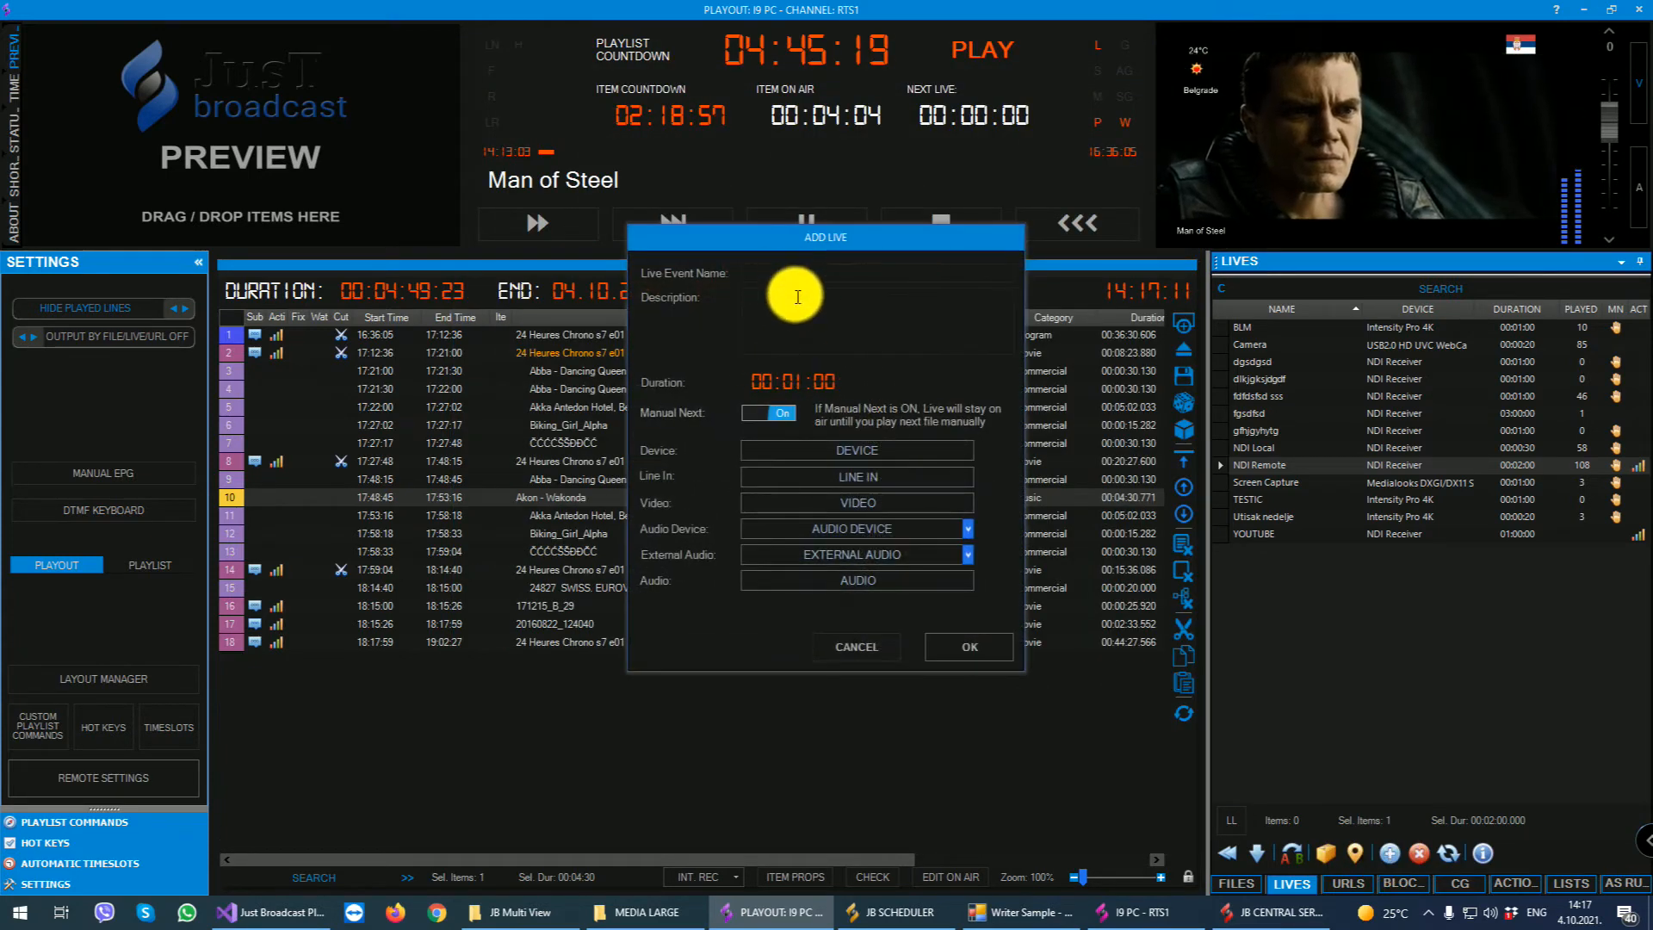
type("sdagfdgd")
left_click(813, 452)
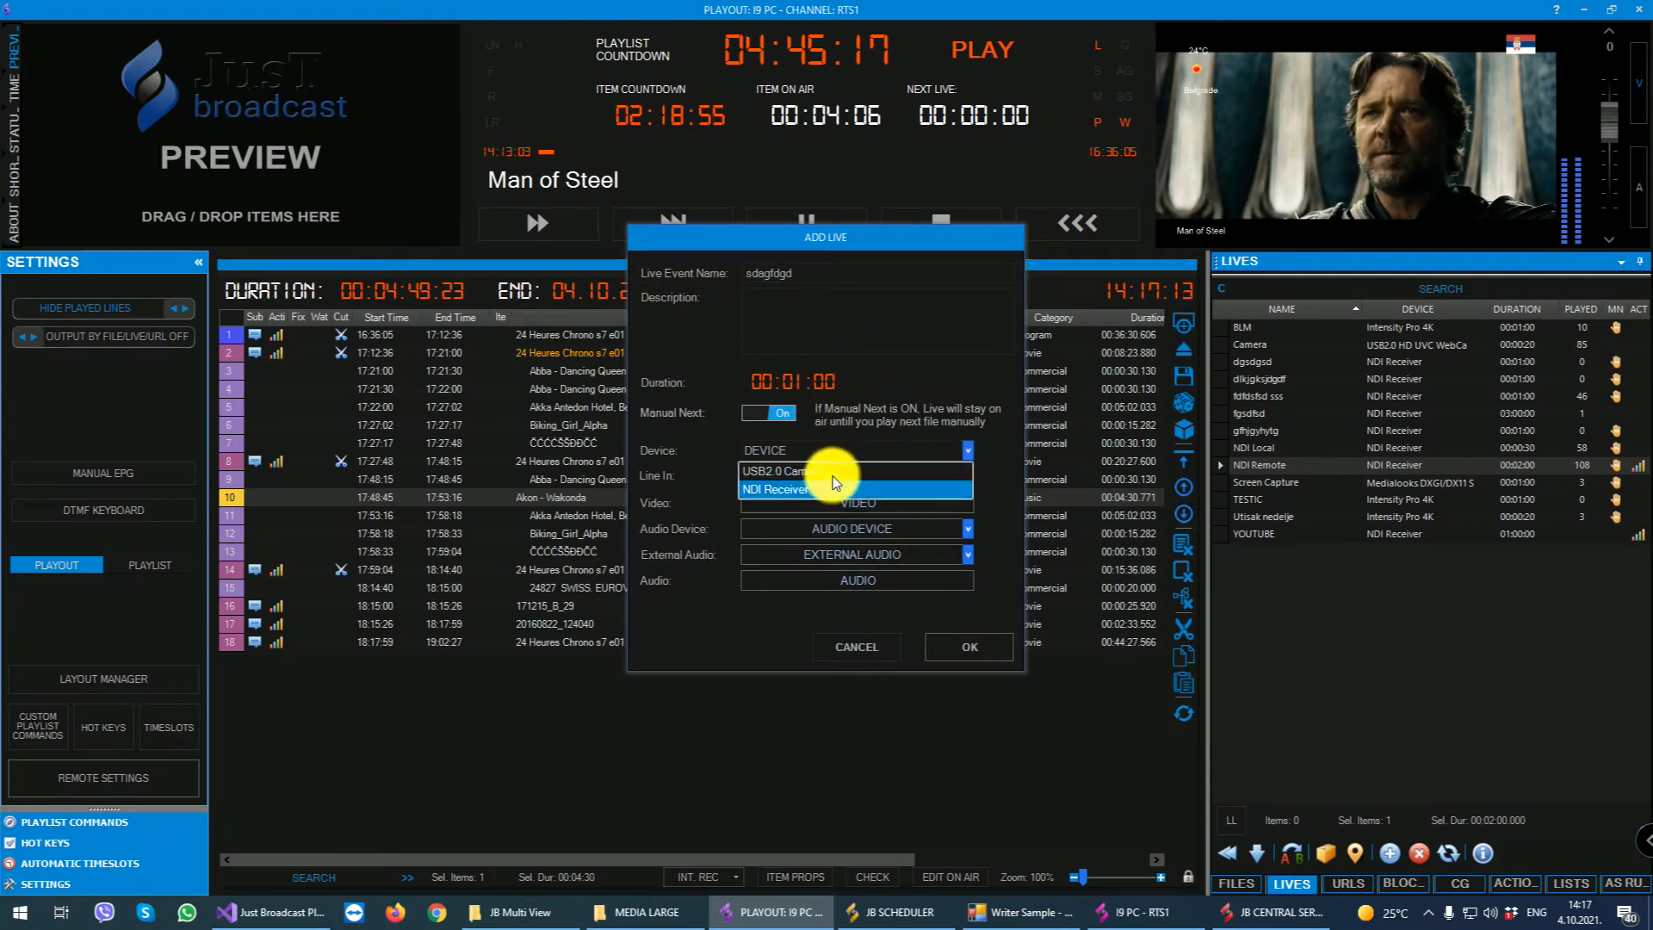
left_click(837, 471)
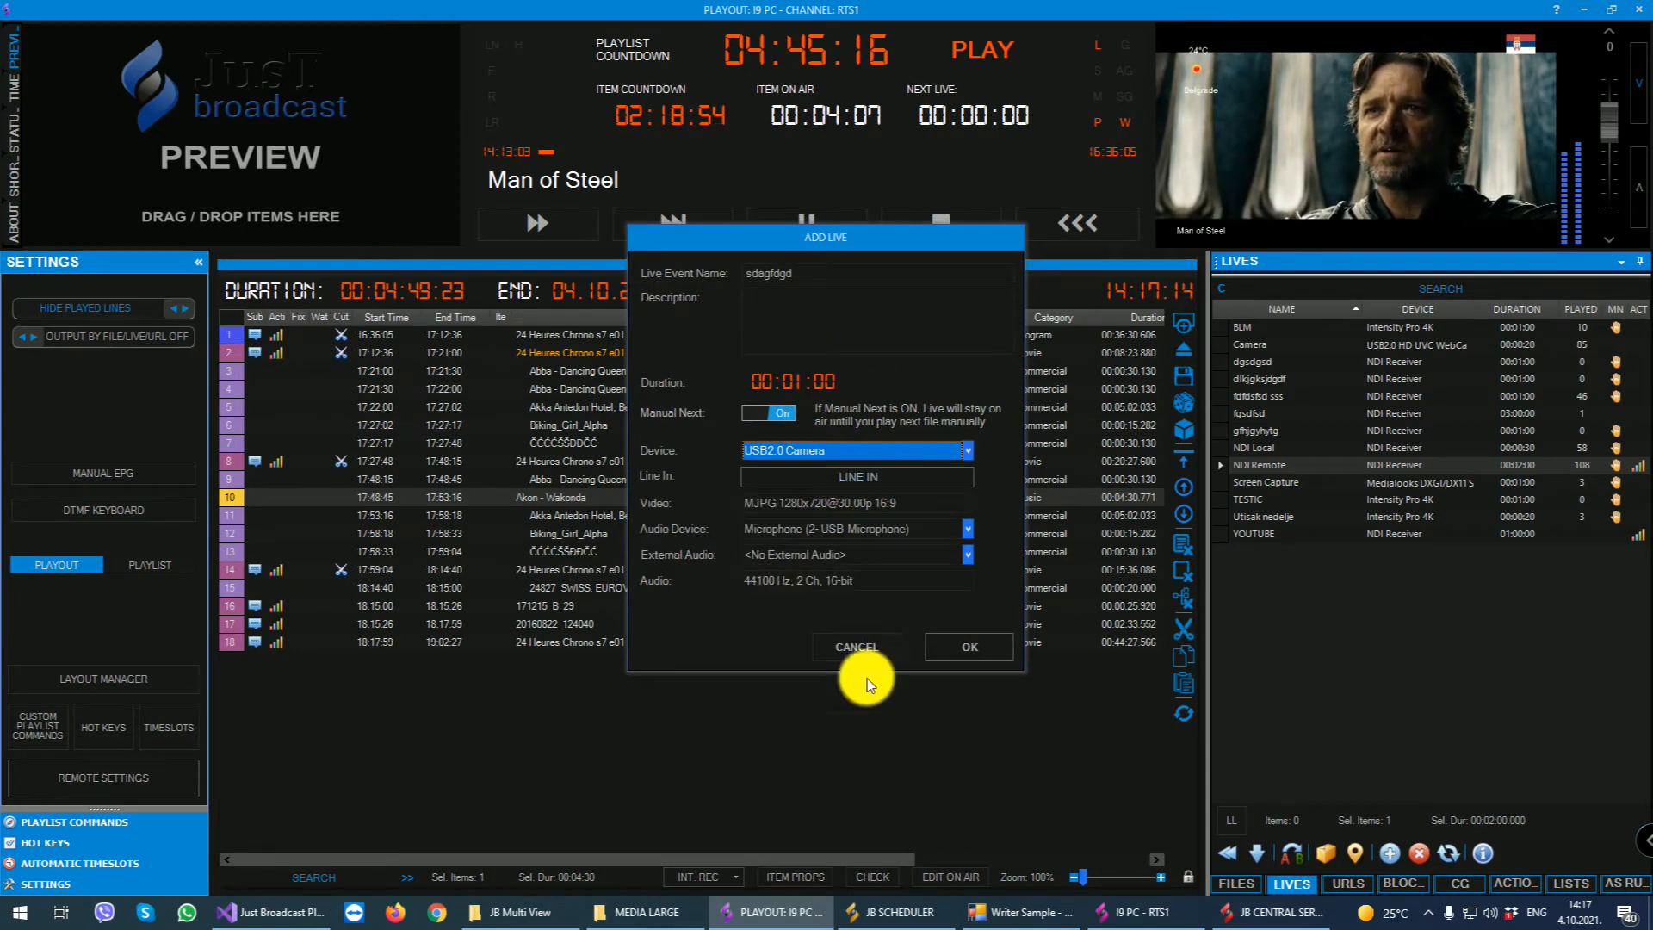
left_click(831, 647)
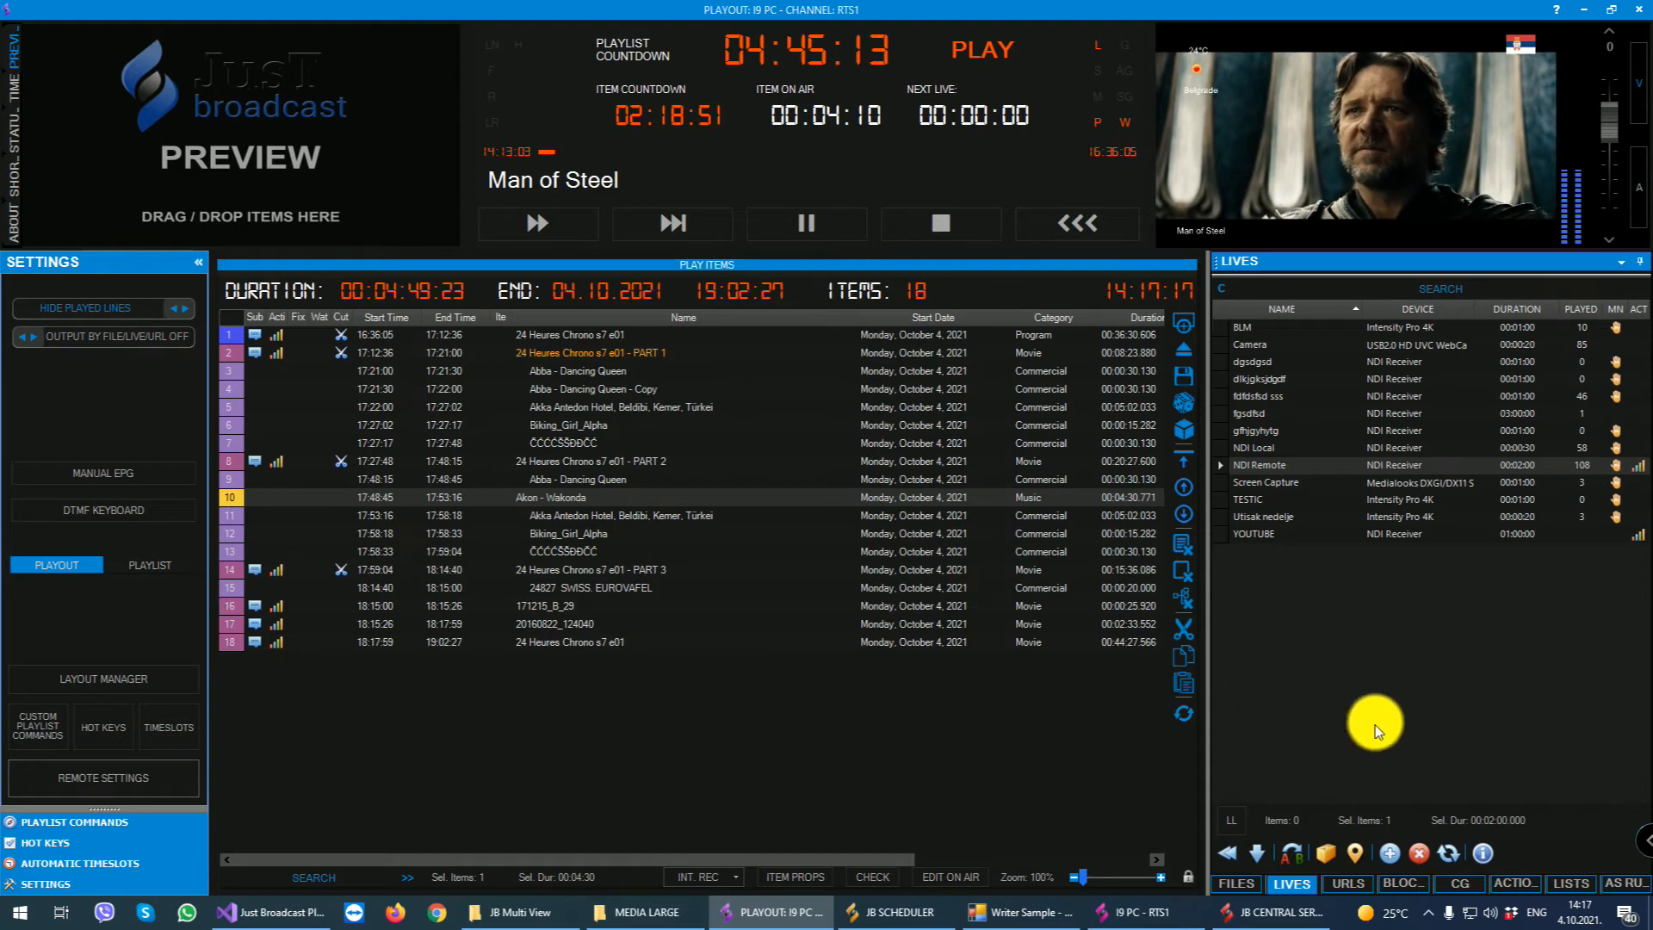
- Show the details of the lives list, review the info, transition and promo pages, toggle the list layout, and hide the details
left_click(1482, 852)
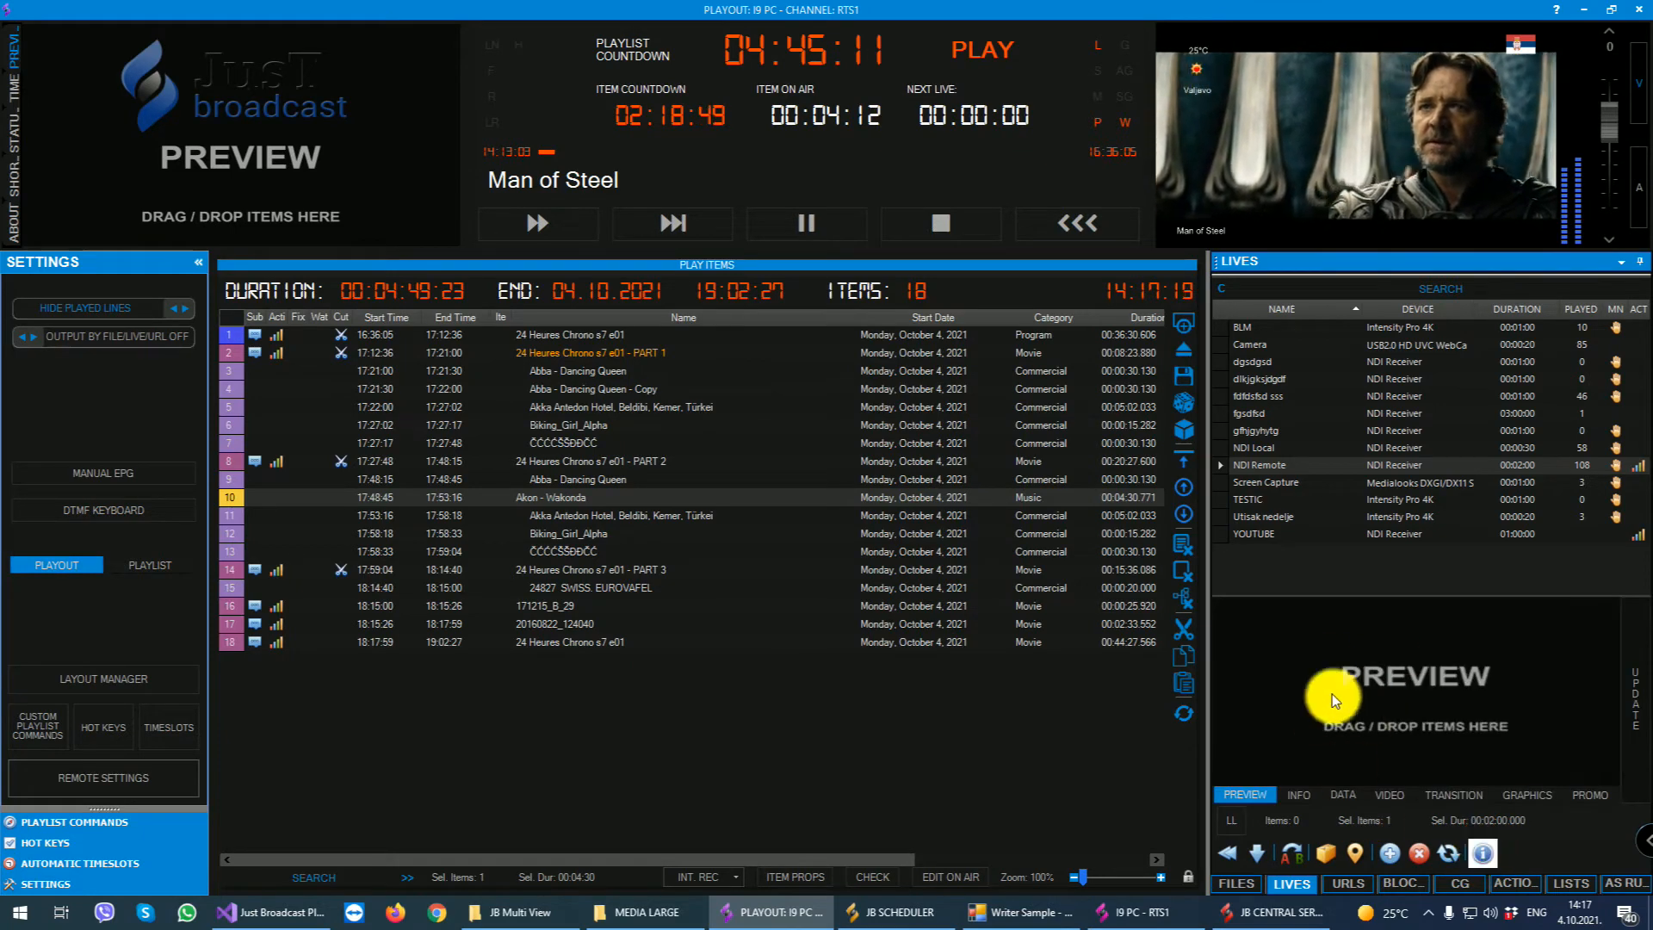
left_click(1298, 795)
left_click(1454, 795)
left_click(1586, 797)
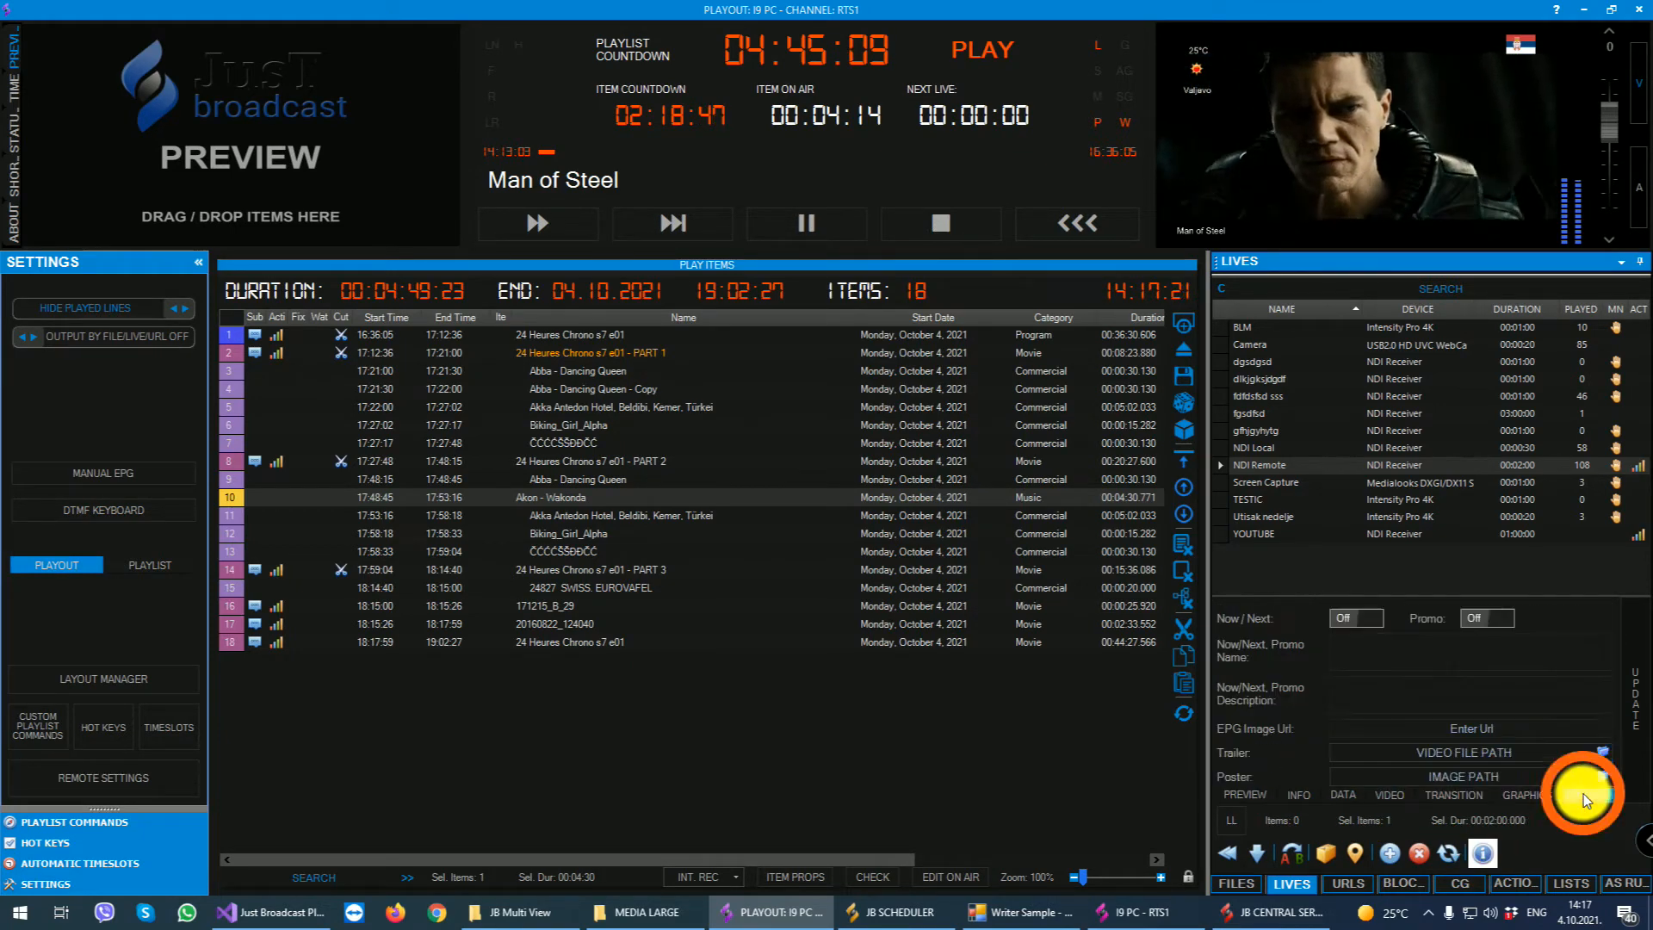
left_click(1227, 793)
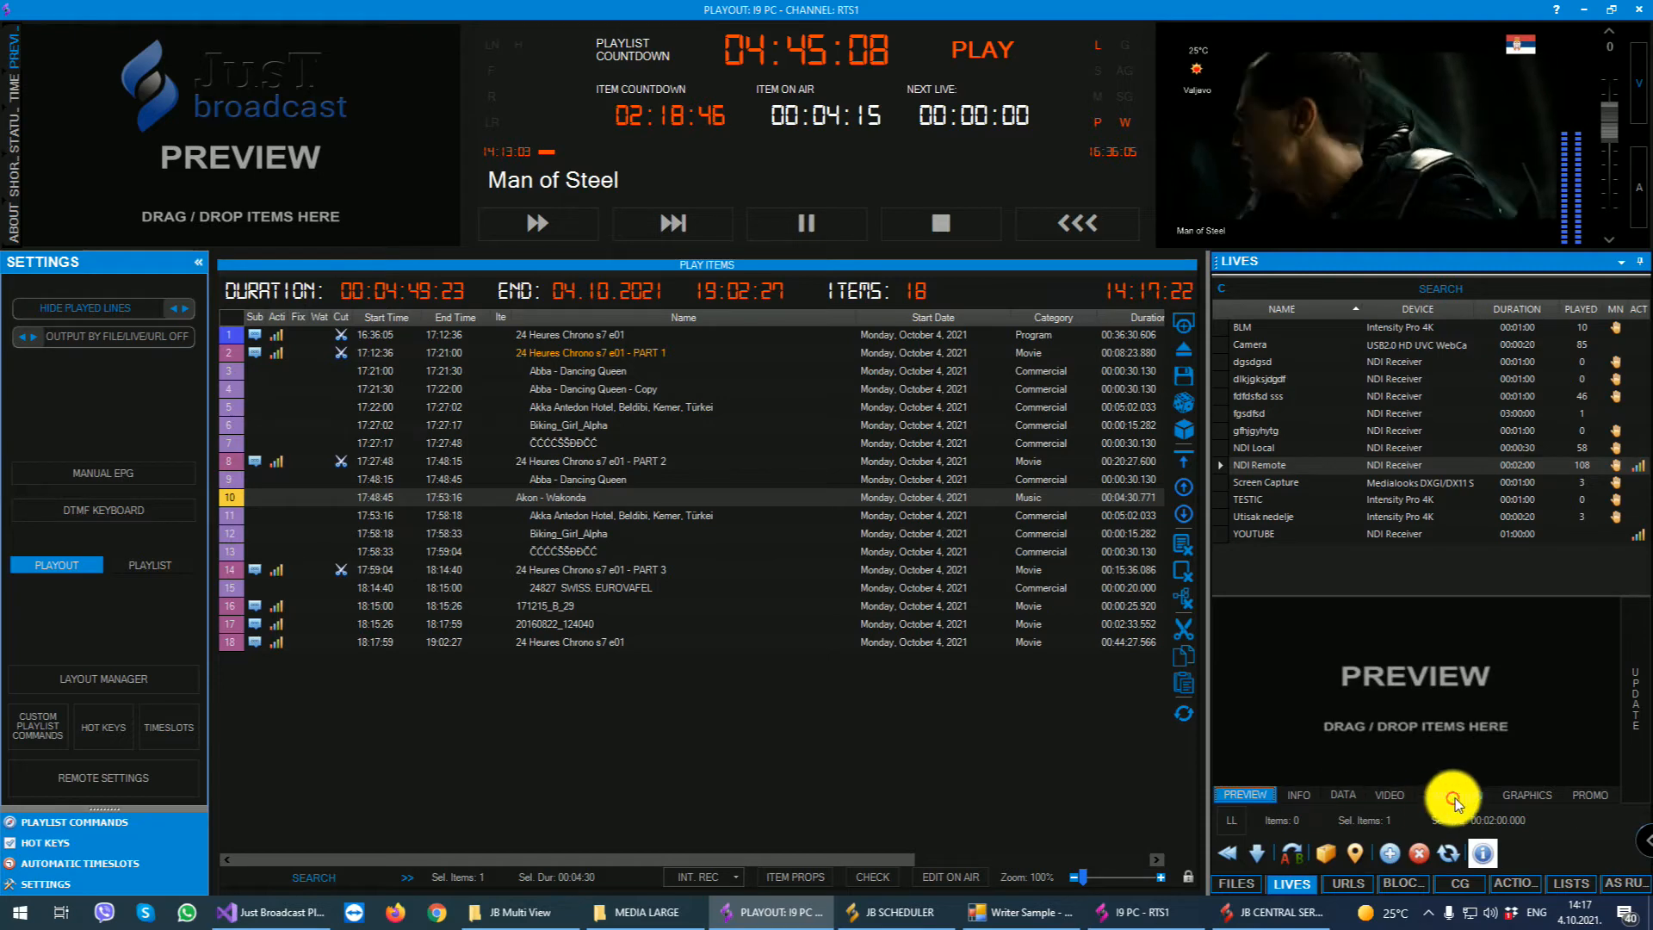
left_click(1231, 823)
left_click(1231, 823)
left_click(1484, 856)
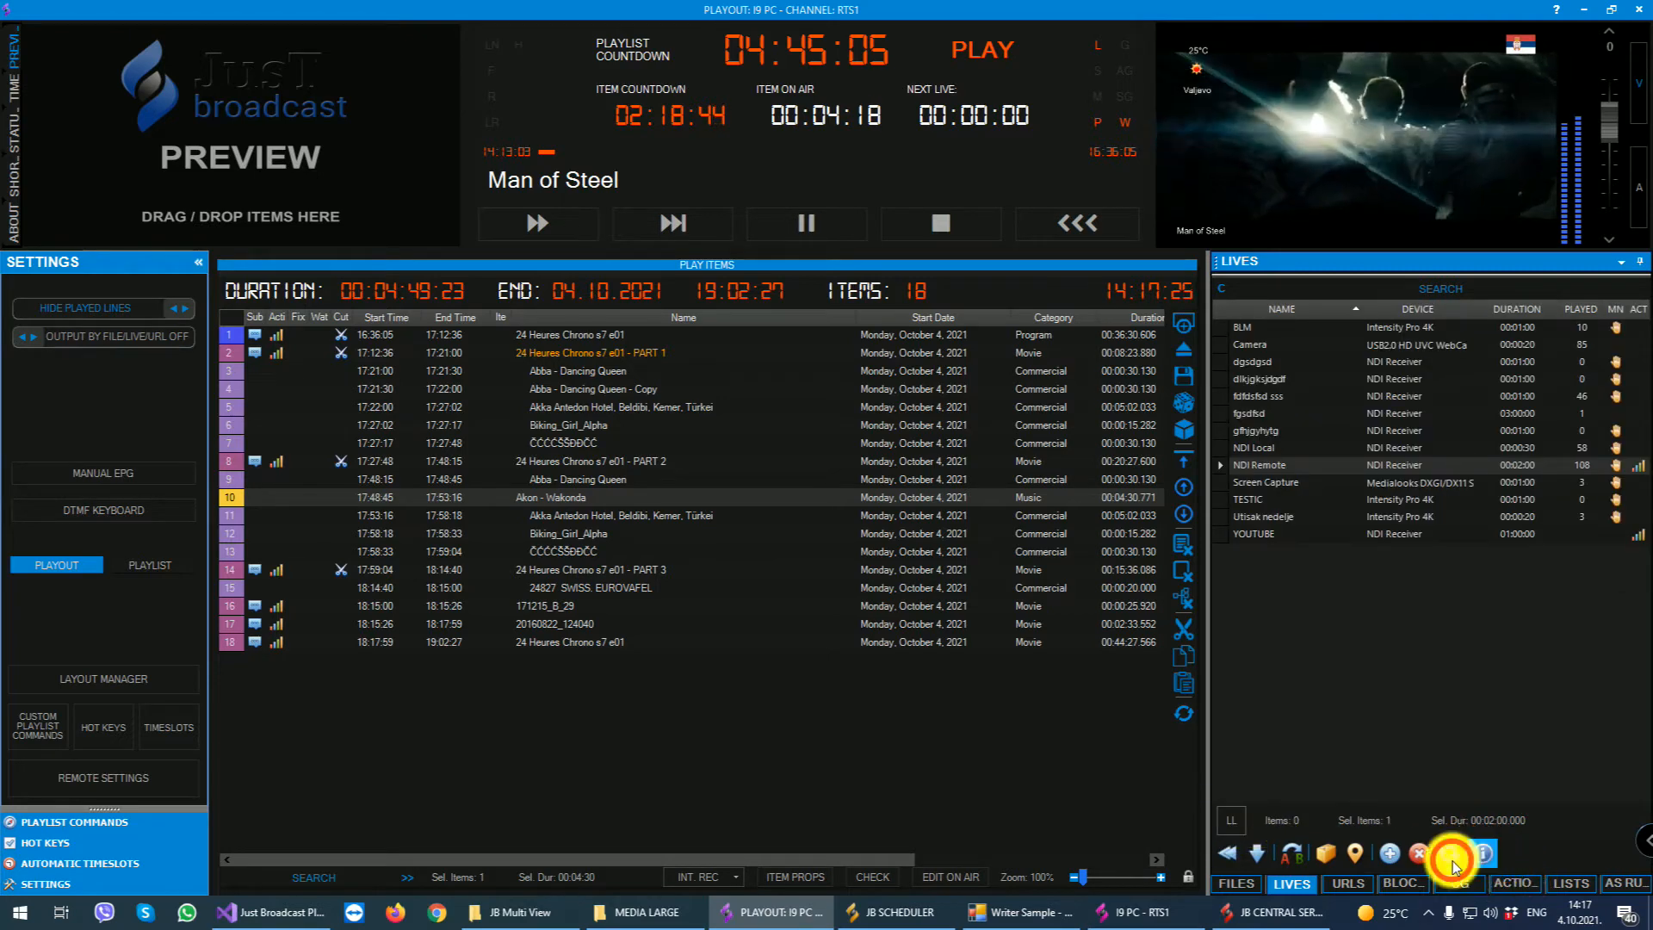
- Open the URLs list, examine the URL, name, description and buffer fields for adding a URL, and close the form without inserting
left_click(1339, 882)
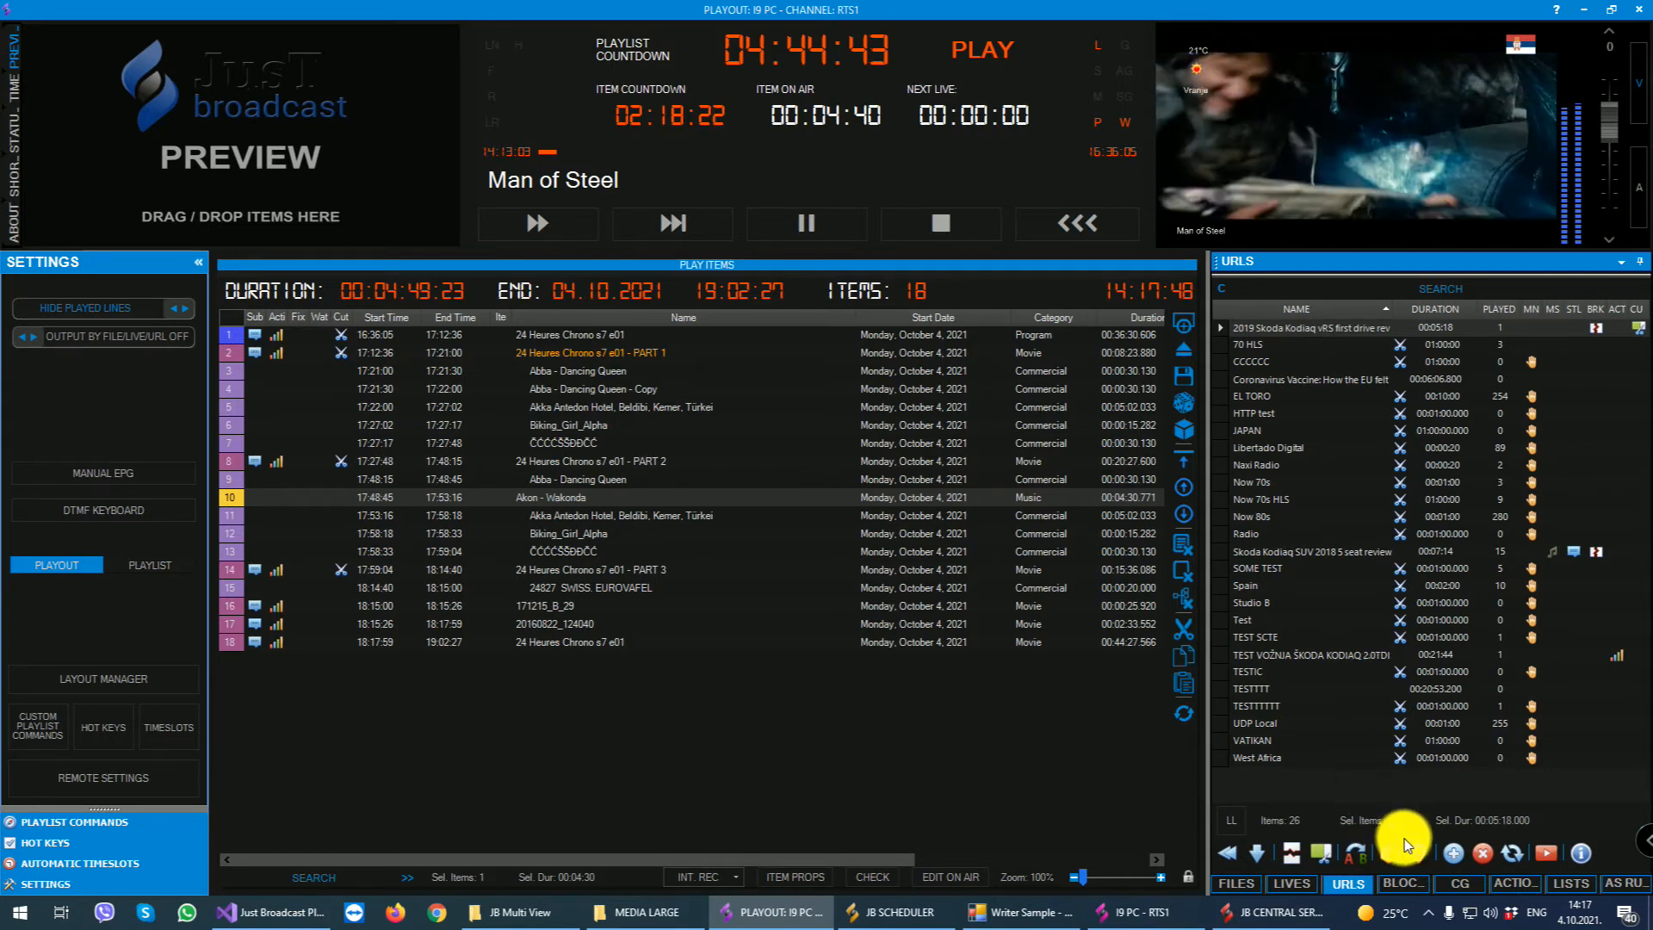
left_click(1453, 853)
left_click(874, 343)
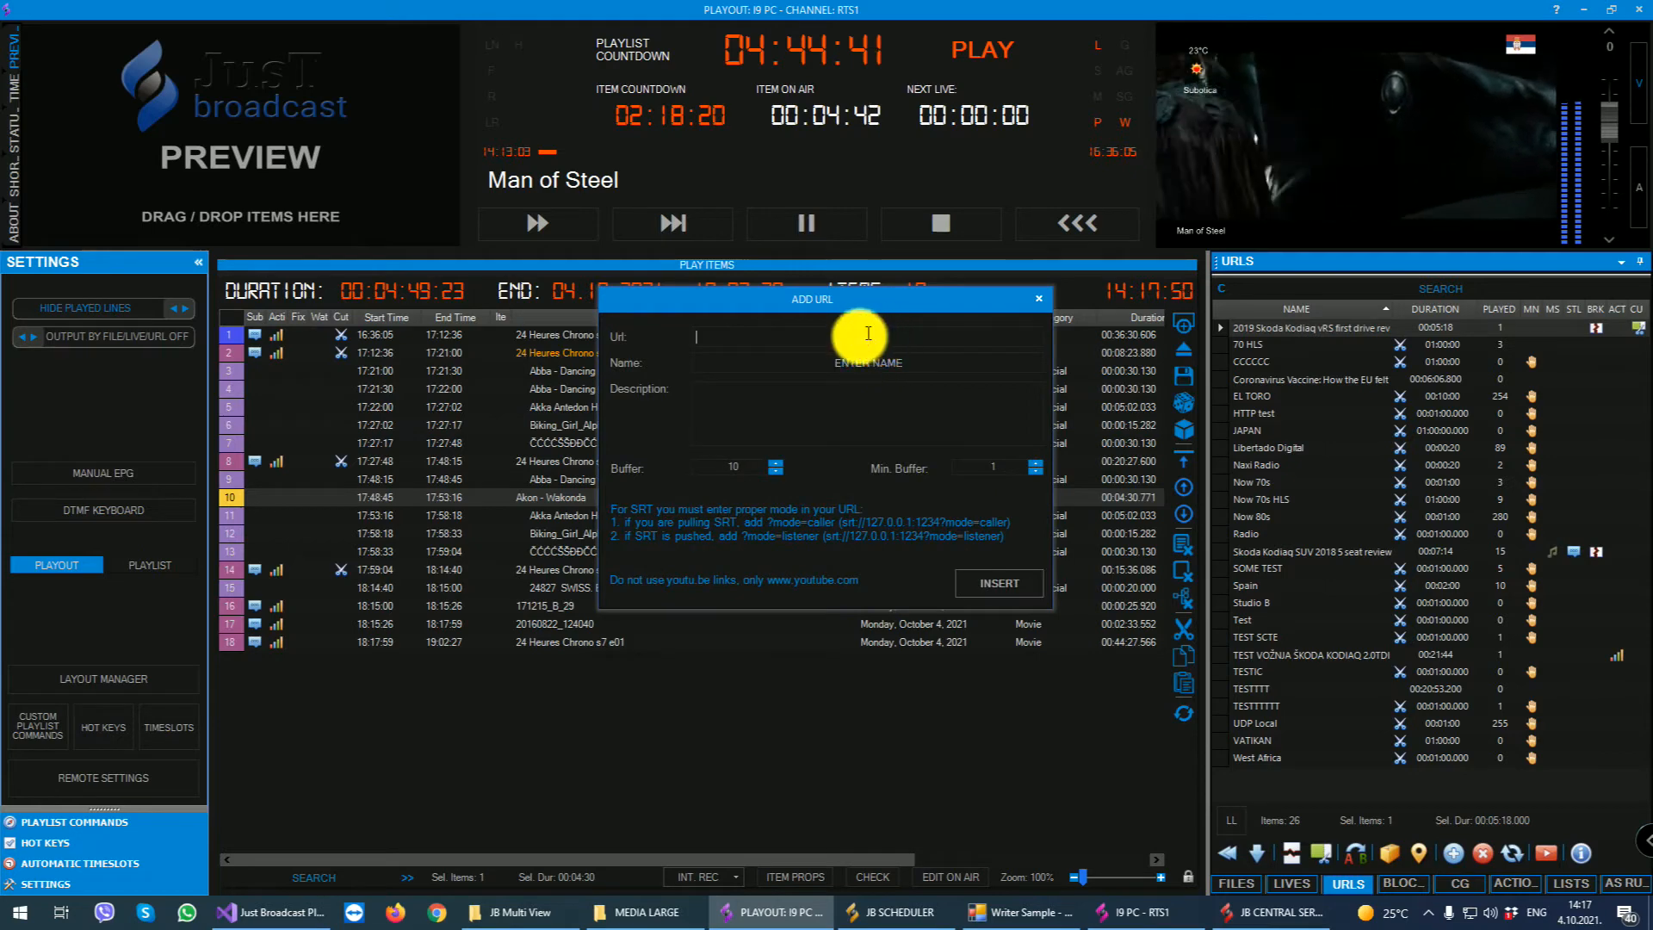
left_click(858, 360)
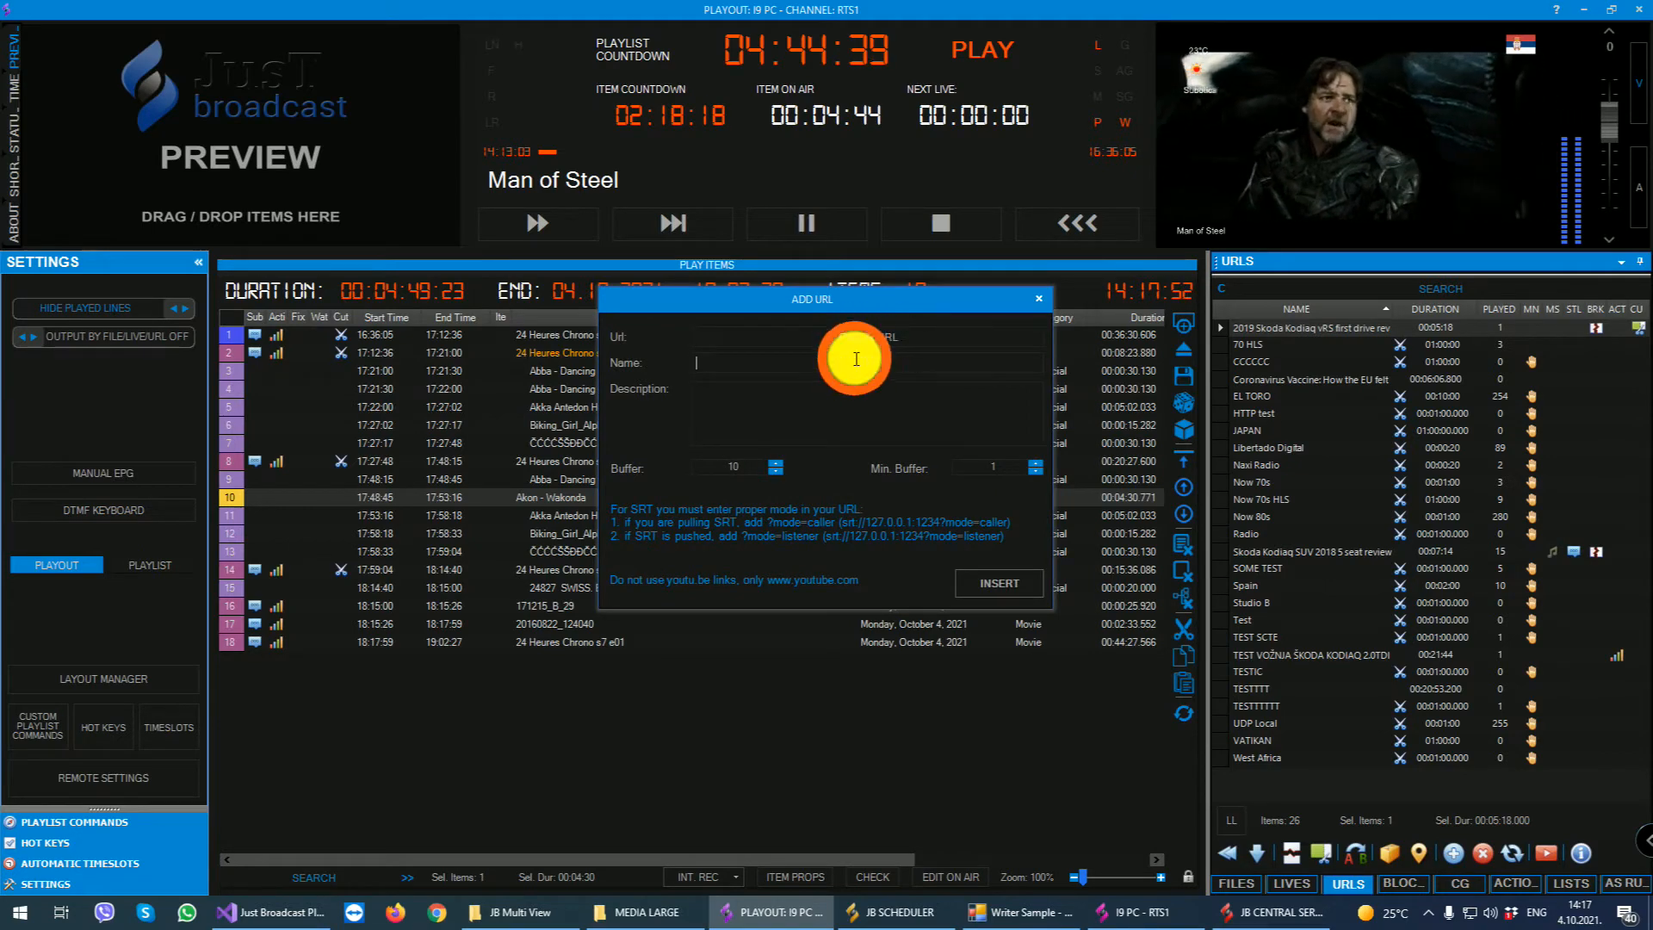
left_click(769, 391)
left_click(752, 471)
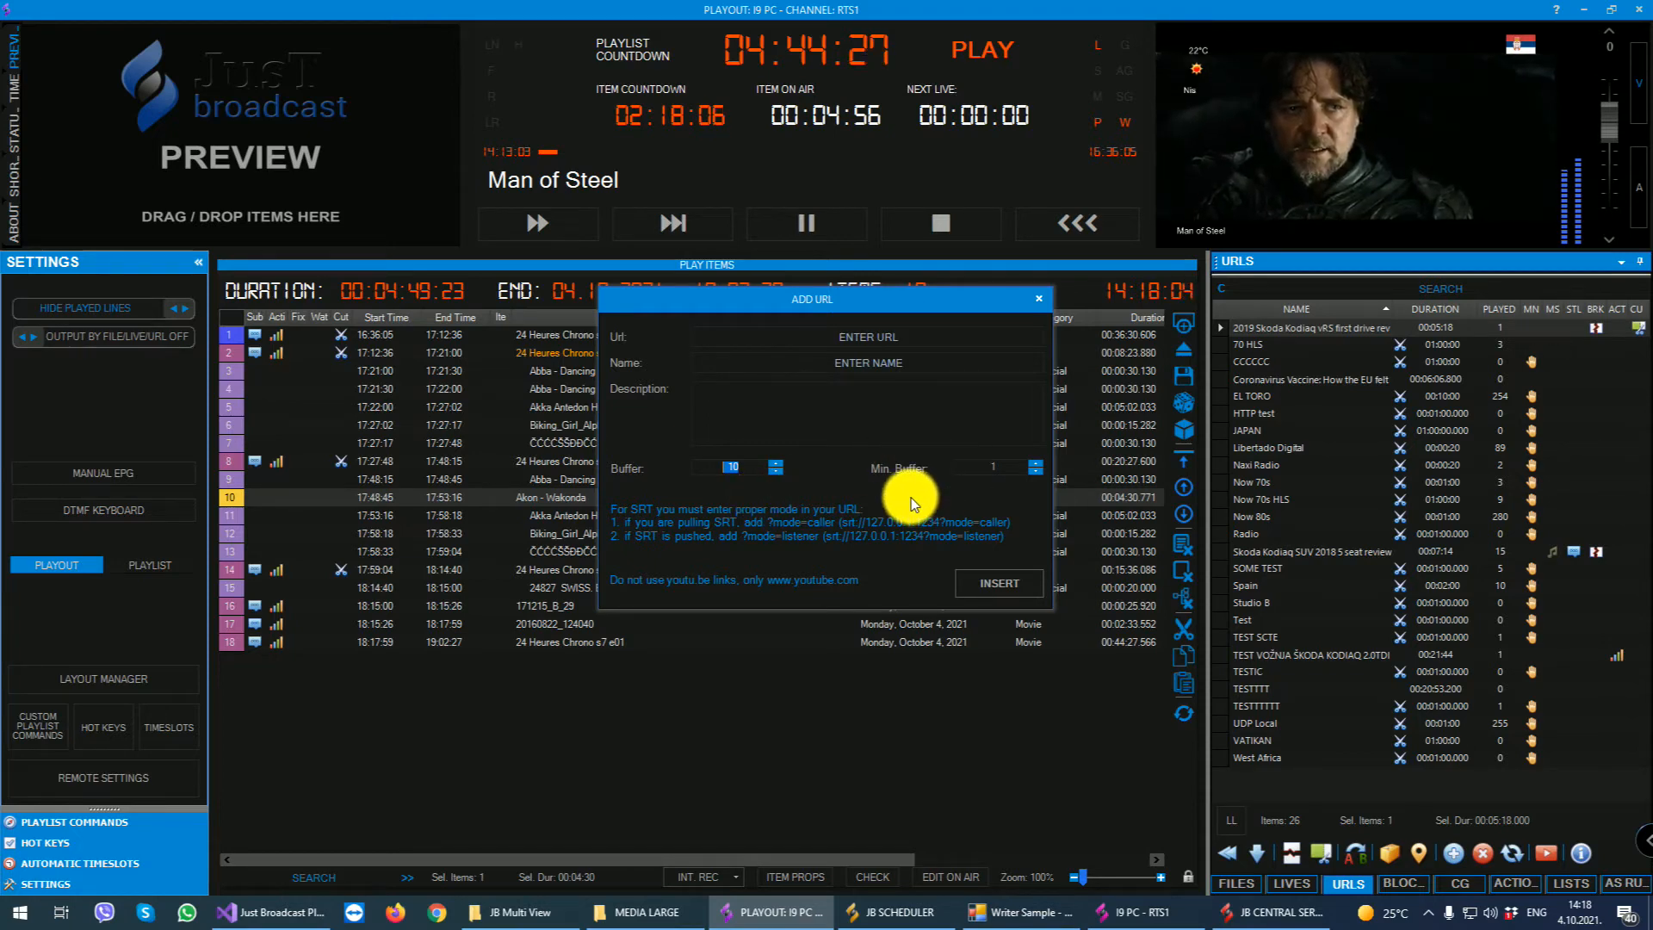
left_click(1037, 299)
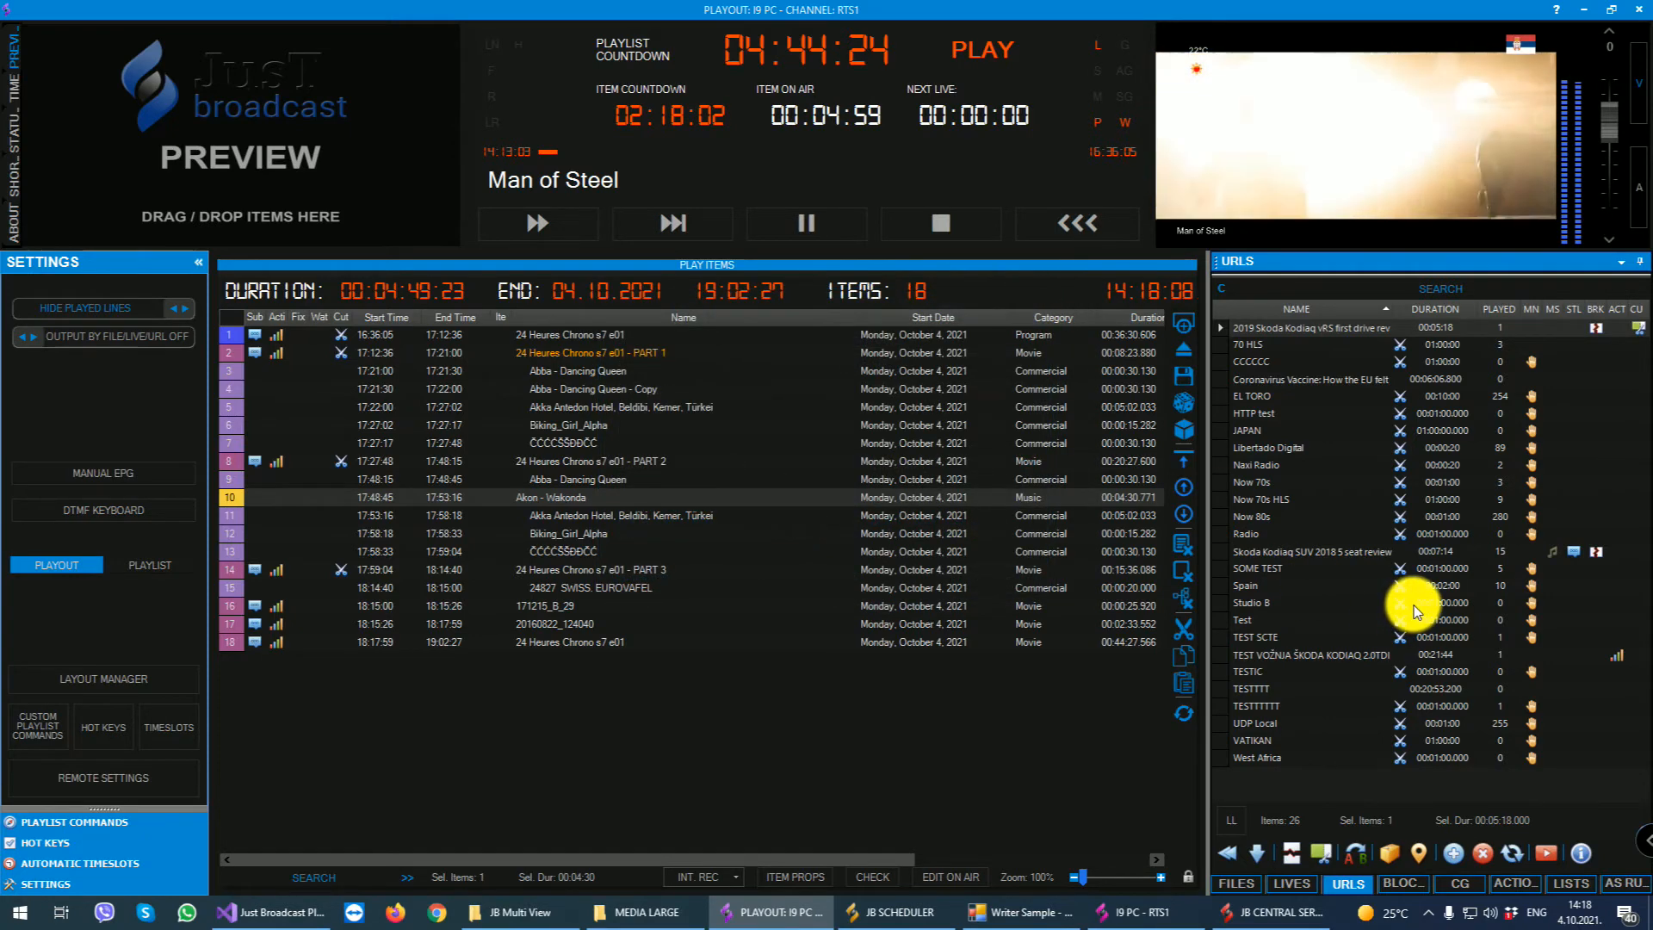
- Open the Now 80s URL, play its preview, and review its URL data, including the Manual Next setting
left_click(1262, 516)
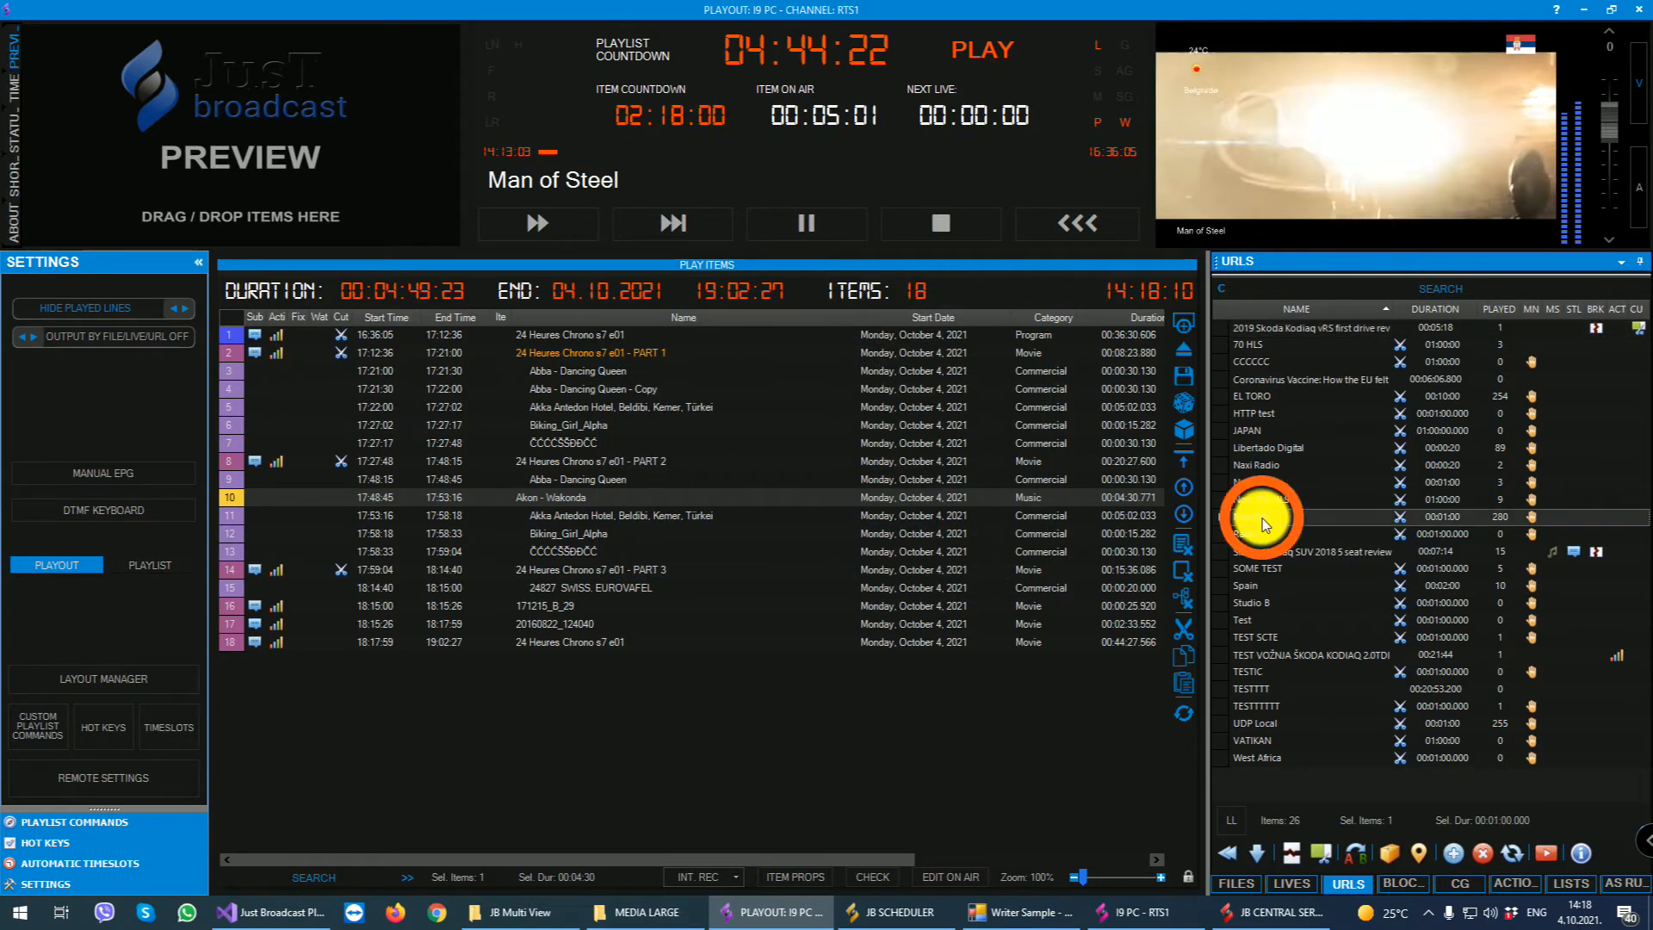
double_click(1263, 518)
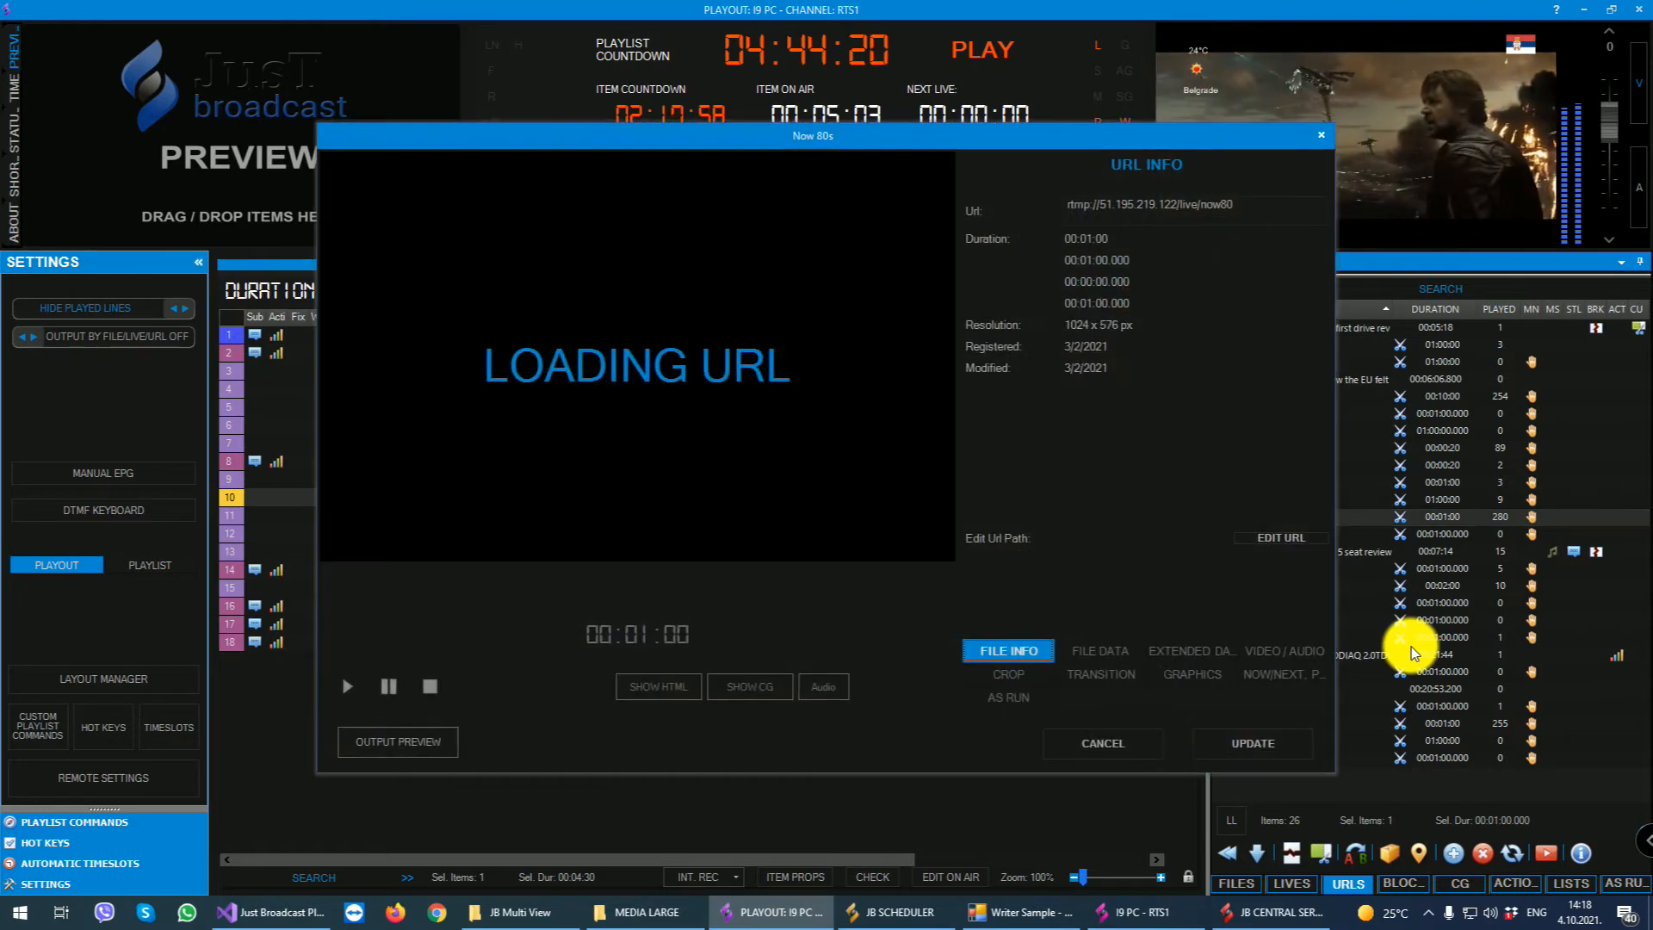
left_click(349, 688)
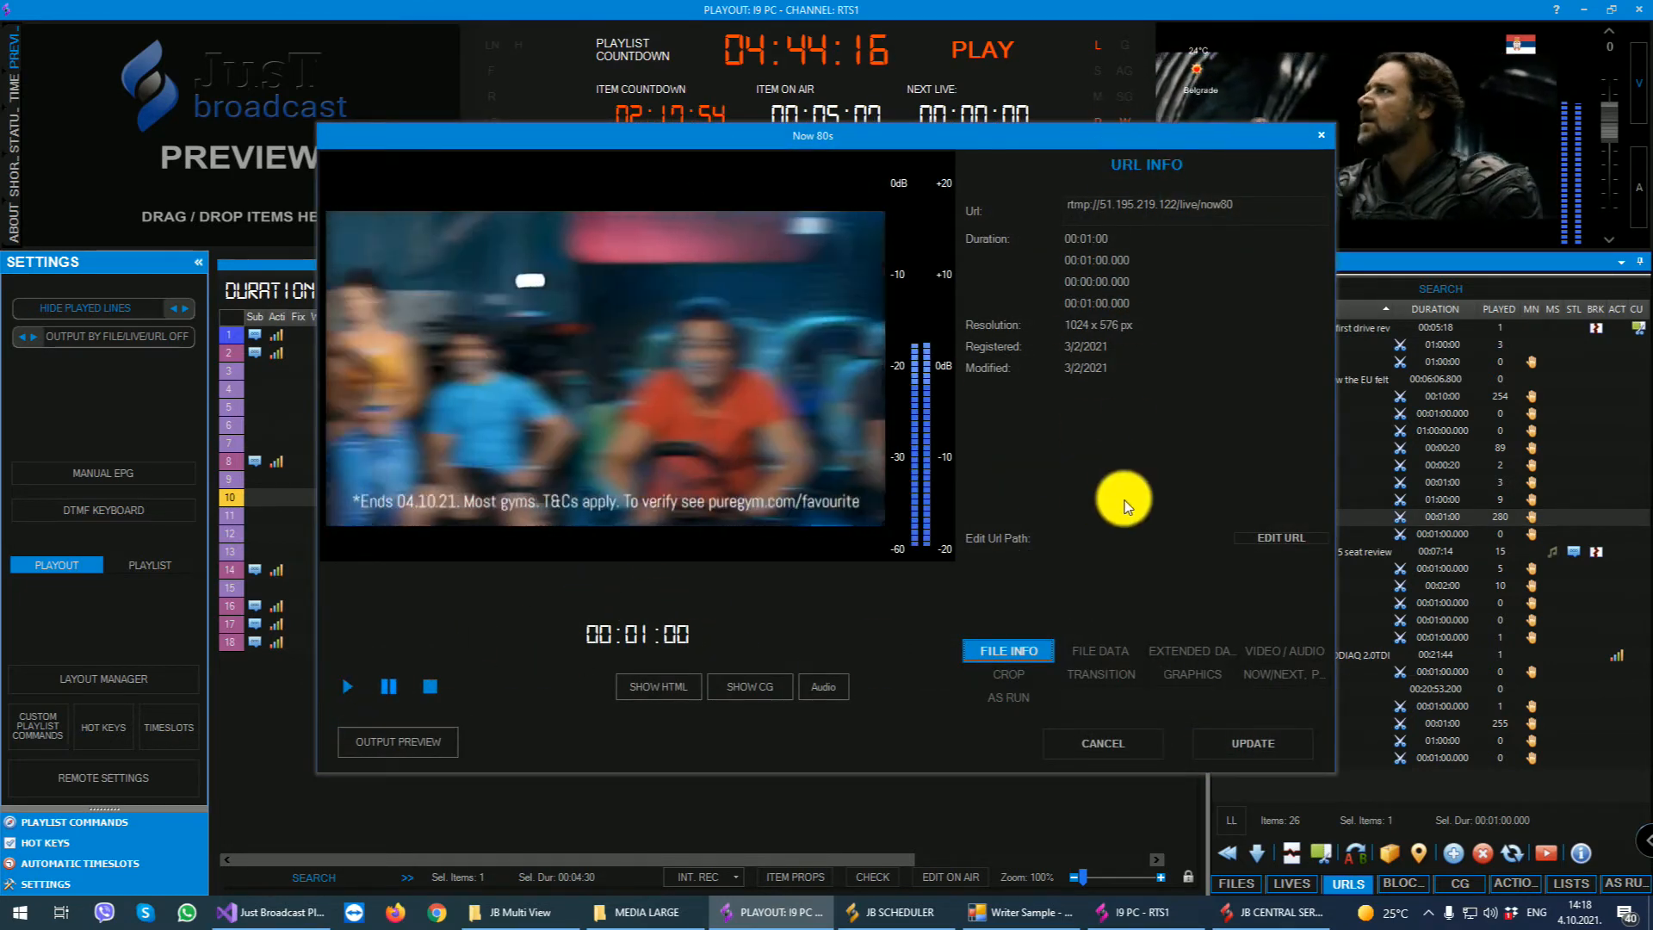
left_click(1102, 650)
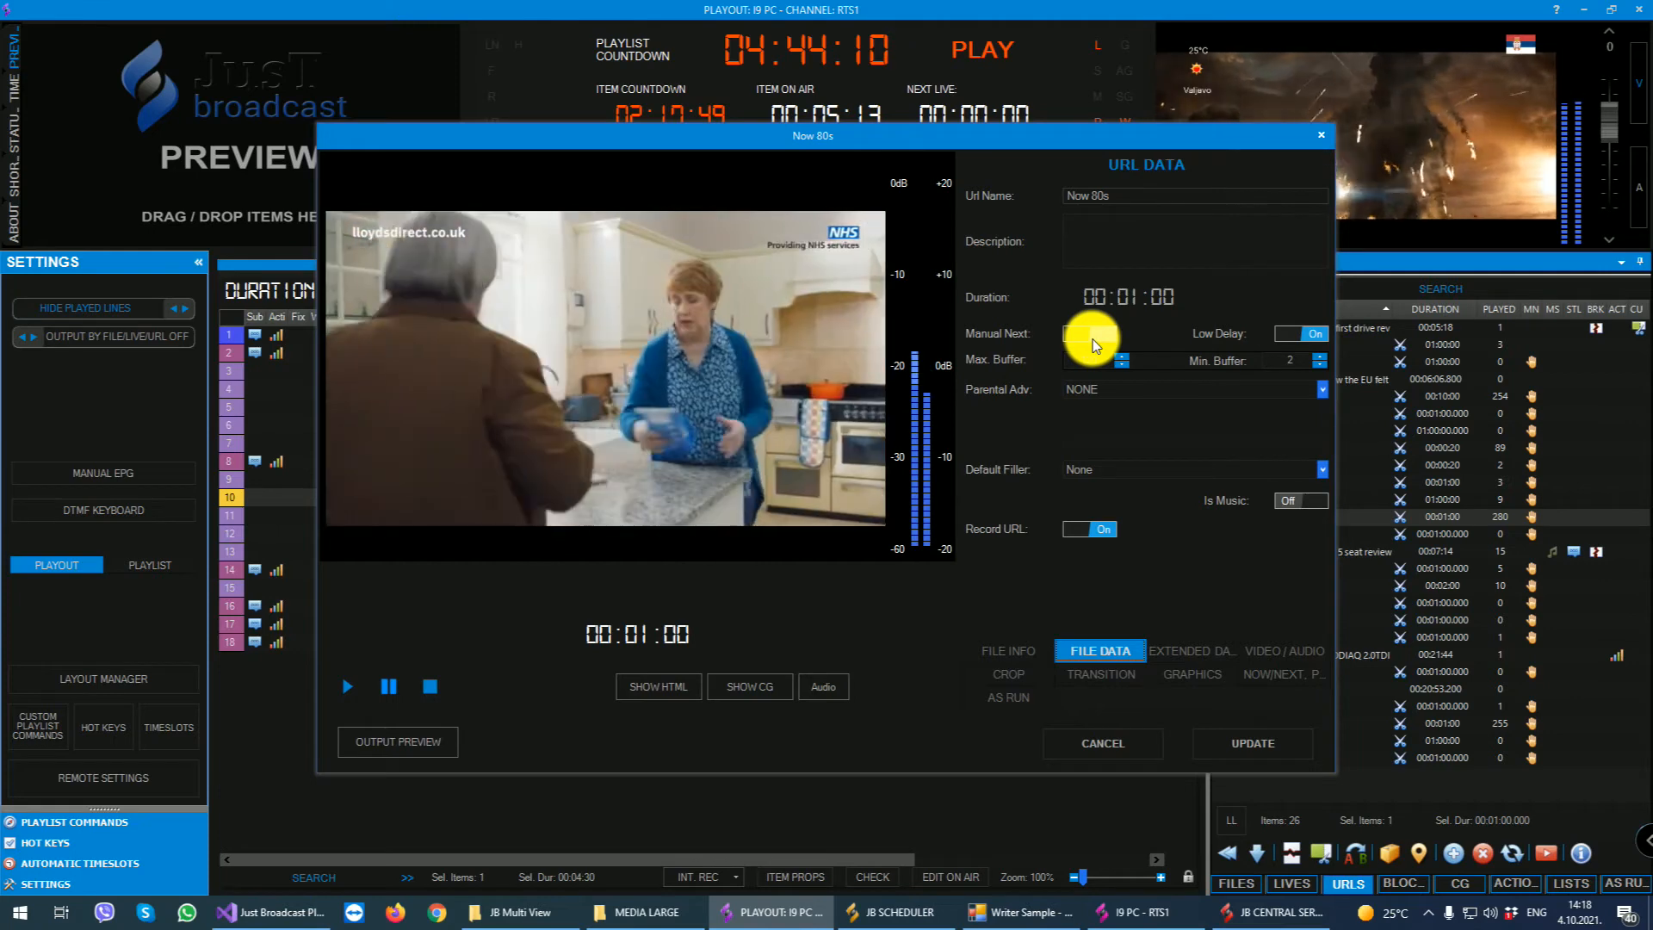
left_click(1093, 339)
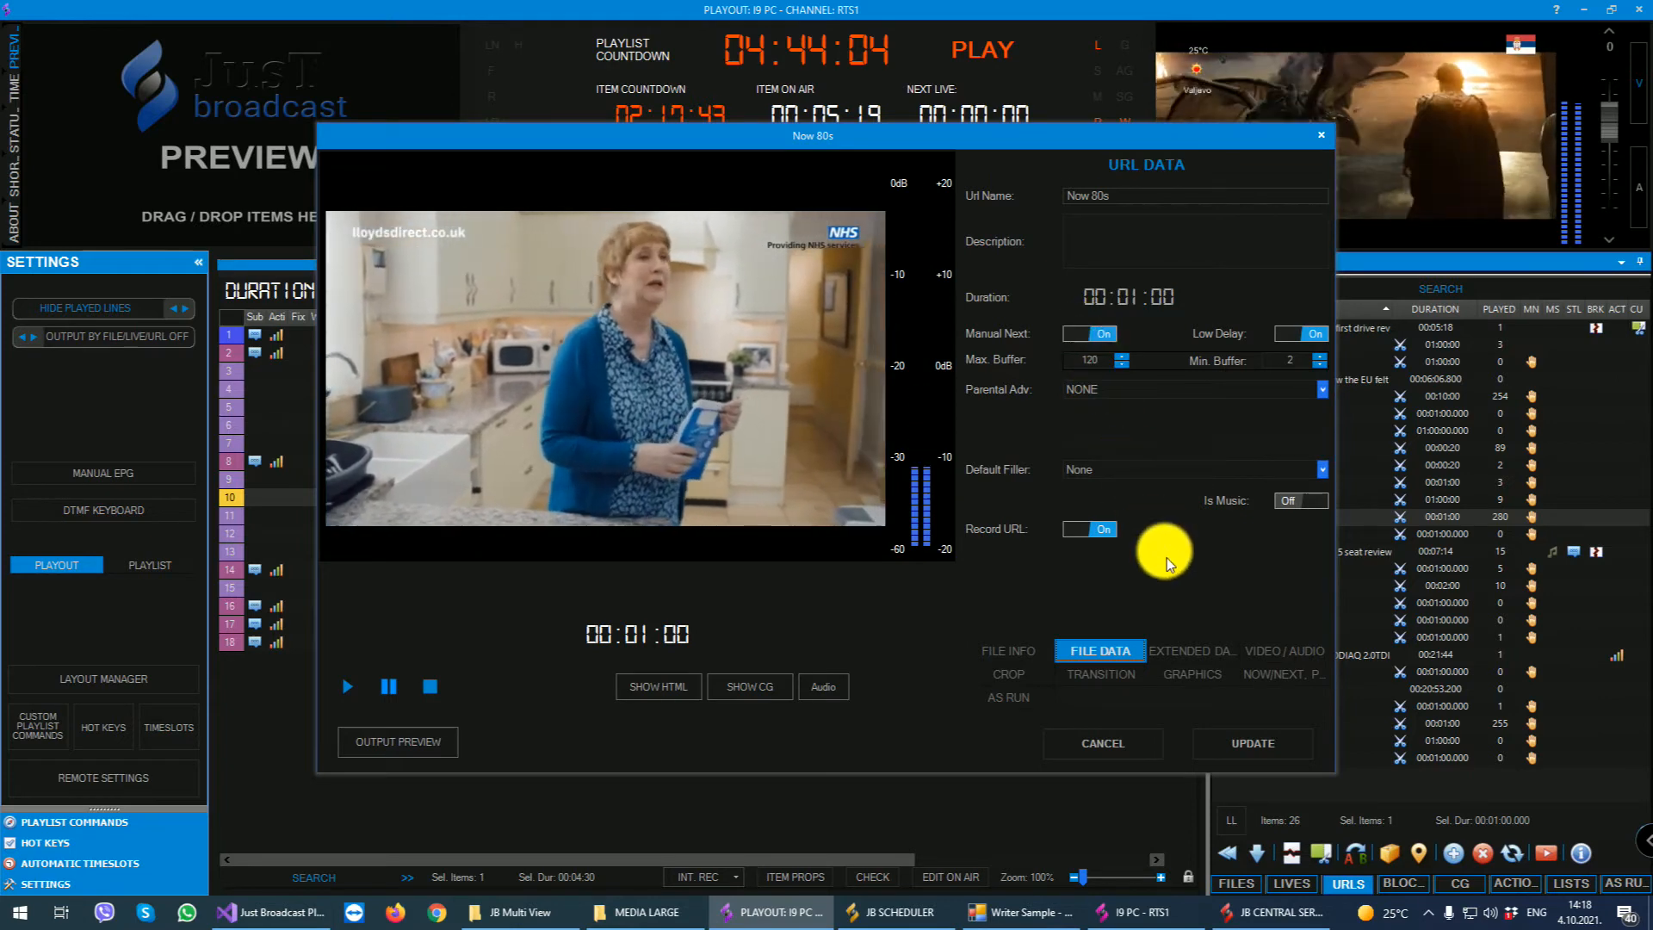
- Review Now 80s' extended data, video/audio, crop, transition, graphics, now/next promo and as-run settings, and close it without updating
left_click(1195, 644)
left_click(1276, 650)
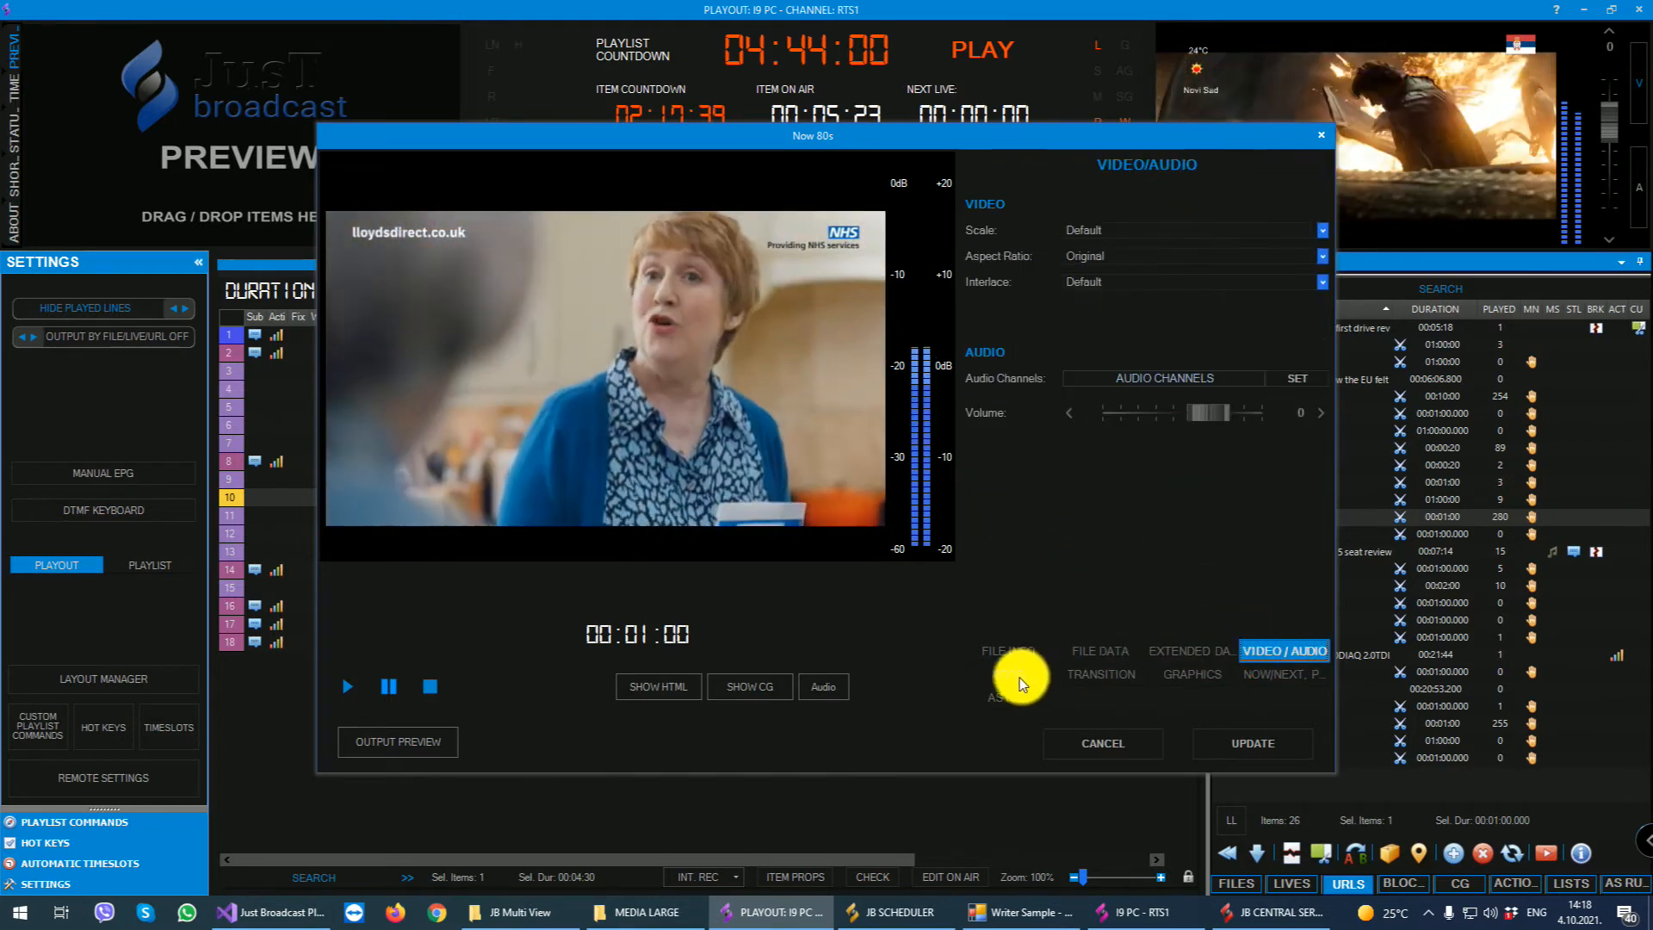
left_click(1015, 677)
left_click(1090, 673)
left_click(1195, 675)
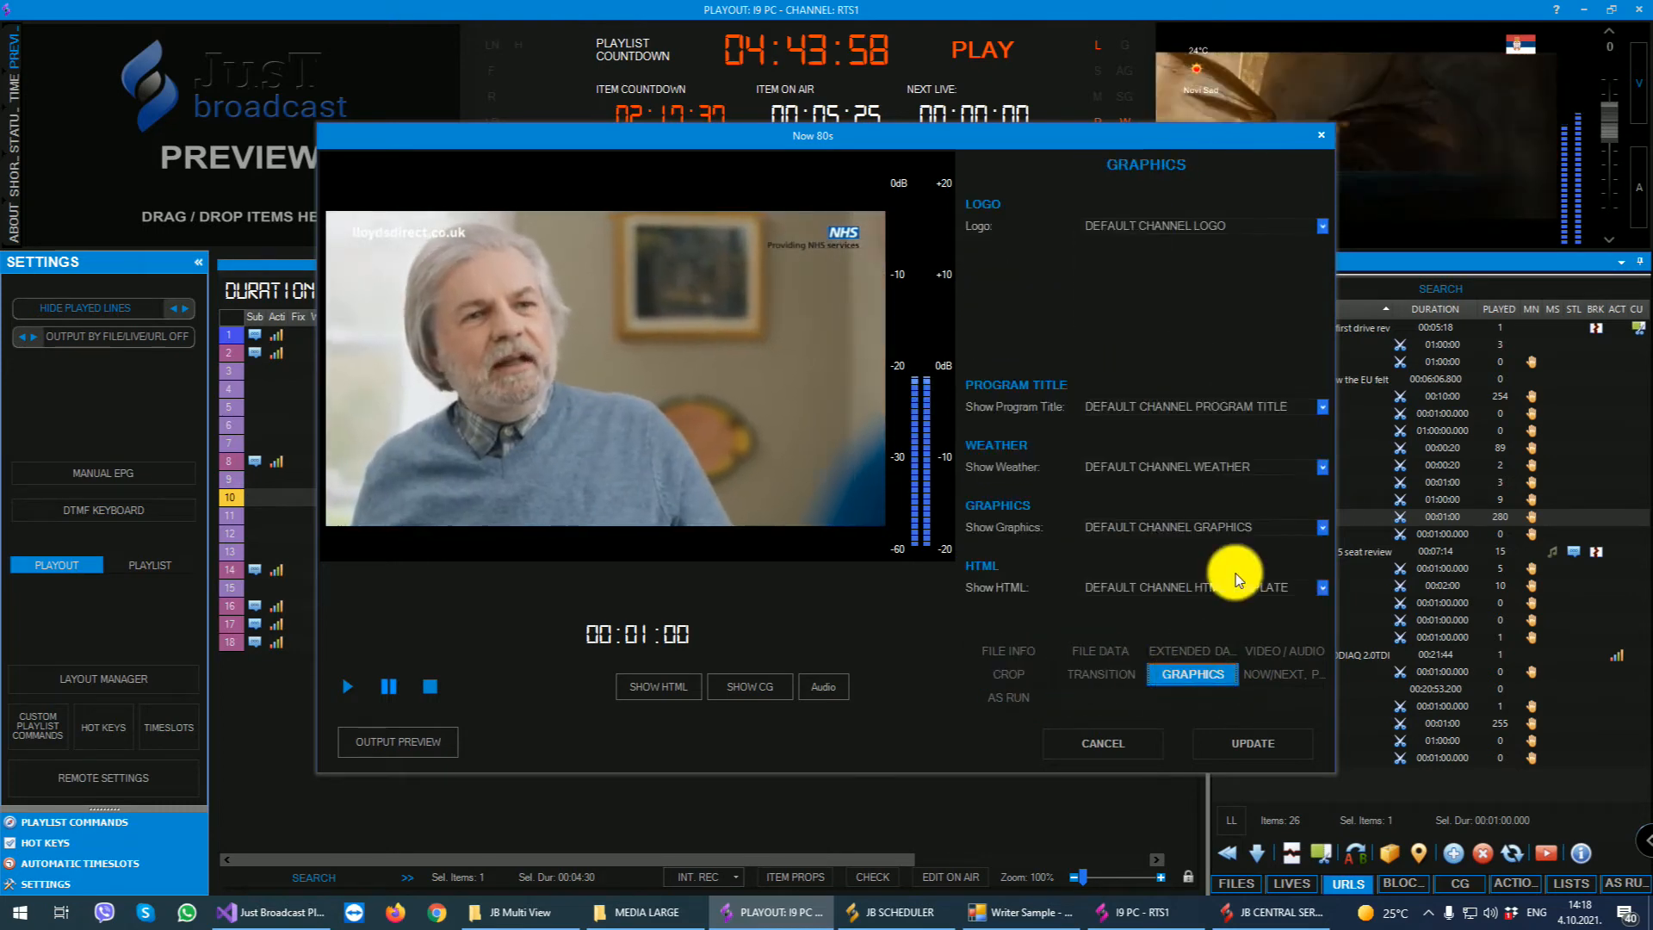
left_click(1278, 674)
left_click(1000, 699)
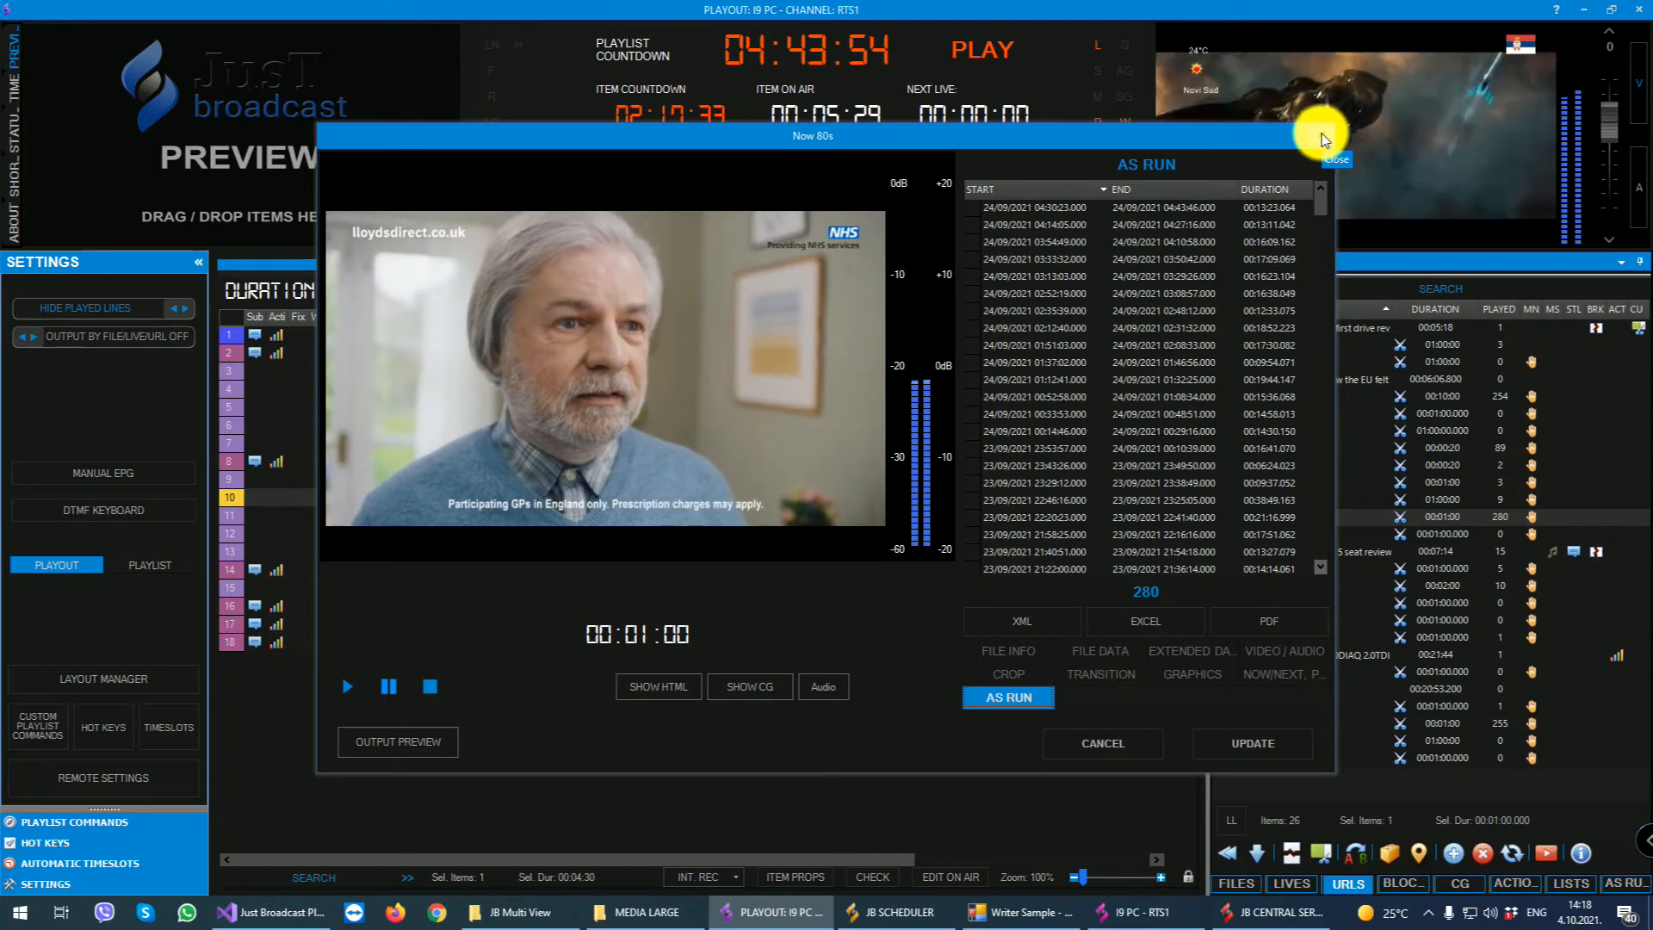
left_click(1323, 140)
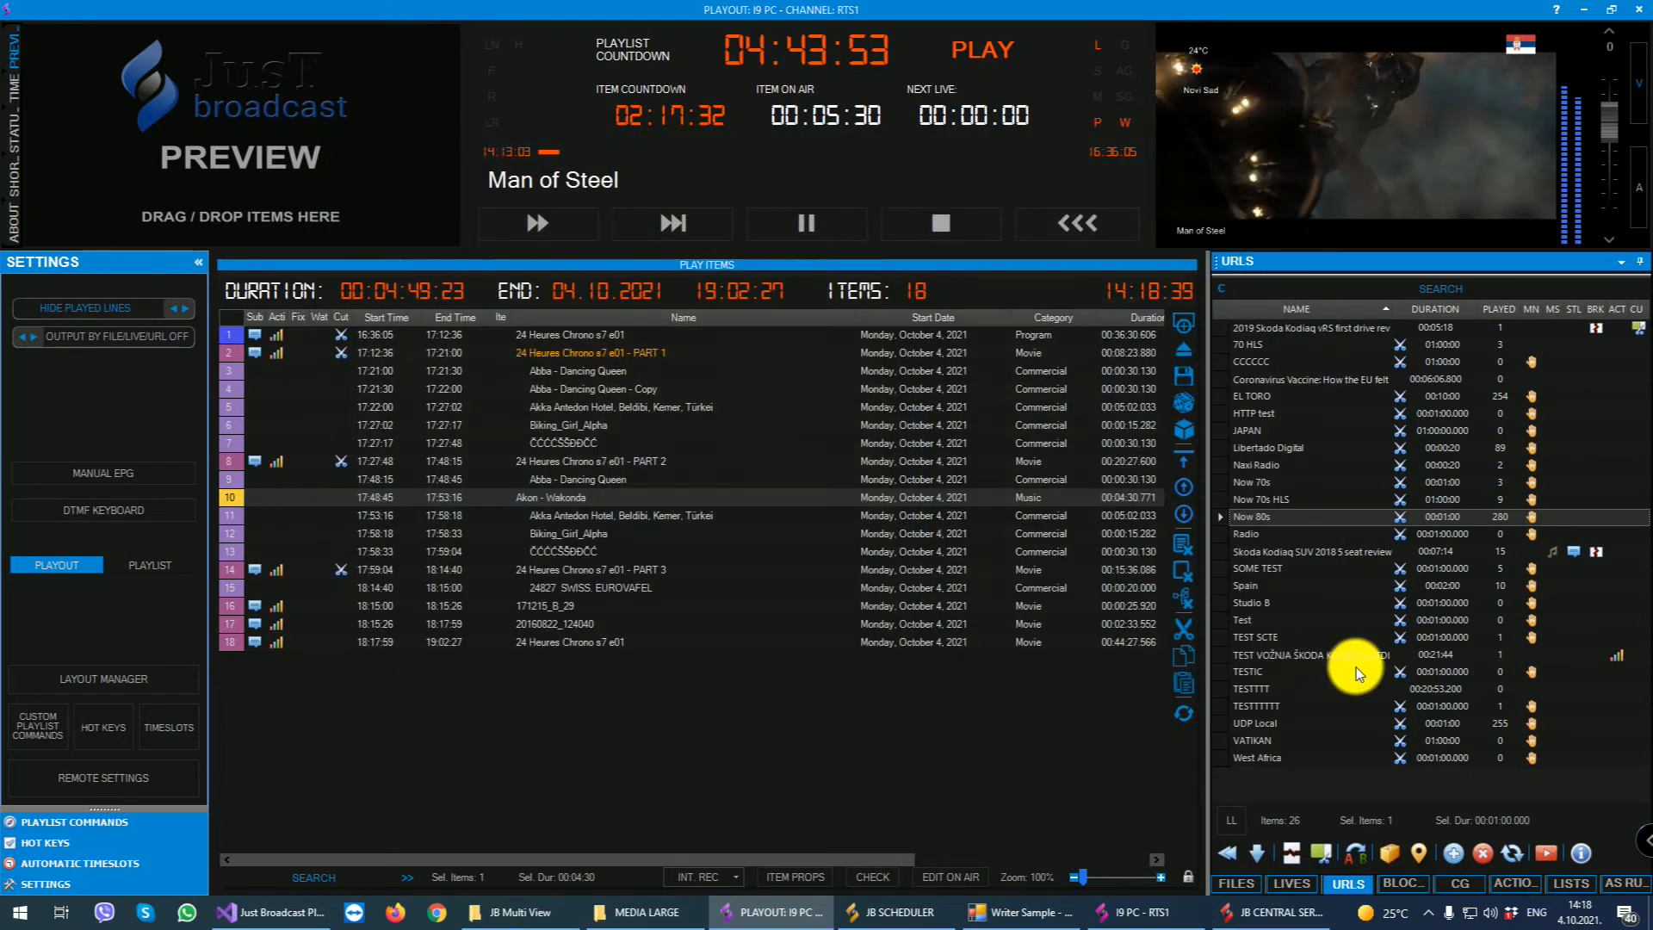
- Search YouTube for skoda kodiaq from the URLs list, and close the search without adding a video
left_click(1541, 854)
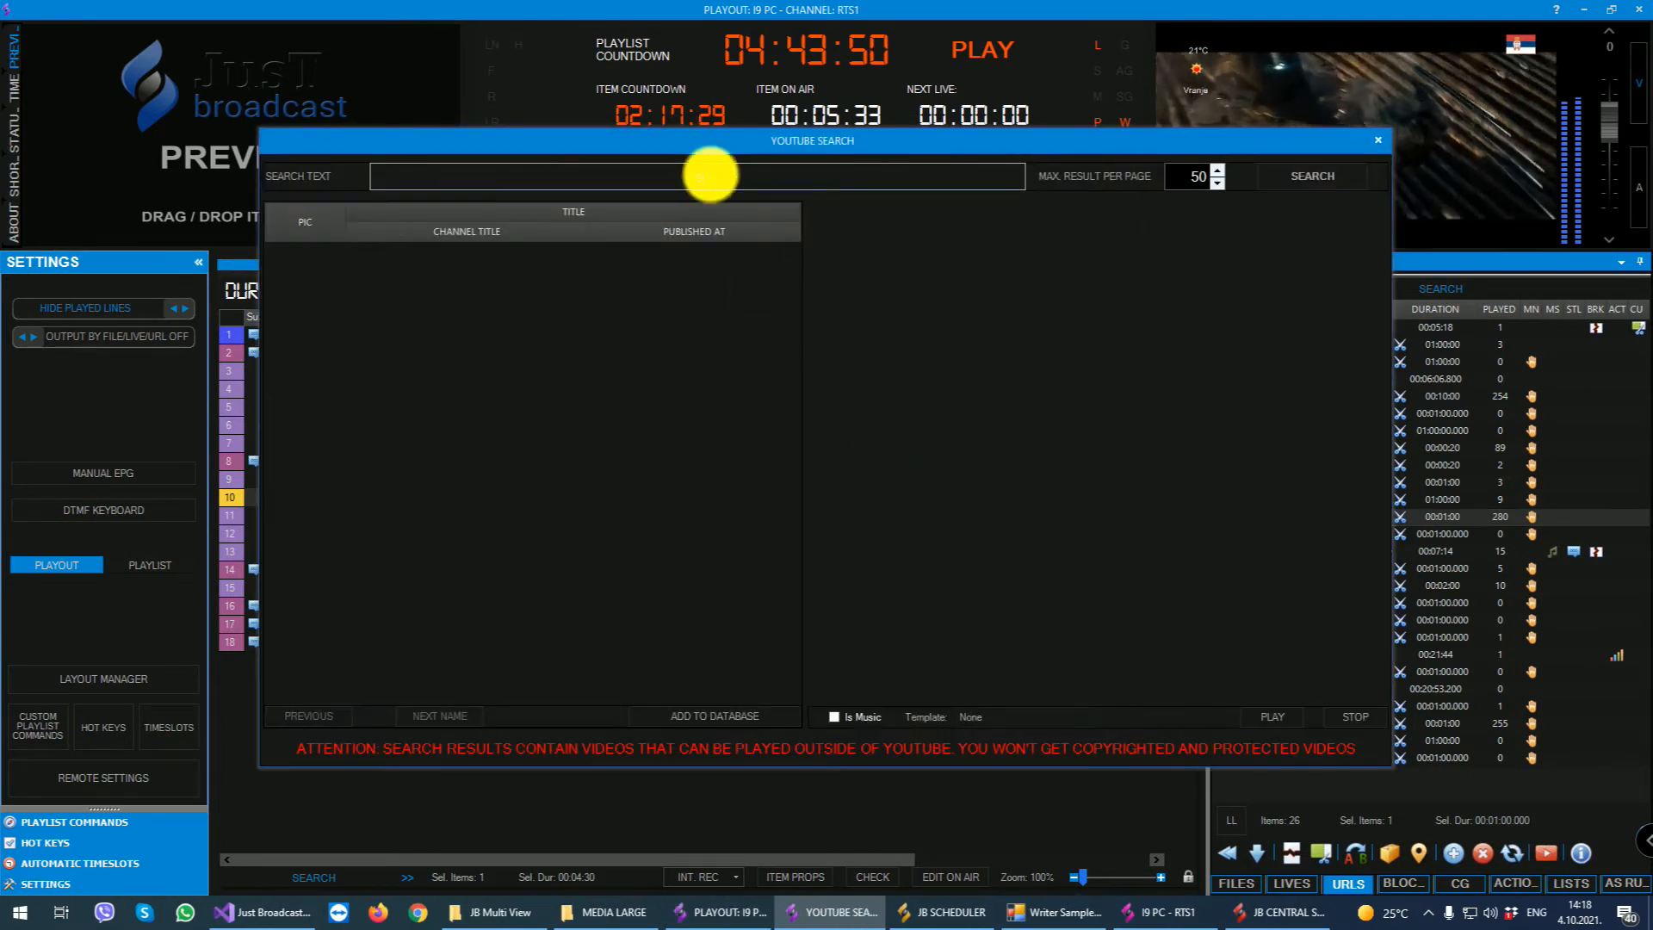
type("skoda kodiaq")
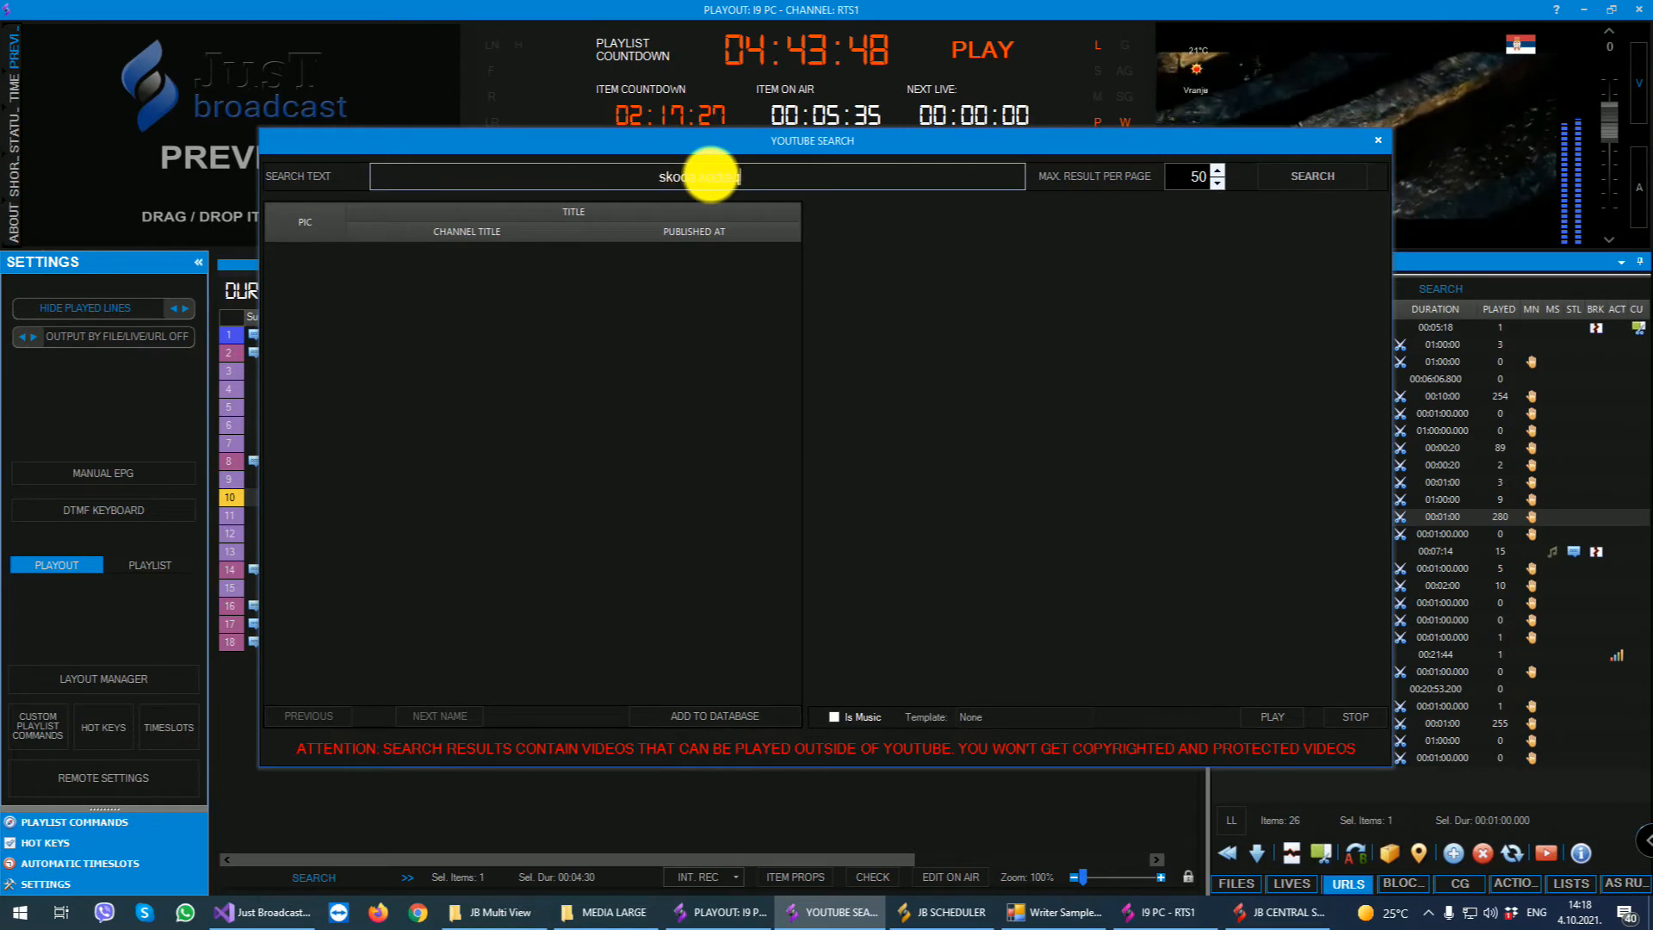
left_click(1312, 176)
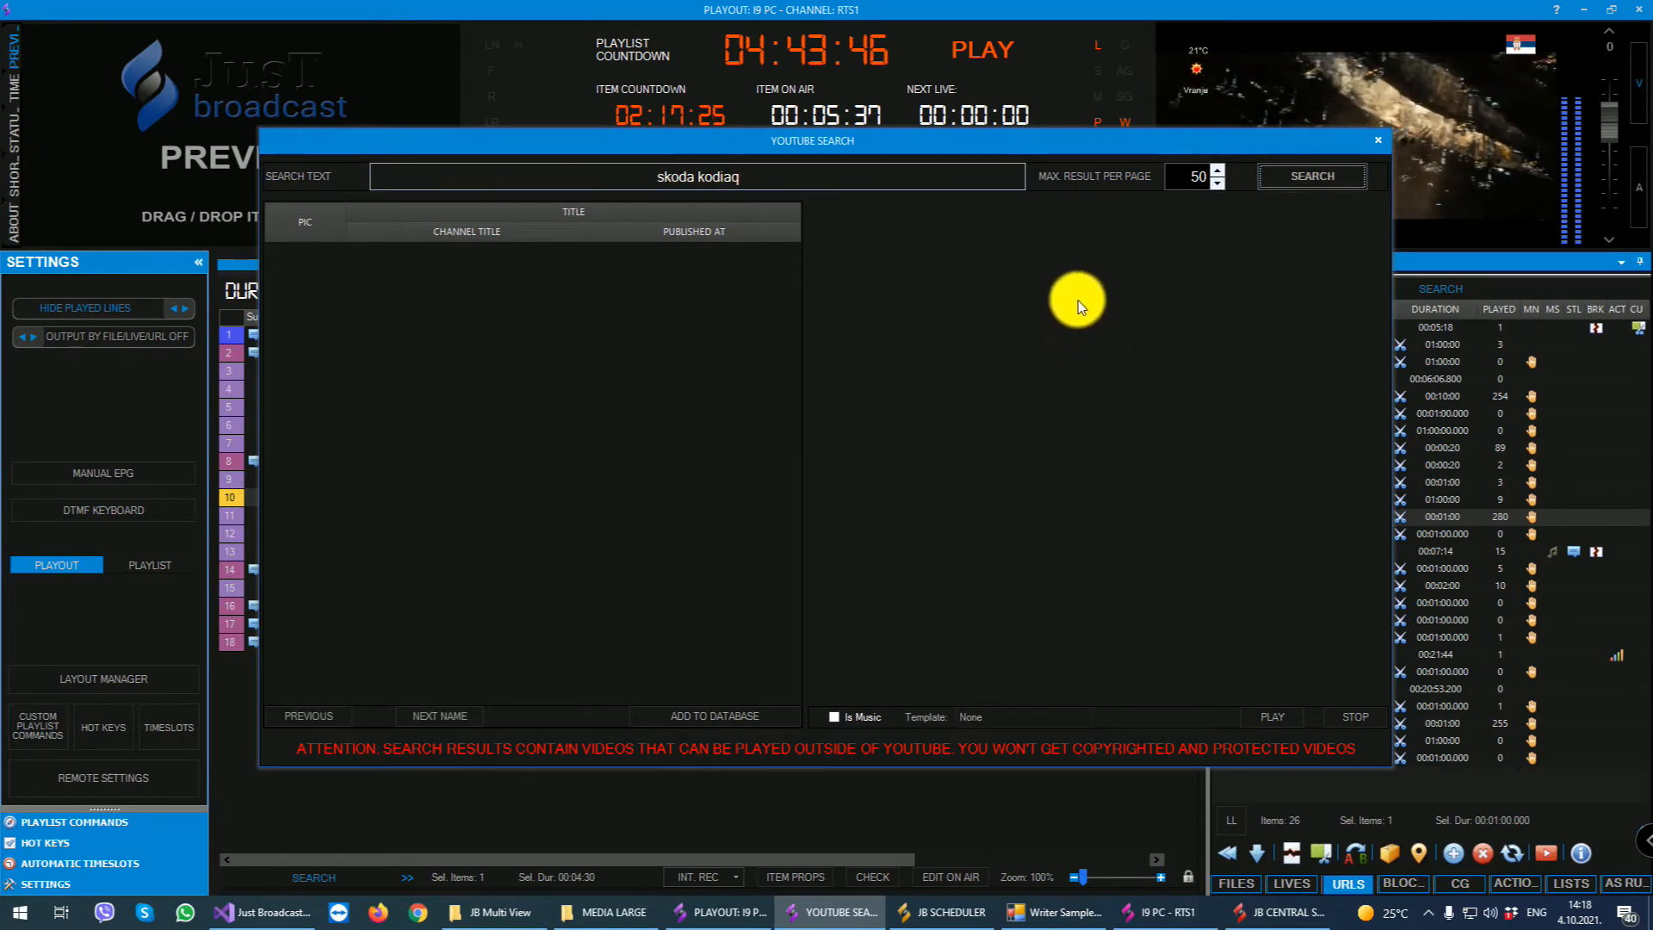
left_click(1384, 145)
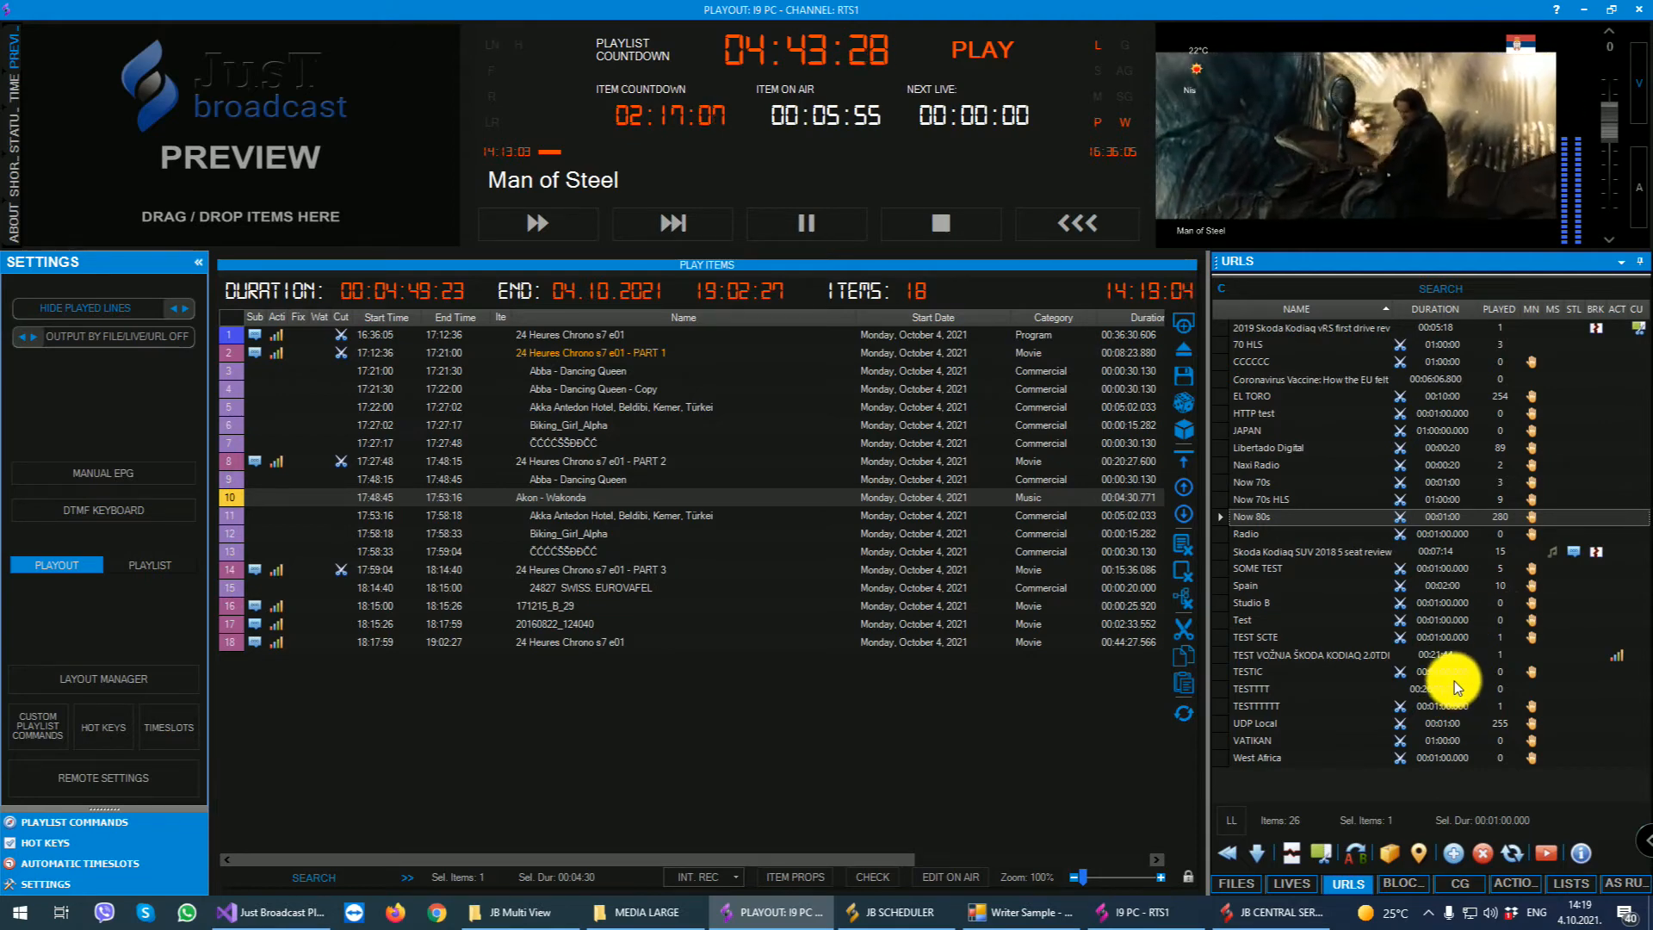
- Show the details of Now 80s within the URLs list and review its info, data, video, audio, transition, graphics and promo pages
left_click(1581, 853)
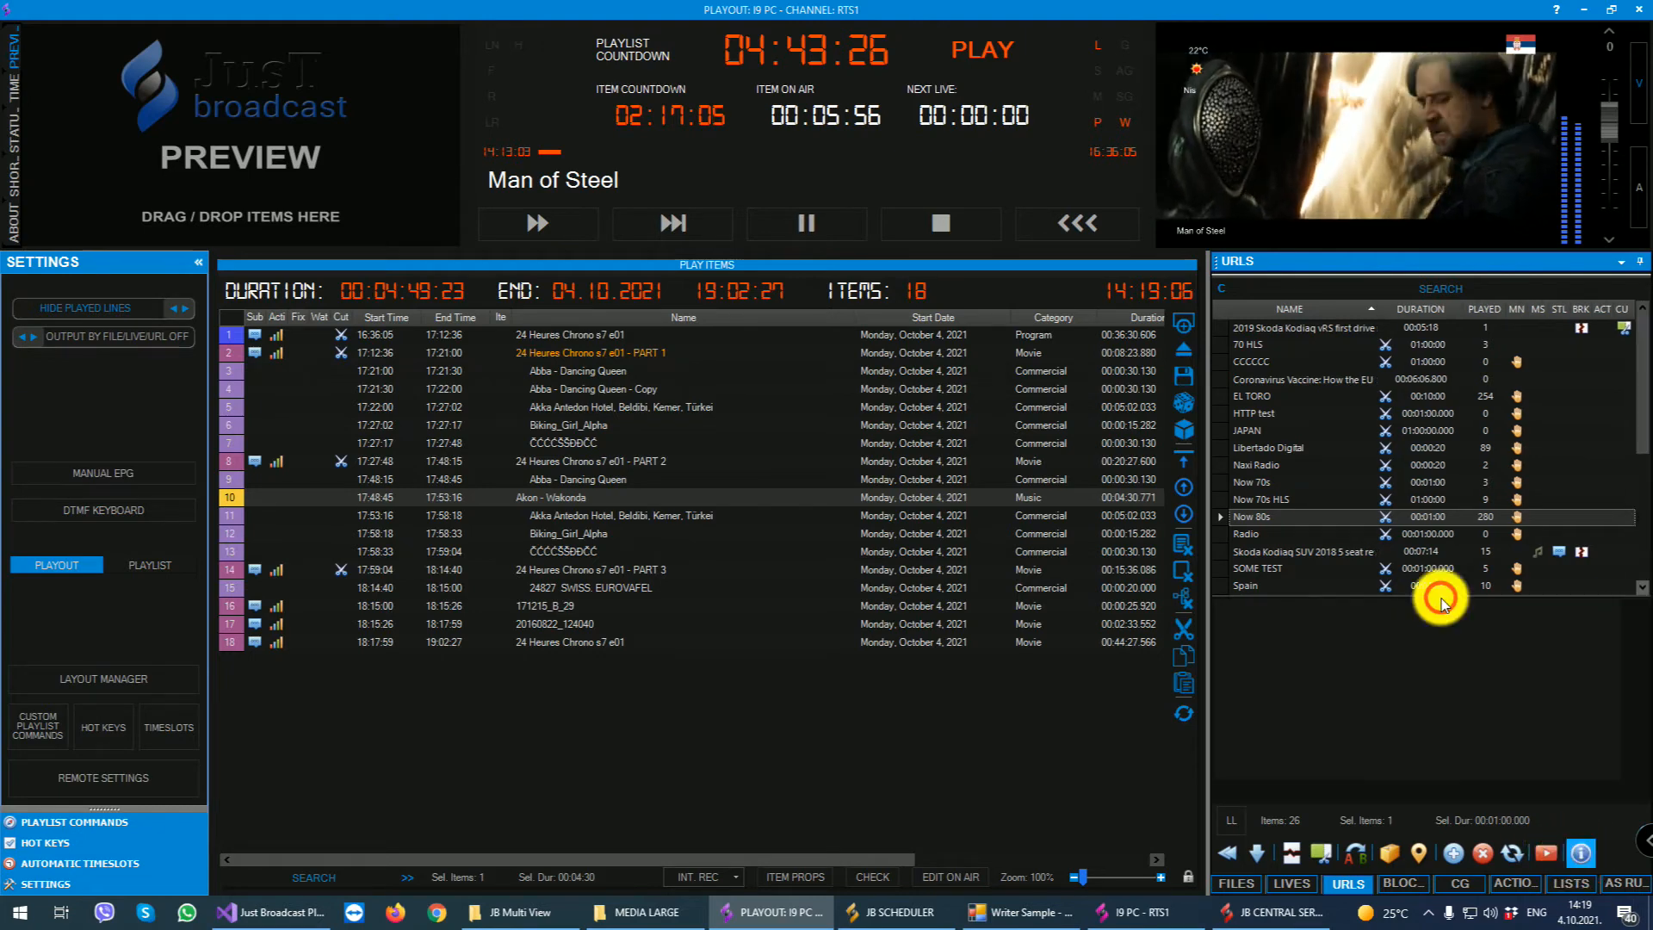
left_click(1291, 793)
left_click(1317, 792)
left_click(1348, 793)
left_click(1403, 793)
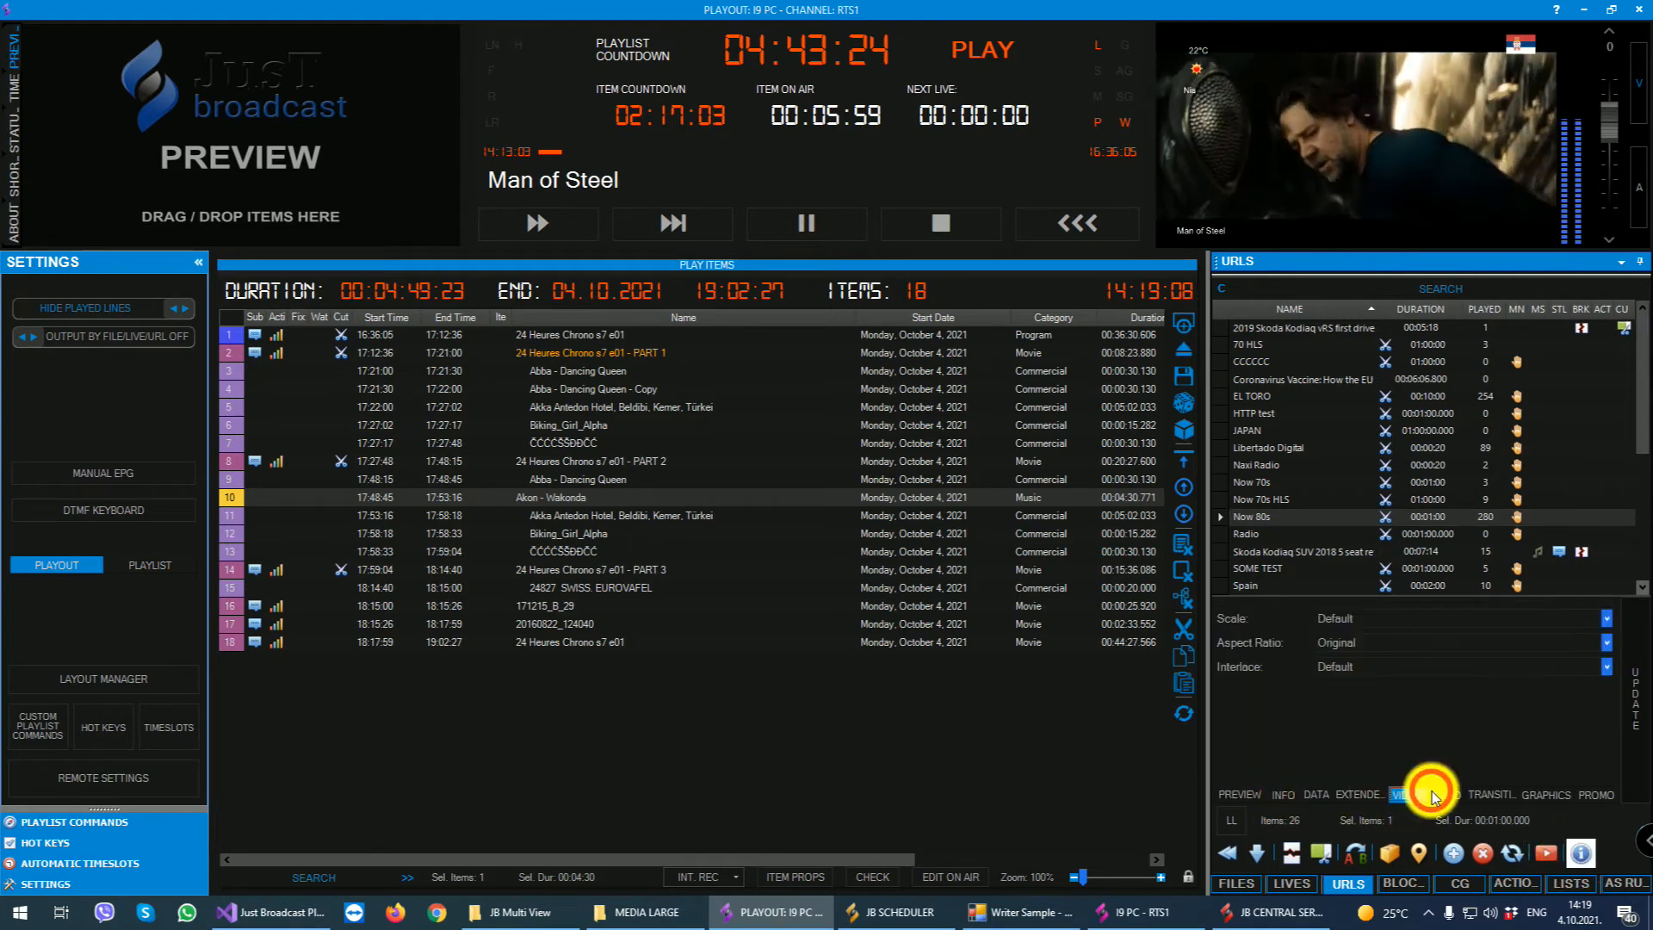
left_click(1435, 796)
left_click(1474, 796)
left_click(1589, 794)
left_click(1532, 793)
left_click(1473, 794)
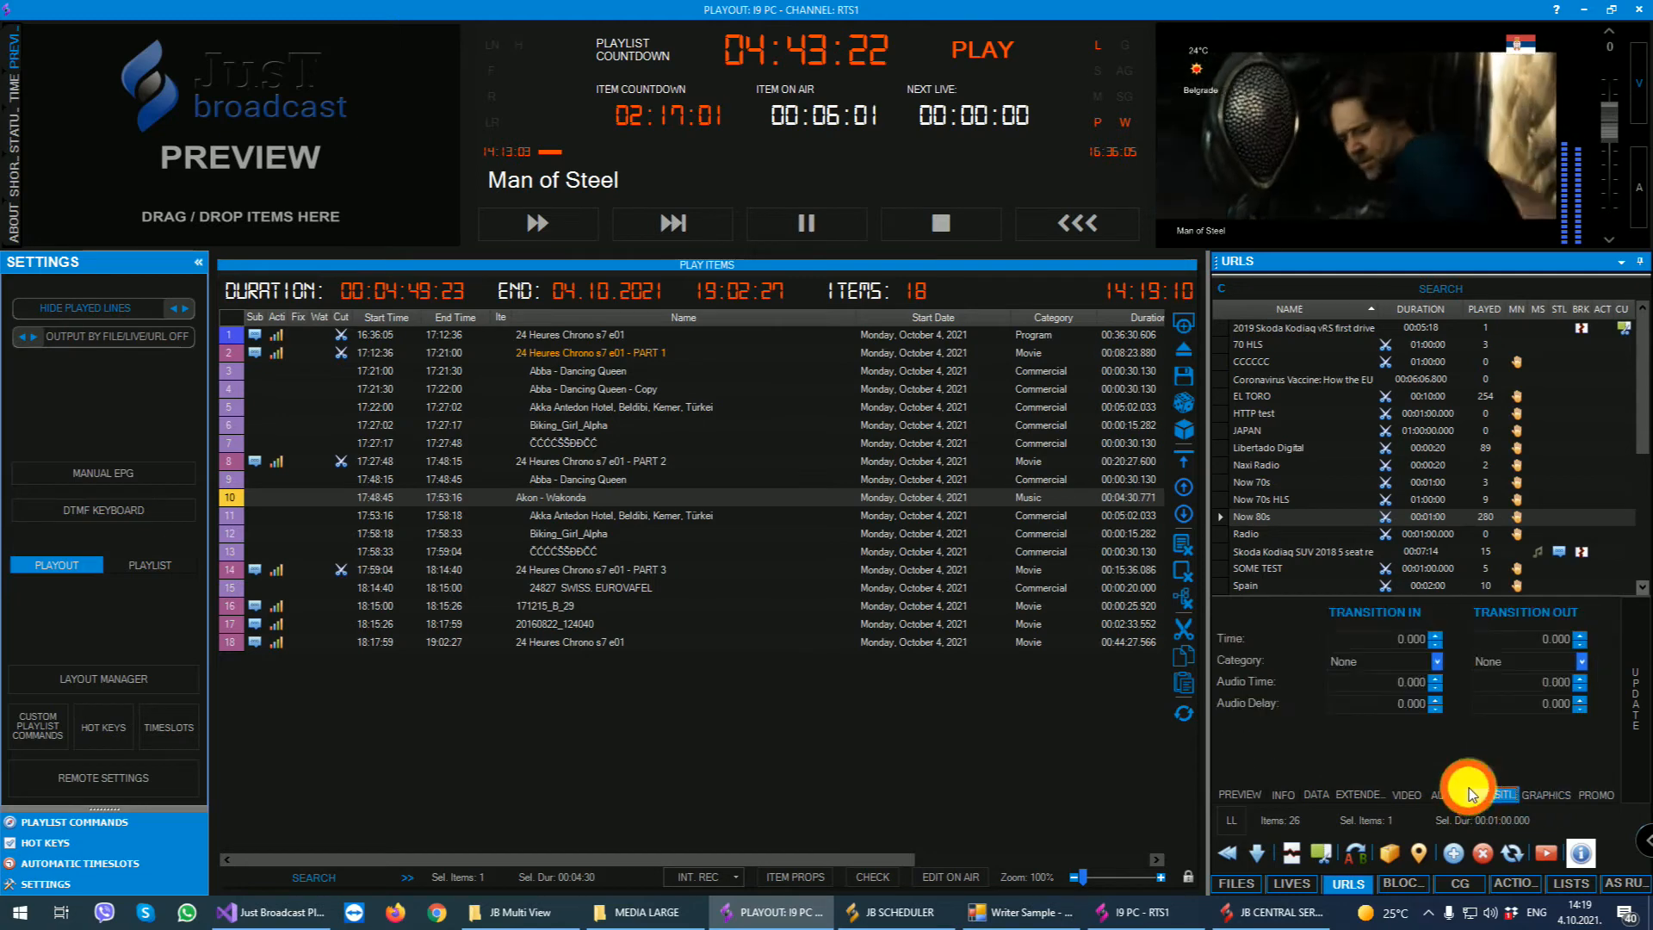
left_click(1238, 792)
- Switch the URLs list to the two-line layout and back, and hide the details area
left_click(1228, 820)
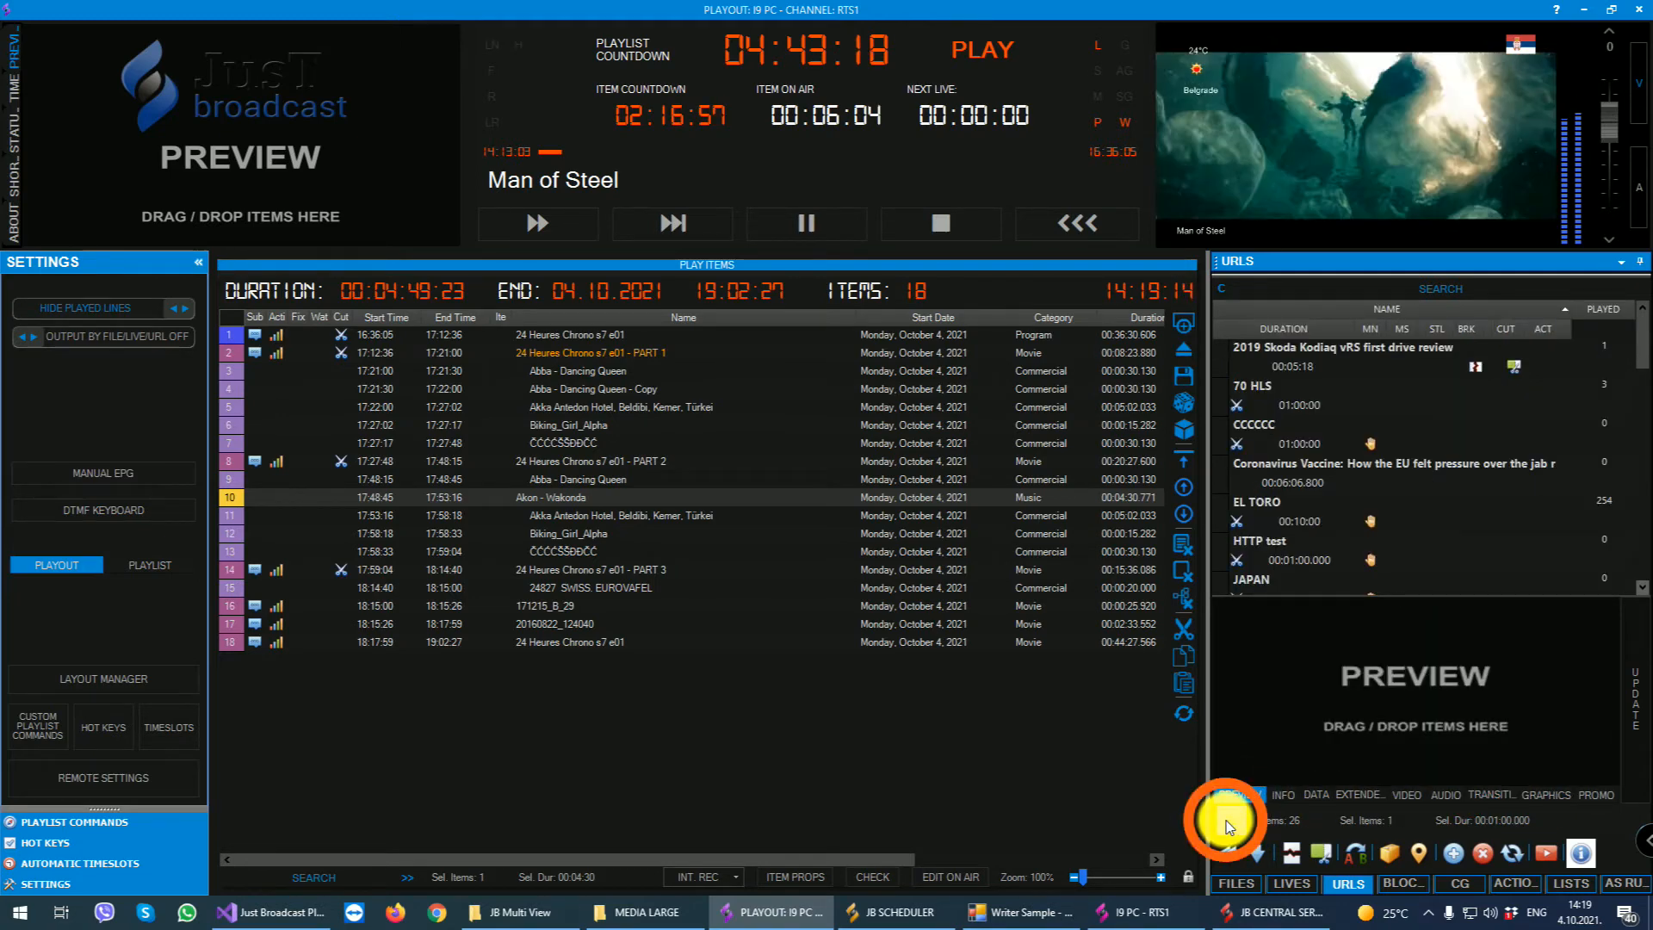
left_click(1226, 819)
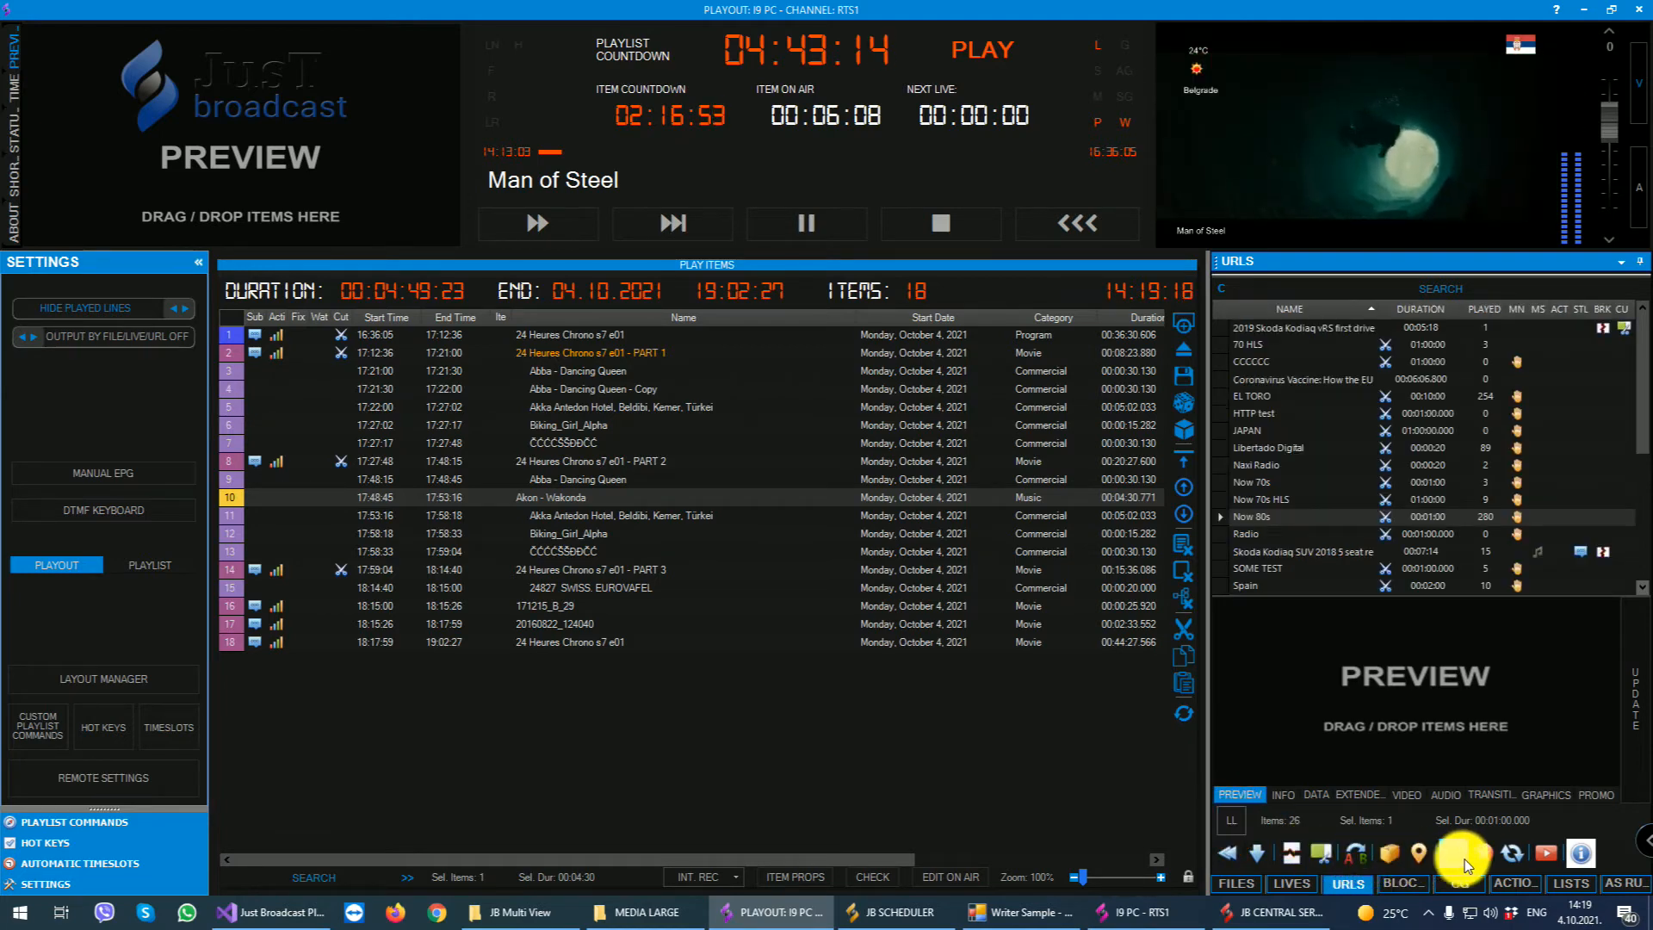
left_click(1584, 854)
- Open the blocks list, select the TEST VALIDATE block, and look through the existing blocks
left_click(1399, 885)
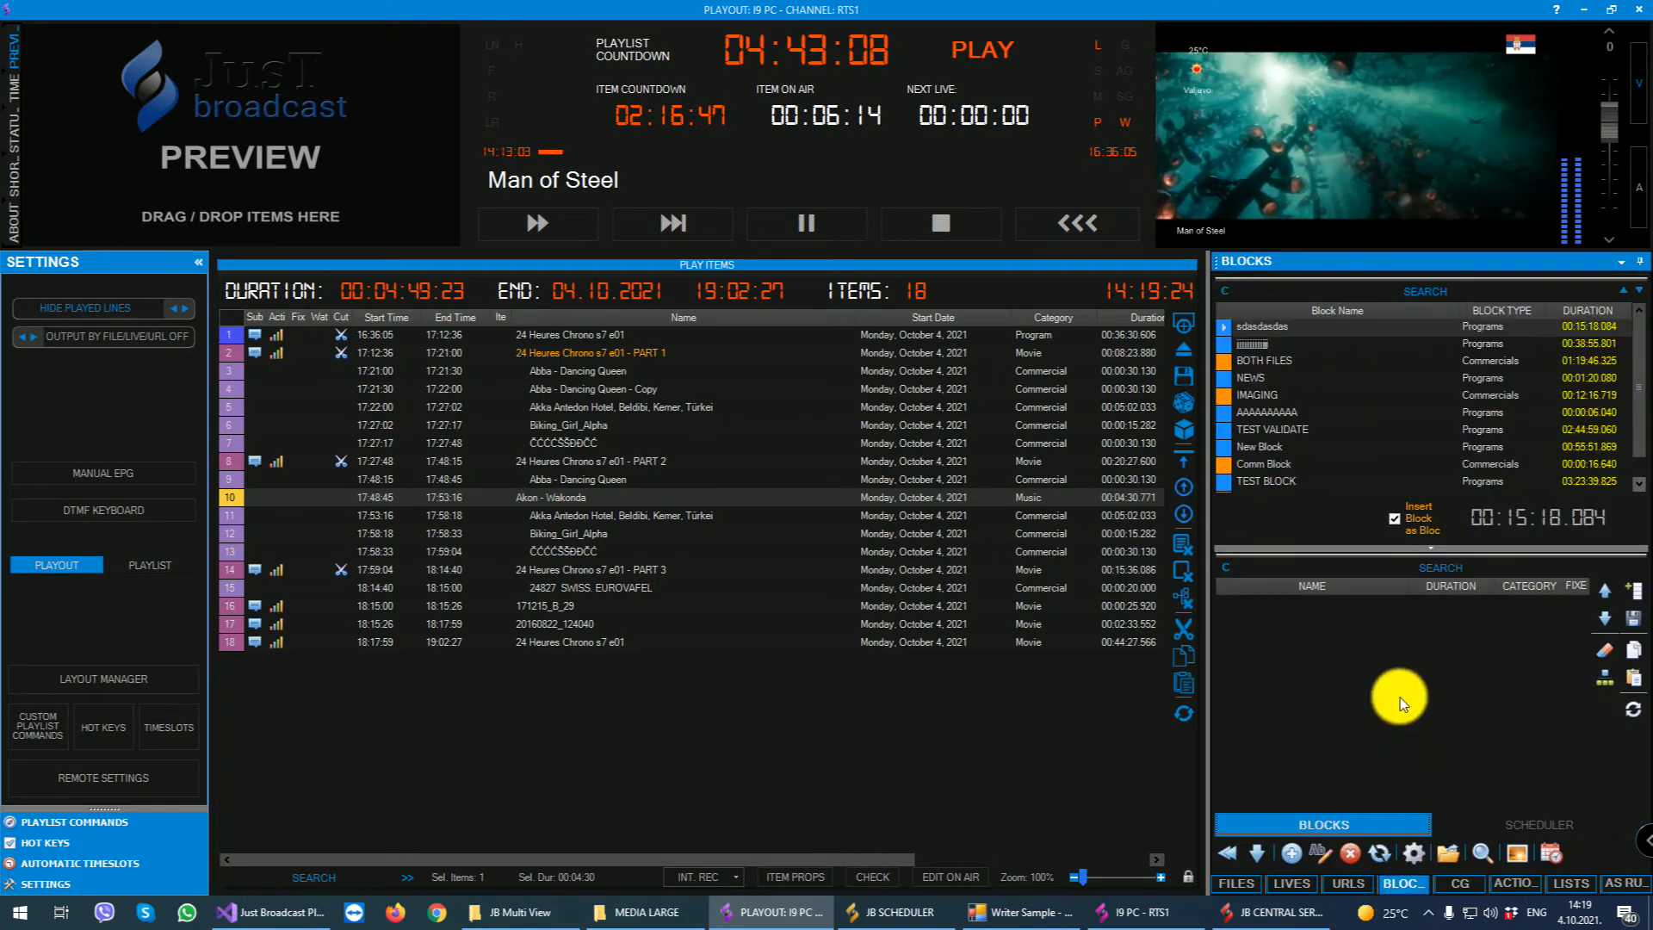
left_click(1413, 429)
scroll(1417, 452, "down", 1)
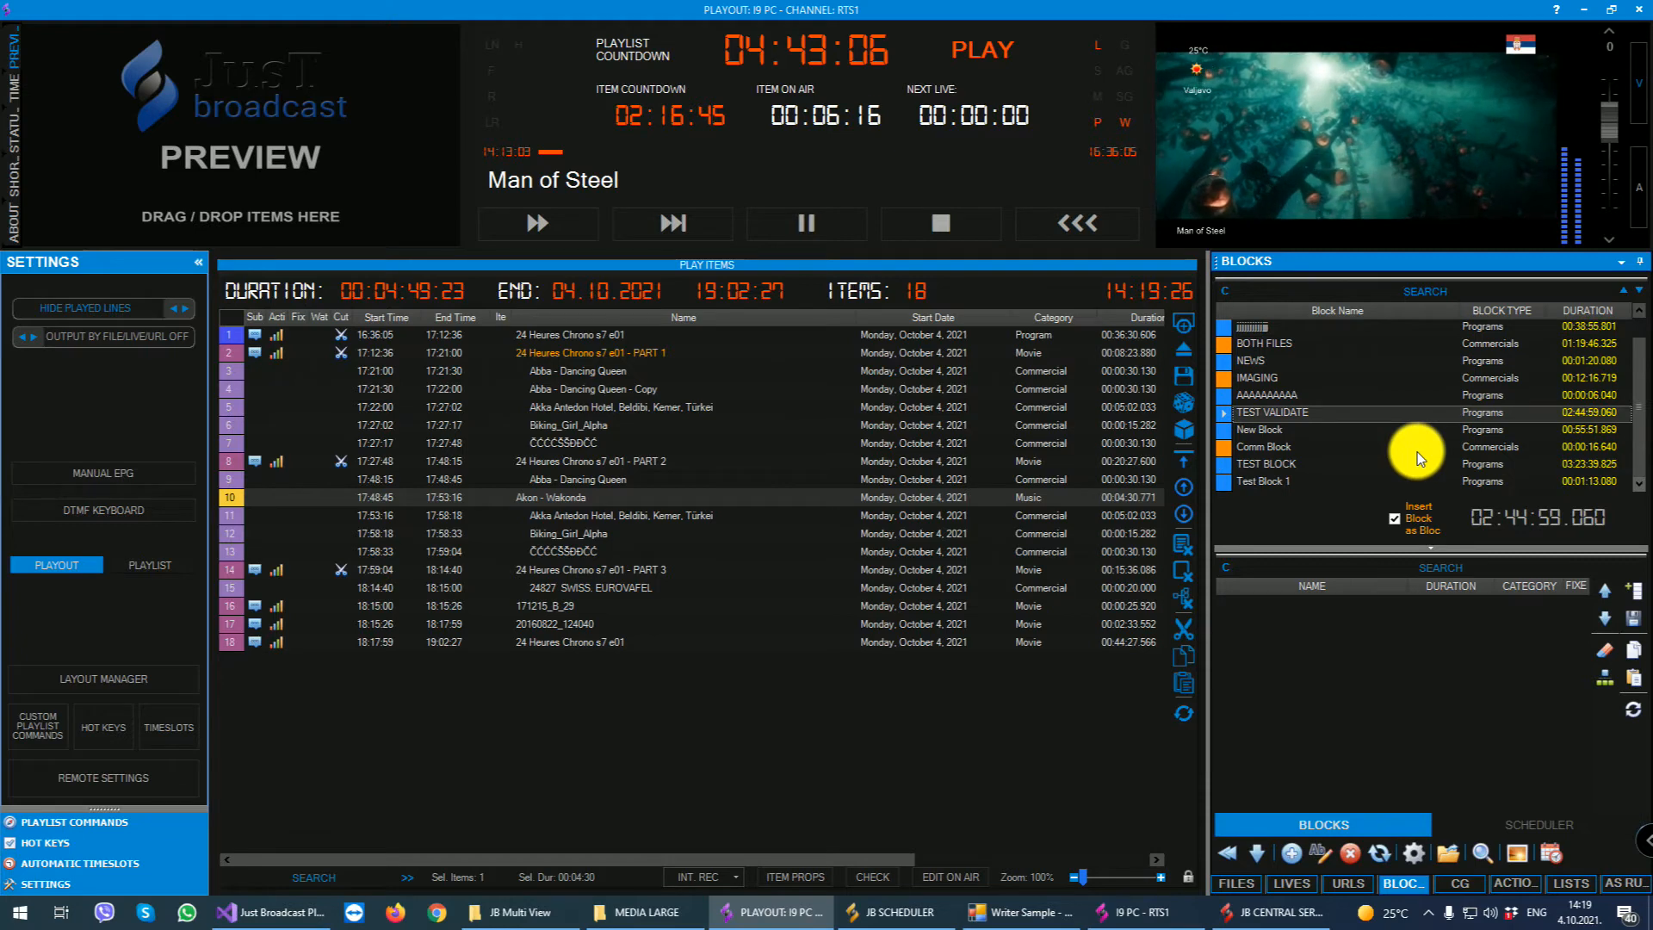
- Select the Music folder files from 6ix9ine ft. Nicki Minaj - FEFE to Alien Ant Farm - Smooth Criminal, and create a Programs block named NEW BLOCK NOW for them
left_click(1239, 881)
left_click_drag(1395, 450, 1392, 715)
right_click(1463, 477)
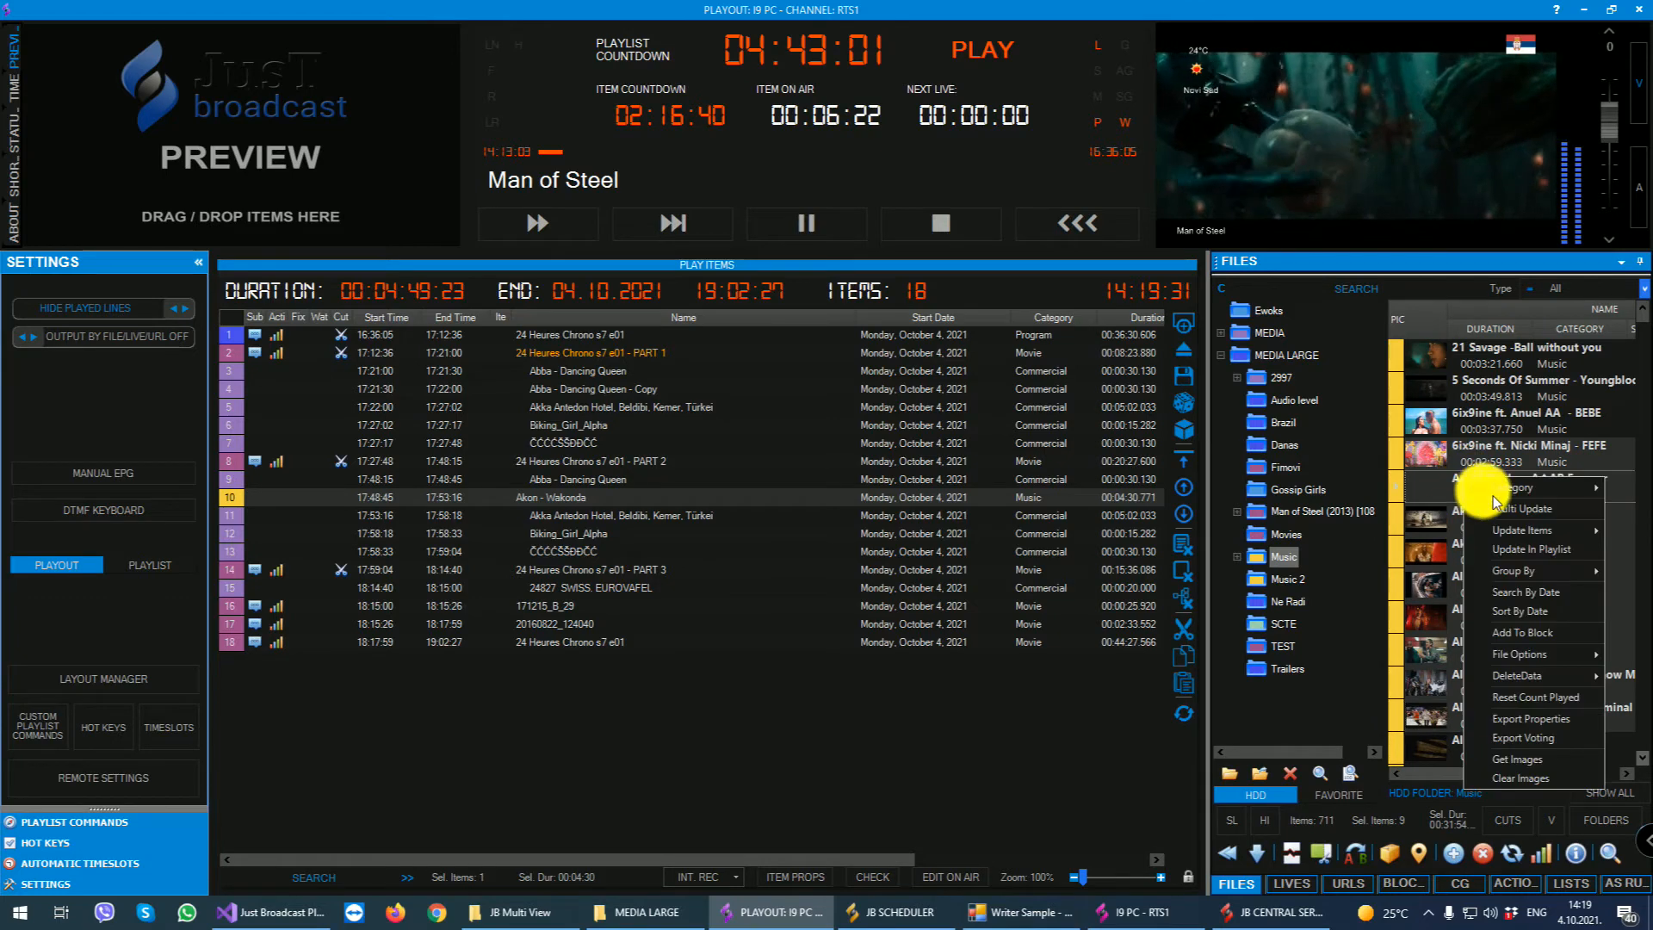
left_click(1541, 633)
scroll(879, 462, "down", 1)
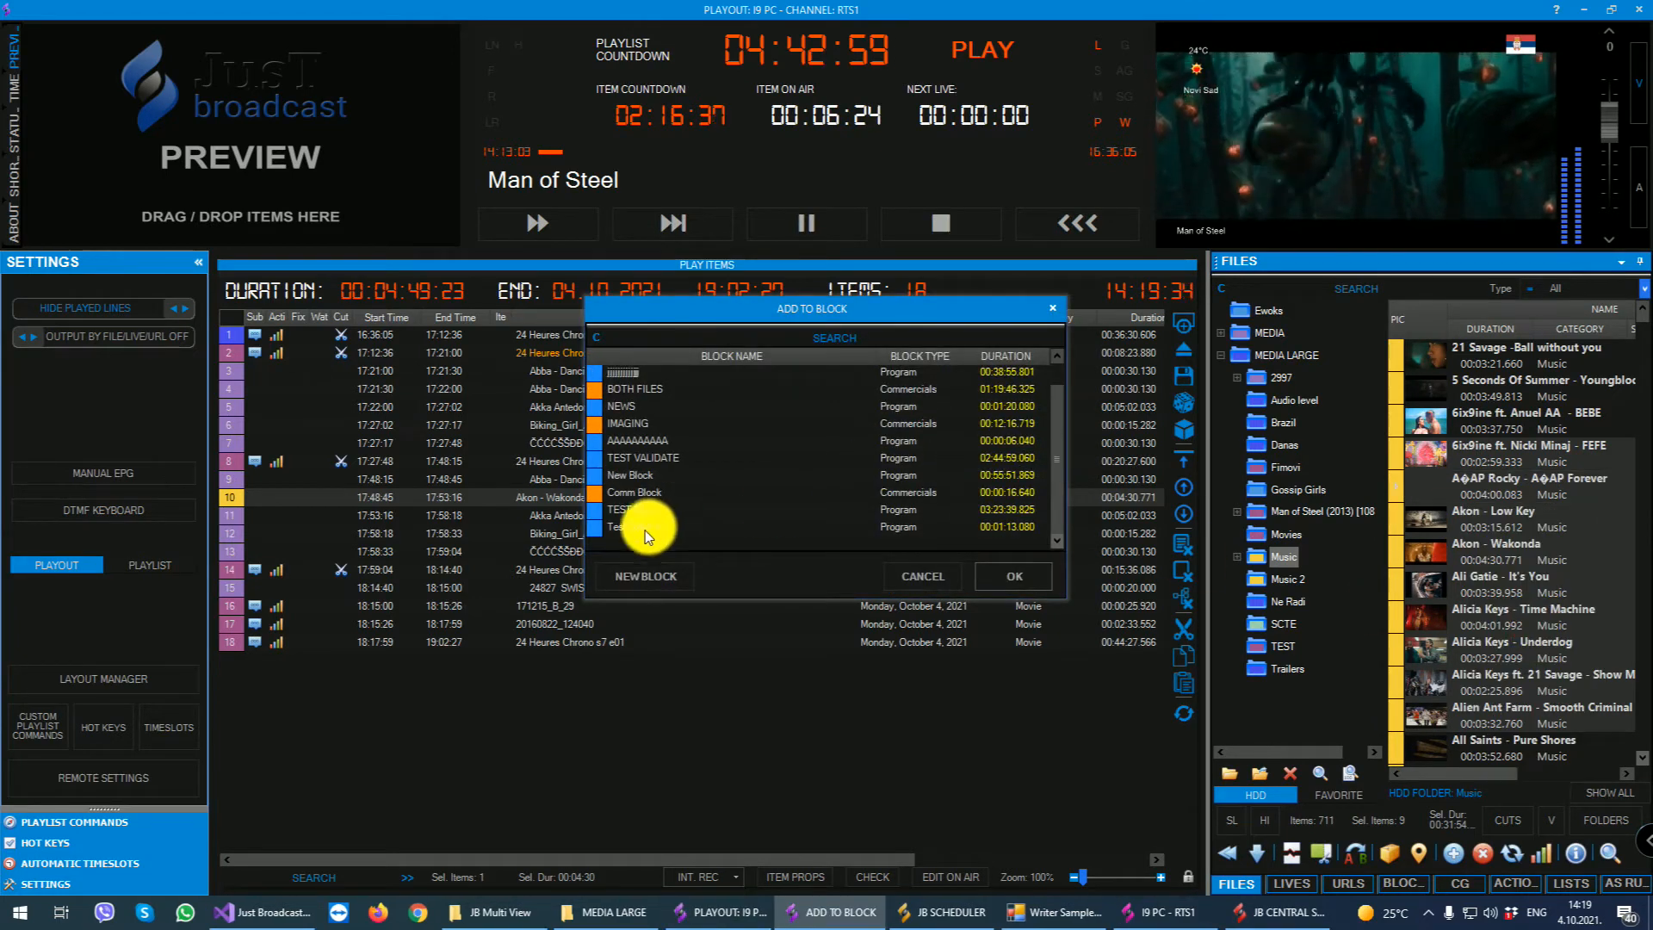
scroll(876, 460, "up", 1)
scroll(694, 456, "down", 1)
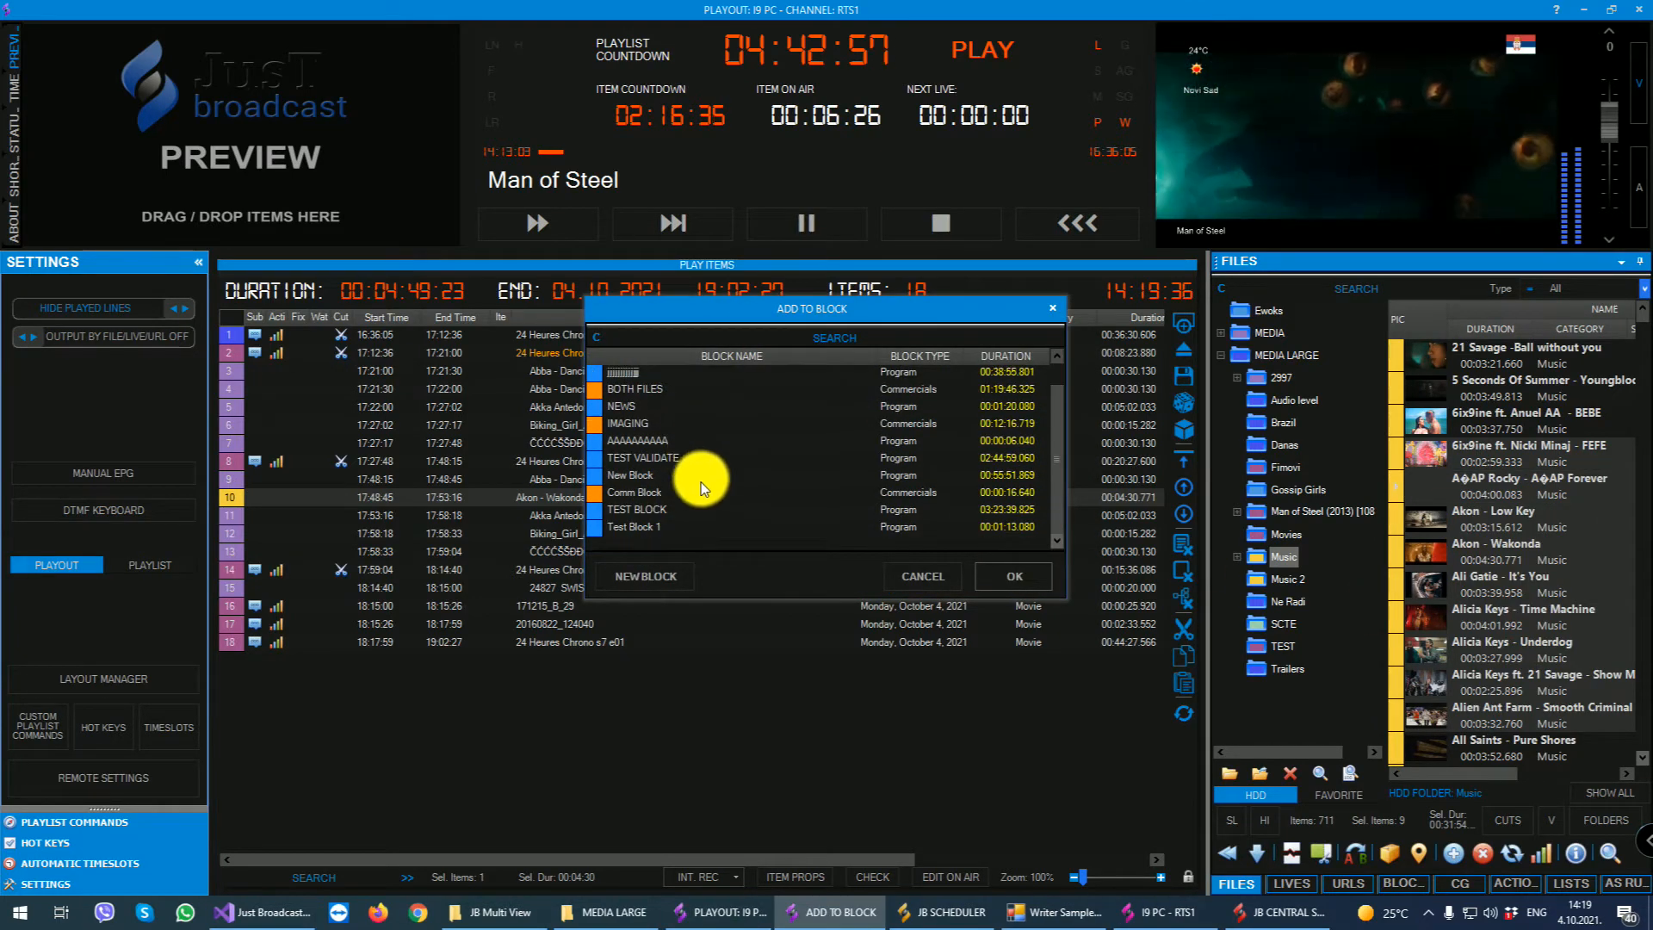
left_click(647, 578)
type("NEW BLOCK NOW")
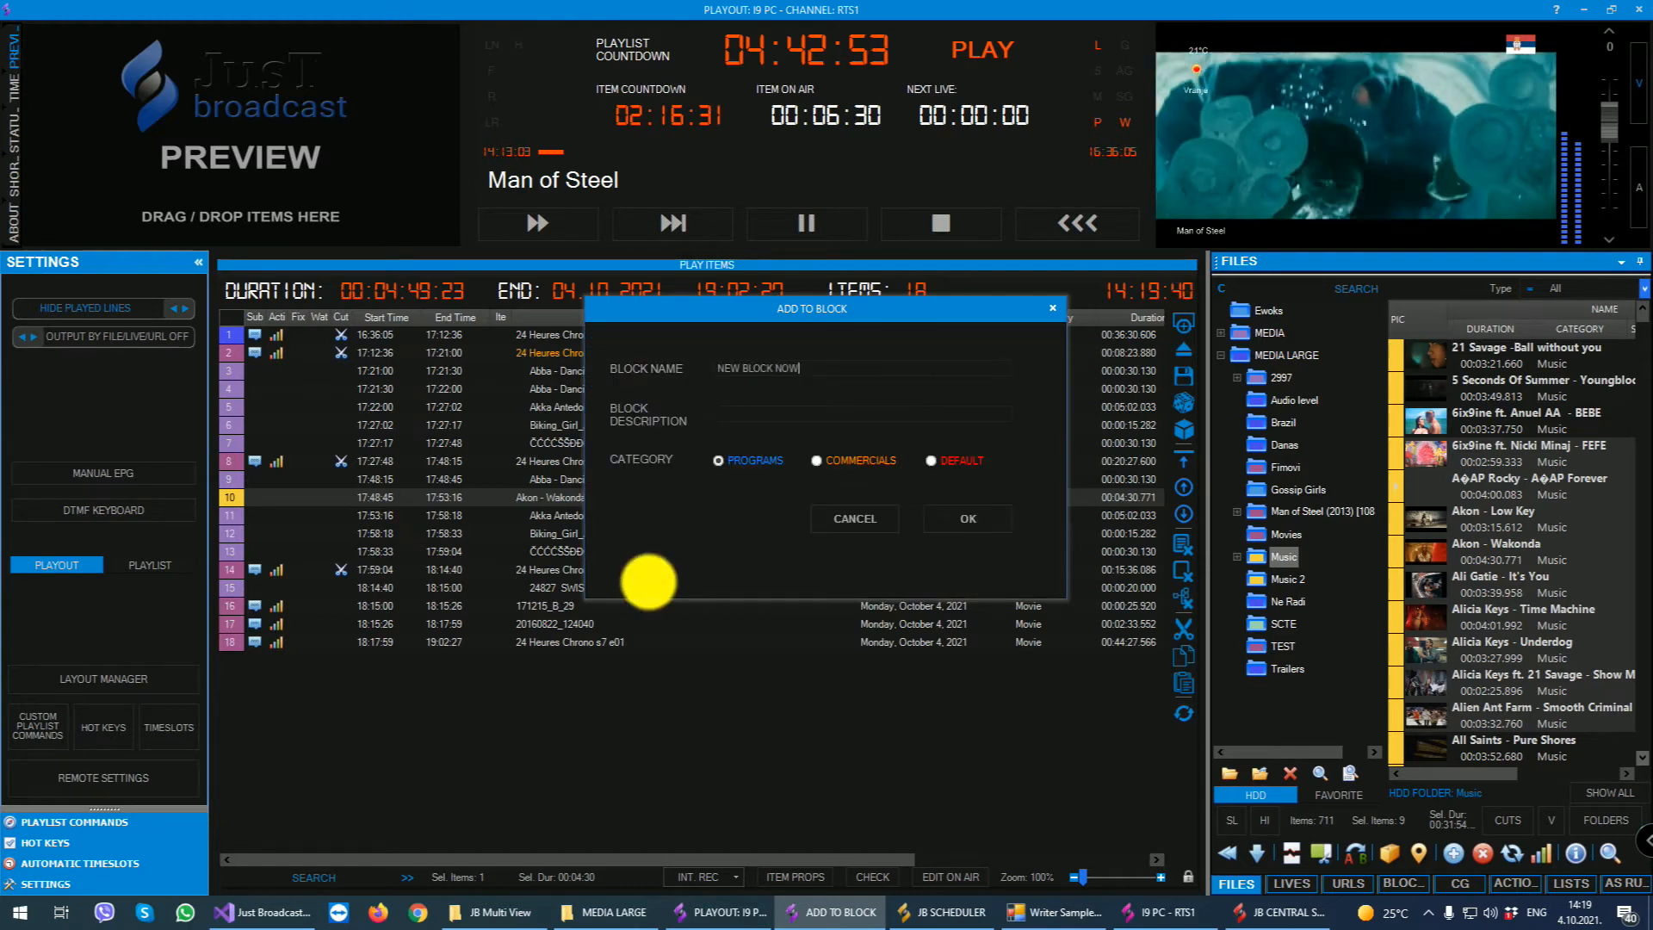
left_click(968, 518)
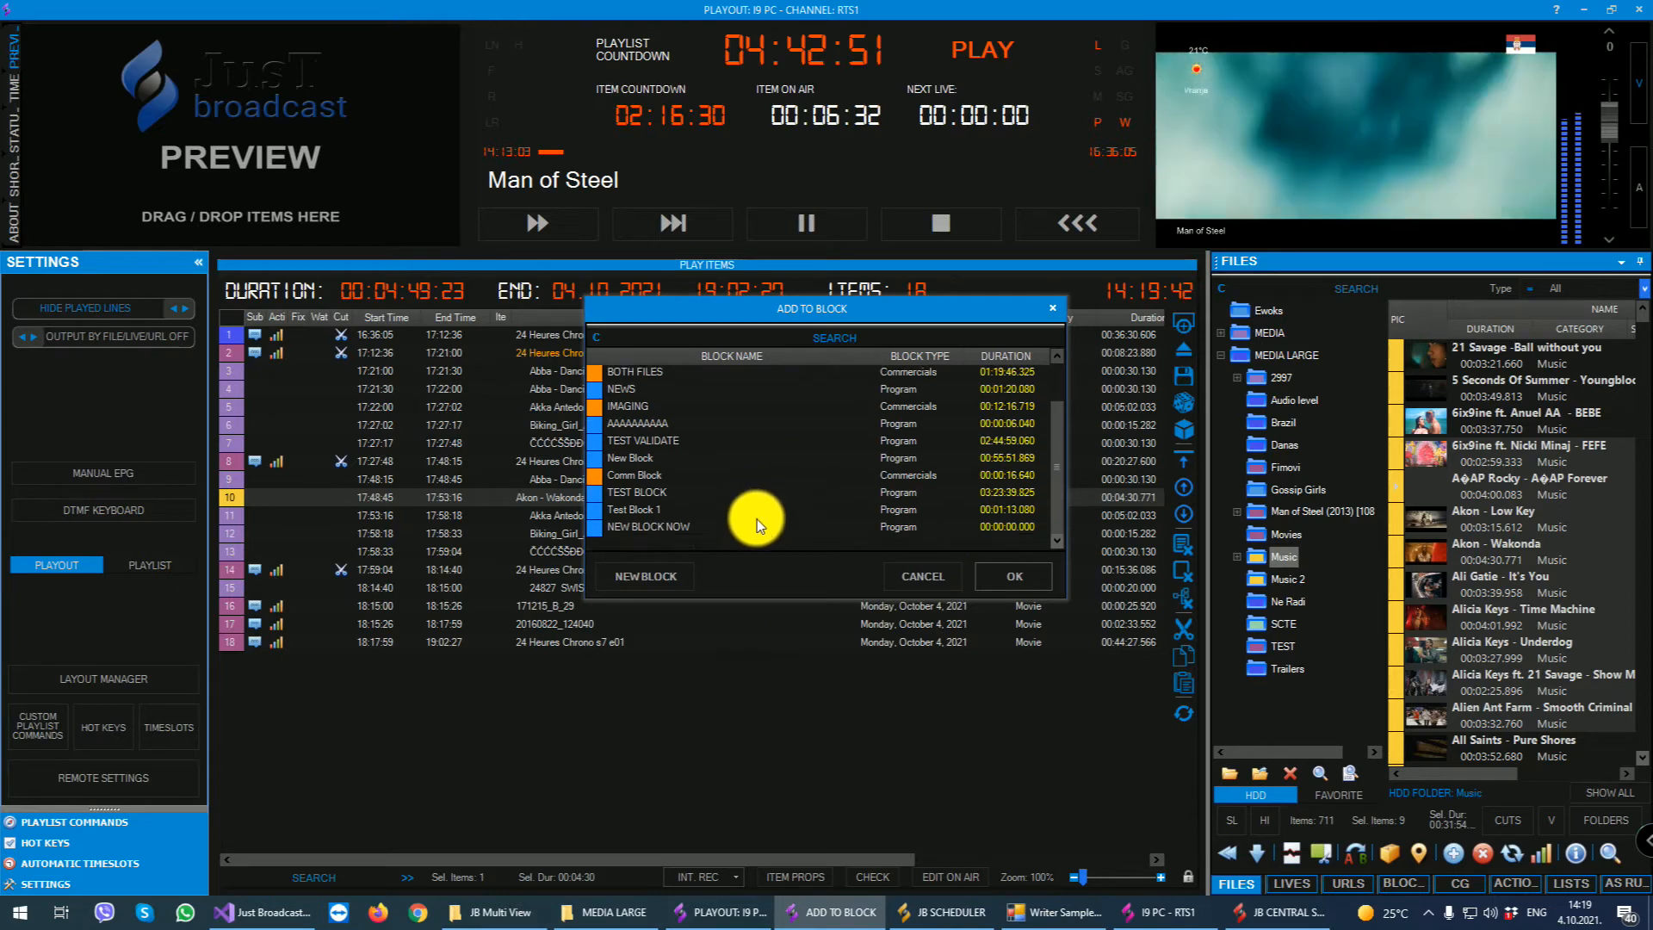
- Add the selected music files to NEW BLOCK NOW, and show that block's contents in the blocks list
left_click(660, 525)
left_click(1016, 577)
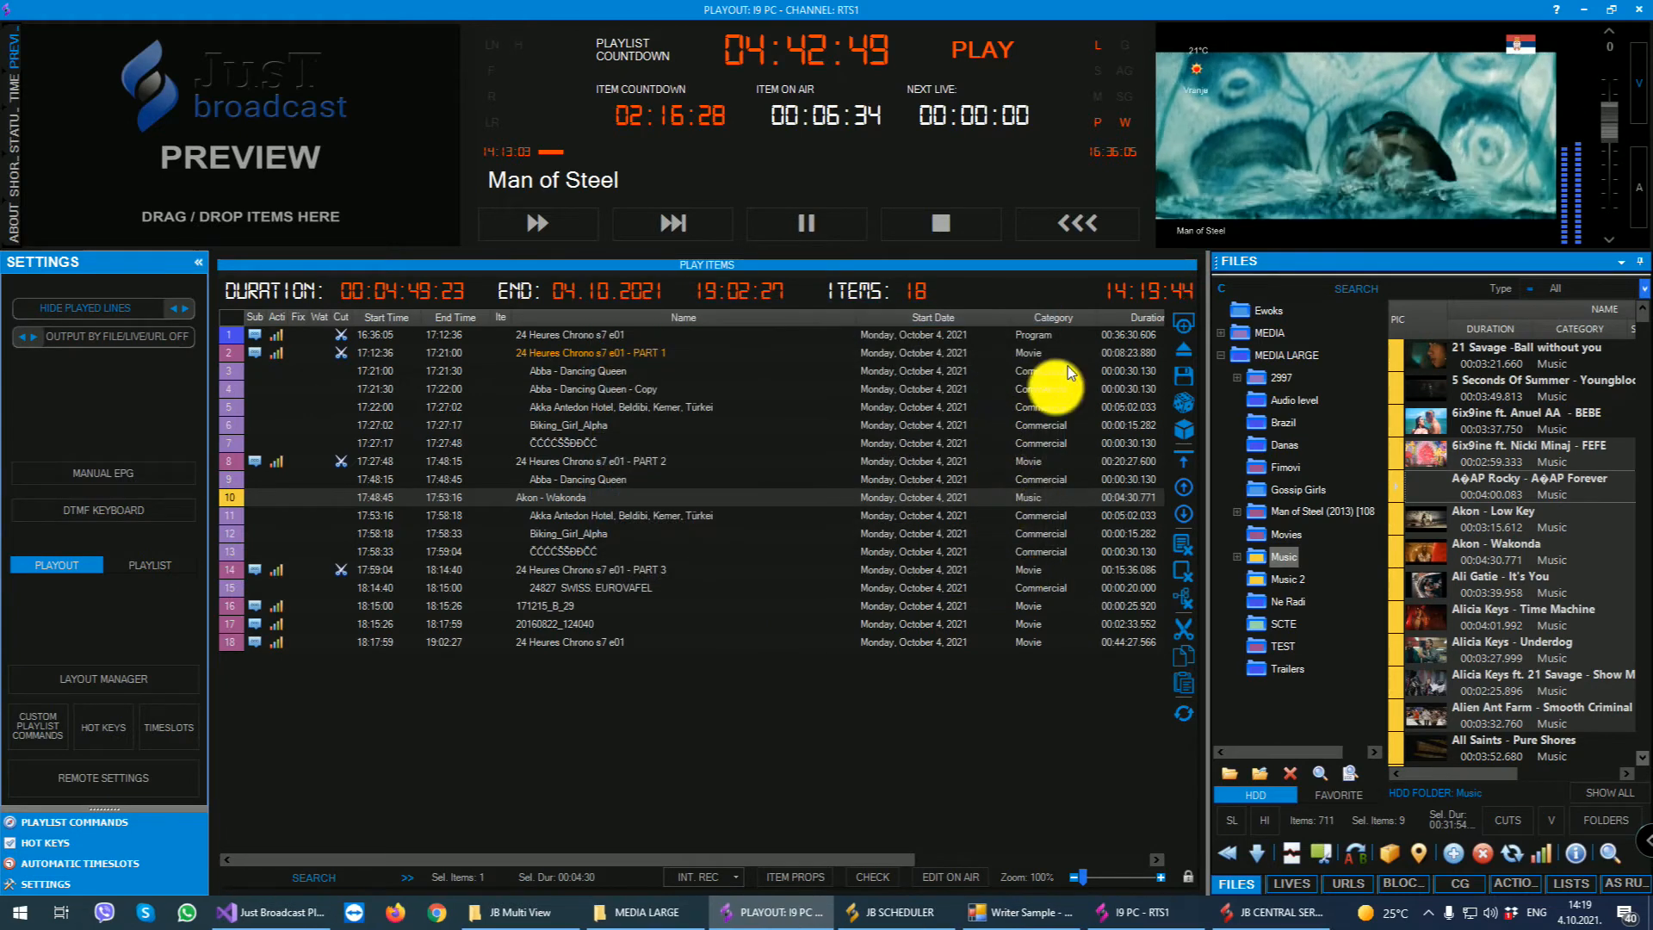
left_click(1402, 884)
scroll(1299, 452, "down", 1)
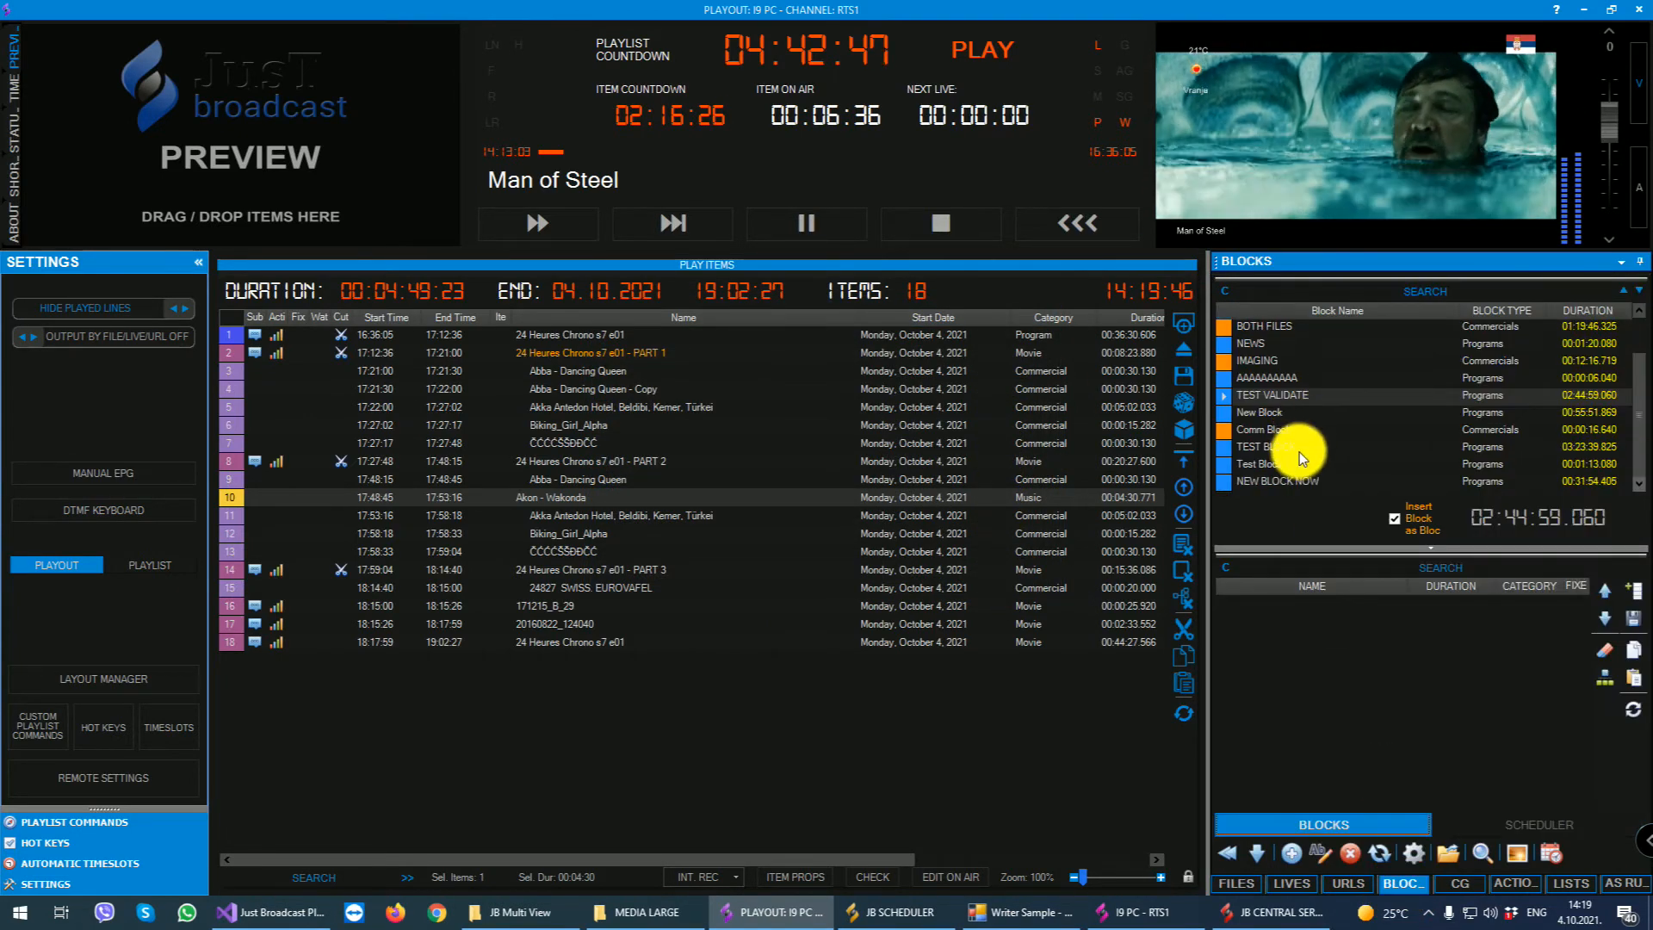
left_click(1296, 480)
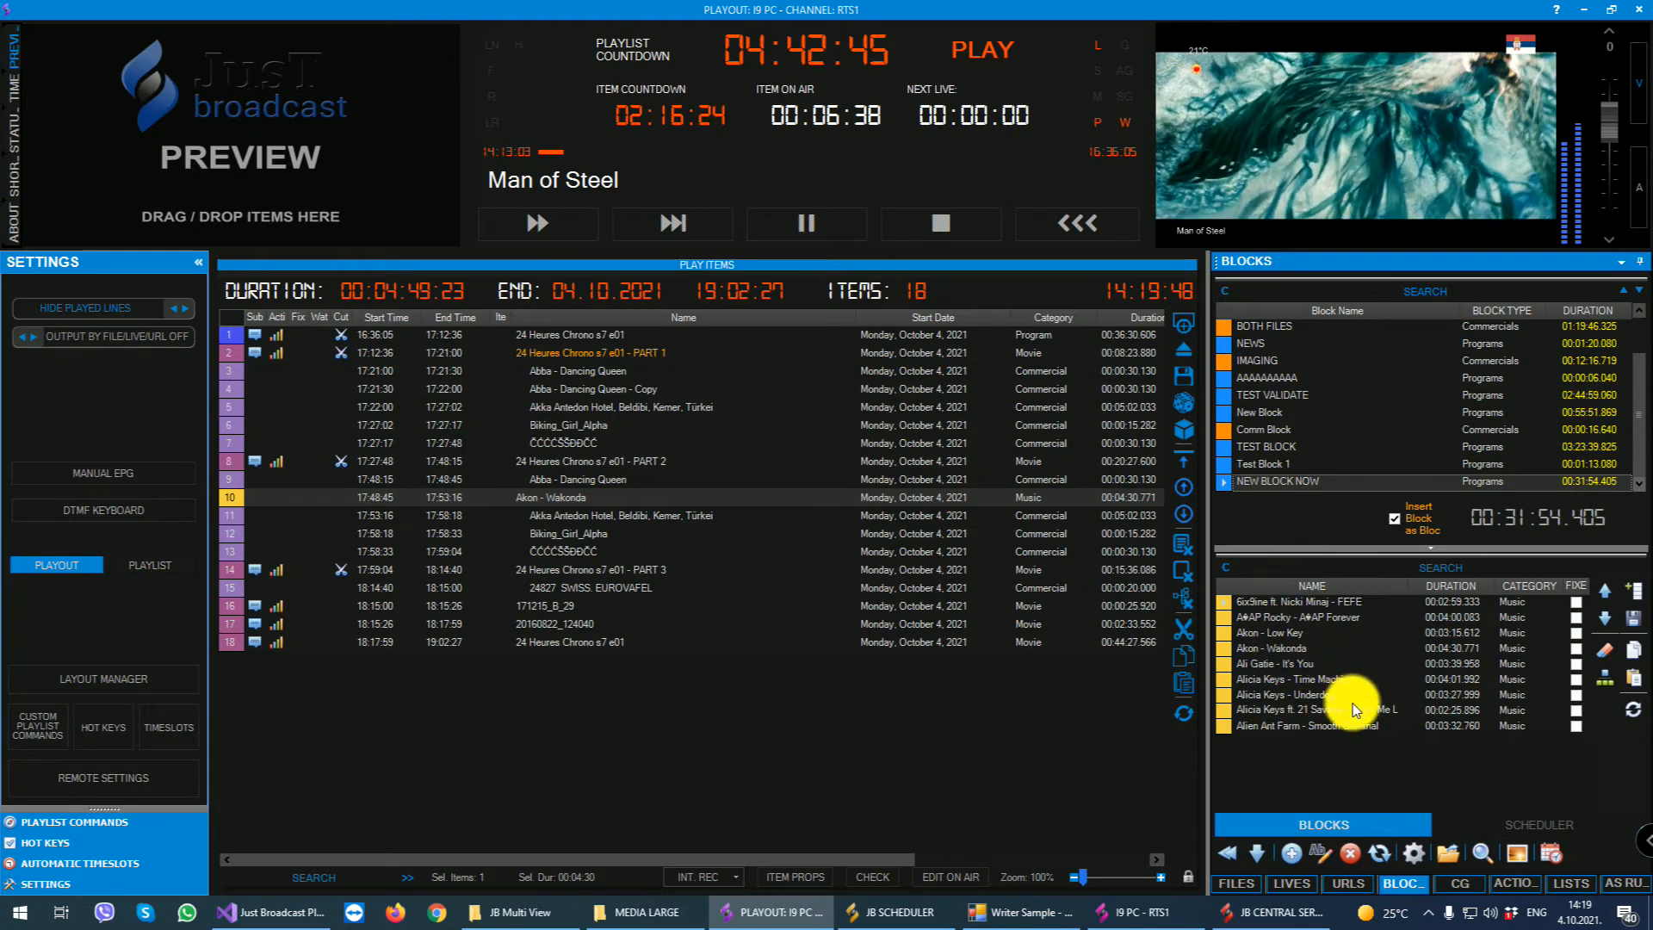
- Turn off inserting NEW BLOCK NOW as a block and leave randomizing of its items disabled
left_click(1395, 517)
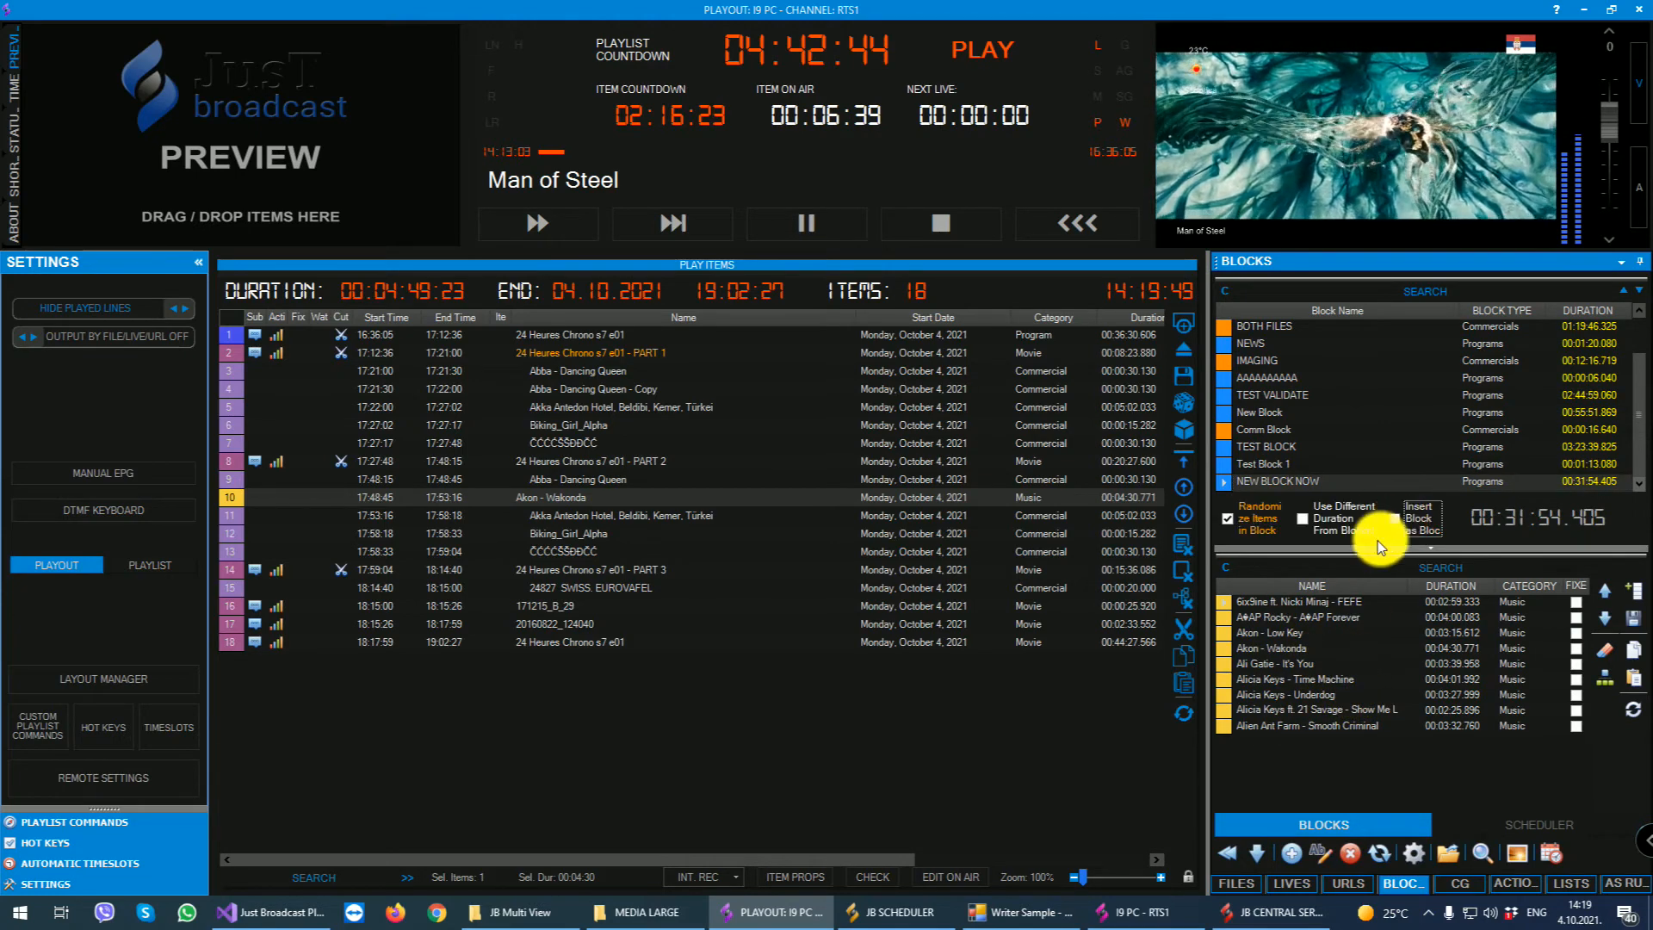
left_click(1257, 519)
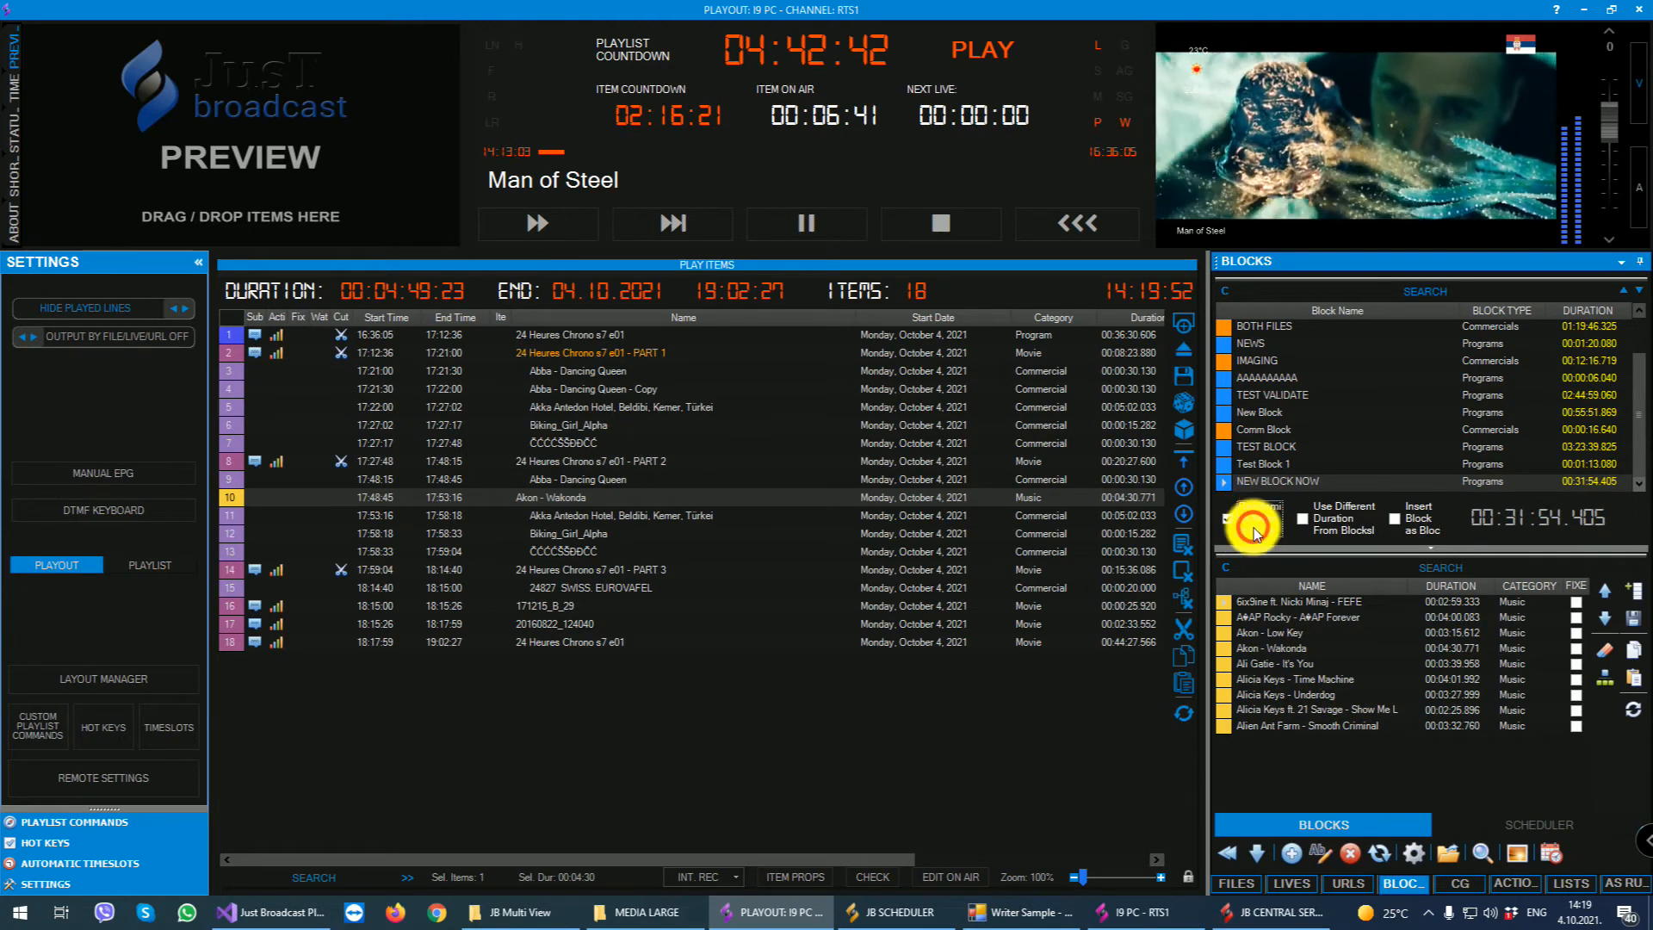
left_click(1253, 521)
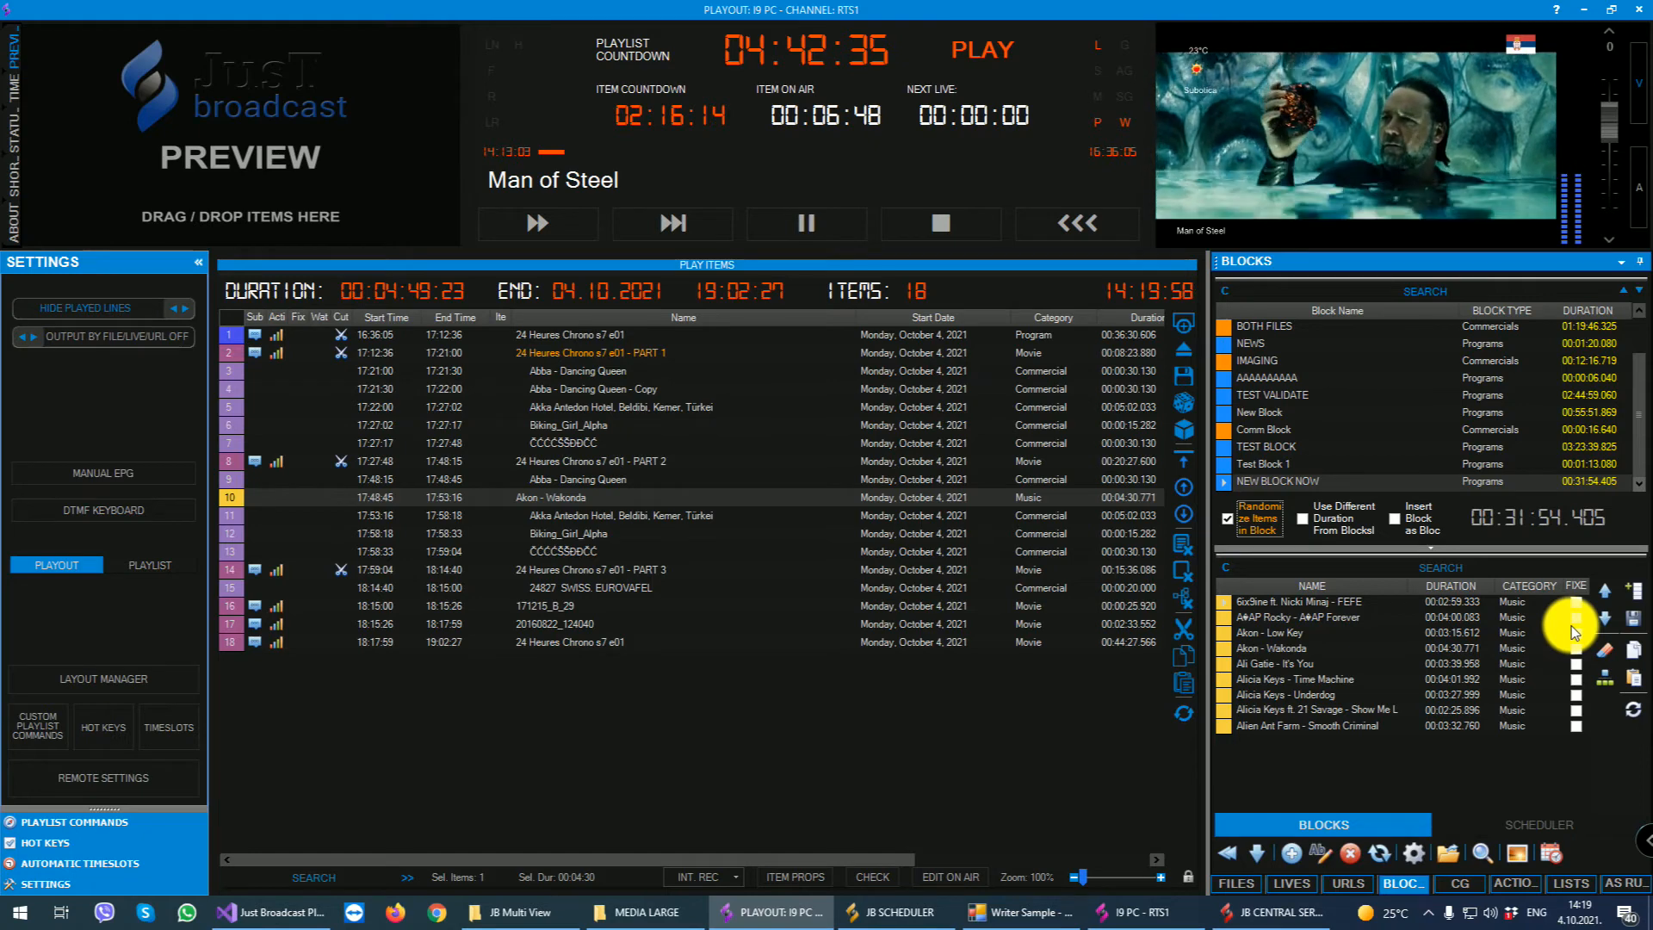
left_click(1264, 478)
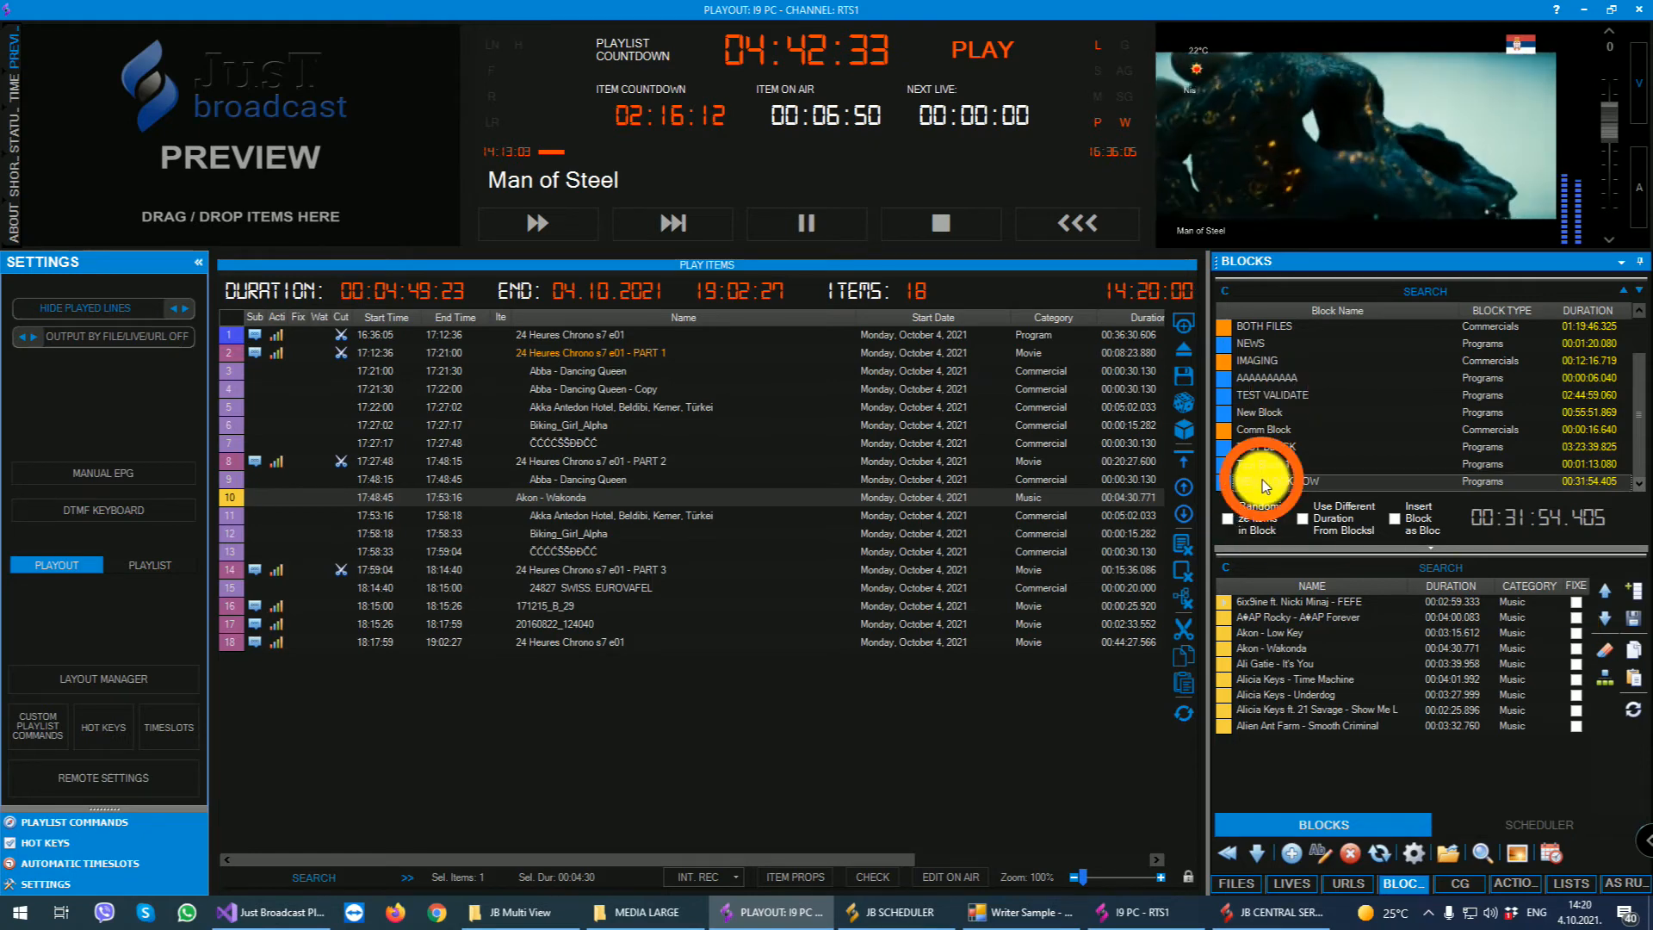
left_click(1259, 480)
- Insert the items of NEW BLOCK NOW at the end of the playlist and check their order
left_click_drag(1259, 484, 875, 664)
left_click(548, 659)
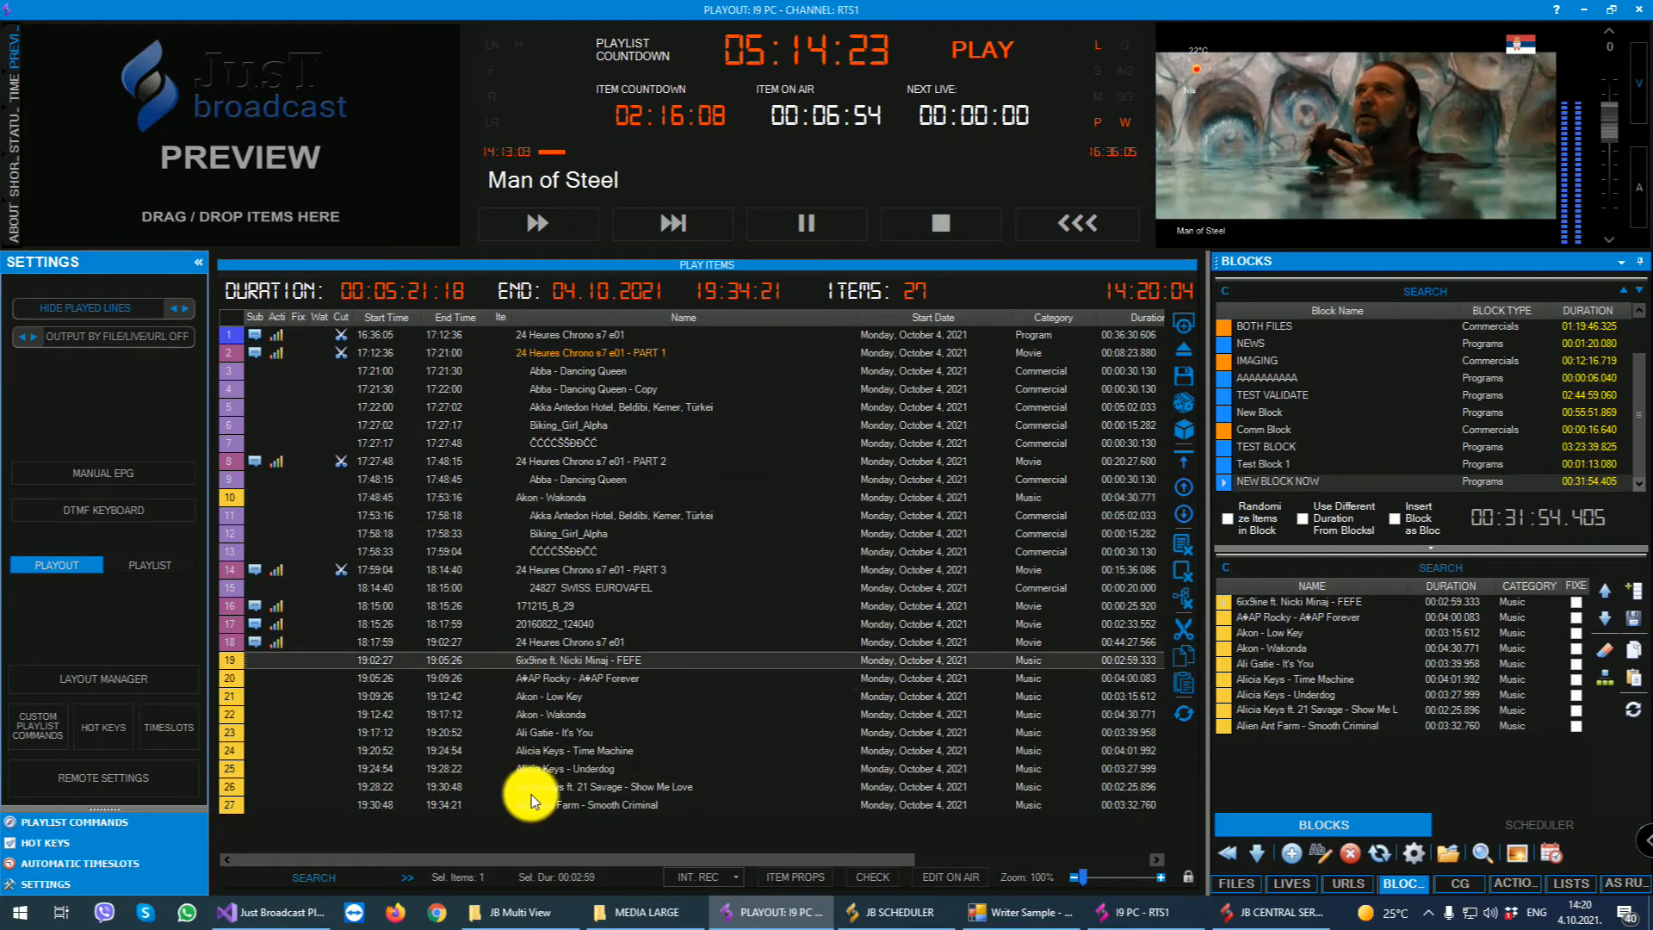
left_click(532, 800)
left_click(576, 672)
- Delete all the songs just inserted after the last 24 Heures Chrono item from the playlist
left_click(586, 662)
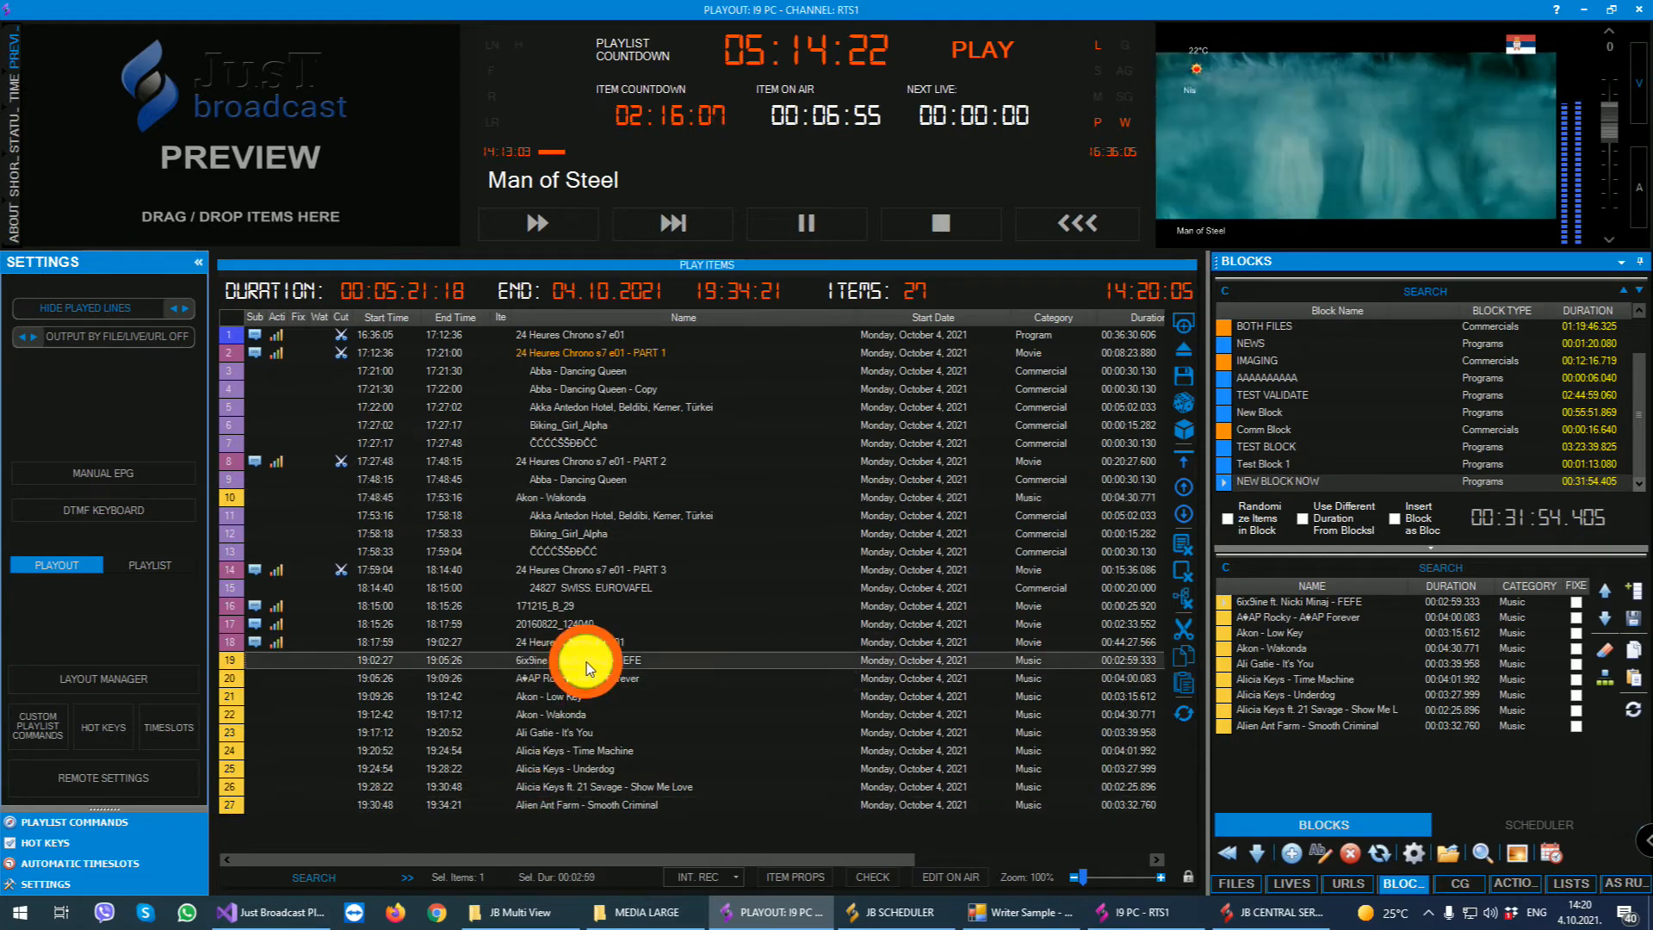
left_click(575, 803, "shift")
key("Delete")
key("Return")
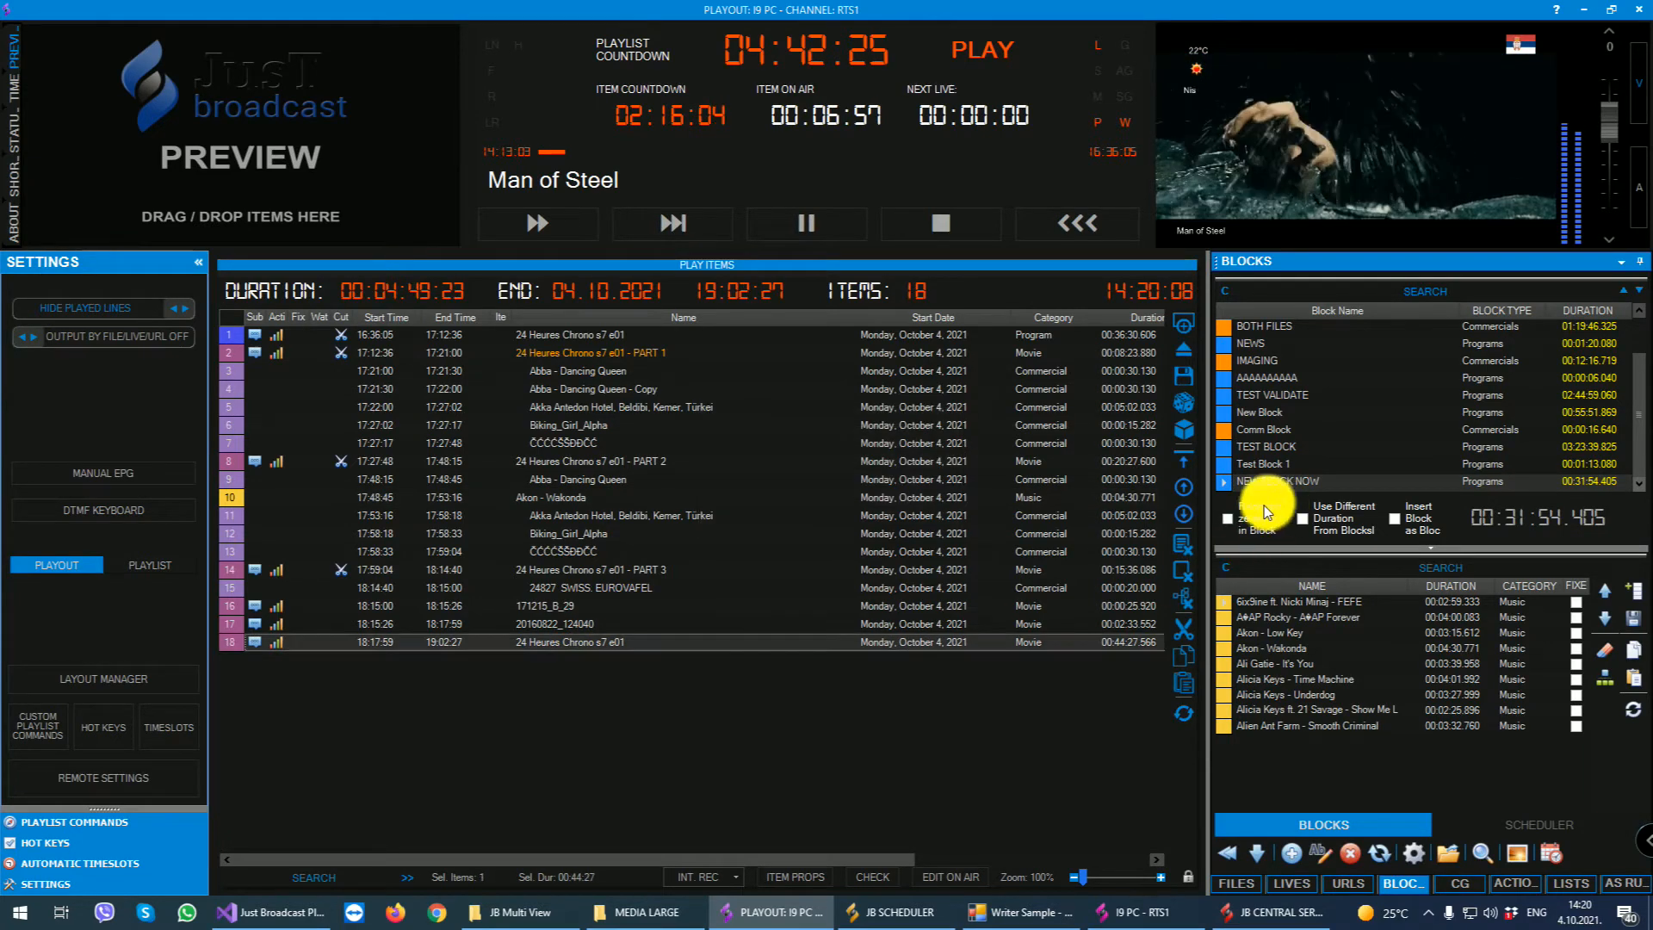
- Enable randomizing of items in the block, and insert NEW BLOCK NOW at the end of the playlist
left_click(1228, 519)
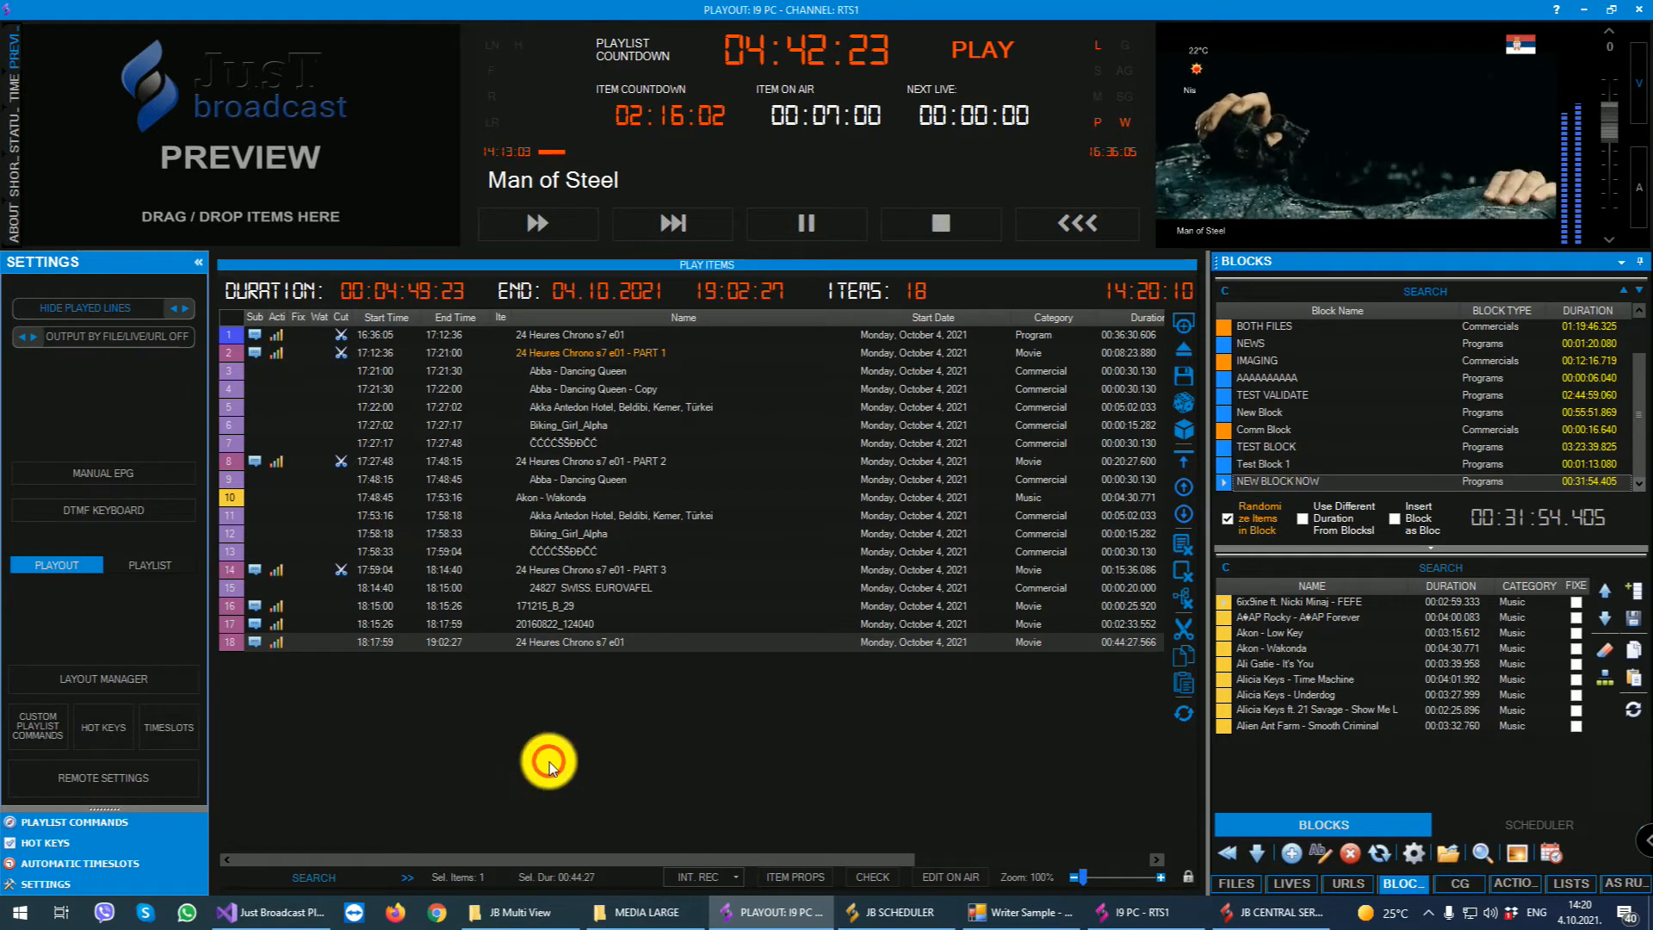
left_click_drag(1277, 481, 550, 764)
left_click(554, 661)
left_click(547, 697)
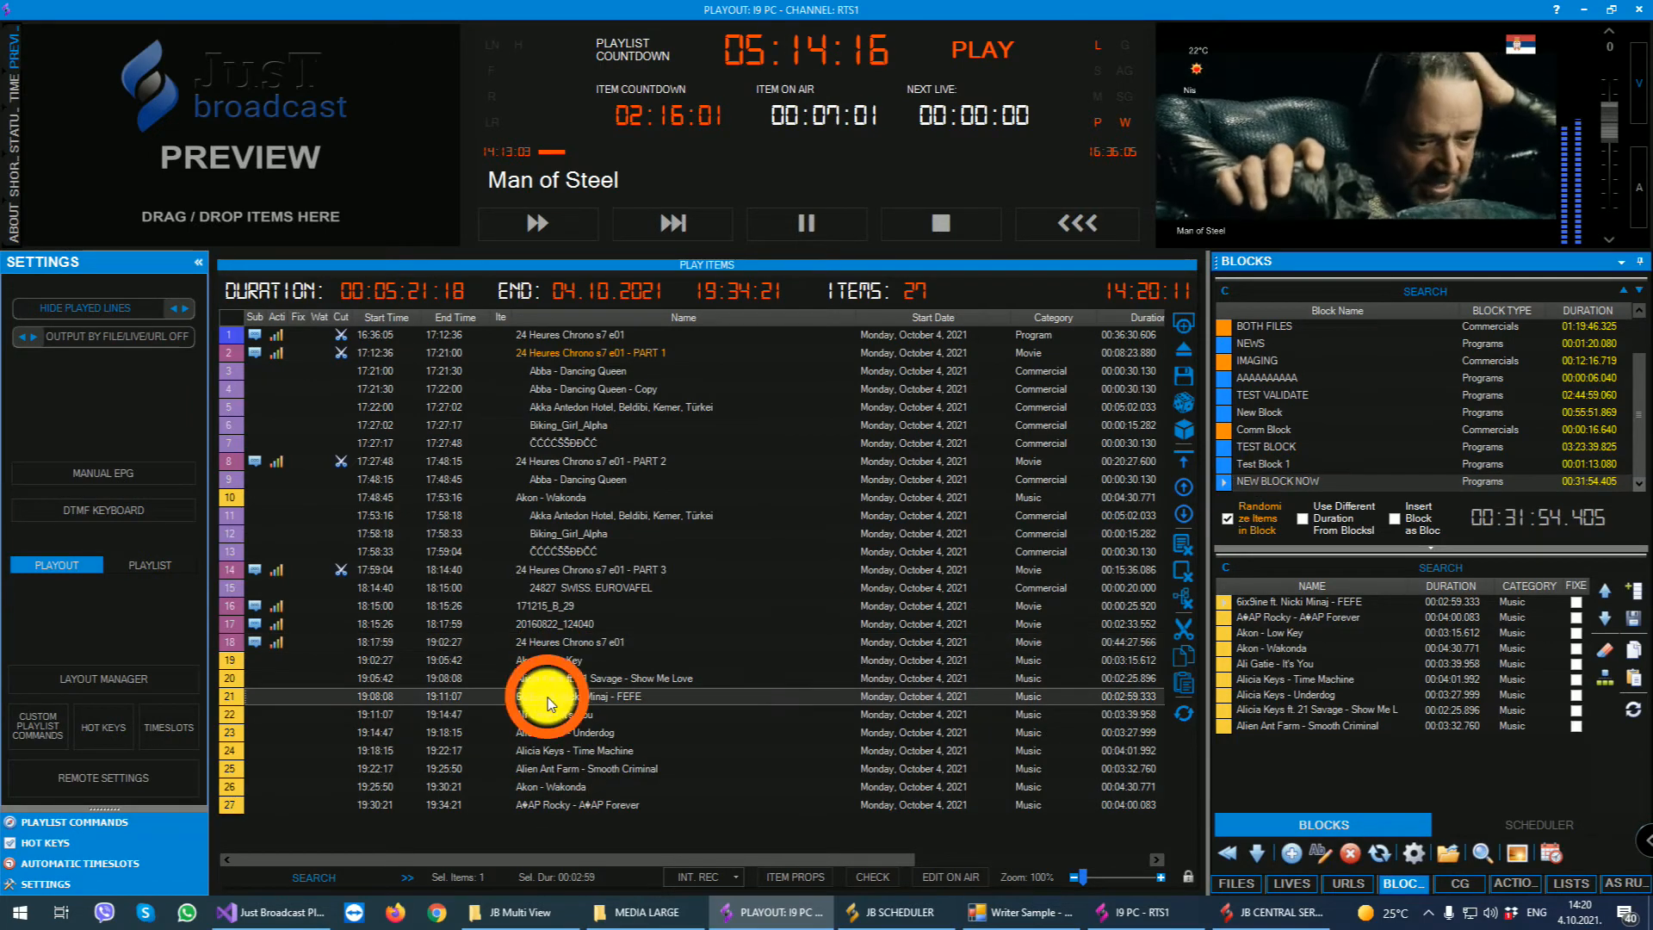
- Select the randomized songs at the end of the playlist and delete them
left_click(555, 800)
left_click(618, 663, "shift")
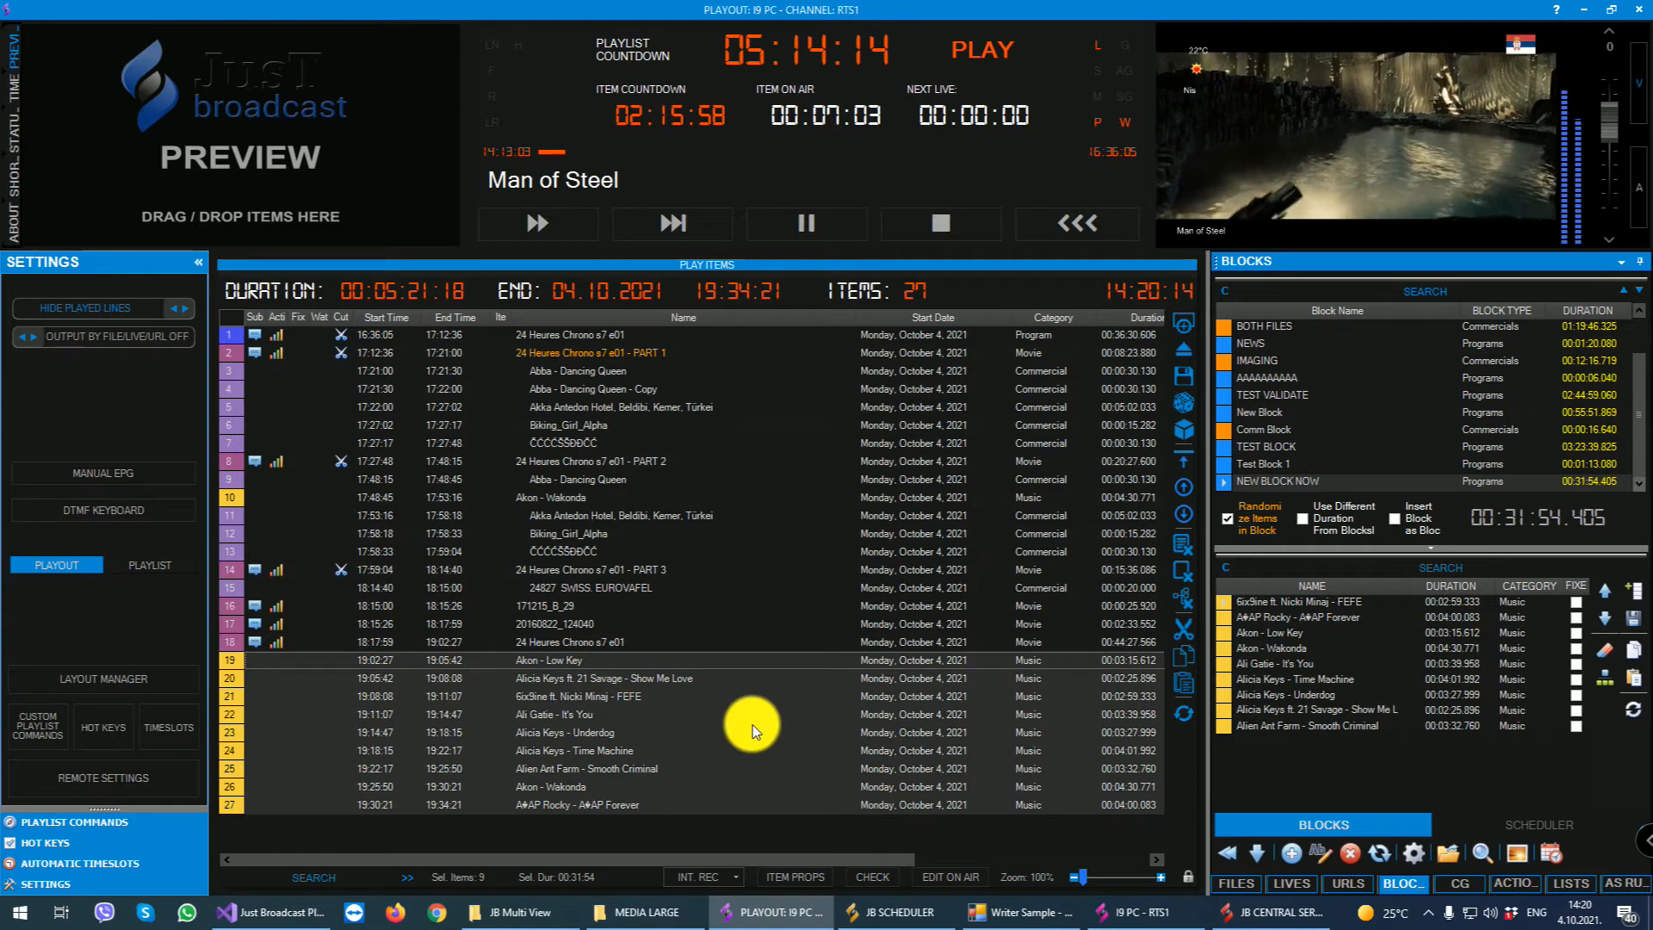
key("Delete")
left_click(850, 522)
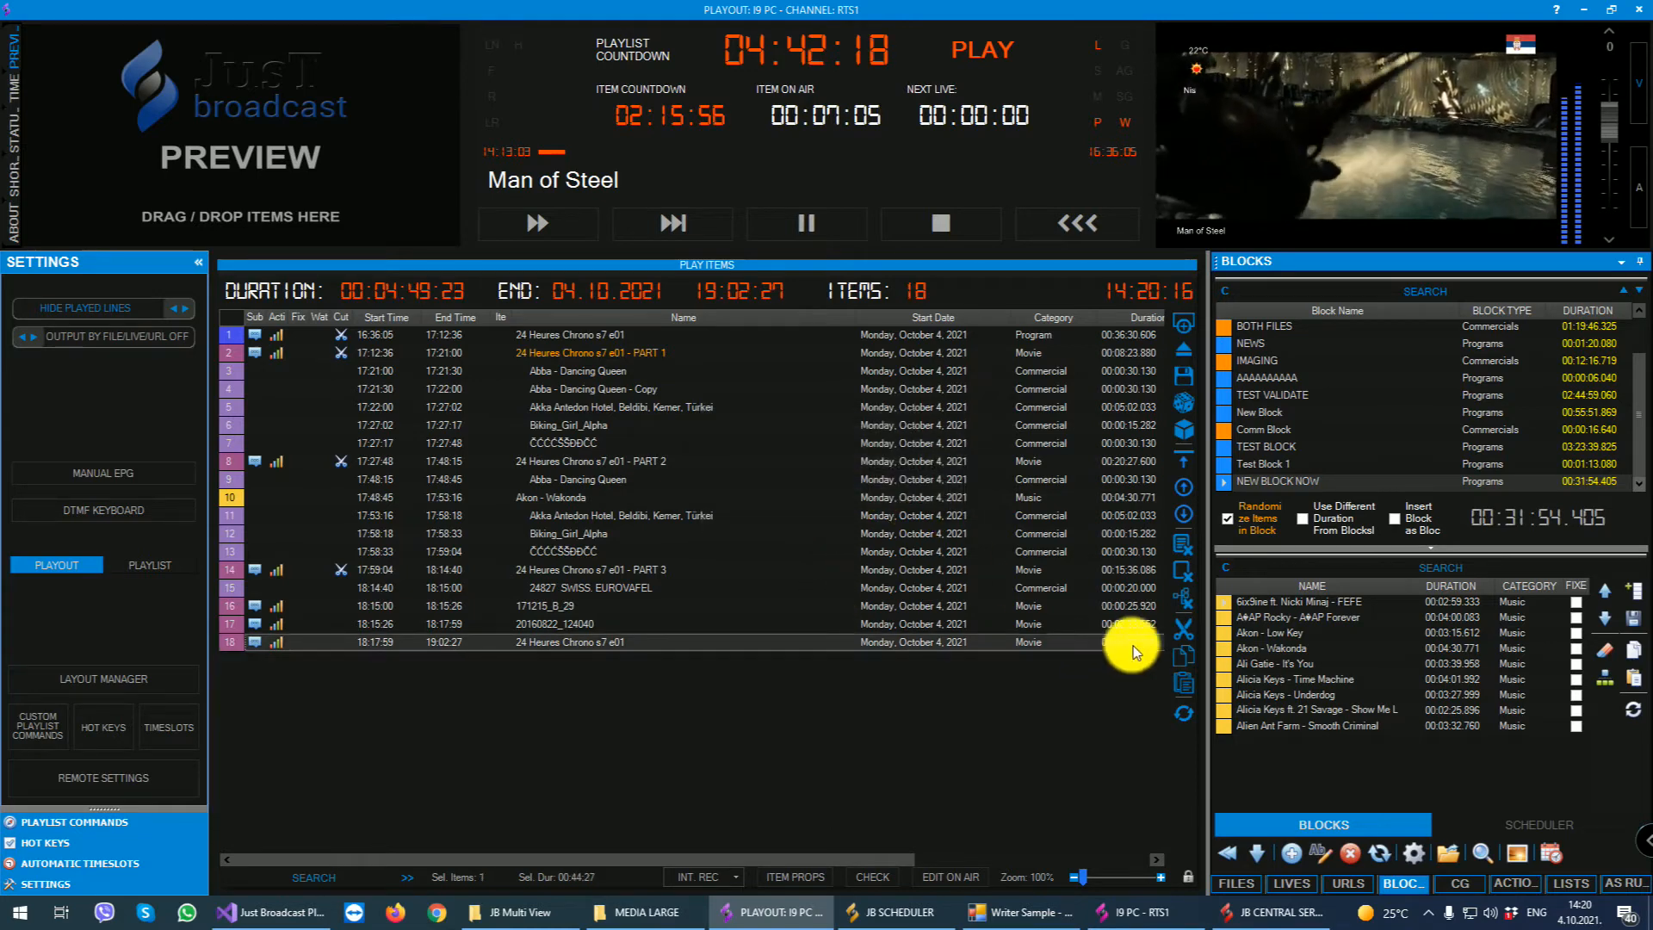
- Mark 6ix9ine ft. Nicki Minaj - FEFE, Alien Ant Farm - Smooth Criminal and Ali Gatie - It's You as fixed in NEW BLOCK NOW
left_click(1288, 603)
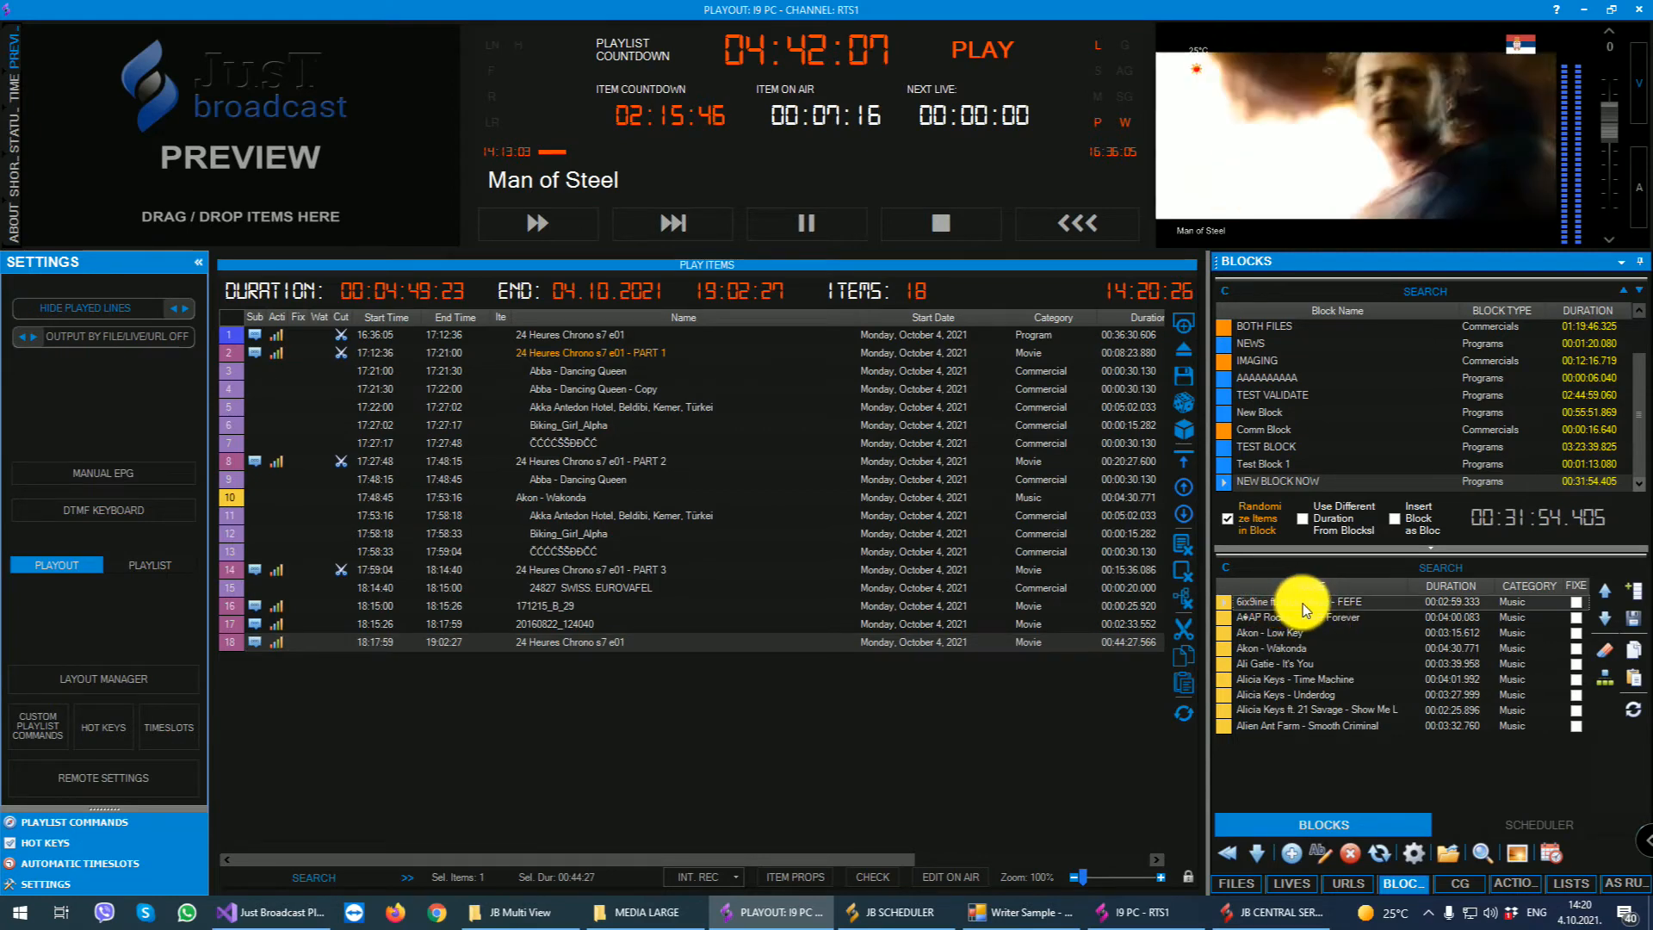
left_click(1575, 601)
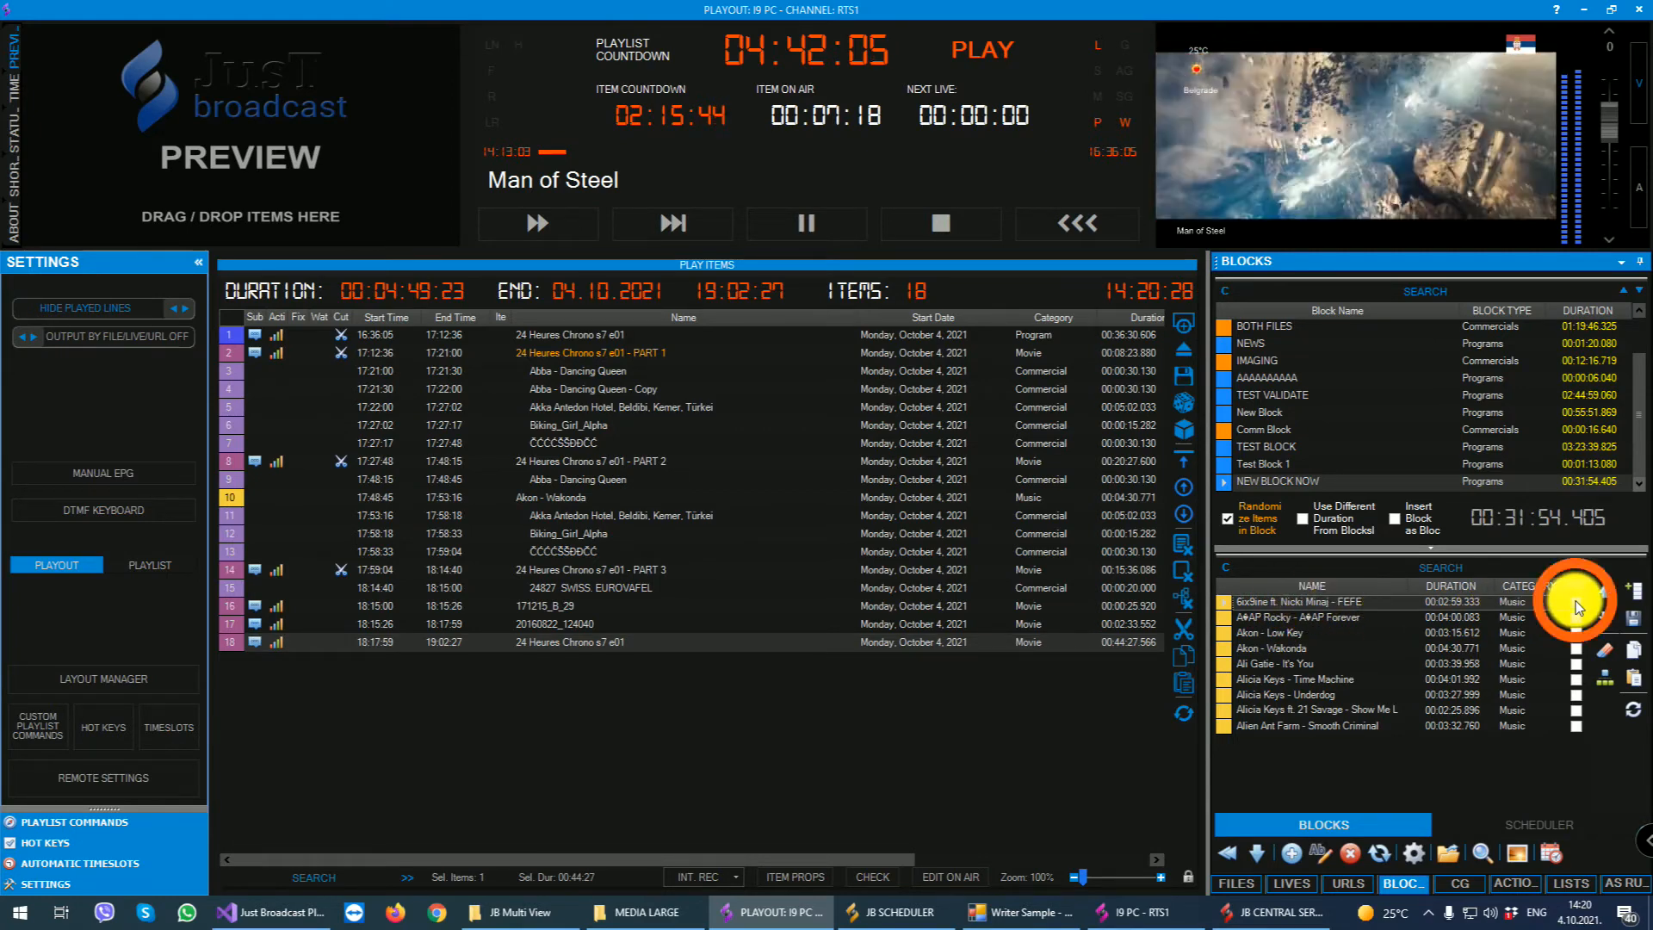
left_click(1287, 728)
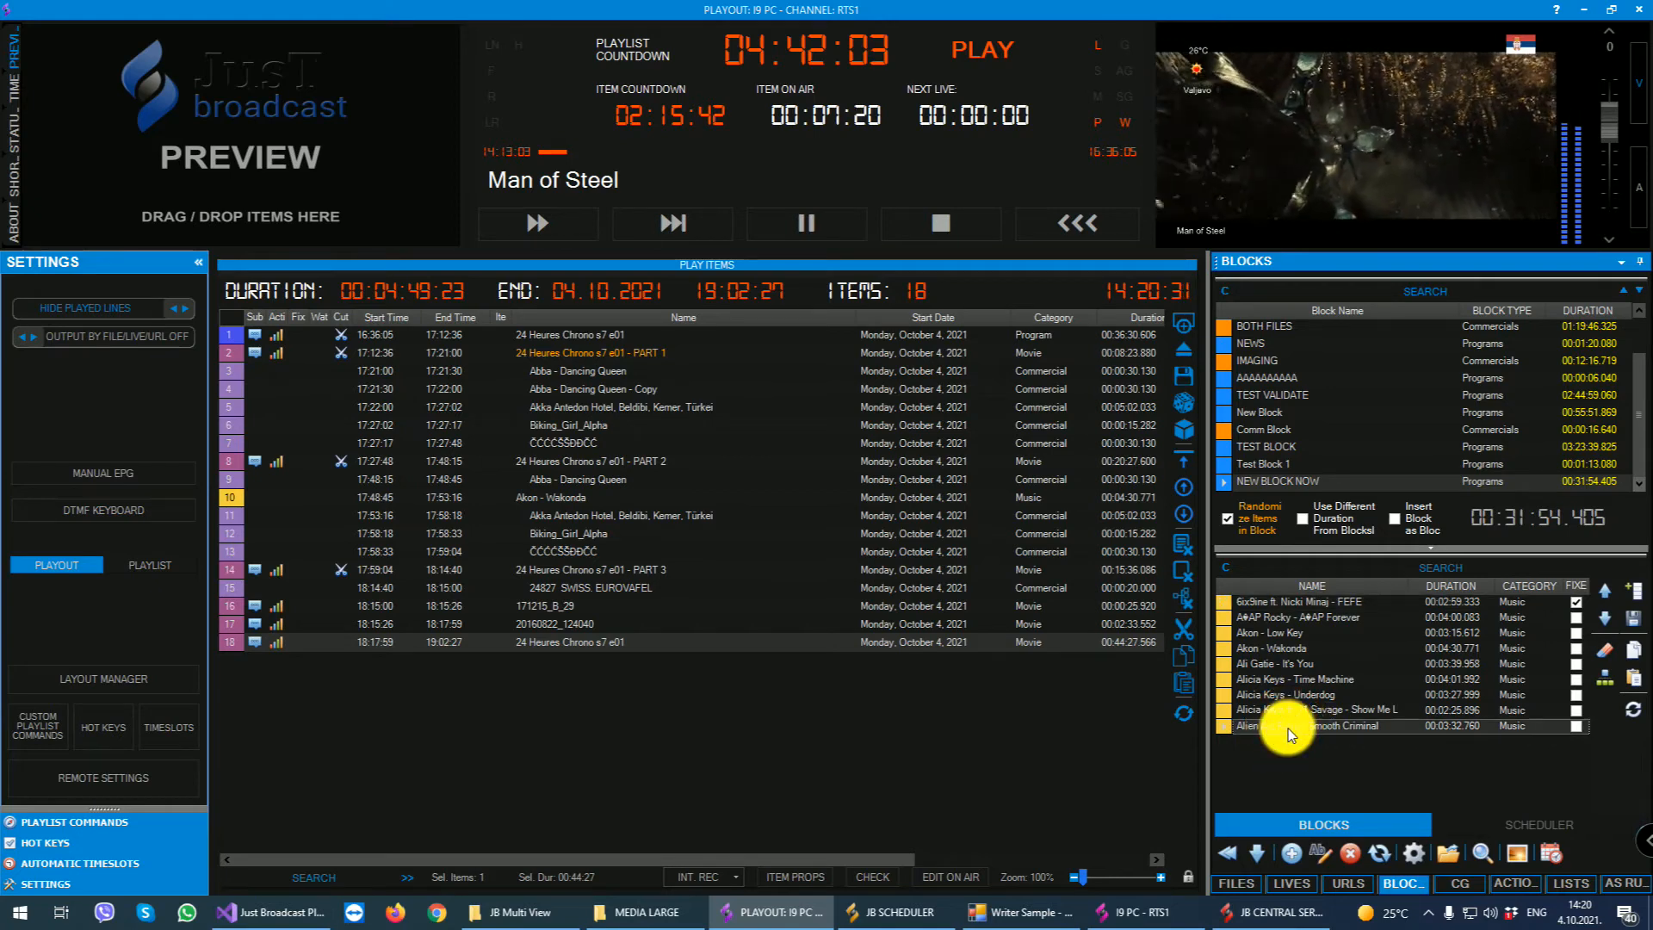
left_click(1577, 726)
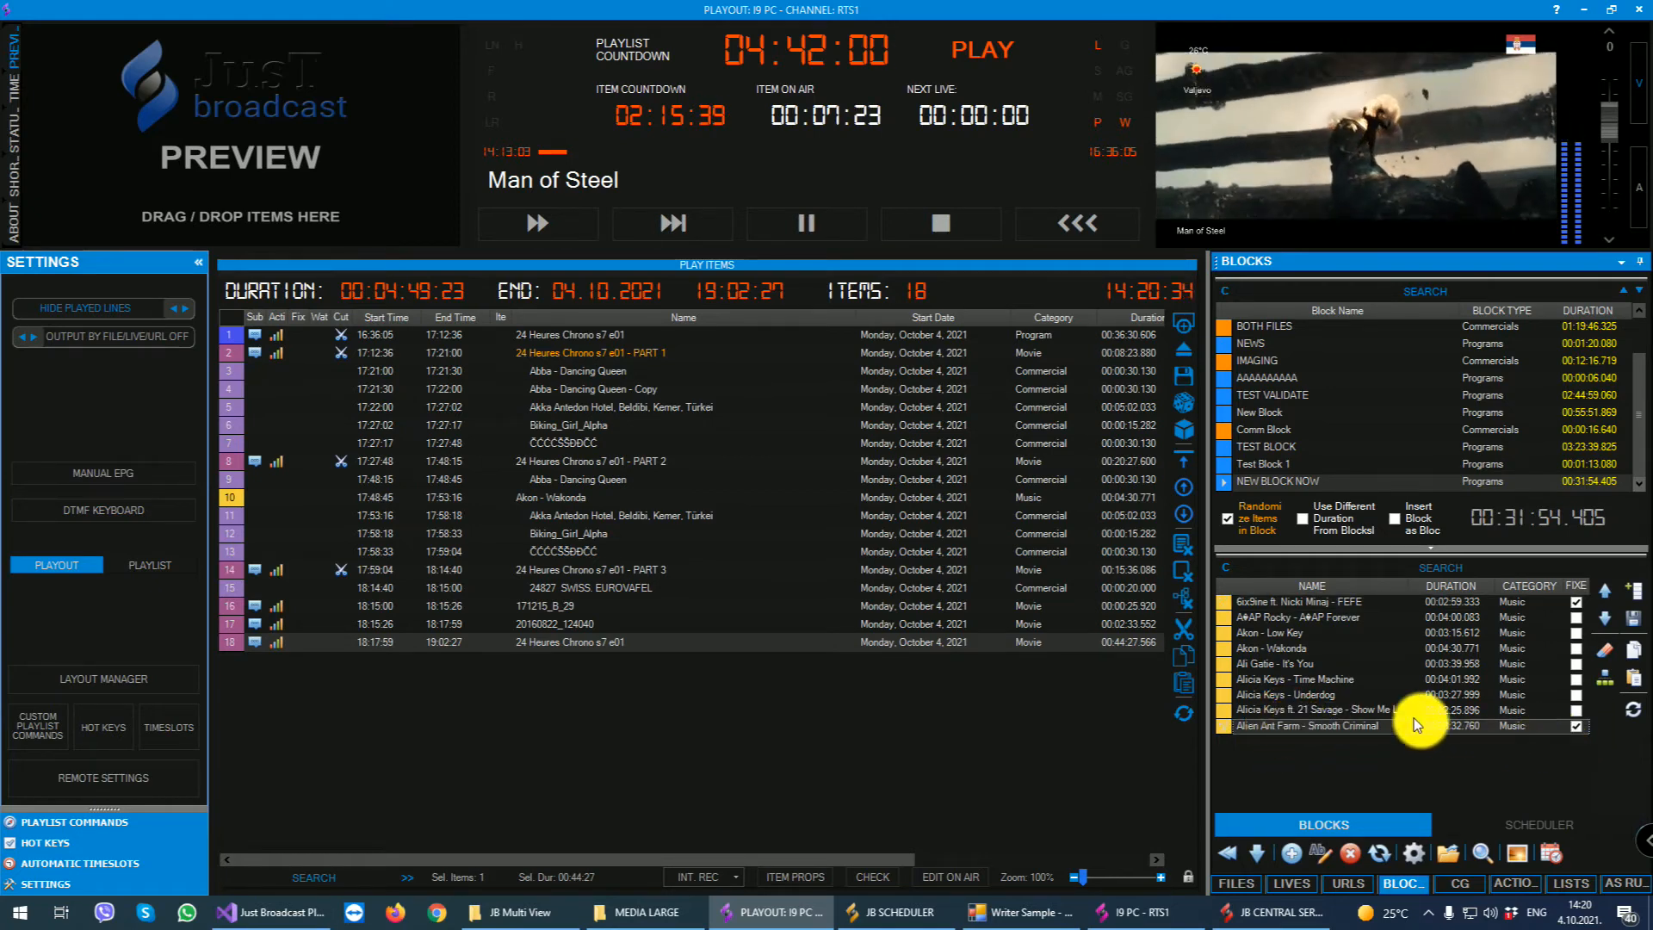
left_click(1263, 667)
left_click(1577, 667)
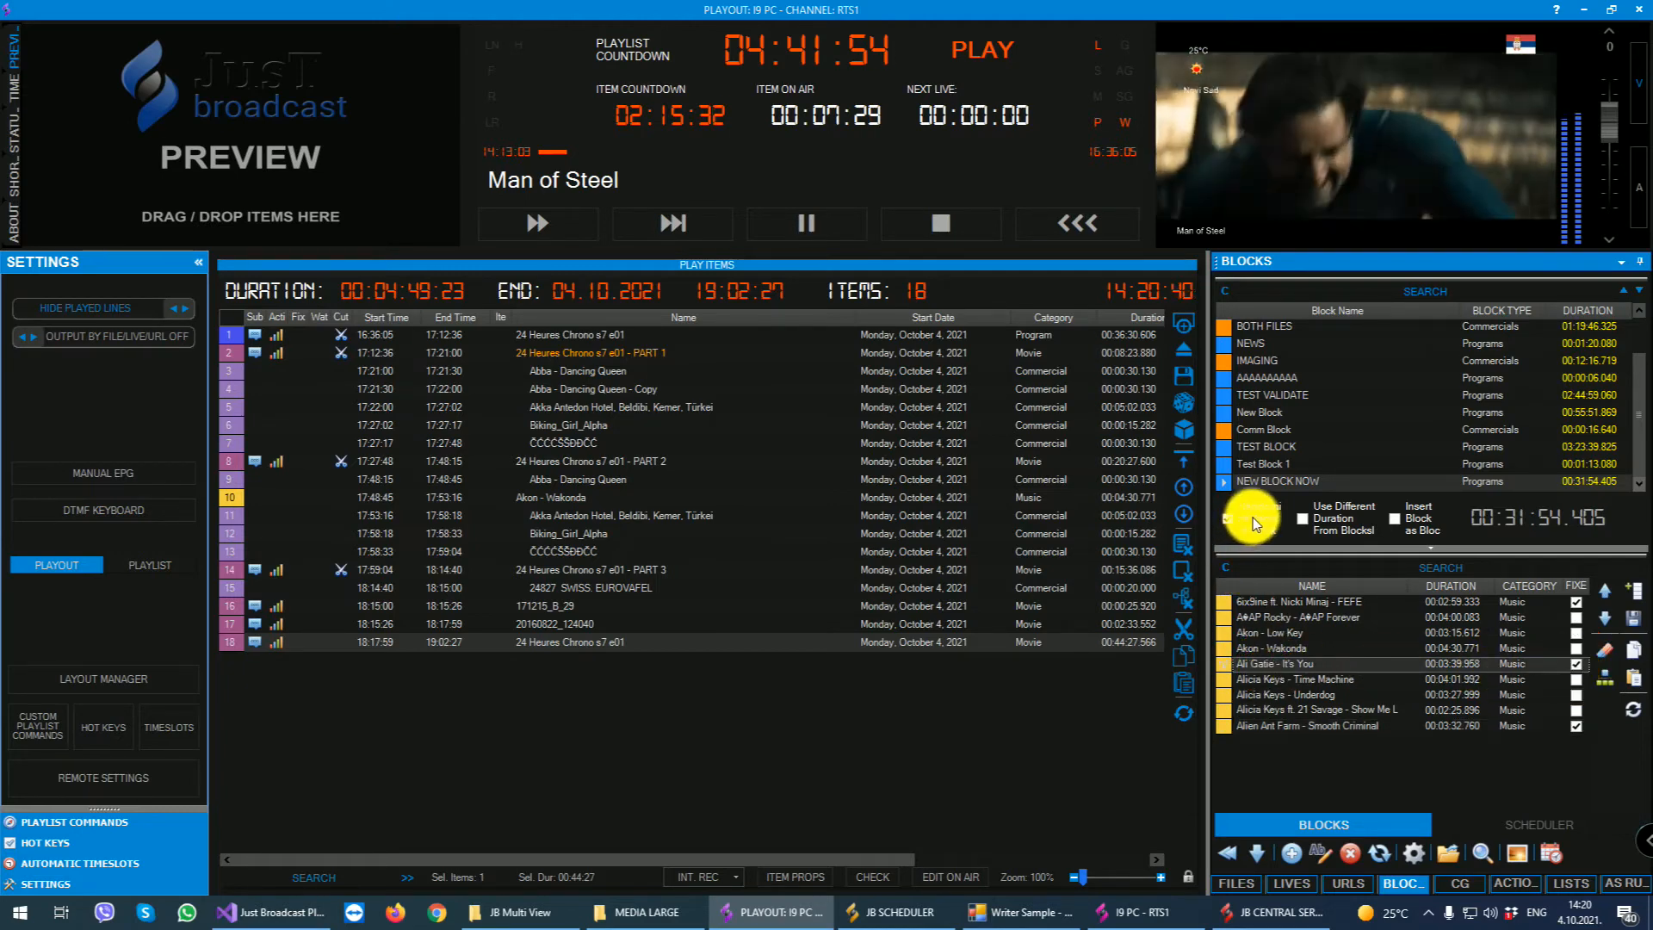
- Insert NEW BLOCK NOW, randomized with fixed items, at the end of the playlist, and check the positions of the fixed songs
left_click_drag(1237, 481, 730, 718)
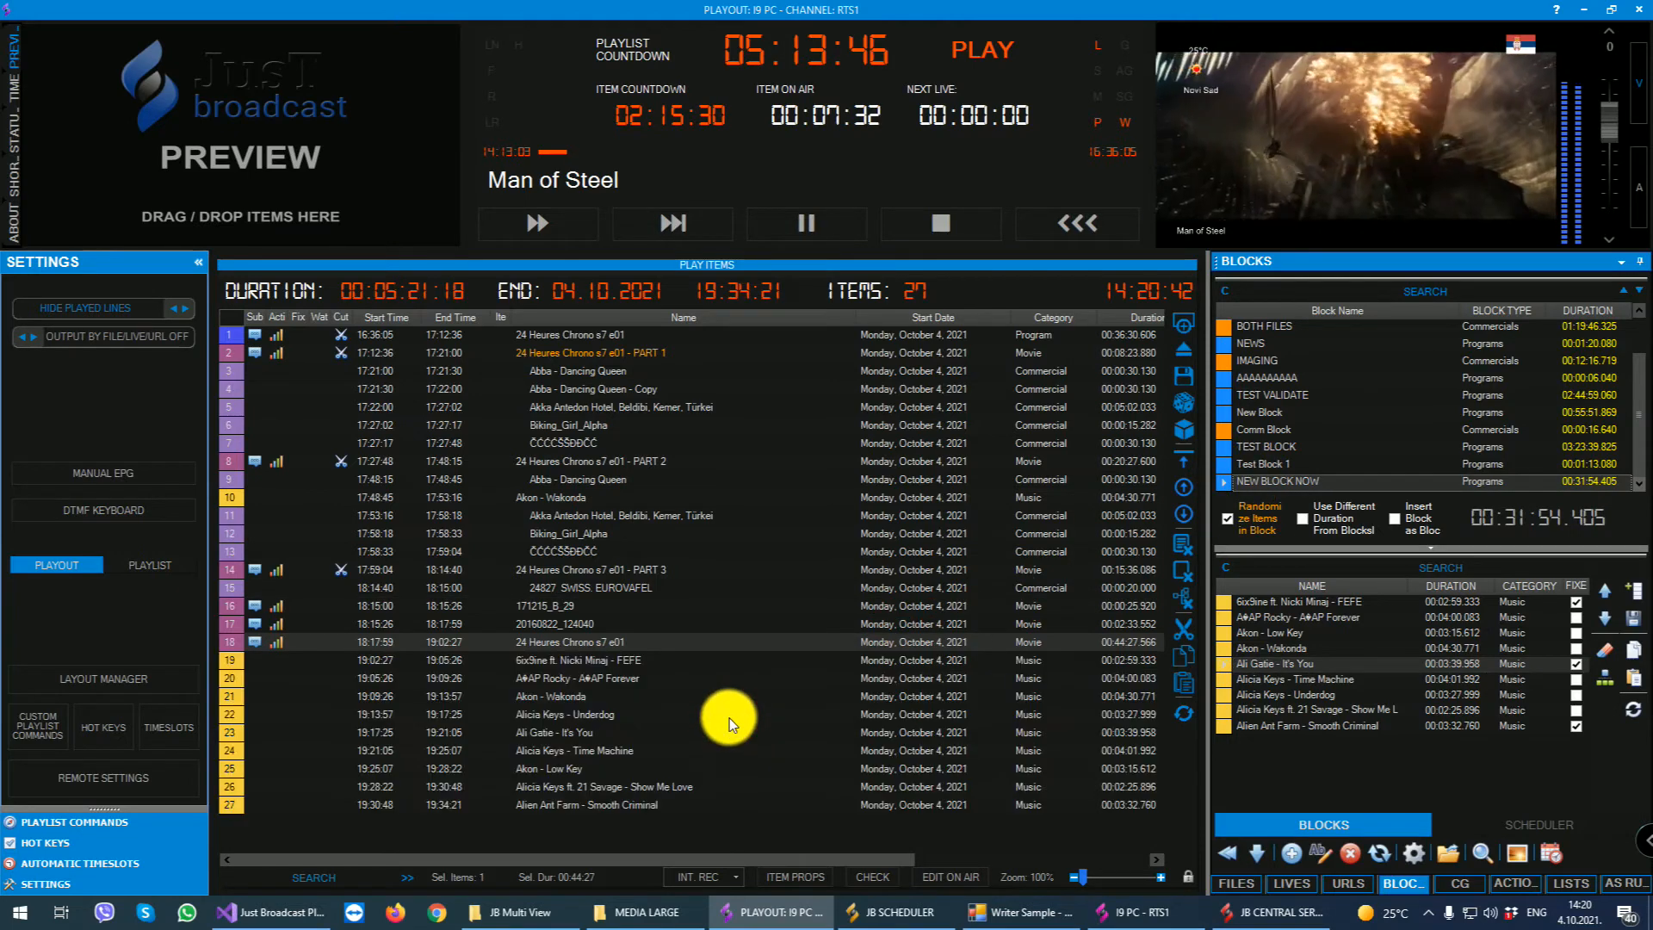
left_click(613, 661)
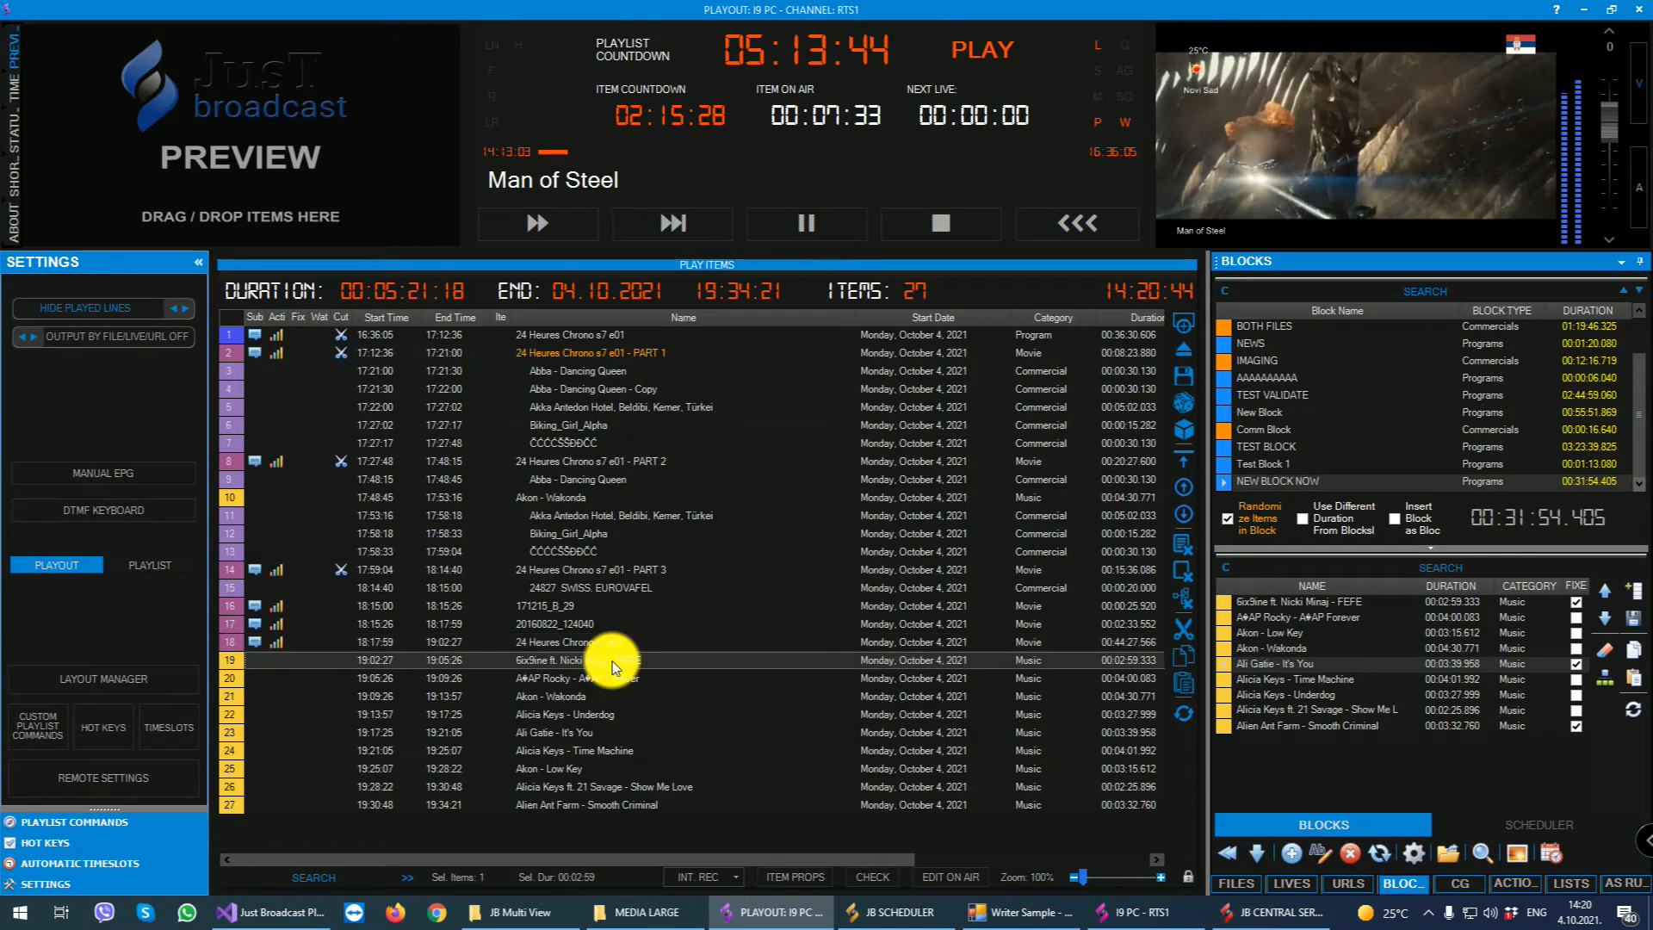
left_click(579, 807)
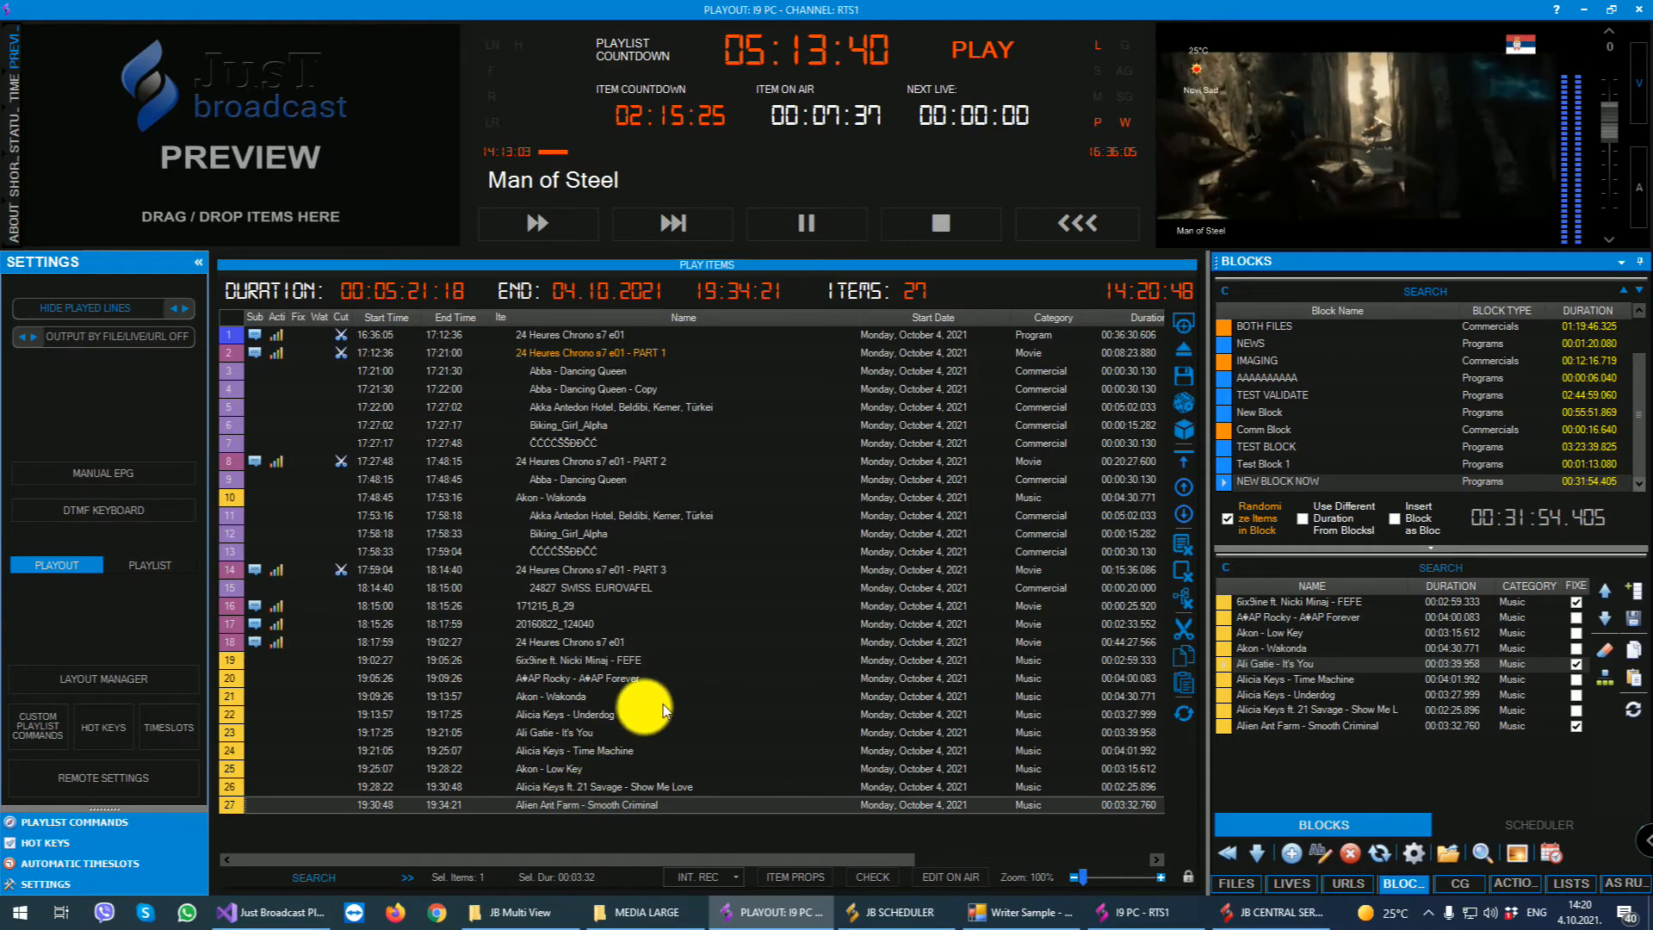
left_click(1264, 668)
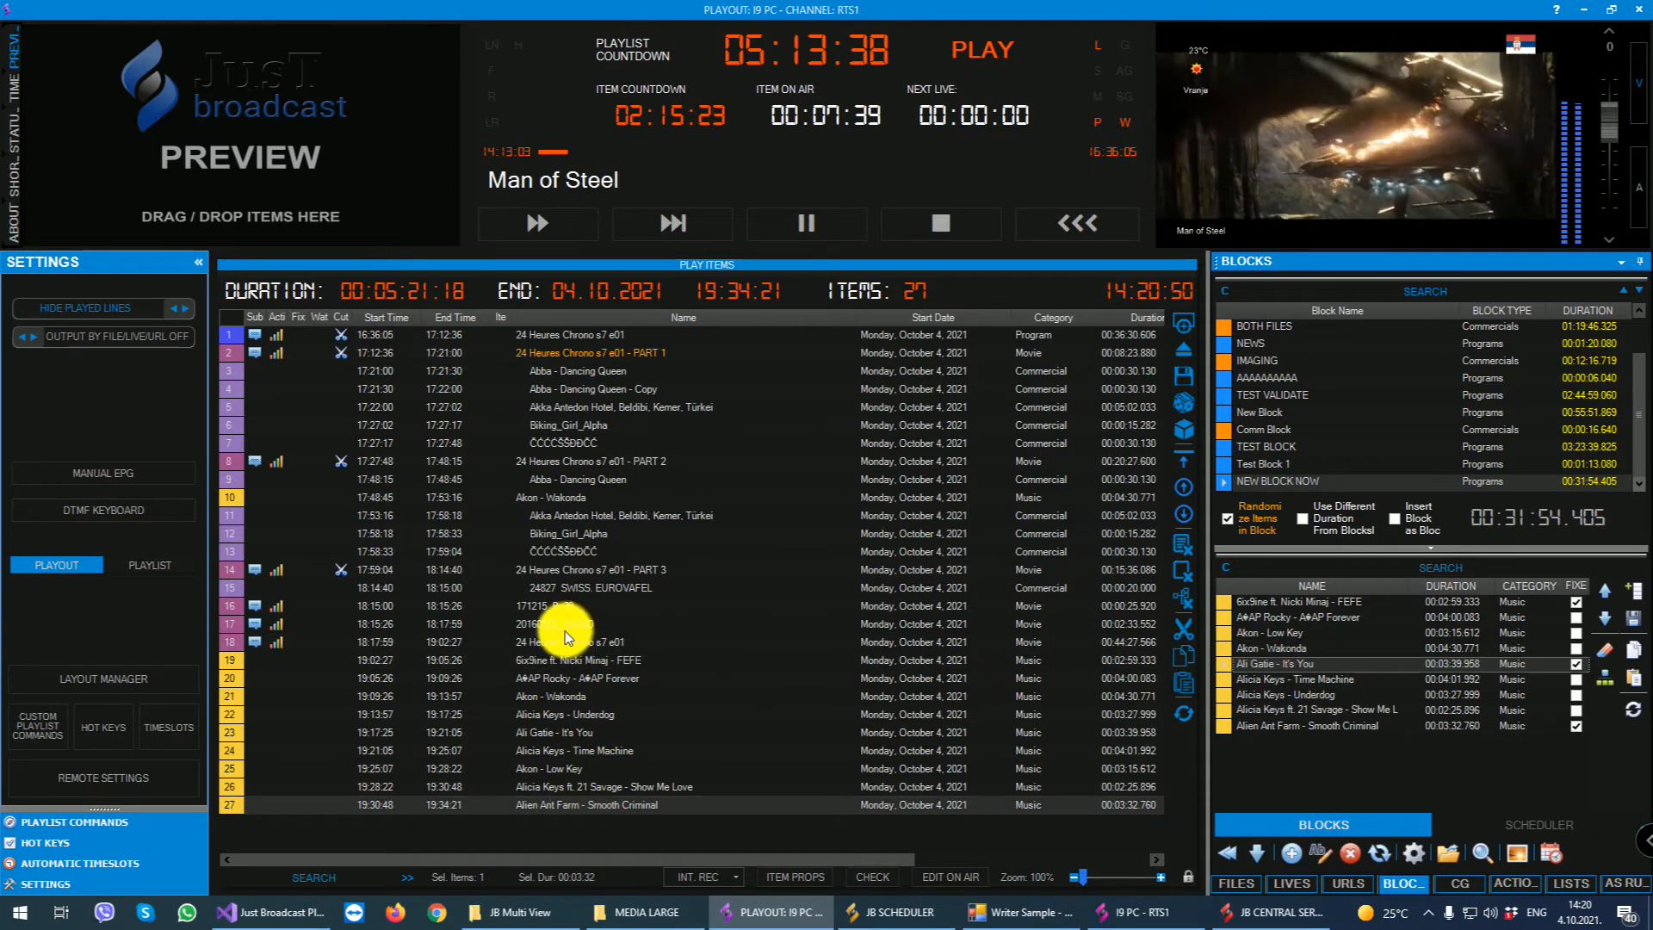
left_click_drag(543, 659, 540, 742)
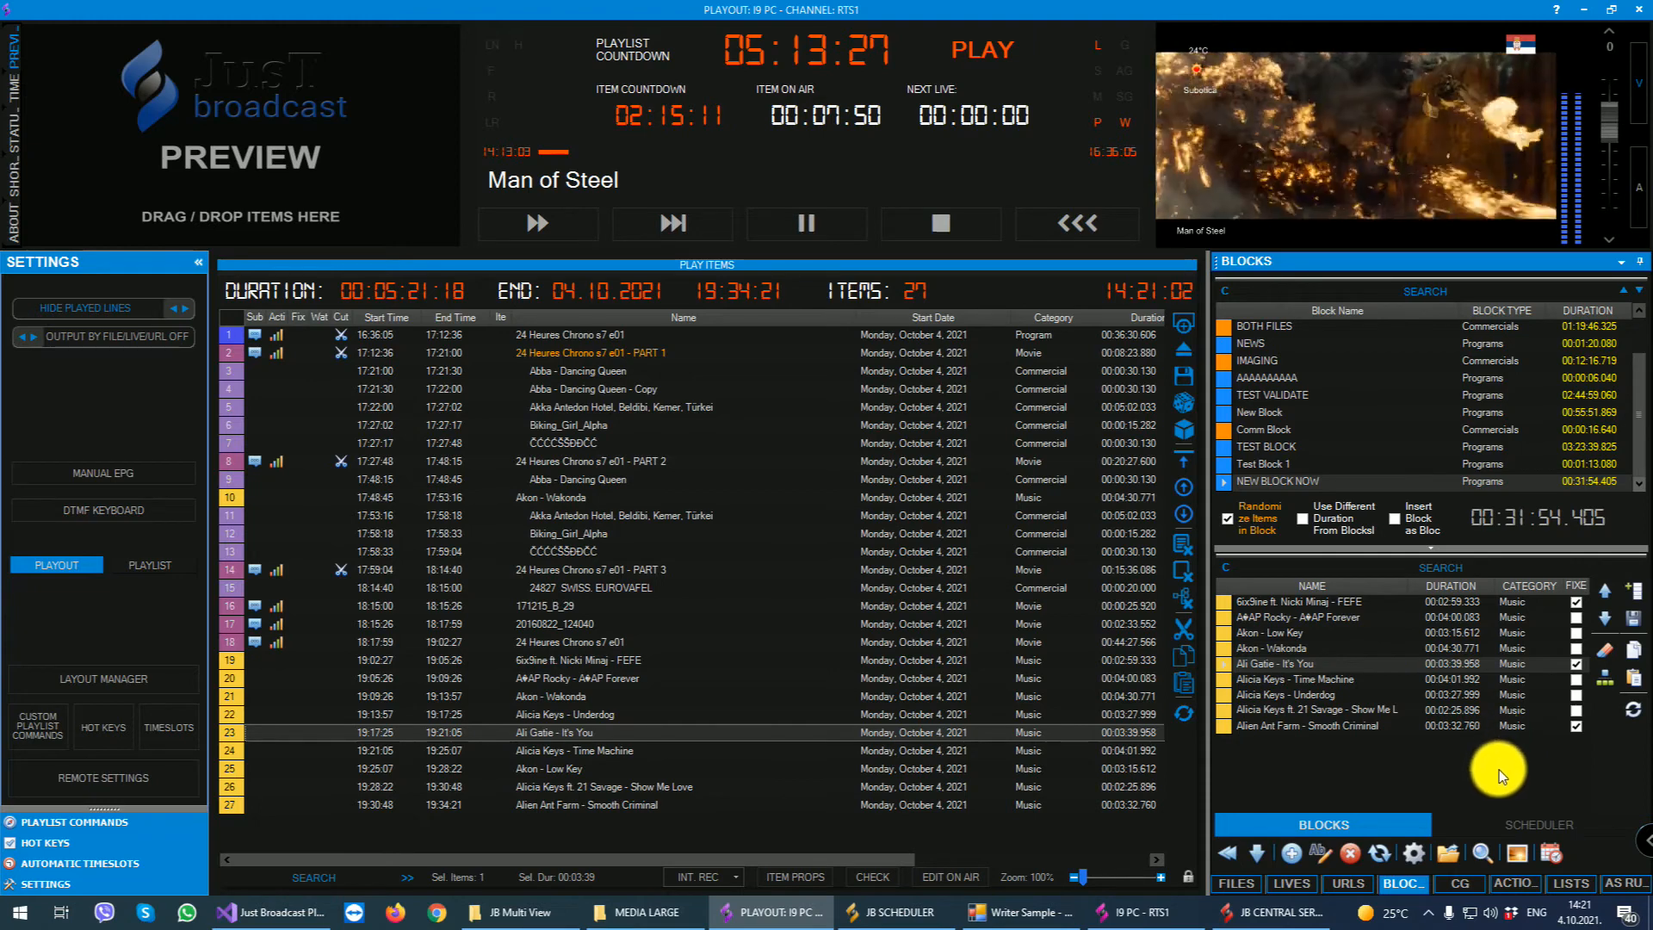
- Turn off item randomizing, enable inserting as a block, and insert NEW BLOCK NOW into the playlist after the second Biking_Girl_Alpha commercial
left_click(1248, 524)
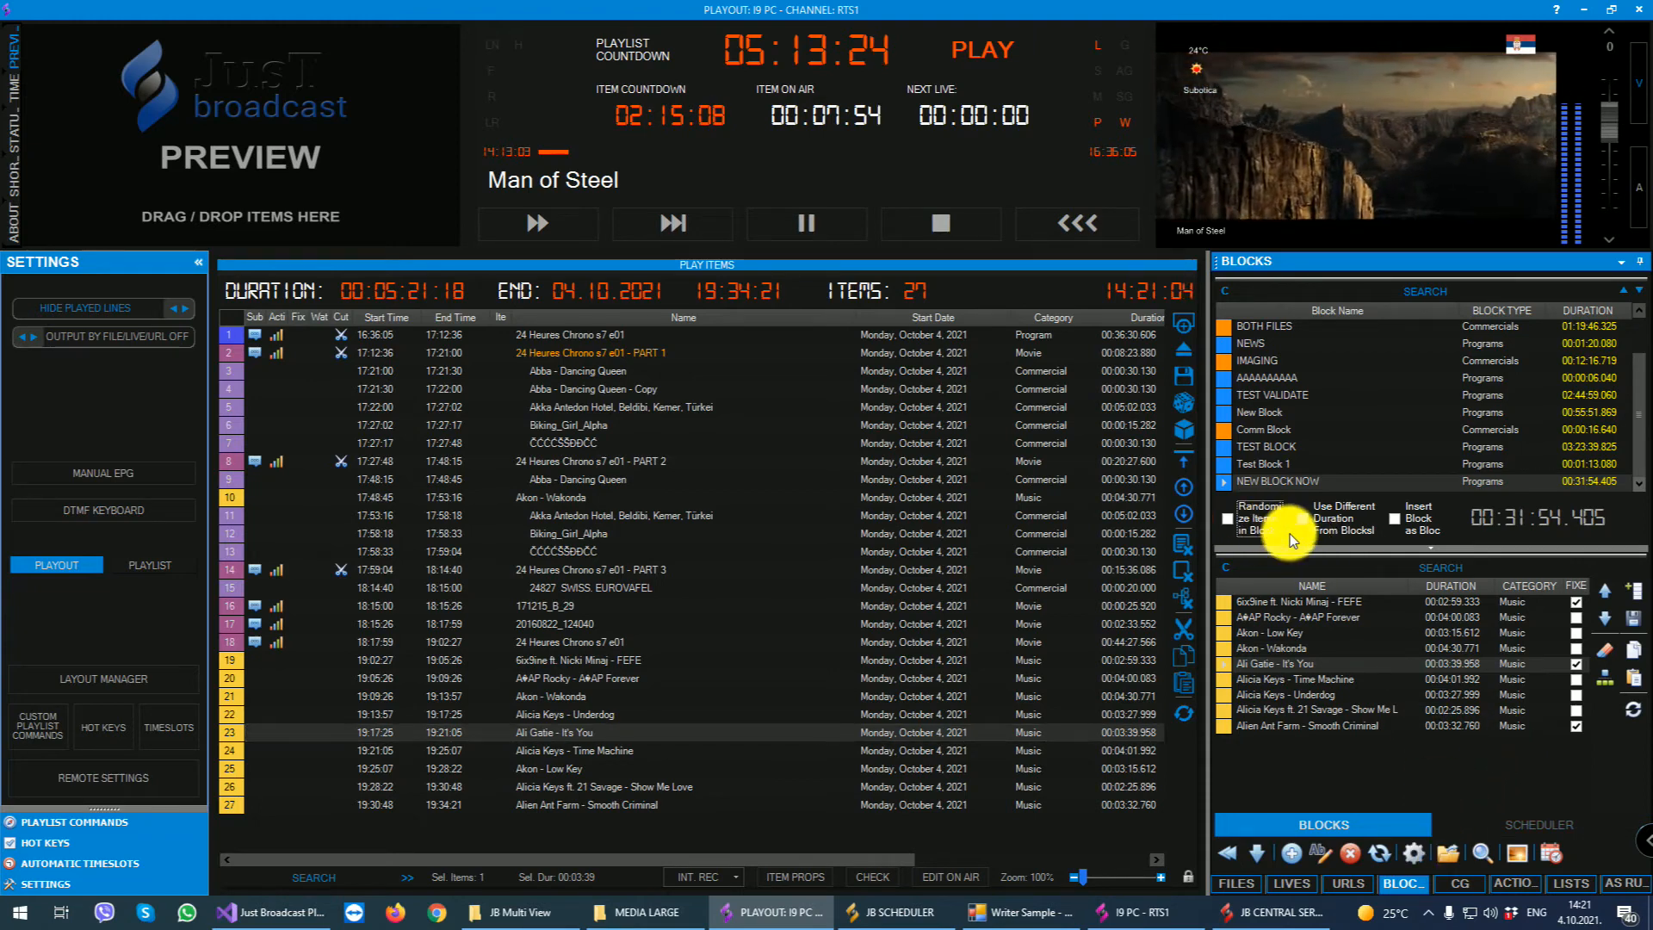
left_click(1398, 518)
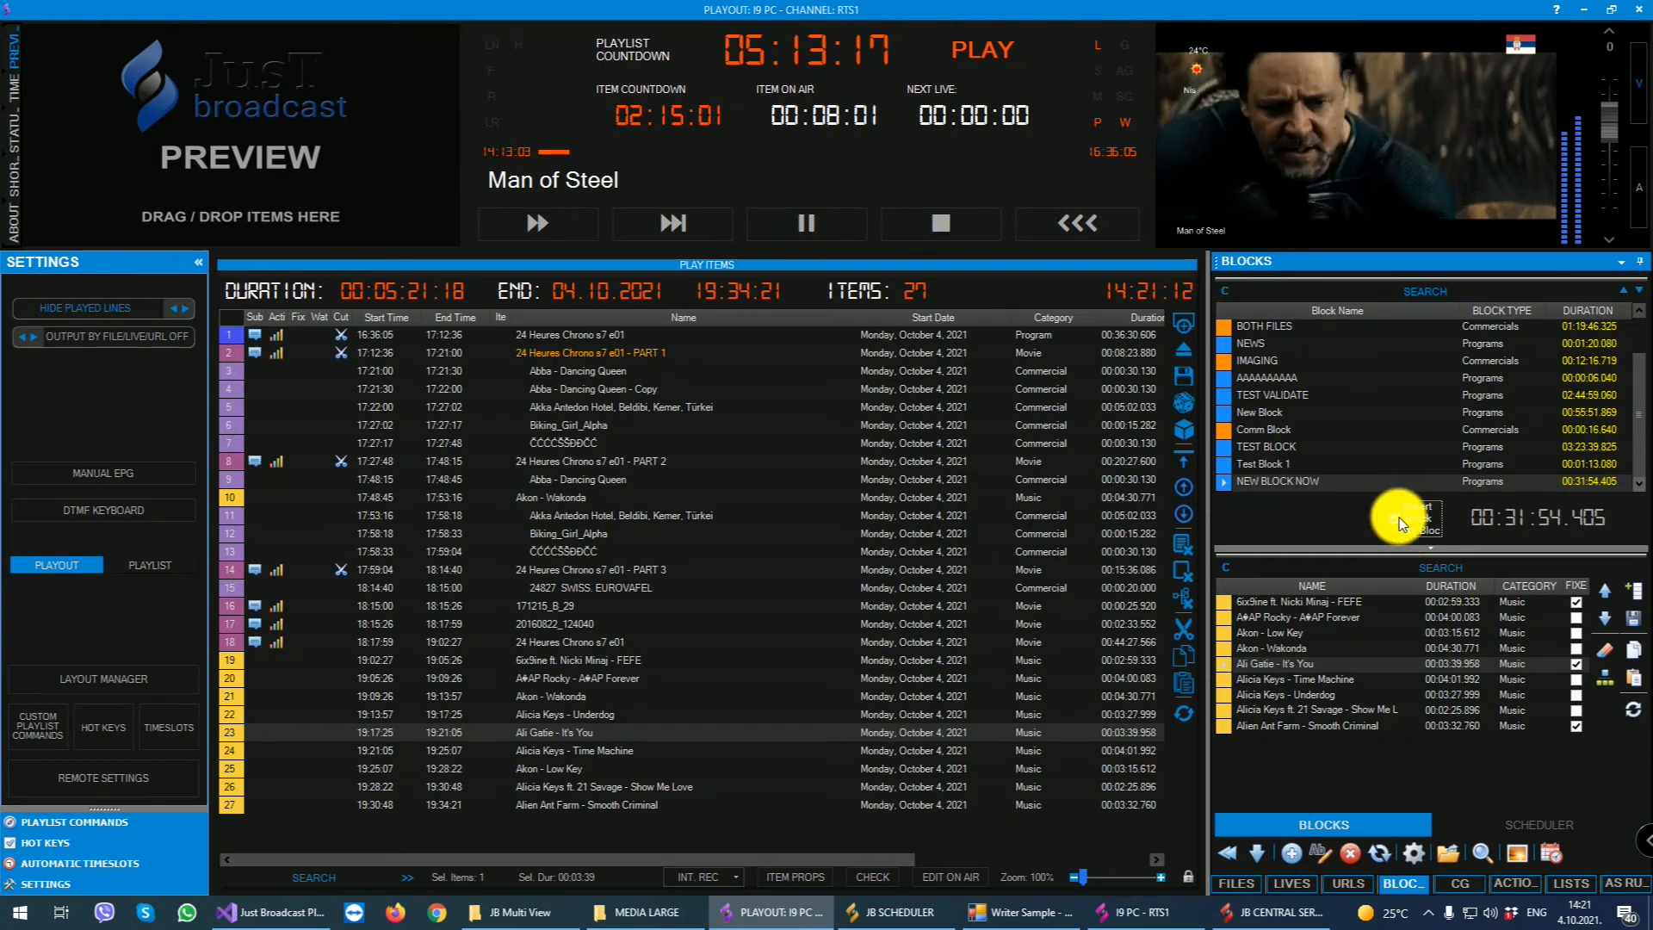
left_click(1406, 520)
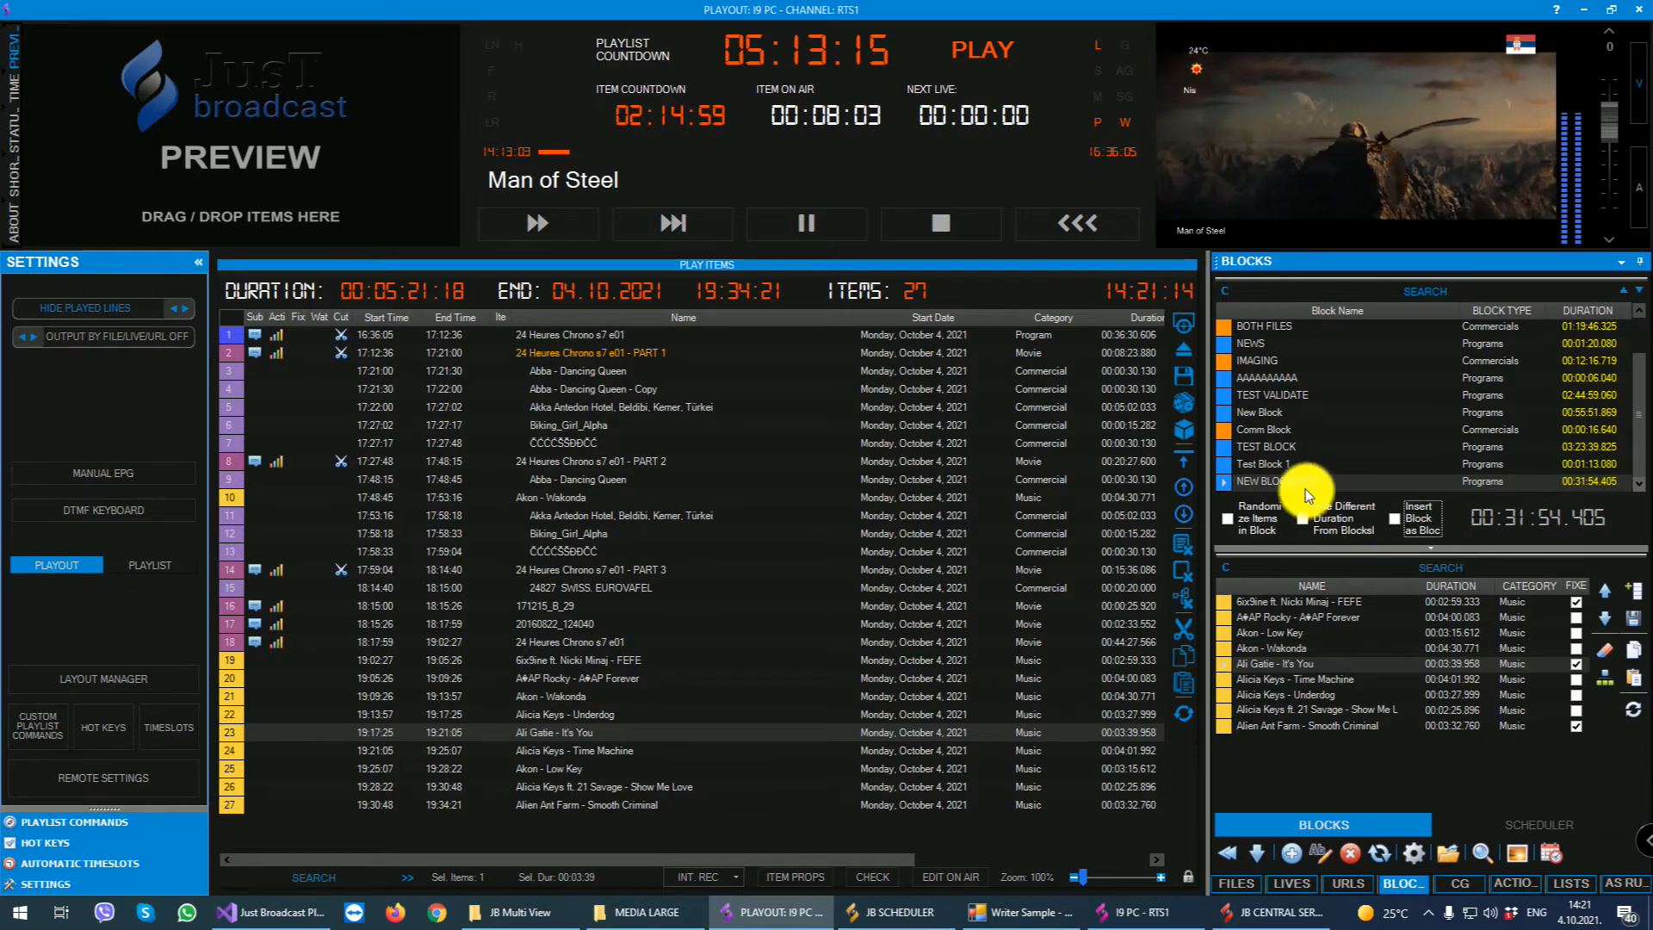
left_click(1418, 516)
left_click_drag(1310, 482, 542, 551)
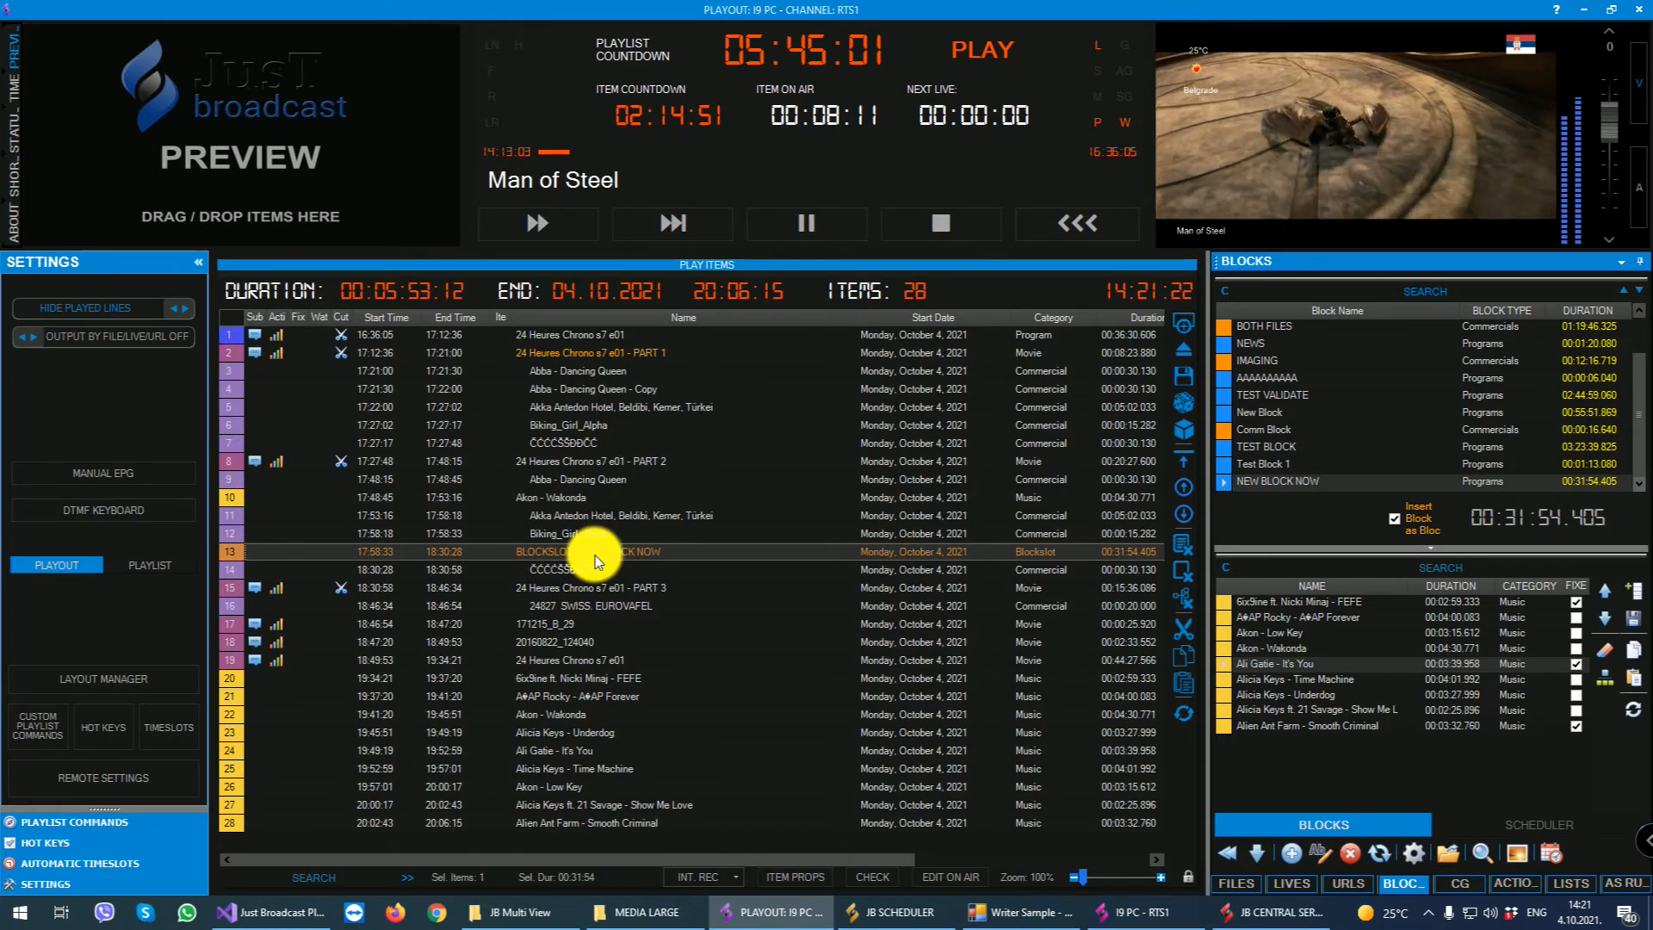
- Check the first and last items of NEW BLOCK NOW, and select its block slot in the playlist
left_click(1274, 605)
left_click(1270, 724, "shift")
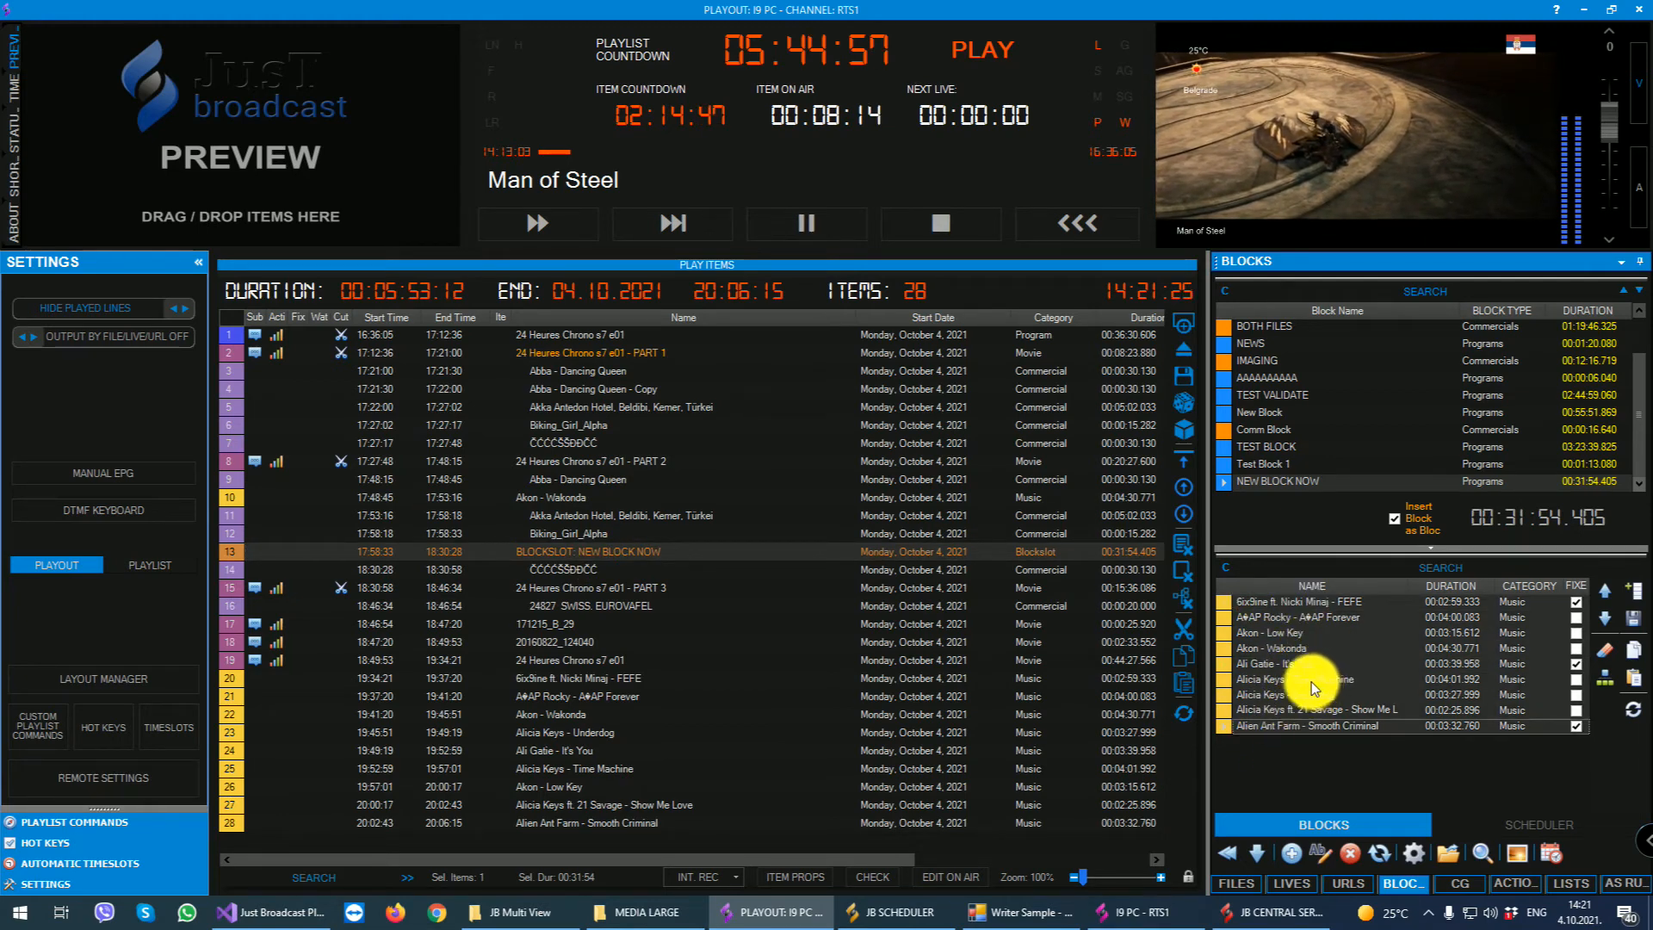
left_click(562, 551)
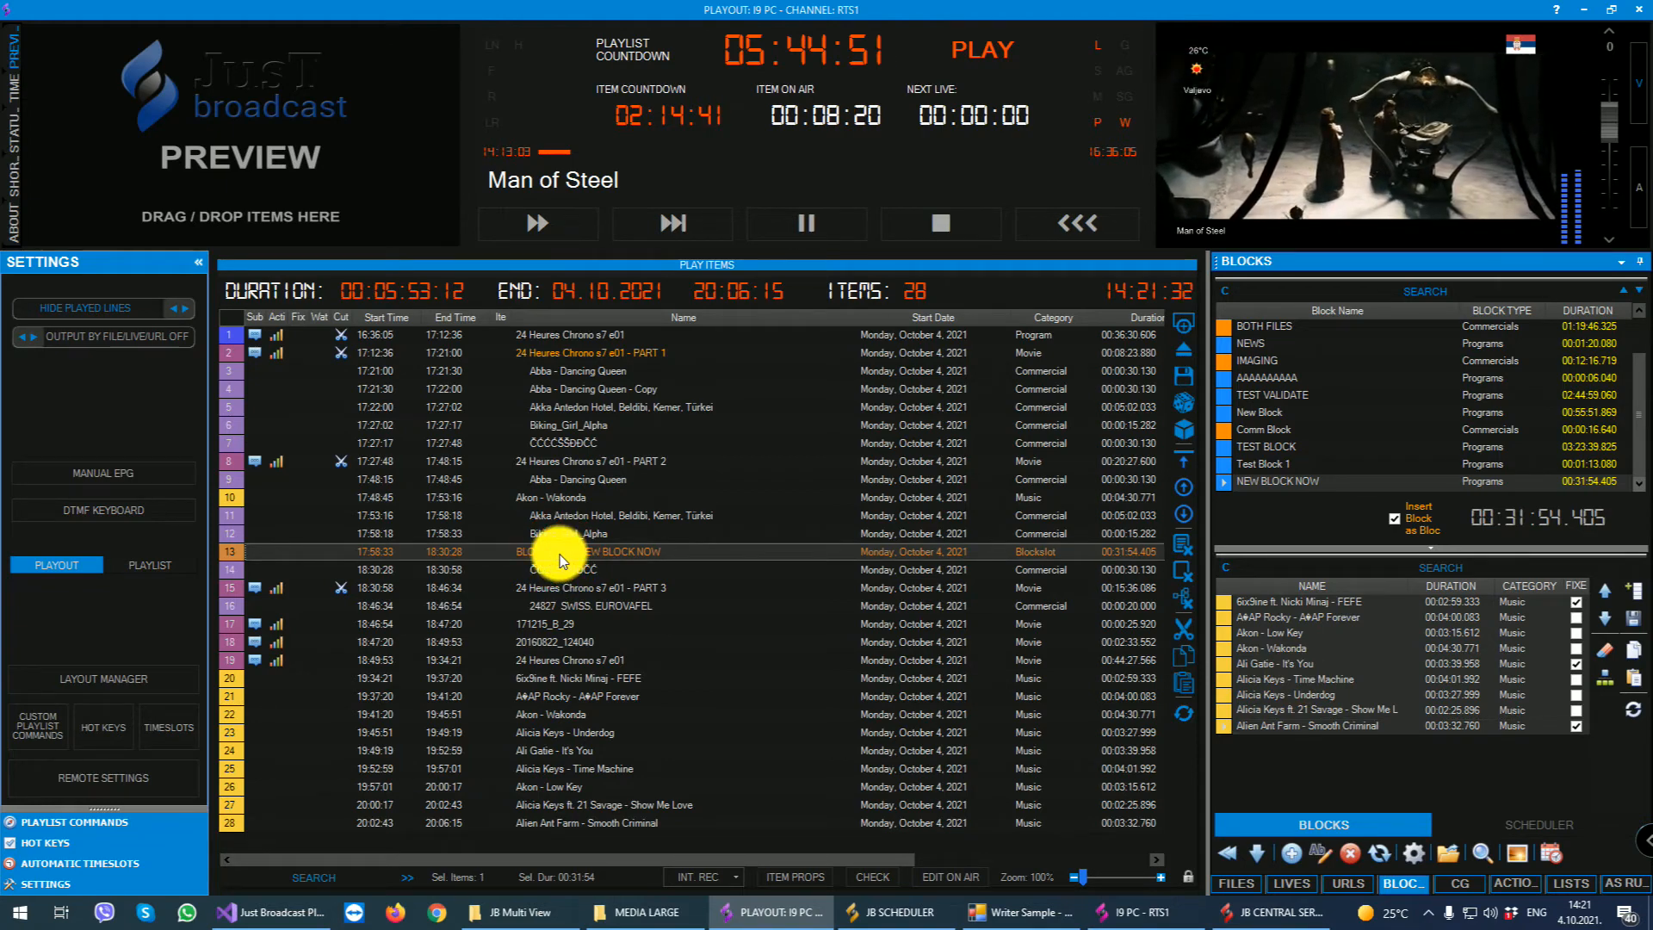
- Examine the fixed and non-fixed songs in NEW BLOCK NOW, including Ali Gatie - It's You, Alien Ant Farm - Smooth Criminal and Akon - Wakonda
left_click(1314, 661)
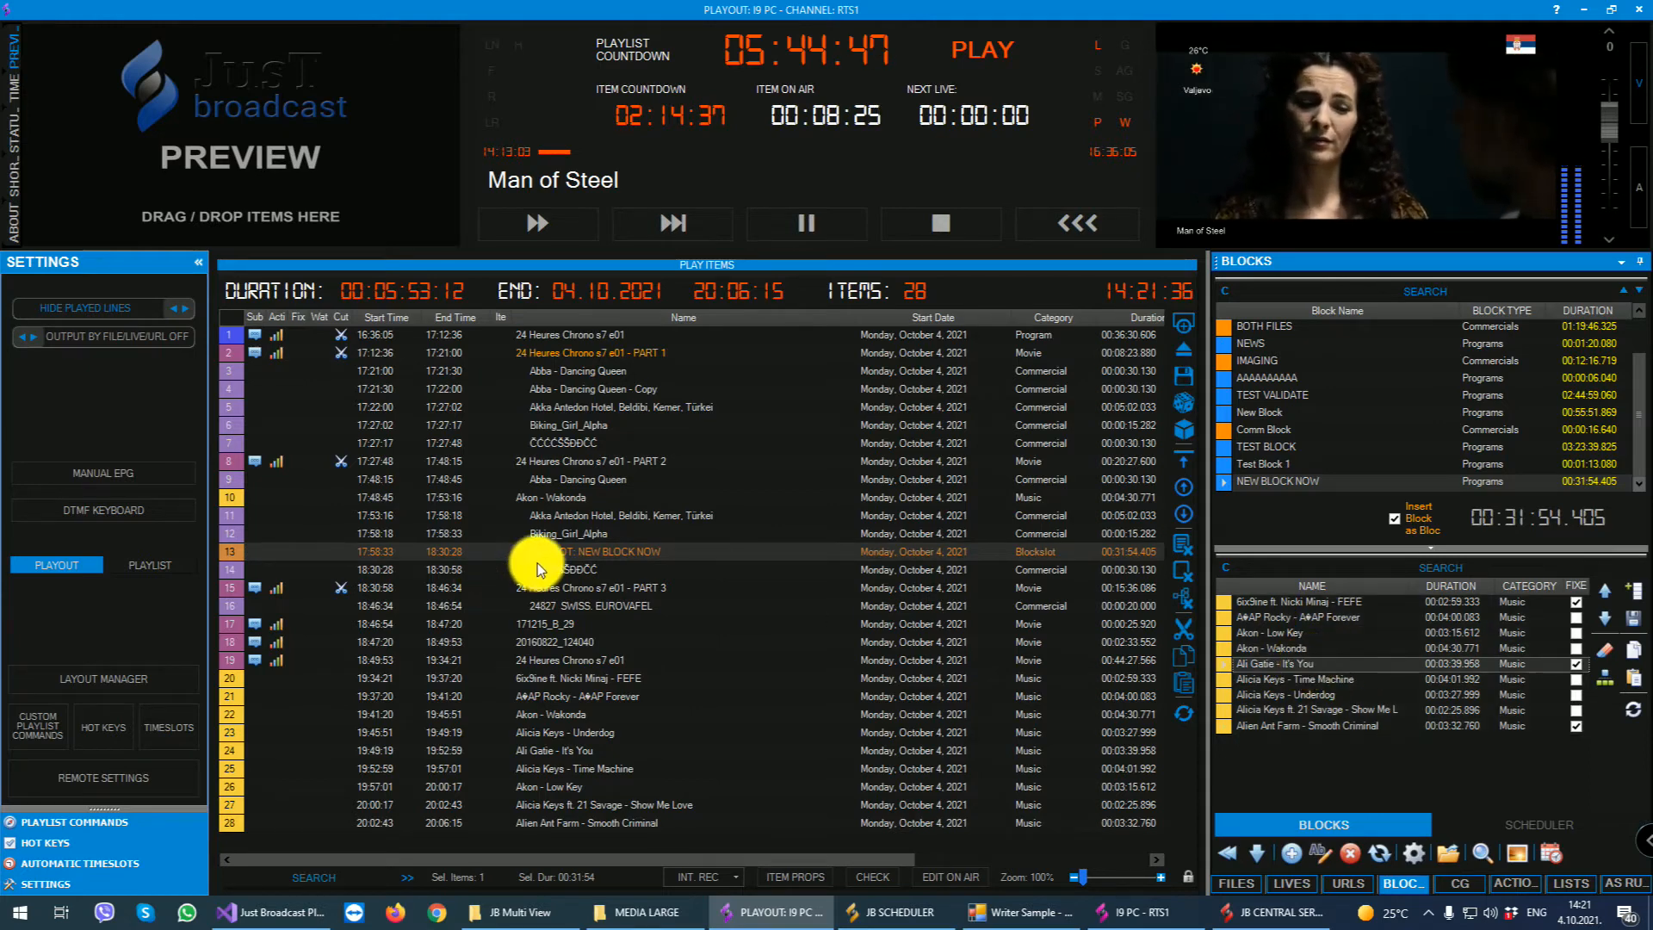
left_click(1282, 602)
left_click(1284, 727)
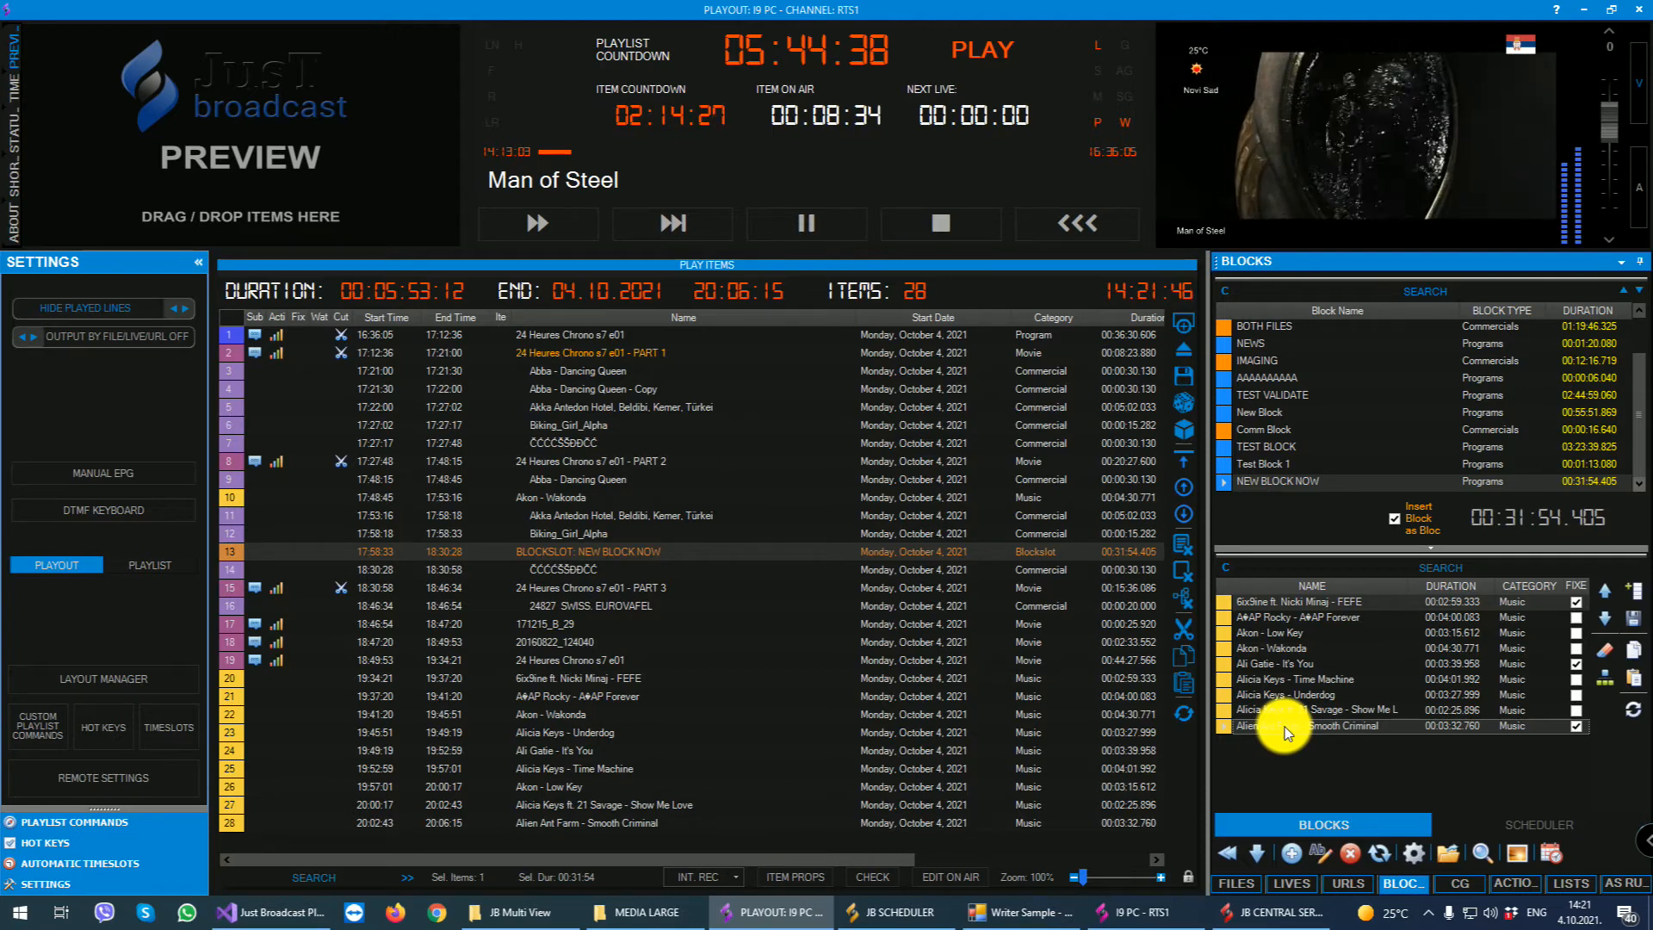
left_click(1312, 647)
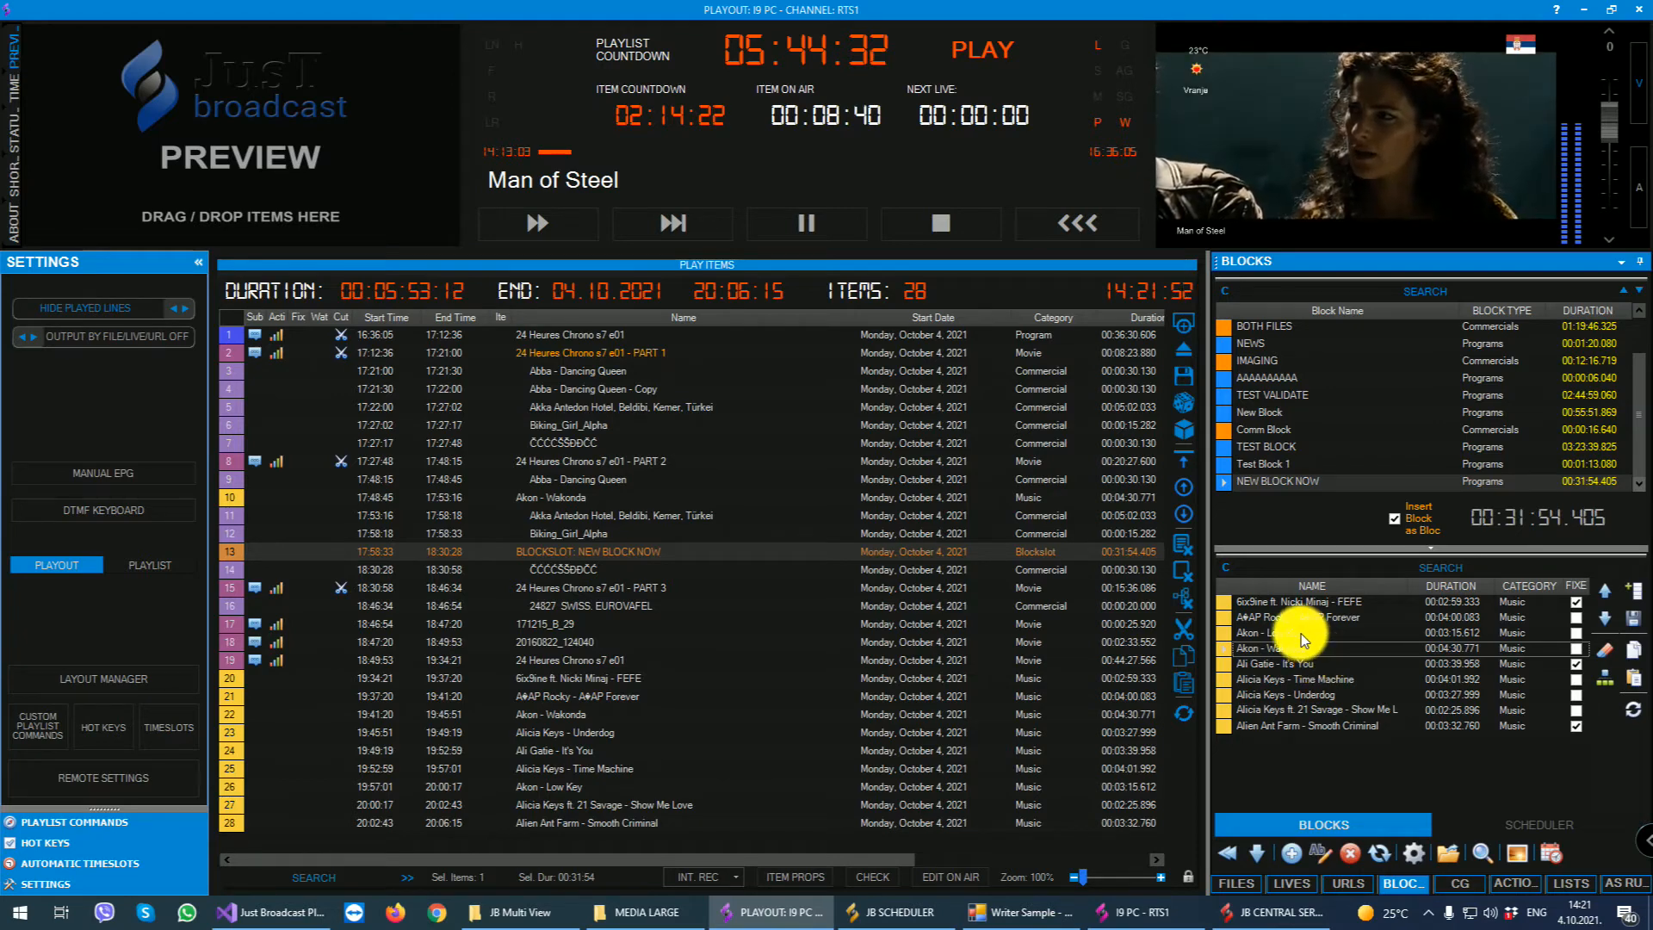
- Start a new block schedule for NEW BLOCK NOW with the start time 20:00:00
left_click(1514, 823)
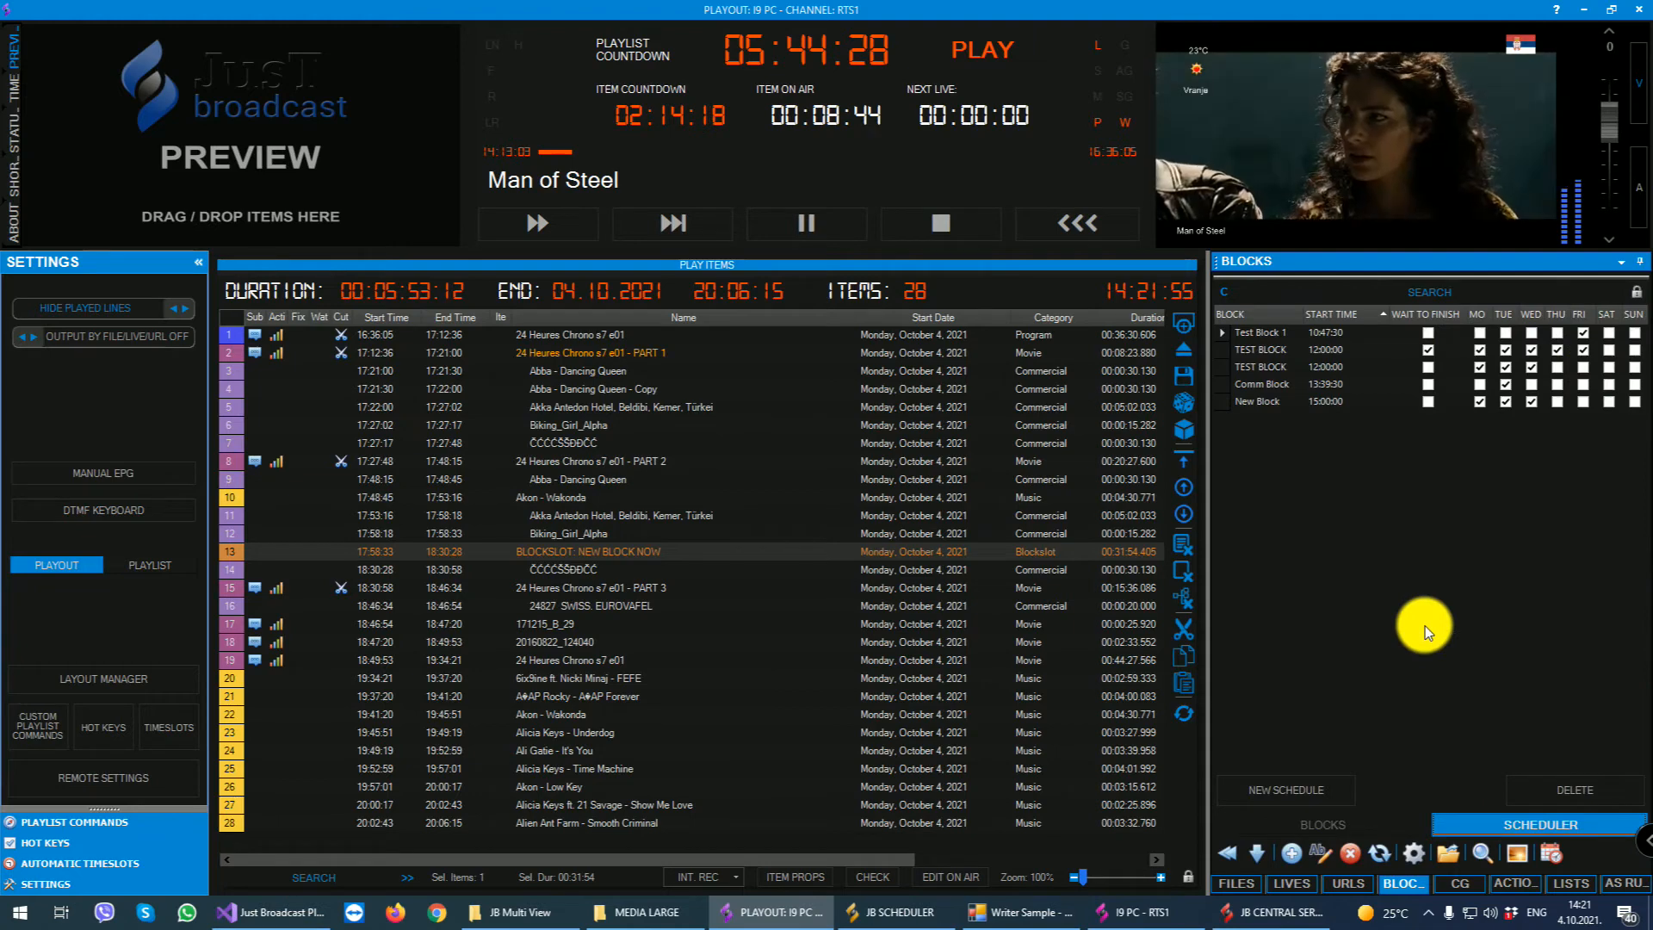
left_click(1286, 789)
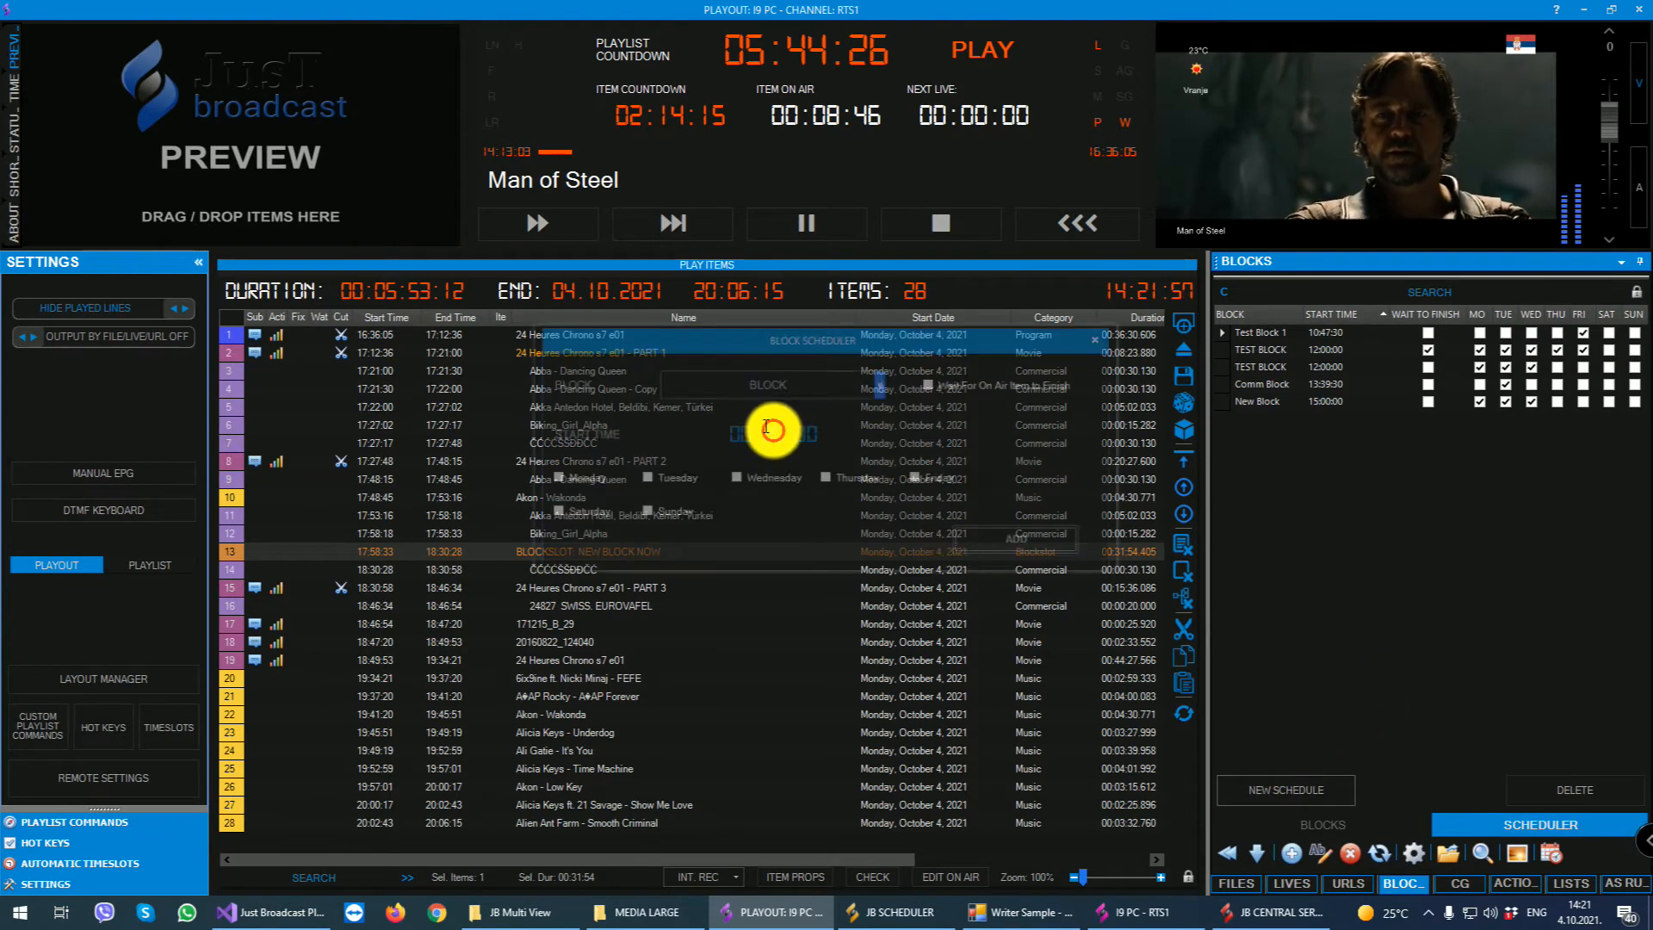
left_click(695, 396)
left_click(690, 527)
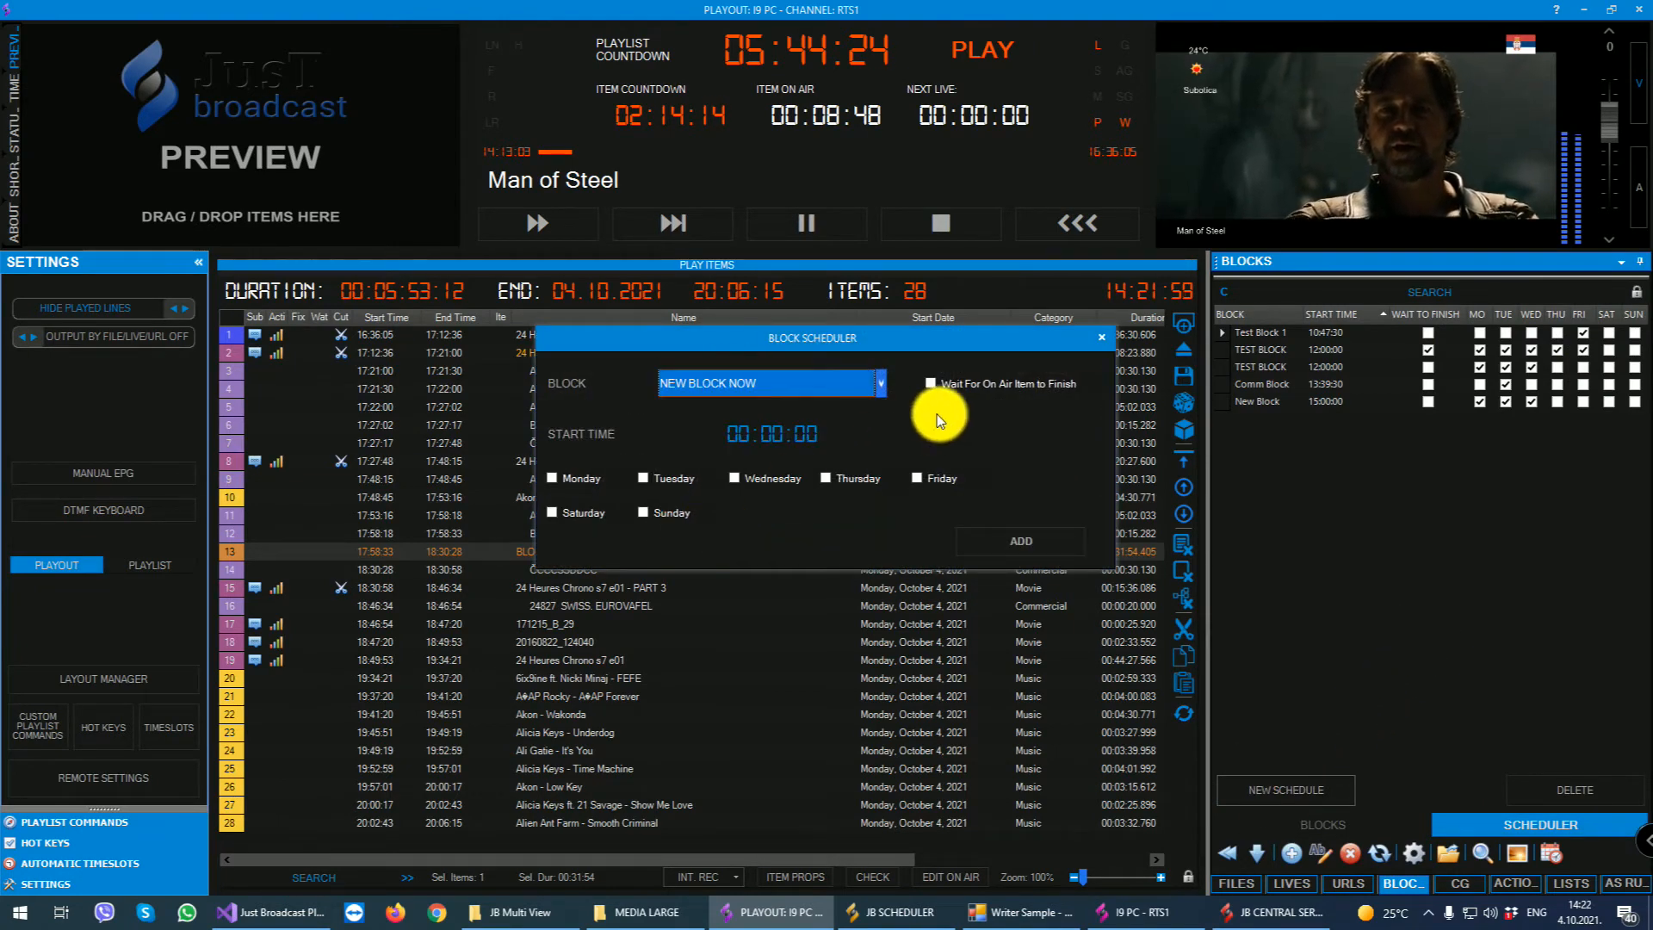
left_click_drag(723, 432, 856, 429)
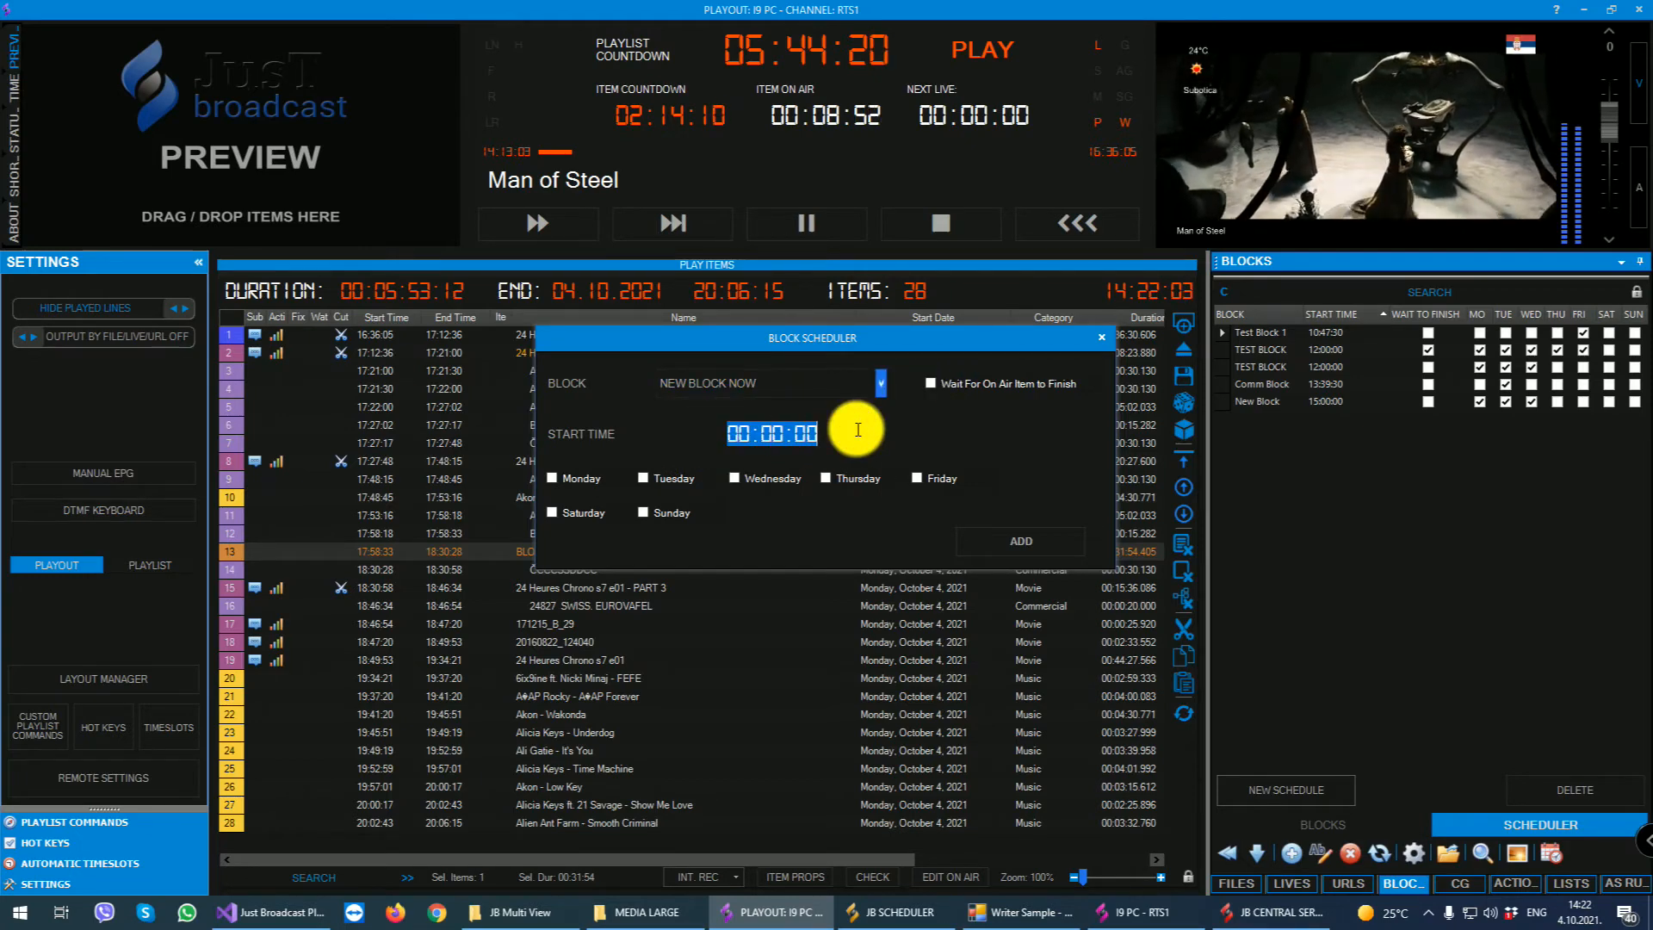
type("200000")
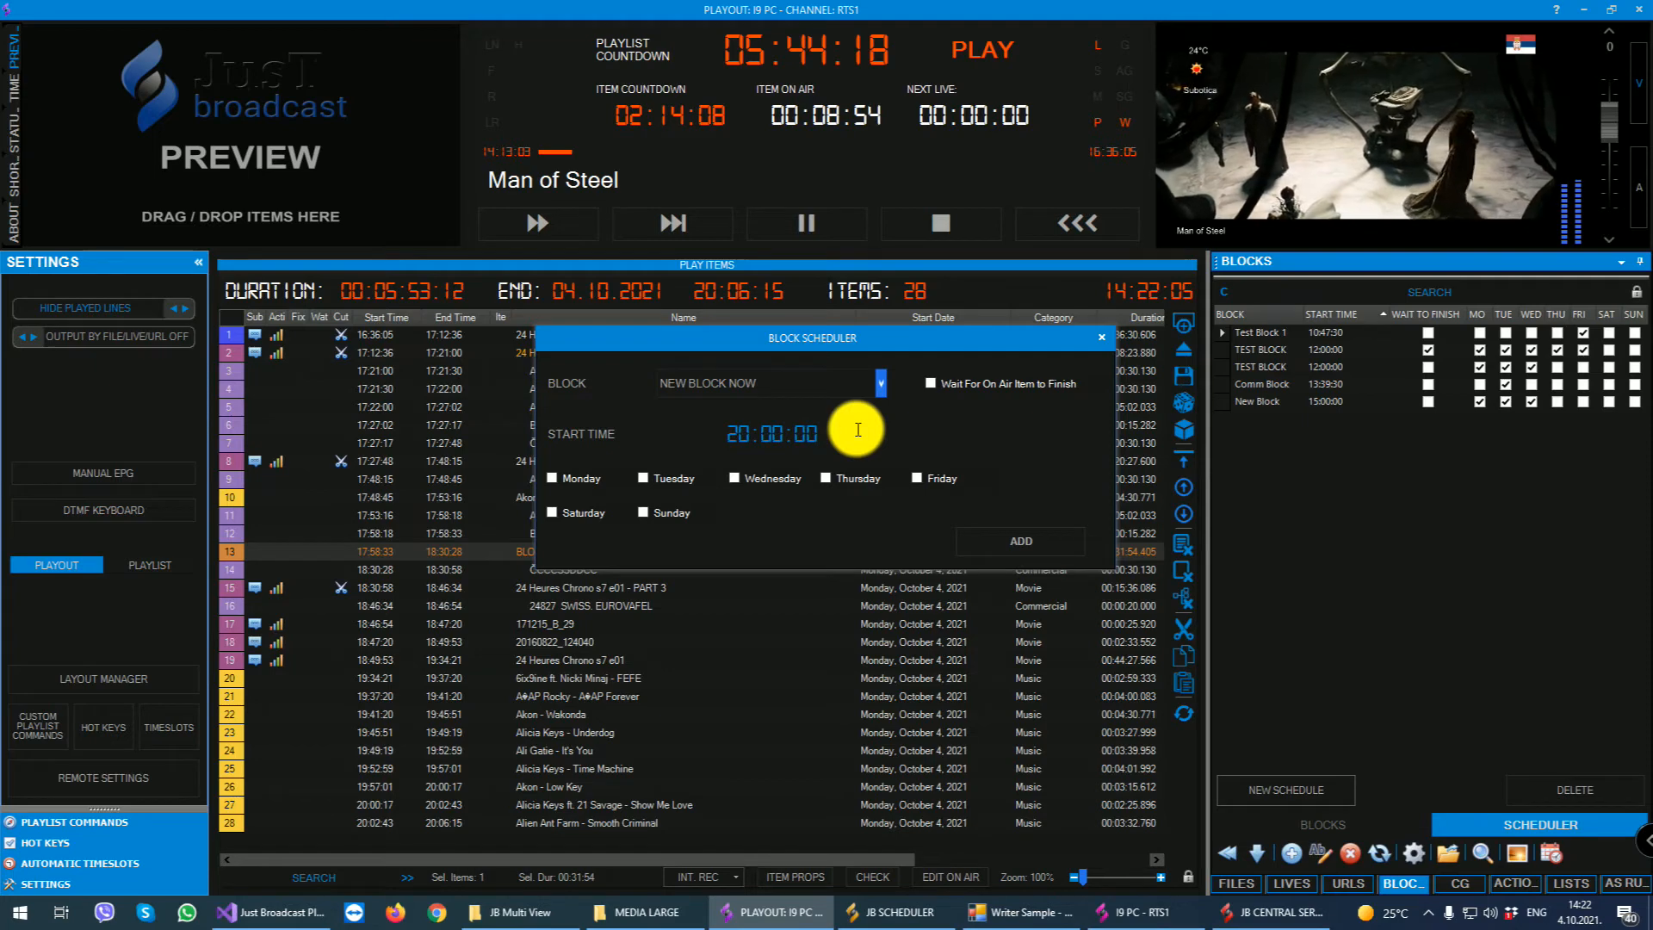
- Set the schedule to run Monday through Friday, add it, and close the block scheduler
left_click(555, 477)
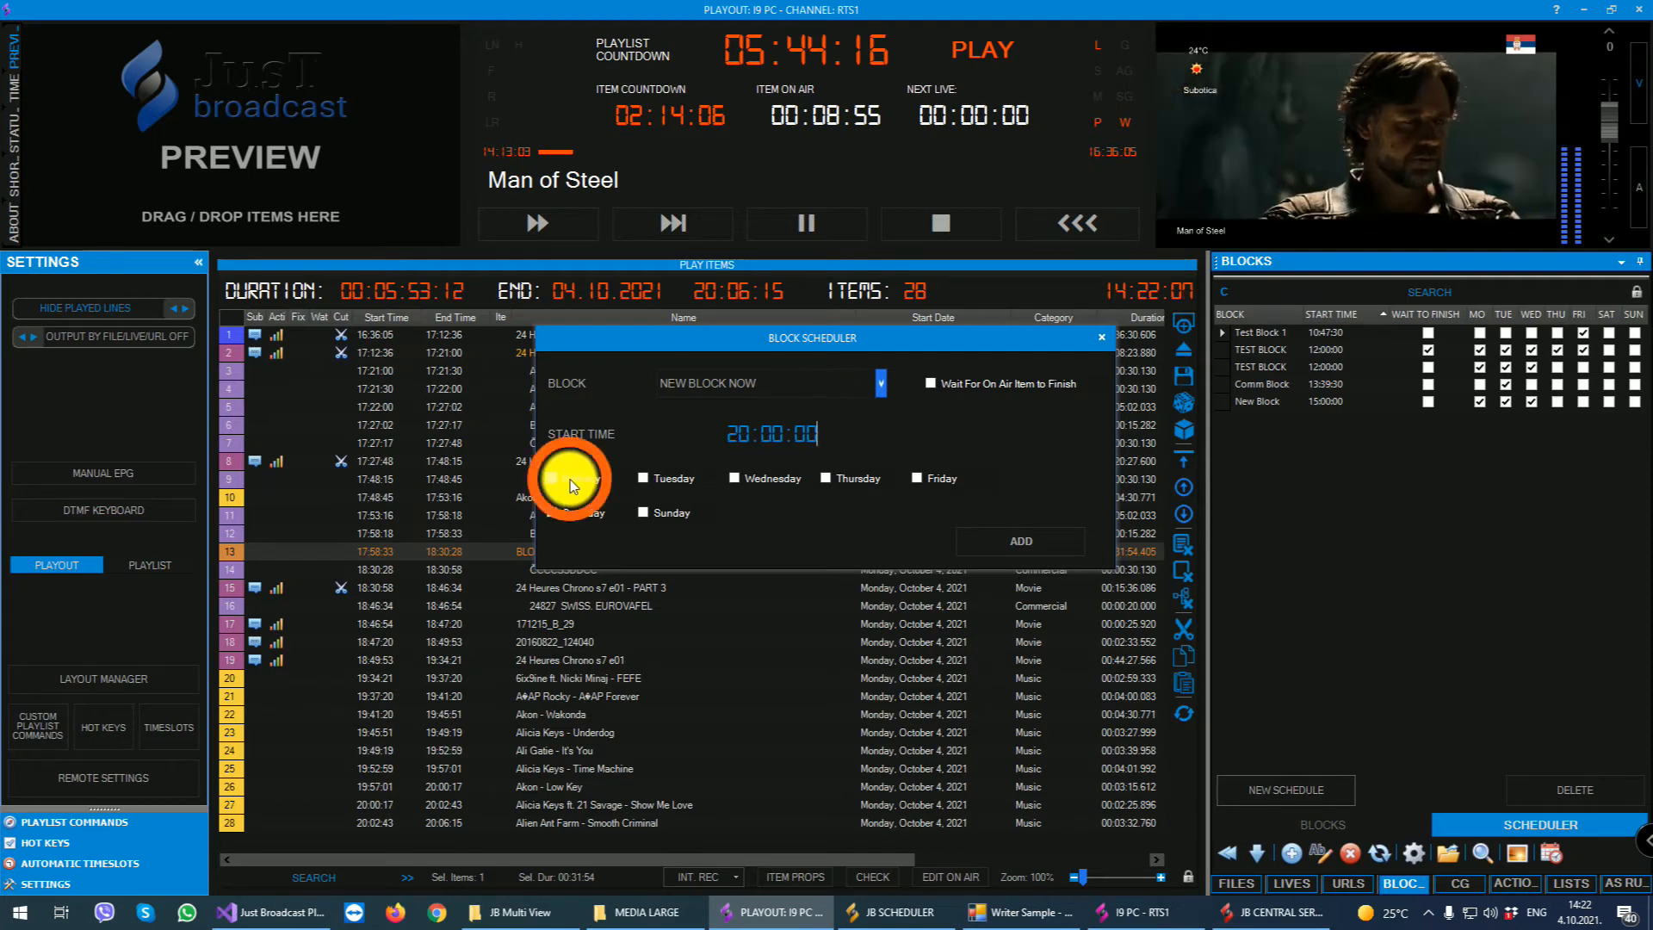
left_click(657, 478)
left_click(779, 478)
left_click(855, 478)
left_click(939, 478)
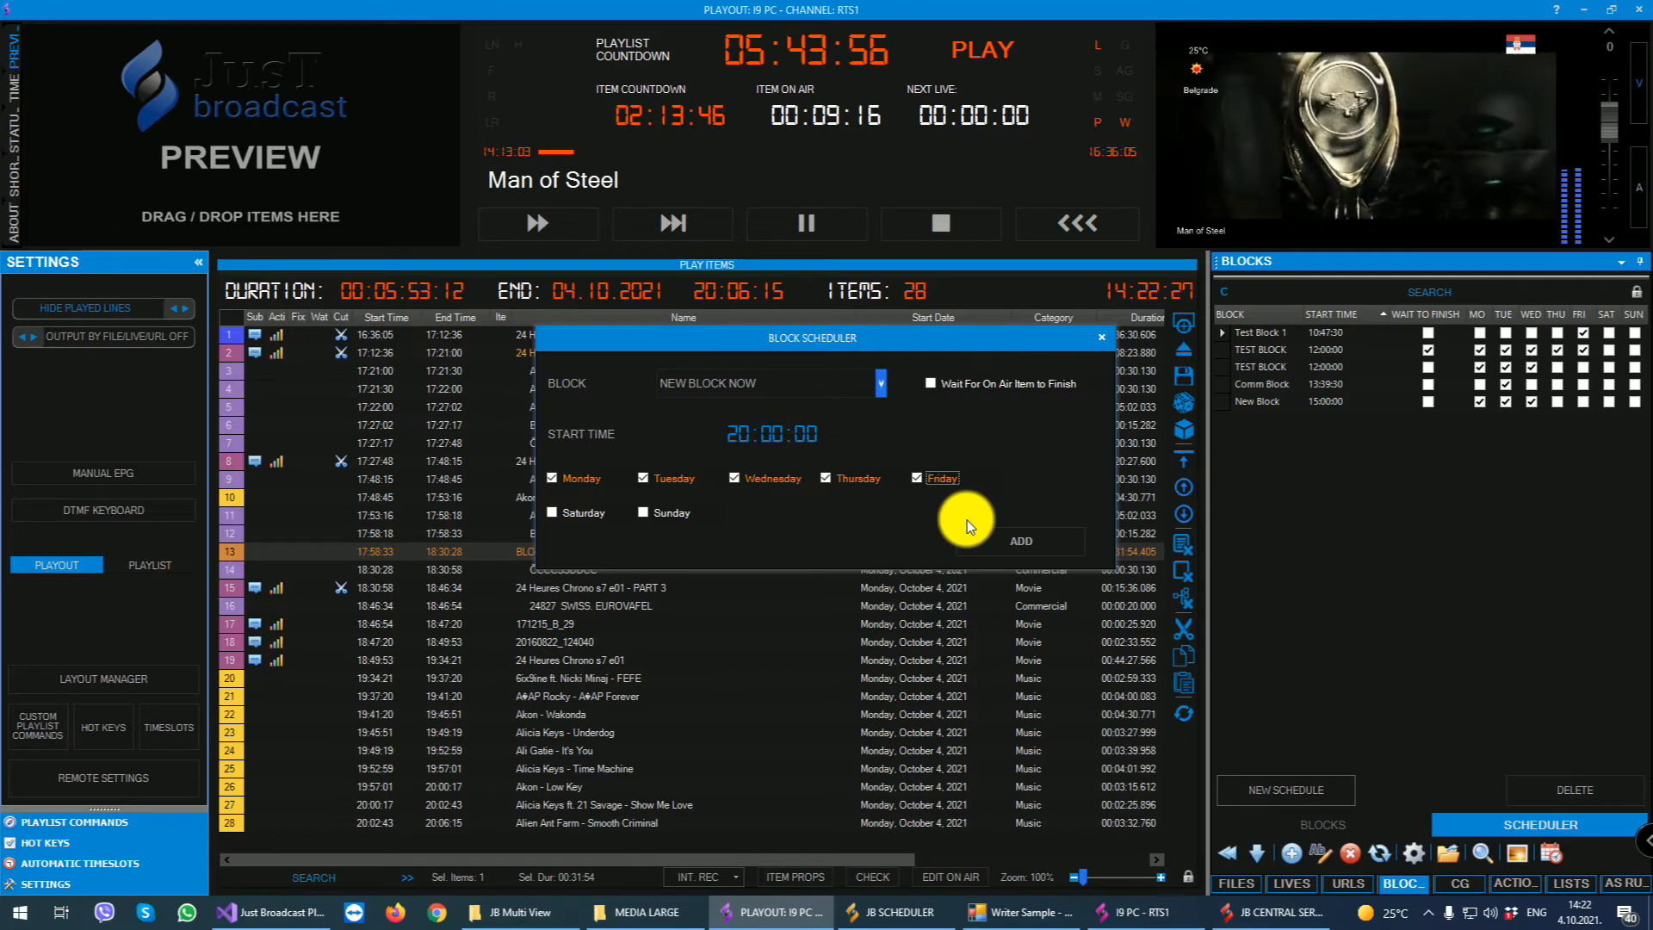
left_click(1024, 540)
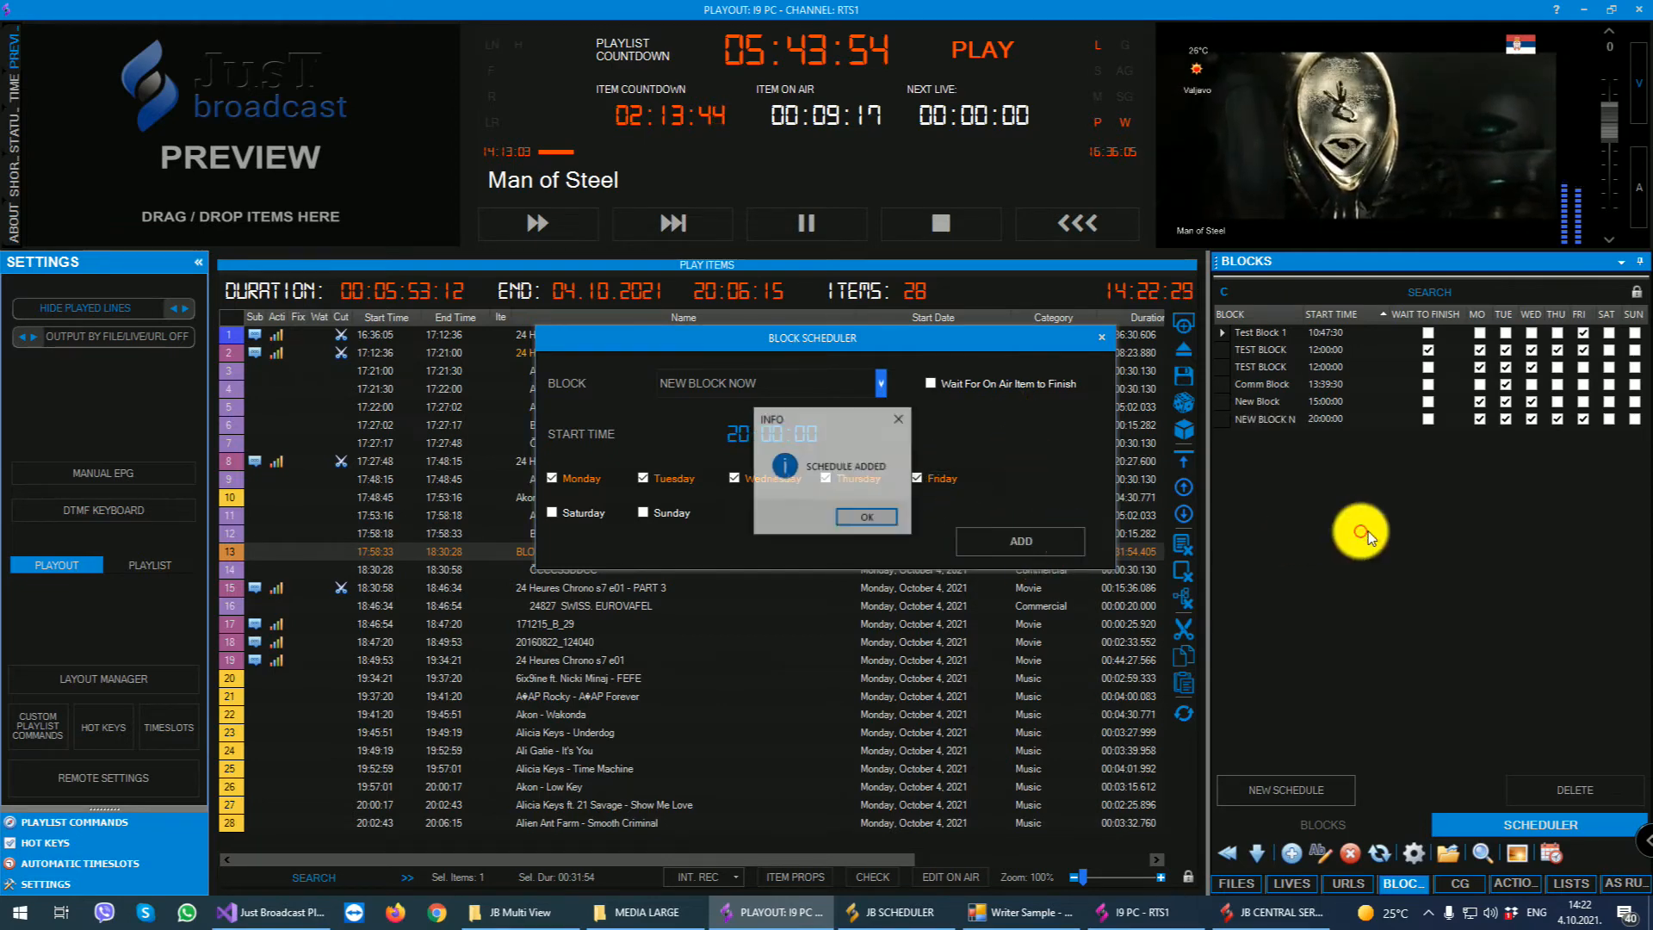
left_click(866, 523)
left_click(1101, 338)
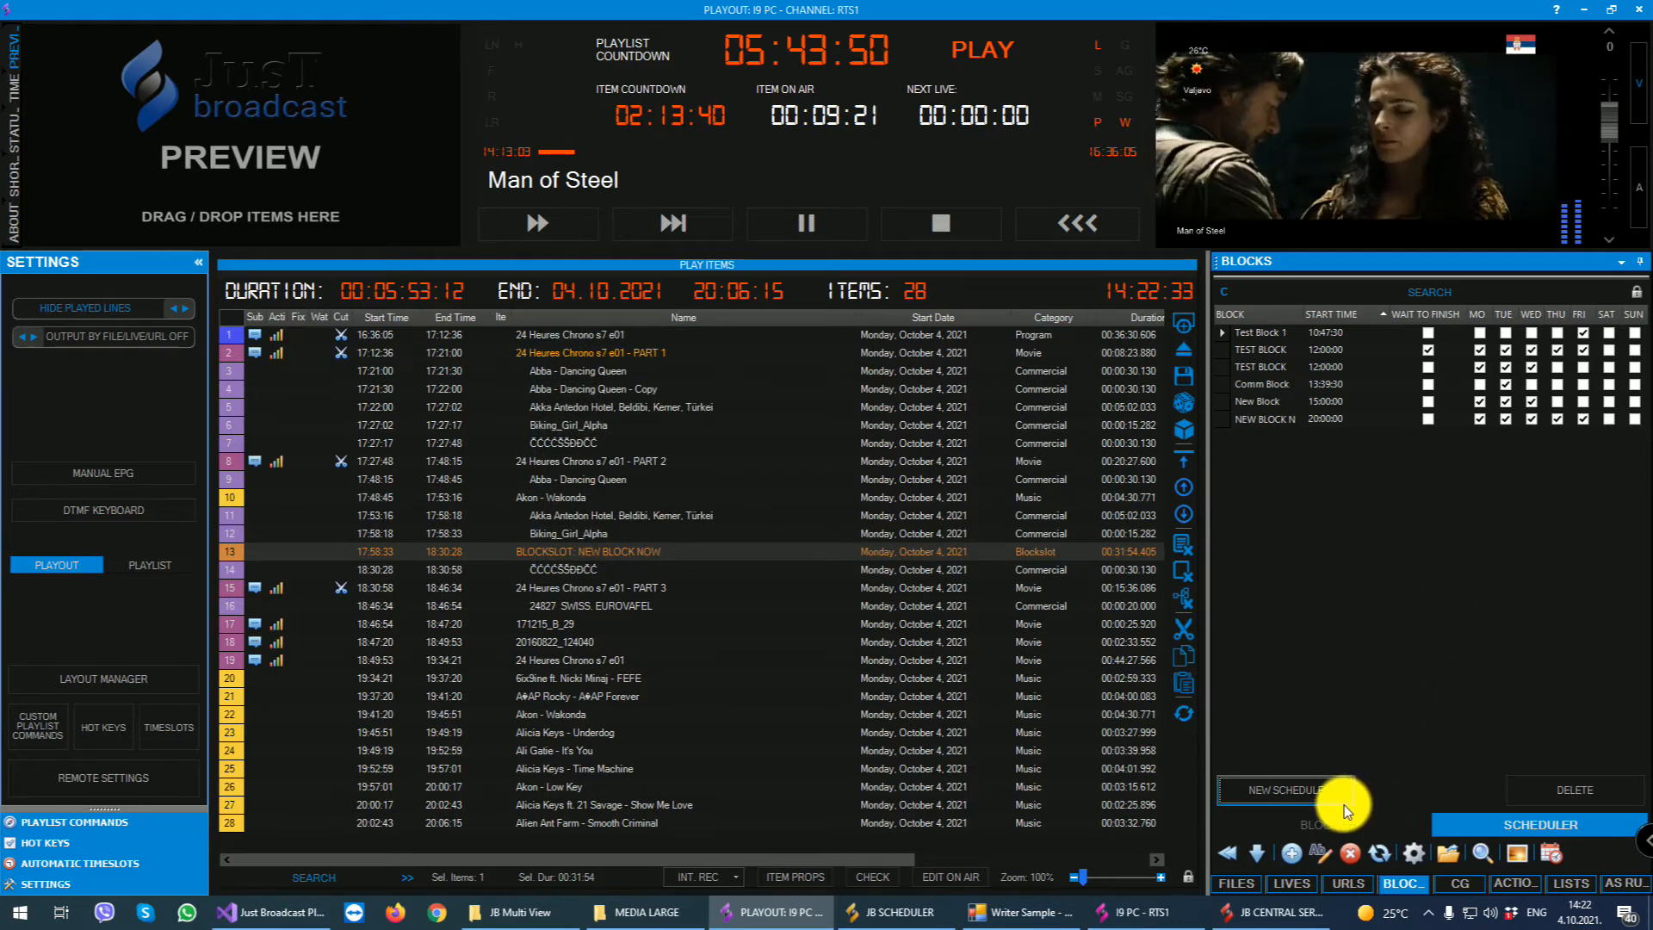
- Play NEW BLOCK NOW on air immediately with the current item continuing after it, and select Man of Steel in the playlist
left_click(1324, 822)
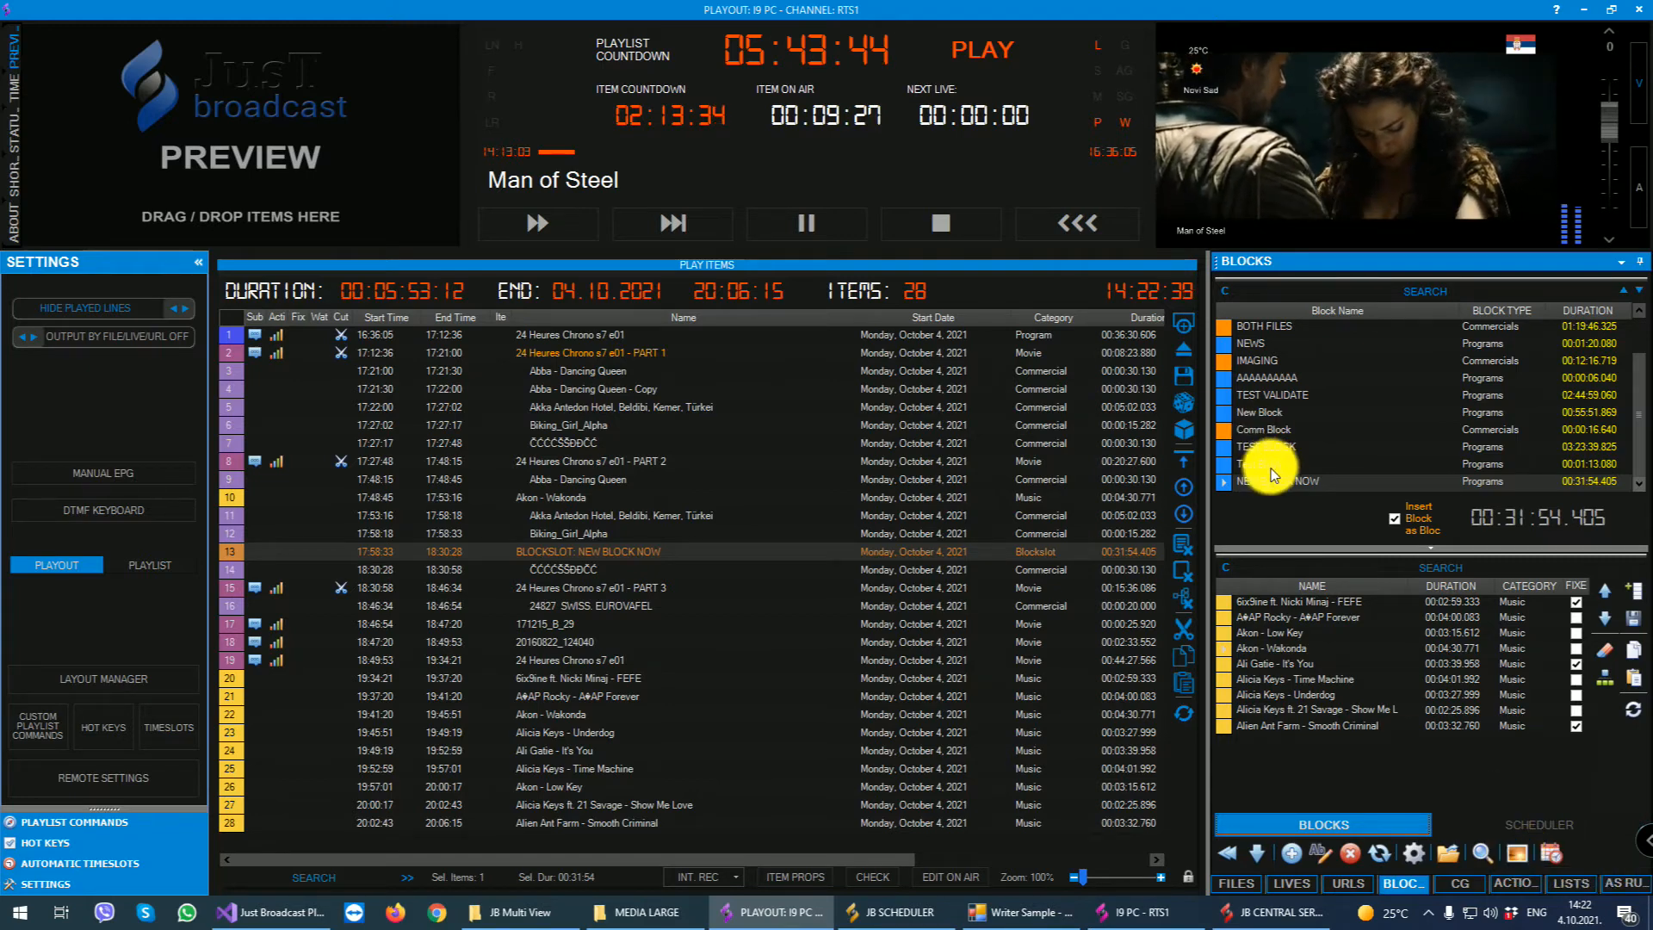
left_click(1518, 856)
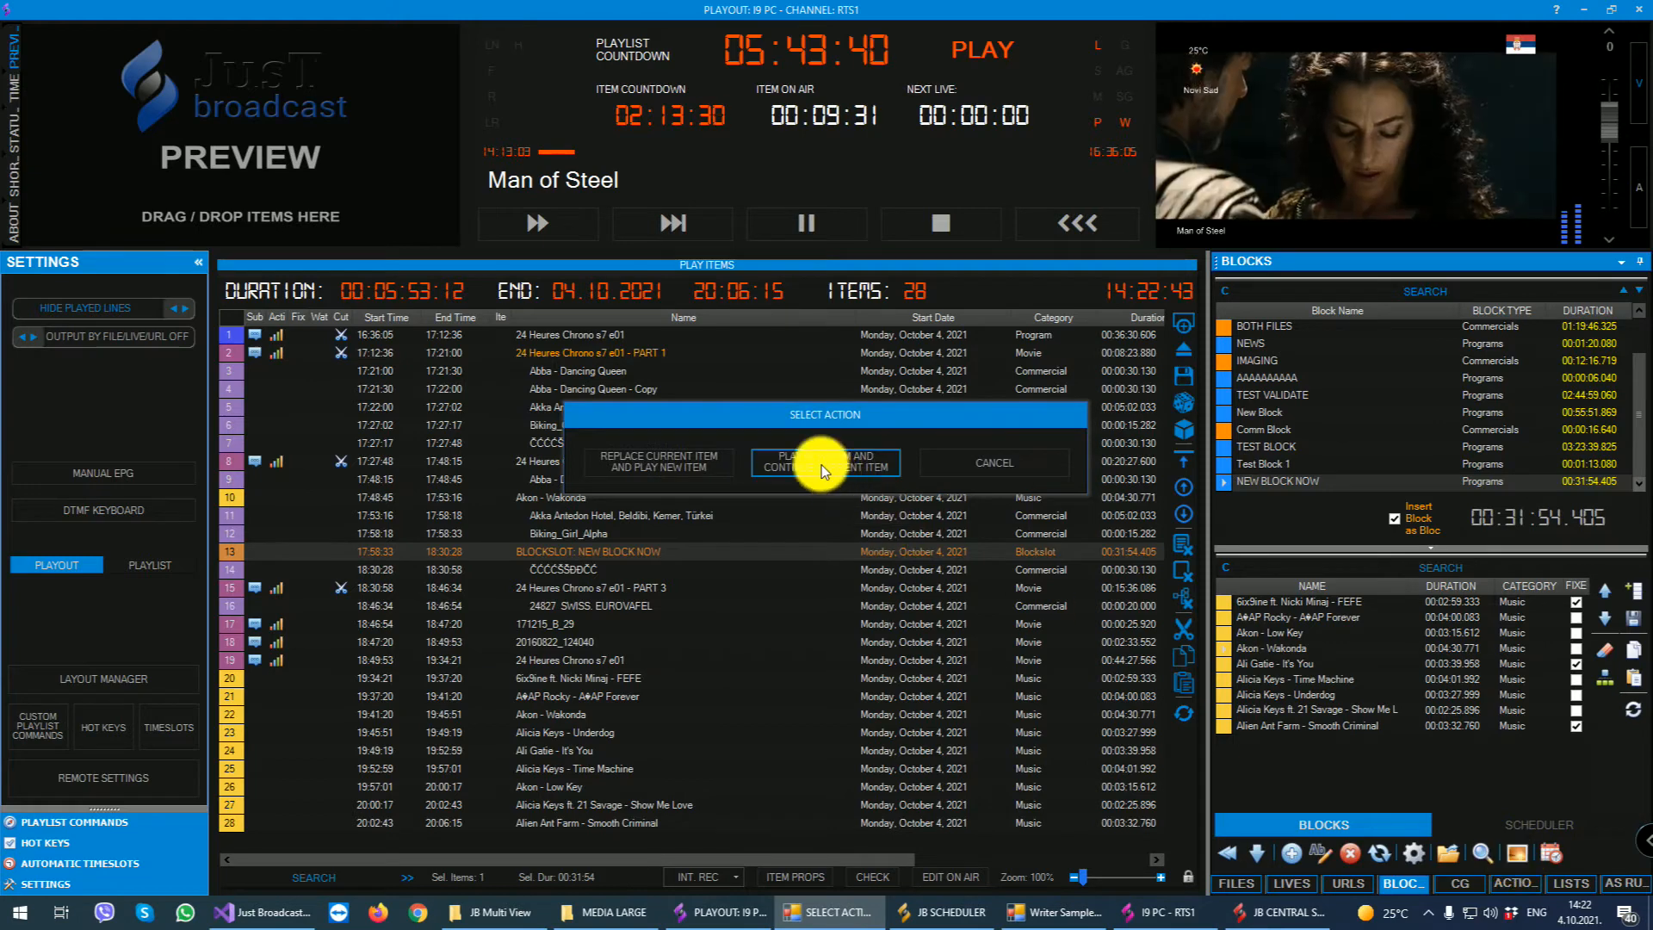
left_click(821, 464)
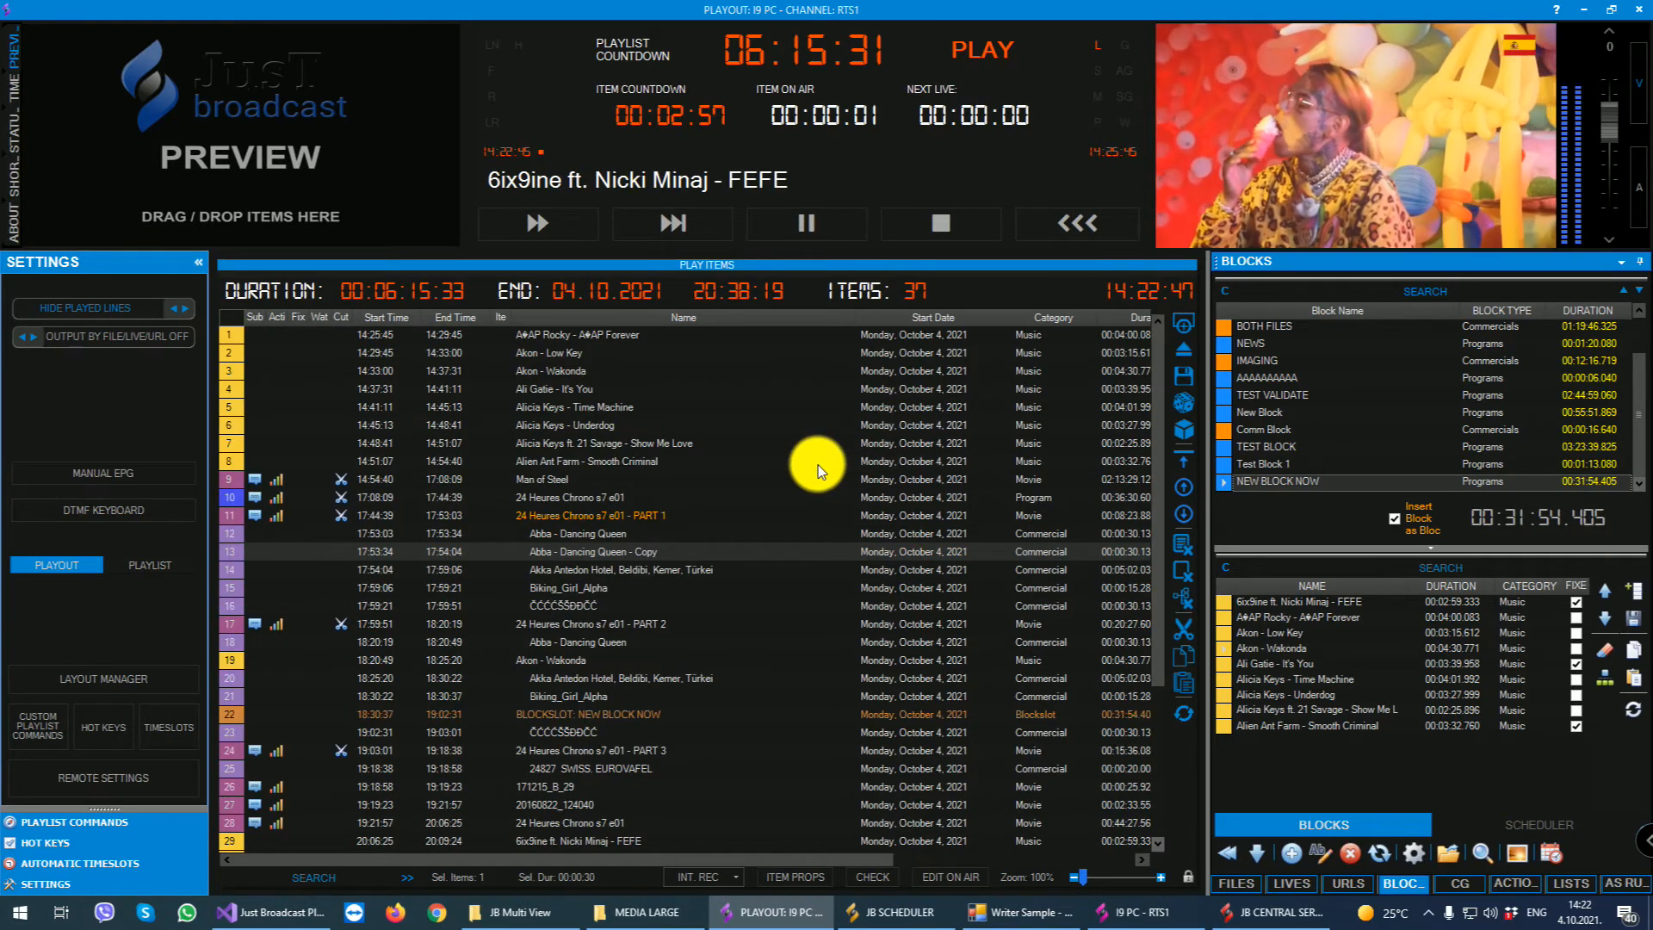
left_click(556, 478)
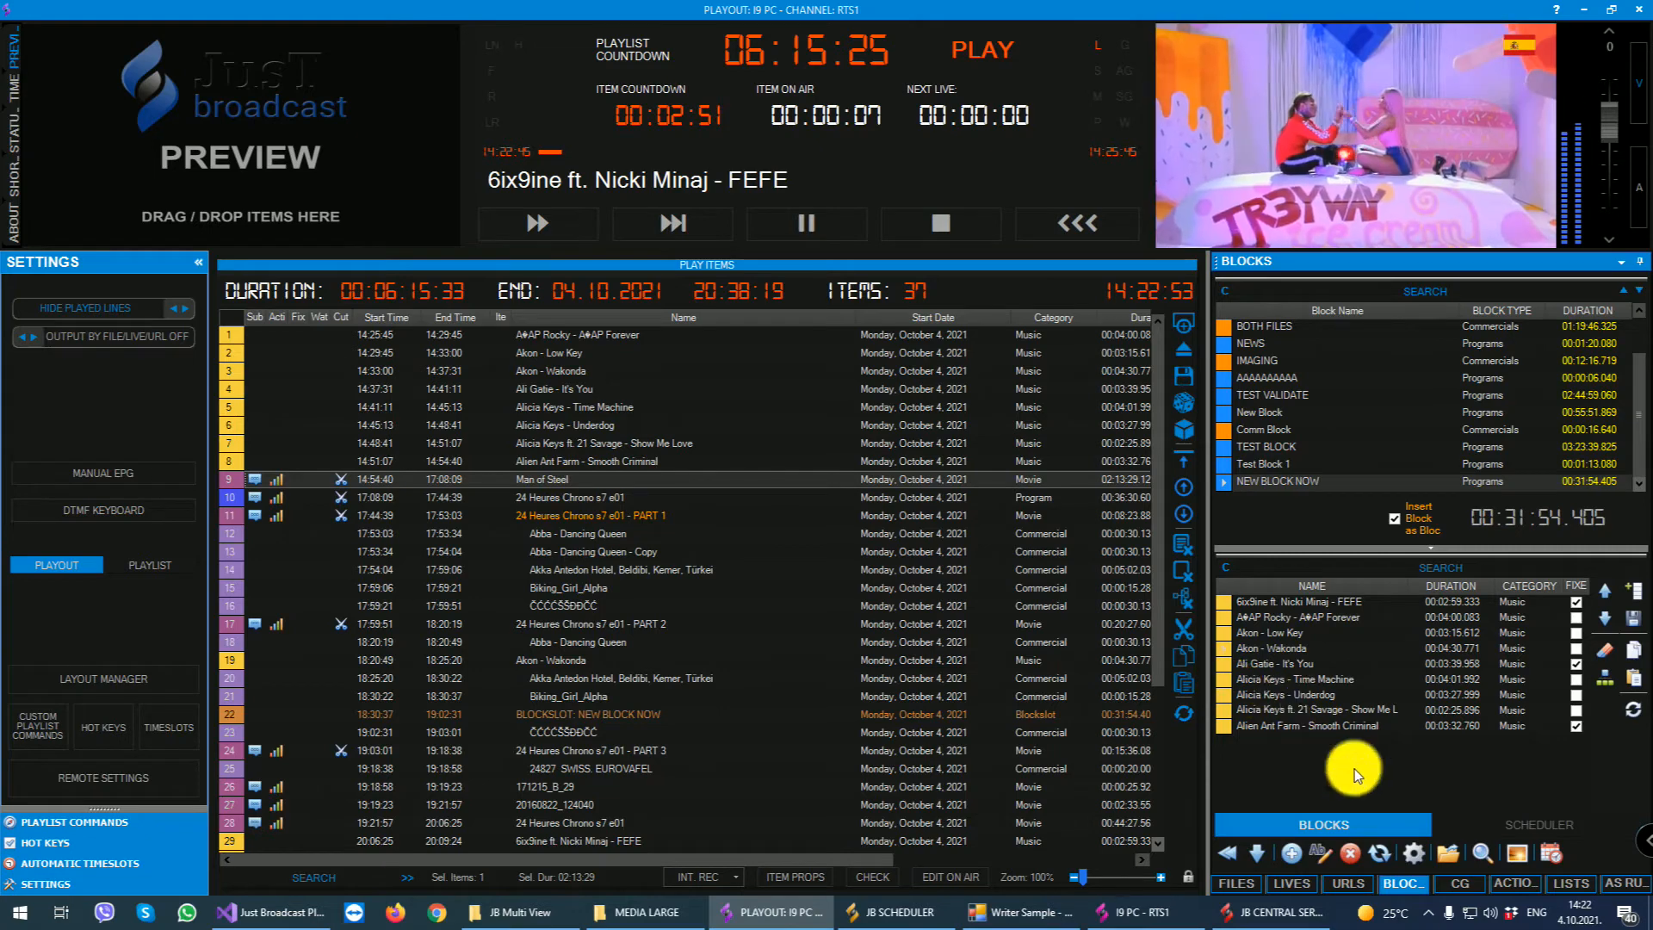
- Open the CG Editor from the graphics section and review the available layers, keeping the Graphics layer selected
left_click(1459, 883)
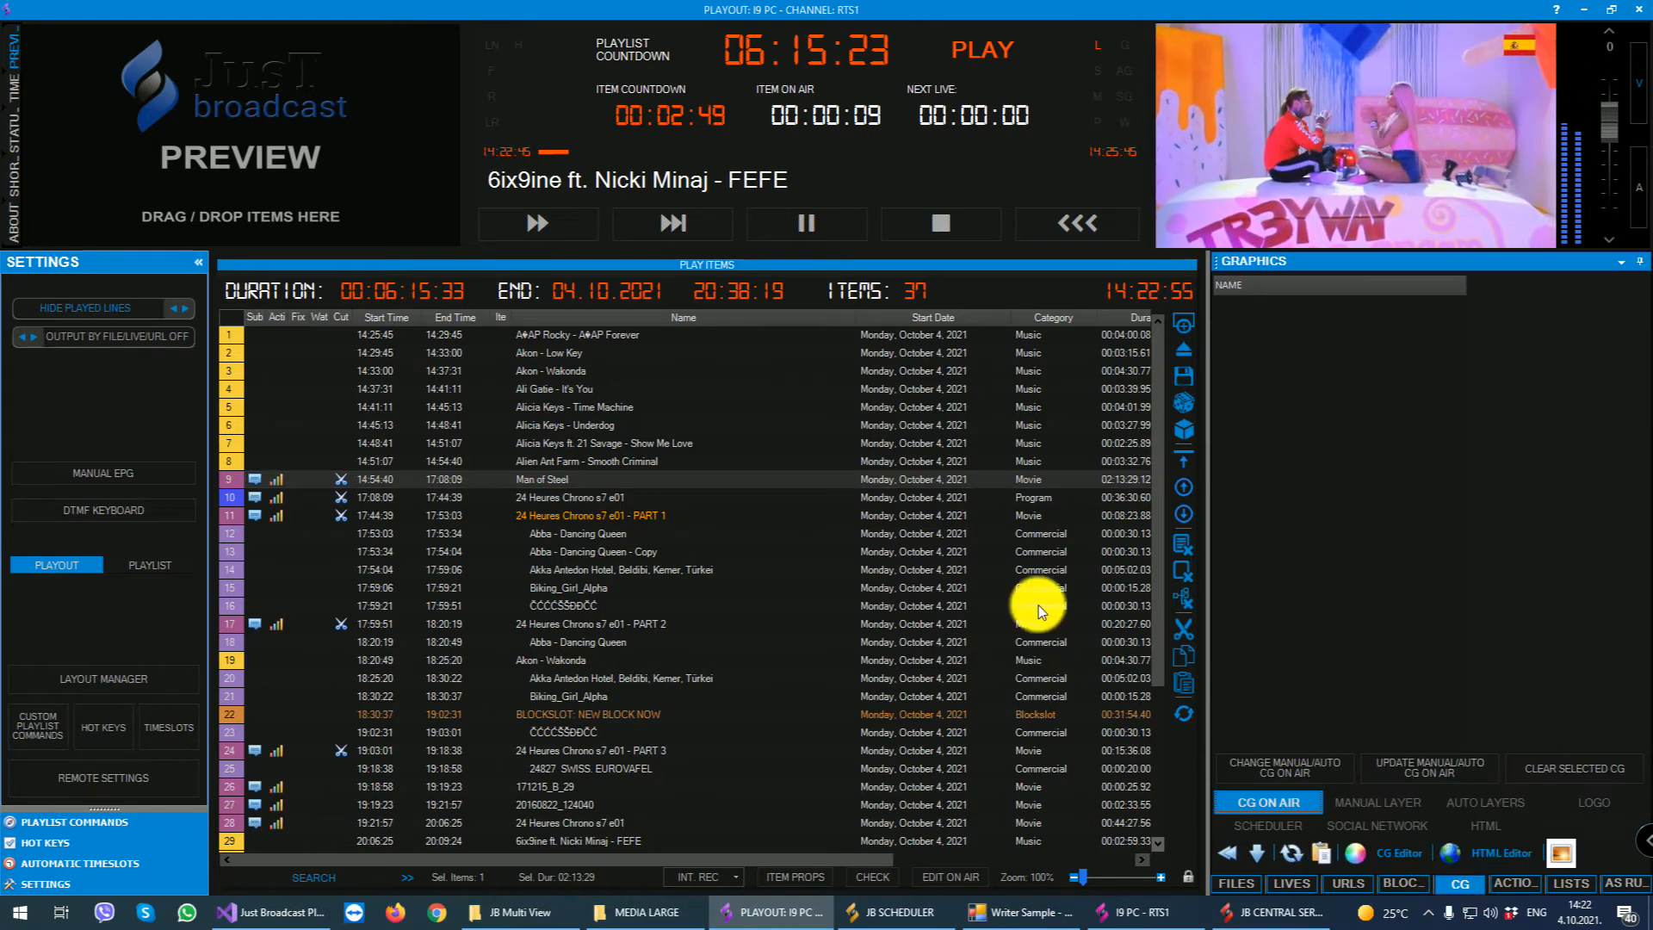
left_click(1388, 854)
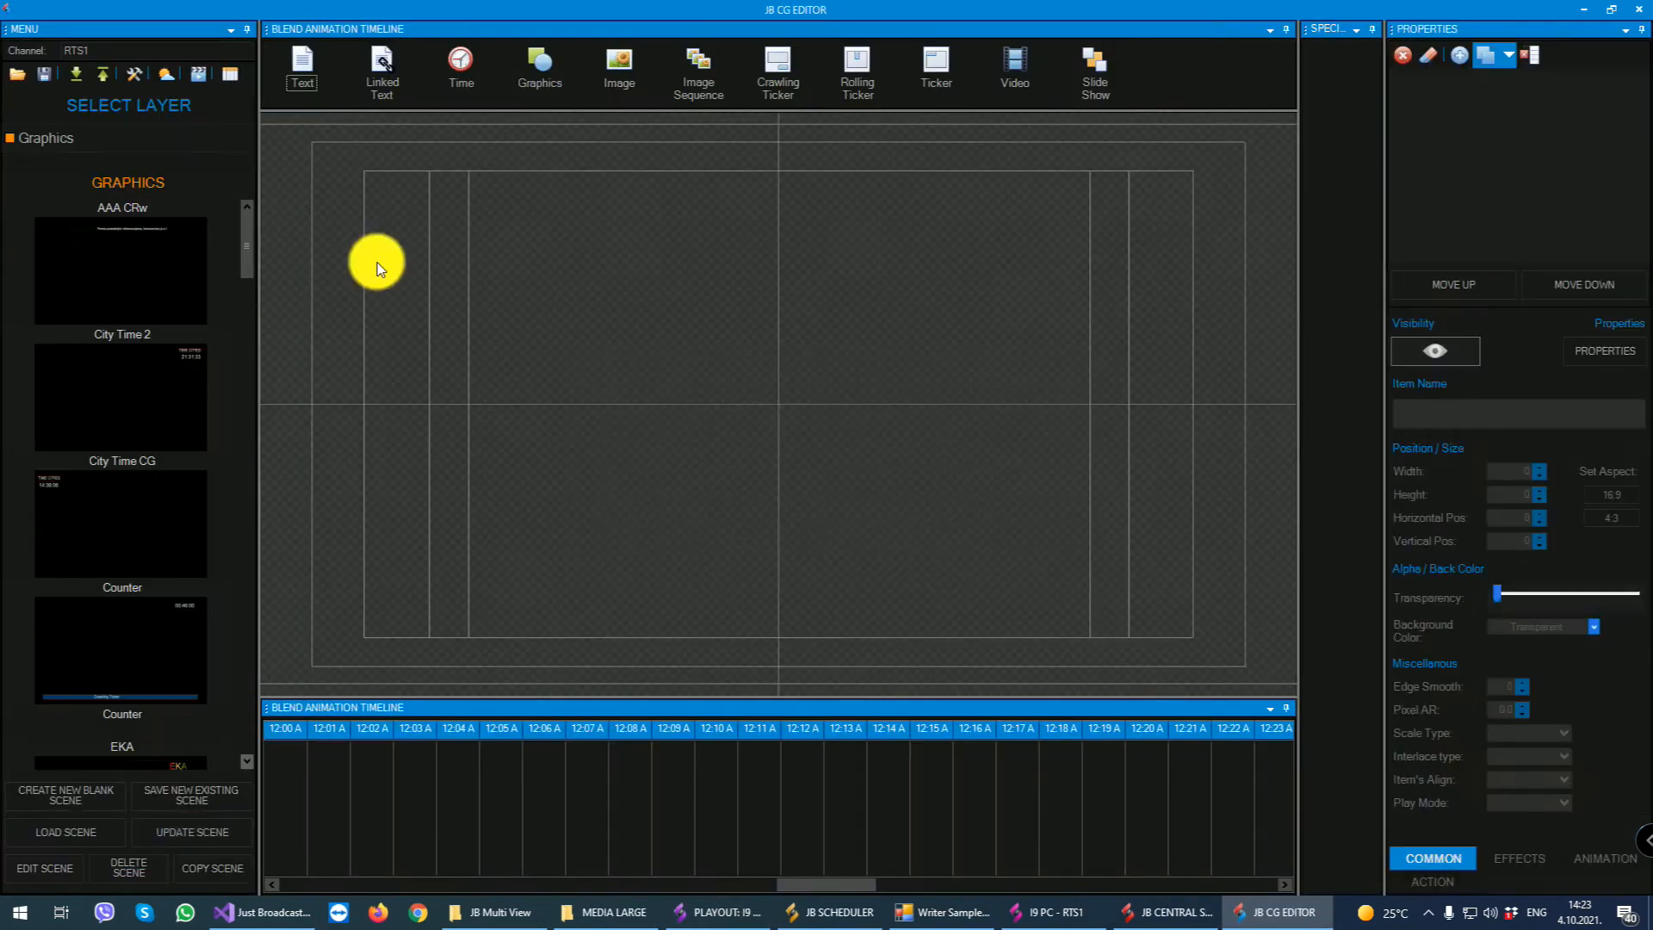
left_click_drag(244, 230, 282, 115)
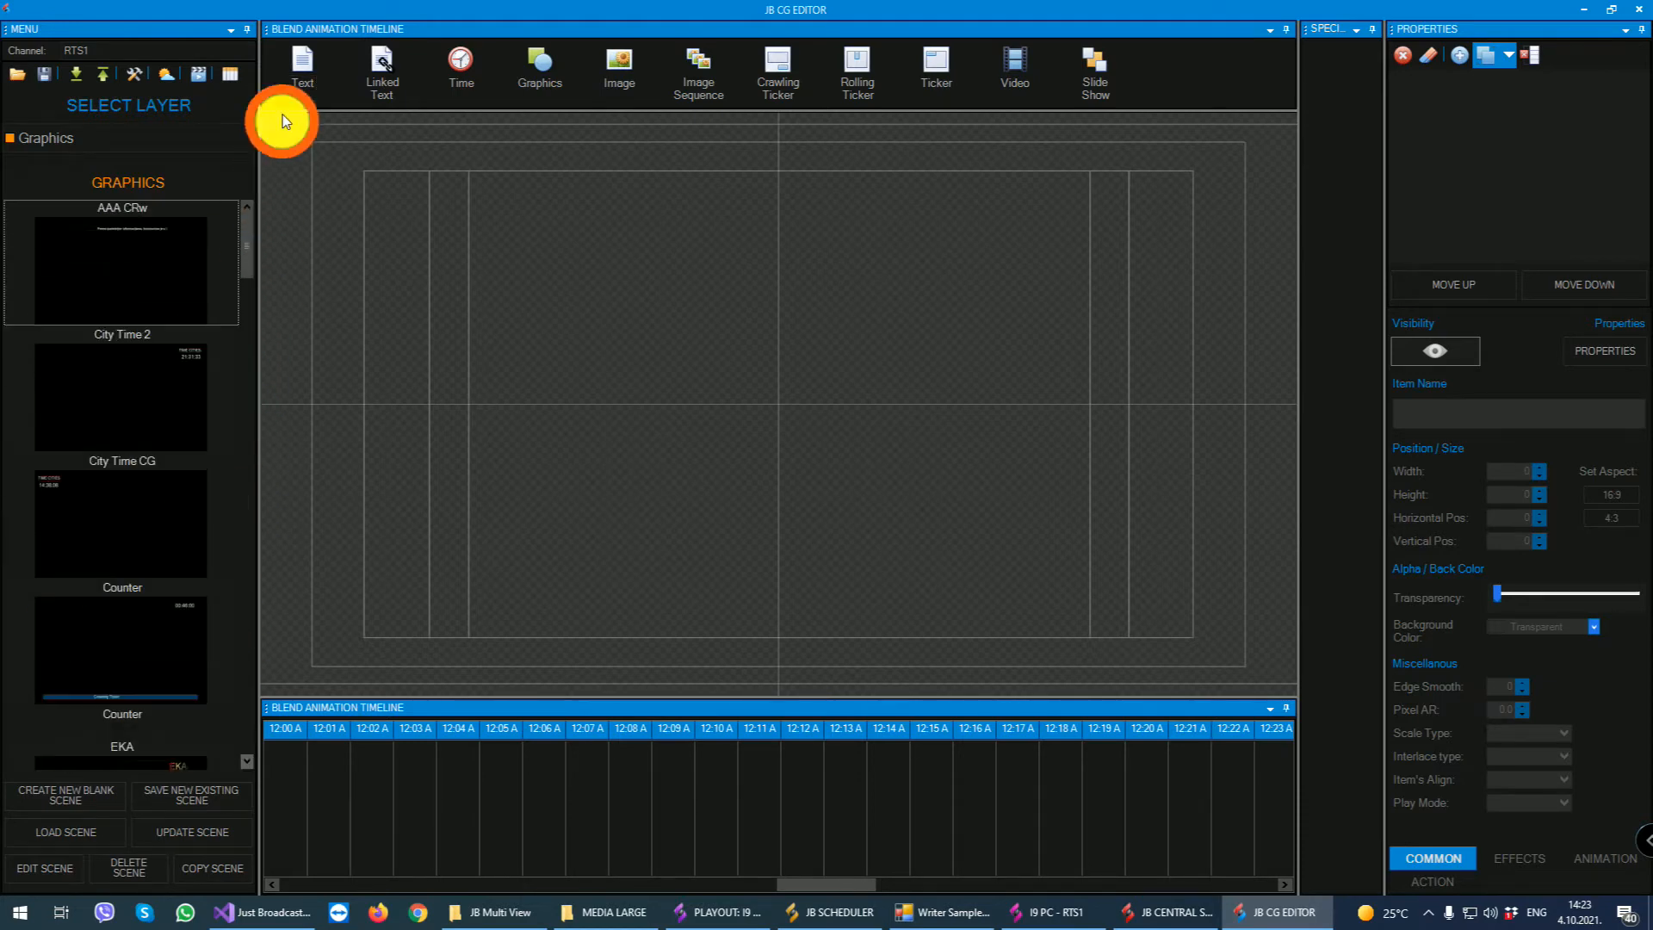
left_click(143, 135)
scroll(151, 237, "down", 2)
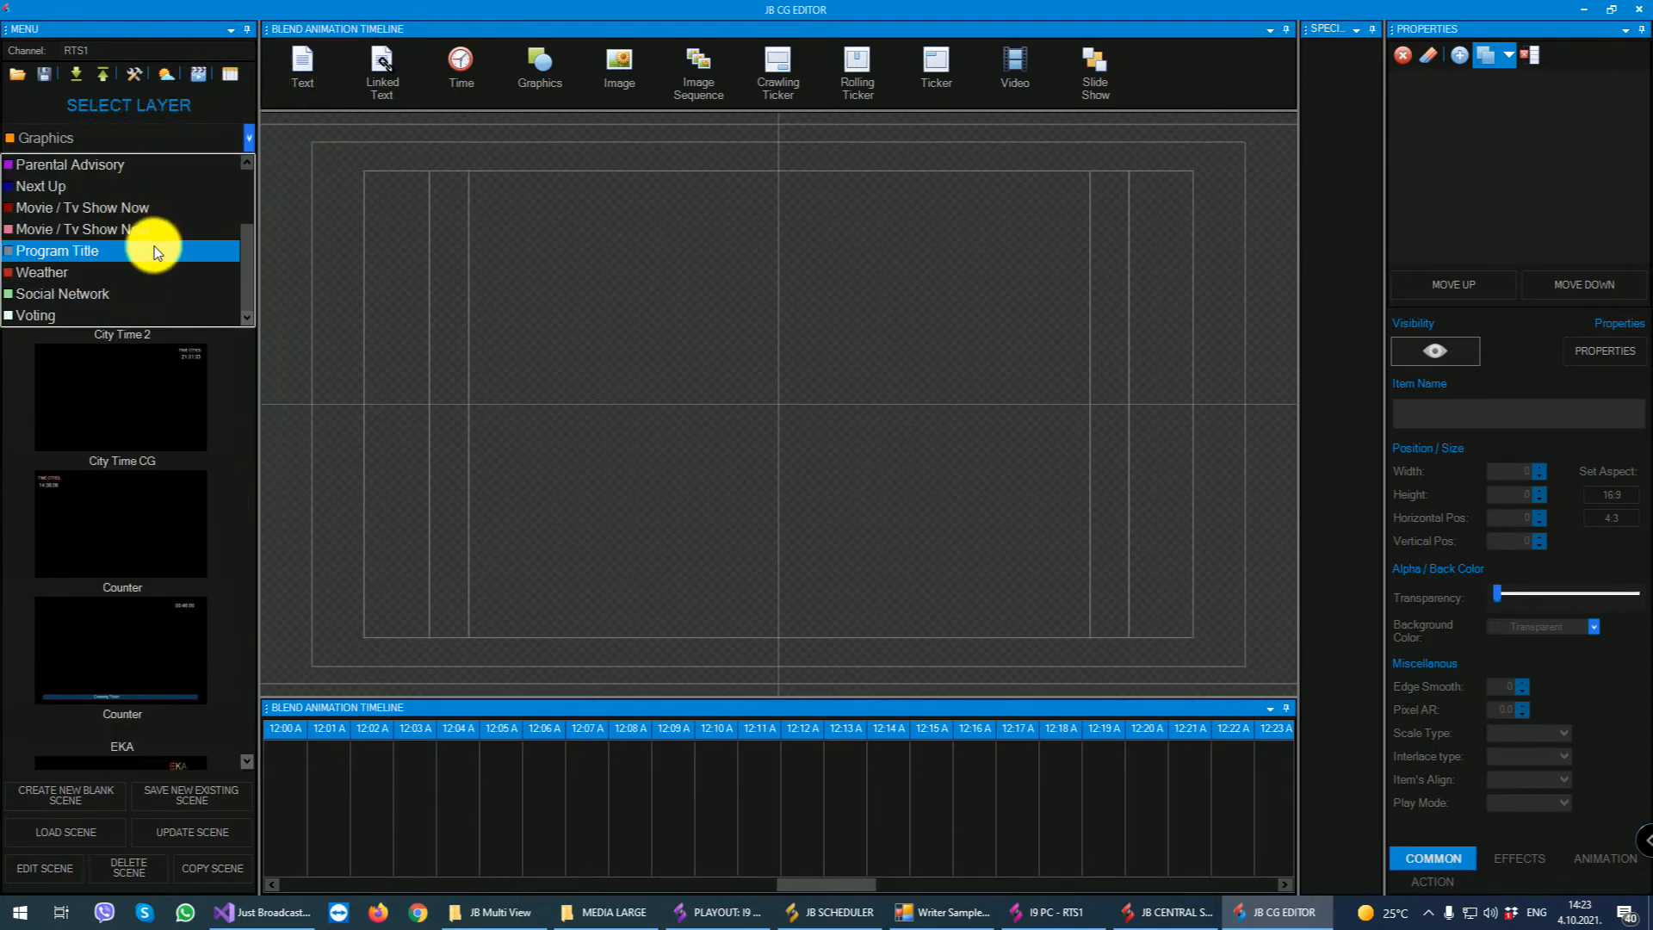
scroll(153, 307, "up", 2)
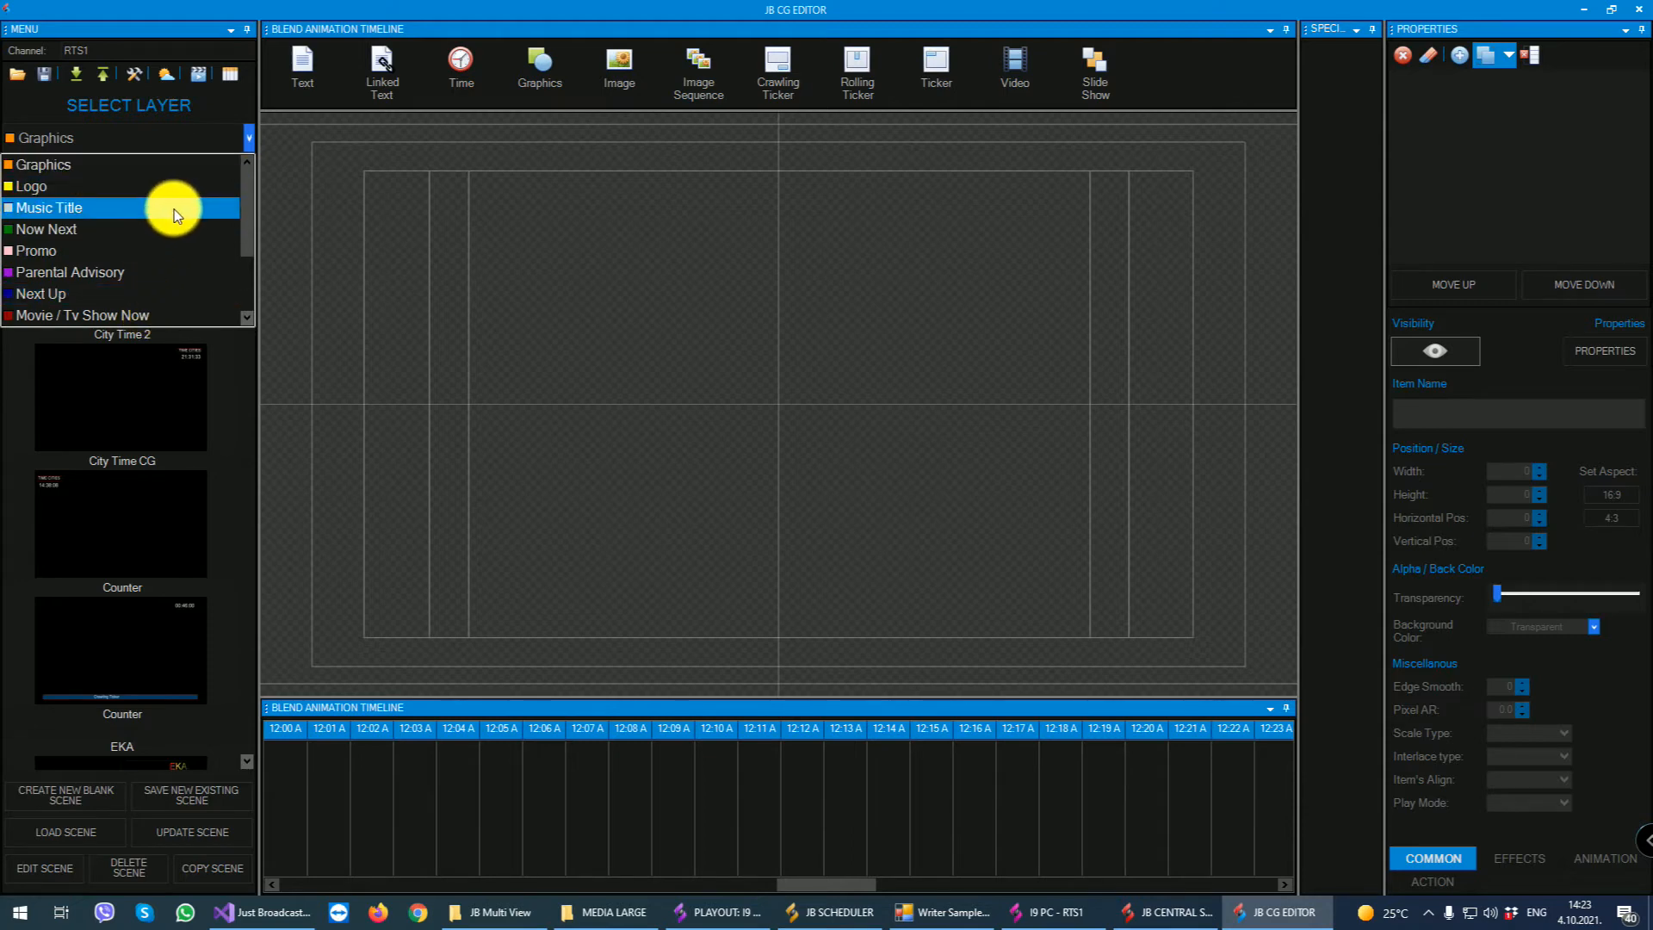
left_click(143, 169)
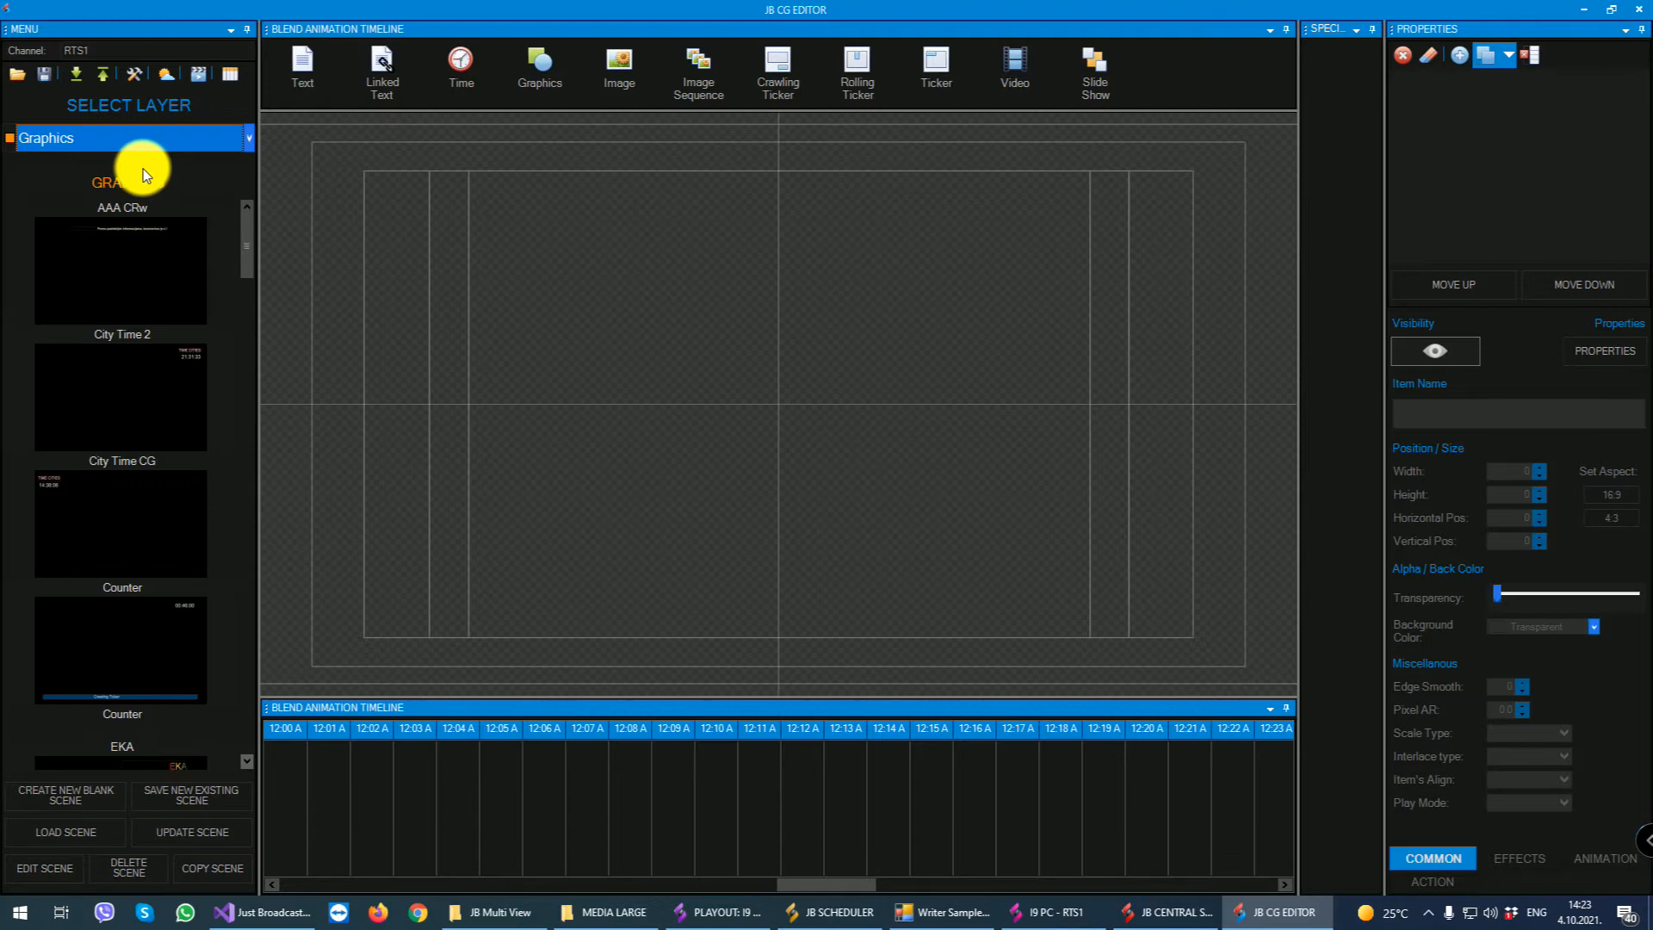
- Browse the layer list, examine the scenes of the Logo layer including Logo Spanija, and return to the Graphics layer
left_click(120, 138)
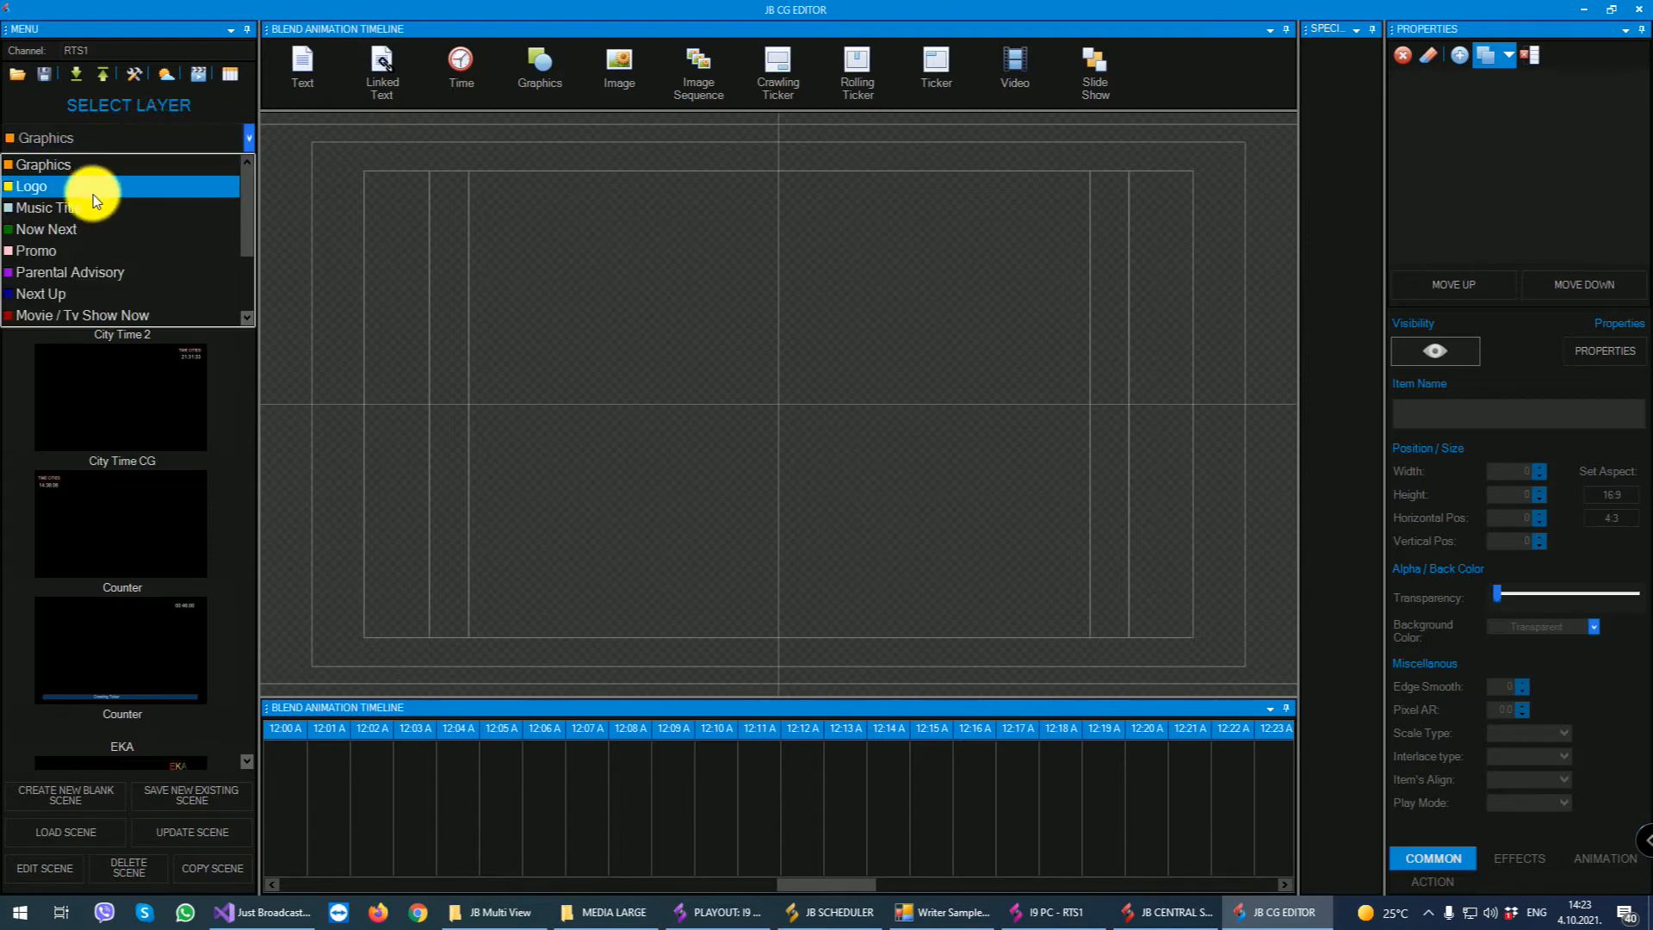
scroll(91, 192, "down", 2)
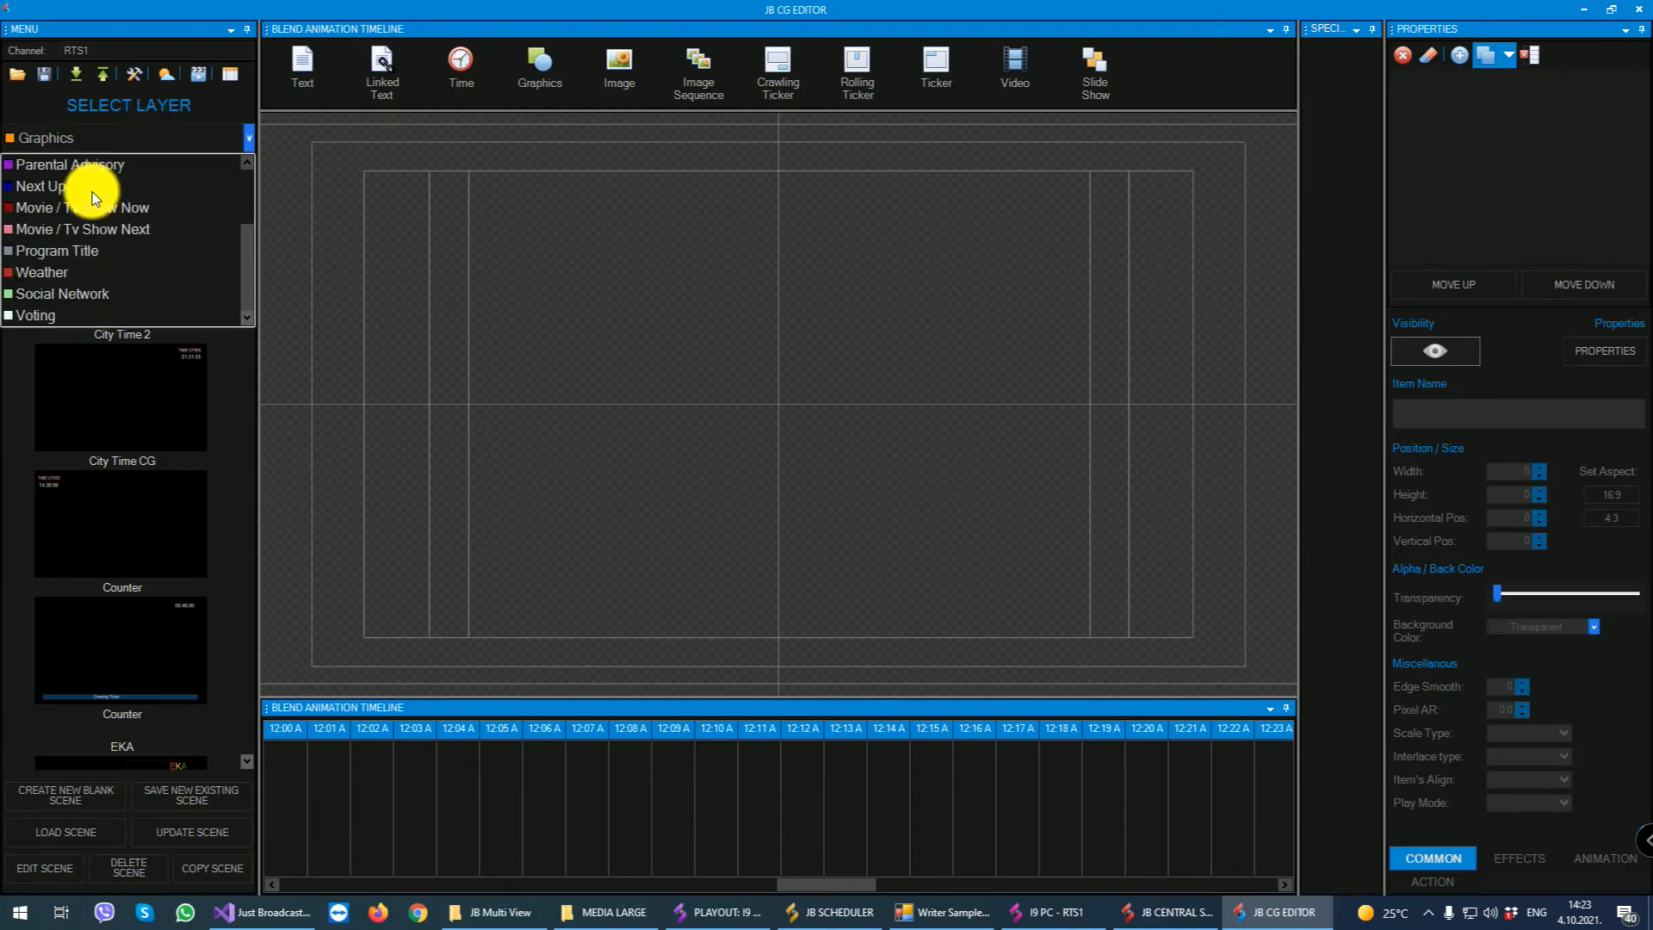
scroll(91, 193, "up", 2)
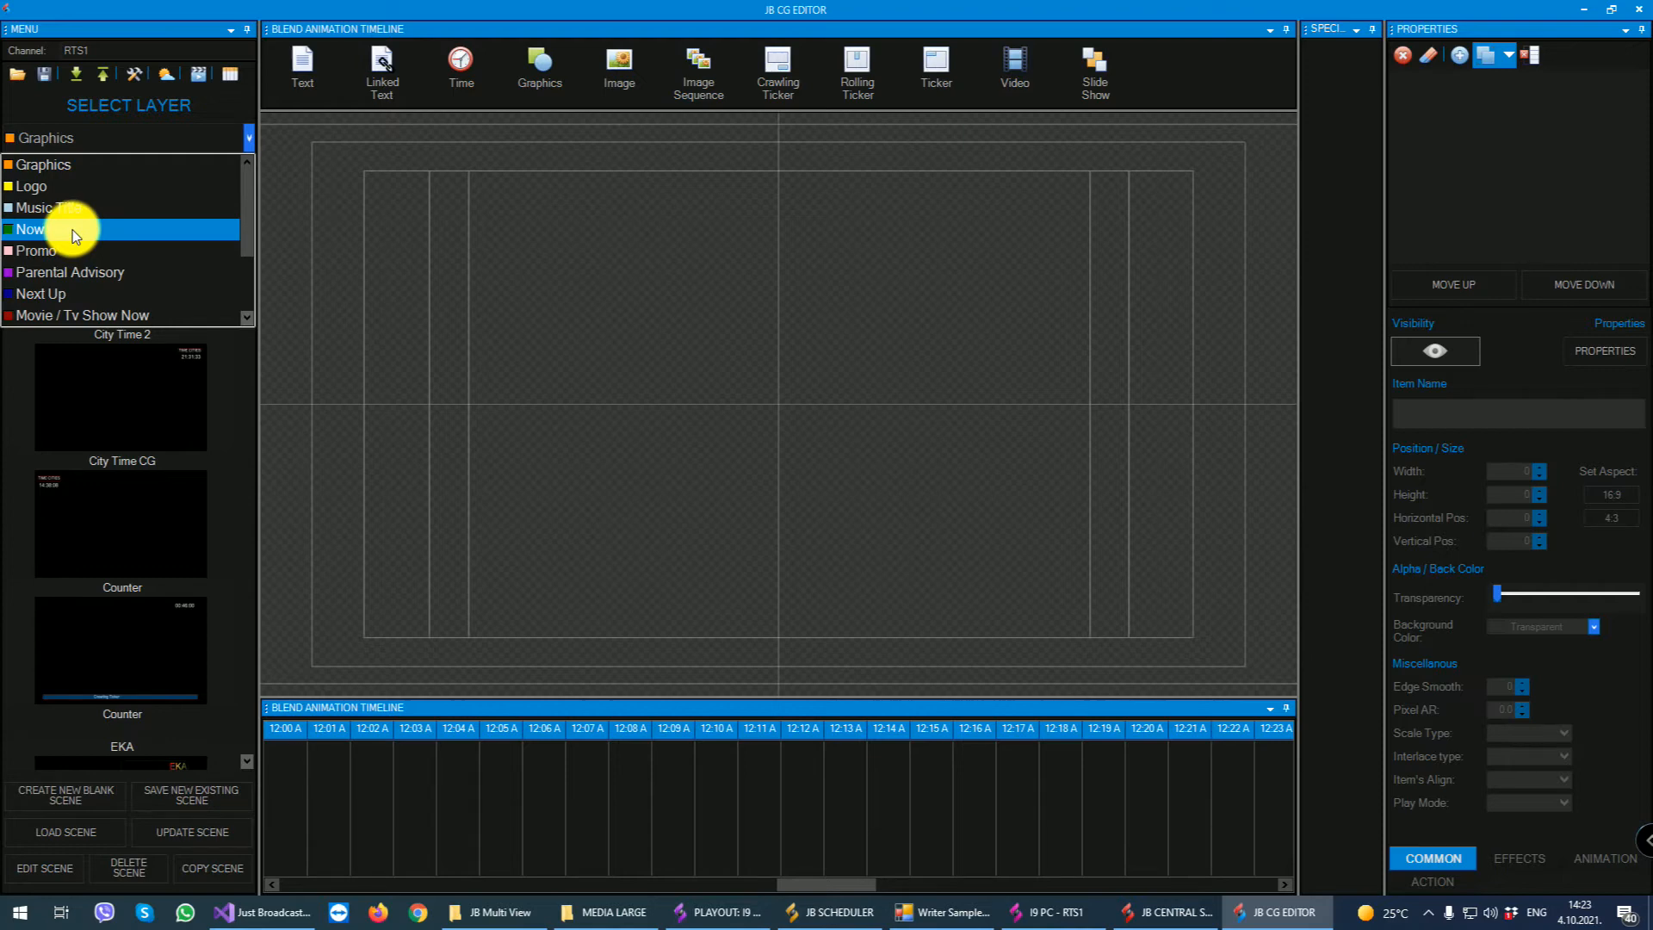
left_click(62, 184)
left_click(134, 362)
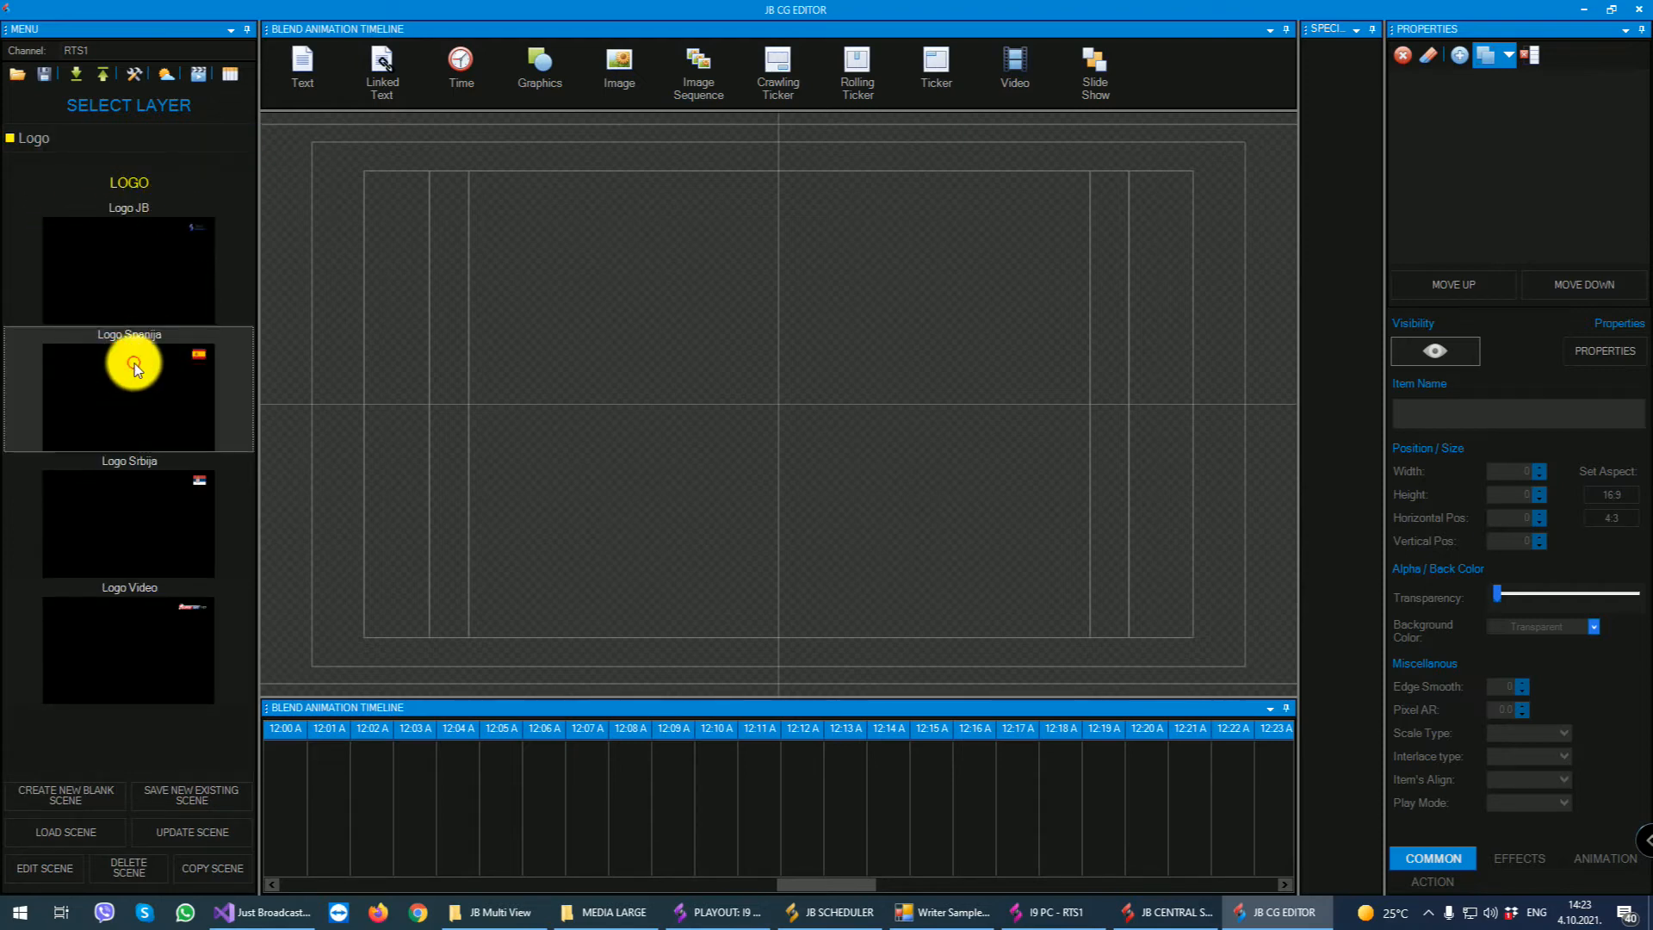
left_click(104, 138)
left_click(77, 160)
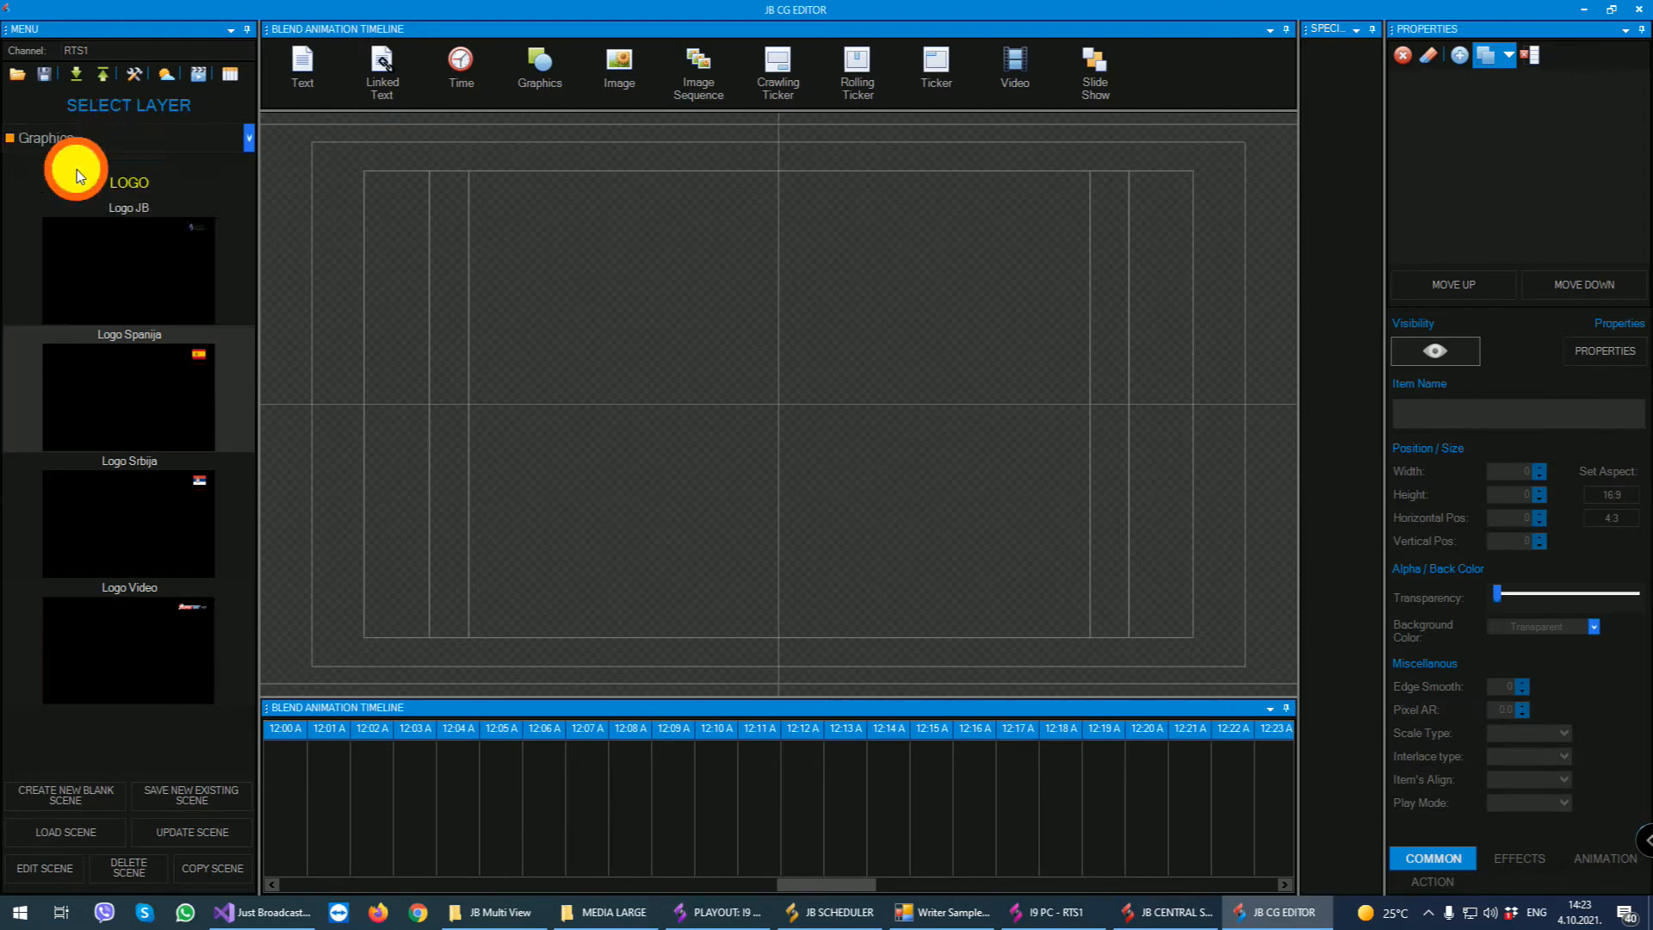
- Go through the scene element types from Text and Linked Text to Time, Graphics, Image and Image Sequence
left_click(302, 74)
left_click(389, 65)
left_click(463, 65)
left_click(536, 60)
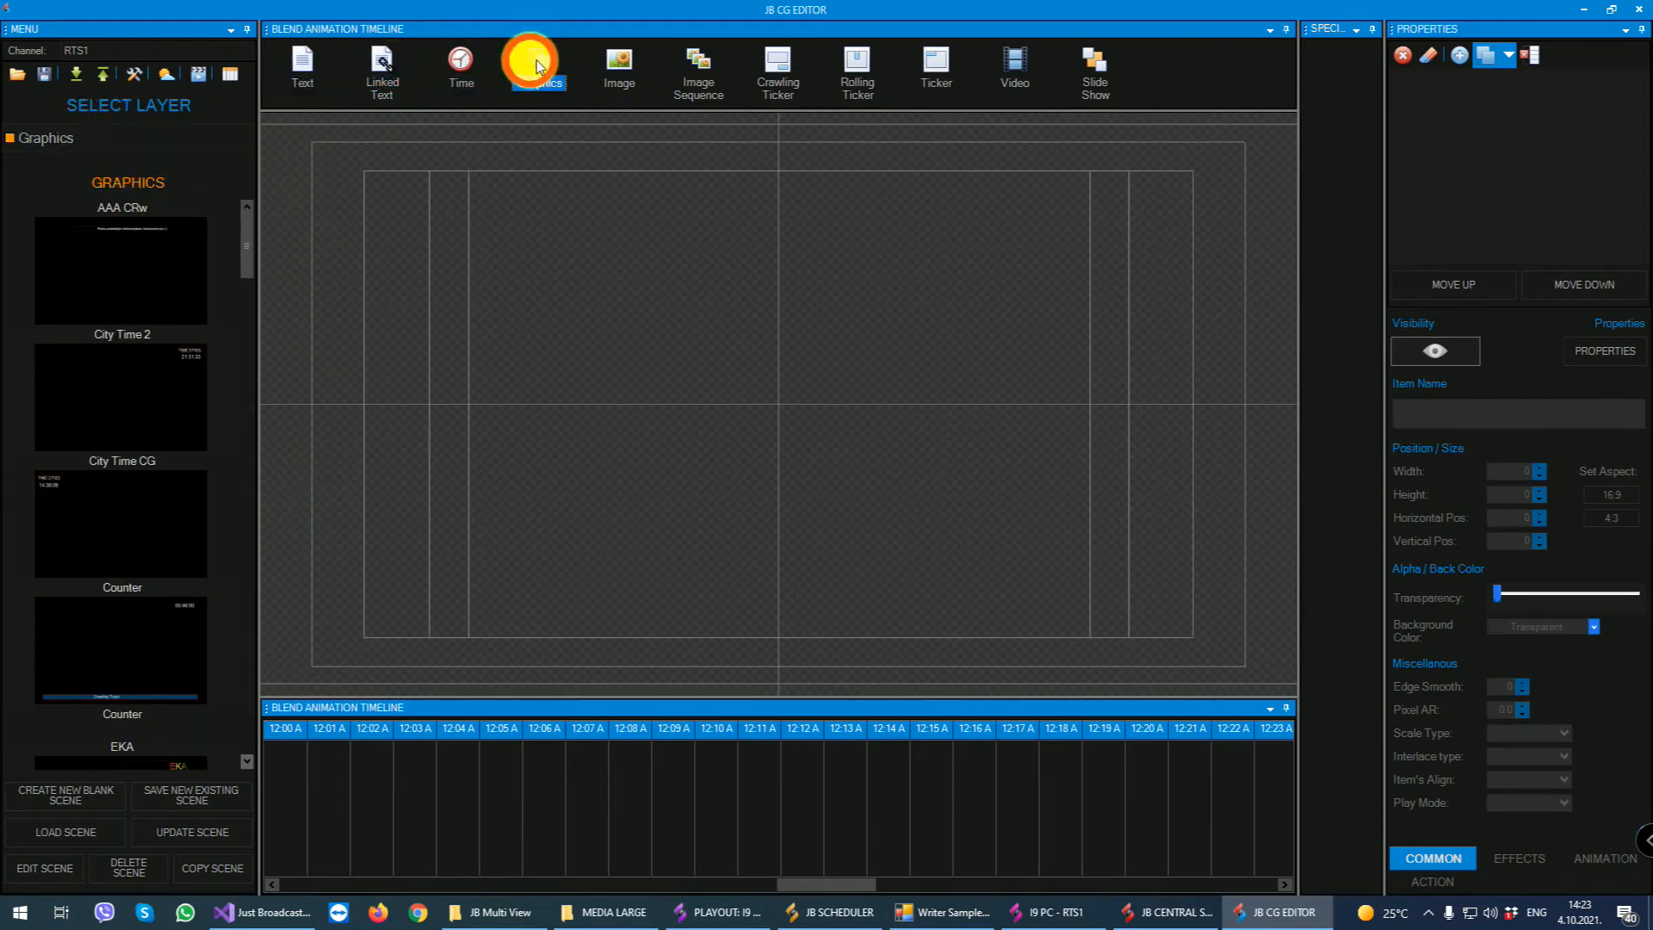
left_click(619, 62)
left_click(698, 64)
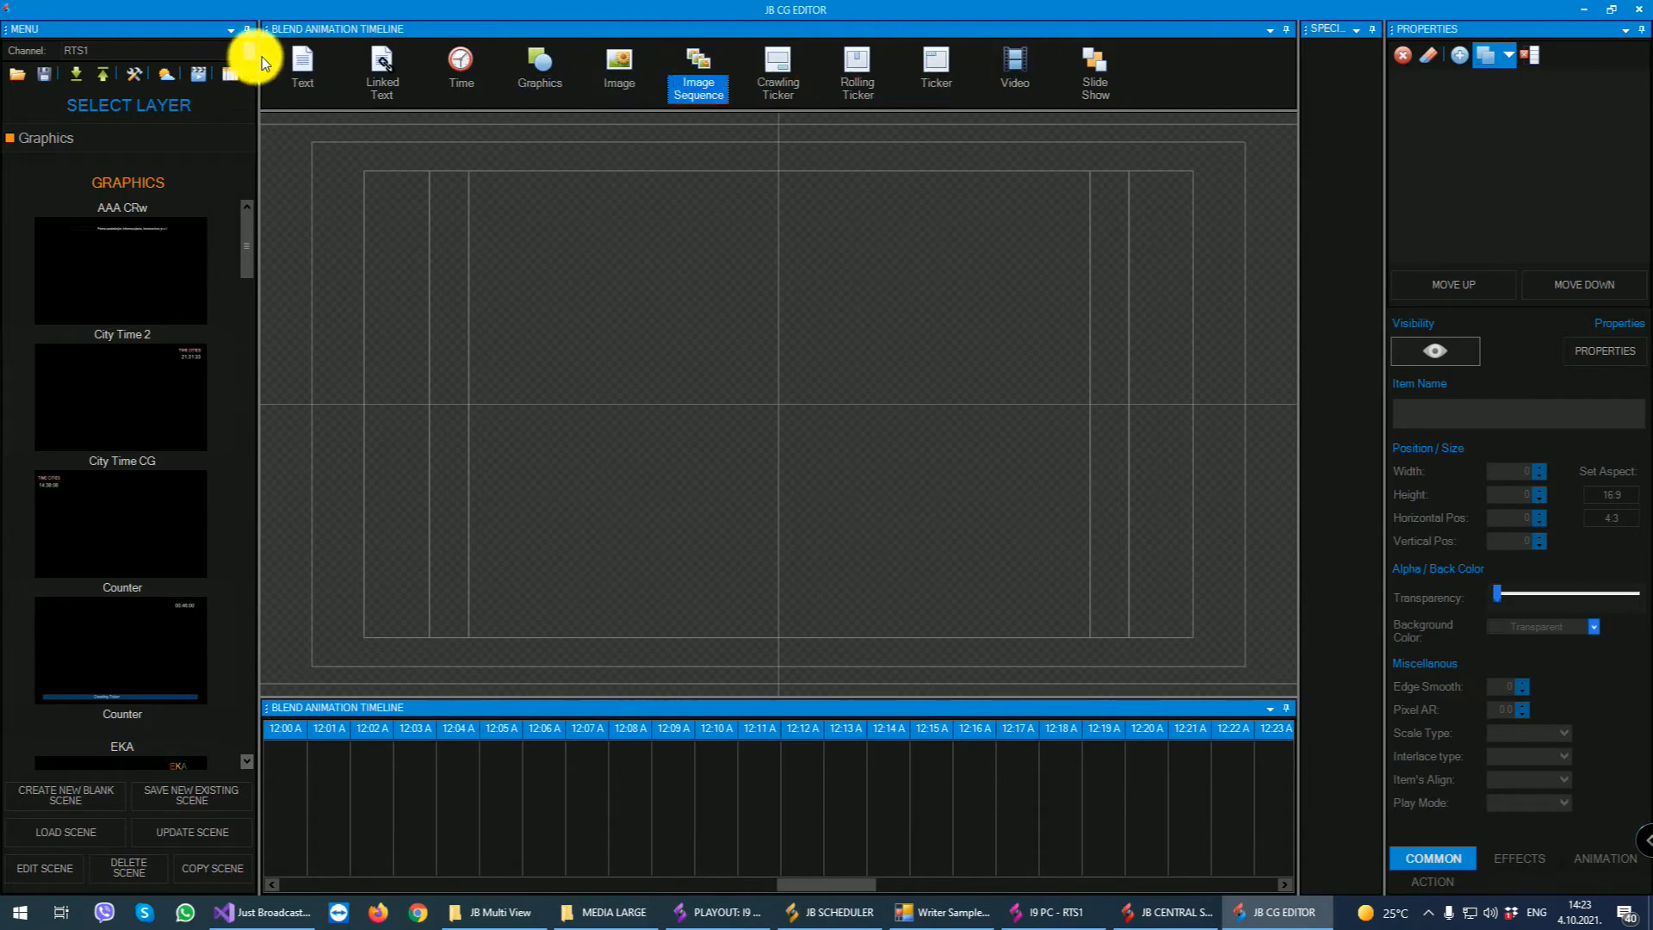
- Place a text element in the upper-left area of the scene canvas
left_click(302, 69)
left_click(370, 203)
left_click(387, 62)
left_click(535, 228)
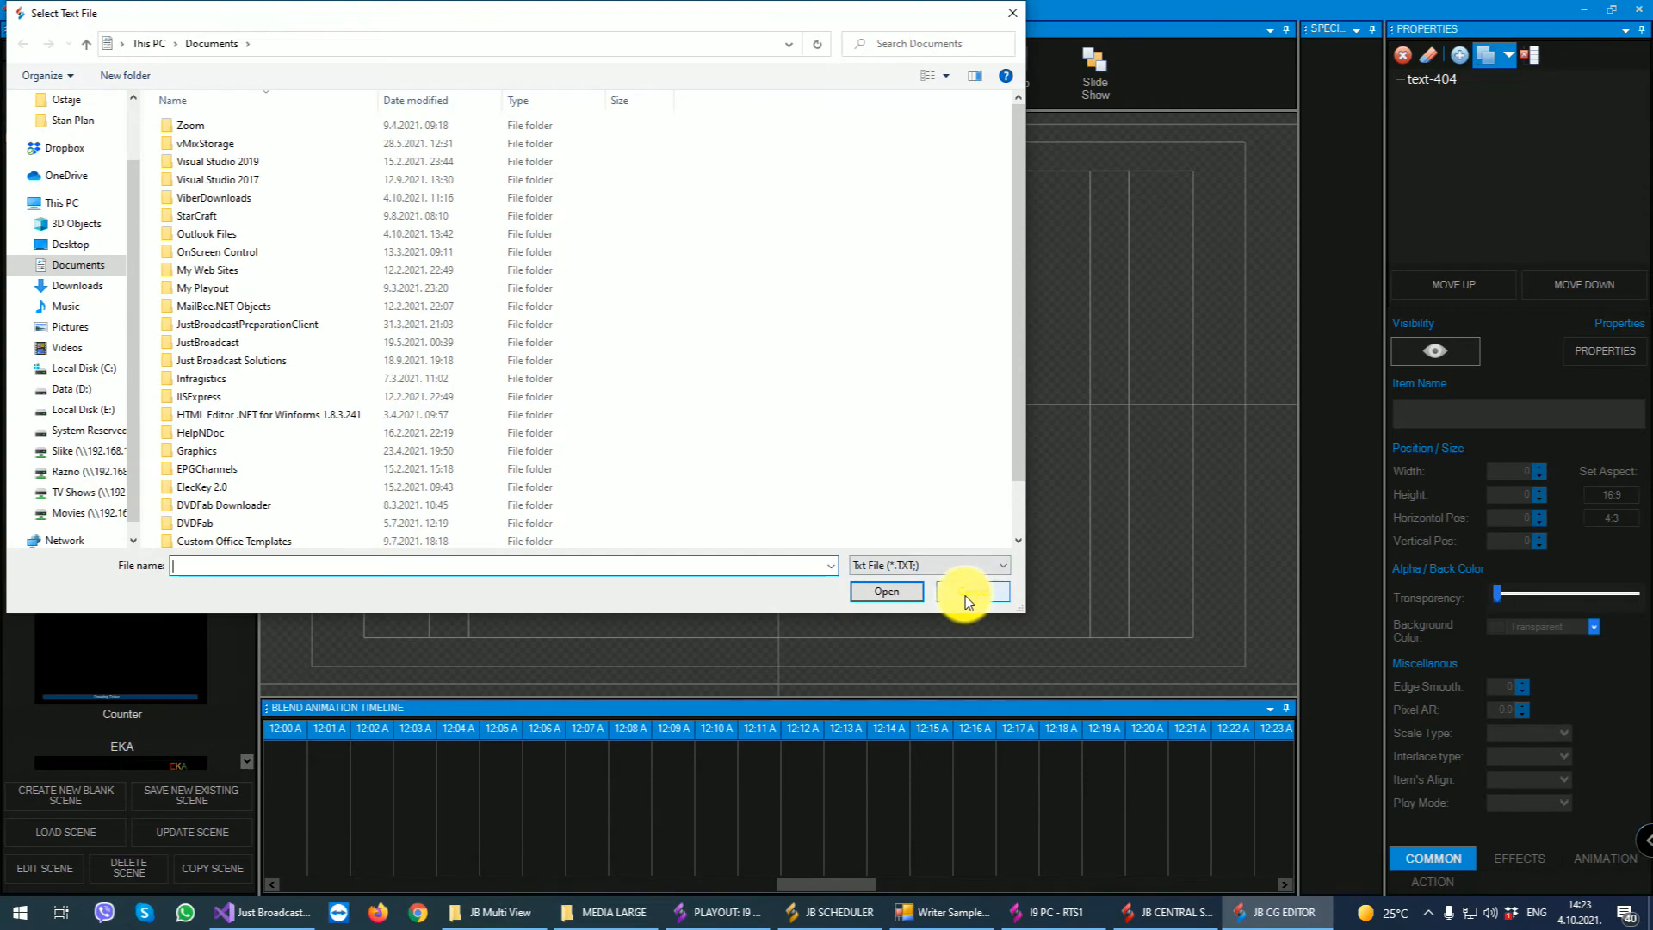
left_click(971, 592)
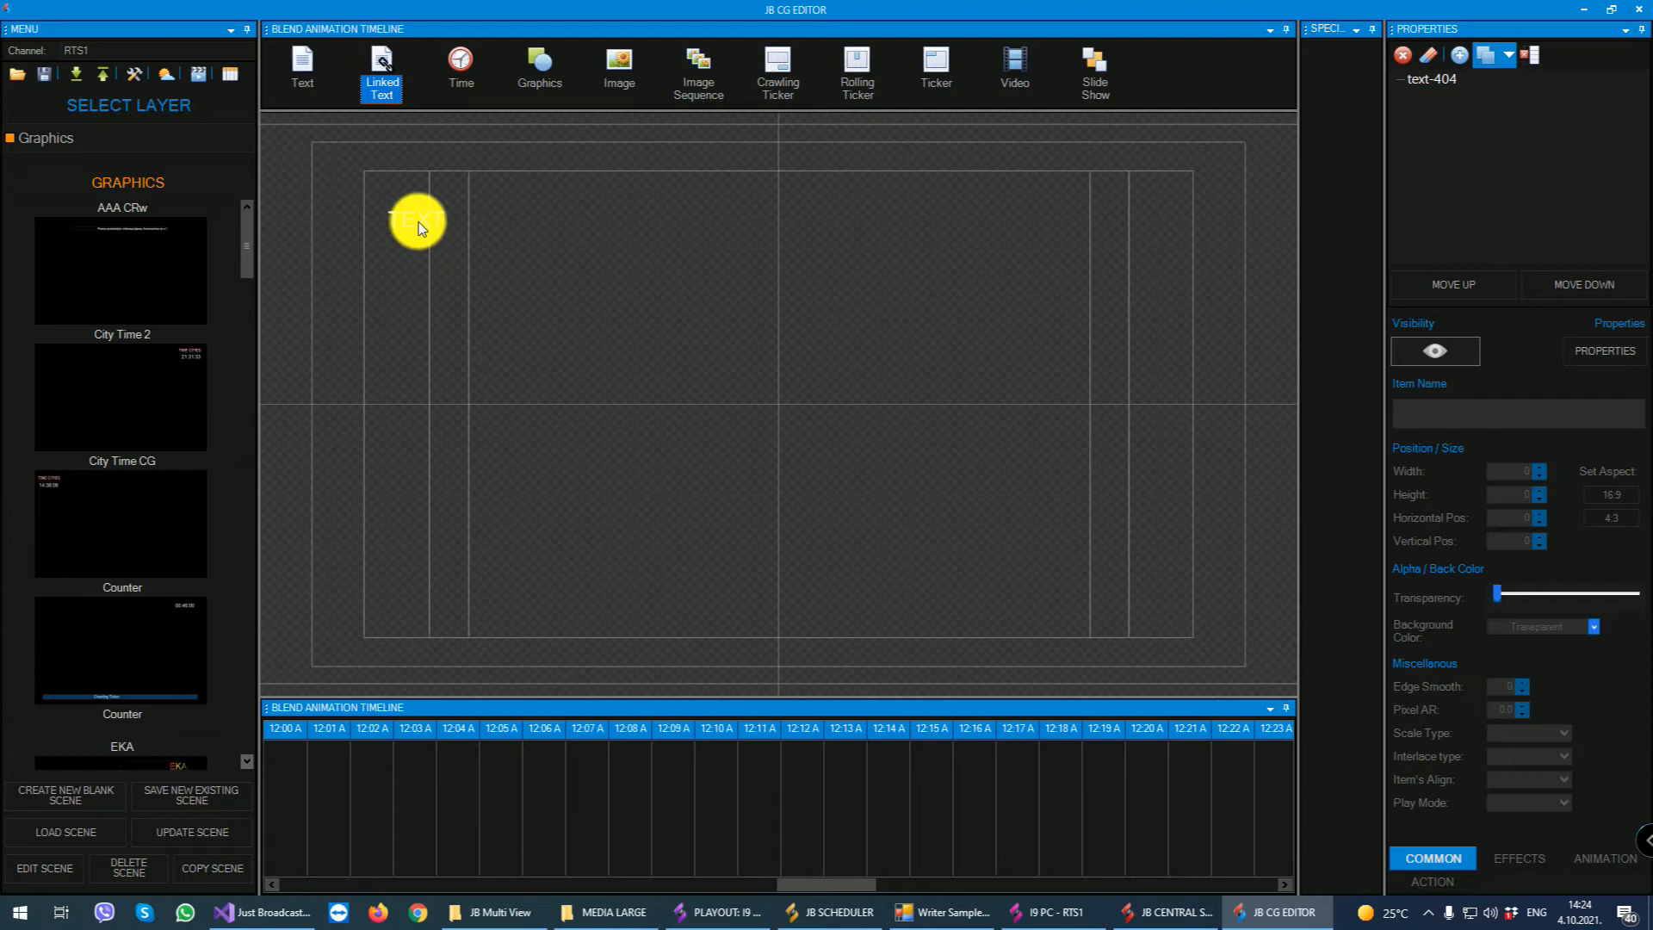
- Examine the time element options, from Date Time and Counter to World Time, and leave without adding one
left_click(548, 182)
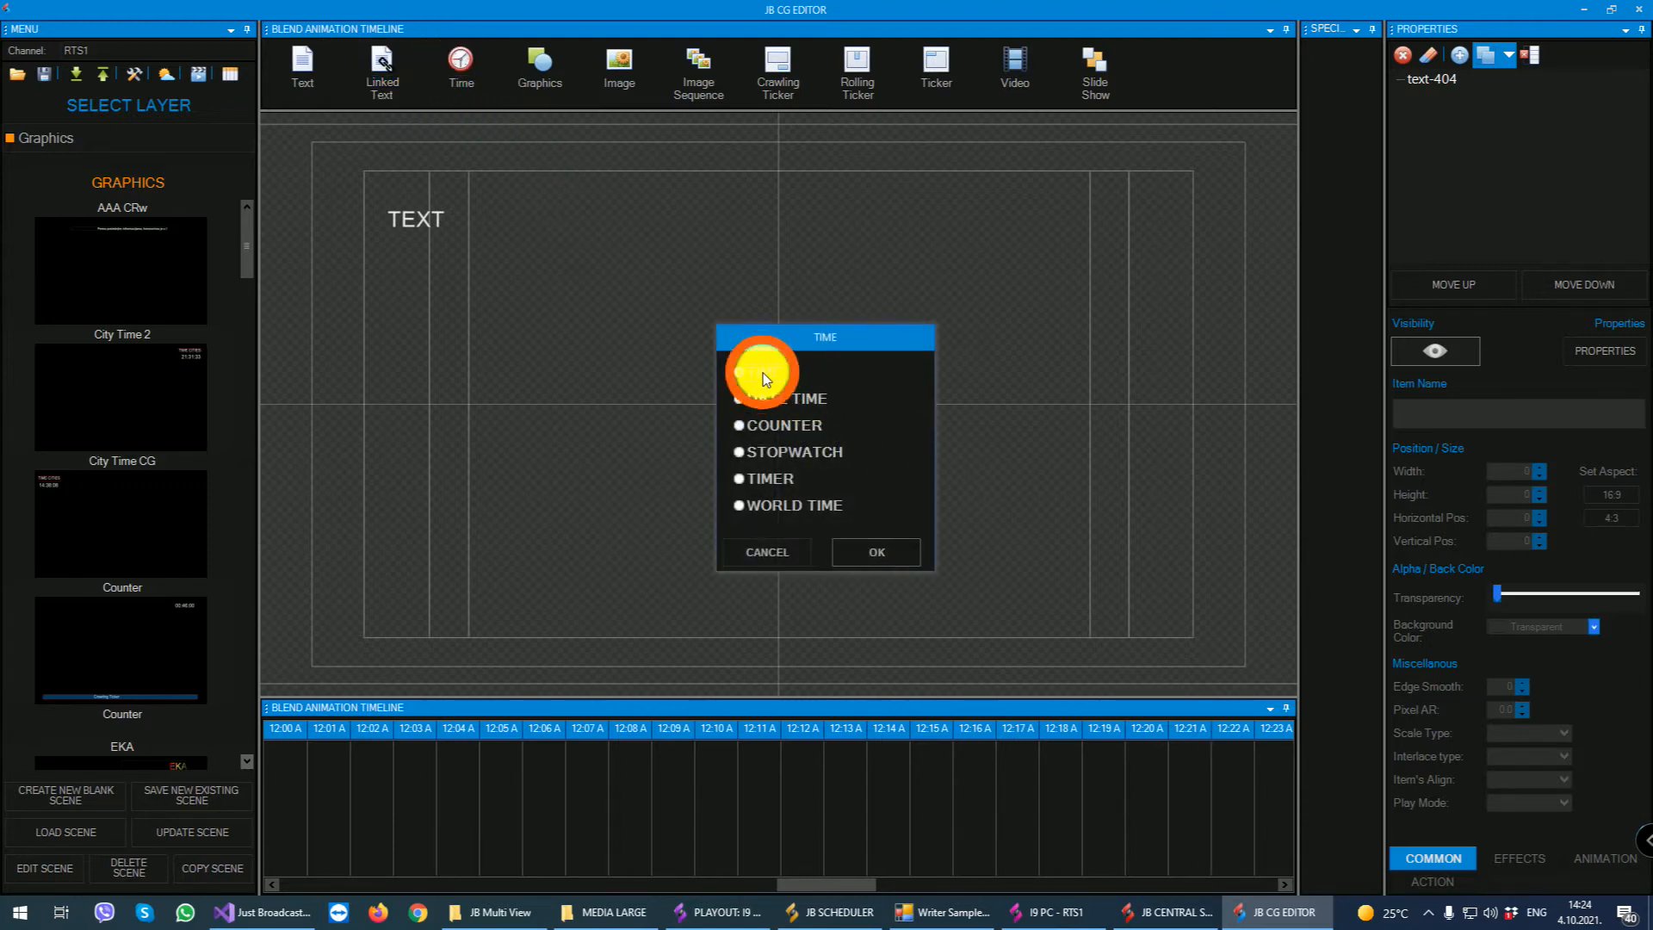
left_click(768, 396)
left_click(765, 426)
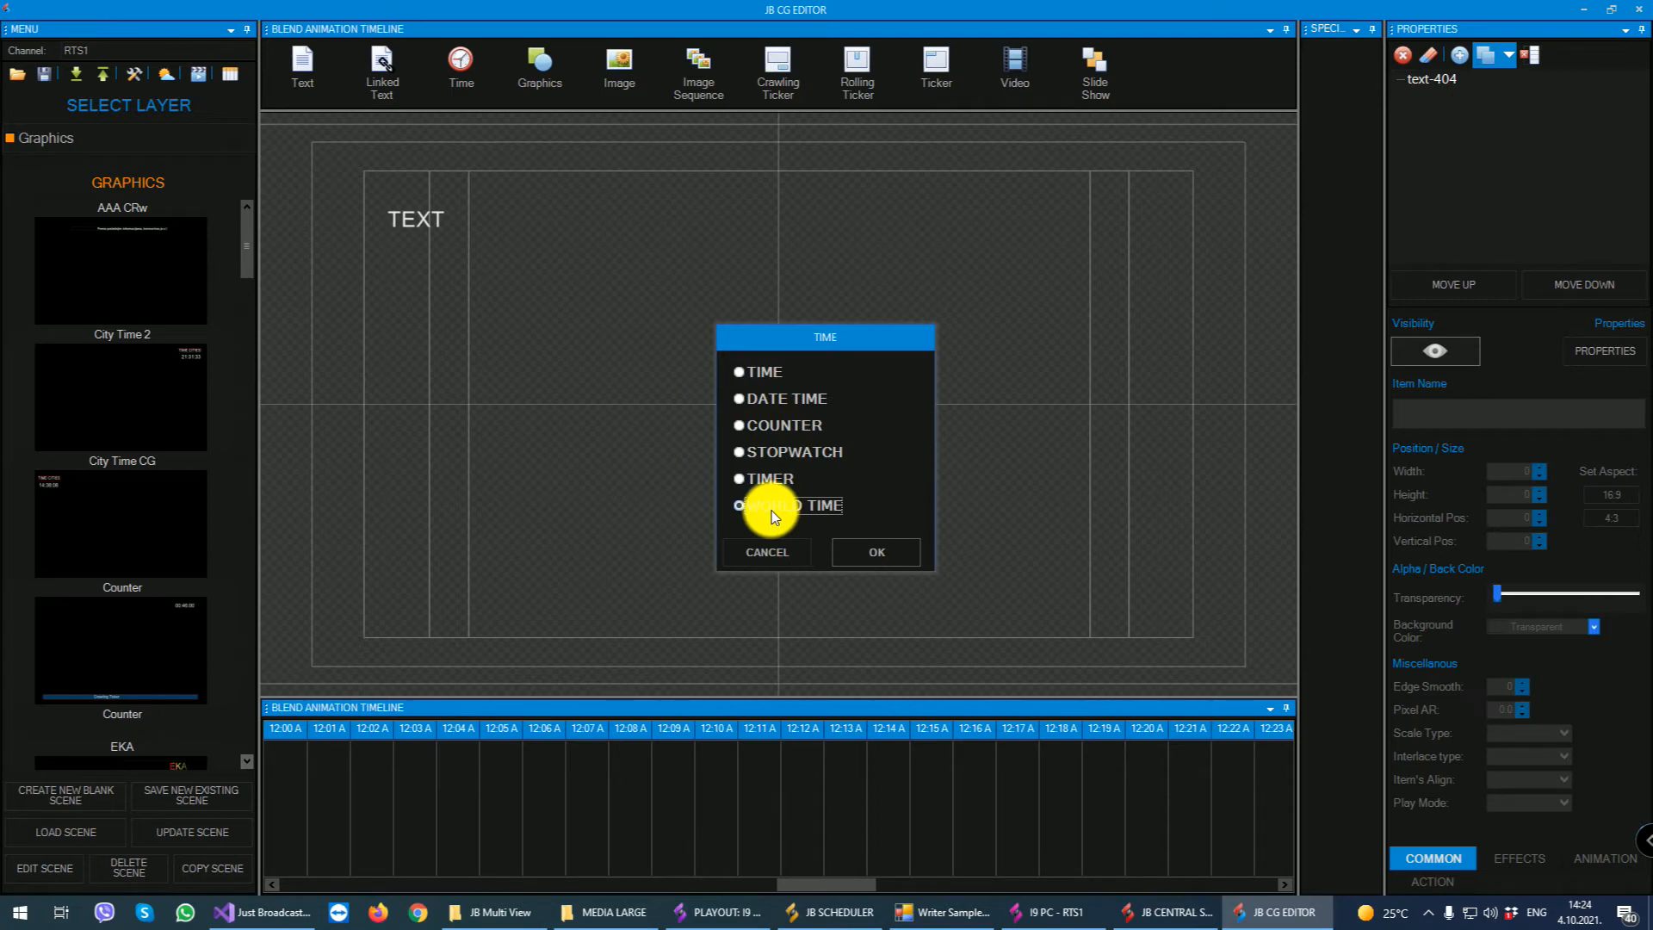
left_click(779, 553)
- Add a graphics shape above the canvas centre and a crawling ticker in the lower-right area of the scene
left_click_drag(540, 65, 607, 228)
left_click_drag(616, 61, 738, 155)
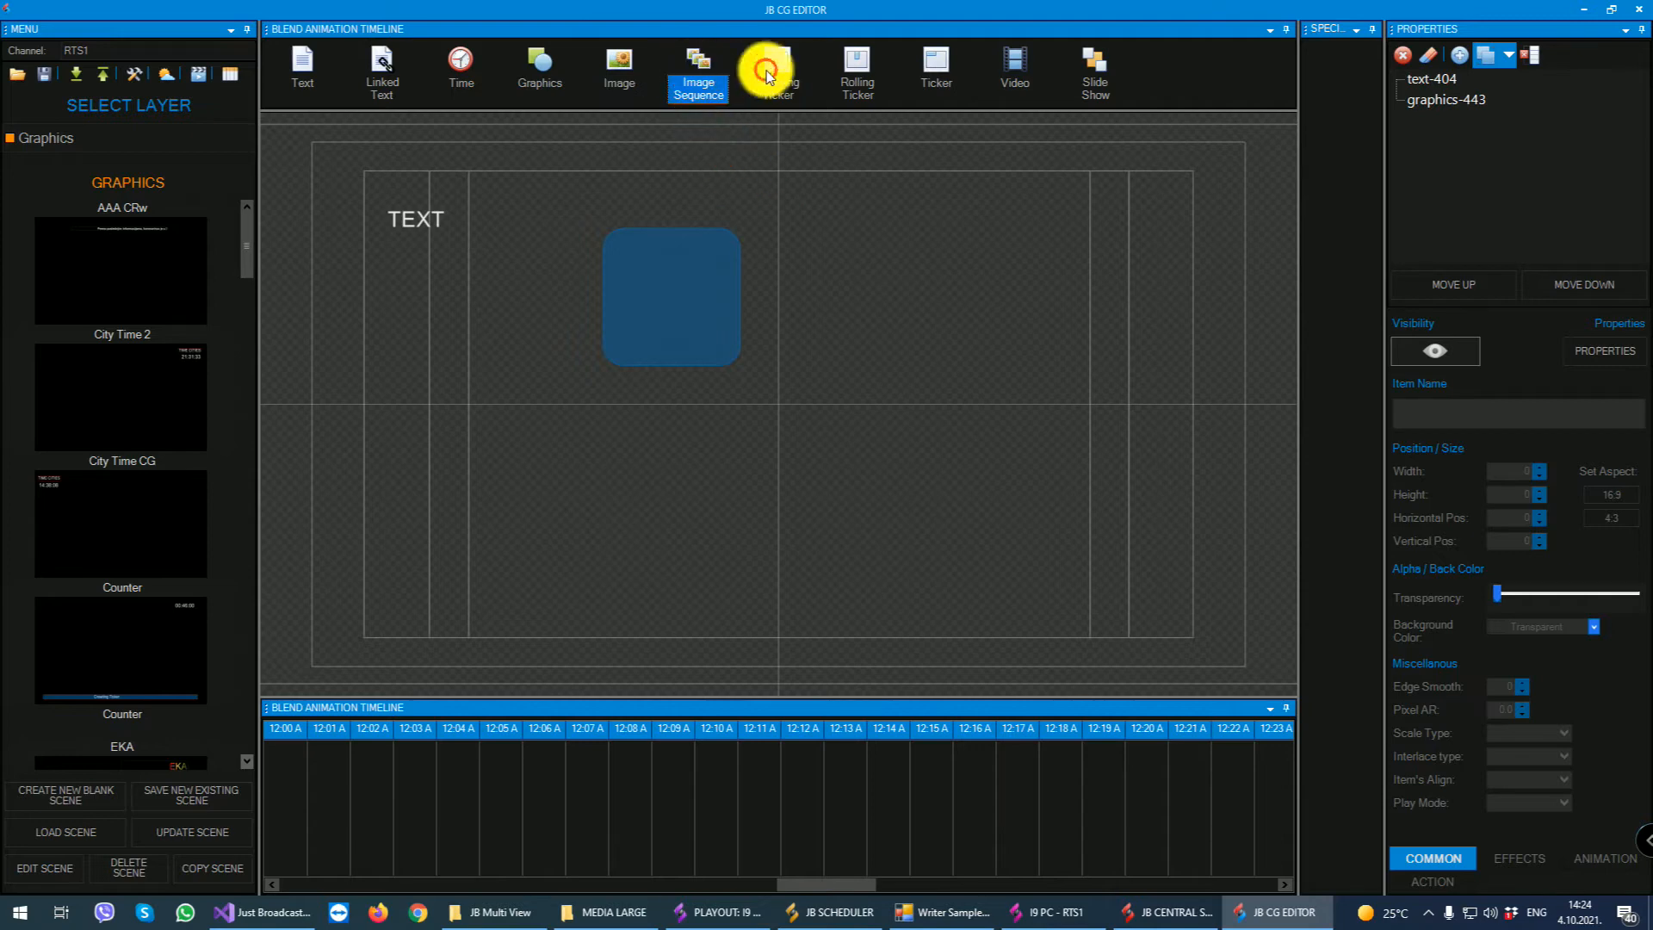
left_click_drag(764, 63, 811, 372)
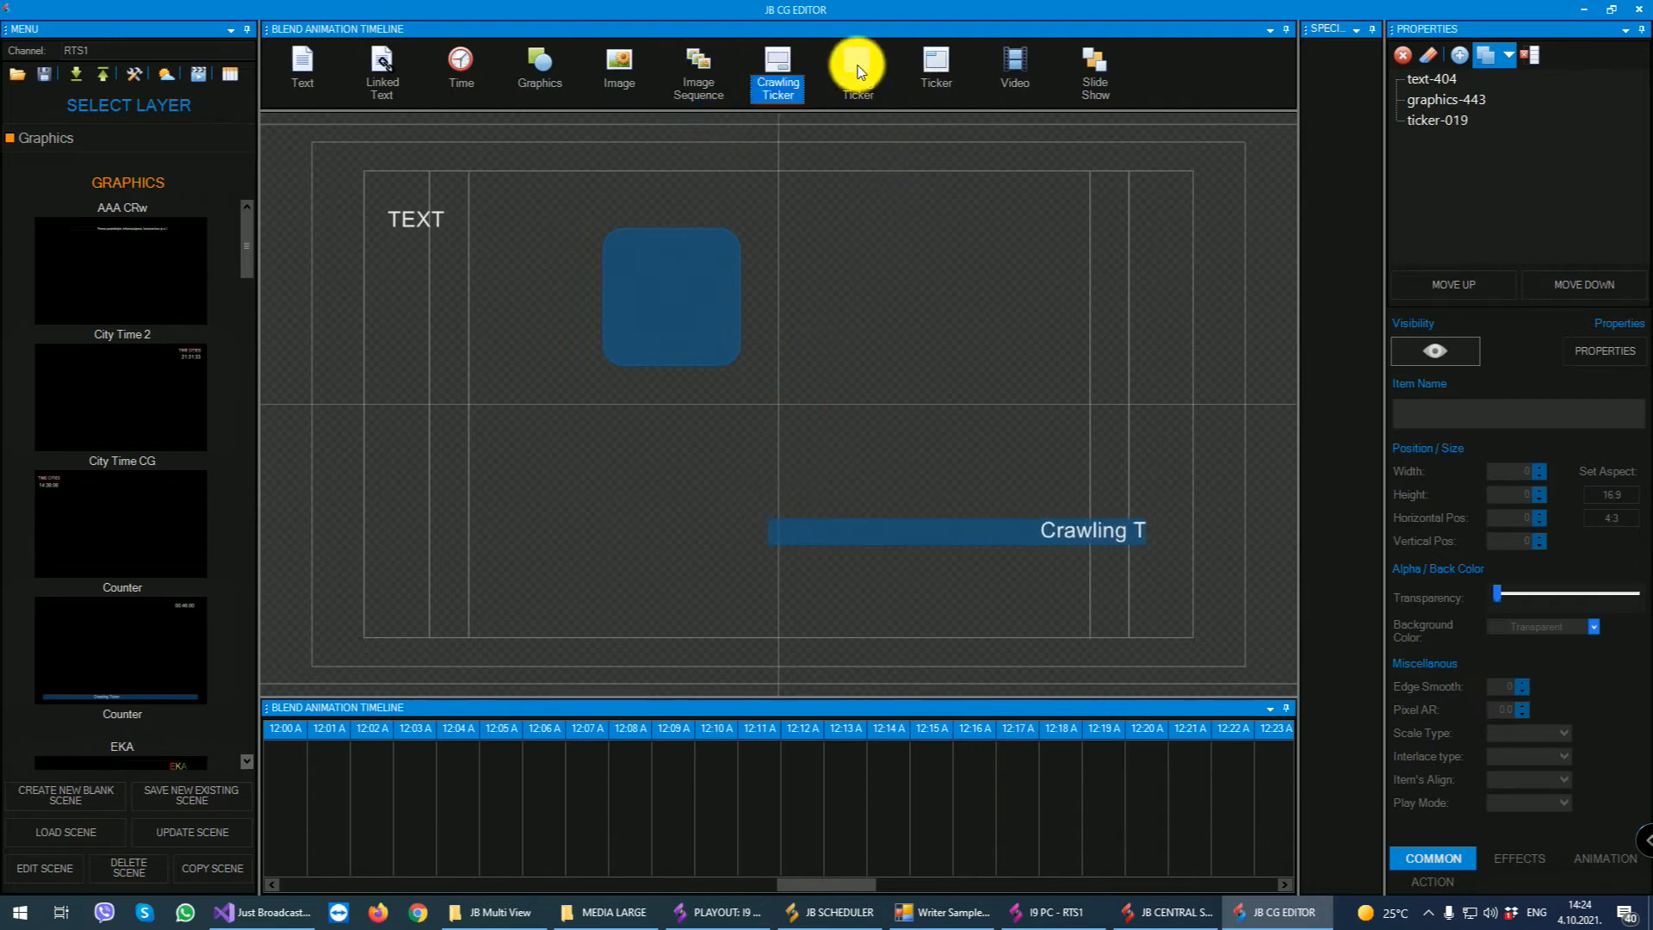
- Add a rolling ticker in the upper-right area and a plain ticker below the shape, leaving the video file selection without choosing one
left_click_drag(860, 63, 888, 219)
left_click_drag(934, 69, 514, 420)
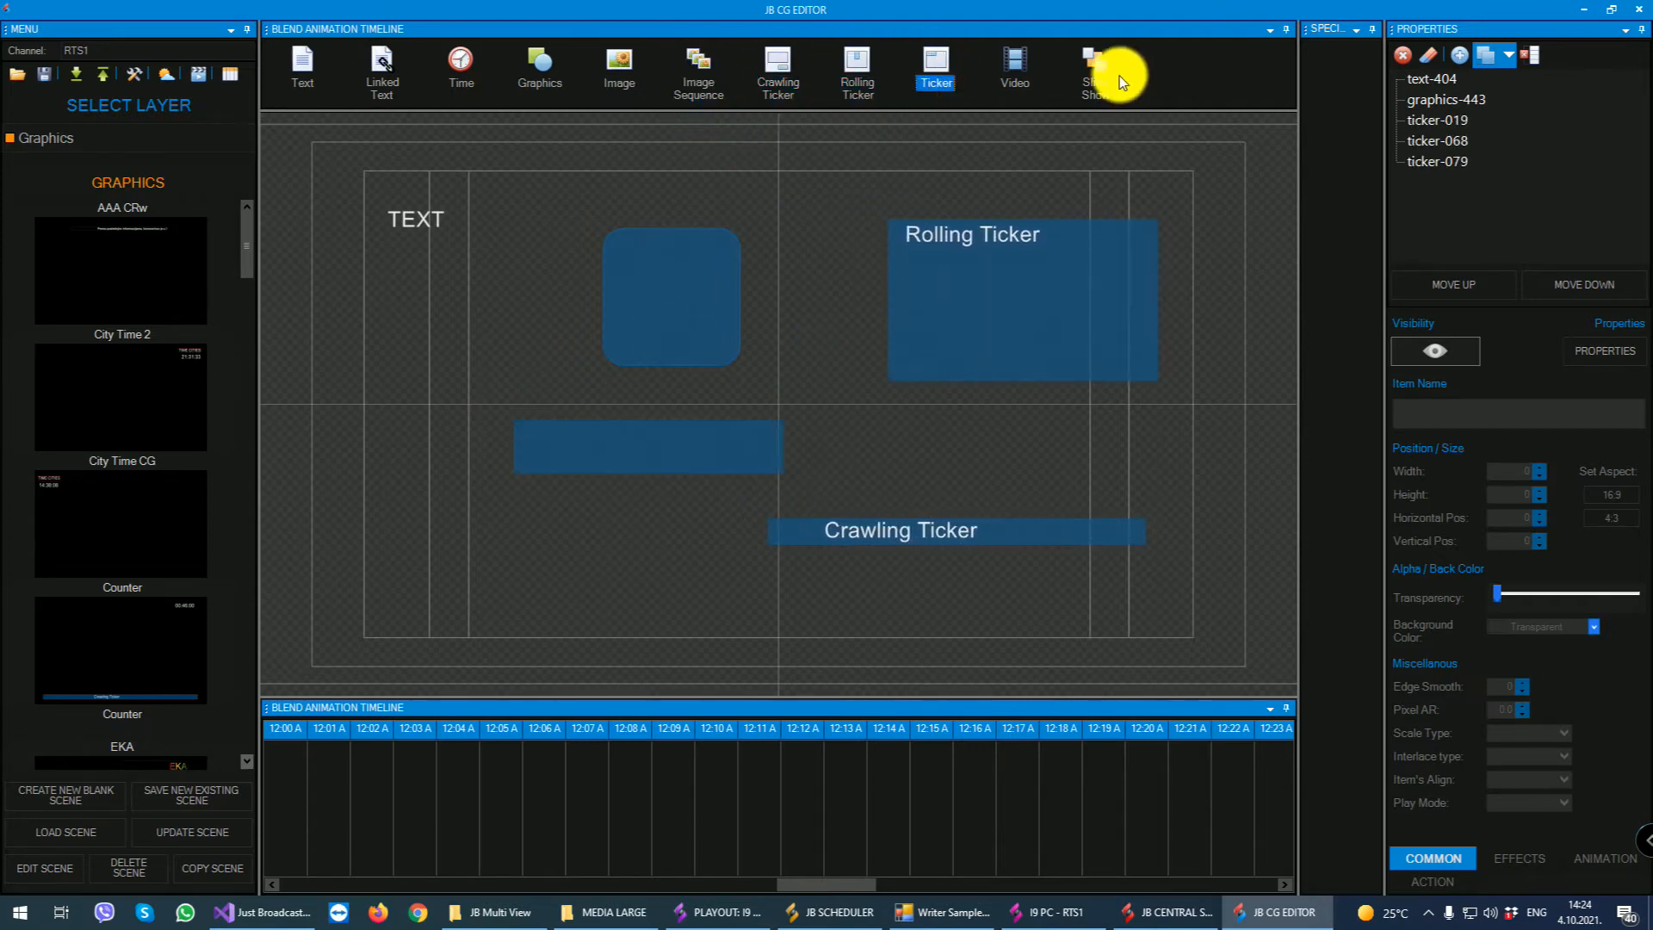
left_click_drag(1024, 68, 428, 386)
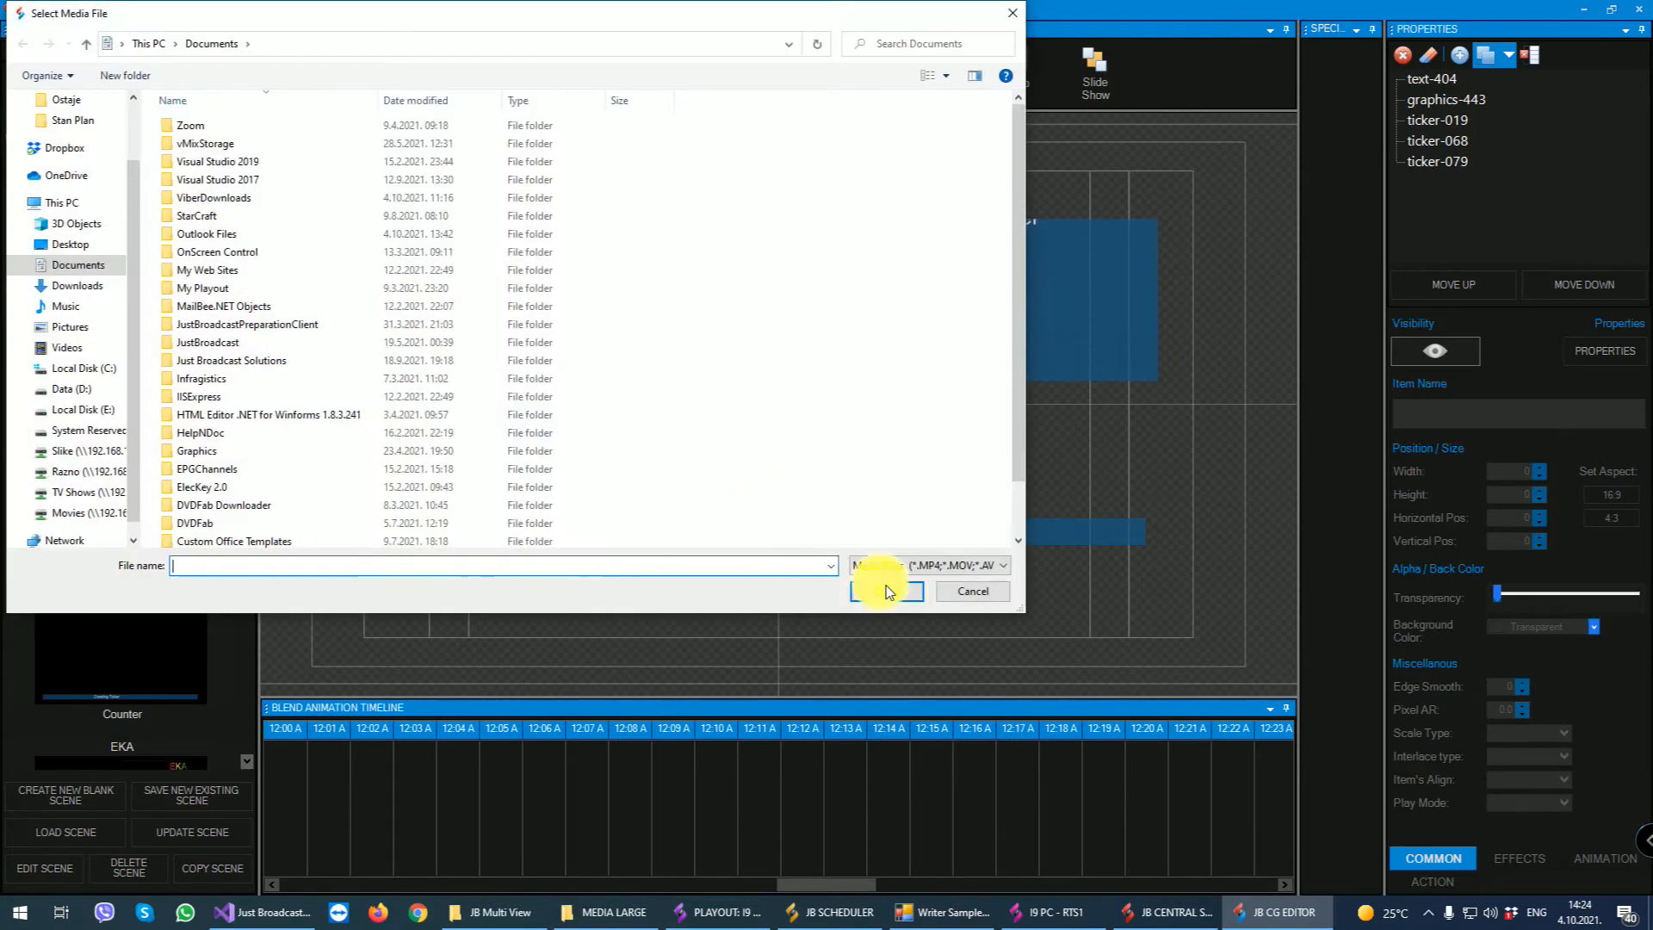
left_click(966, 592)
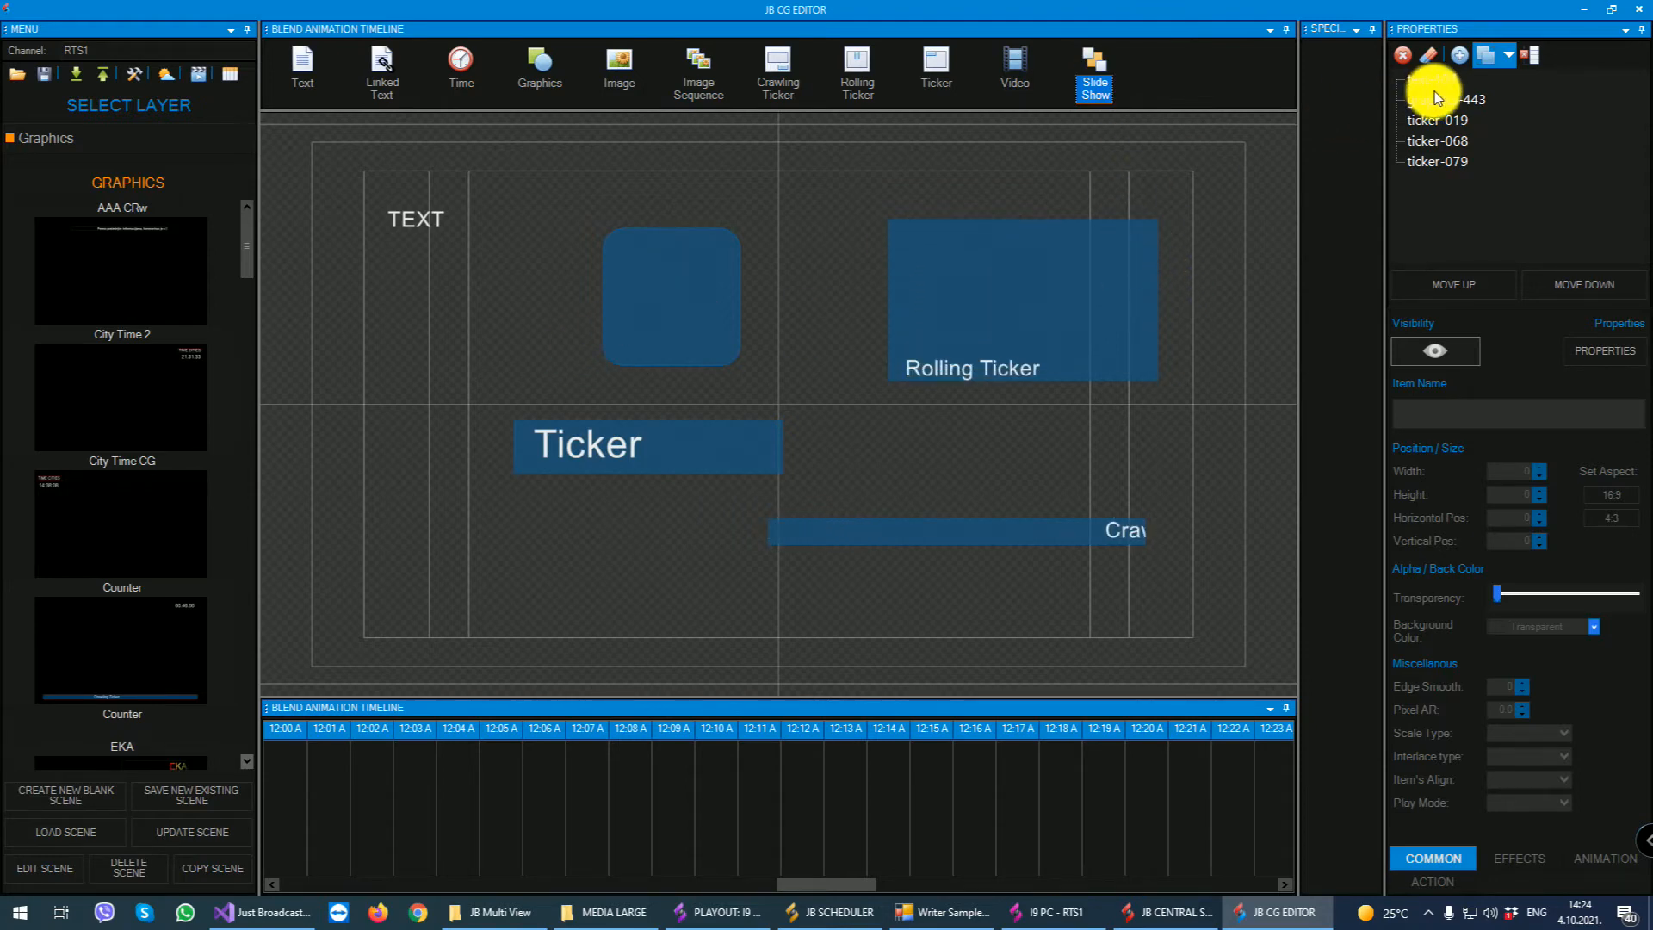
- Select the shape and tickers in turn, and examine the crawling ticker's Effects, Ticker, Animation and Action properties
left_click(664, 305)
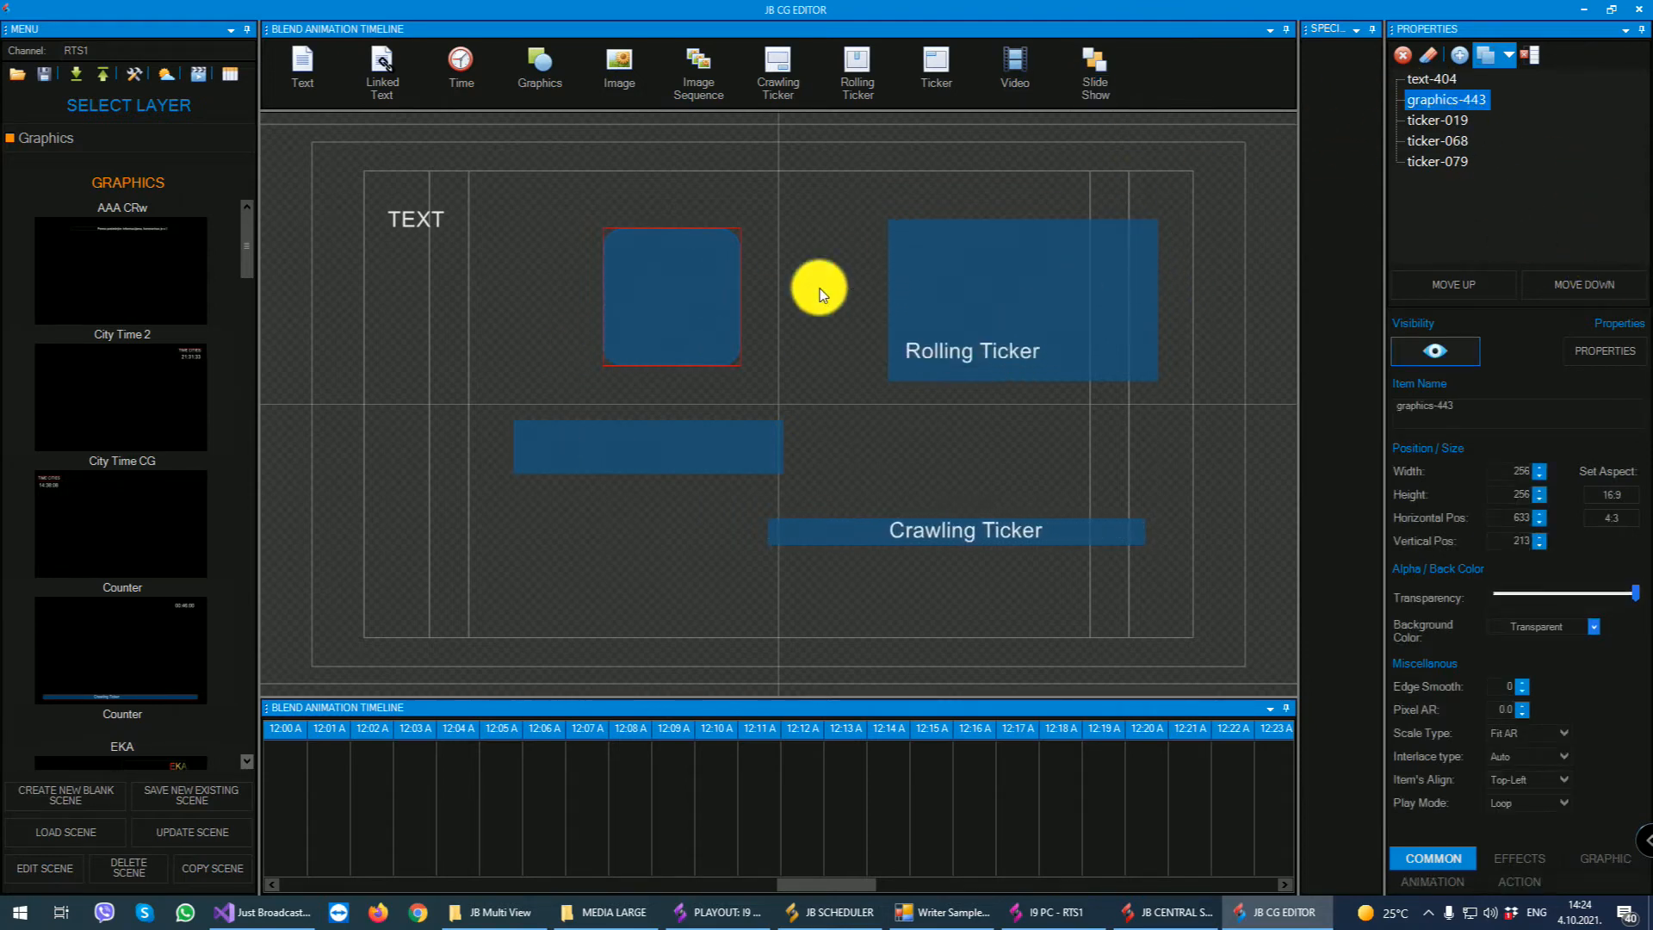
left_click(1070, 292)
left_click(830, 530)
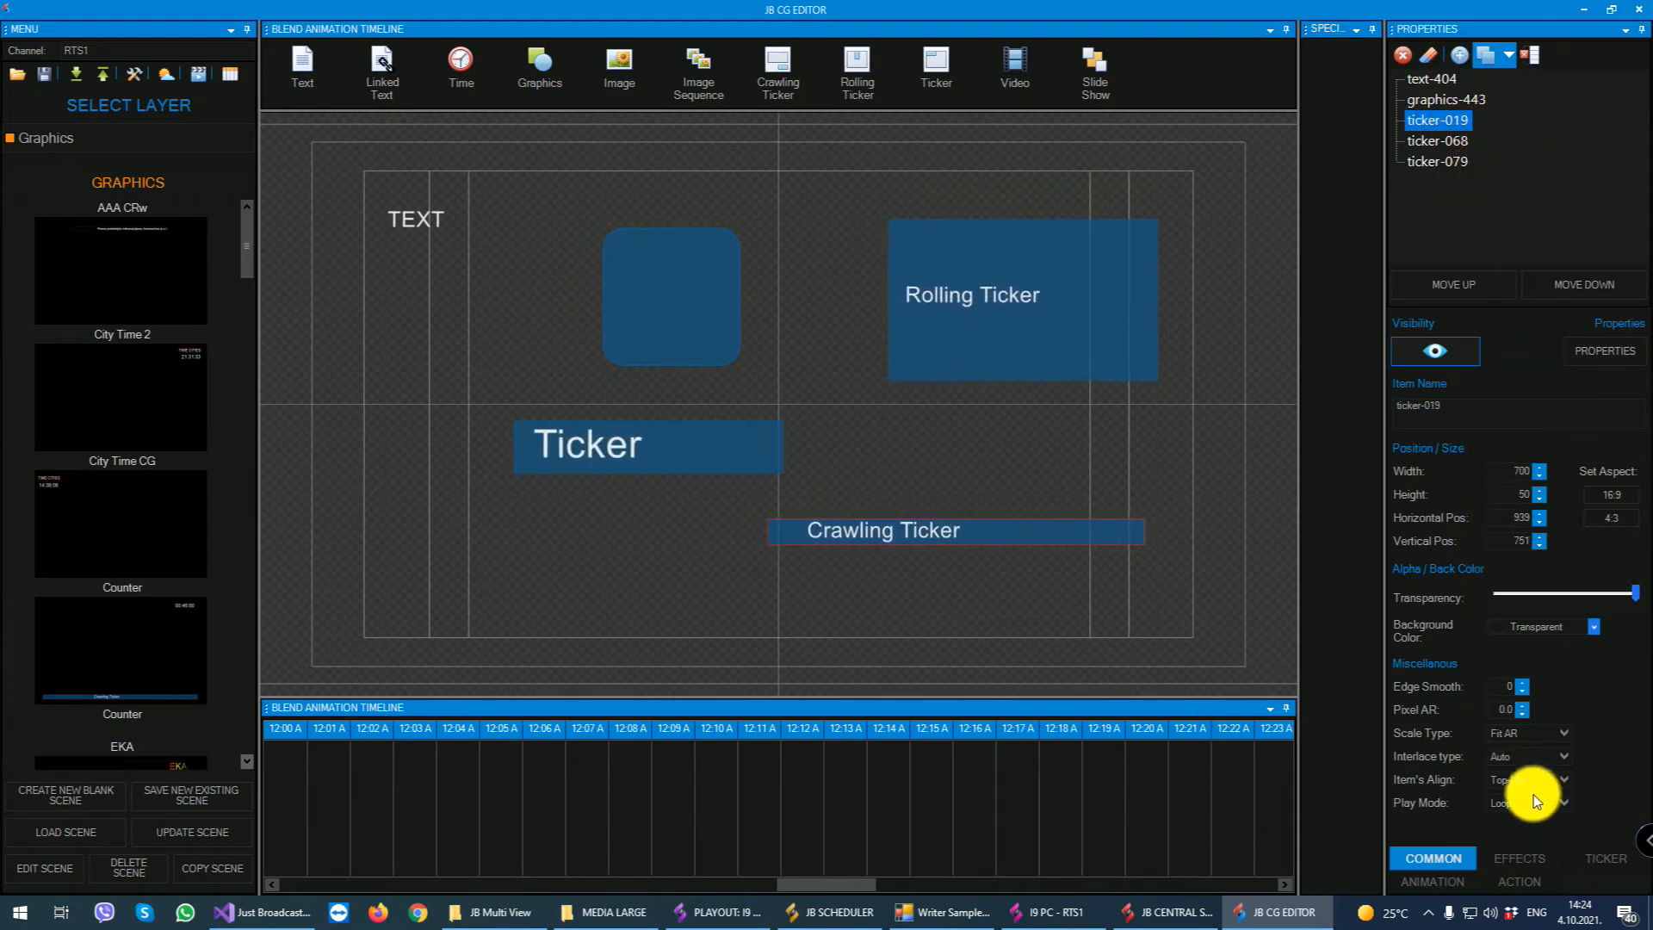
left_click(1500, 861)
left_click(1602, 863)
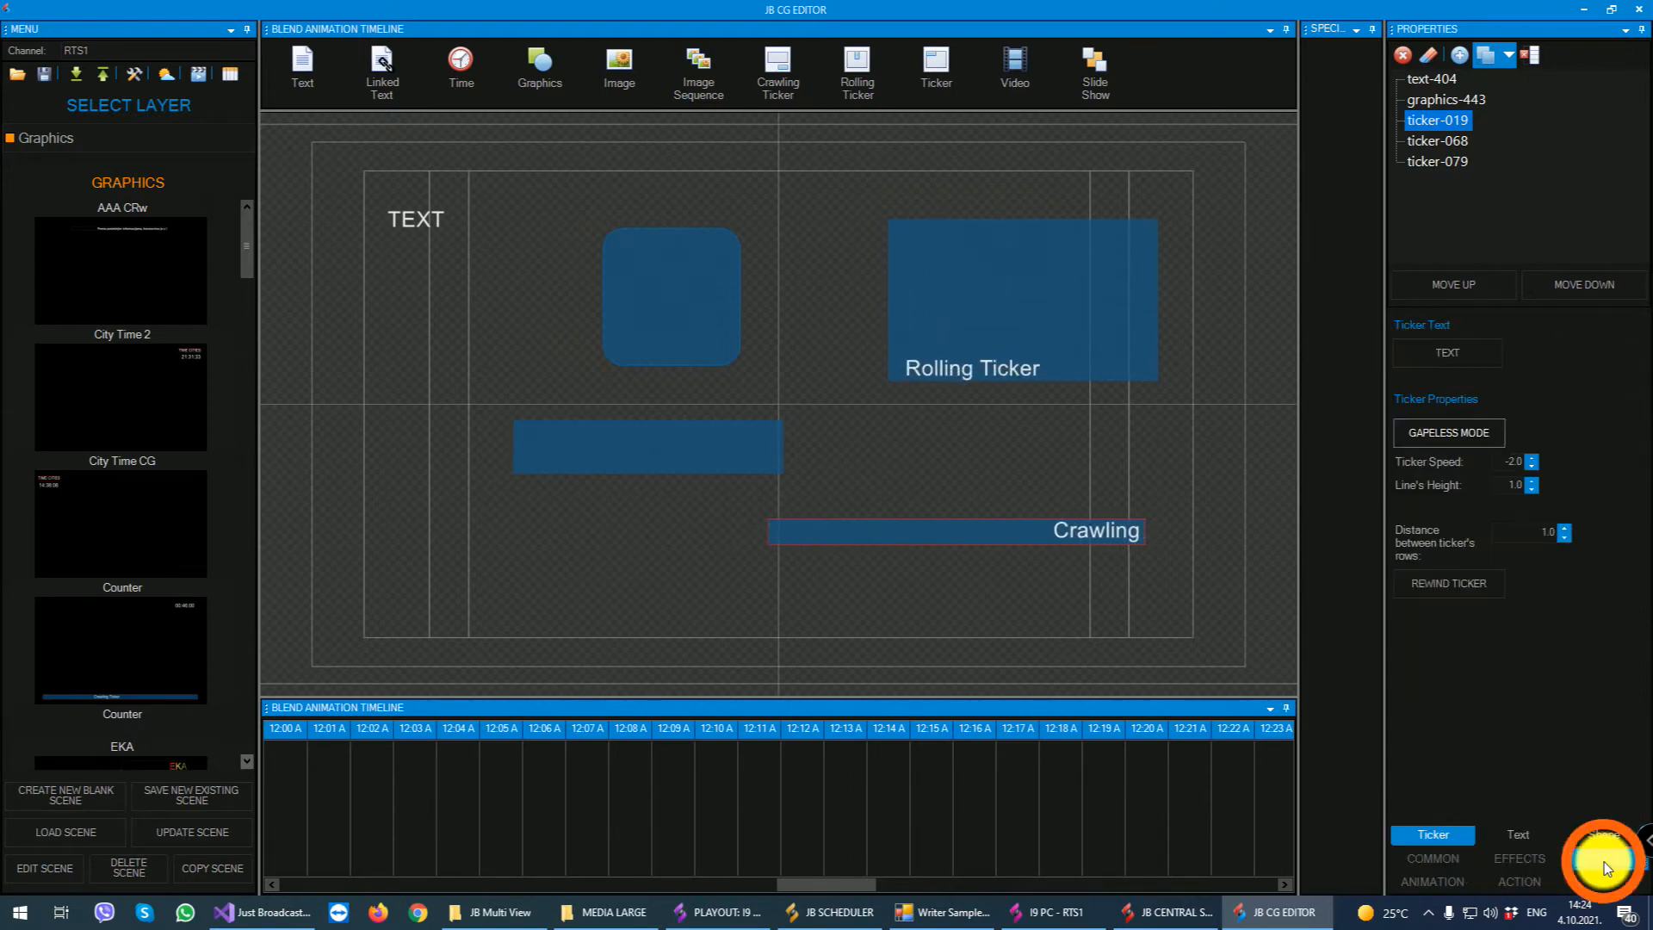
left_click(1431, 880)
left_click(1517, 883)
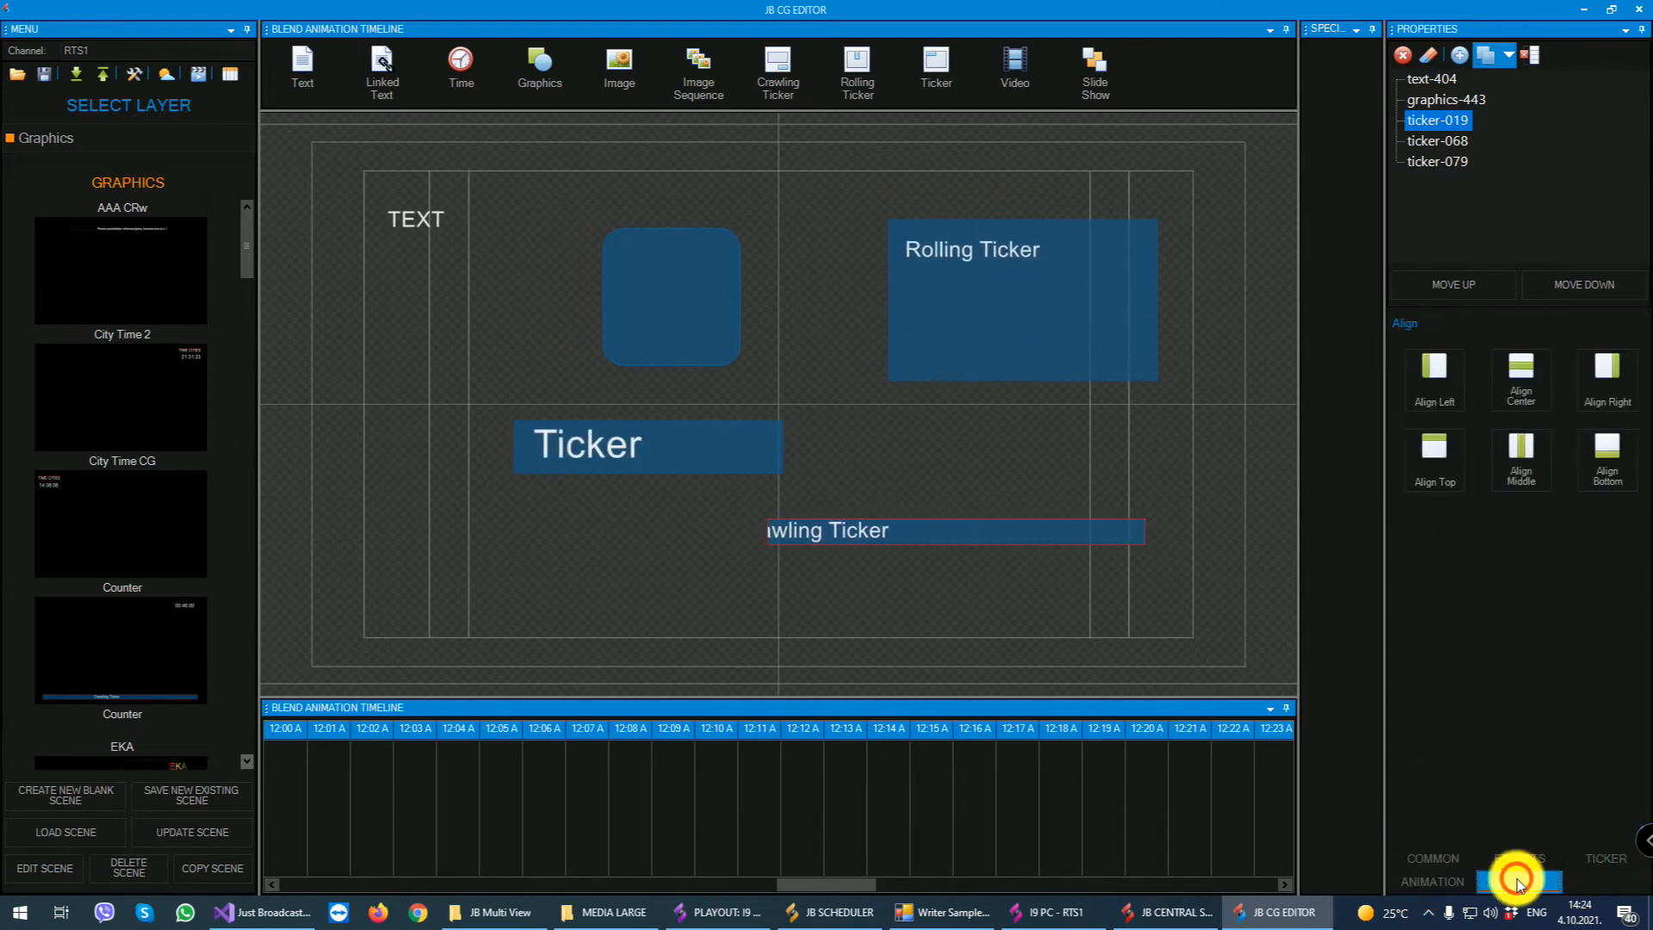
- Enable blend for the crawling ticker with item duration 5000 msec, in/out duration 1000 msec and item delay 2000 msec
left_click(1446, 881)
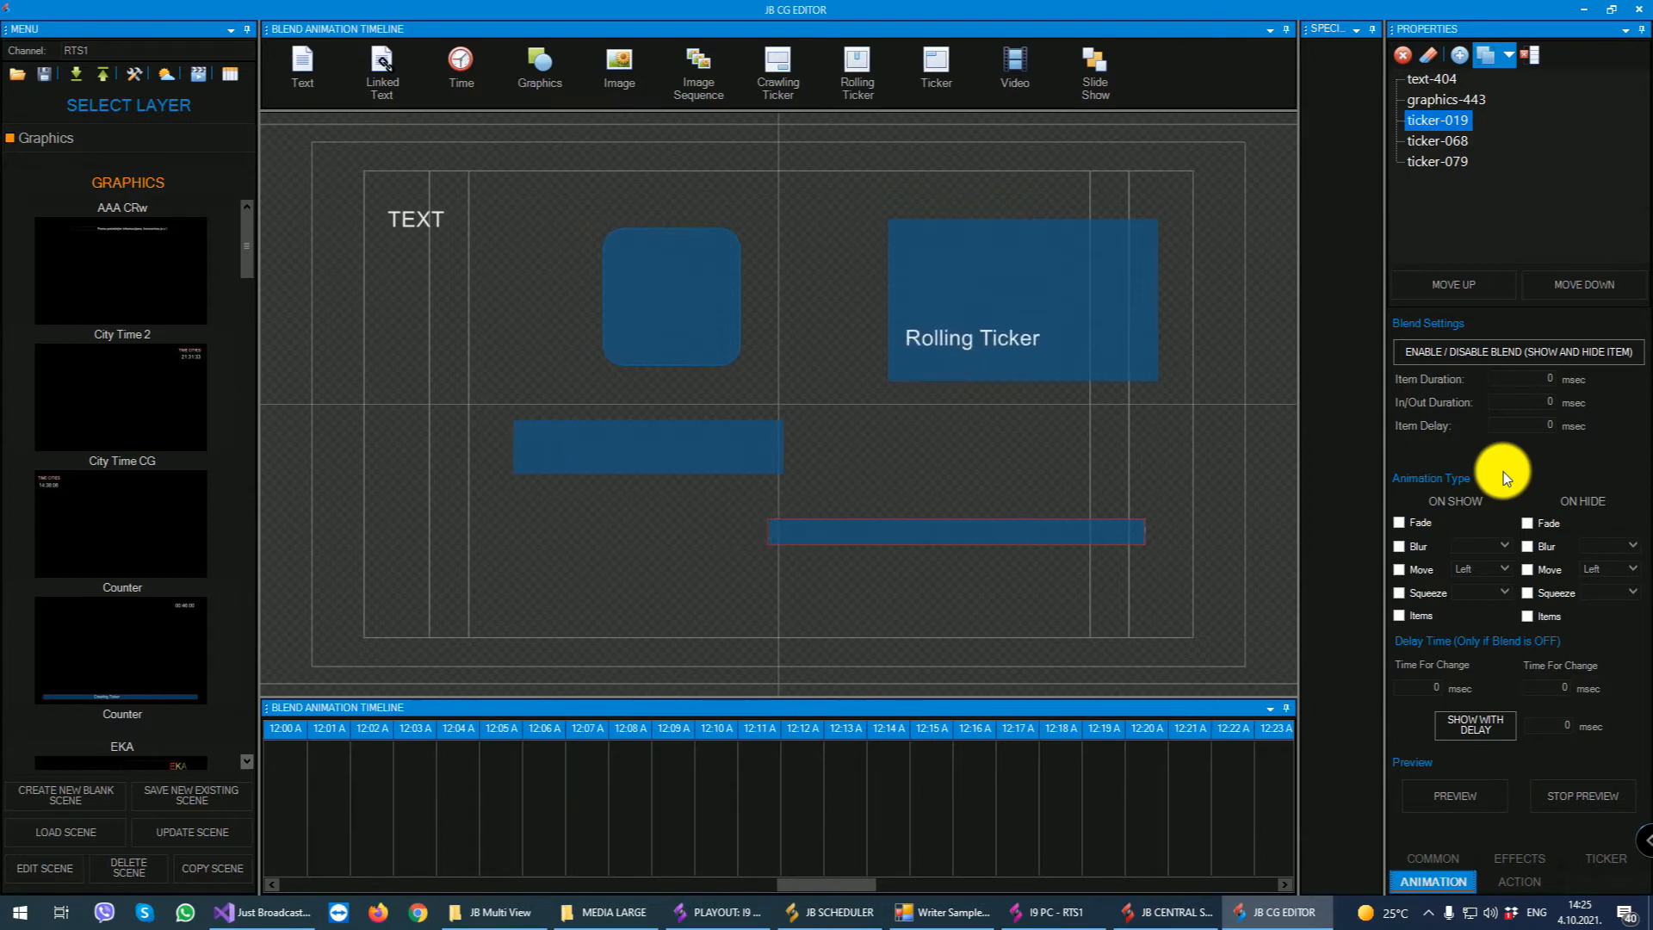
left_click(1542, 348)
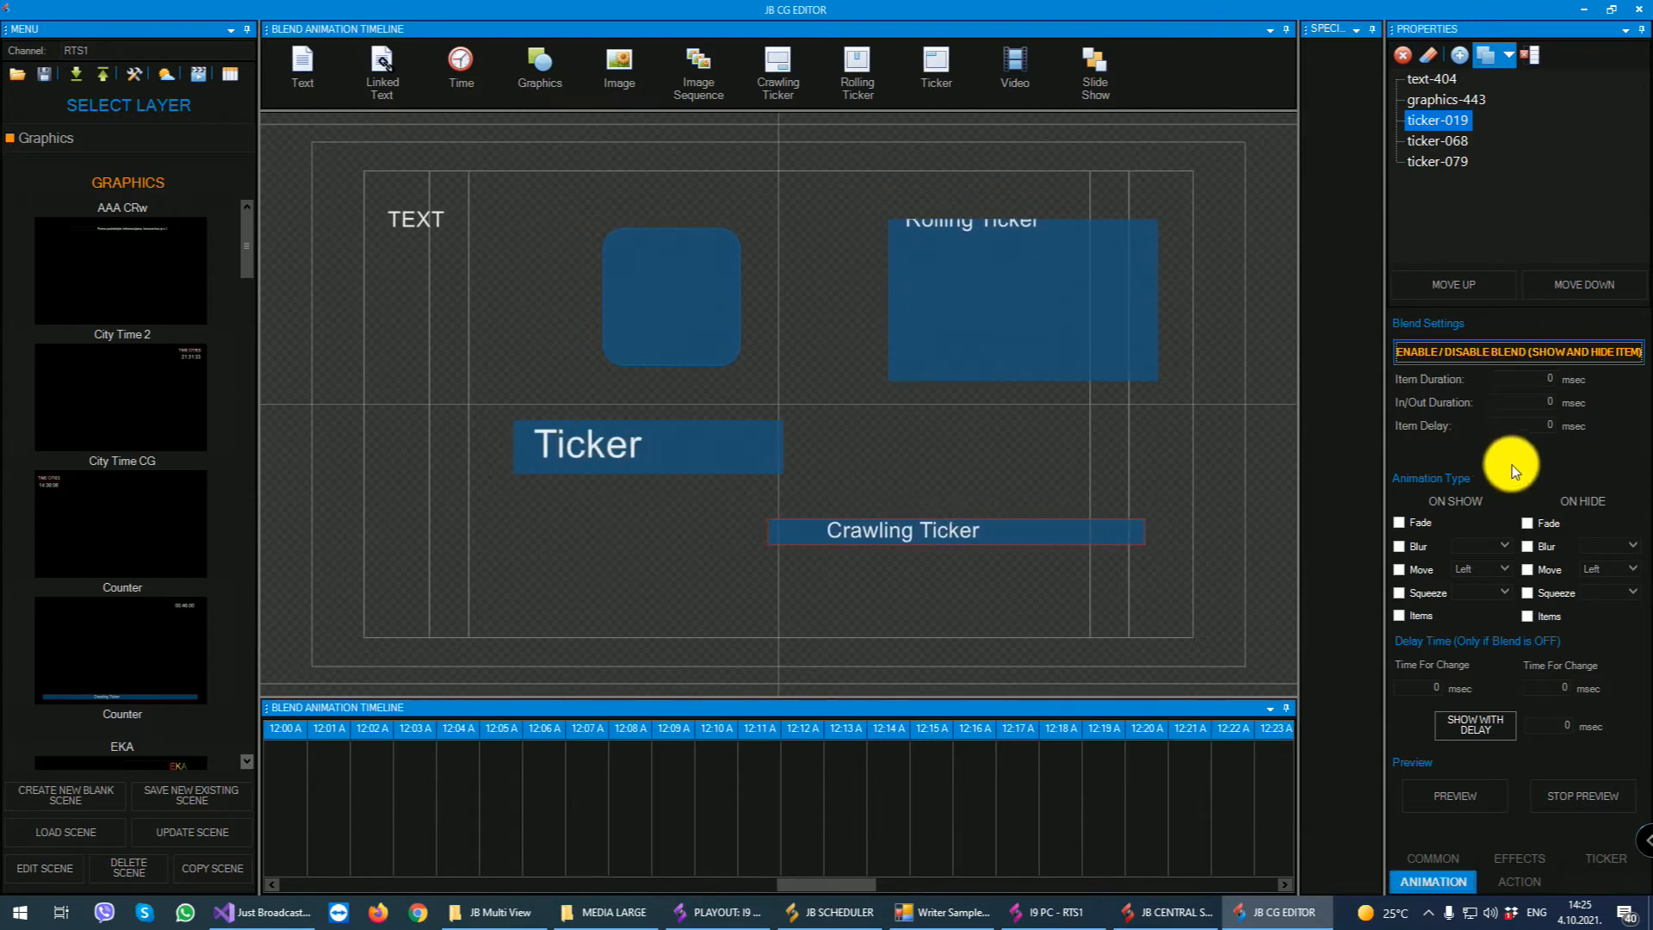
left_click(1526, 379)
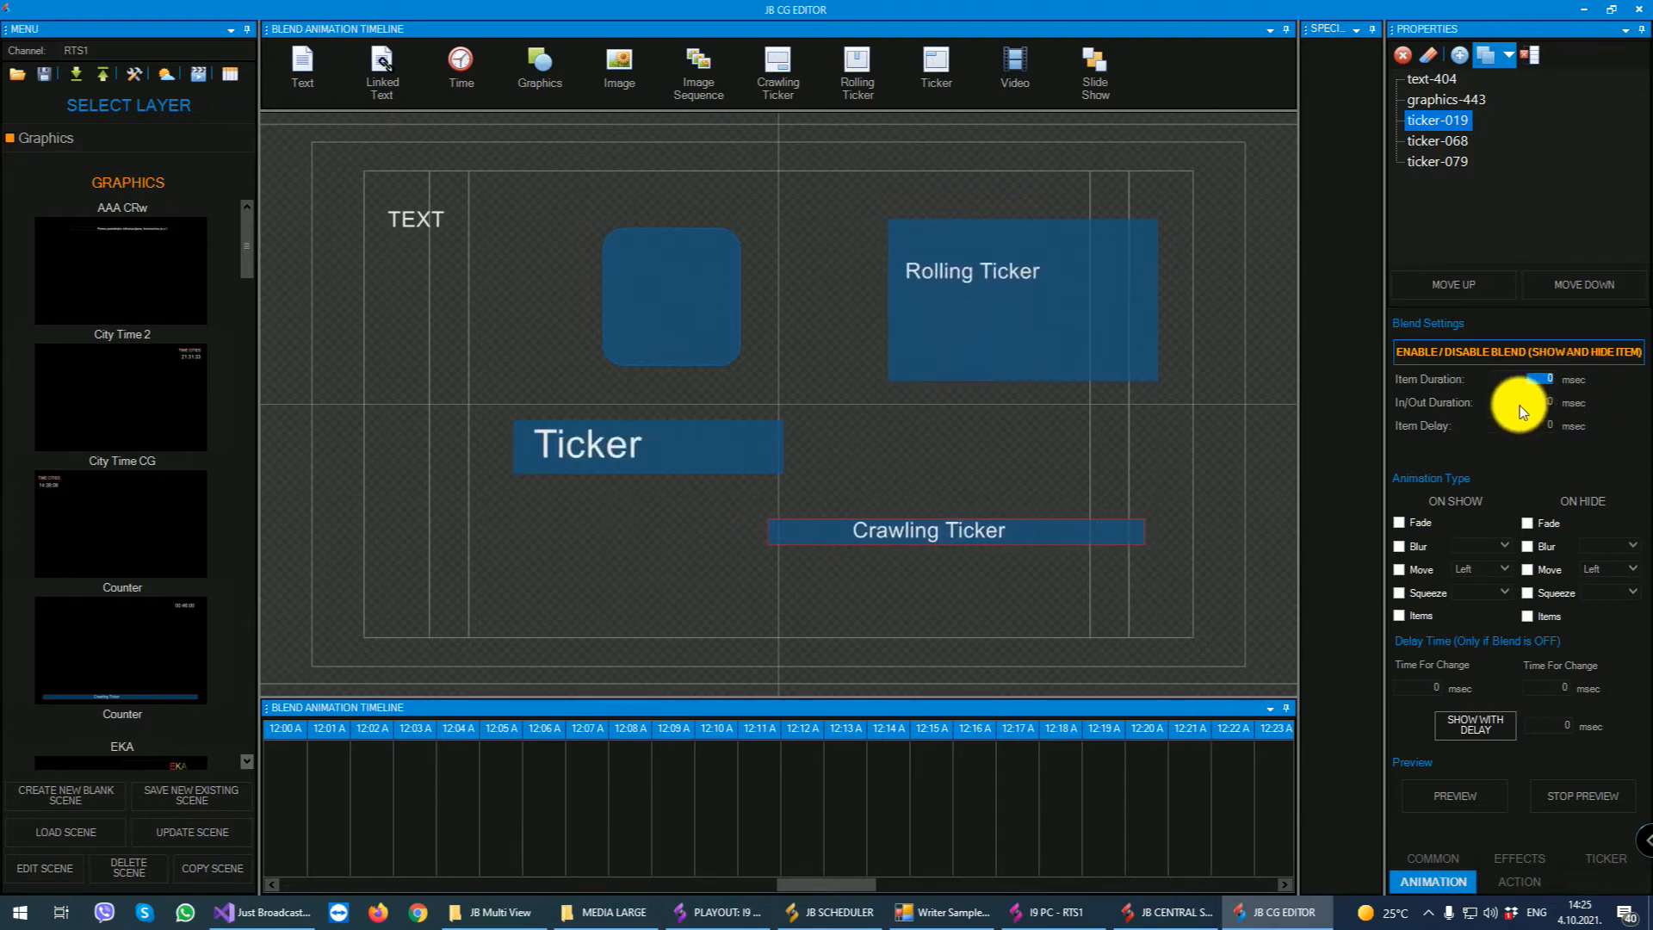
type("5000")
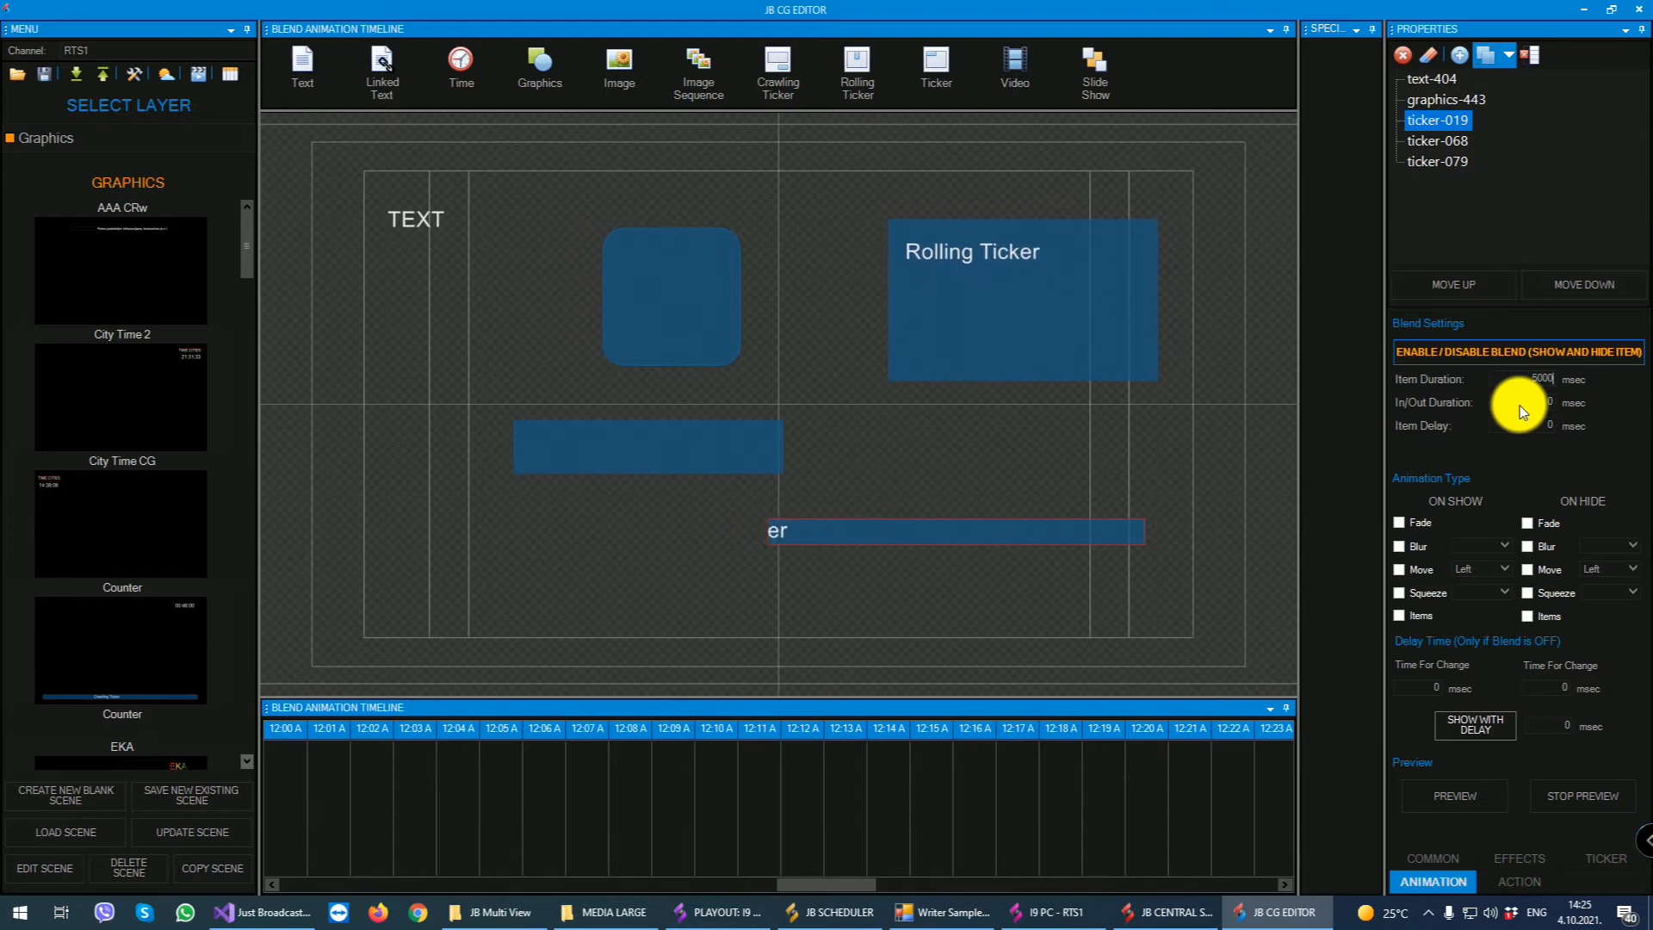
left_click(1533, 403)
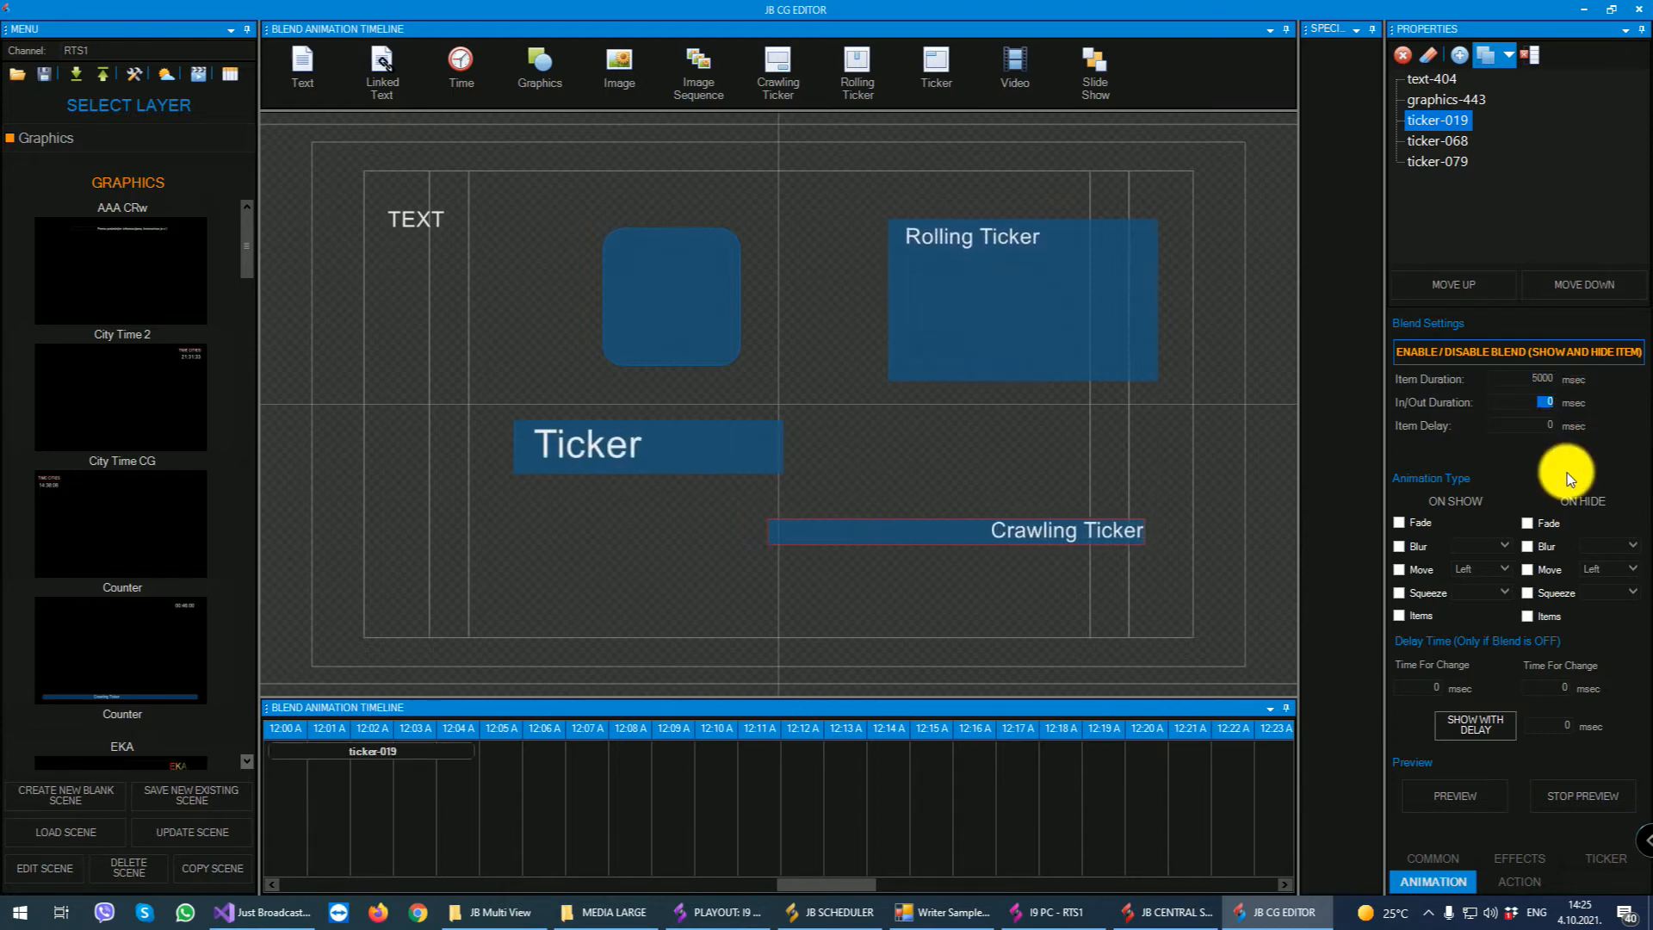
type("1000")
left_click_drag(1514, 424, 1558, 425)
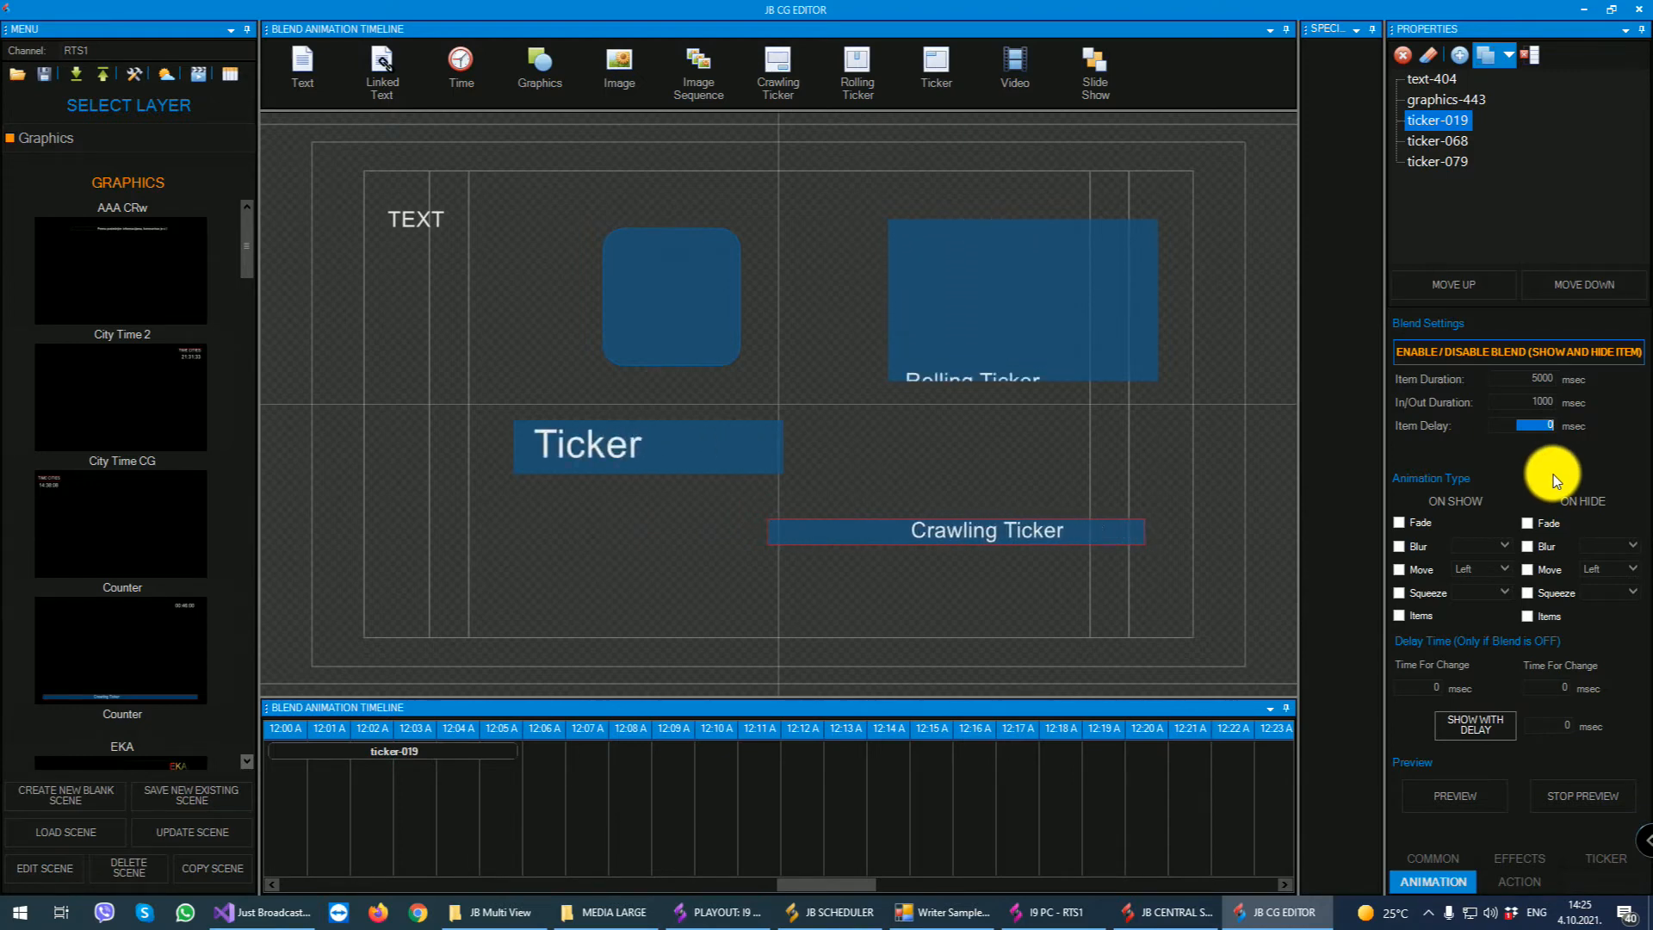
type("2000")
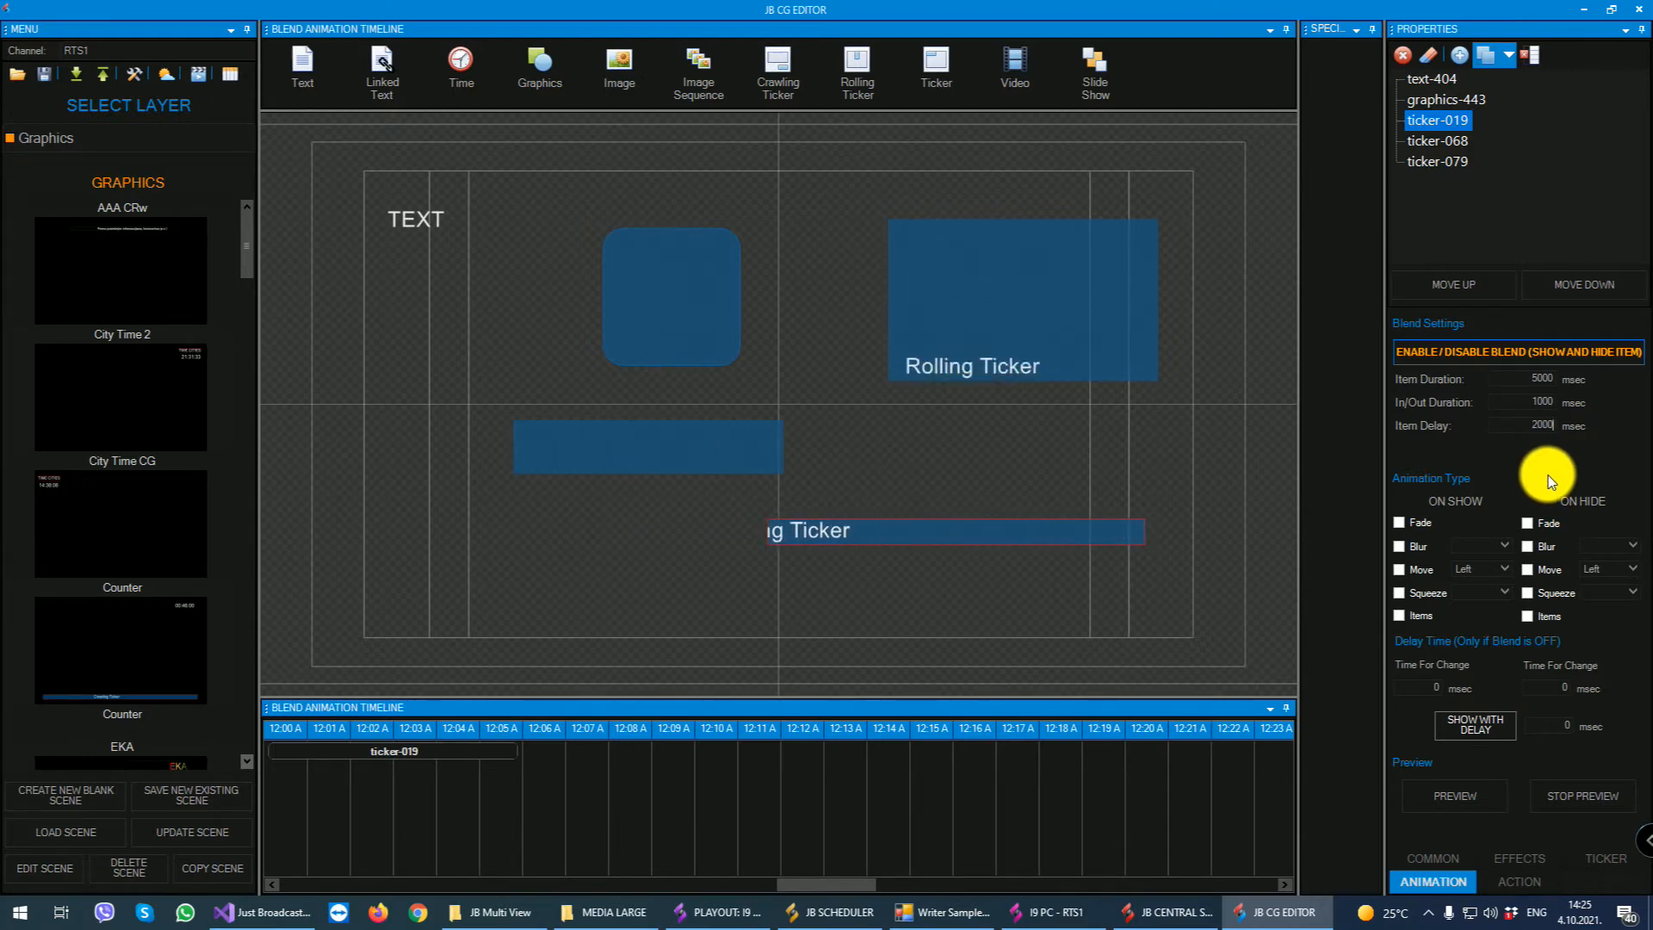
key("Tab")
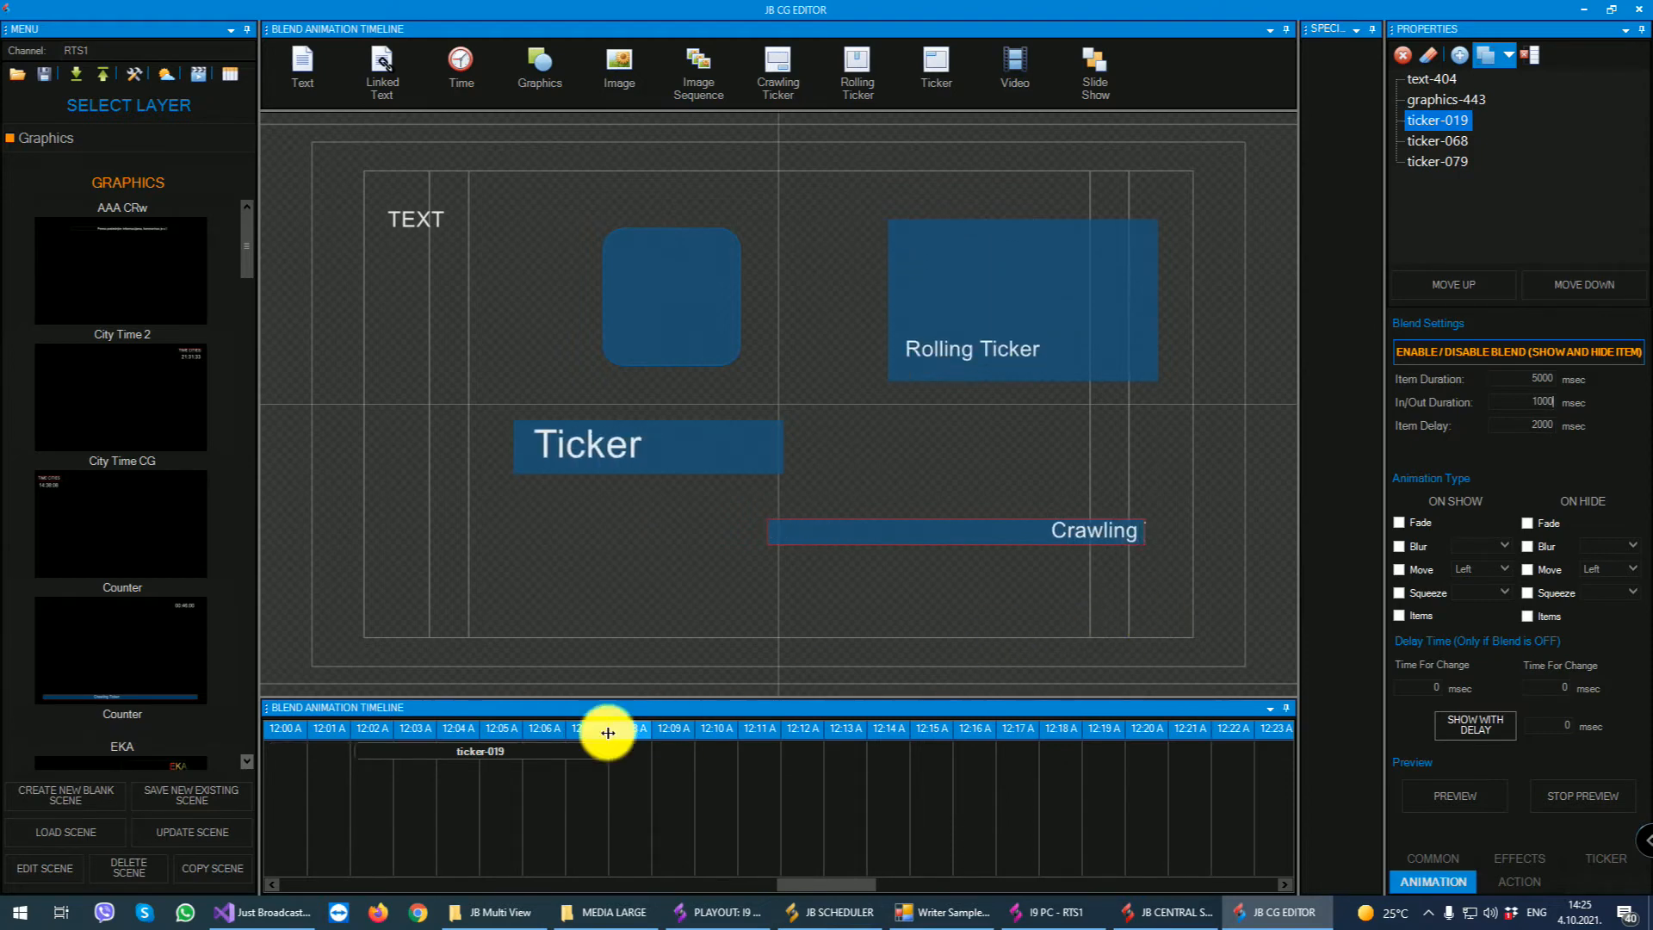
- Preview the crawling ticker's blend animation, stop the preview and disable its blend
left_click(470, 752)
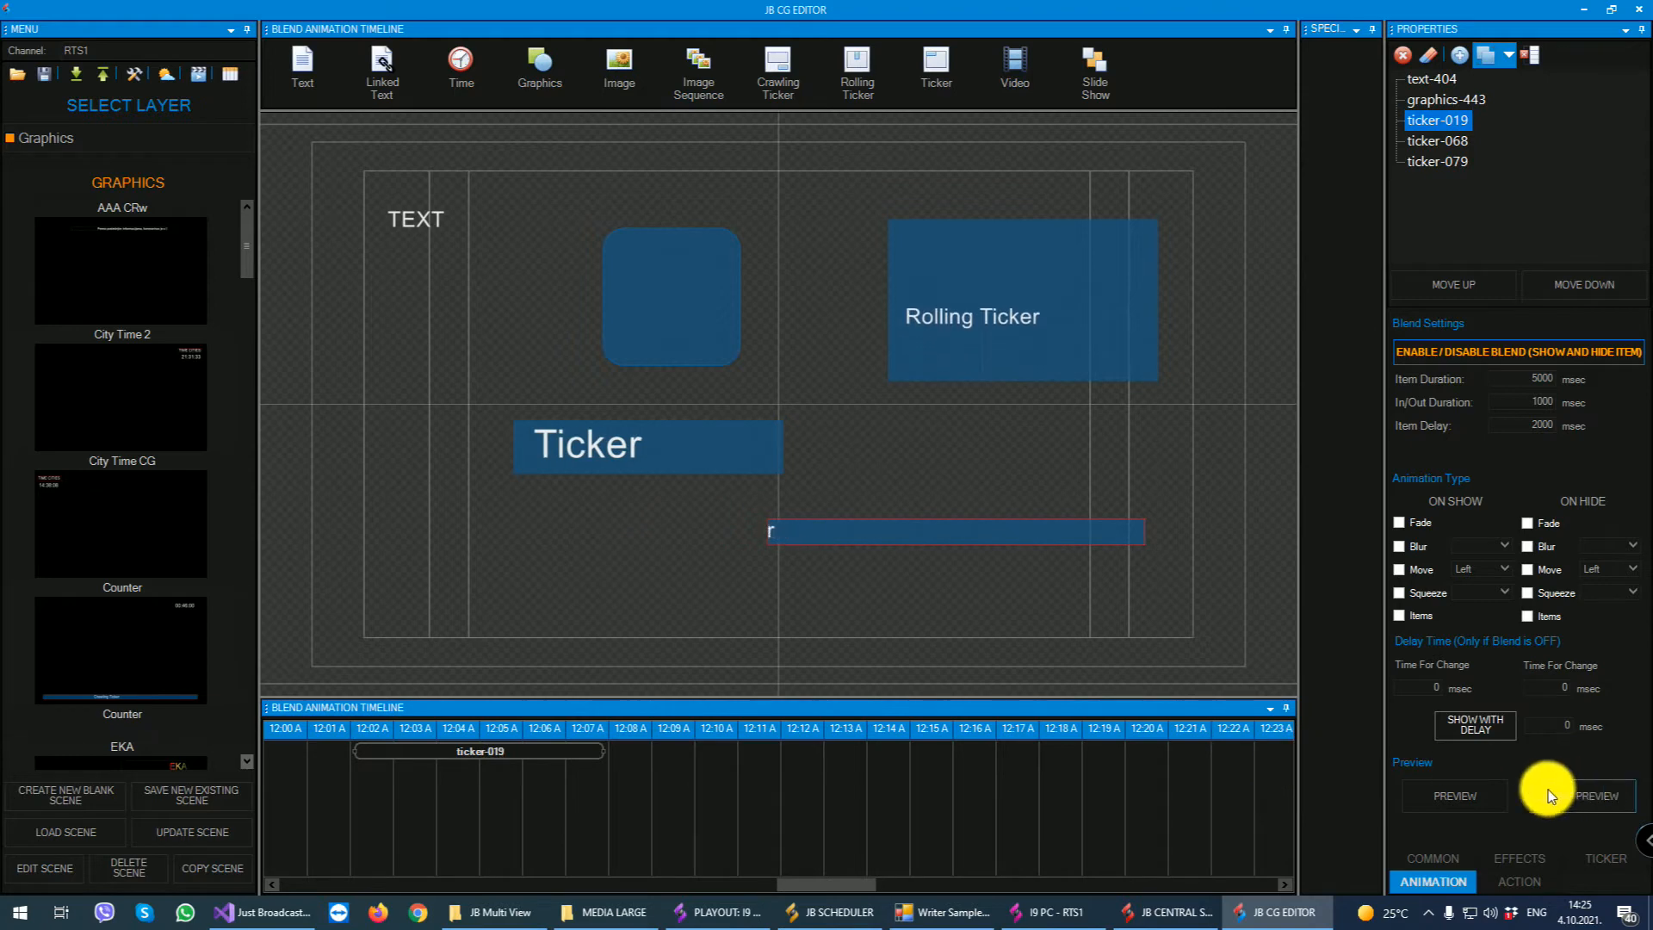
left_click(1463, 796)
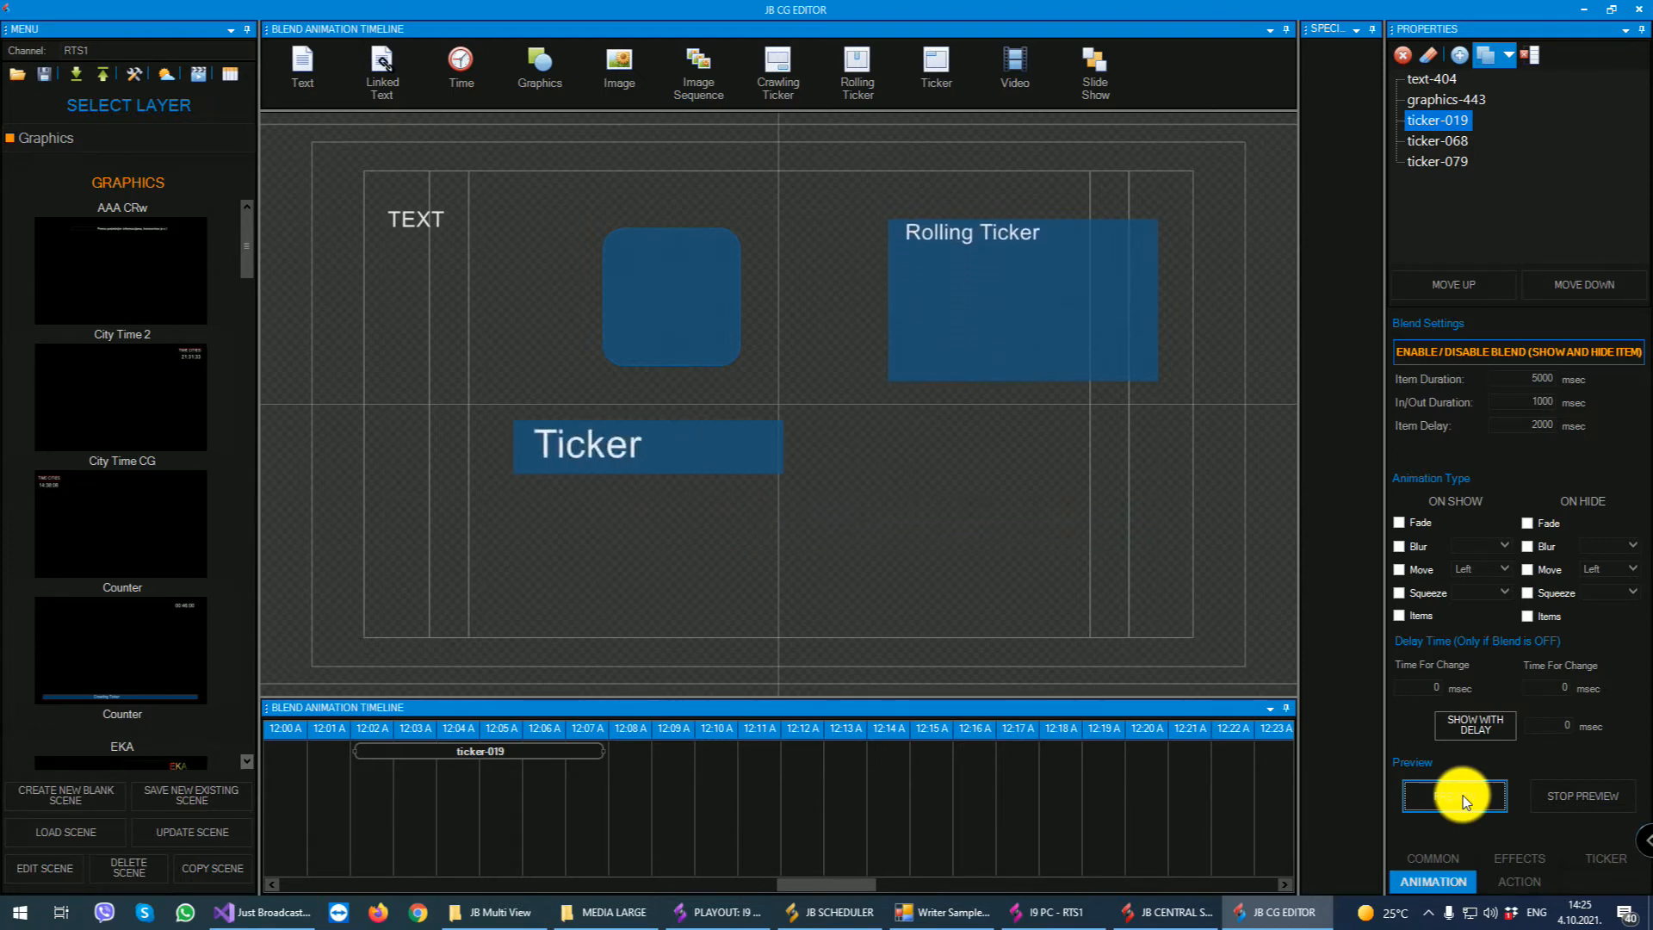
left_click(1529, 792)
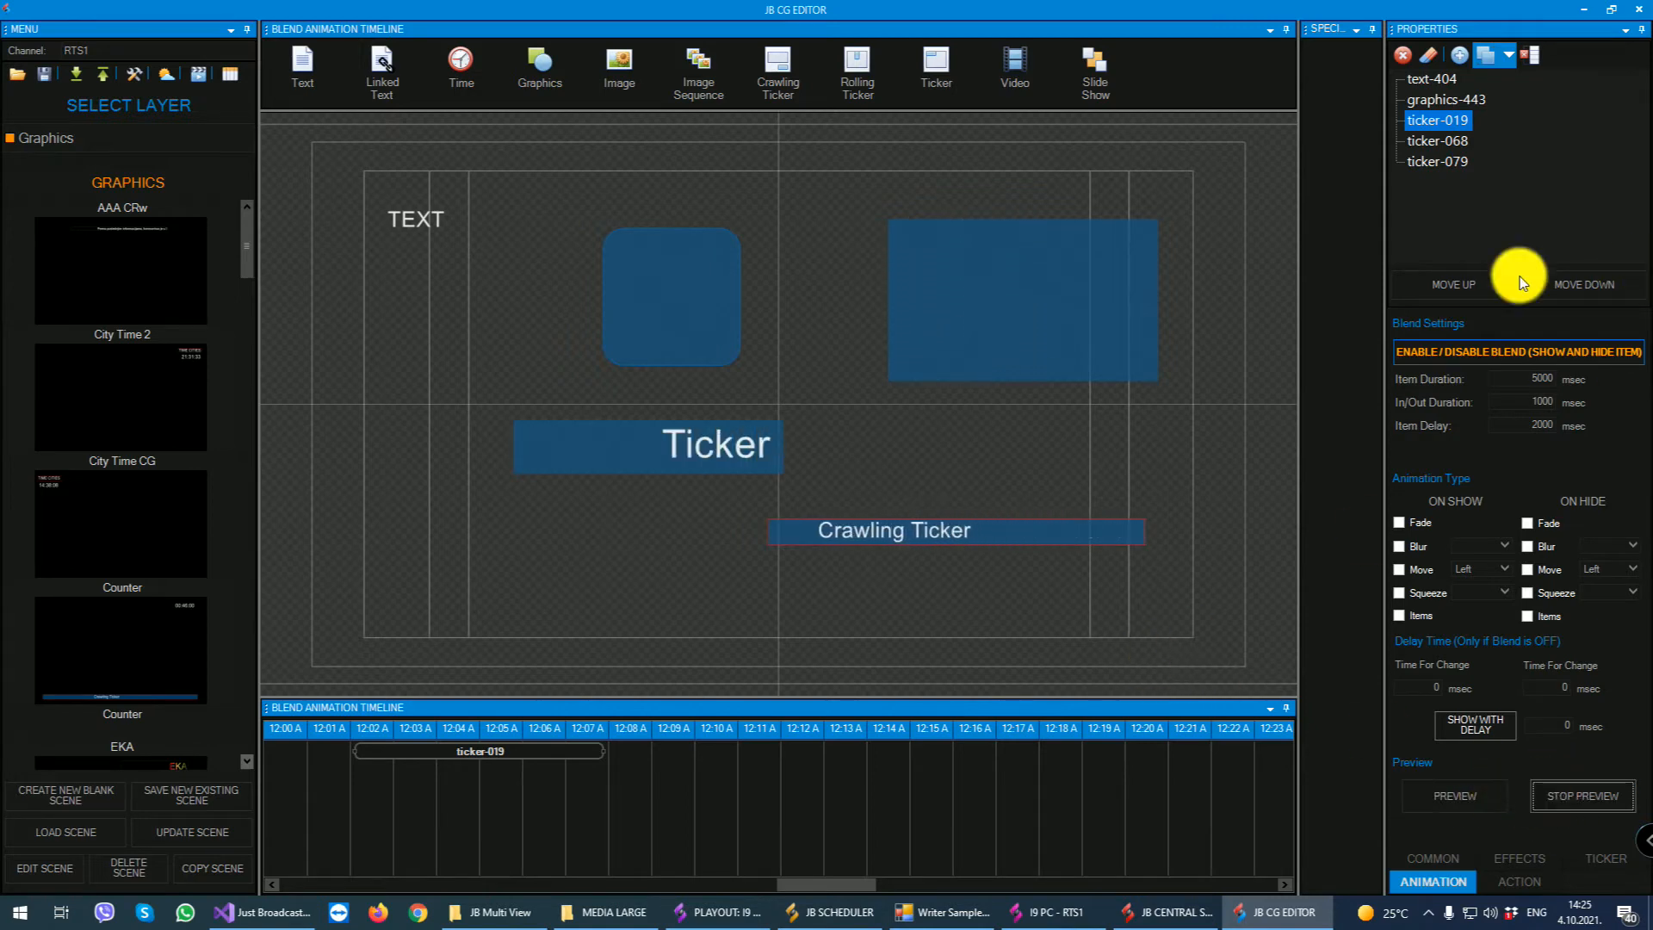
left_click(1474, 352)
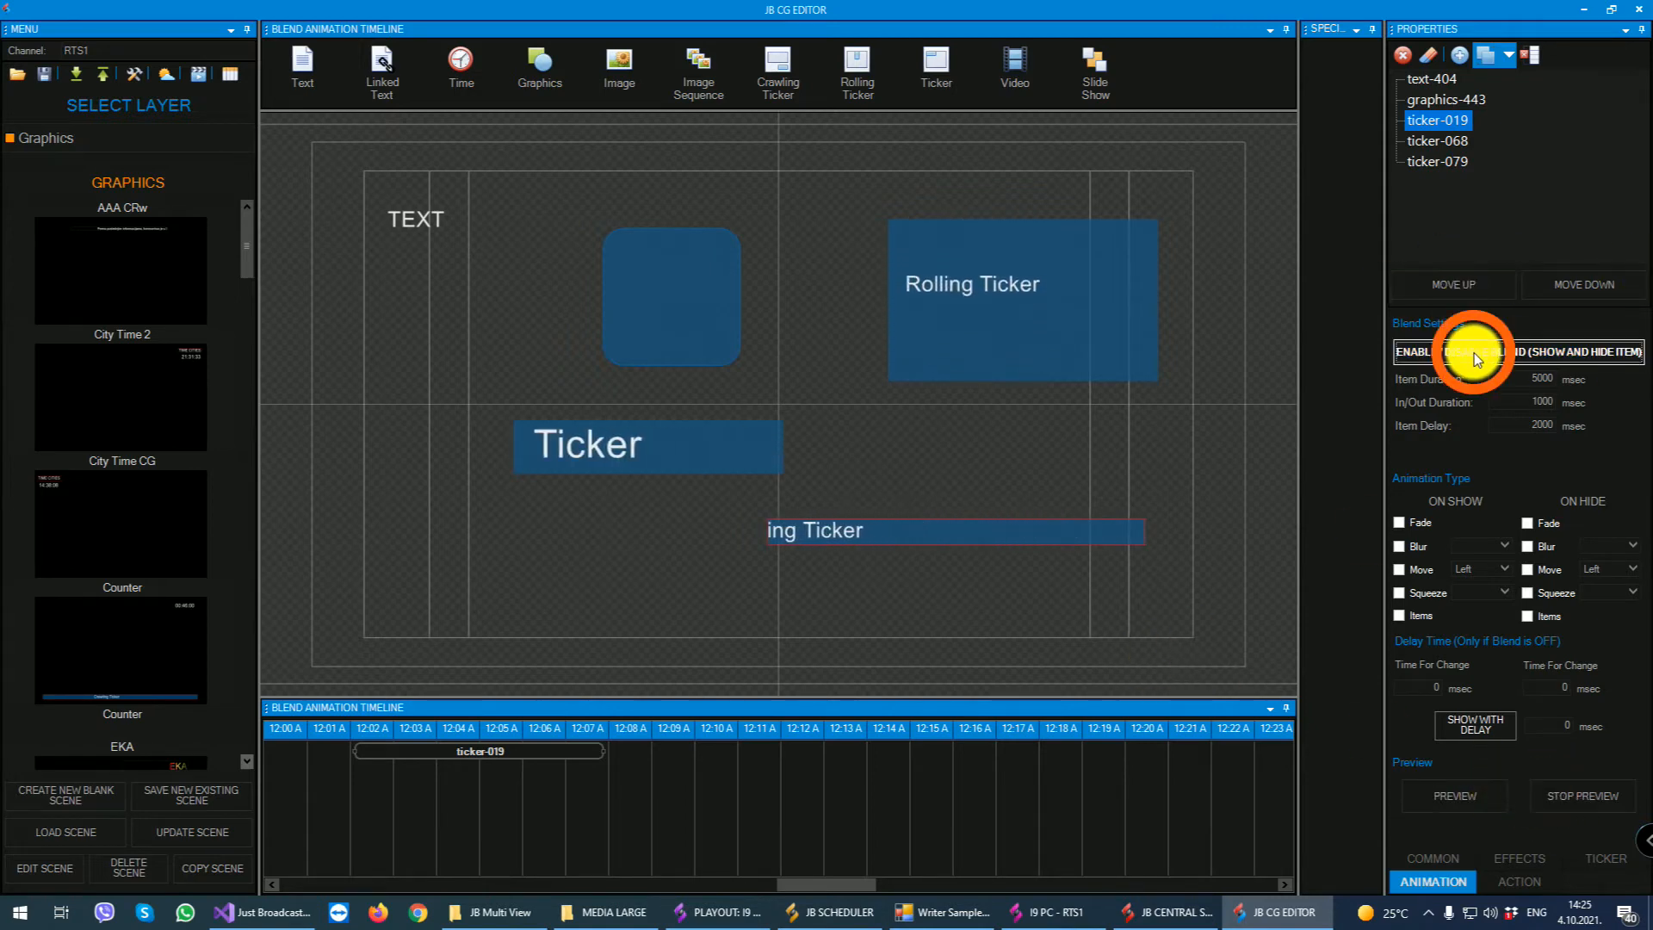
- Move the plain ticker up two places in the element list and back down one
left_click(1438, 164)
left_click(1446, 284)
left_click(1446, 284)
left_click(1446, 284)
left_click(1578, 283)
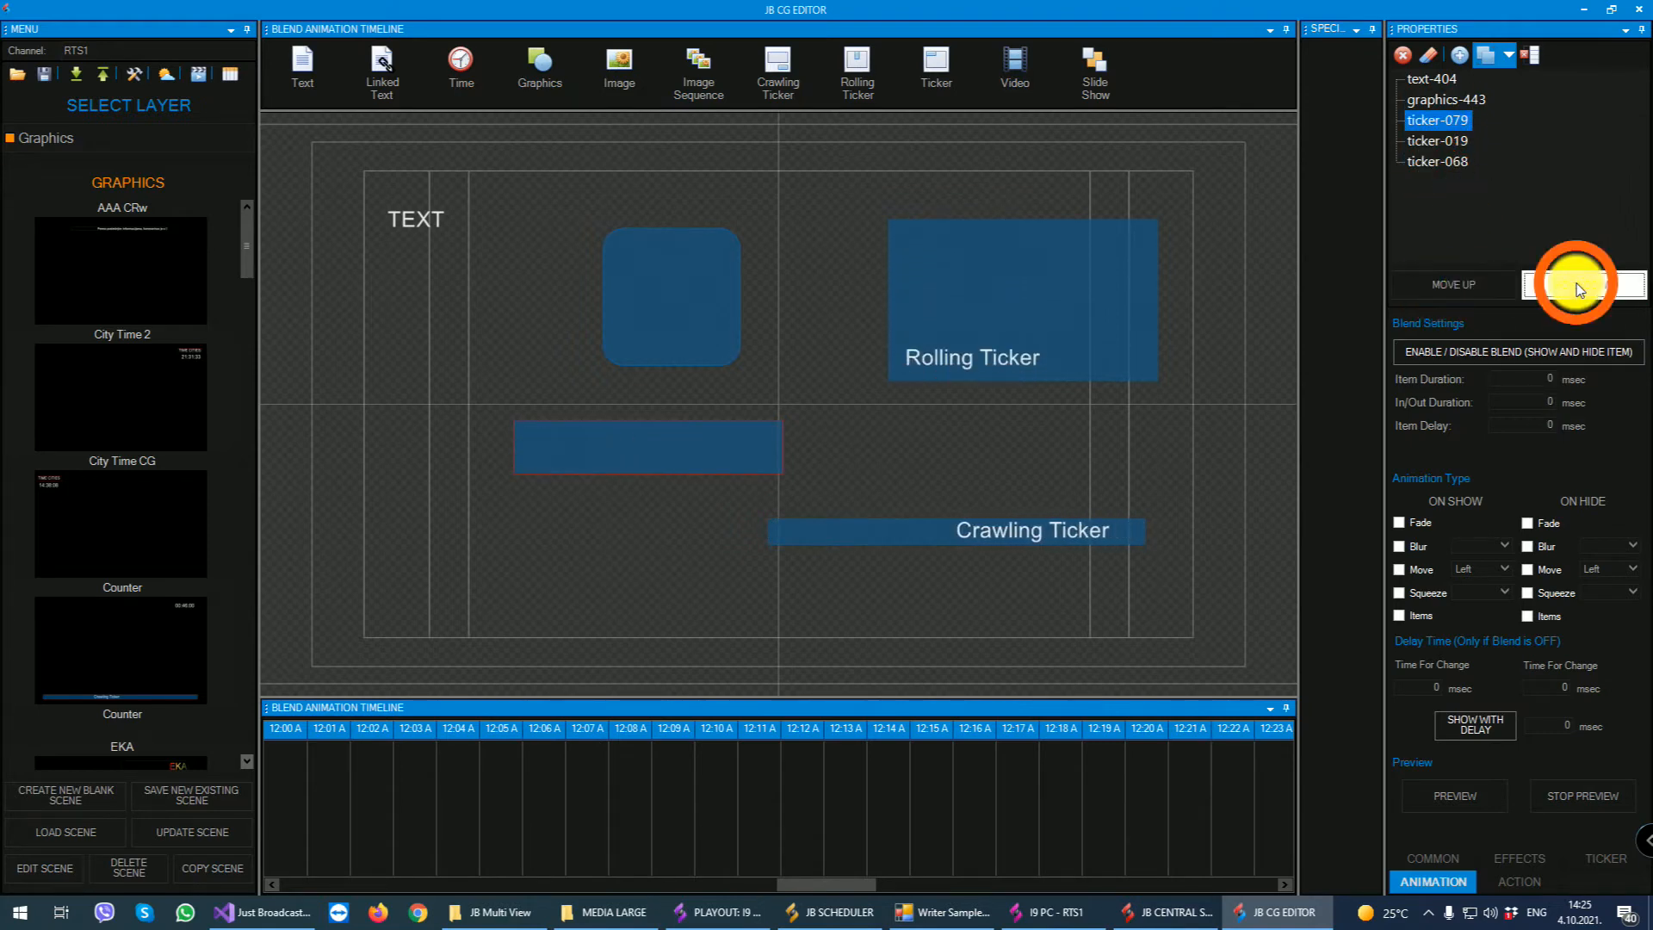
- Create one group containing the graphics shape and another containing the rolling ticker
left_click(1422, 101)
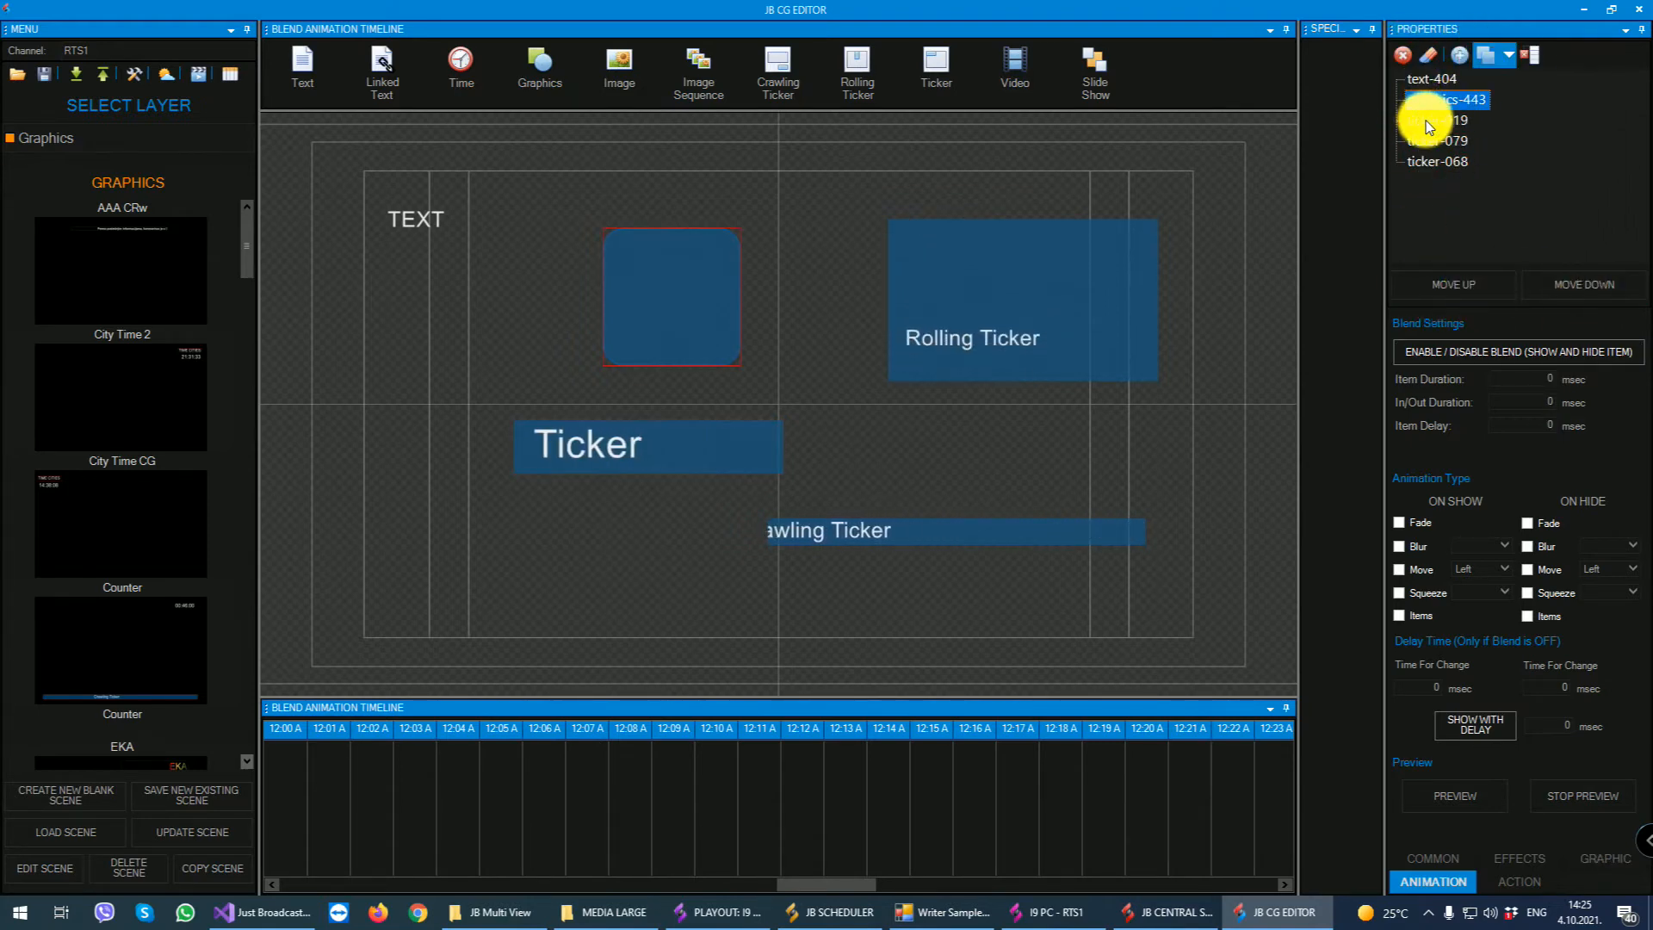
left_click(1457, 56)
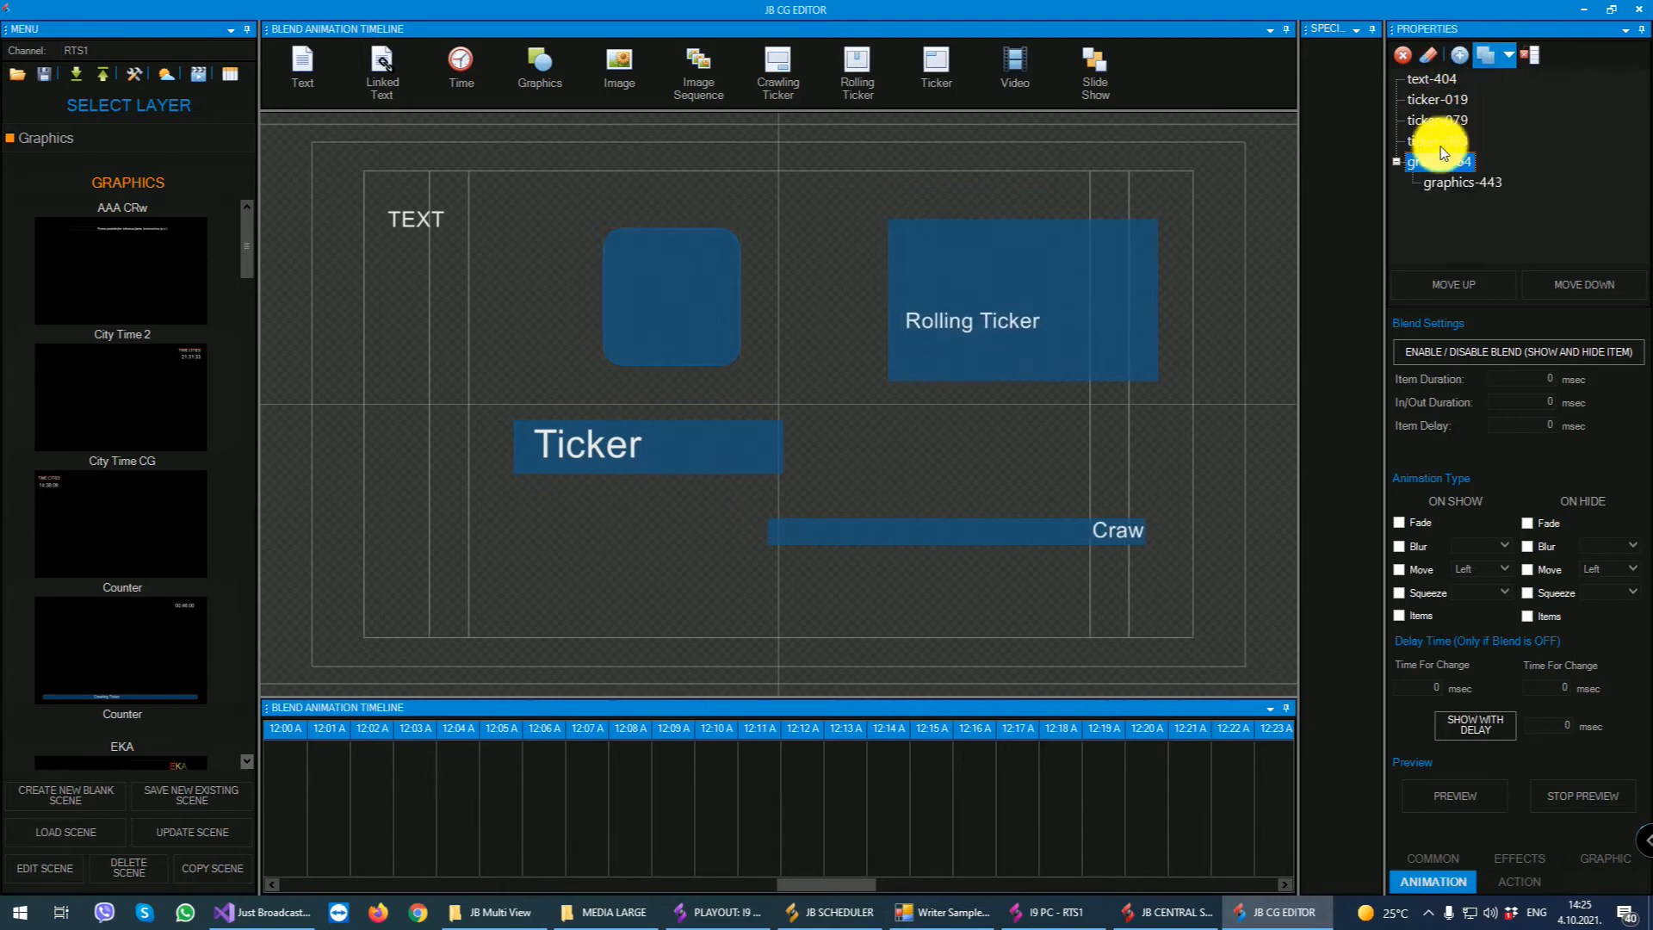
left_click(1439, 140)
left_click(1465, 58)
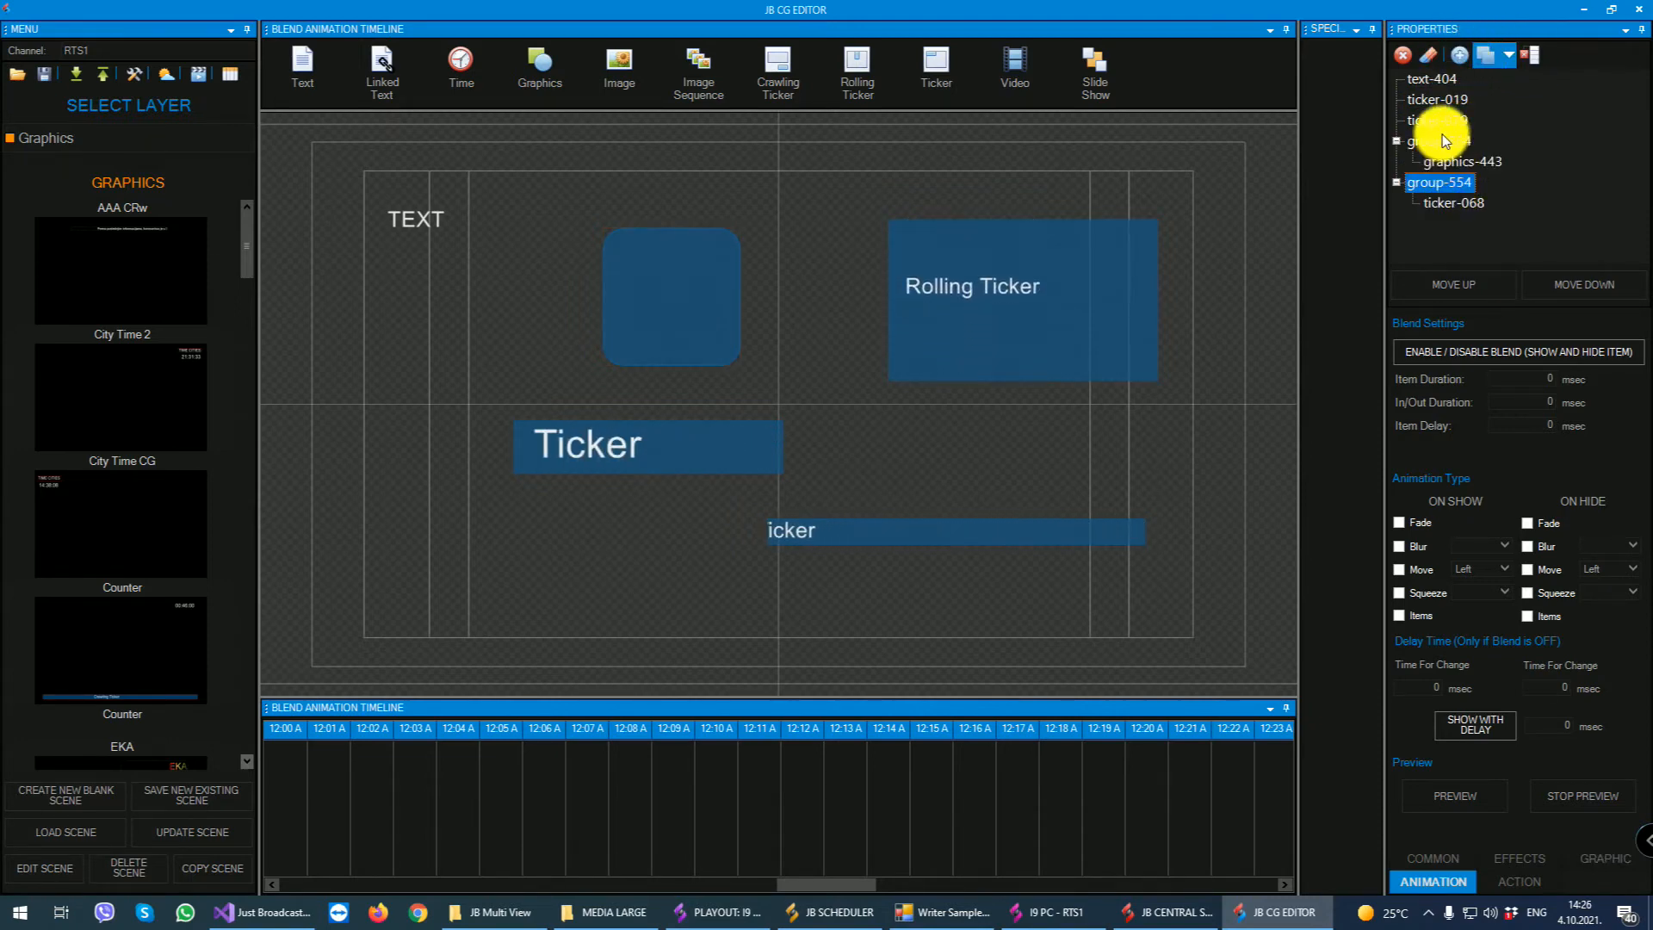
- Add the plain ticker to the shape's group and shift that group slightly up and to the left on the canvas
left_click(1440, 120)
left_click(1487, 56)
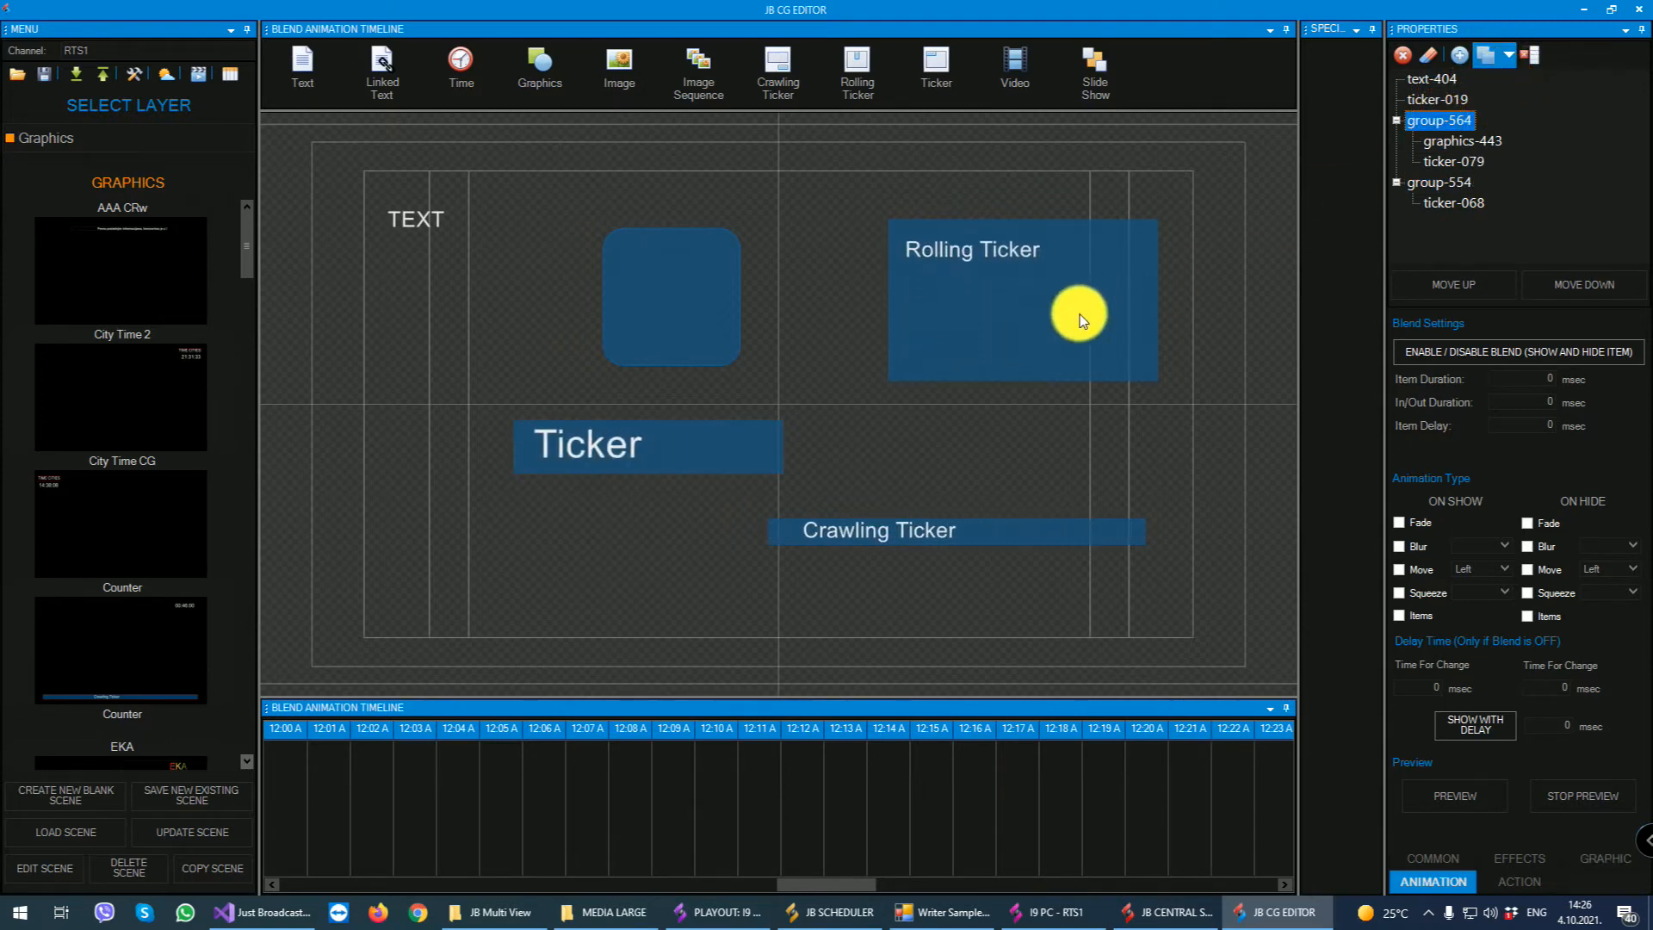
left_click_drag(649, 287, 616, 267)
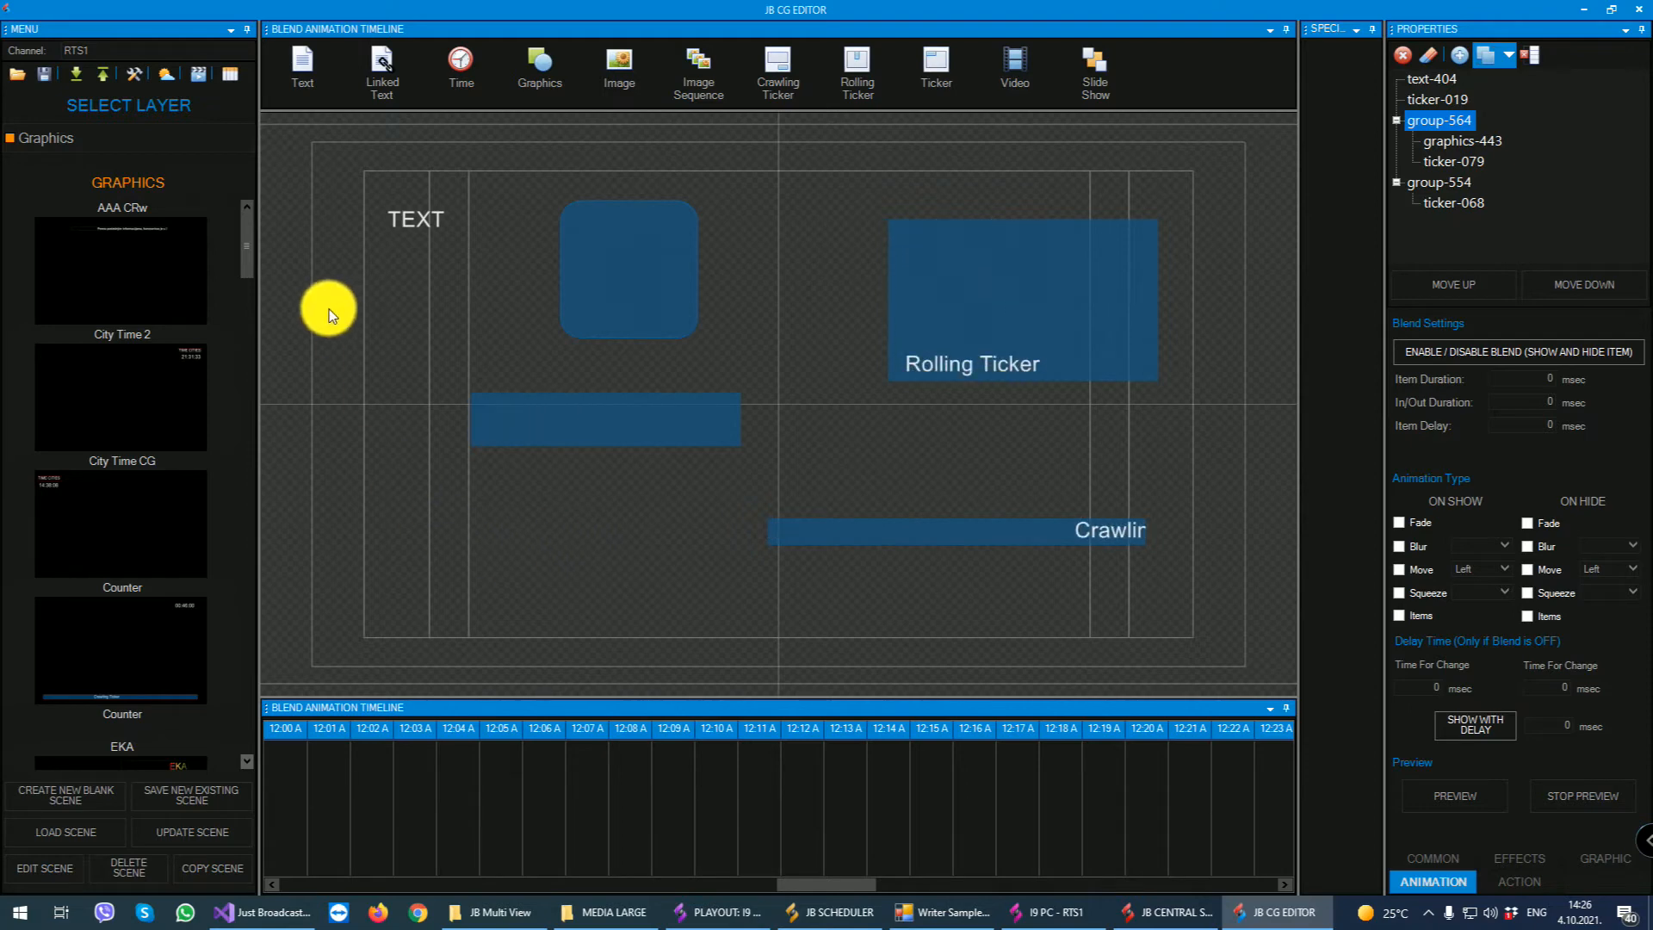
- Switch to the Music Title layer, add the Music Title Now special element to the scene and select its artist text
left_click(120, 140)
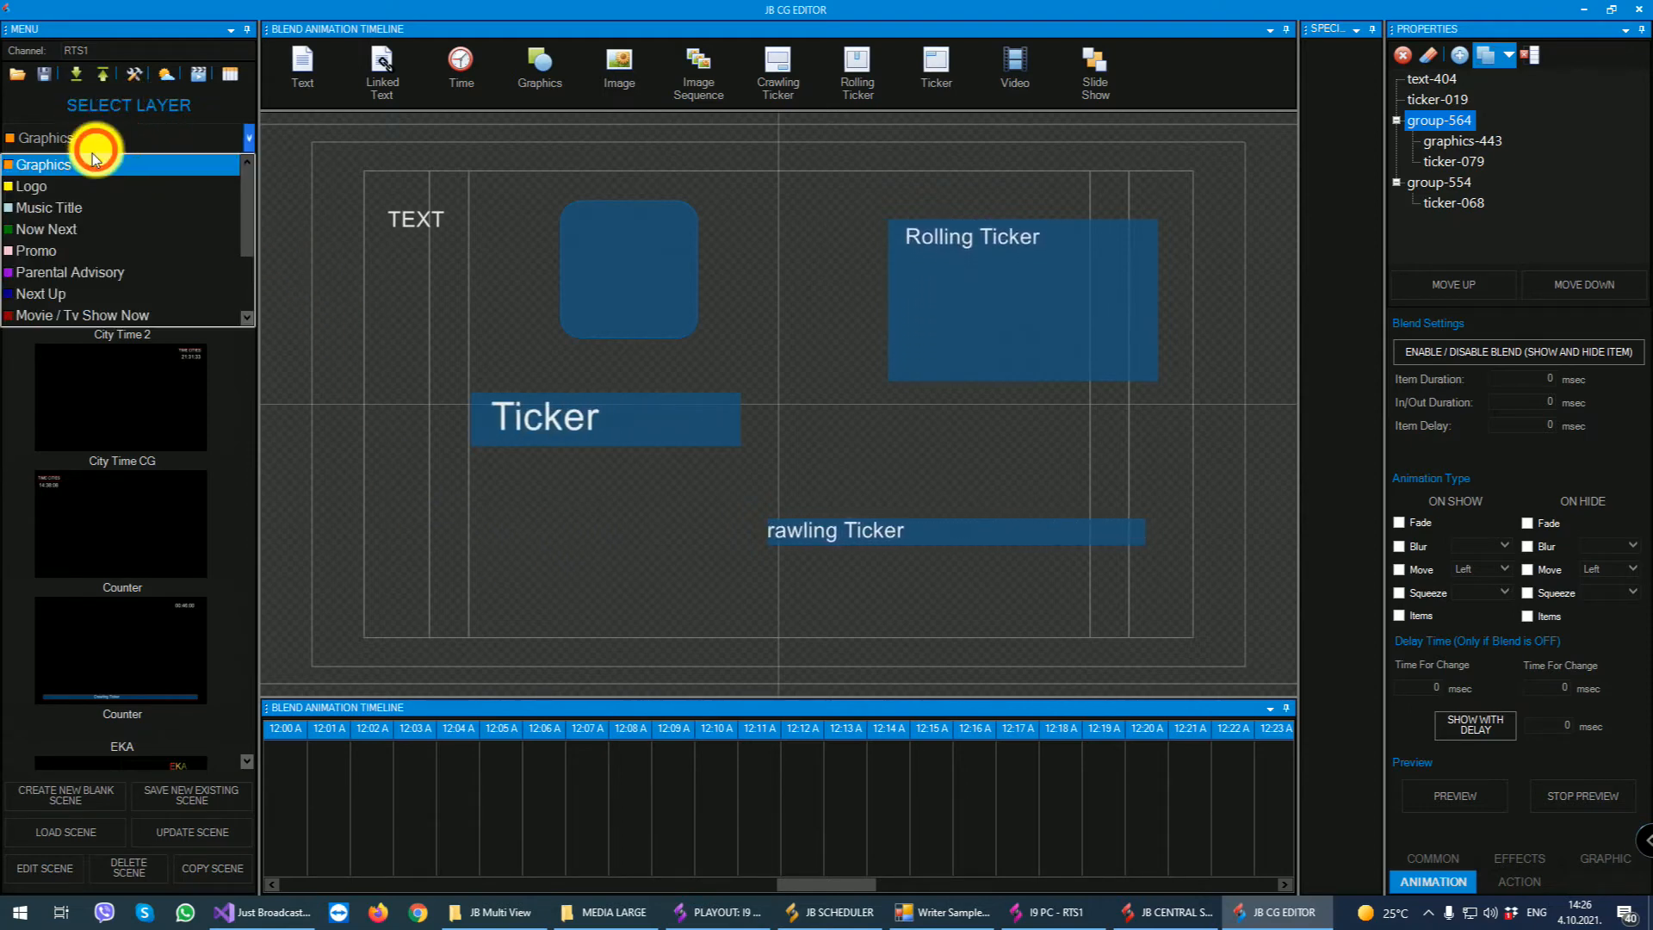
left_click(64, 209)
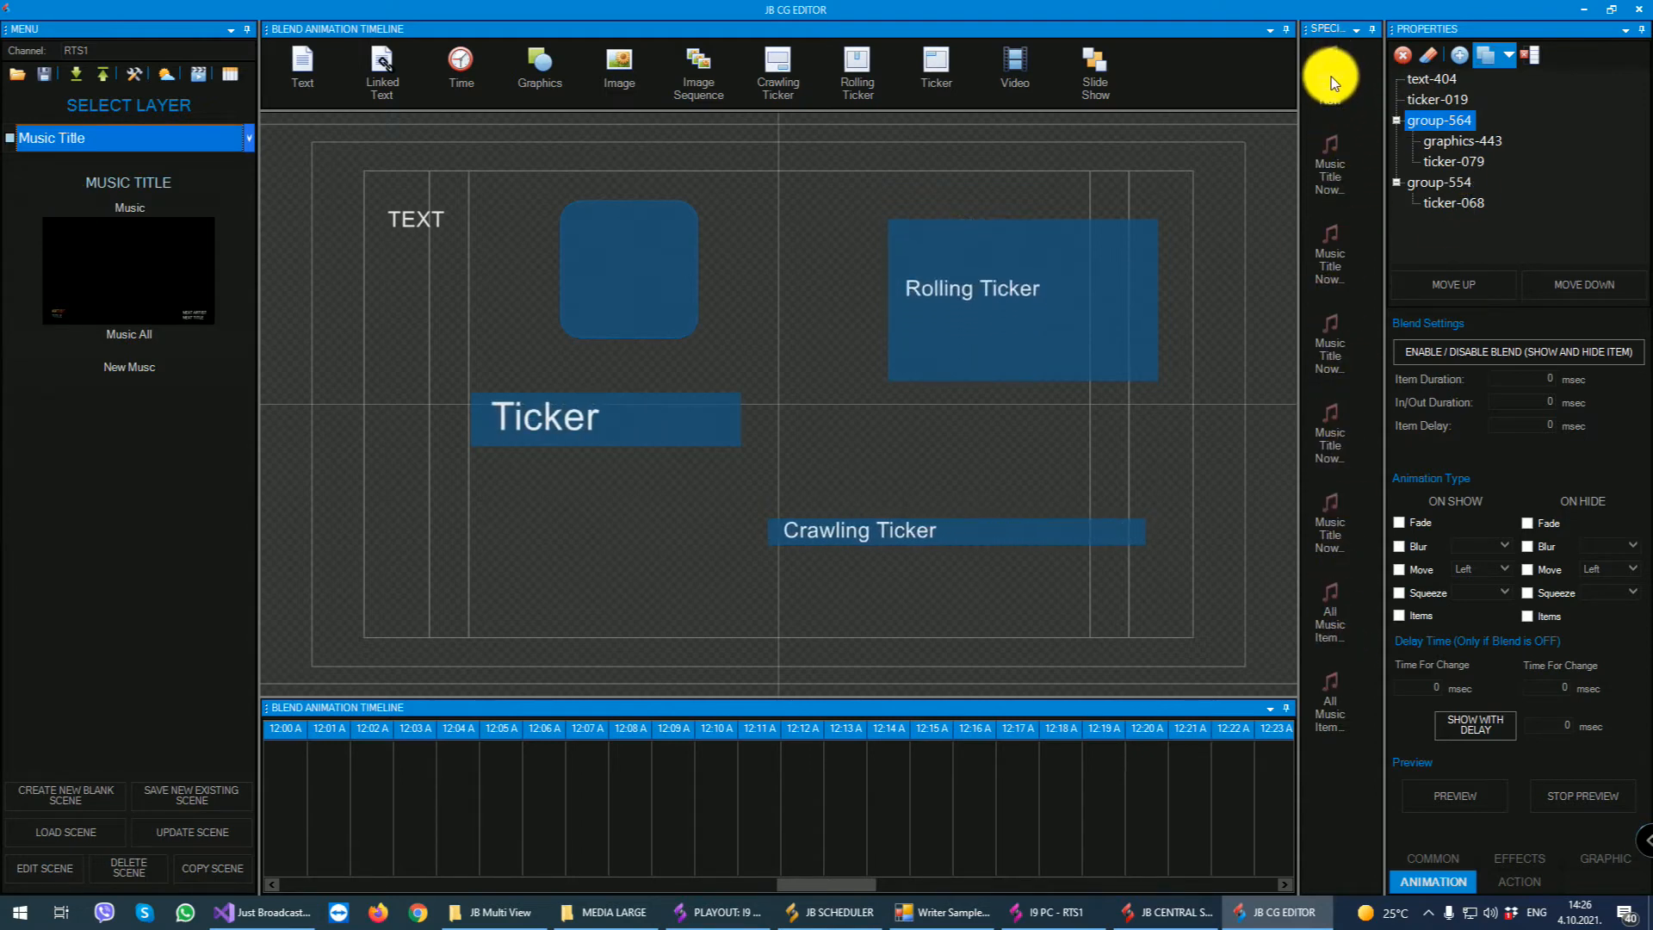
left_click_drag(1331, 76, 442, 534)
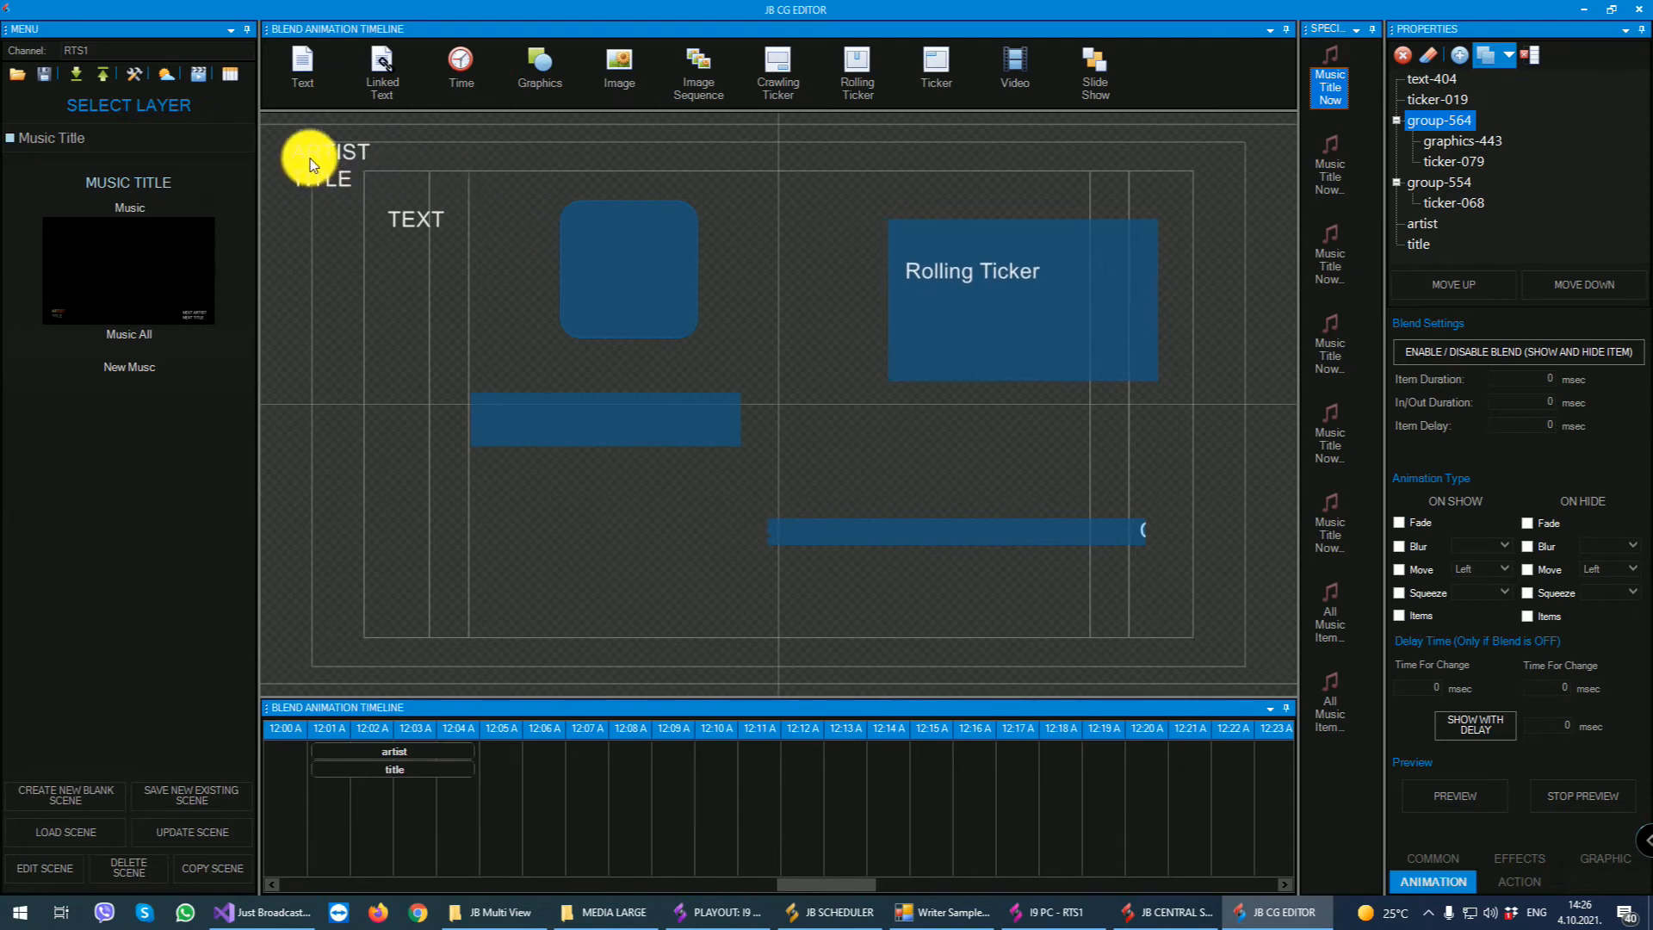
left_click(334, 155)
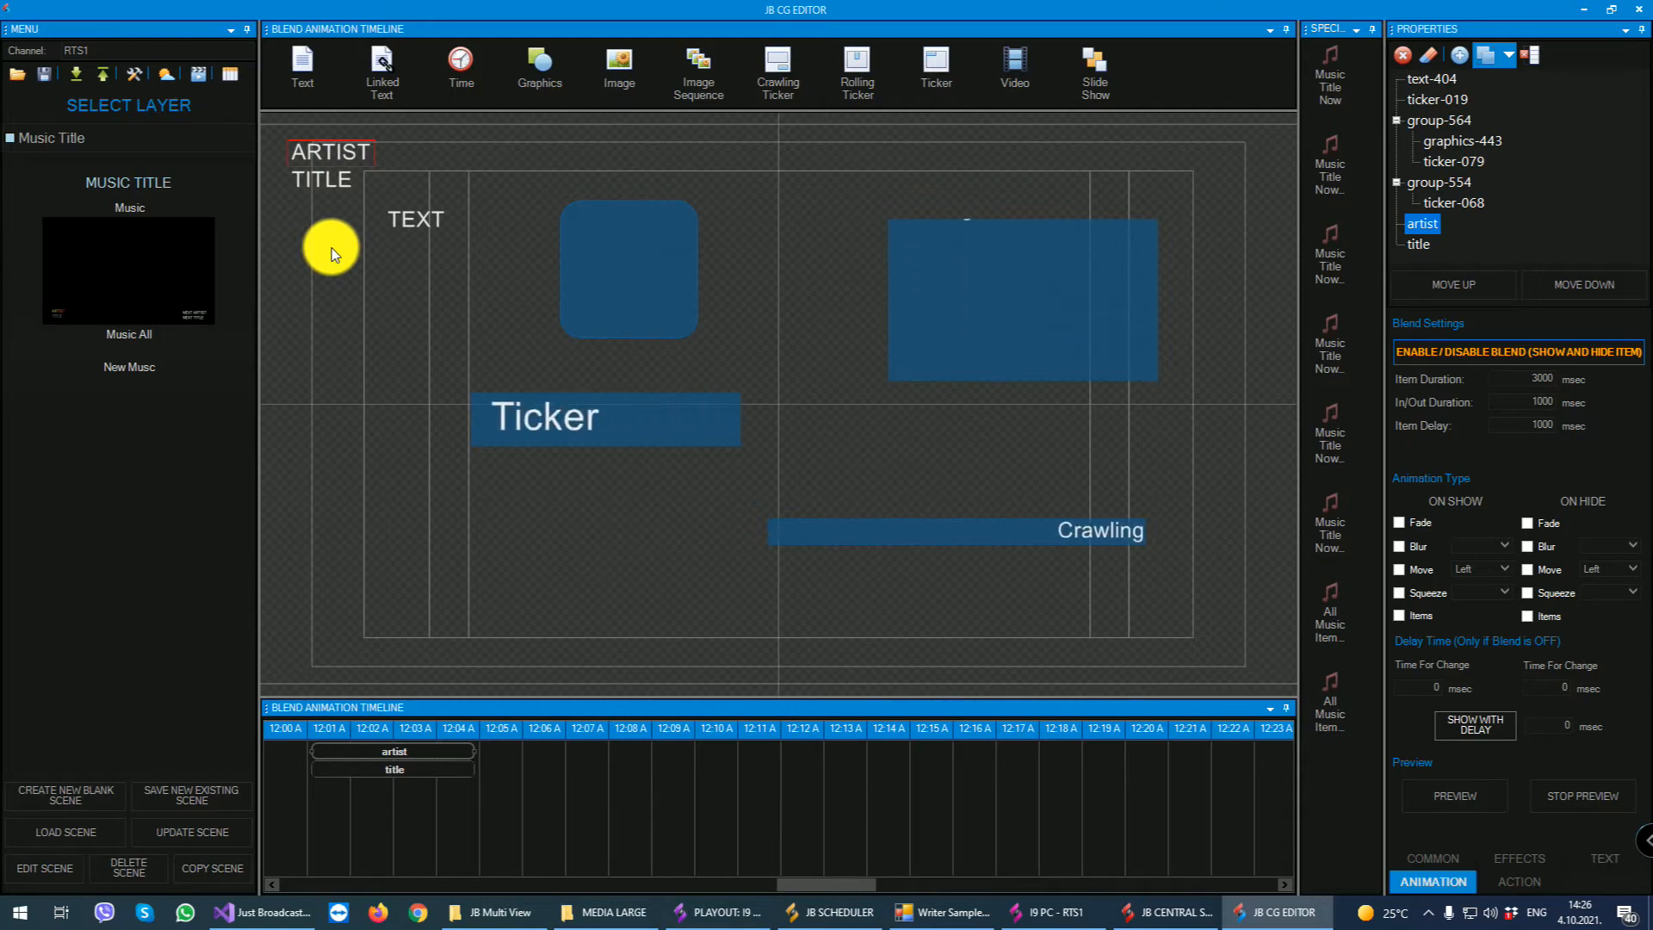
- In the playout, inspect the Artist and Title fields in the on-air song's music data, and return to the CG Editor without updating
left_click(715, 912)
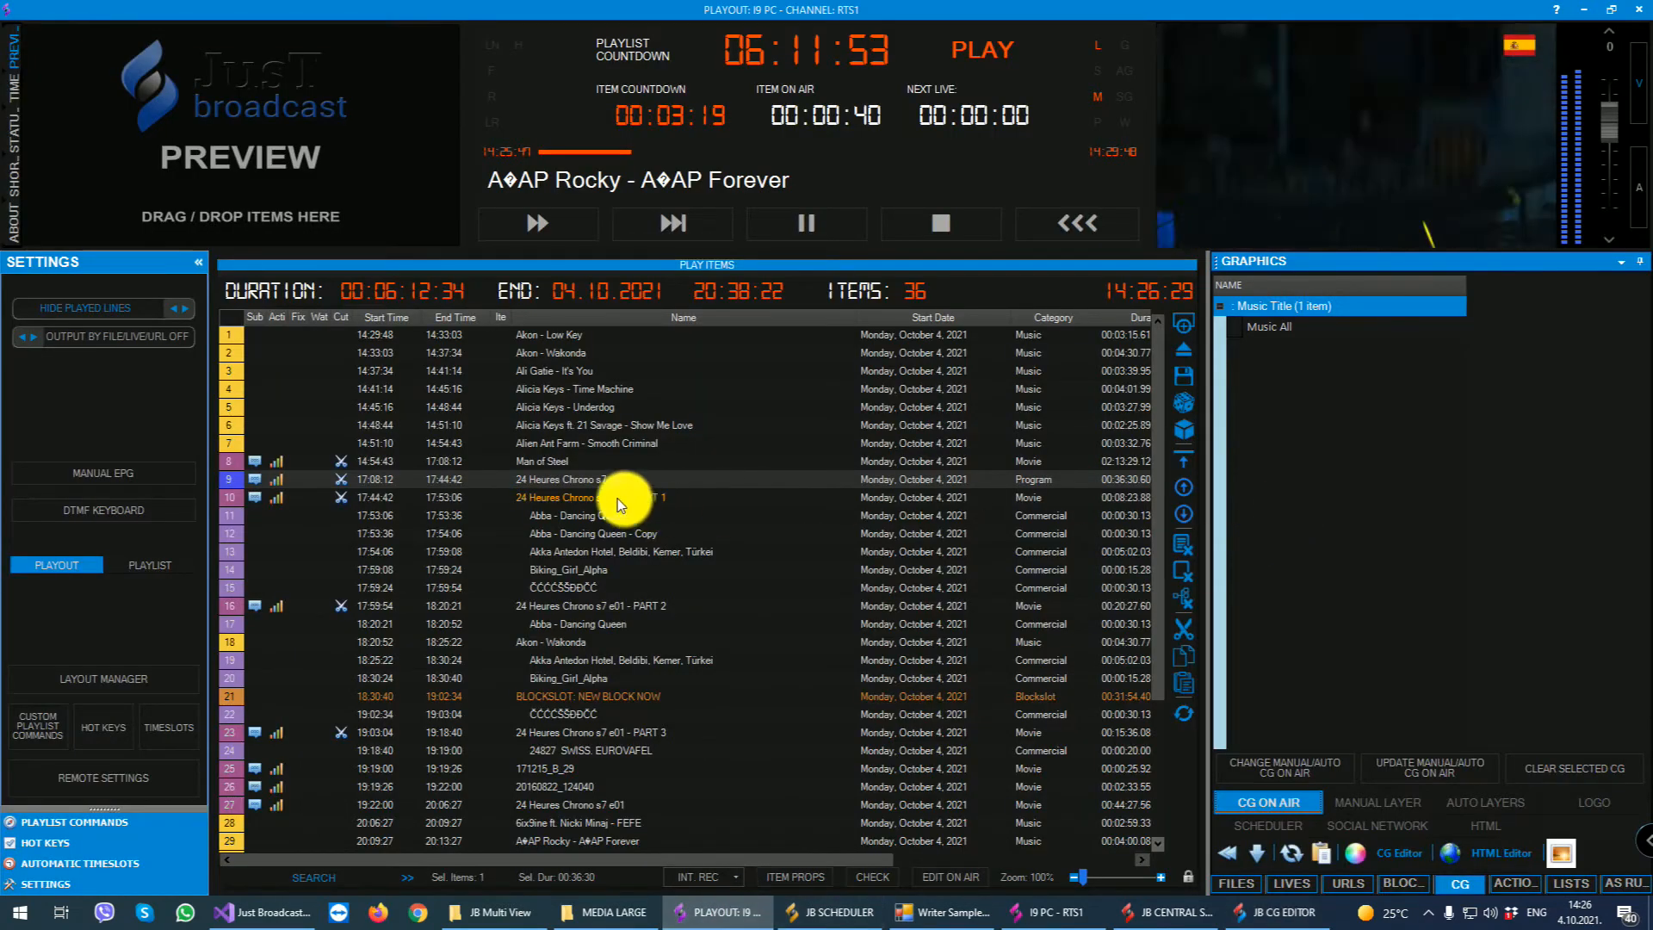
left_click(1240, 884)
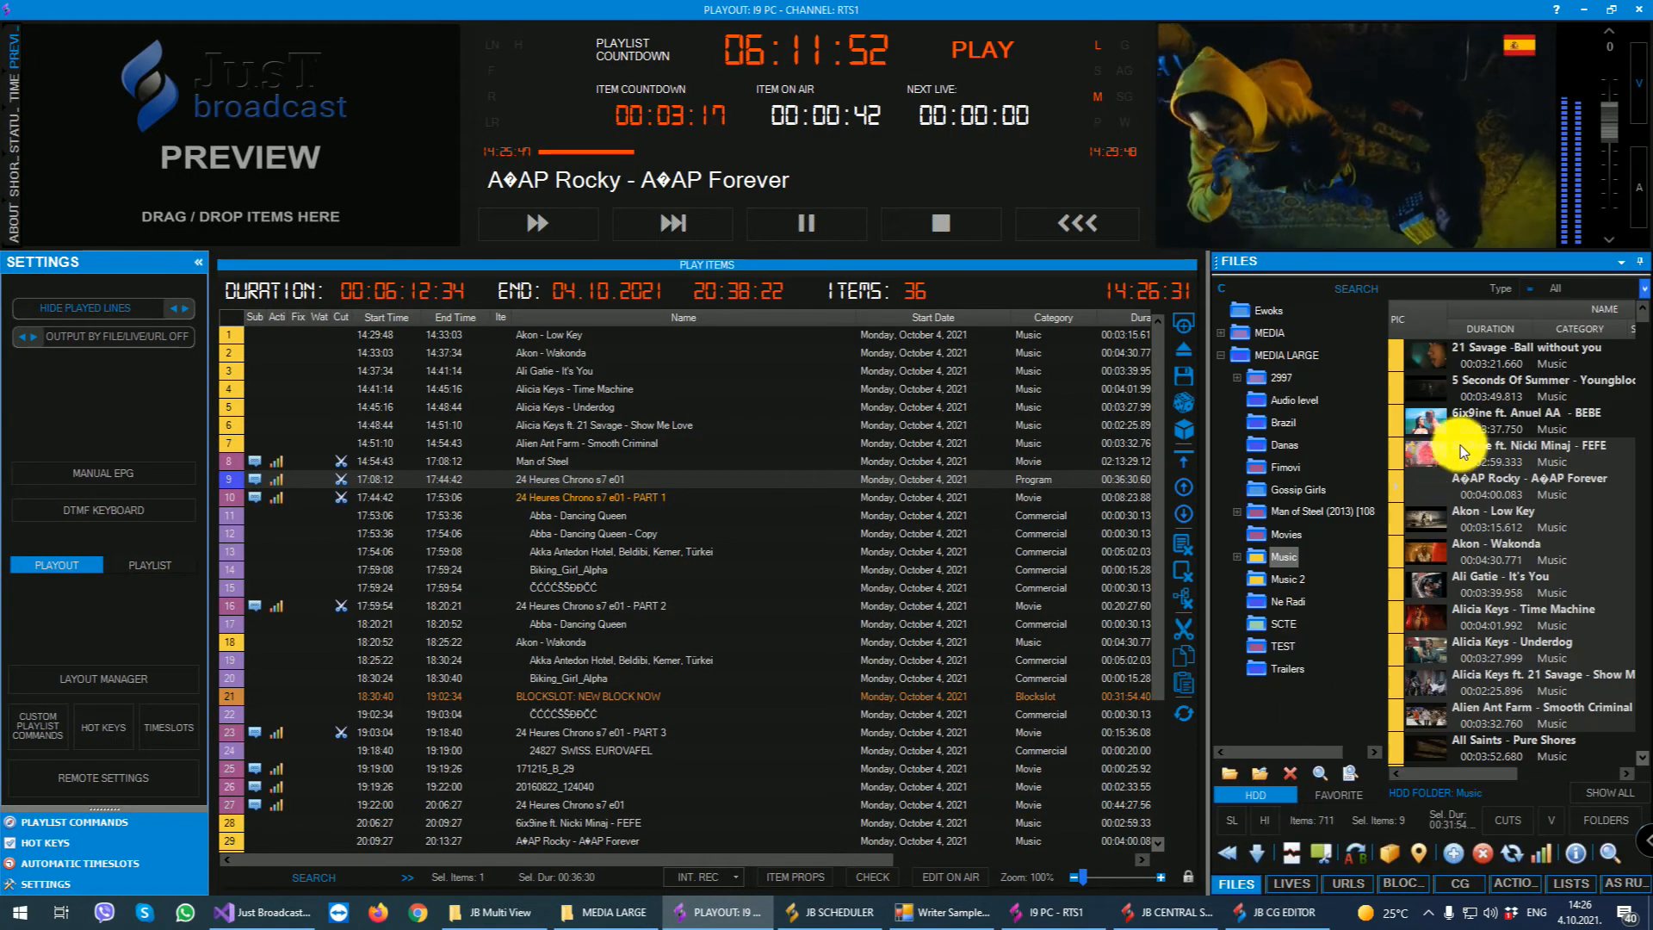
double_click(1484, 491)
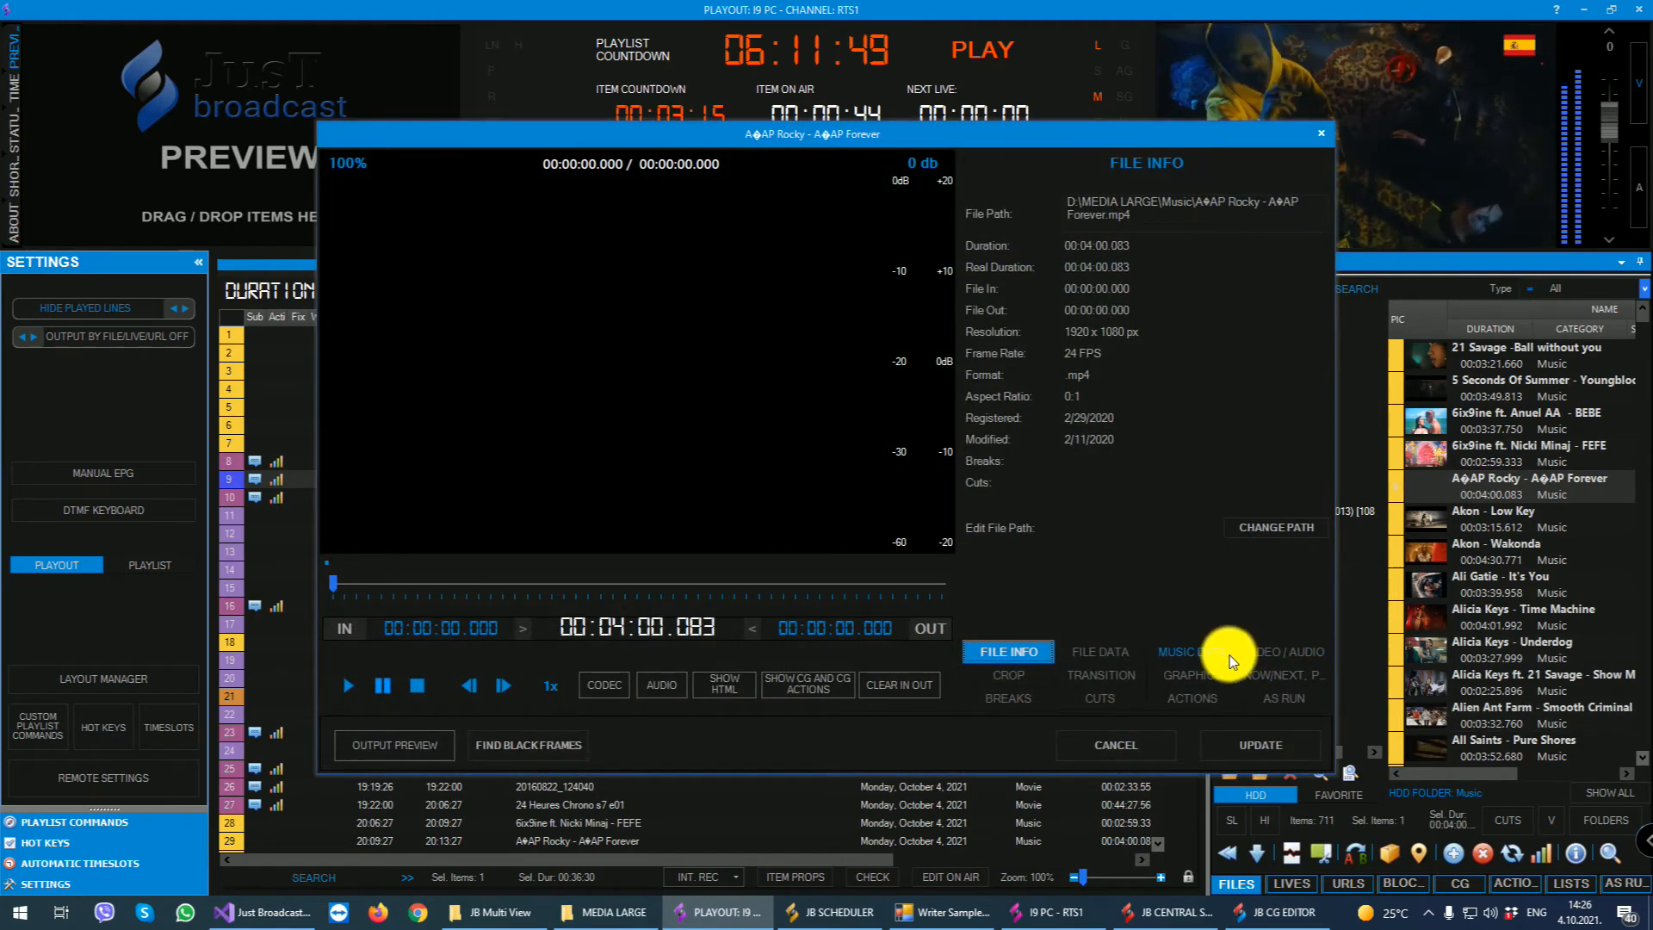
left_click(1126, 653)
left_click(1203, 653)
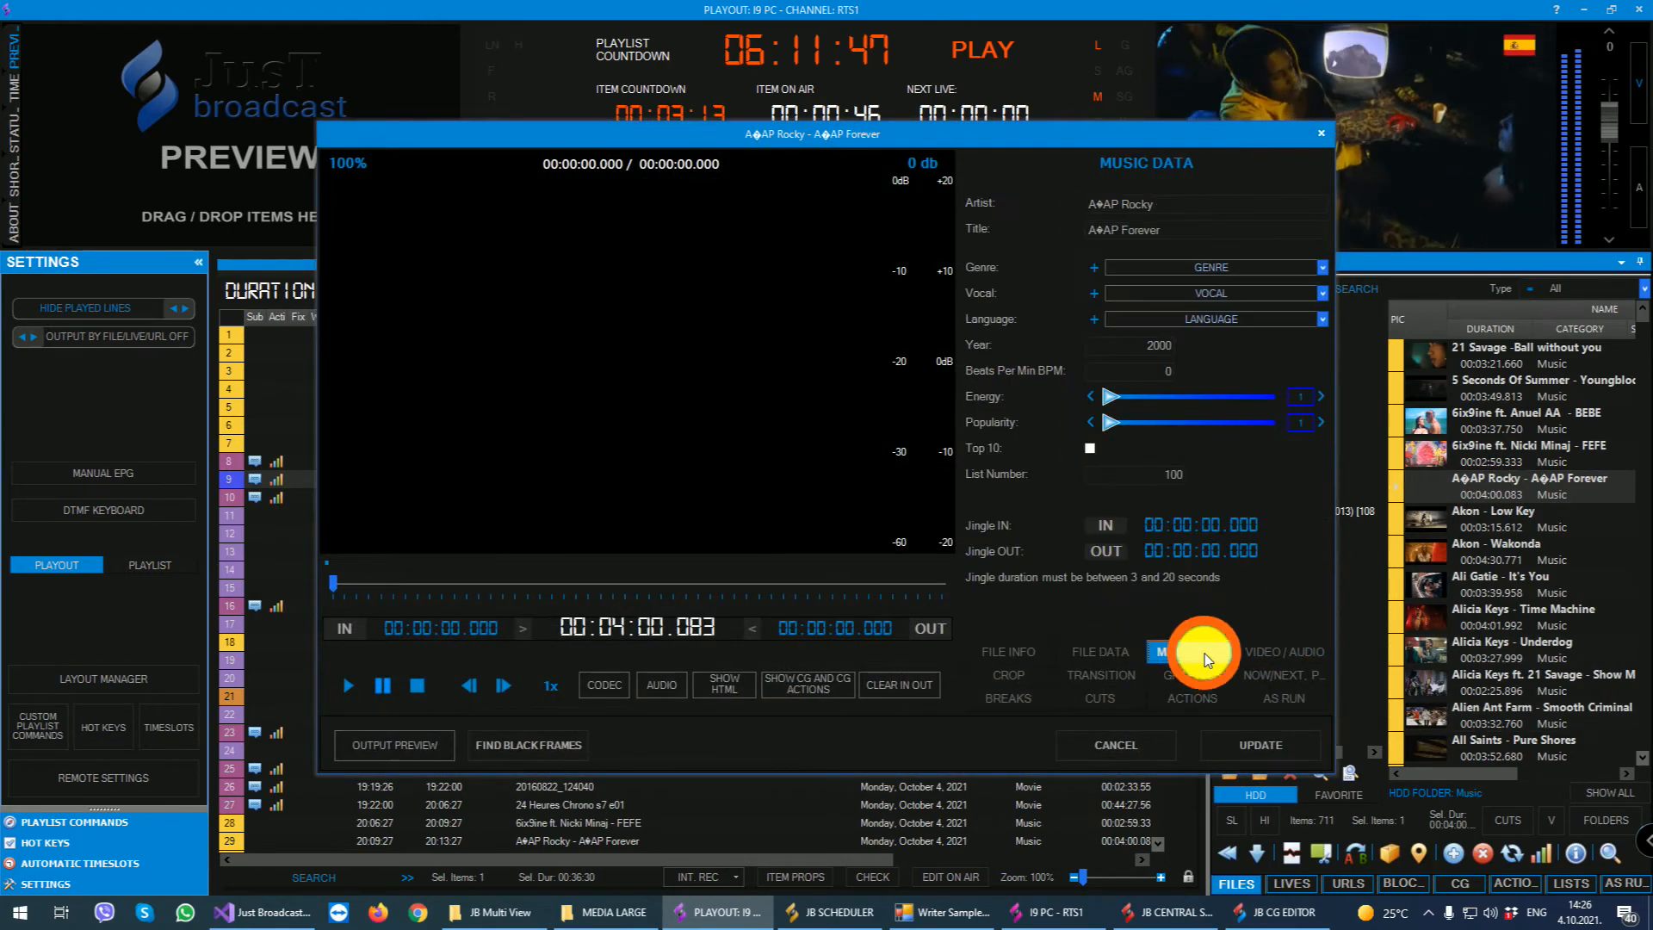
left_click(1141, 204)
left_click(1171, 229)
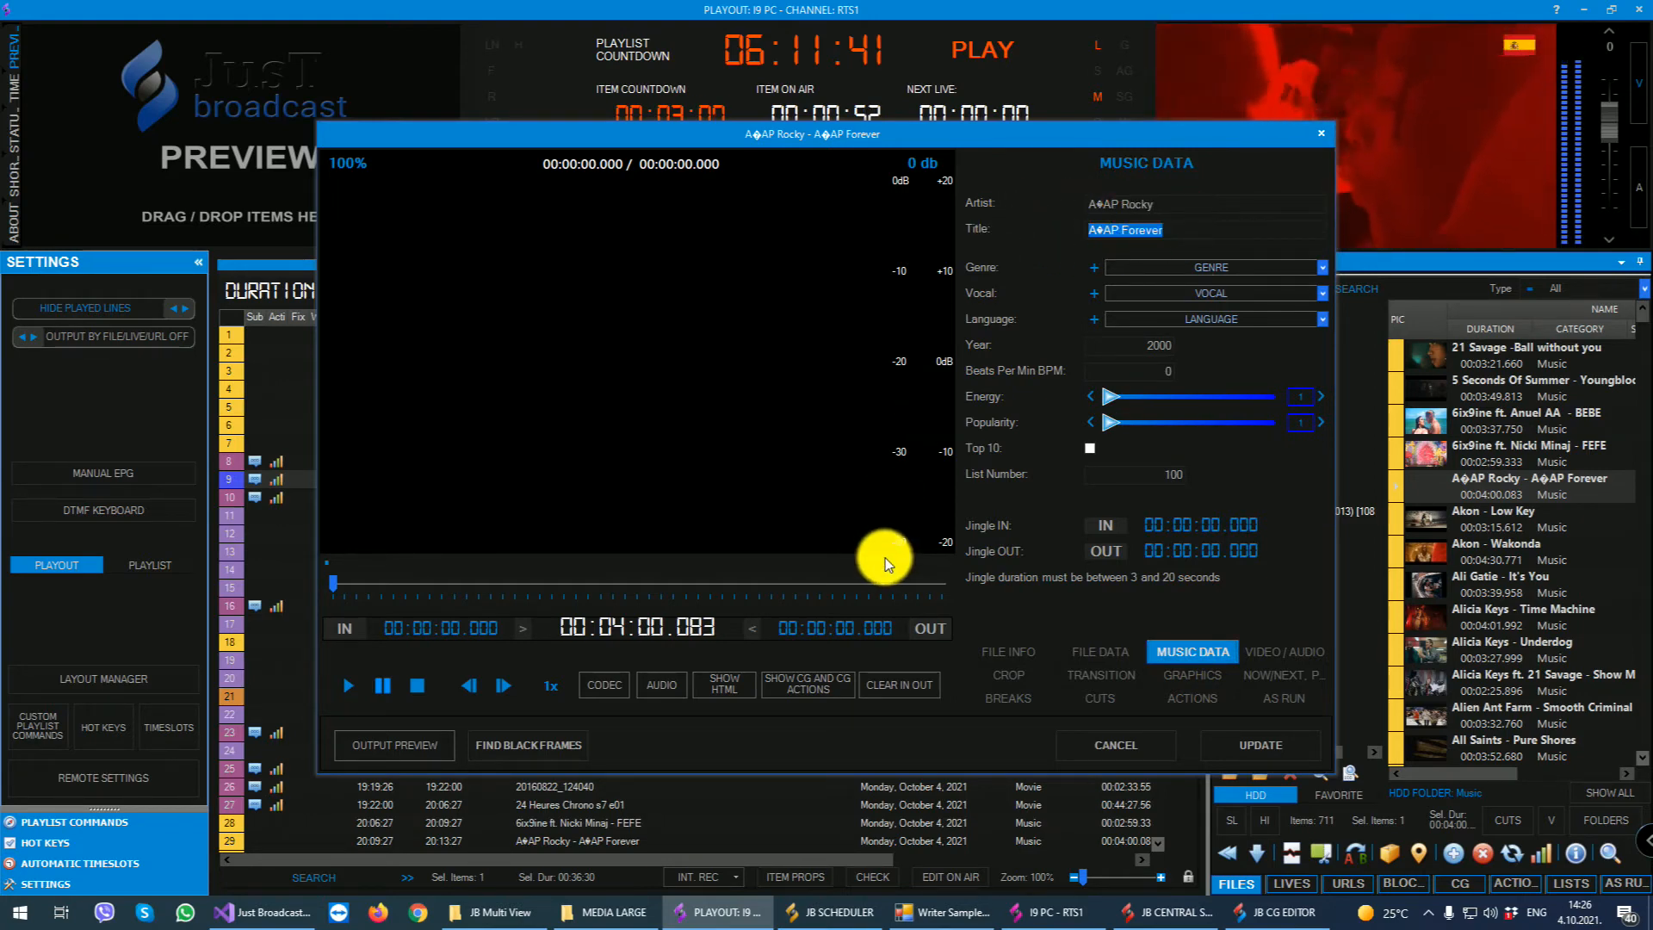
left_click(1321, 133)
left_click(1265, 911)
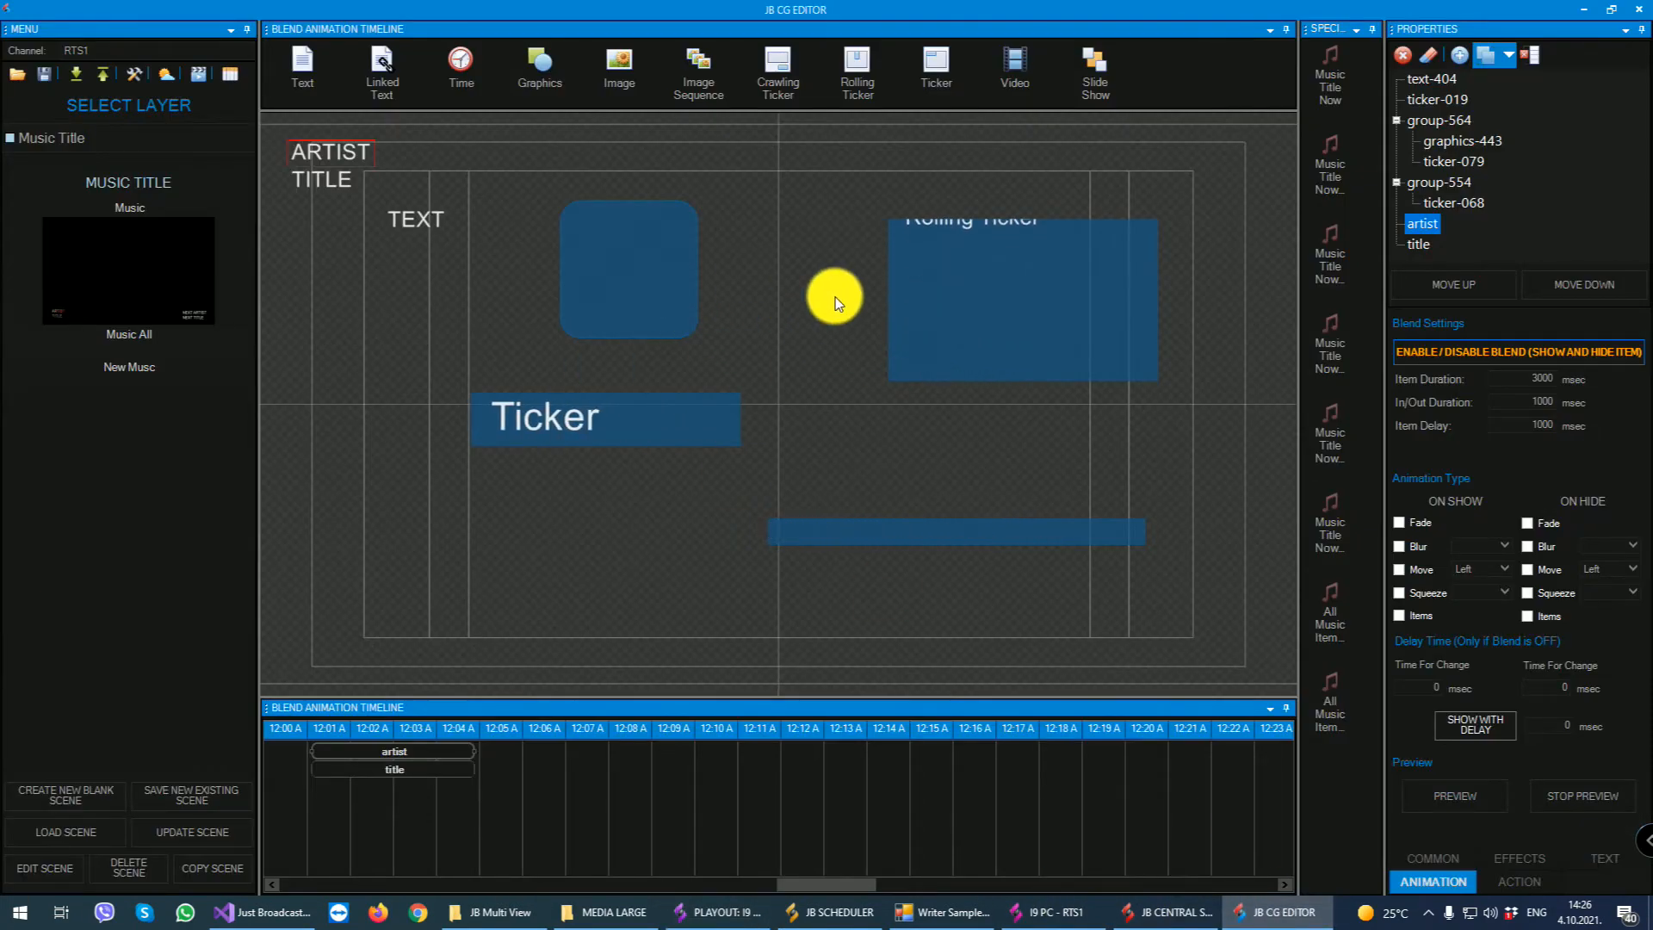
- Switch to the Now Next layer and delete the artist and title texts from the scene
left_click(90, 136)
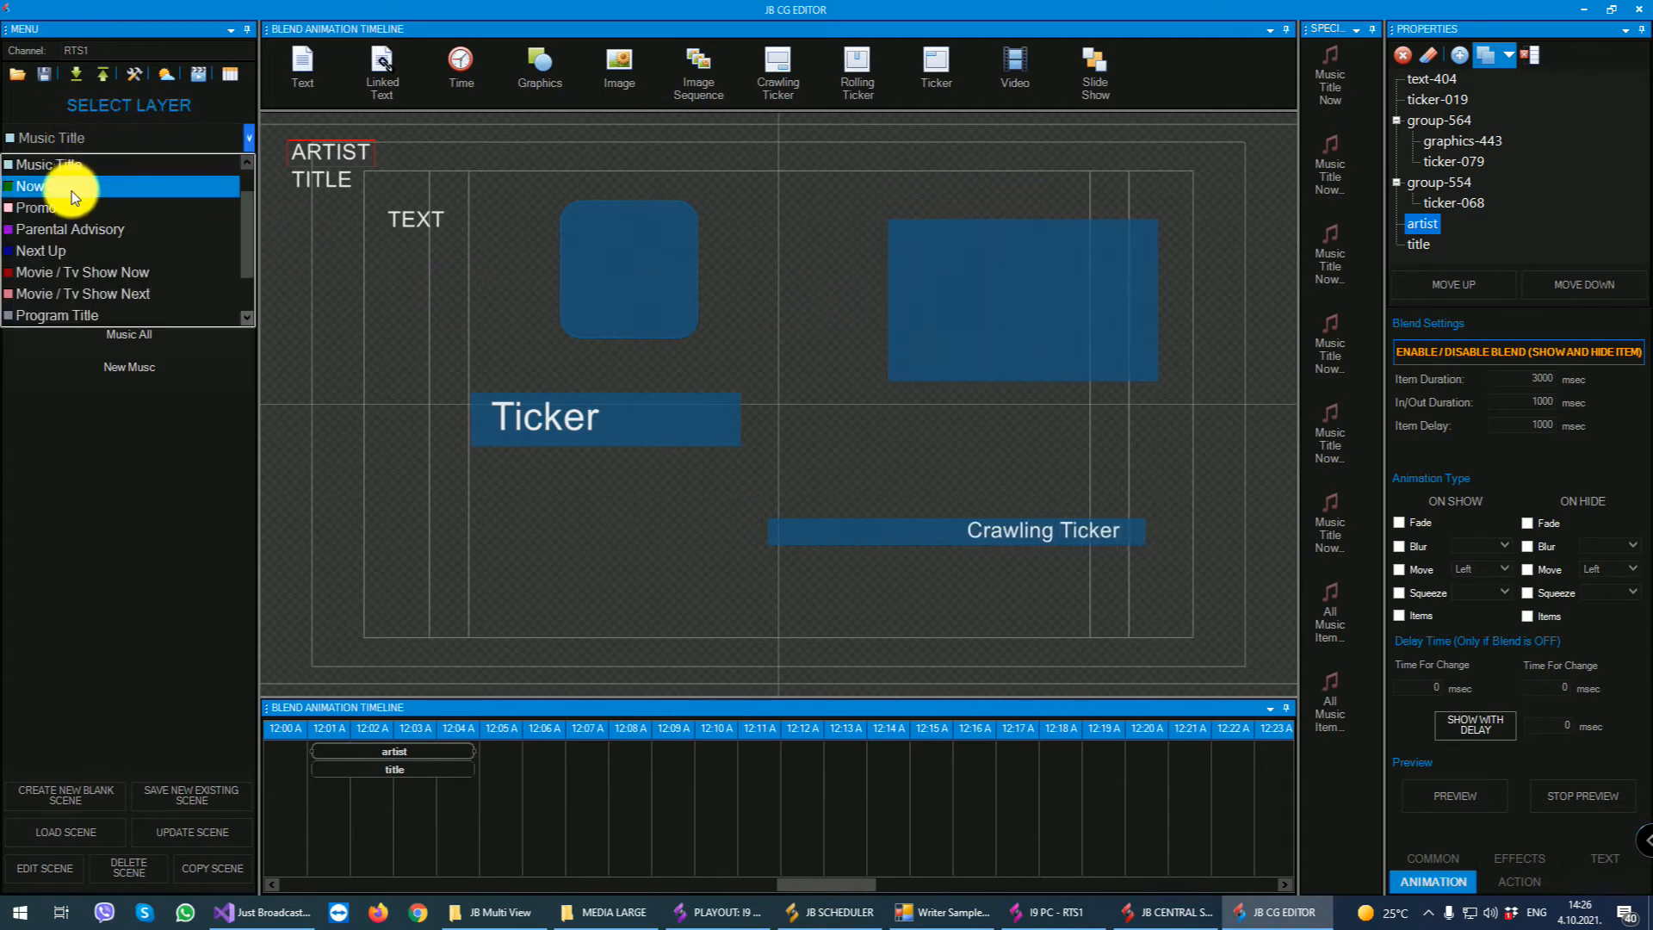
left_click(165, 181)
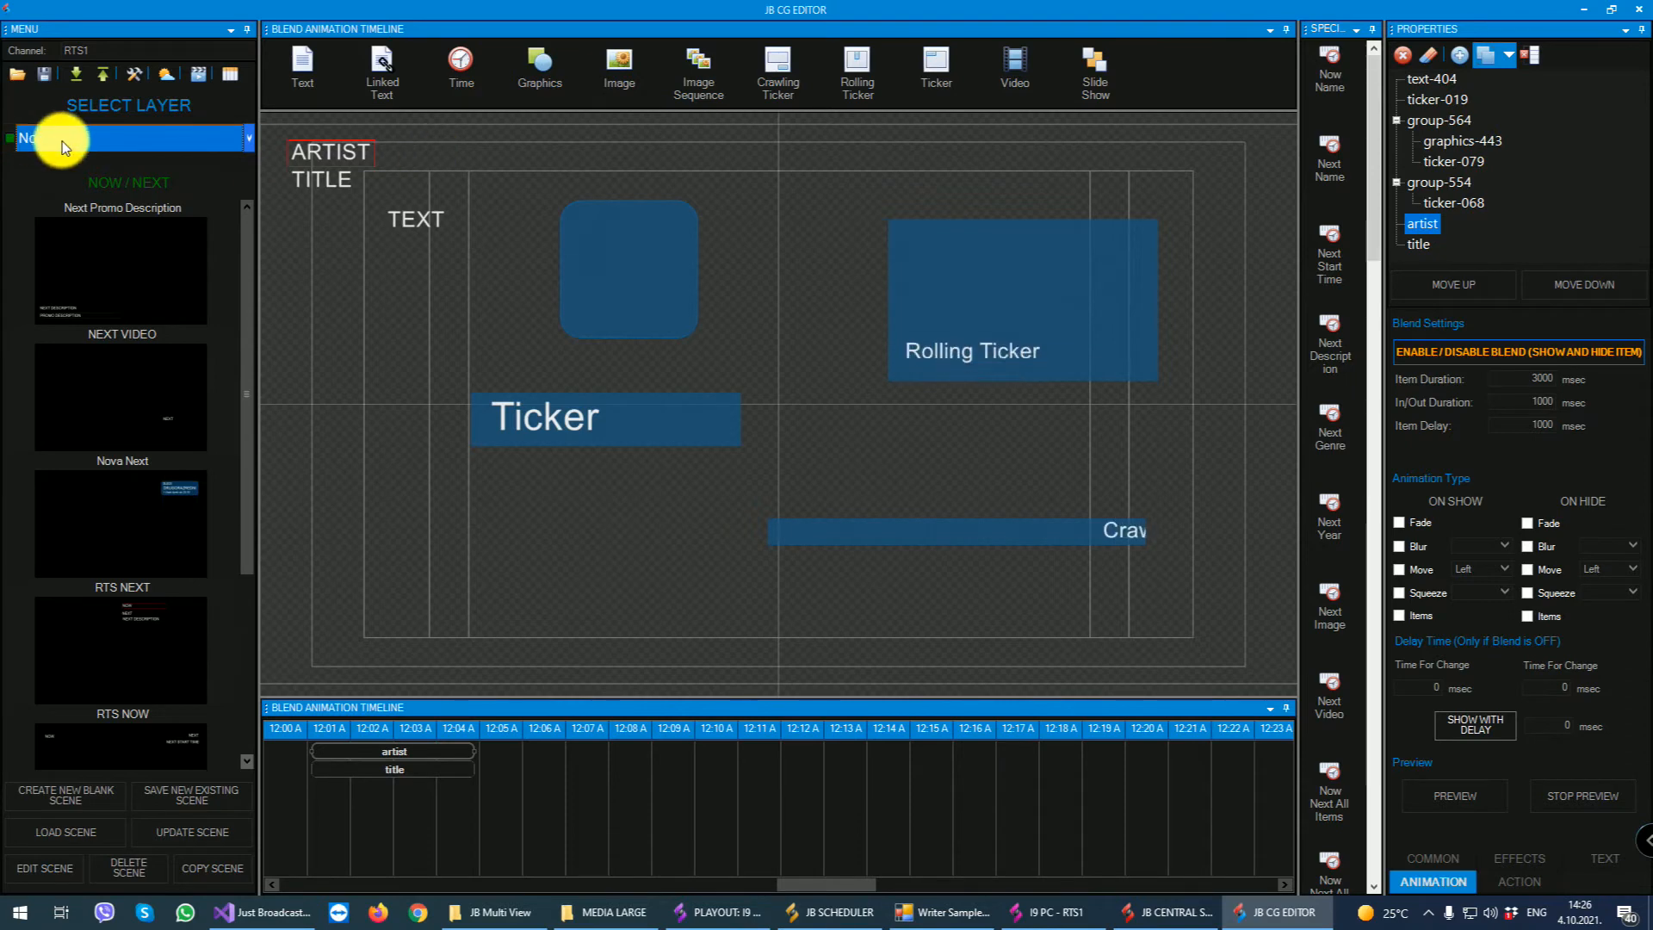
left_click(333, 151)
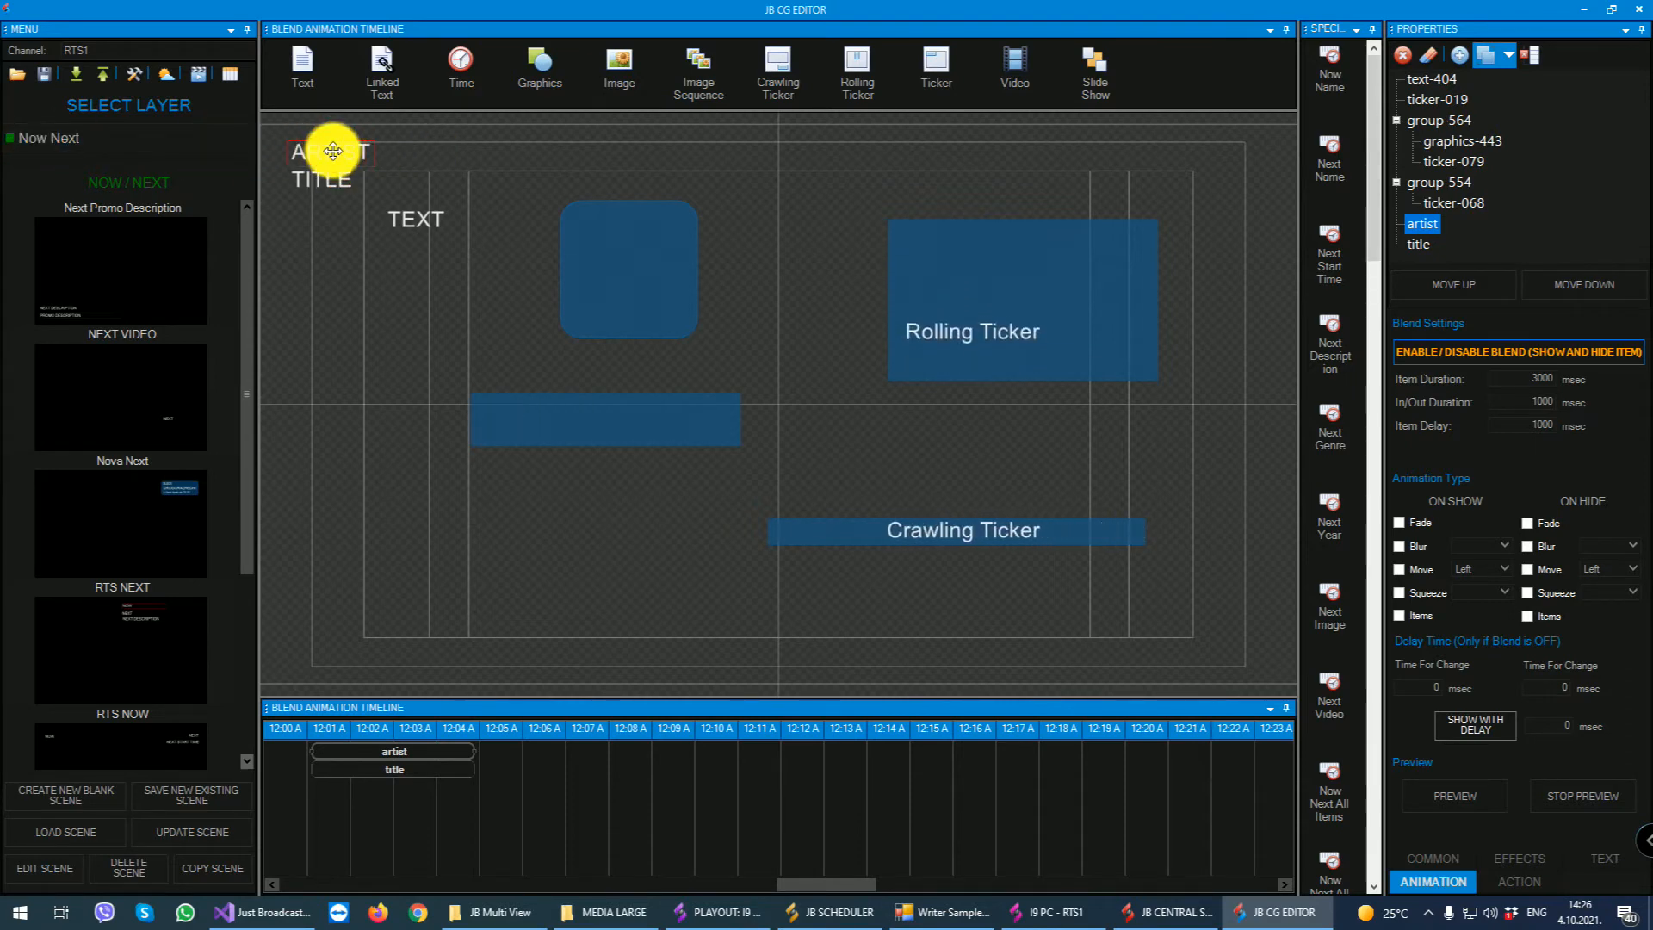
left_click(1402, 56)
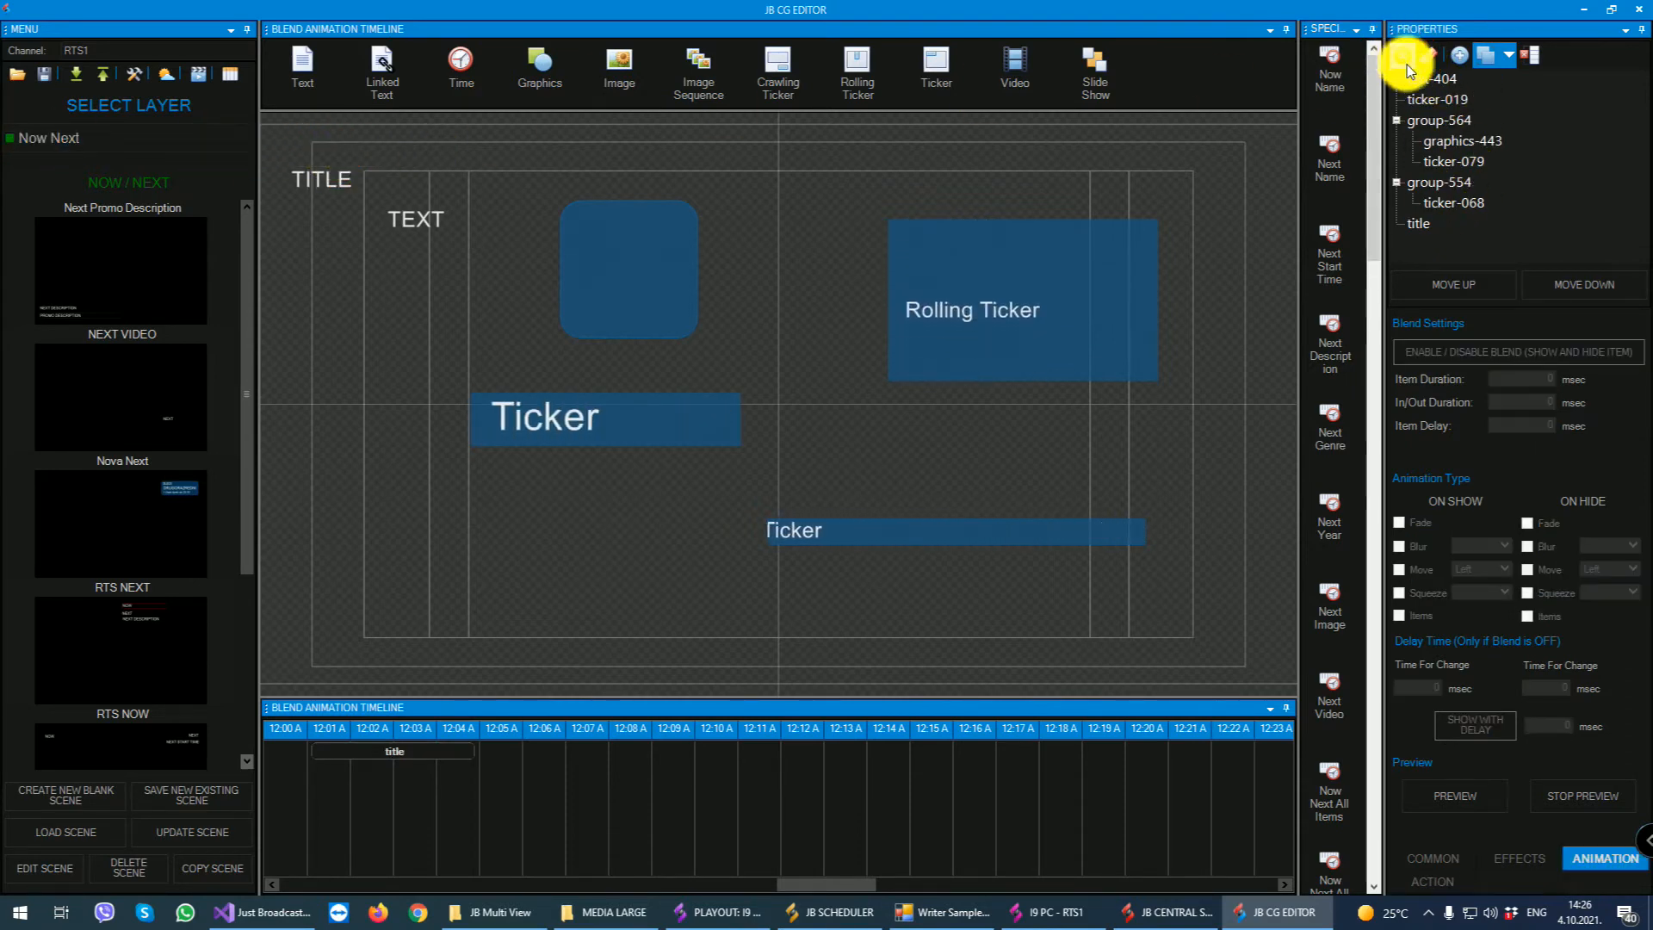
left_click(1416, 222)
left_click(1402, 56)
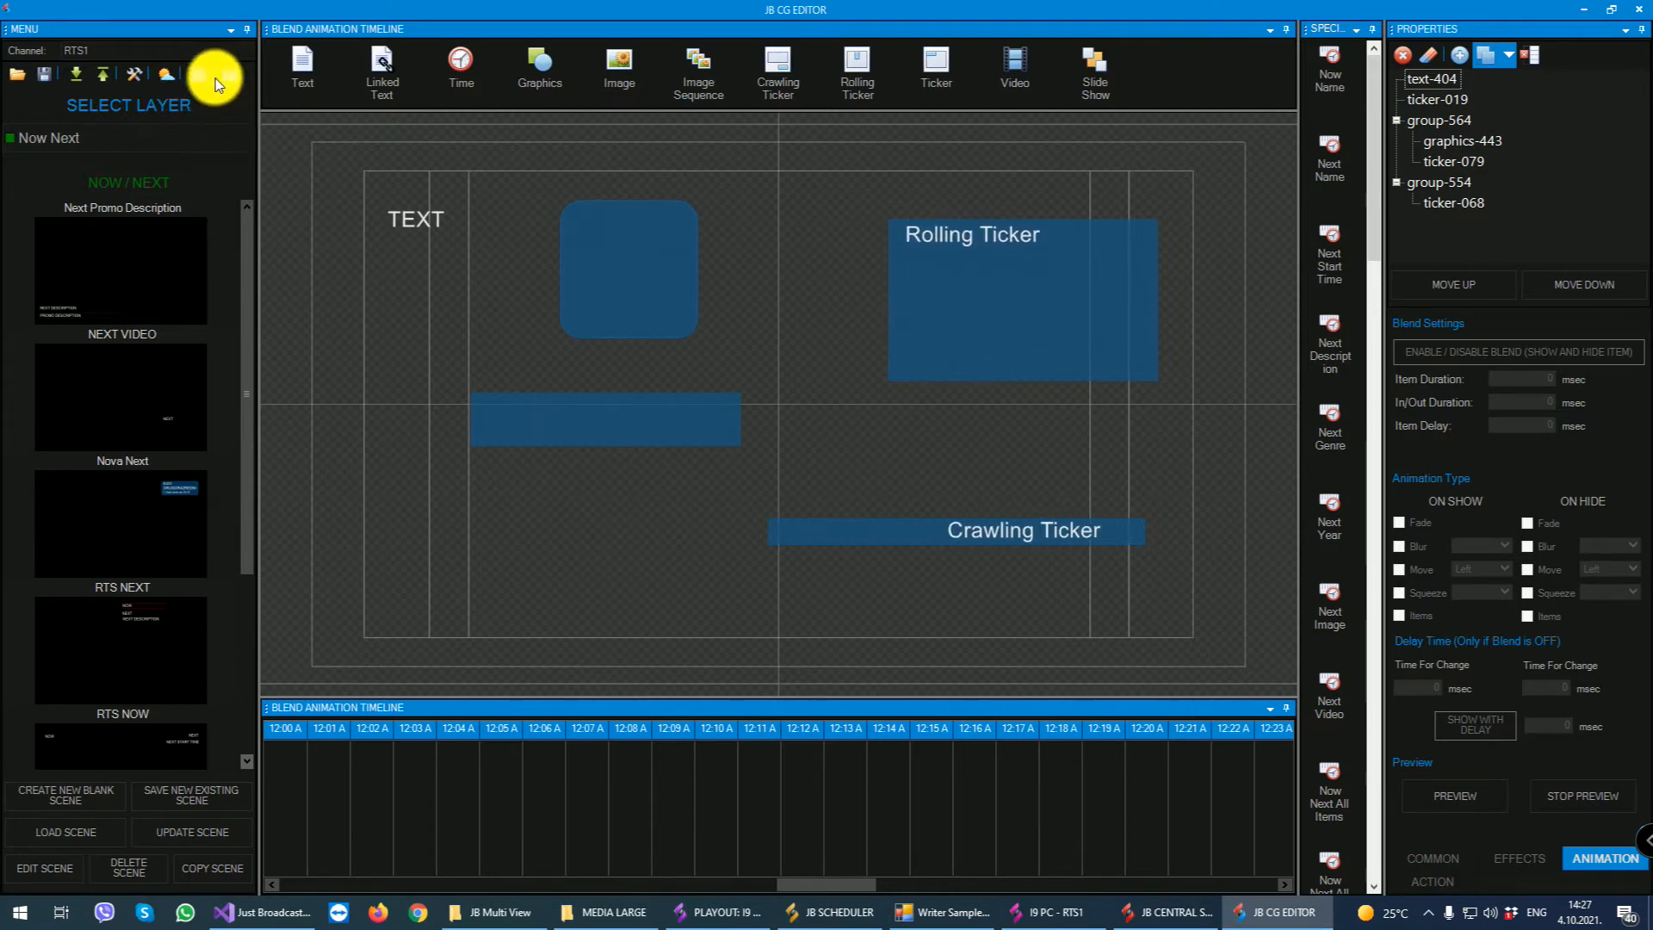
- Clear all remaining items from the scene and switch to the Weather layer
left_click(1427, 54)
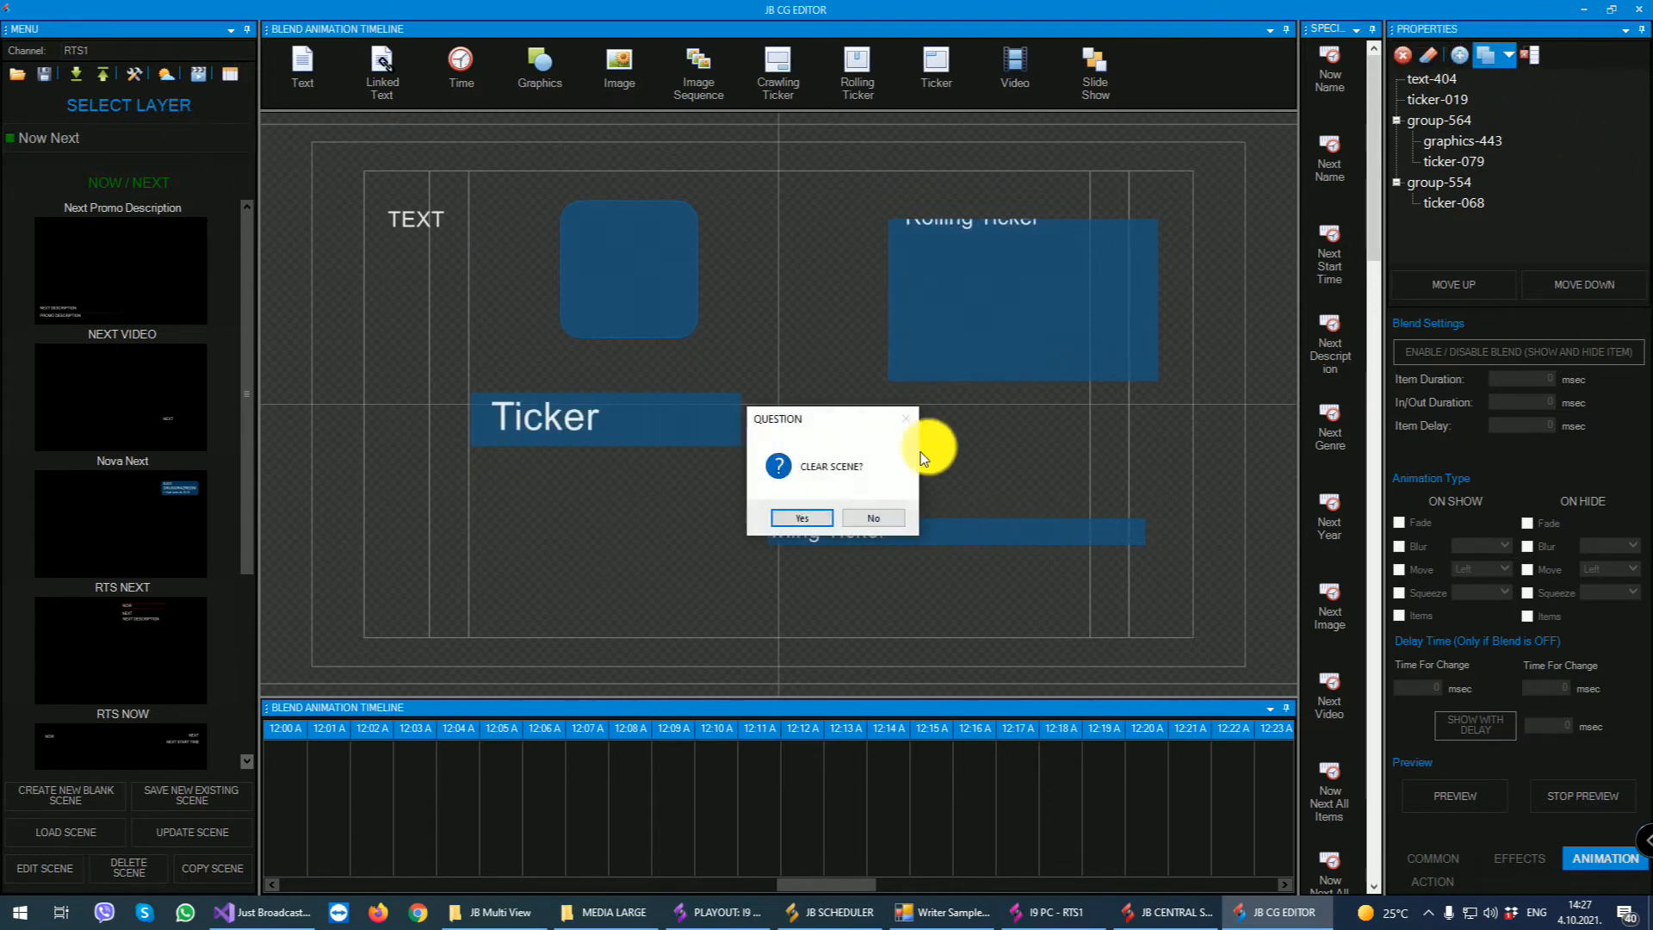
left_click(807, 518)
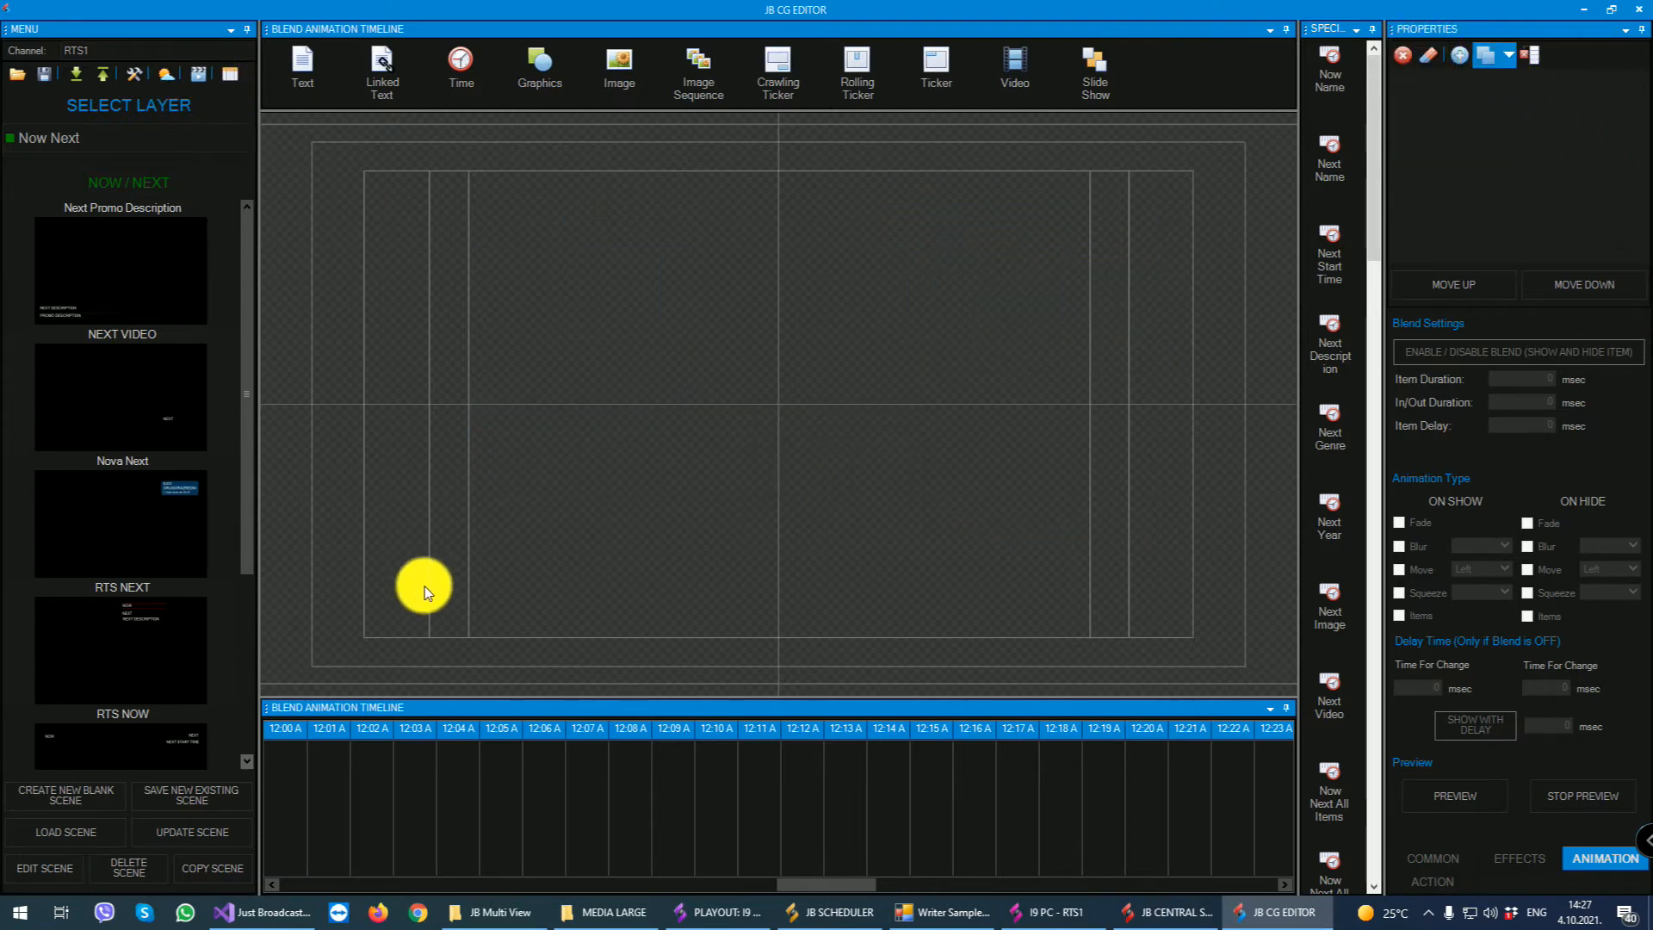
left_click(95, 144)
left_click(38, 266)
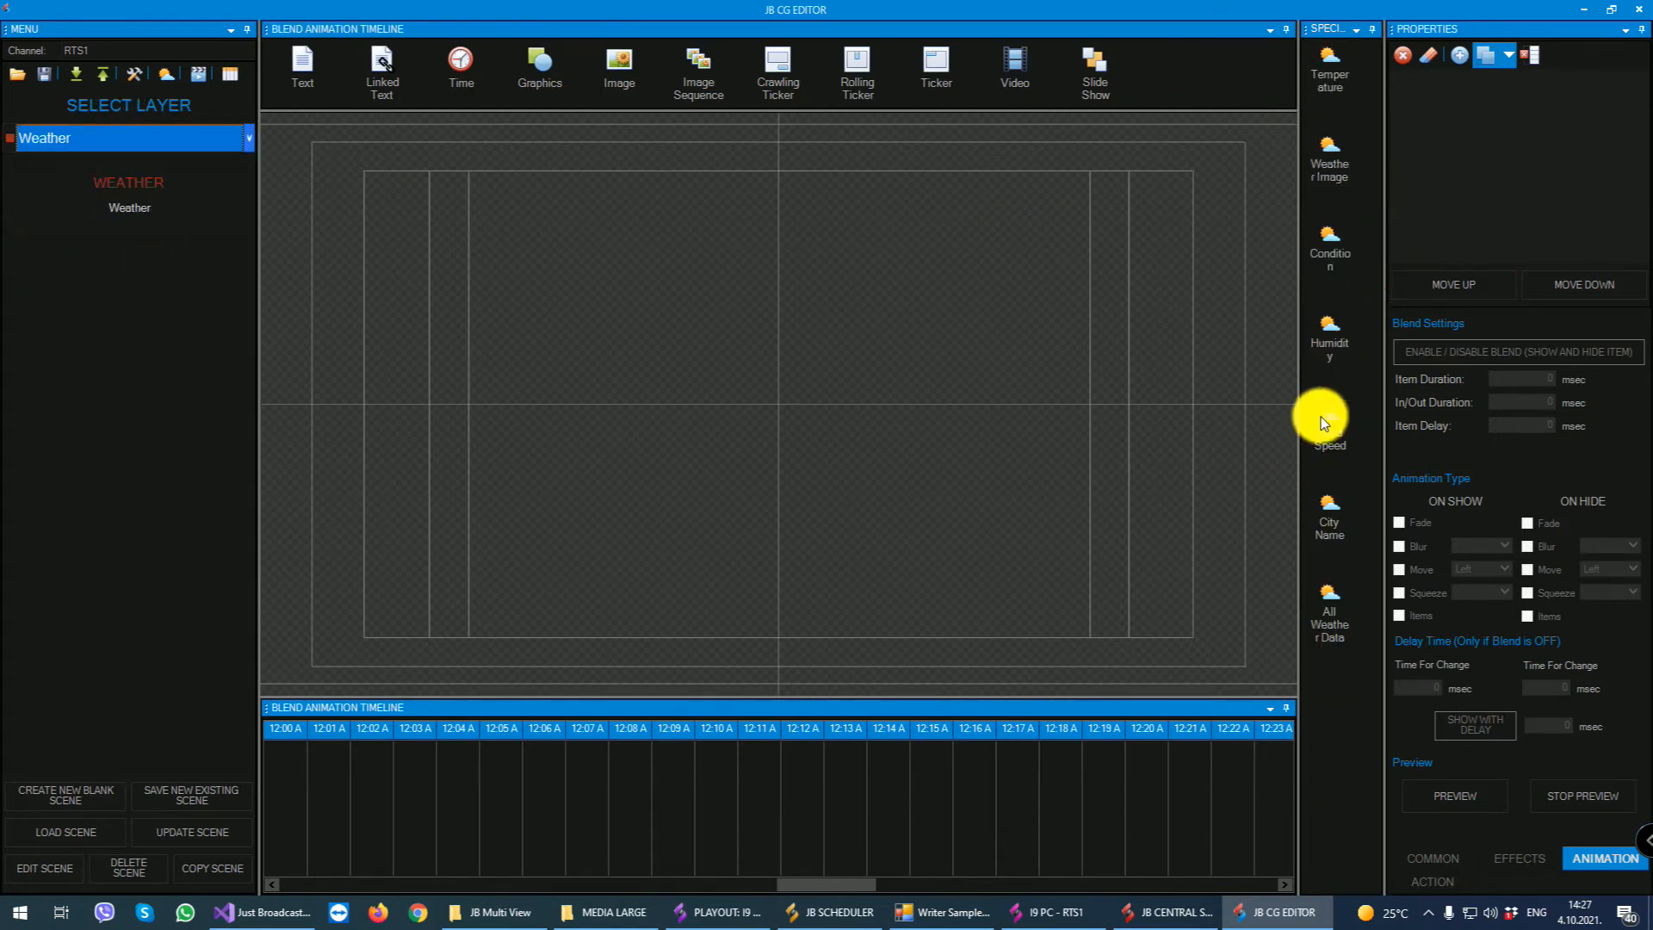
- Add the Temperature, Weather Image and Condition special elements, stacked one below another in the canvas's upper-left corner
left_click_drag(1329, 76, 355, 194)
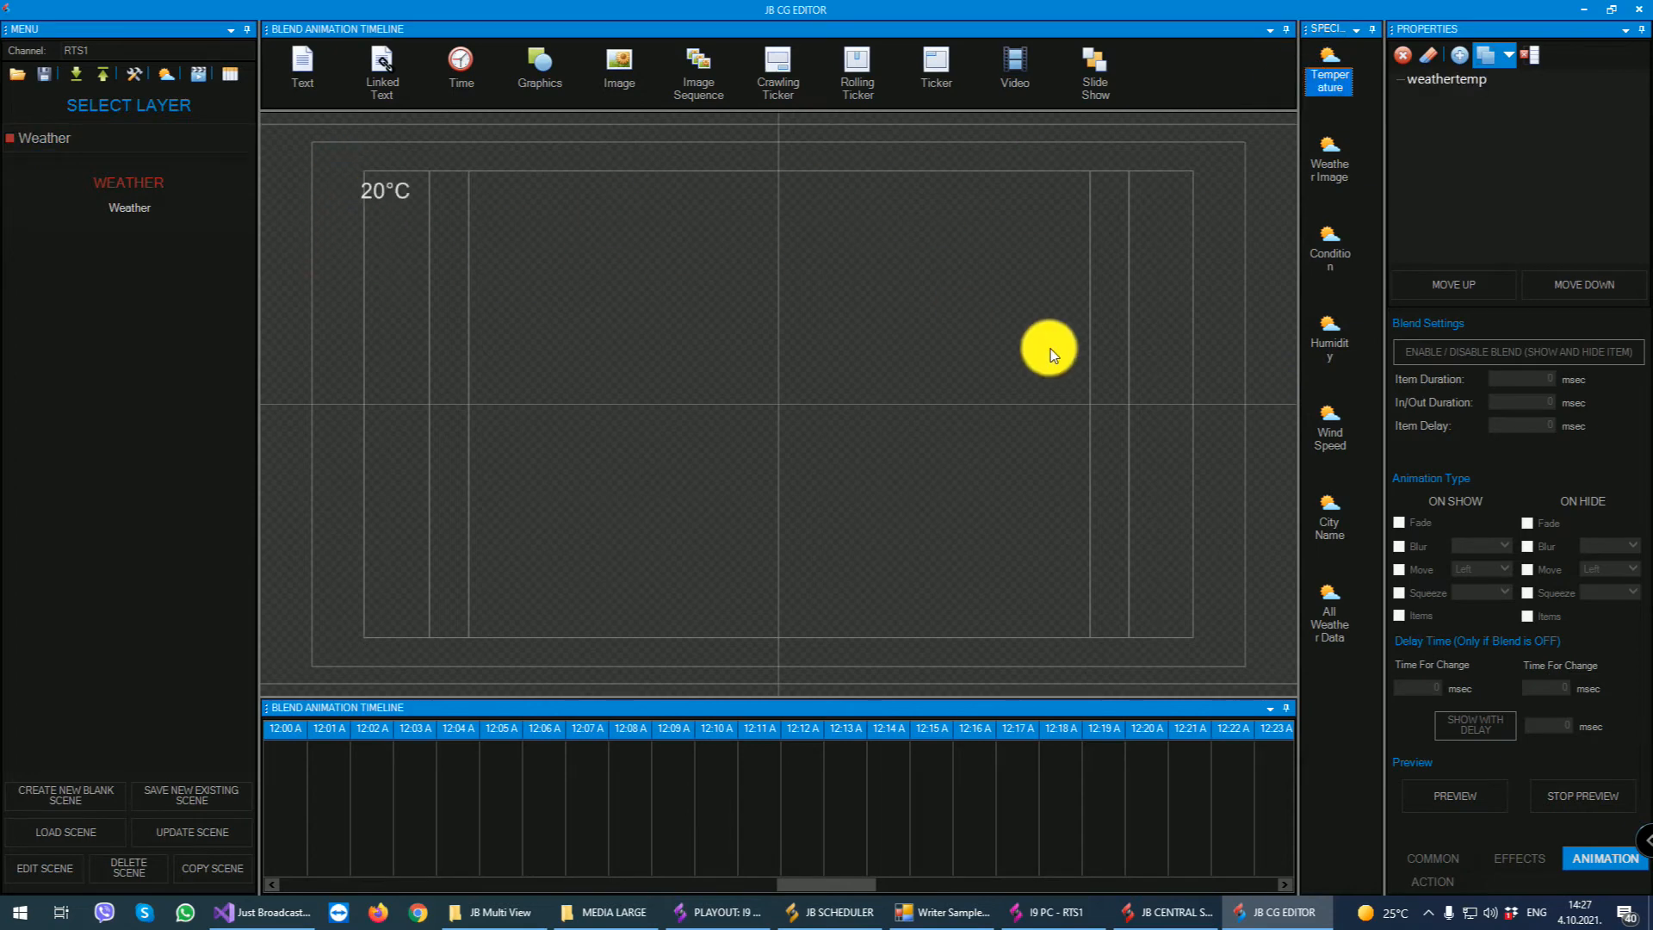
left_click_drag(1329, 165, 426, 277)
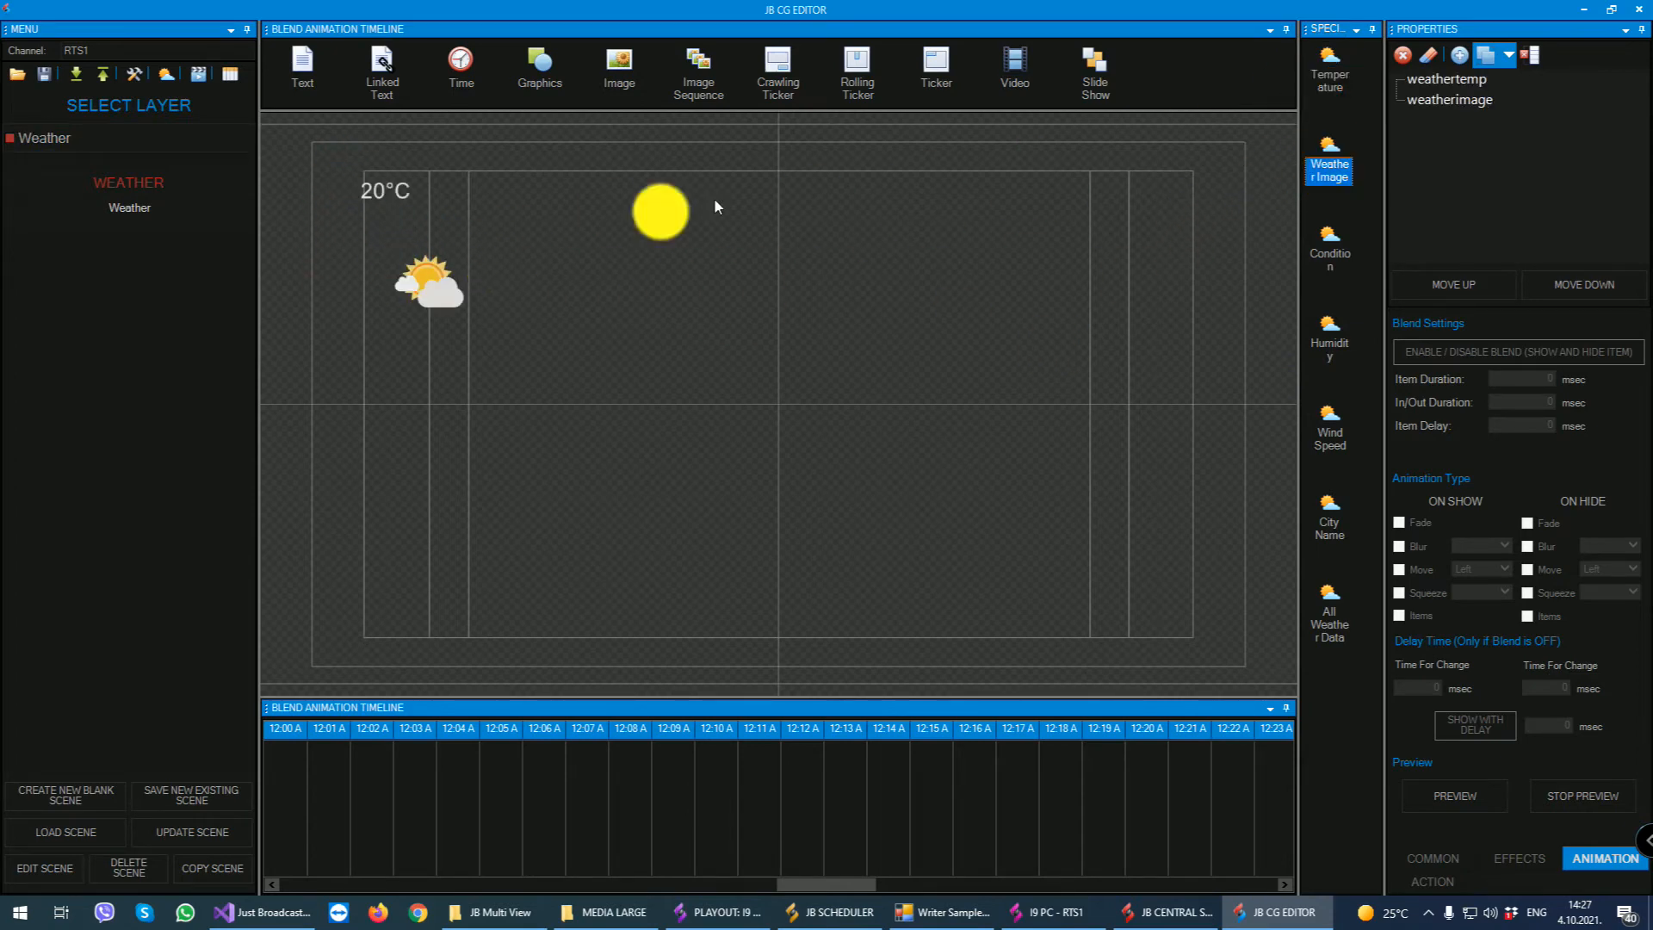
left_click(389, 270)
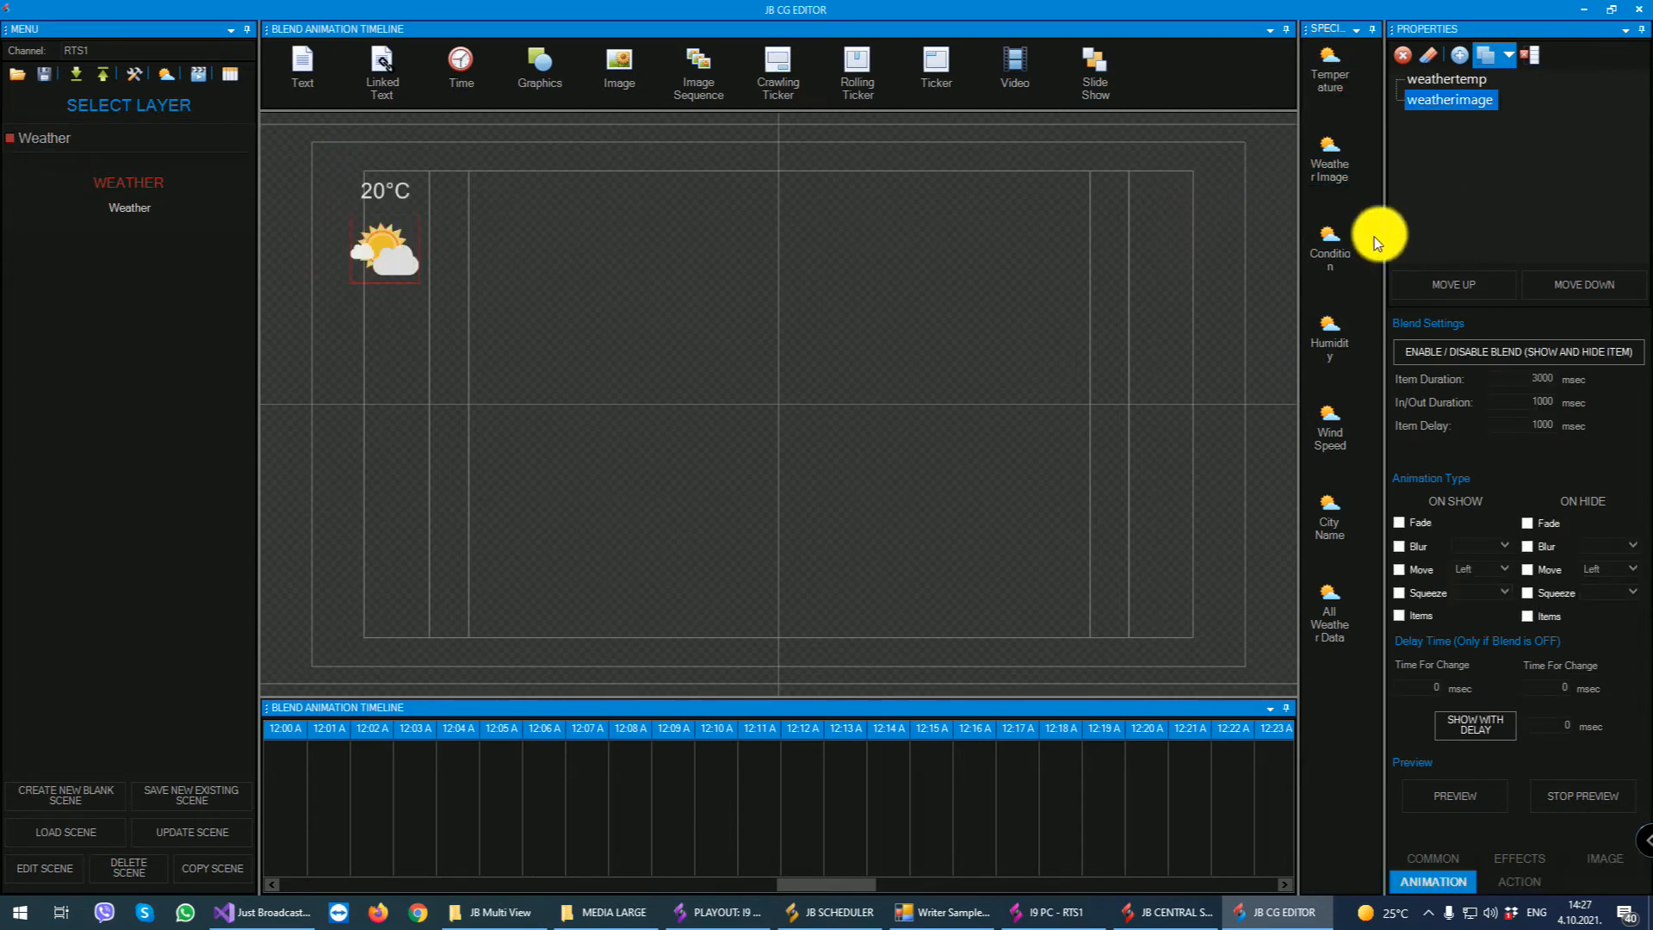
left_click_drag(1335, 246, 389, 310)
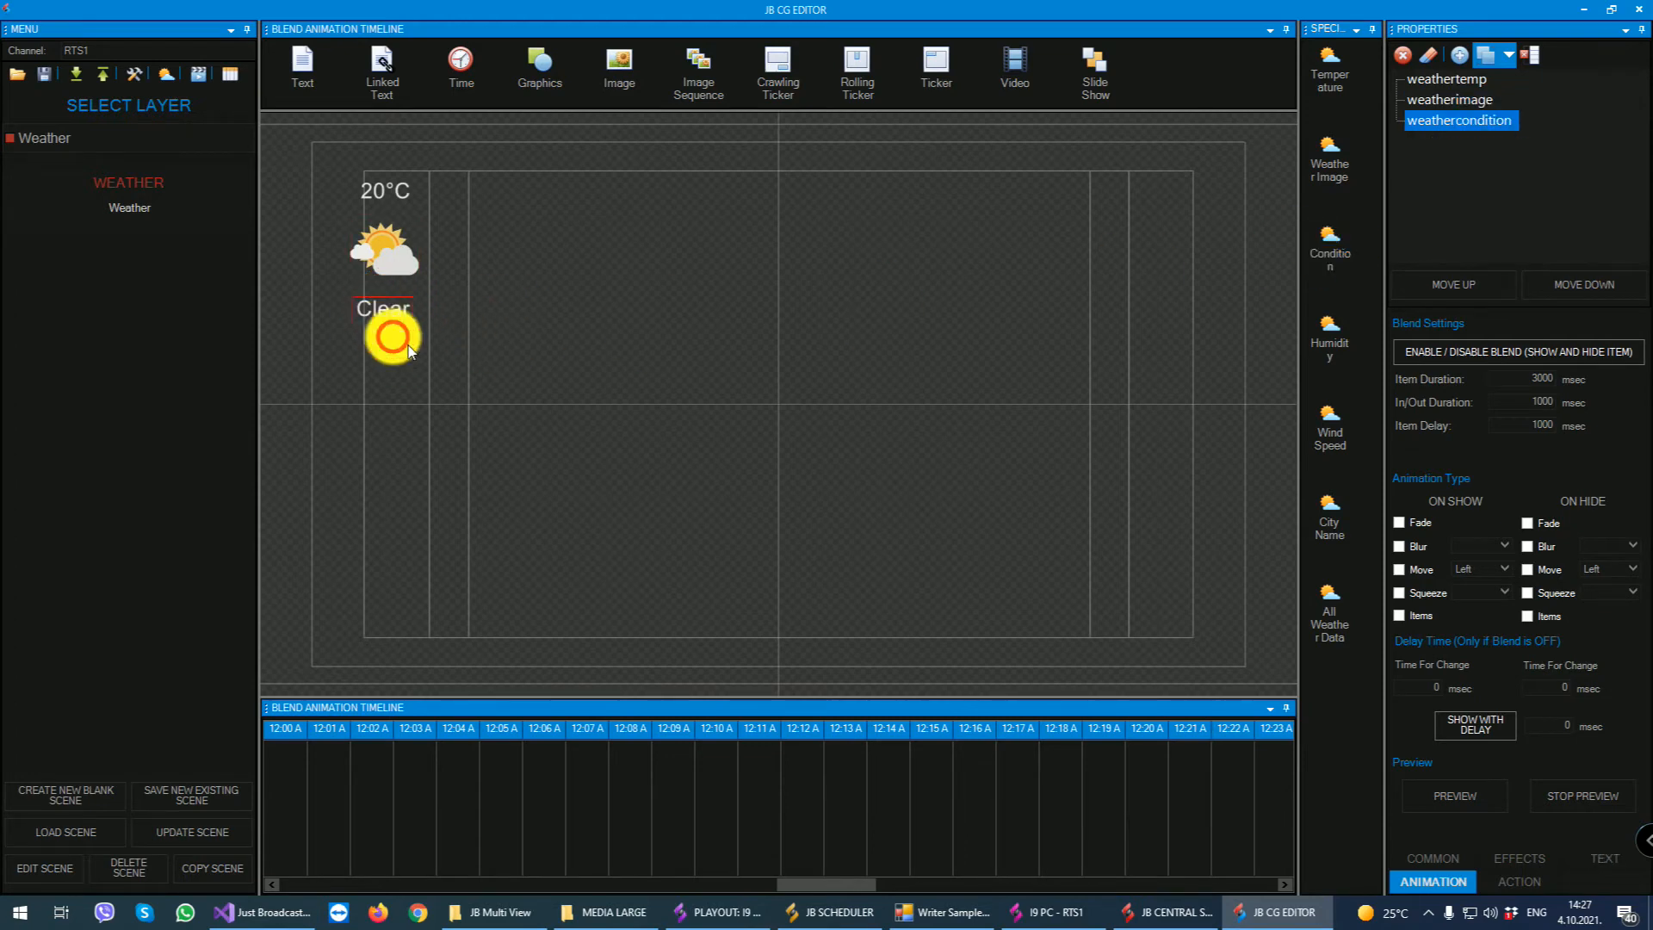
- Open the weather test settings, switch to Firefox and load openweathermap.org, allowing its location access
left_click(166, 76)
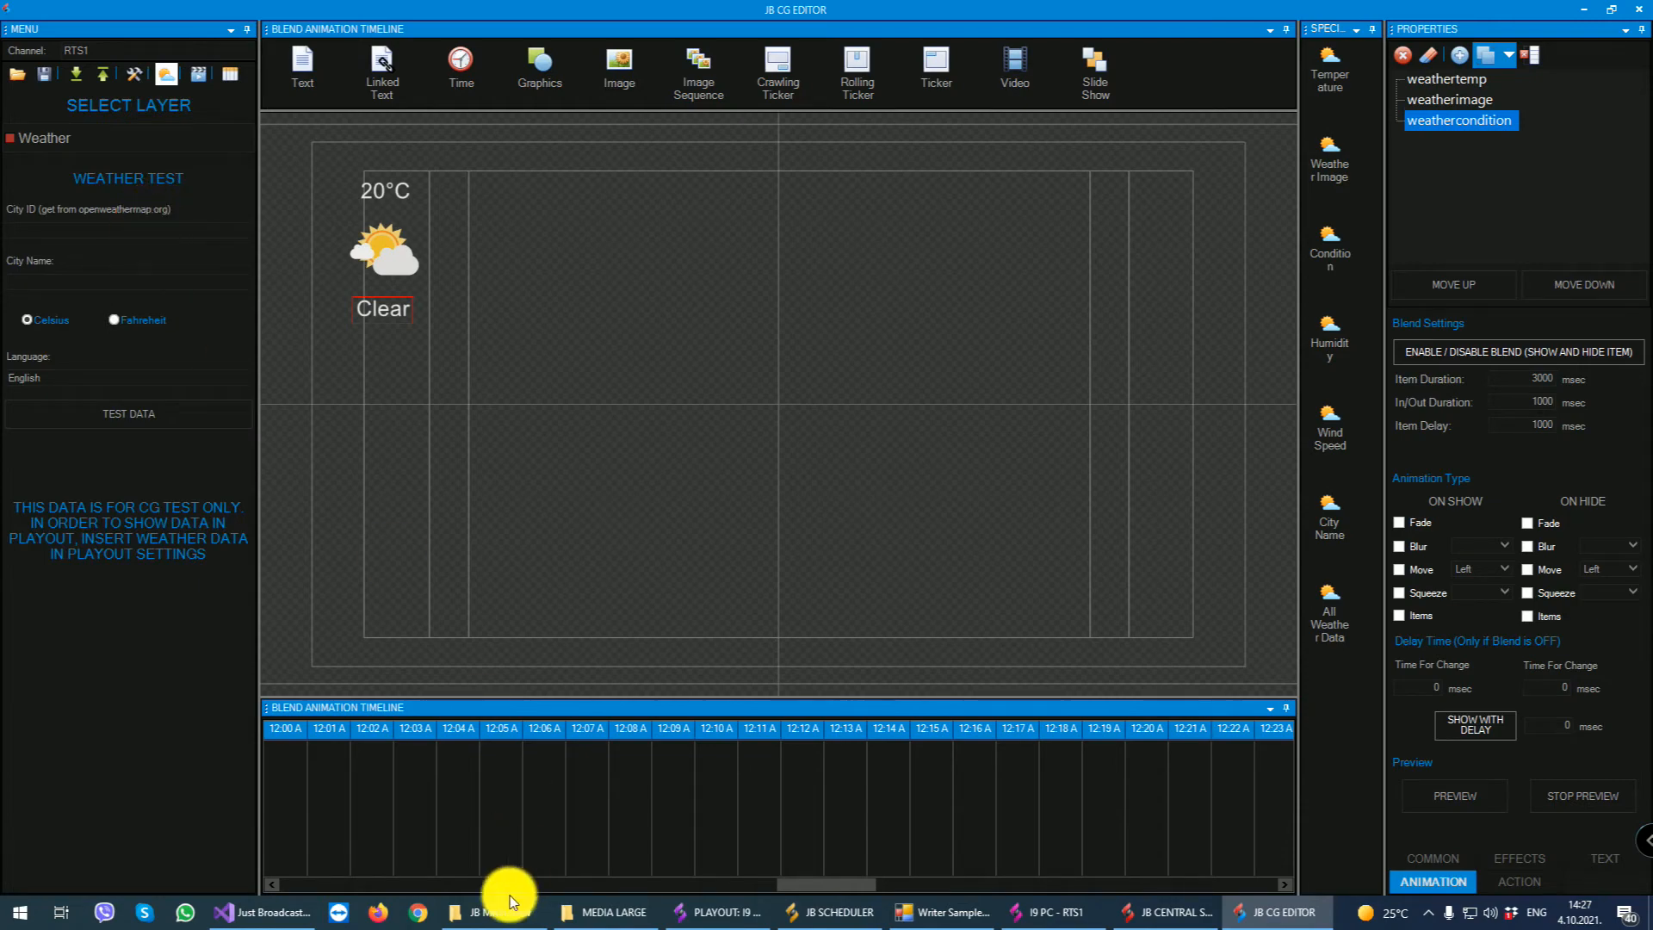
left_click(382, 913)
left_click(483, 78)
type("ope")
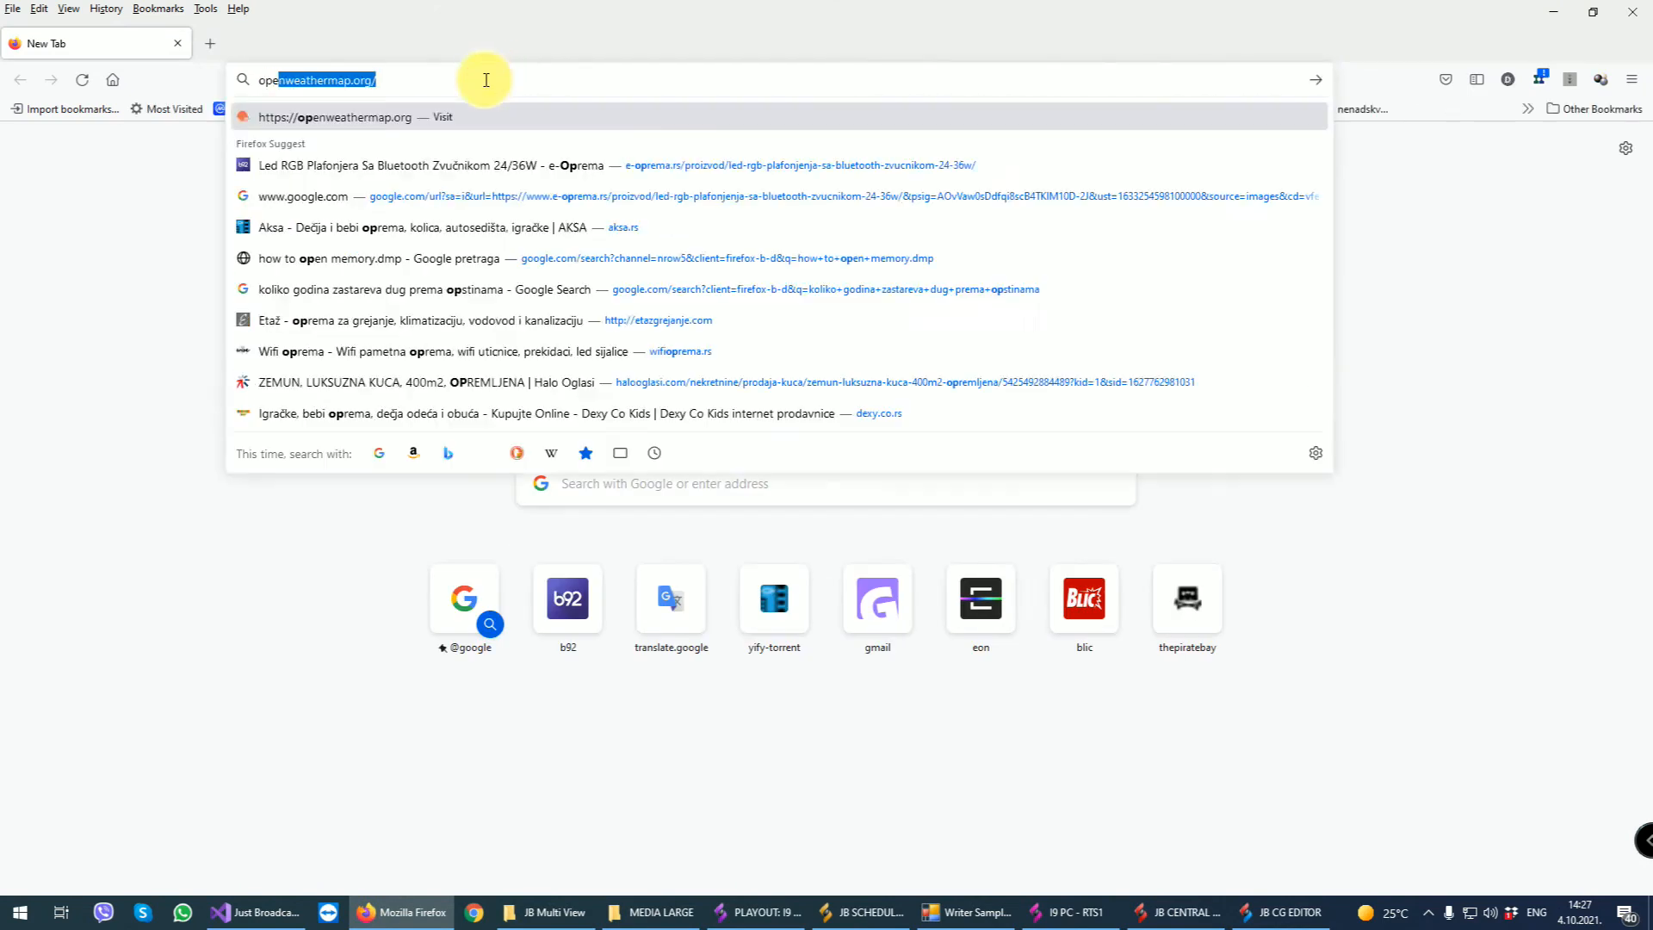
type("nweathermap.org")
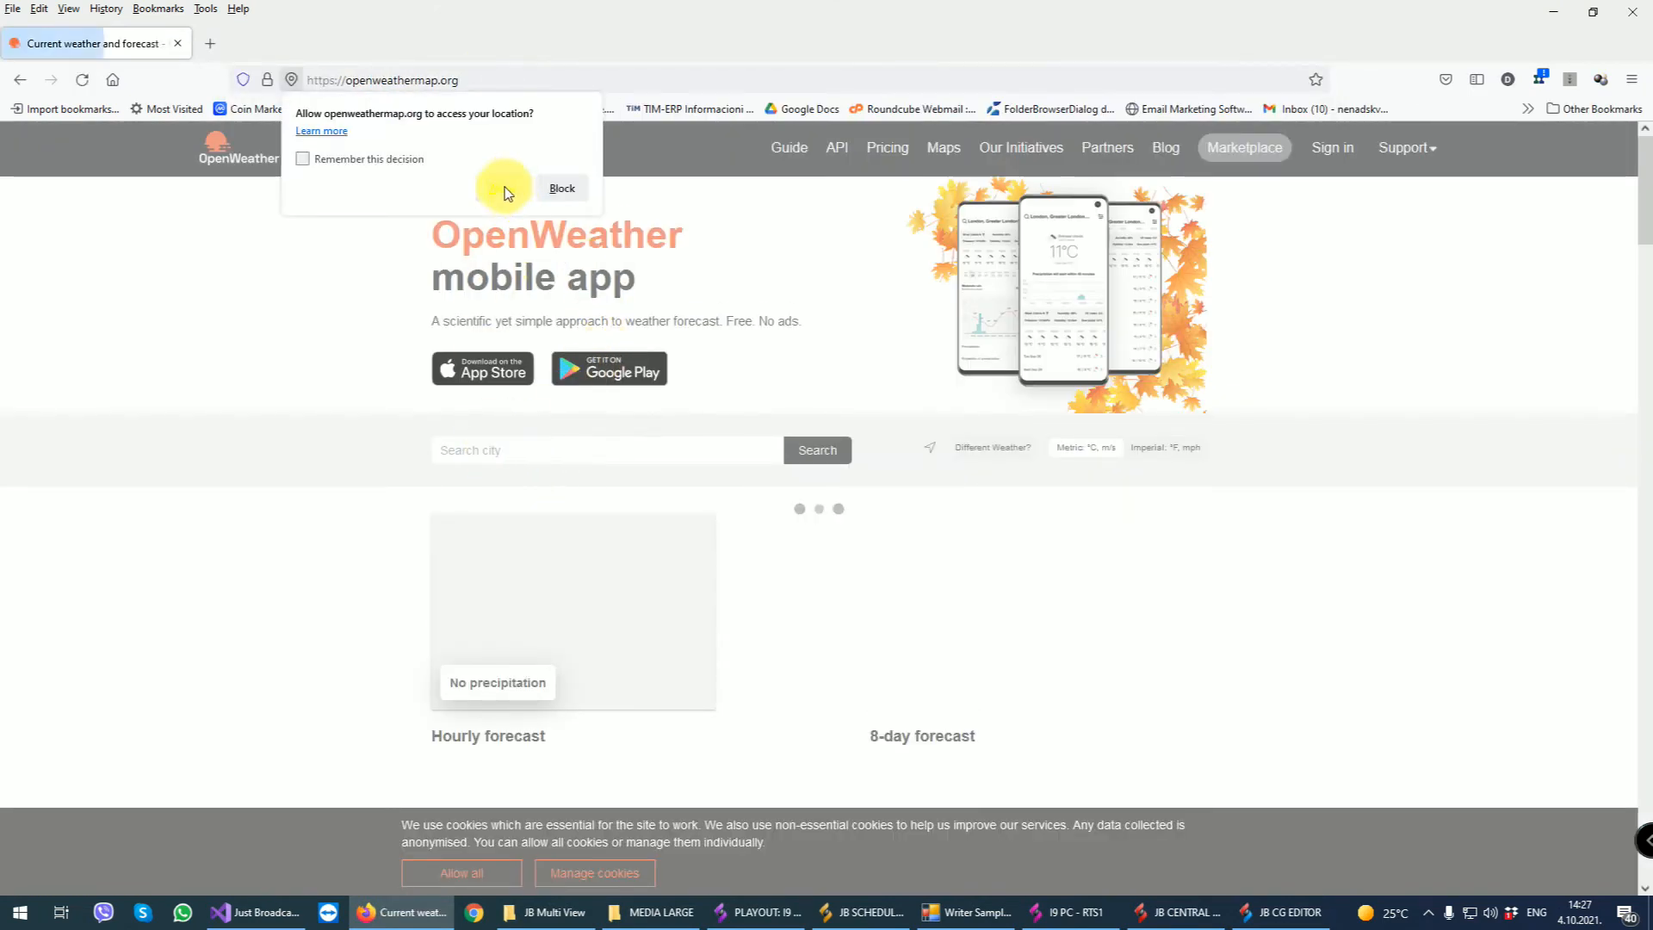
left_click(559, 188)
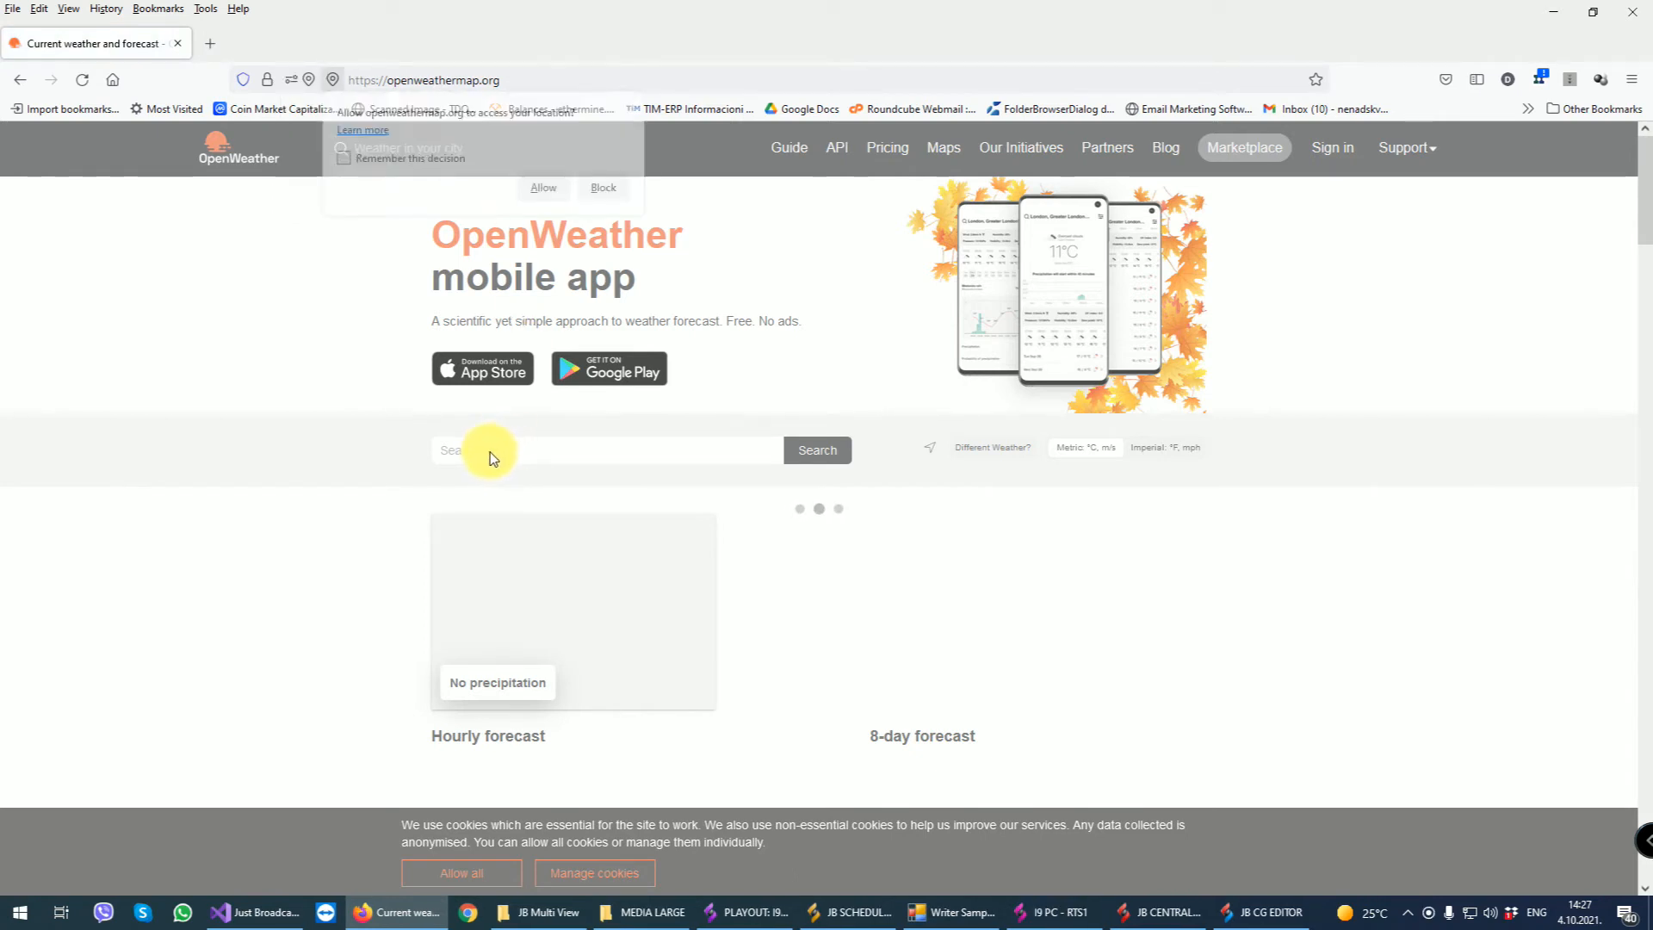
left_click(533, 191)
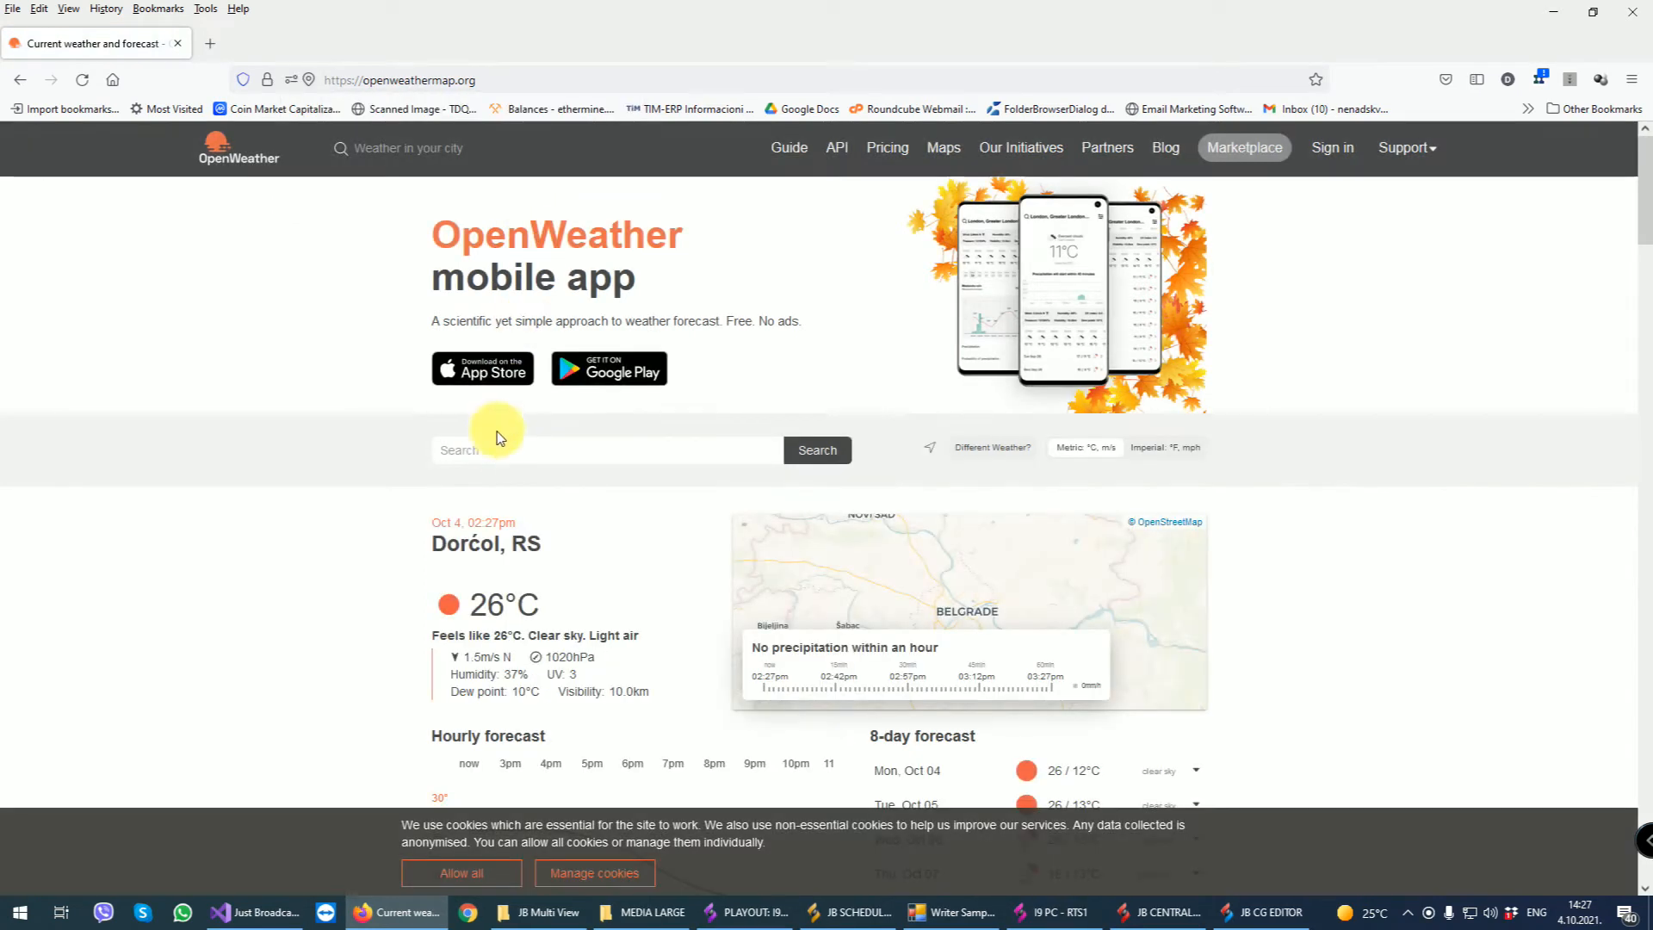
- Search for London, open the London, GB forecast and copy the city ID from the page address
left_click(471, 450)
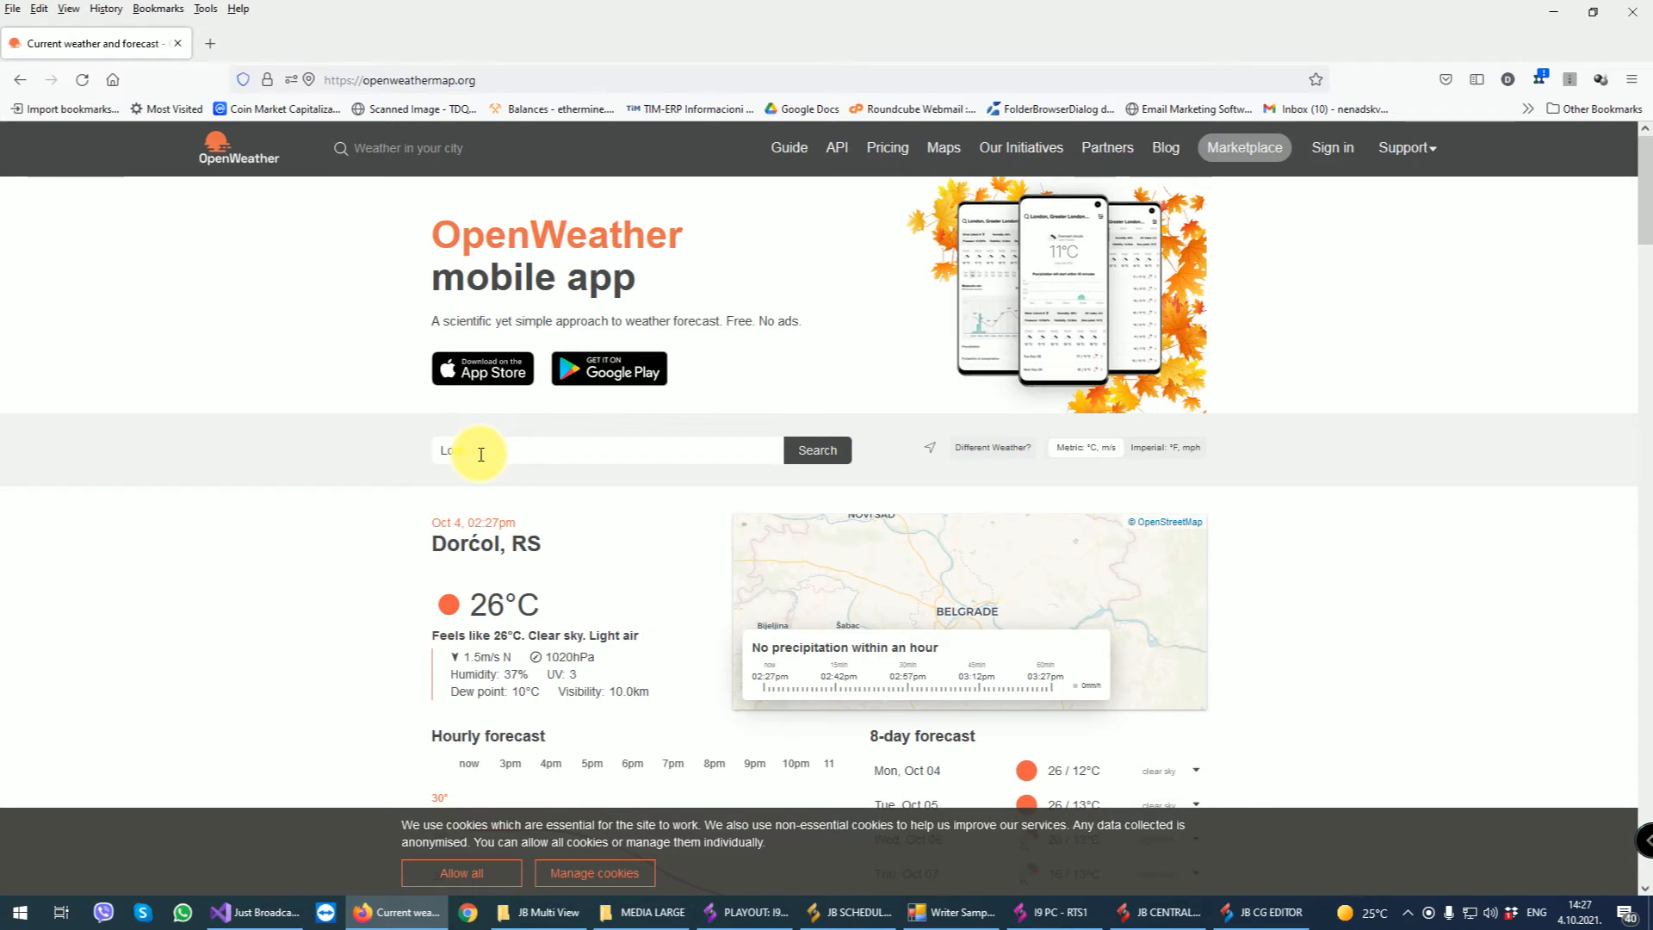
key("Return")
left_click(462, 481)
left_click(504, 79)
double_click(543, 79)
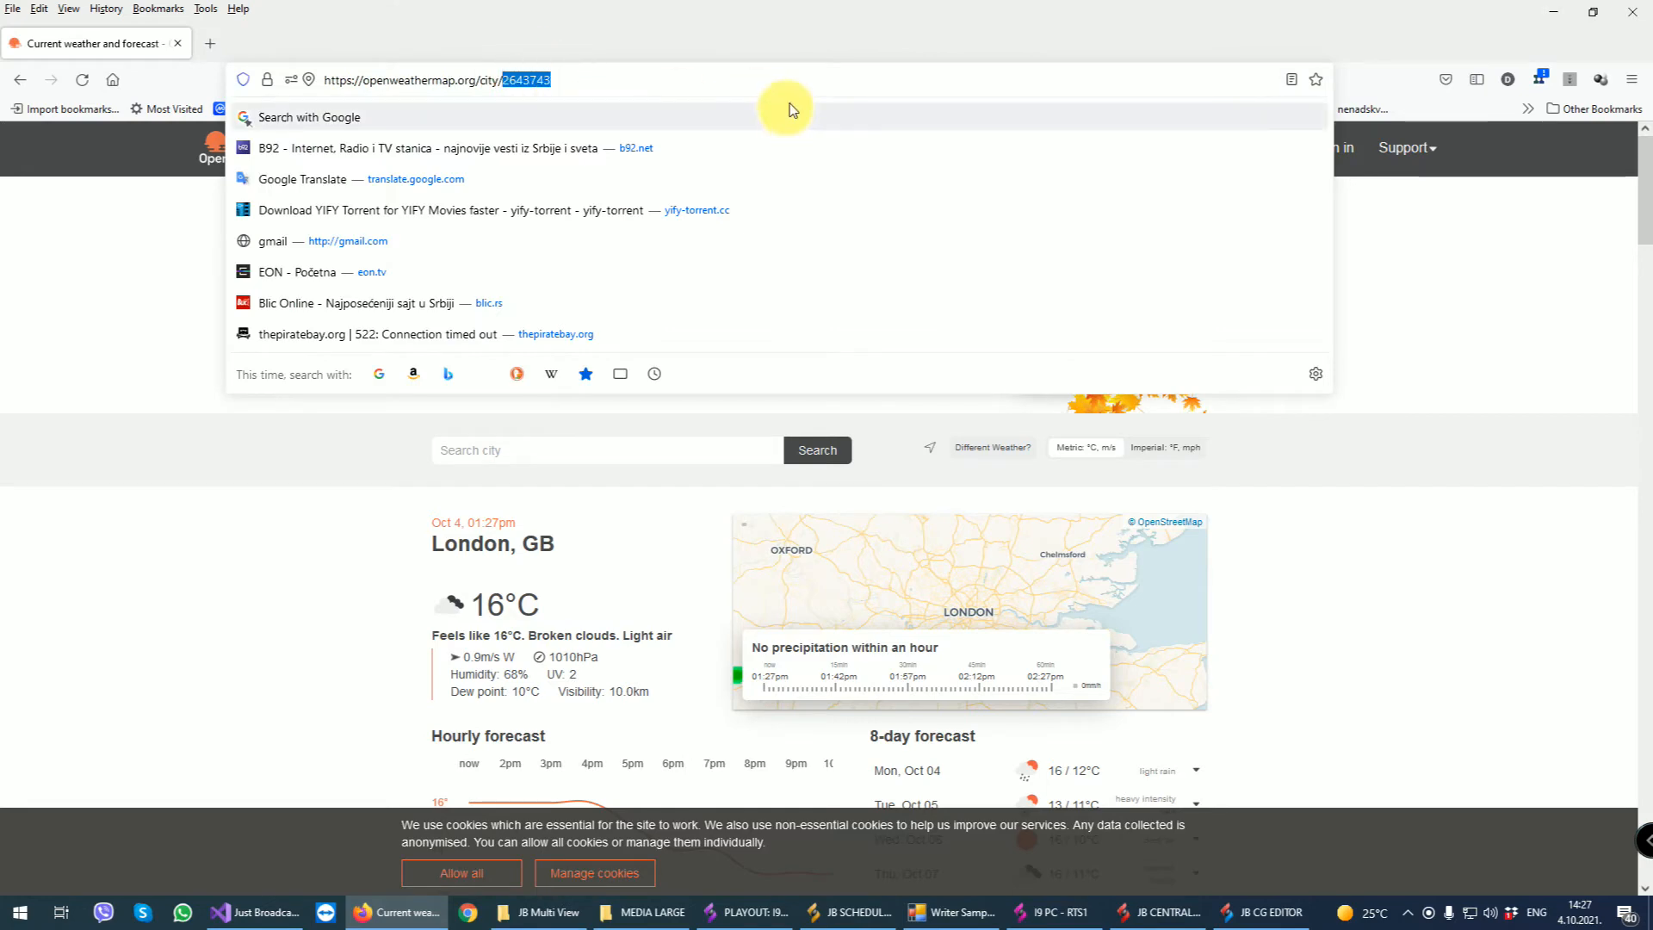
- Back in the CG Editor, enter 2643743 as the City ID, test the data and check the three weather elements
left_click(1555, 12)
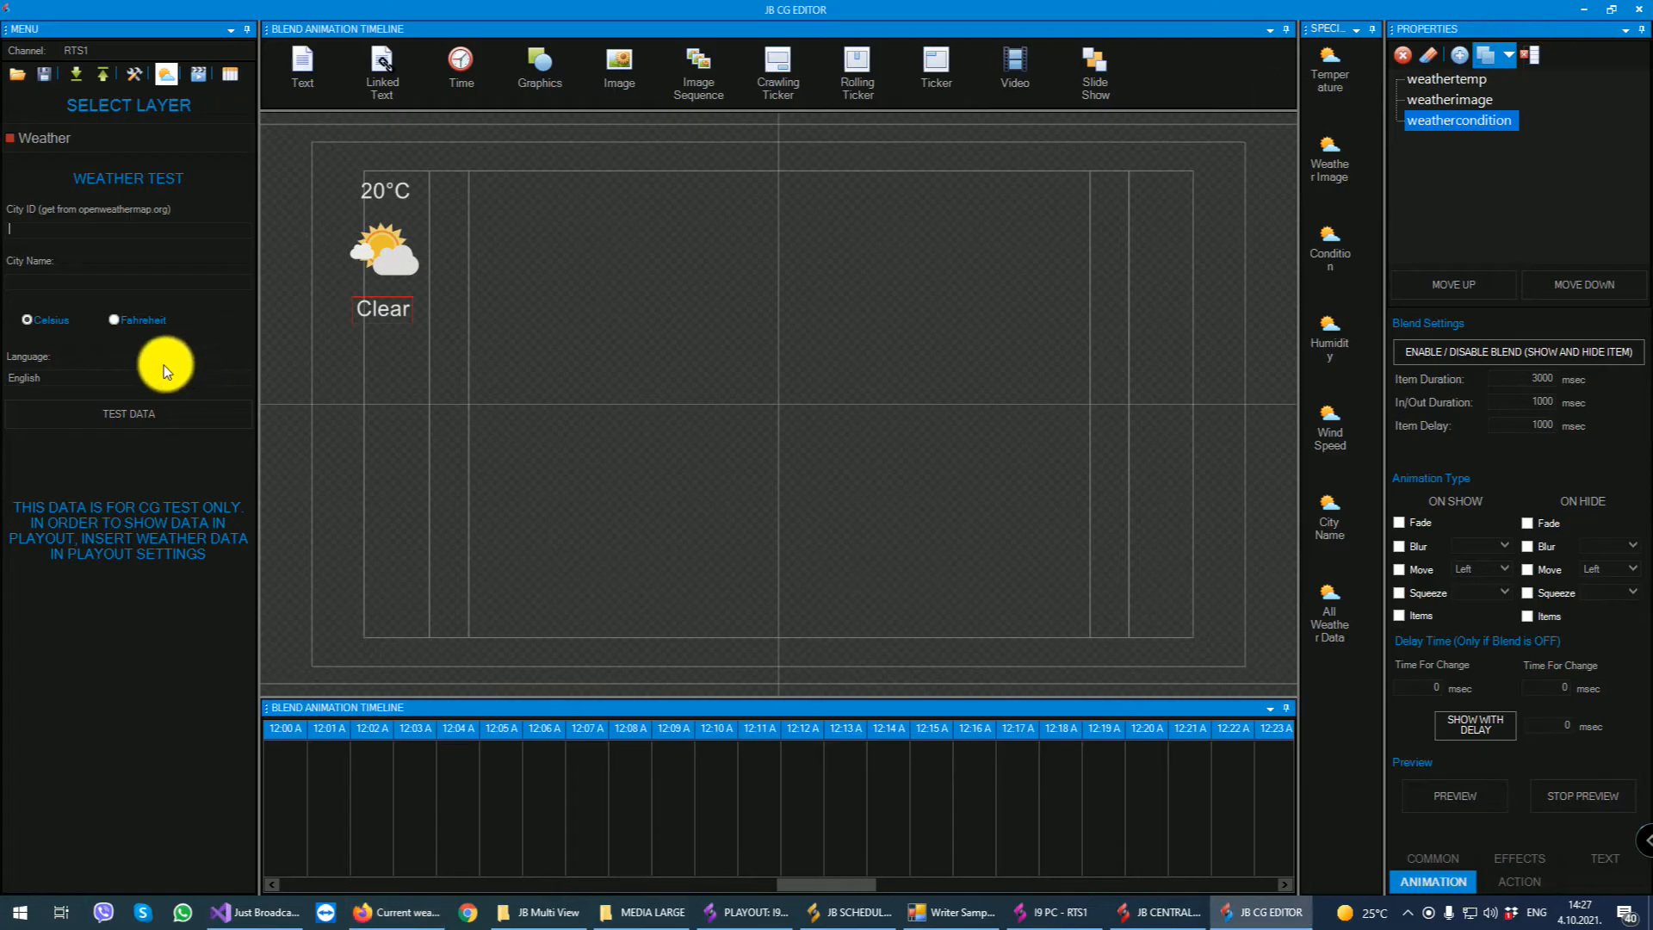
left_click(114, 415)
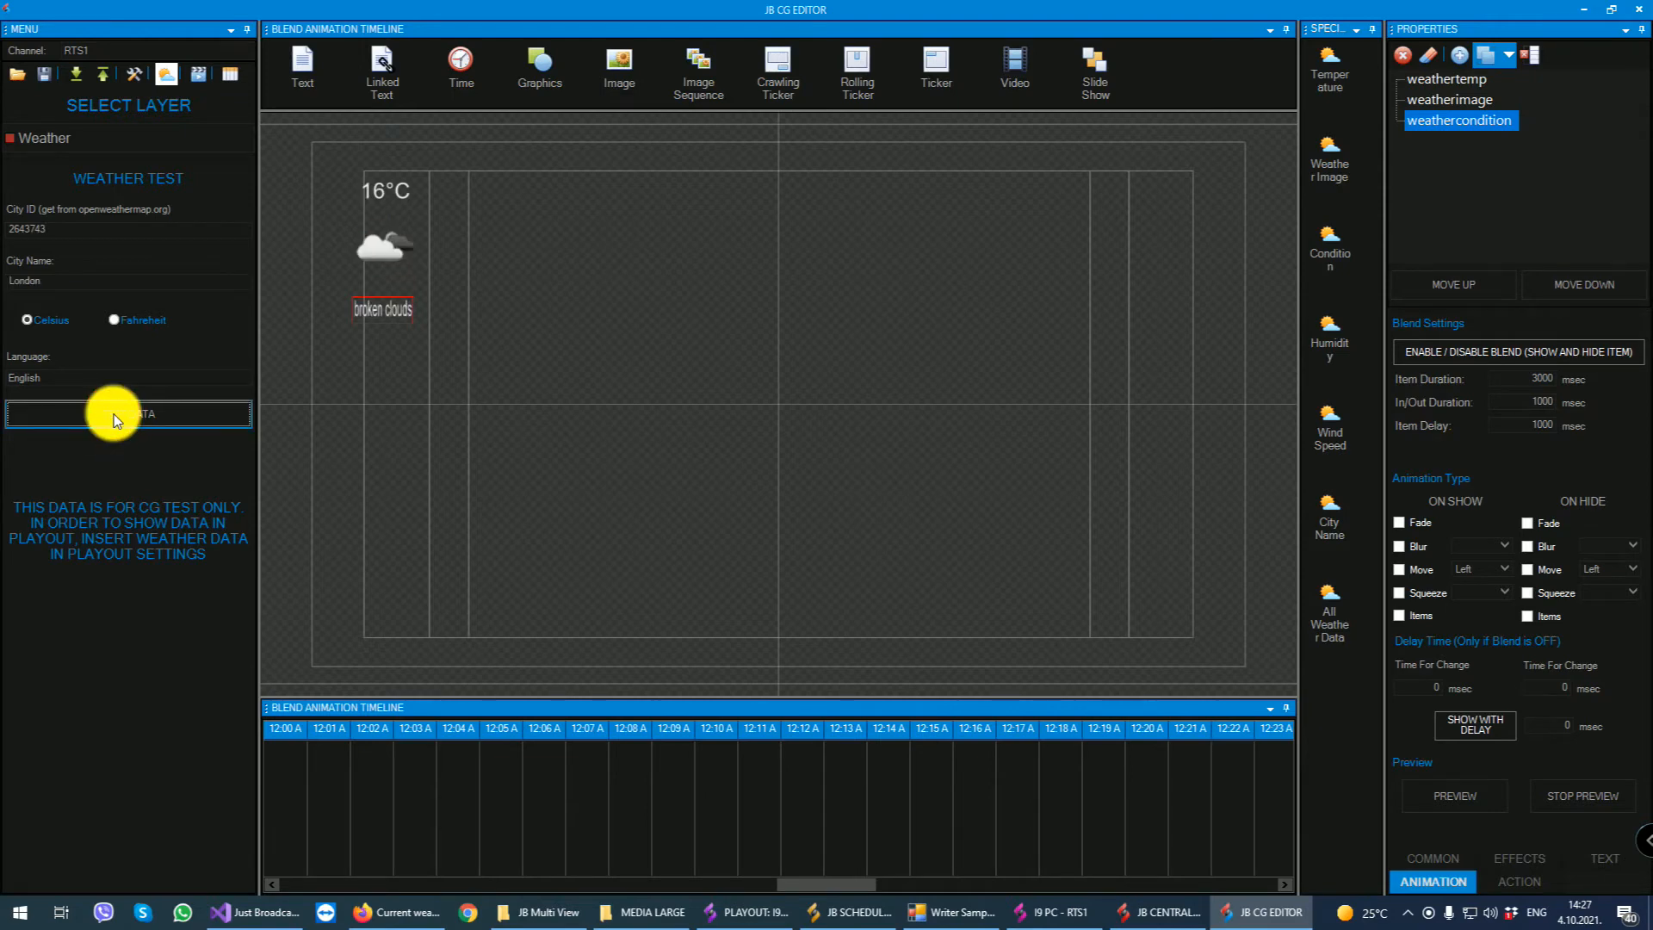
left_click(385, 191)
left_click(387, 249)
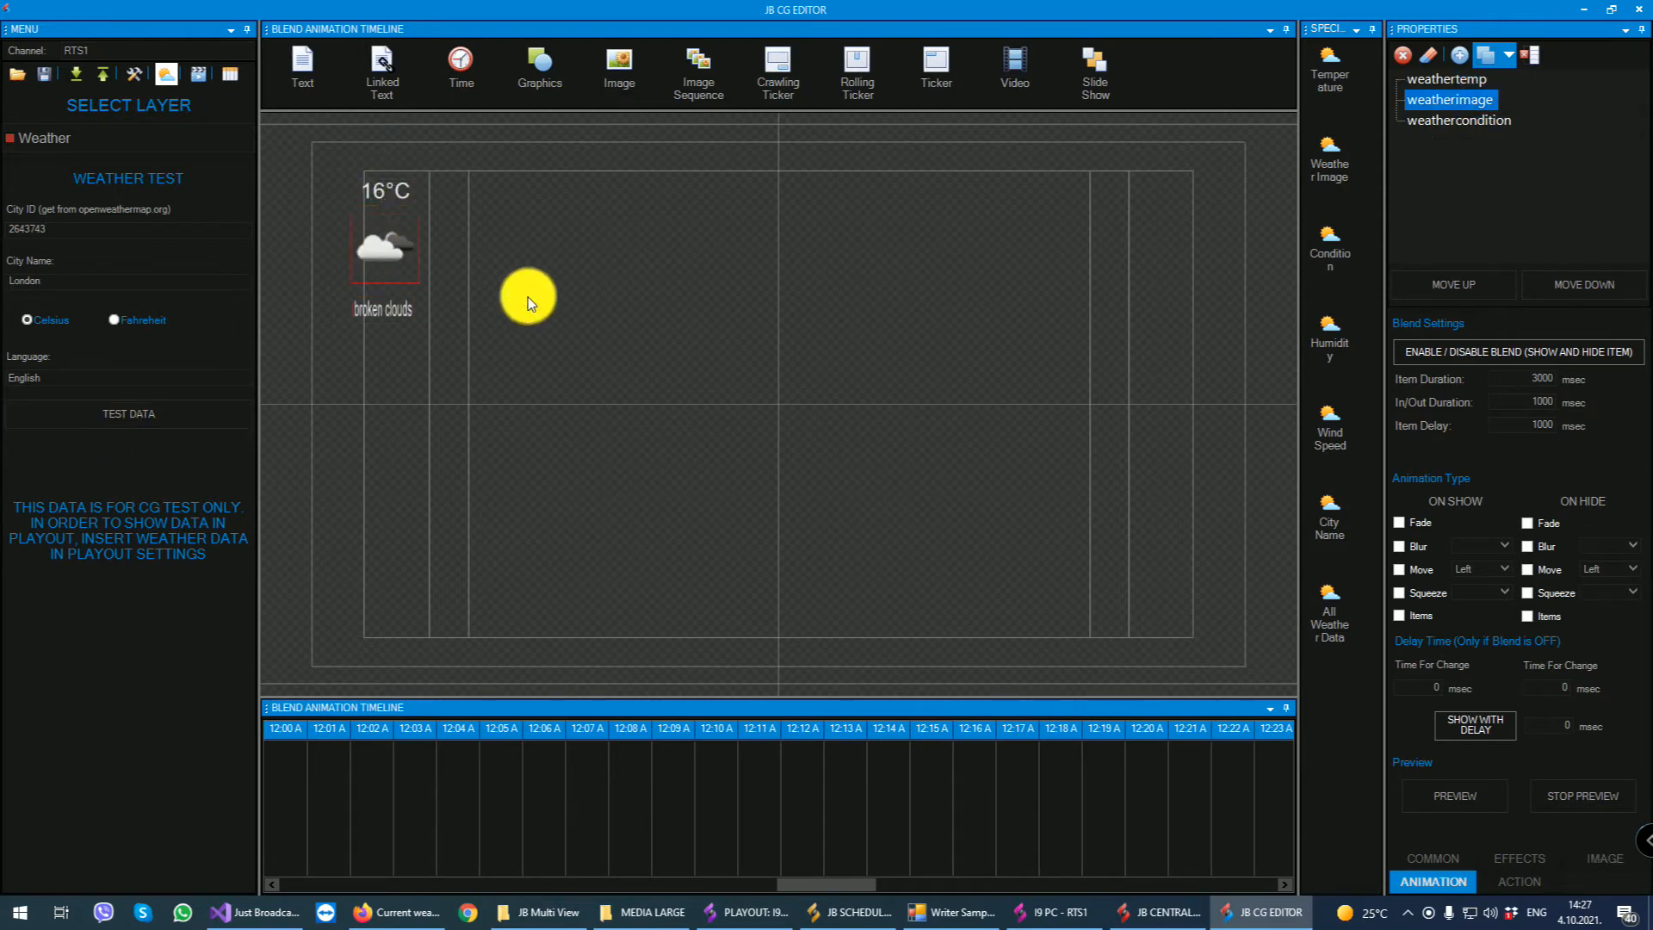
left_click(391, 310)
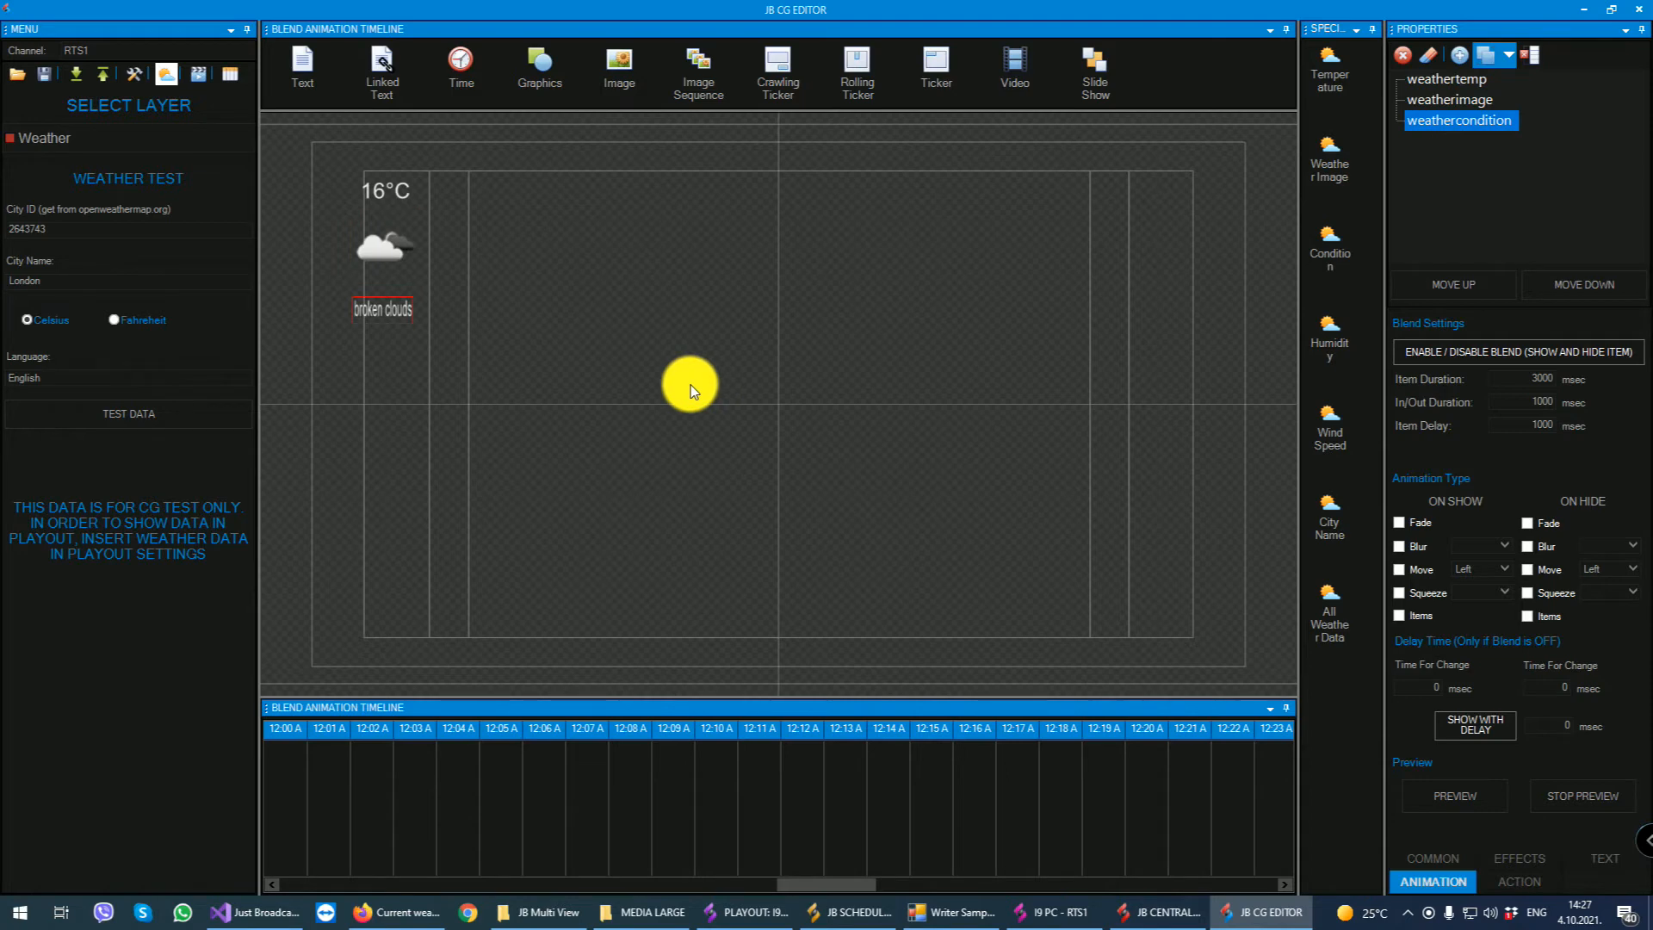
left_click(200, 69)
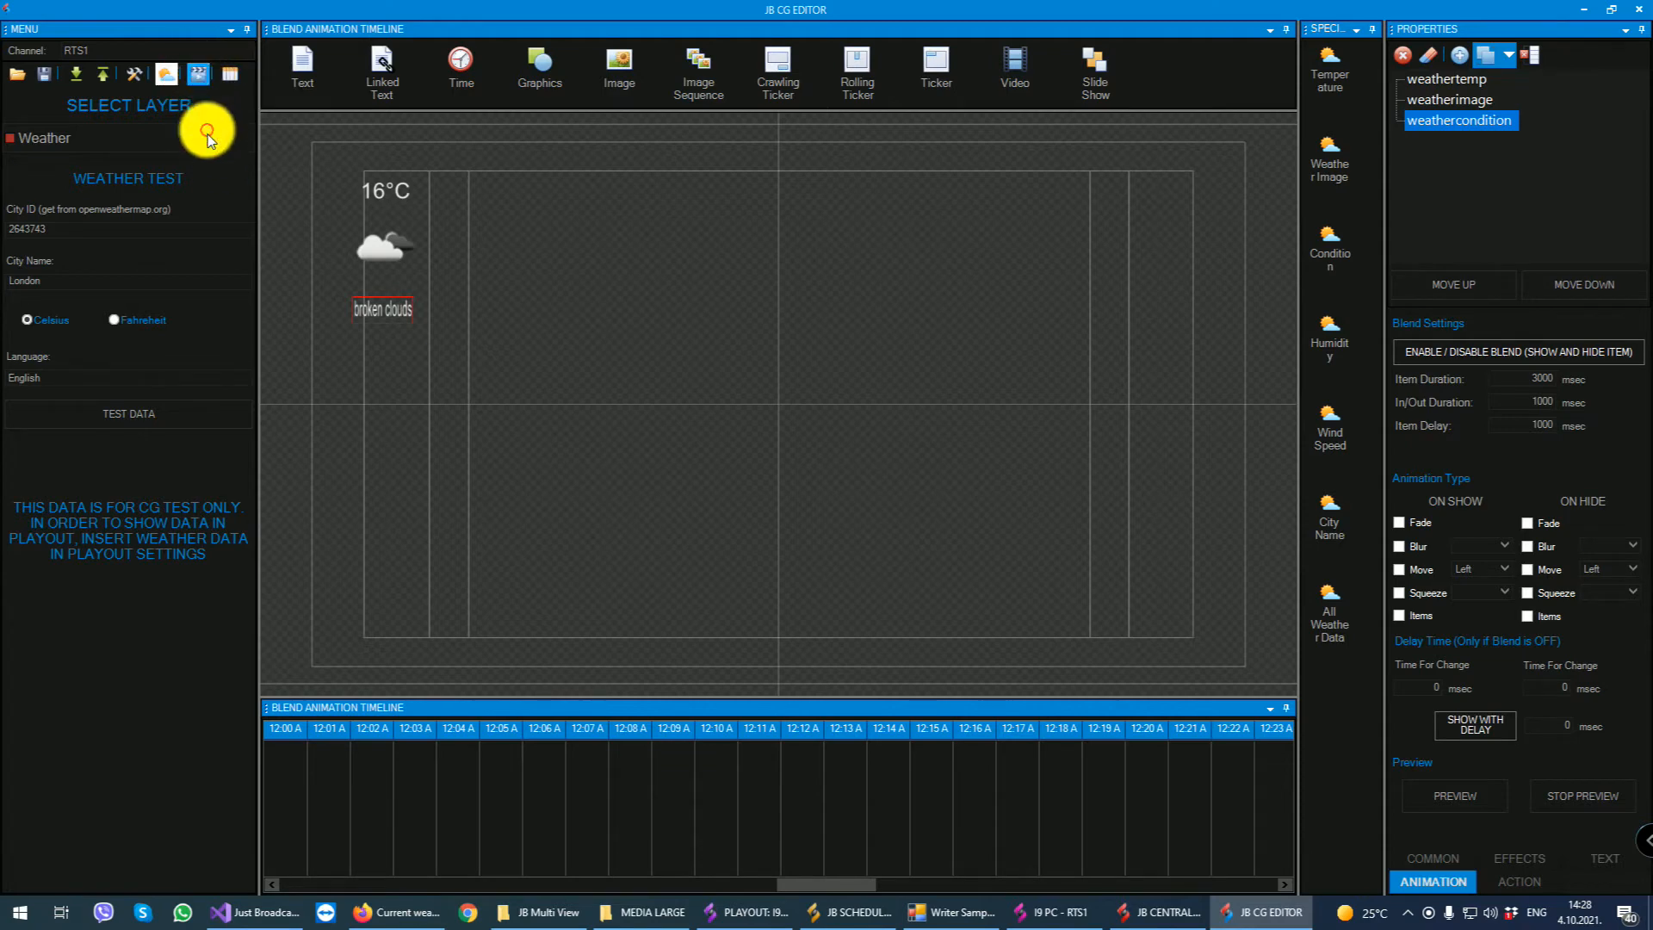
left_click(205, 76)
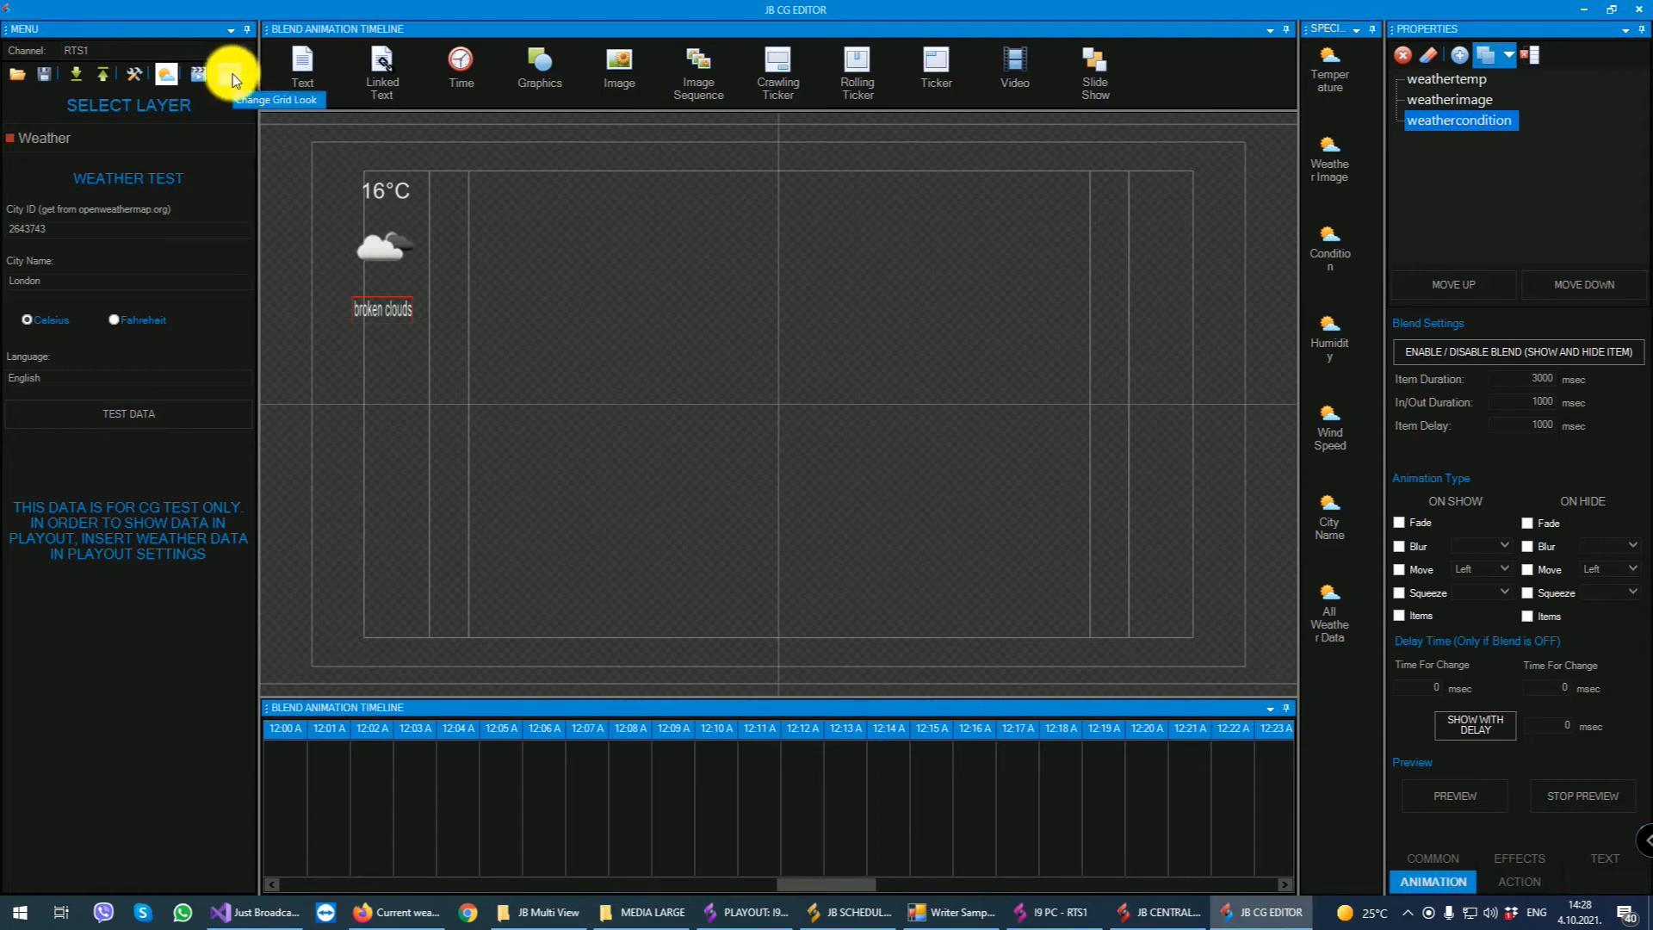
- Close the weather test settings and save the current design as a new scene named Test Weather
left_click(166, 137)
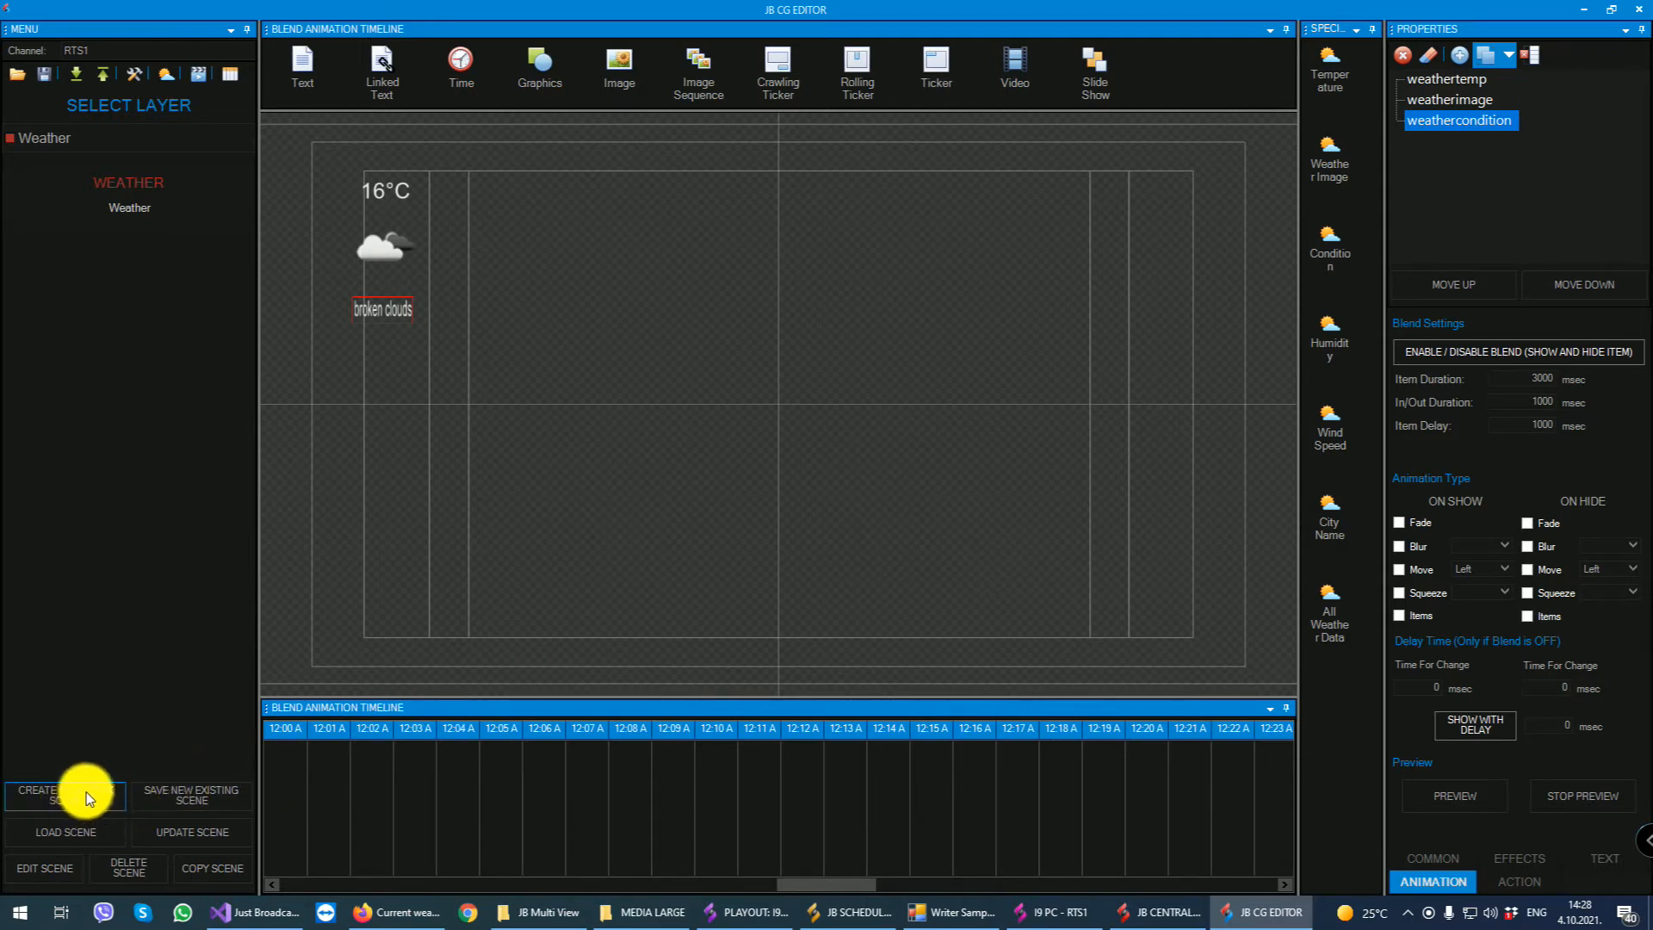
left_click(198, 801)
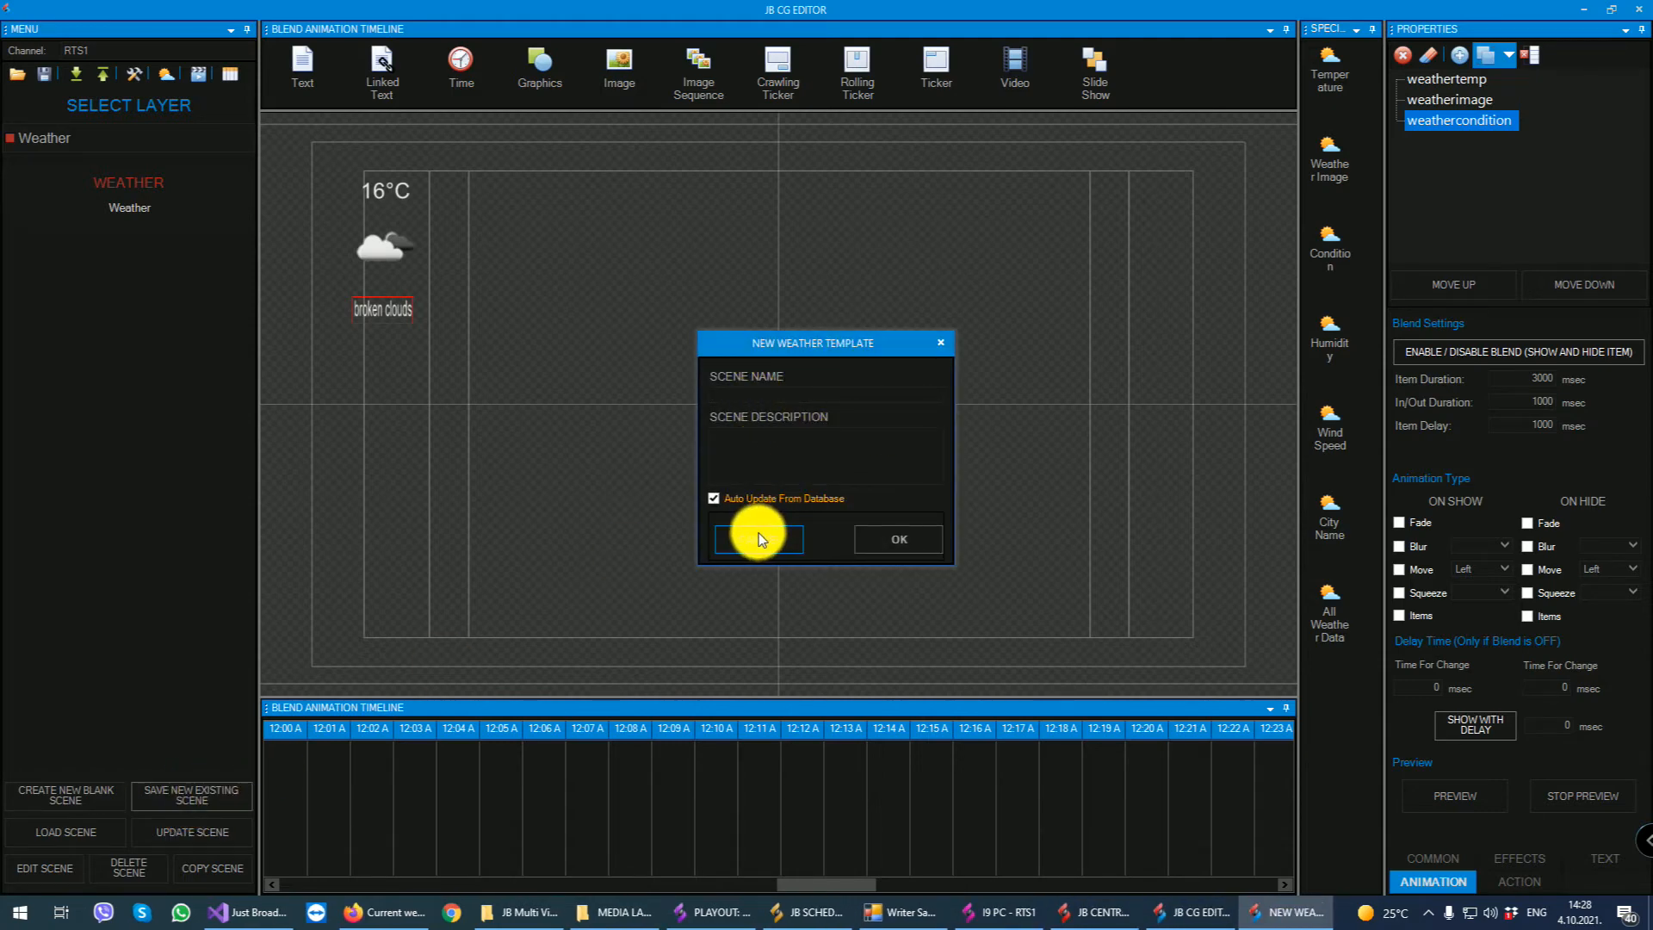
type("Test Weather")
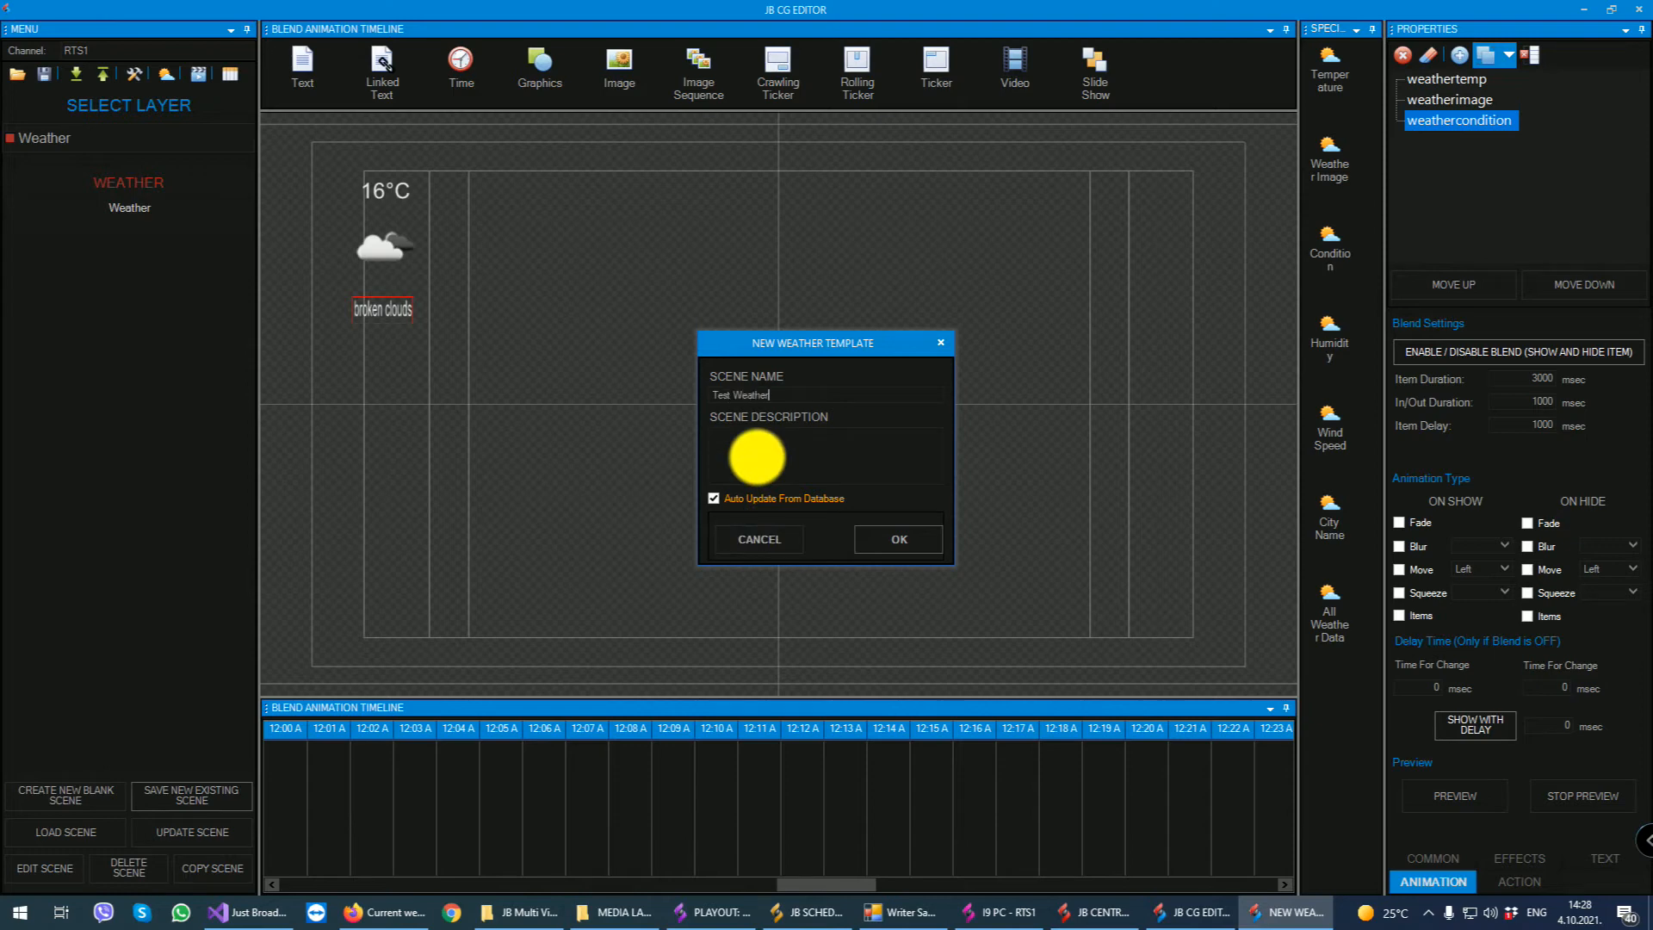
left_click(890, 547)
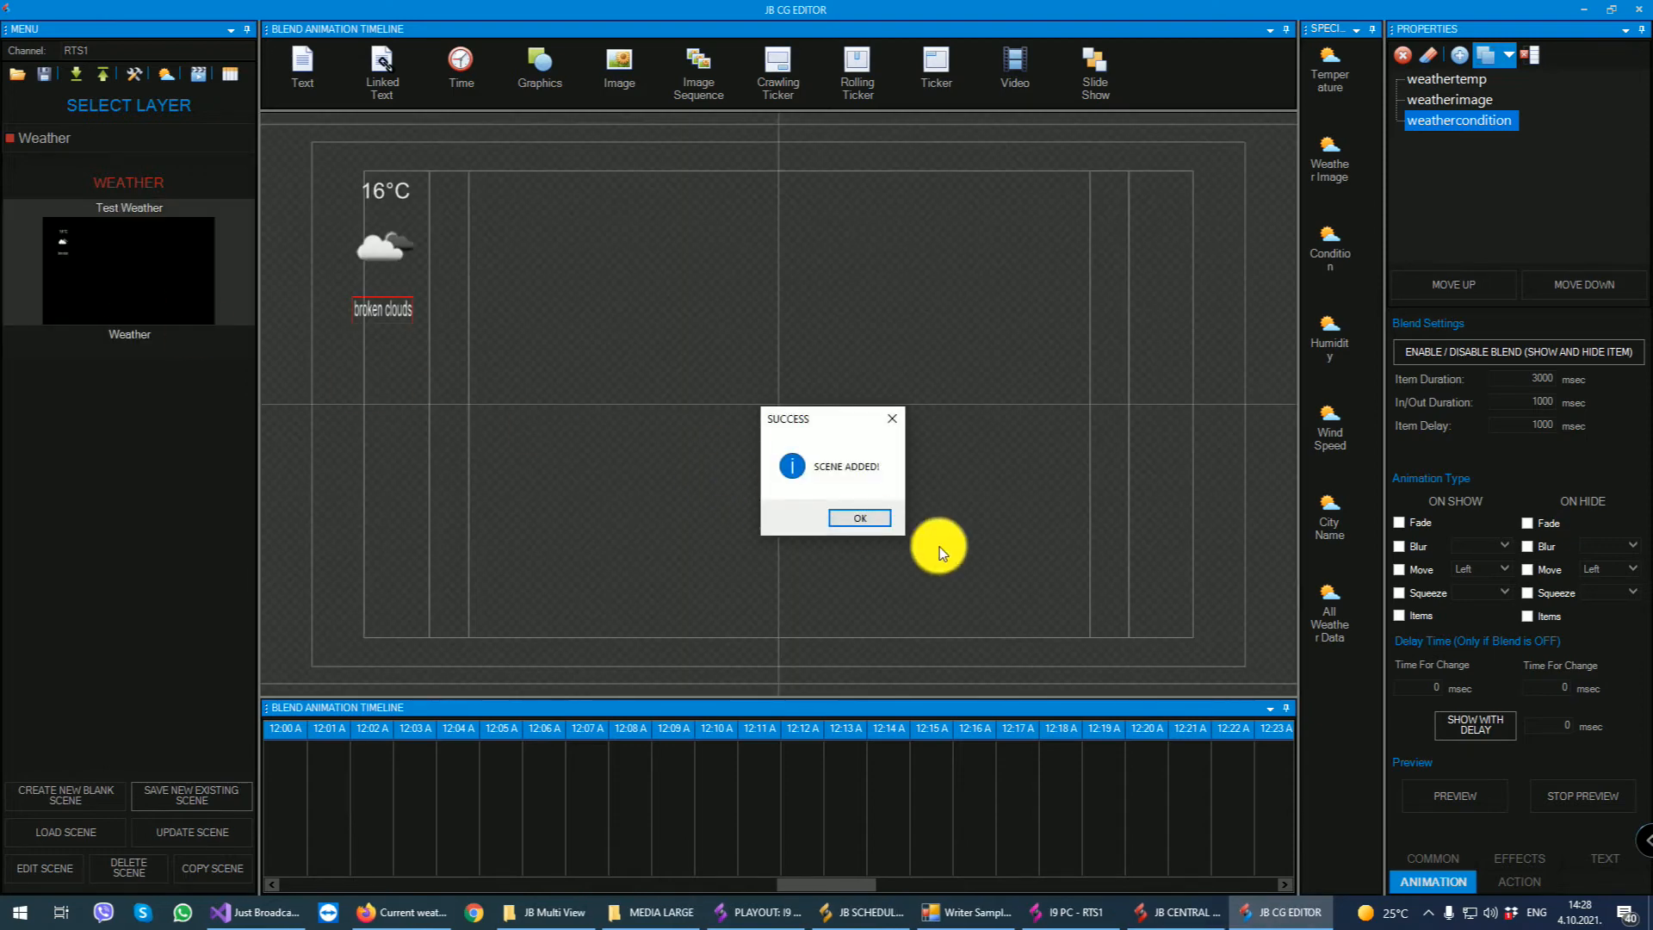
left_click(861, 521)
- Clear the canvas and load the saved Test Weather scene back into the editor
left_click(121, 281)
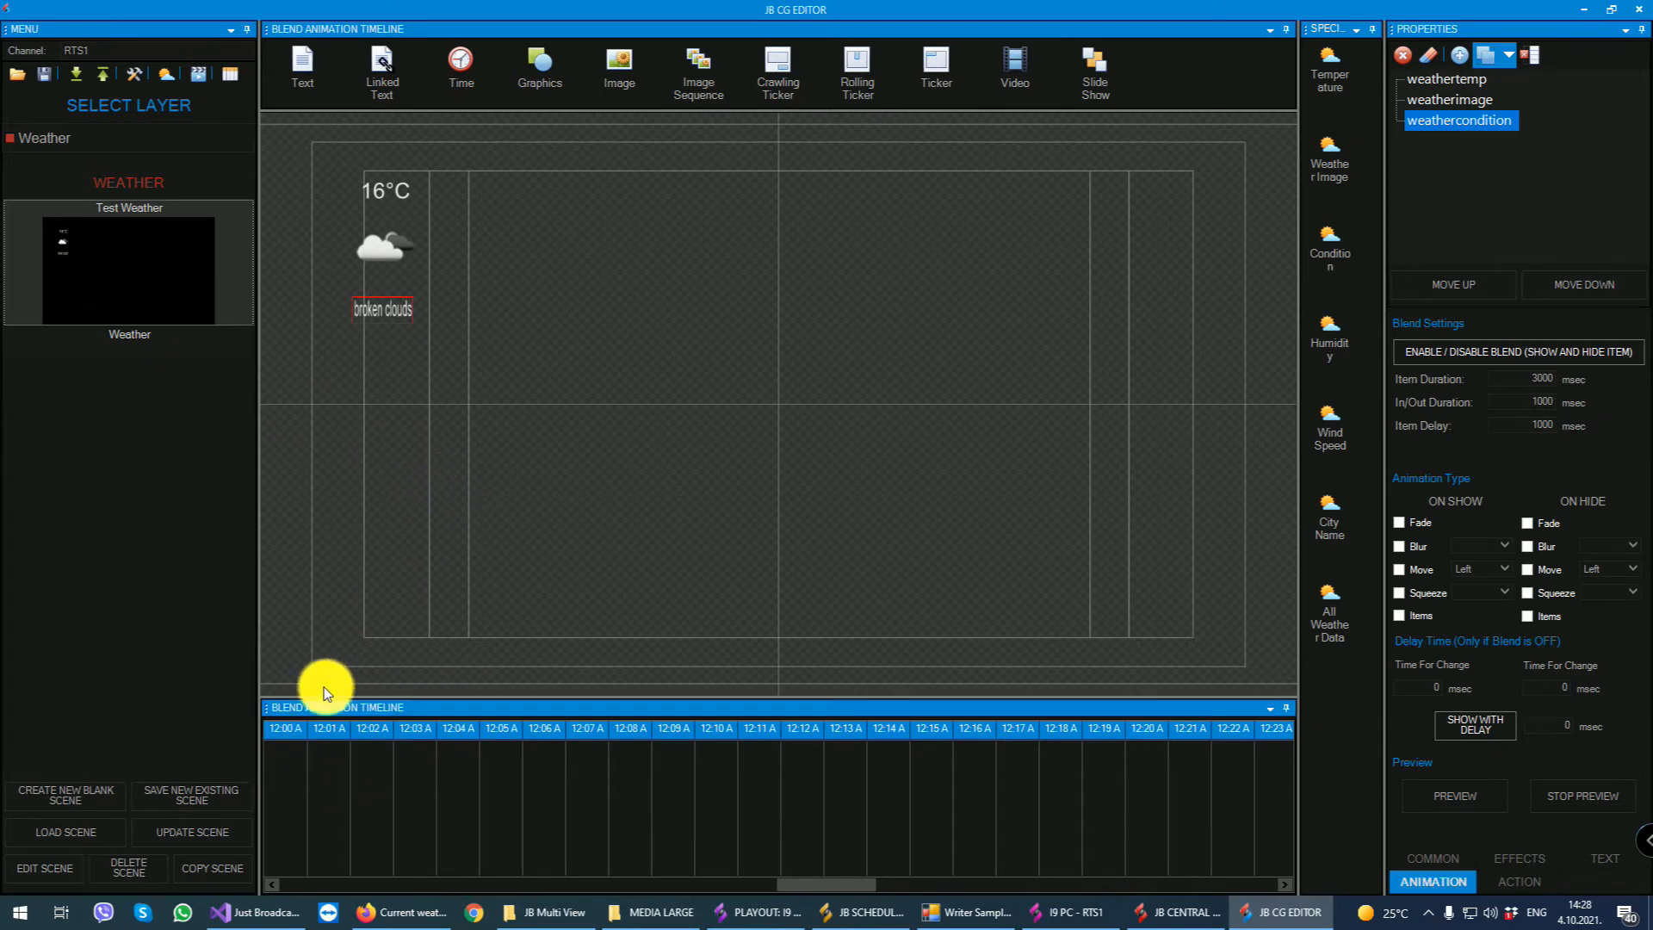
left_click(1427, 54)
left_click(807, 516)
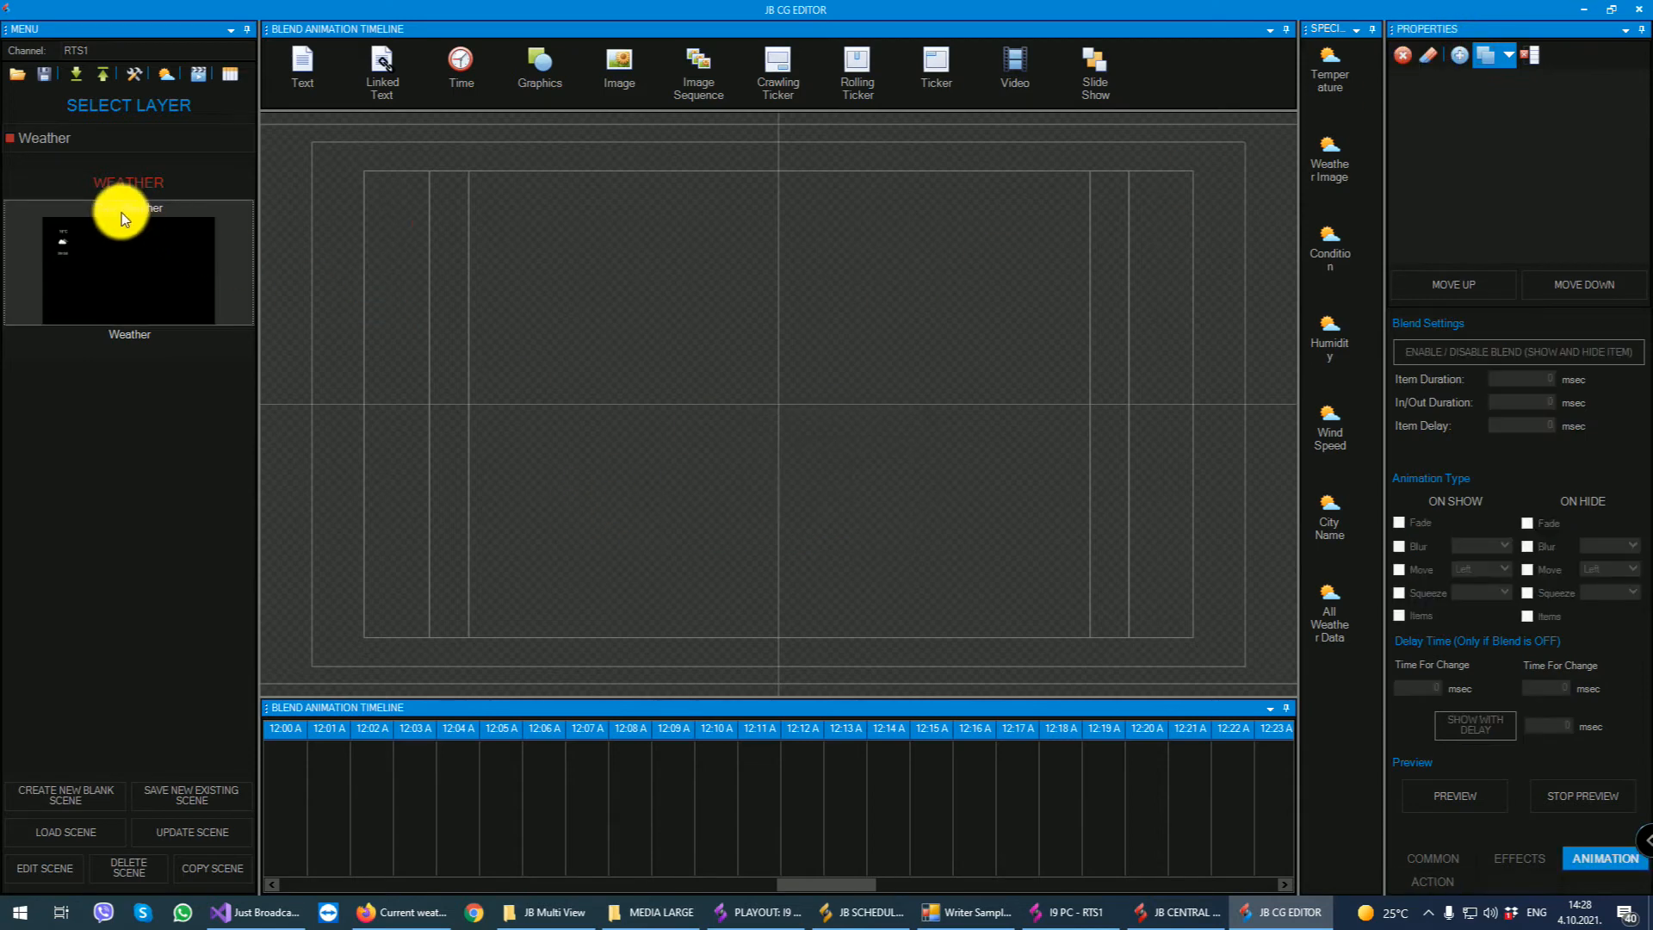
double_click(131, 266)
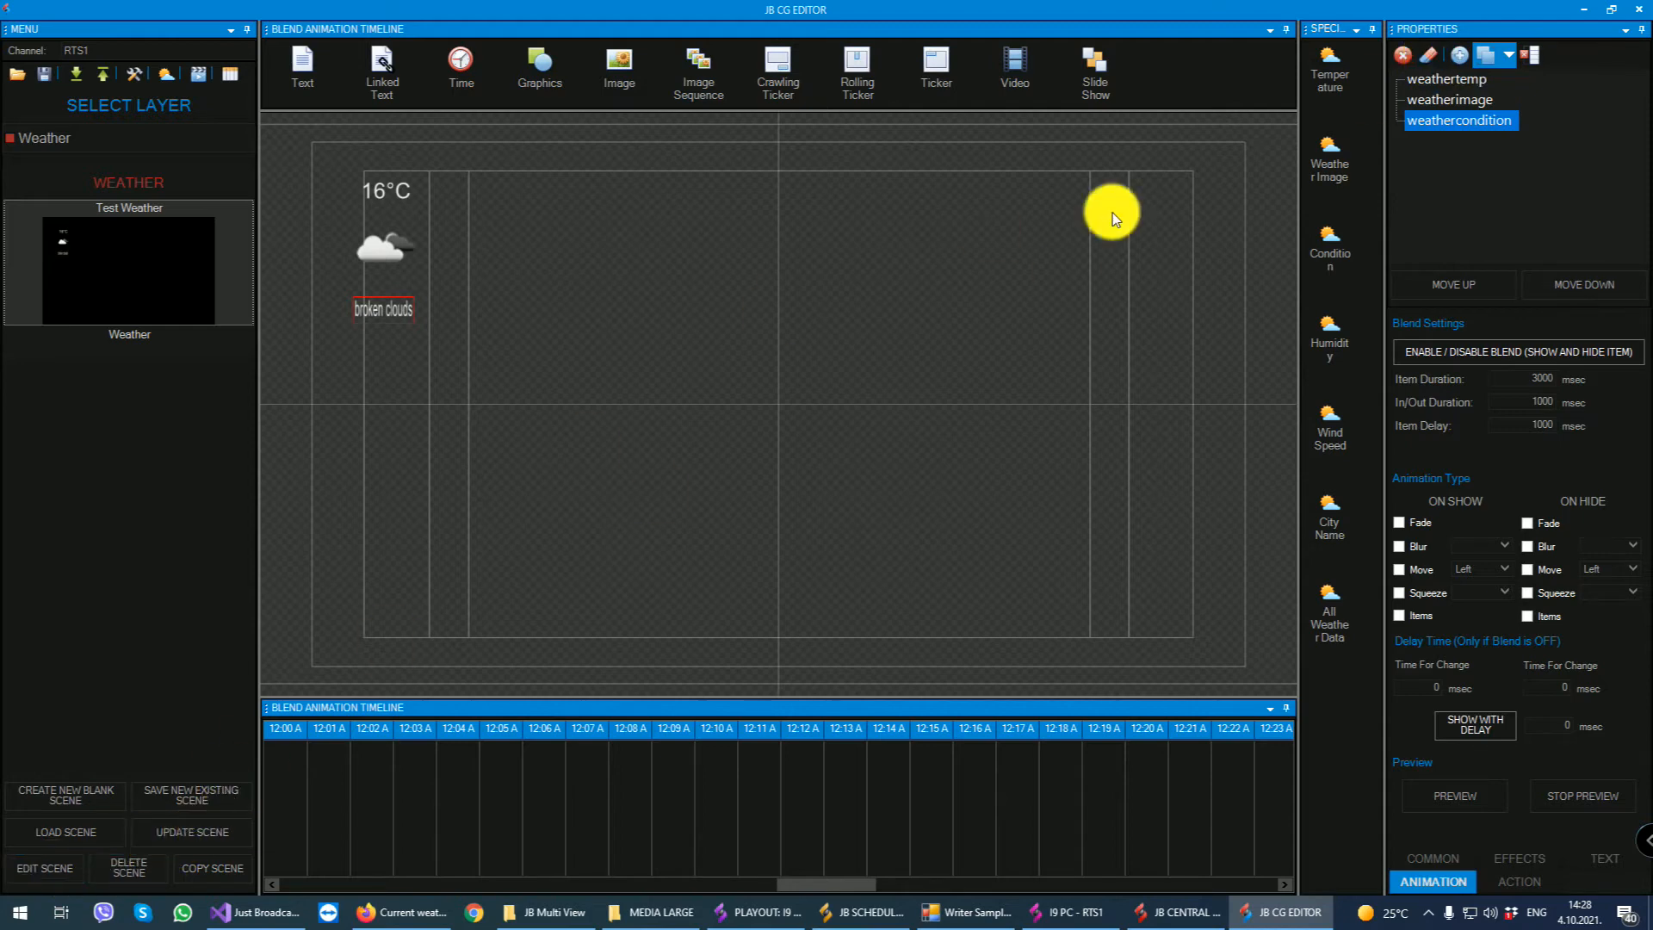
- Add a crawling ticker spanning the canvas's width along its lower edge and update the Test Weather scene
left_click_drag(784, 62, 349, 666)
left_click_drag(552, 660, 1230, 647)
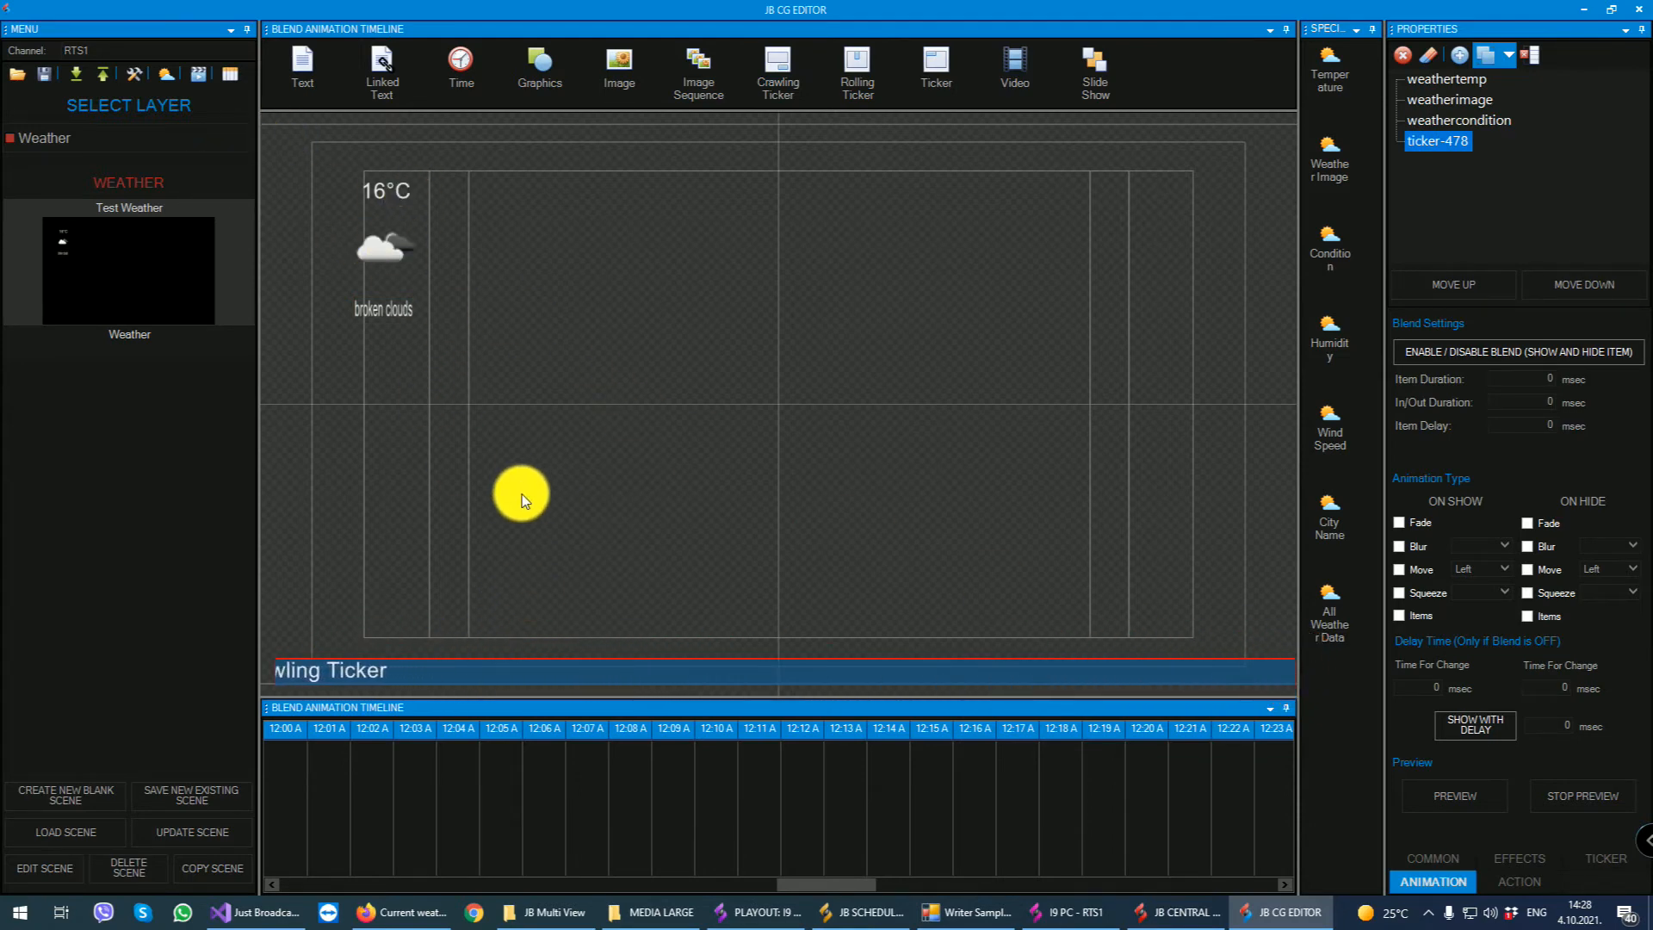
left_click(220, 828)
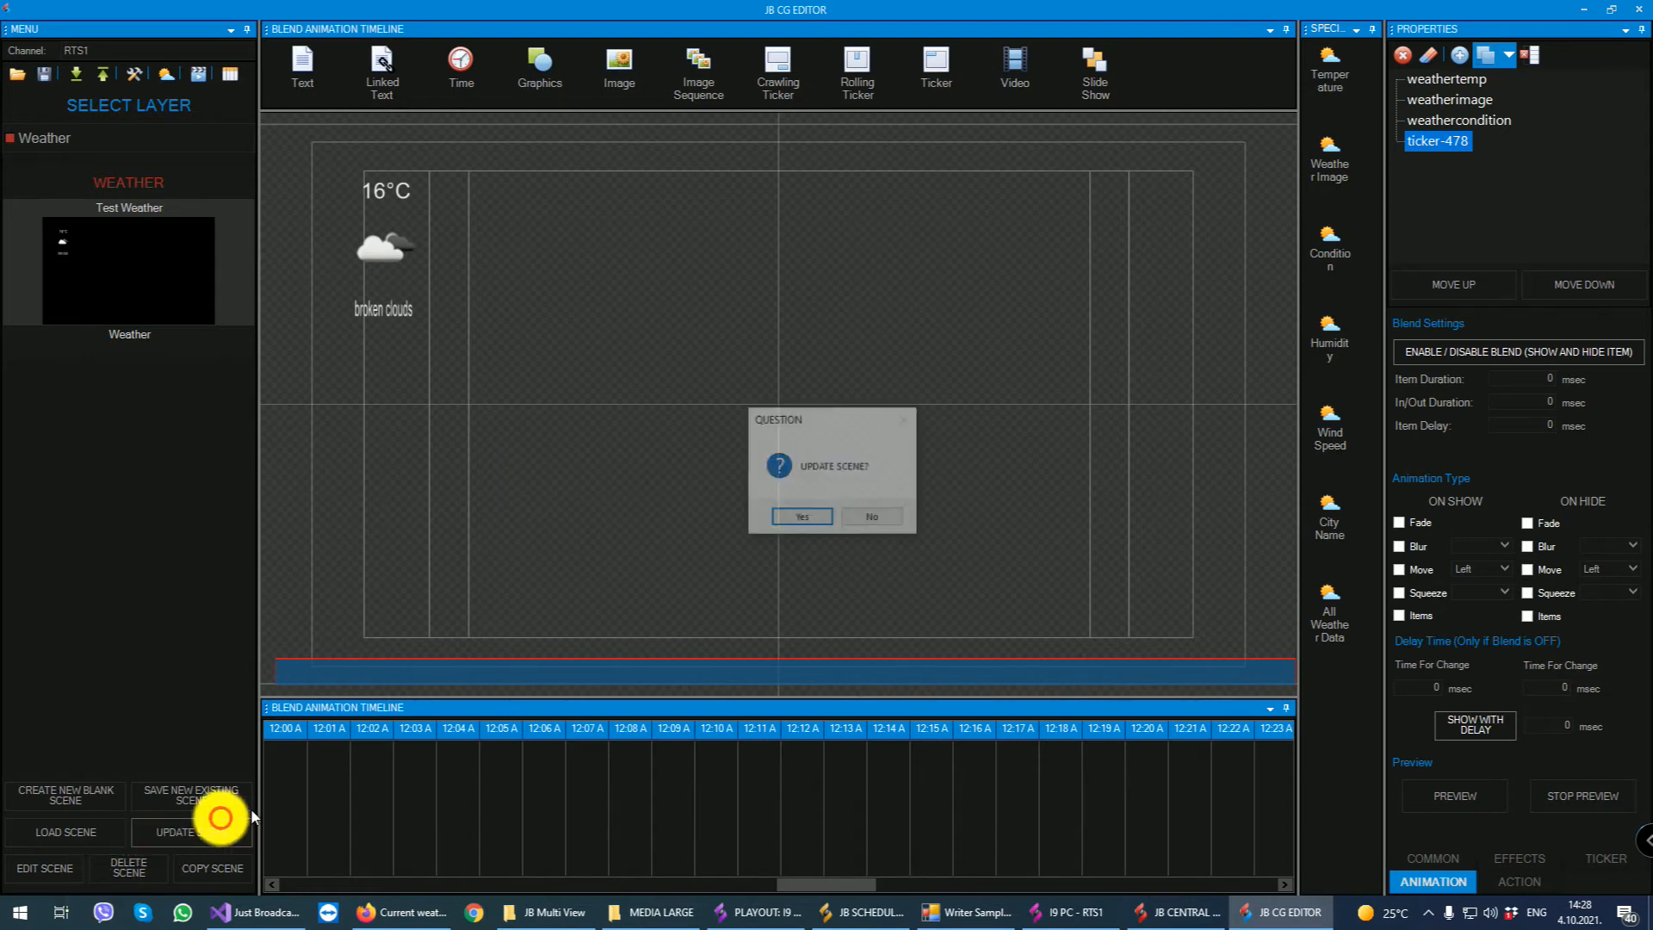
left_click(783, 525)
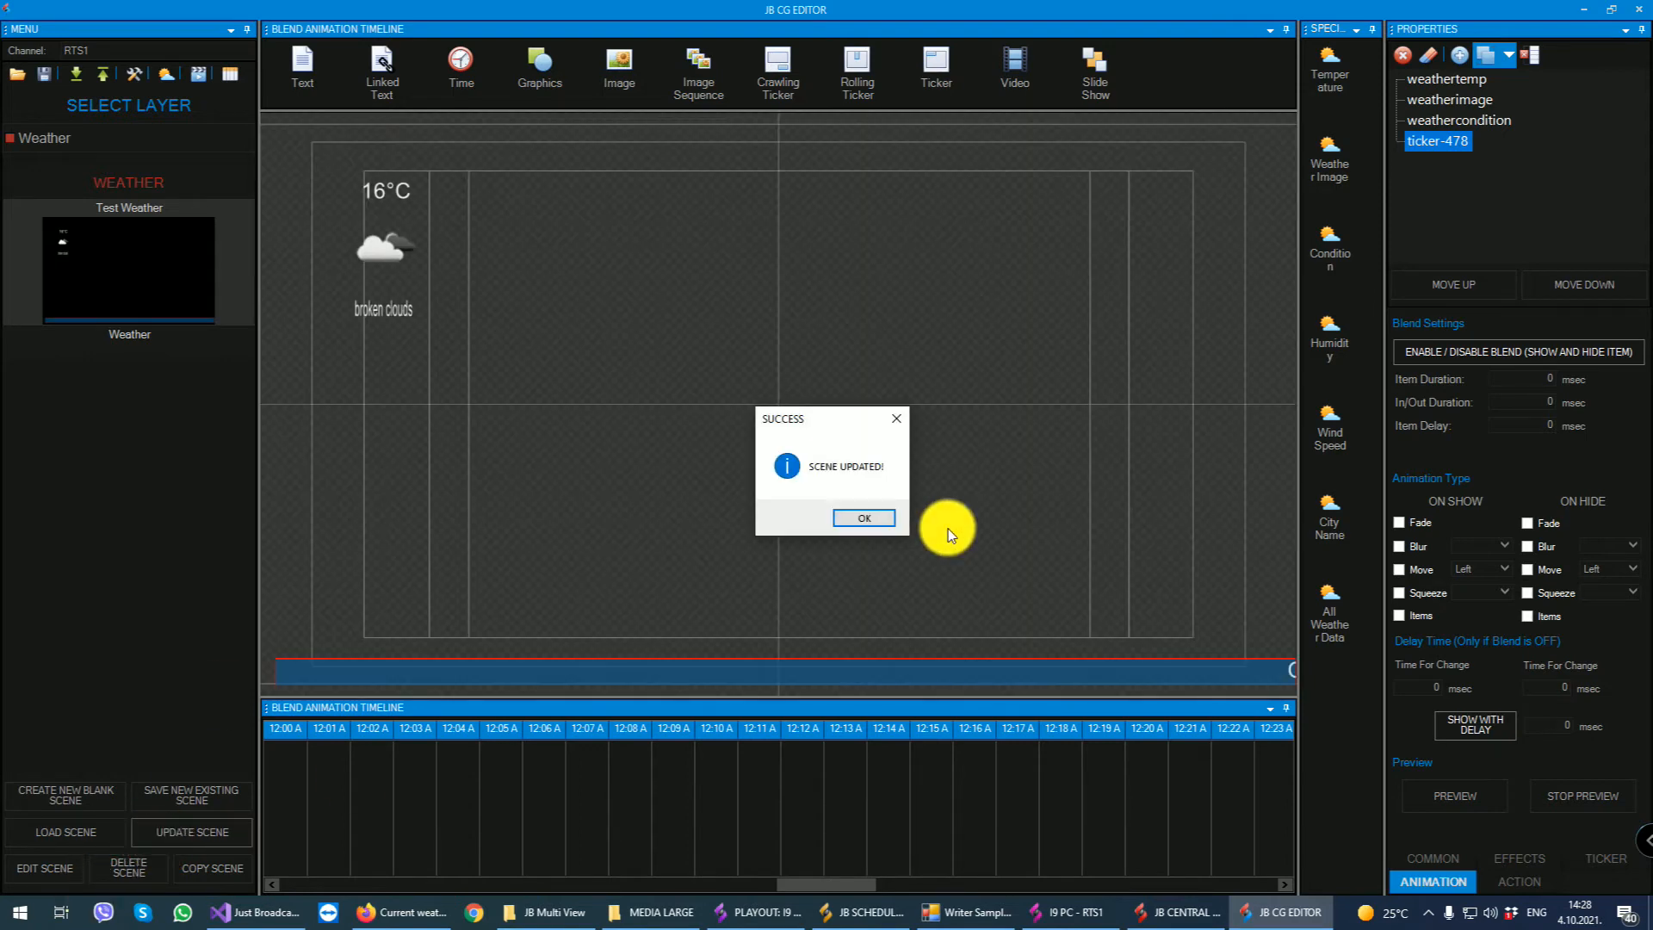
- Acknowledge the scene update and close the CG Editor to return to the playout
left_click(857, 517)
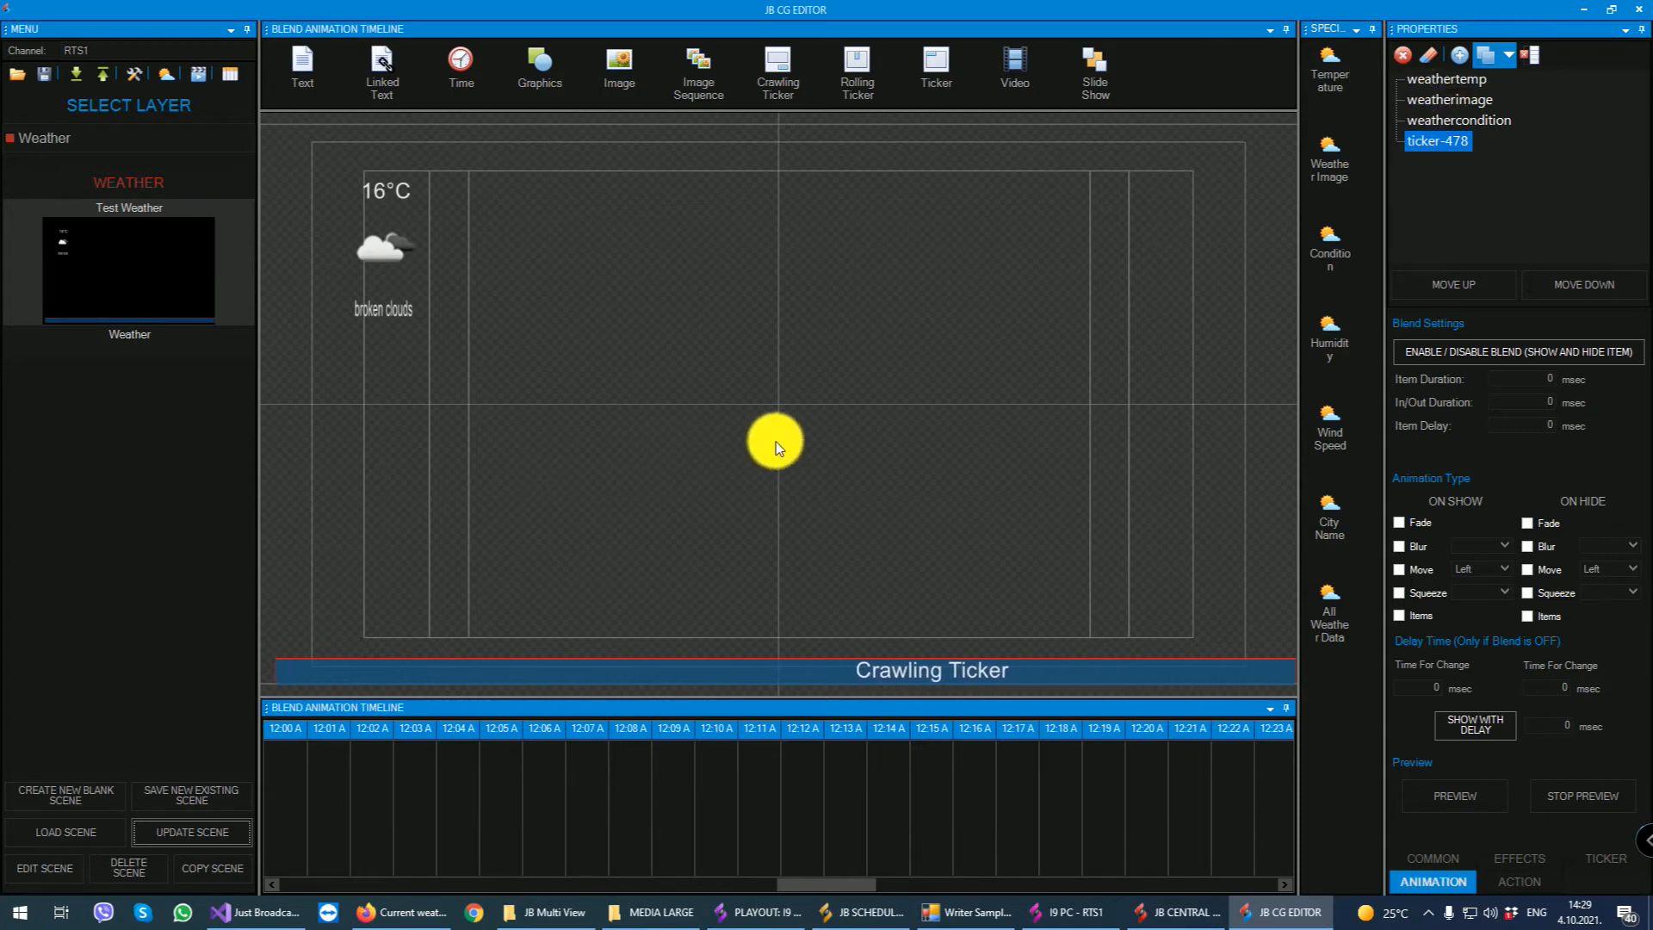
left_click(1639, 9)
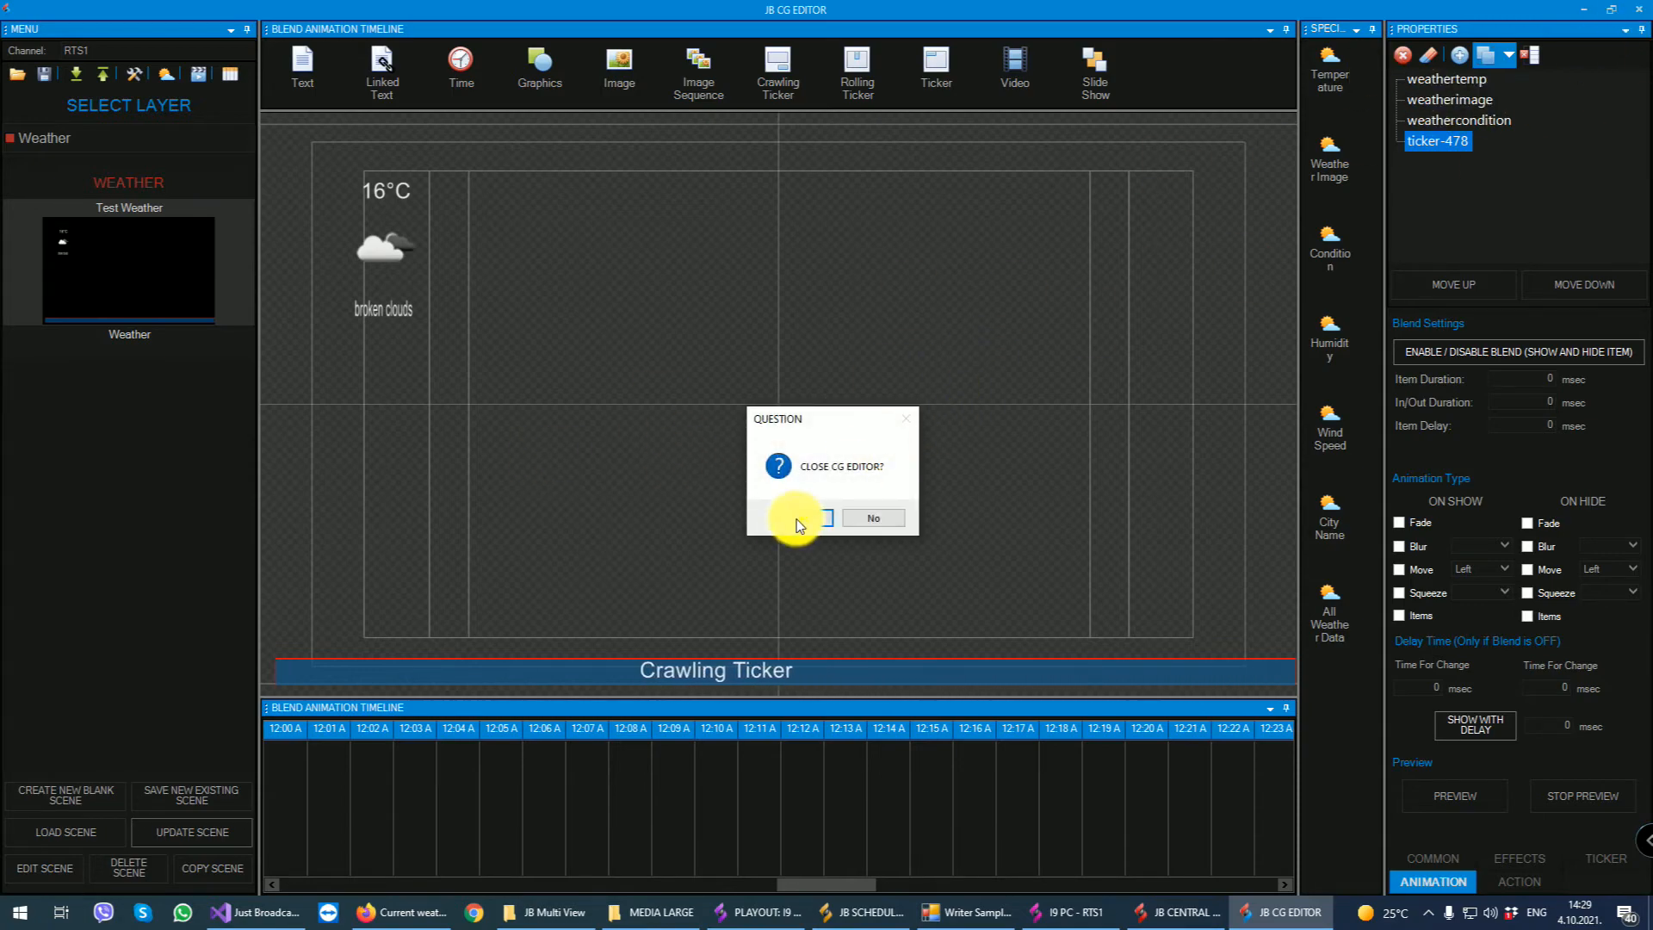
left_click(793, 516)
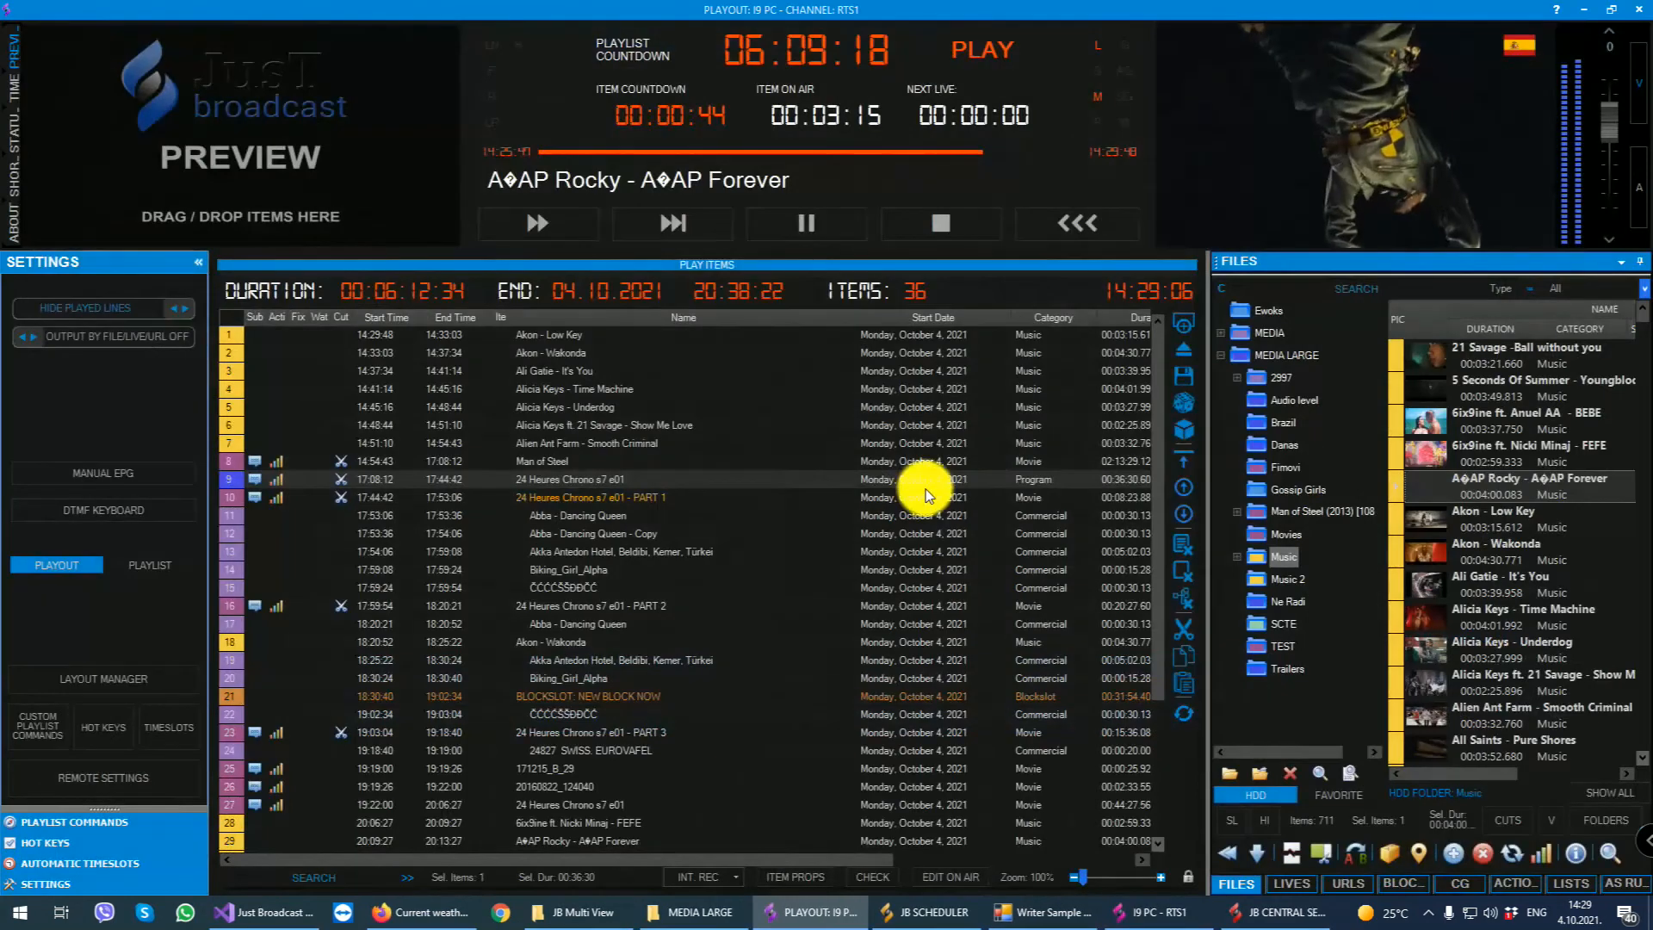
- Clear the Music Title graphic from the playout's on-air CG graphics
left_click(1453, 883)
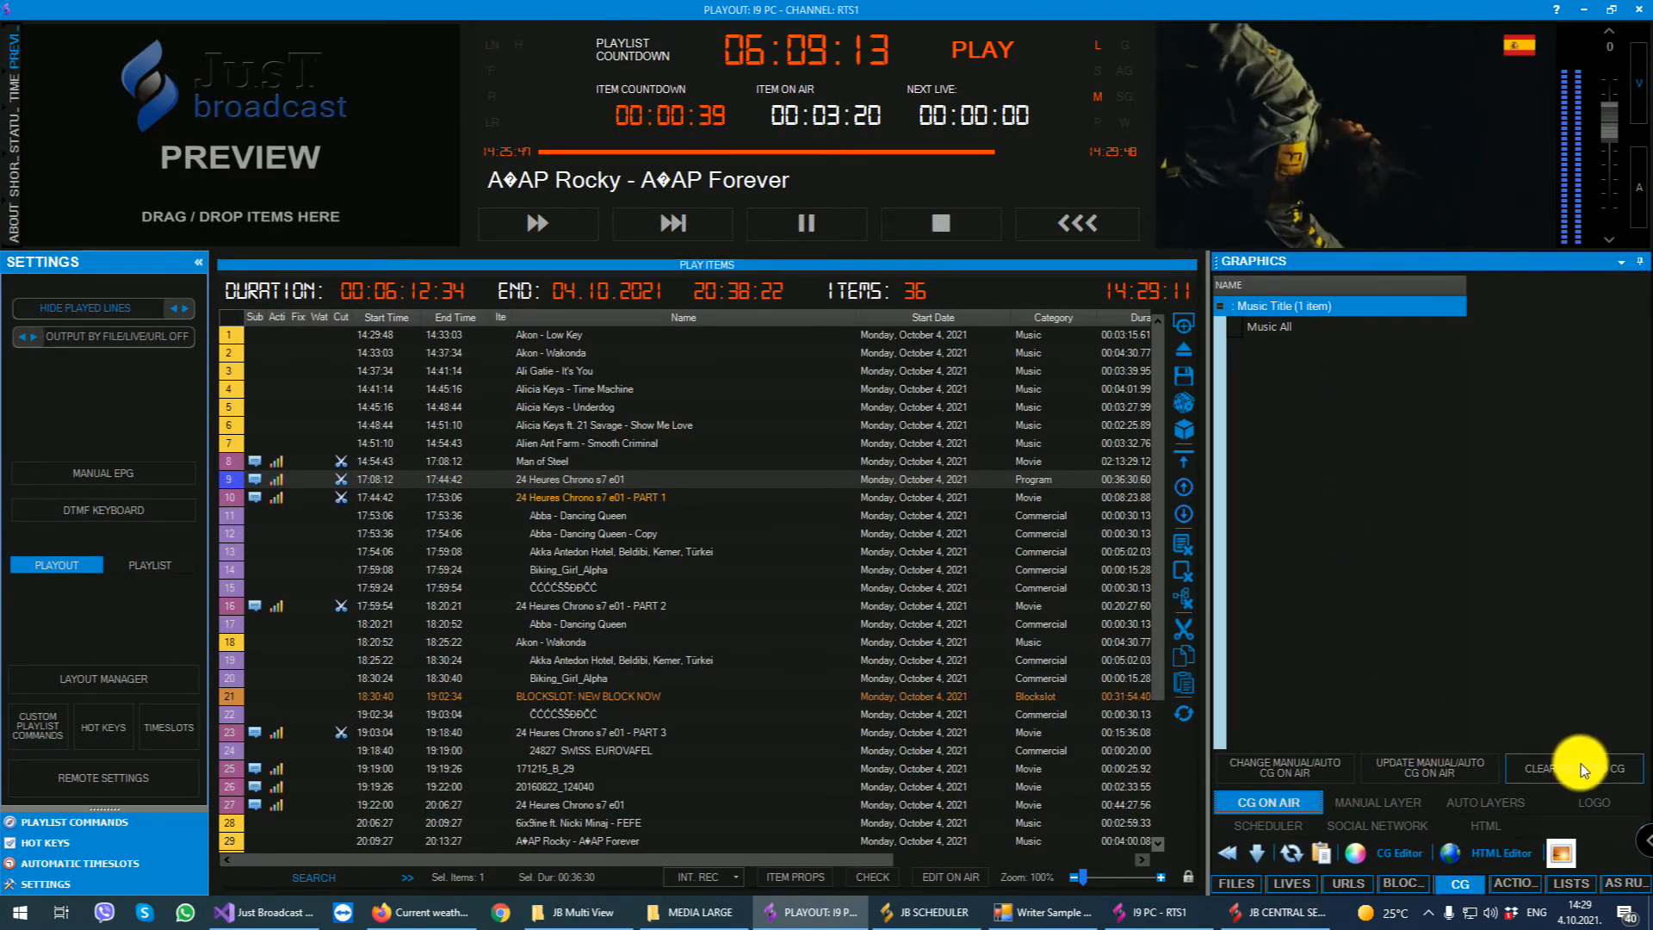
left_click(1546, 768)
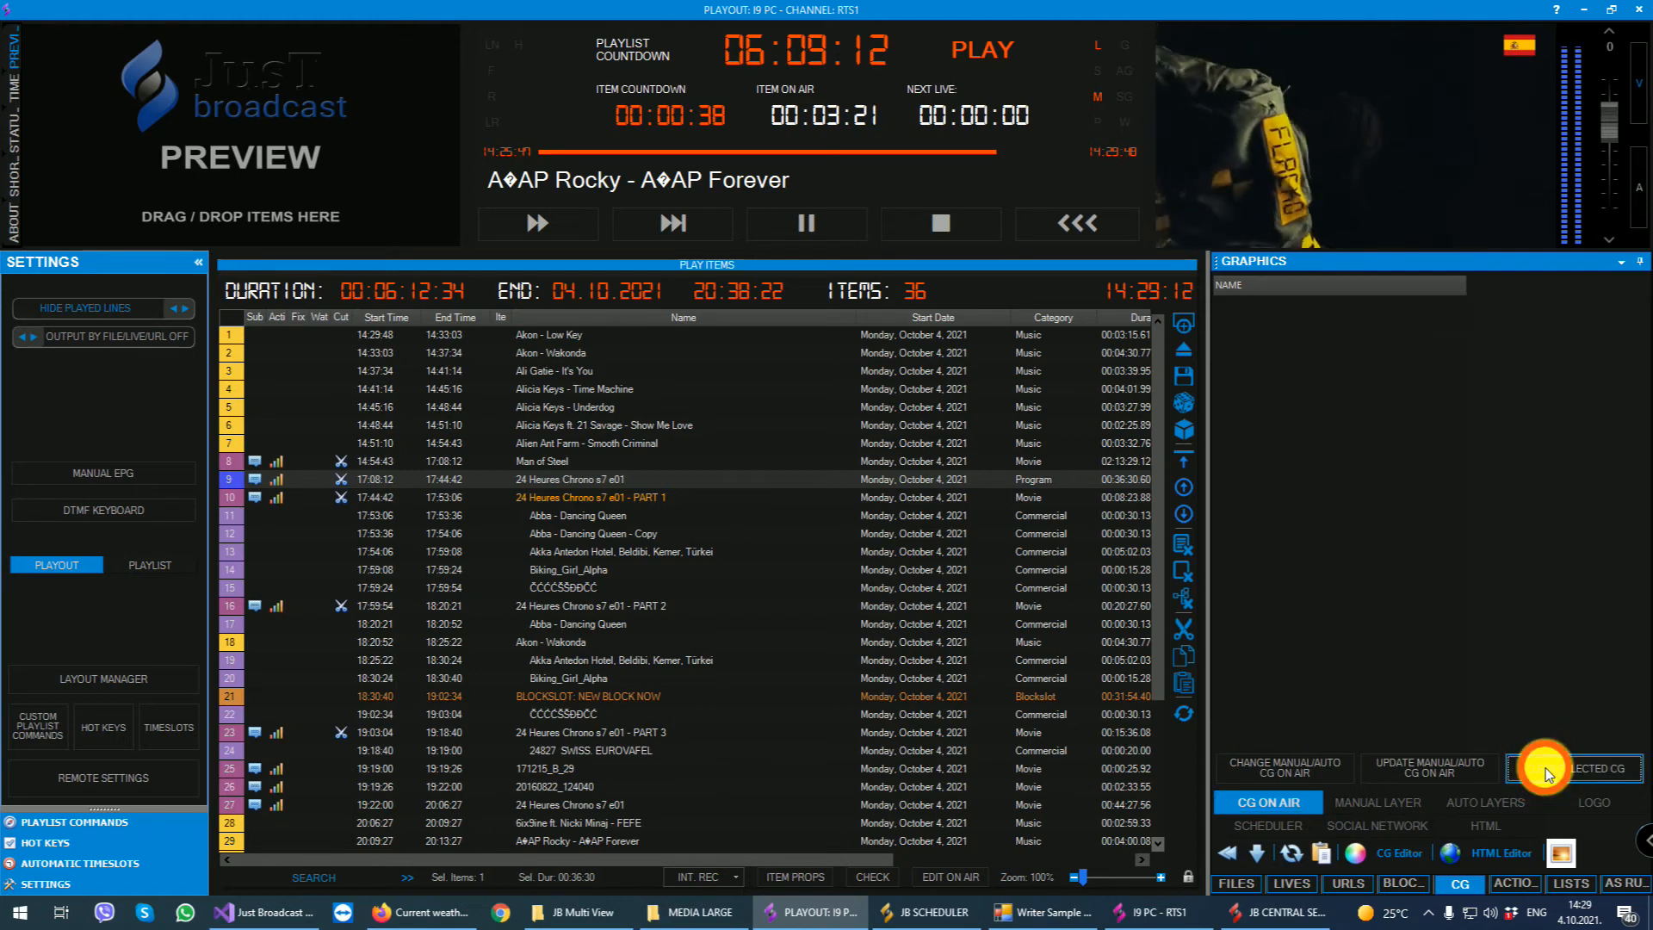
- Select the first playlist item, Akon - Low Key, and skip the on-air playback to it
left_click(555, 334)
left_click(673, 225)
left_click(874, 516)
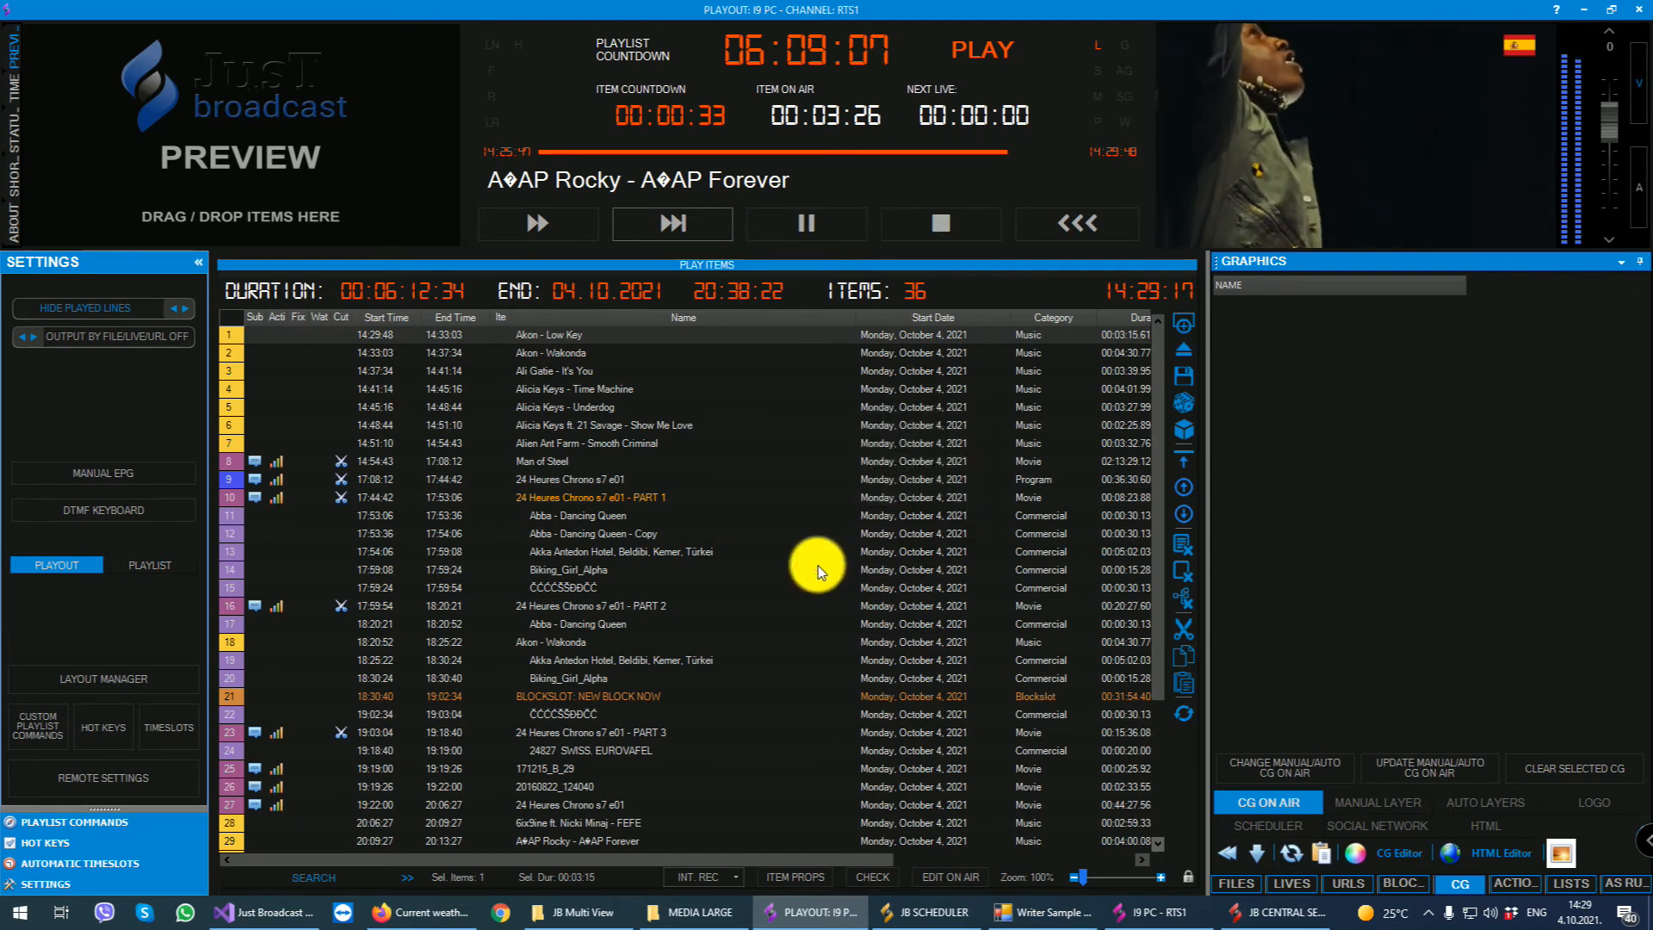
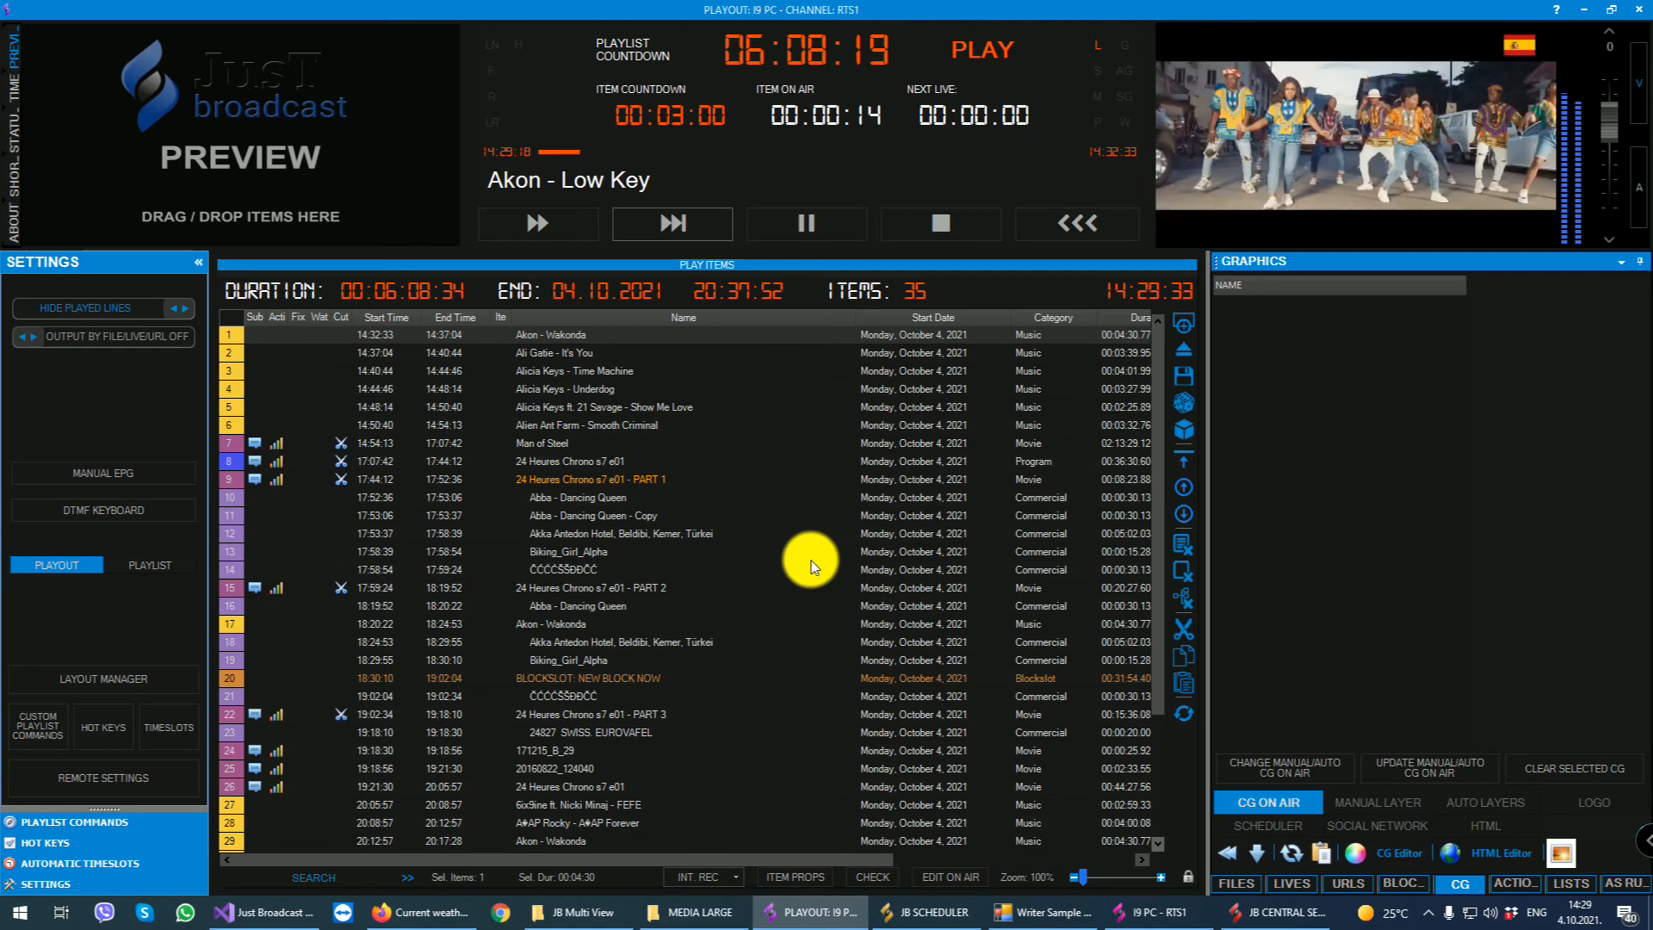
- Check the default music template in the playout's graphics options and close the options
left_click(145, 777)
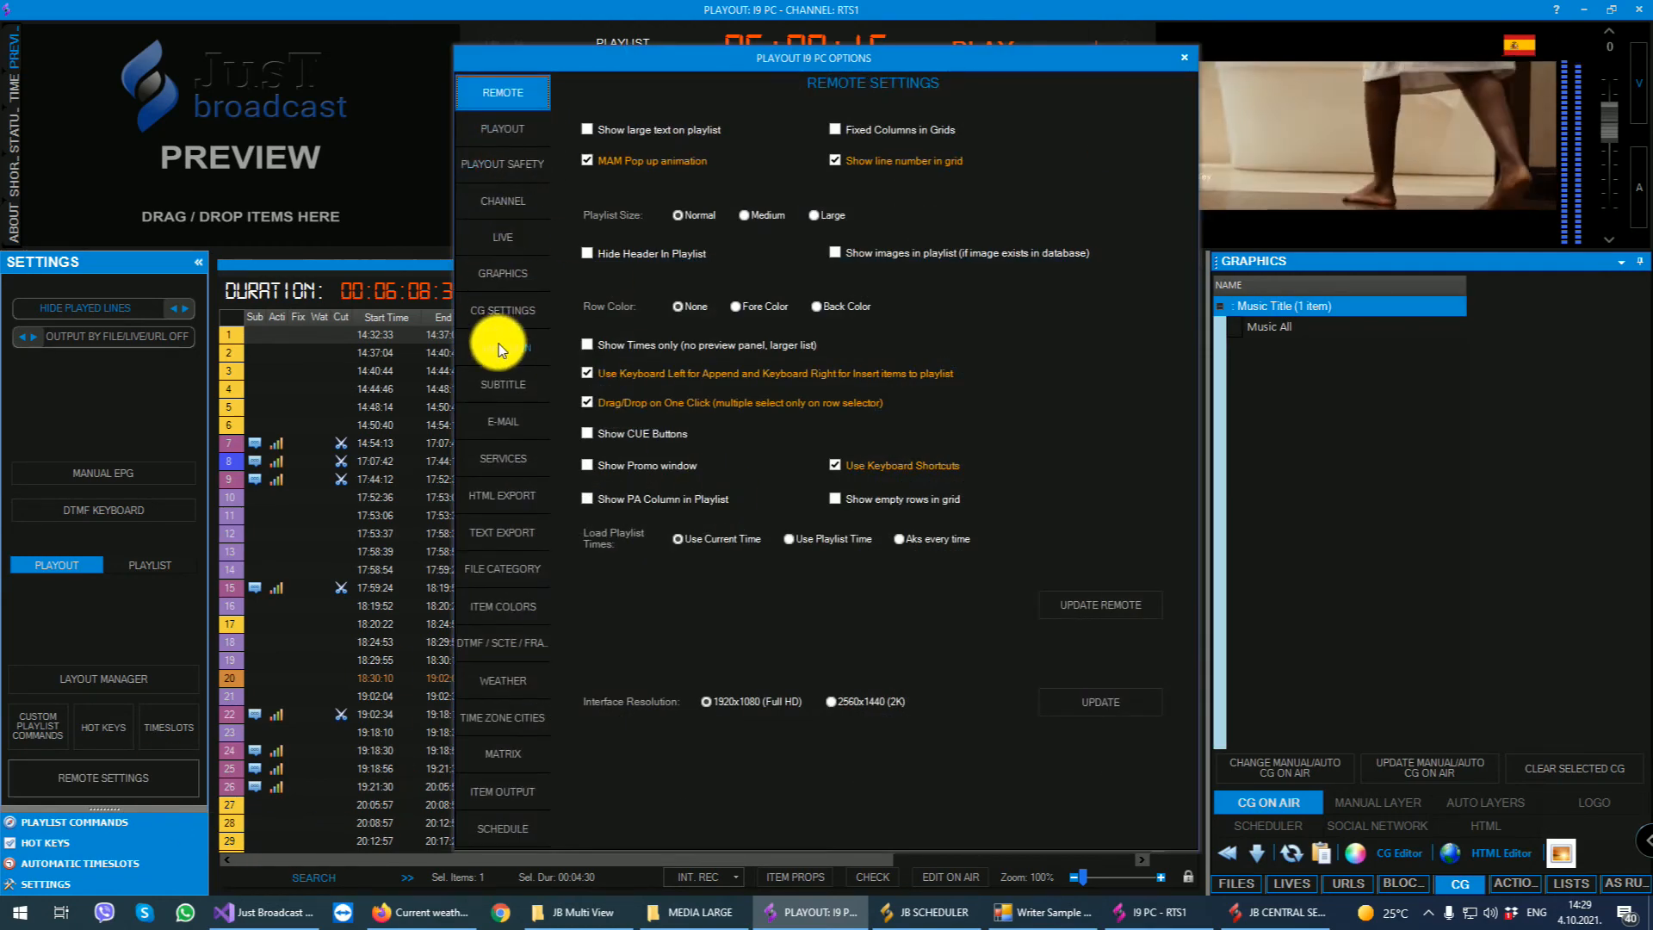
left_click(499, 274)
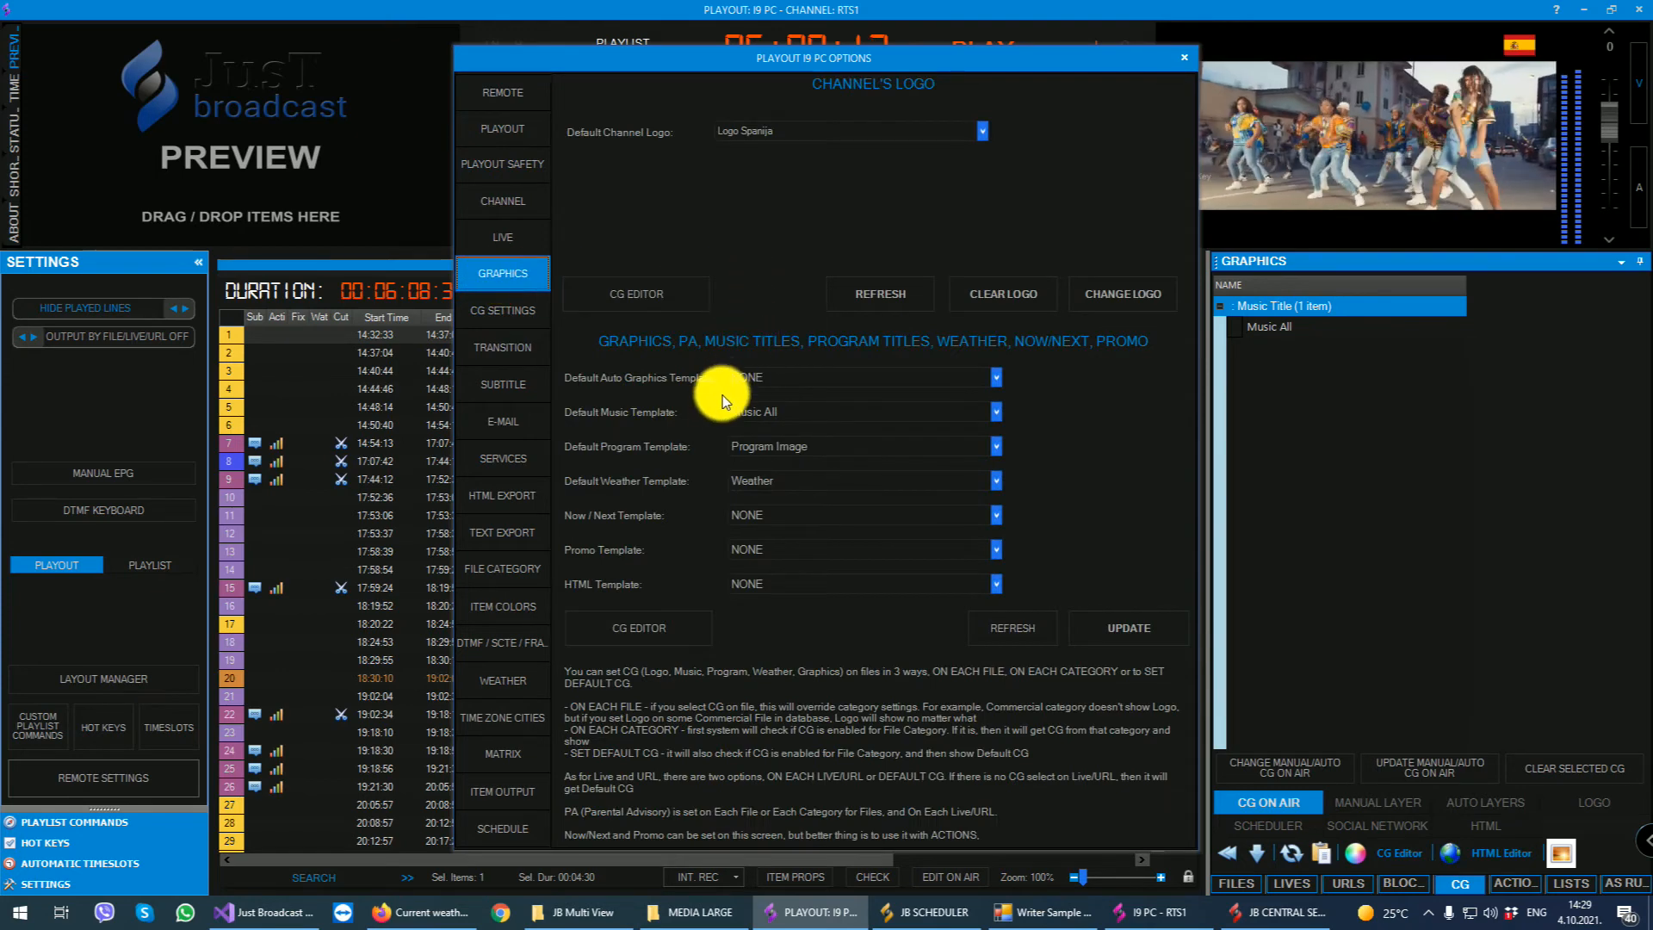
left_click(761, 410)
left_click(762, 411)
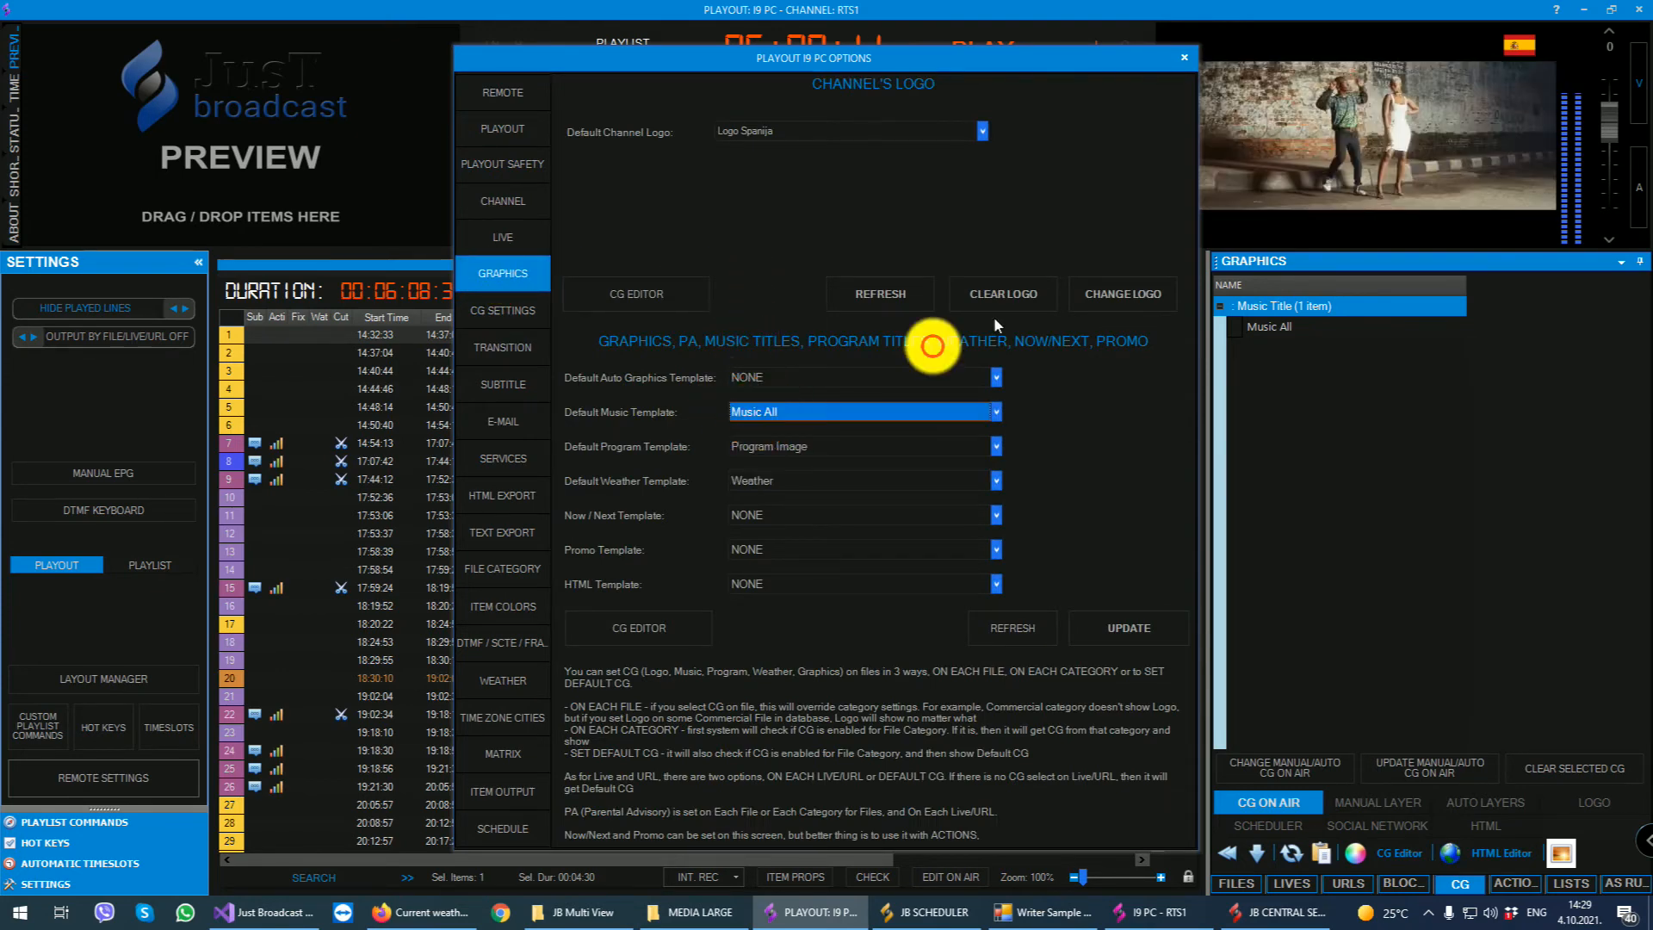
left_click(1187, 56)
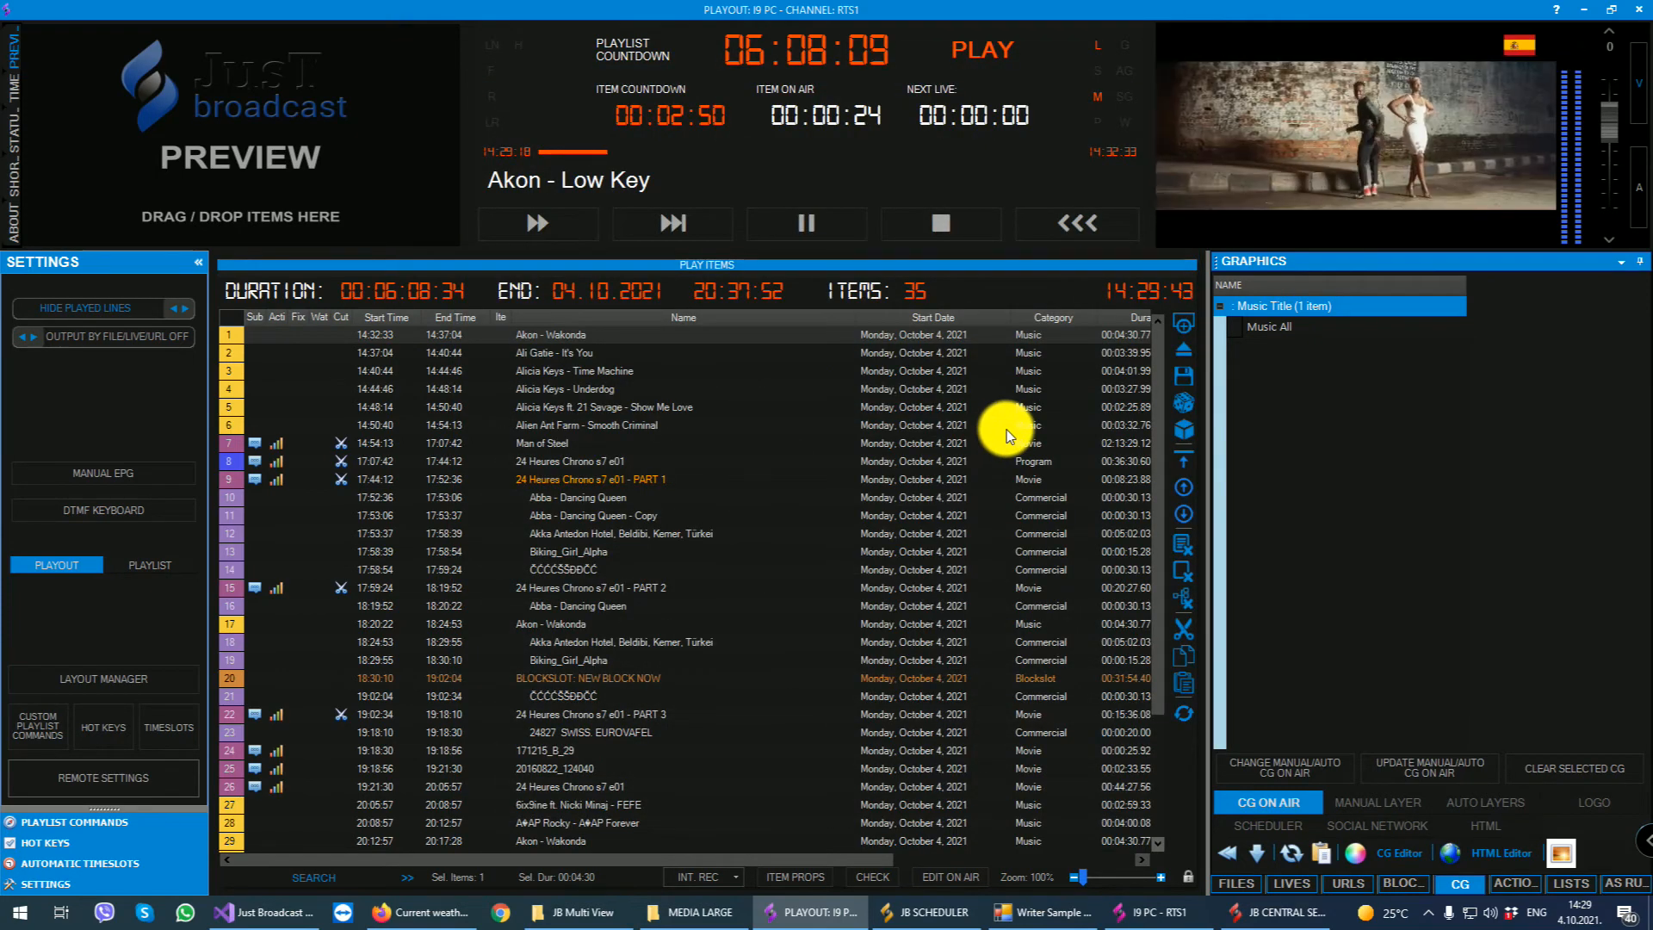
- Set the Music Title Show time to 5 seconds in the CG settings, update the music title timing and close the options
left_click(78, 777)
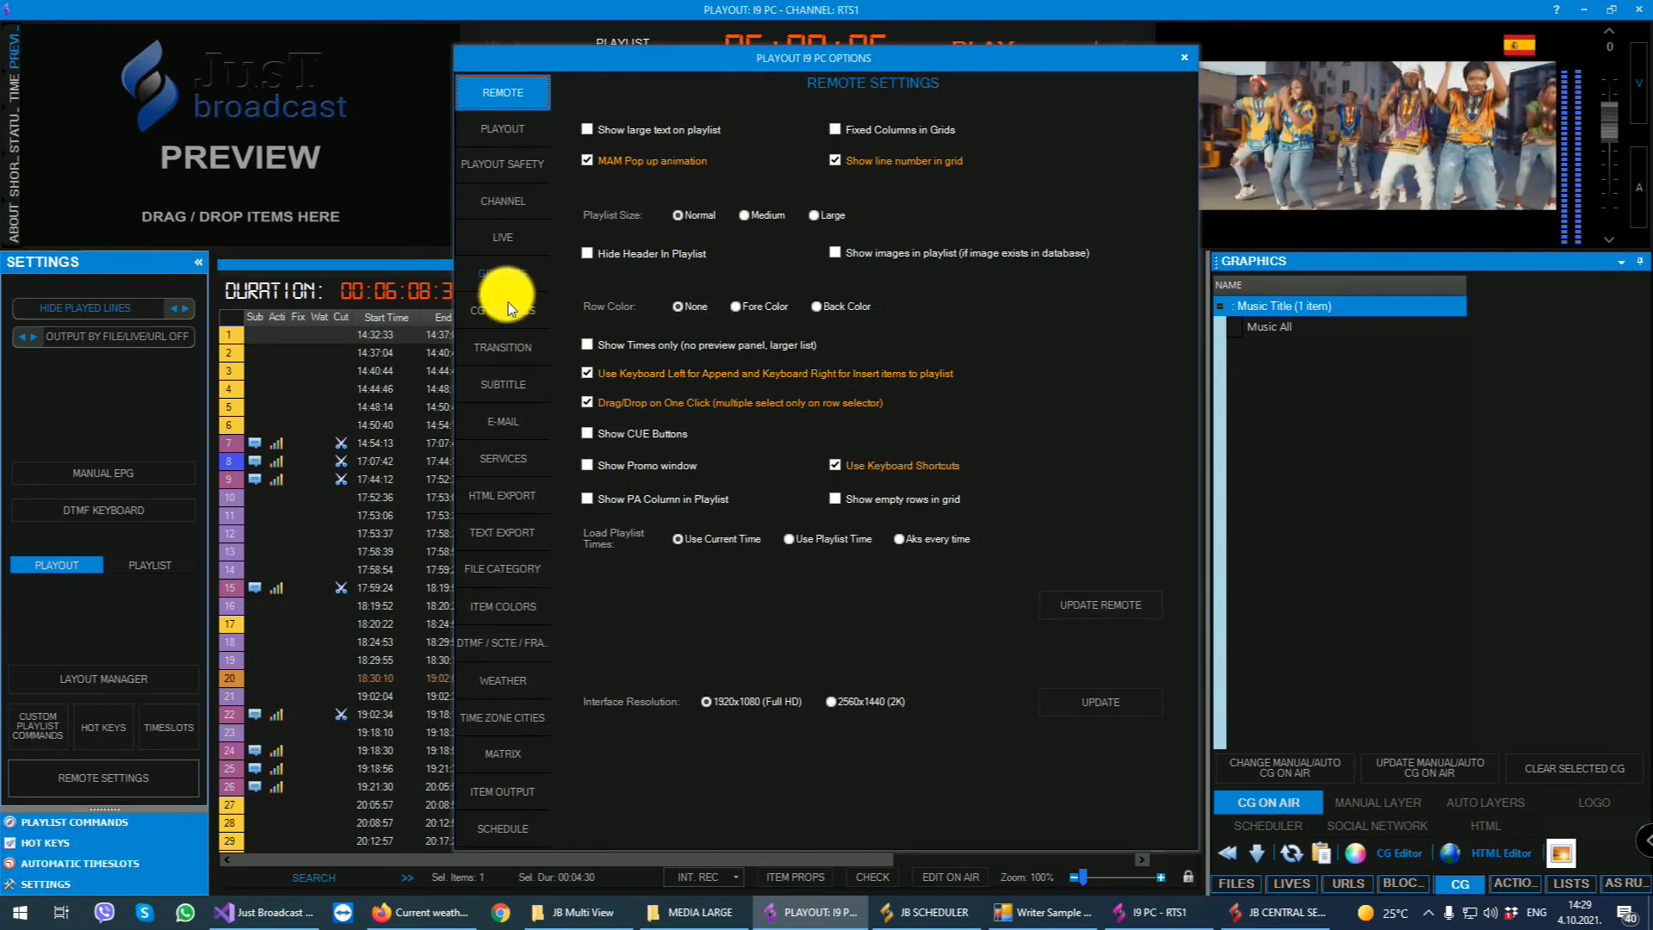
left_click(508, 306)
left_click_drag(789, 507, 1001, 491)
type("5")
left_click(1093, 551)
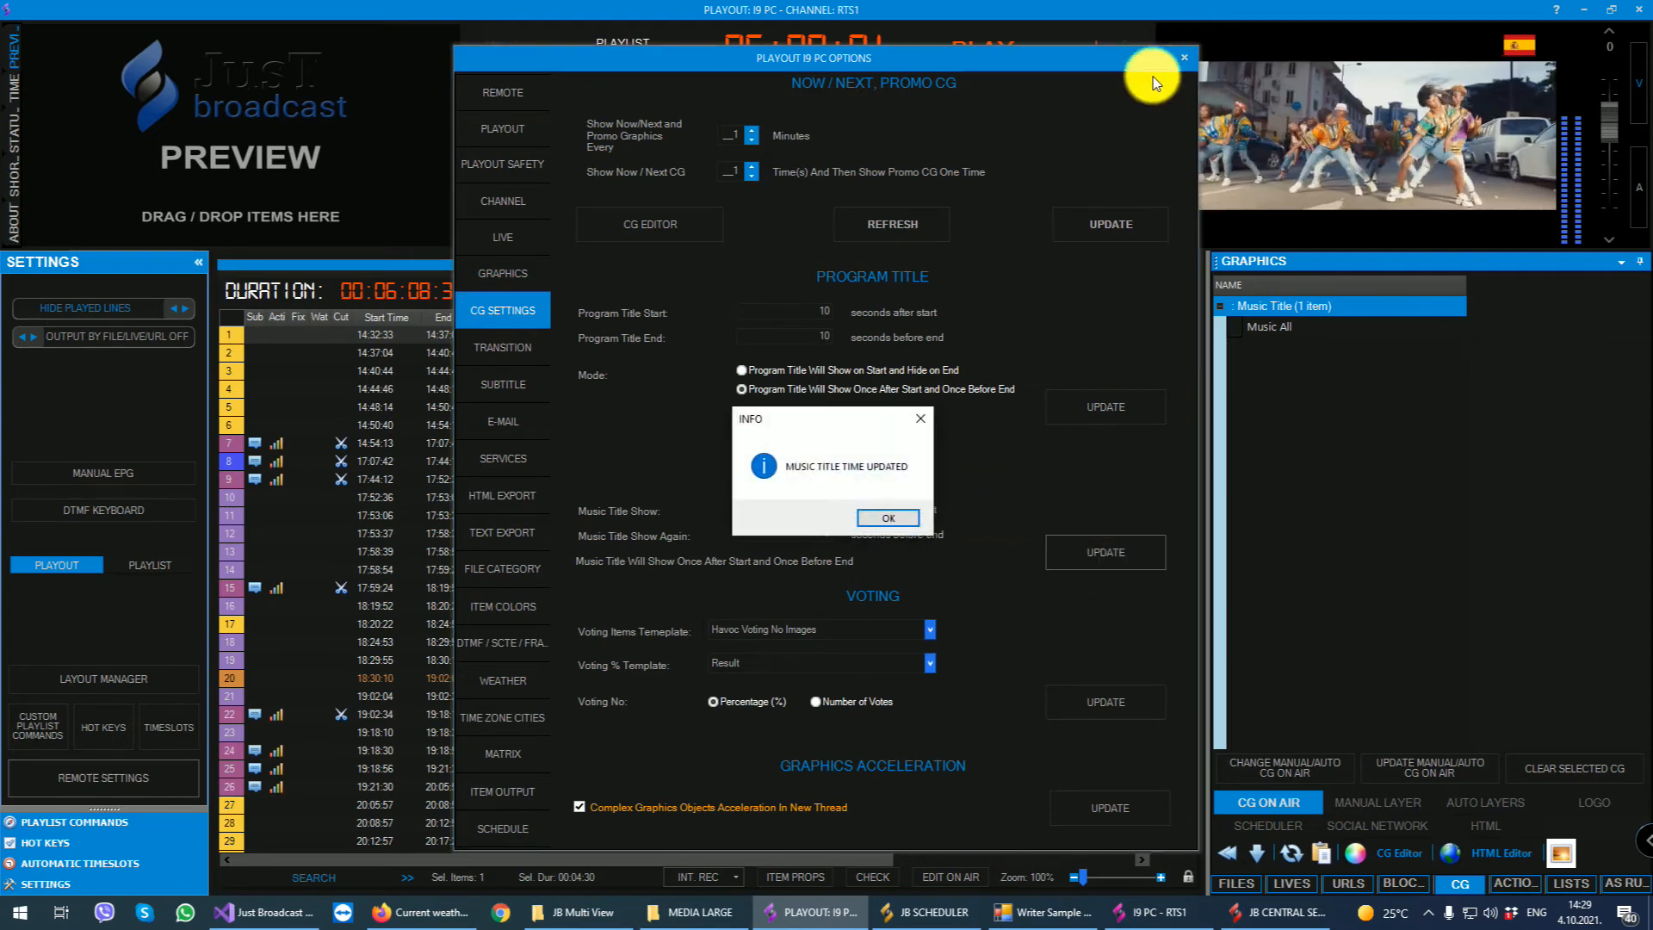
left_click(971, 516)
left_click(1185, 57)
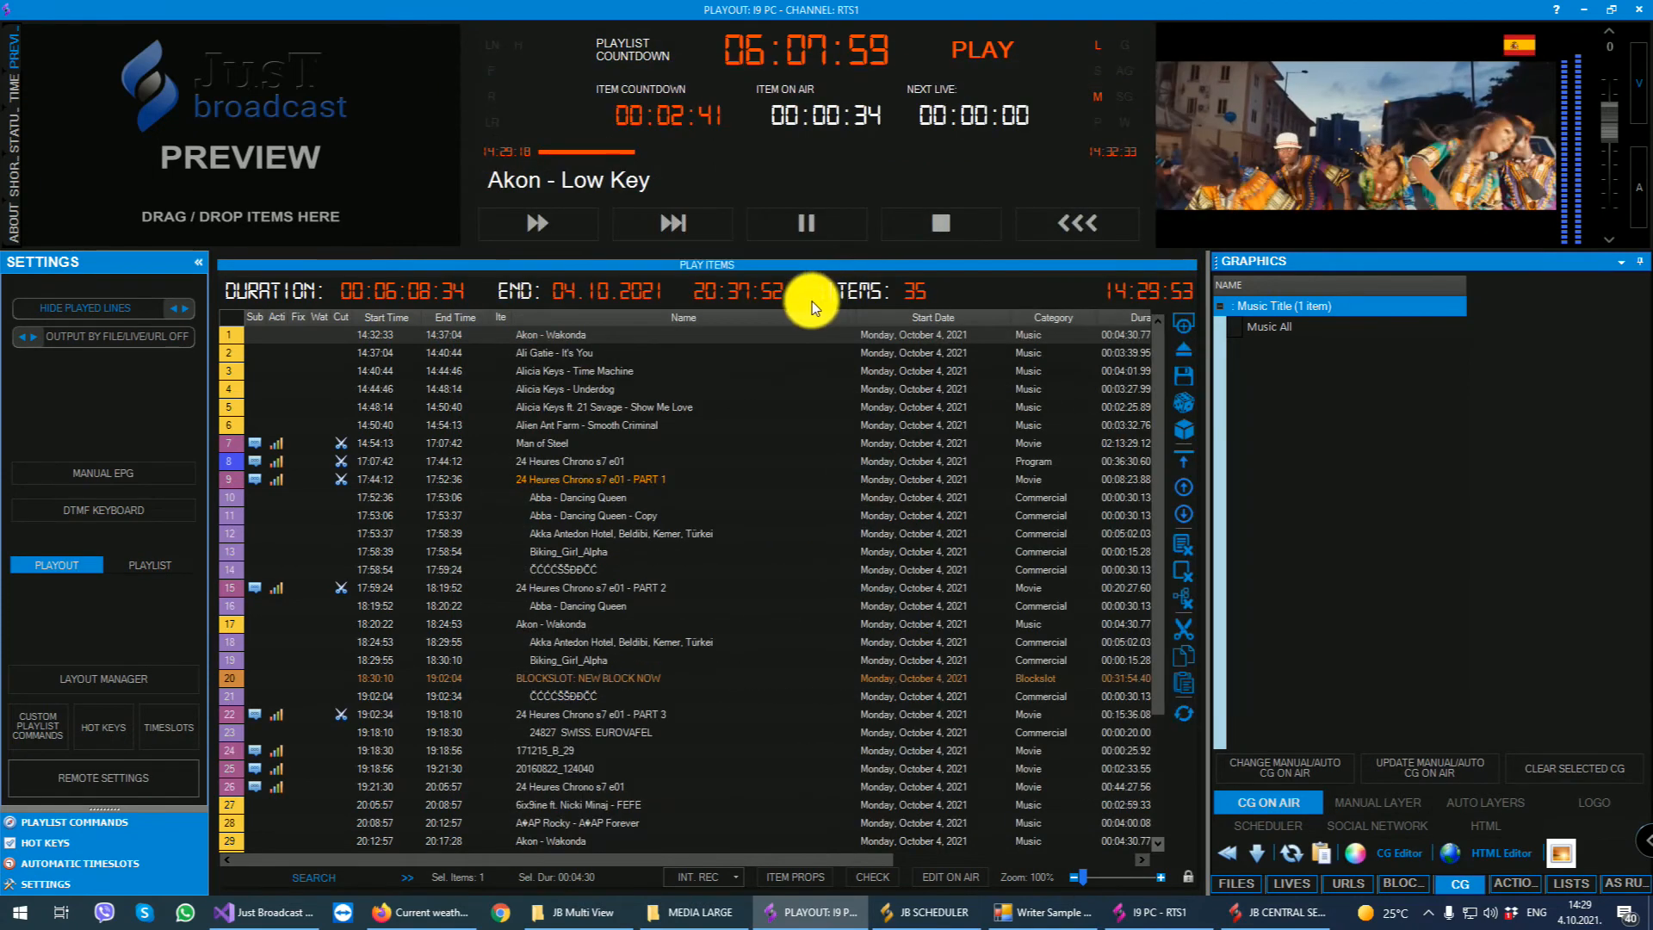
- Skip the on-air playback to the next playlist item and confirm it
left_click(530, 227)
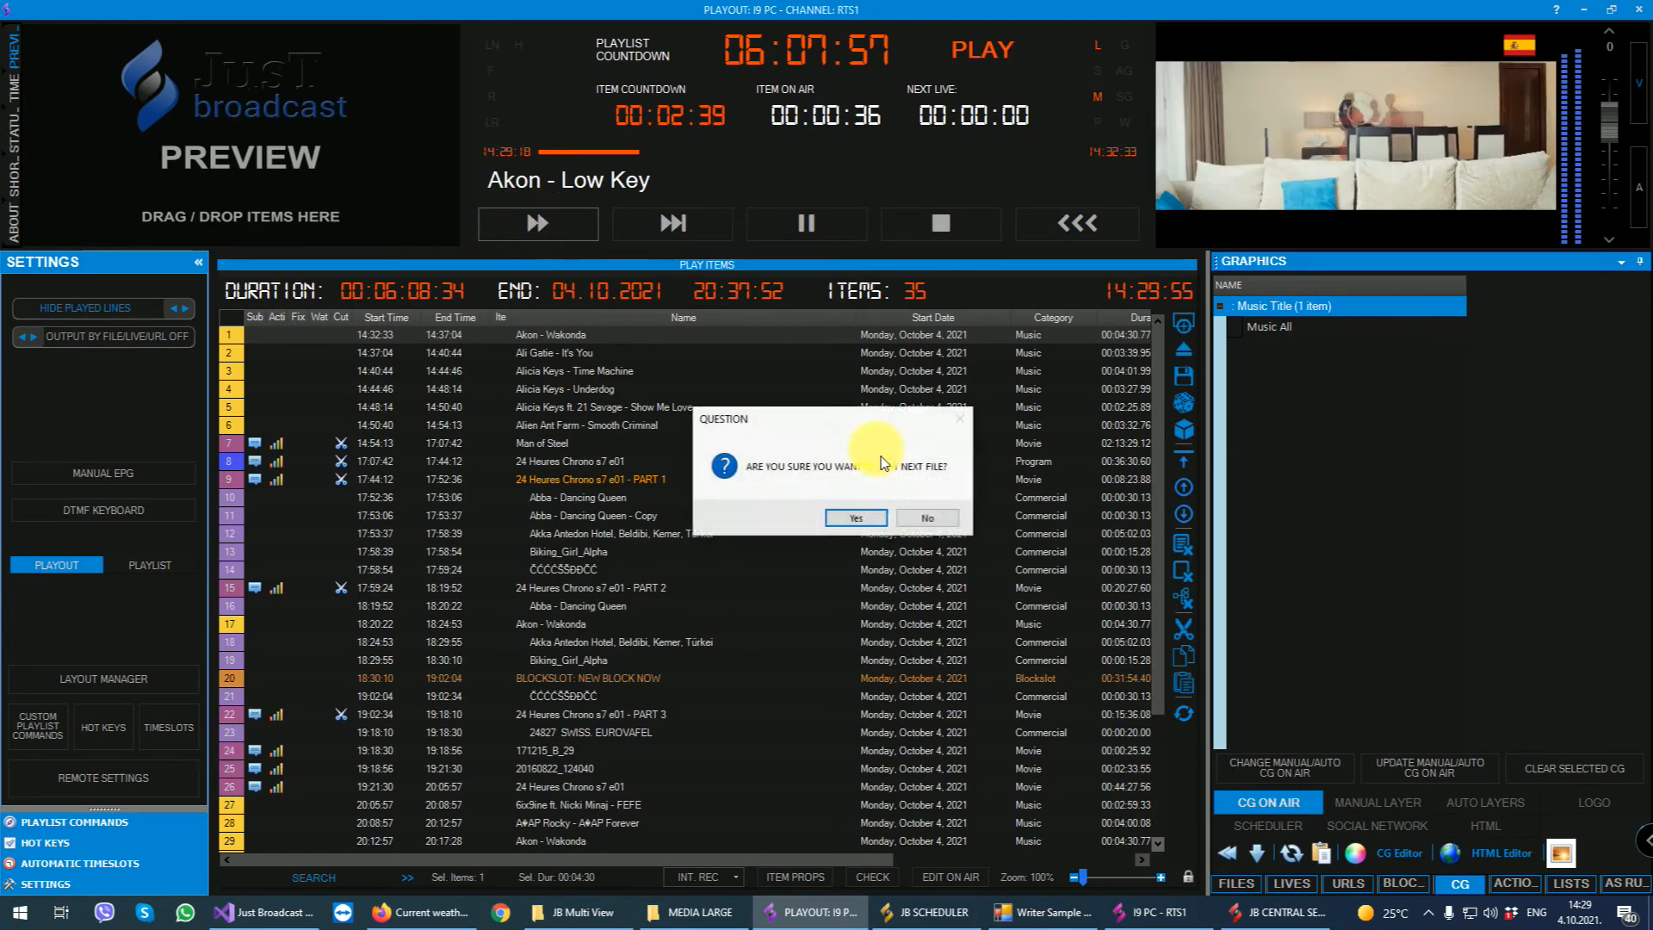
left_click(842, 517)
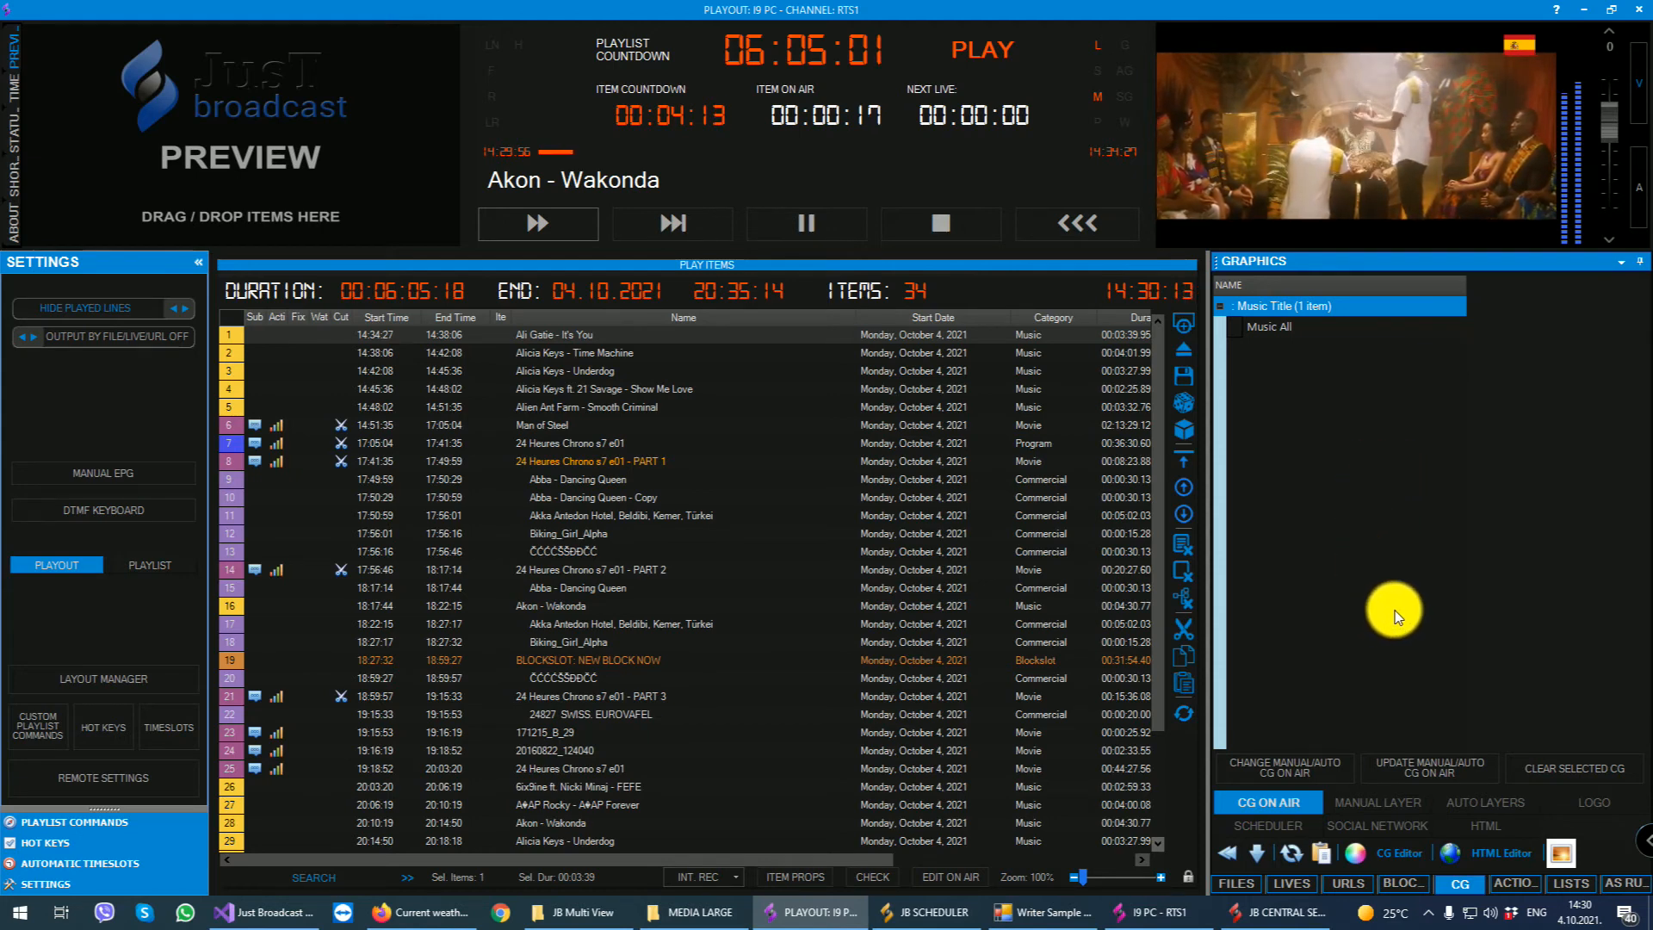
- Put the Text, Test and Prodaja graphics on air from the manual layer's Graphics group
left_click(1377, 801)
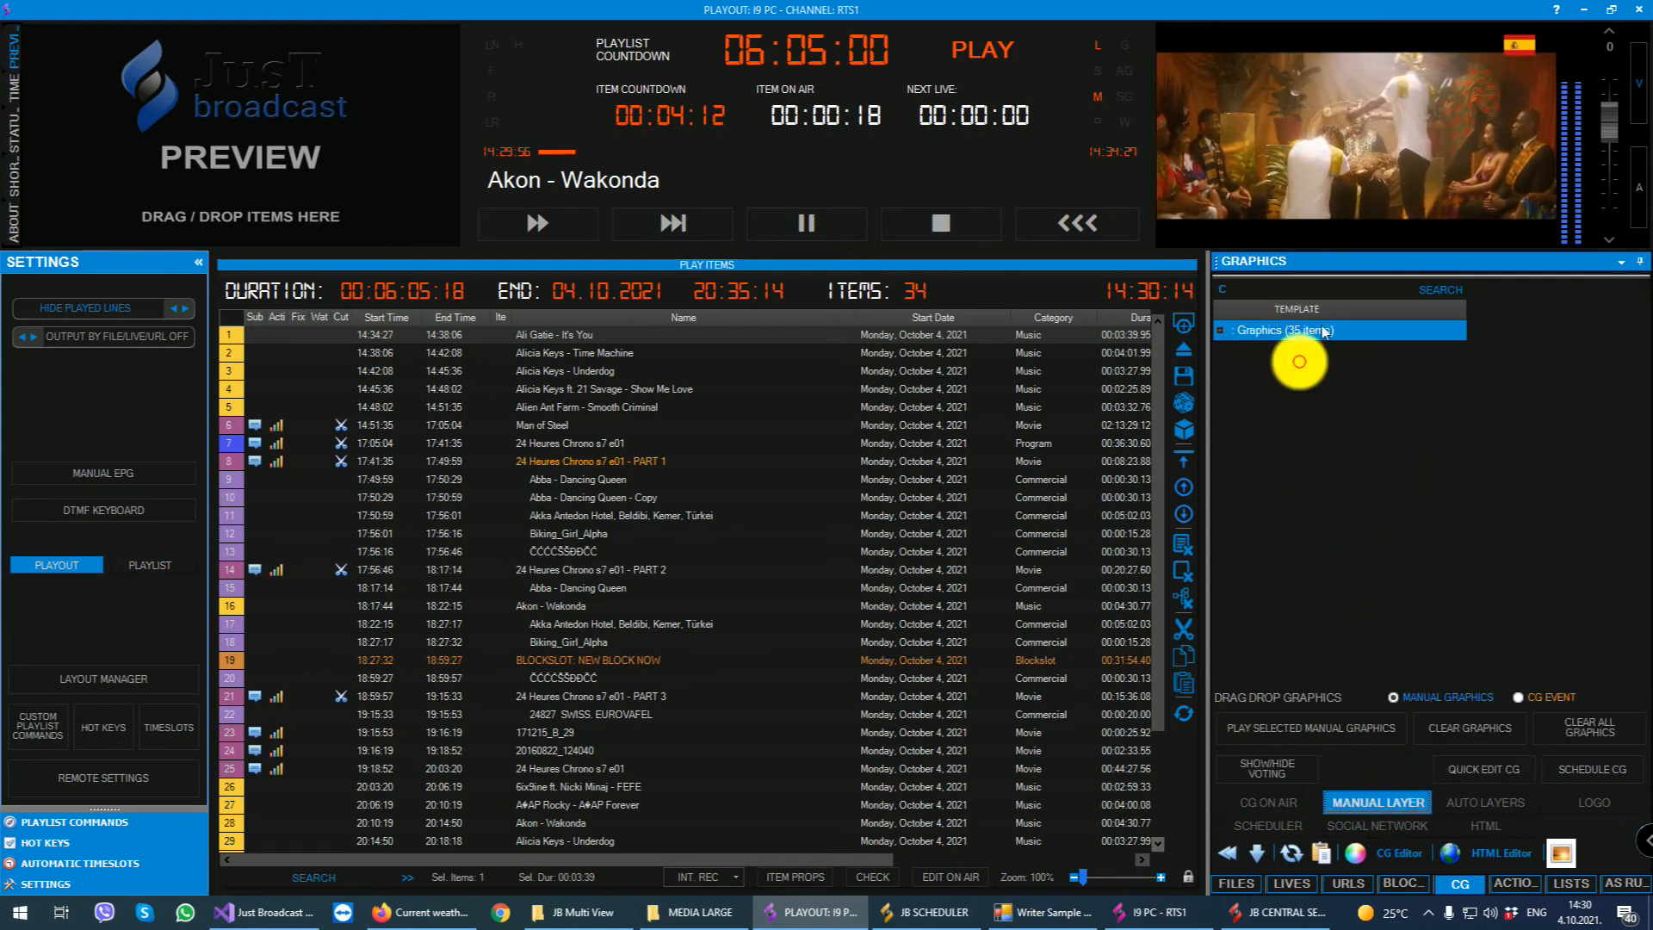
left_click(1219, 331)
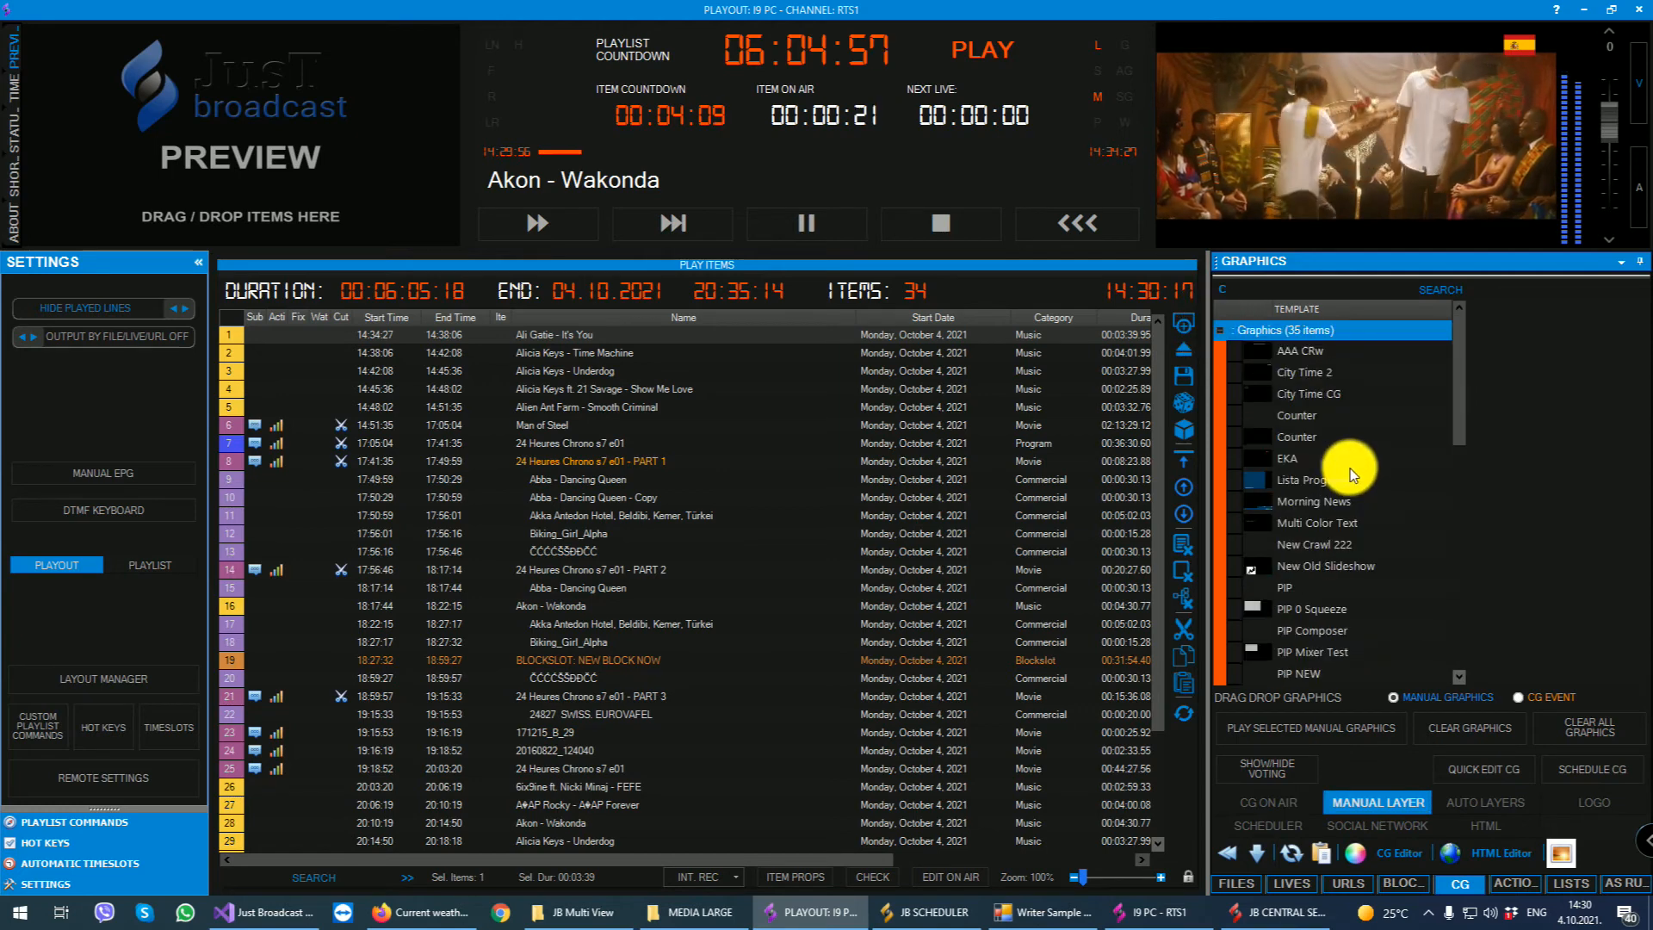
scroll(1359, 469, "down", 4)
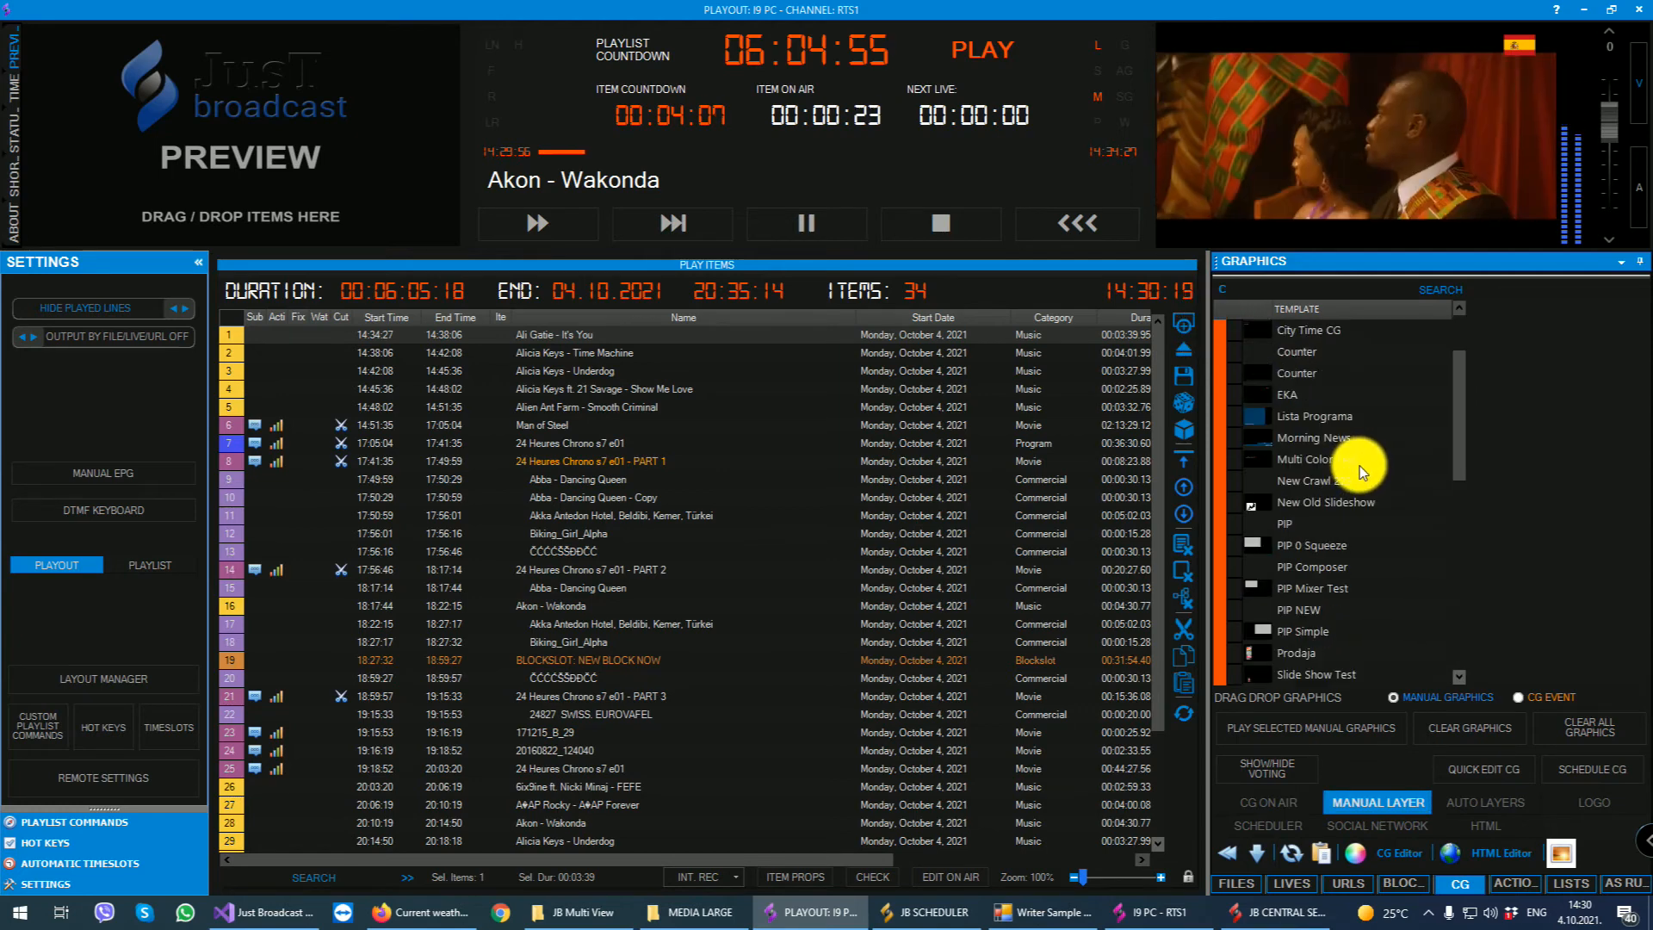
scroll(1360, 467, "down", 2)
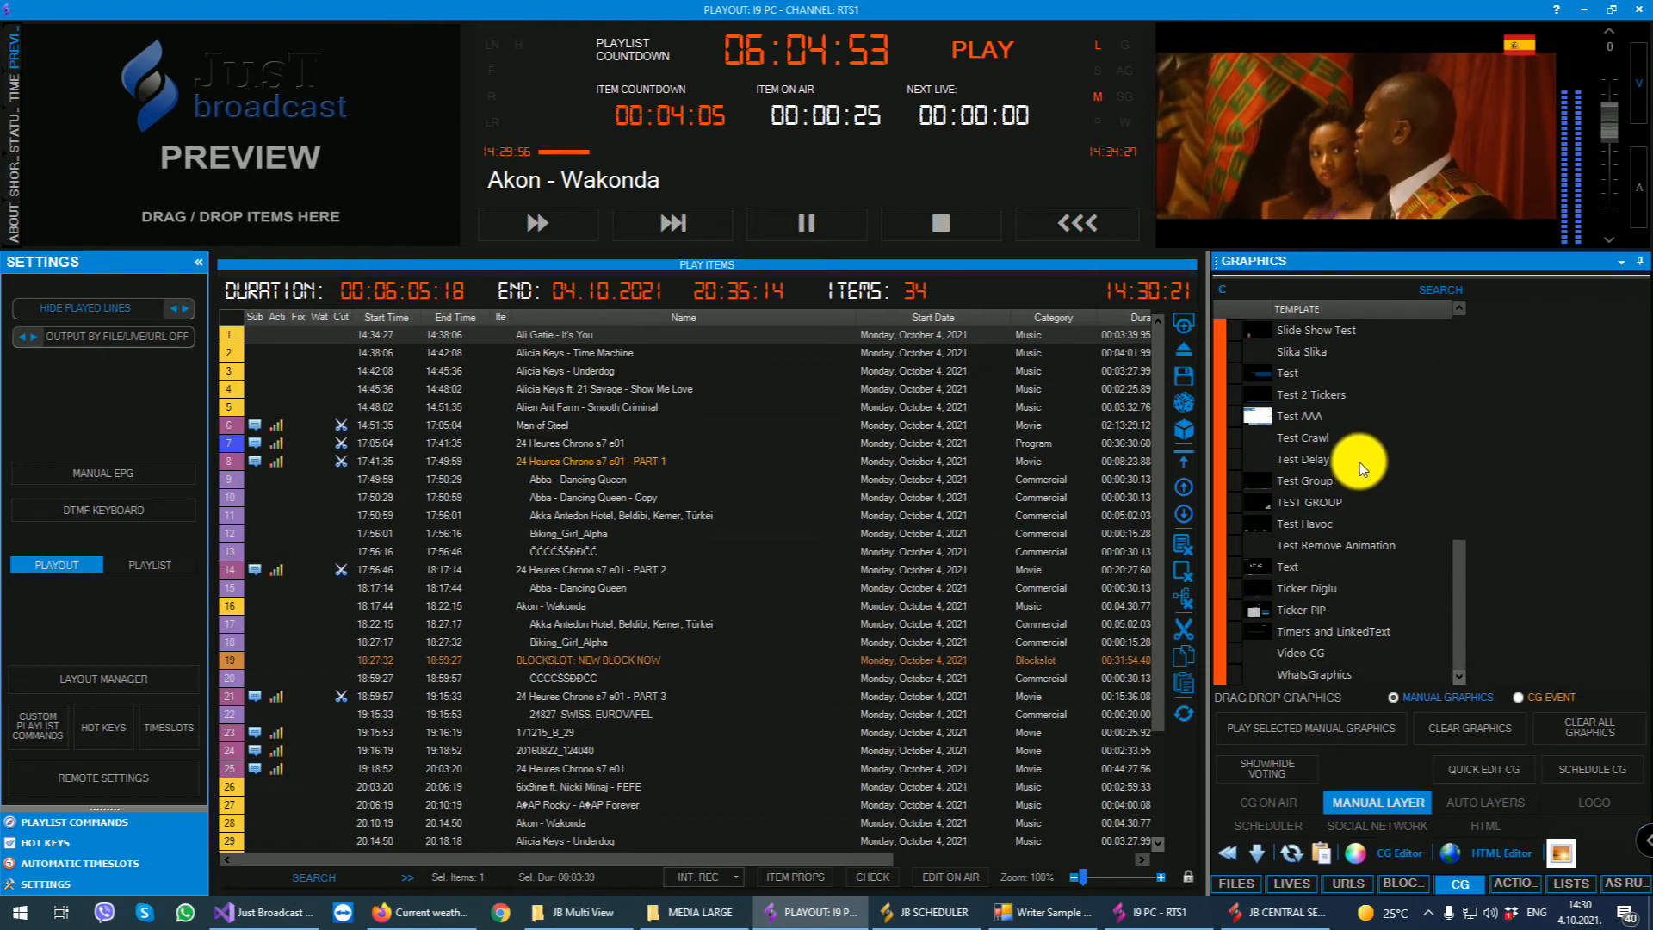
double_click(1314, 543)
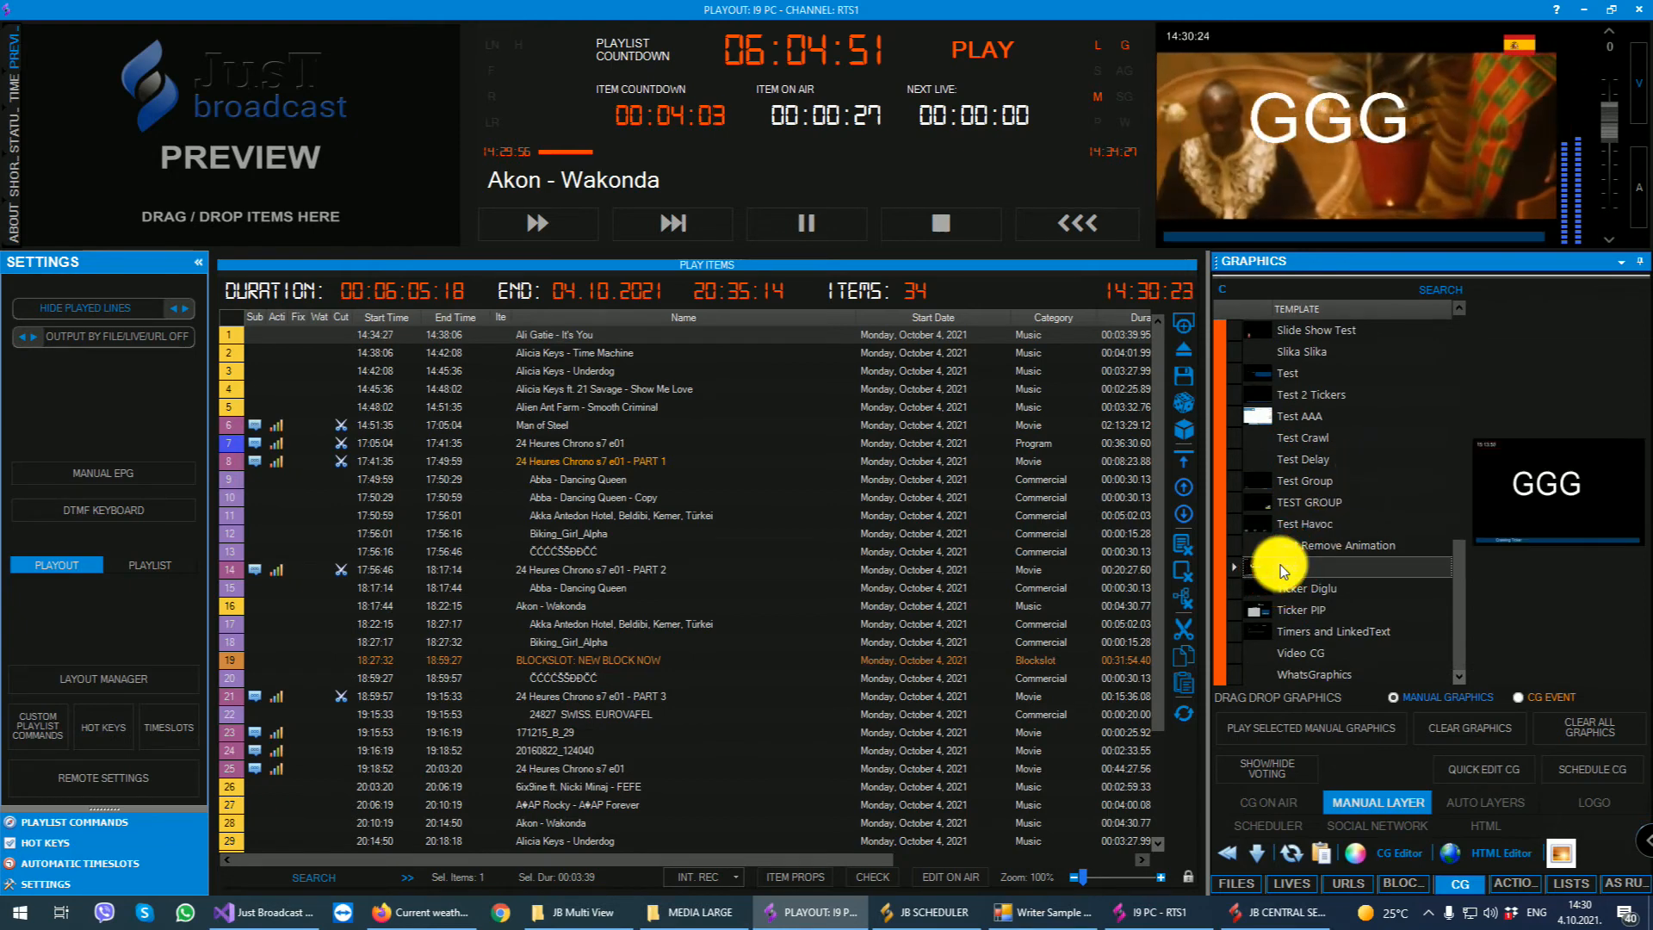
scroll(1348, 527, "up", 2)
double_click(1310, 503)
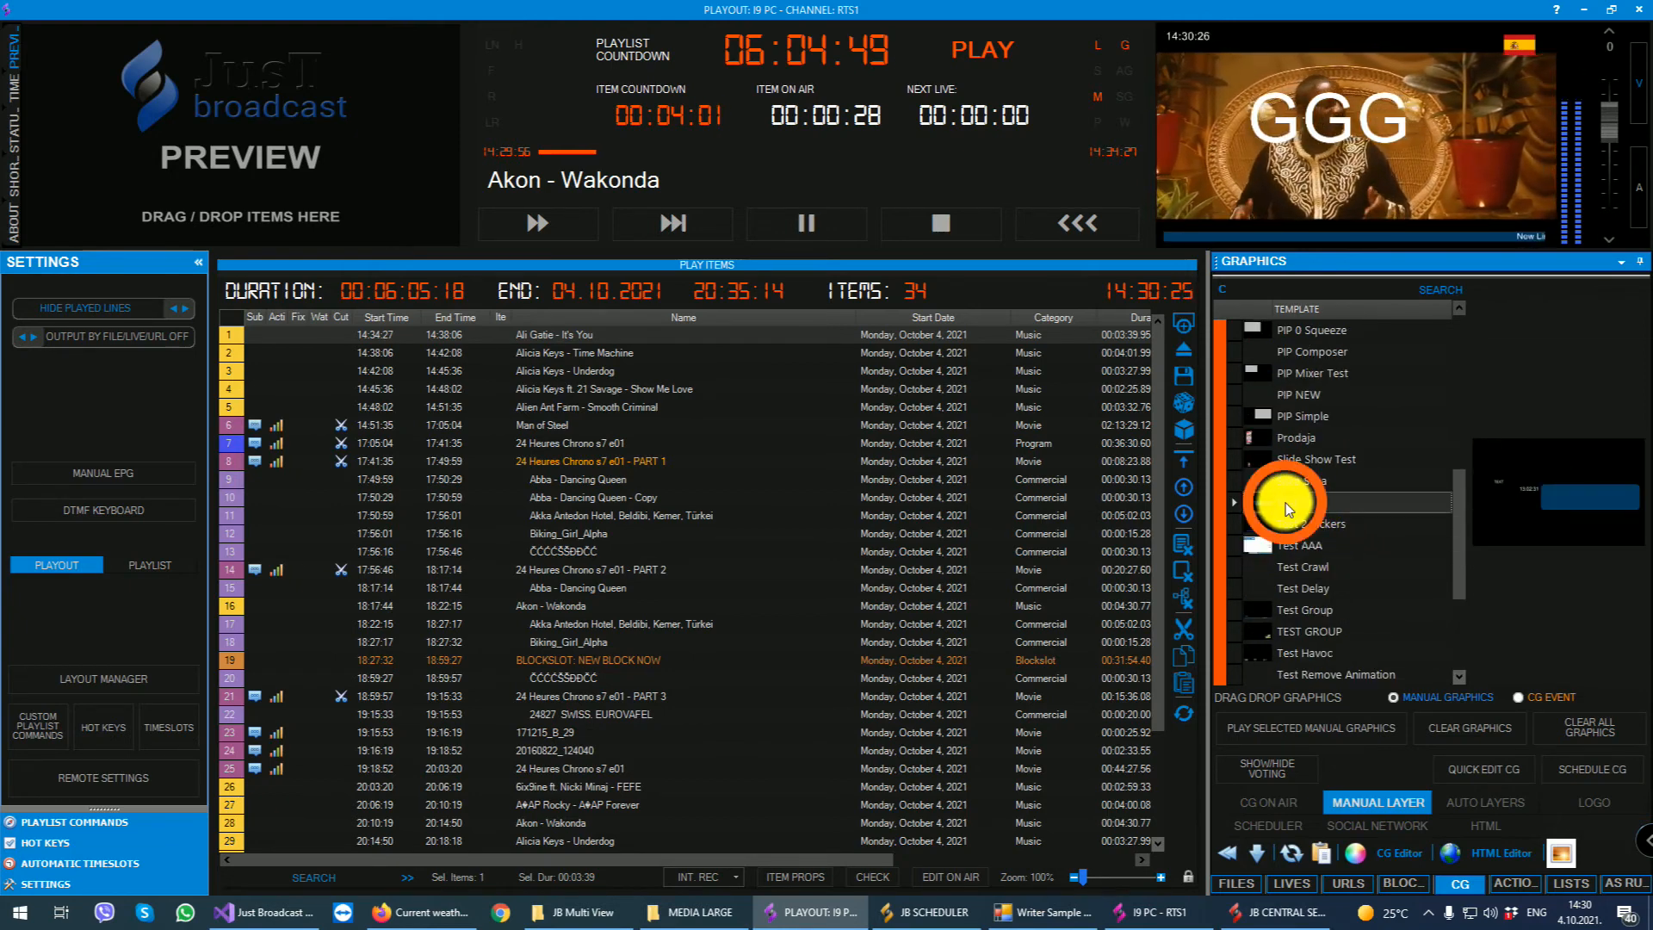
scroll(1339, 477, "up", 1)
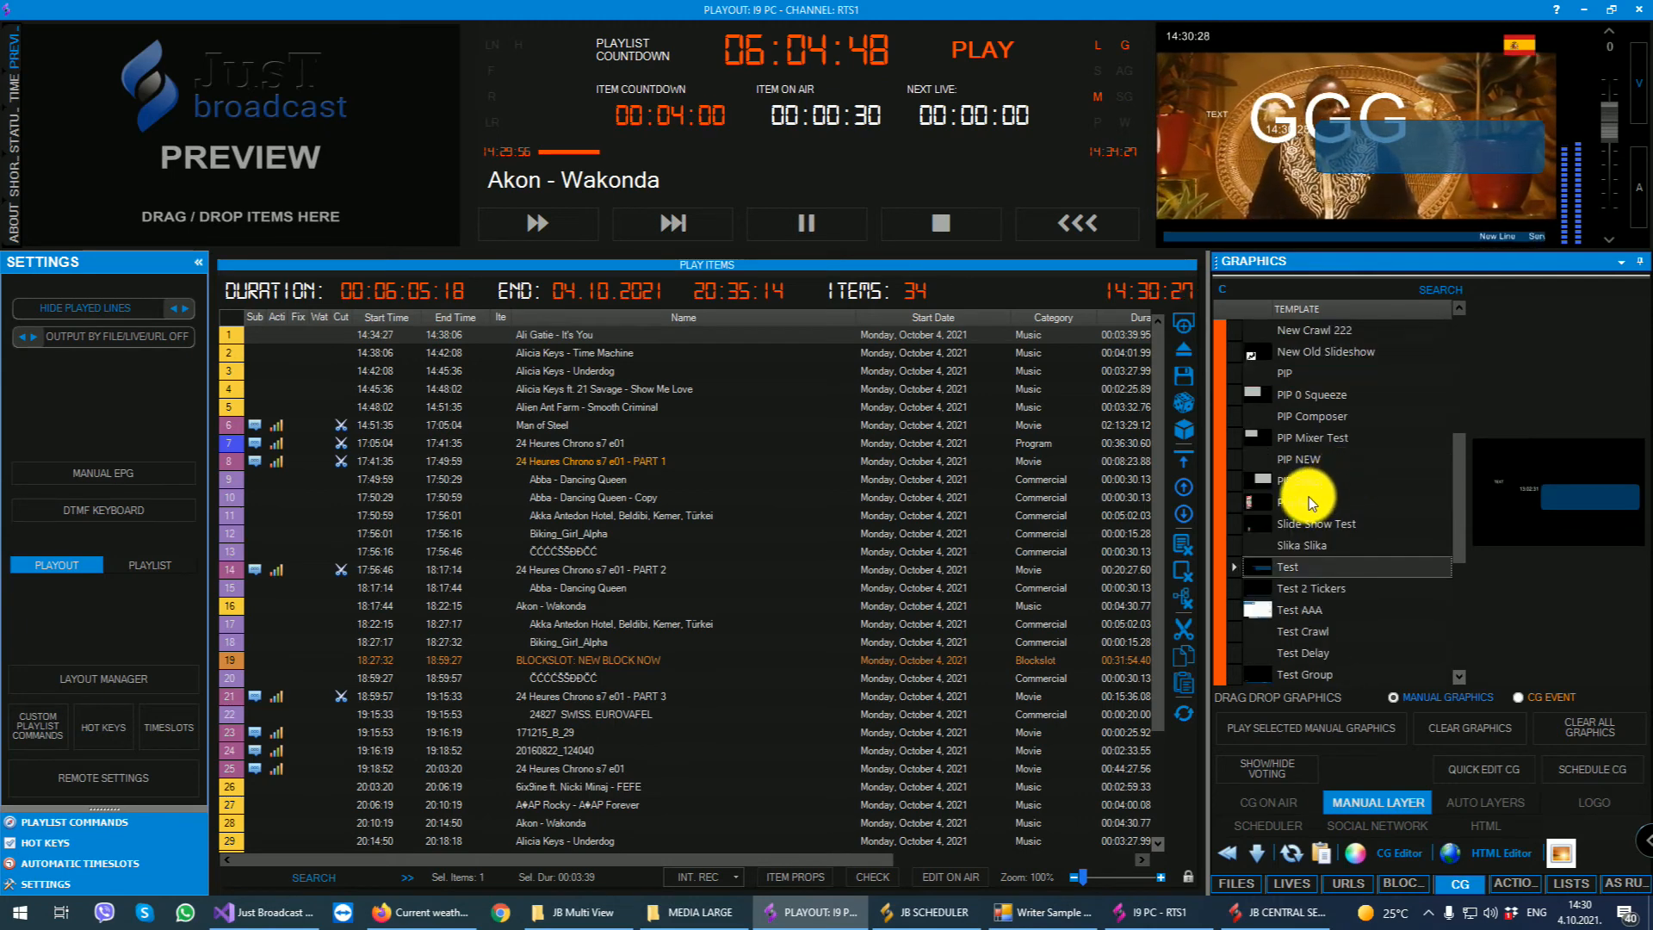
double_click(1305, 502)
scroll(1309, 498, "up", 4)
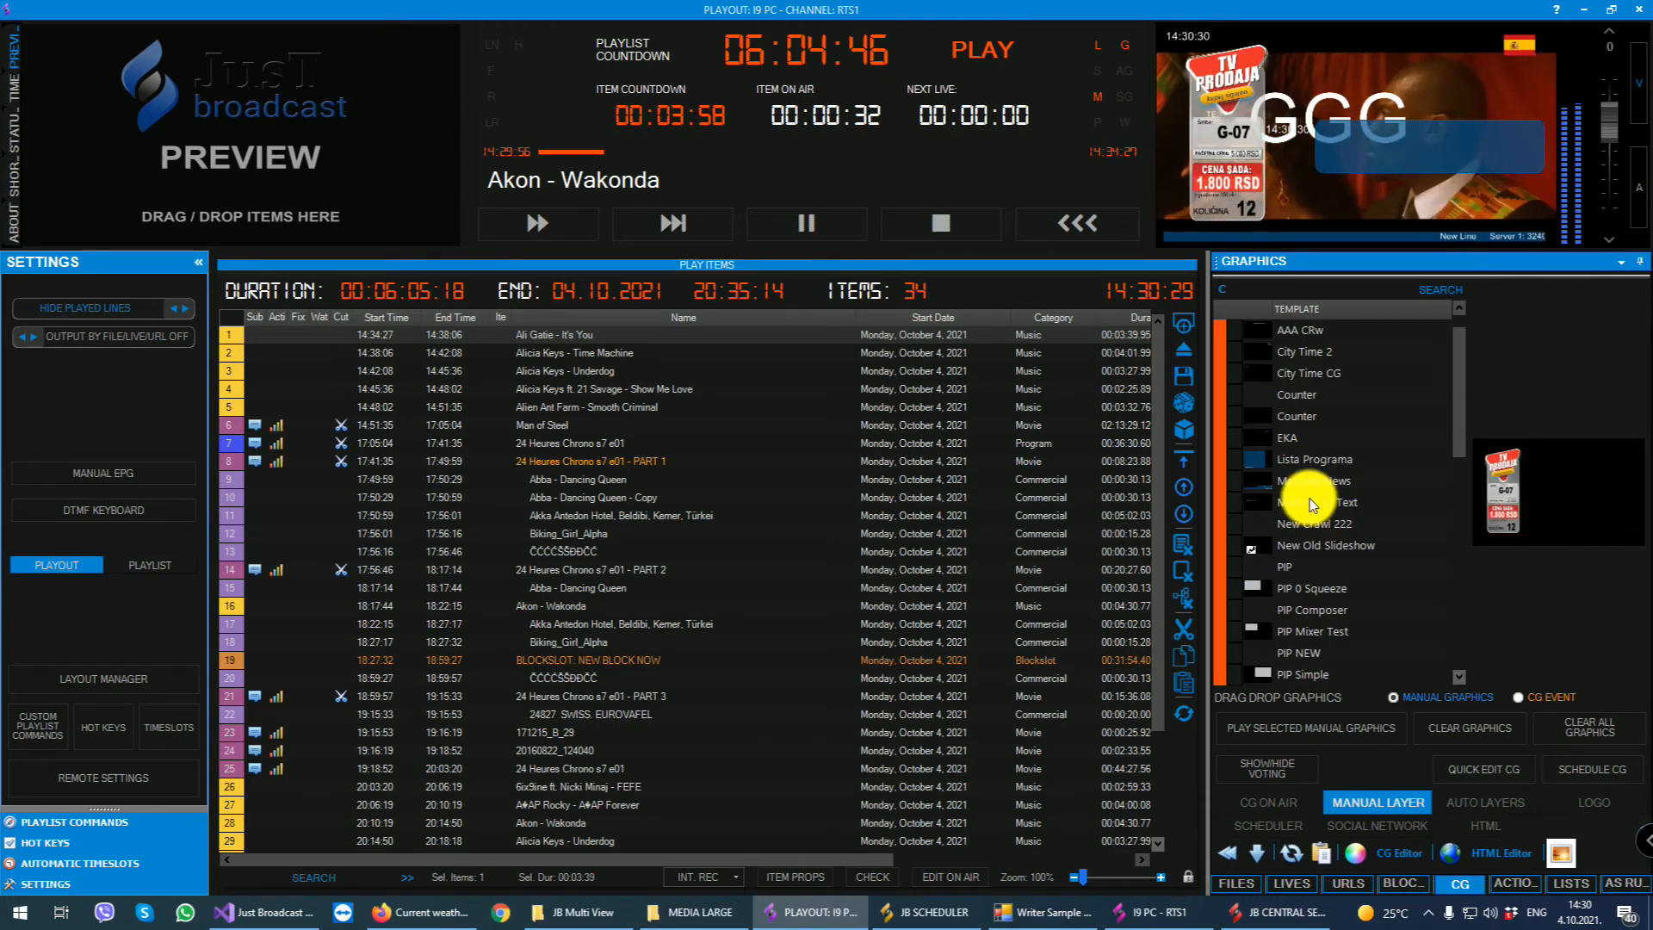
scroll(1381, 422, "down", 7)
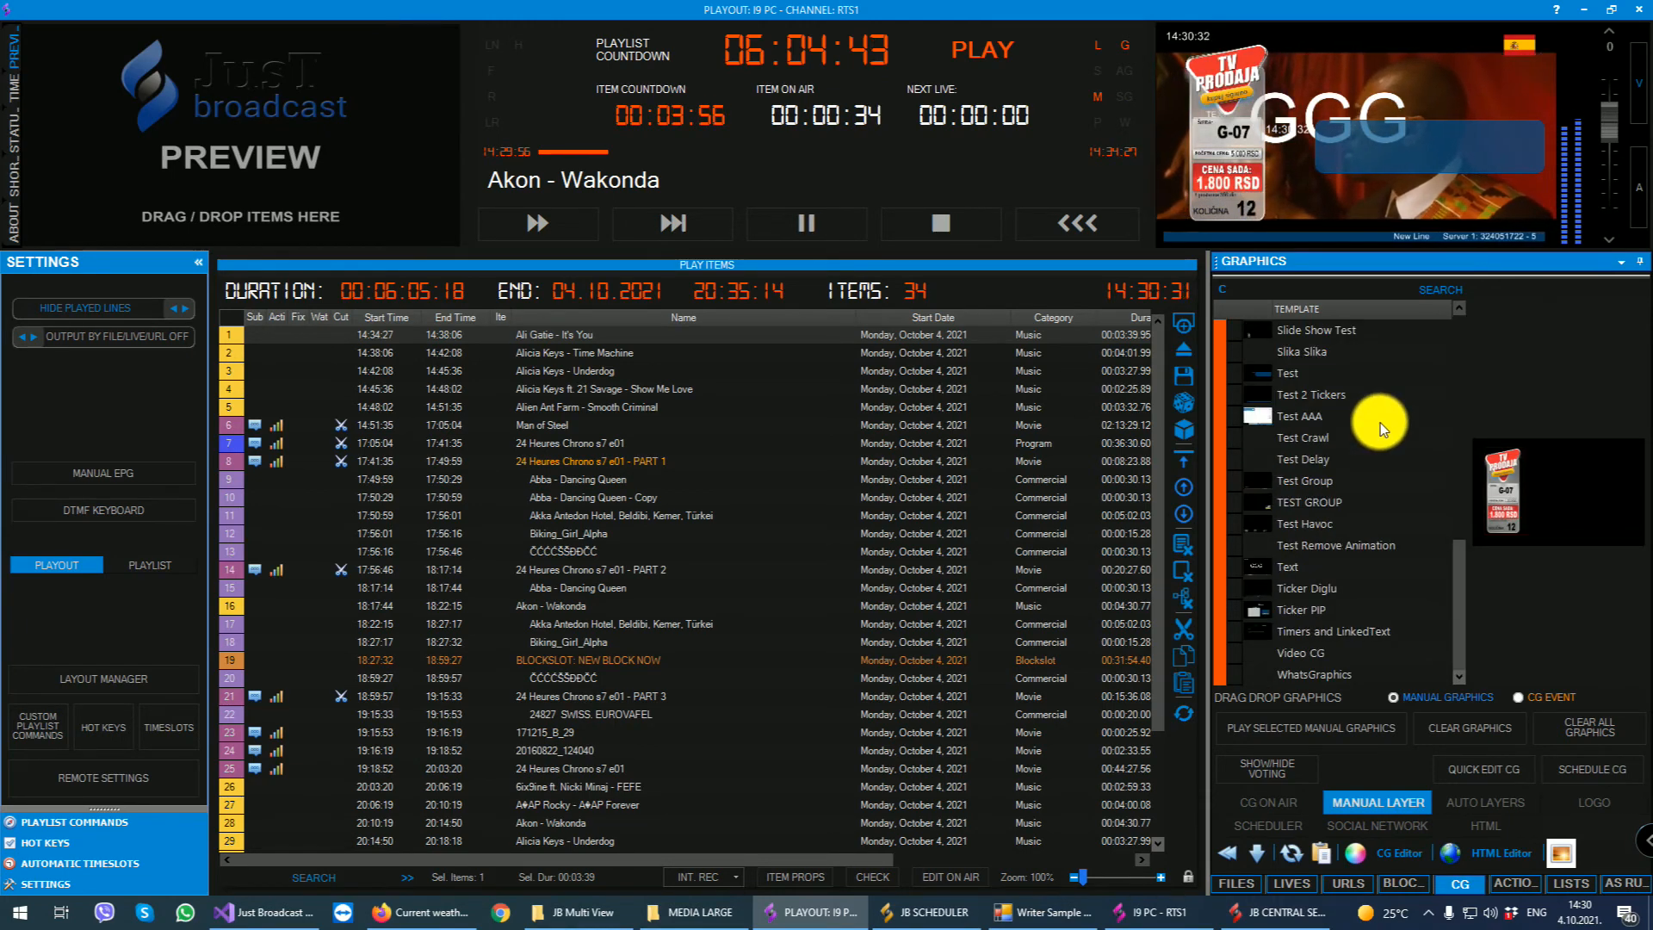
- Clear the Prodaja graphic from the manual CG graphics on air
left_click(1257, 802)
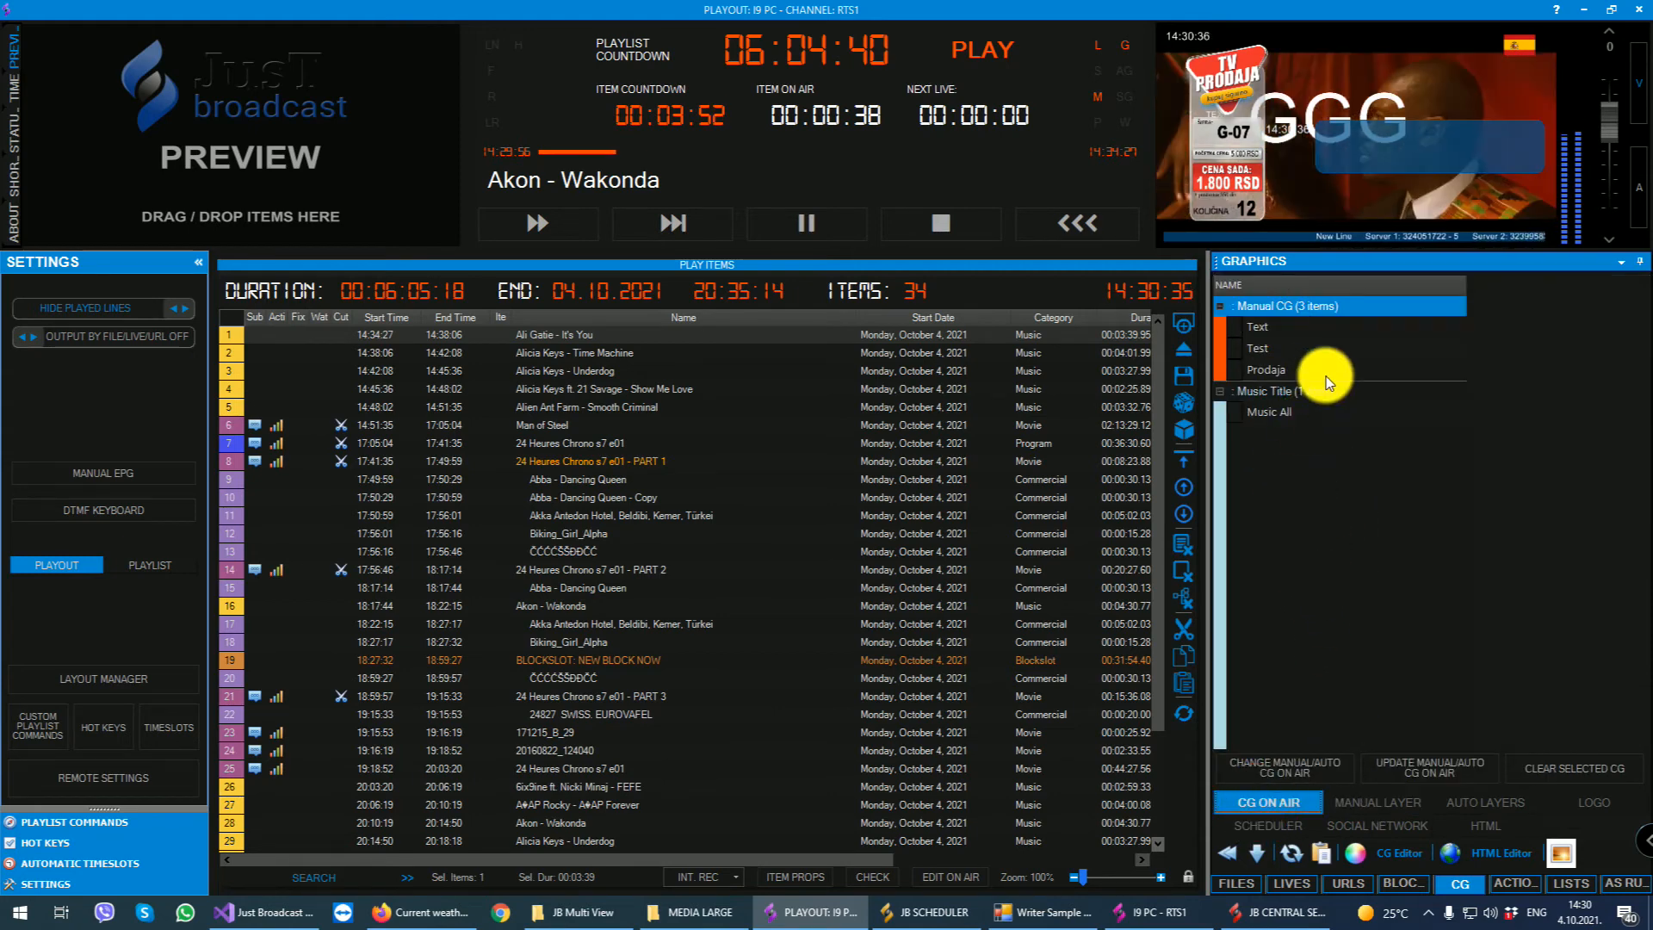
left_click(1253, 327)
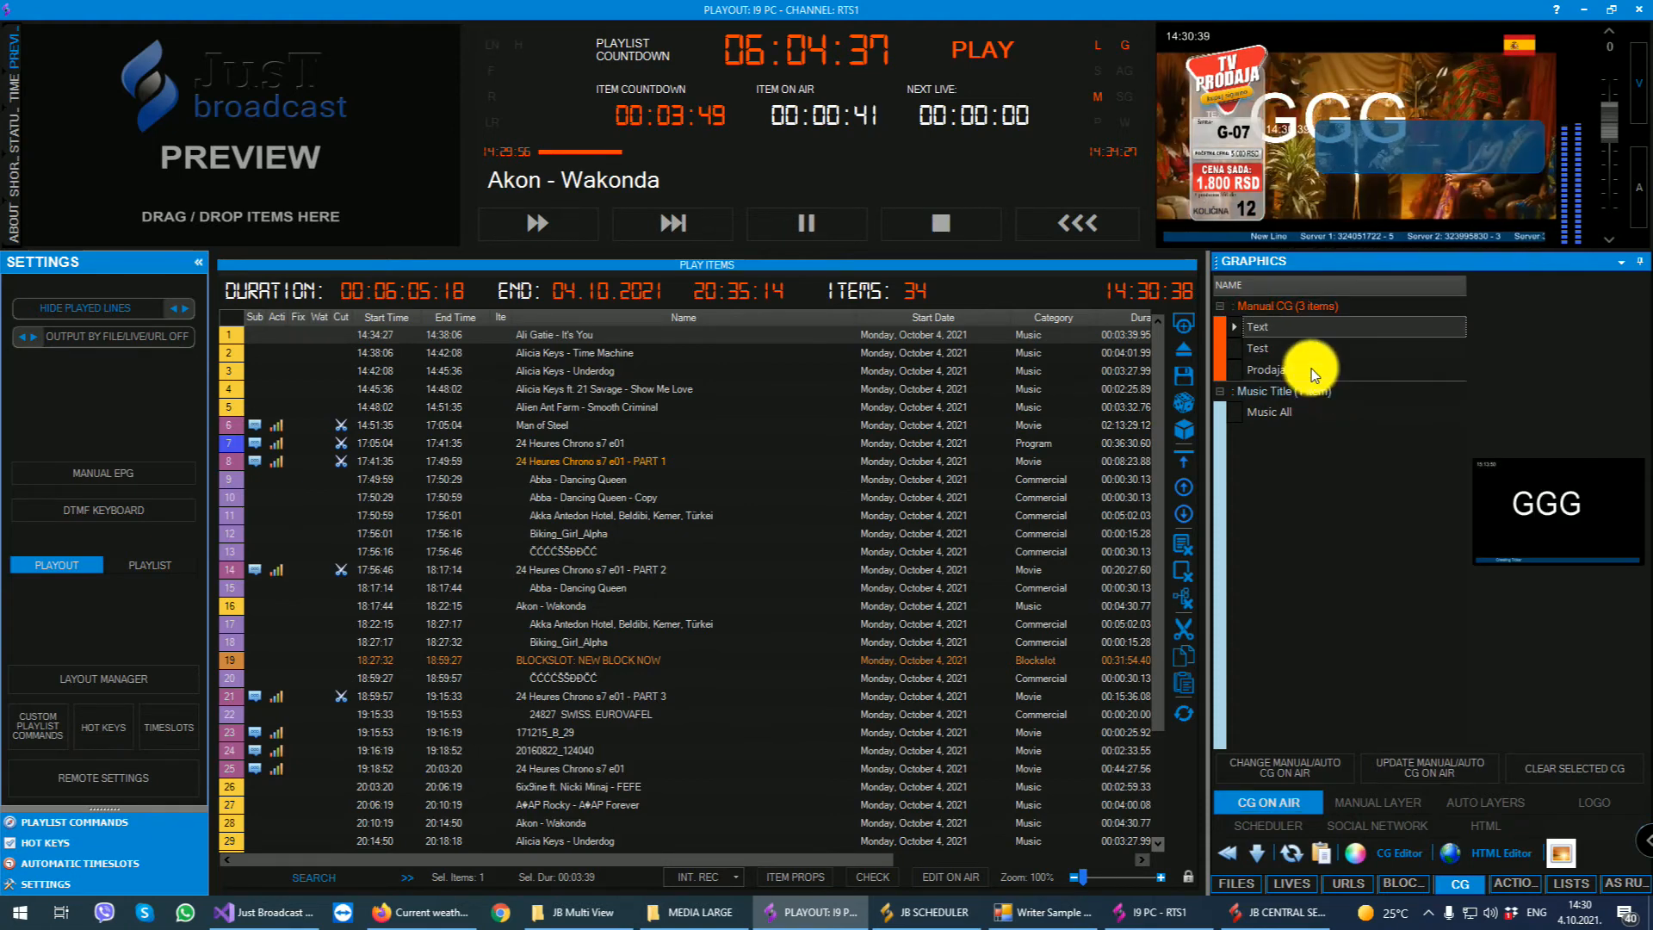
left_click(1267, 372)
left_click(1569, 762)
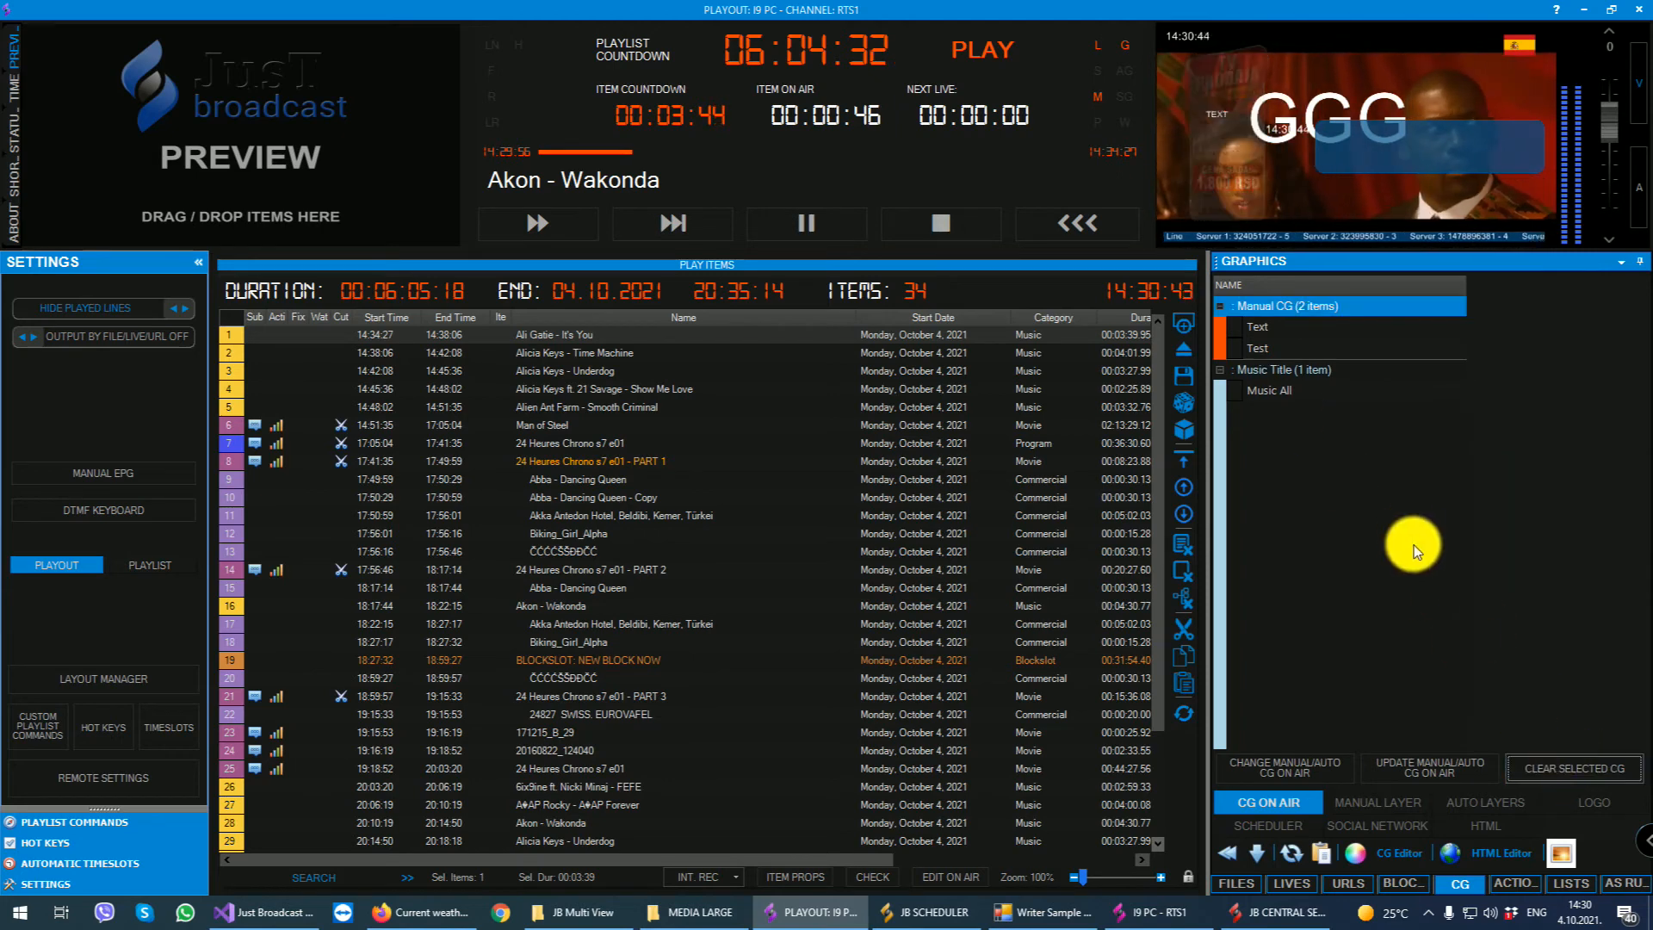
- Change the on-air Text graphic's text-000 item to DDD, update it on air and close the change dialog
left_click(1268, 328)
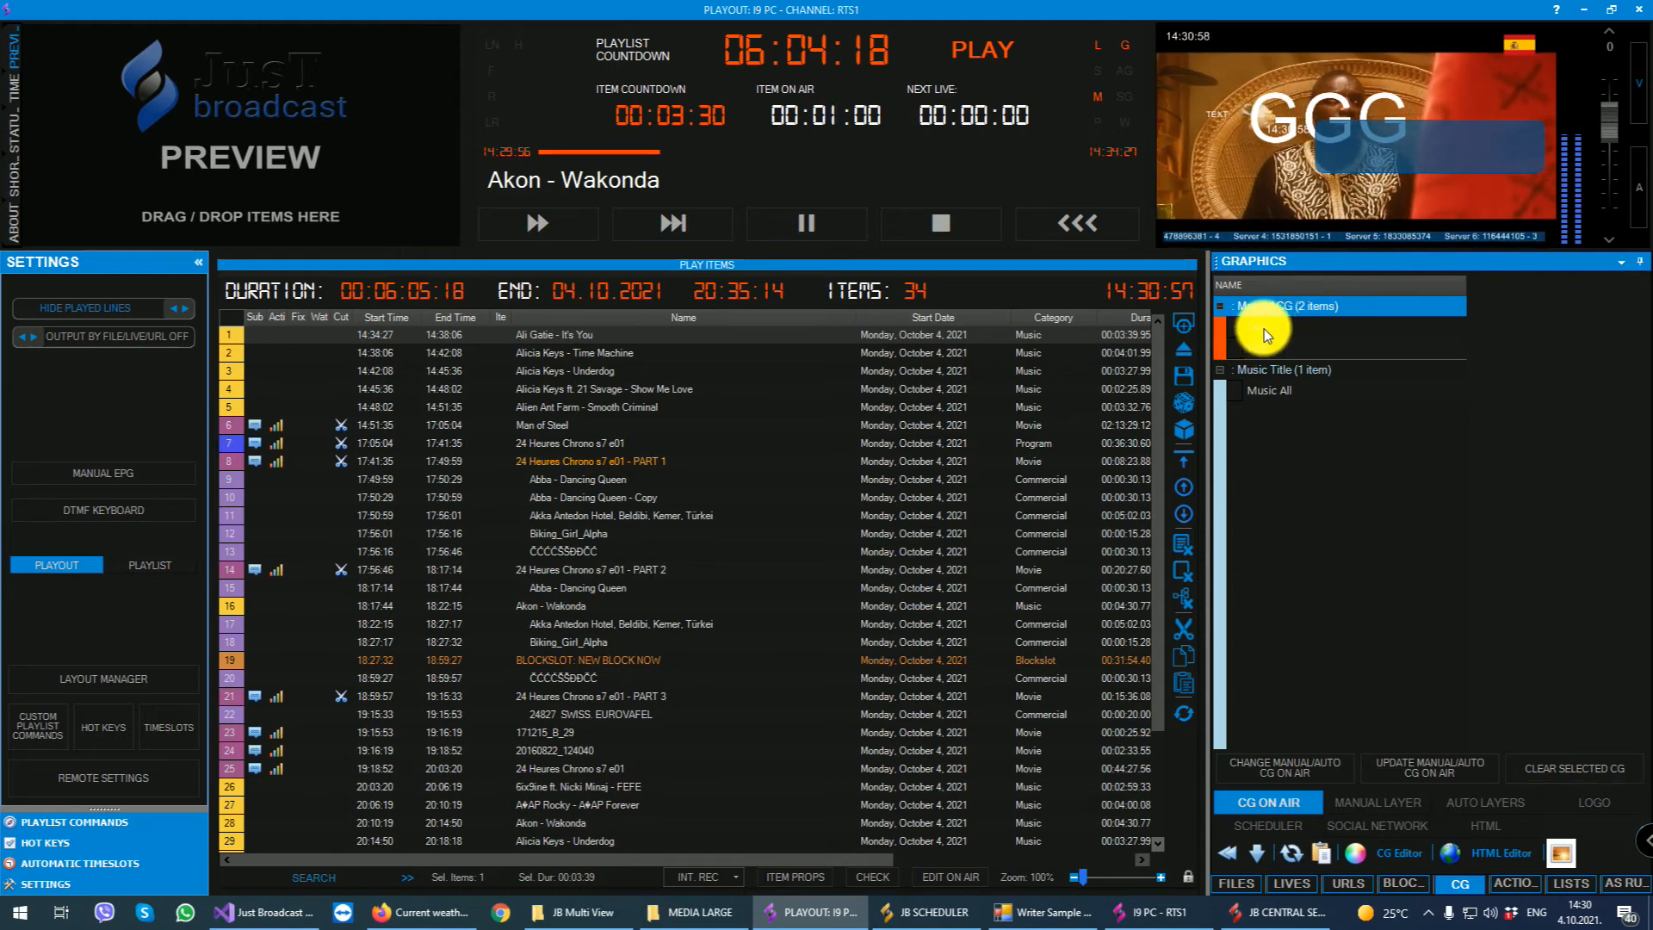
left_click(1264, 329)
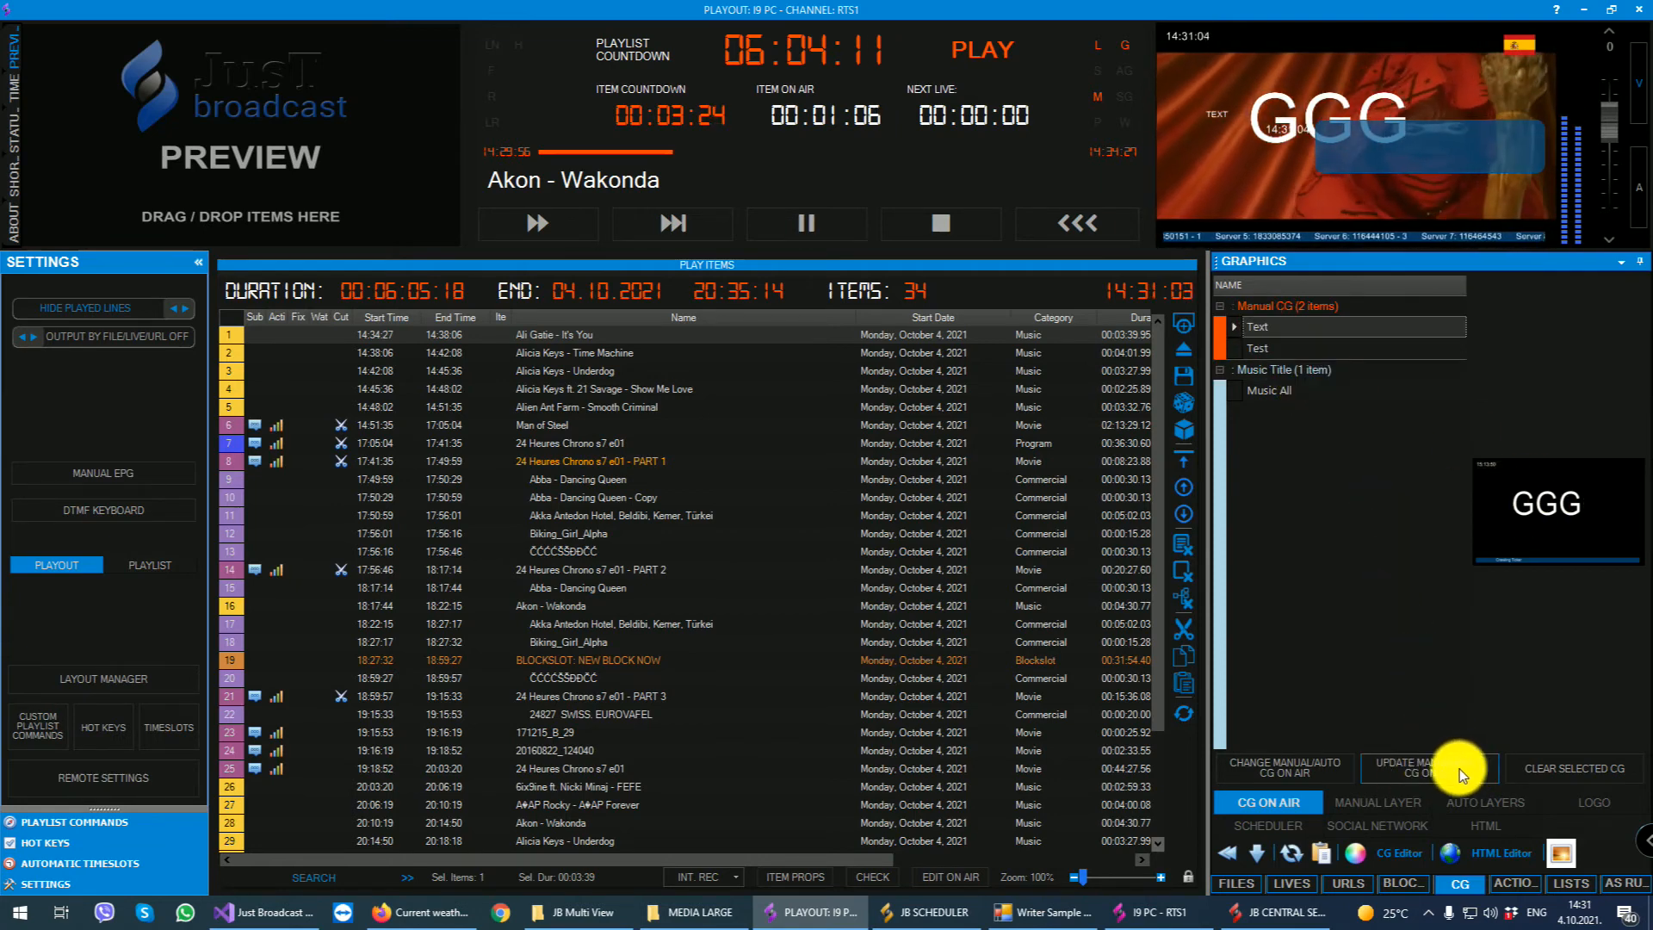
left_click(1314, 771)
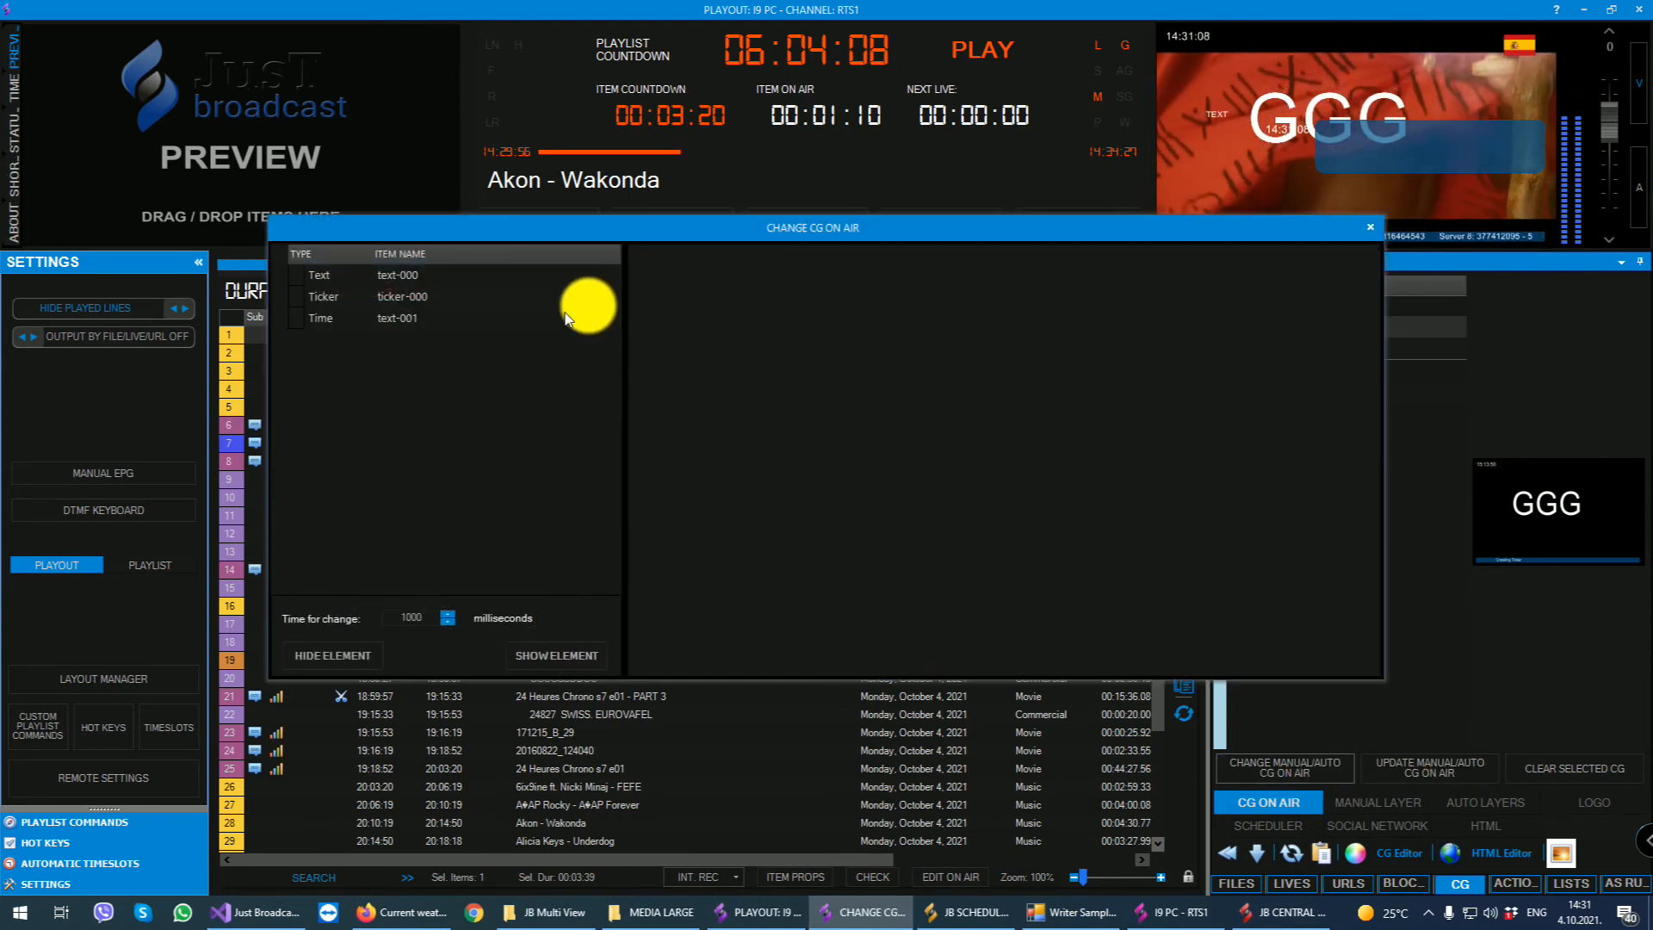
left_click(367, 276)
double_click(682, 276)
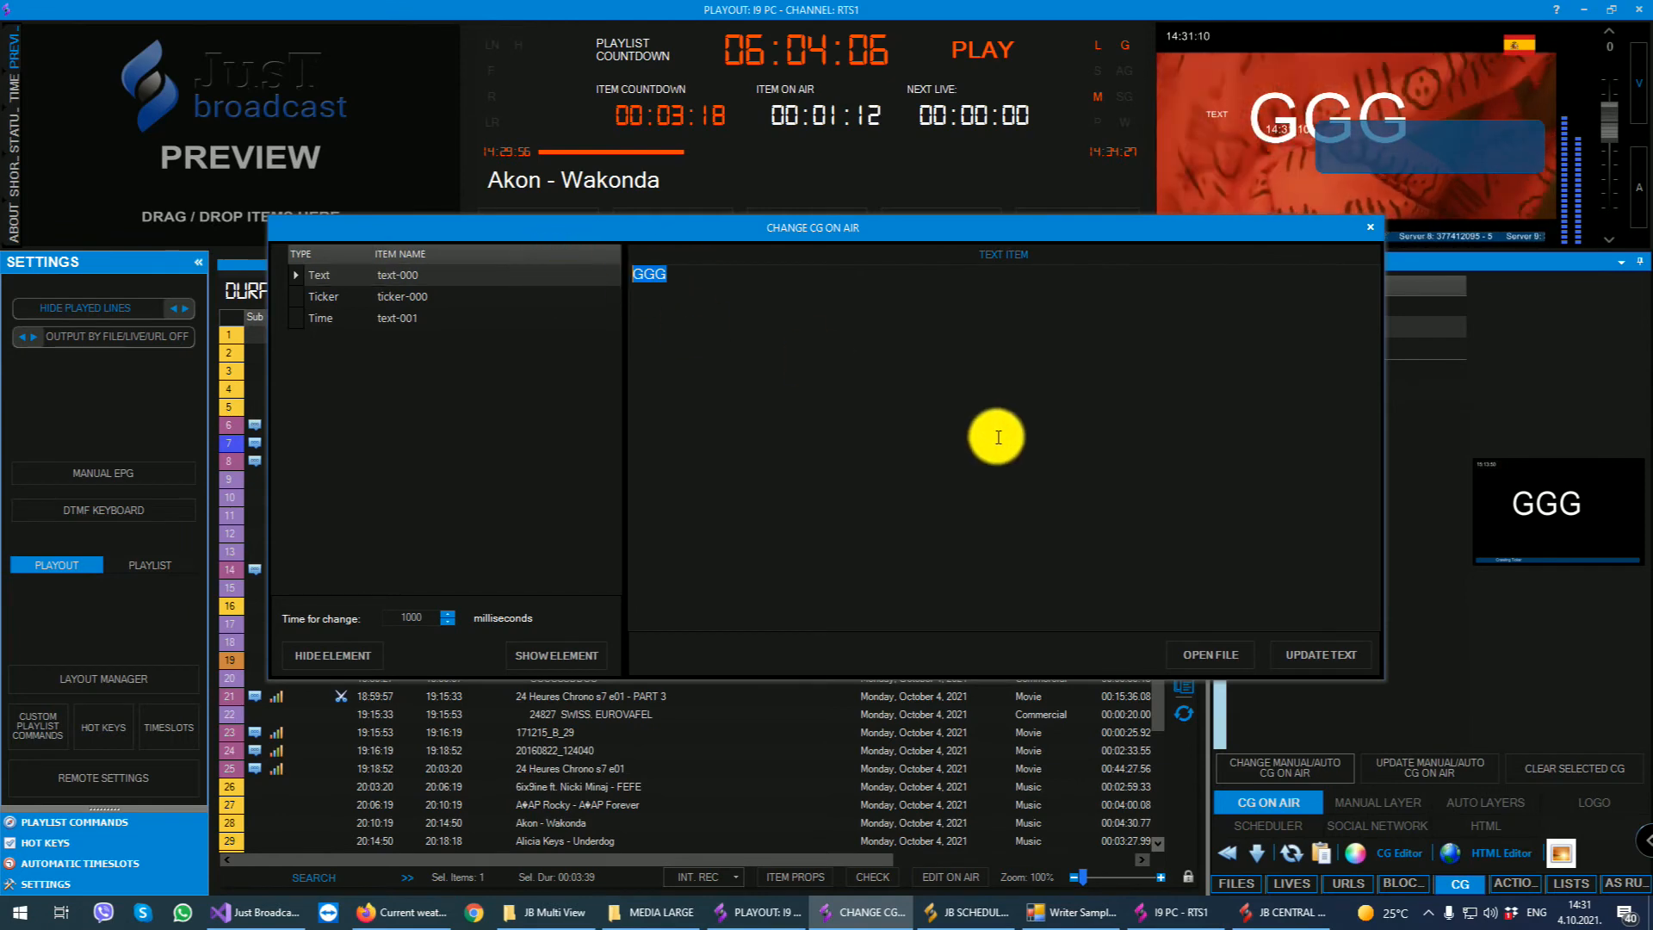
type("DDD")
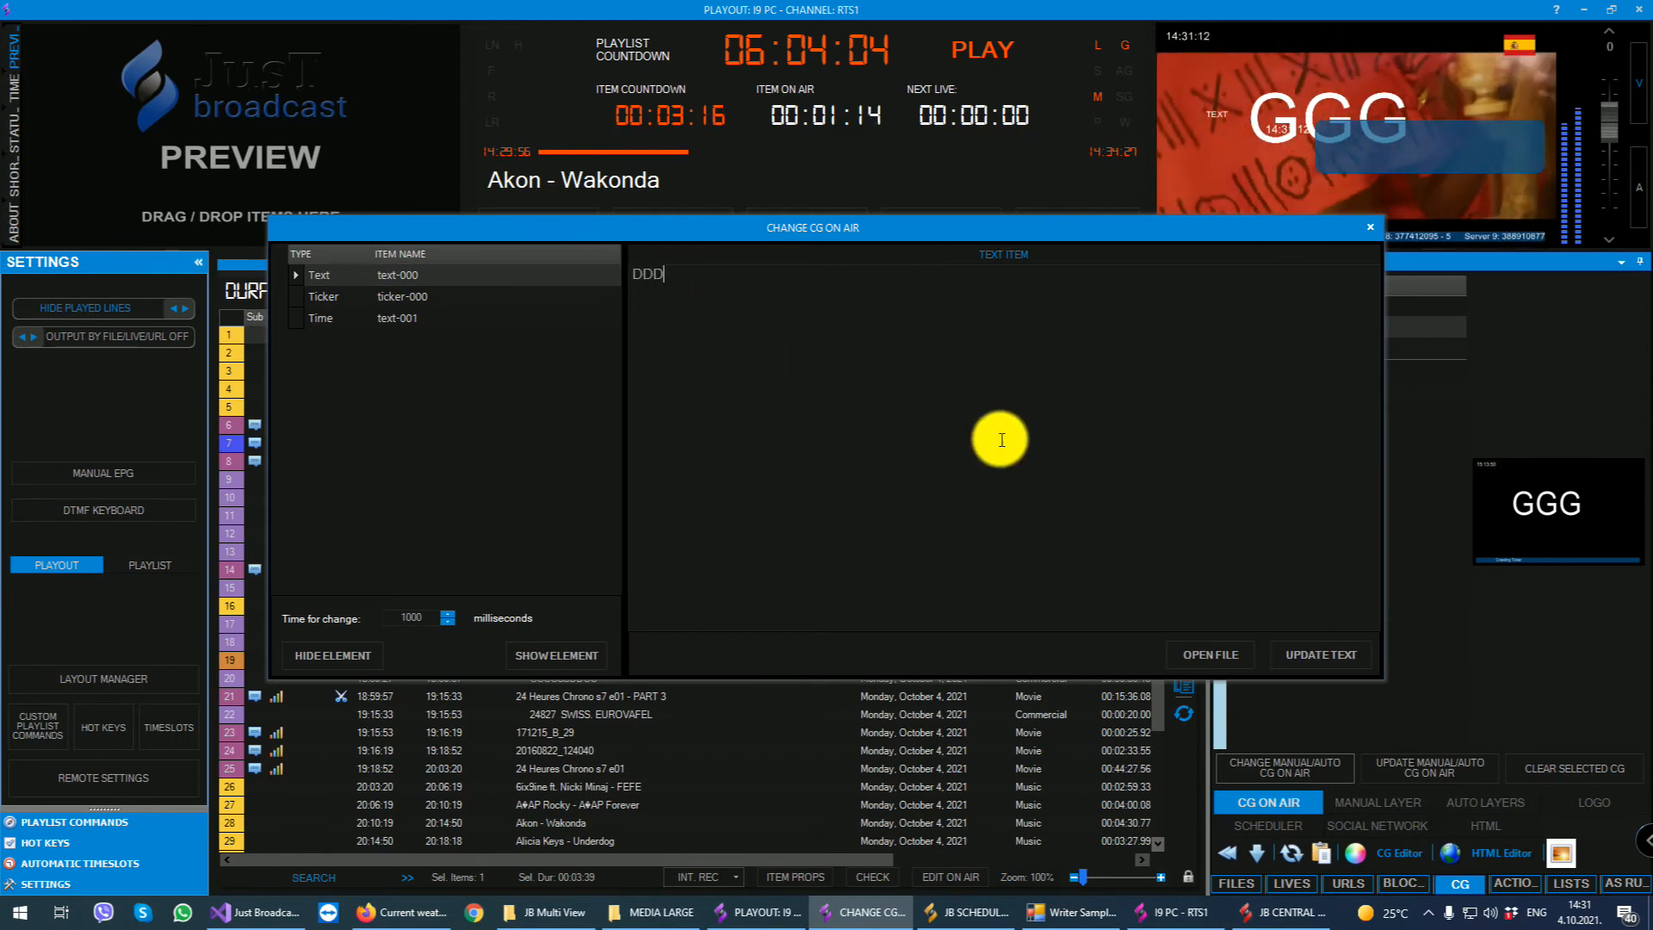
left_click(1327, 654)
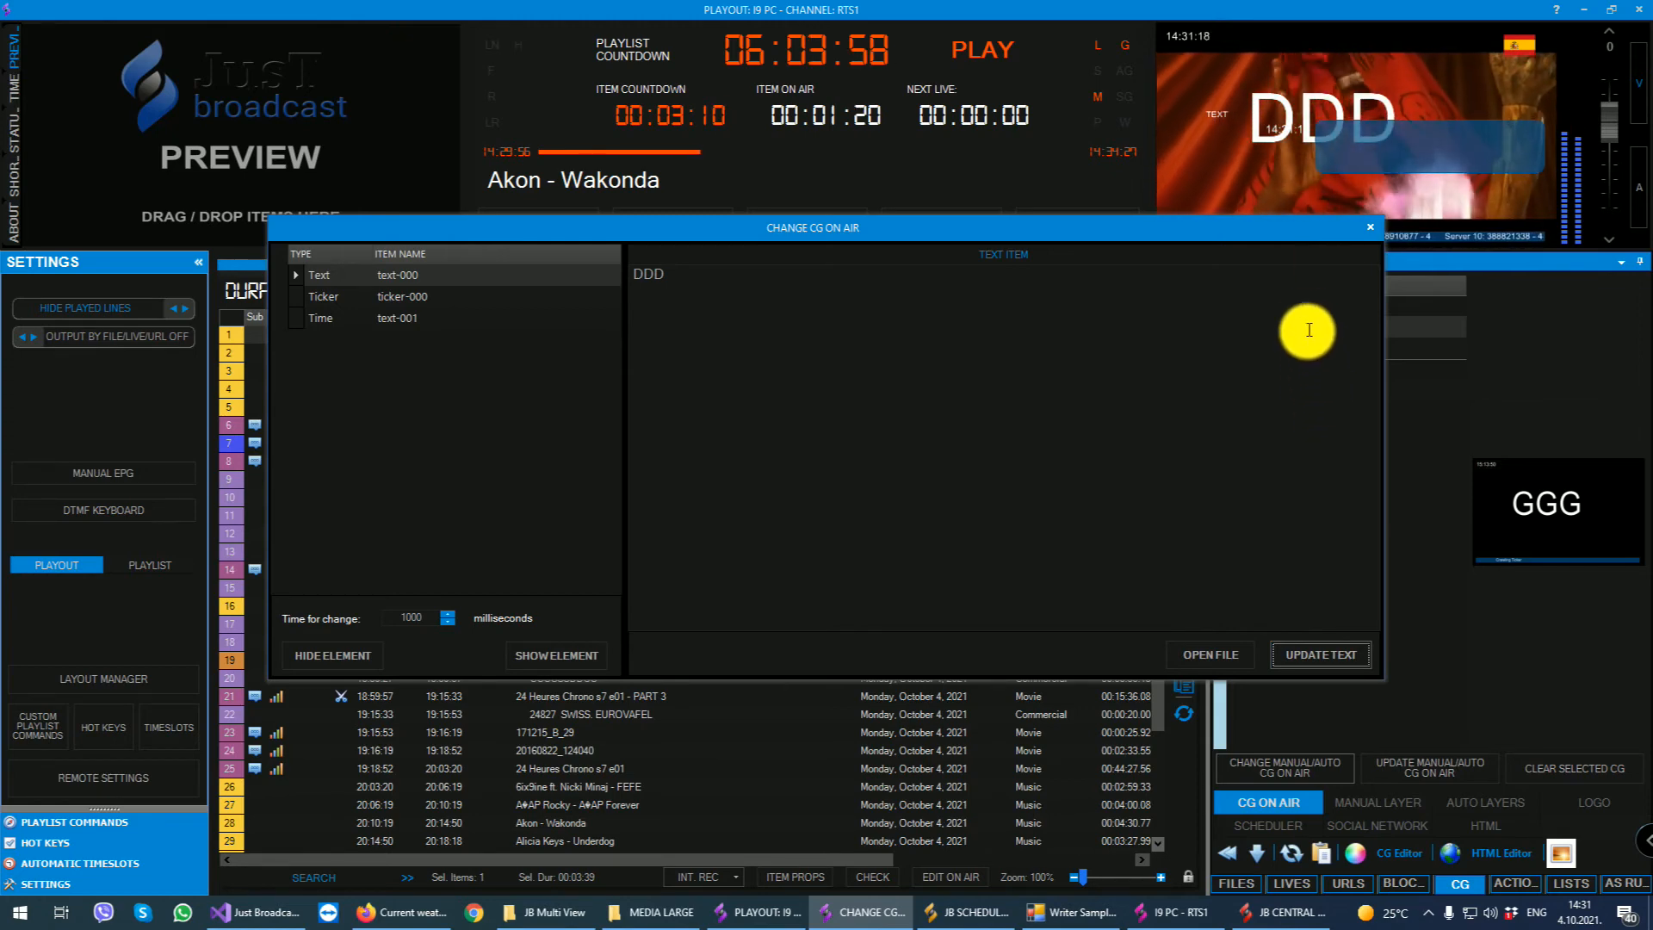
left_click(1369, 227)
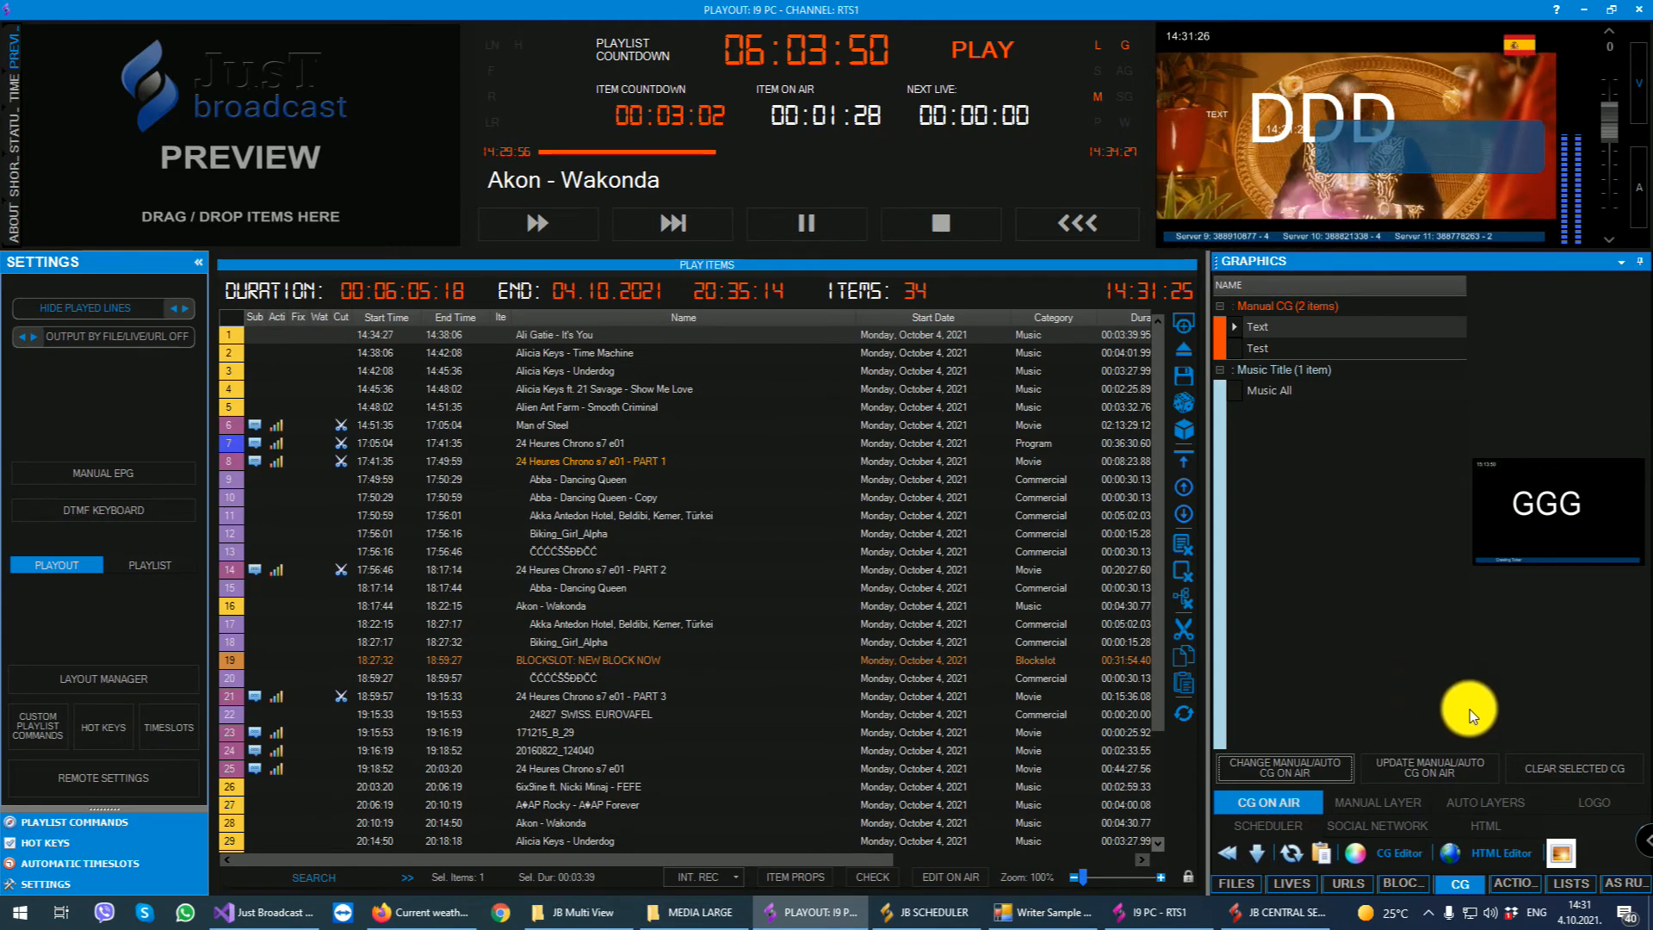
- Examine the template groups of the auto layers and compare them with the manual layer's templates
left_click(1425, 801)
left_click(1454, 803)
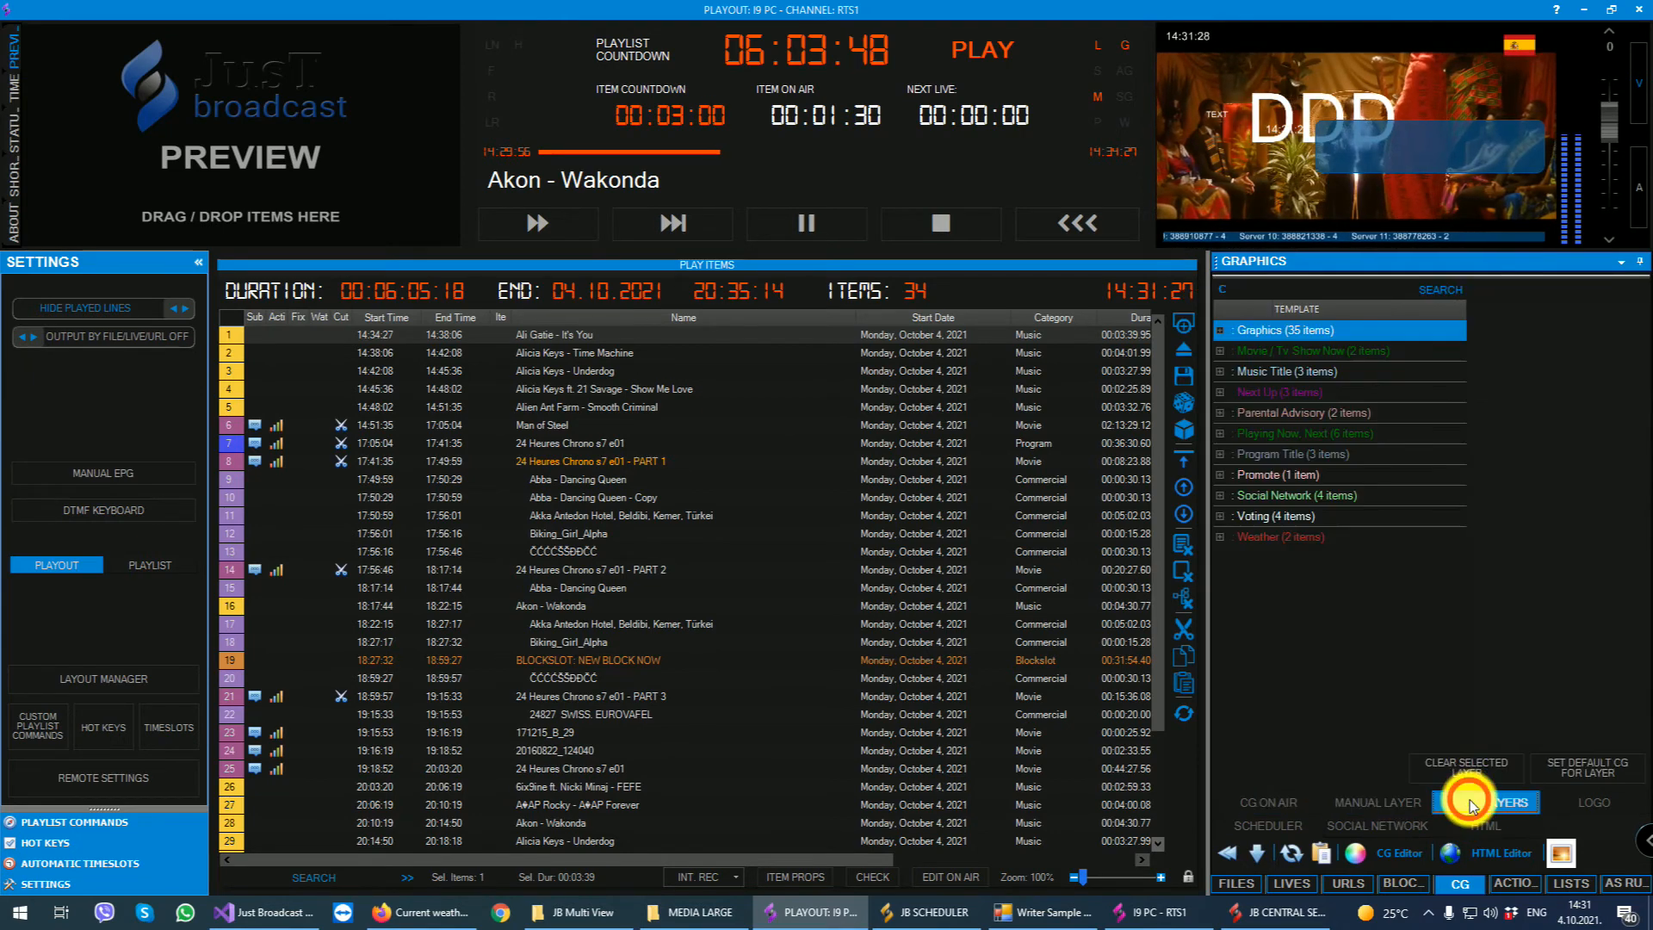
left_click(1219, 334)
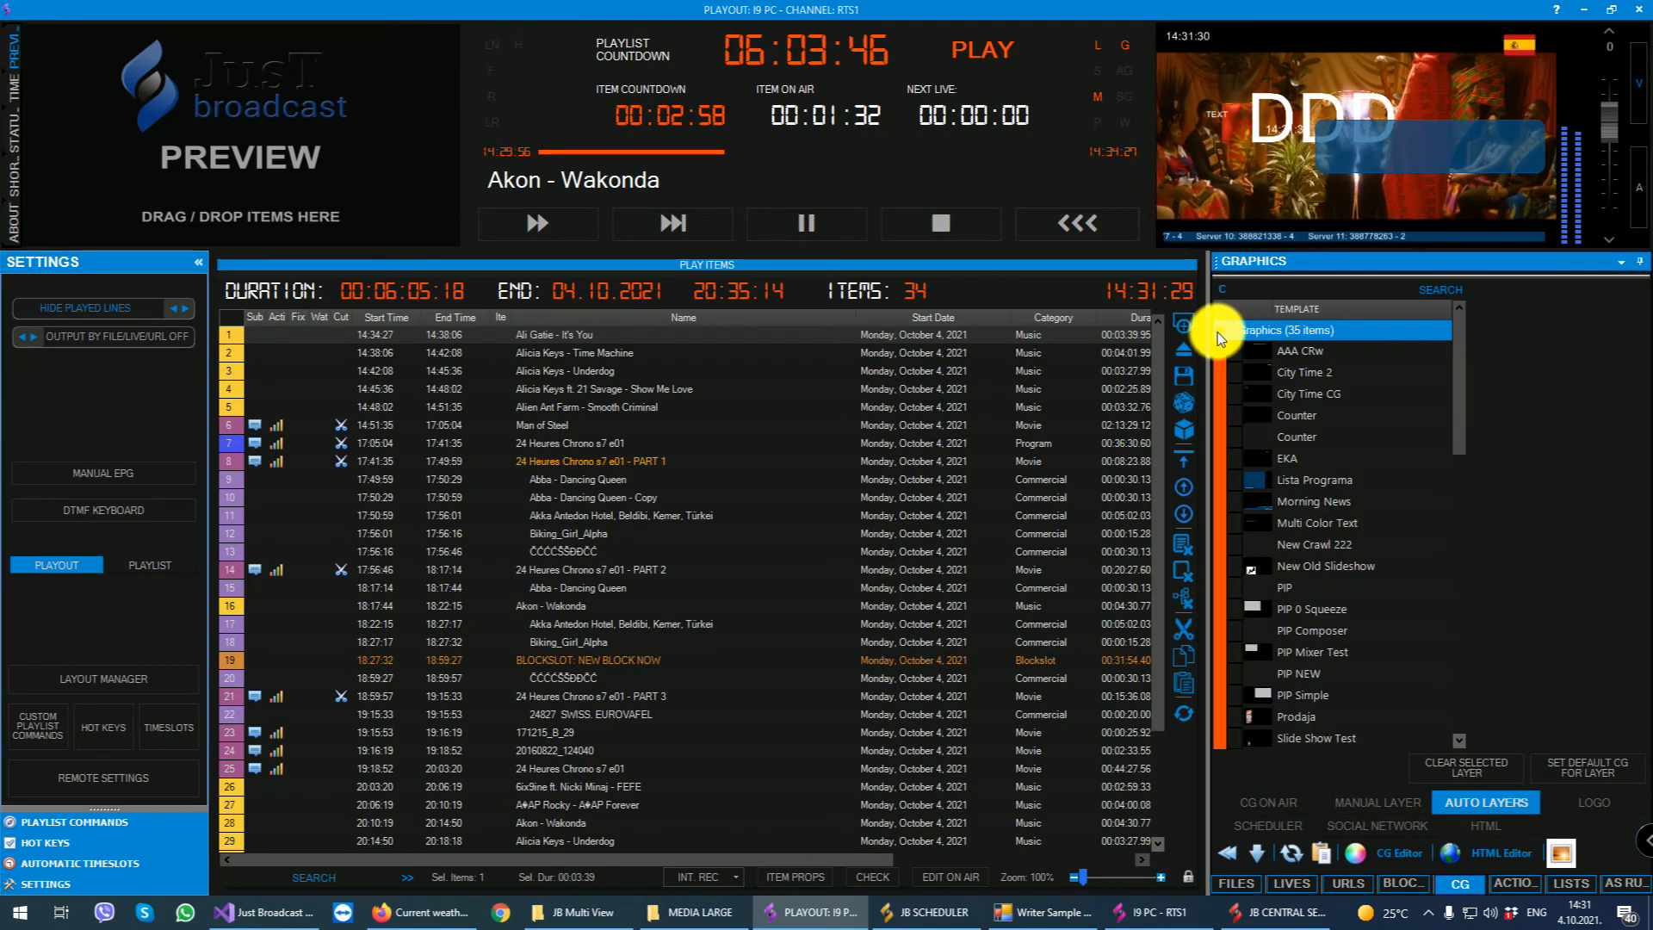
left_click(1218, 333)
left_click(1219, 334)
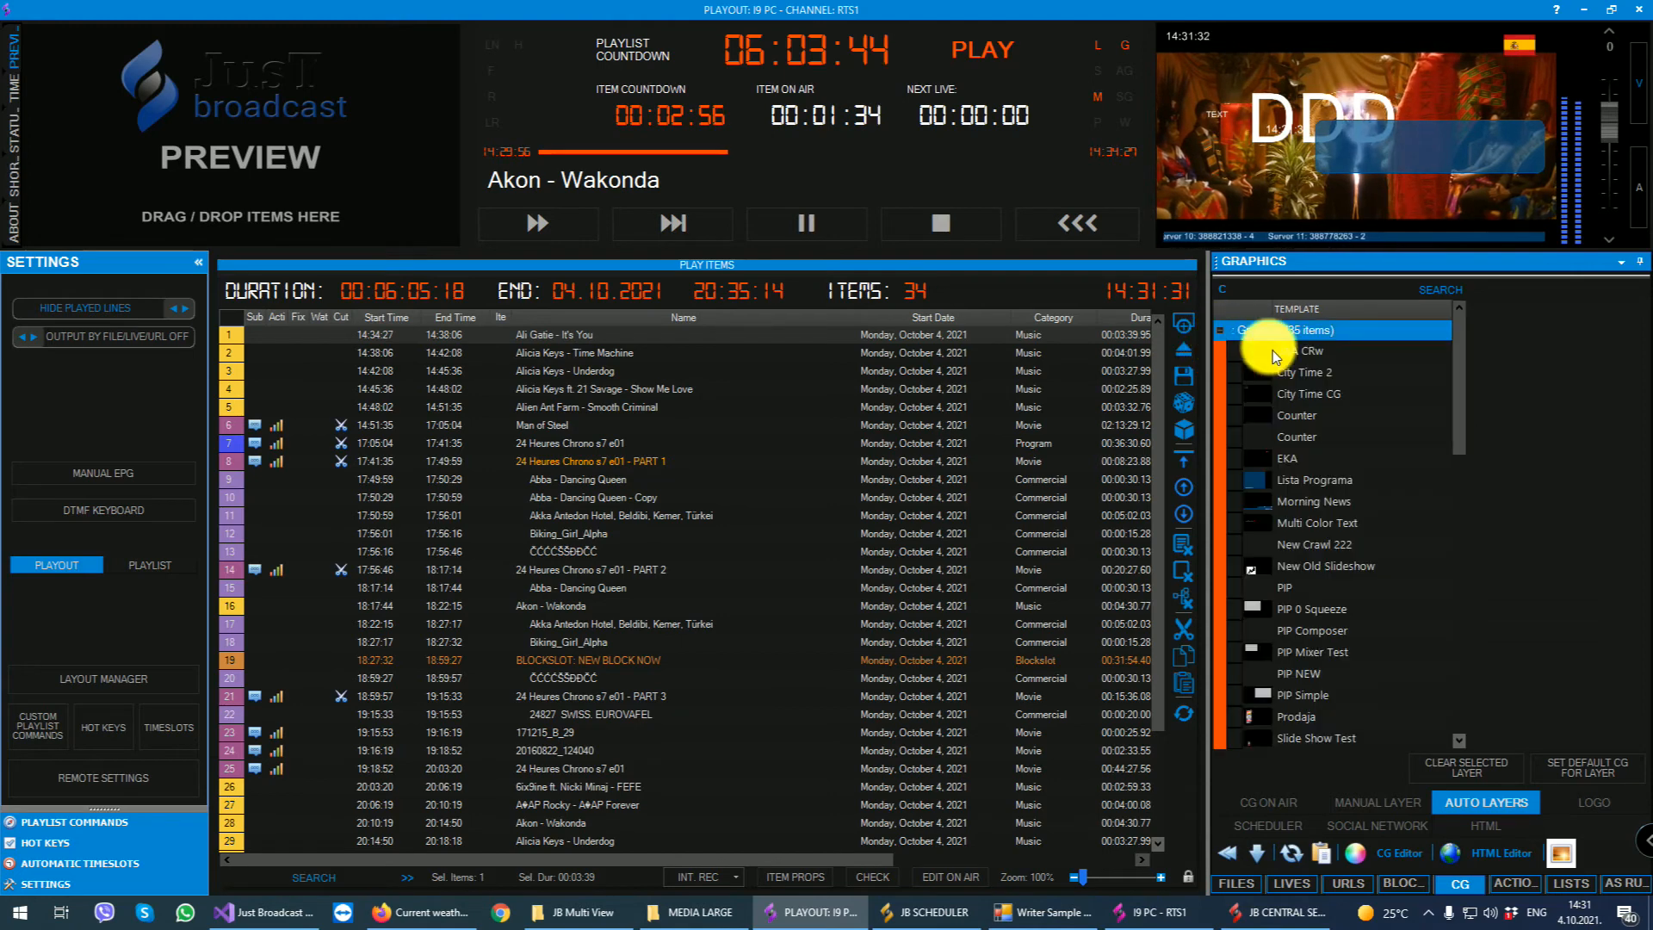
left_click(1381, 803)
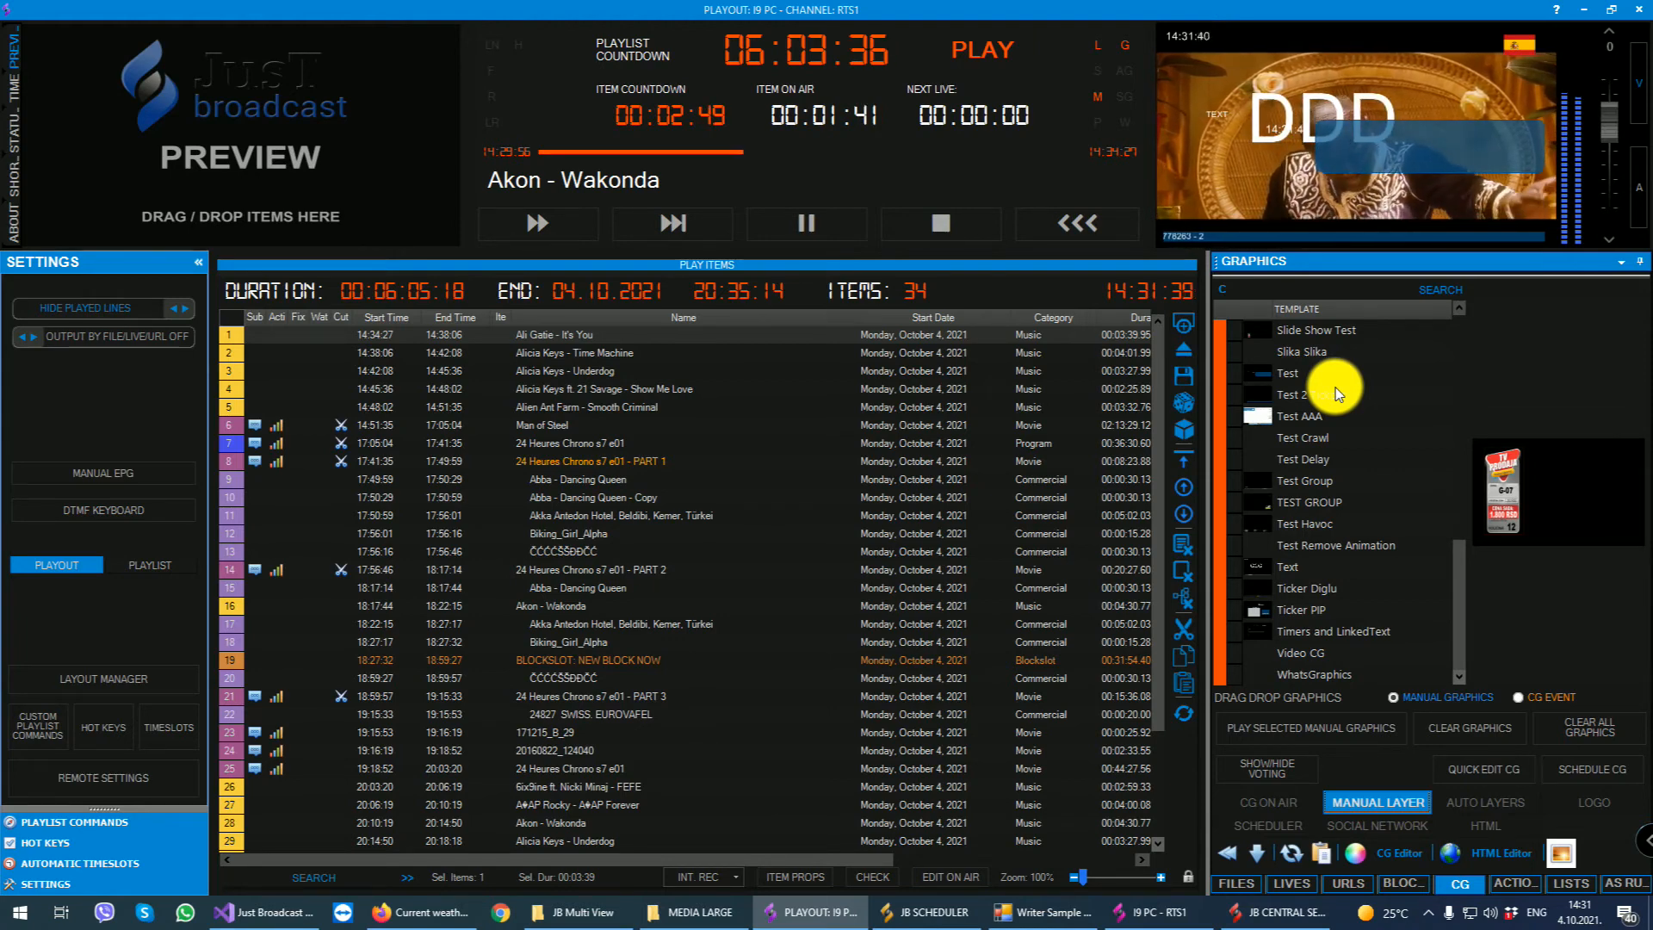
left_click(1470, 798)
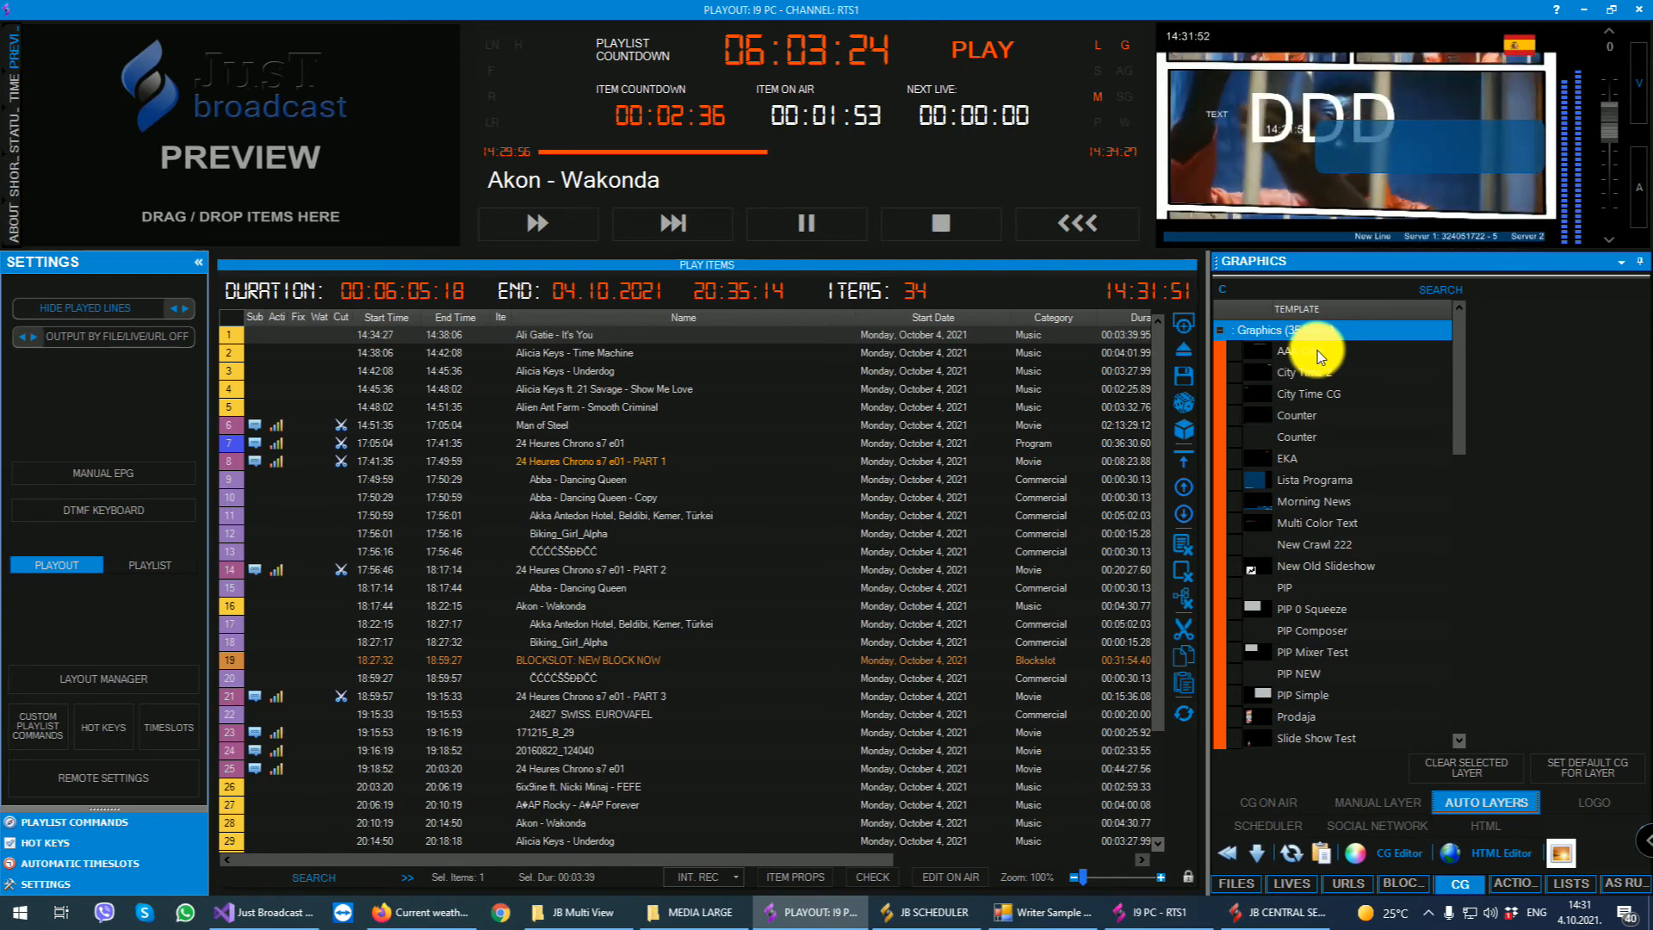
- Collapse the auto layers' Graphics group and select Movie Now in the Movie / Tv Show Now group
left_click(1219, 329)
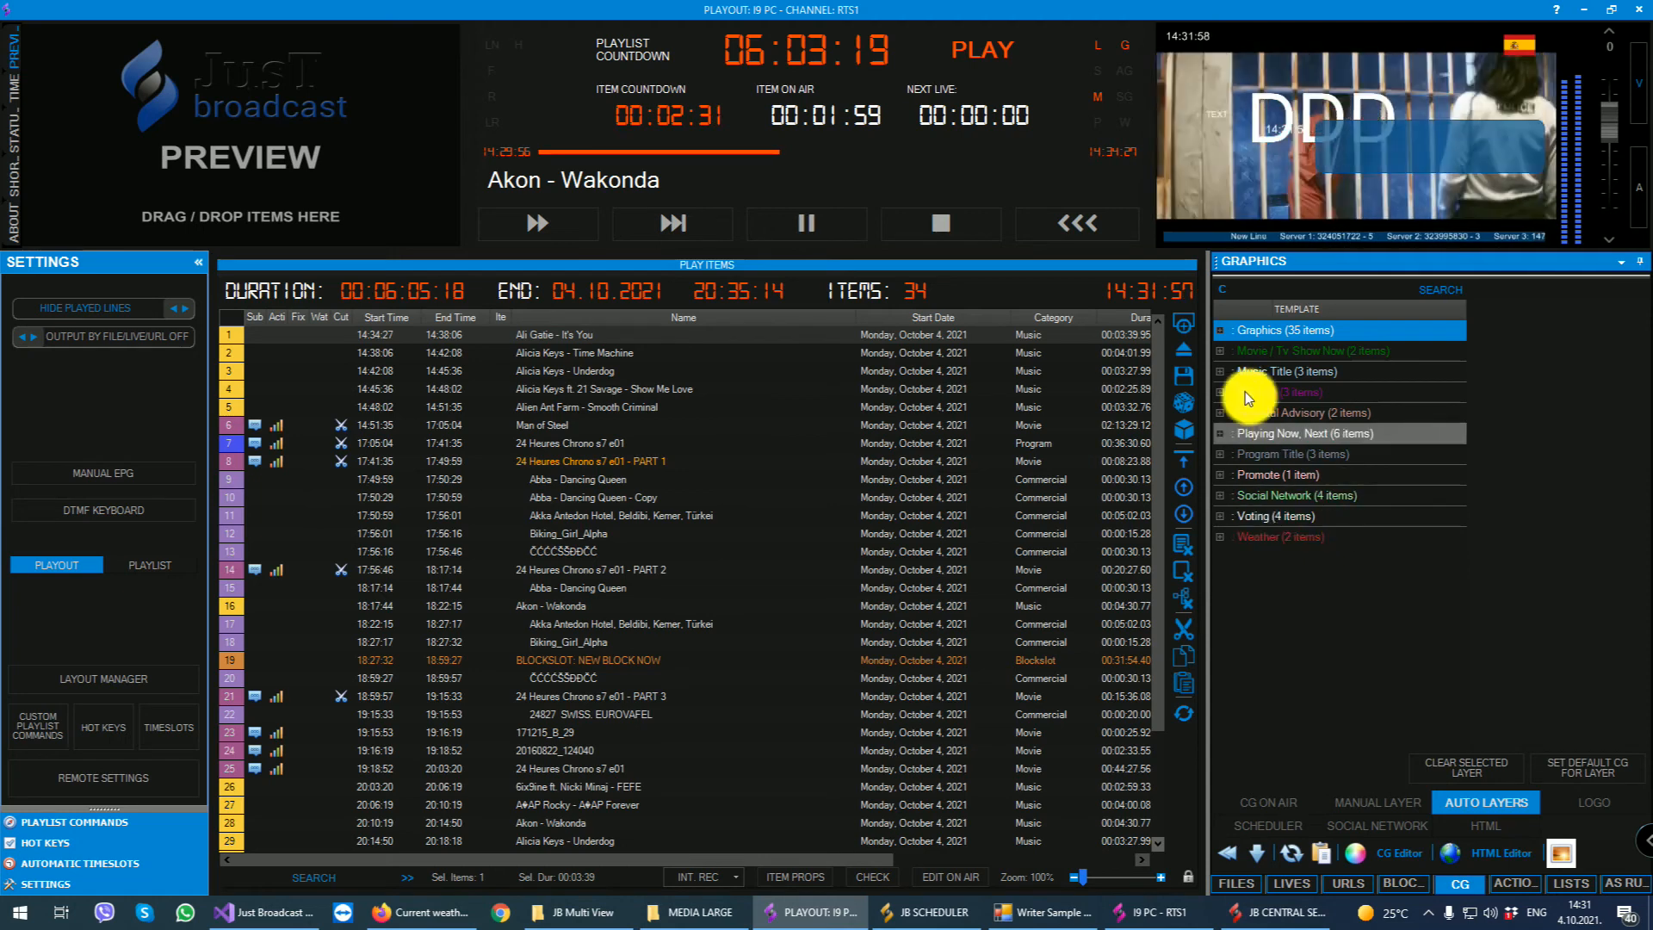
left_click(1220, 351)
double_click(1295, 373)
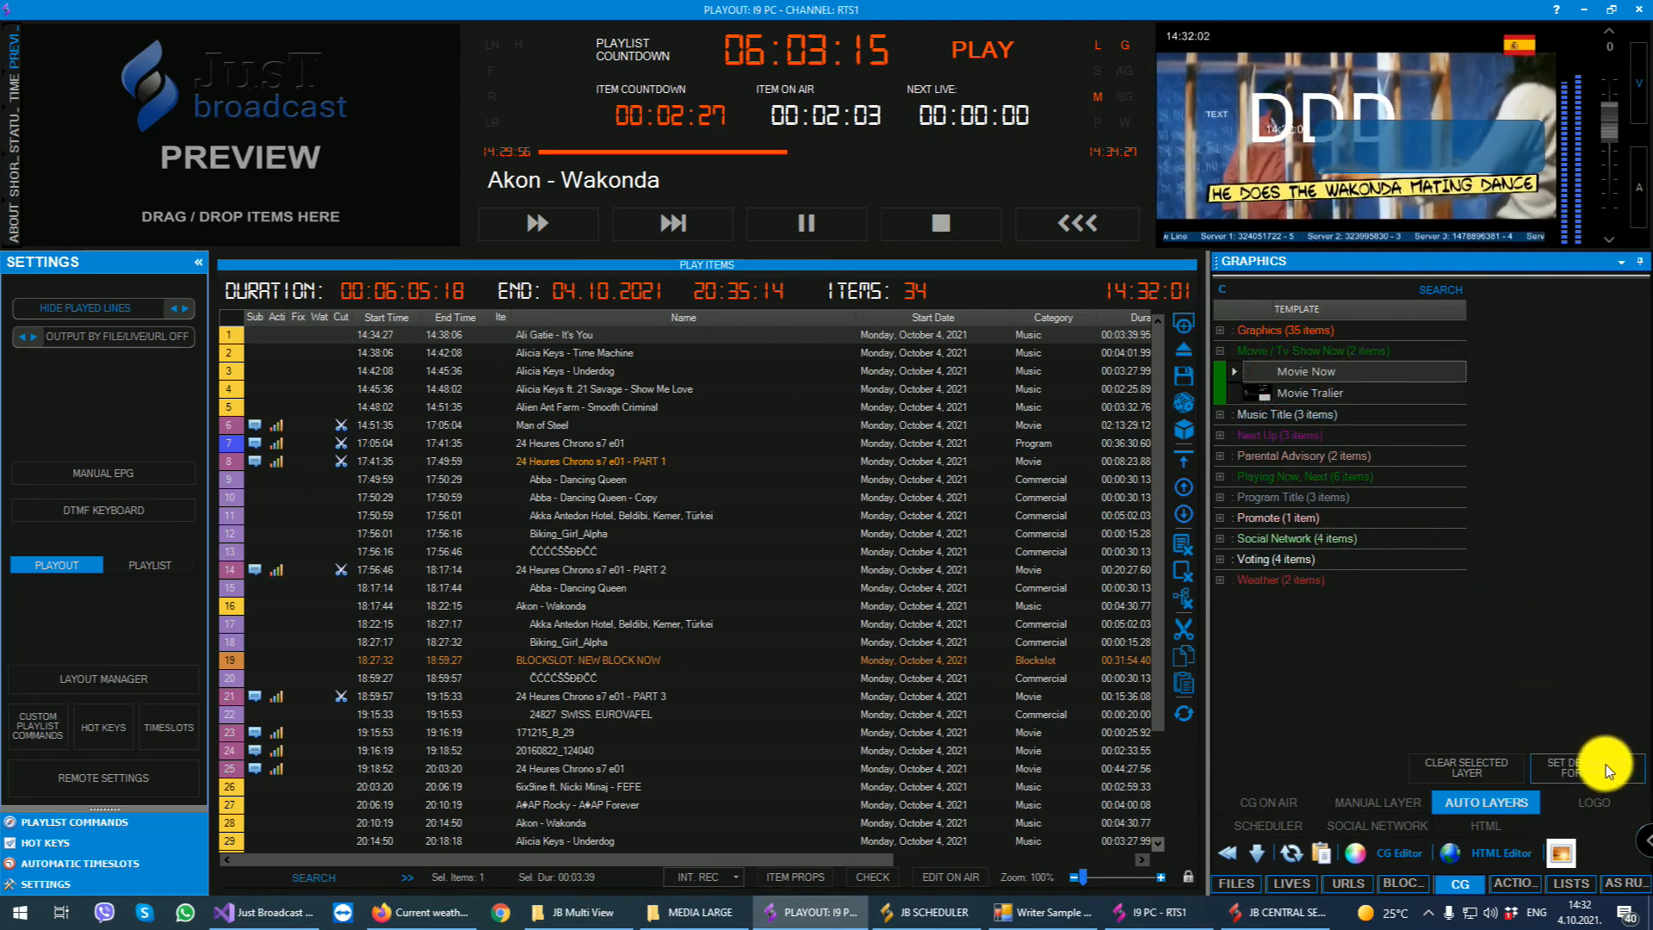
- Review the CG settings and the default logo and graphics templates in the remote settings, and close the options
left_click(70, 784)
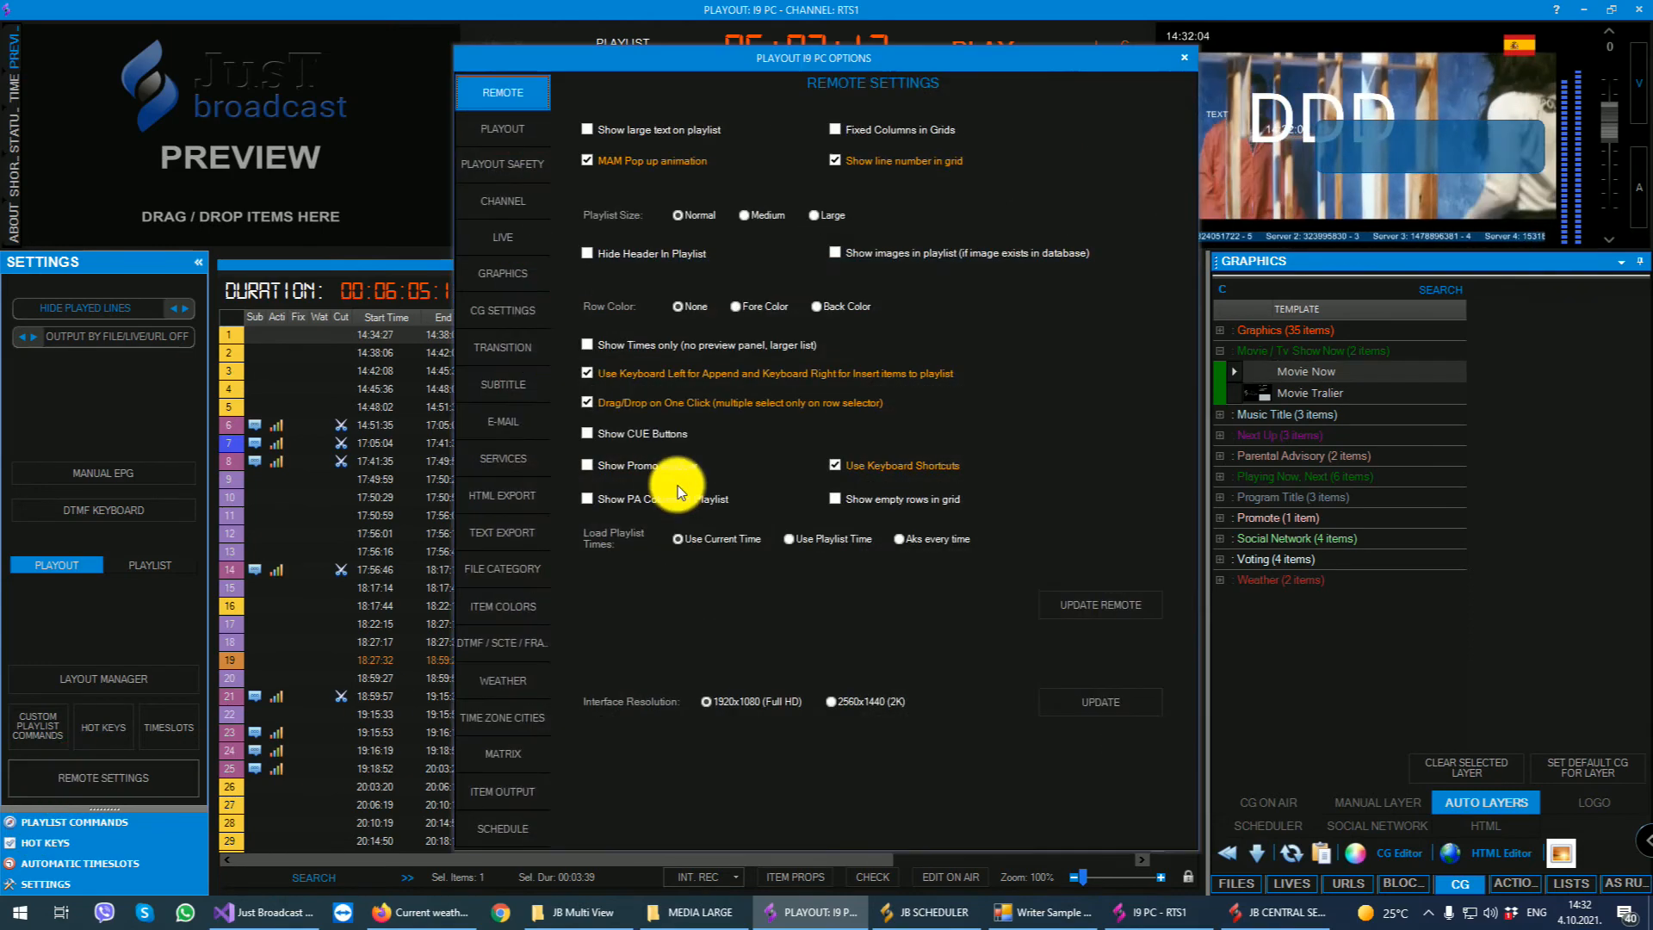
left_click(499, 297)
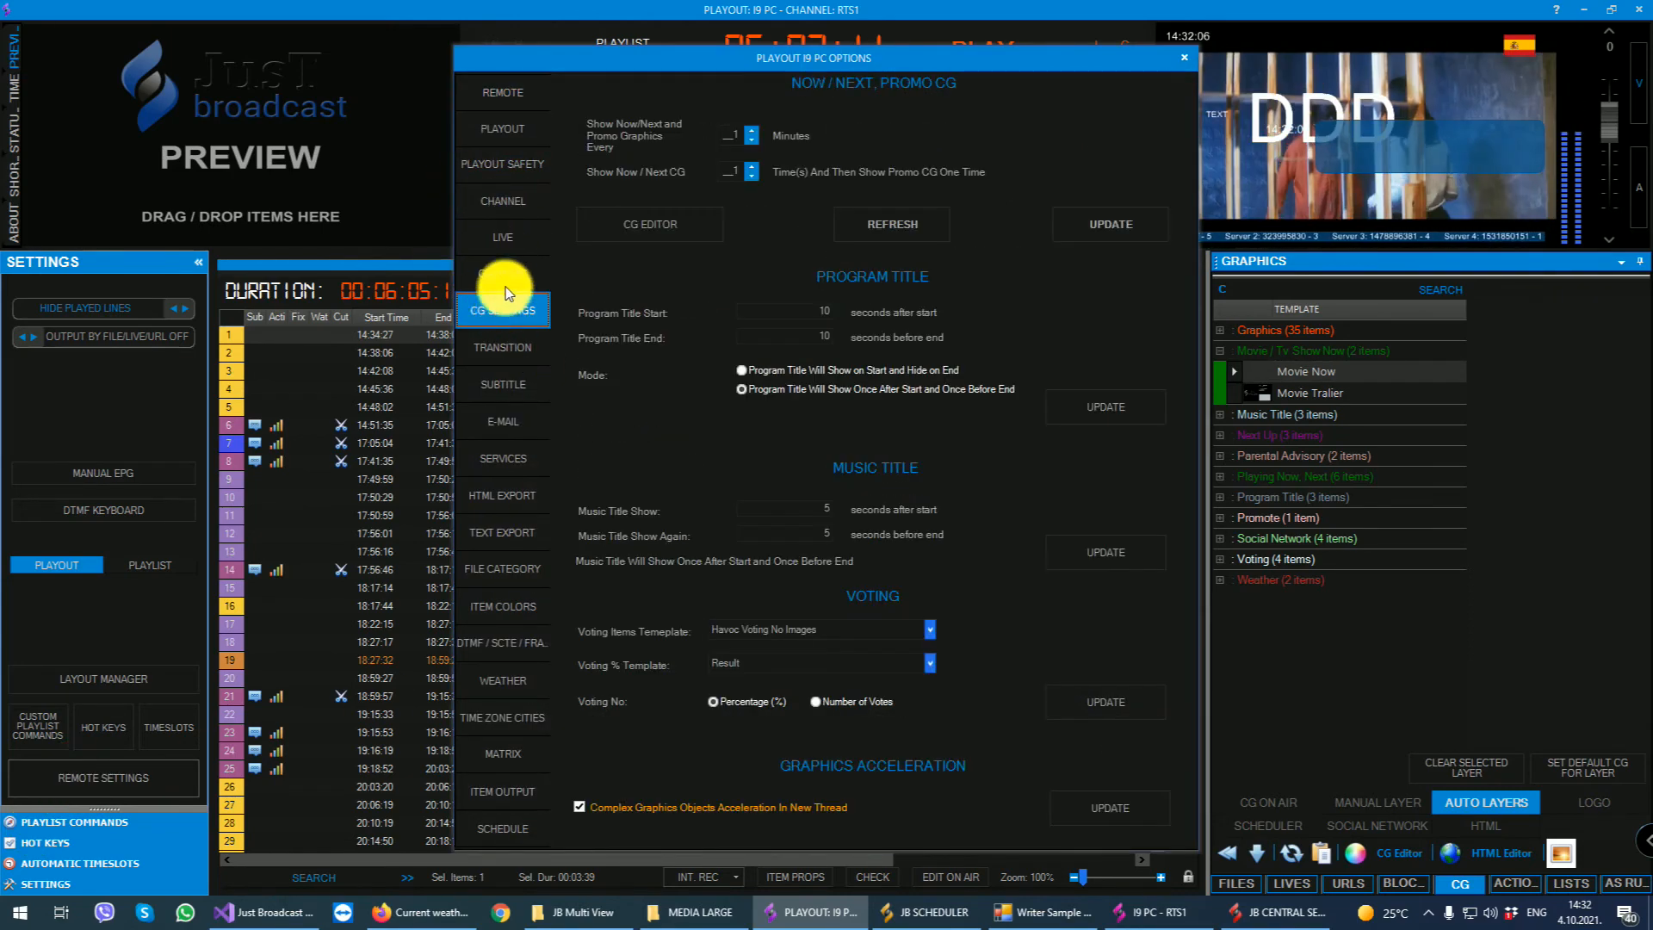
left_click(502, 280)
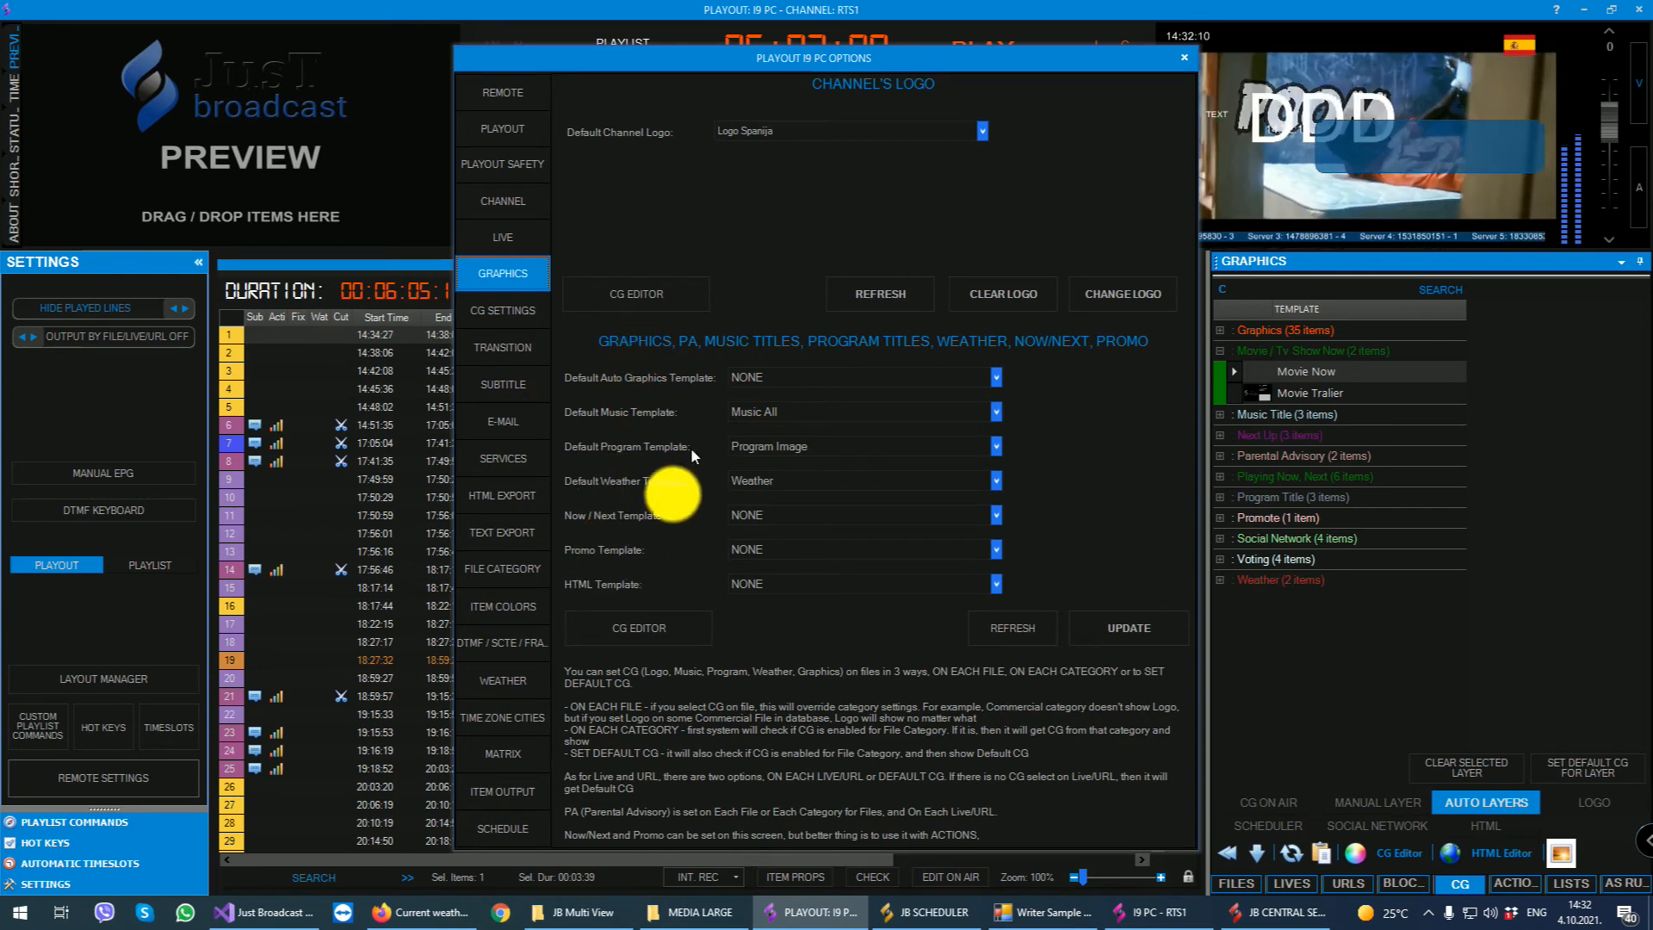
left_click(1184, 57)
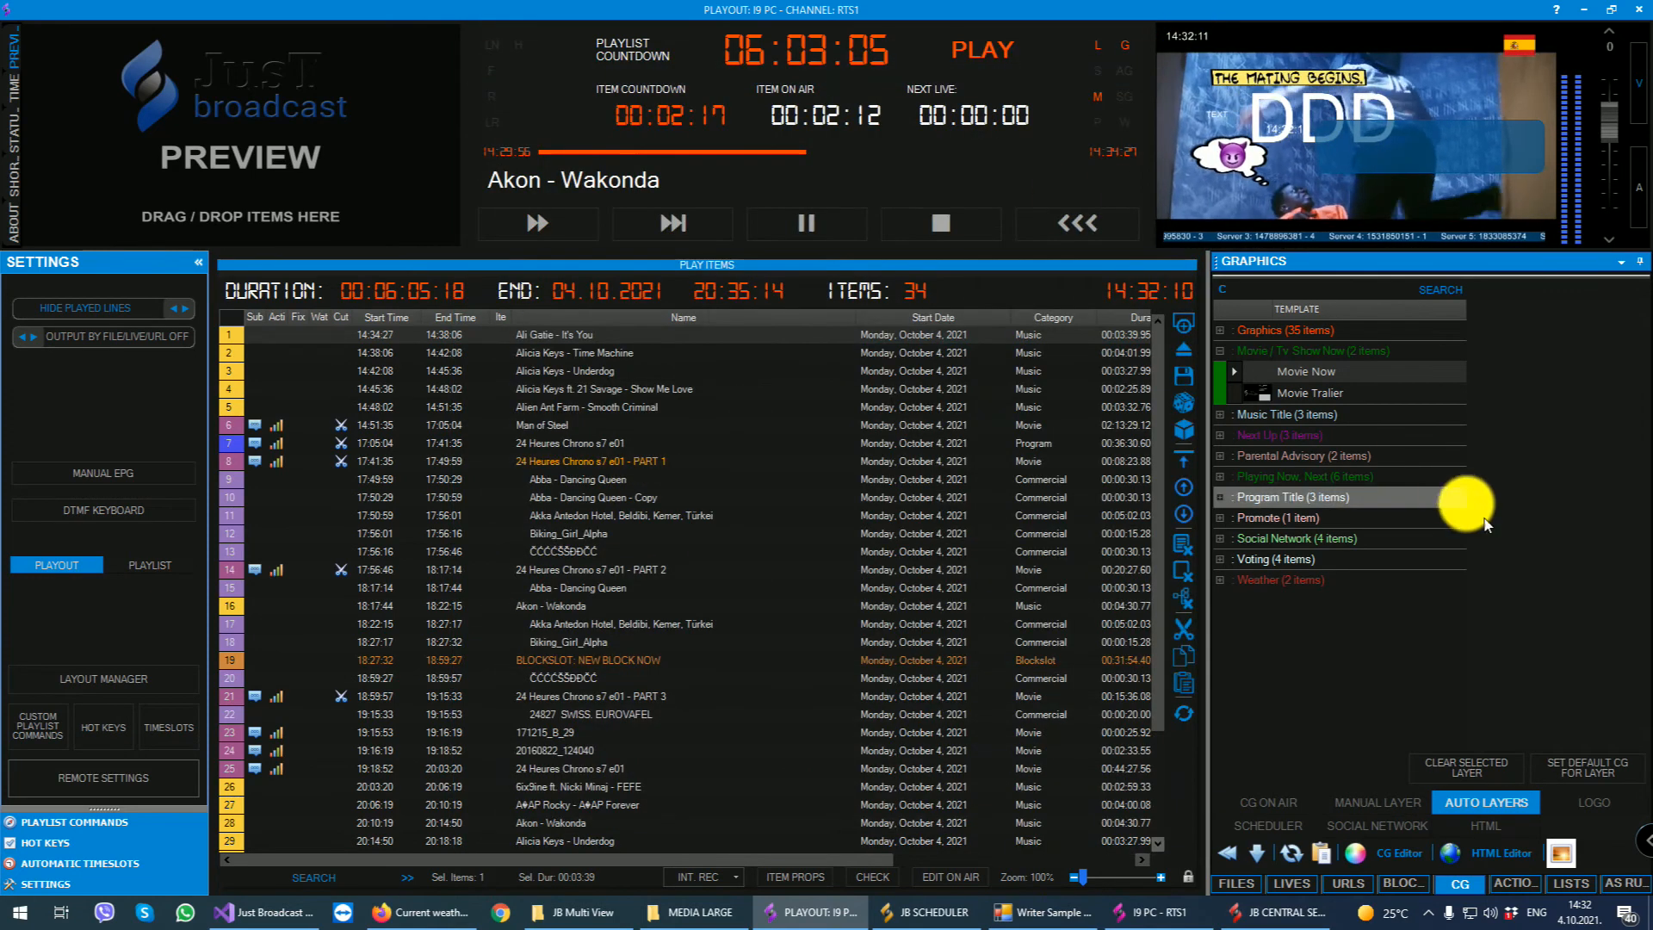
- Change the logo on the current on-air item to Logo Srbija and display the playlist commands
left_click(1594, 802)
left_click(1243, 332)
left_click(1219, 329)
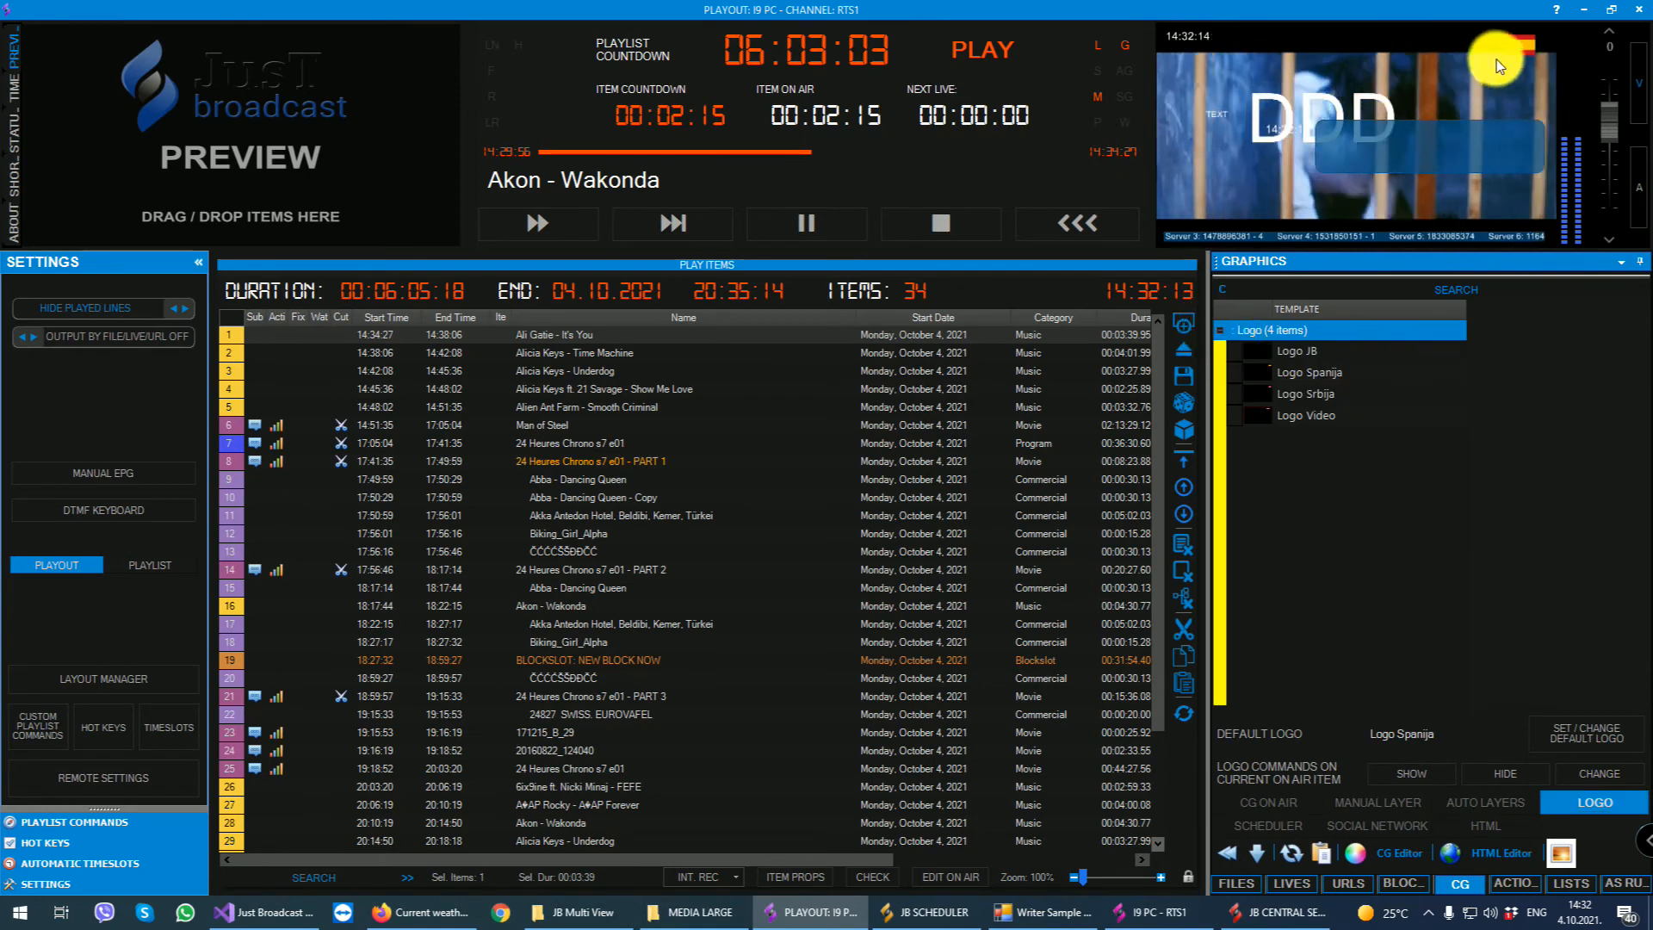
left_click(1305, 393)
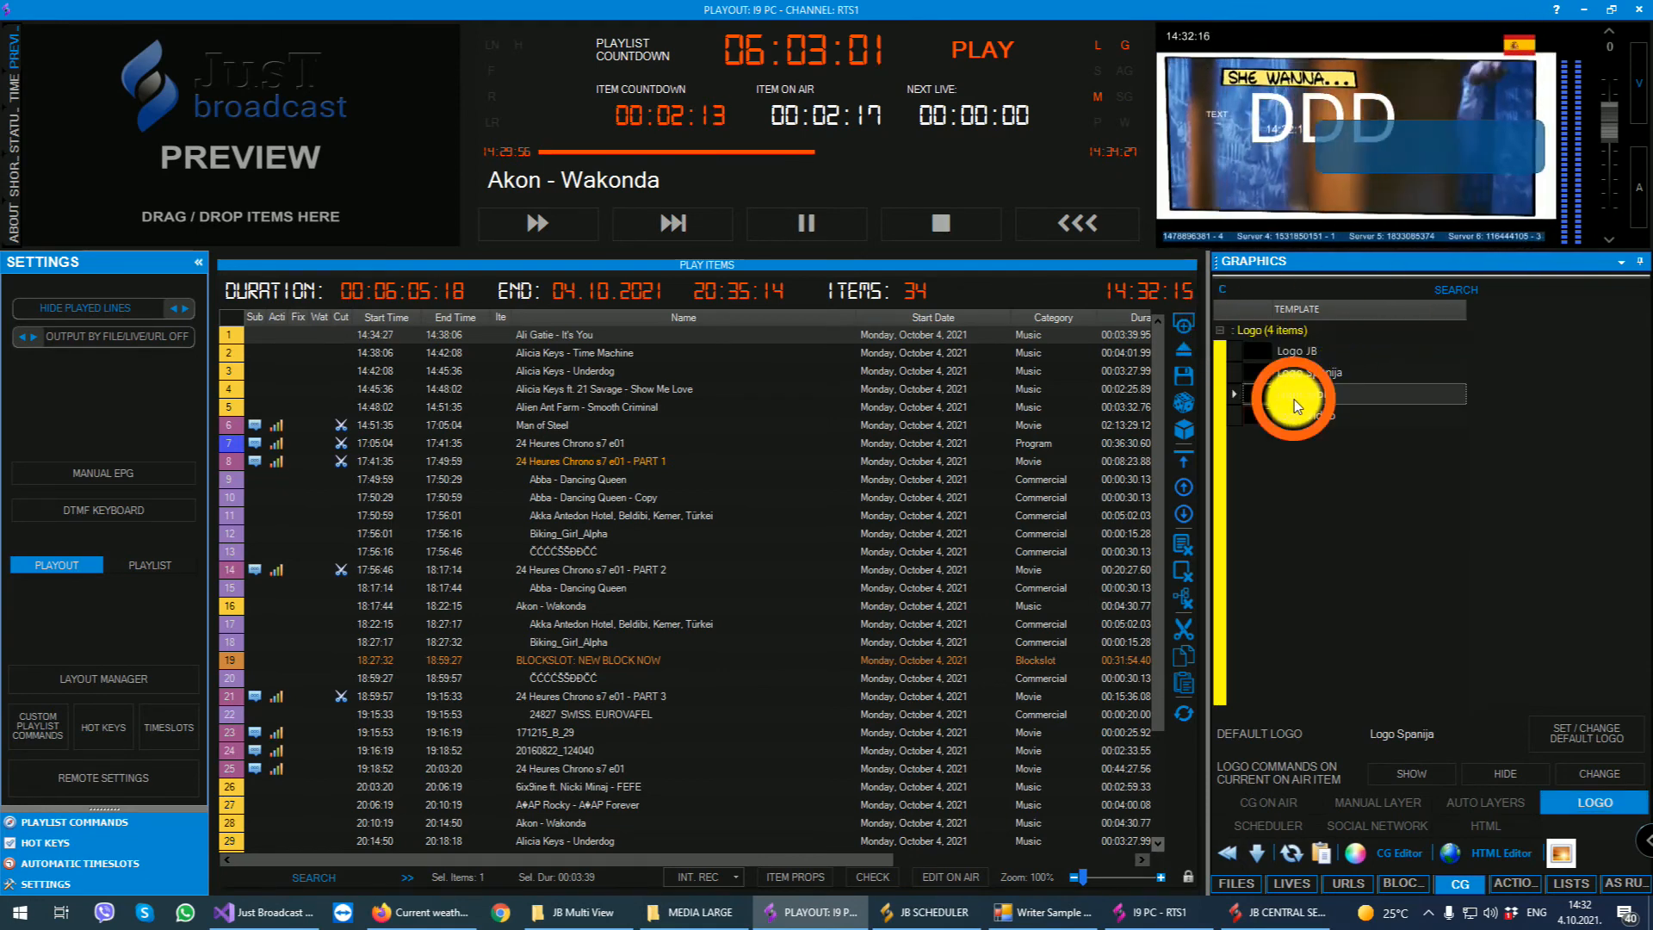
left_click(1596, 773)
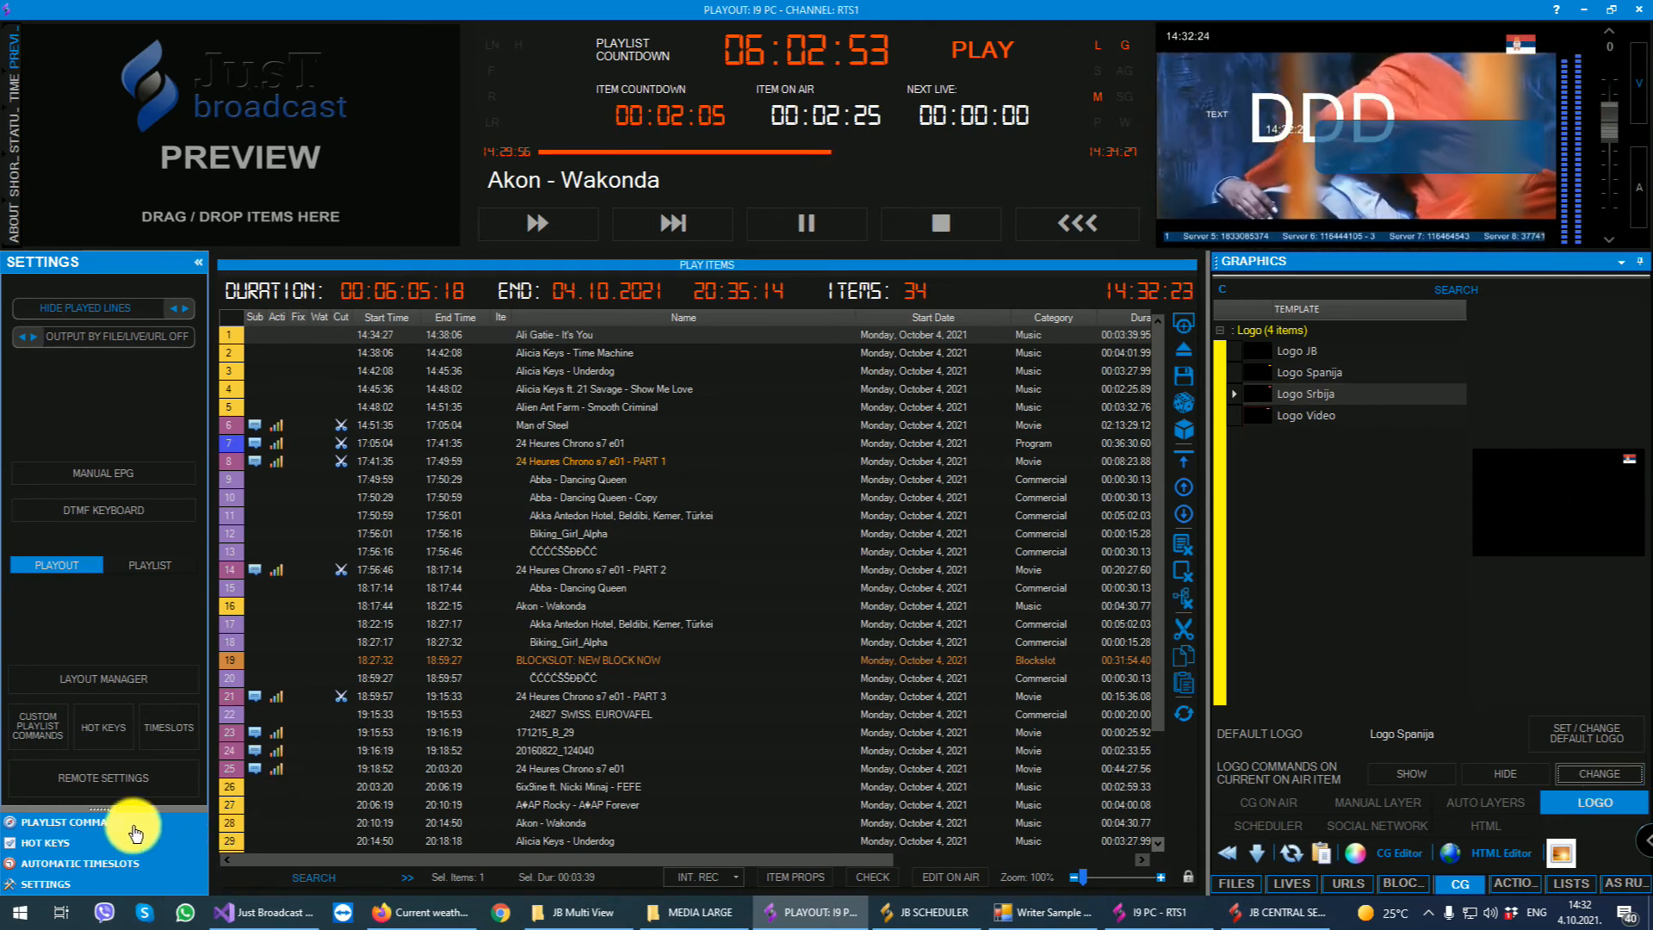
left_click(39, 822)
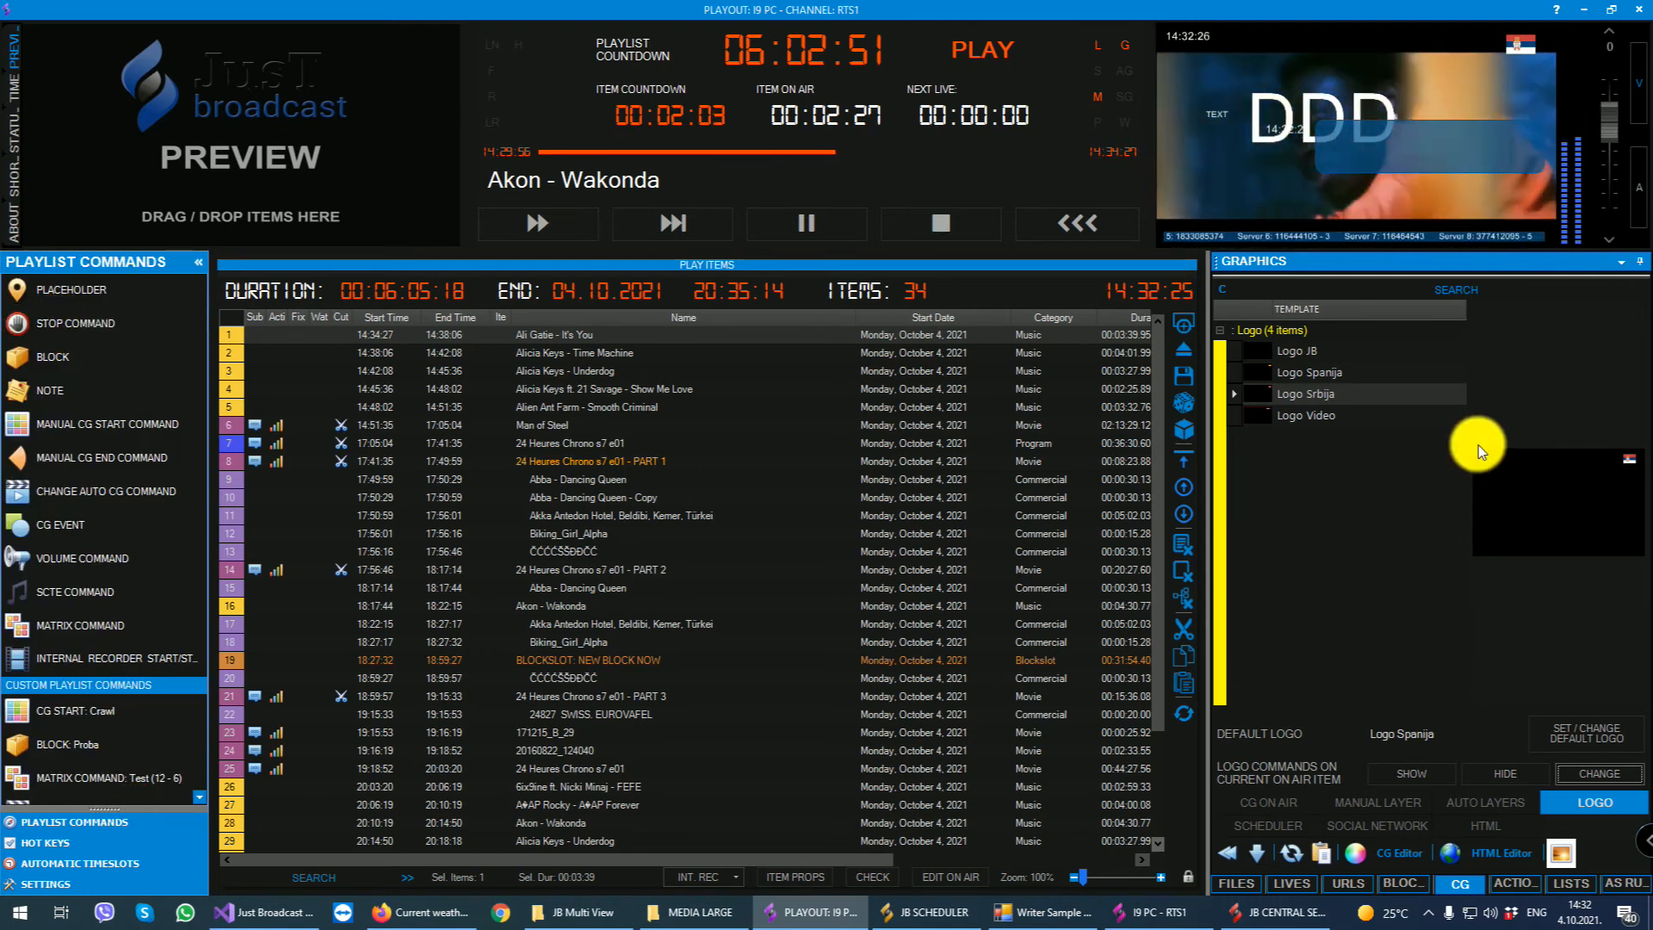
- Create a new CG schedule entry that uses the Text template
left_click(1257, 825)
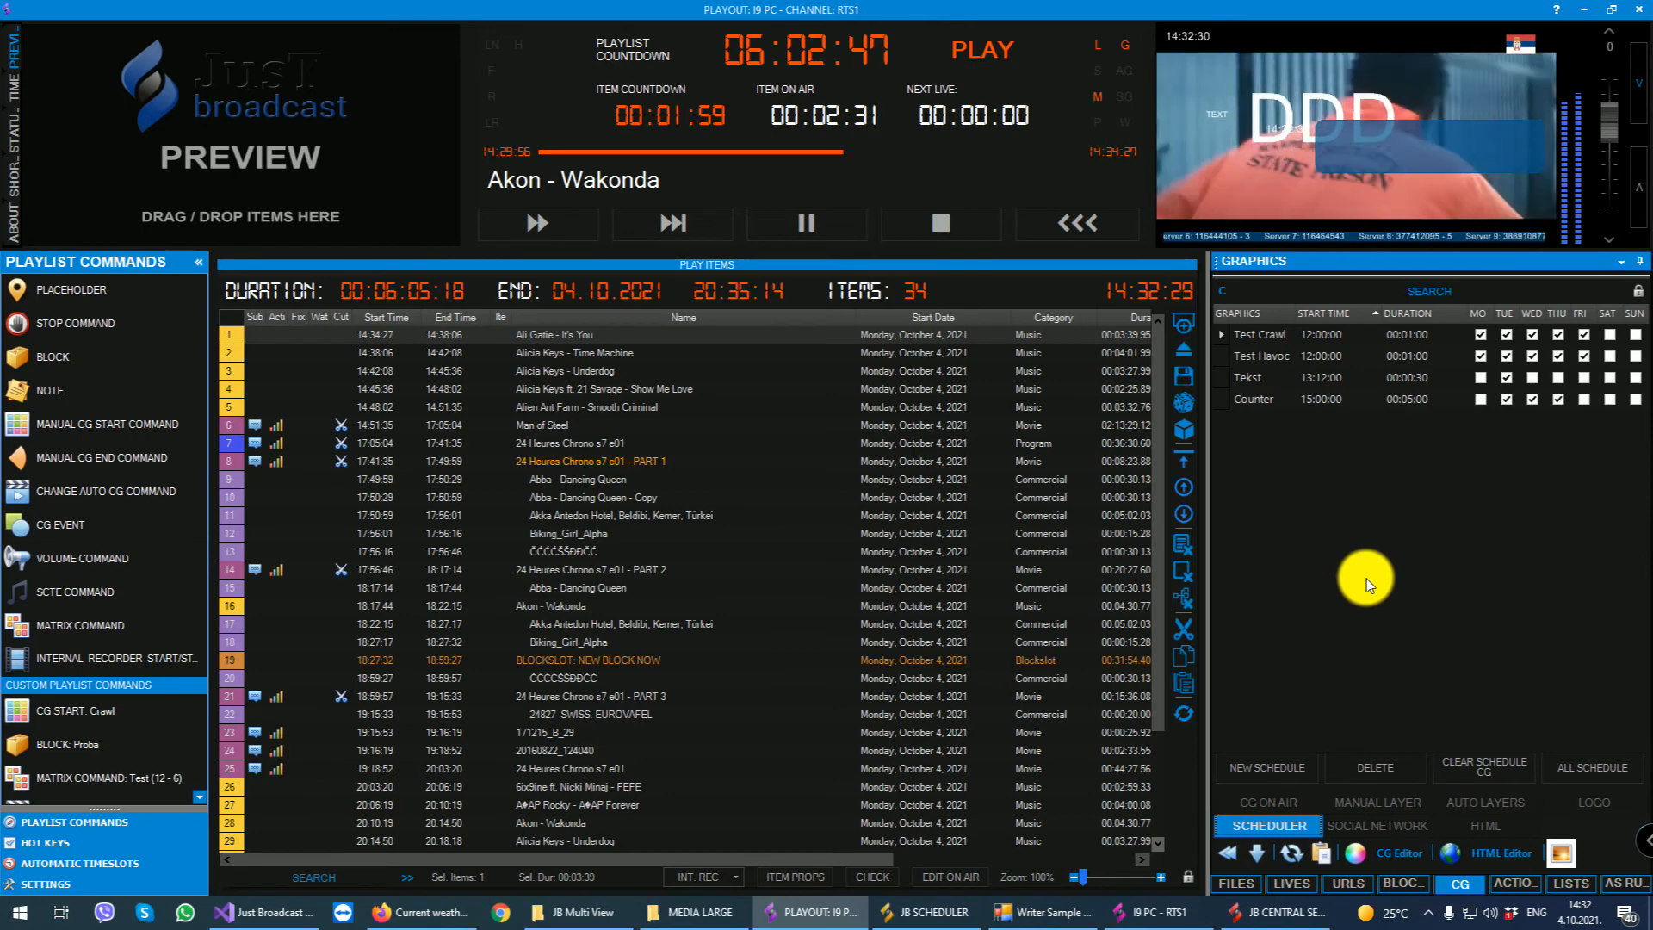
left_click(1272, 767)
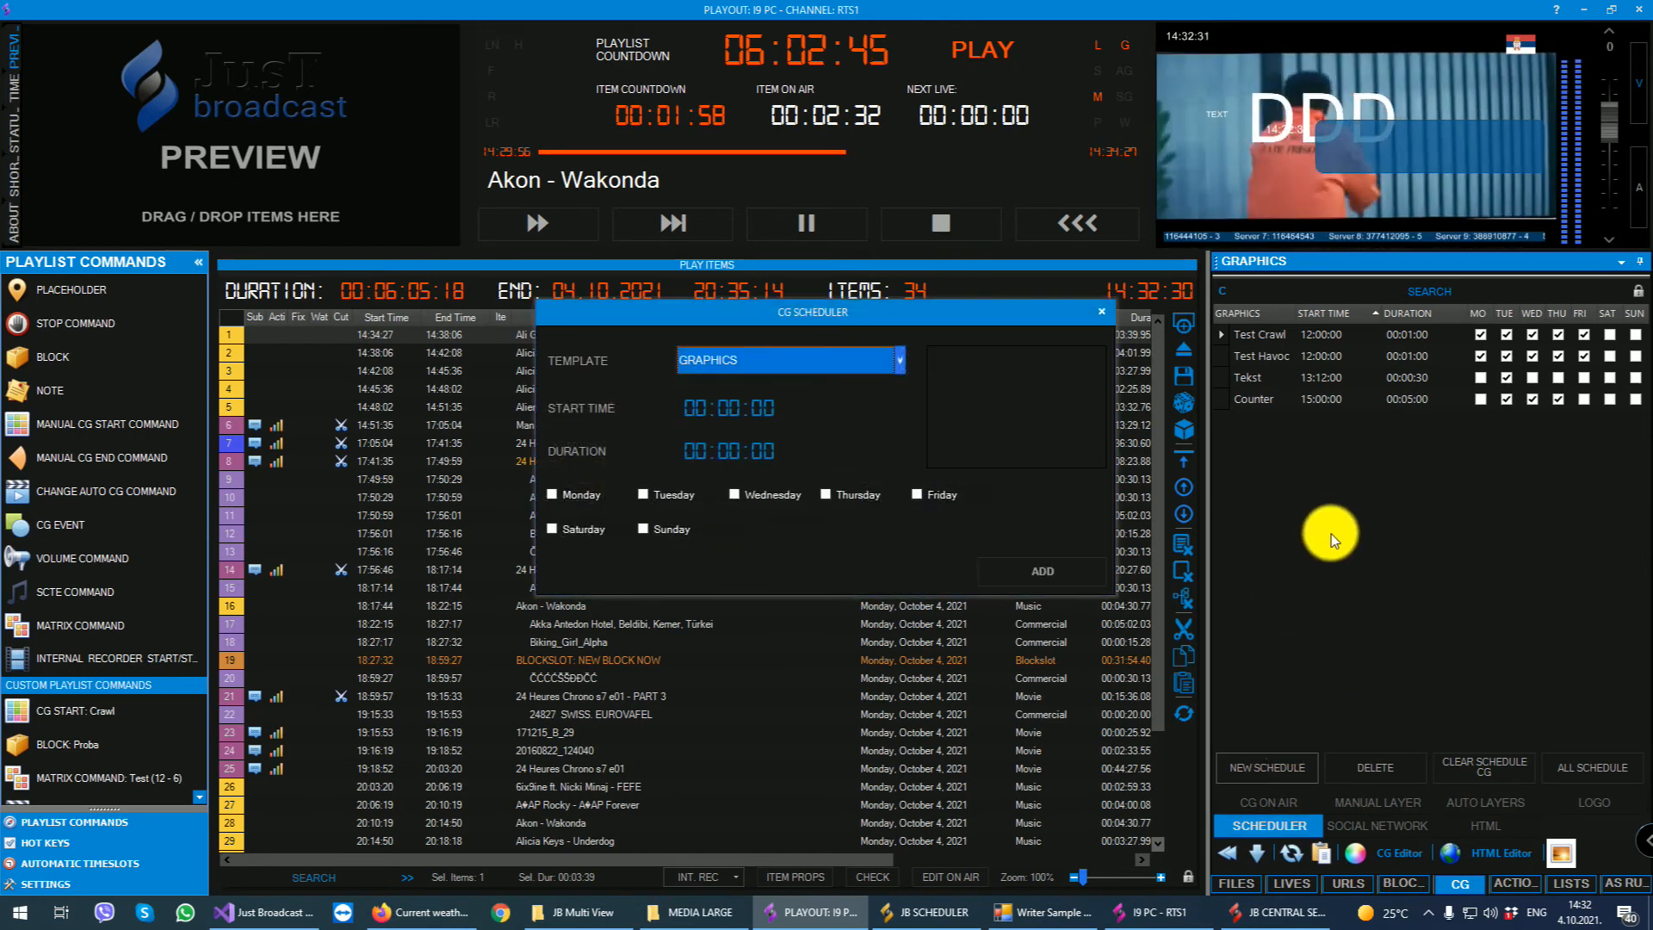
left_click(772, 364)
scroll(730, 458, "down", 5)
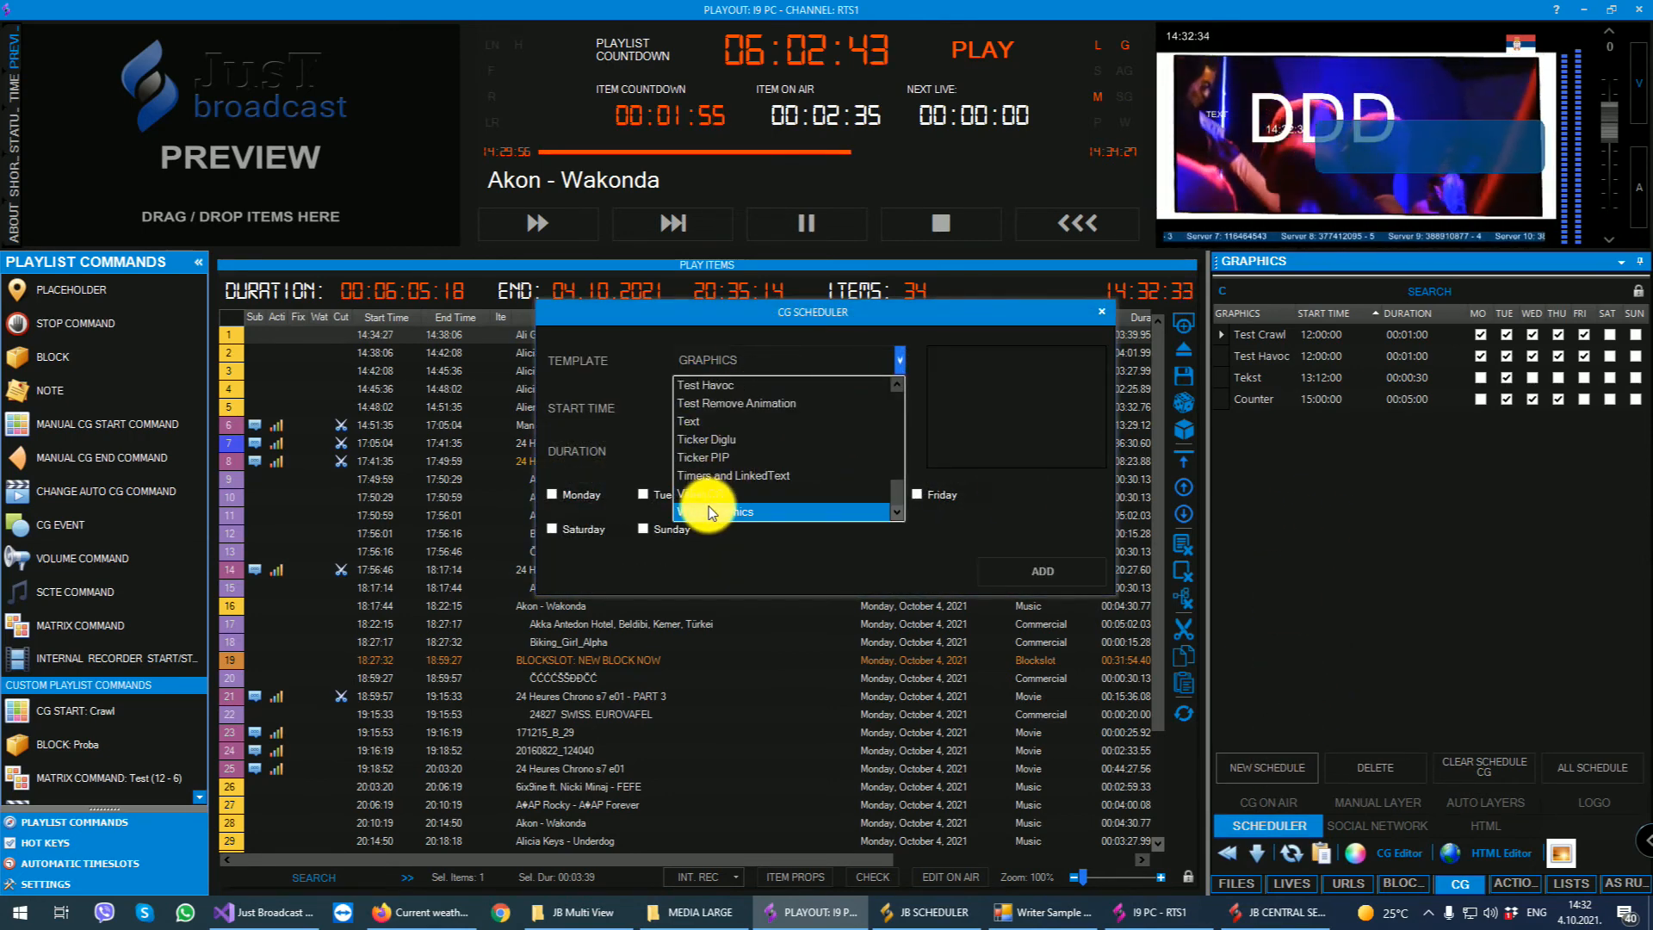
left_click(782, 419)
- Set the schedule entry's start time to 15:00:00 and its duration to 00:01:00
left_click(740, 406)
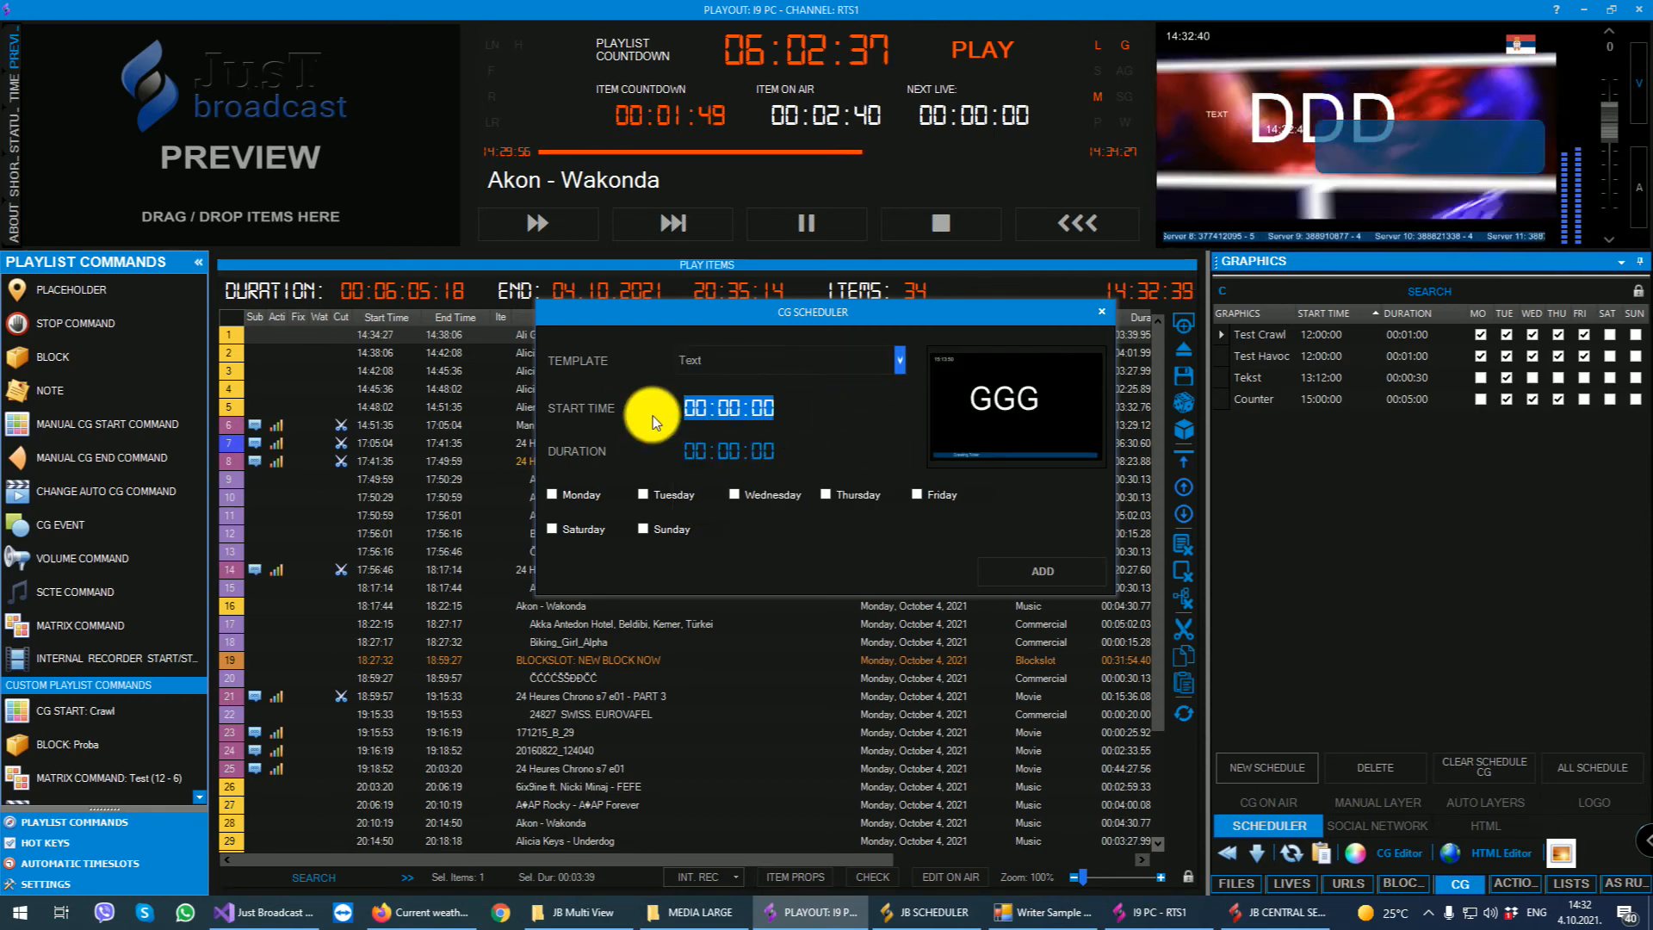
type("15")
key("Tab")
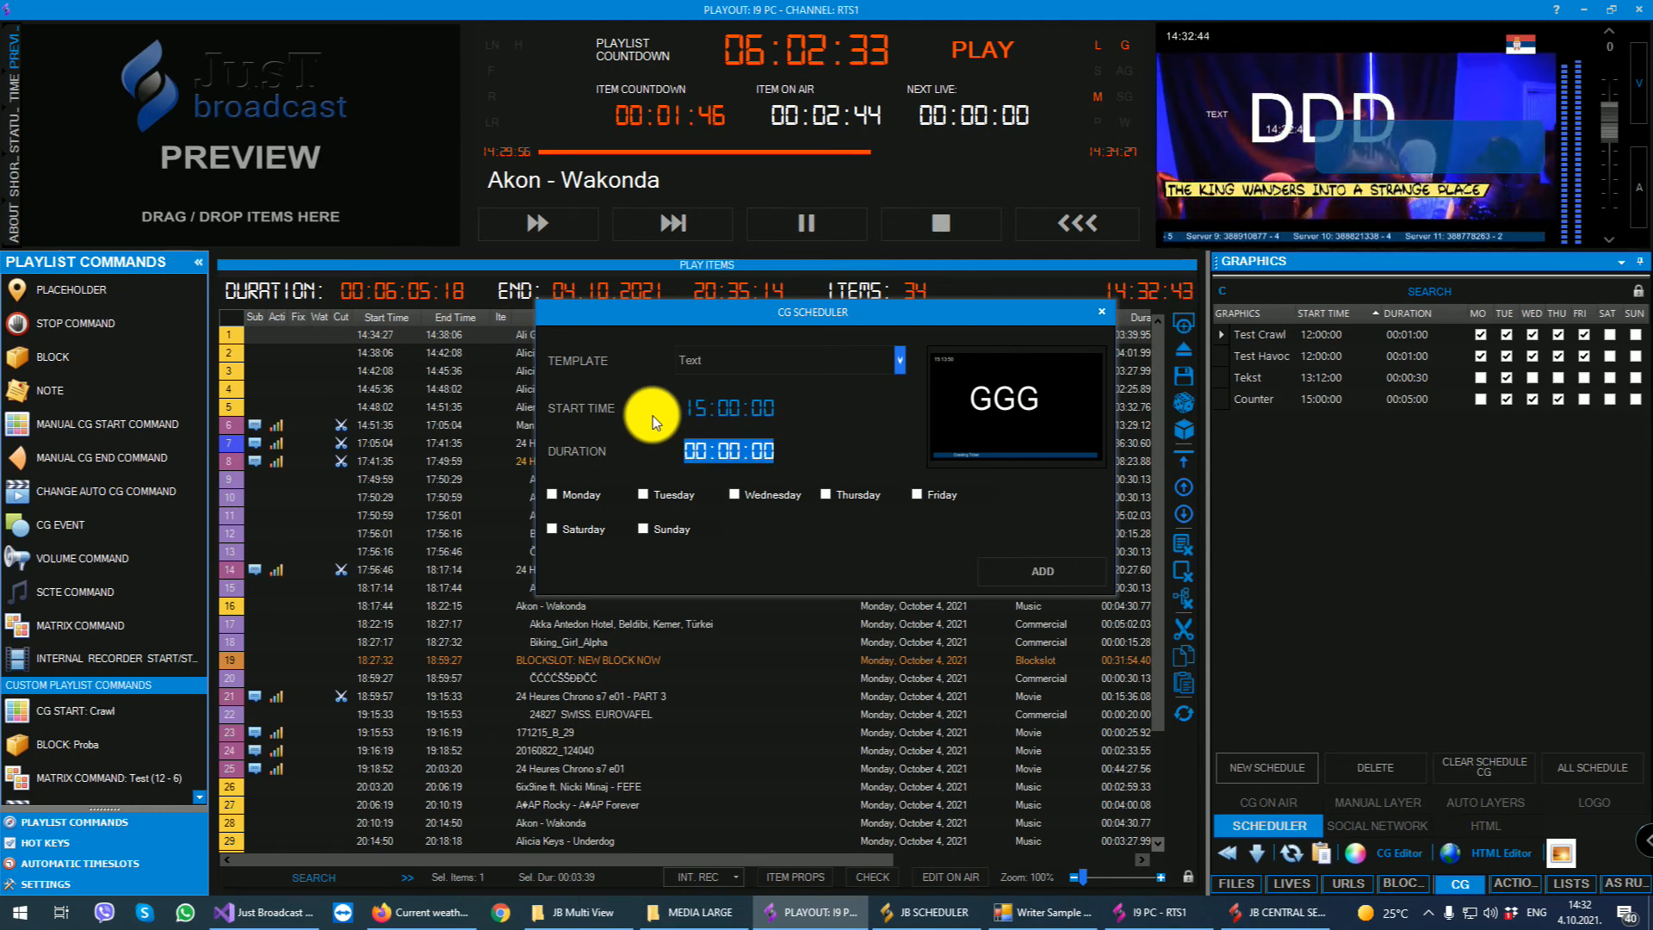
type("000100")
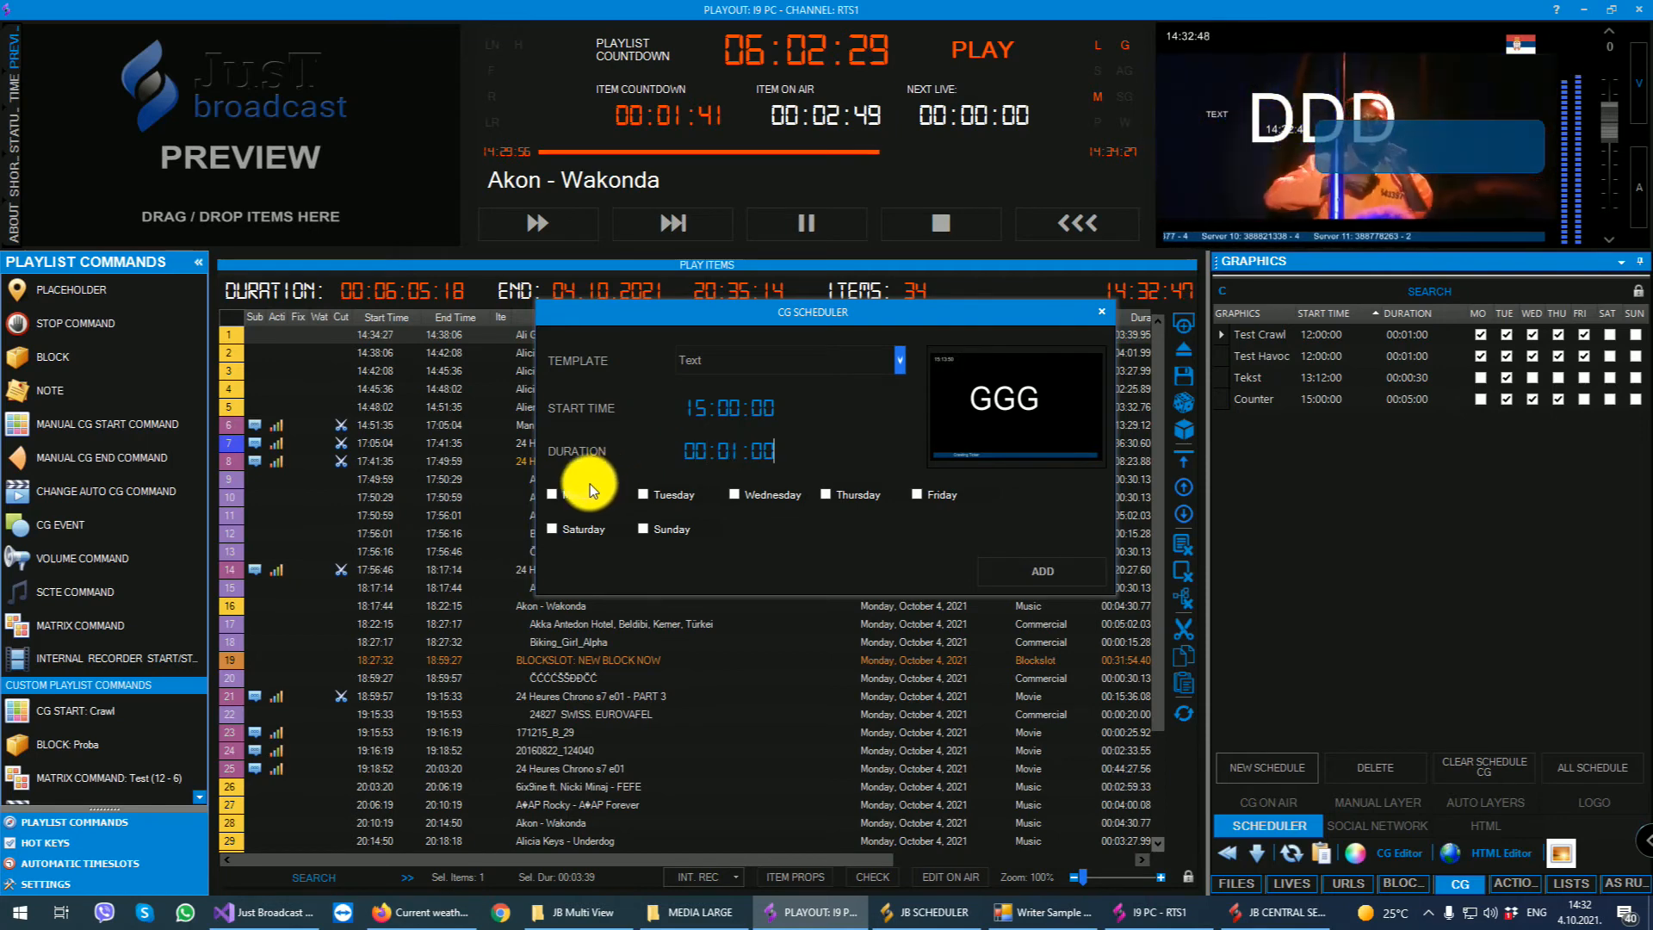
- Enable Monday, Tuesday, Wednesday and Sunday for the schedule entry, add it and close the CG scheduler
left_click(653, 498)
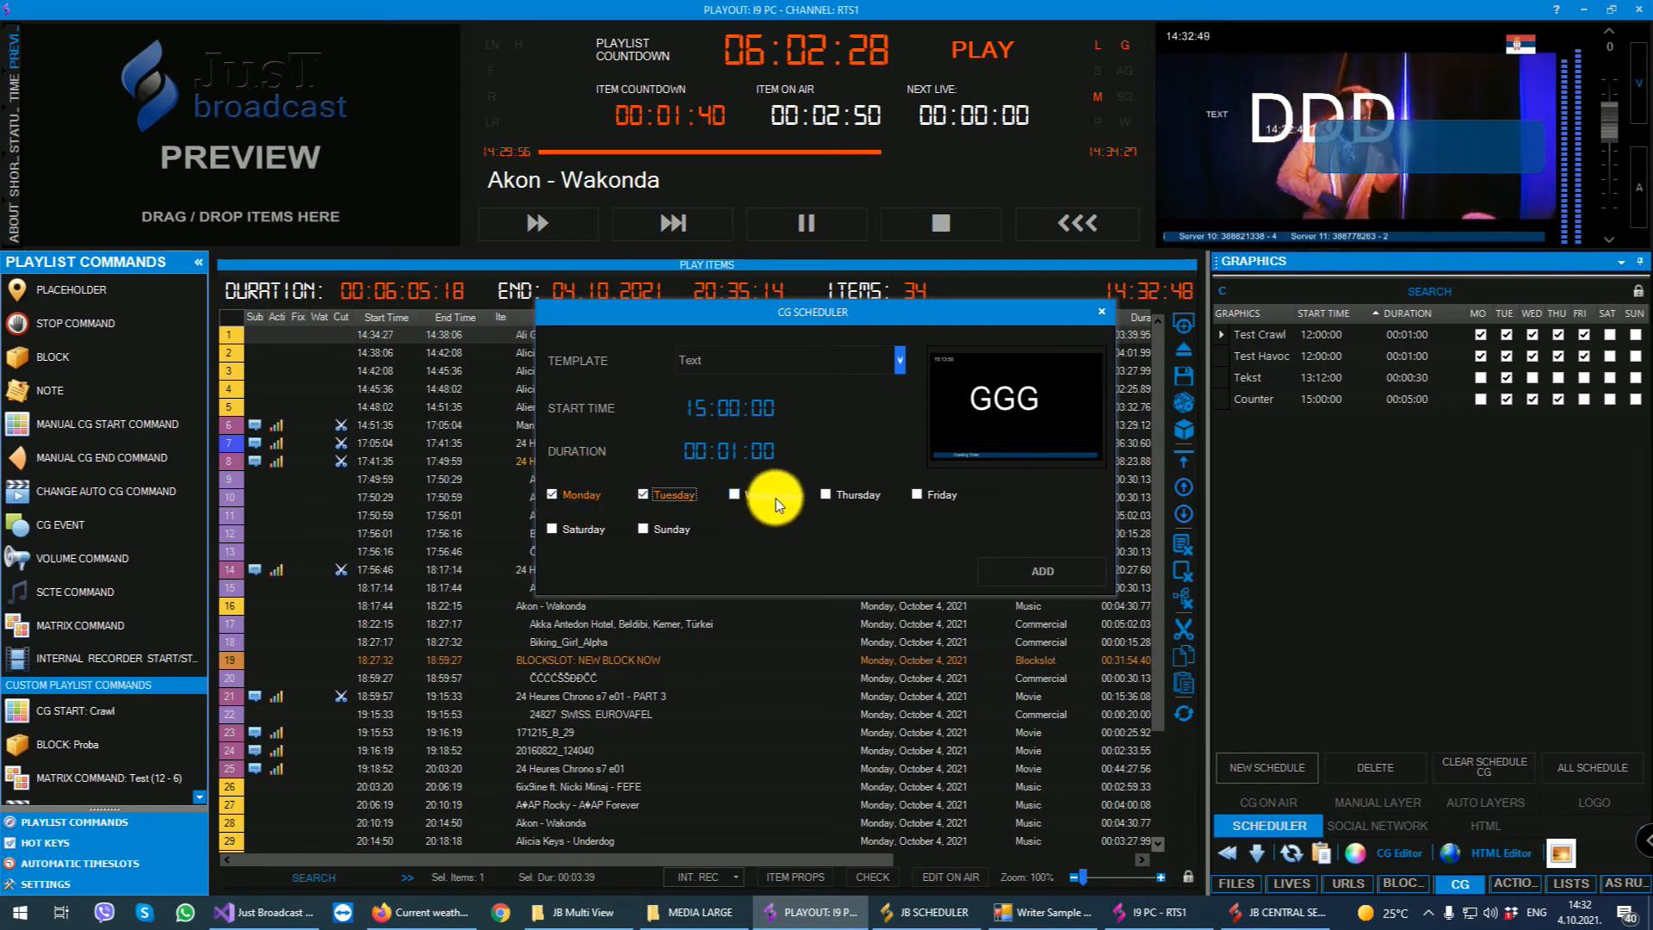
left_click(661, 527)
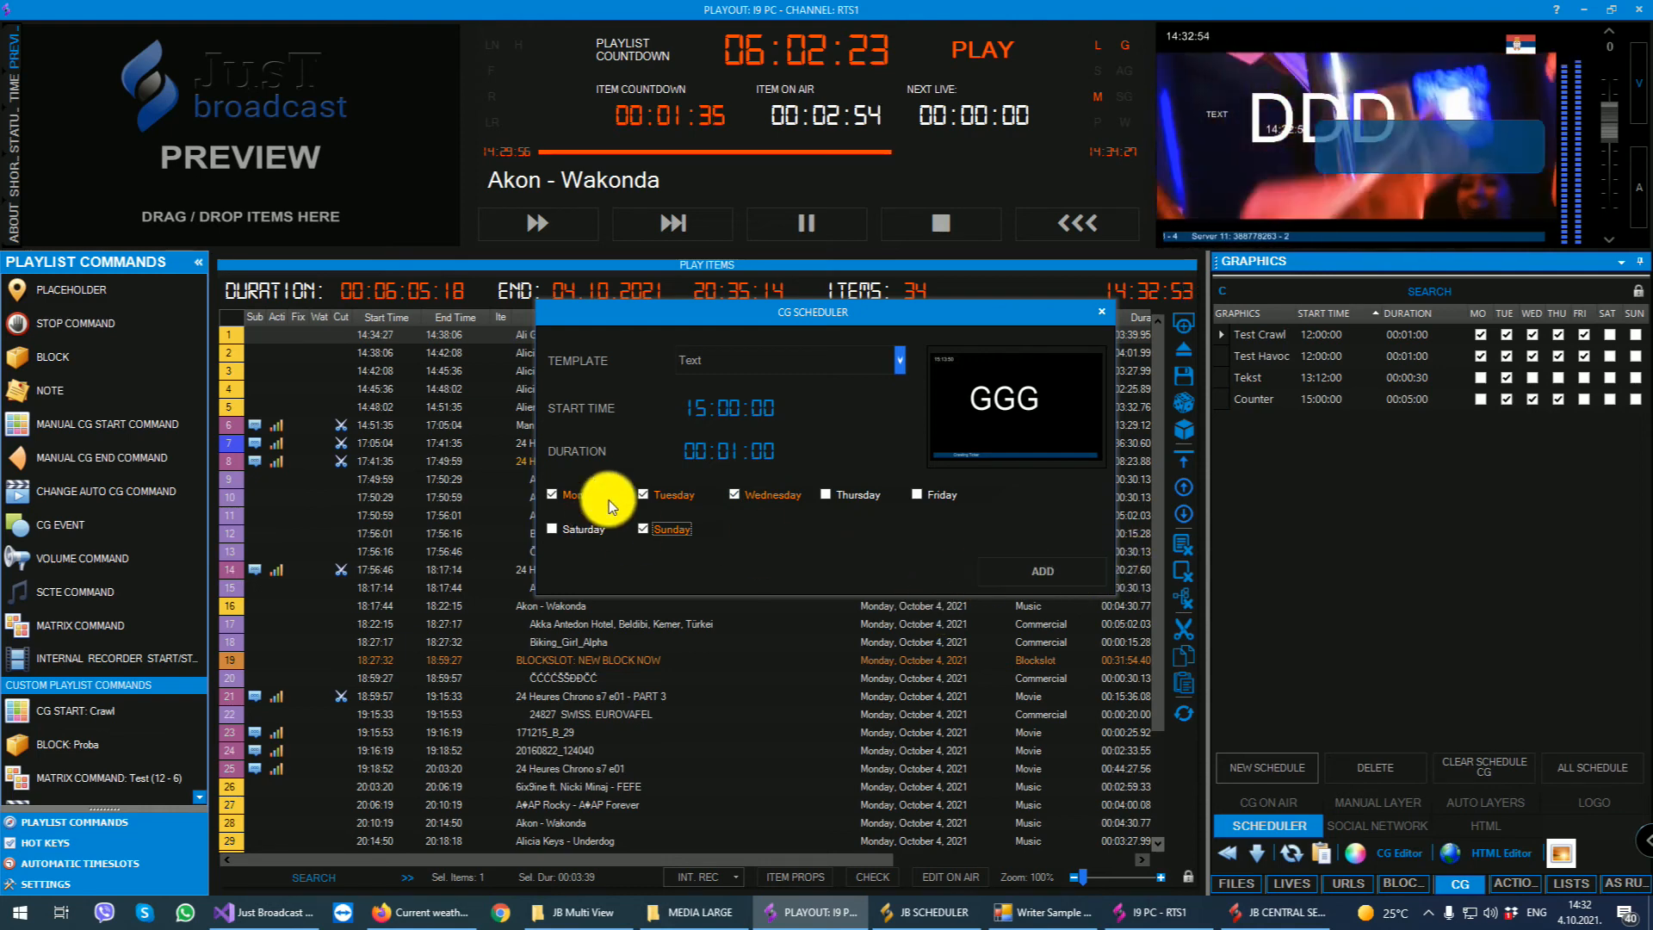
left_click(1056, 565)
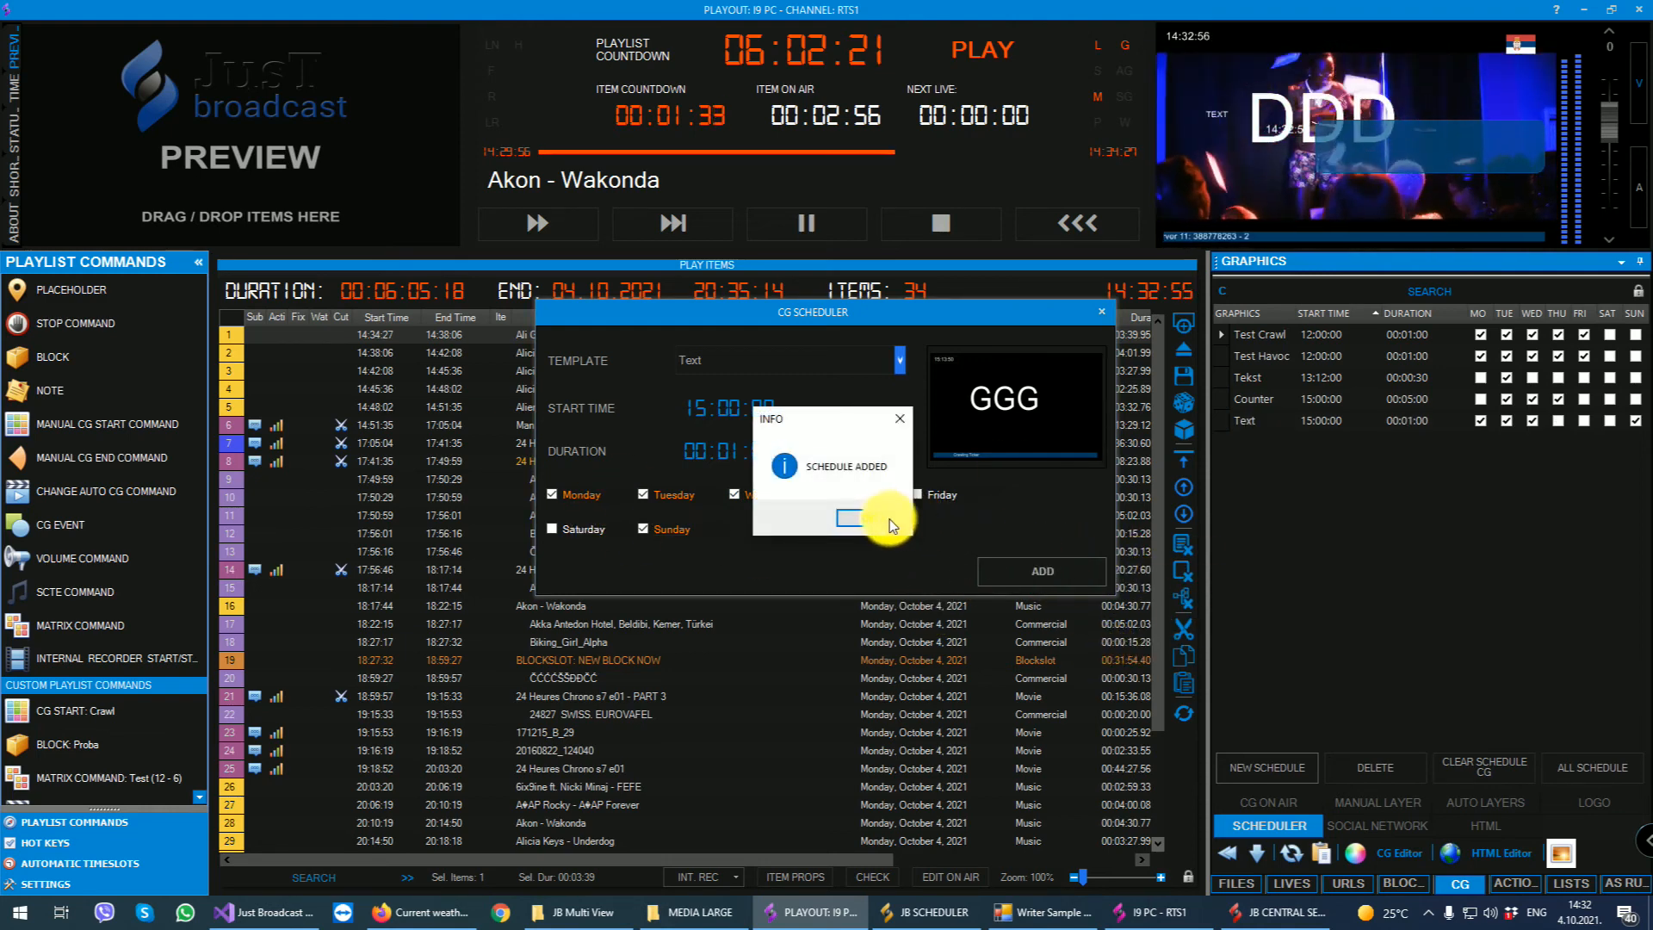
left_click(887, 519)
left_click(1099, 311)
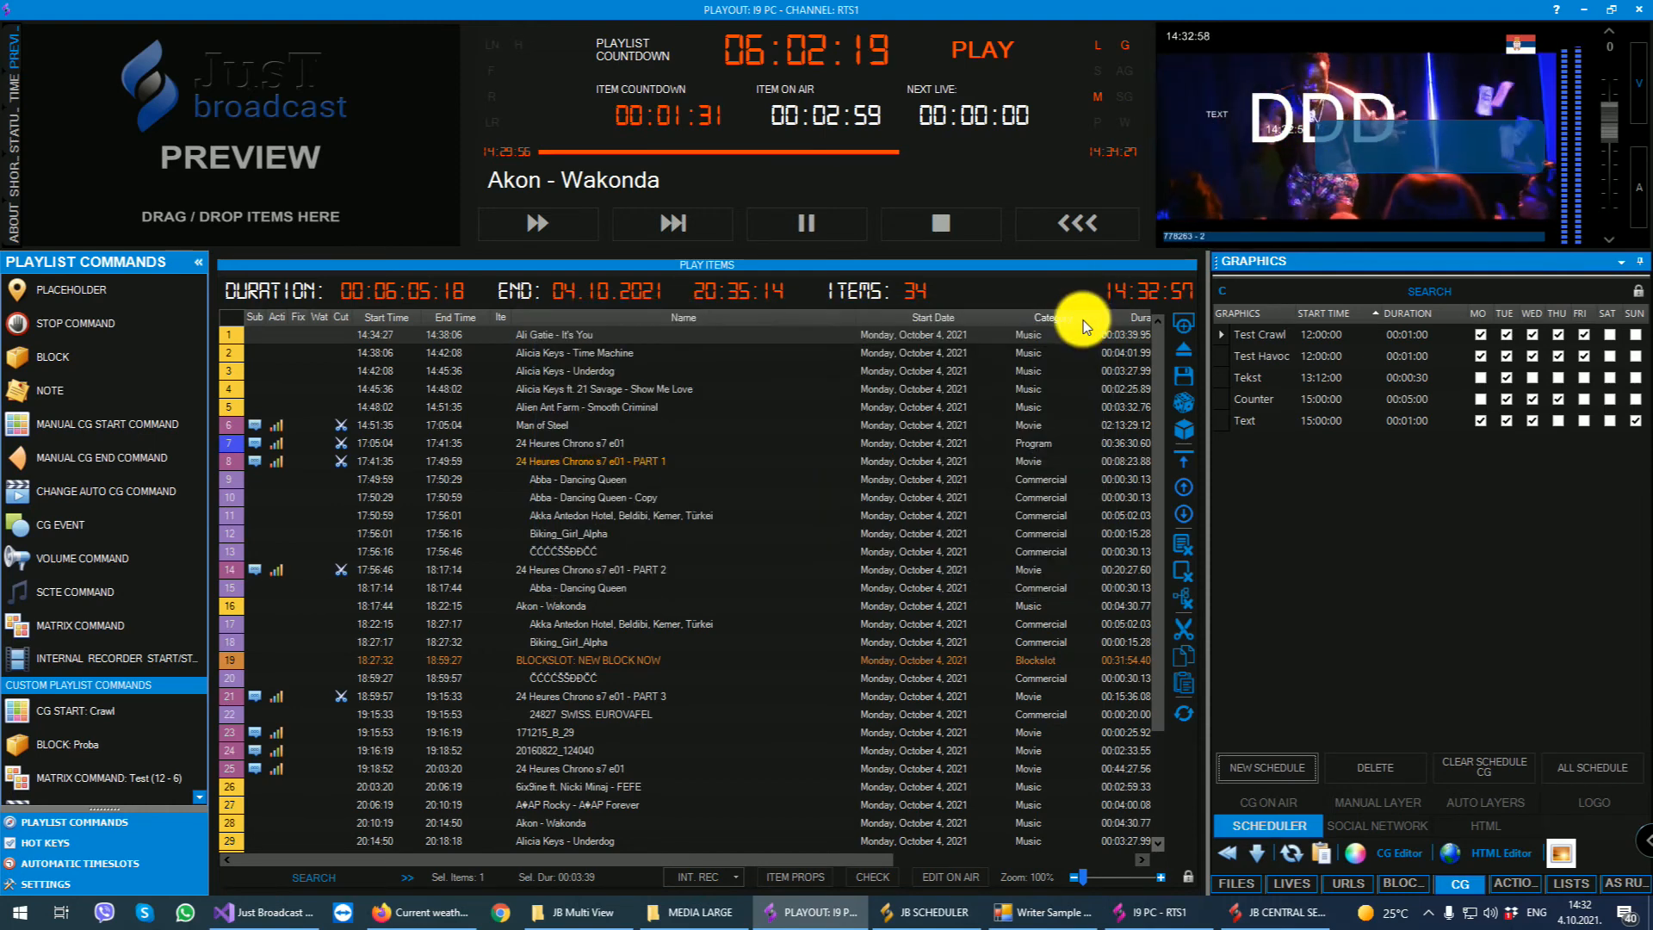
- Examine the social network message settings and preview the available HTML templates
left_click(1375, 824)
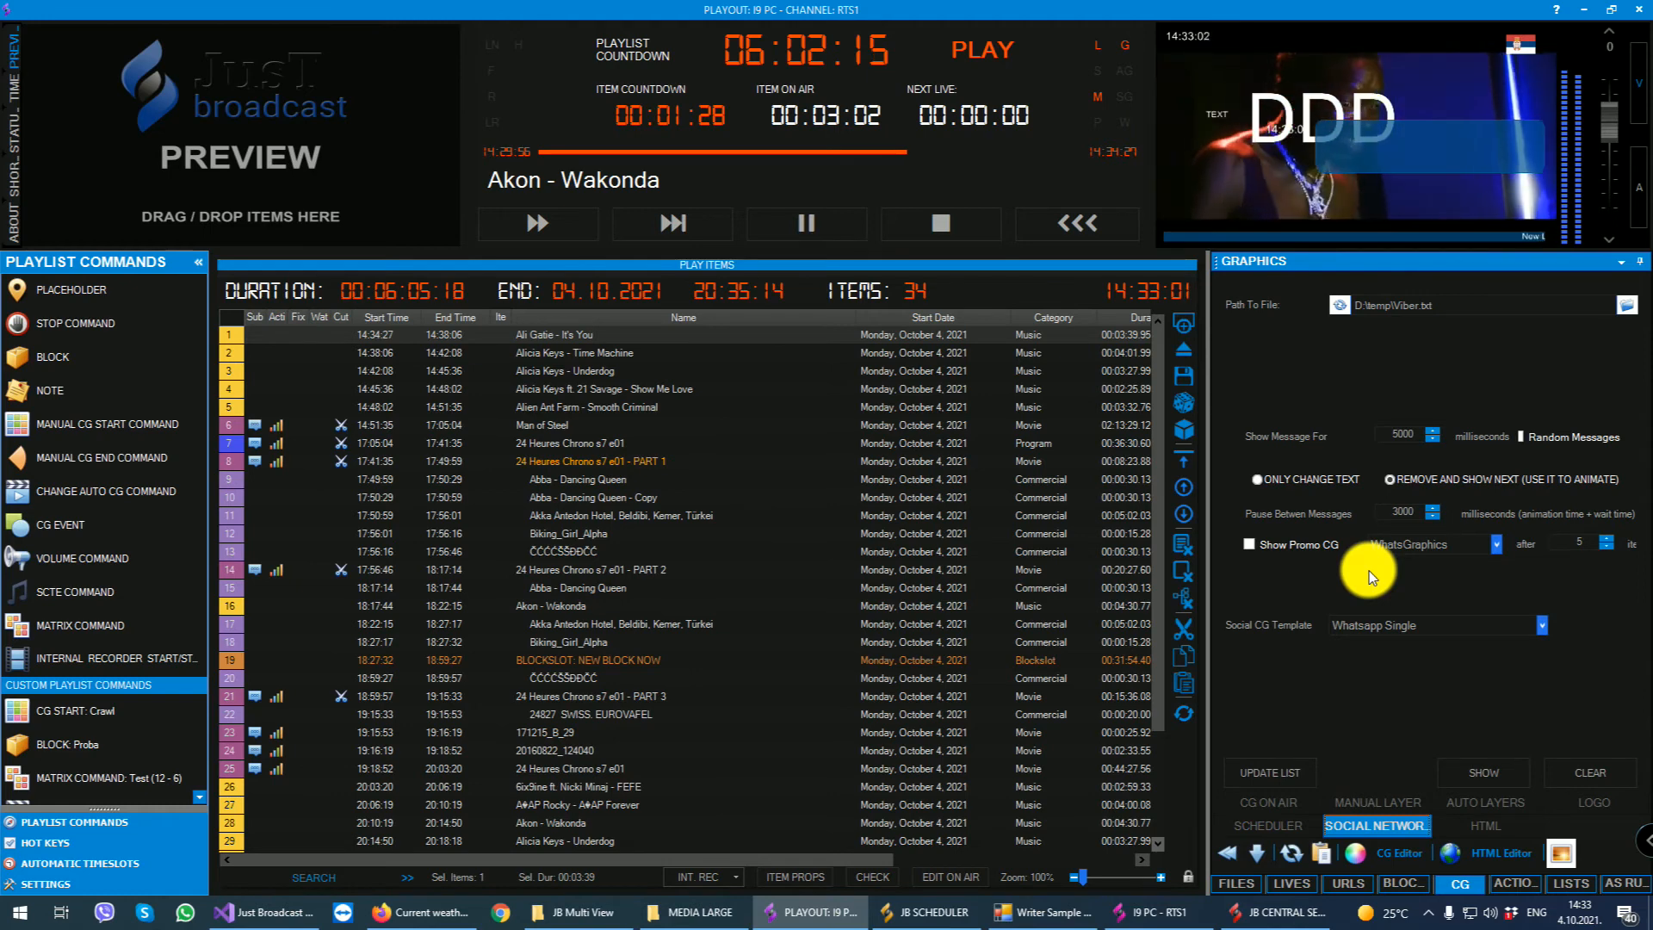
left_click(1479, 825)
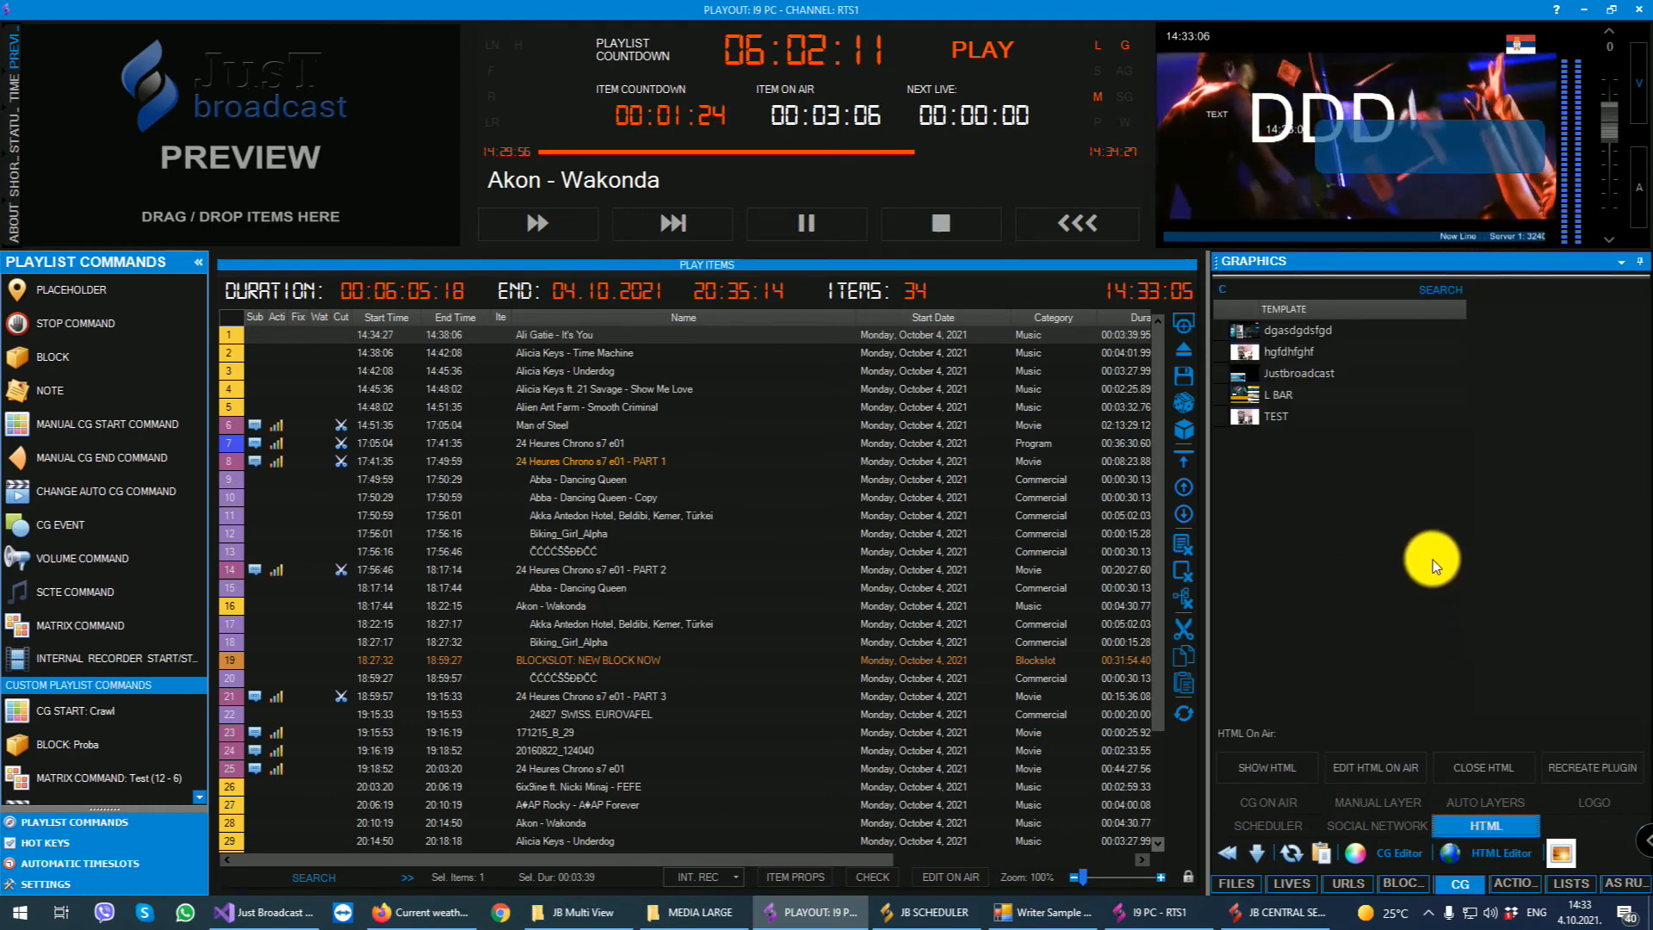
left_click(1305, 333)
left_click(1300, 353)
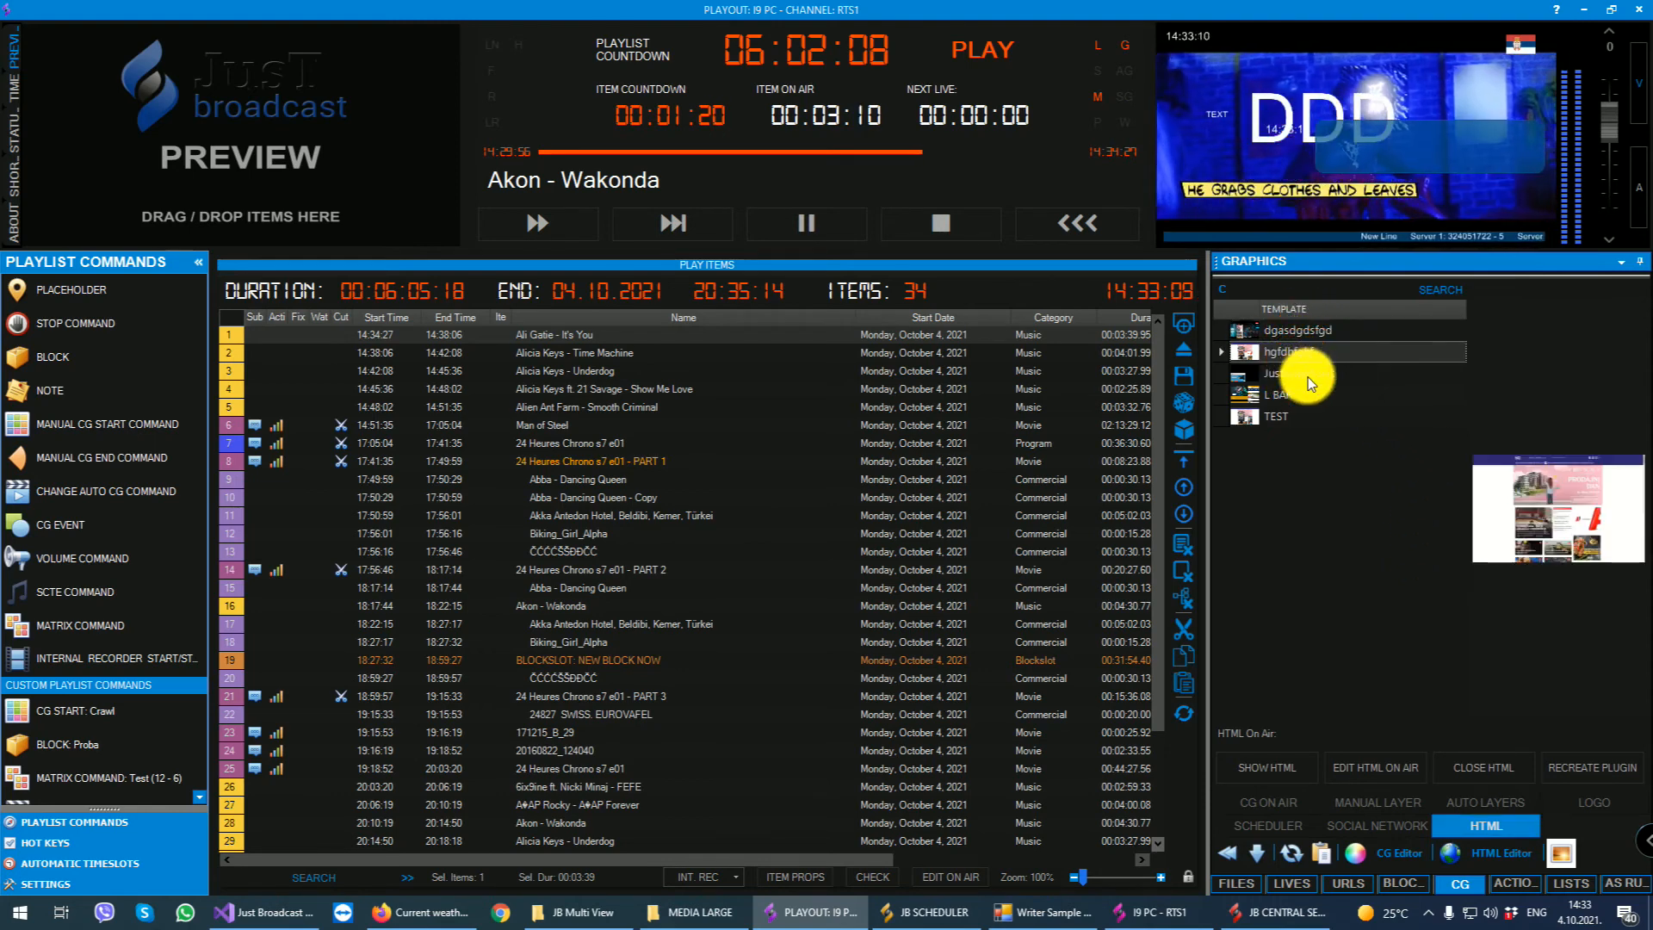
left_click(1308, 375)
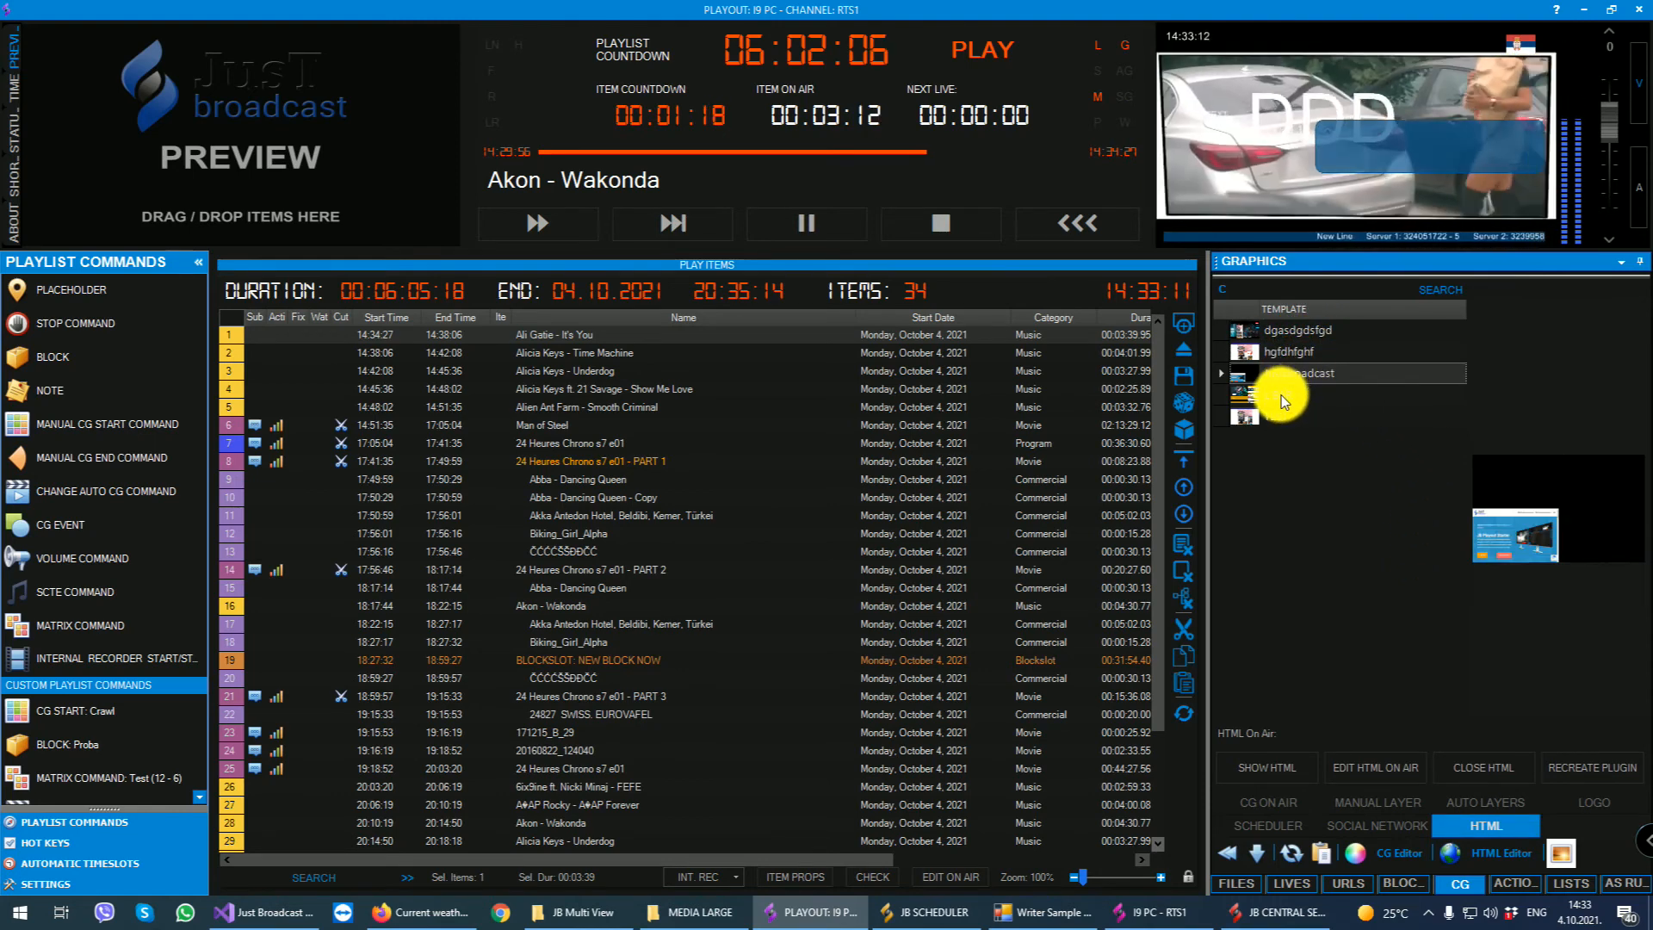
left_click(1281, 396)
left_click(1274, 413)
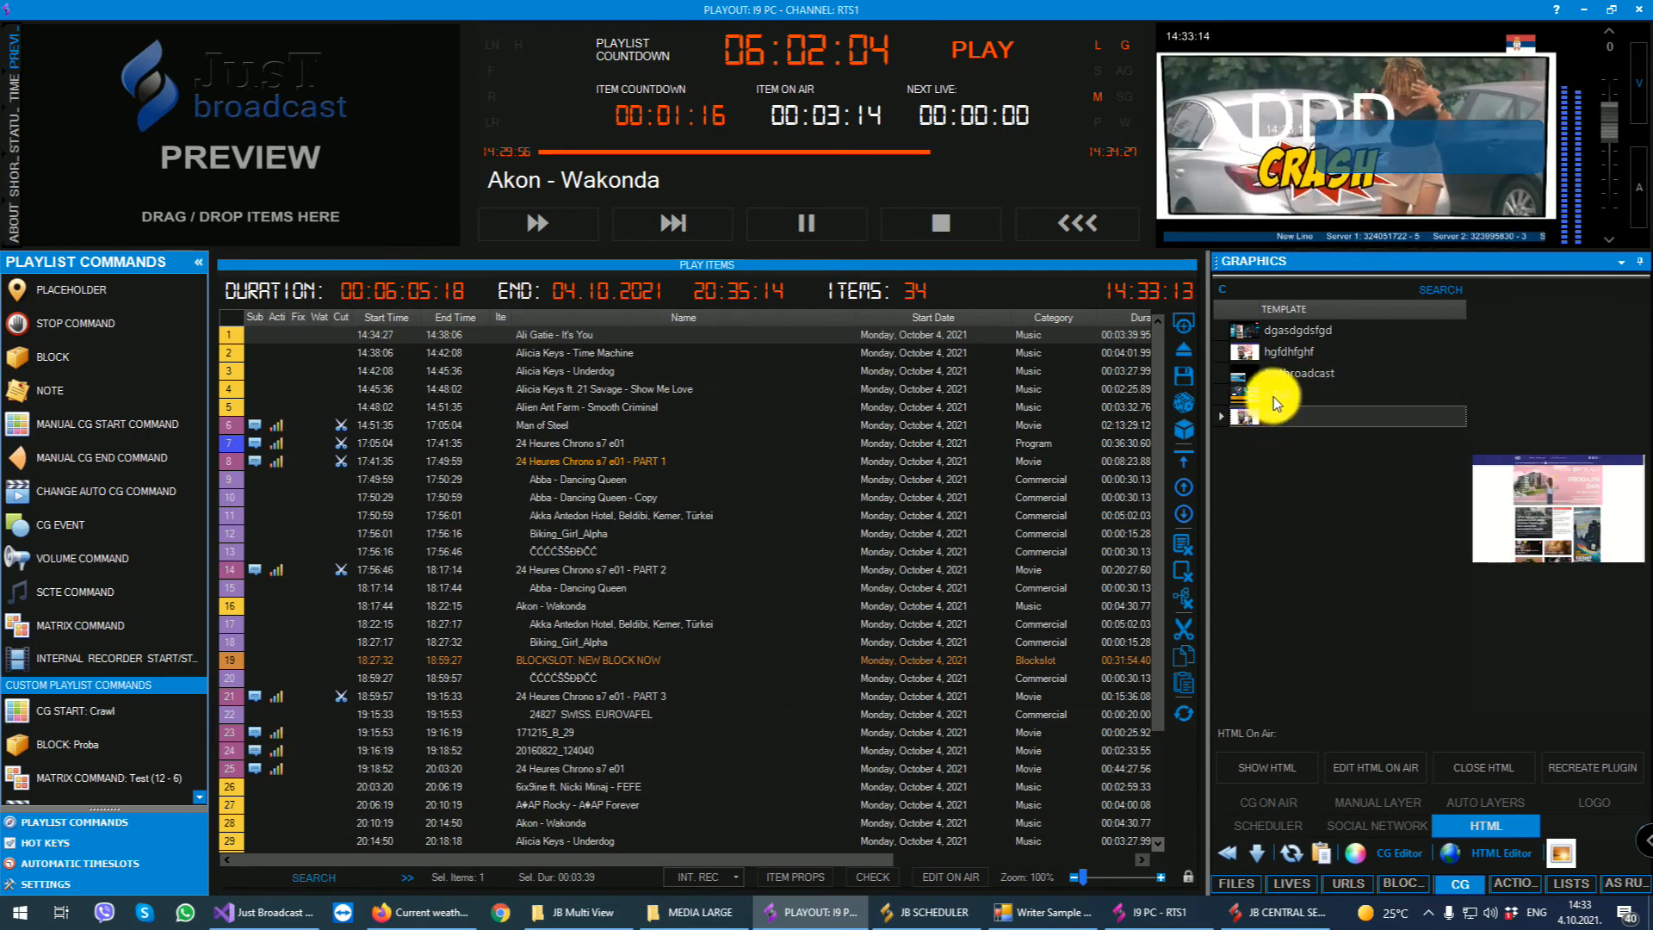
- Show the Justbroadcast HTML template on air and close it again
left_click(1284, 373)
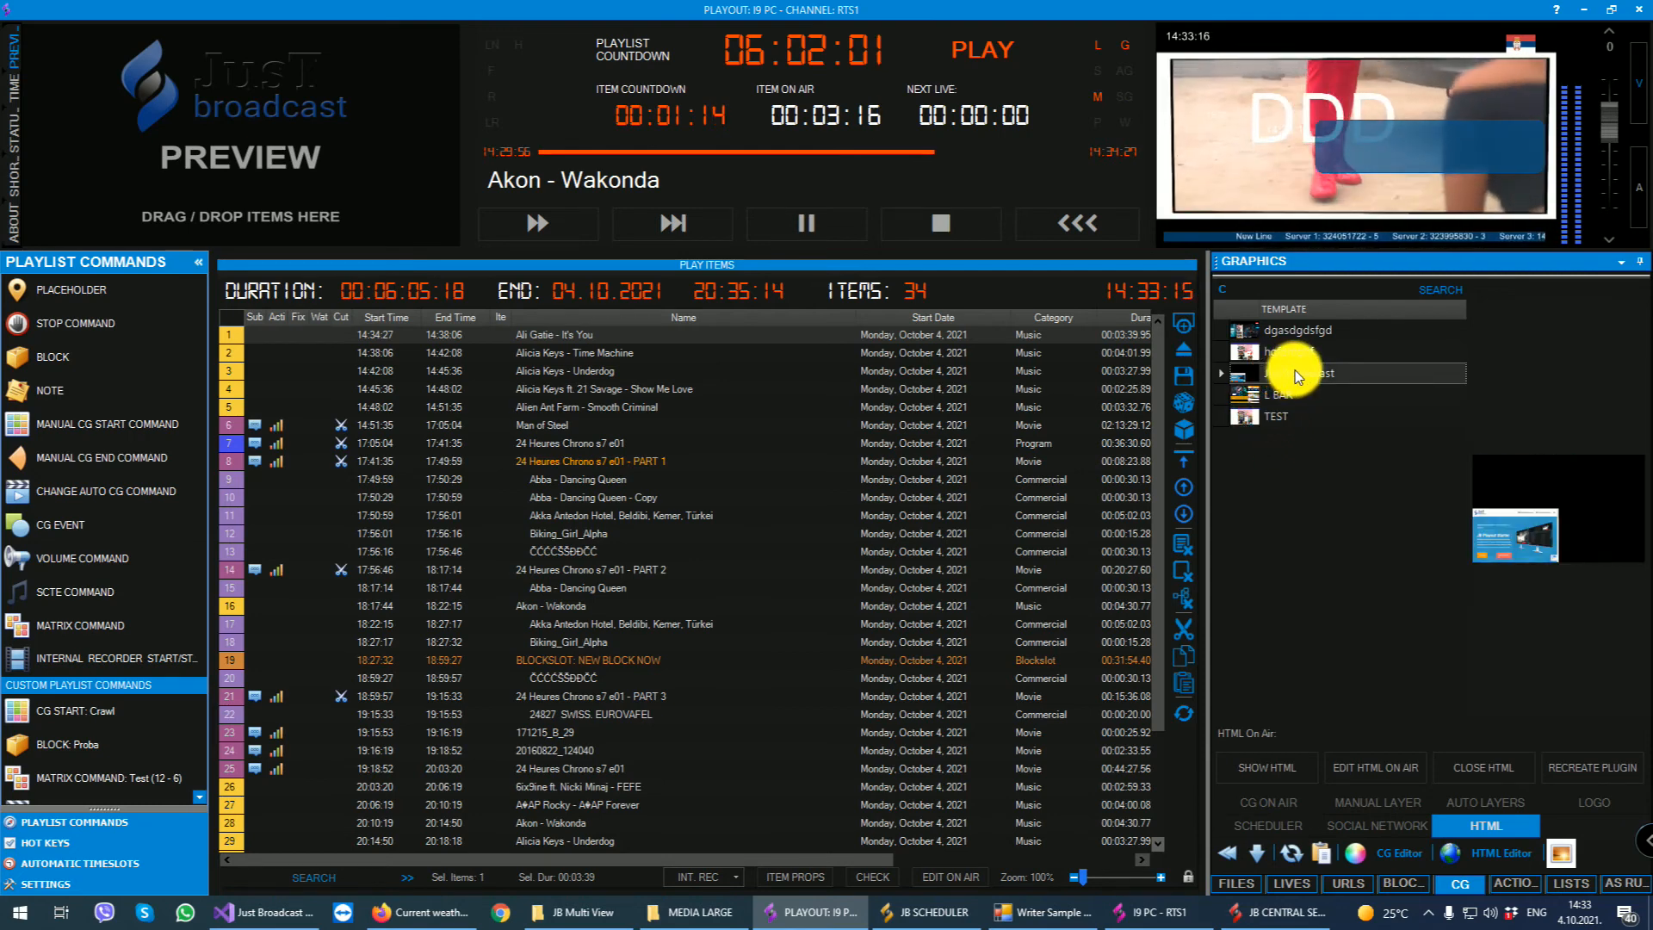
double_click(1295, 372)
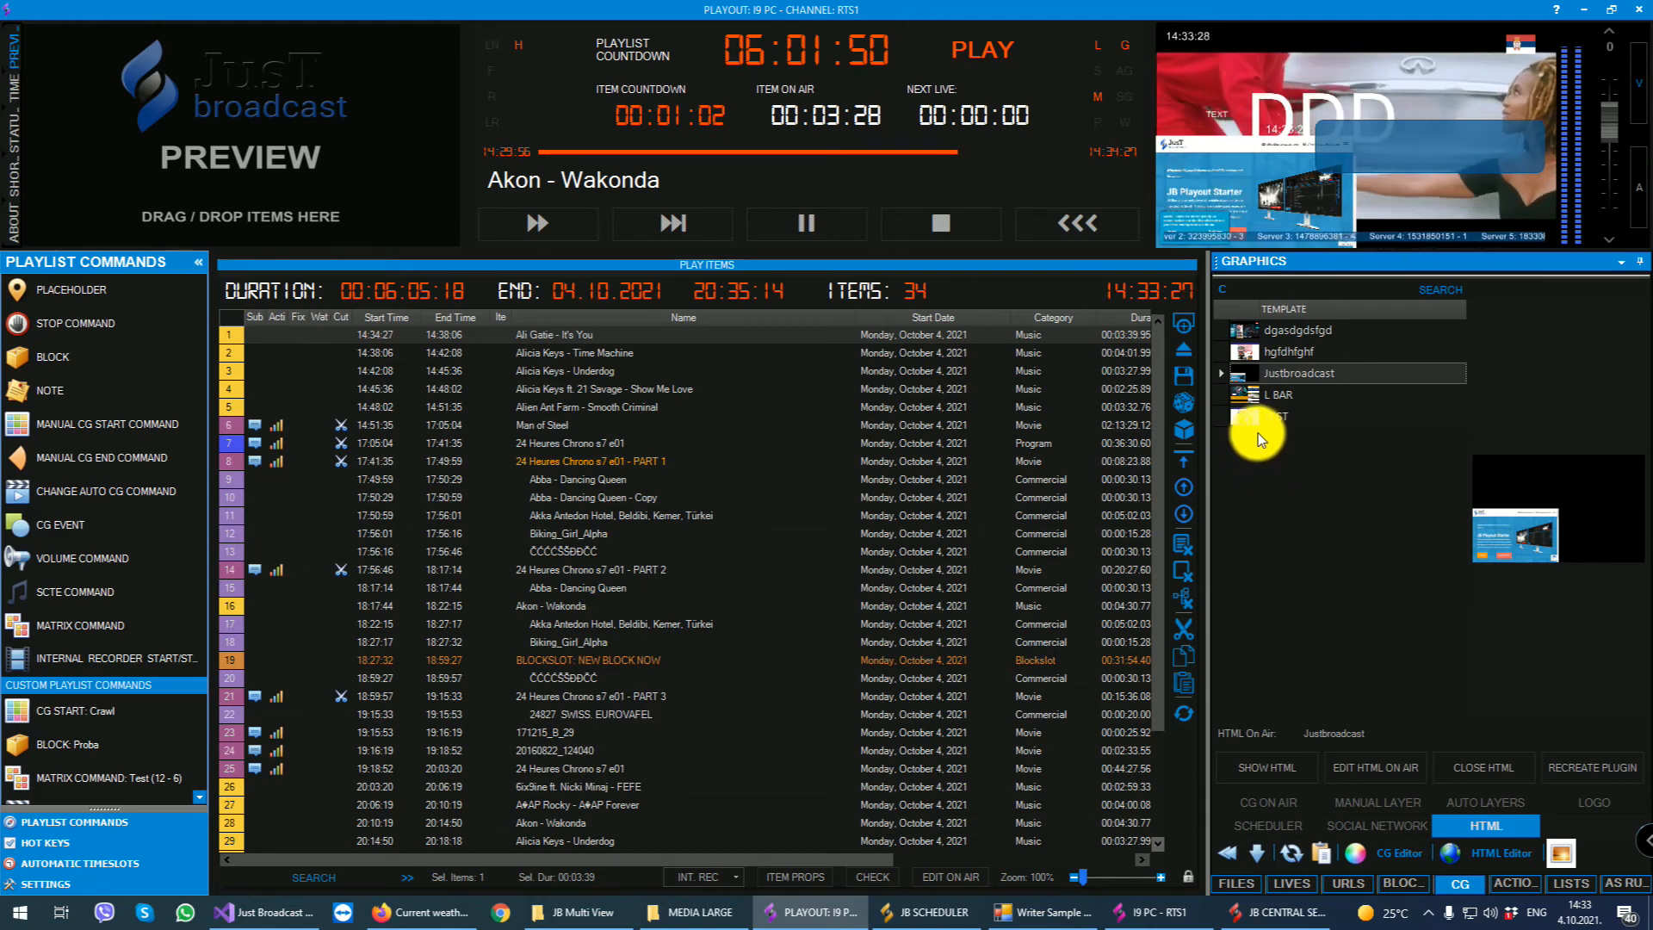
left_click(1480, 766)
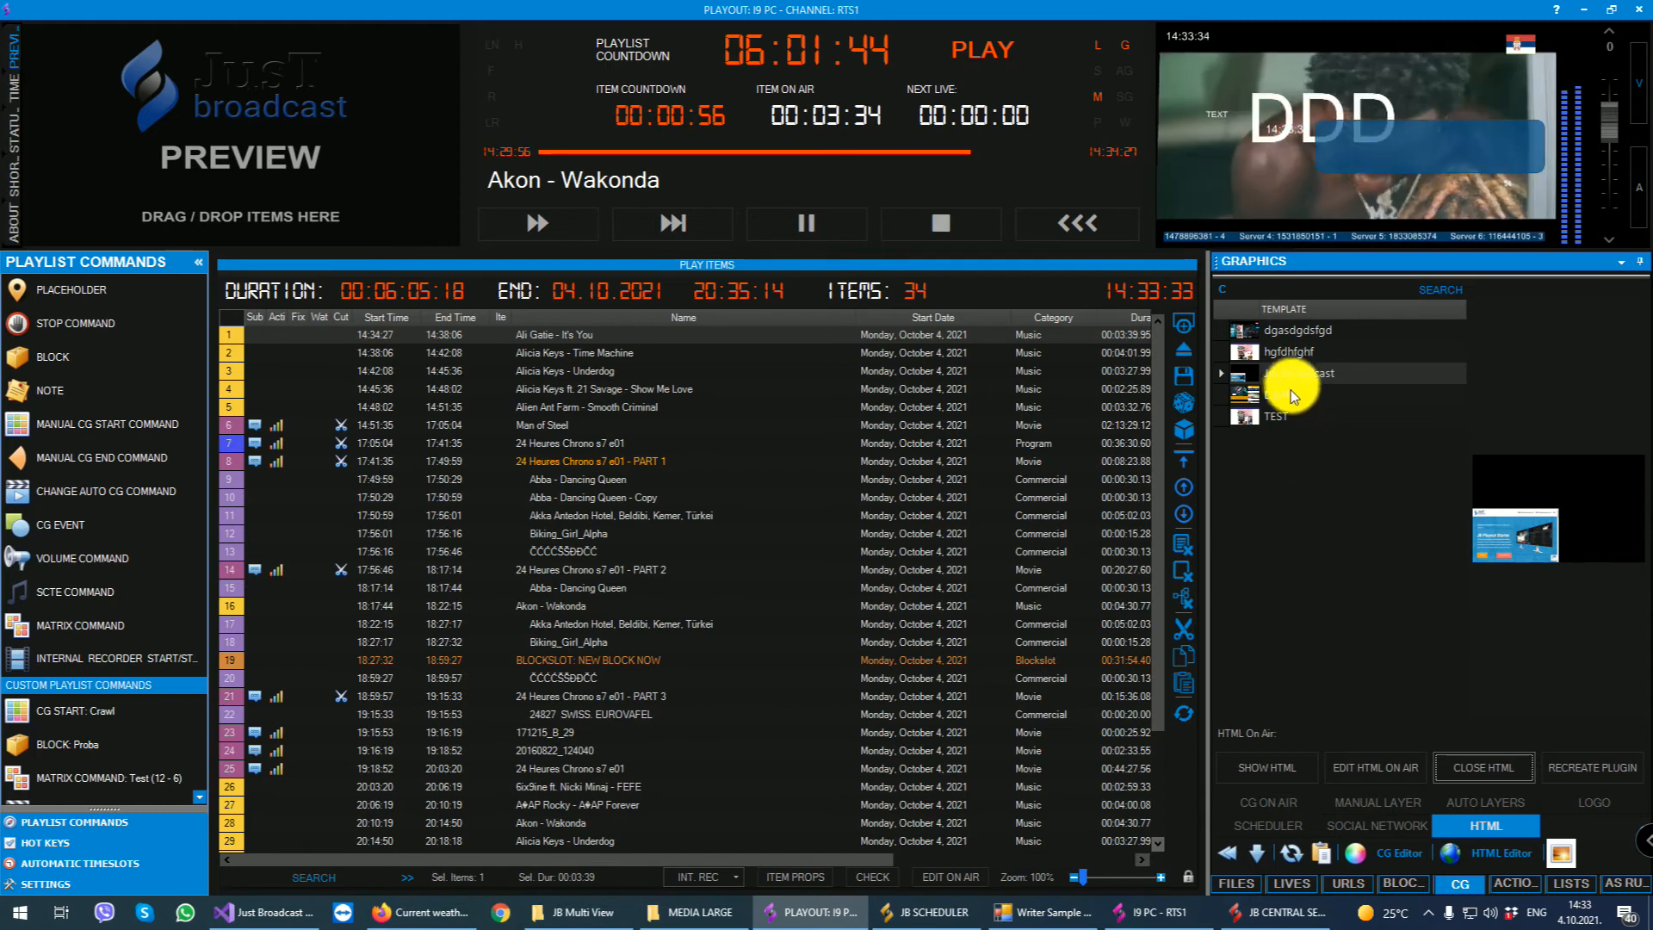
- Show the TEST HTML template on air and open it in the HTML on-air editor, moving the editor window aside
double_click(1264, 415)
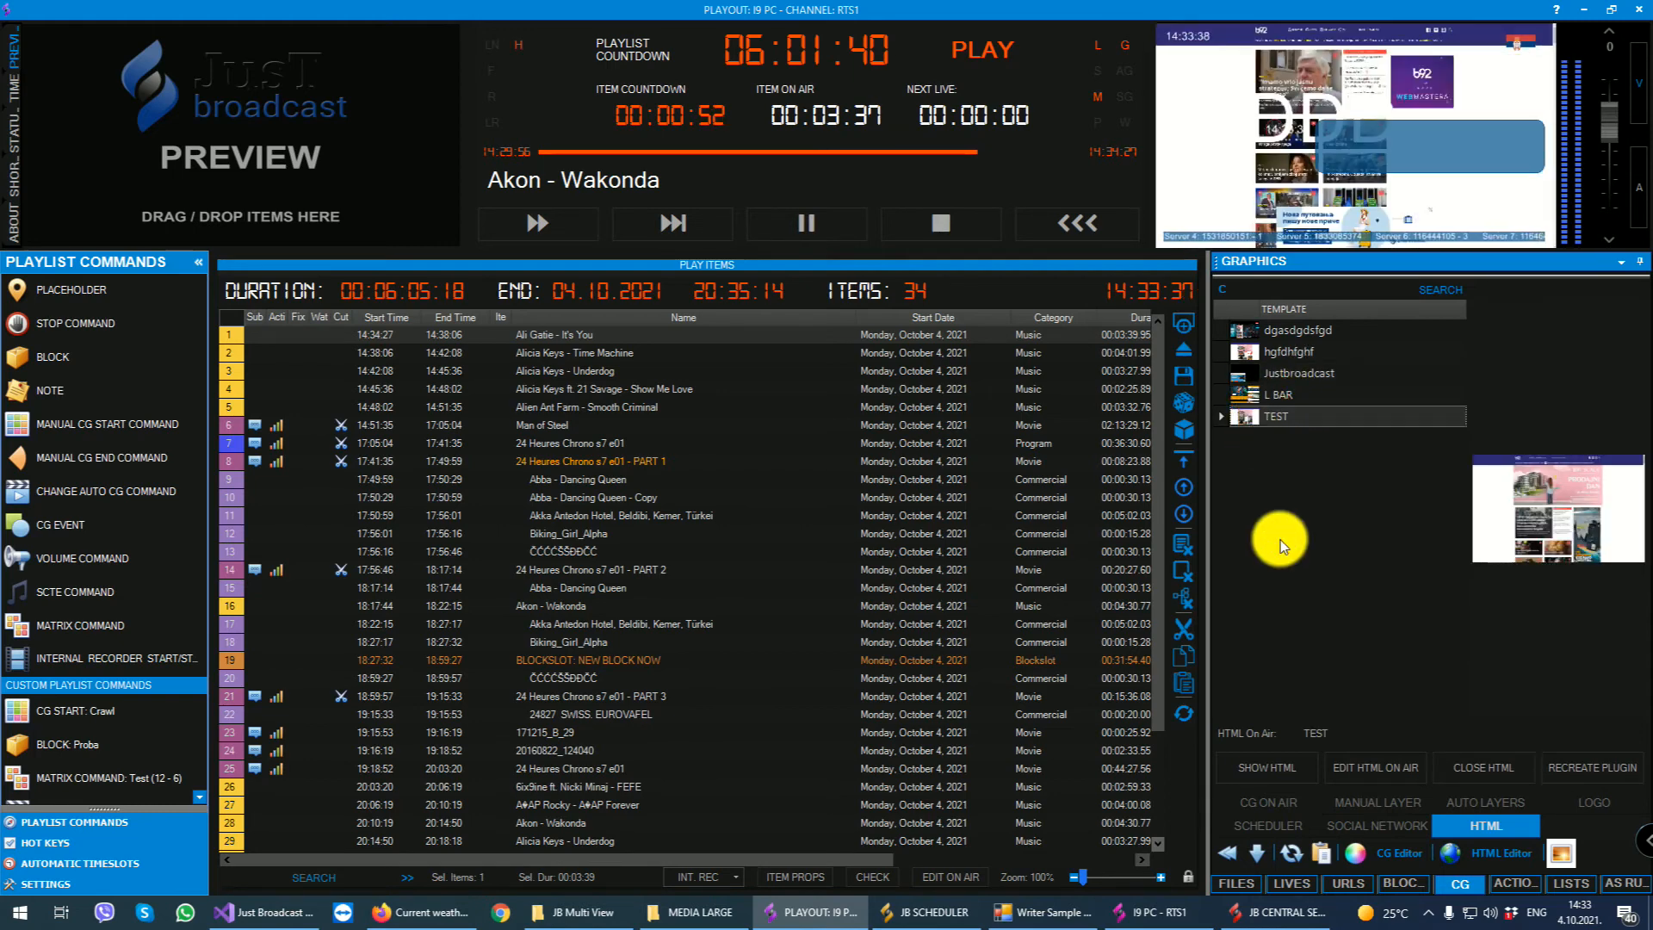
left_click(1374, 767)
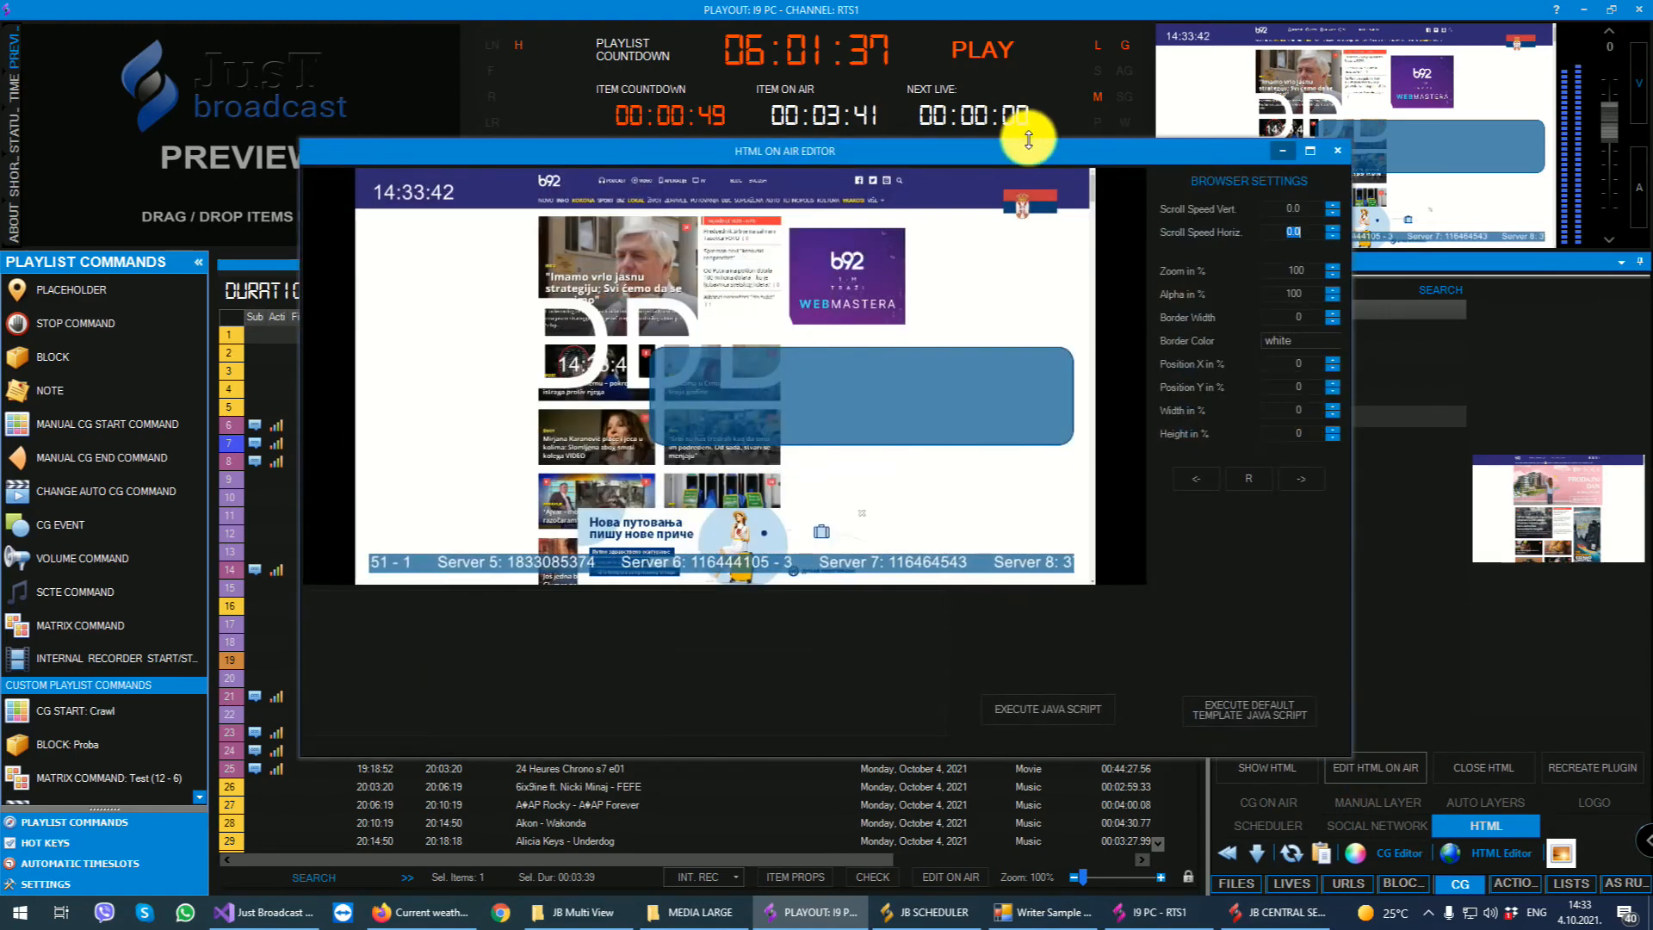
left_click_drag(1031, 137, 885, 163)
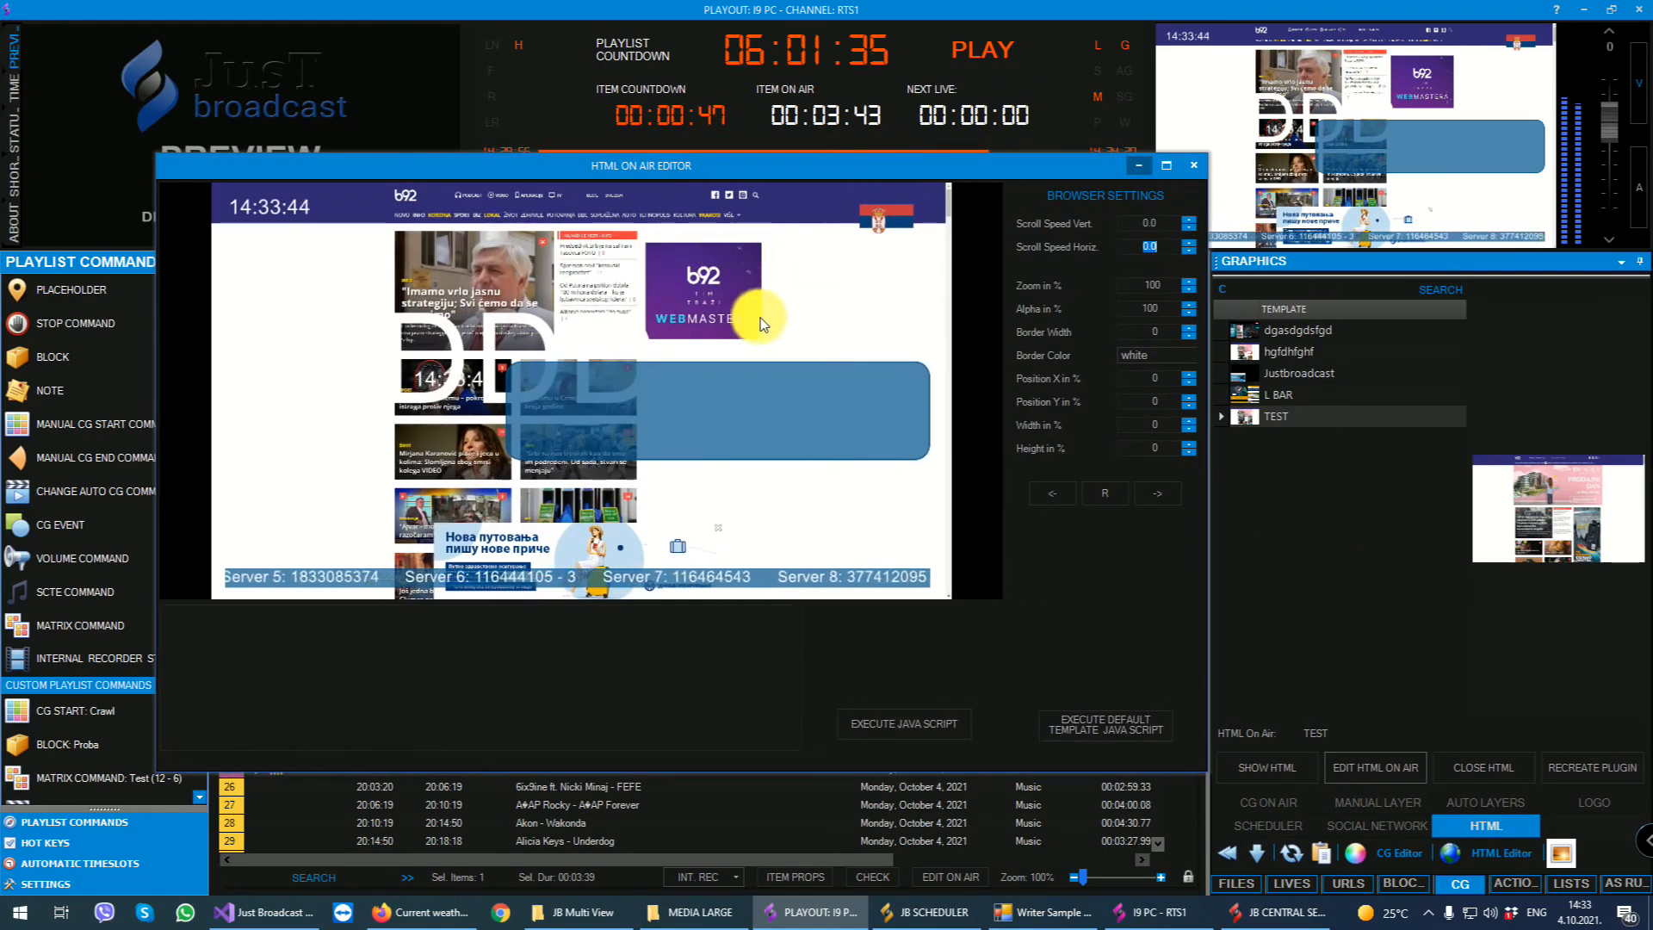
- Try to interact with the news page in the HTML on-air editor and close the editor
left_click(586, 250)
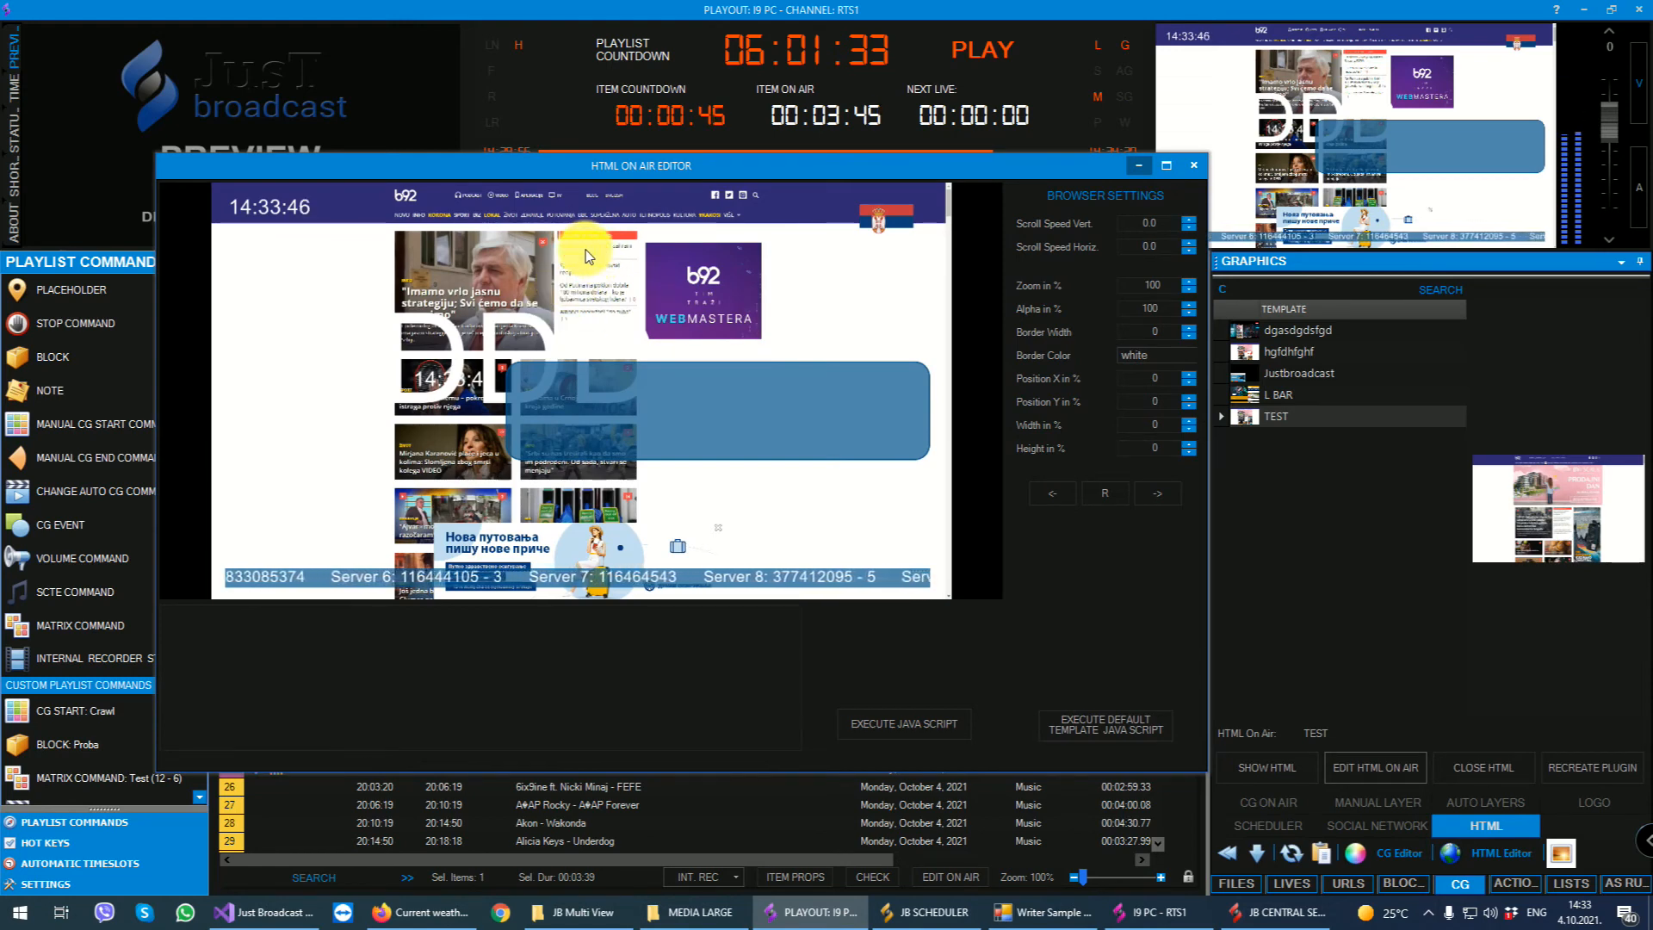
left_click(581, 254)
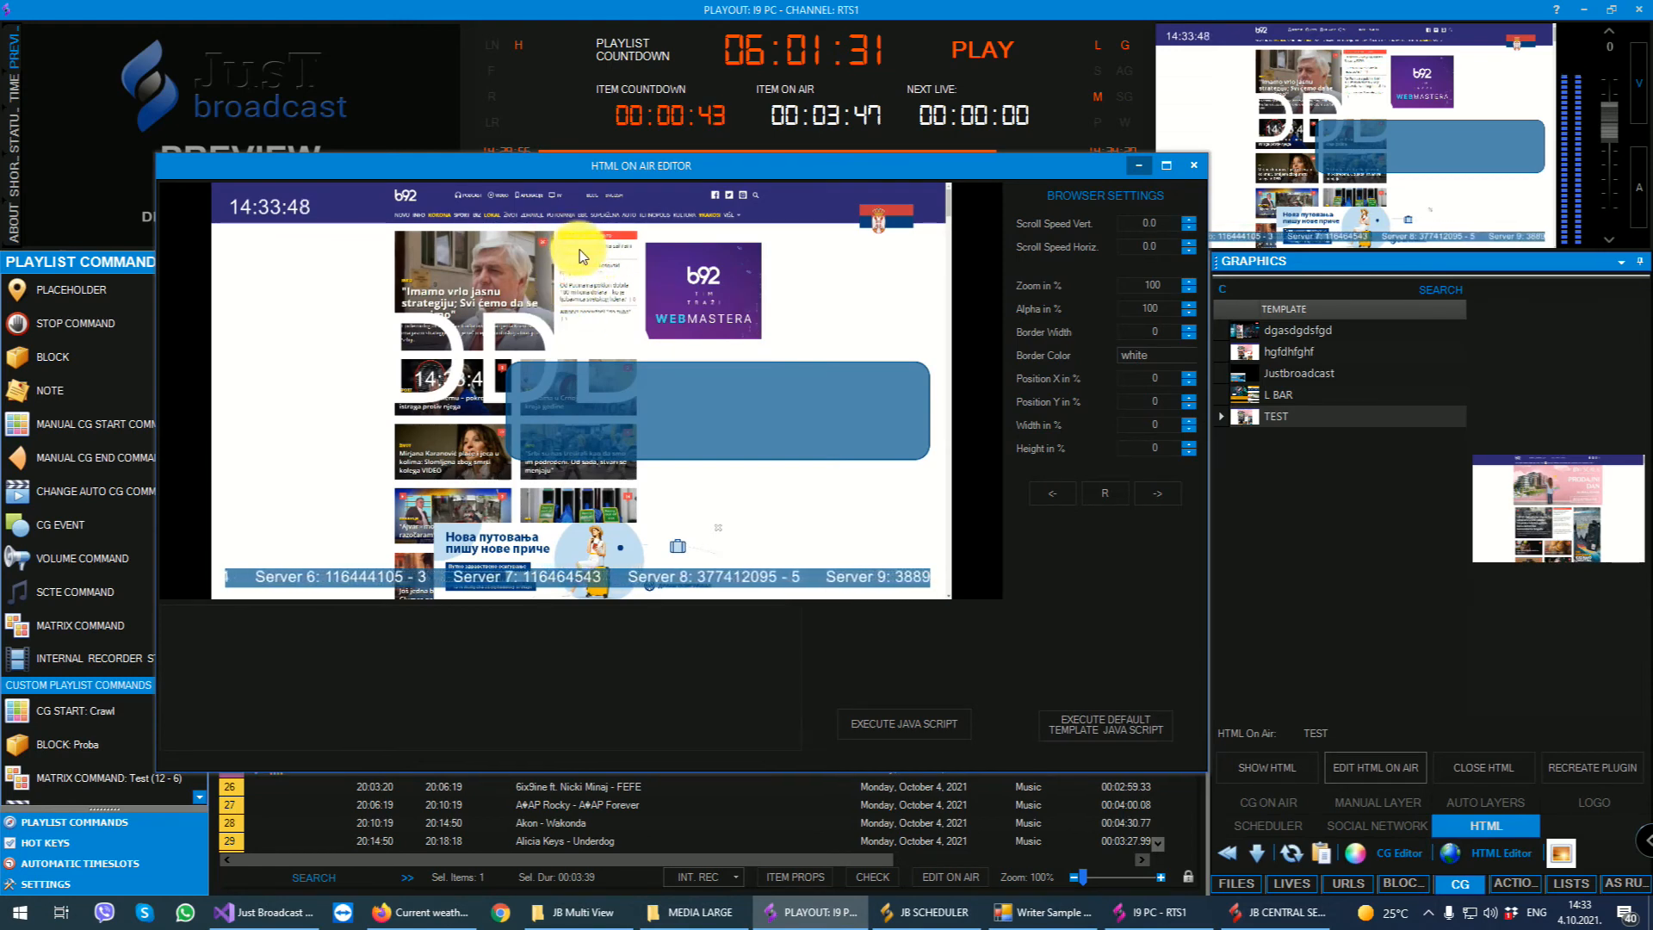
left_click(579, 256)
left_click(457, 289)
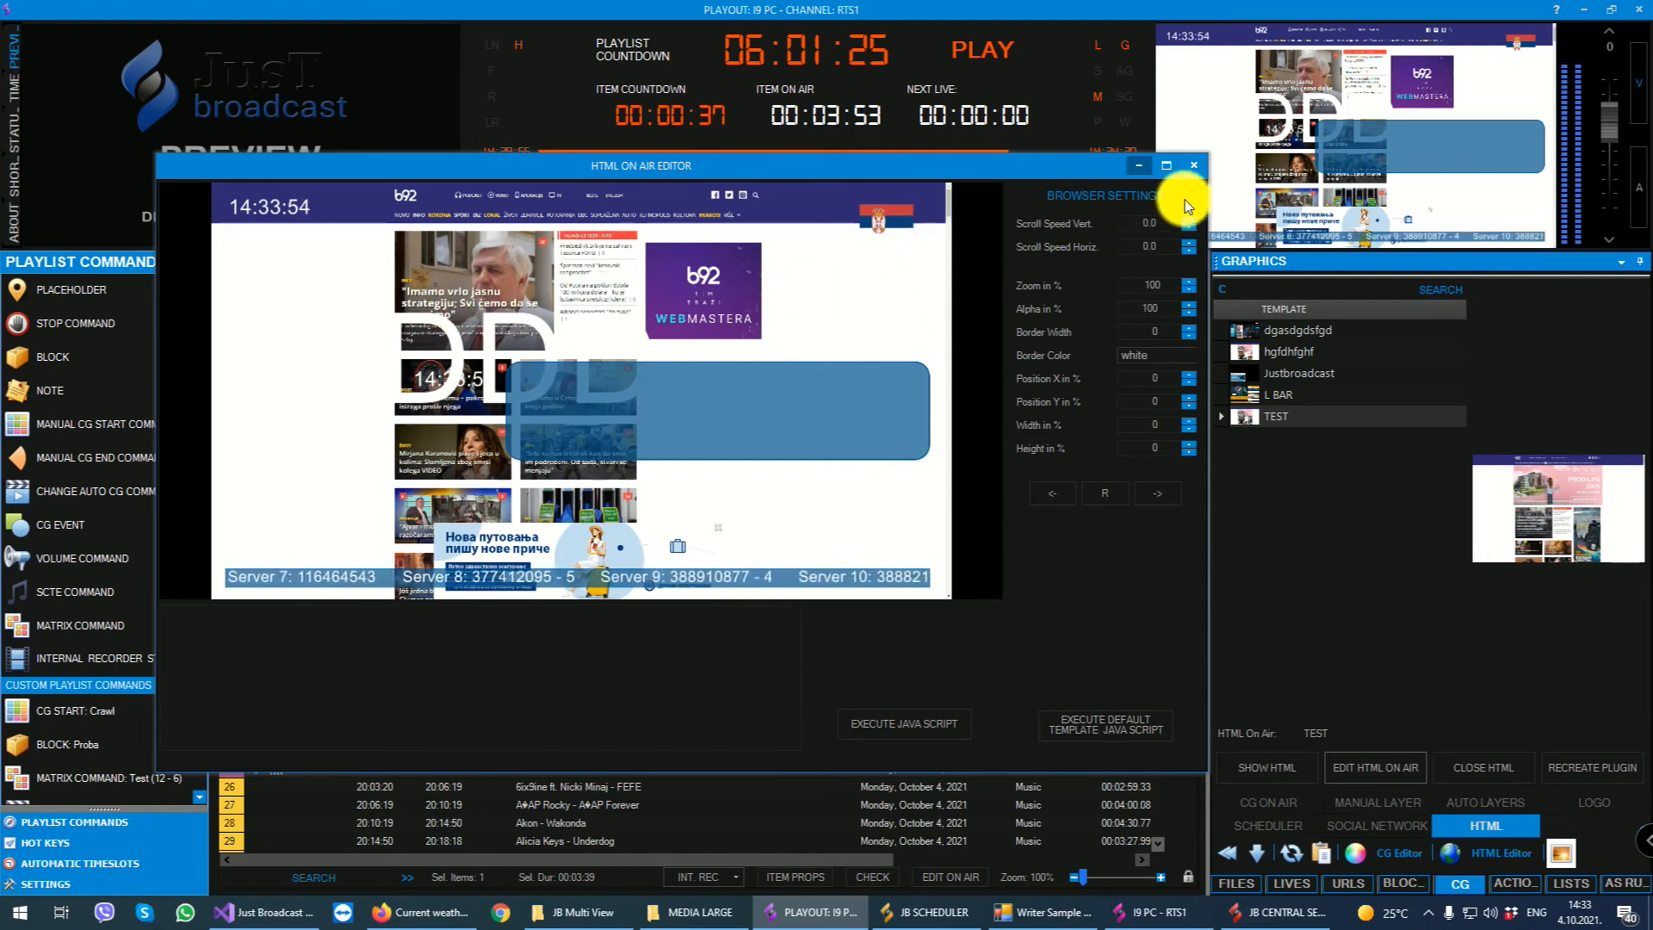
left_click(1193, 165)
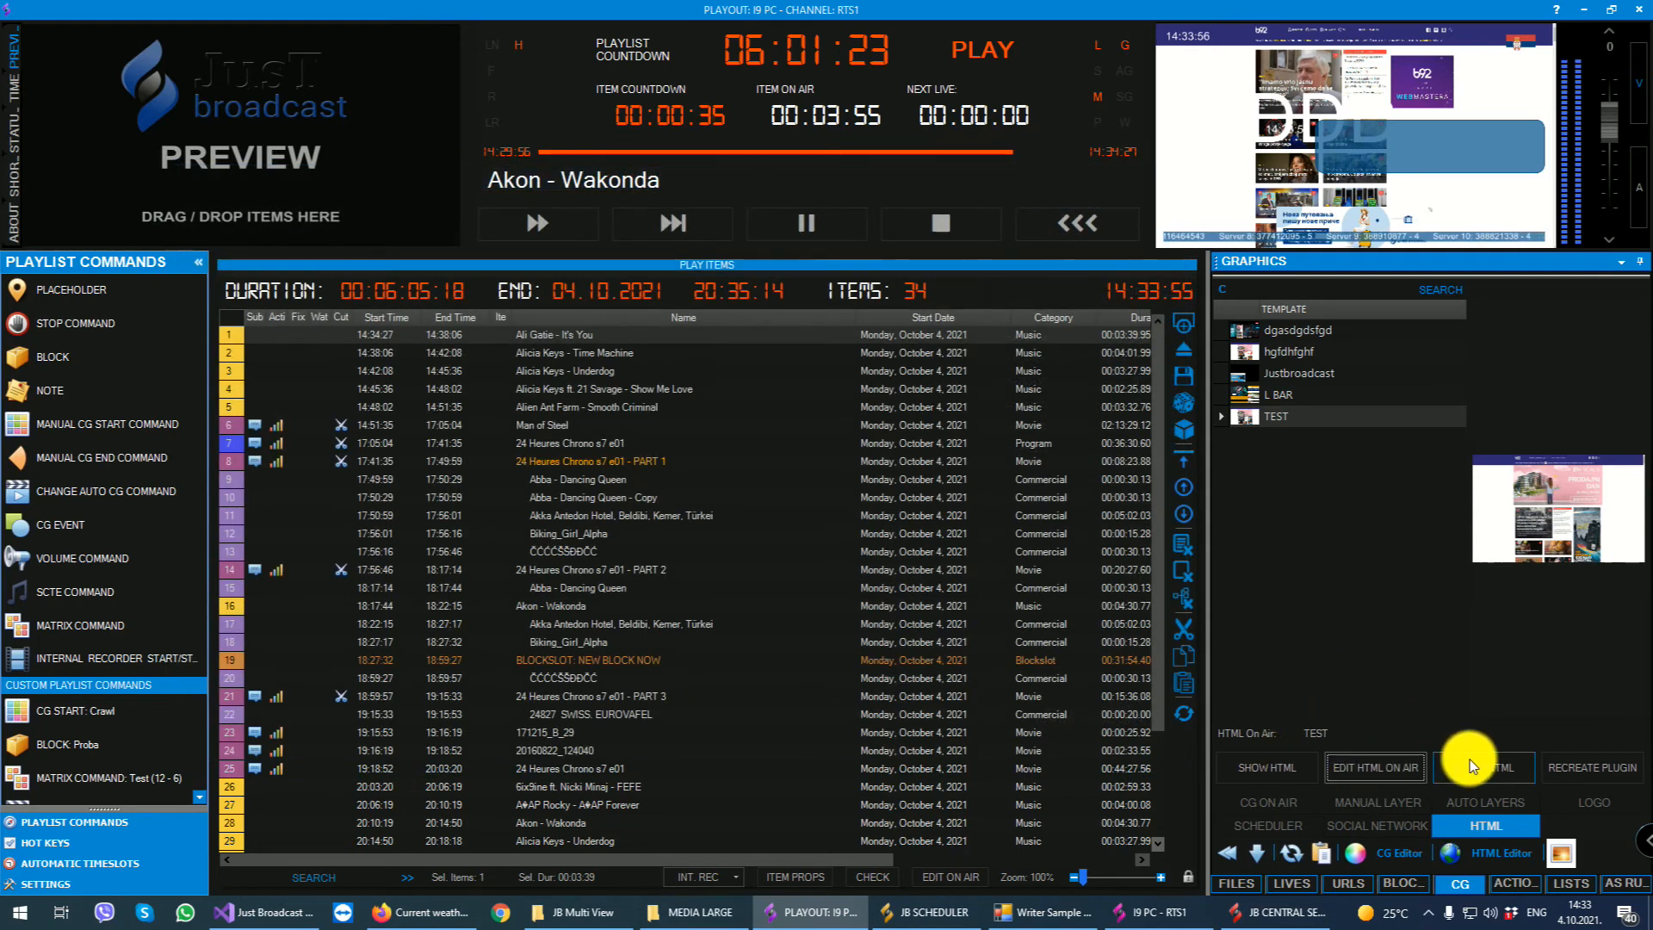
- Reopen the on-air HTML for editing, try scrolling and following links on the news page, and close the editor
left_click(1386, 764)
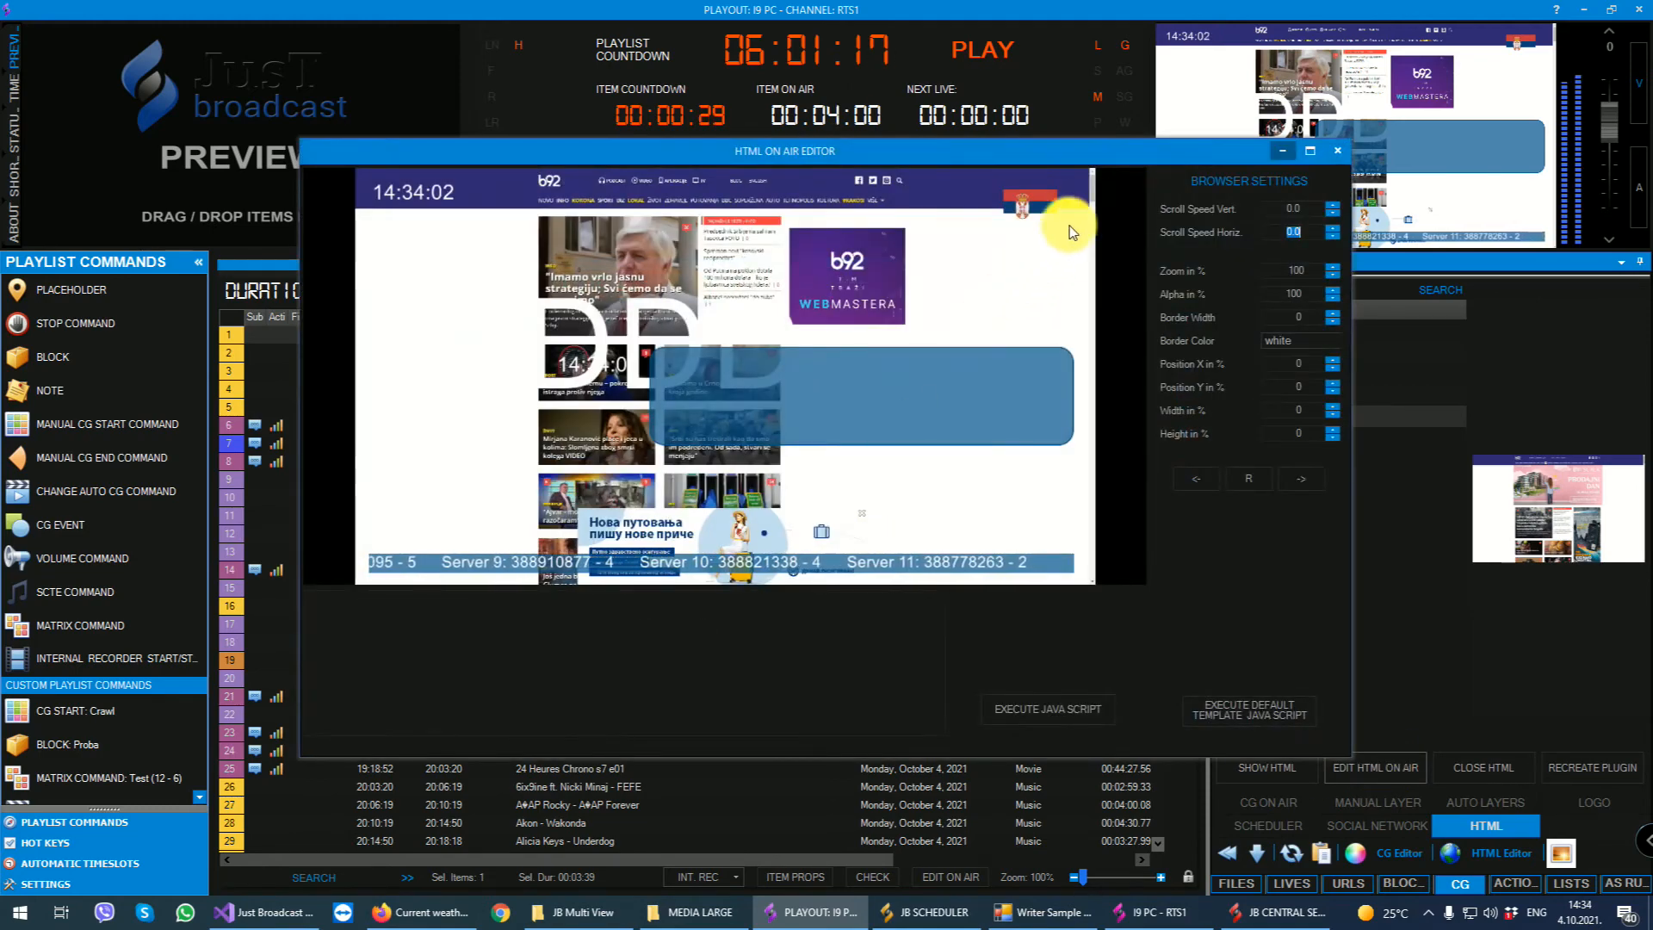
left_click_drag(1094, 186, 1097, 368)
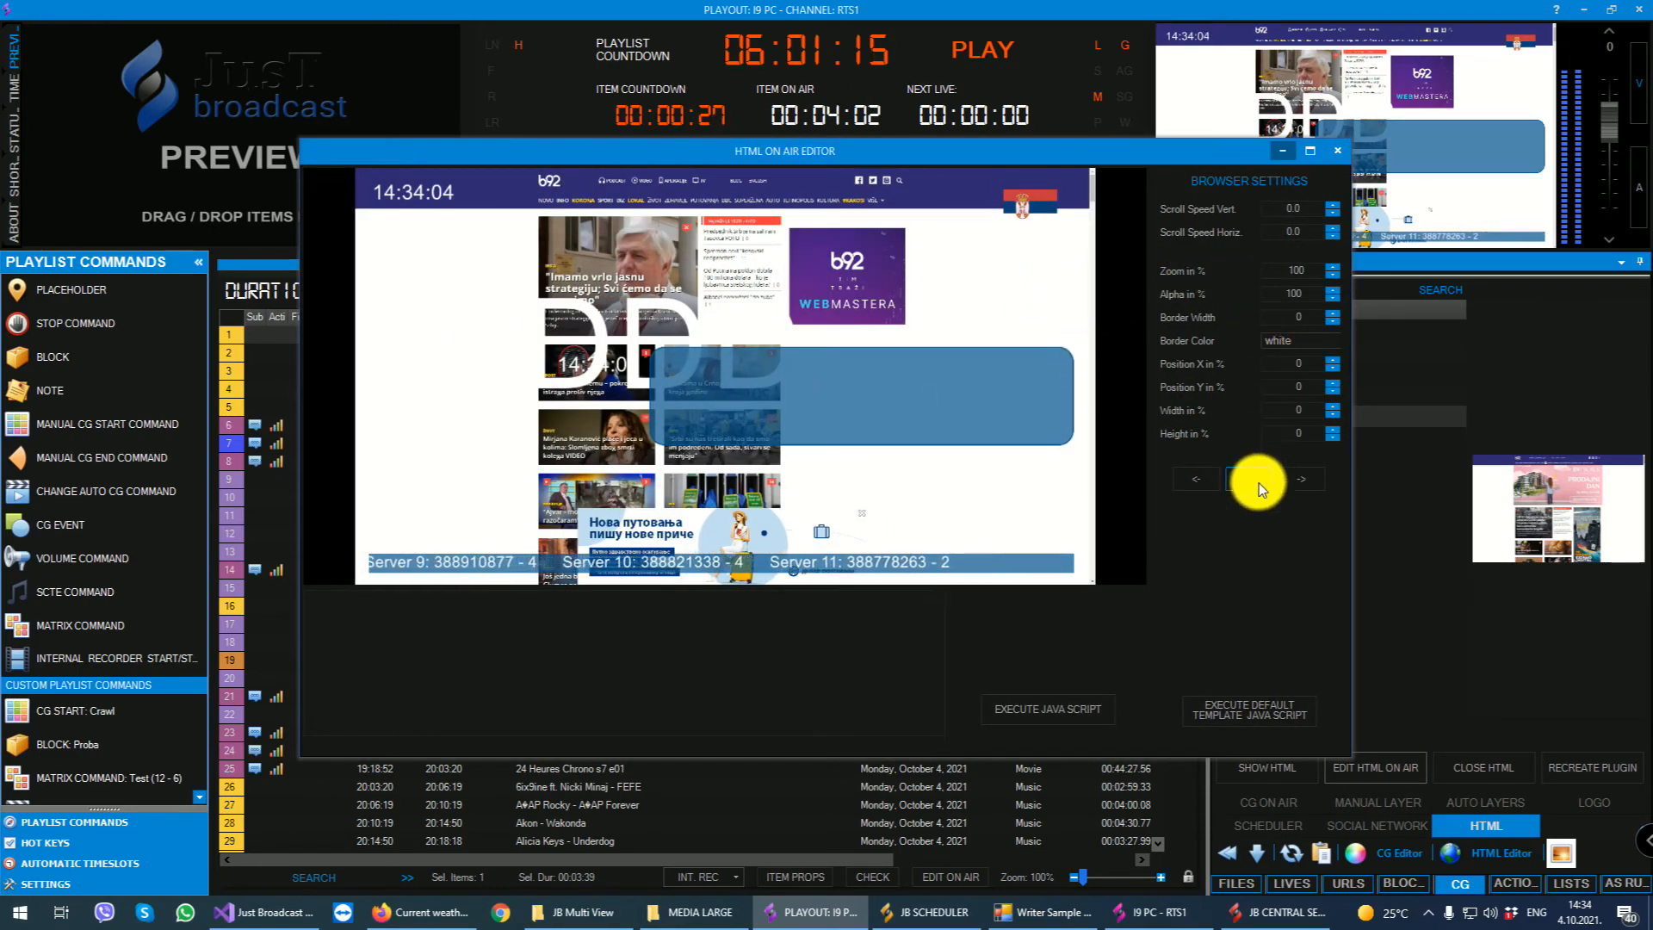
left_click(546, 387)
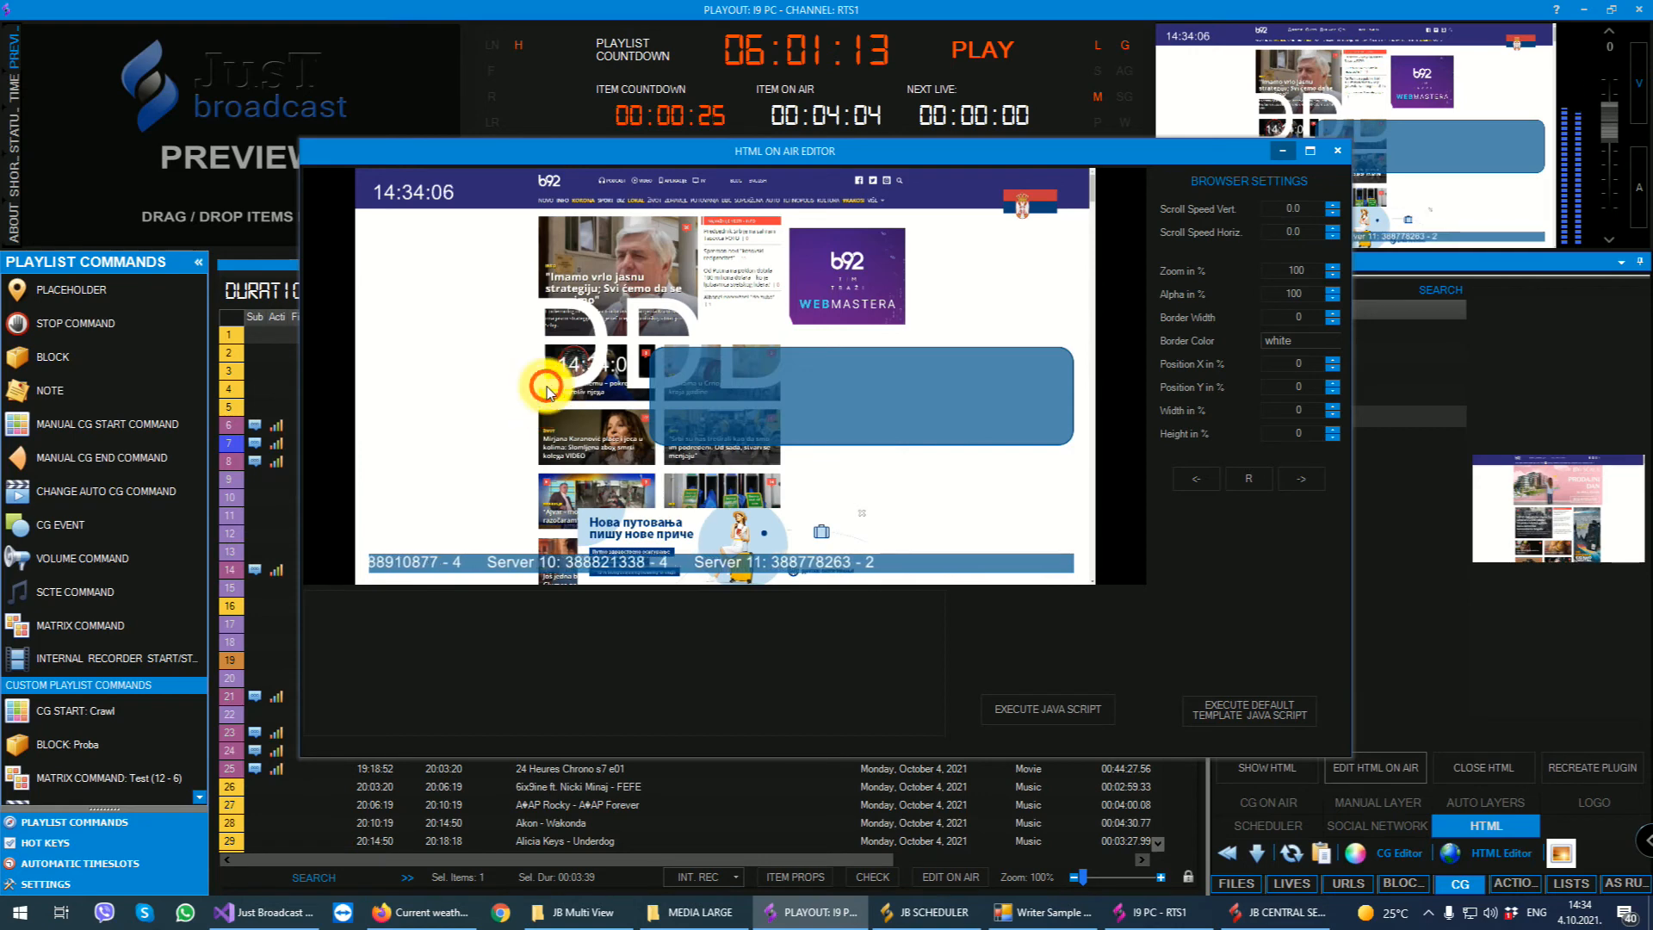
left_click(560, 200)
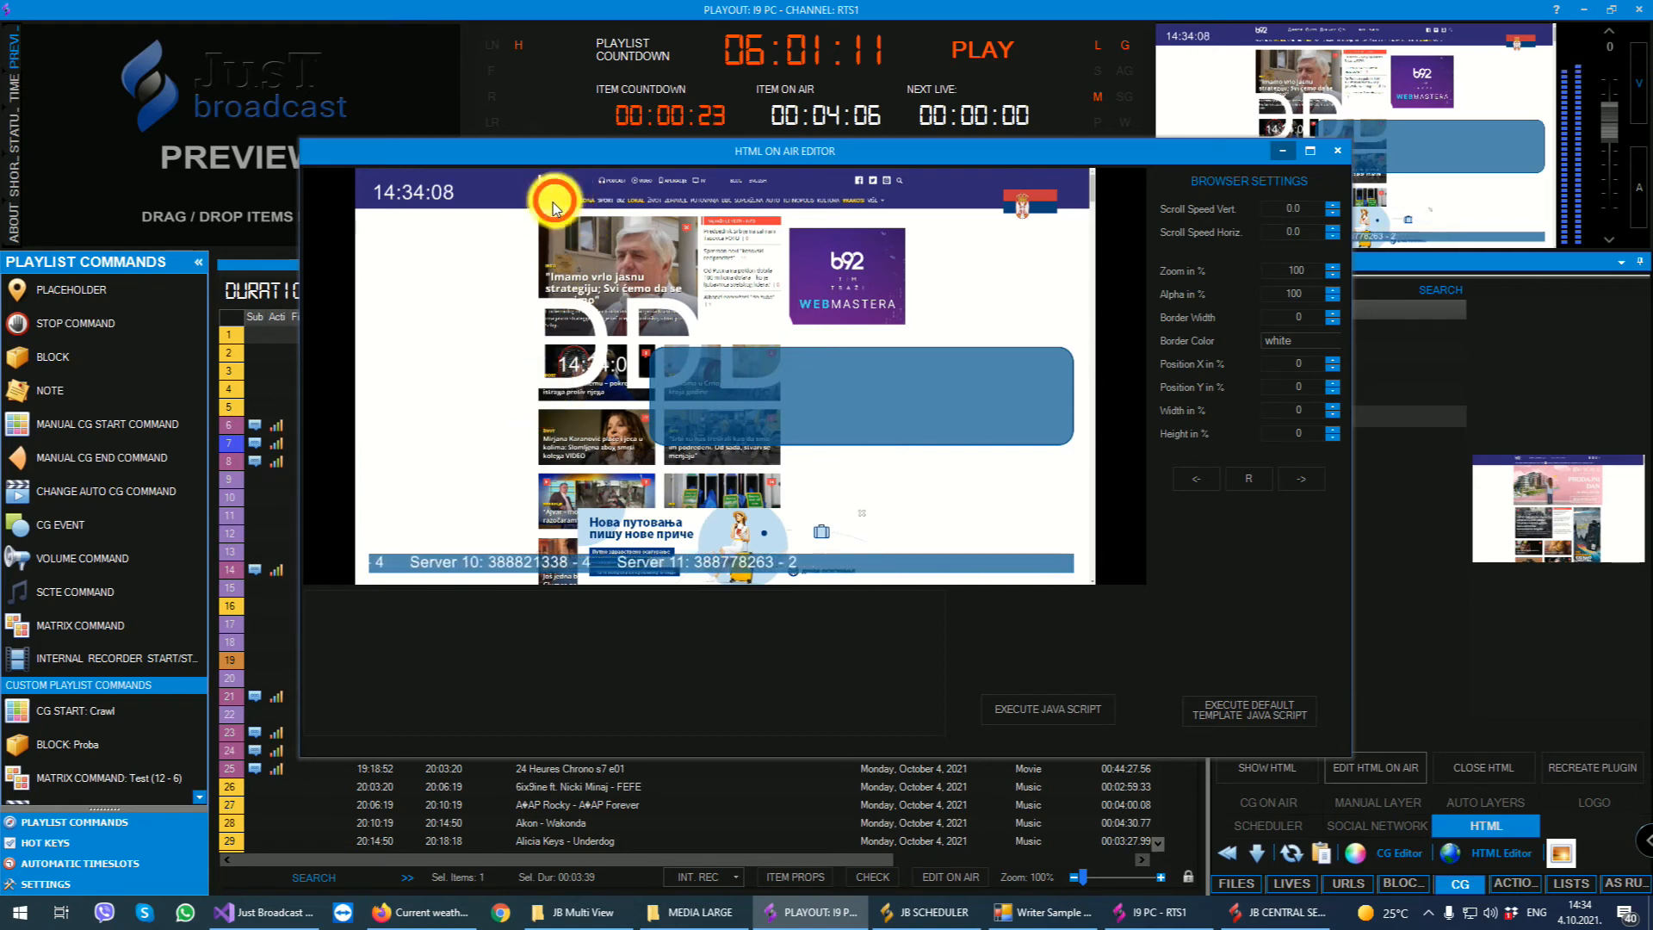
left_click(542, 204)
left_click(654, 194)
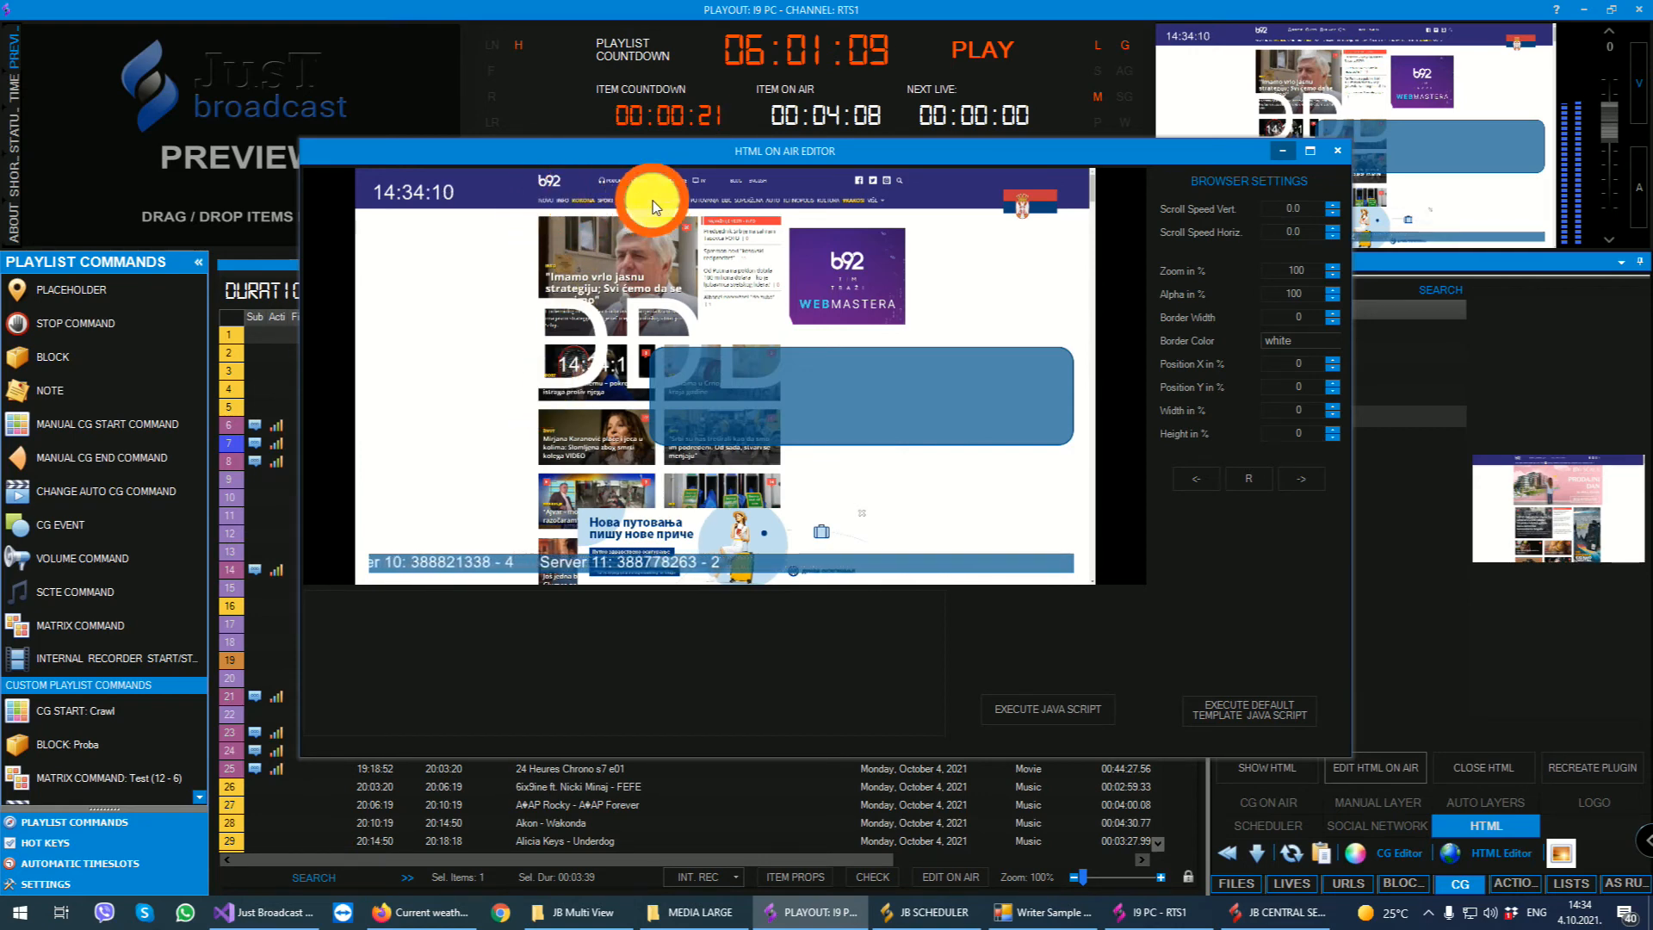
left_click(1331, 148)
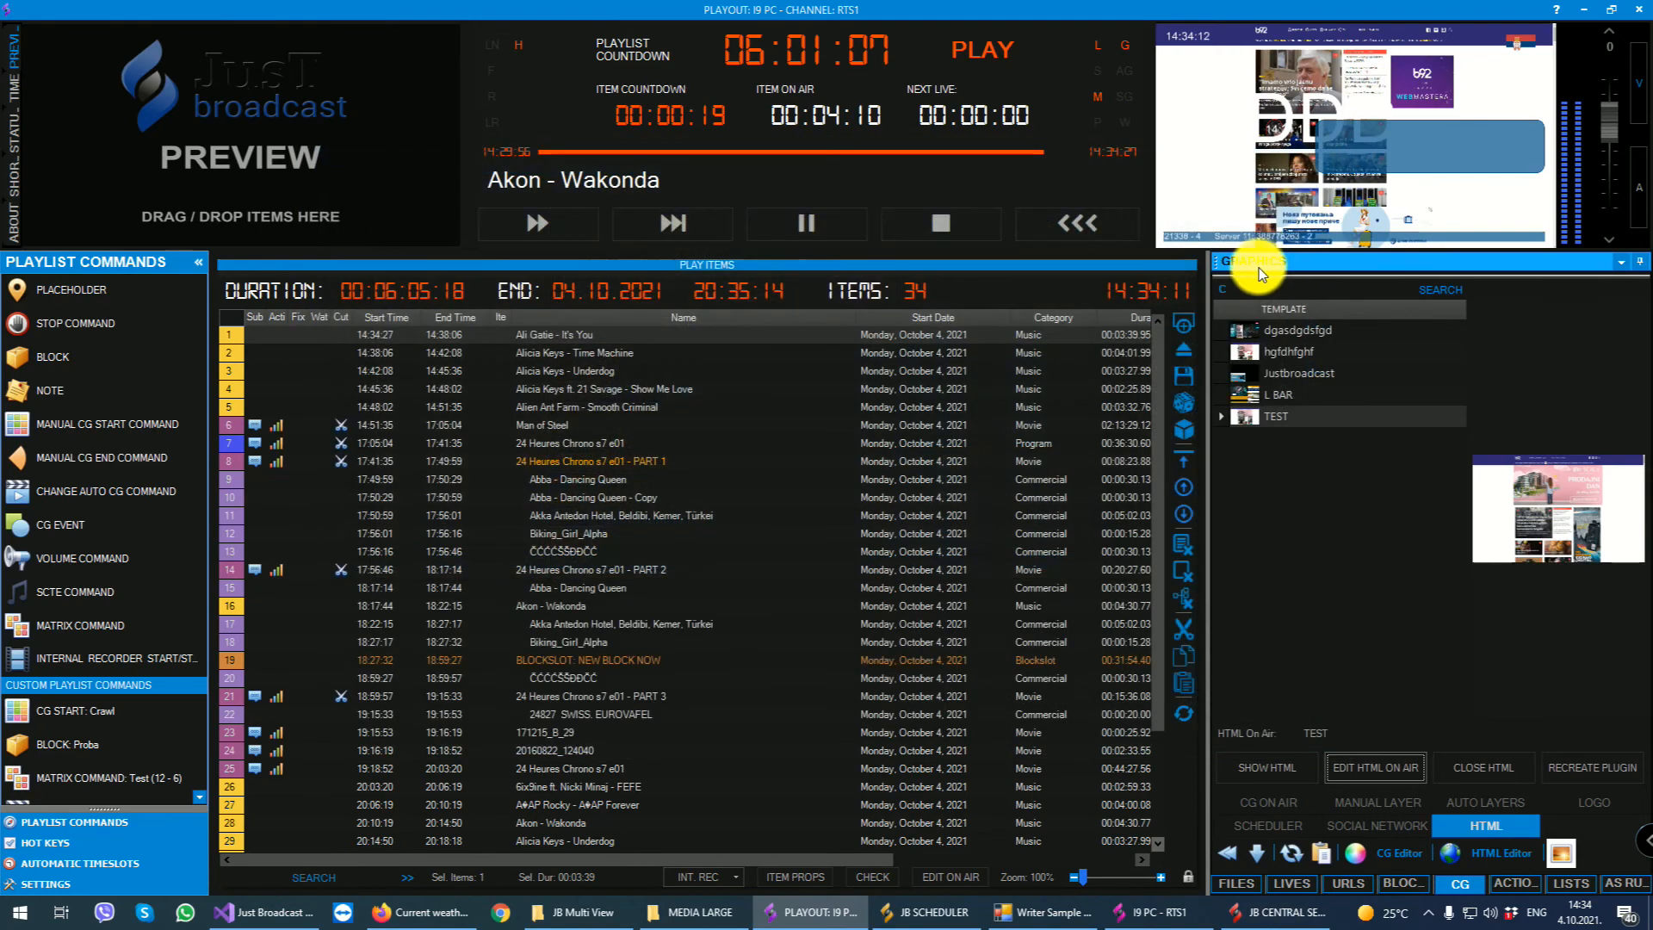
- Recreate the HTML plugin and show the TEST template on air again
left_click(1593, 776)
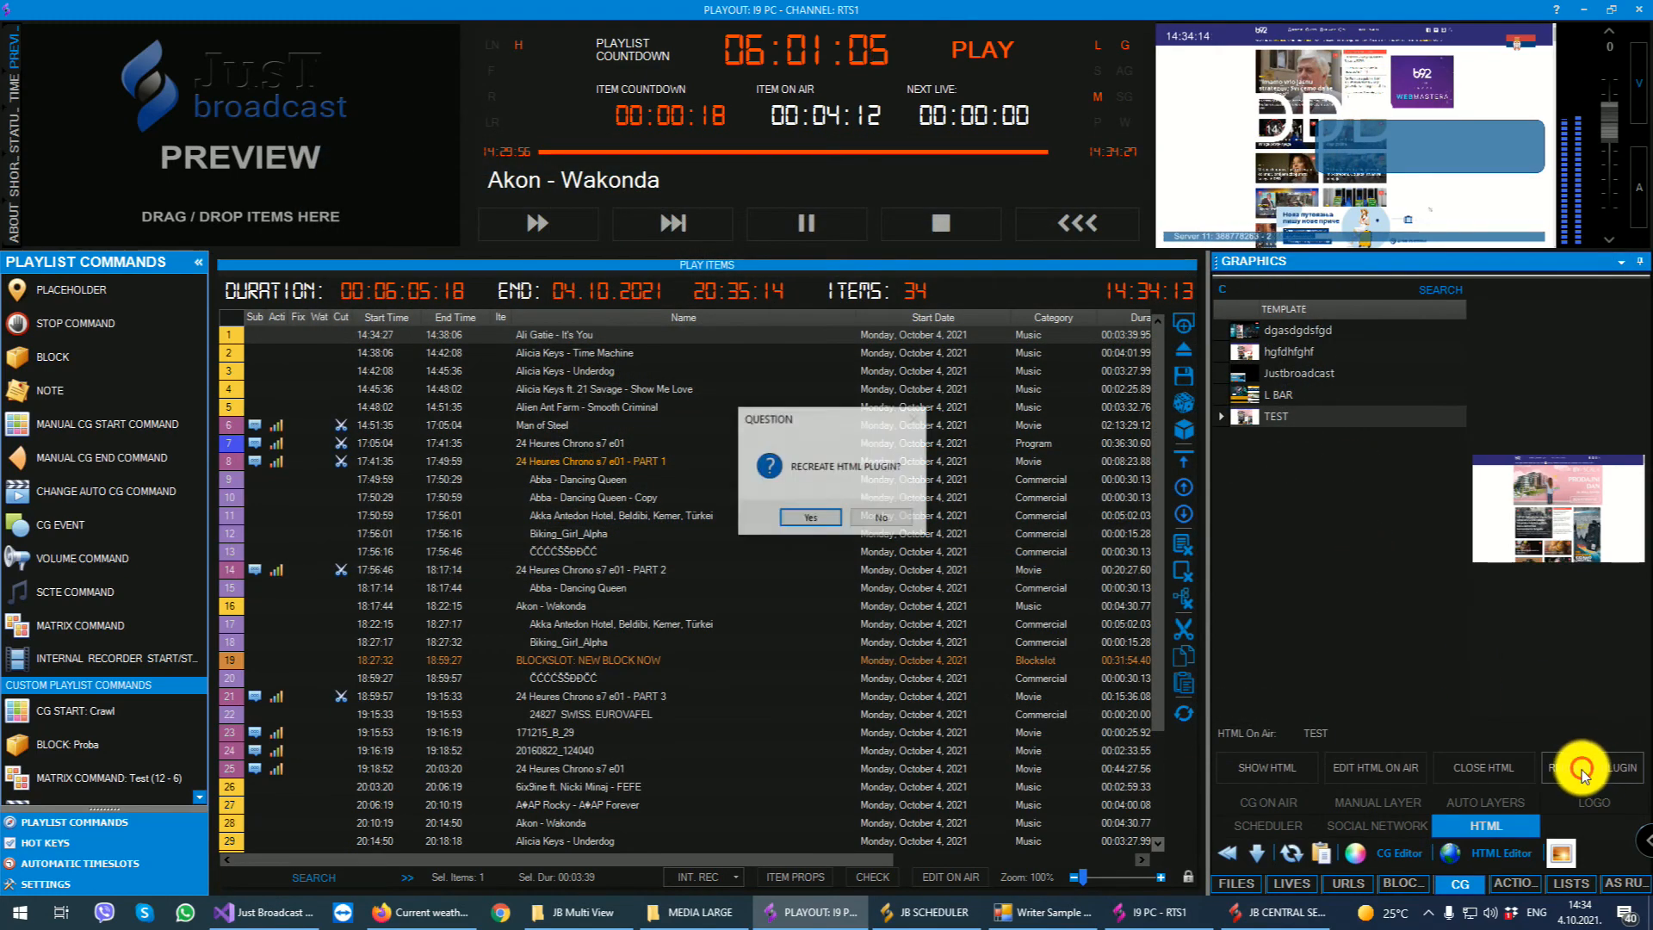
left_click(809, 524)
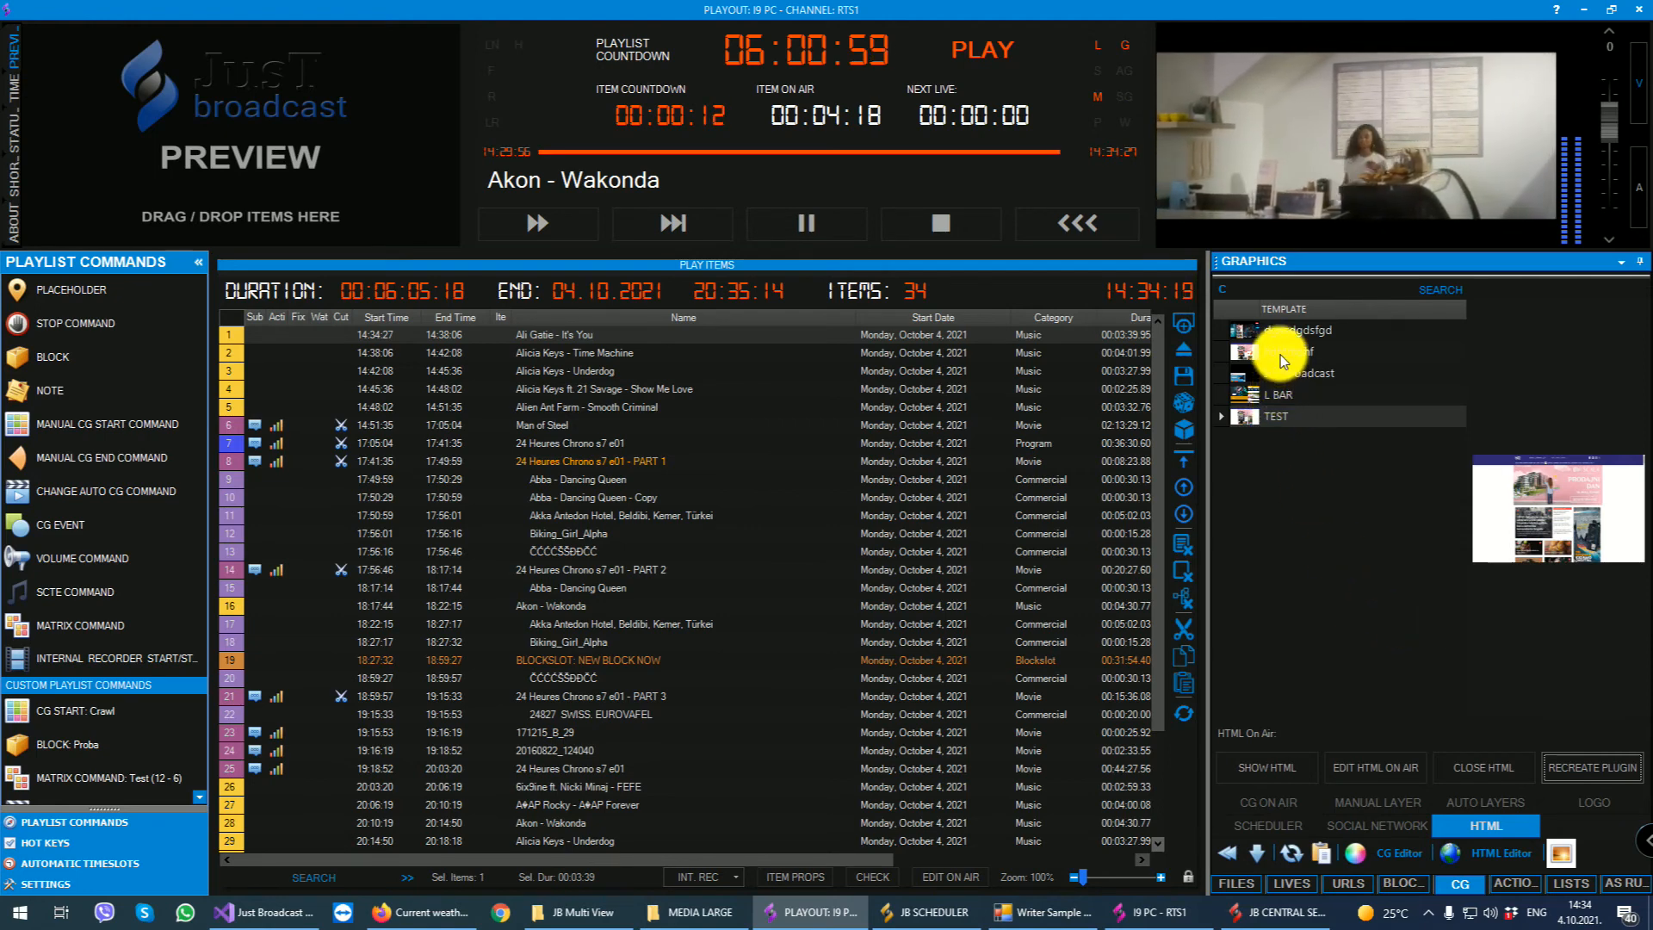
left_click(1273, 419)
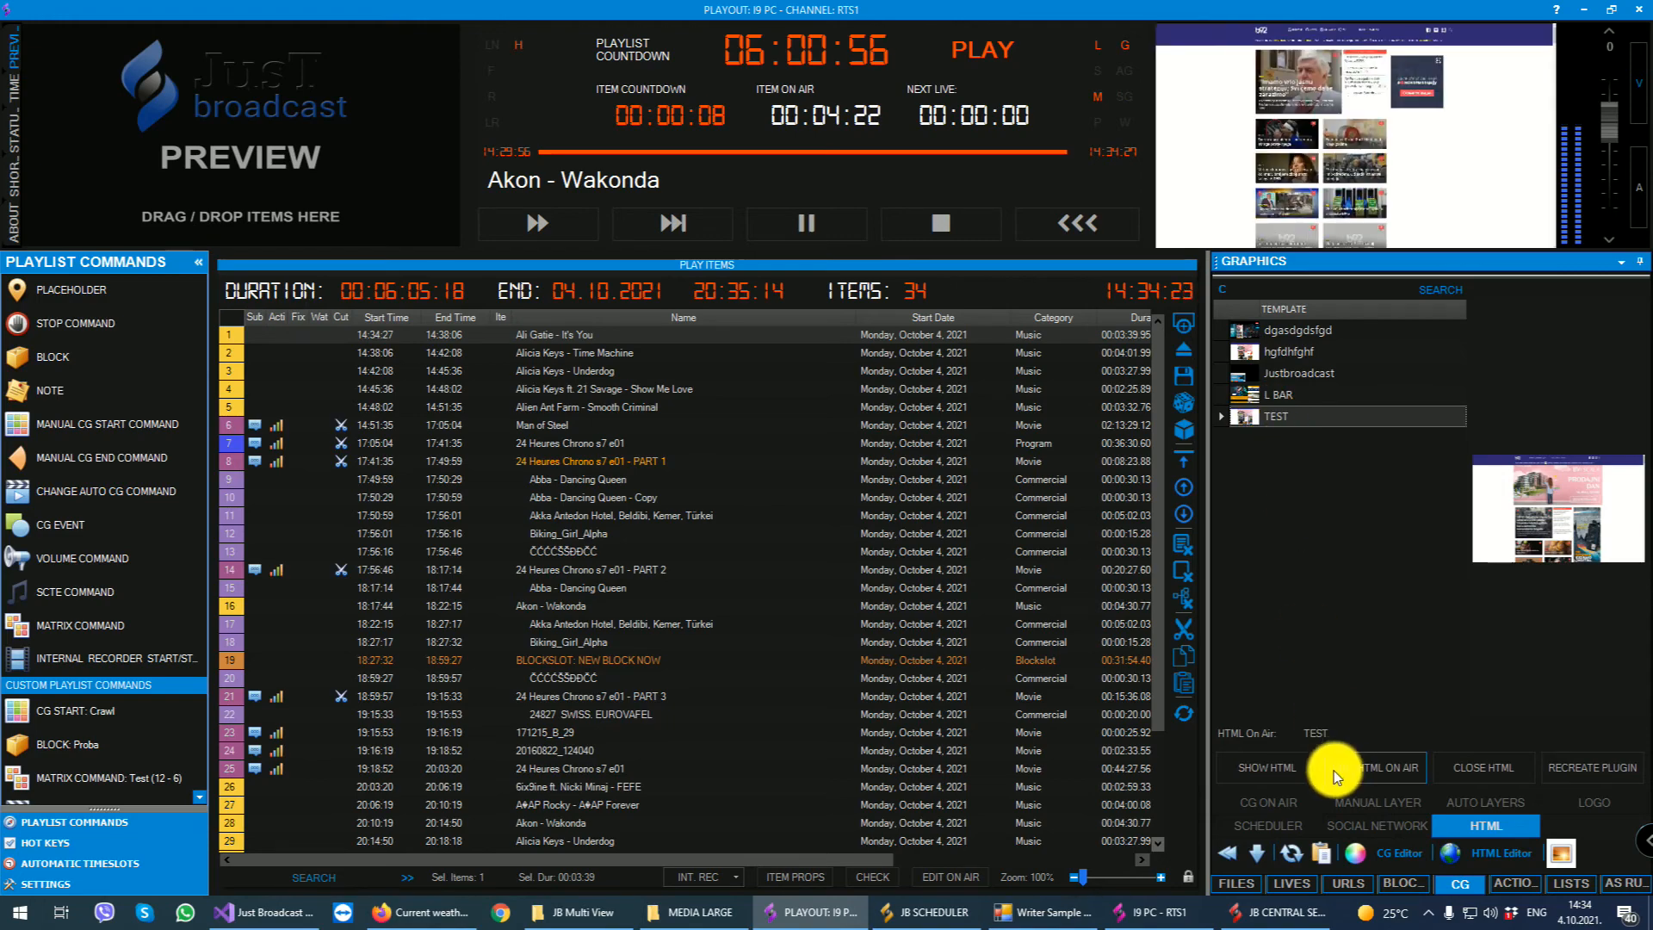
- Try the news page's navigation links in the on-air editor, close it, and take the HTML off air
left_click(1379, 761)
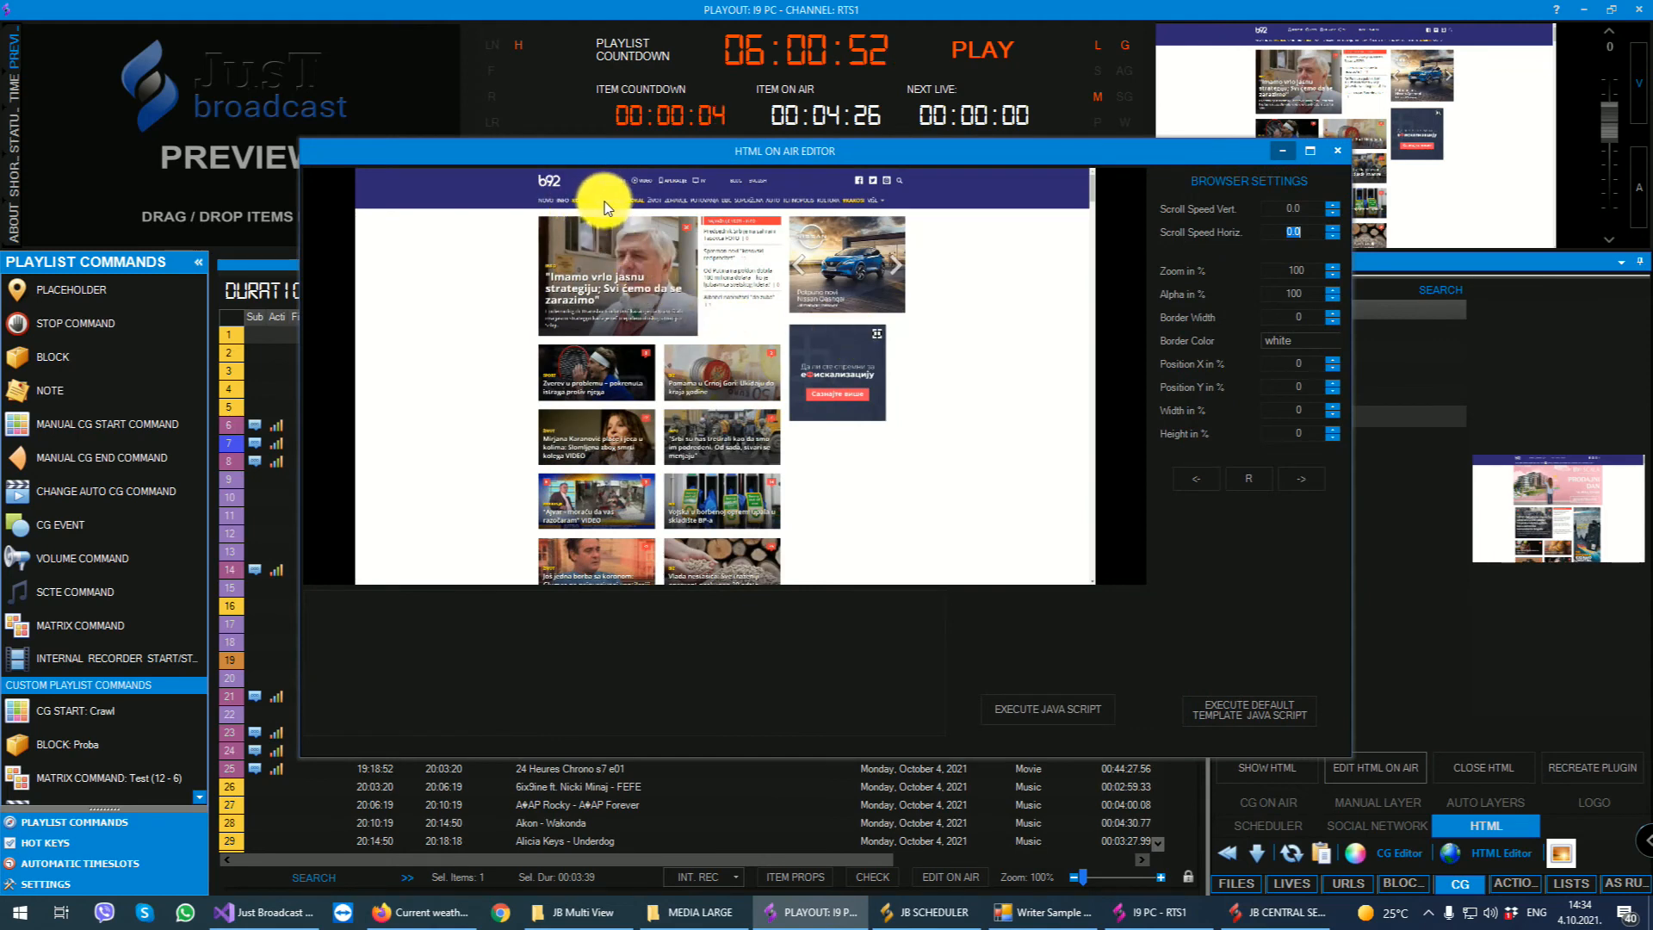
left_click(605, 199)
left_click(606, 199)
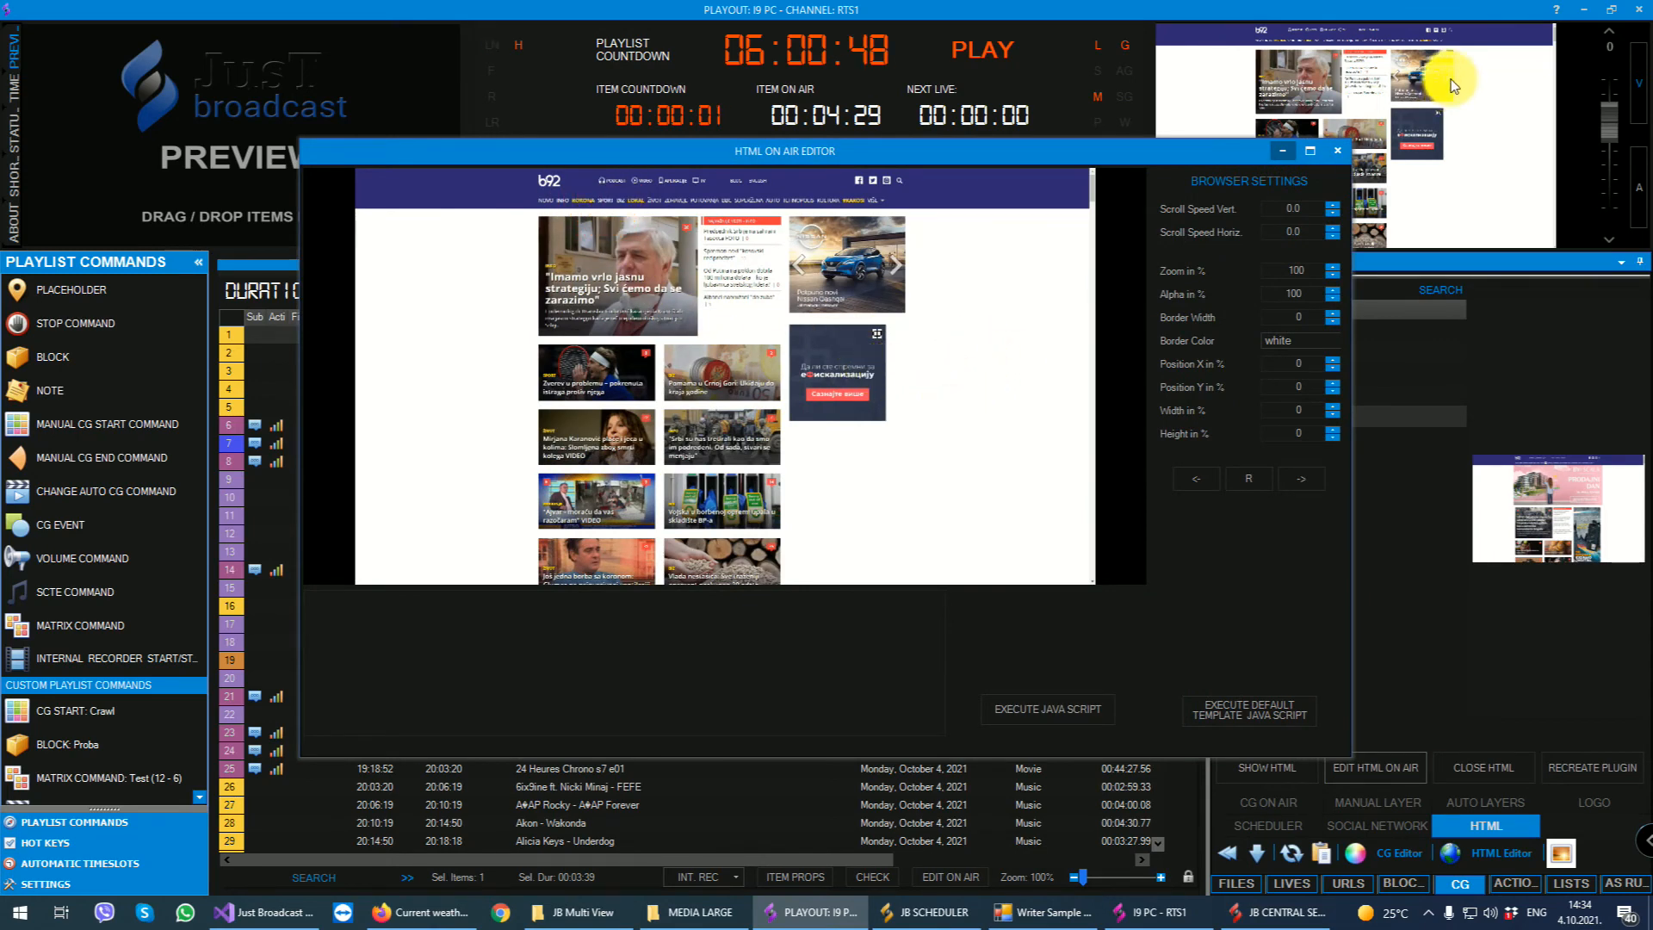
left_click(1337, 150)
left_click(1485, 763)
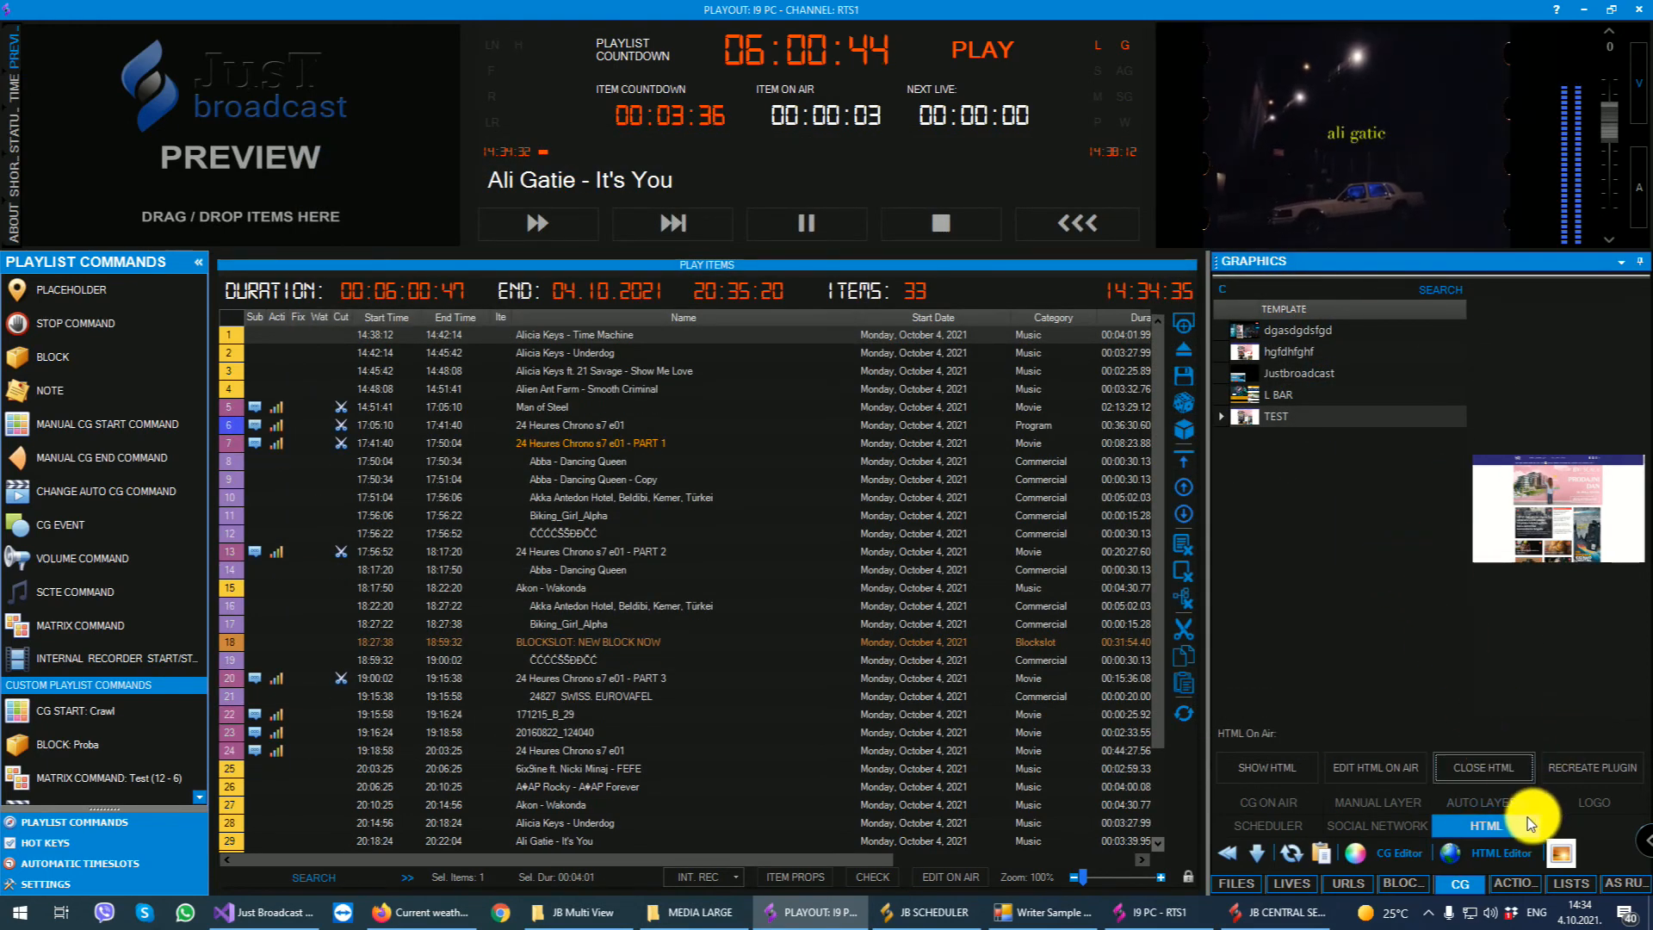
- Look over the saved pages, tools and browser settings in the HTML Editor and close it
left_click(1488, 854)
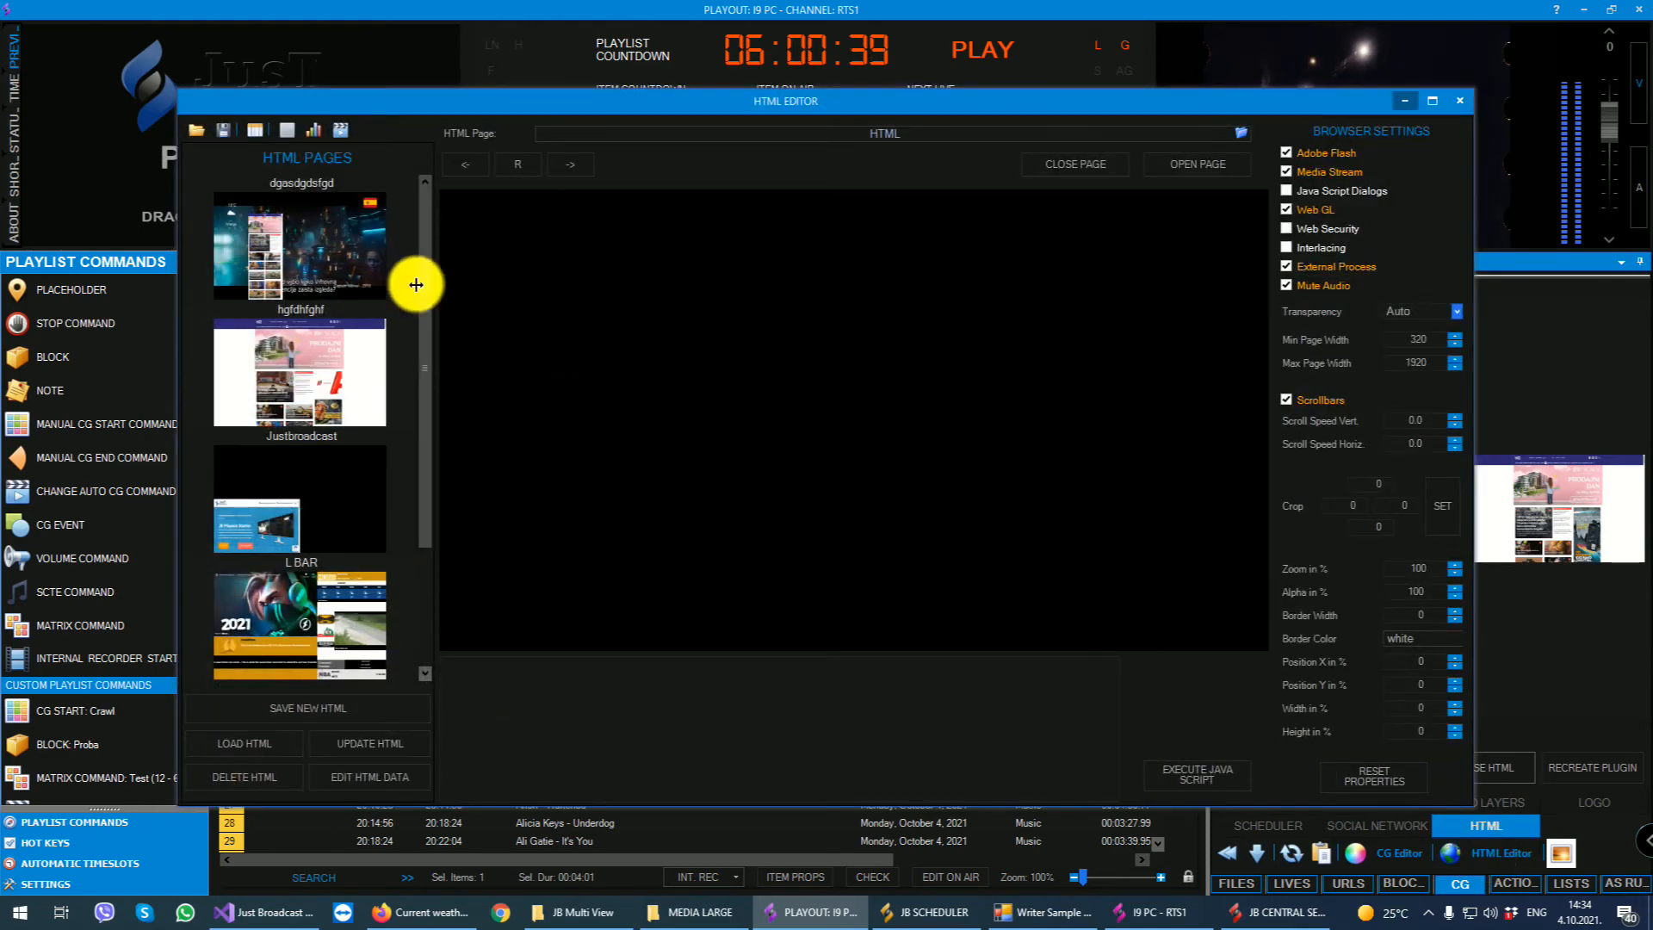
left_click_drag(425, 230, 334, 126)
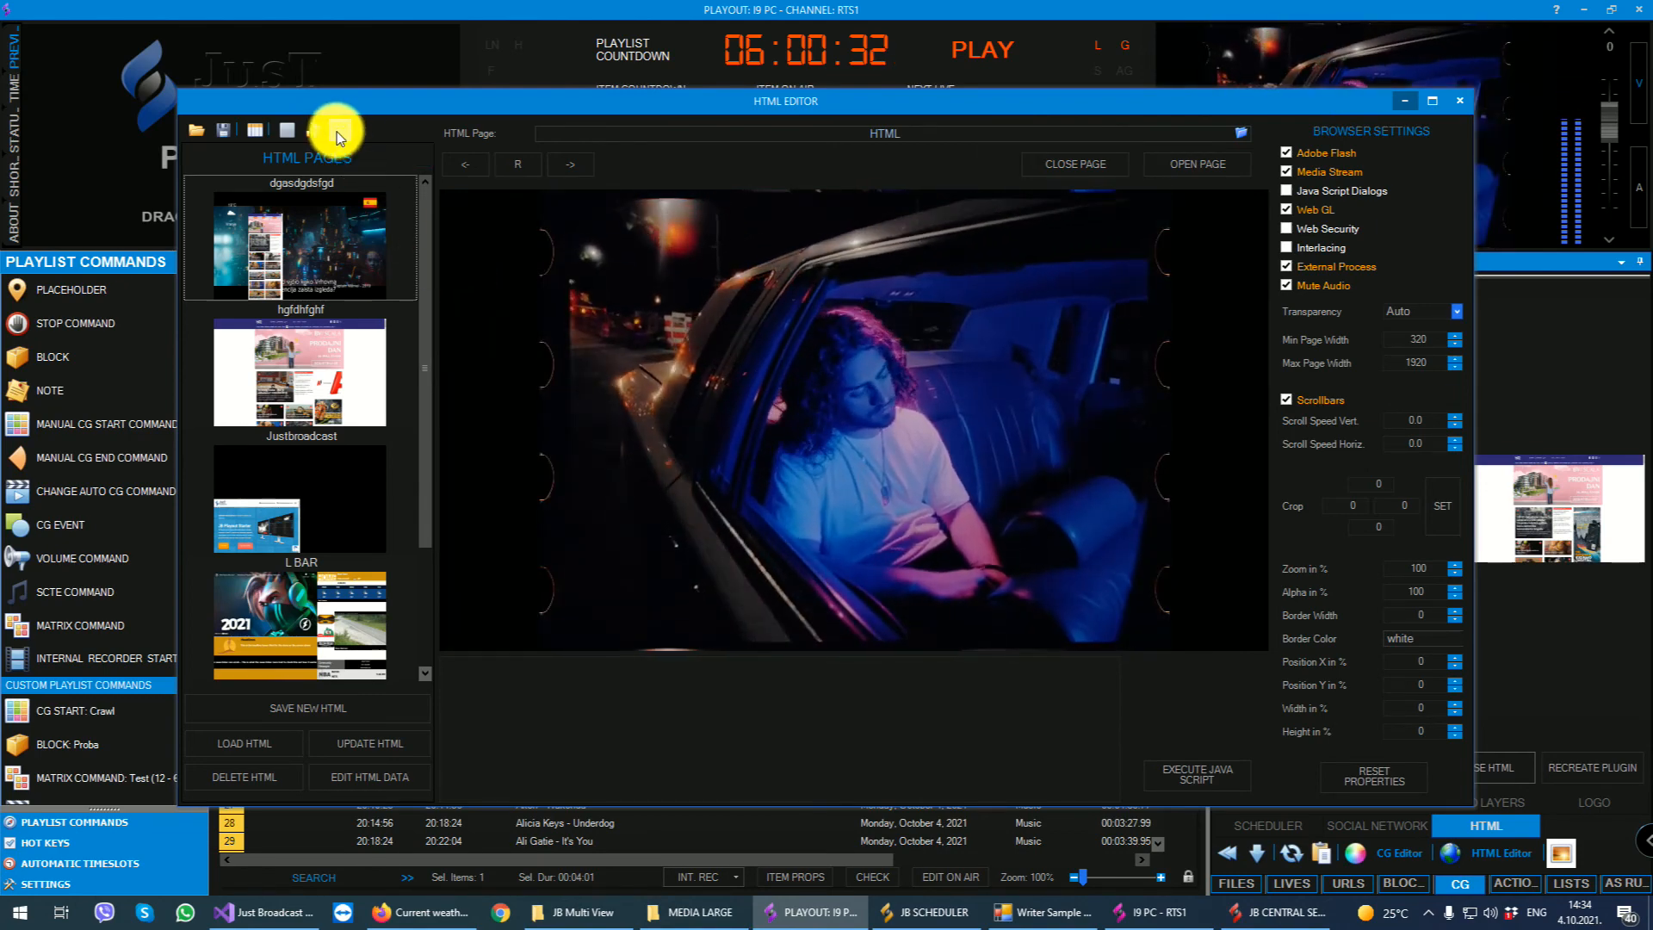
left_click(1464, 108)
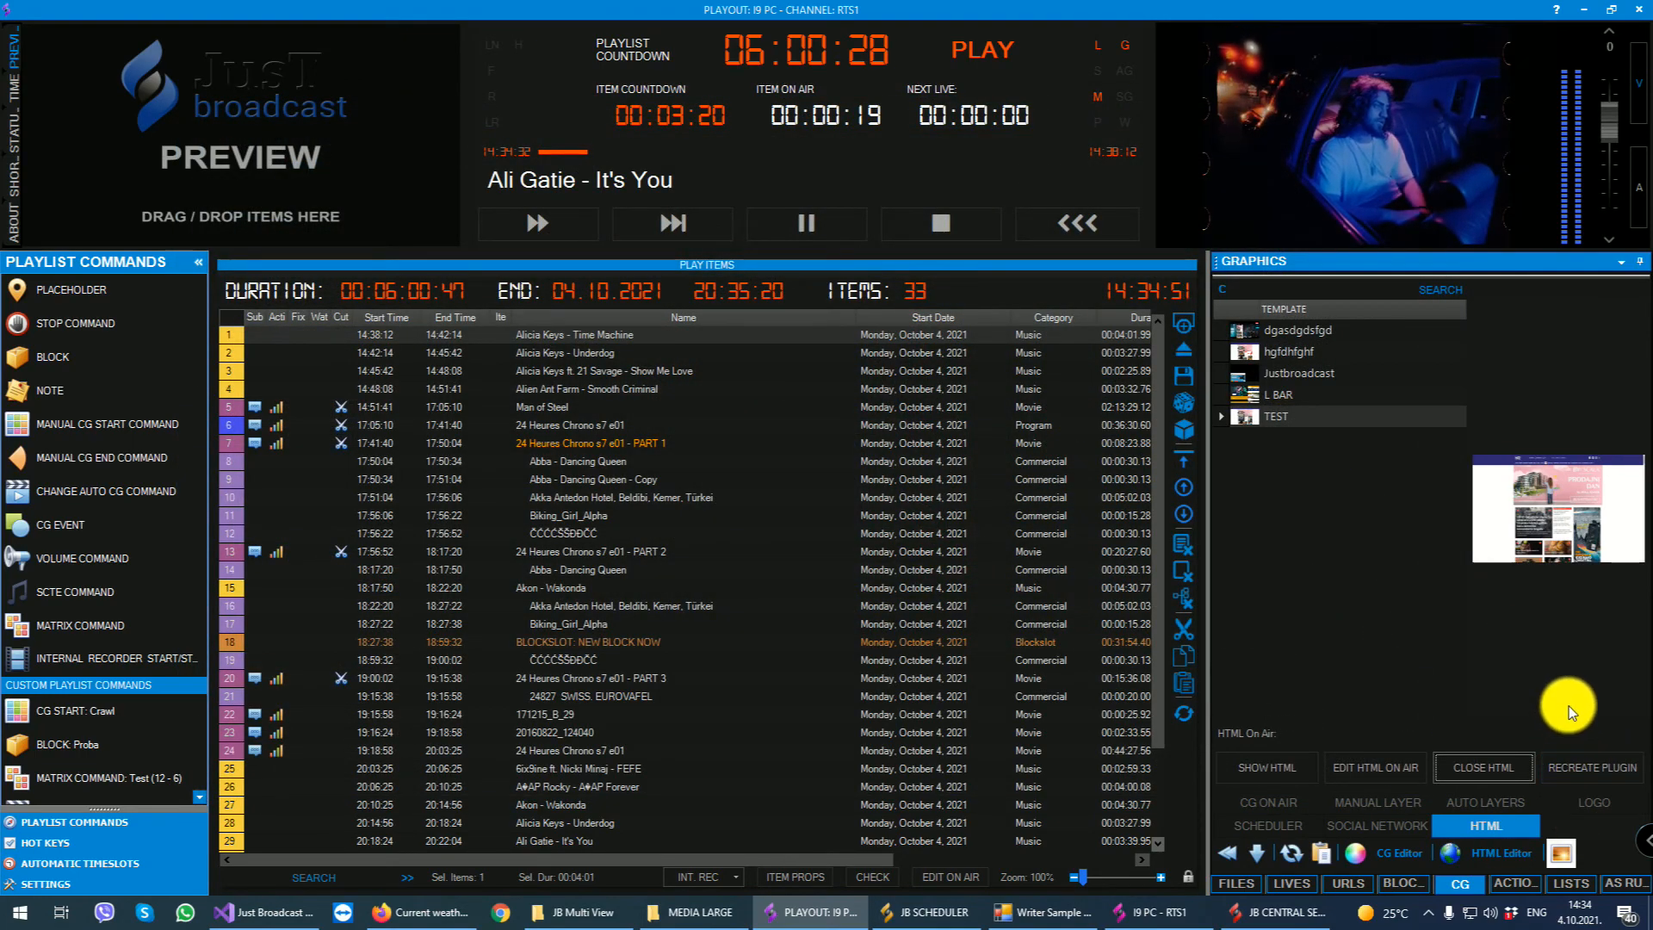
- Display the action groups and view the actions contained in the group named New
left_click(1514, 883)
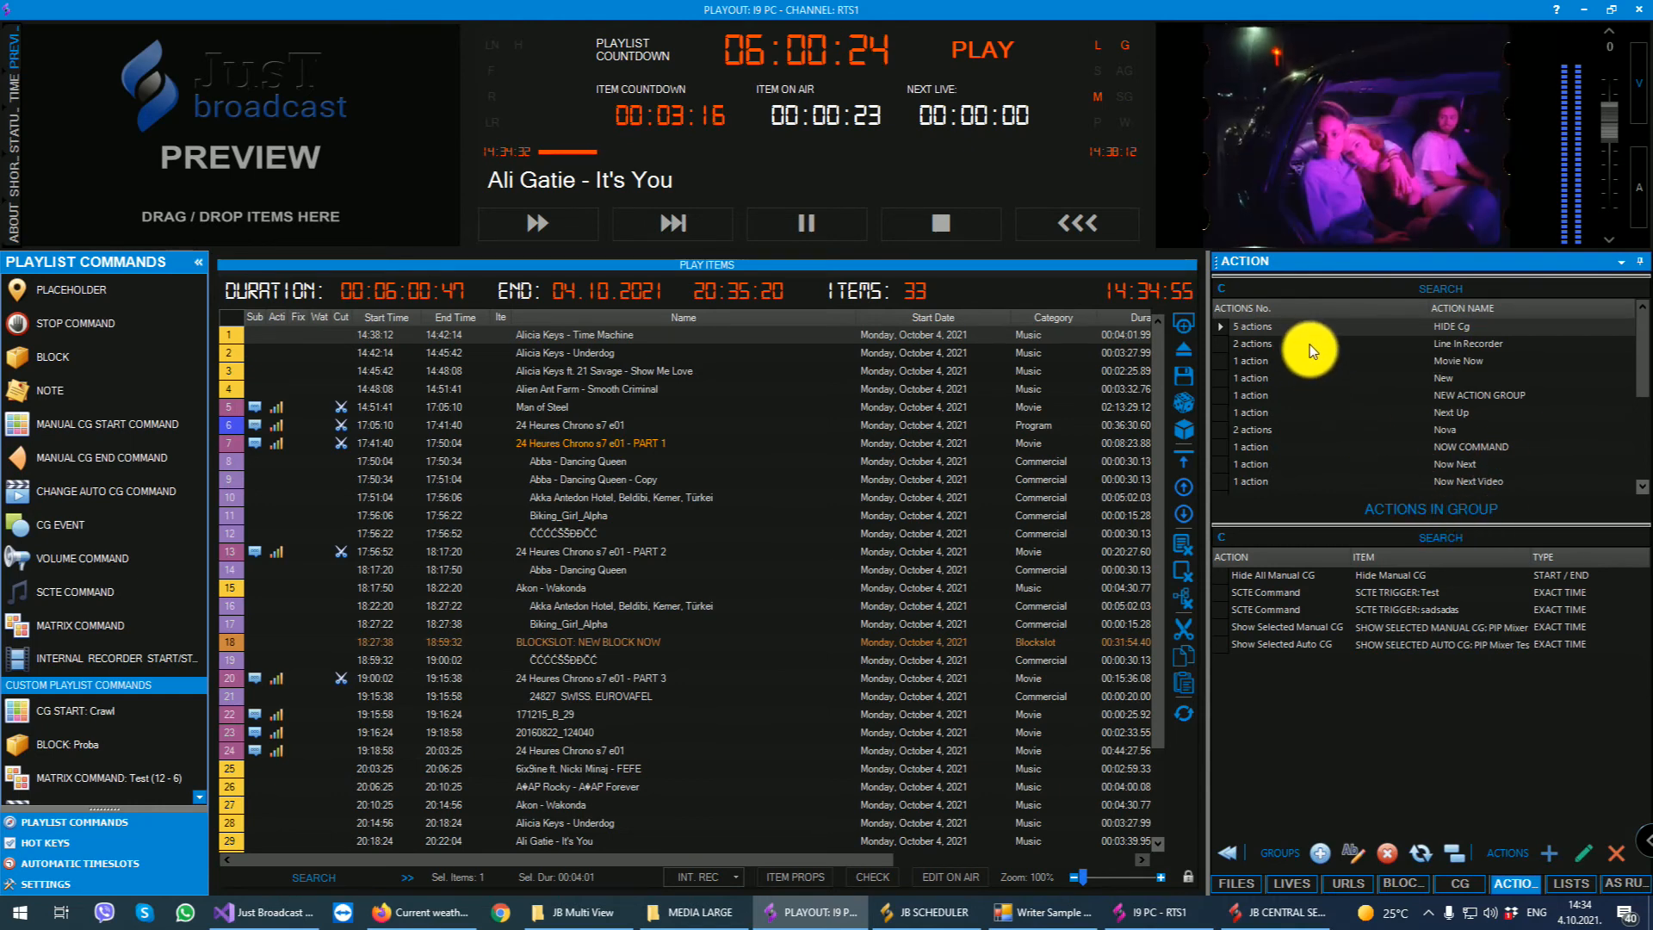
left_click(1347, 382)
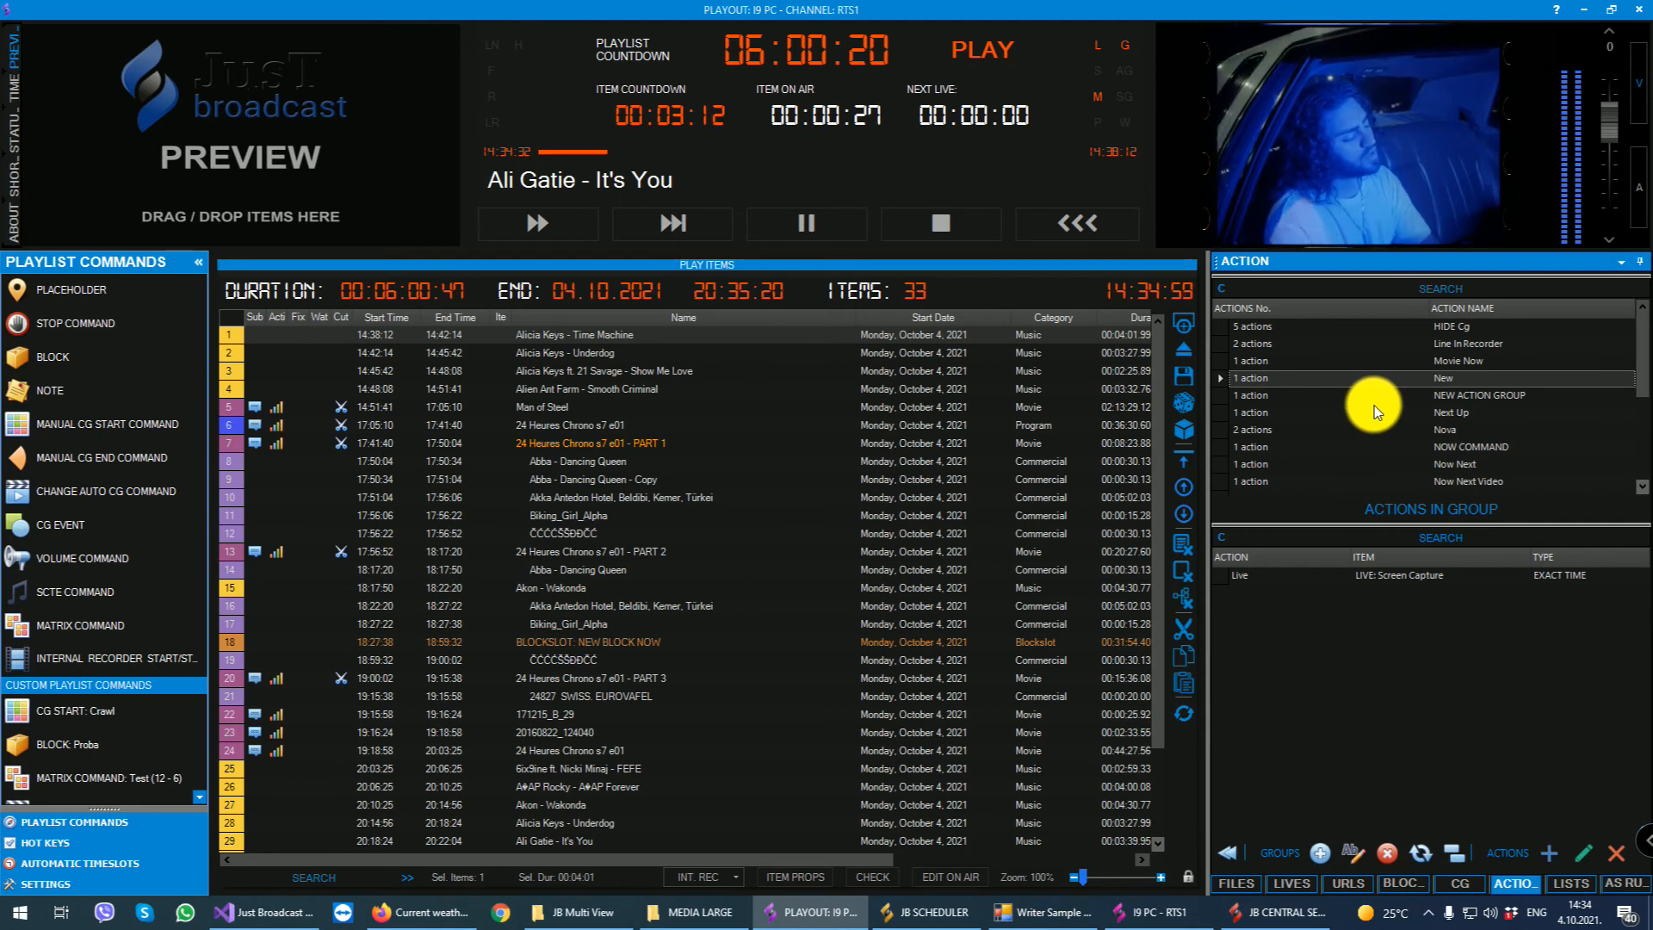
- Delete the actions from playlist items 5 to 24, from Man of Steel through the last 24 Heures Chrono s7 e01
left_click(374, 406)
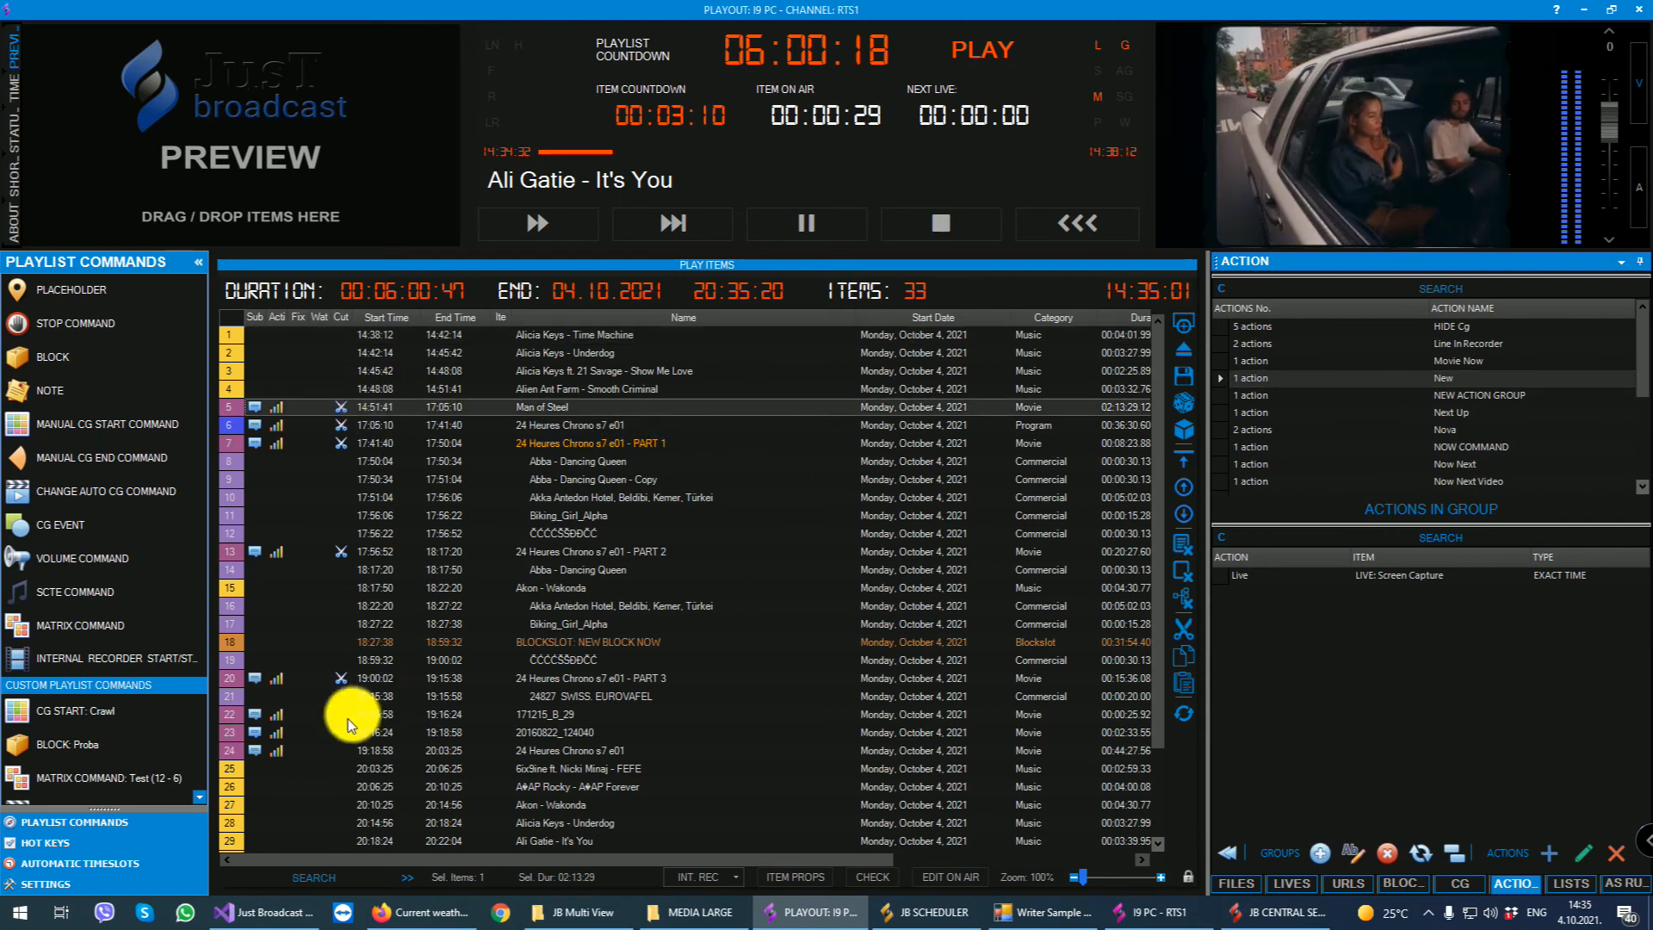
left_click(285, 750, "shift")
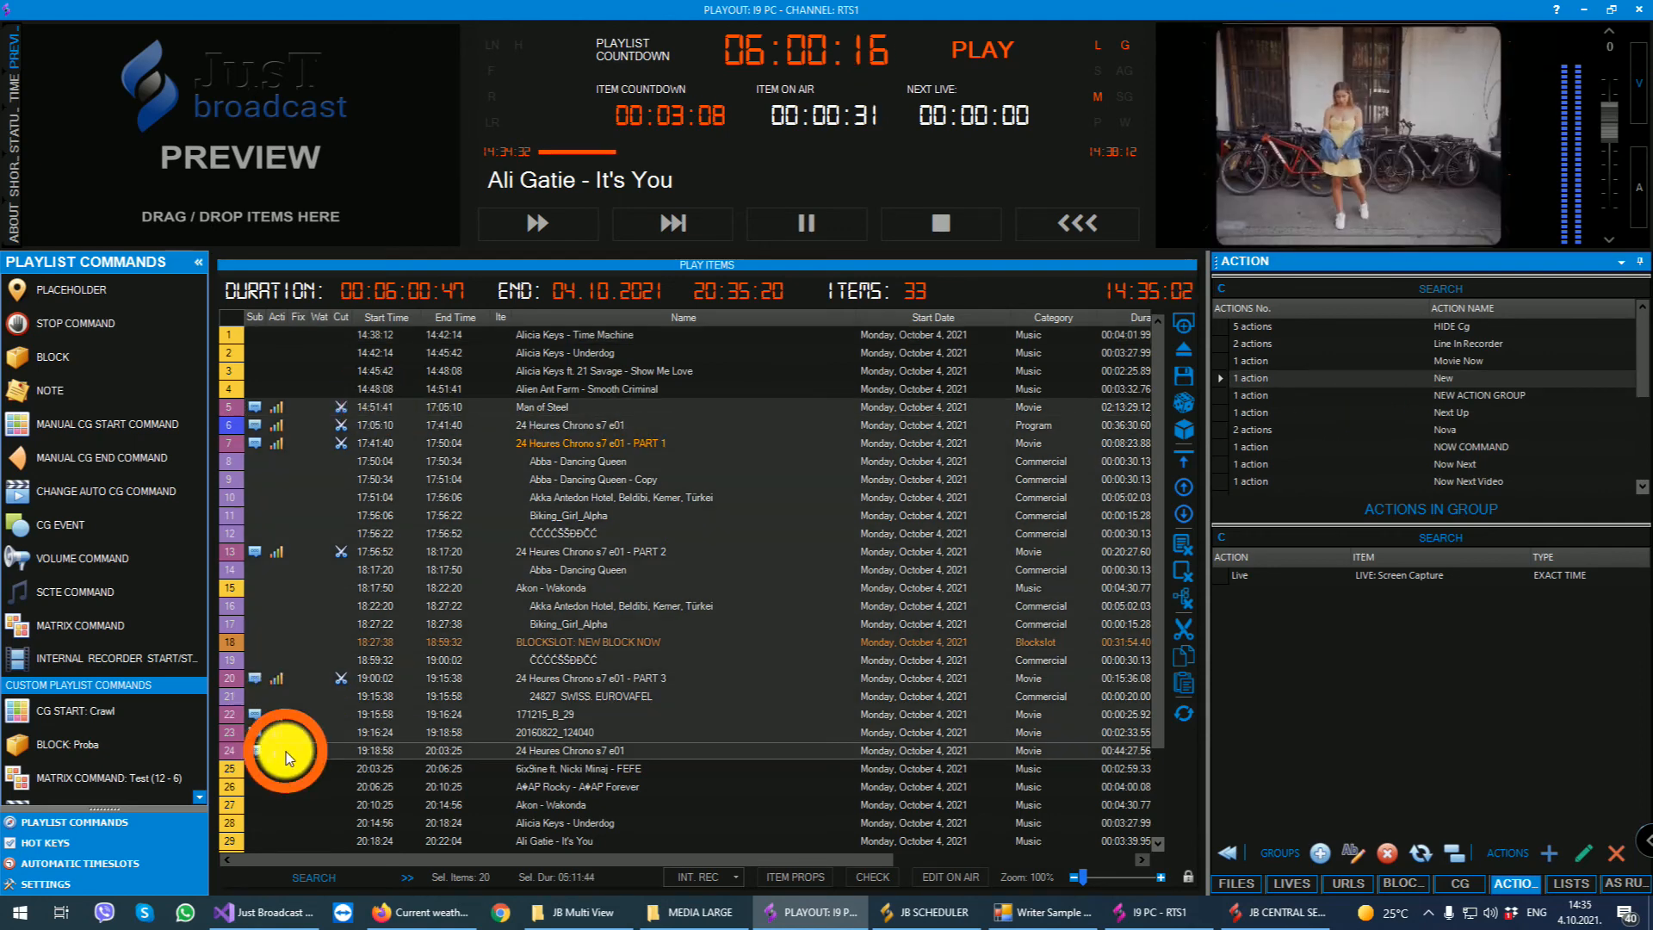
right_click(399, 422)
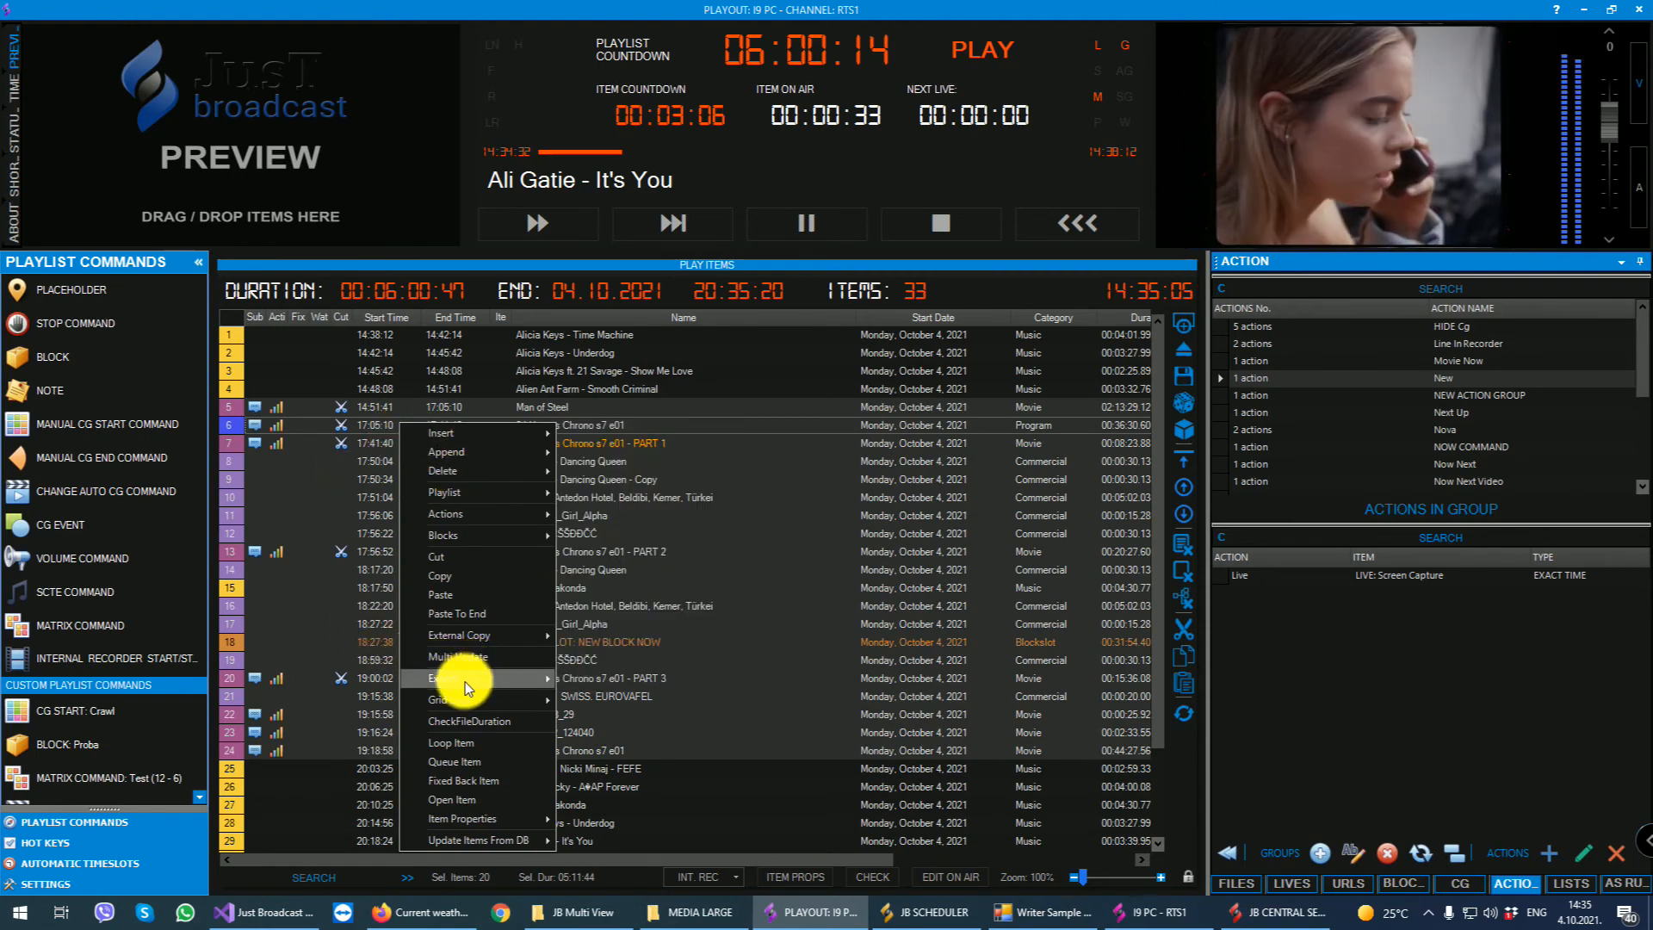
mouse_move(477, 513)
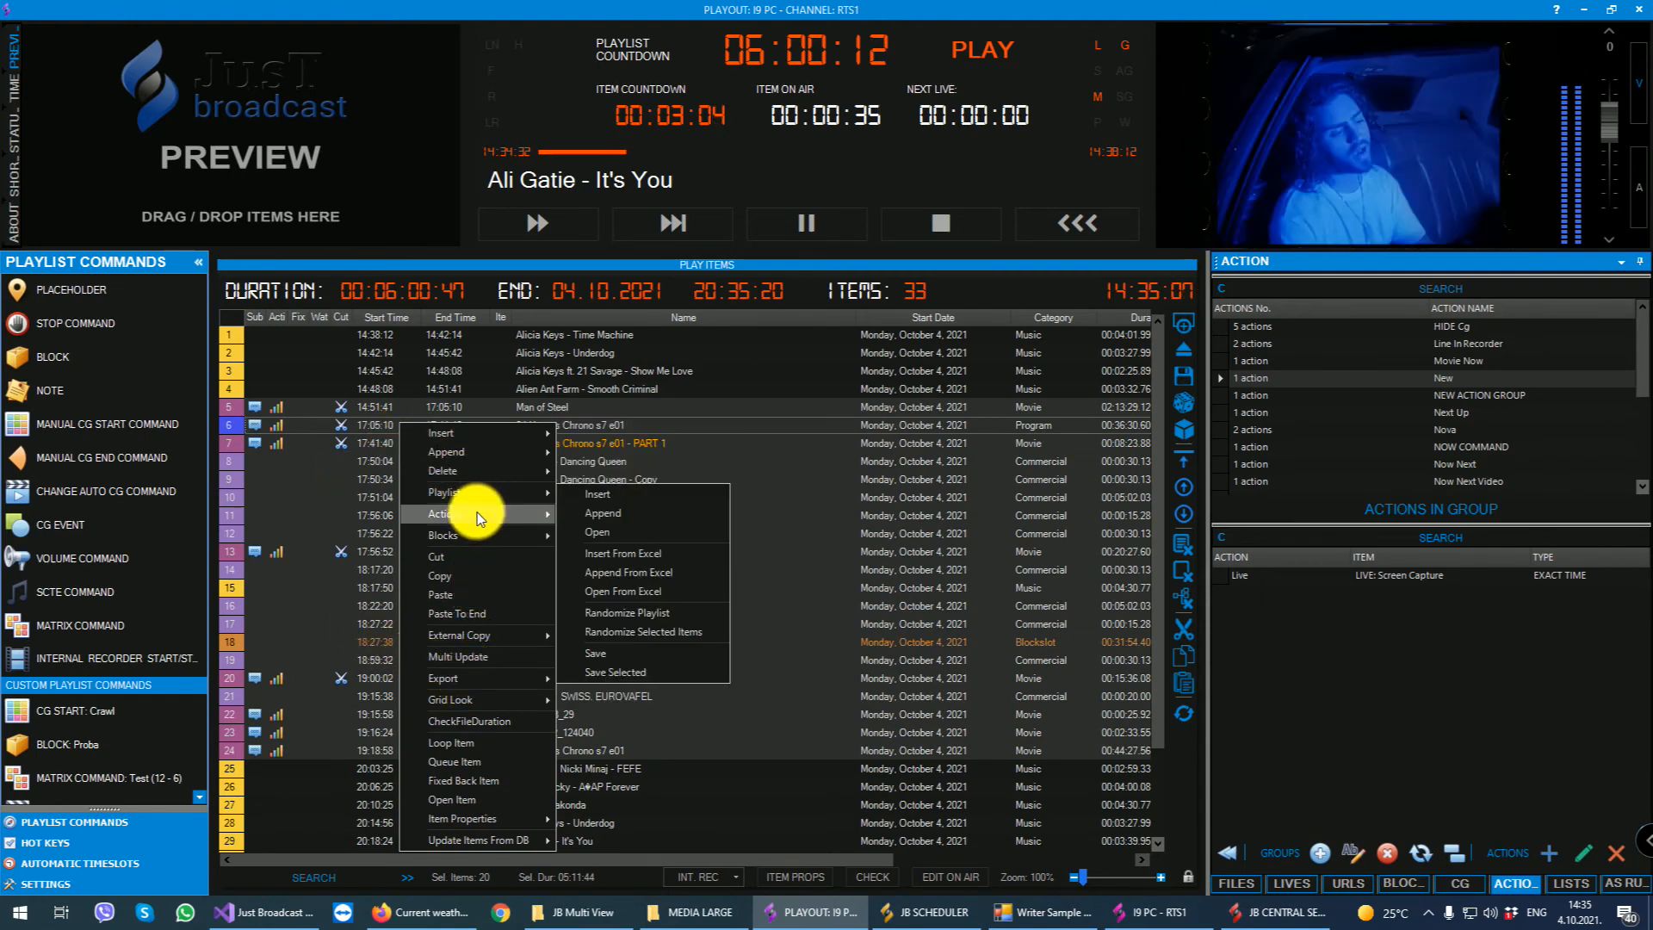
left_click(592, 534)
left_click(818, 523)
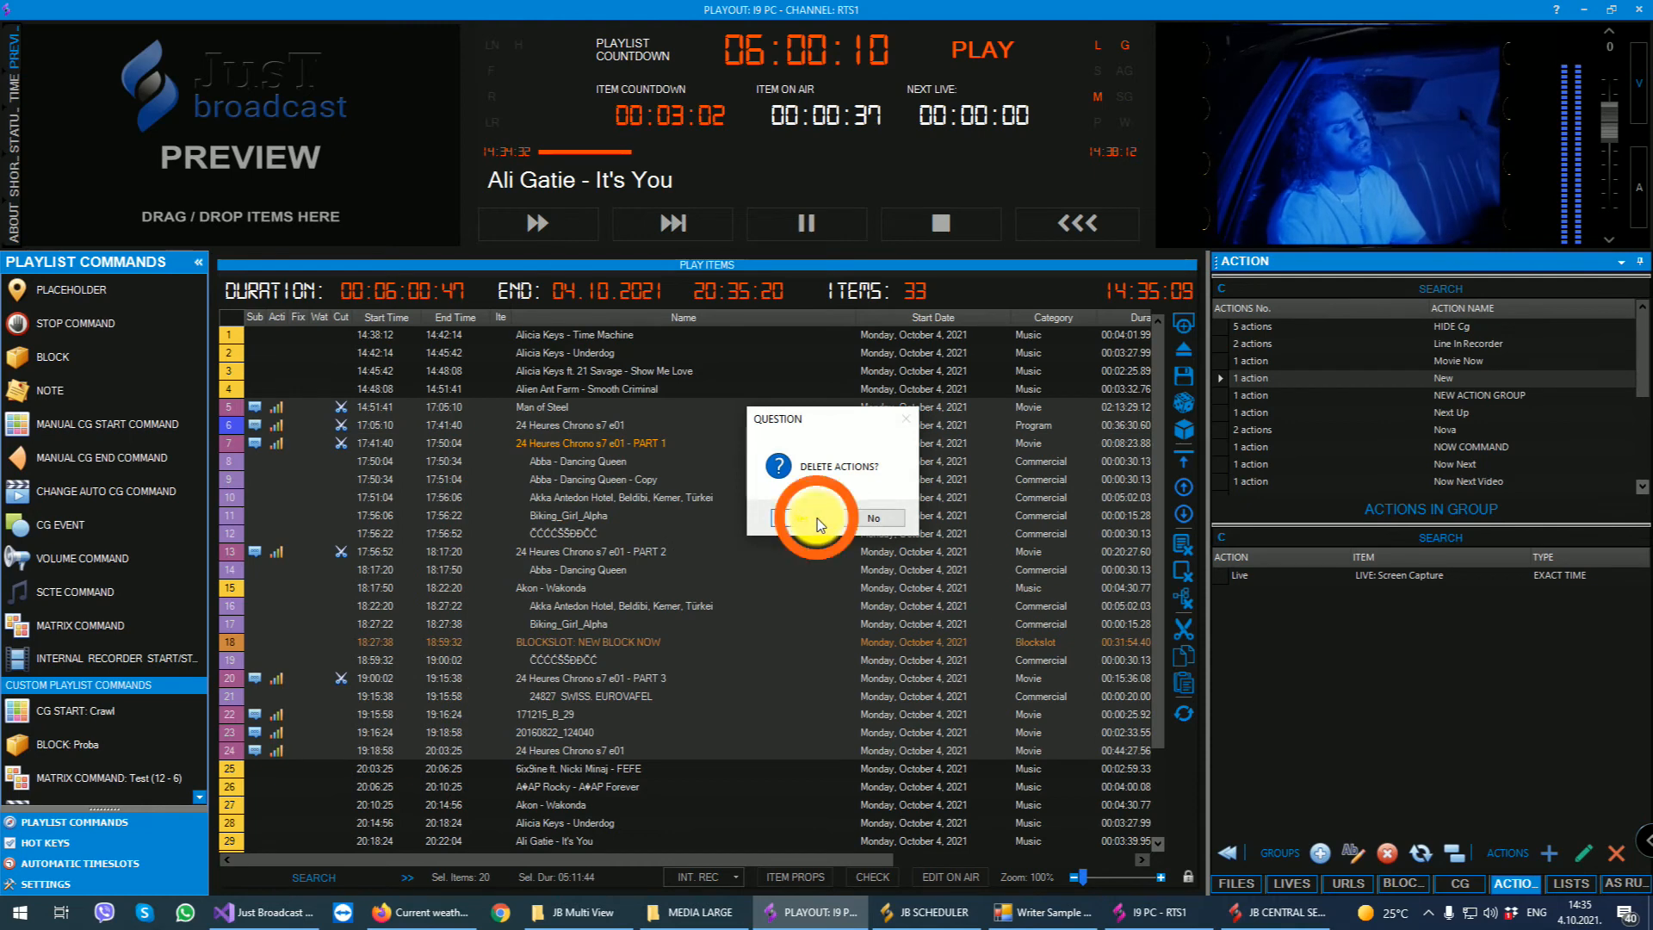
- Add the four-action TEST GROUP to playlist items 5 to 7, merging it with the existing commands
left_click(443, 408)
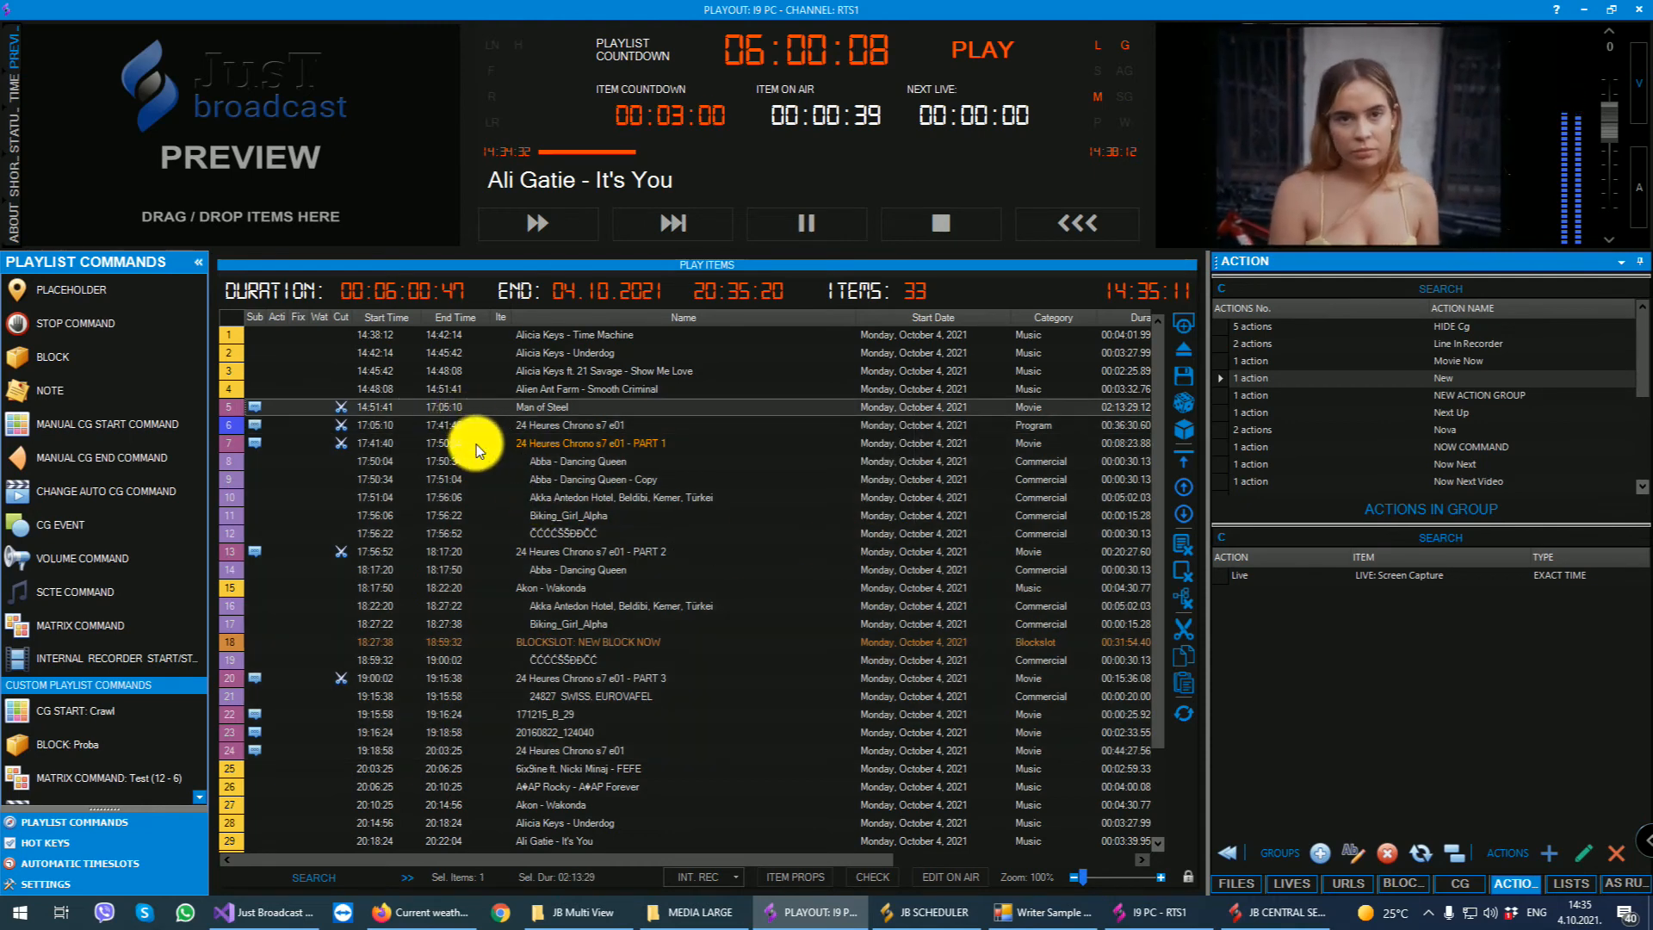
left_click(476, 444, "shift")
scroll(1507, 420, "down", 2)
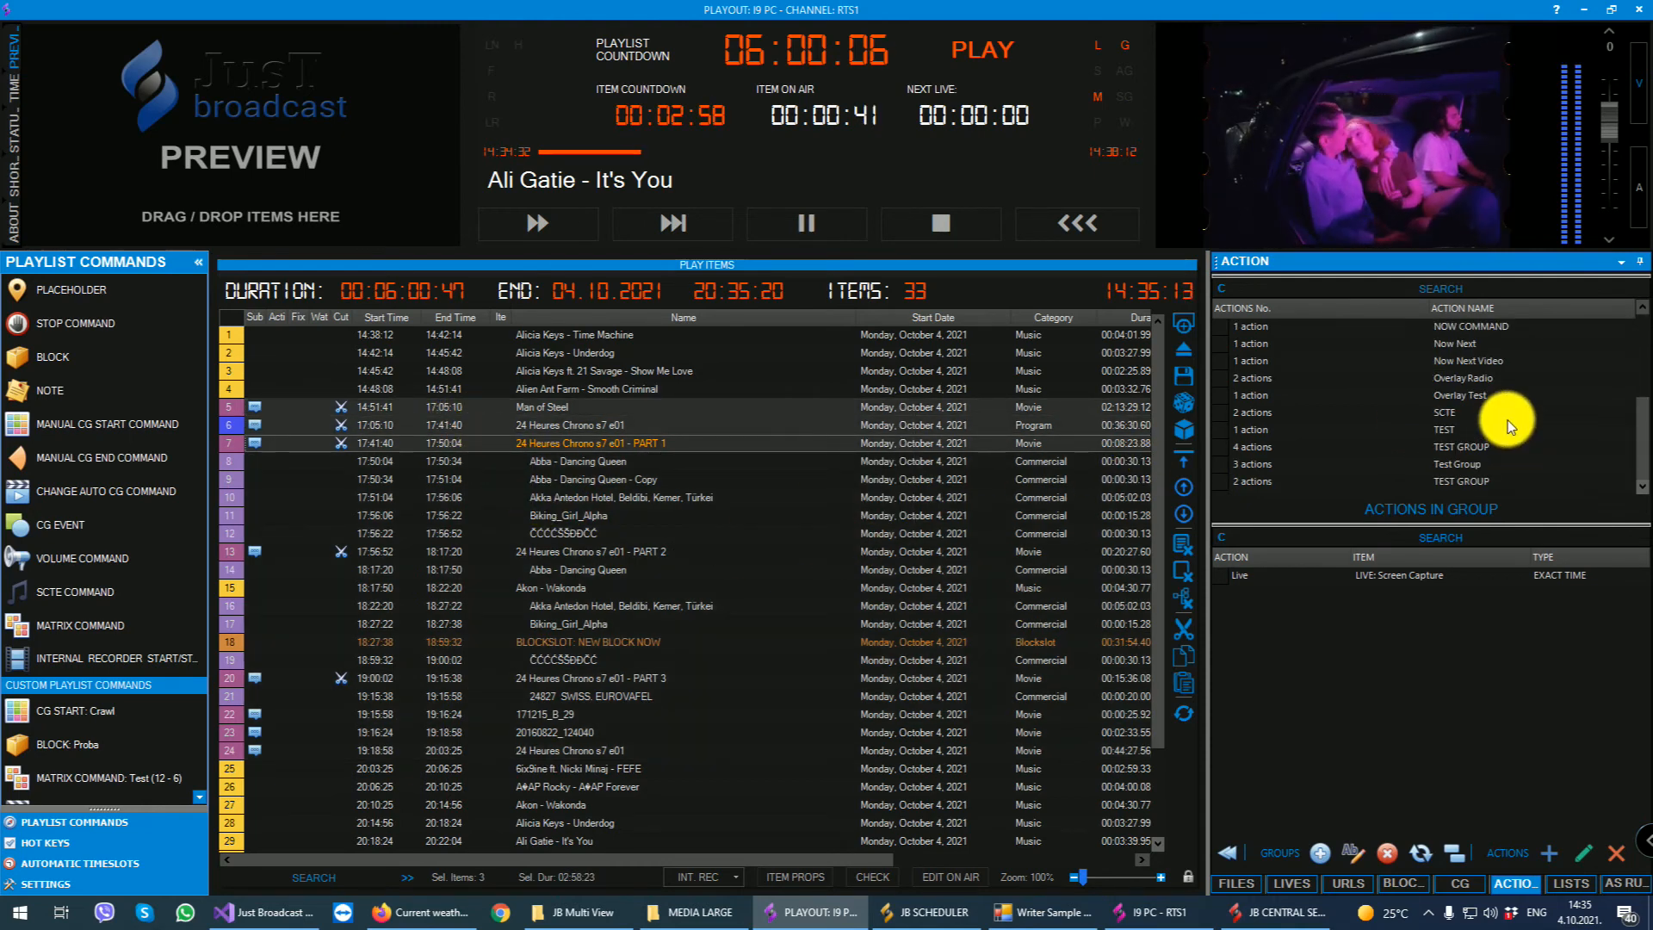
left_click(1479, 446)
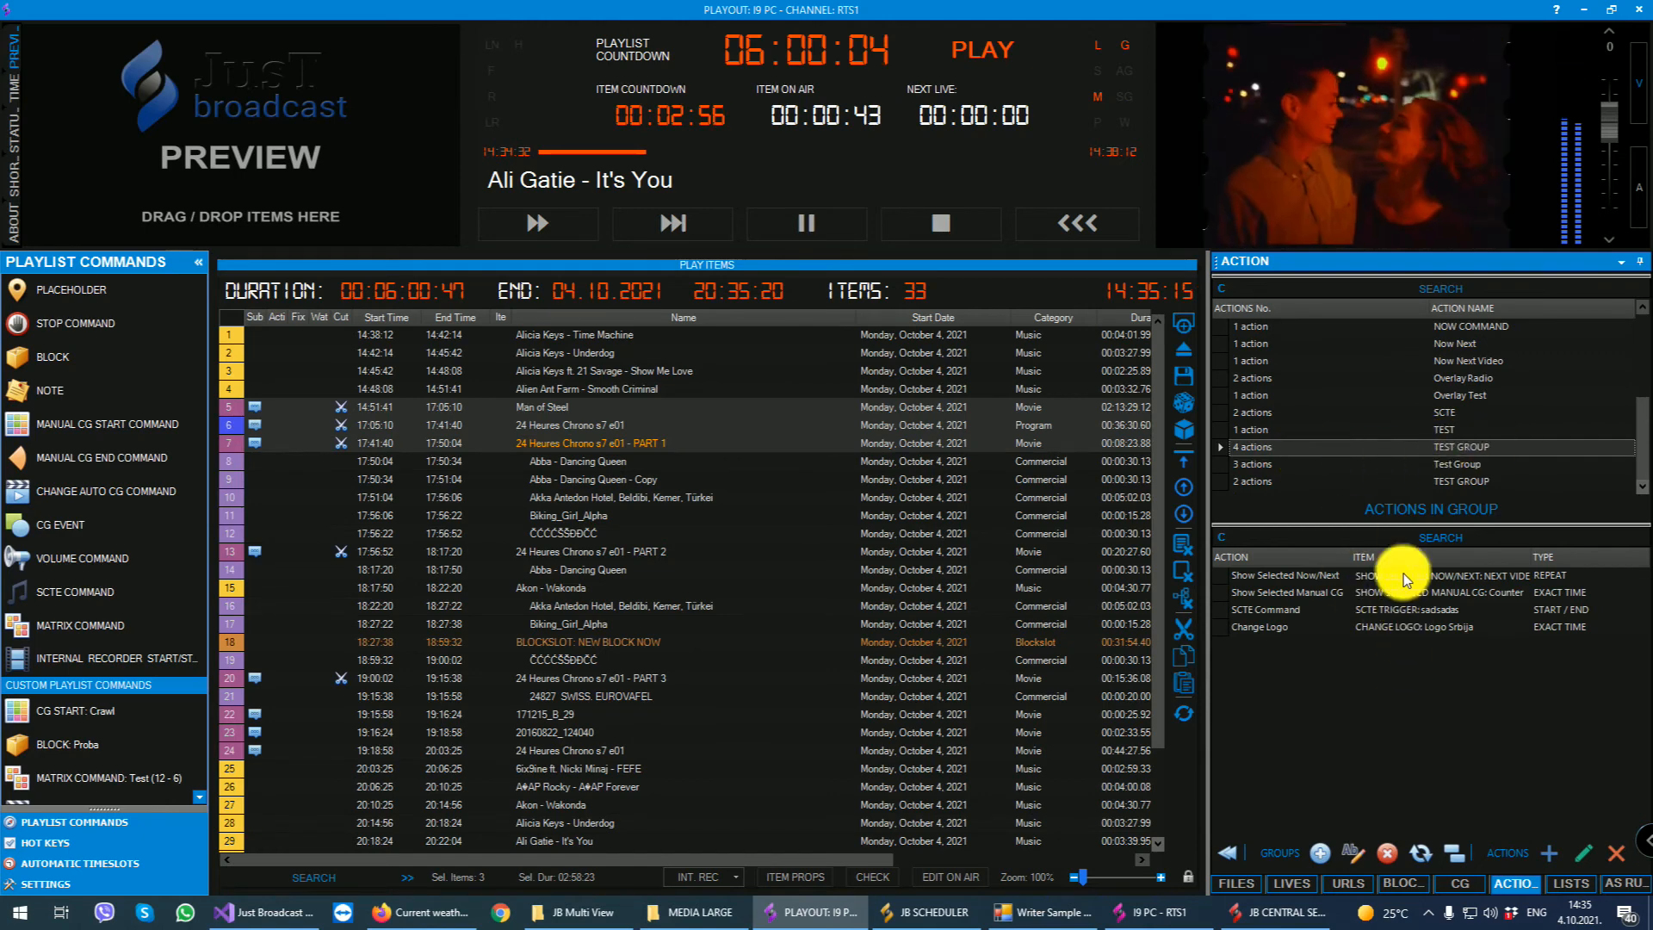
left_click(1231, 855)
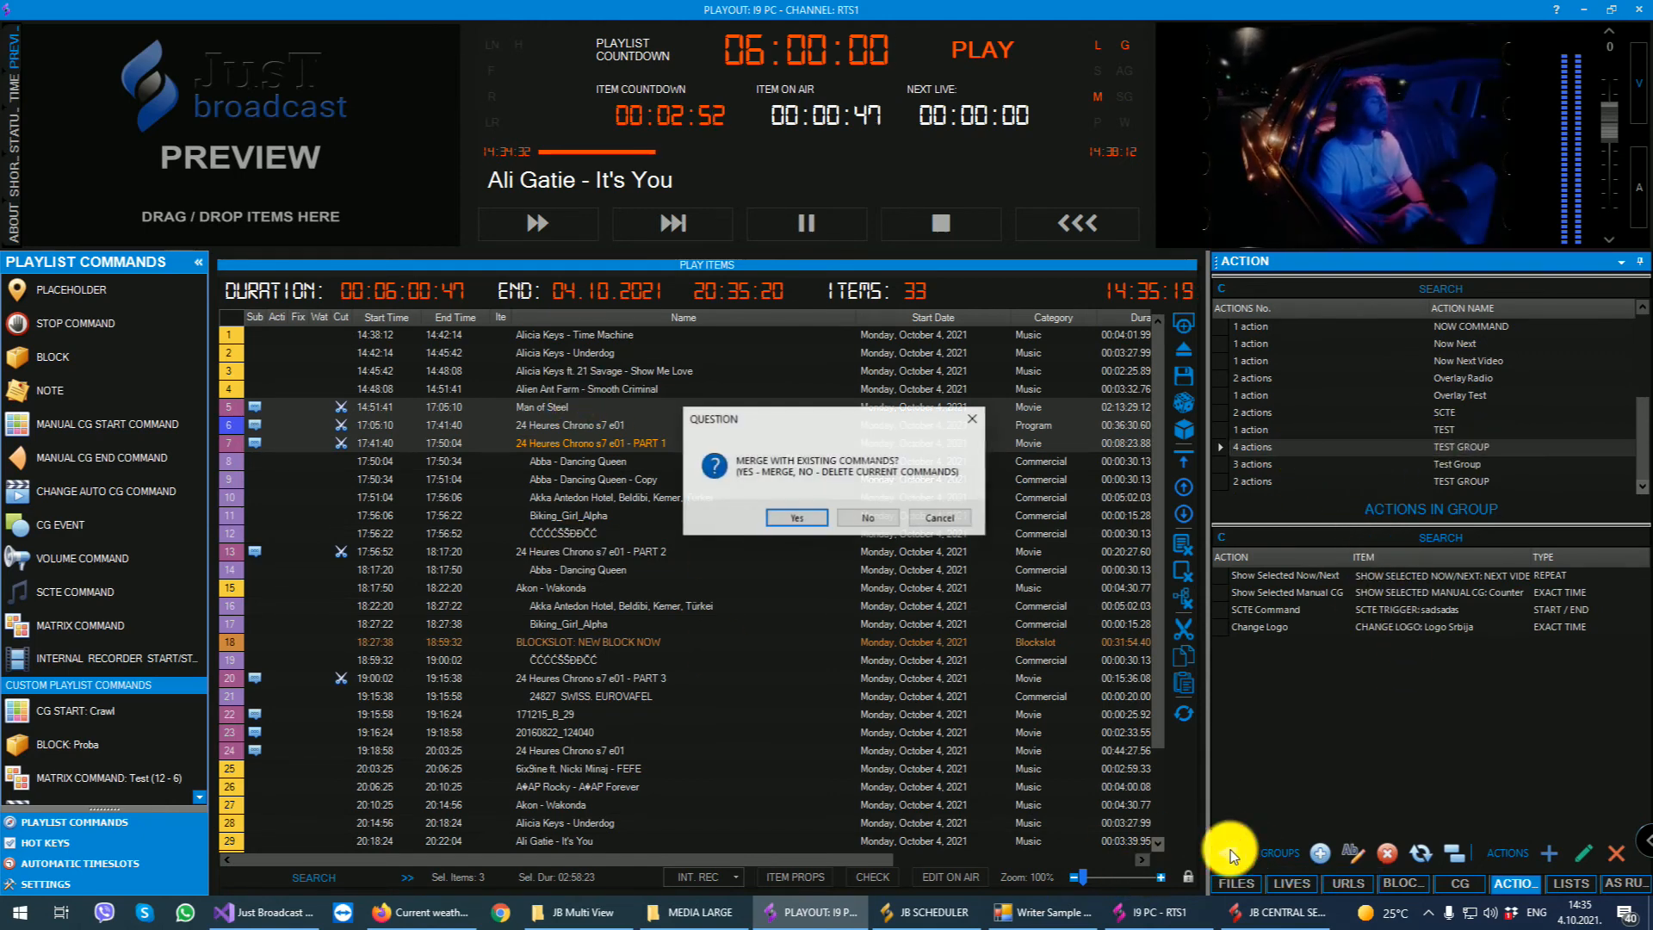
left_click(793, 513)
- Review the actions assigned to Man of Steel in its item properties and close the window
left_click(279, 409)
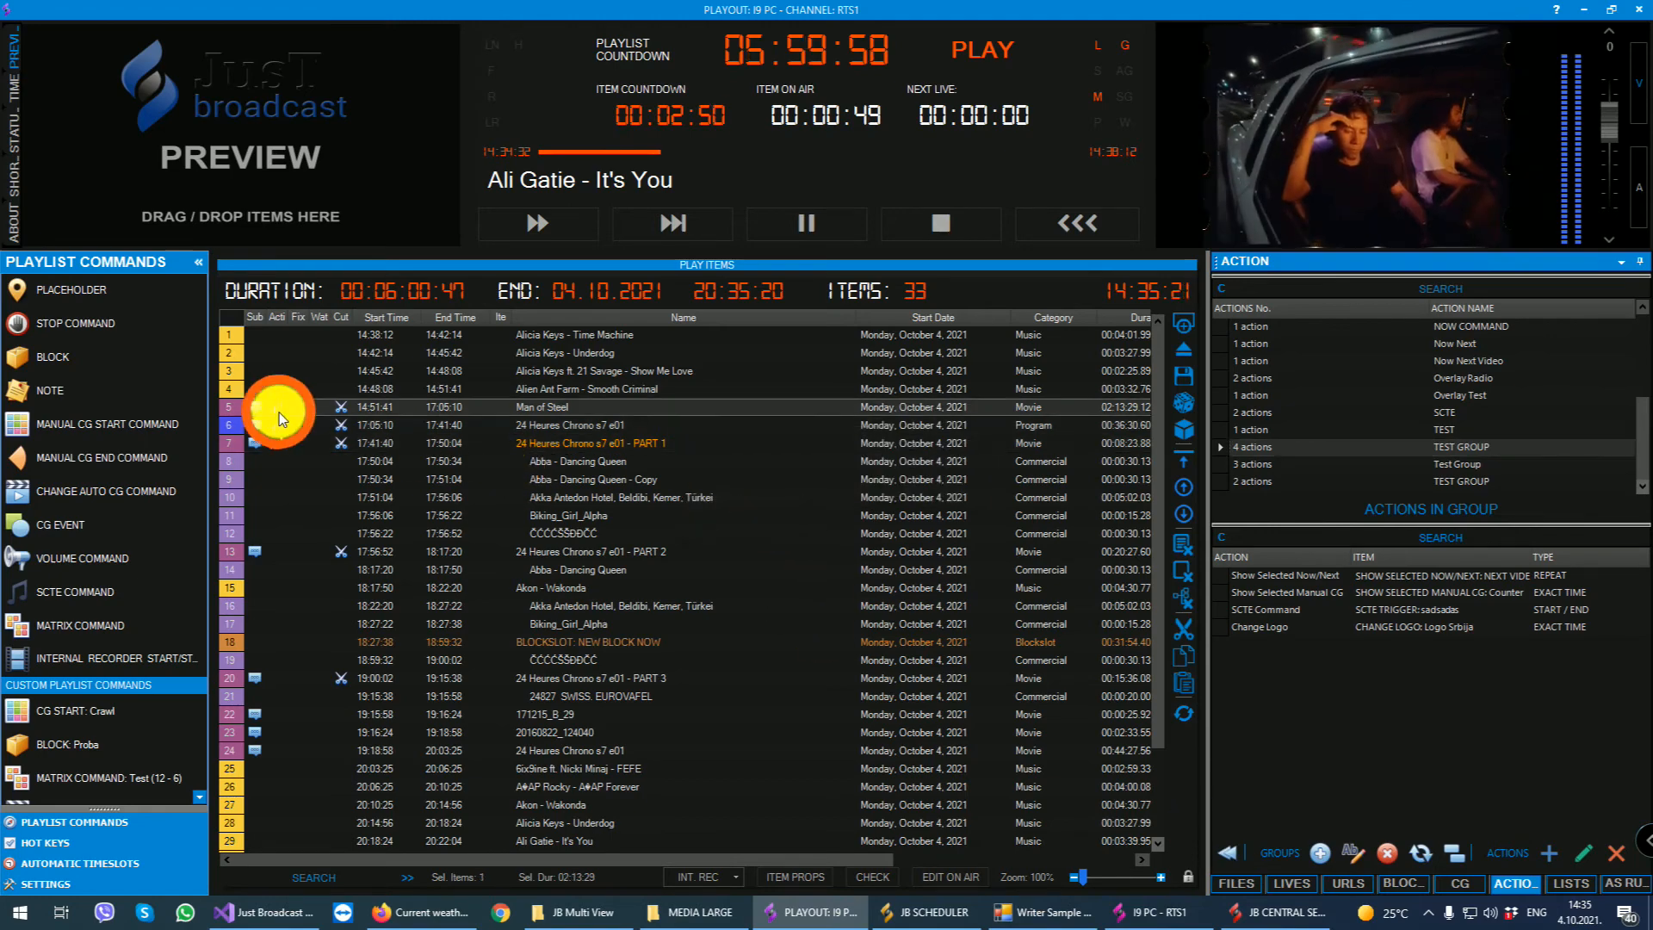
double_click(661, 416)
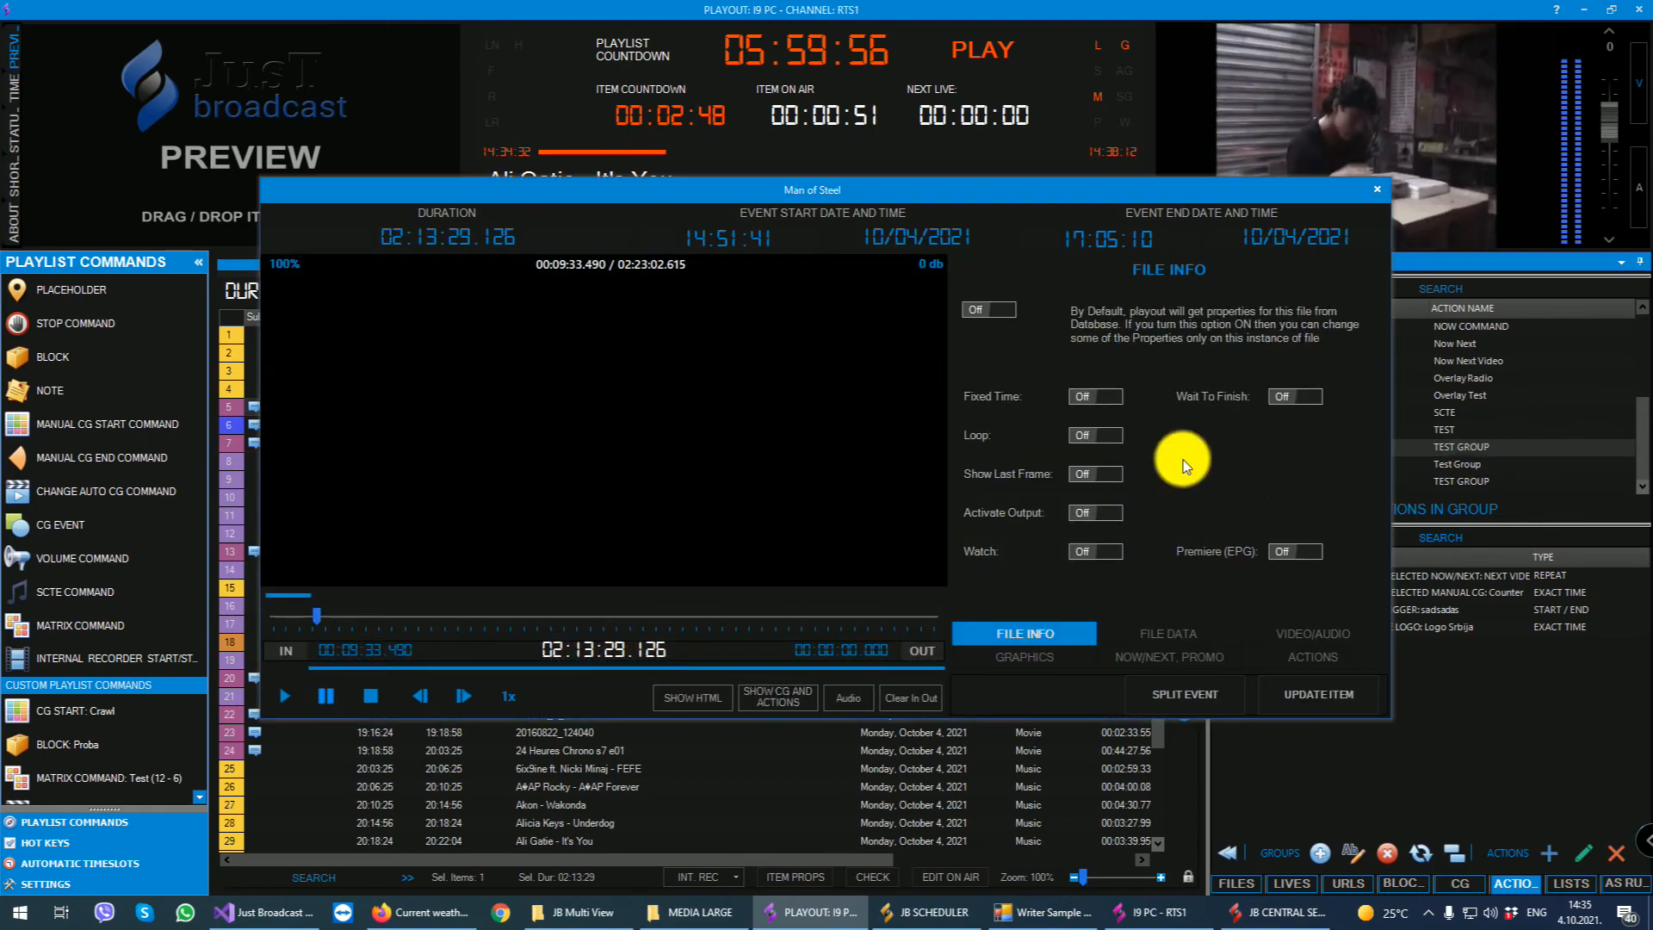
left_click(1279, 658)
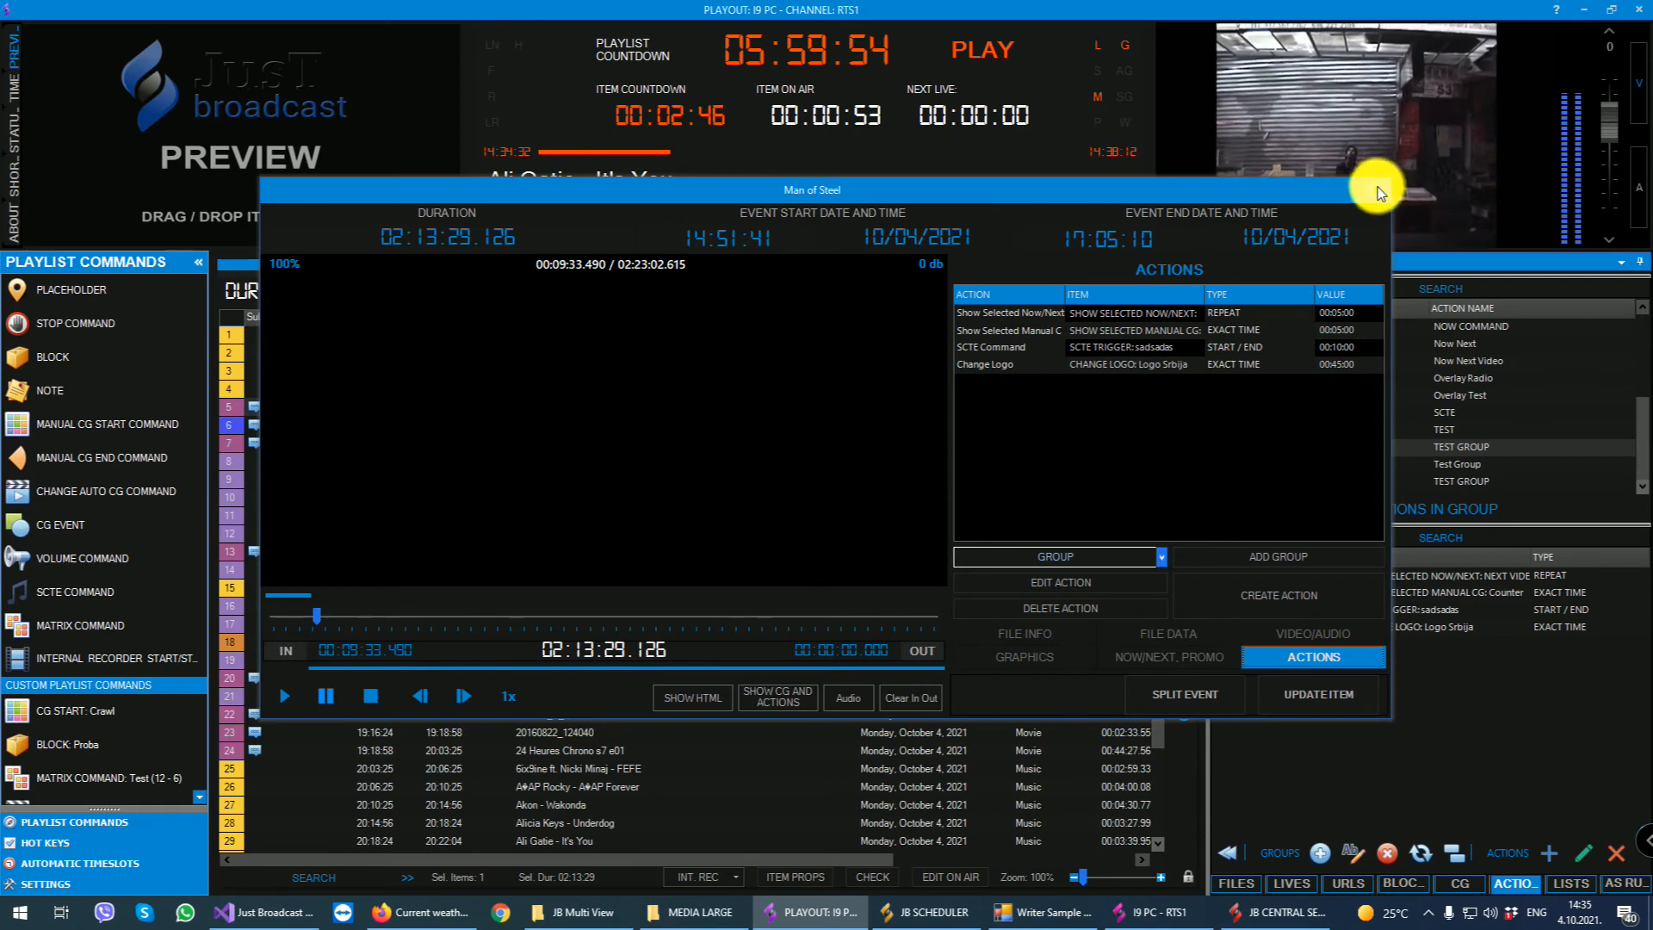
left_click(1376, 189)
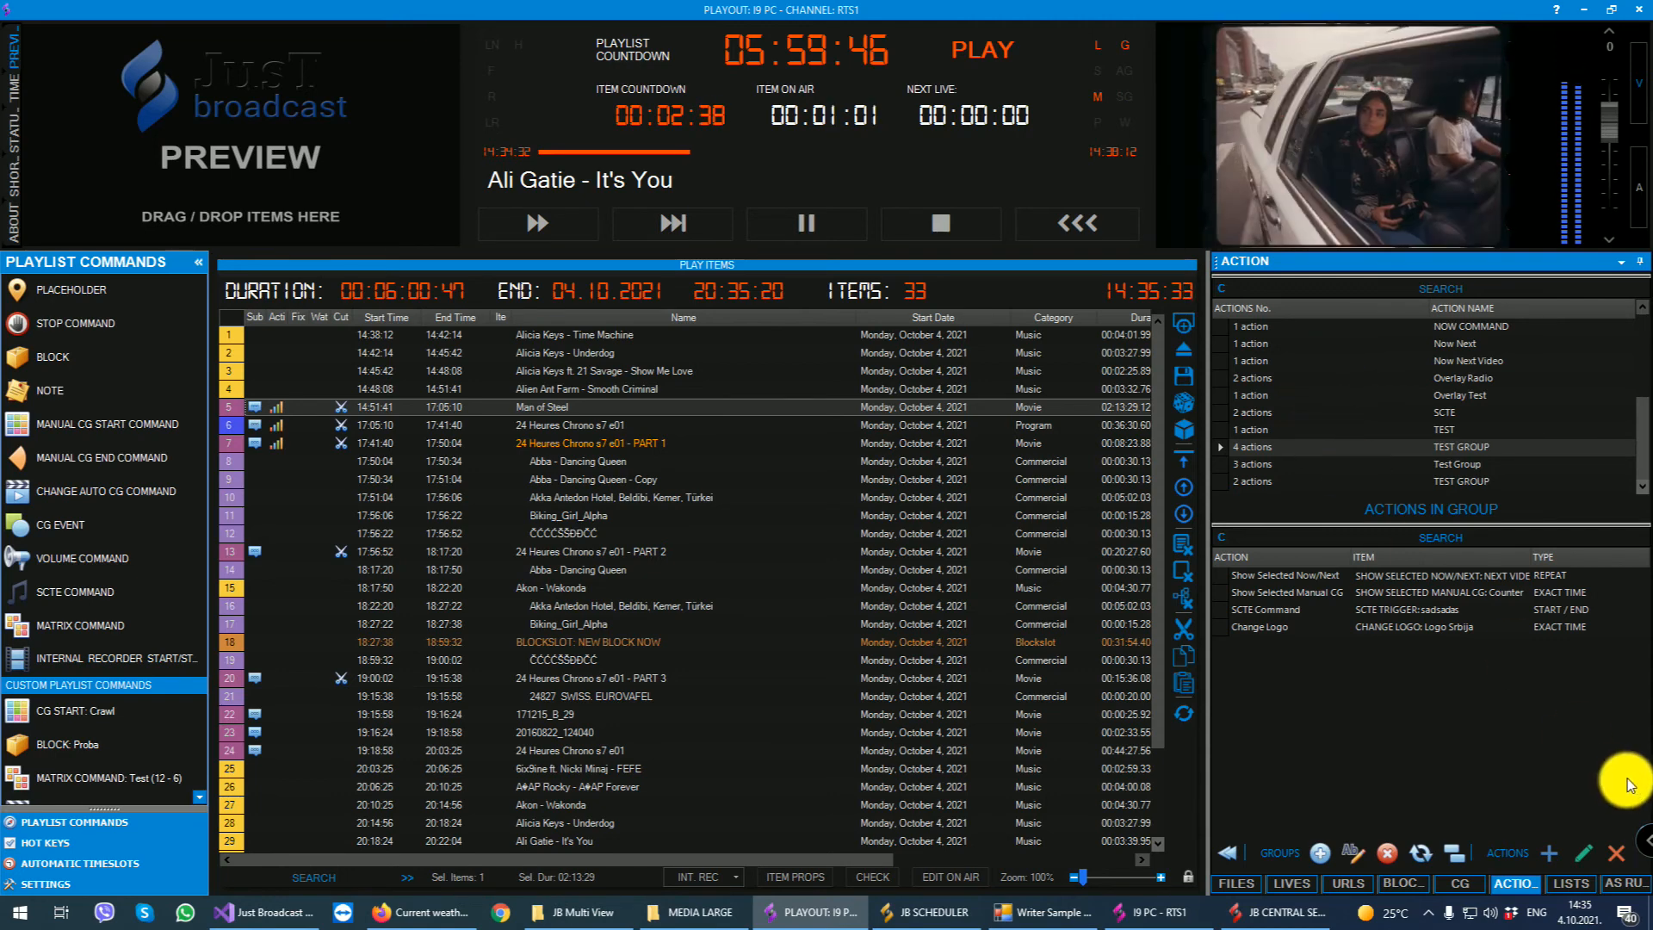
- Show the pushed playlists and switch to JB Scheduler
left_click(1579, 887)
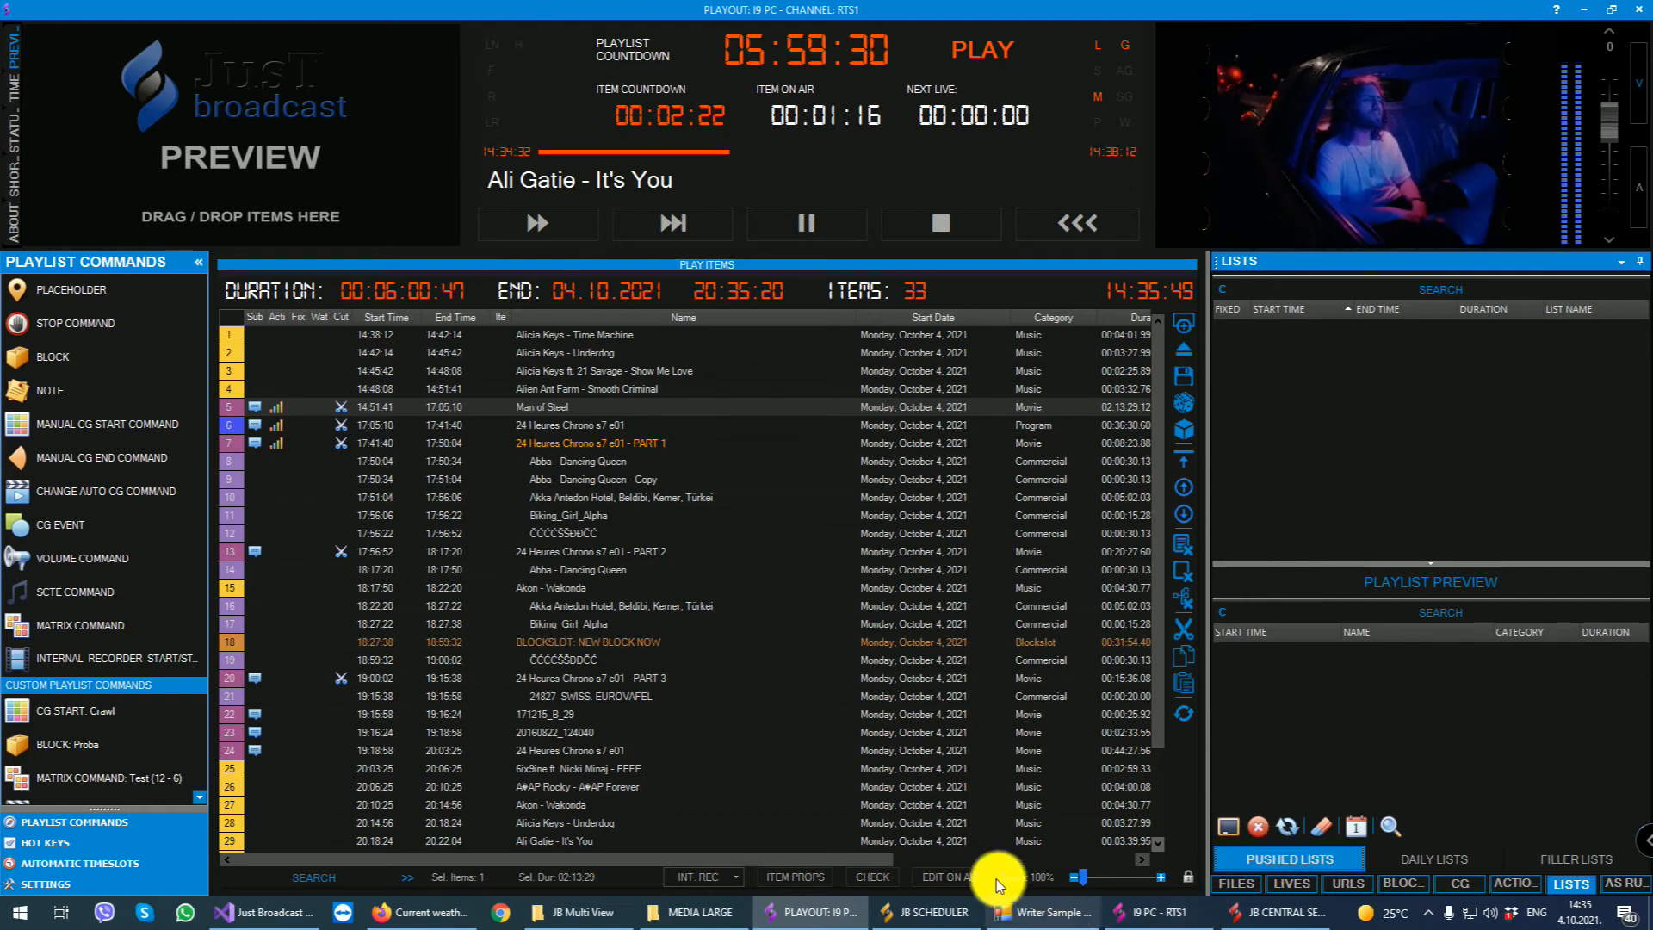
left_click(922, 912)
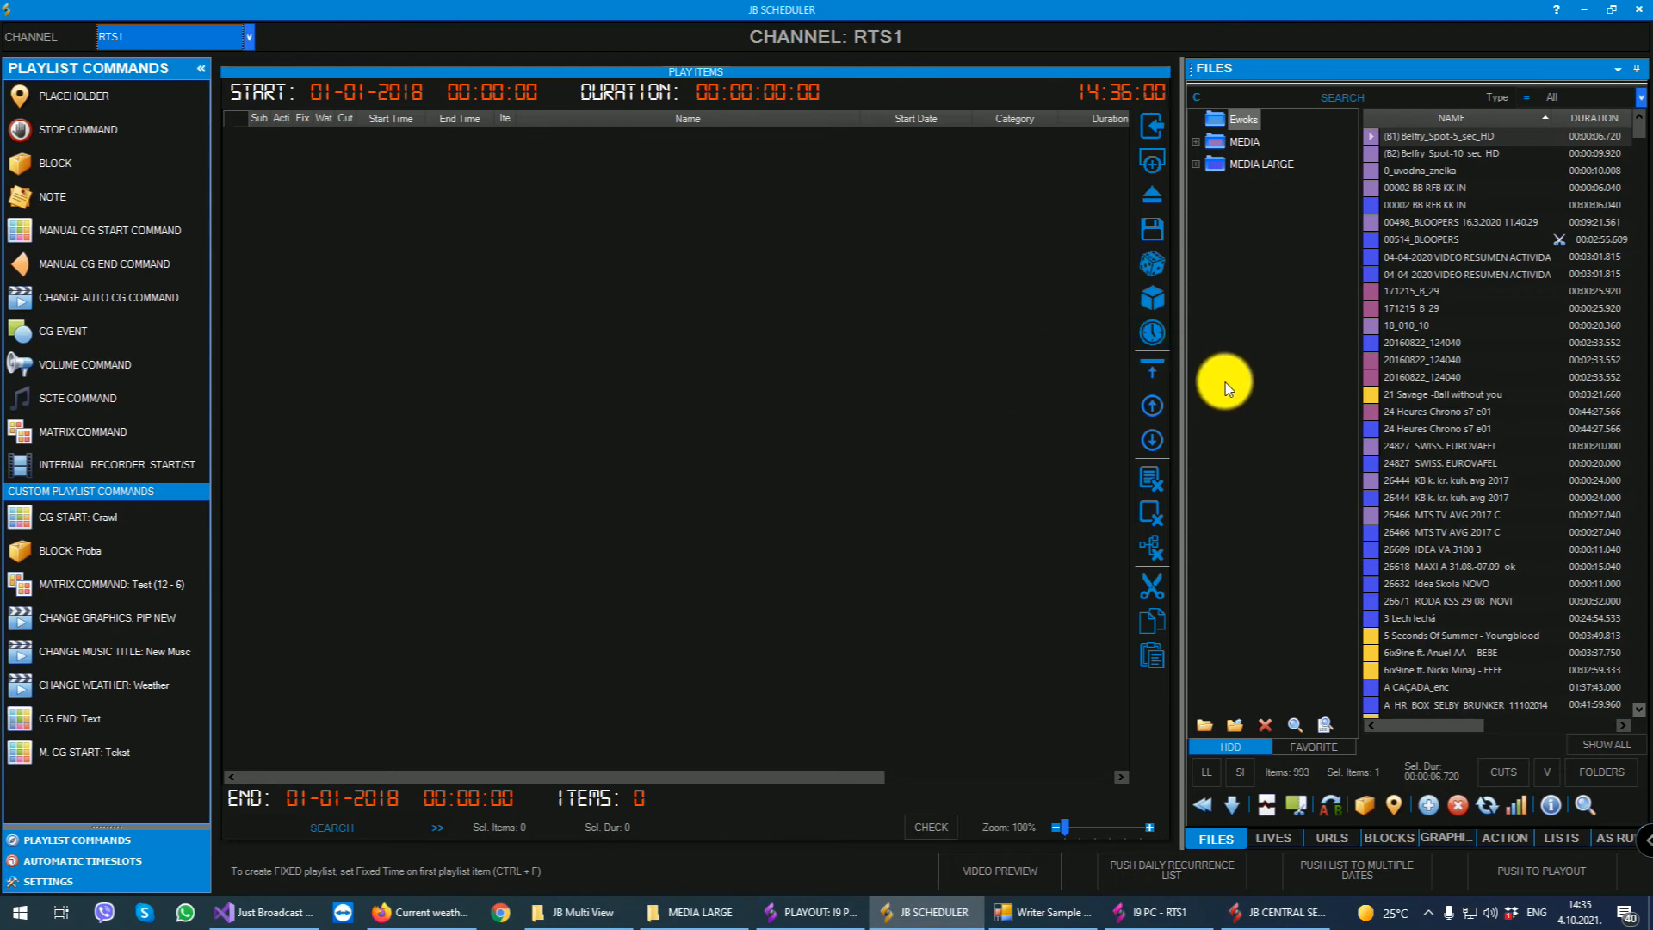
- Add the files from 00514_BLOOPERS through A CAÇADA_enc to the playlist, starting October 5, 2021 at 06:00:00
left_click_drag(1369, 239, 738, 498)
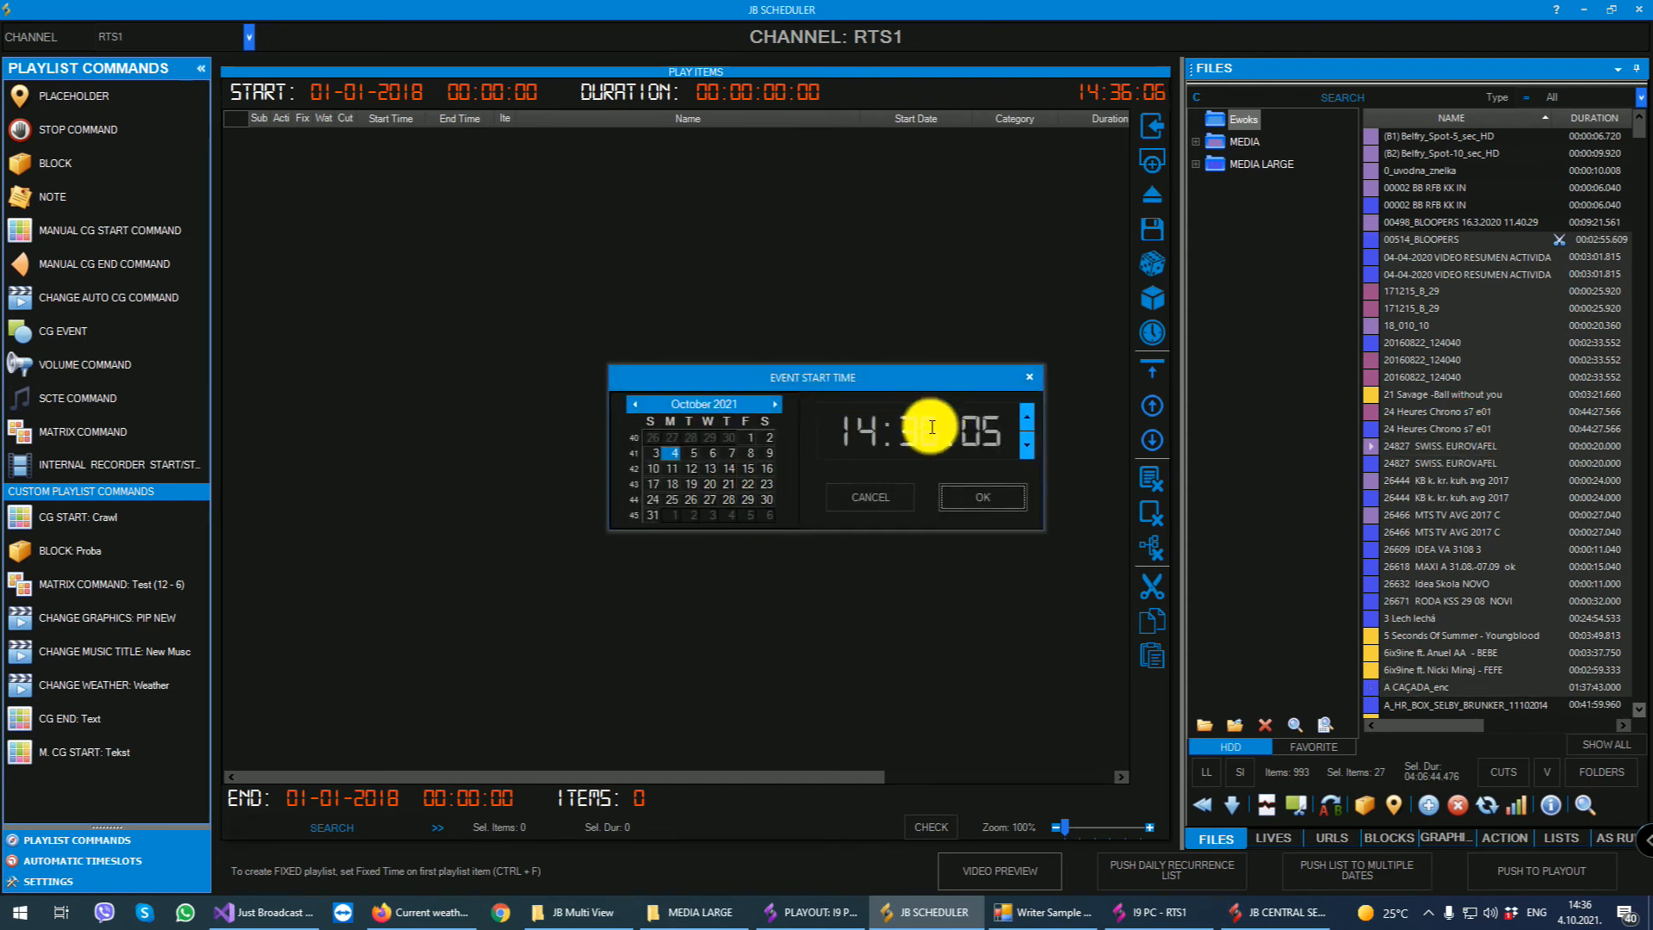
left_click(694, 452)
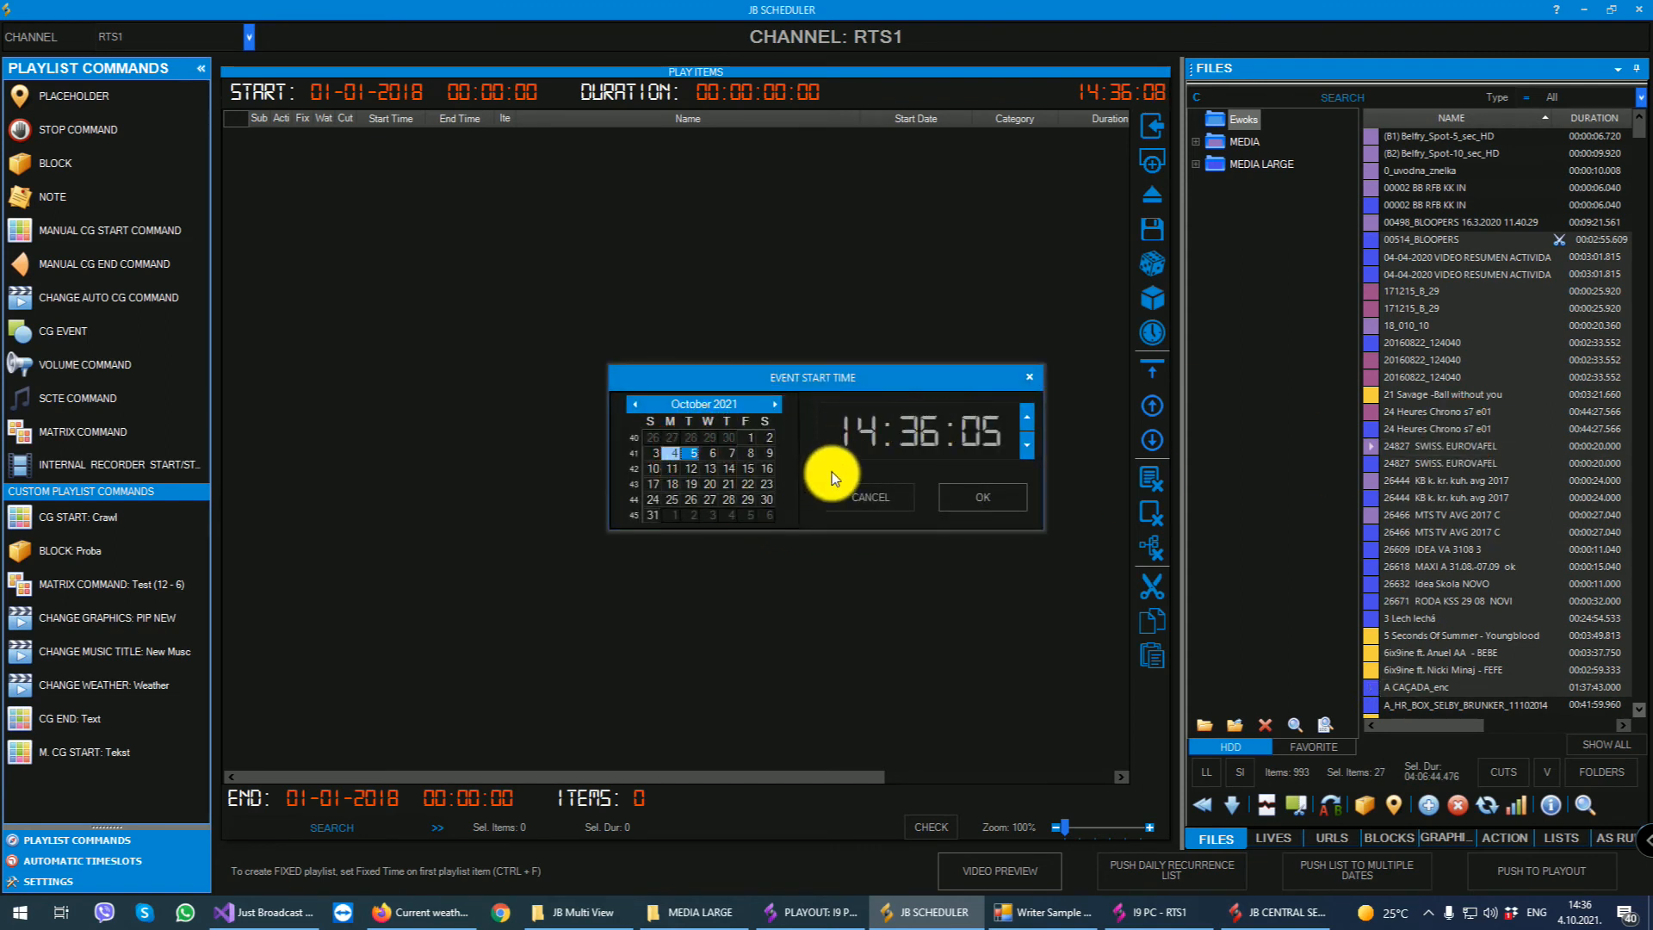
left_click(1019, 420)
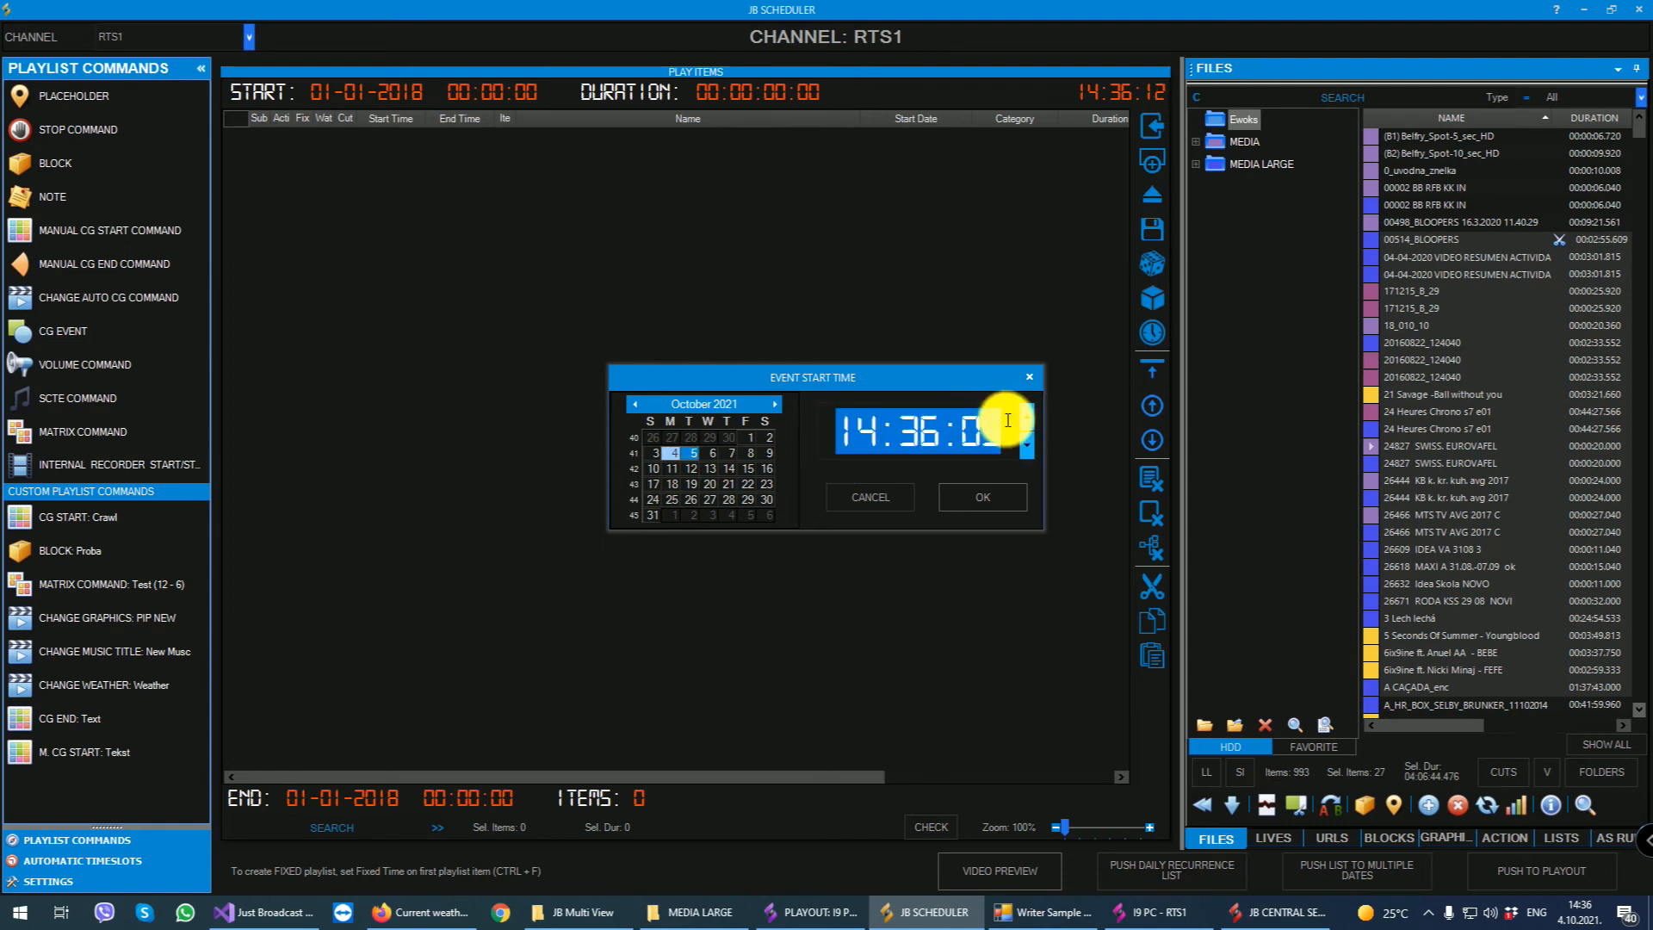
type("060000")
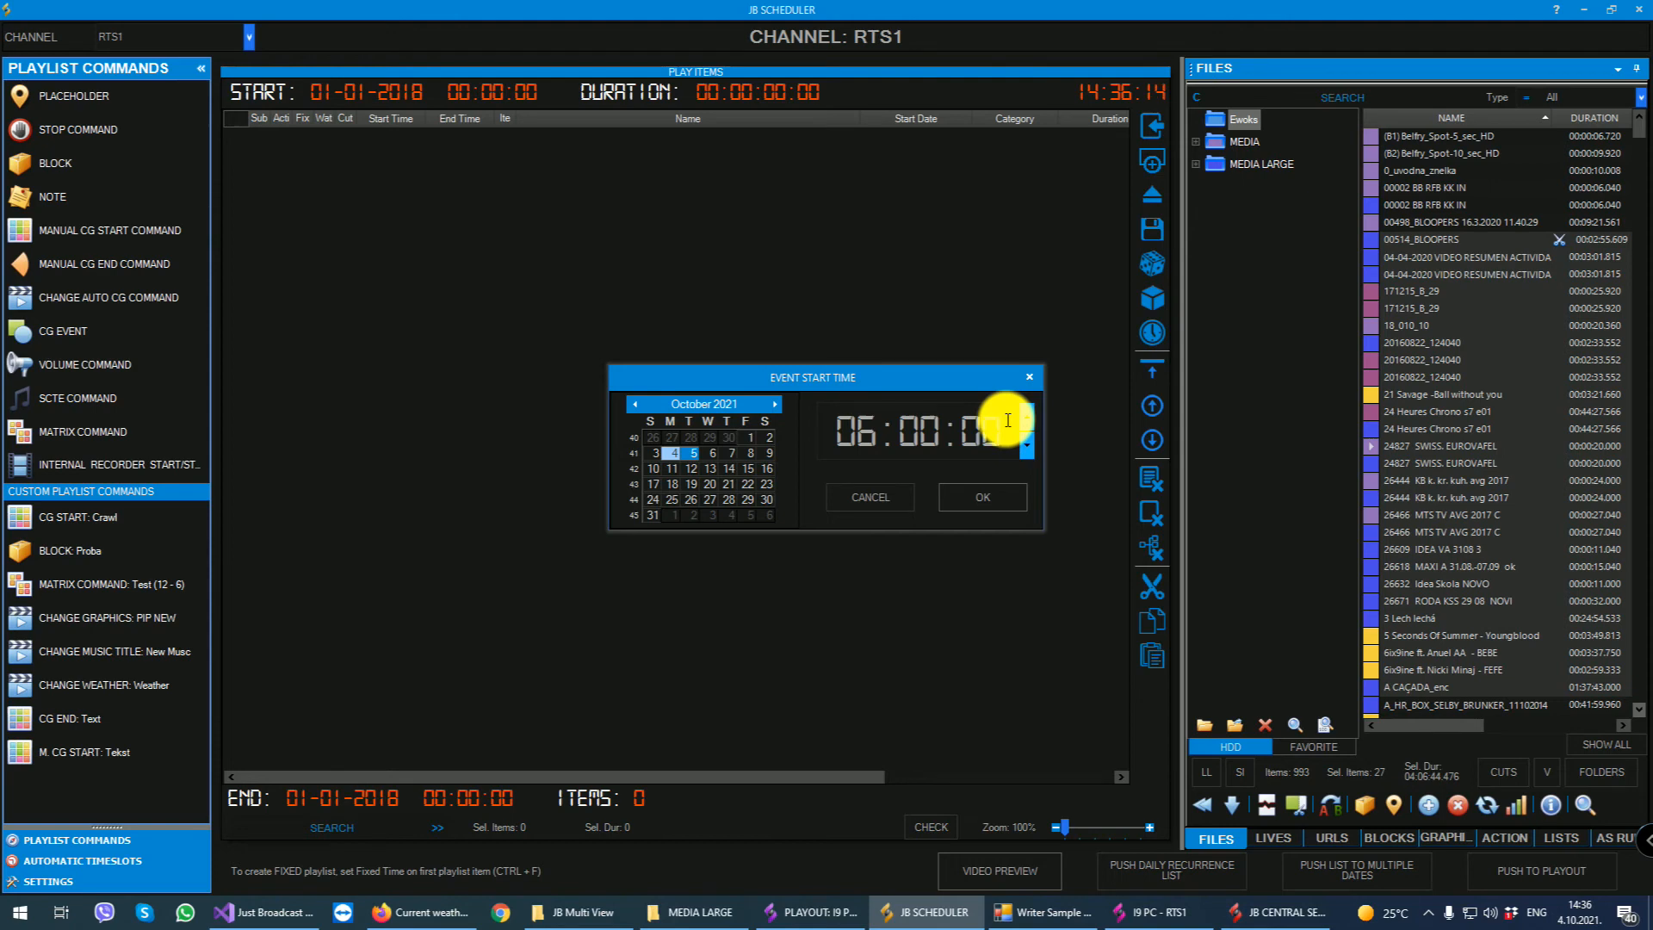
left_click(983, 496)
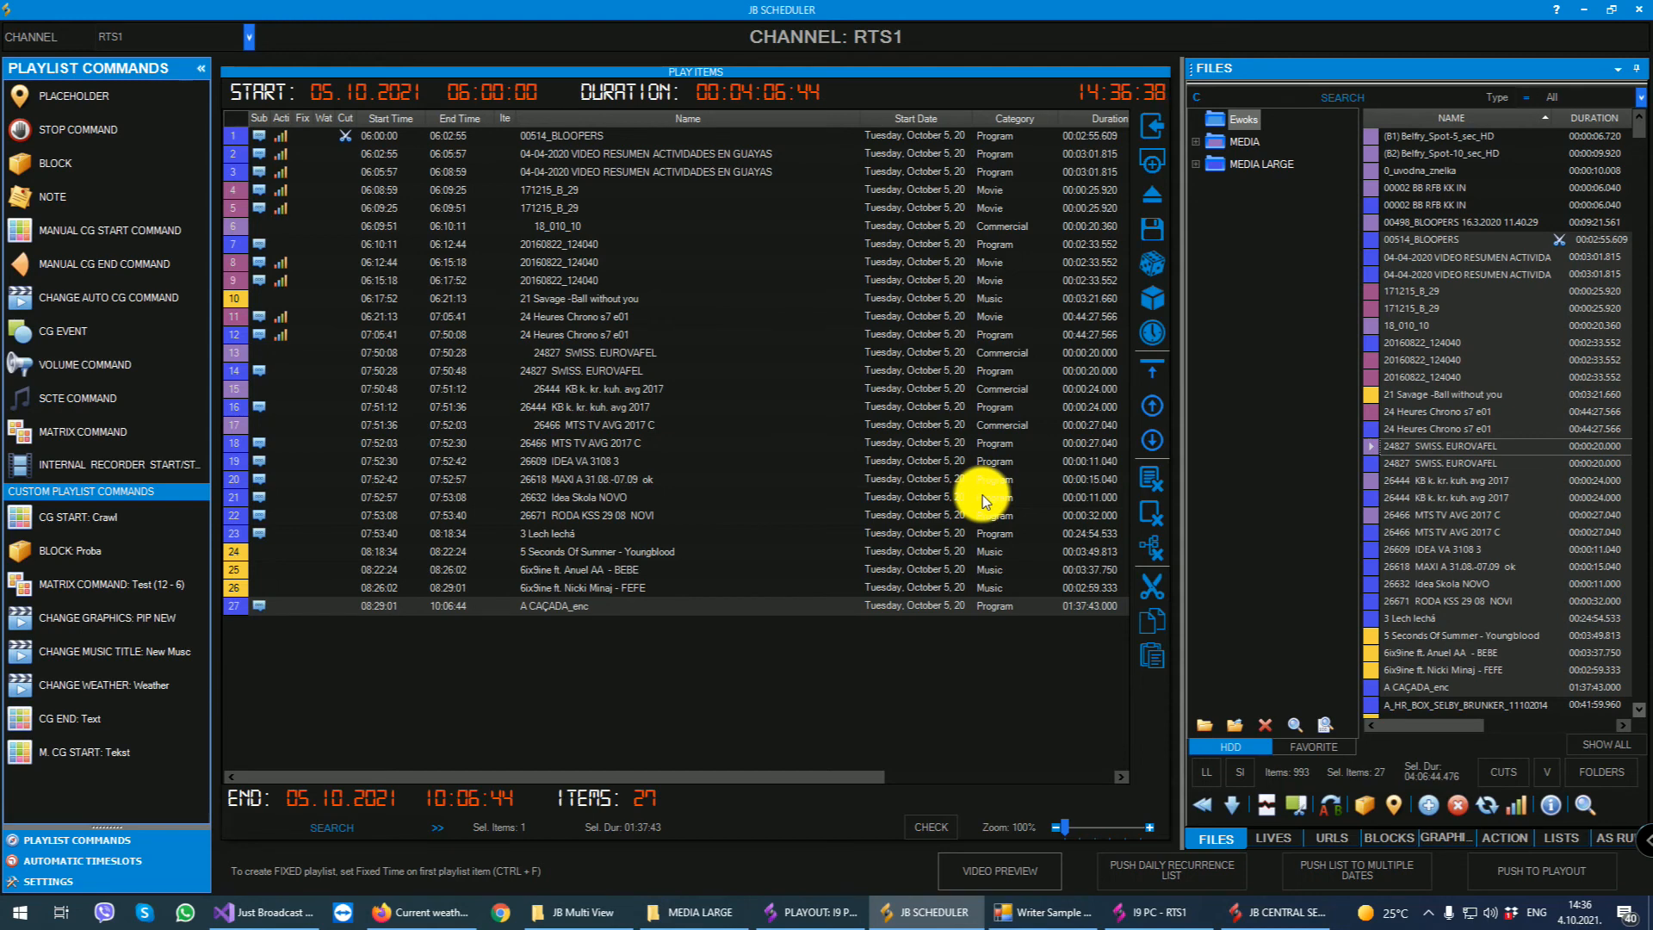
- Turn on Fixed Time for 00514_BLOOPERS, push the playlist to playout, and switch to the playout application to check it
double_click(484, 136)
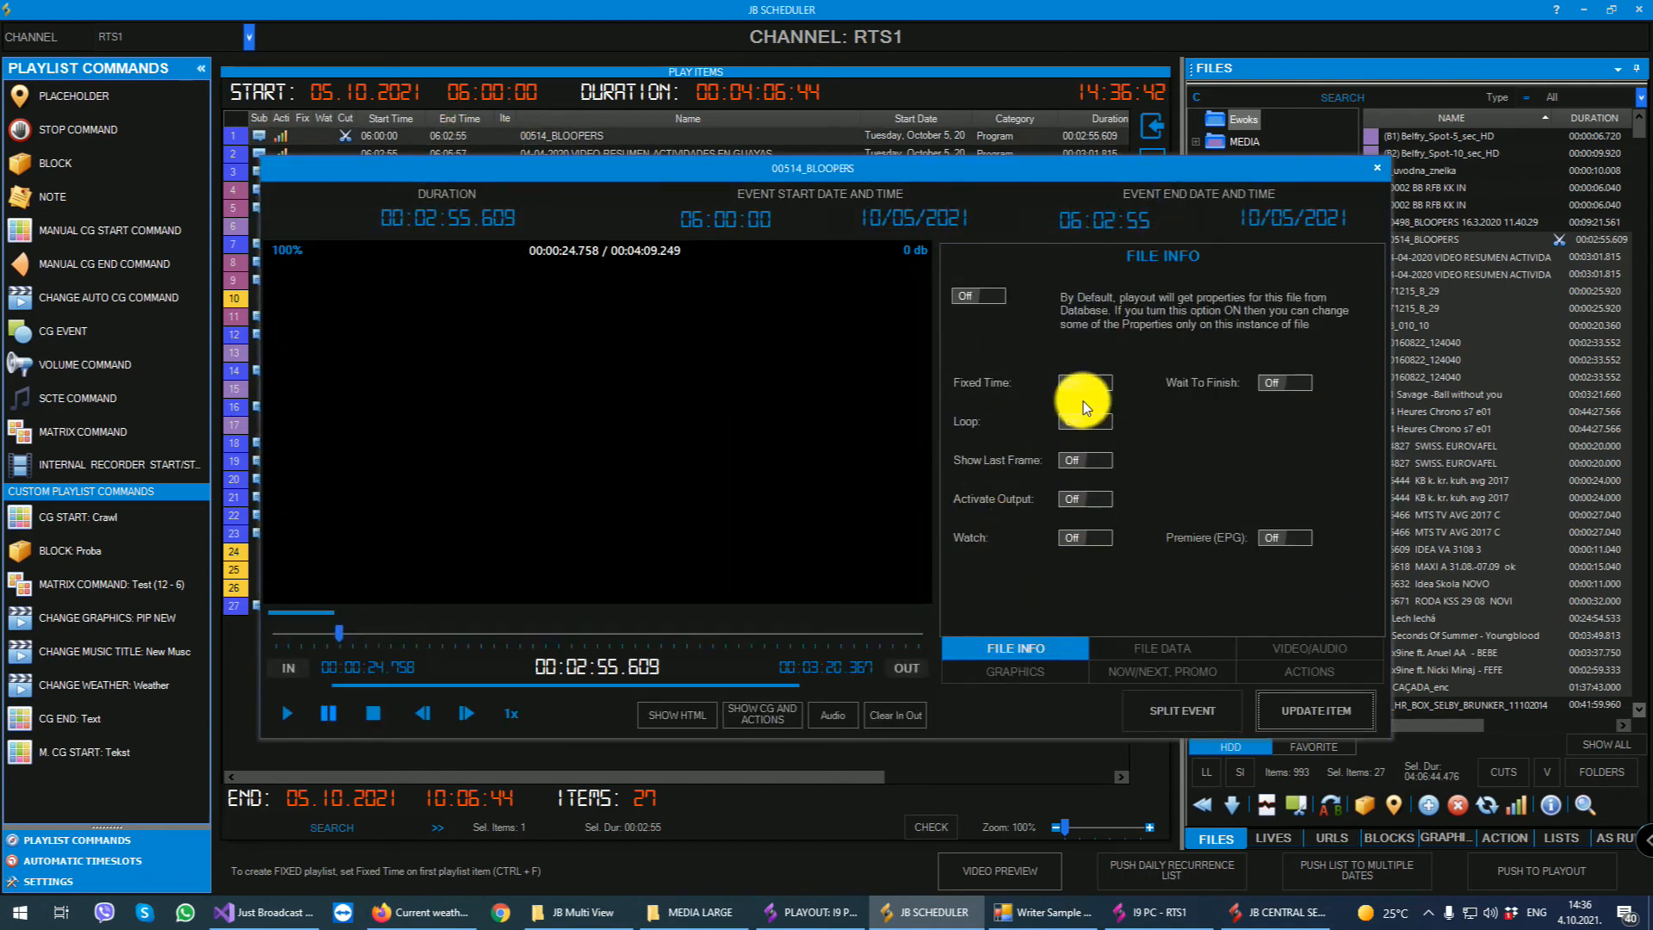
left_click(1310, 708)
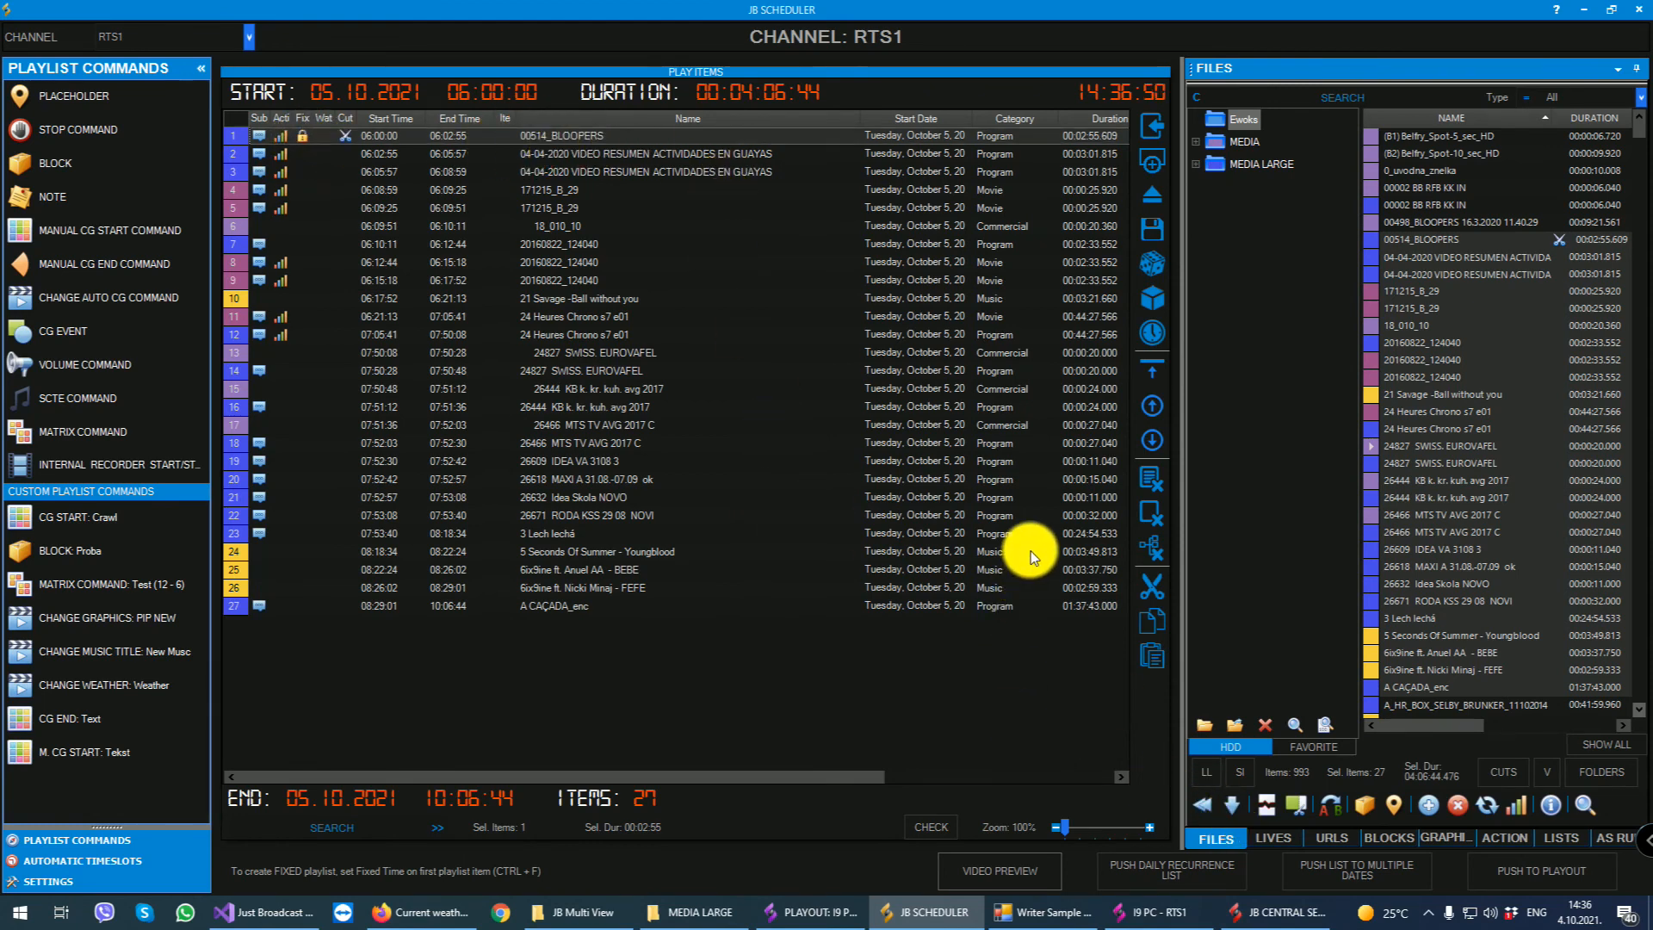
left_click(1536, 866)
left_click(882, 521)
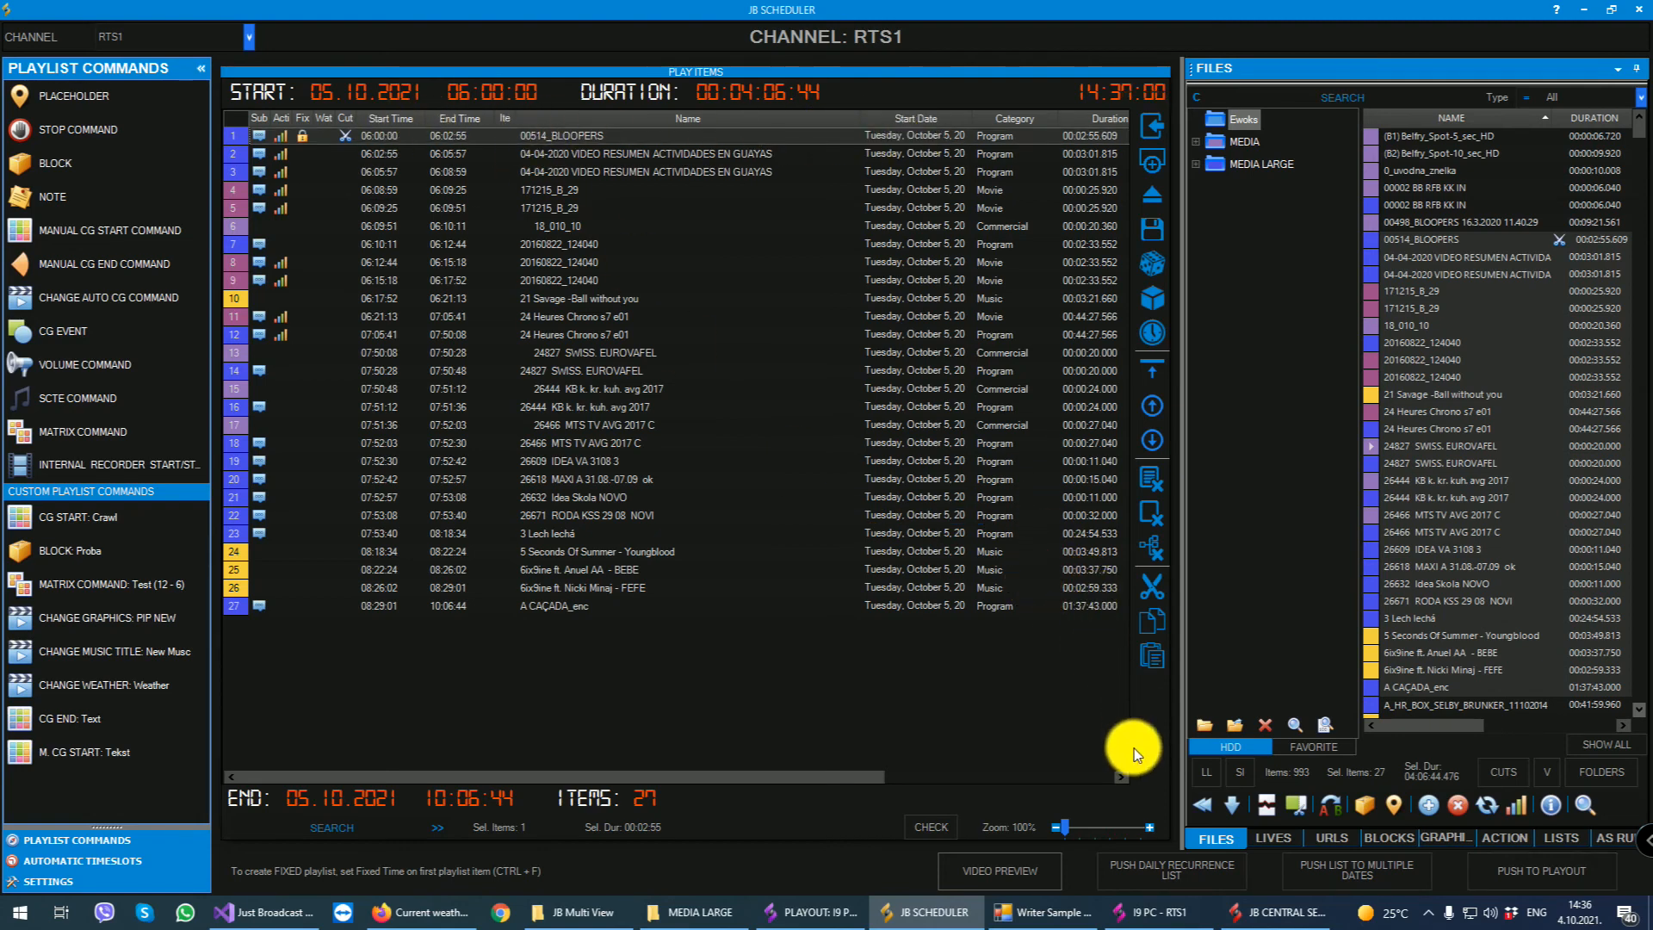
left_click(816, 913)
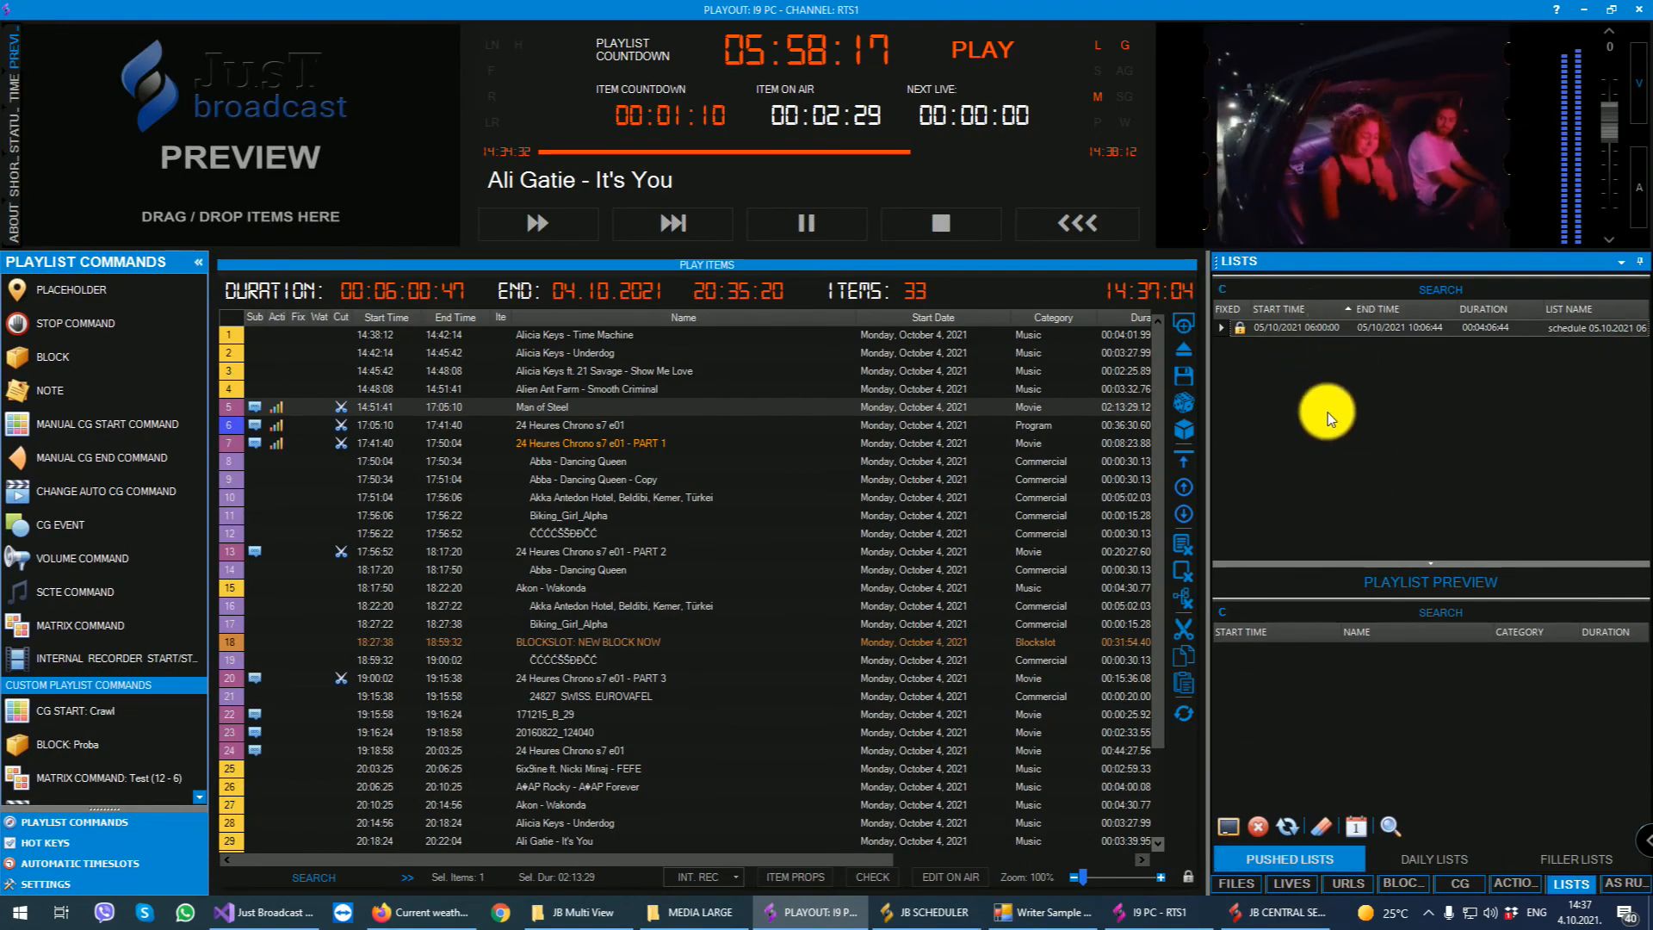
- Return to JB Scheduler and push the playlist as a daily recurrence list for Wednesday and Friday
left_click(787, 911)
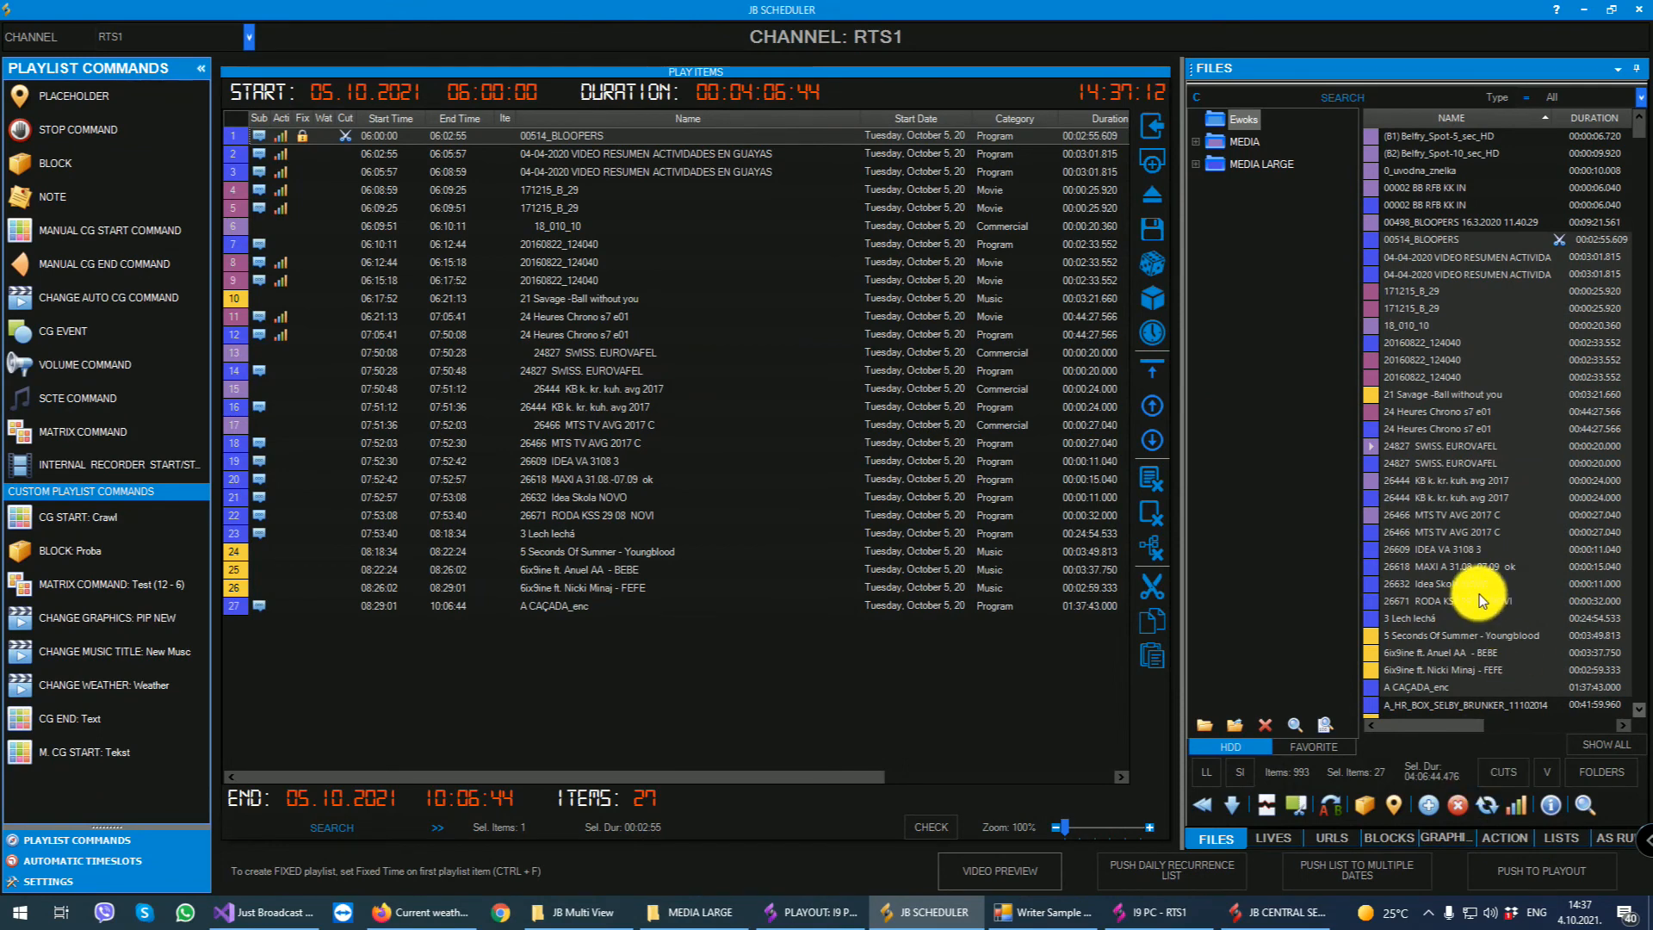
left_click(1191, 873)
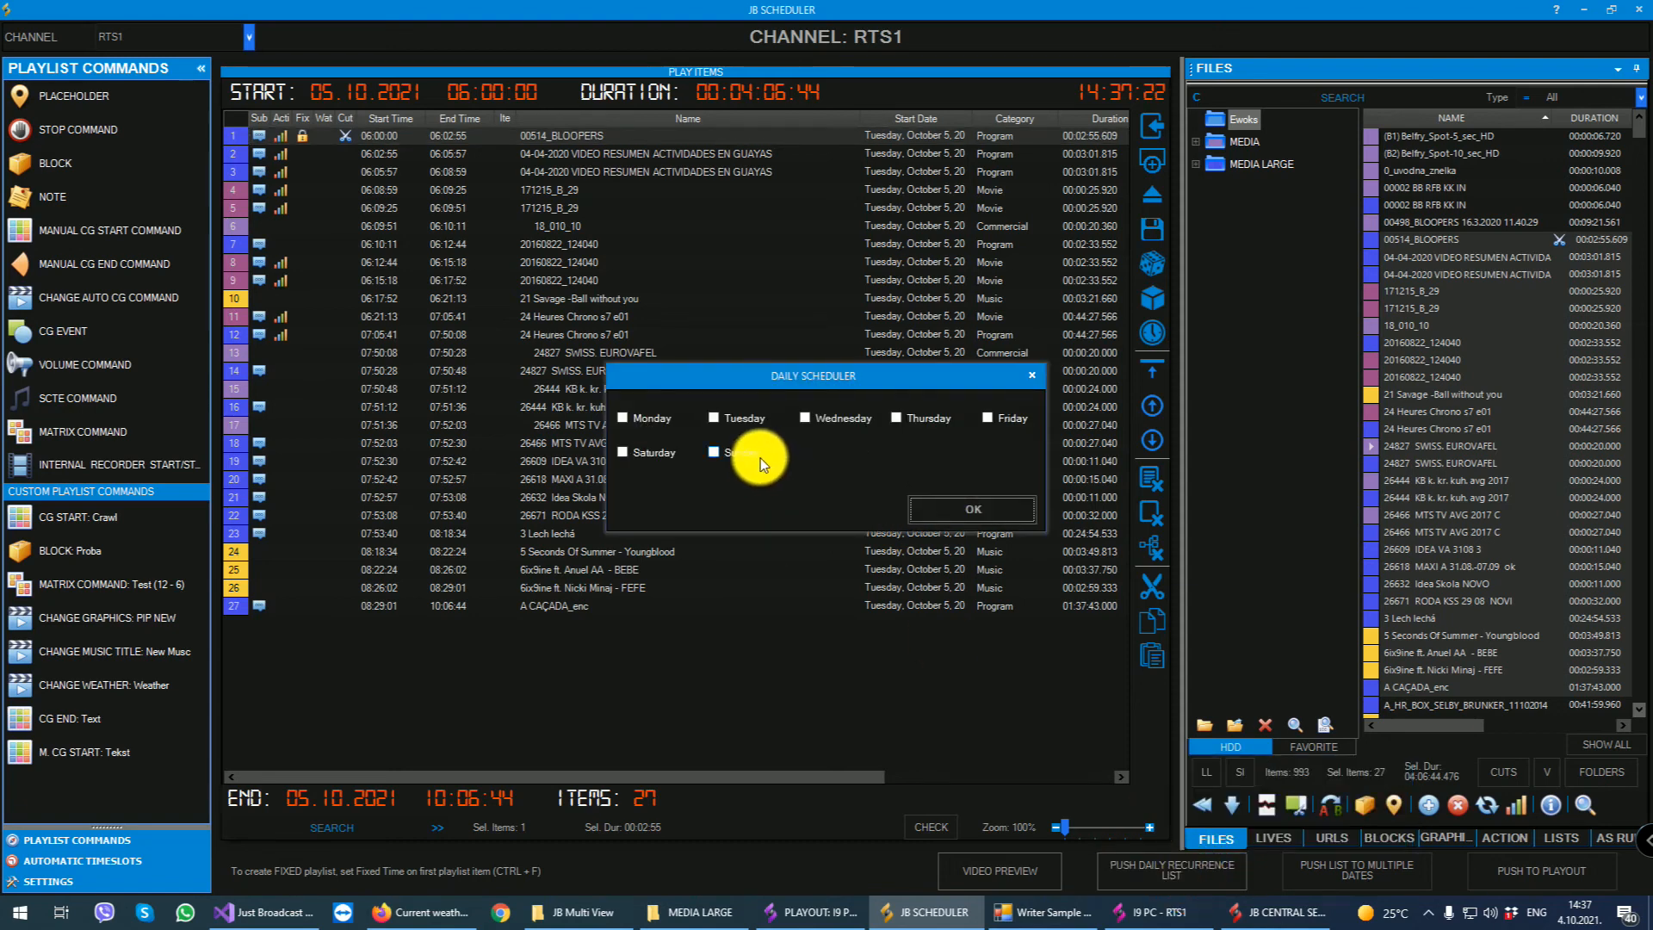
left_click(807, 417)
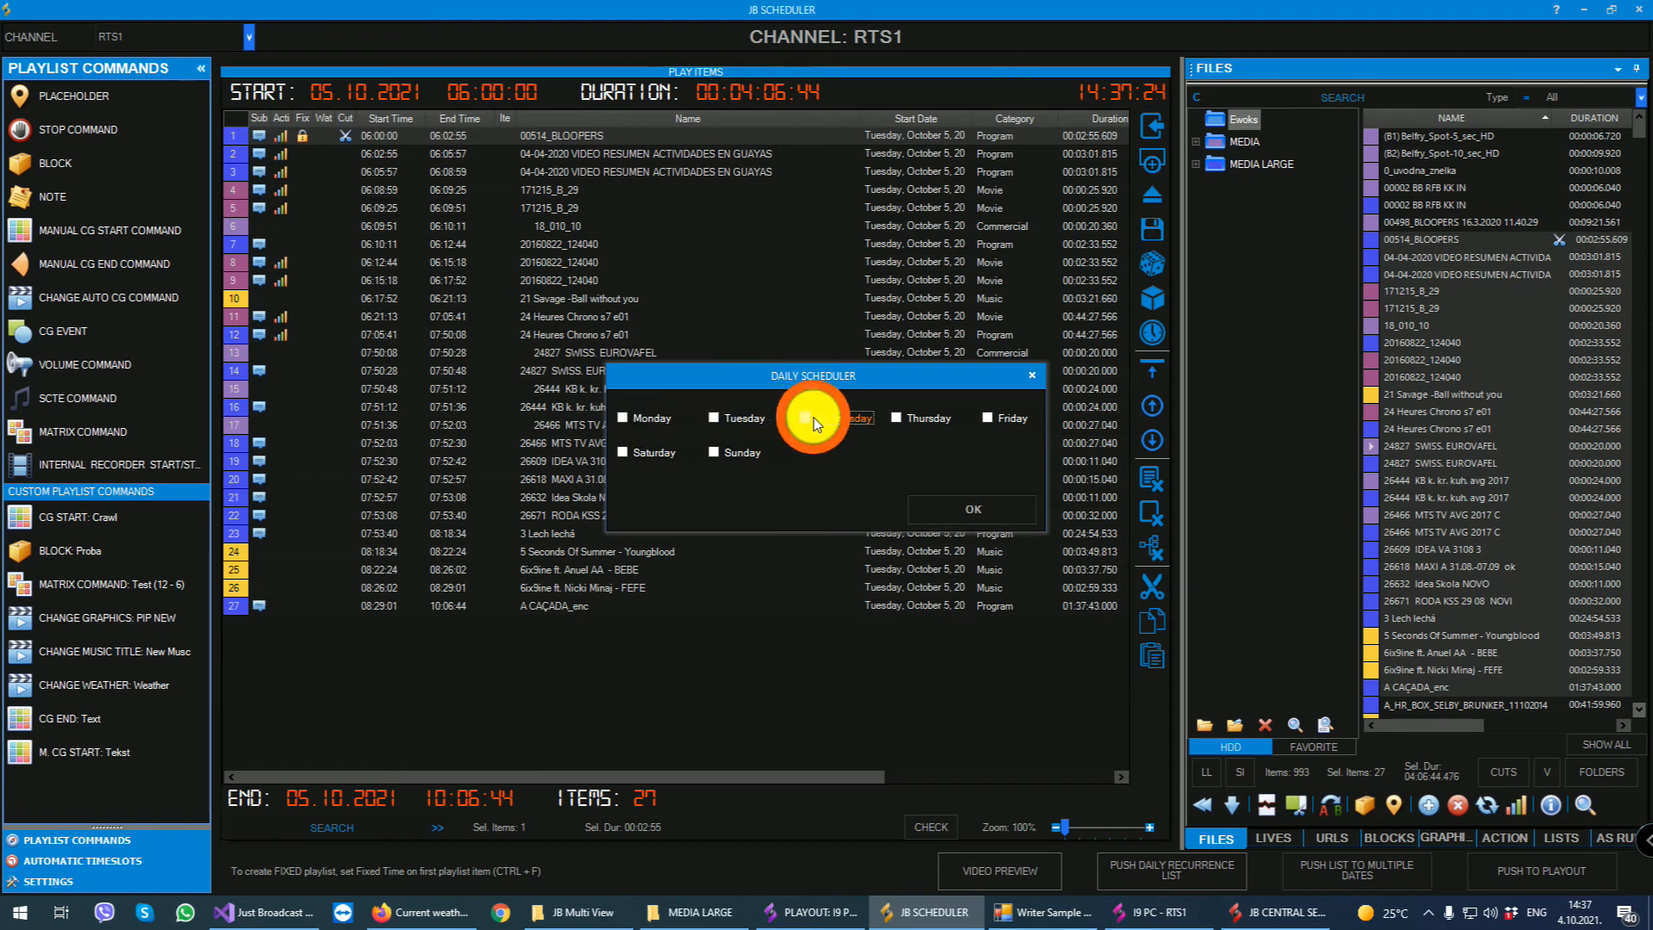
left_click(988, 417)
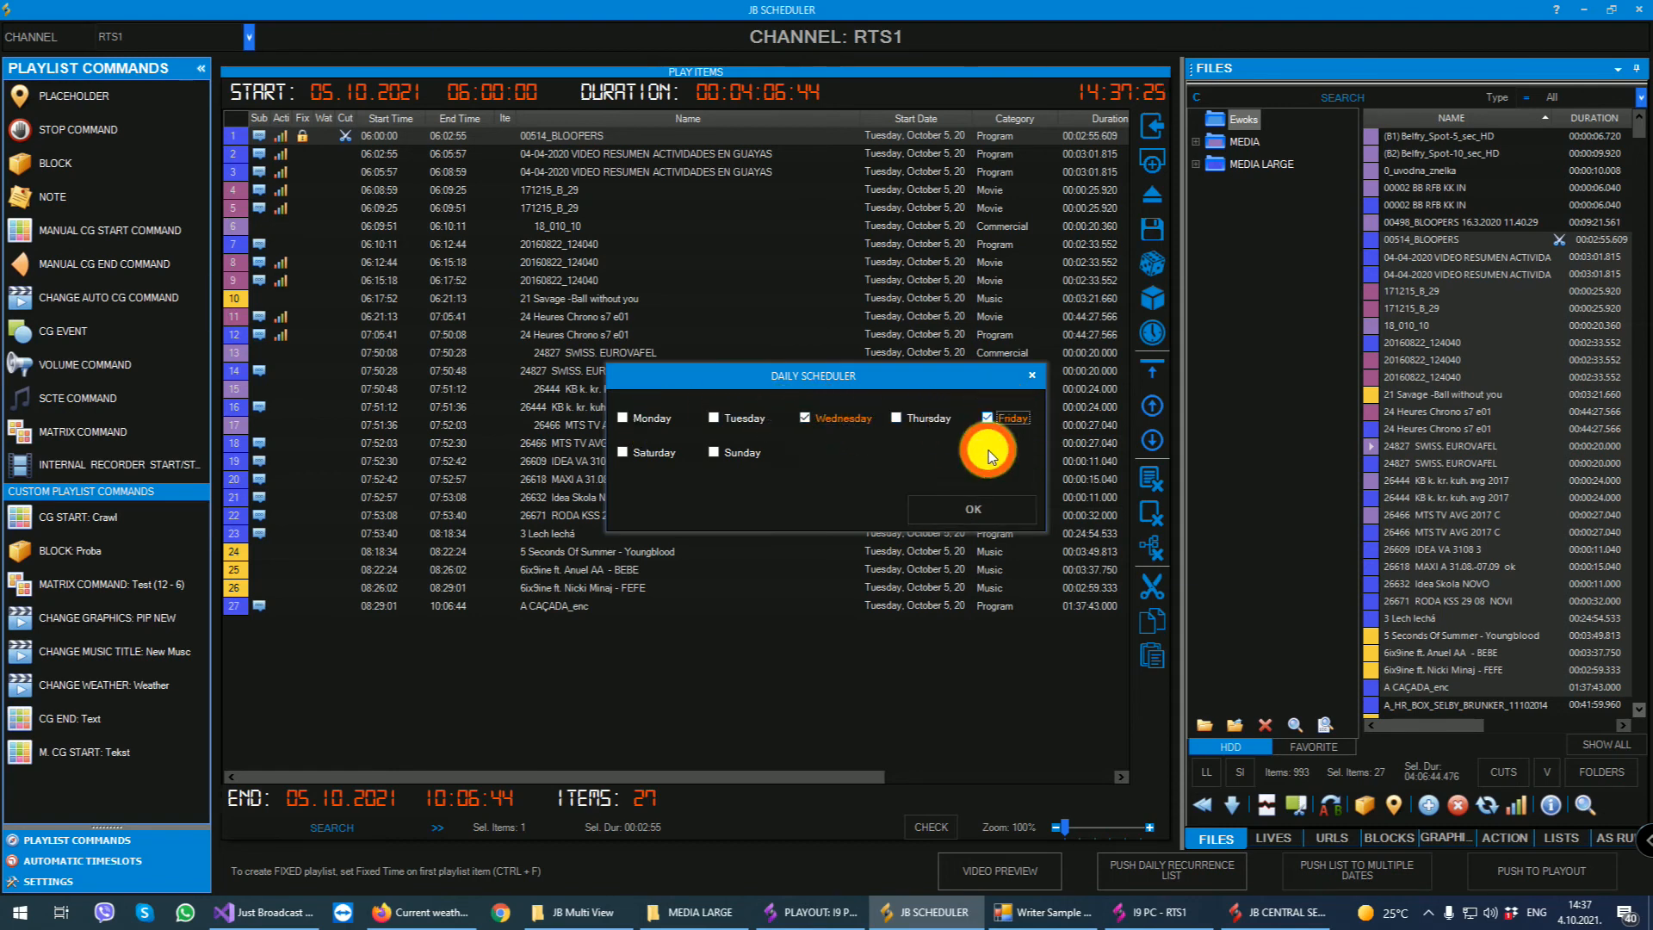
left_click(963, 511)
left_click(911, 521)
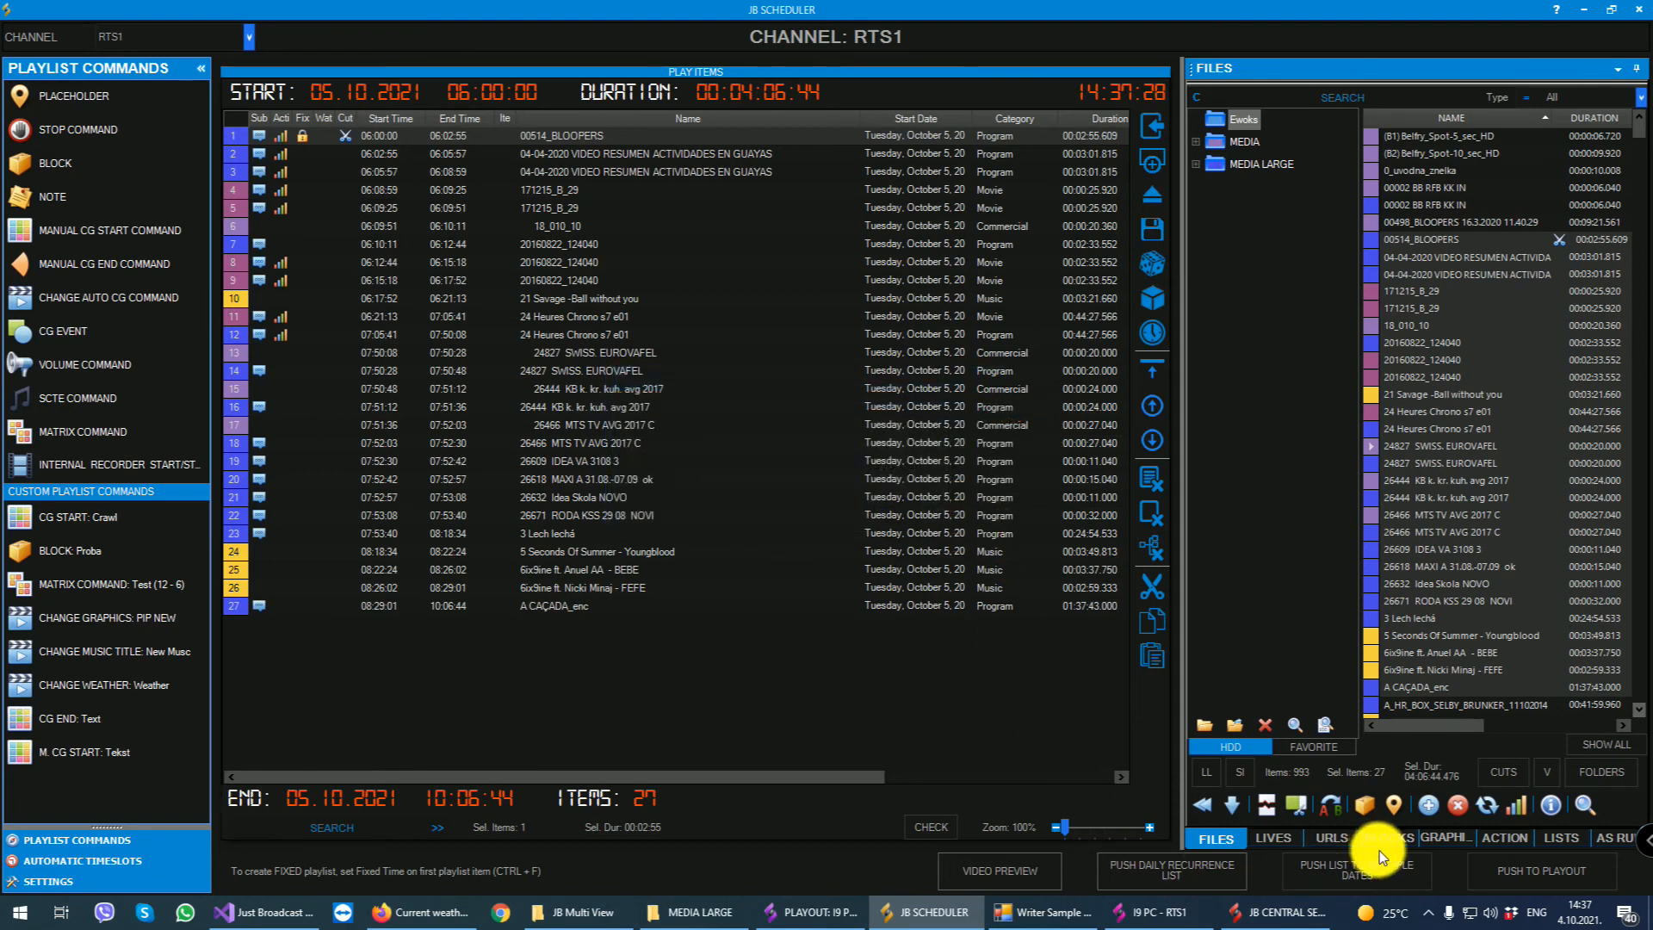
- Switch to playout, show the daily lists and check the recurrence days of the newly pushed list
left_click(813, 911)
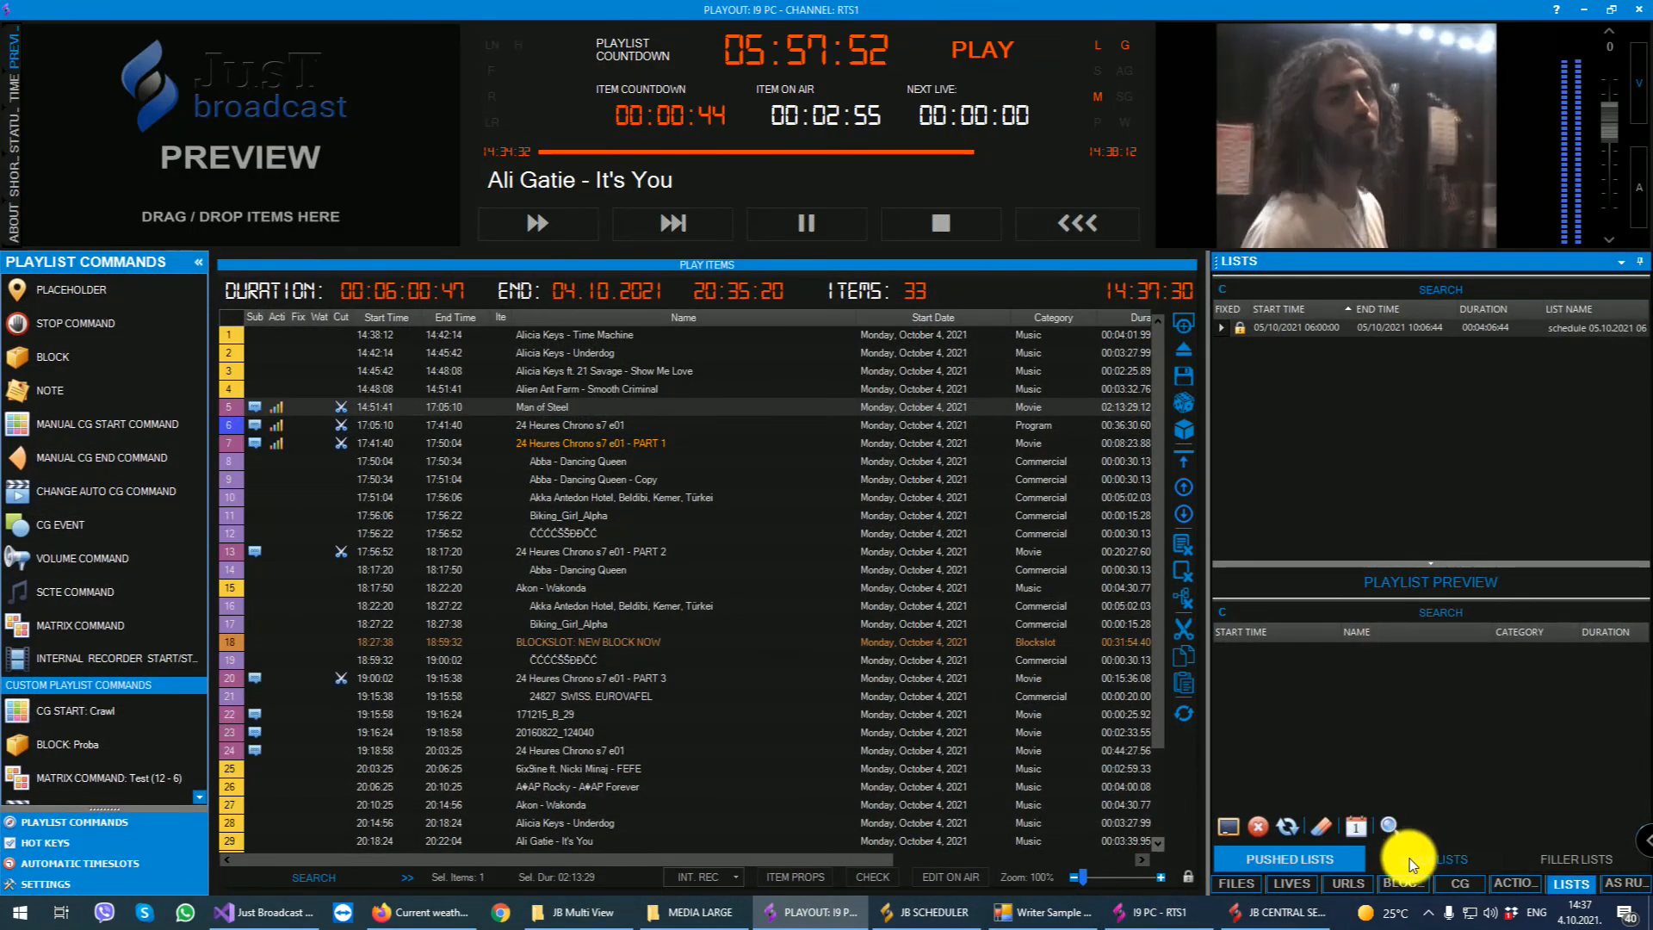
left_click(1409, 859)
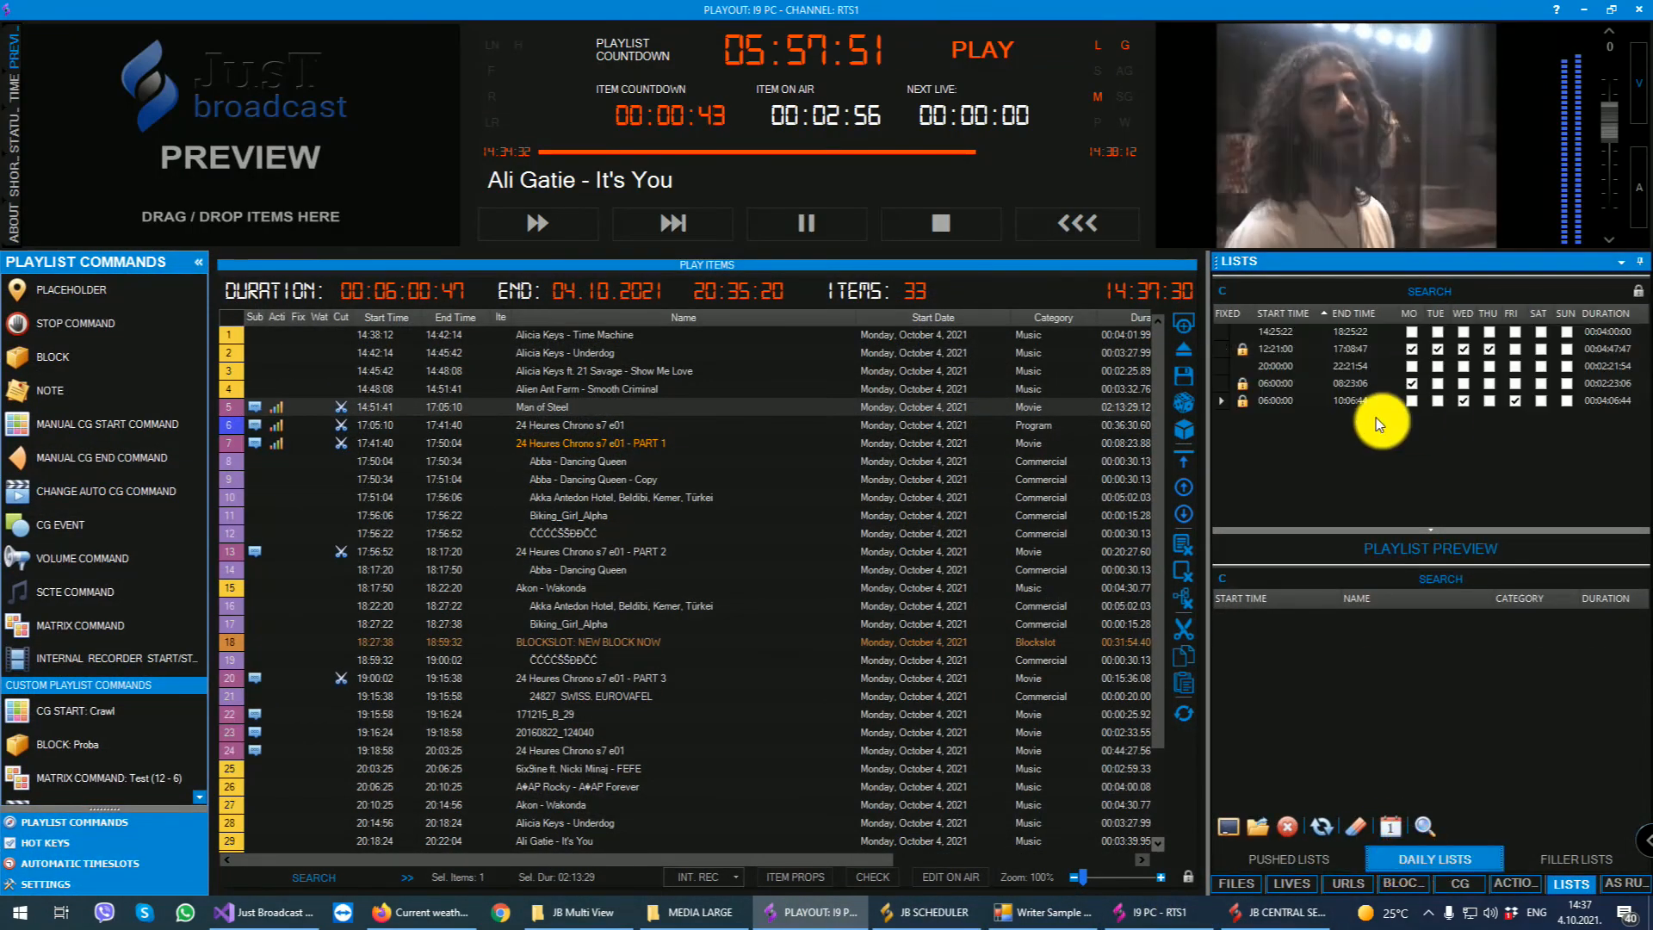
left_click(1290, 401)
left_click(1463, 401)
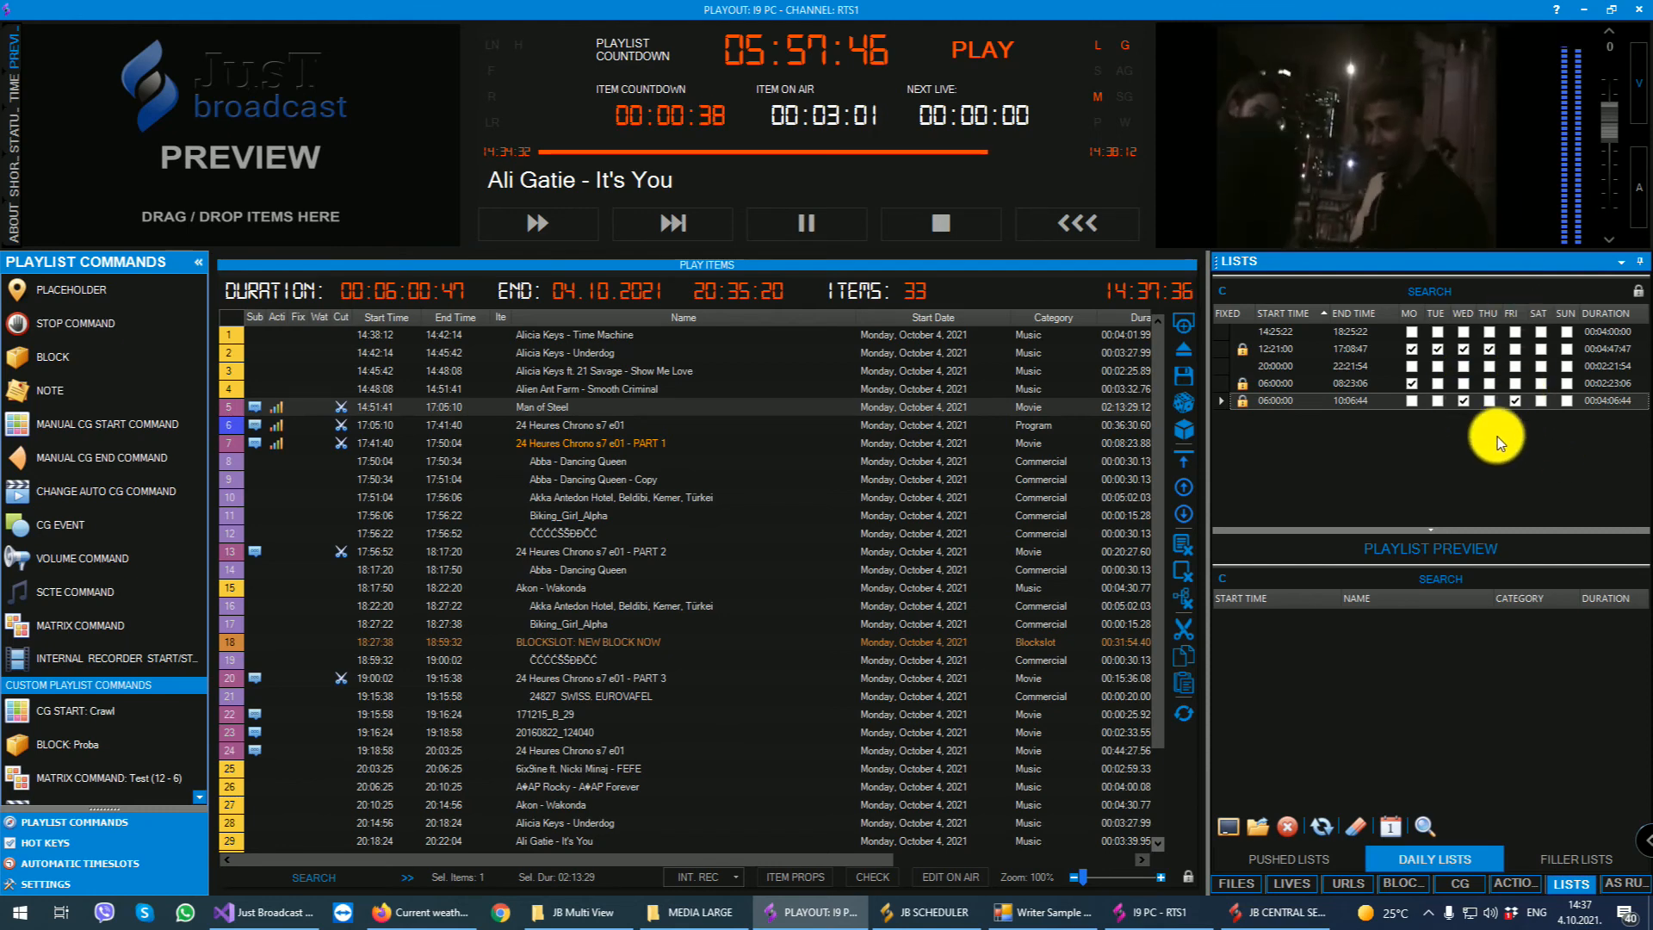
- Switch to JB Scheduler and show its filler lists
left_click(814, 916)
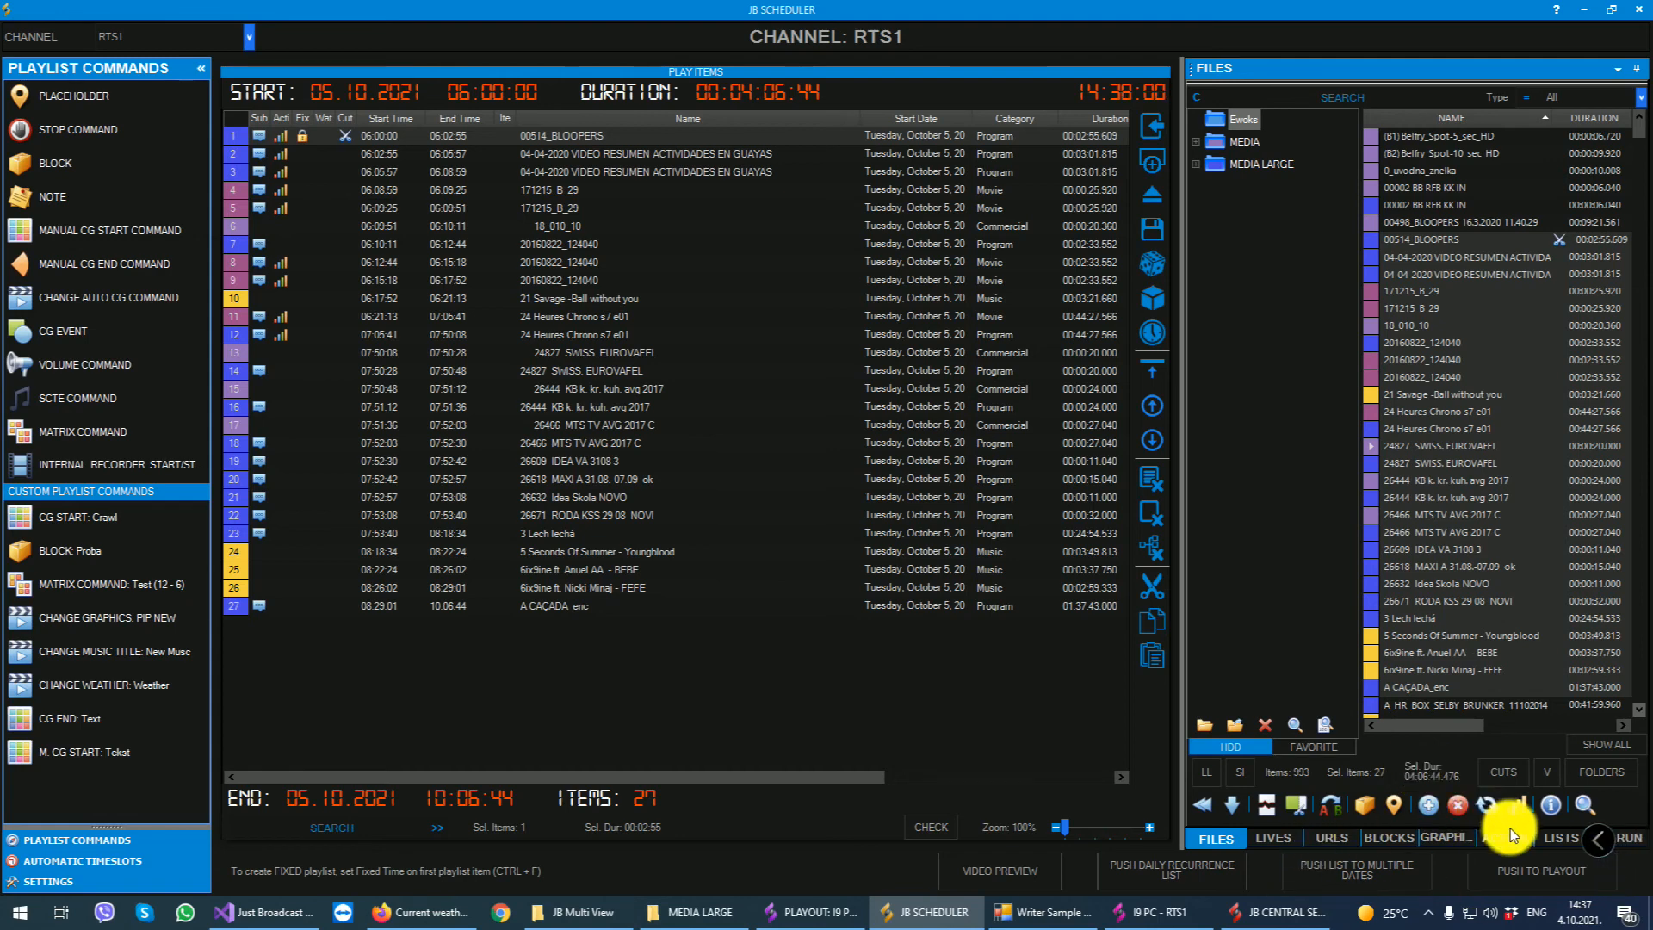
left_click(1561, 838)
left_click(1546, 812)
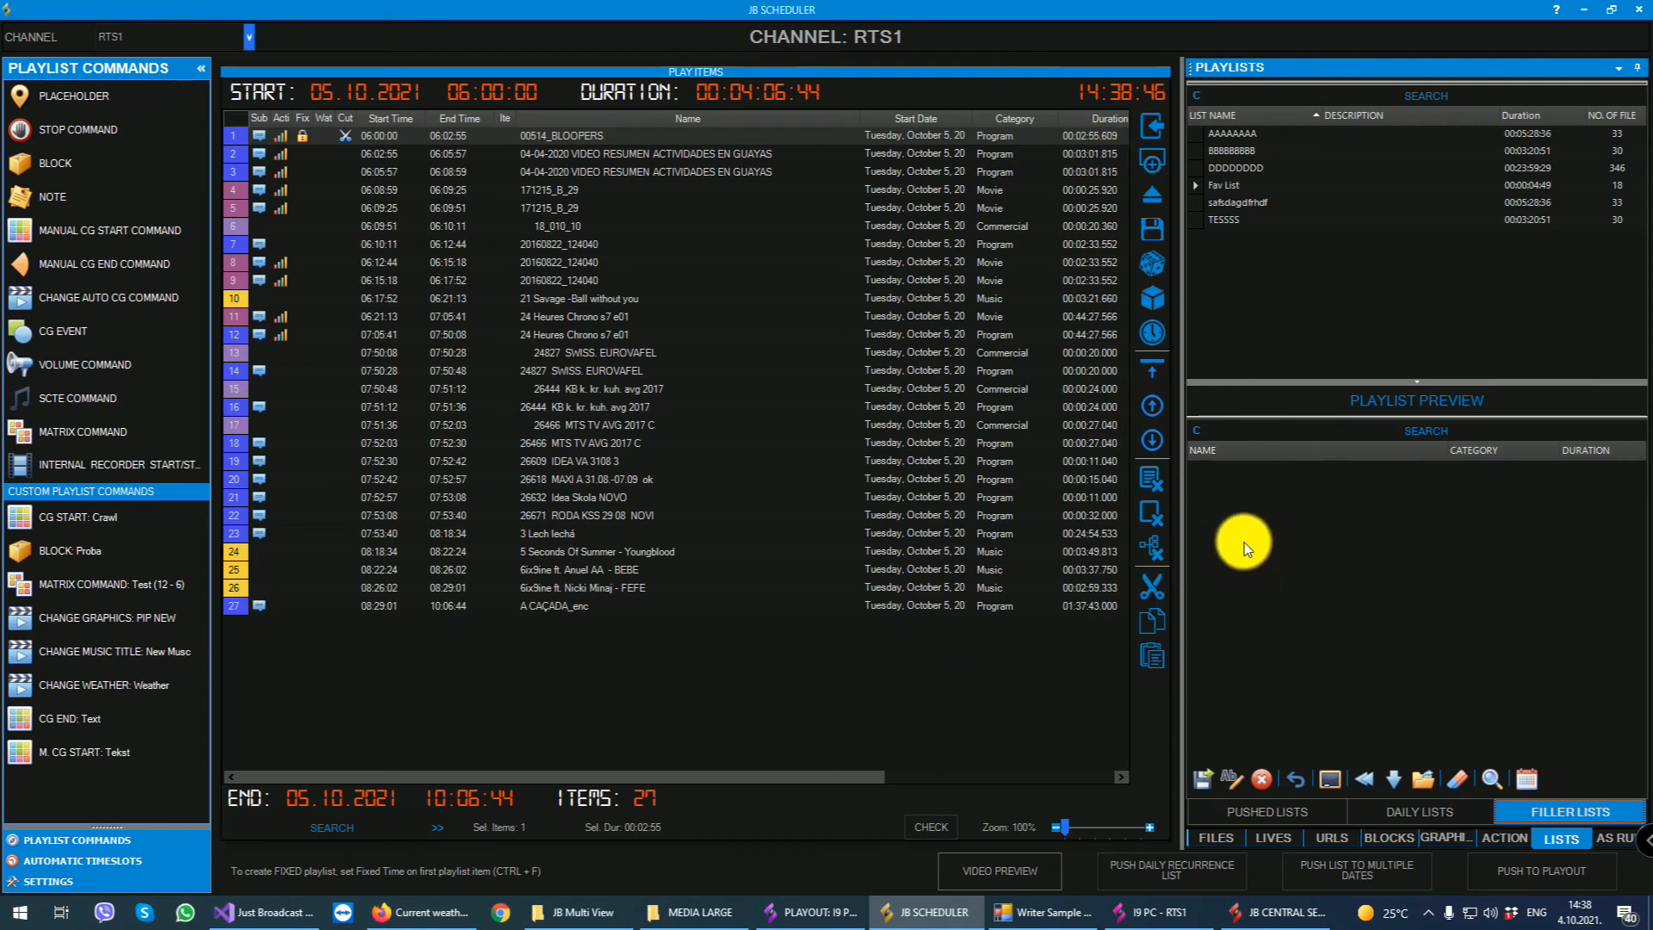
- Switch to playout, show its filler lists and view the choices for the default filler playlist
left_click(813, 912)
left_click(1571, 858)
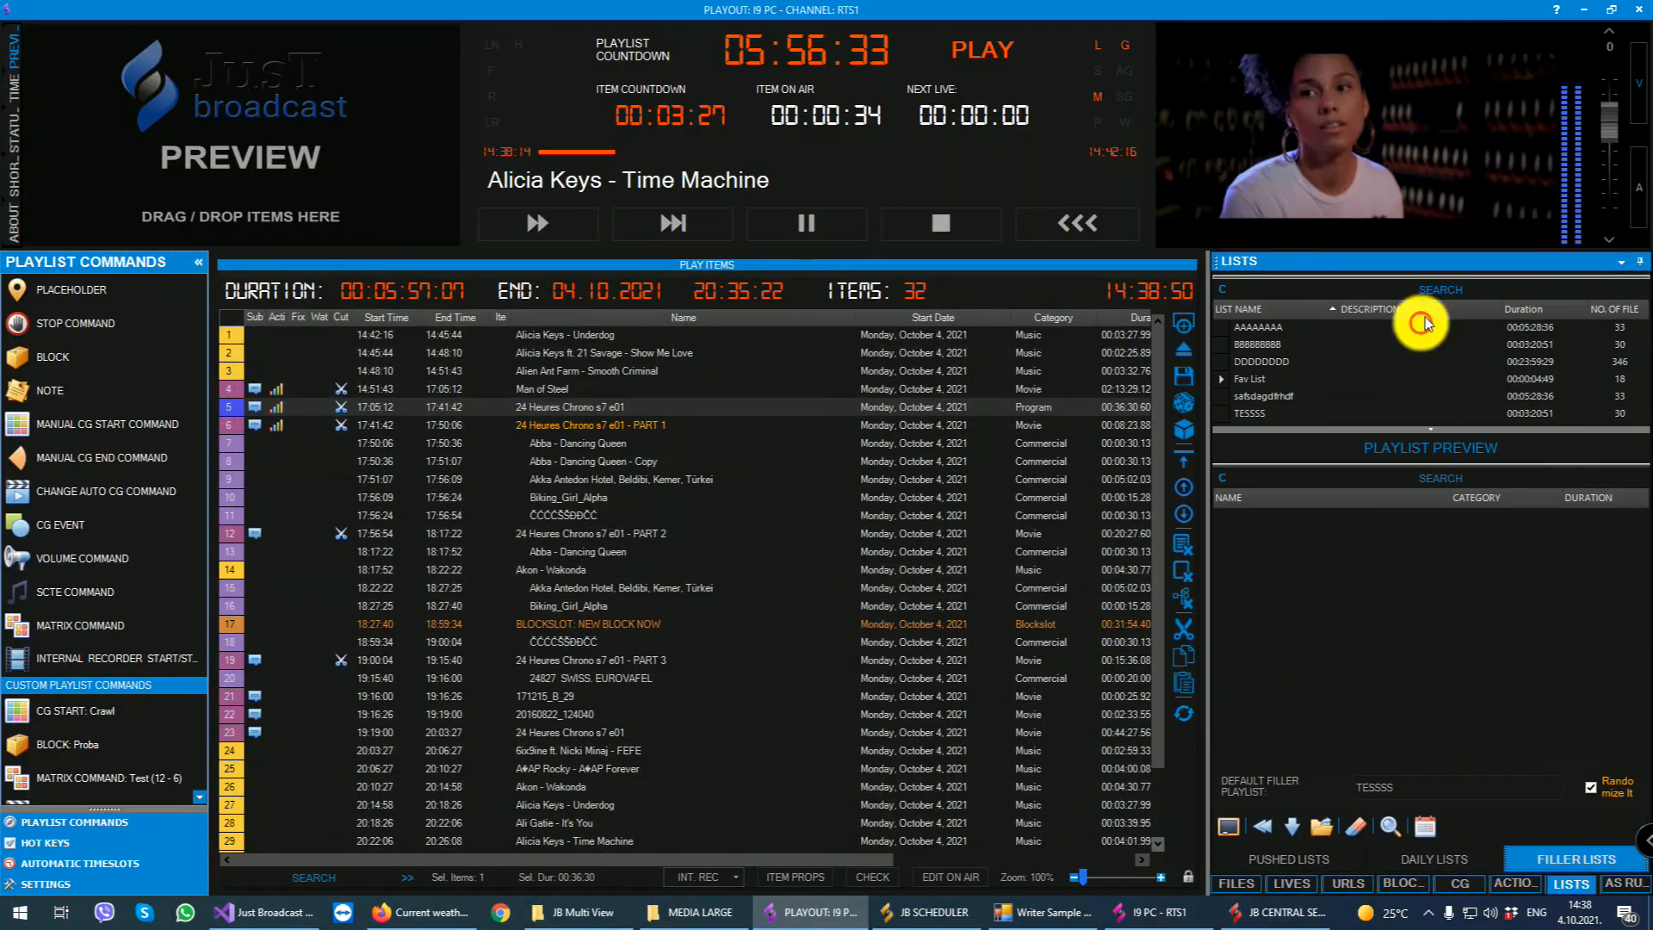
left_click(1471, 771)
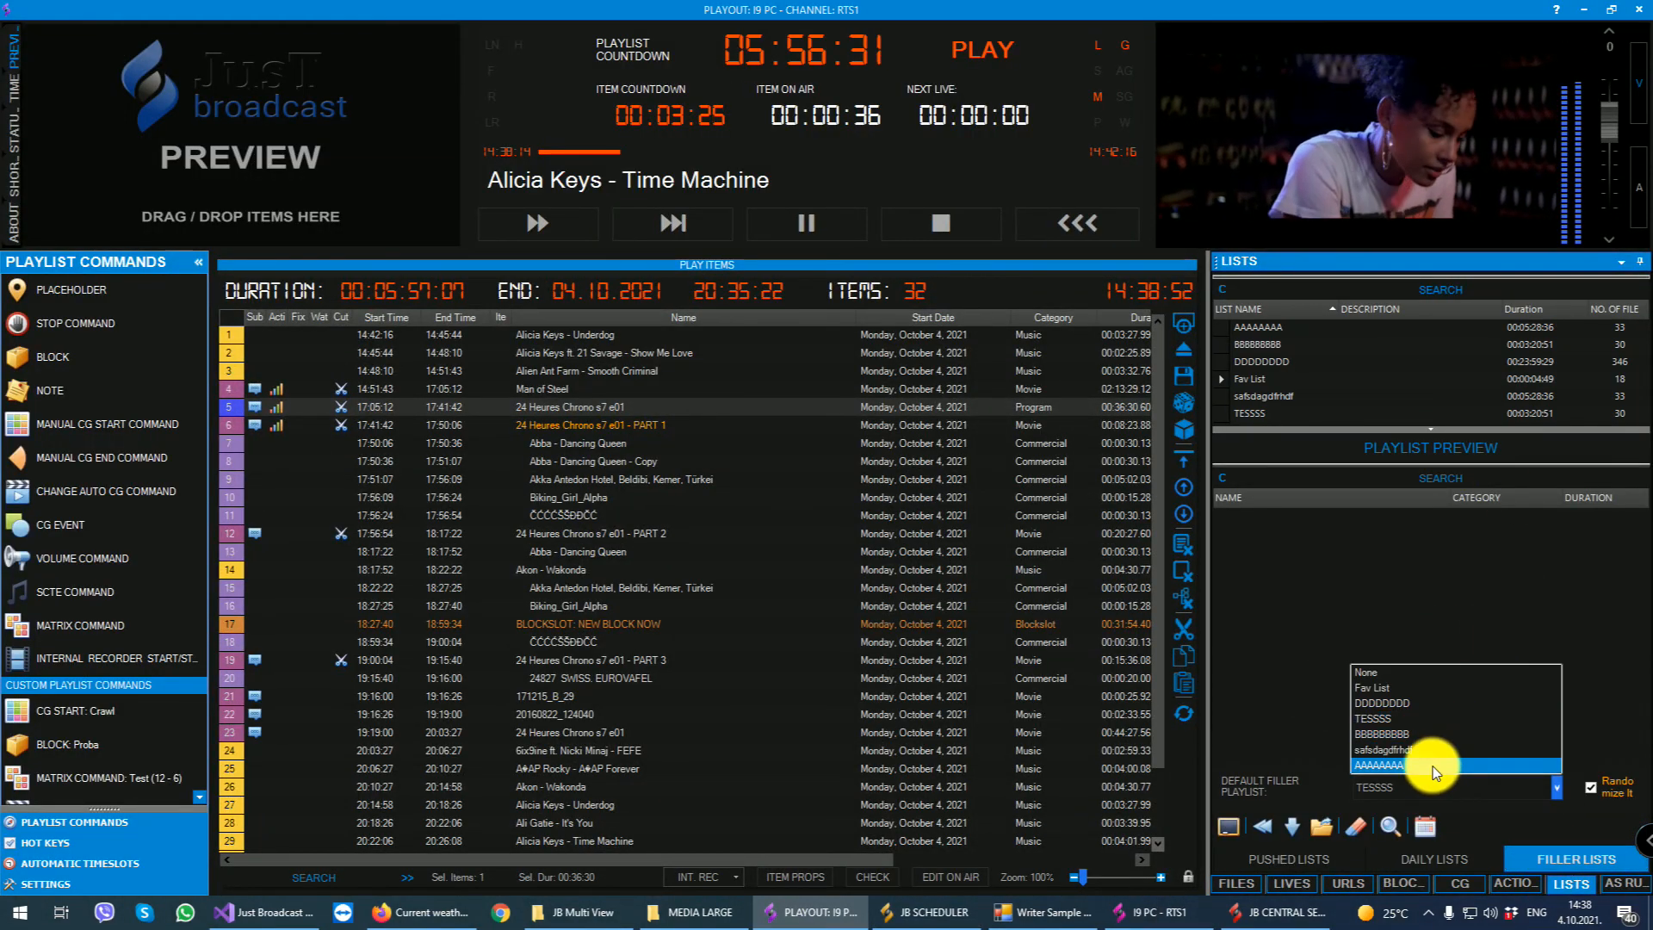
left_click(1504, 576)
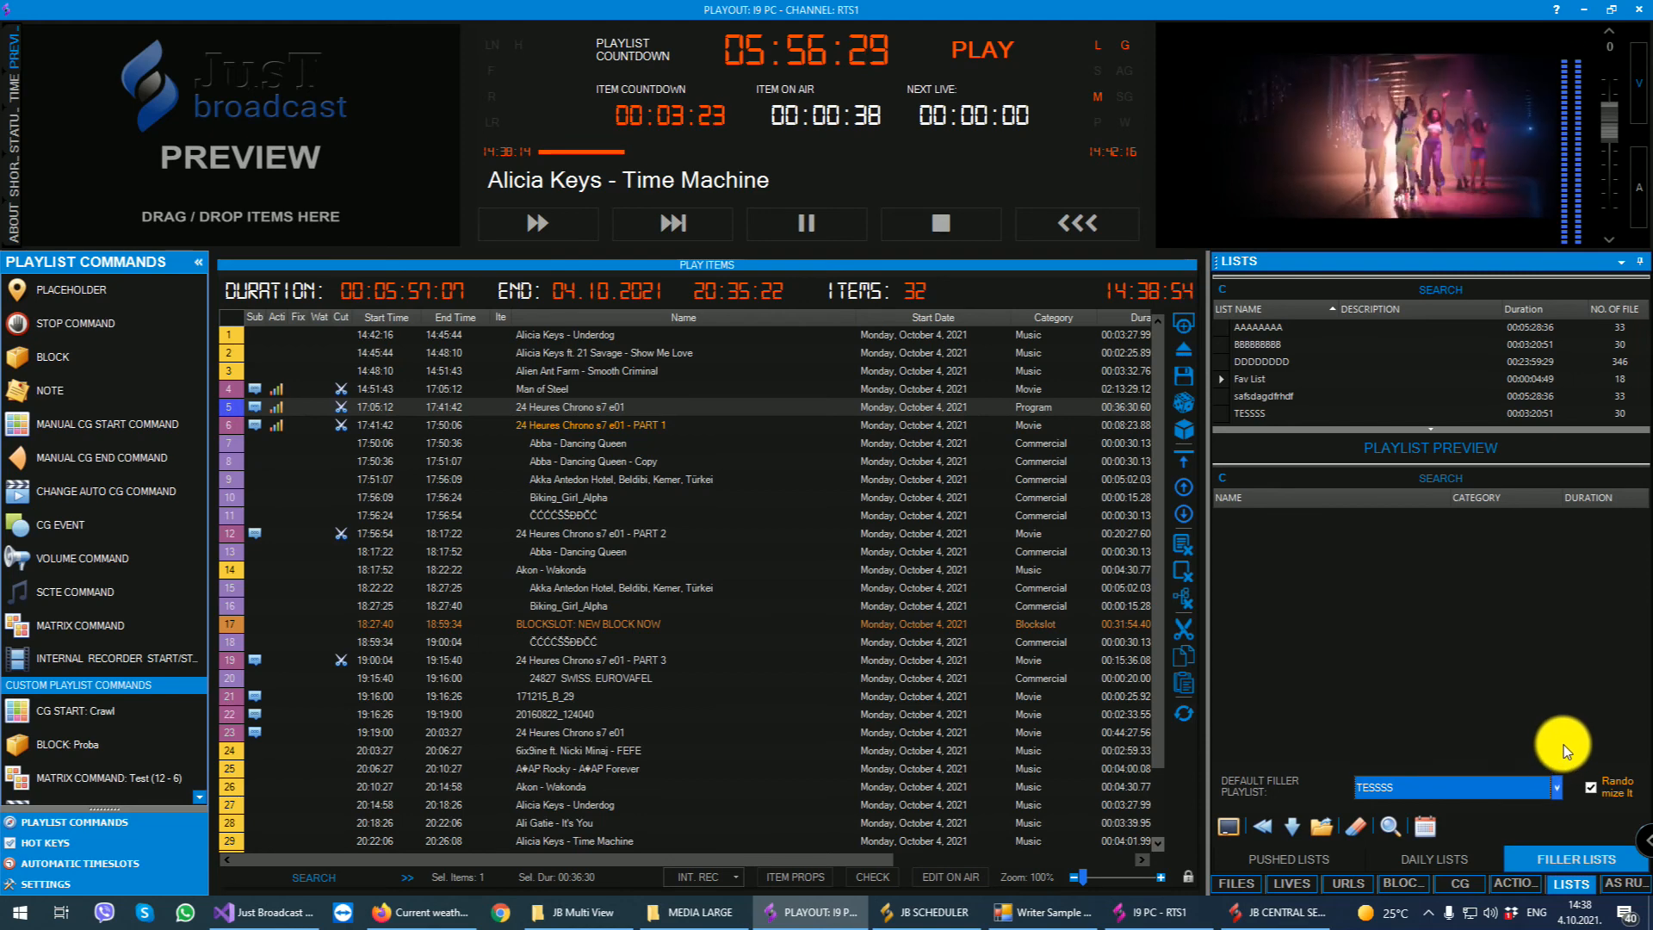
- Open the full As Run report and examine its logged entries and name filter
left_click(1620, 882)
left_click(1413, 516)
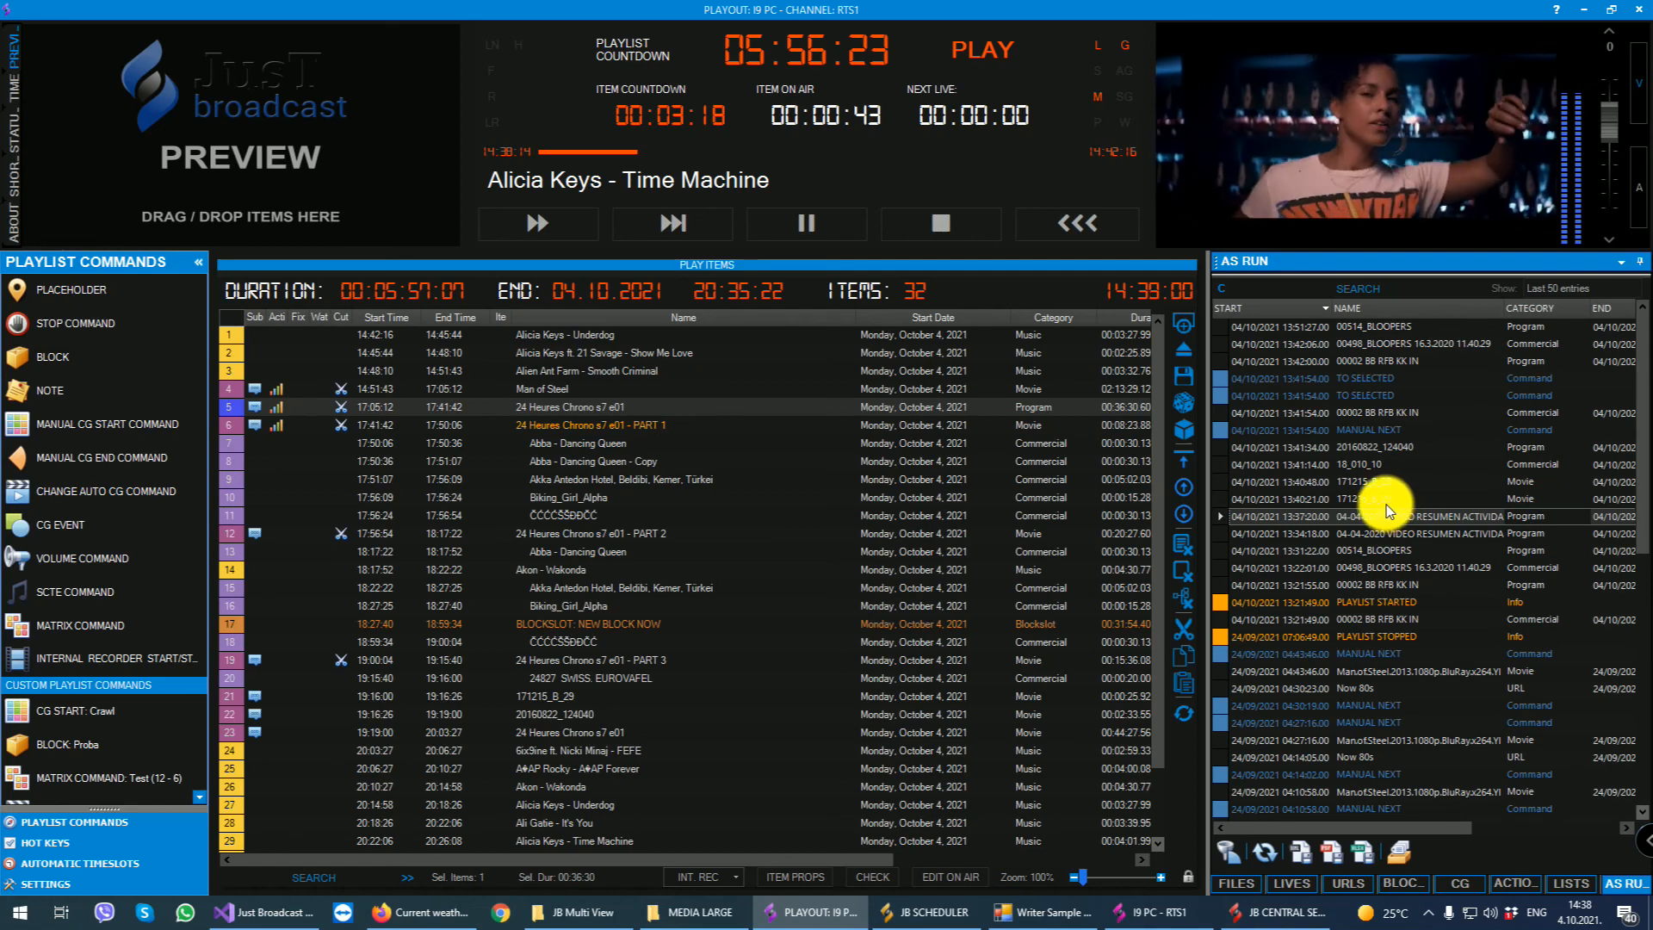
left_click(1400, 852)
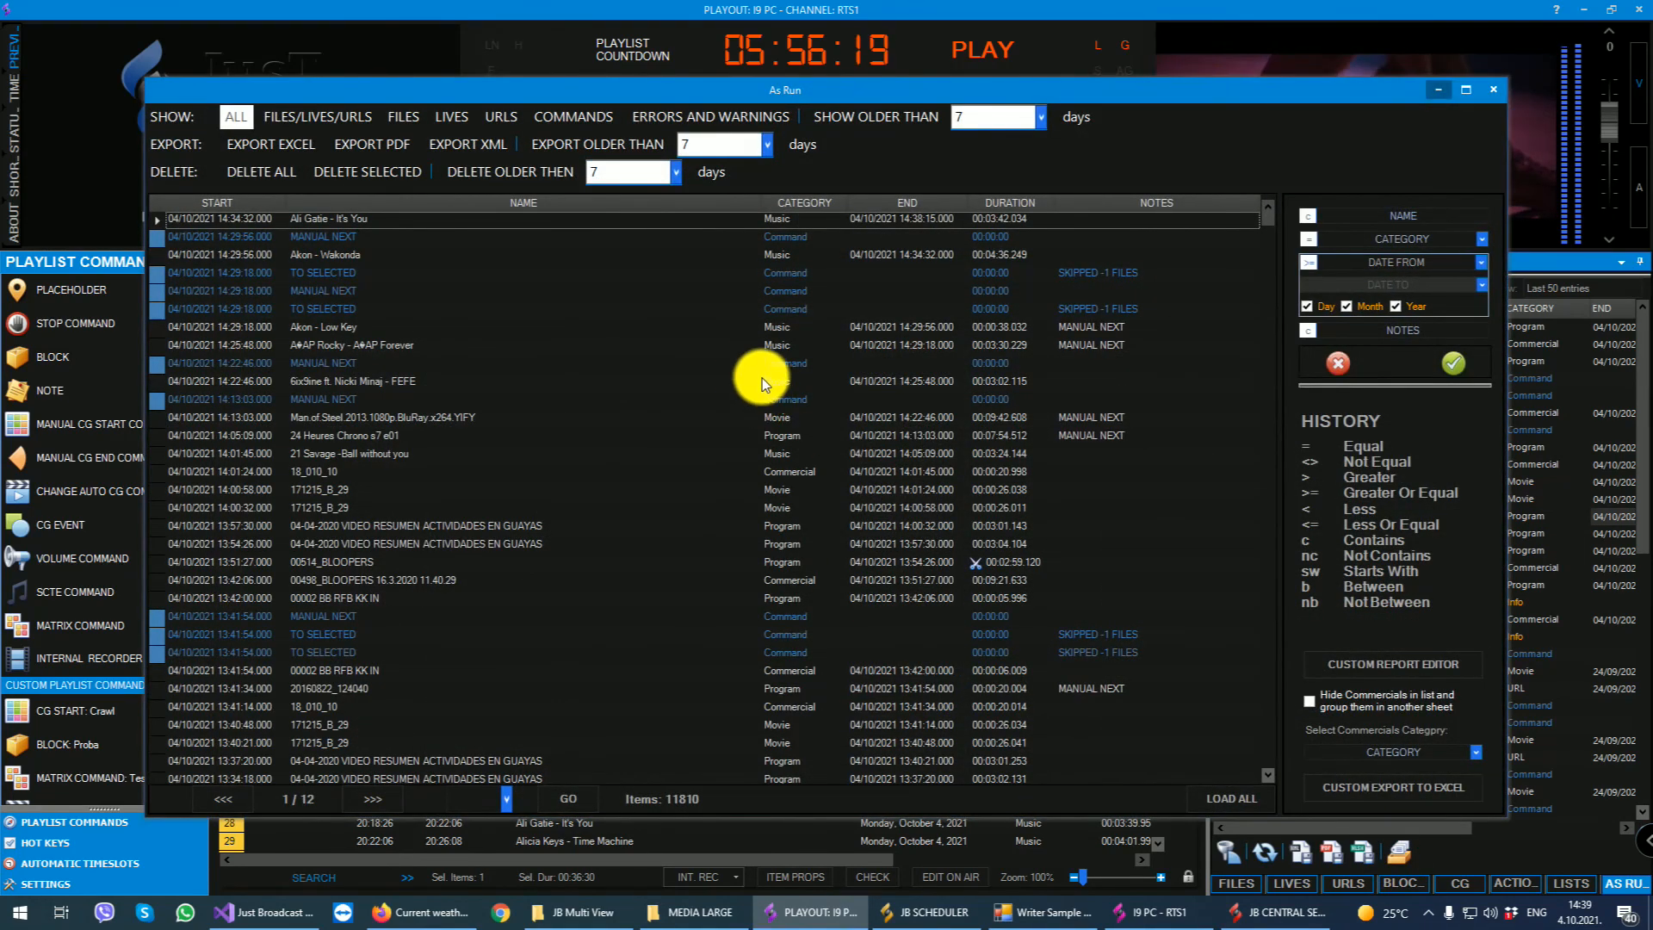
scroll(801, 404, "down", 10)
scroll(864, 427, "up", 5)
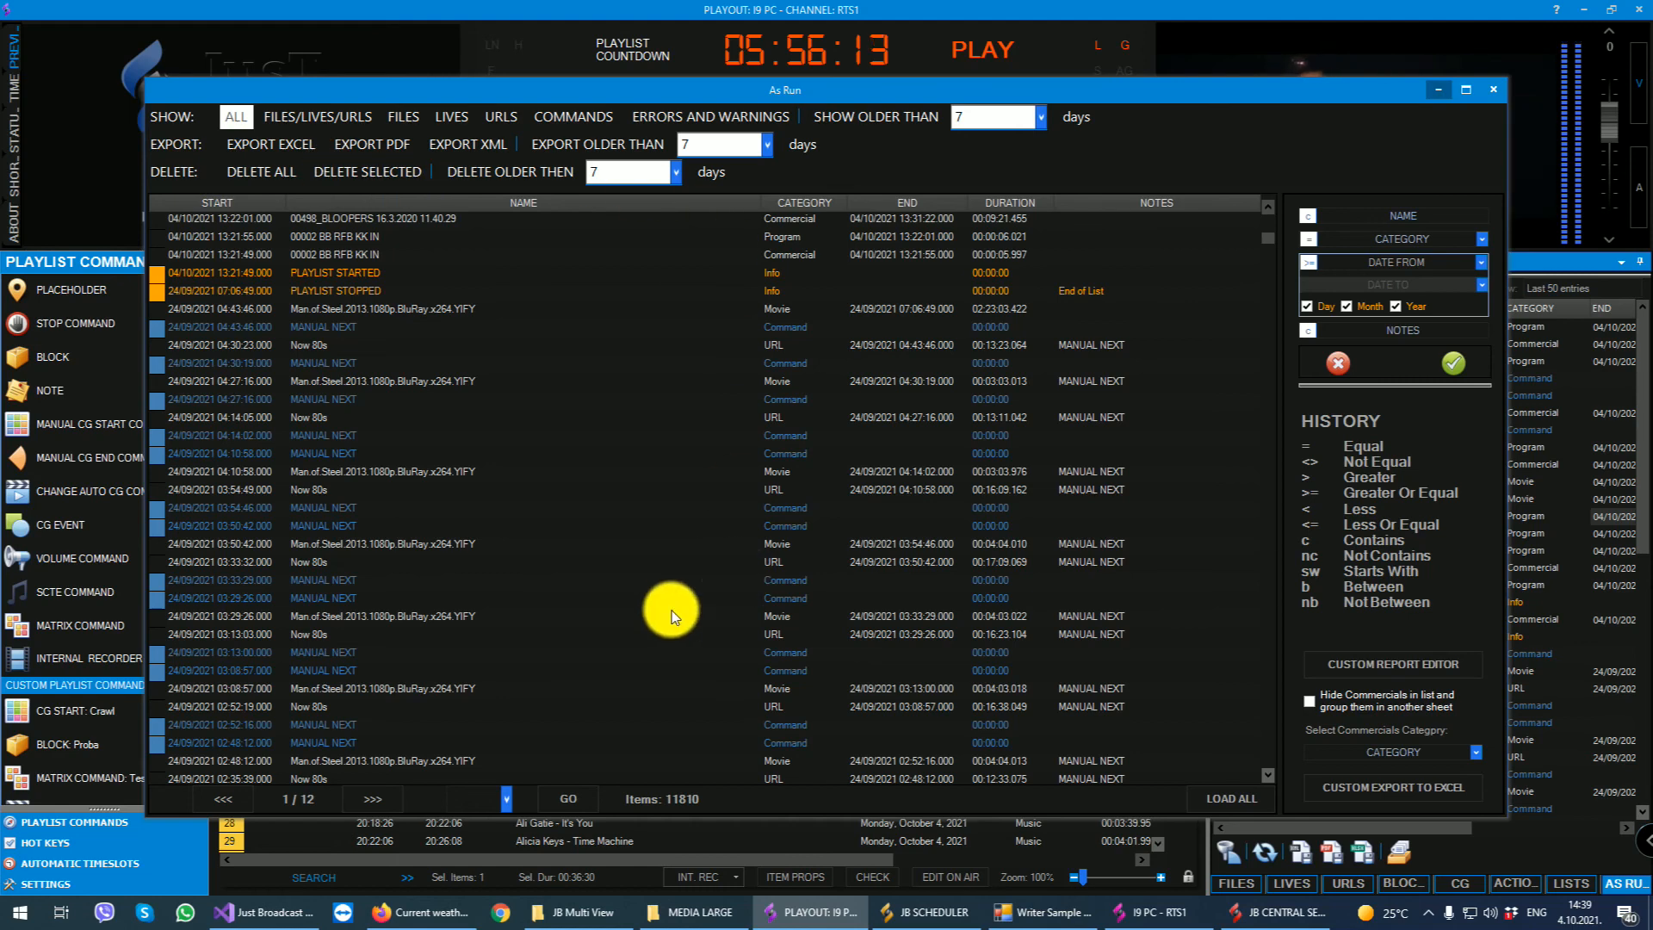
left_click(1397, 215)
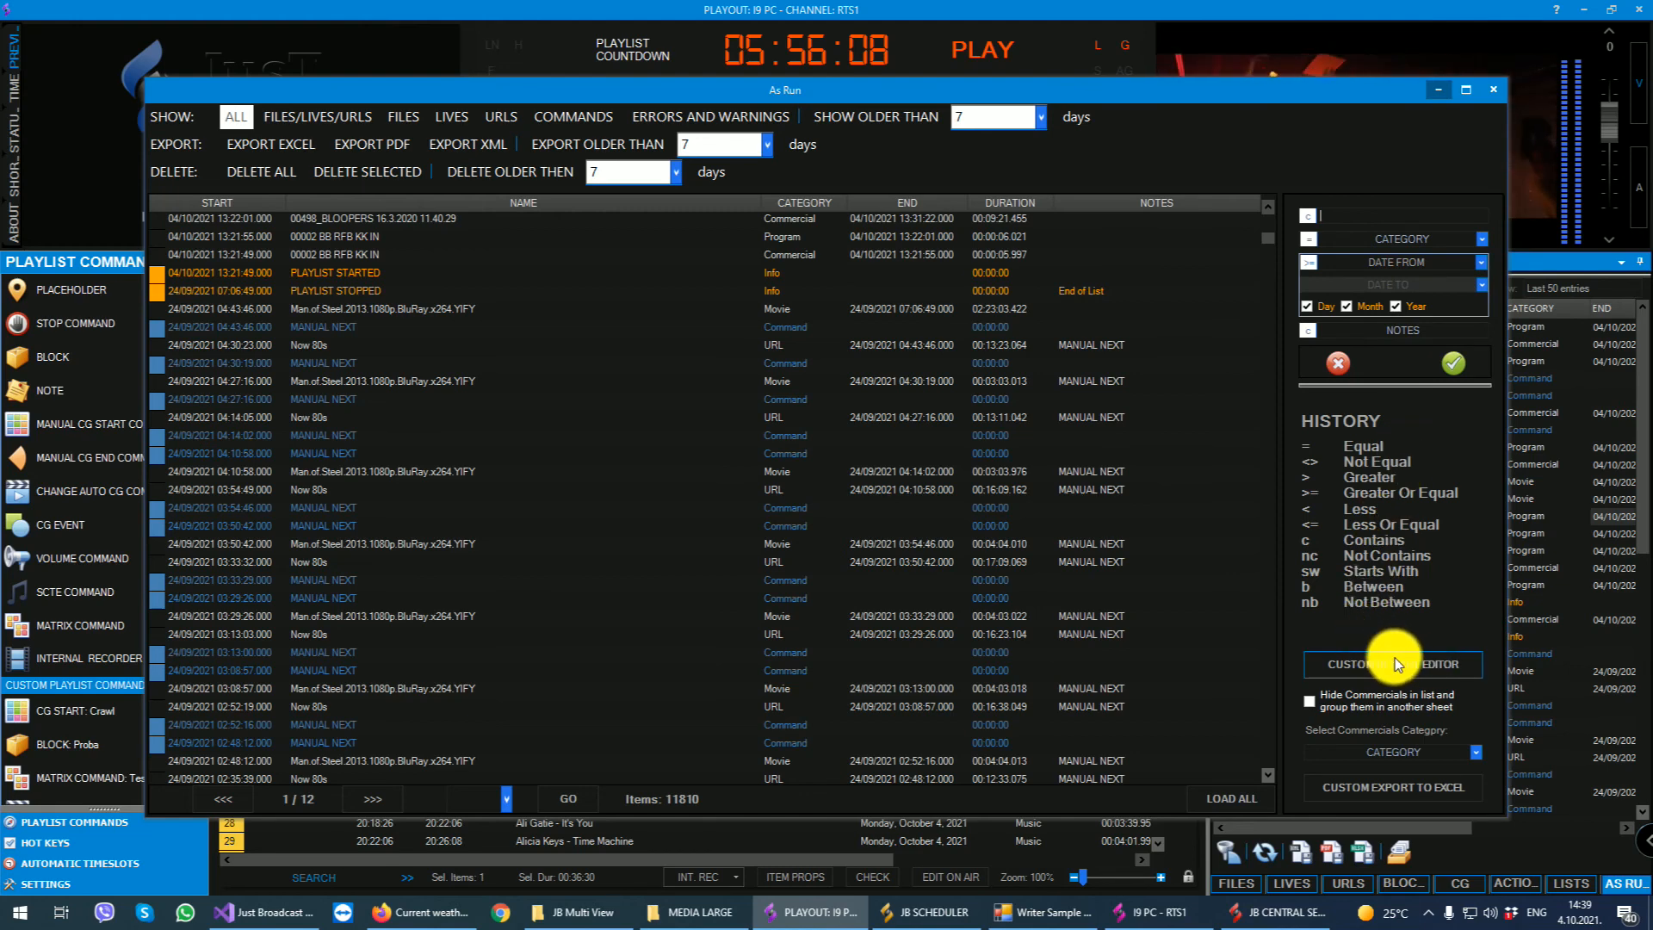
left_click(548, 352)
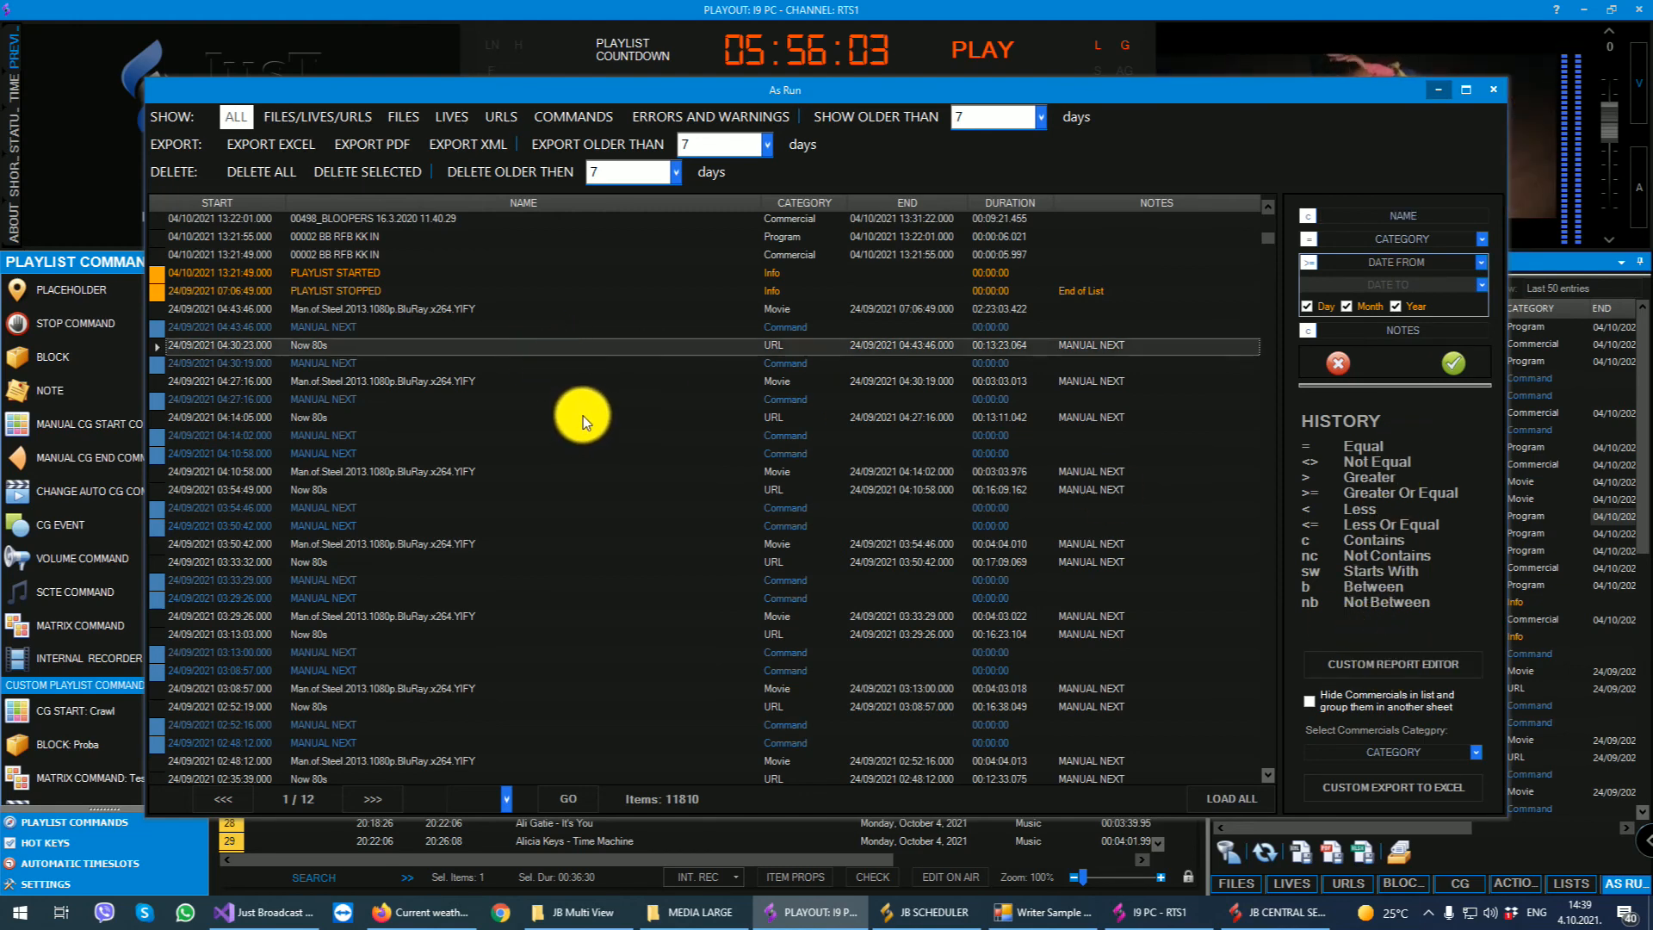
scroll(589, 455, "down", 20)
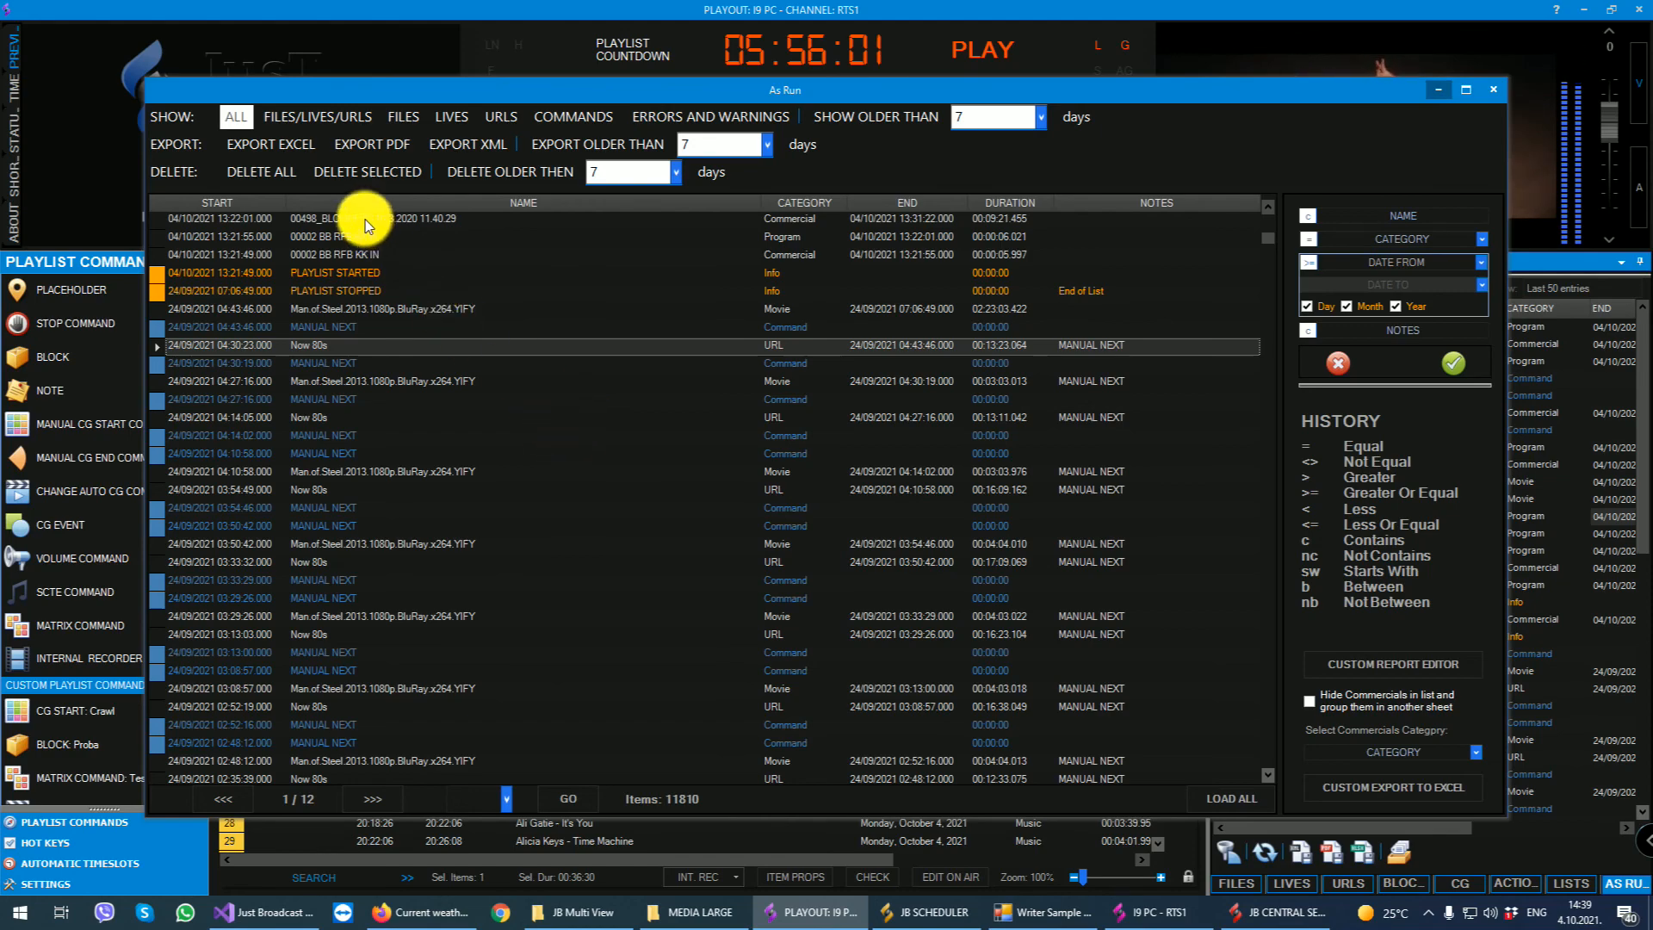
scroll(592, 492, "up", 20)
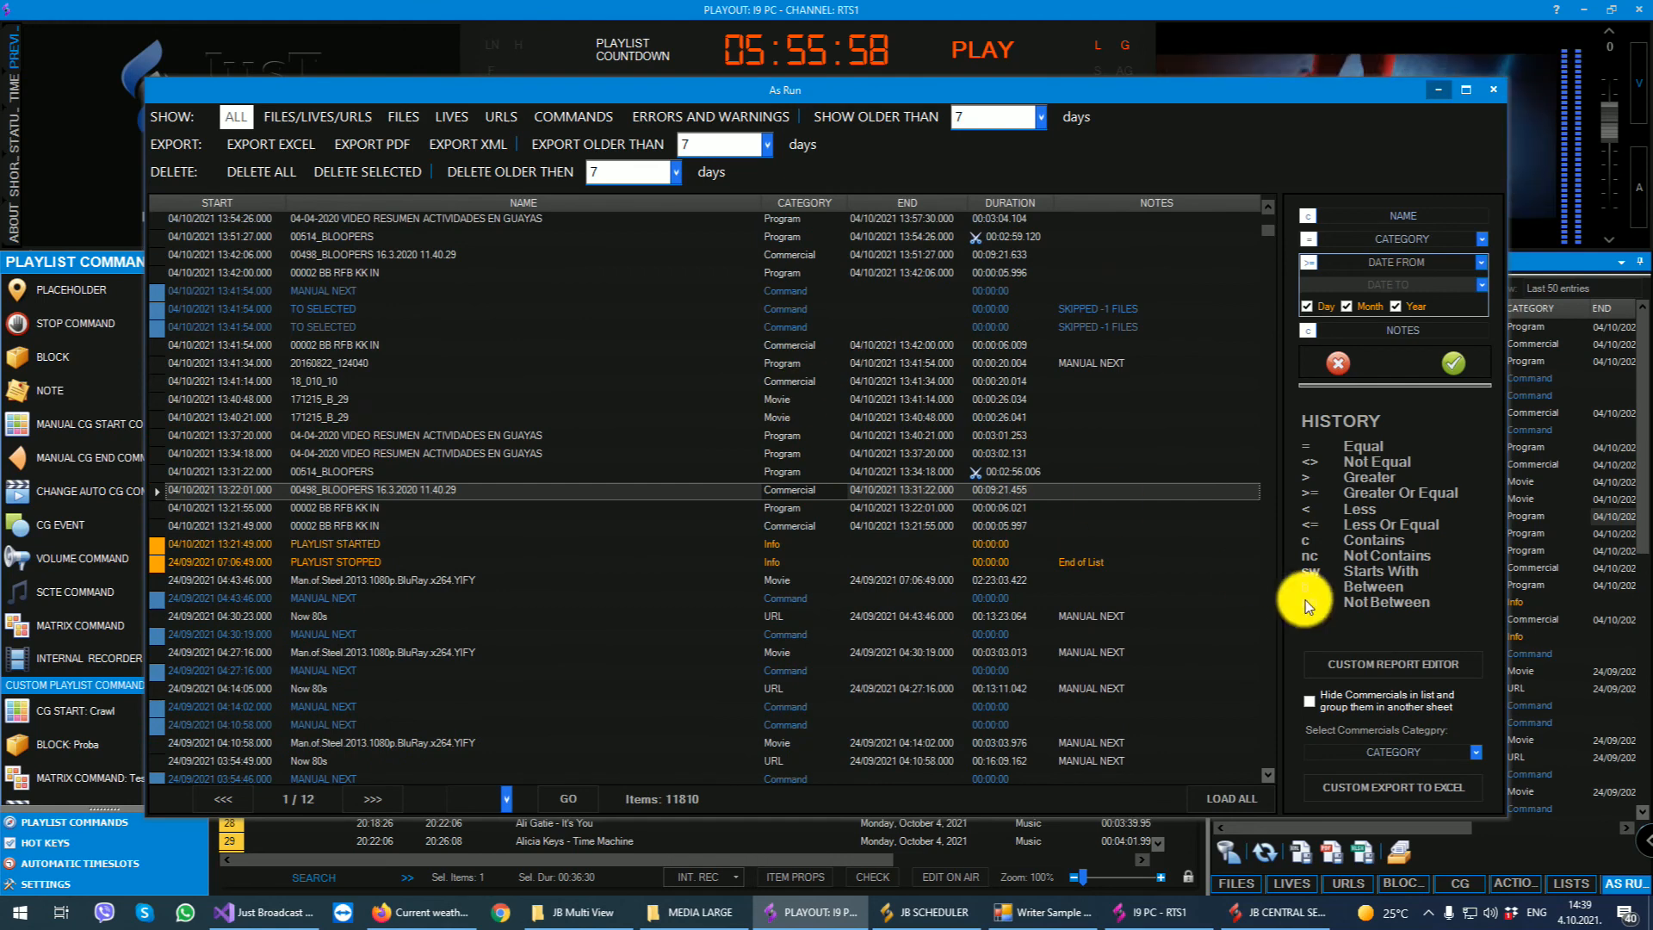
- Open the custom As Run report editor and add the Start Date, End Date, Category and Name columns
left_click(1392, 661)
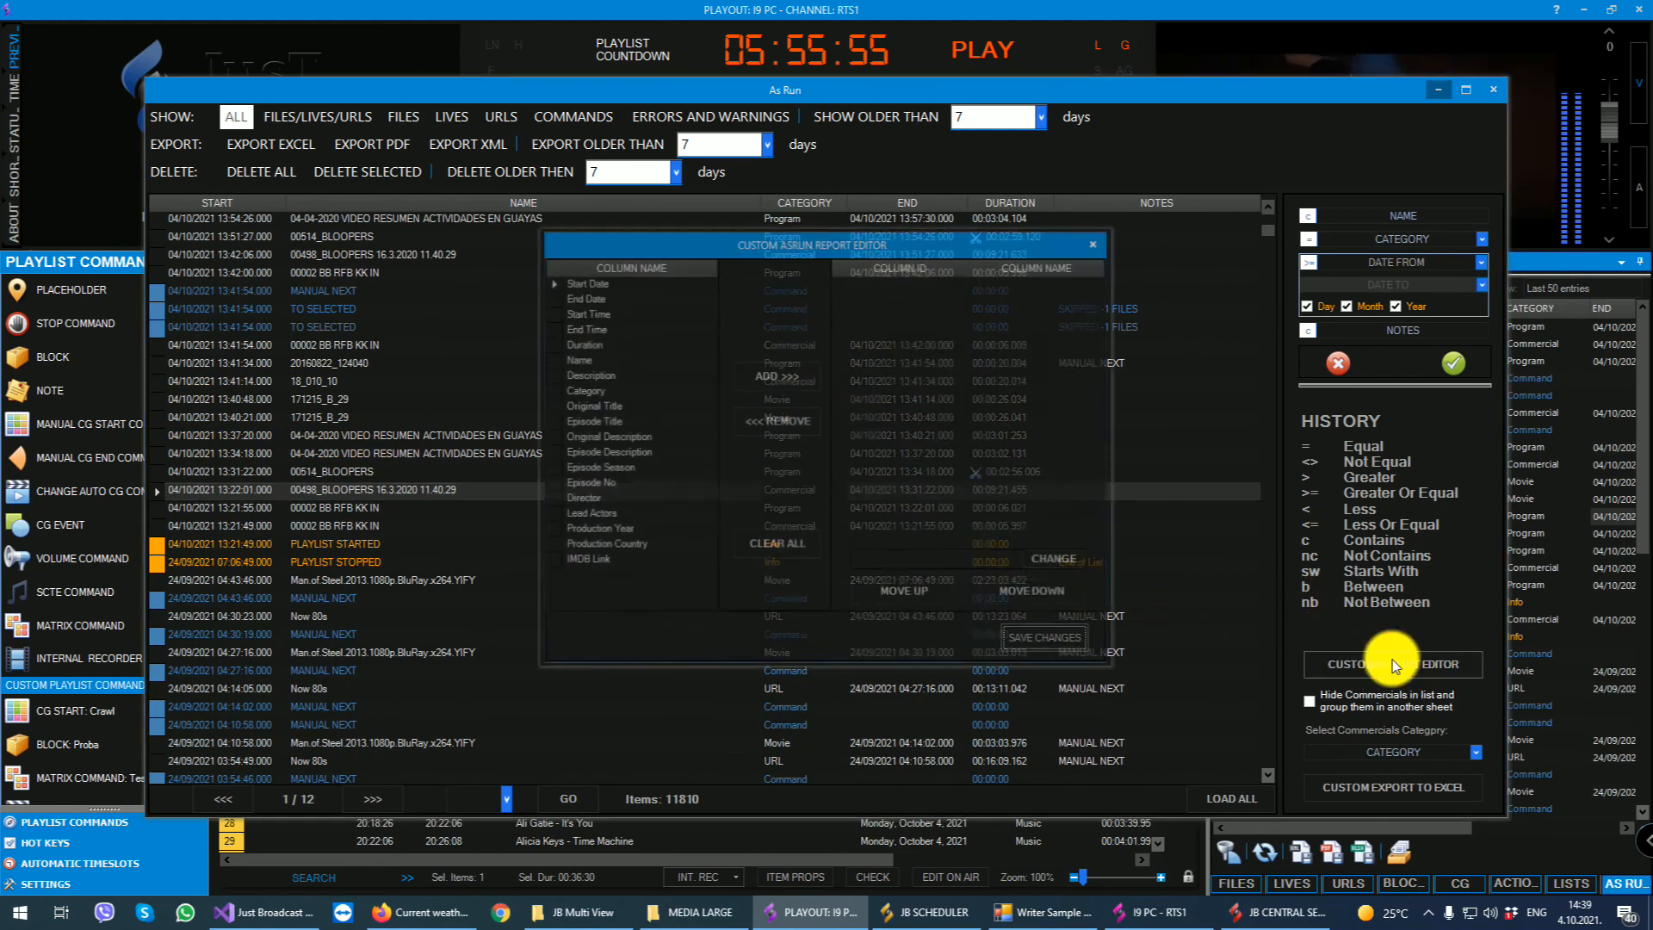
left_click(585, 281)
left_click(755, 377)
left_click(592, 299)
left_click(747, 373)
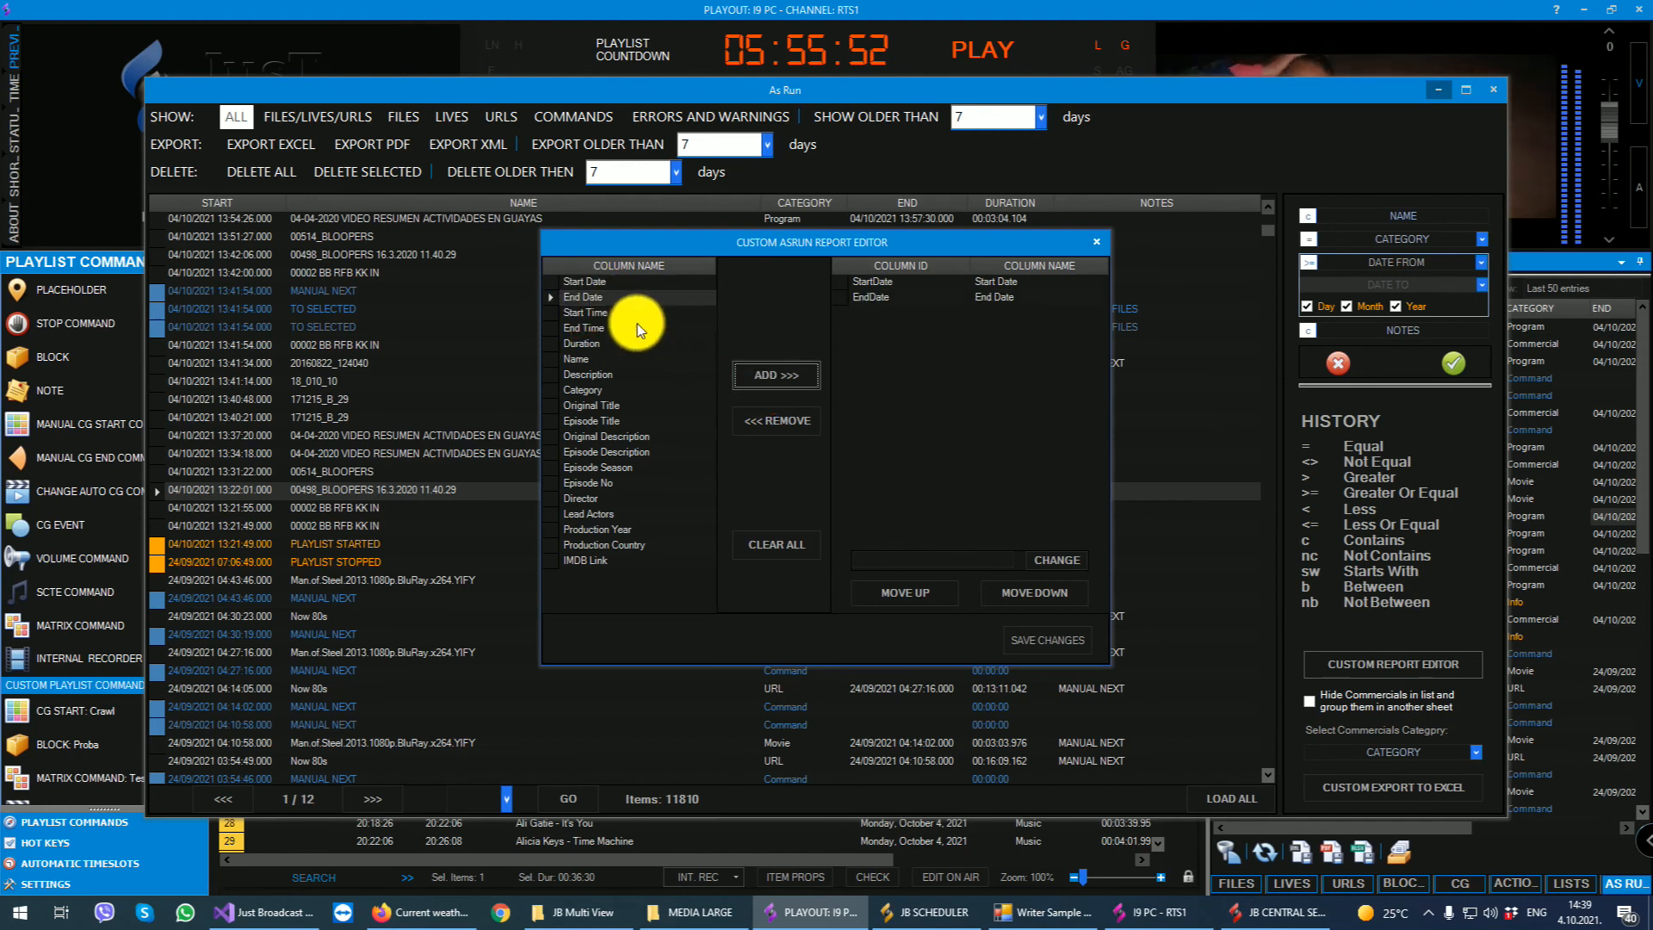
left_click(589, 389)
left_click(775, 375)
left_click(585, 358)
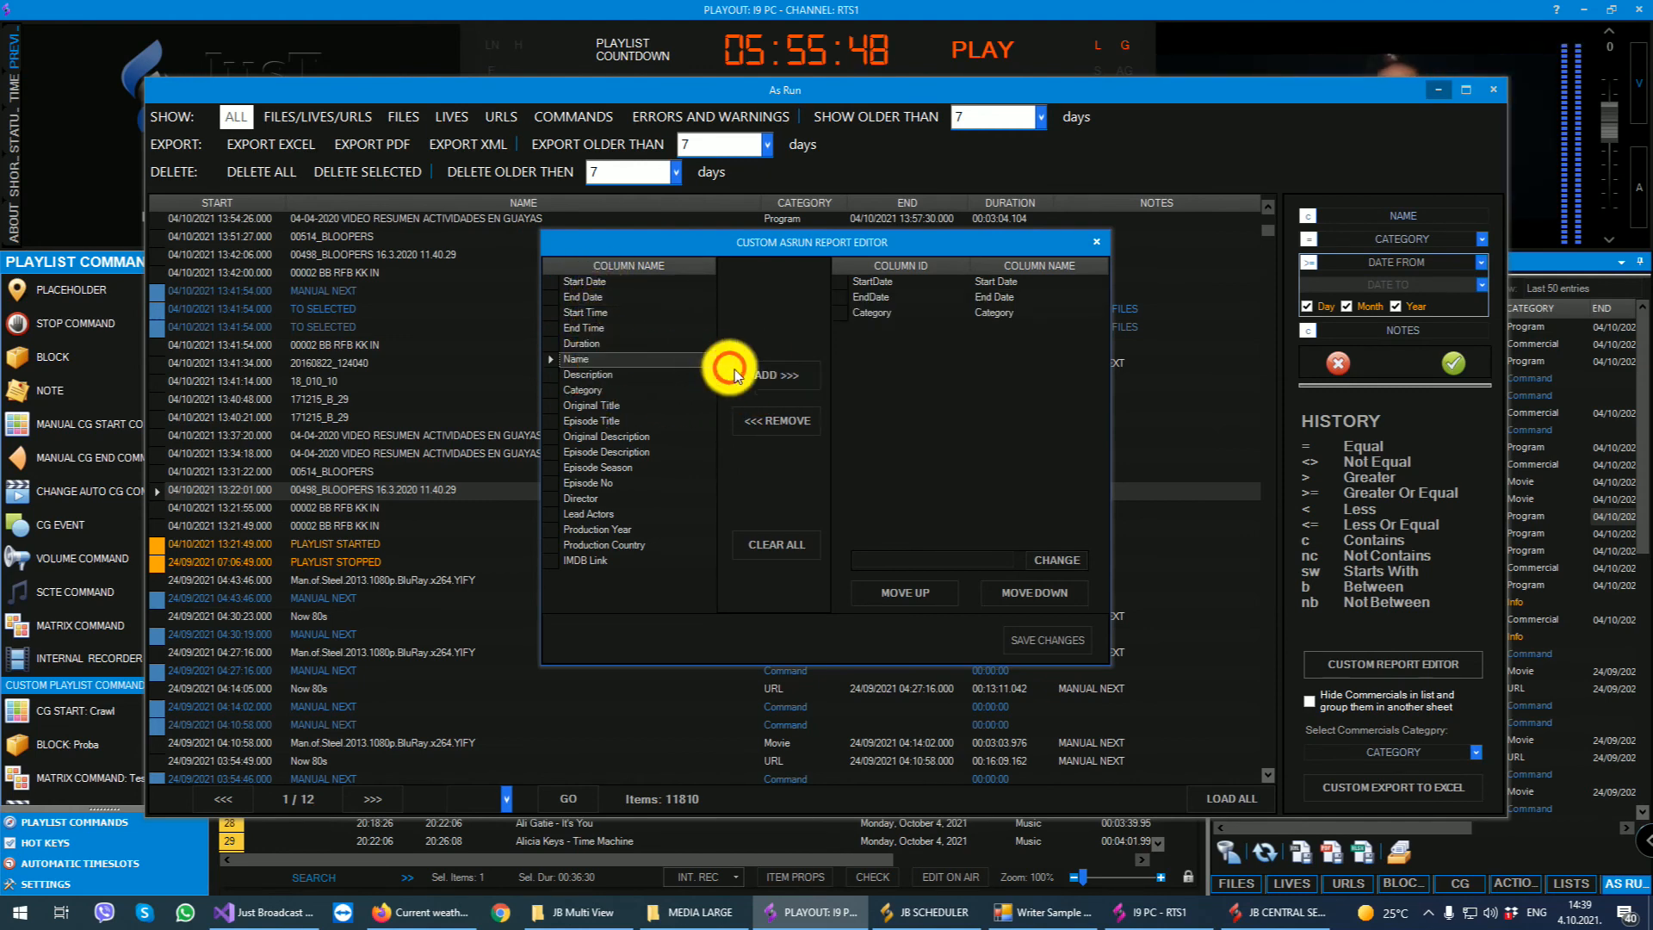
left_click(757, 376)
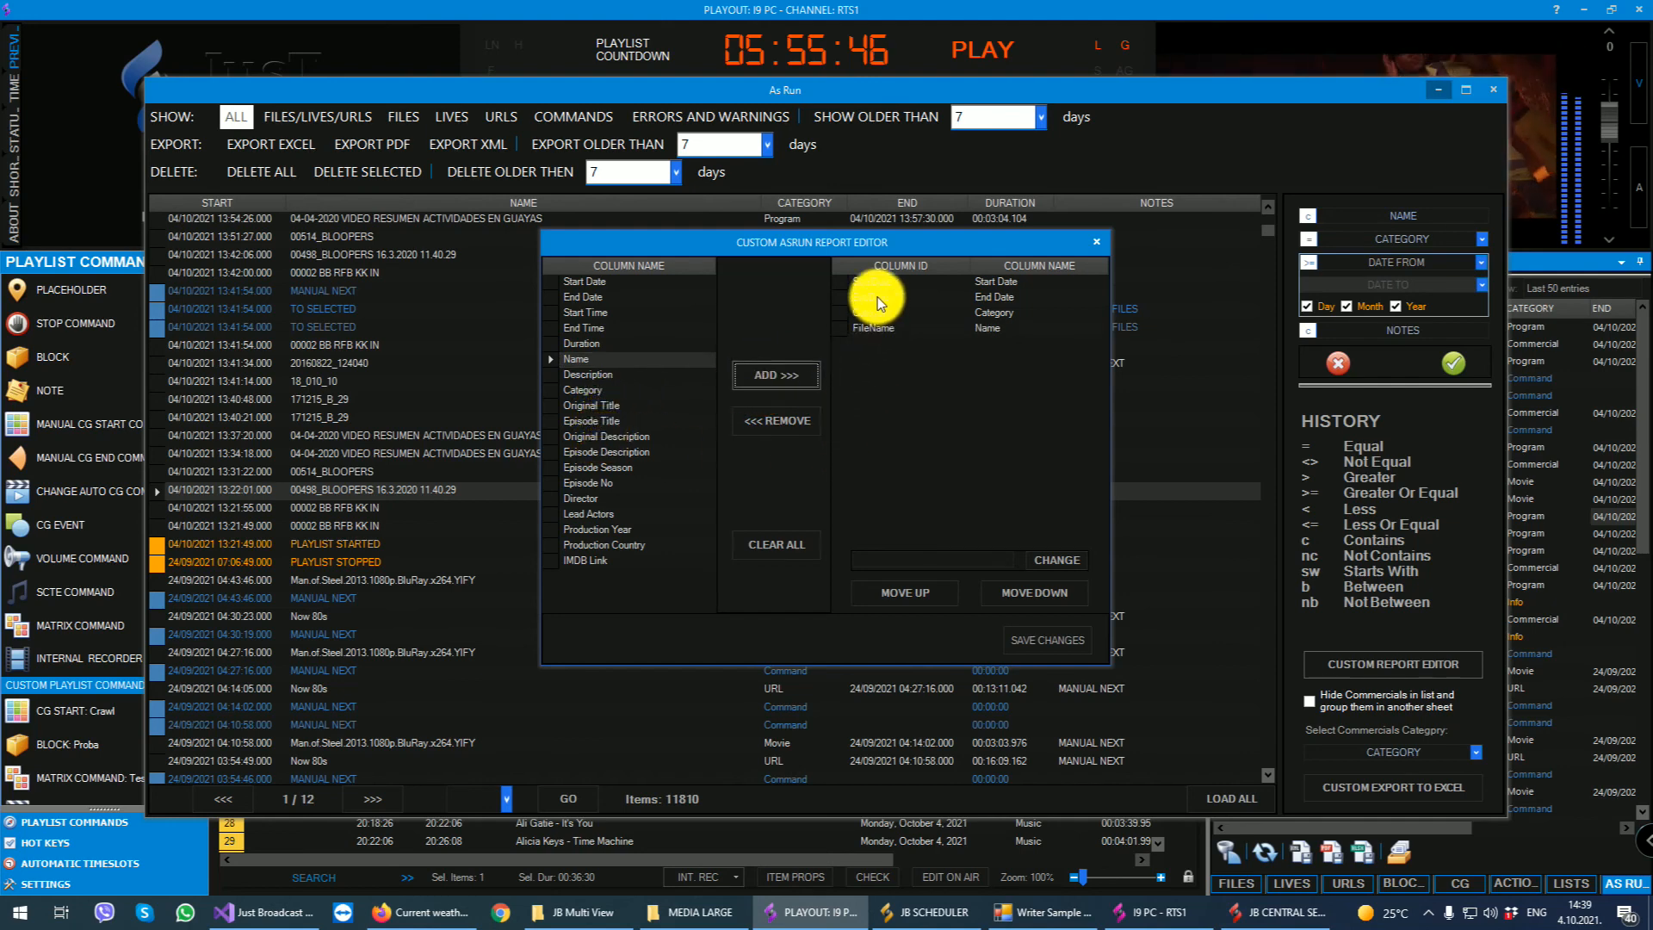
- Rename the FileName column of the custom As Run report to Ime
left_click(871, 328)
left_click(902, 561)
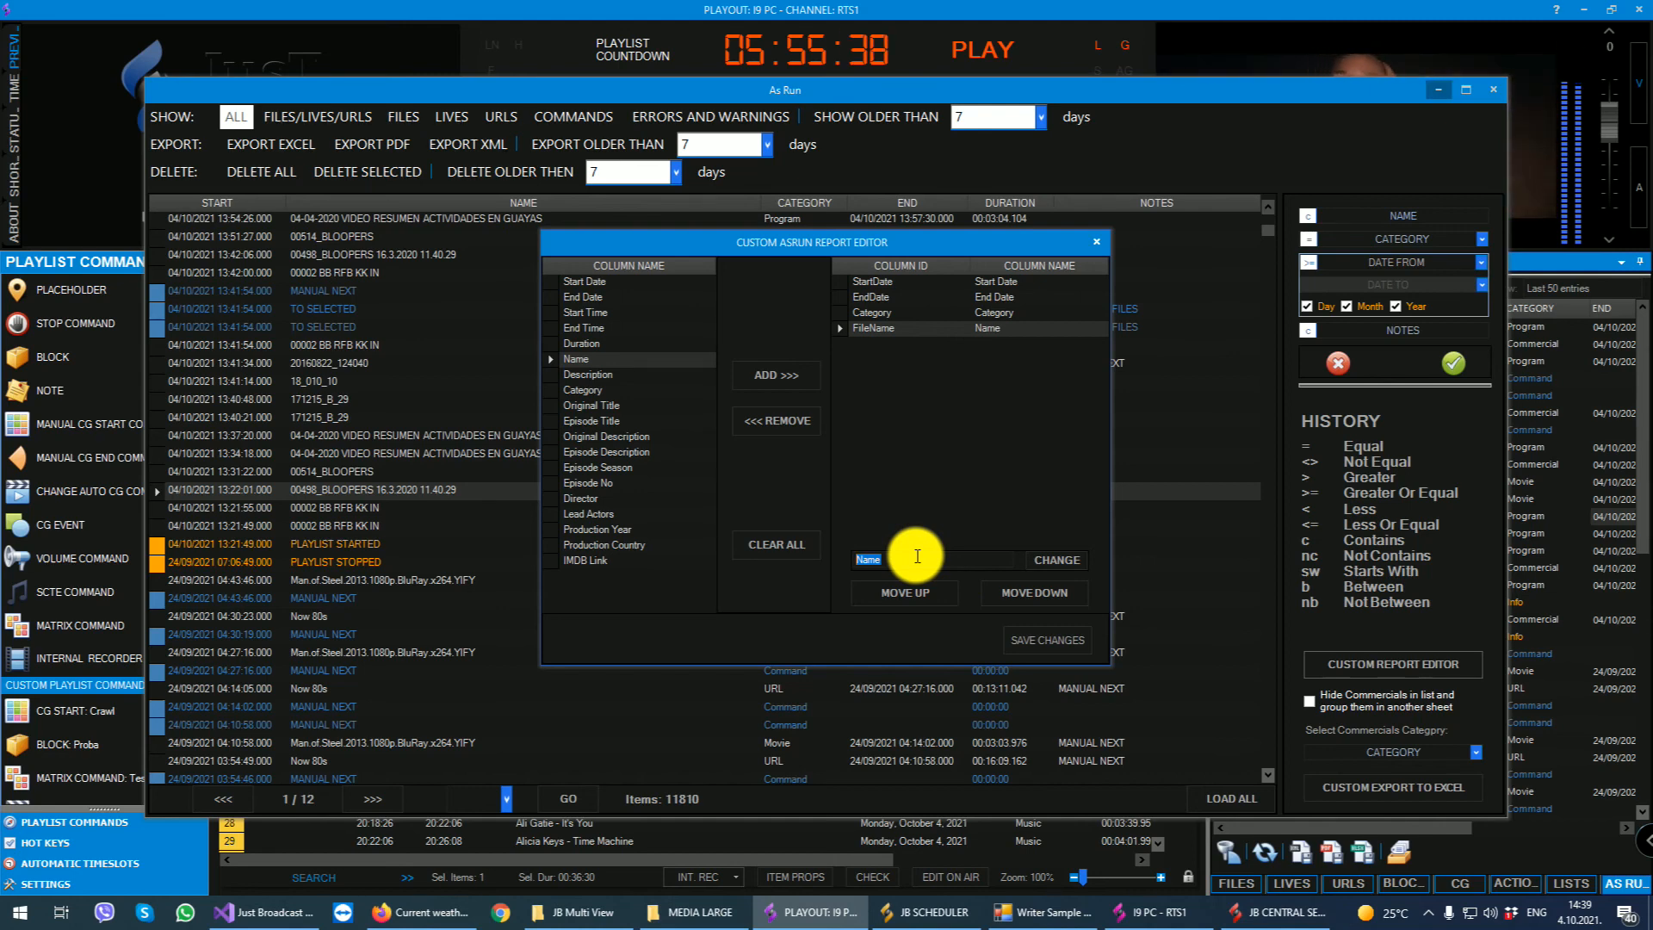
key("BackSpace")
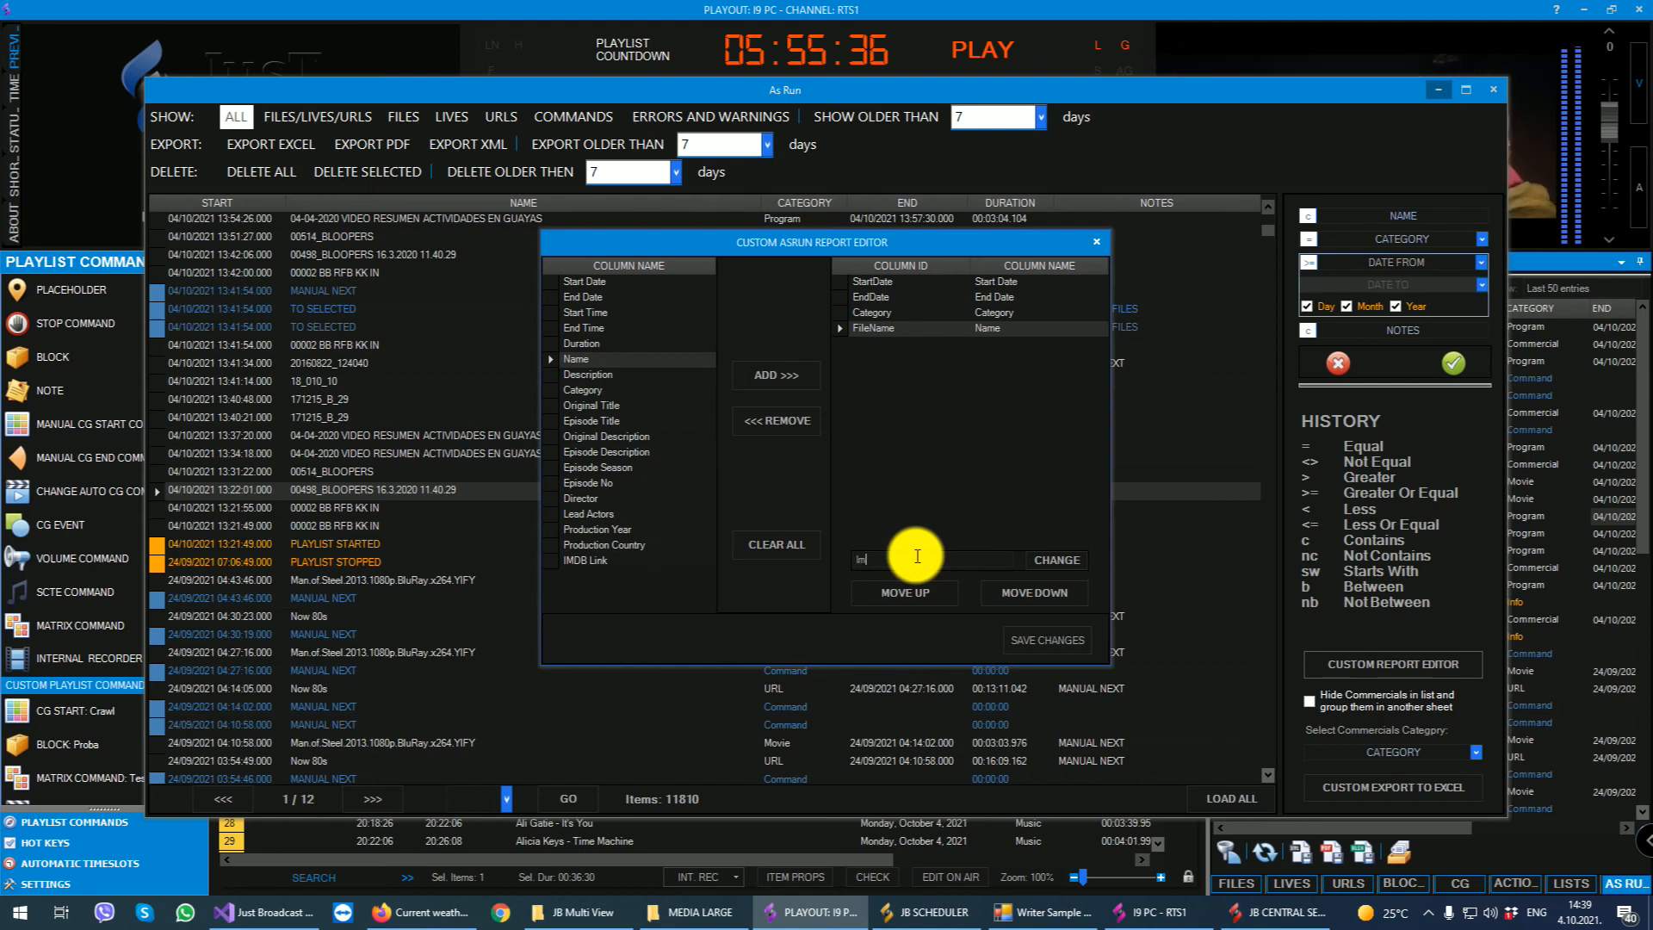
key("Tab")
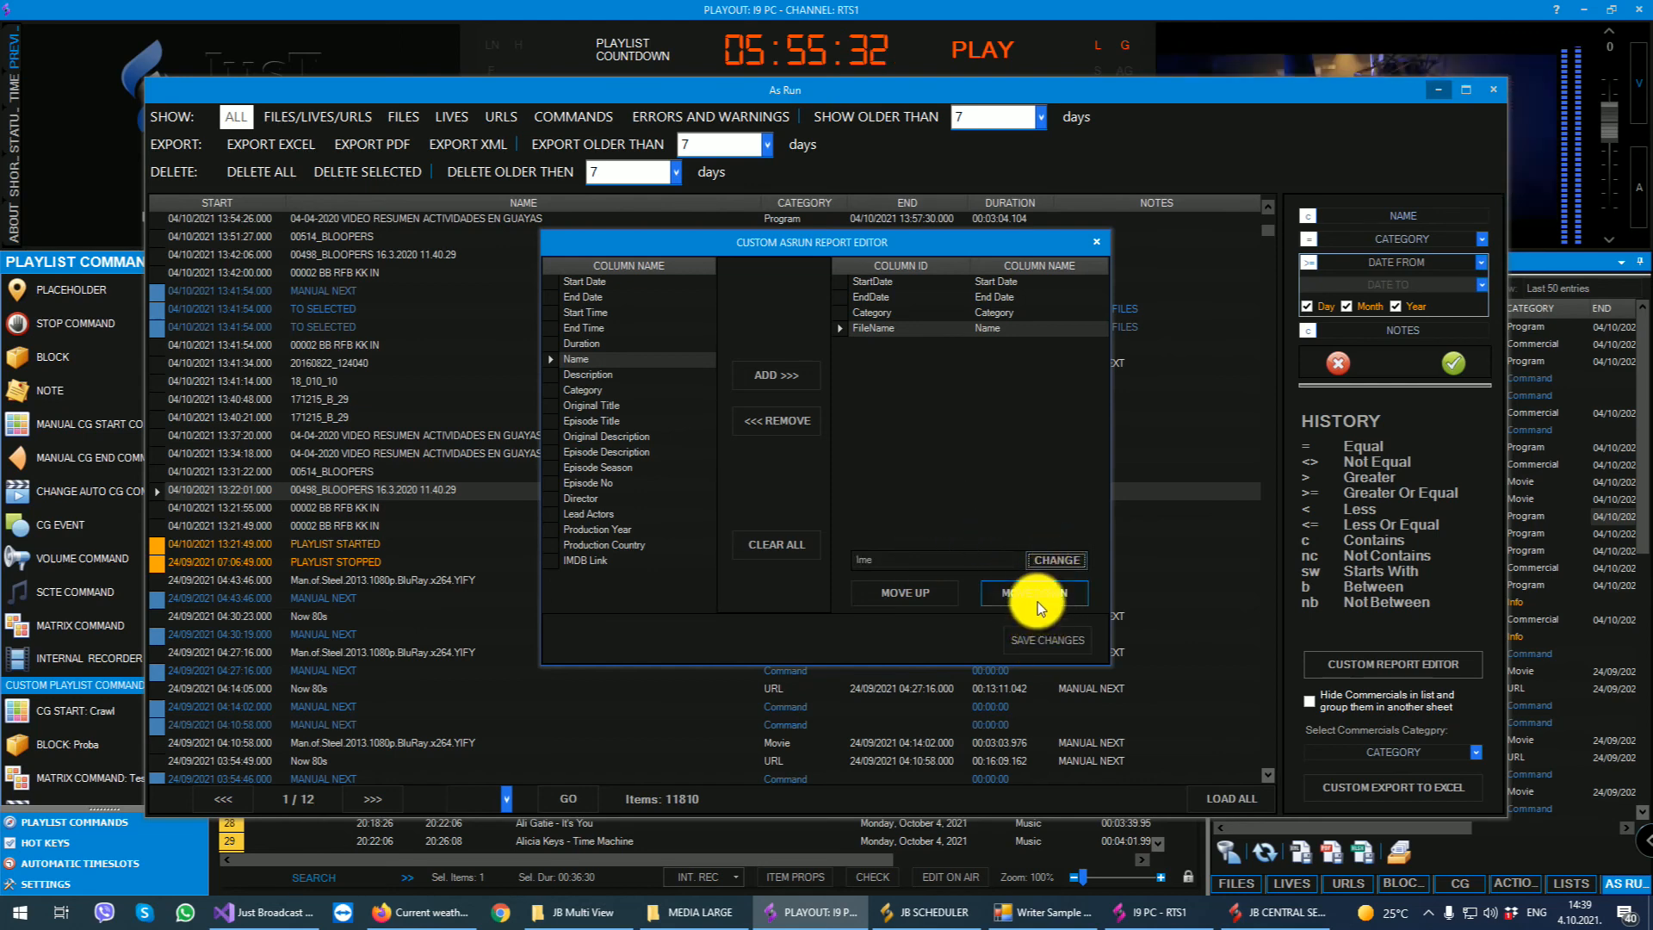
left_click(1048, 558)
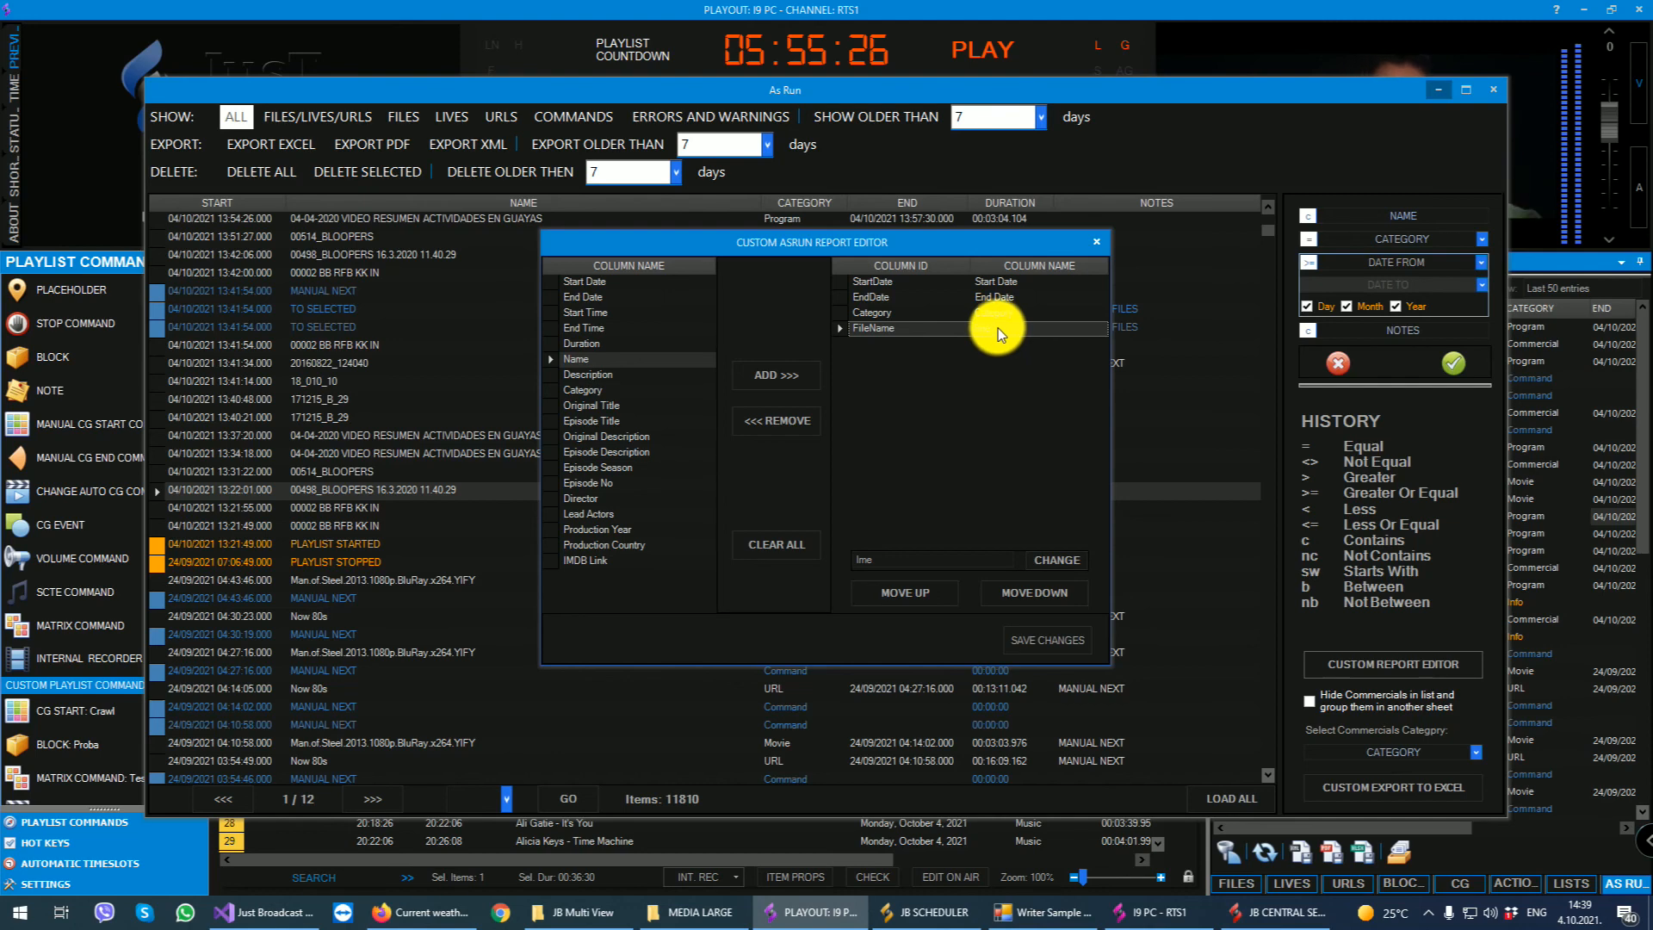
- Move the Ime column up to directly below Start Date, save the custom report, and close the editor and As Run window
left_click(898, 592)
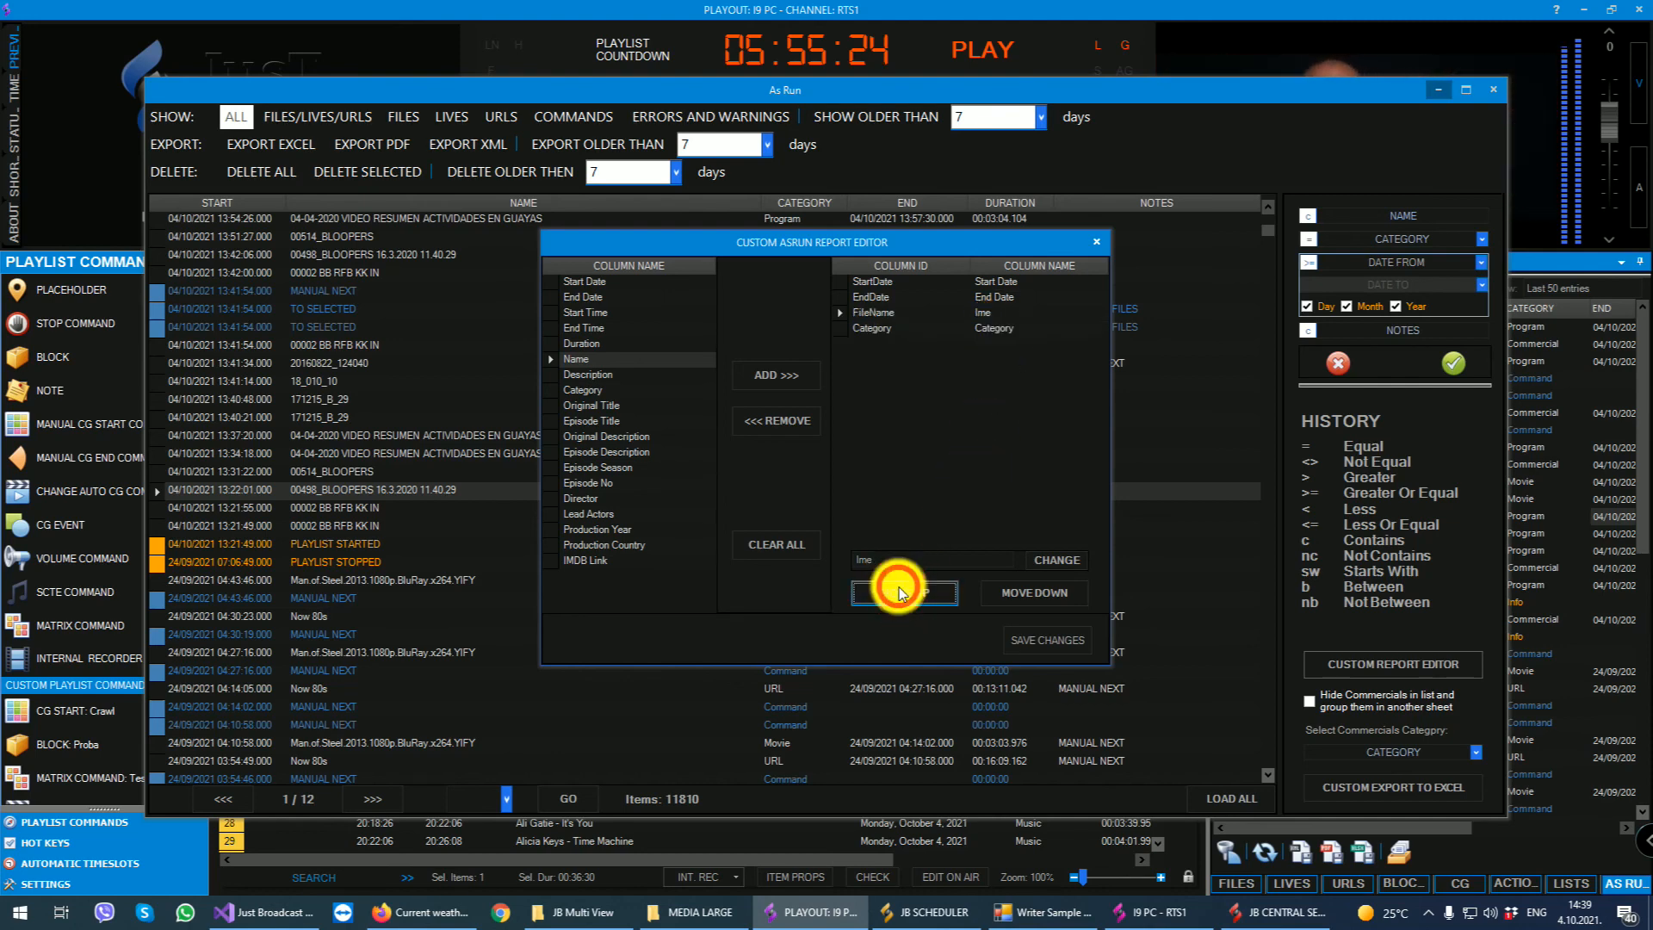
left_click(898, 592)
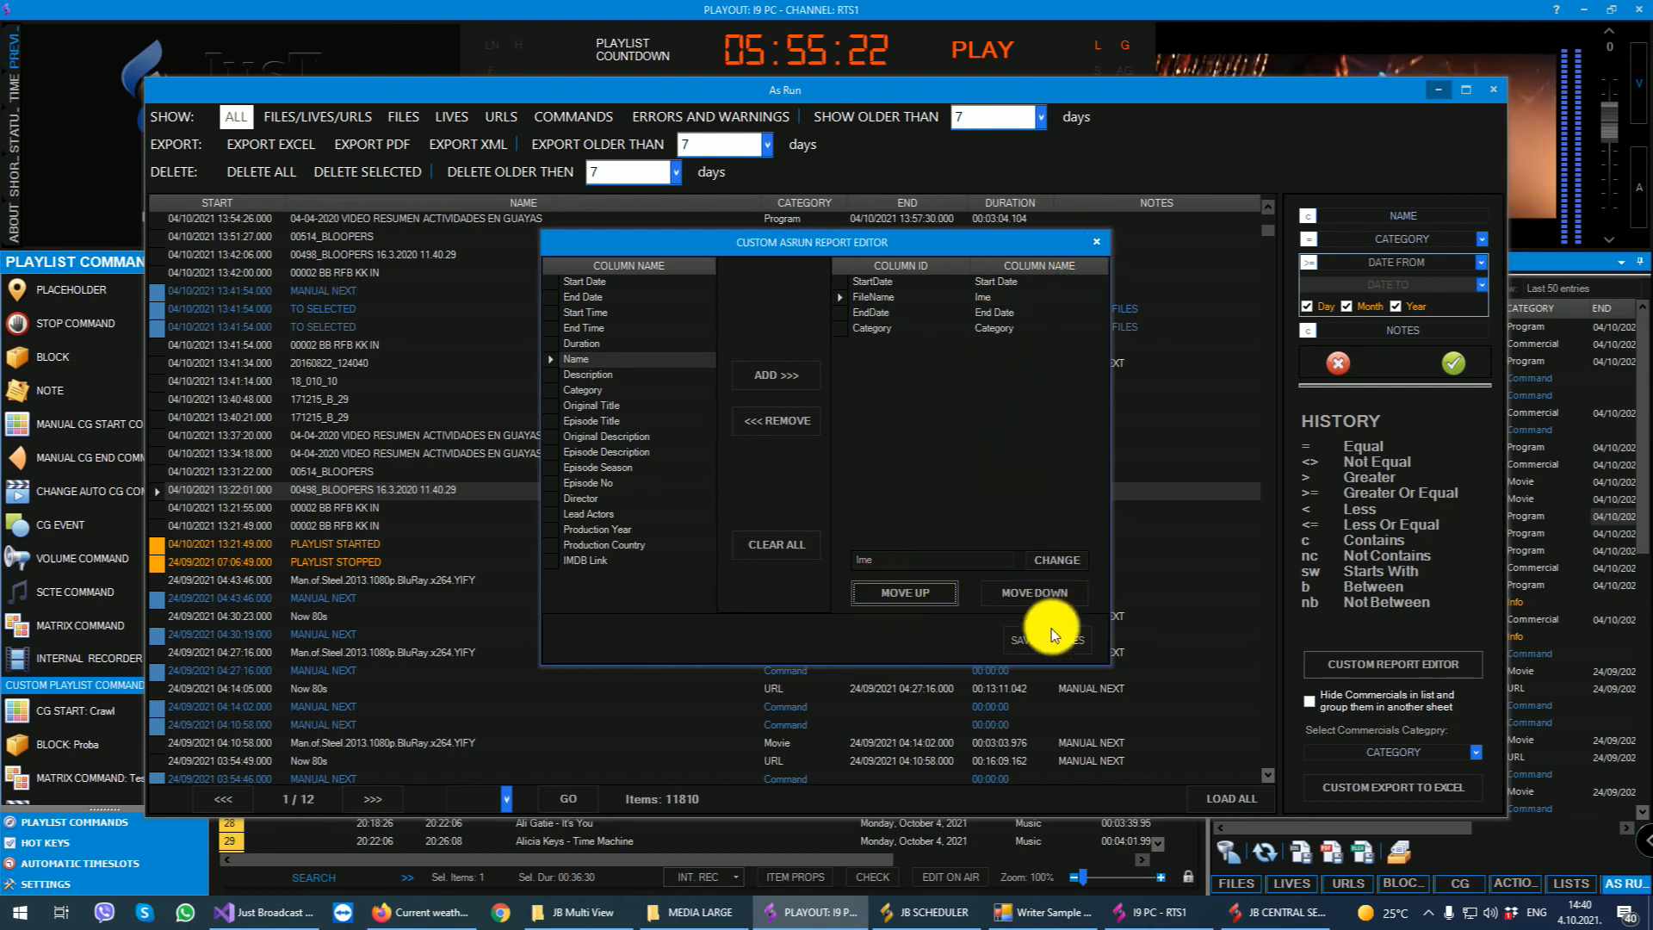
left_click(1050, 637)
left_click(1097, 242)
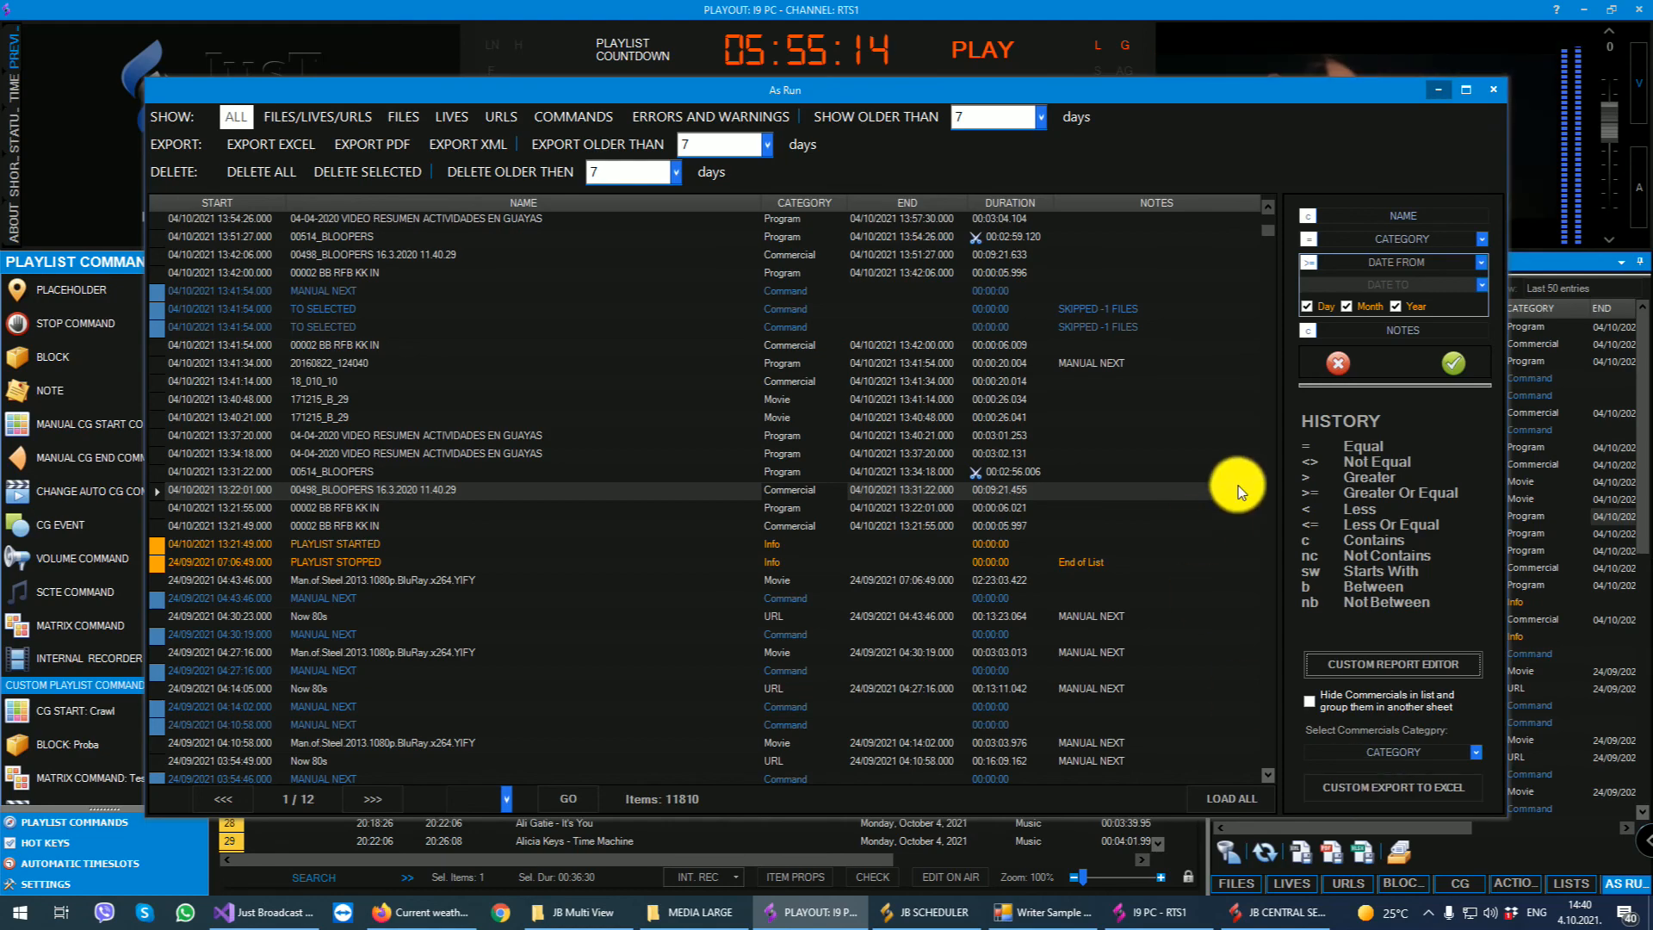
left_click(1494, 89)
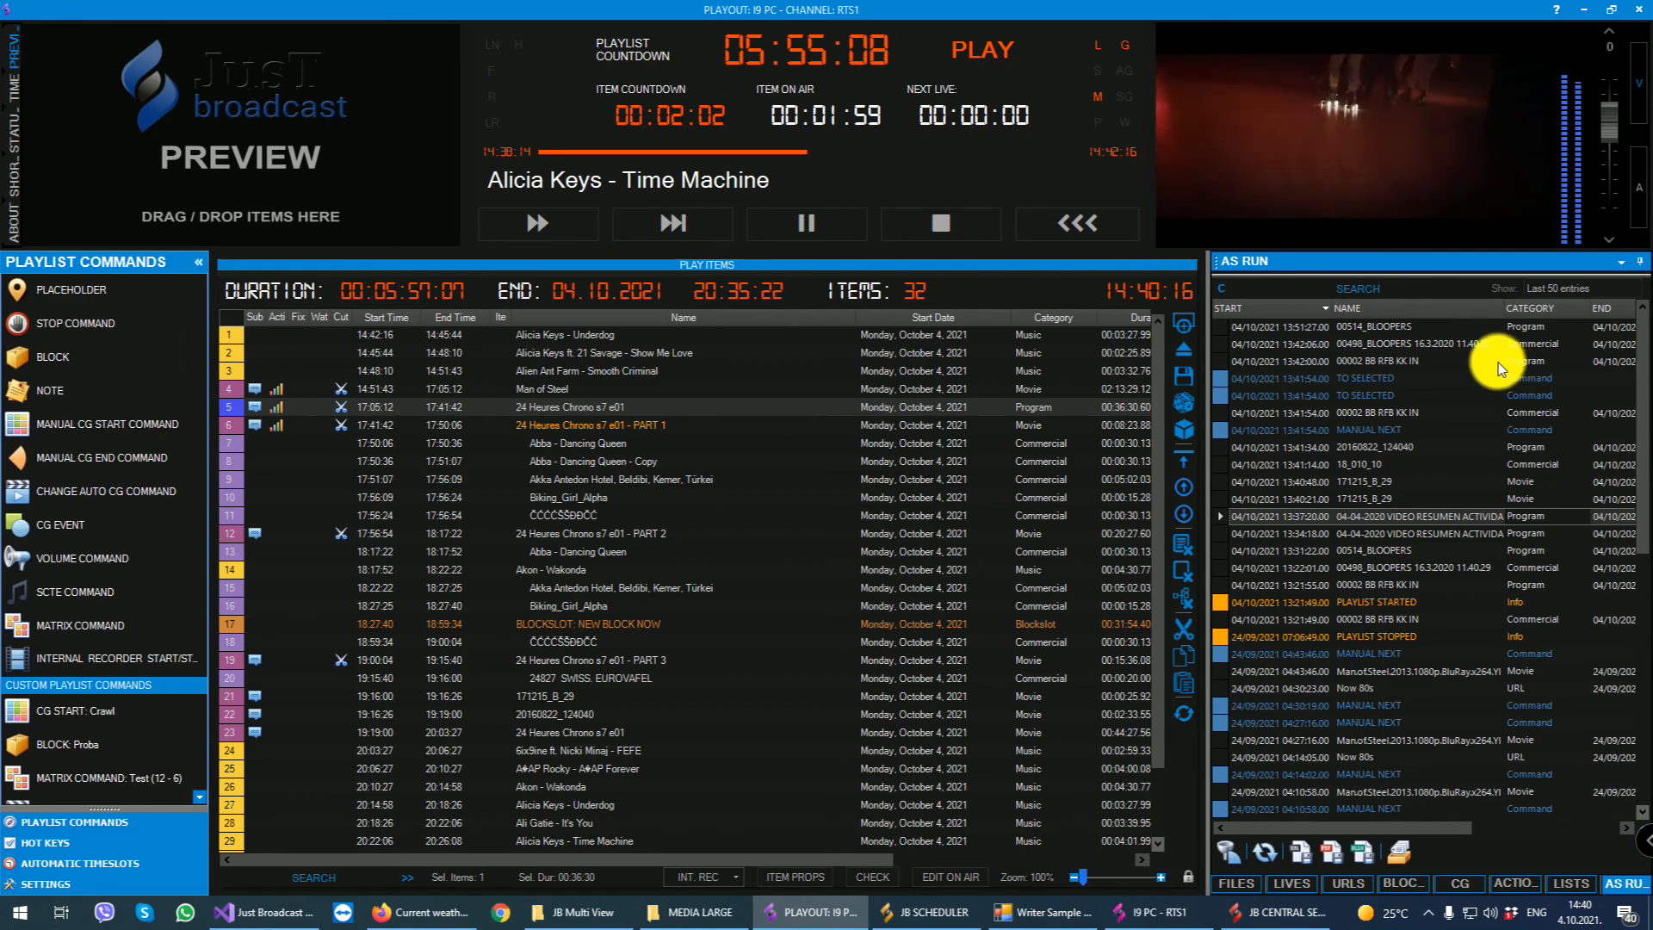
- Open the on-air item for editing, view its file data and Now/Next, Promo settings, and close it
left_click(942, 876)
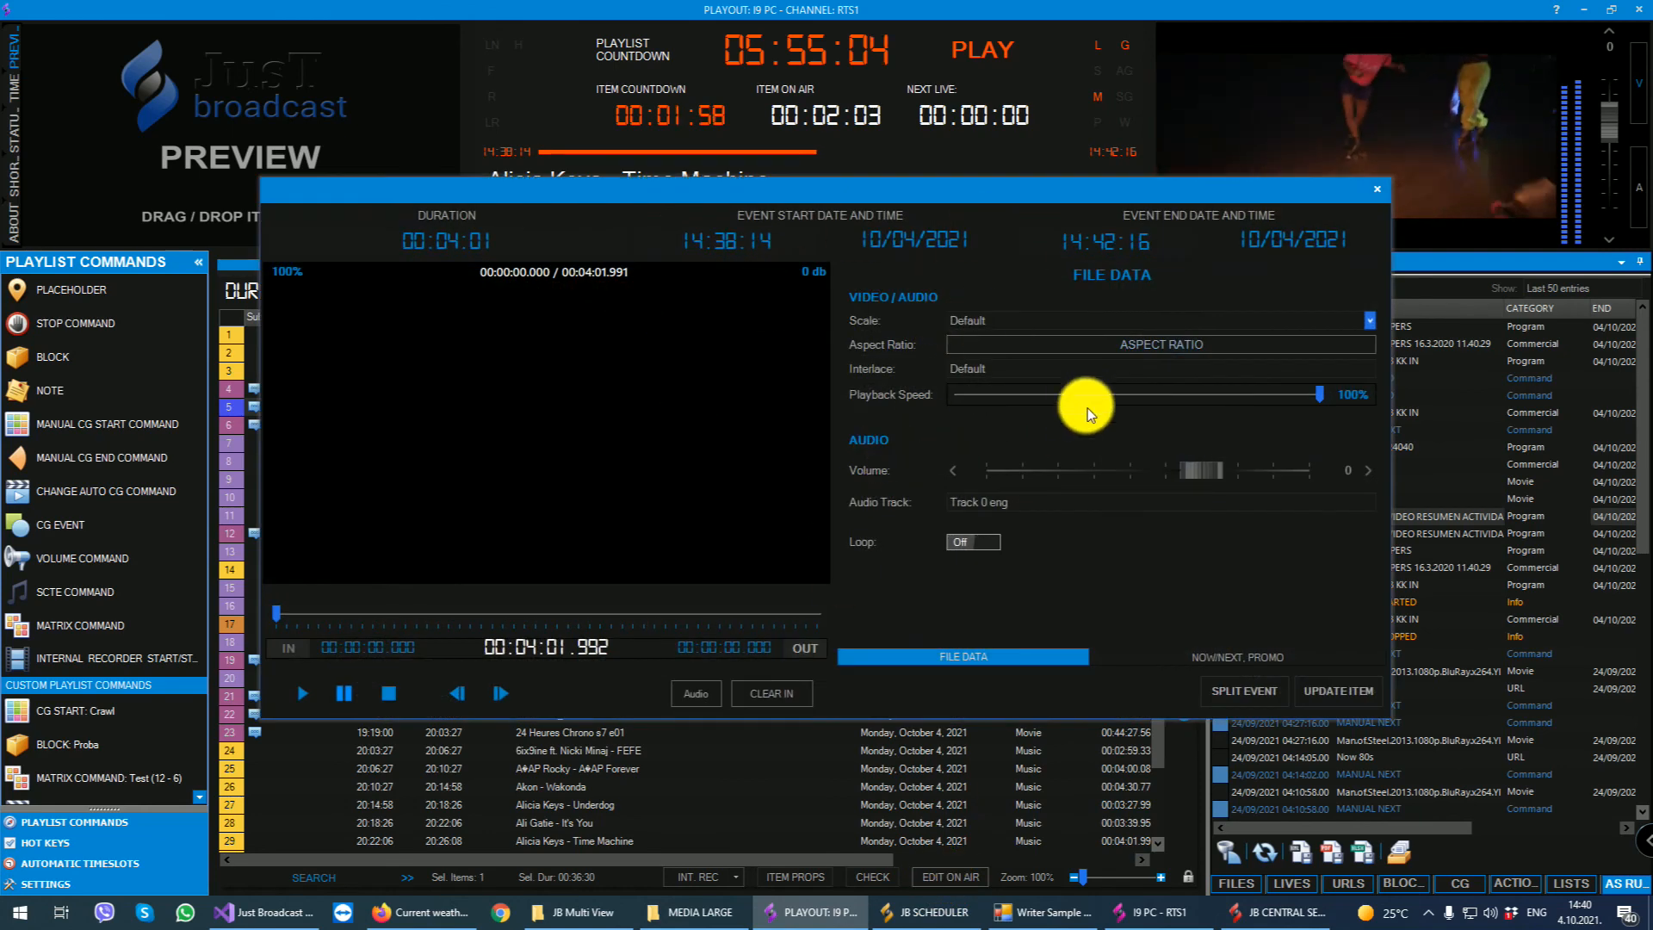
left_click(1241, 659)
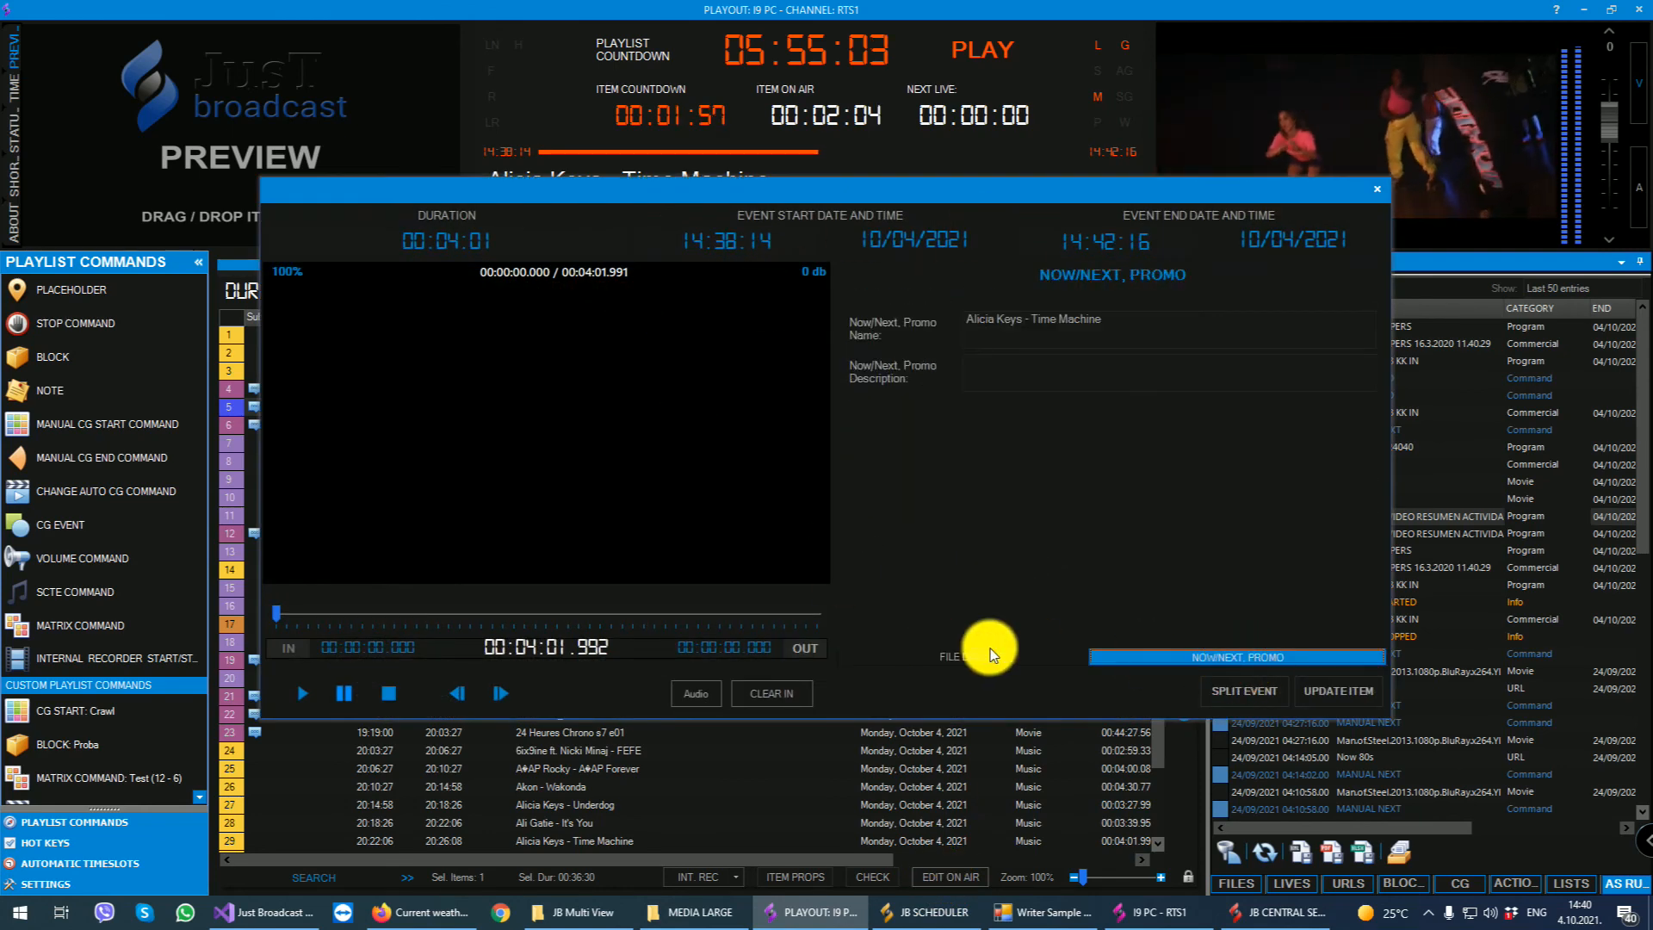
left_click(1379, 184)
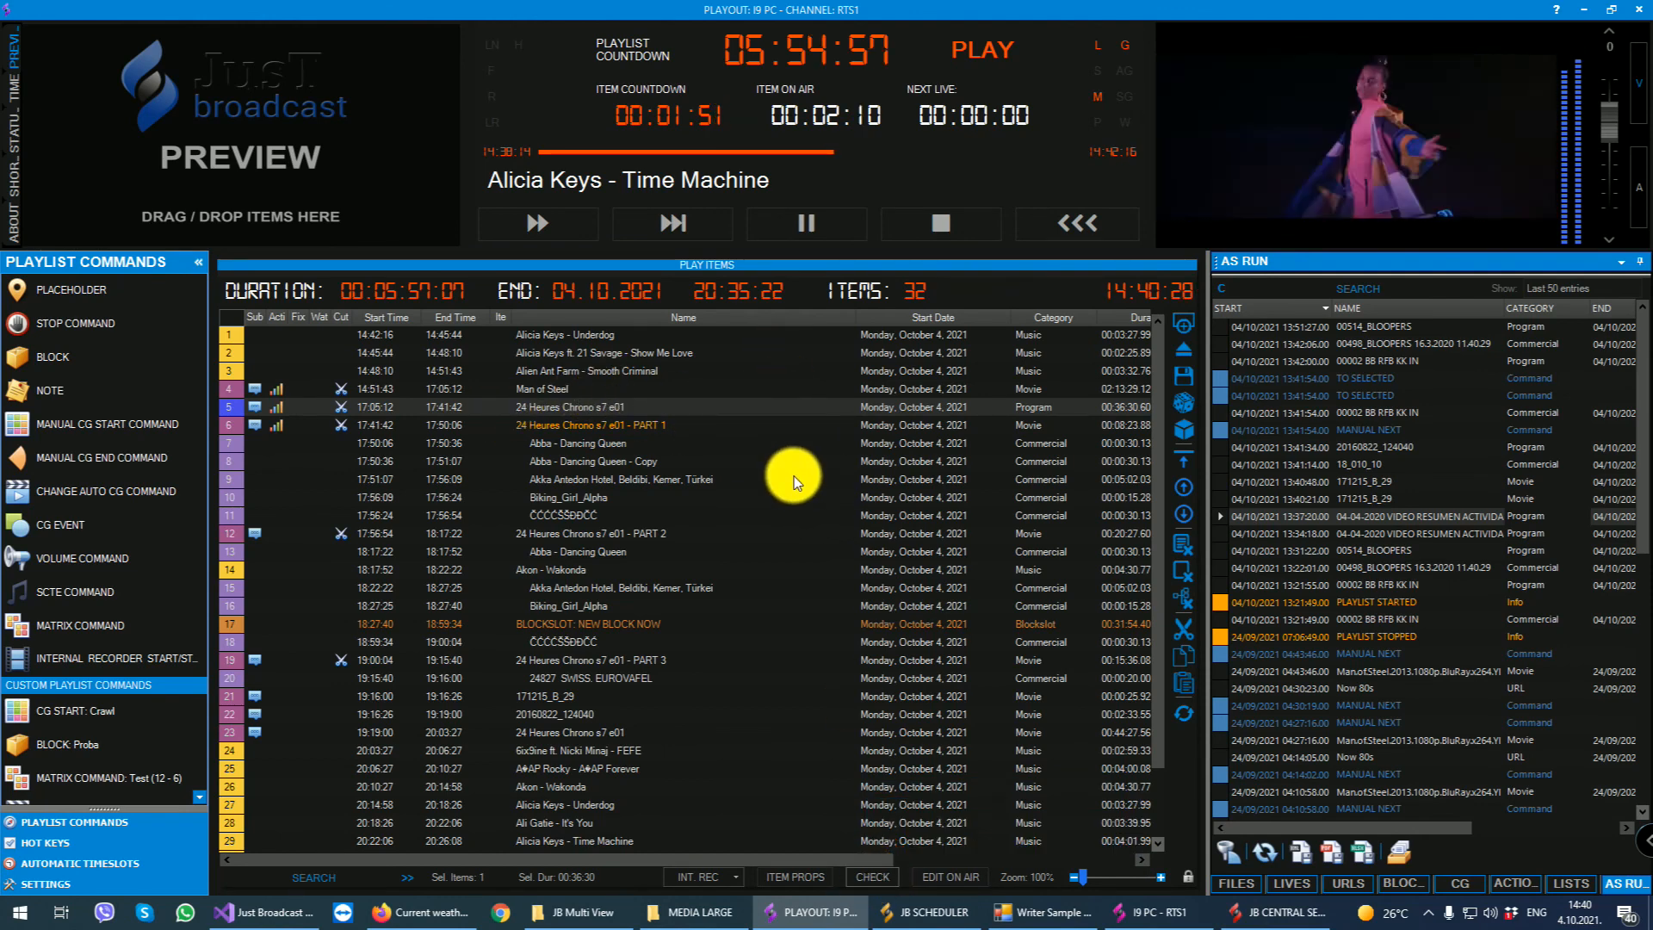
- View the File Info properties of several playlist items and move Abba - Dancing Queen above 24 Heures Chrono s7 e01 - PART 1
left_click(787, 875)
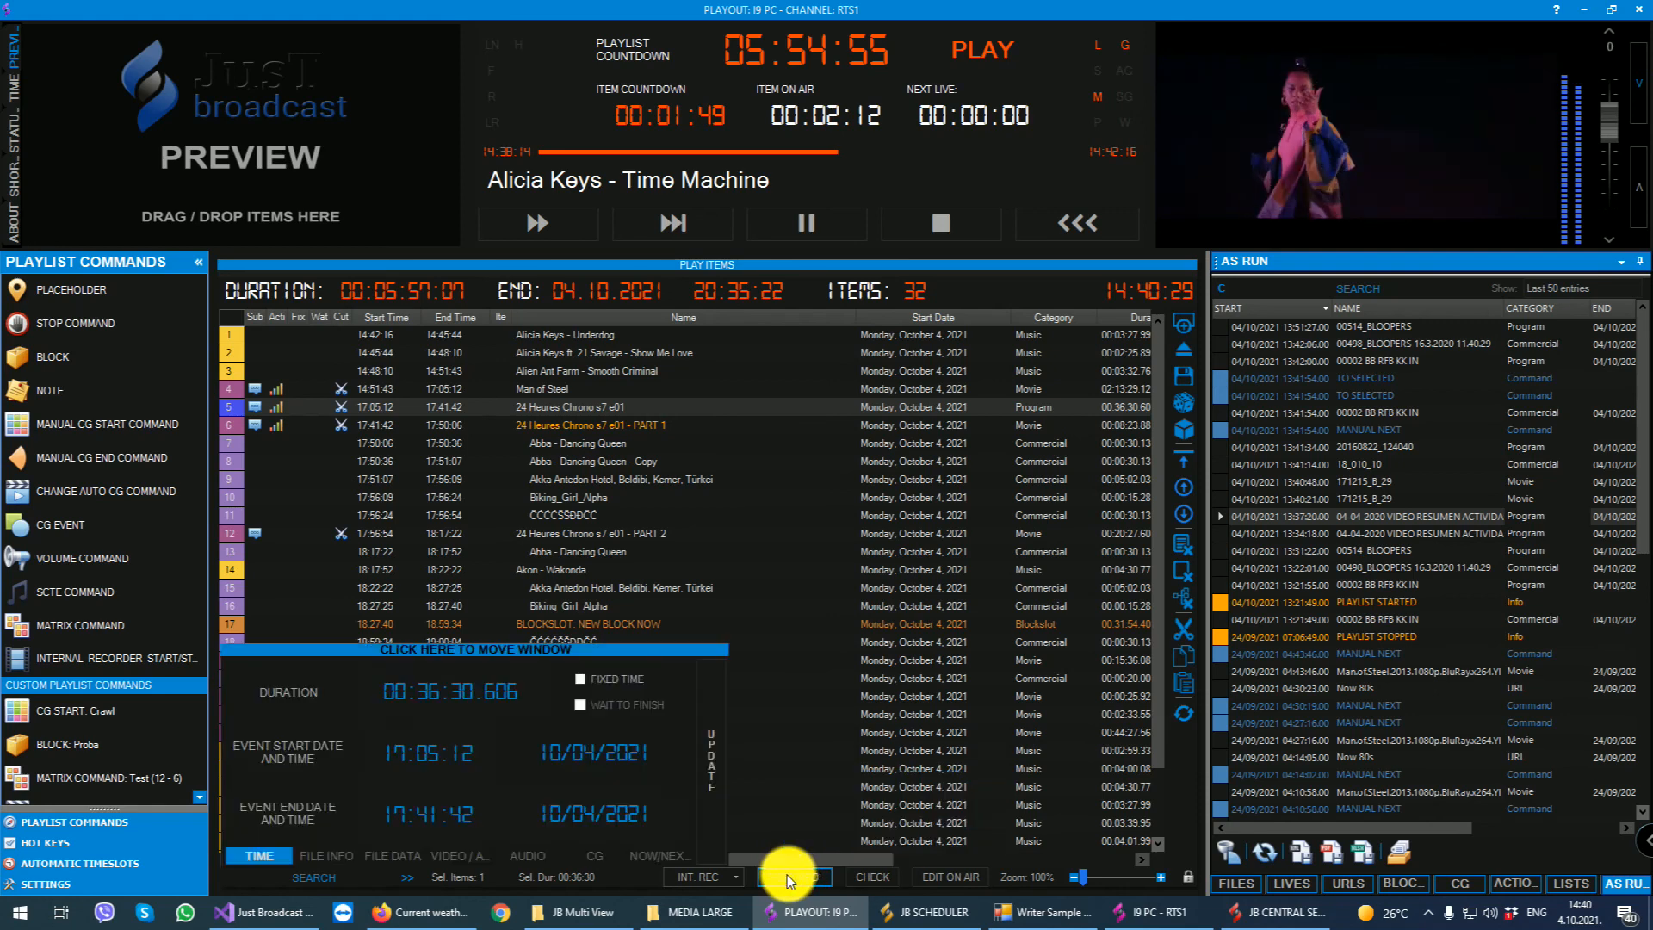
left_click(327, 855)
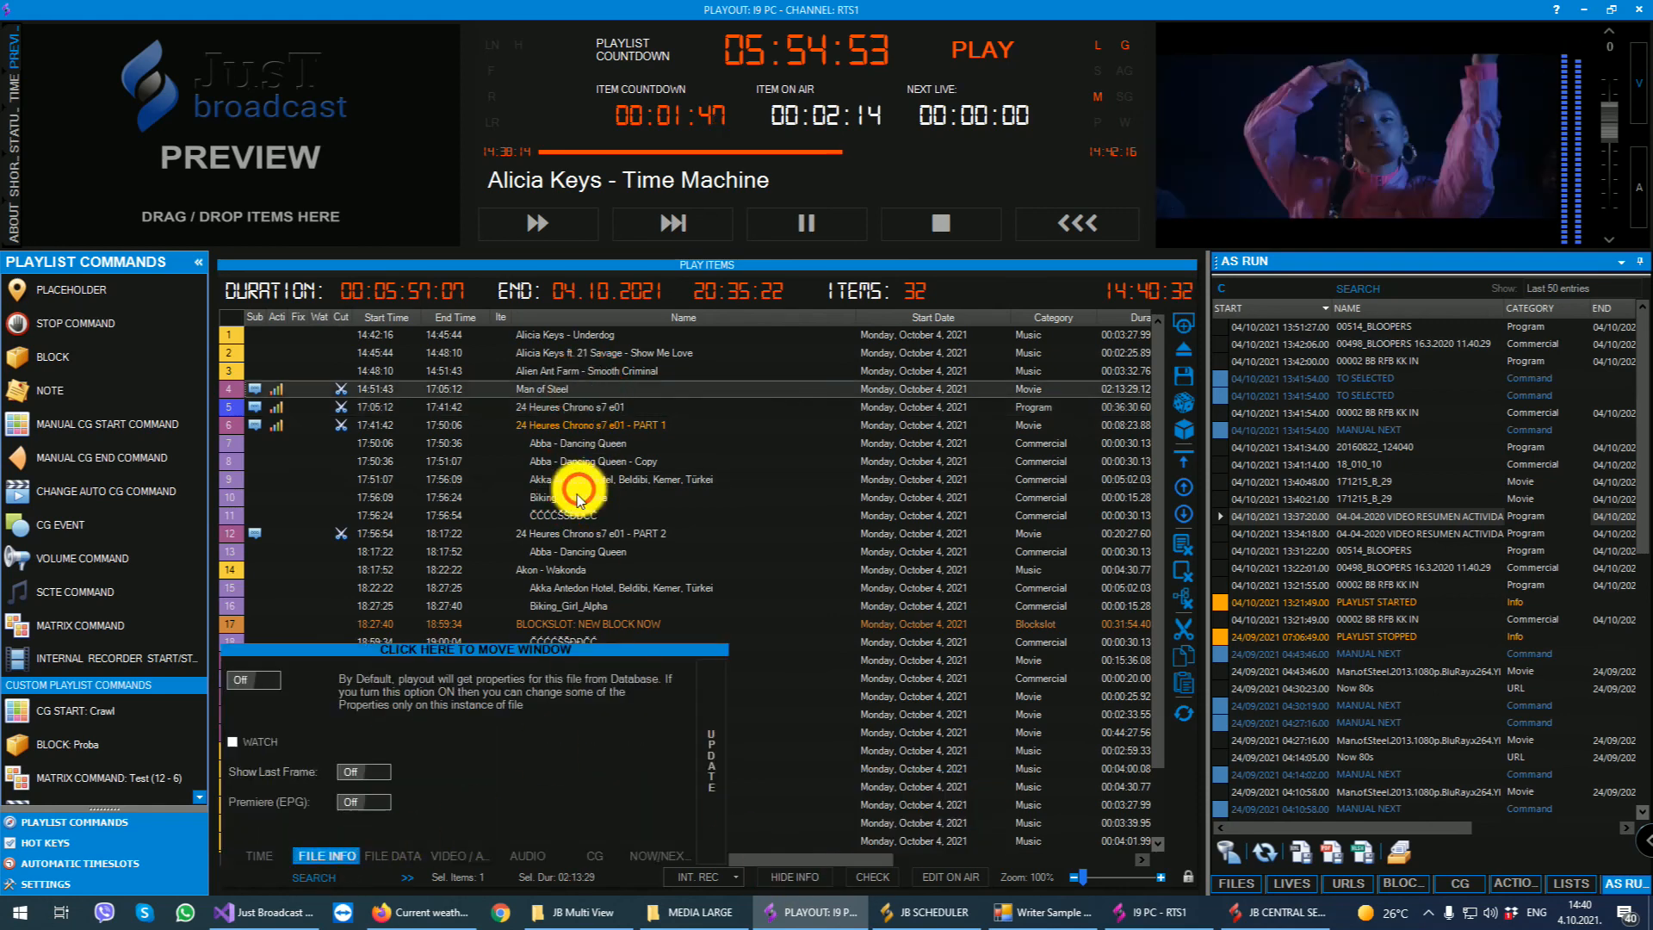
left_click(578, 495)
left_click(568, 607)
left_click_drag(555, 443, 552, 420)
left_click(551, 371)
left_click(560, 531)
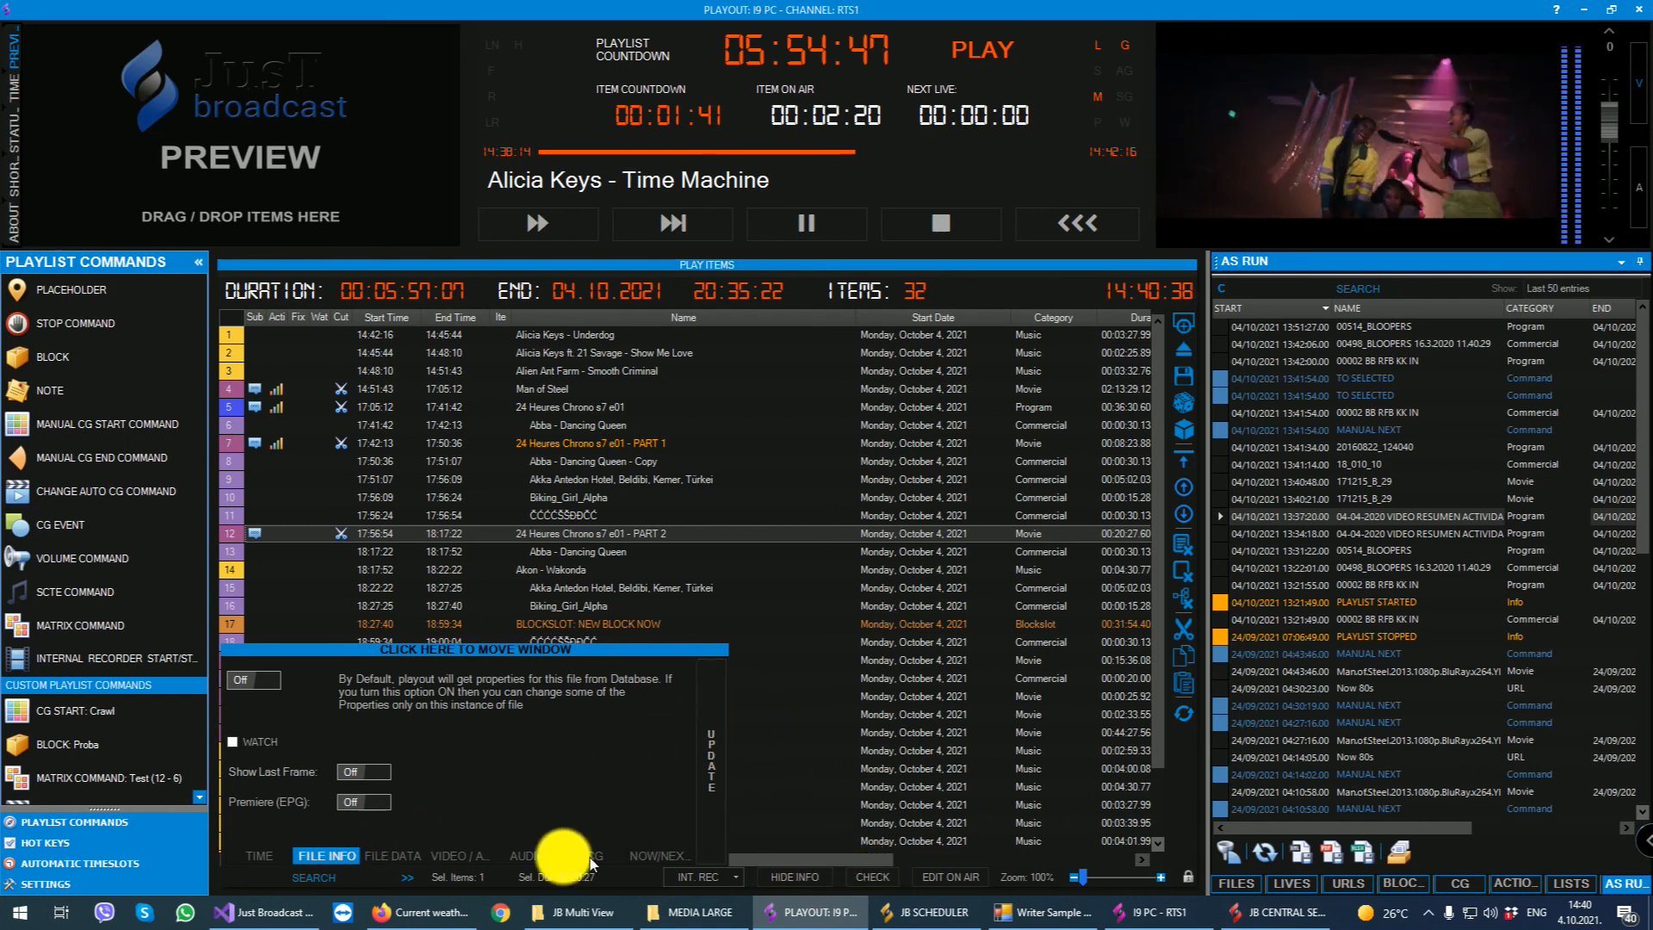
left_click(799, 877)
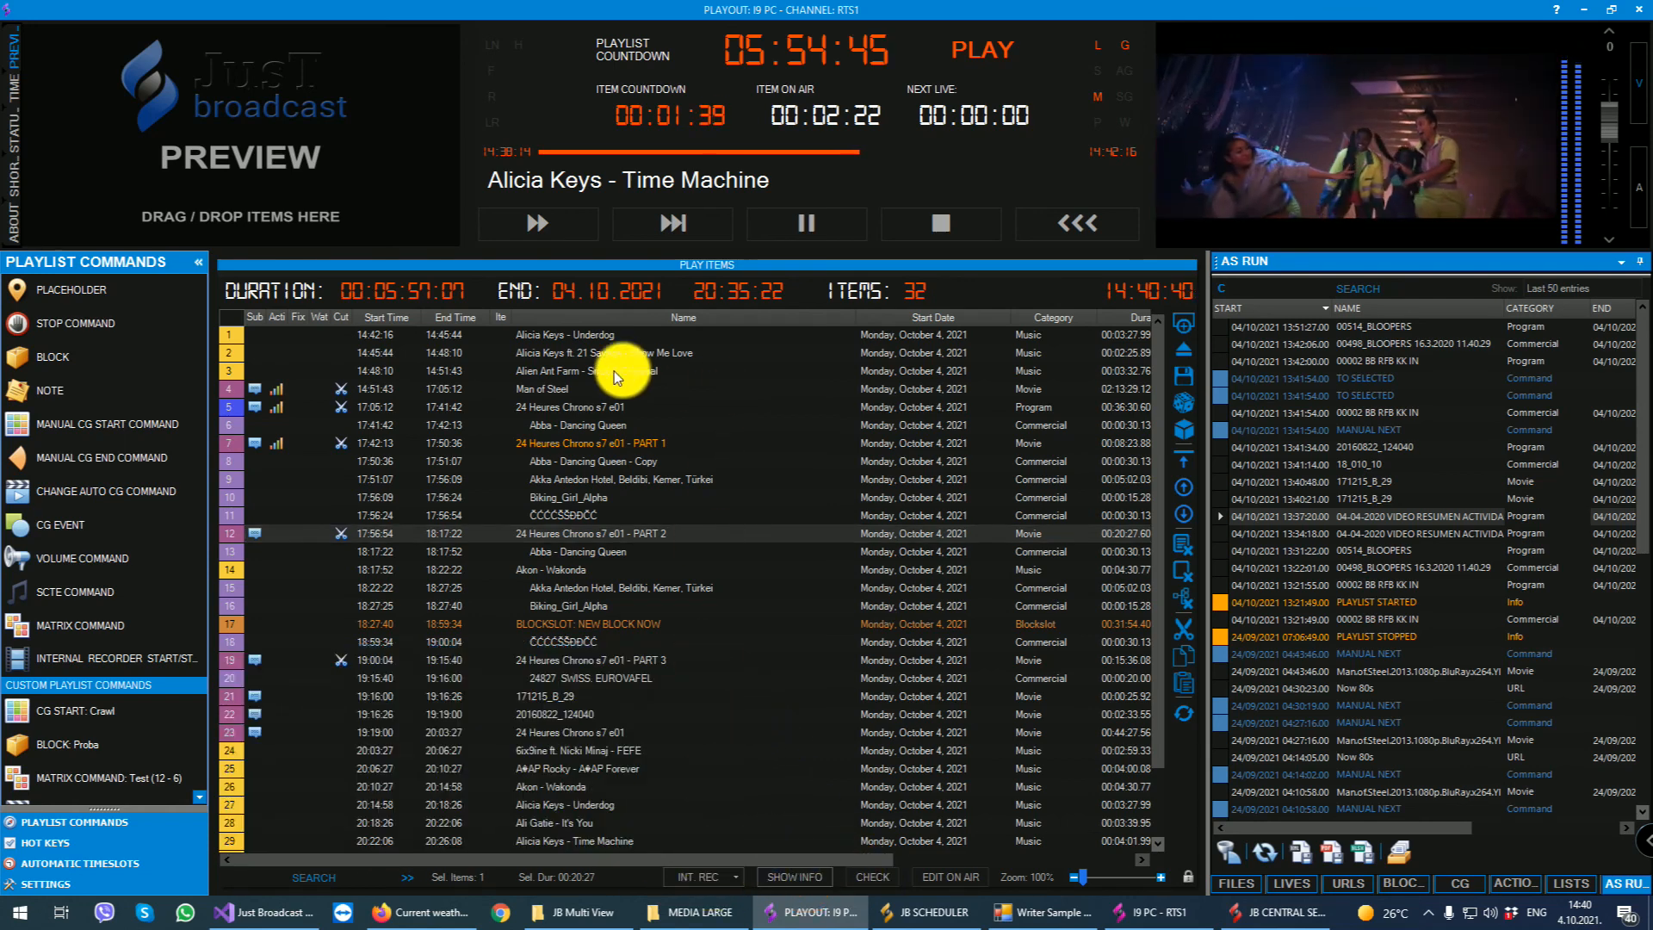
- Examine the commands available for the Man of Steel playlist item, including external copy, export and updating items from the database
right_click(523, 380)
mouse_move(599, 396)
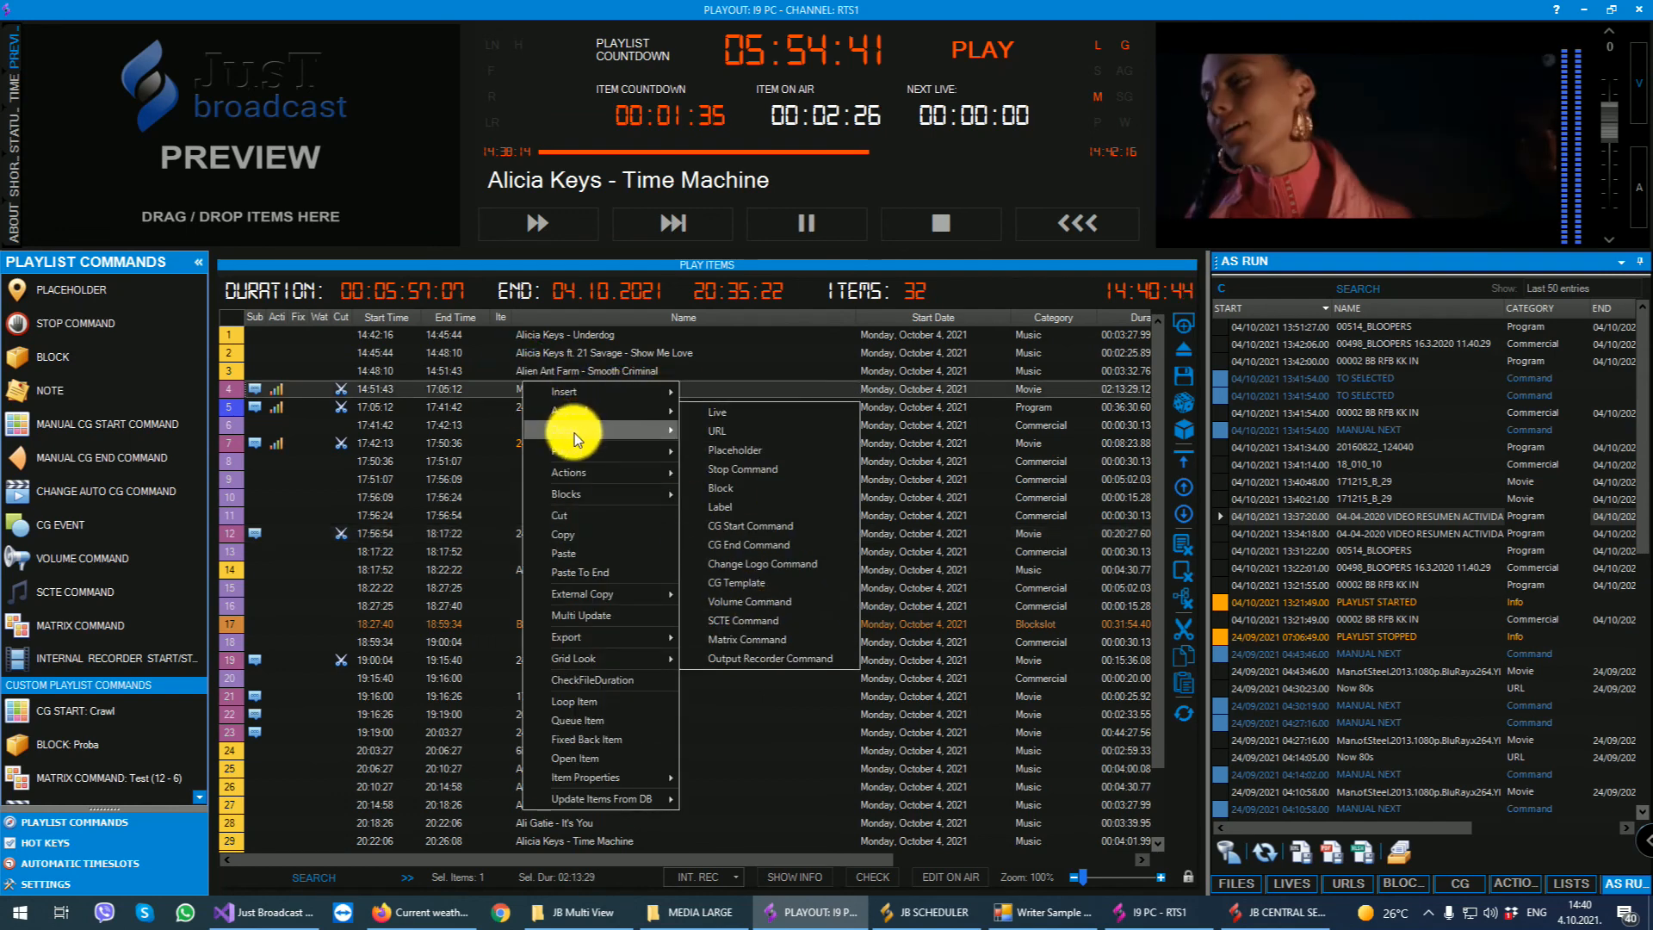
mouse_move(575, 451)
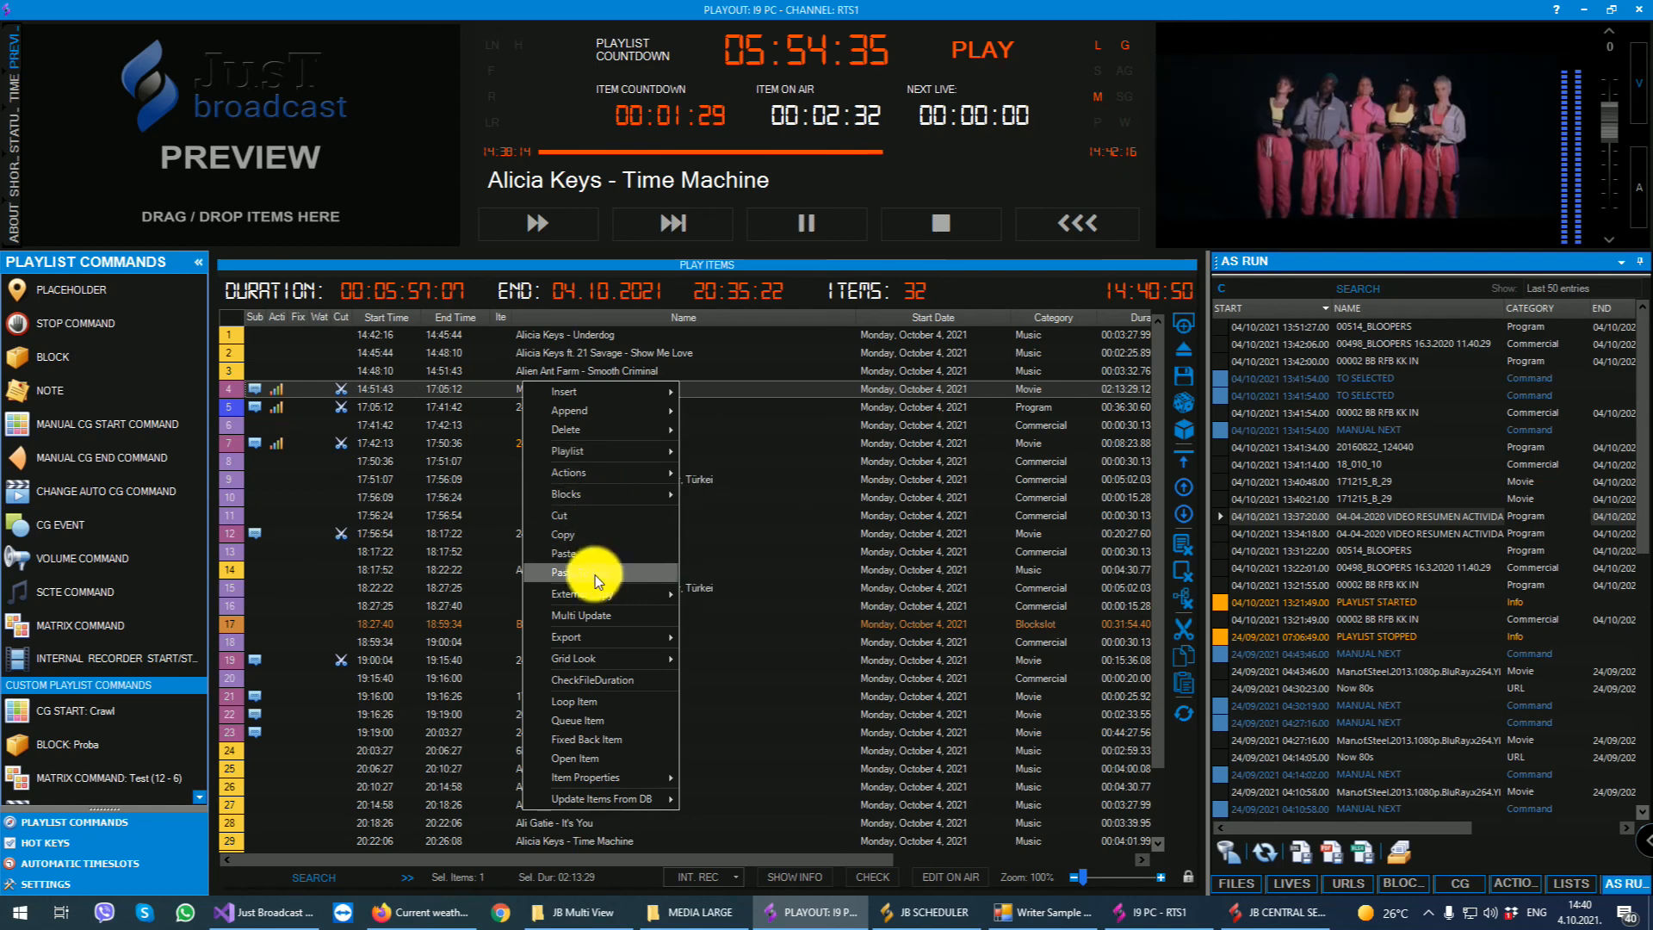
mouse_move(609, 592)
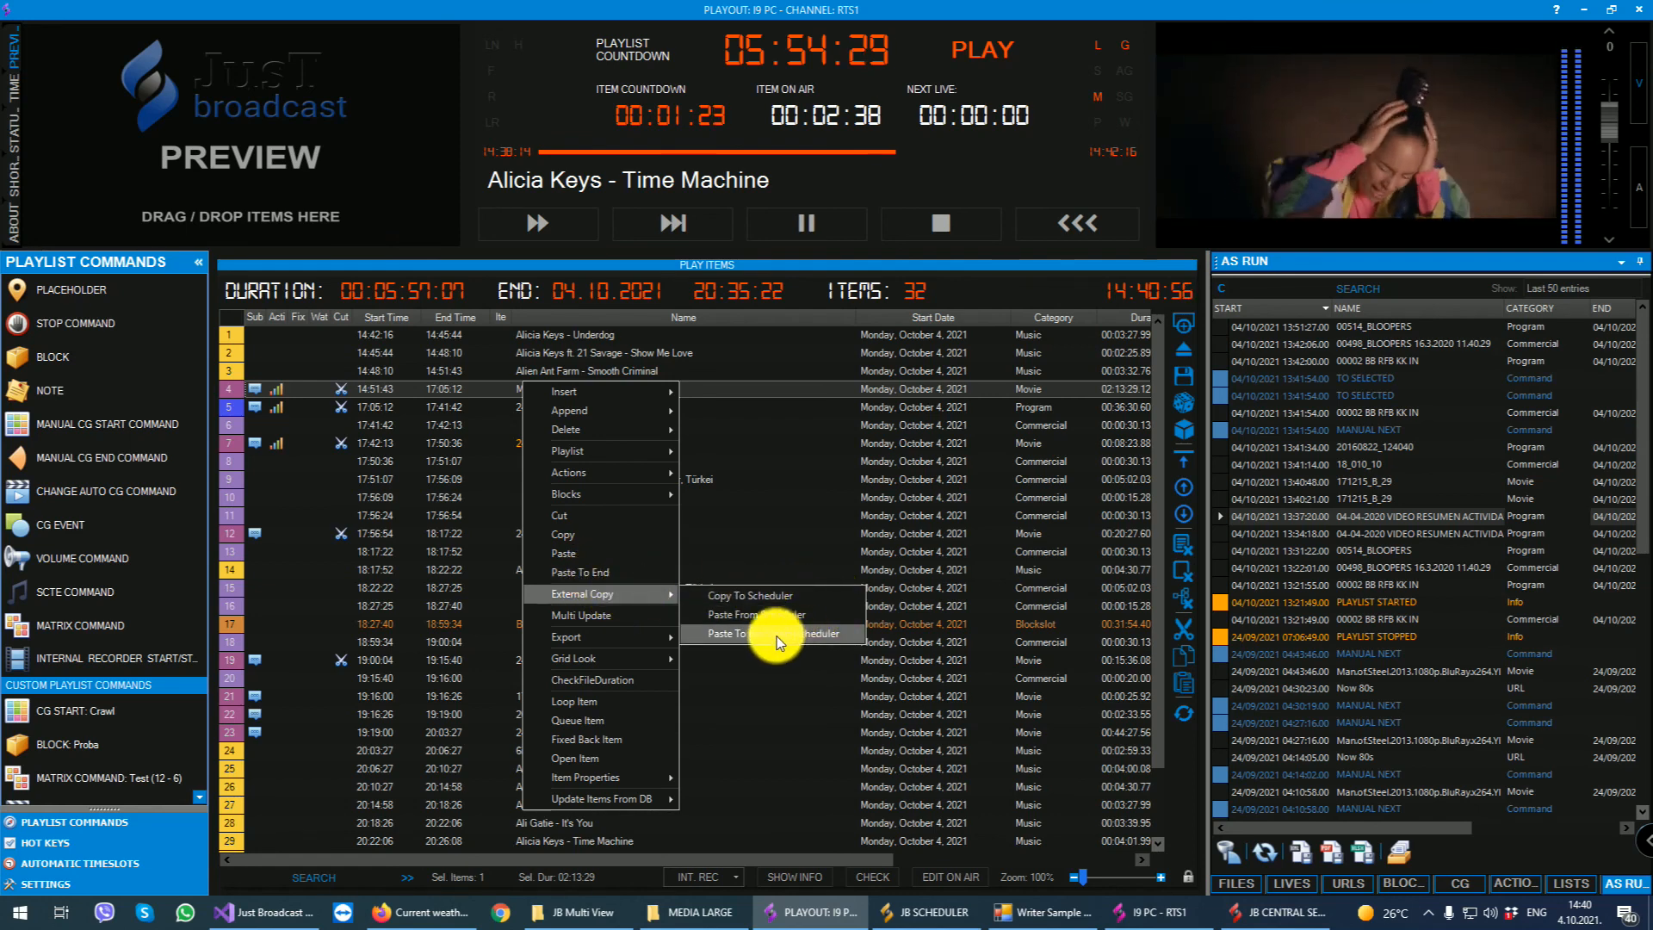
mouse_move(626, 632)
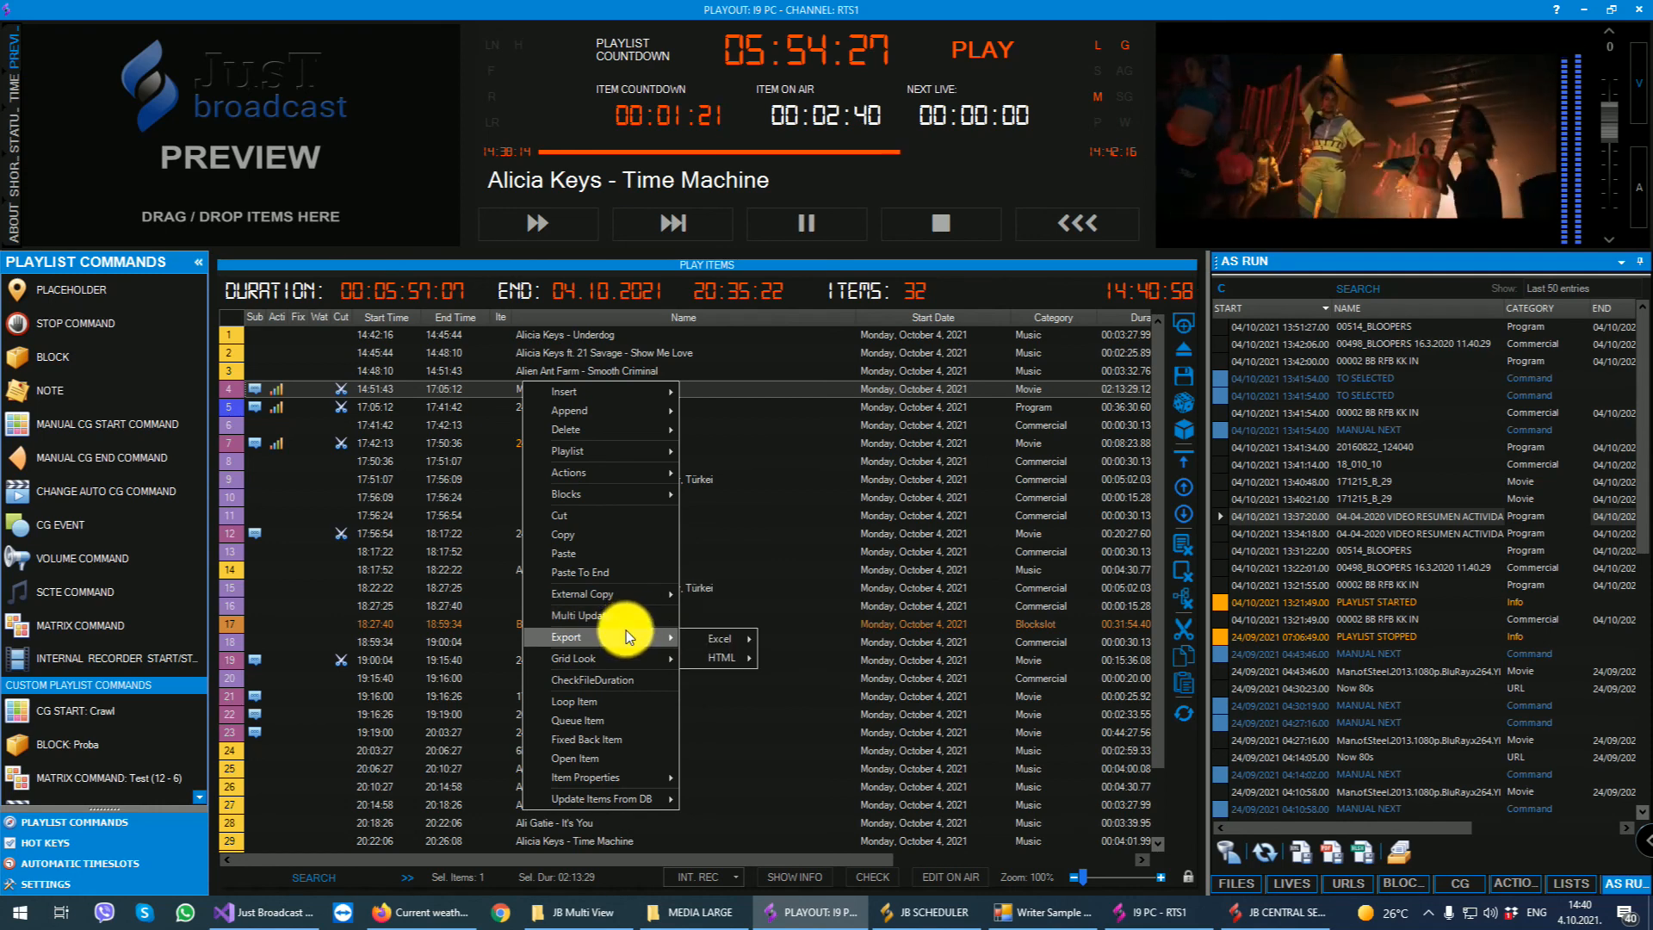
mouse_move(707, 634)
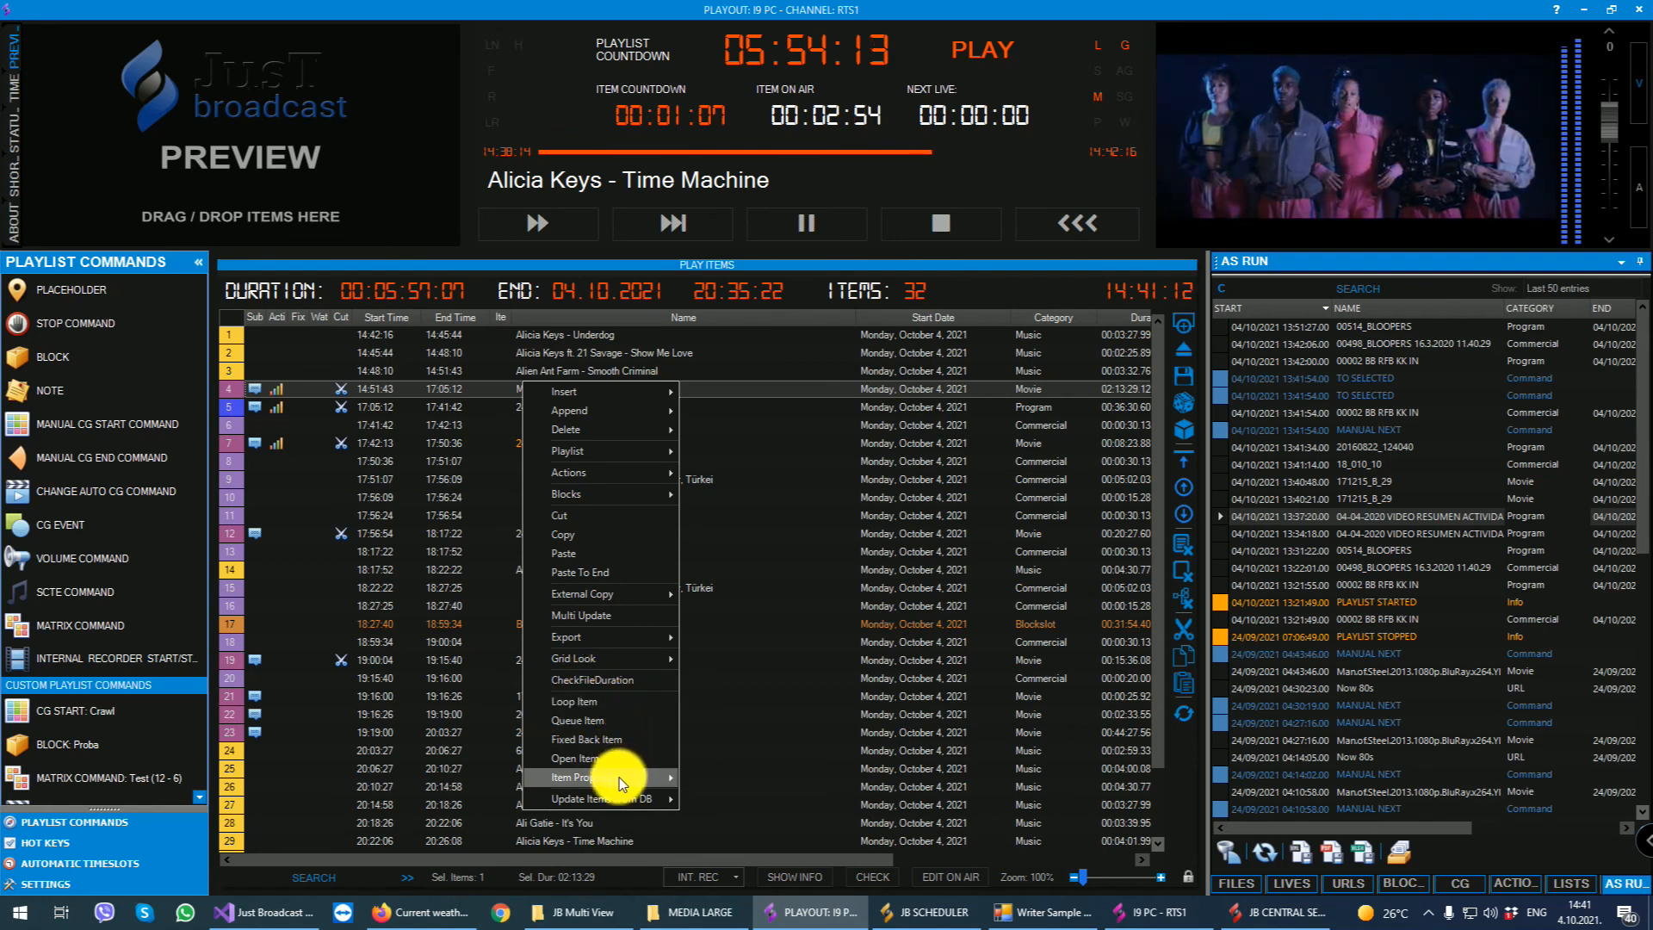
mouse_move(618, 778)
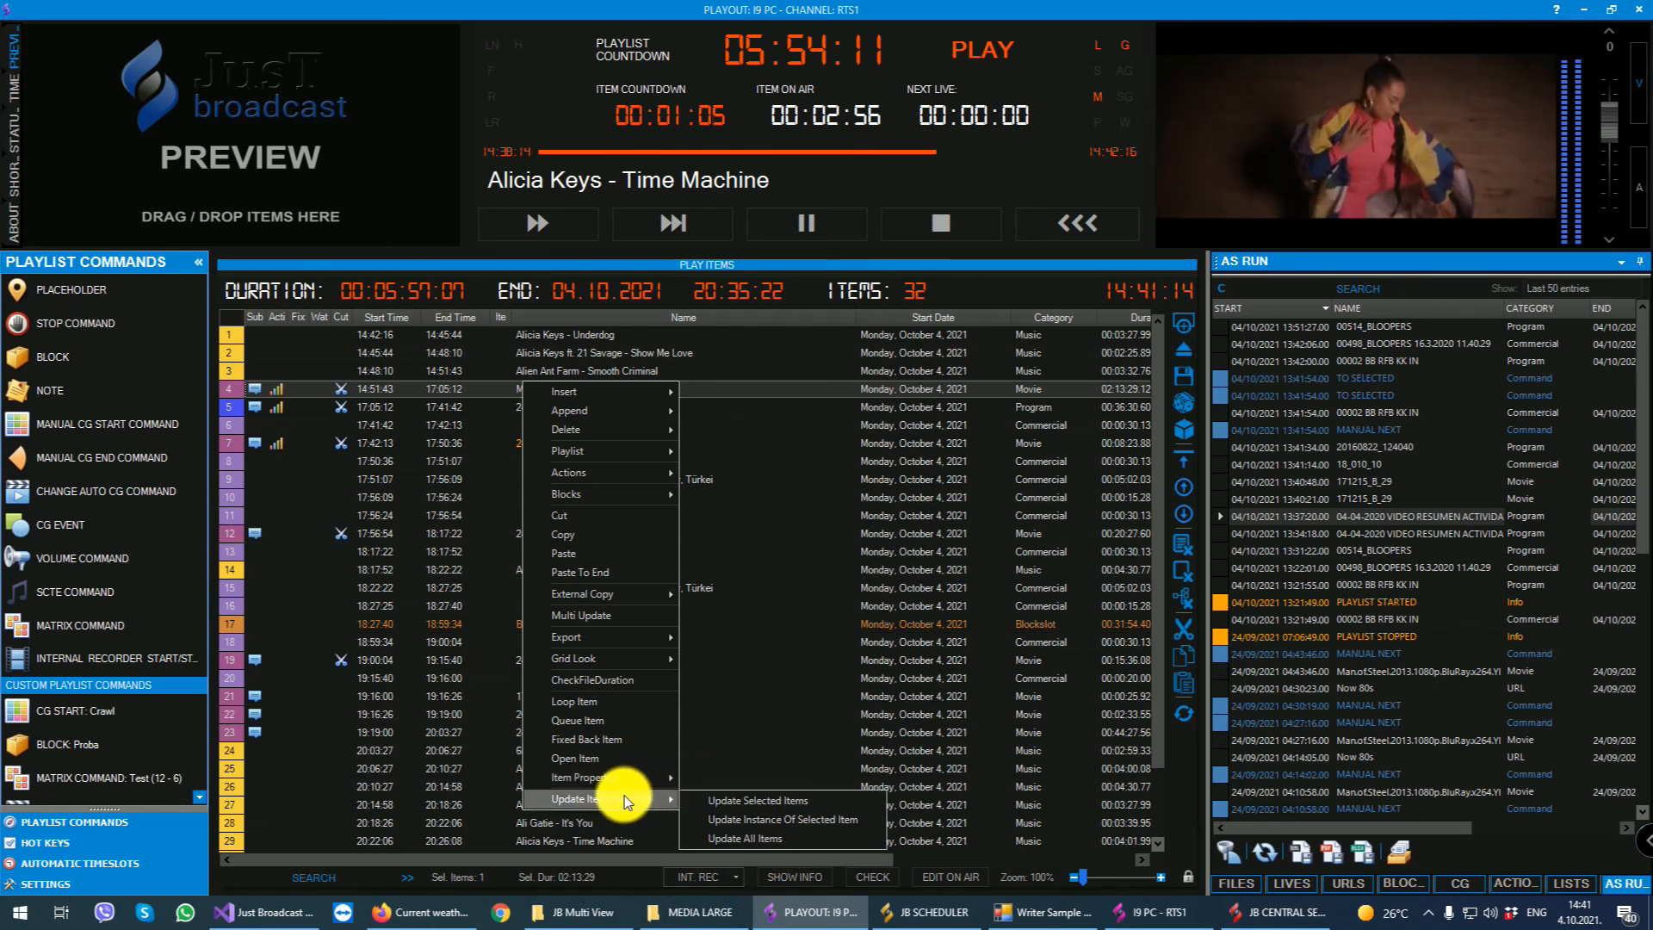
left_click(843, 480)
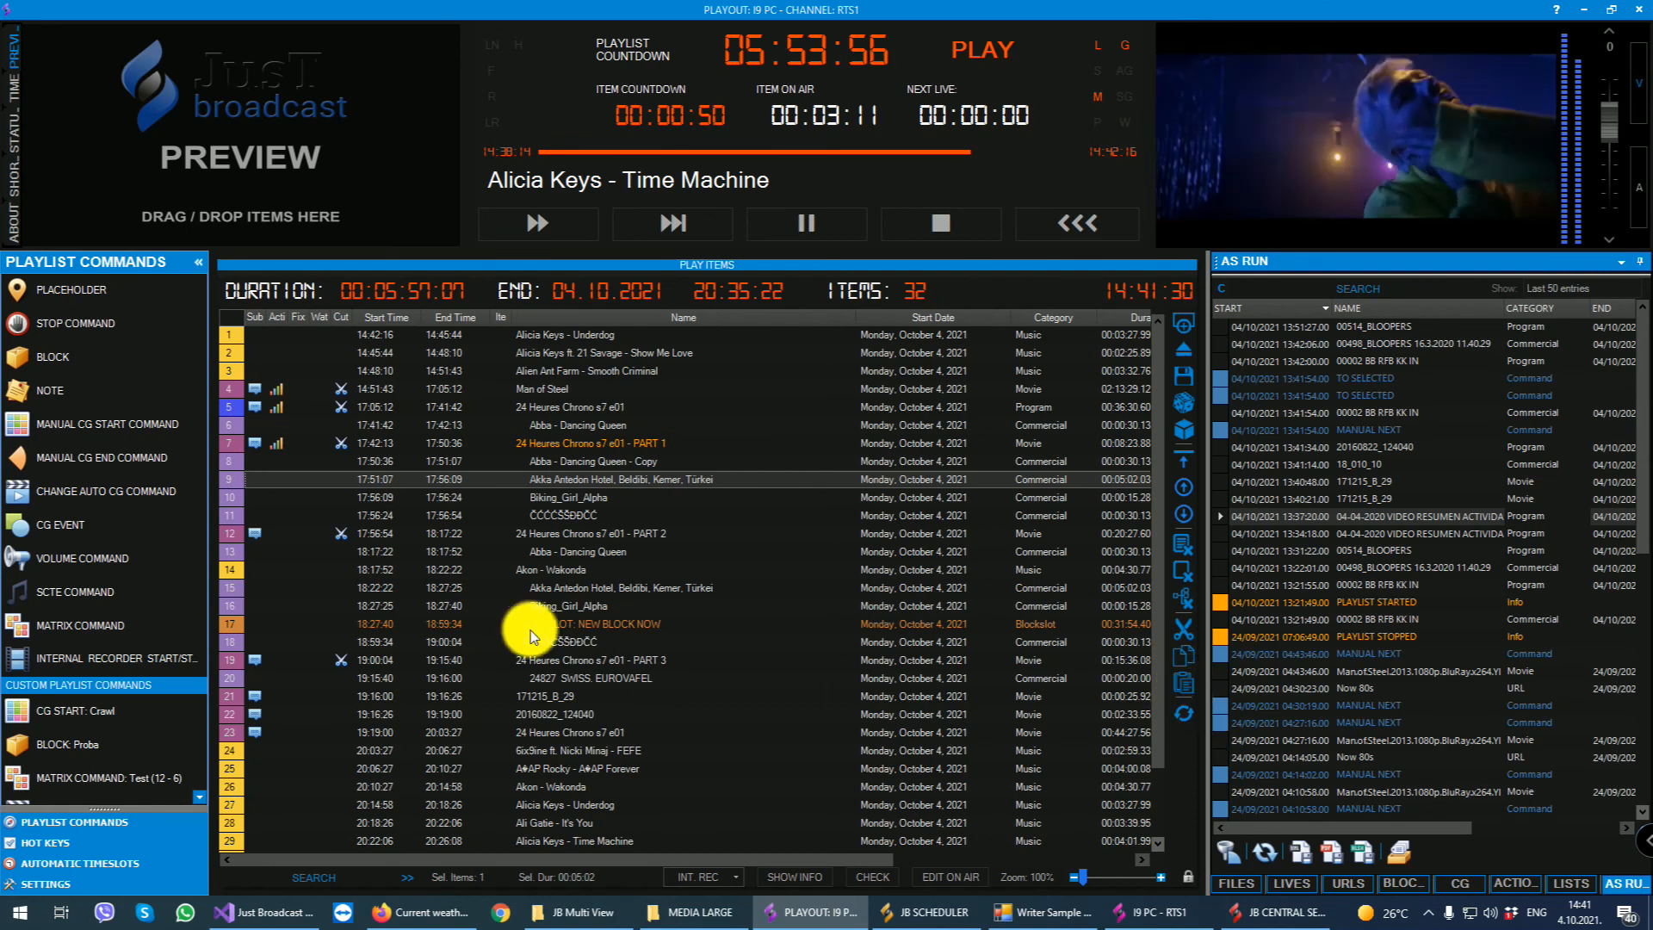
- Move 20160822_124040 above the first Akka Antedon Hotel commercial and 6ix9ine ft. Nicki Minaj - FEFE above the Biking_Girl_Alpha that follows it
left_click(534, 715)
left_click_drag(522, 713, 556, 479)
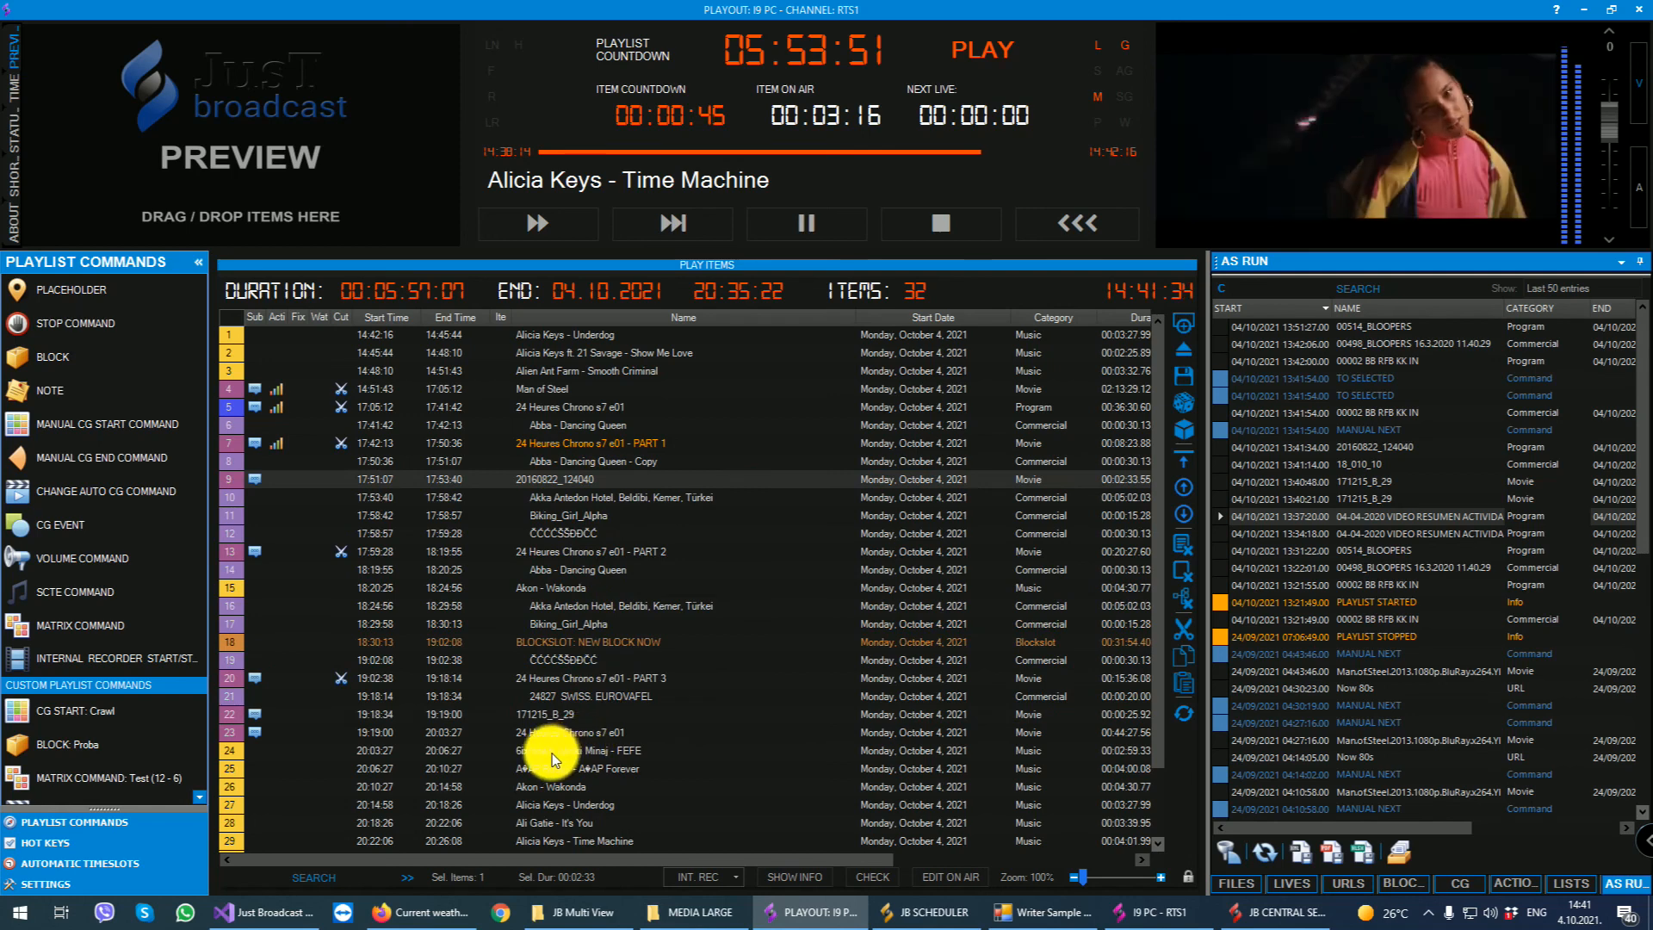
left_click_drag(551, 759, 552, 518)
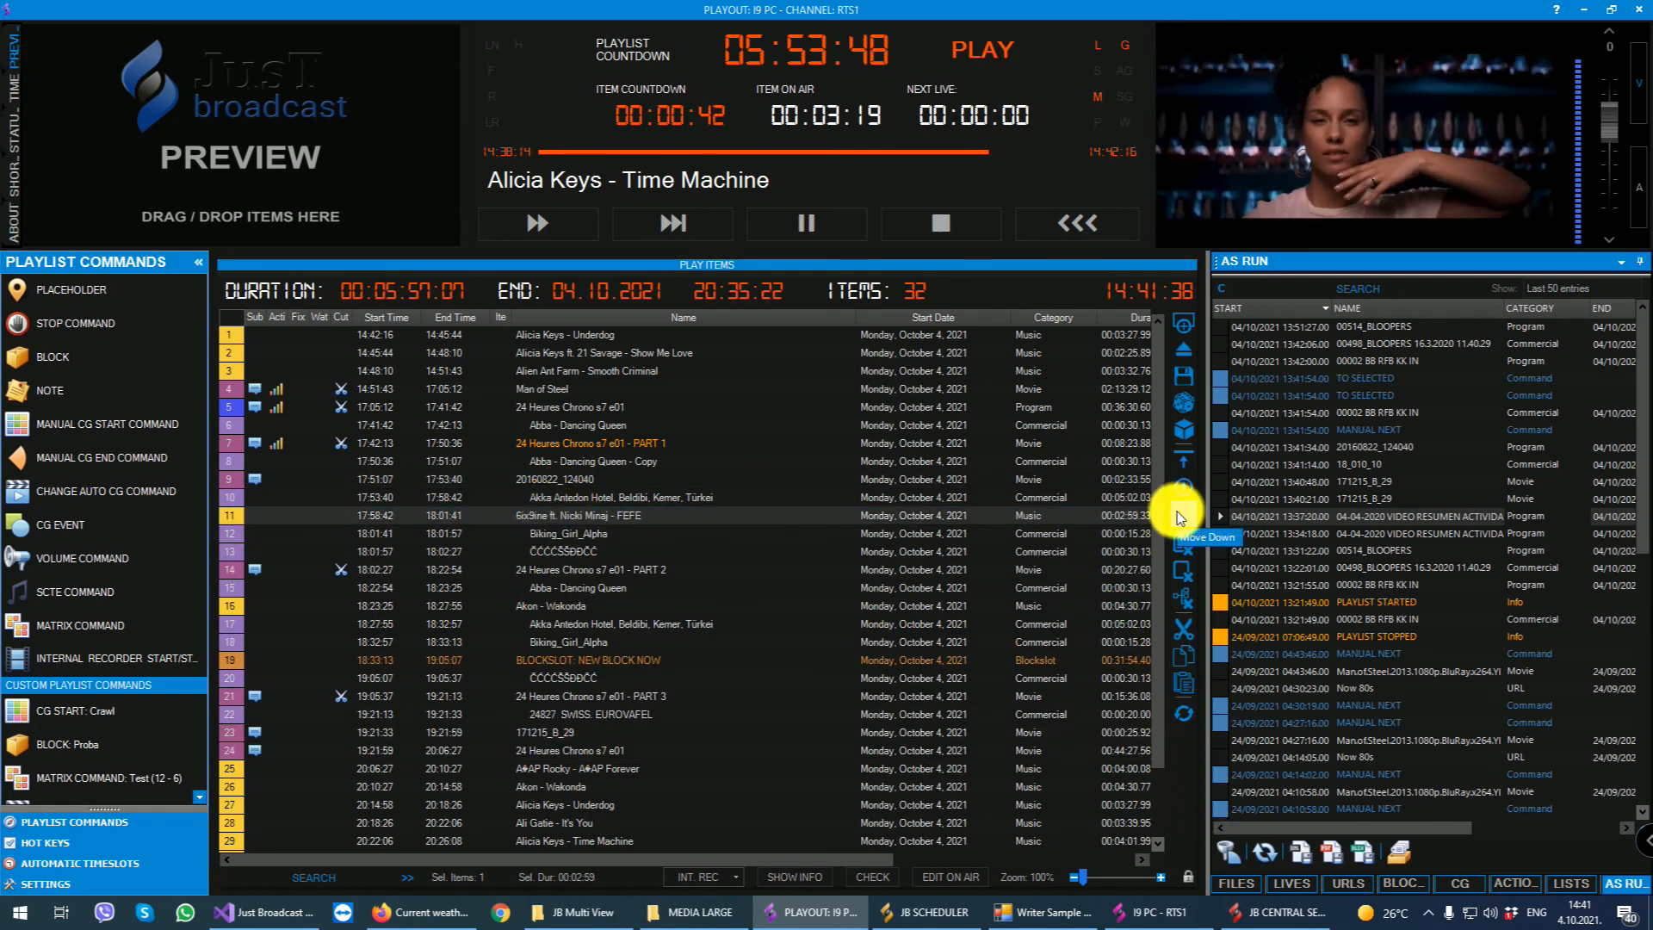
- Show the JB Remote and JB Scheduler windows and switch to the I9 PC - RTS1 multi view
left_click(1080, 219)
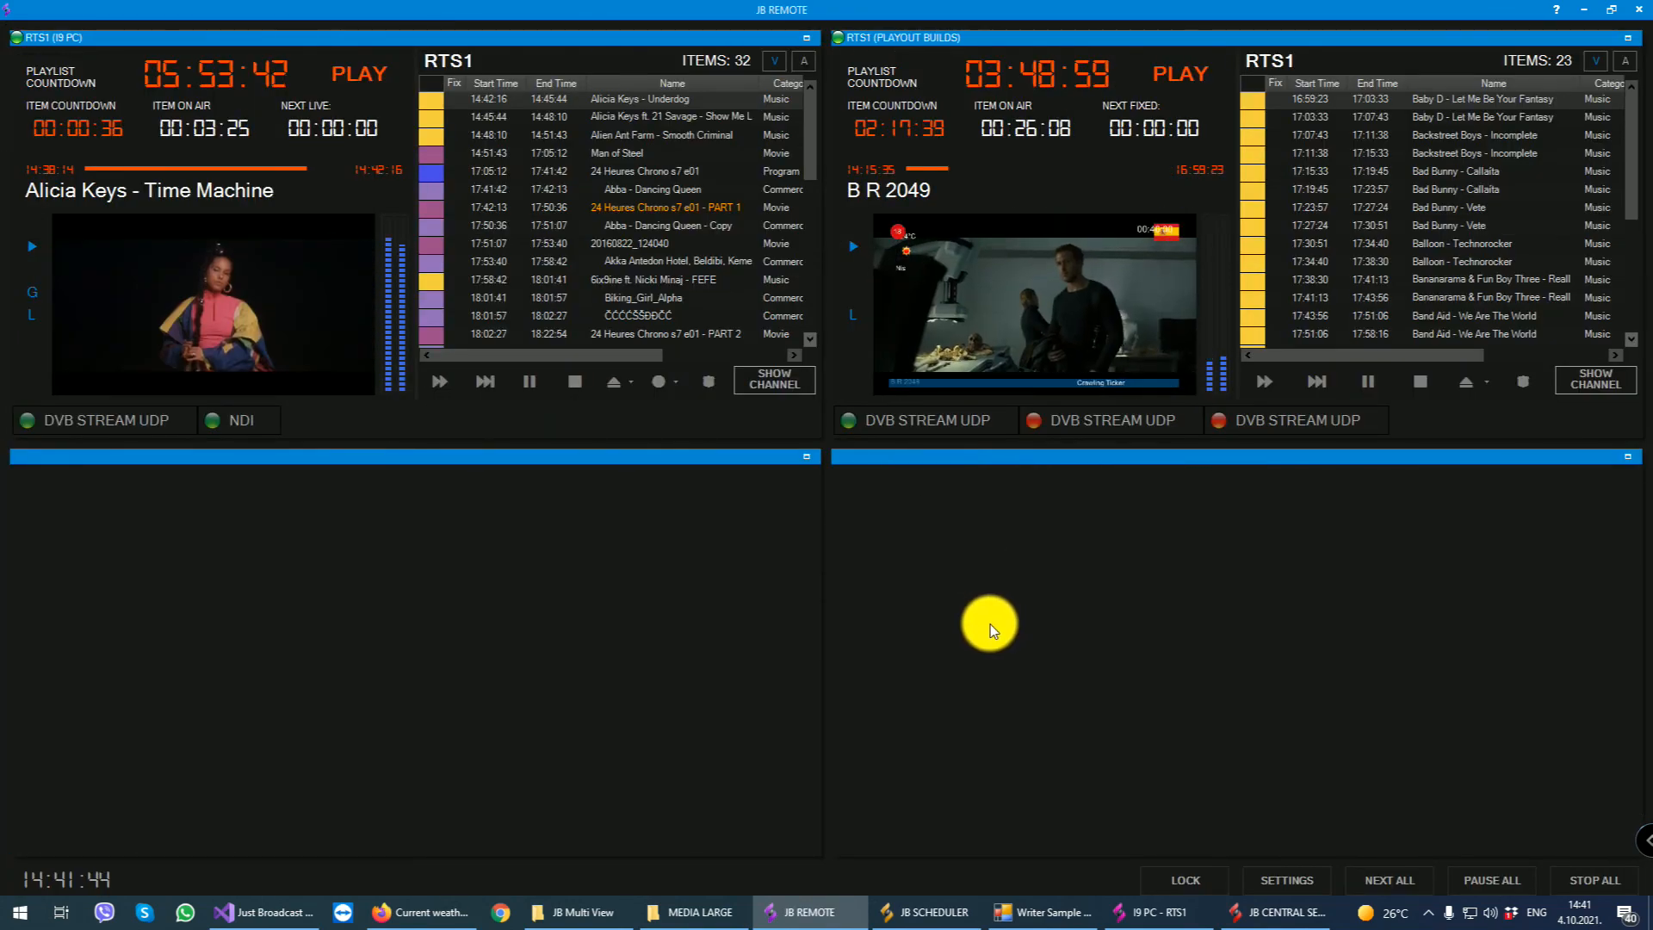
left_click(938, 912)
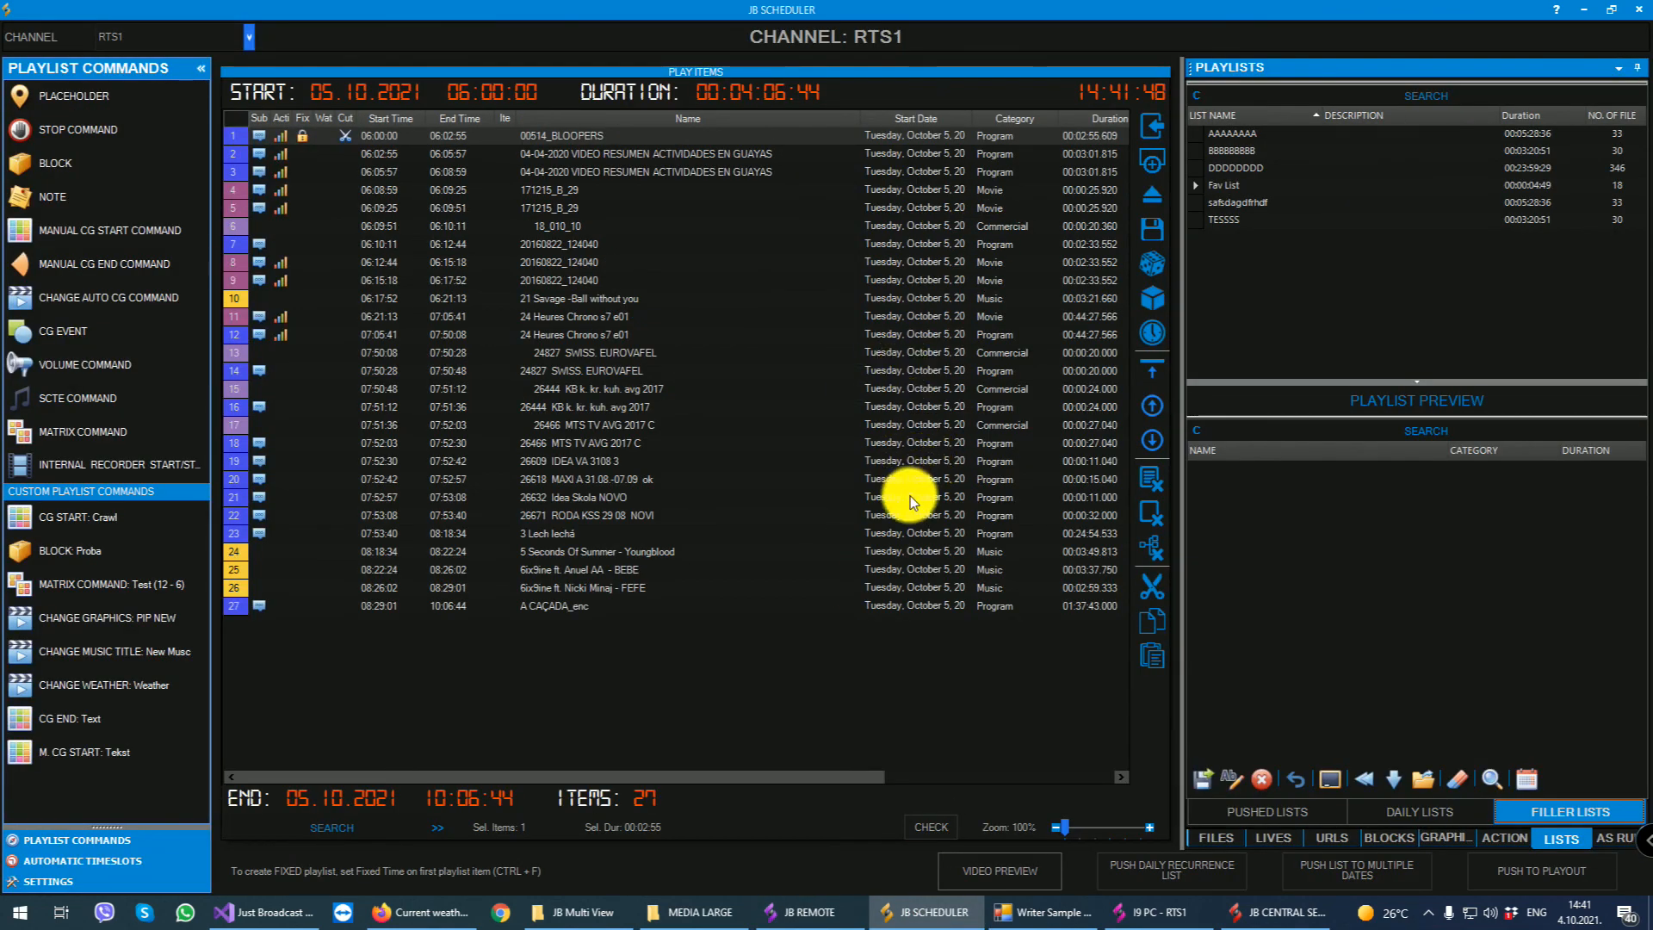
left_click(1153, 914)
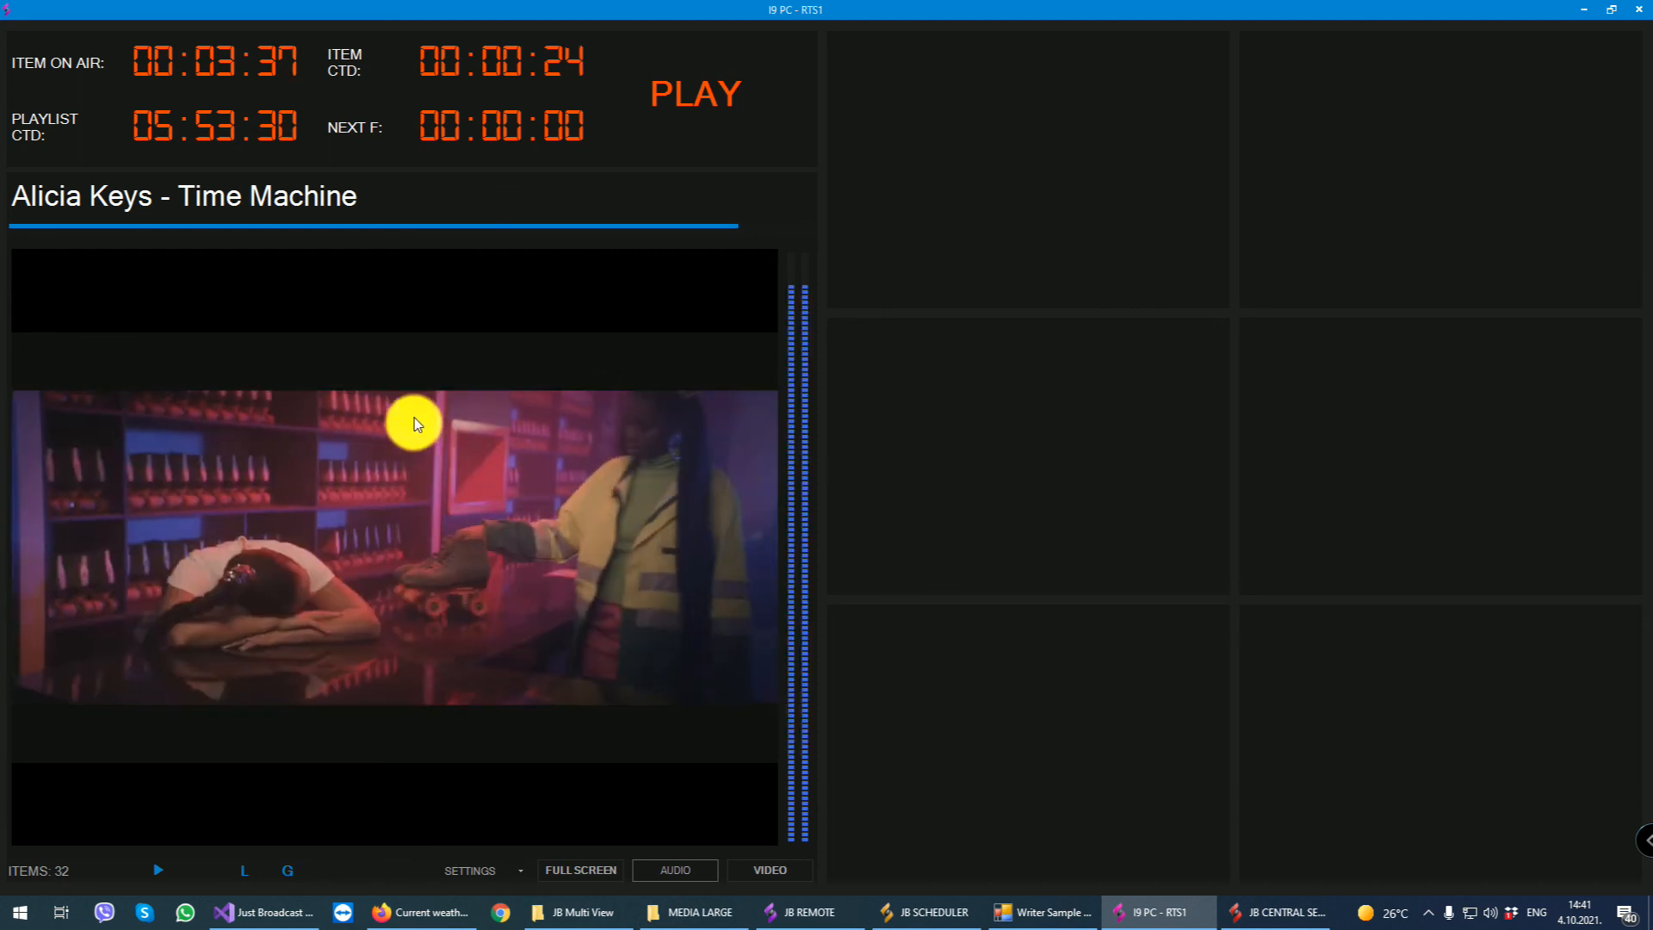
- Add a live panel to the first empty multi view cell and load the NDI Remote source in it
left_click(963, 143)
right_click(964, 143)
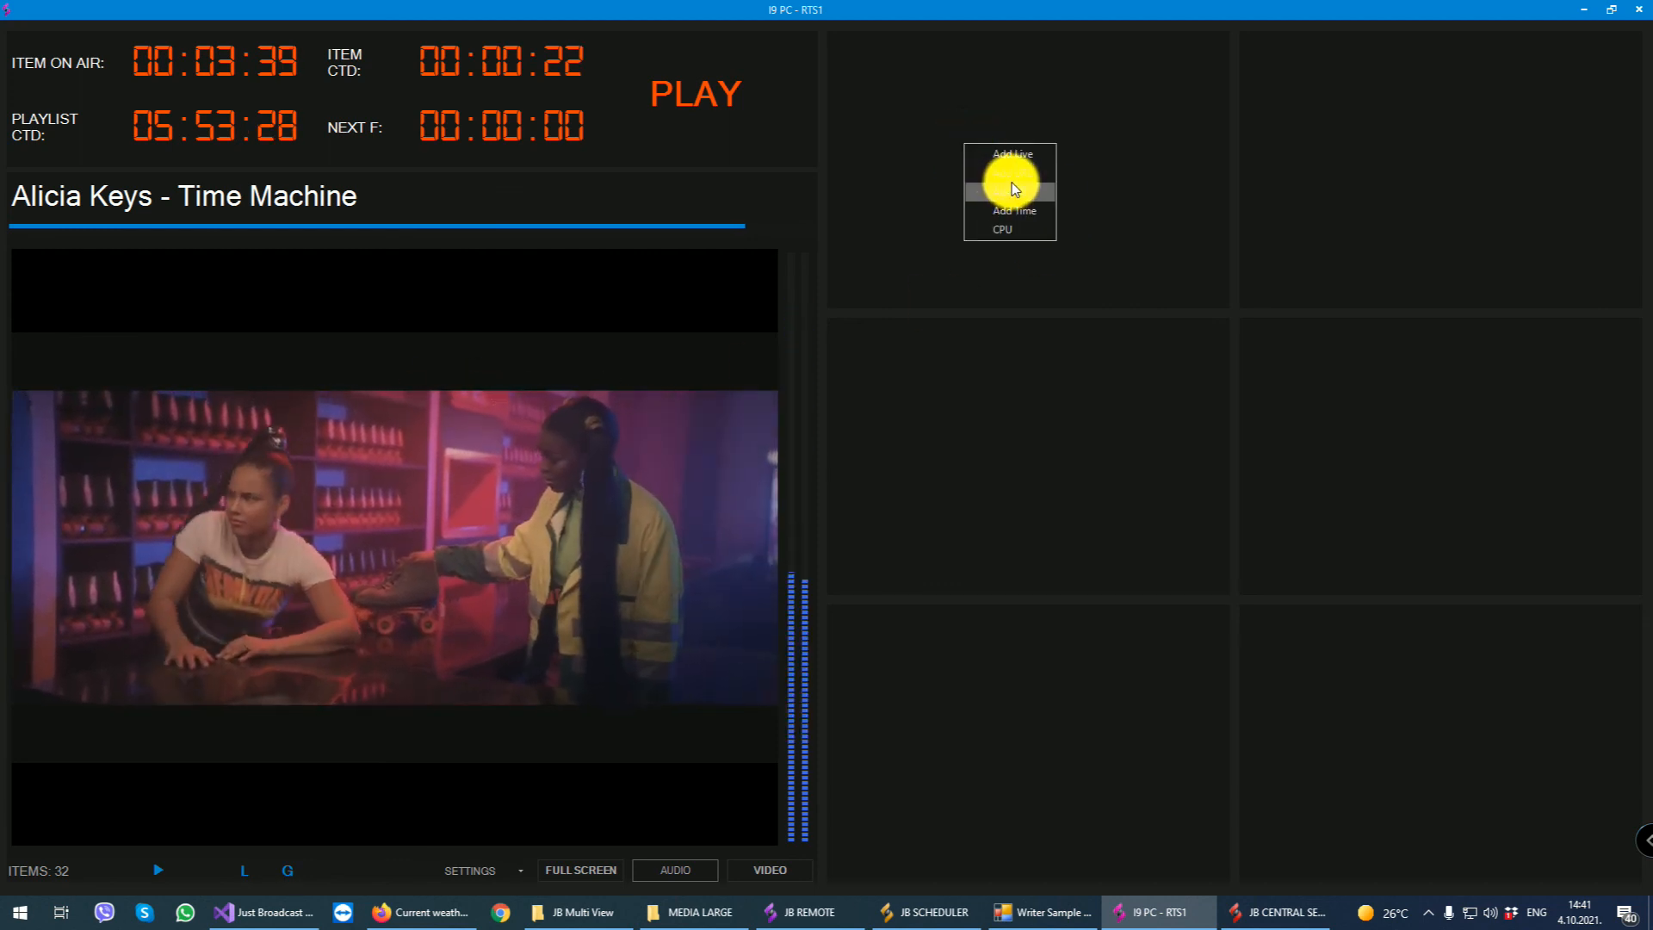
left_click(1008, 147)
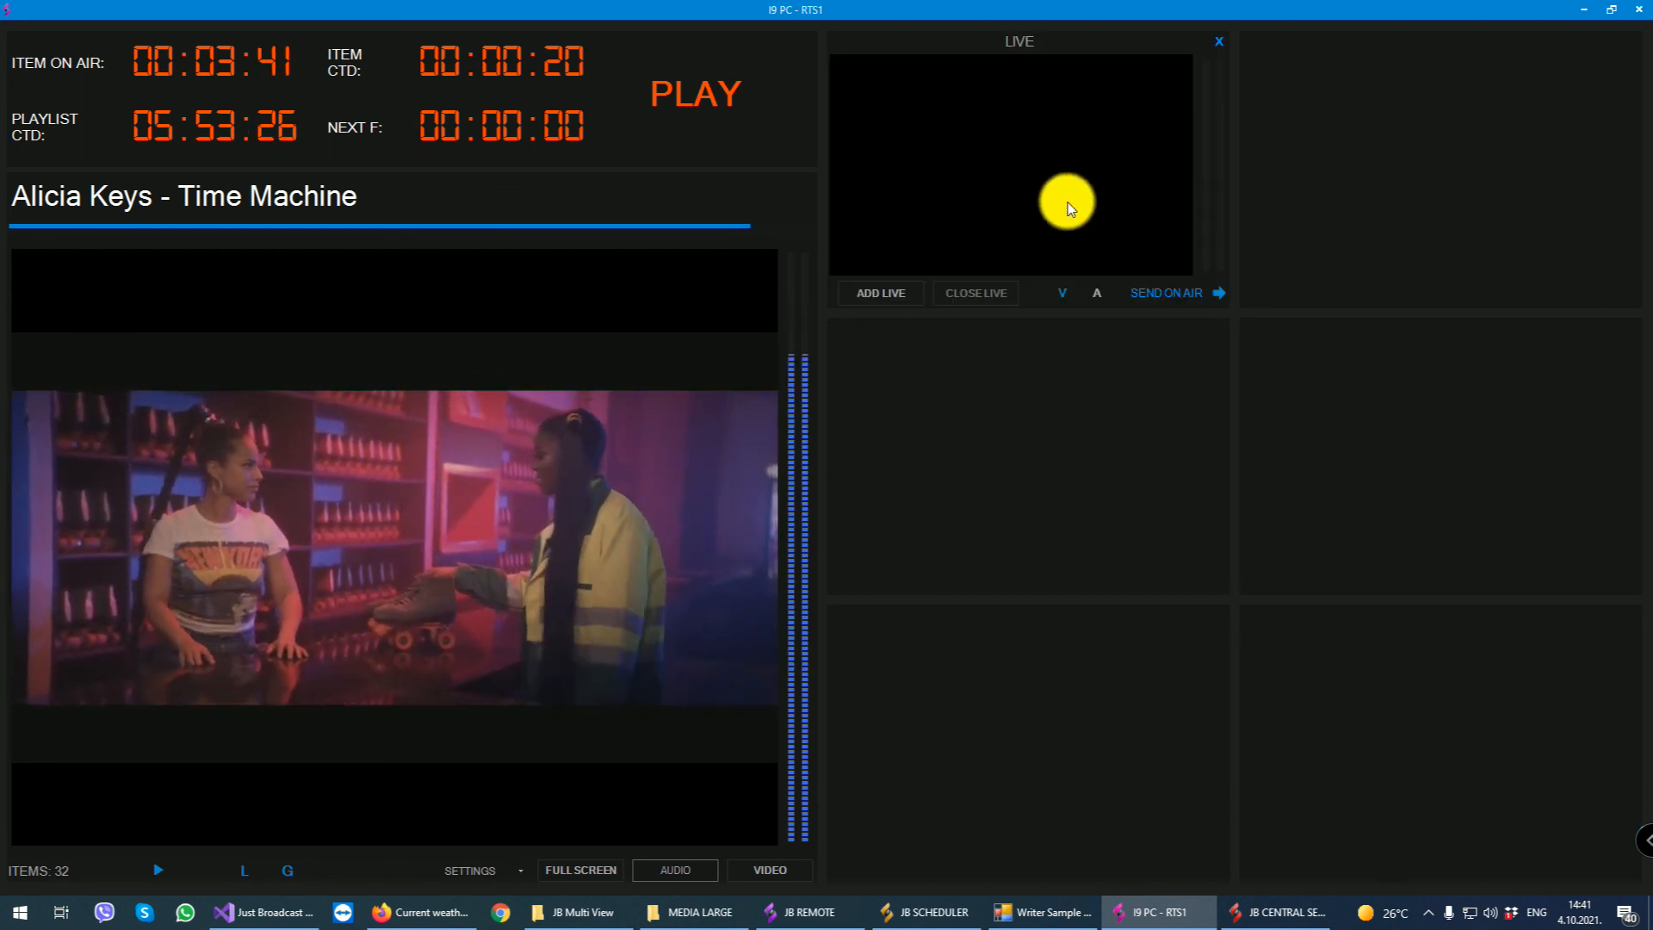
left_click(878, 293)
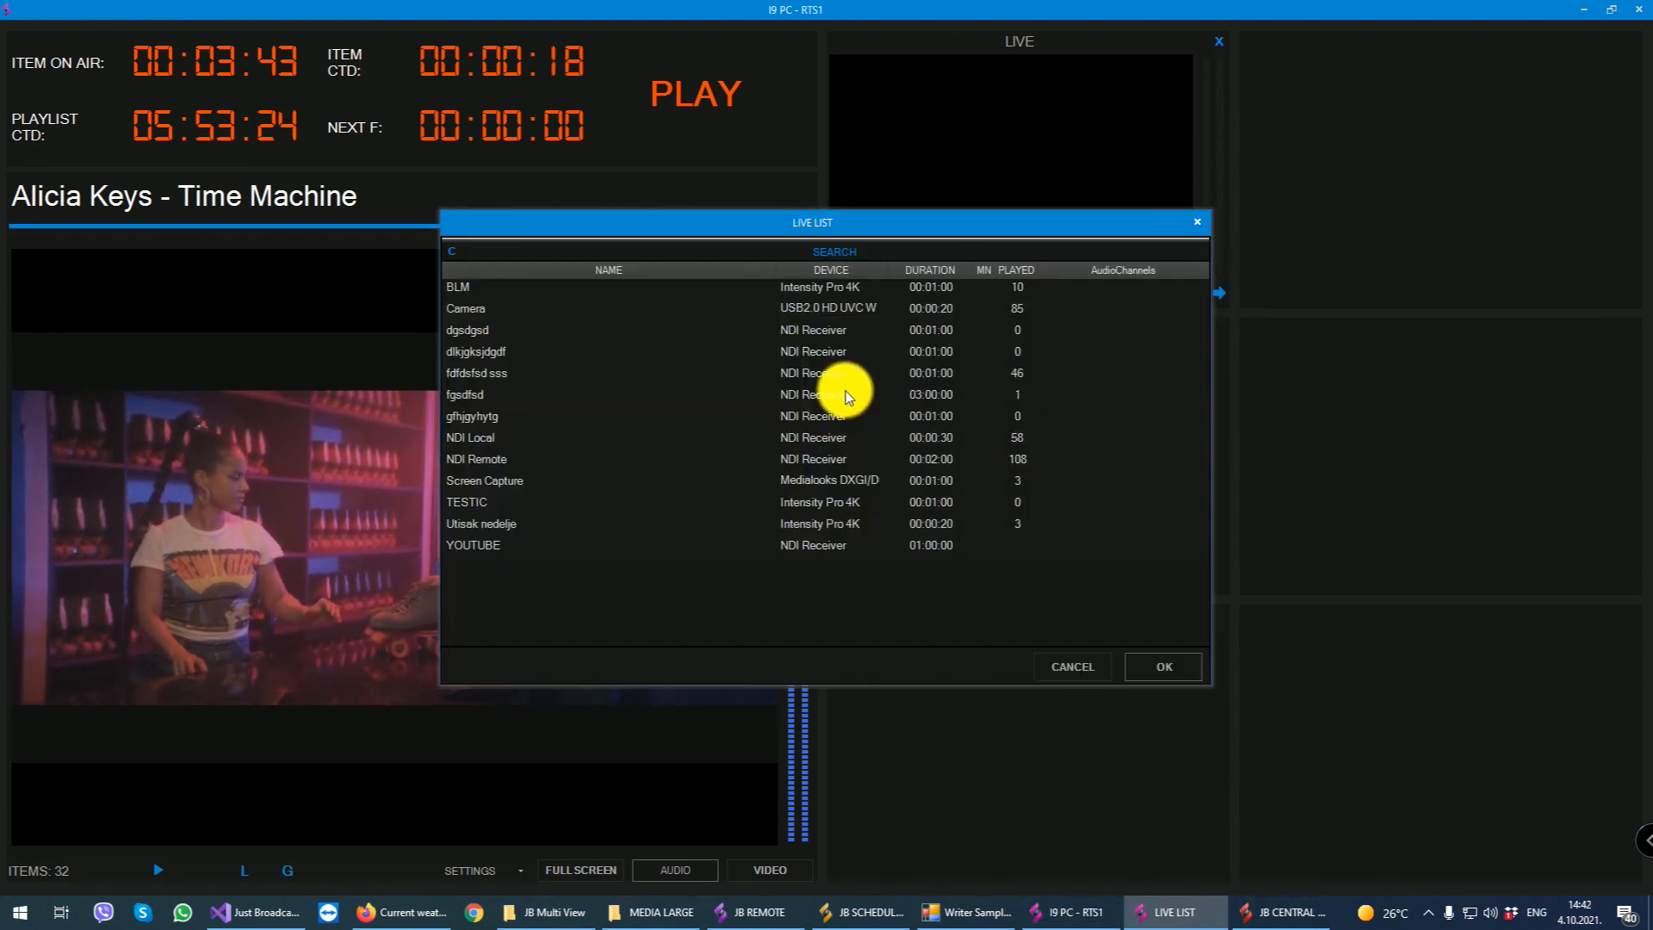
left_click(495, 459)
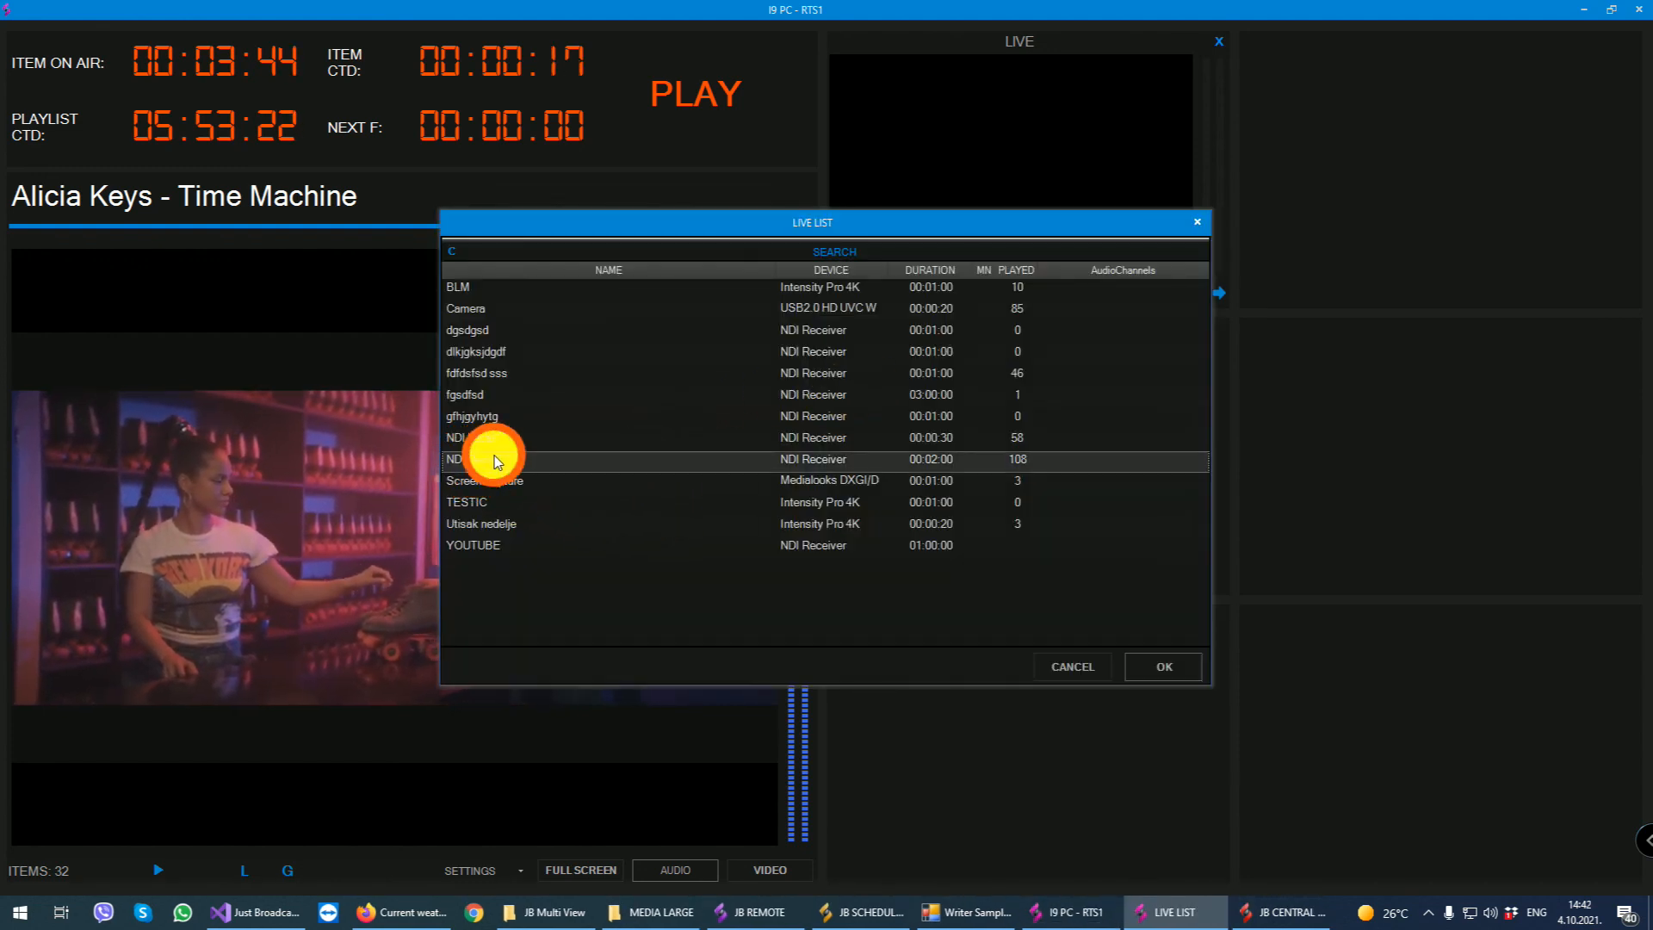
left_click(1156, 676)
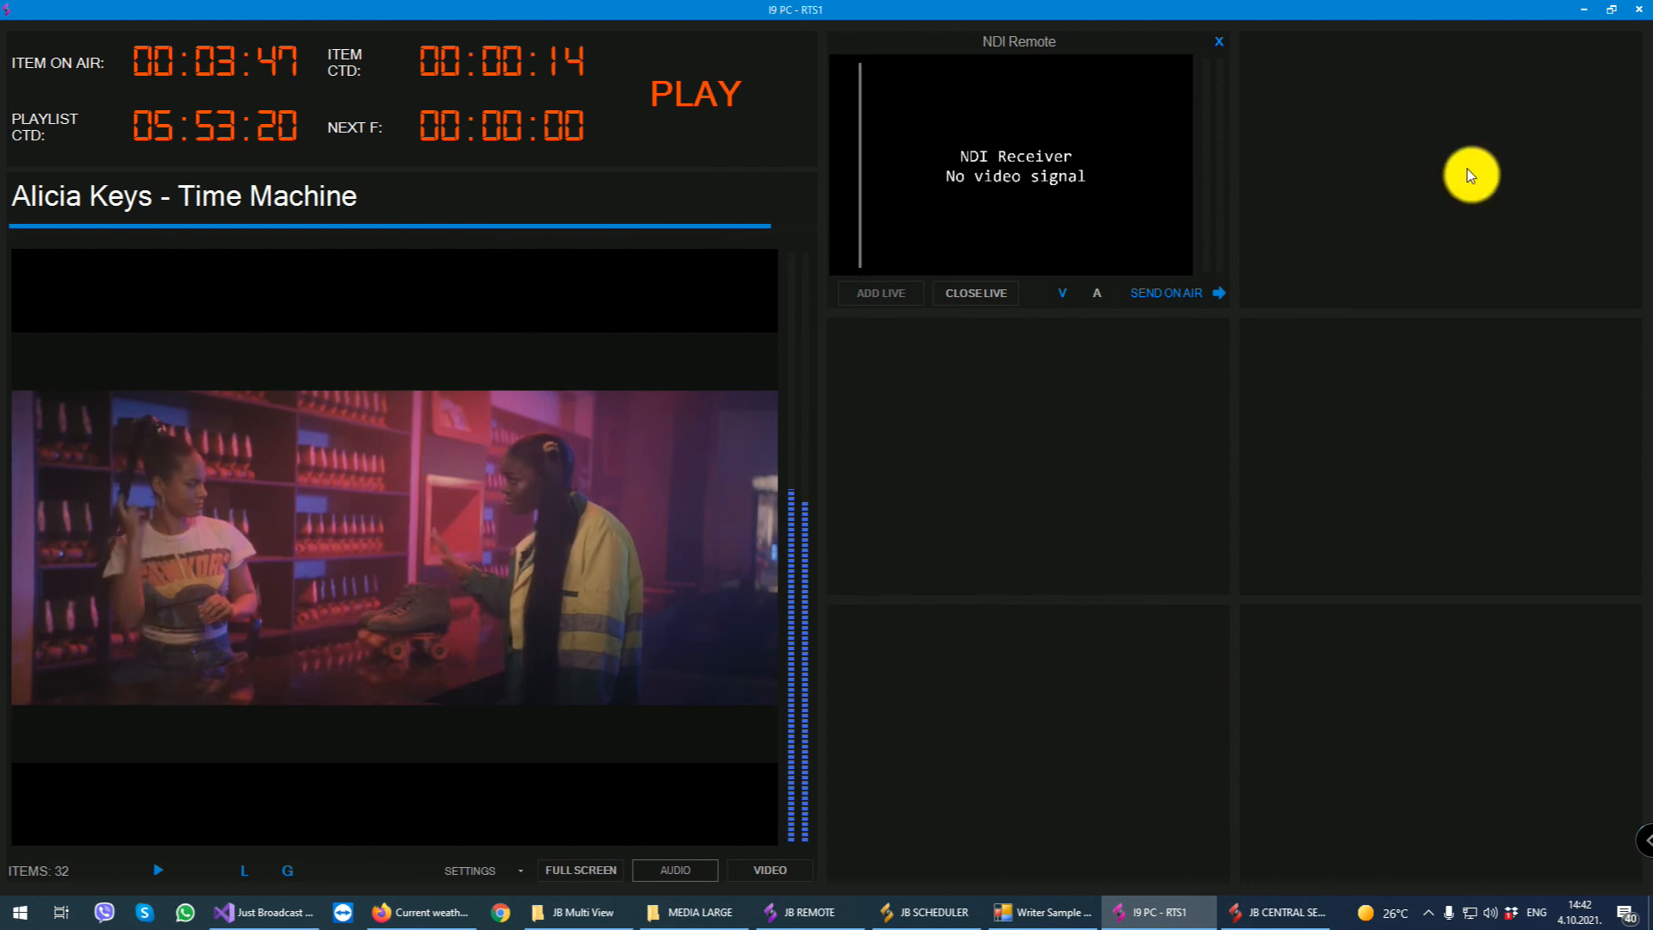
- Add a URL panel to the cell beside NDI Remote and load the Now 80s stream in it
right_click(1374, 146)
left_click(1378, 152)
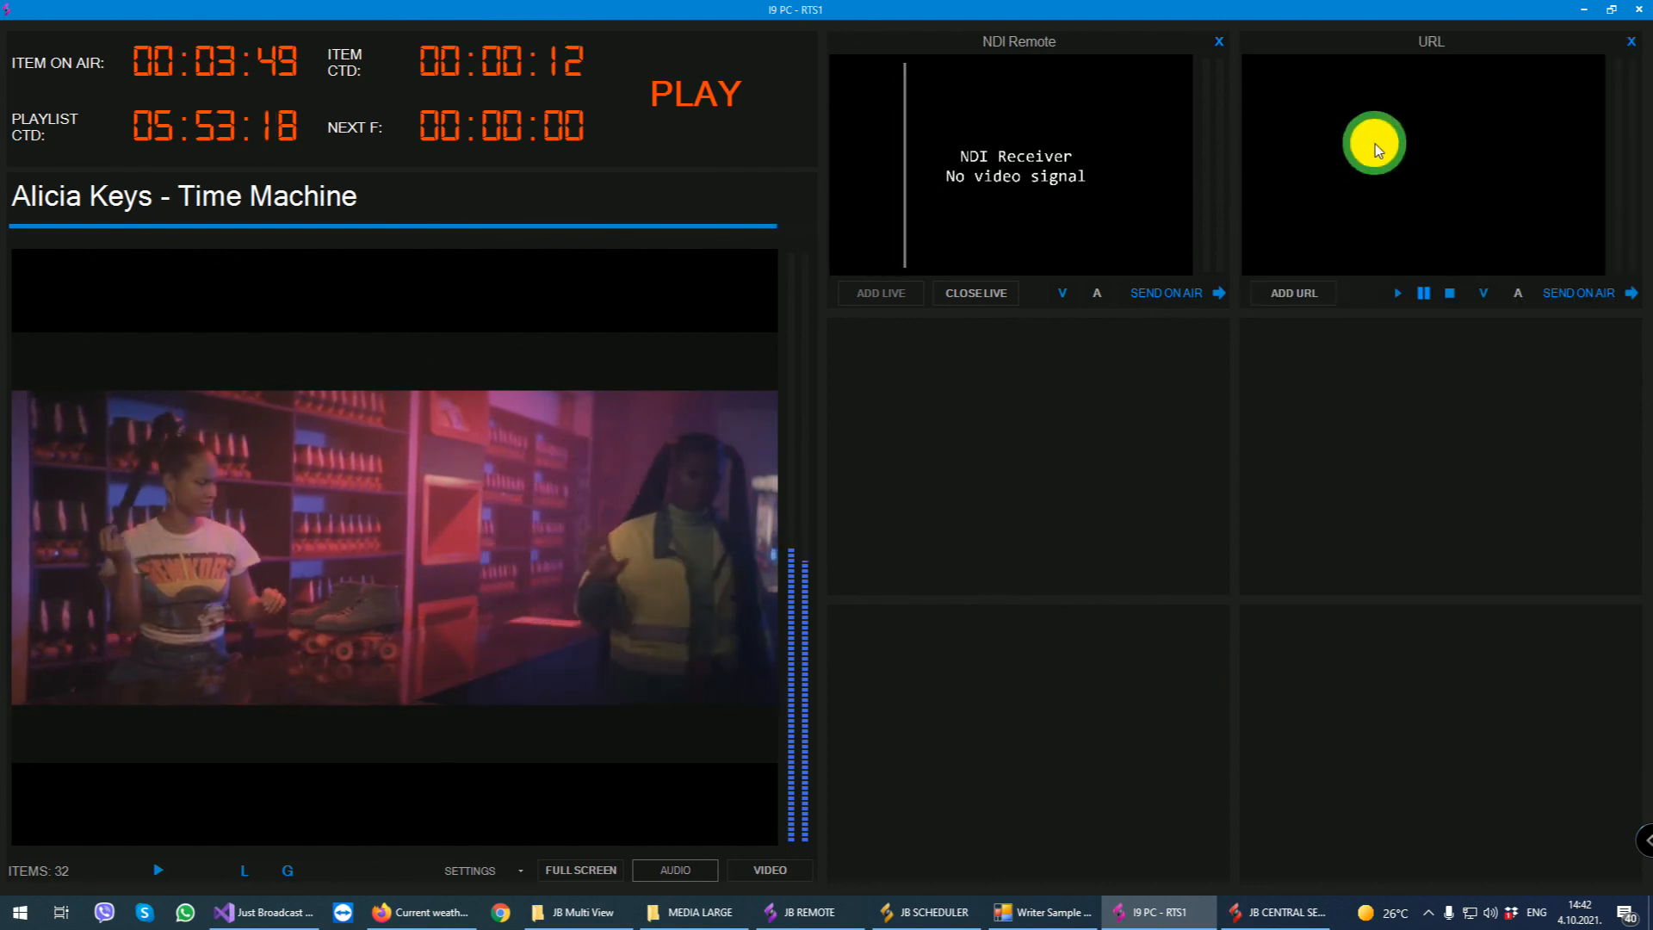
left_click(1309, 293)
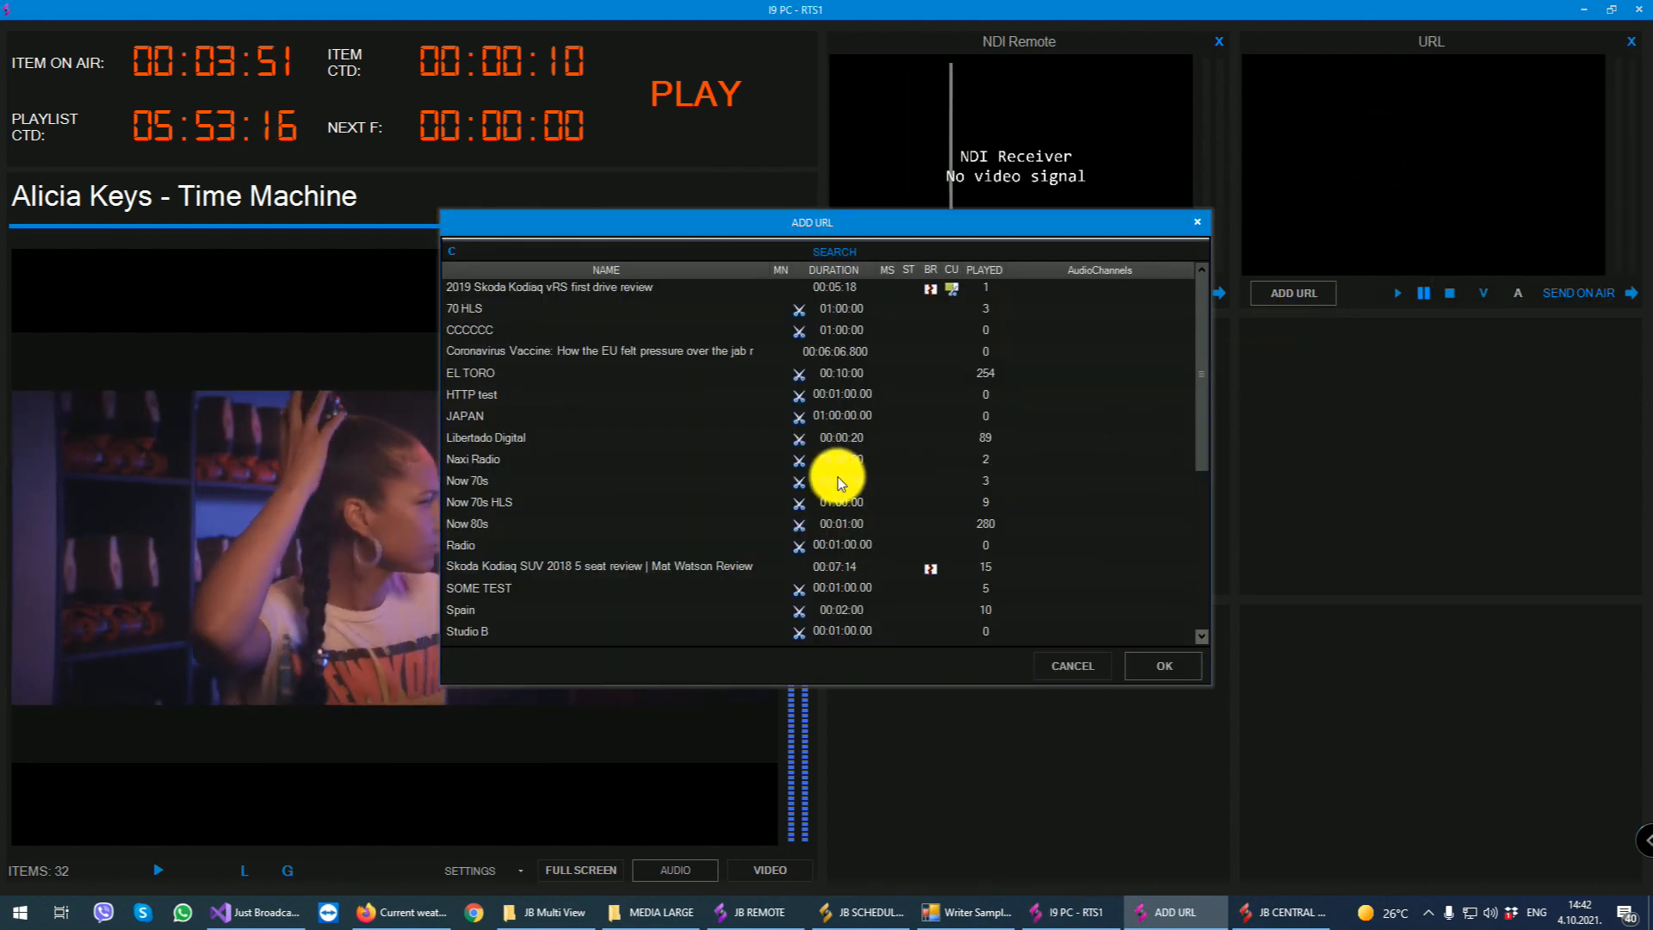
left_click(840, 482)
left_click(560, 521)
left_click(1164, 665)
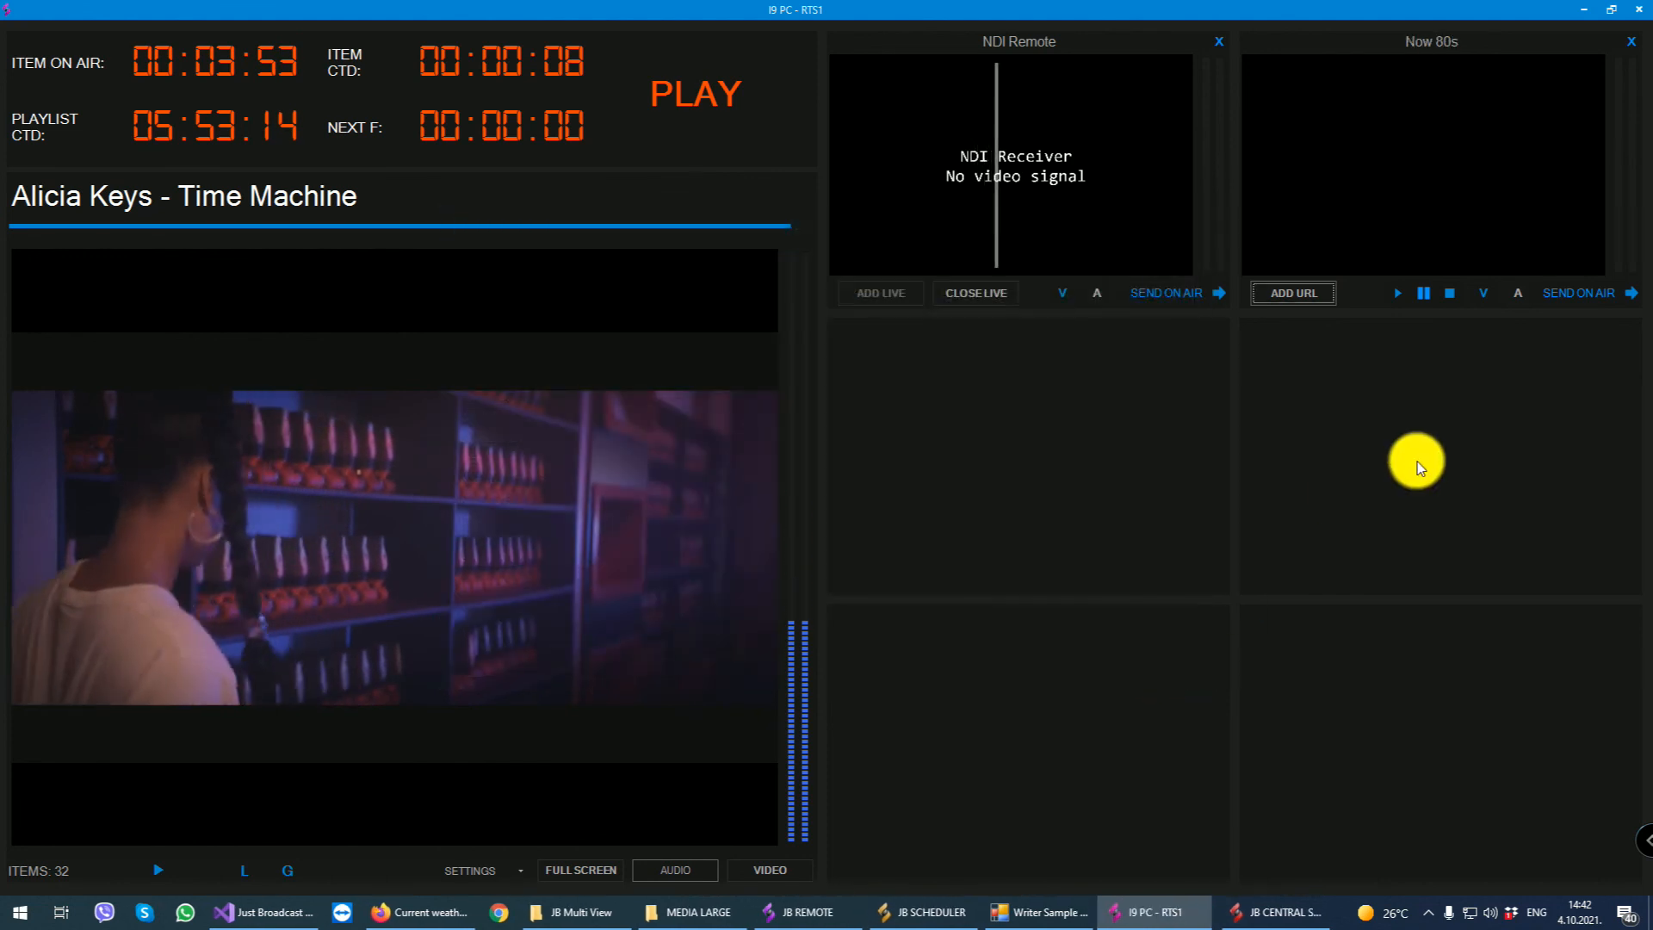
- Add a CG panel to the empty multi view cell below NDI Remote and look through its list of graphics
right_click(967, 417)
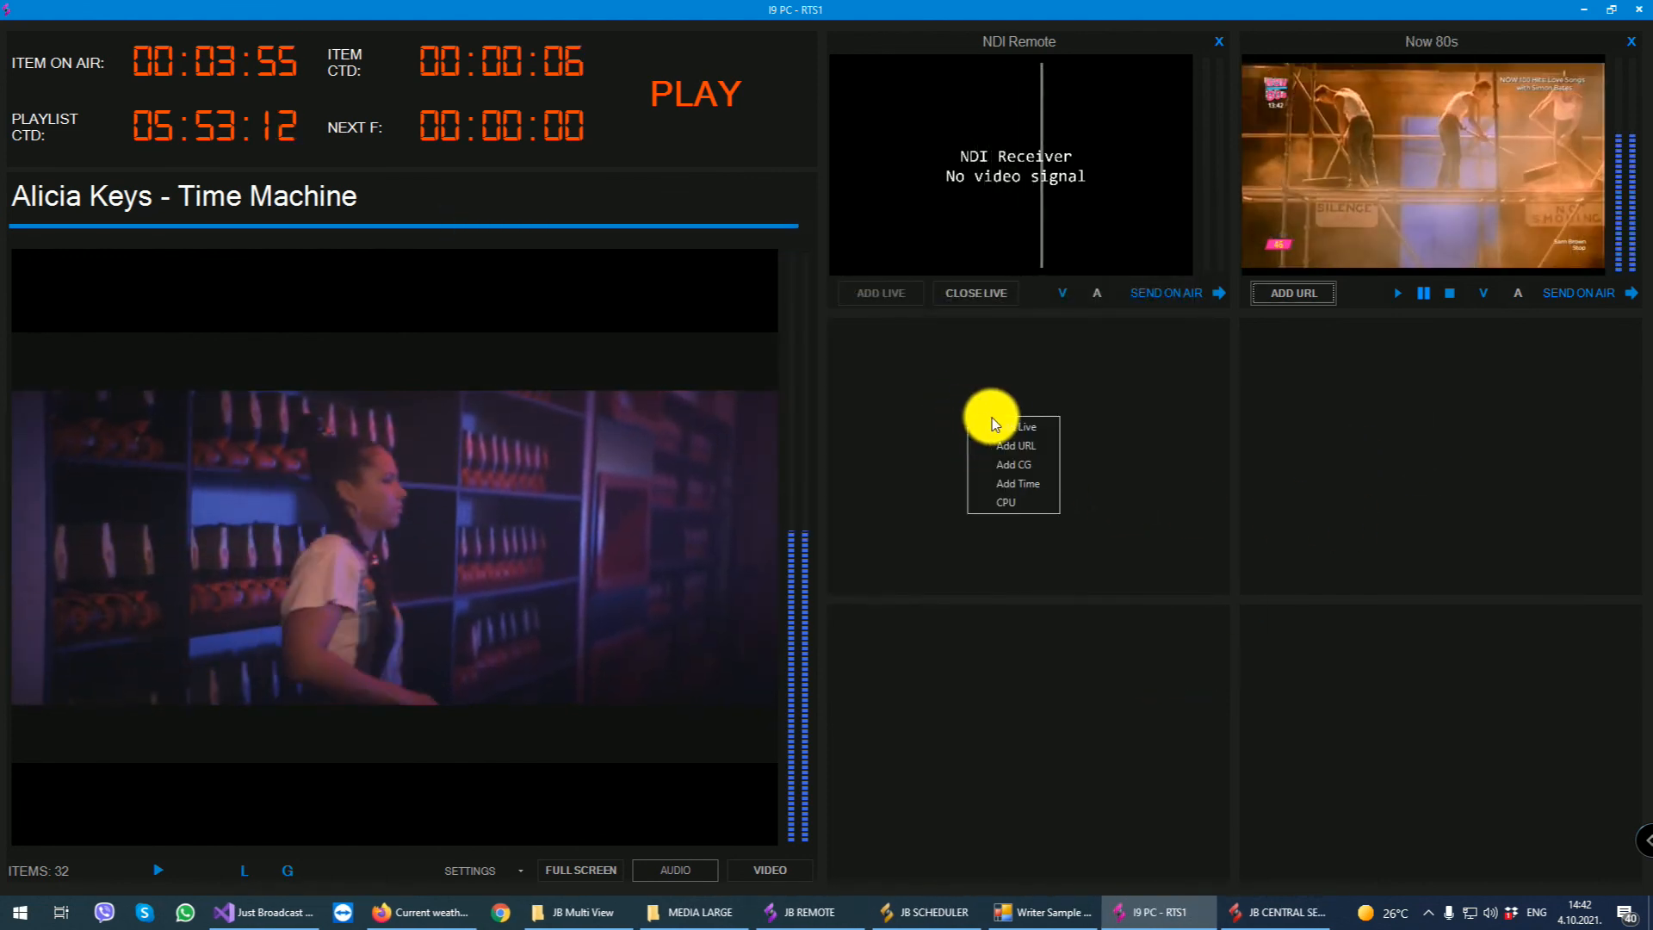
left_click(1034, 467)
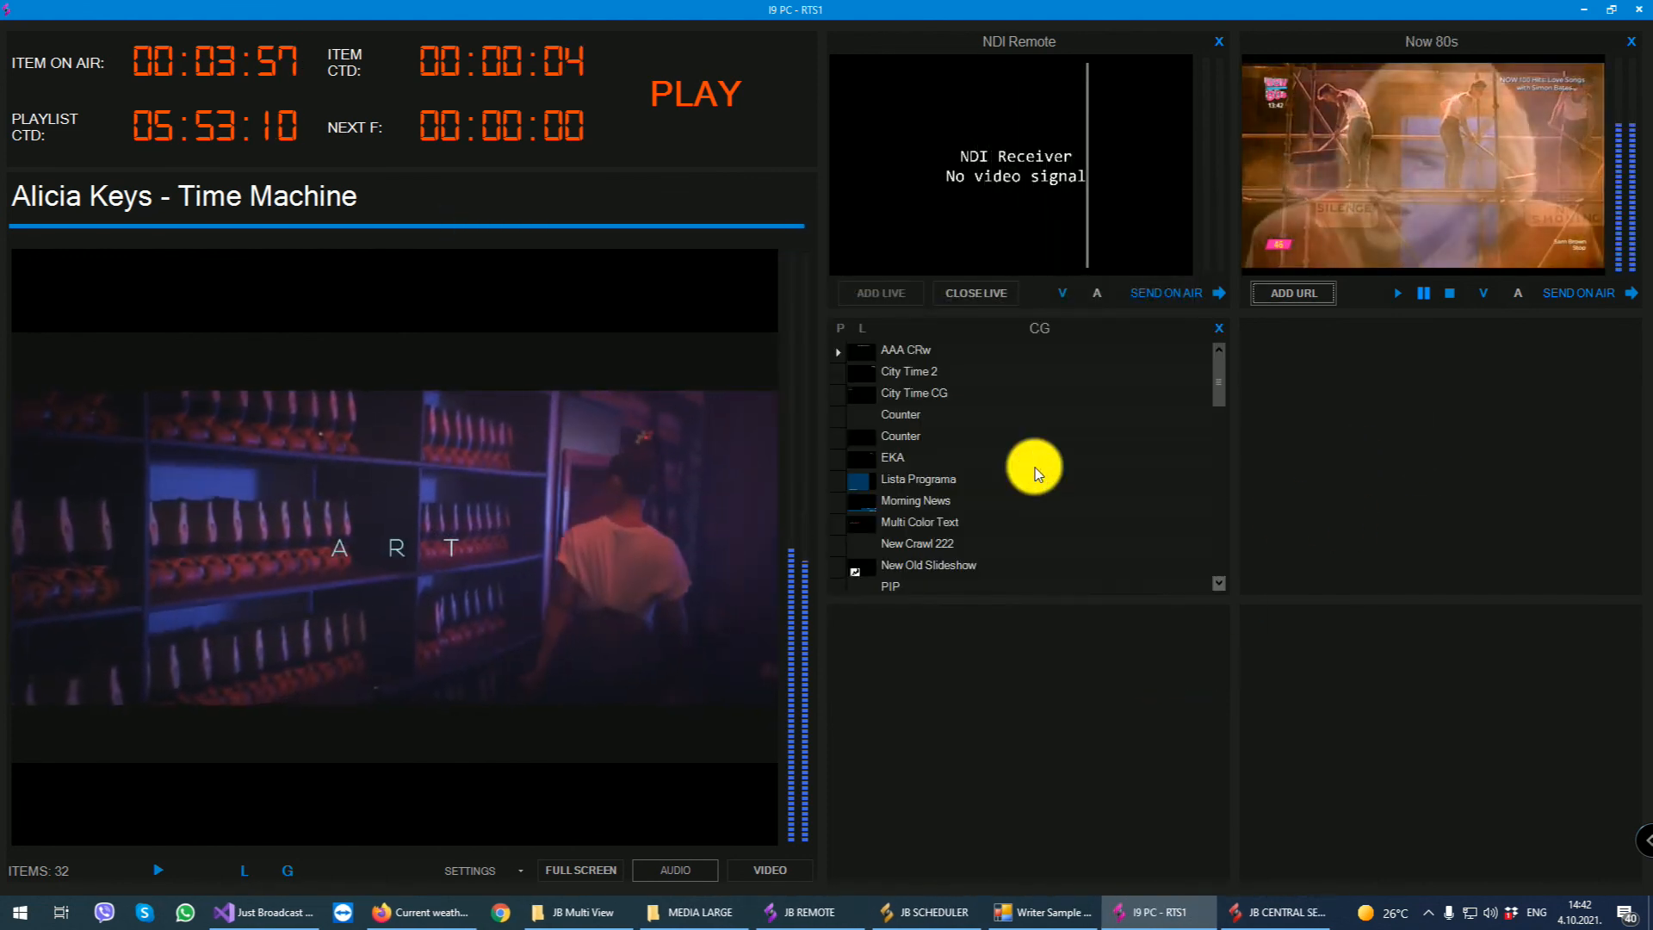
scroll(1028, 467, "down", 10)
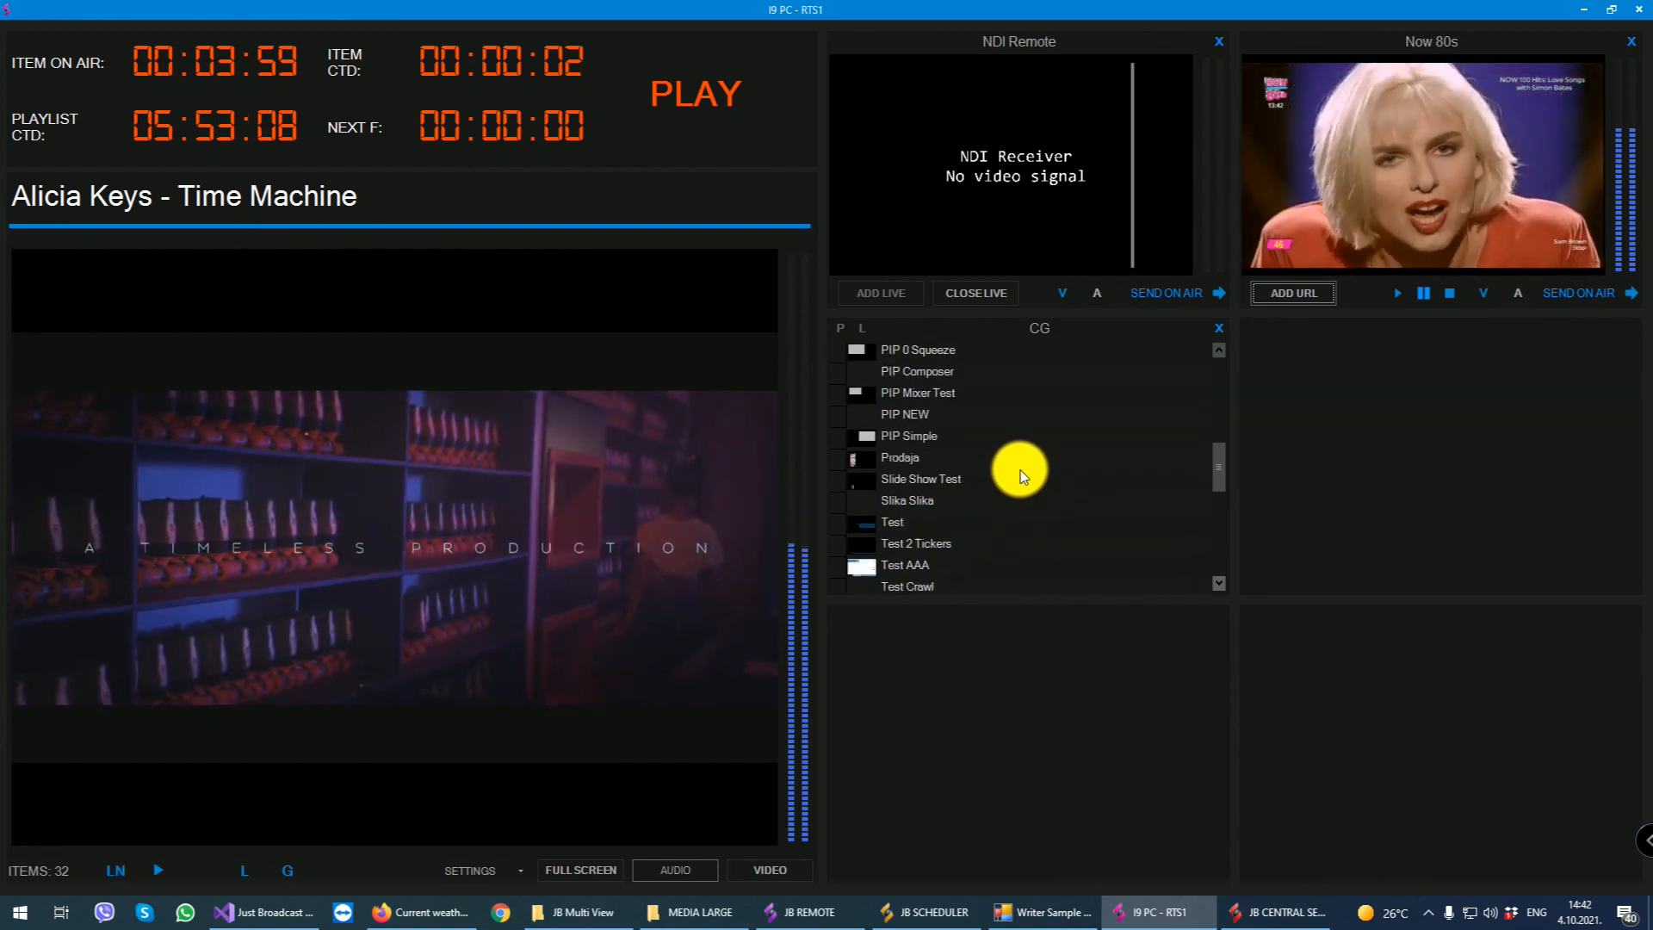
scroll(1014, 473, "up", 3)
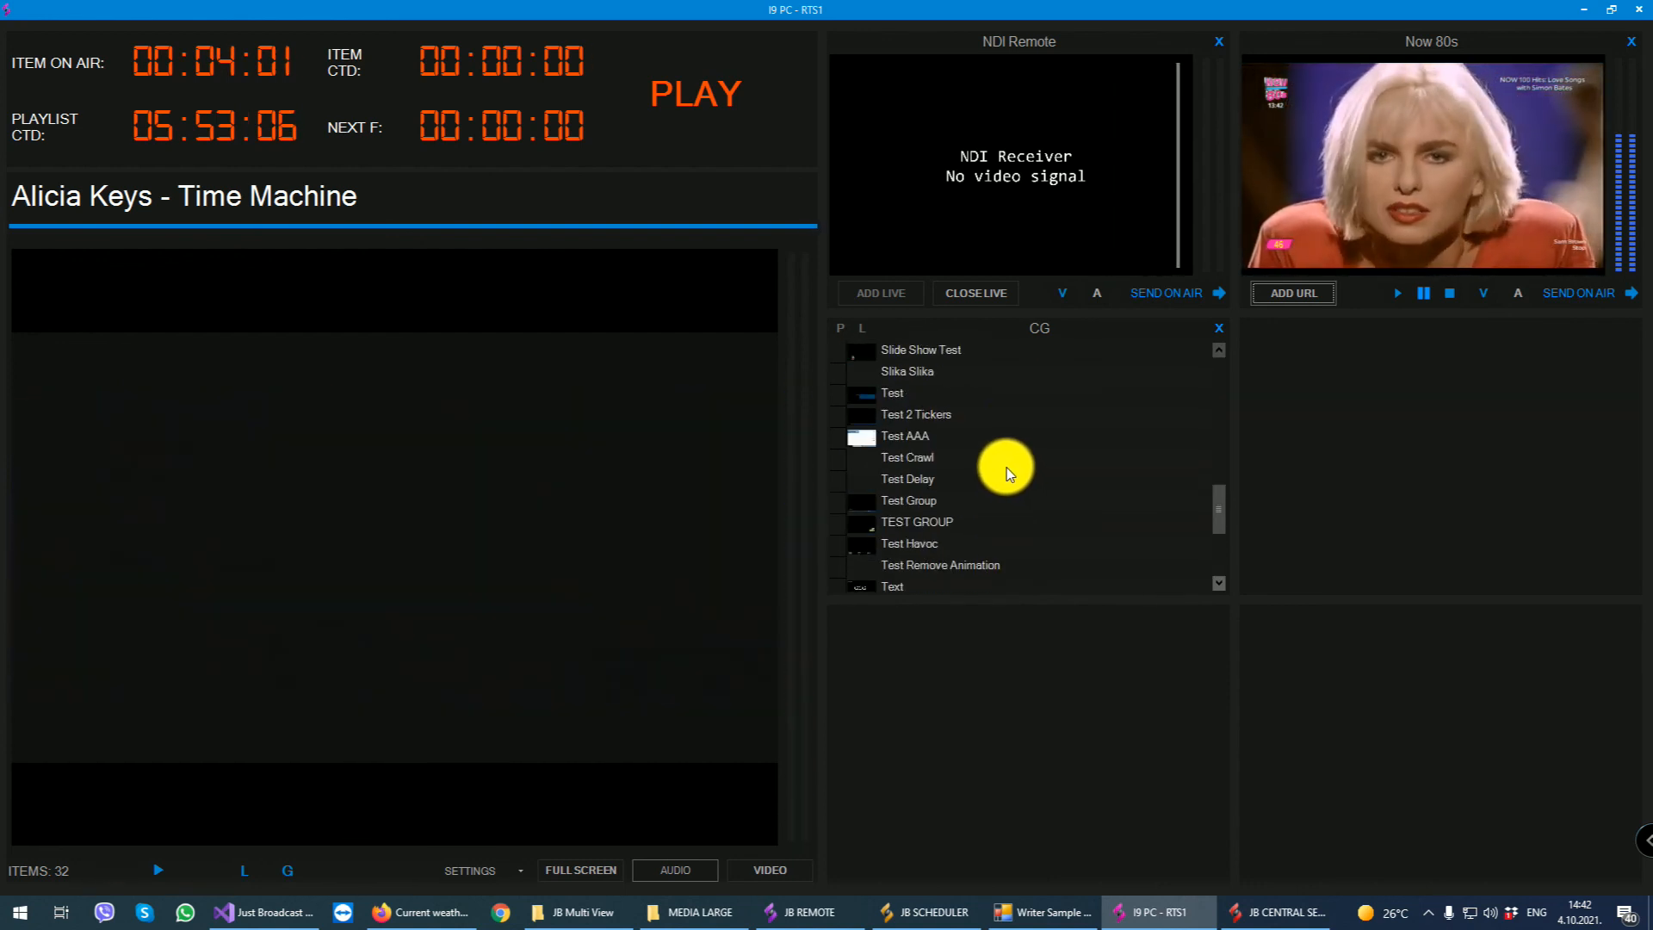
scroll(1051, 458, "up", 1)
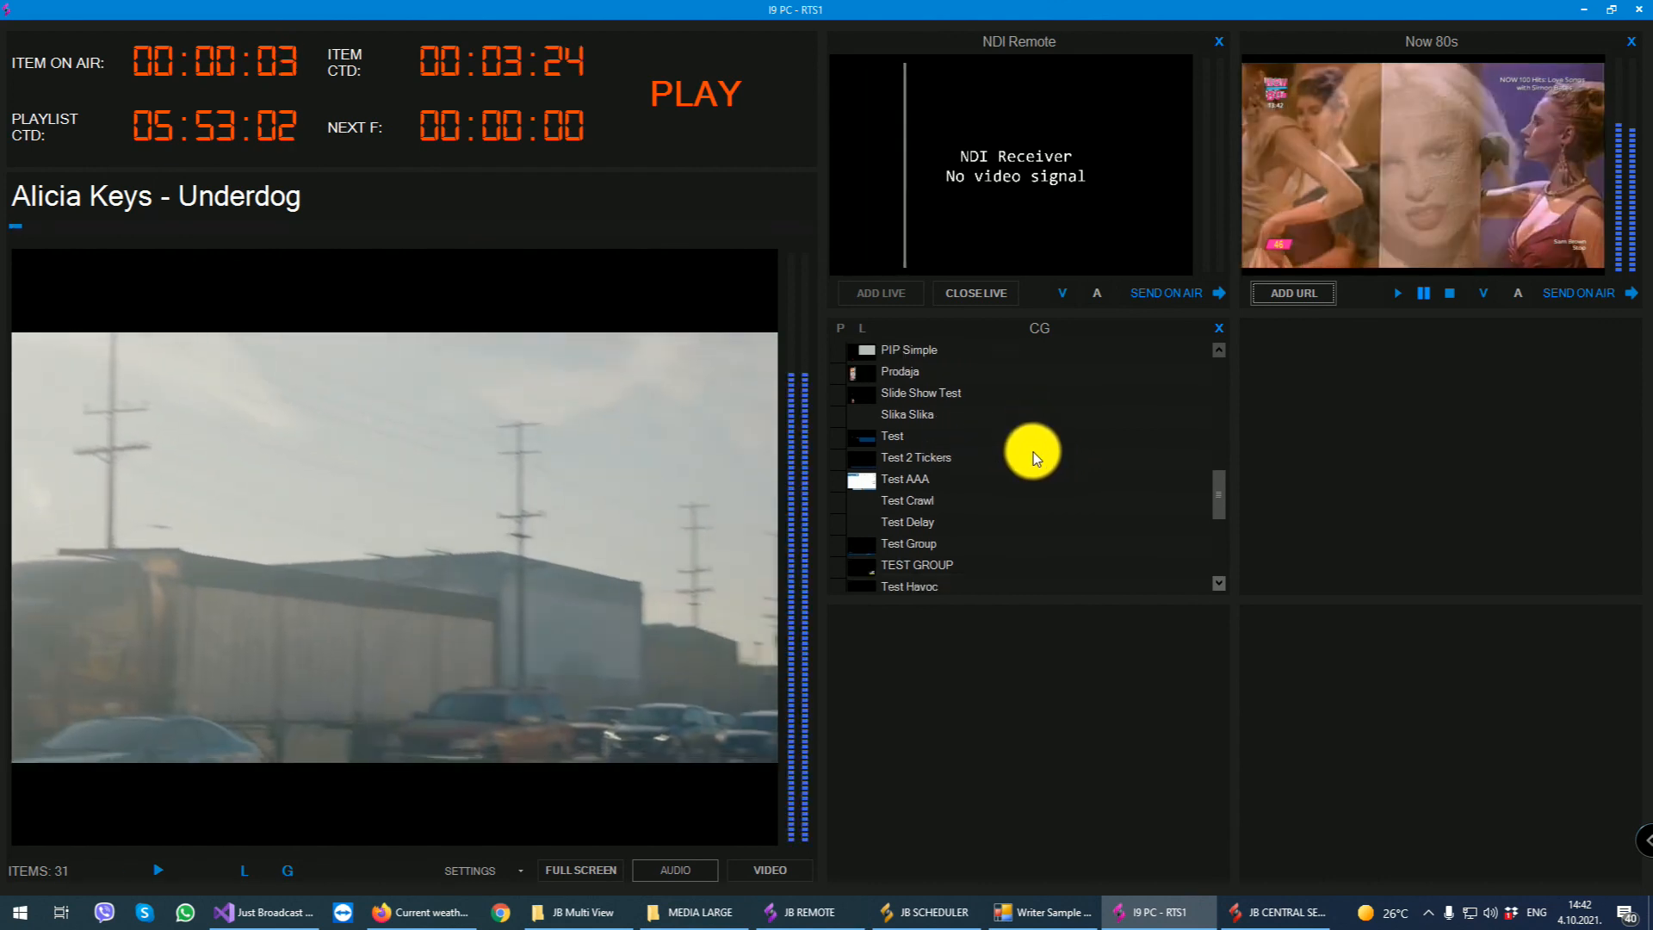
scroll(1033, 451, "down", 1)
scroll(1022, 450, "down", 1)
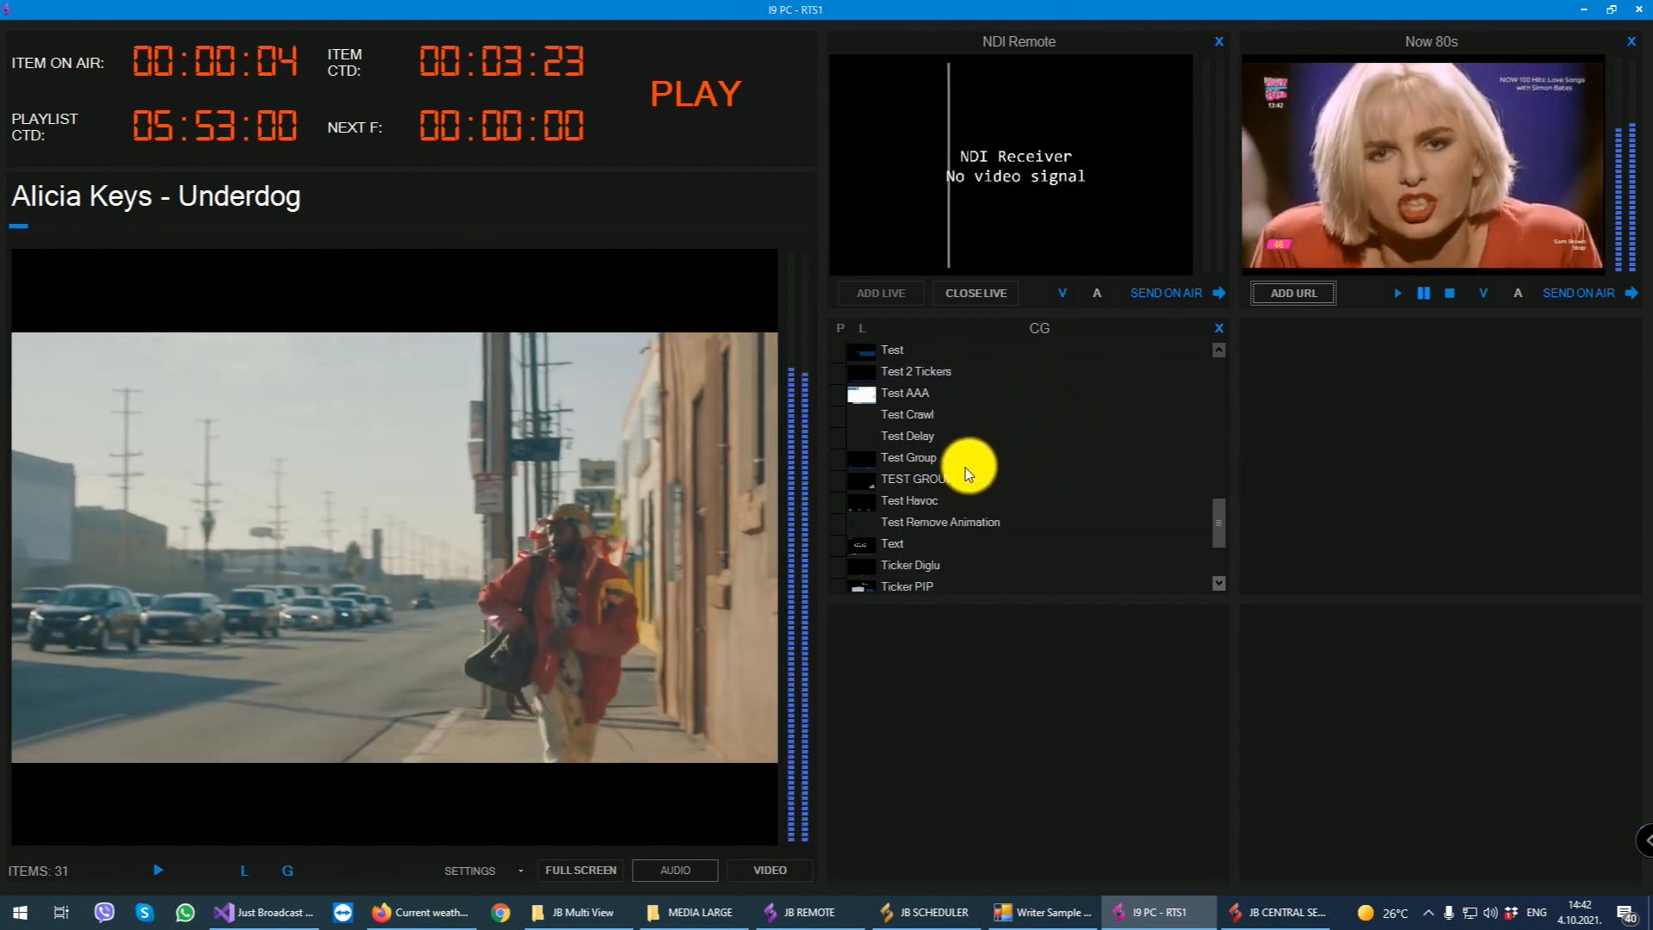
- Select Test Havoc, Text, Test Remove Animation, TEST GROUP and finally PIP NEW in the CG list to show the available graphics
left_click(930, 488)
left_click(918, 500)
scroll(1012, 513, "down", 1)
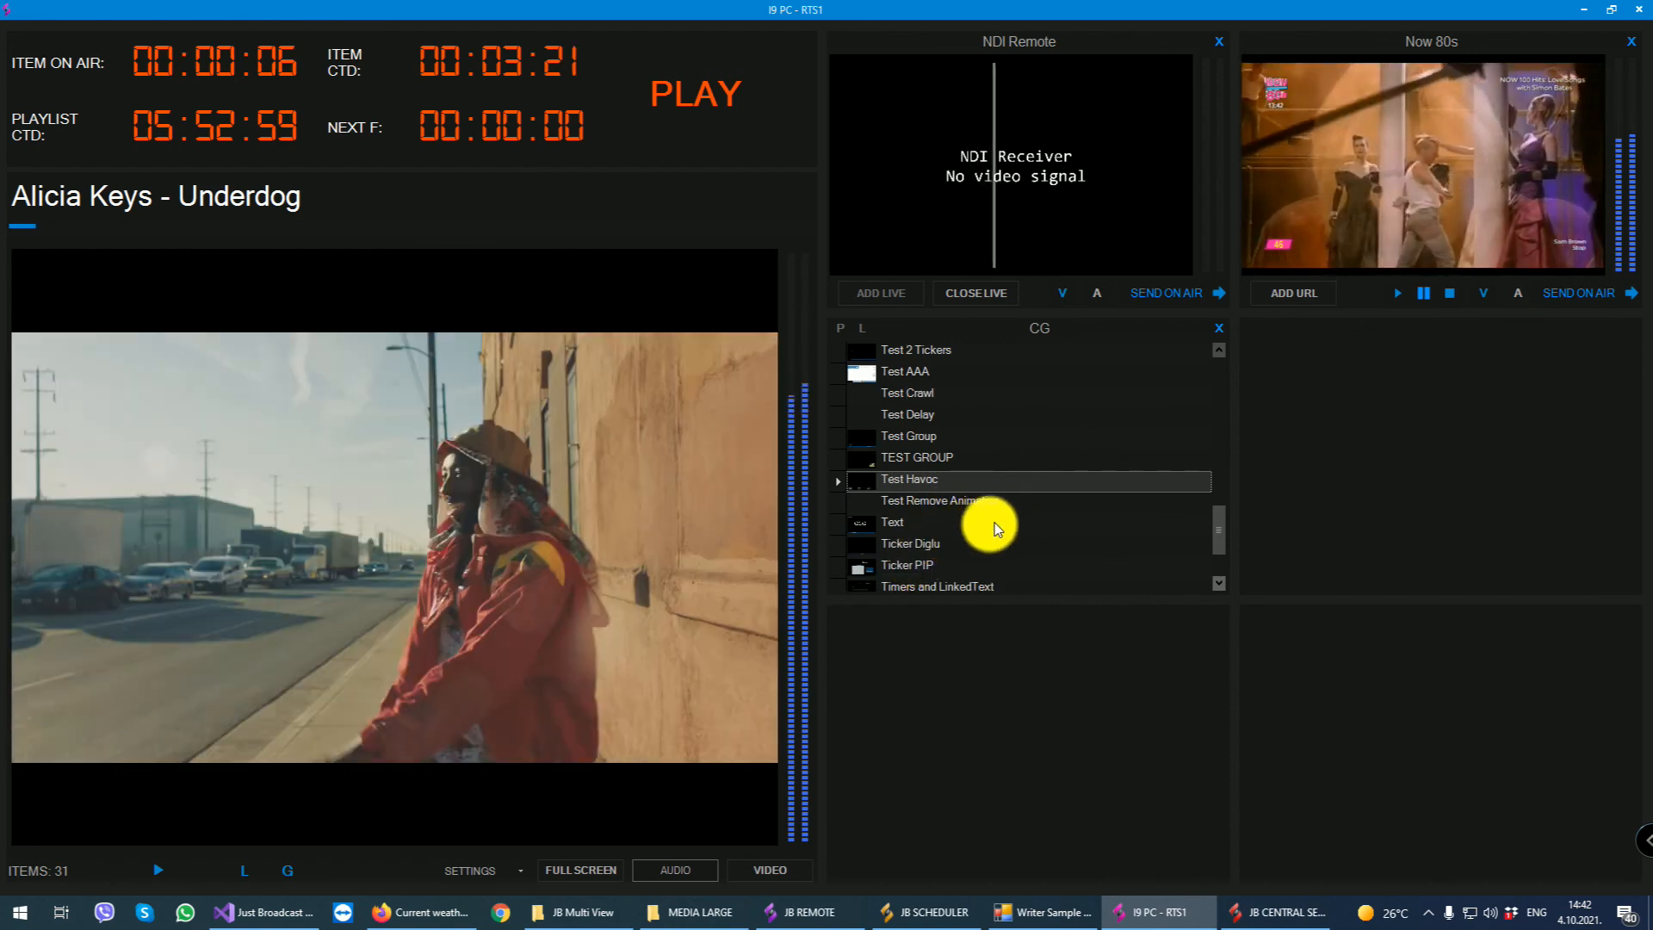
left_click(917, 524)
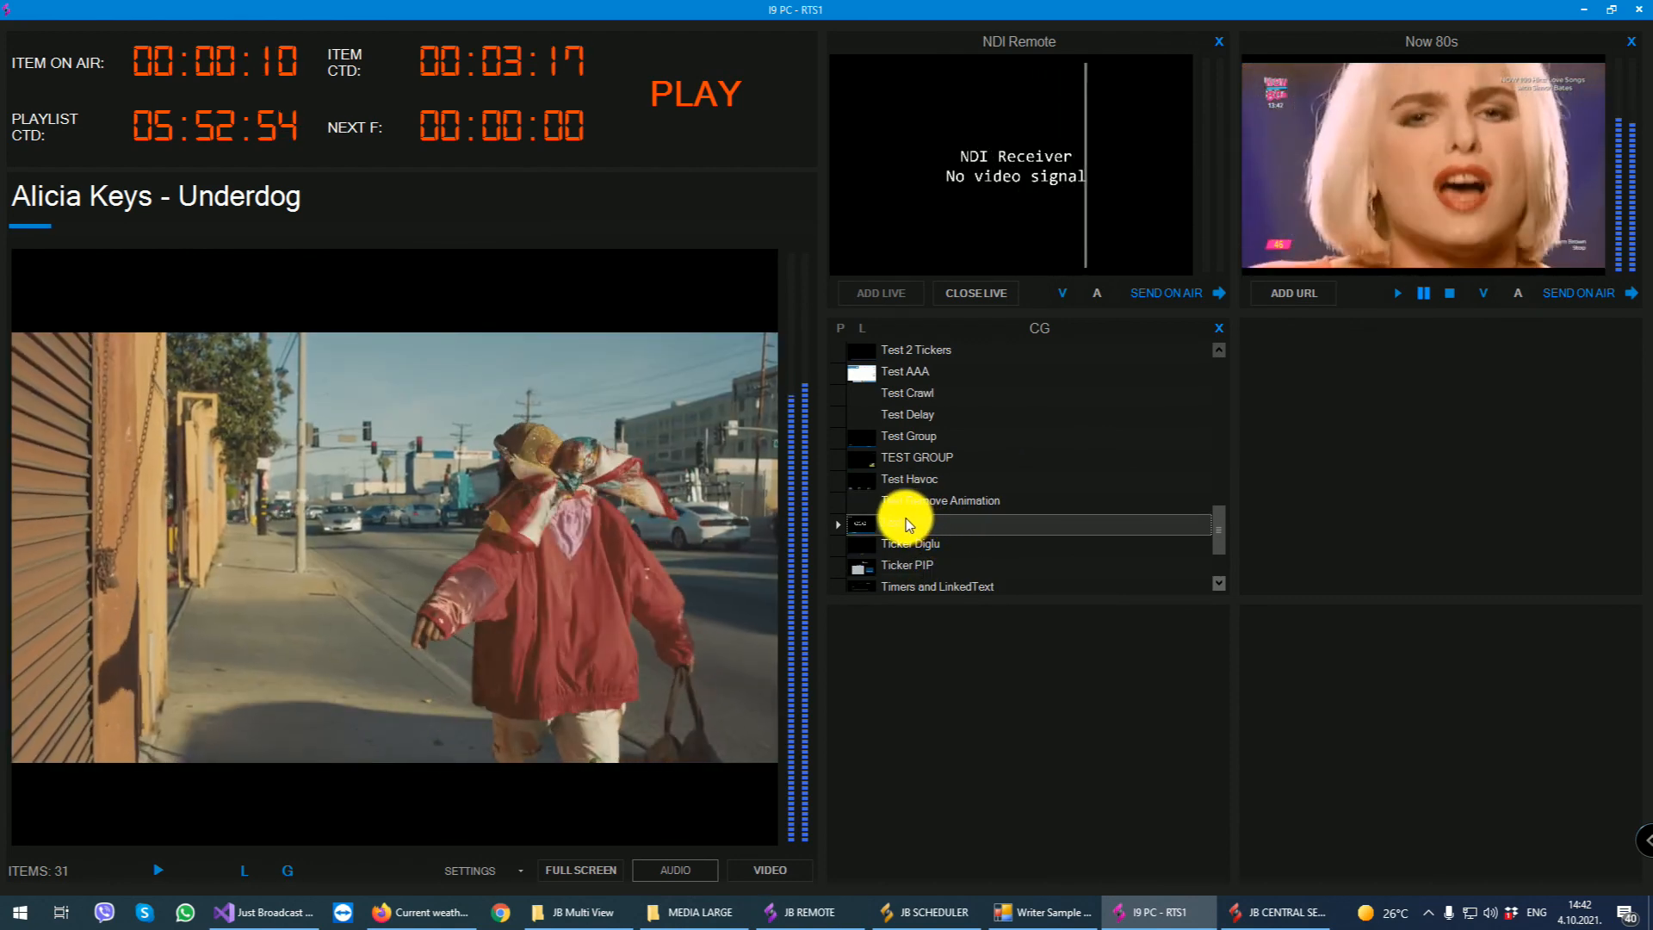
left_click(922, 497)
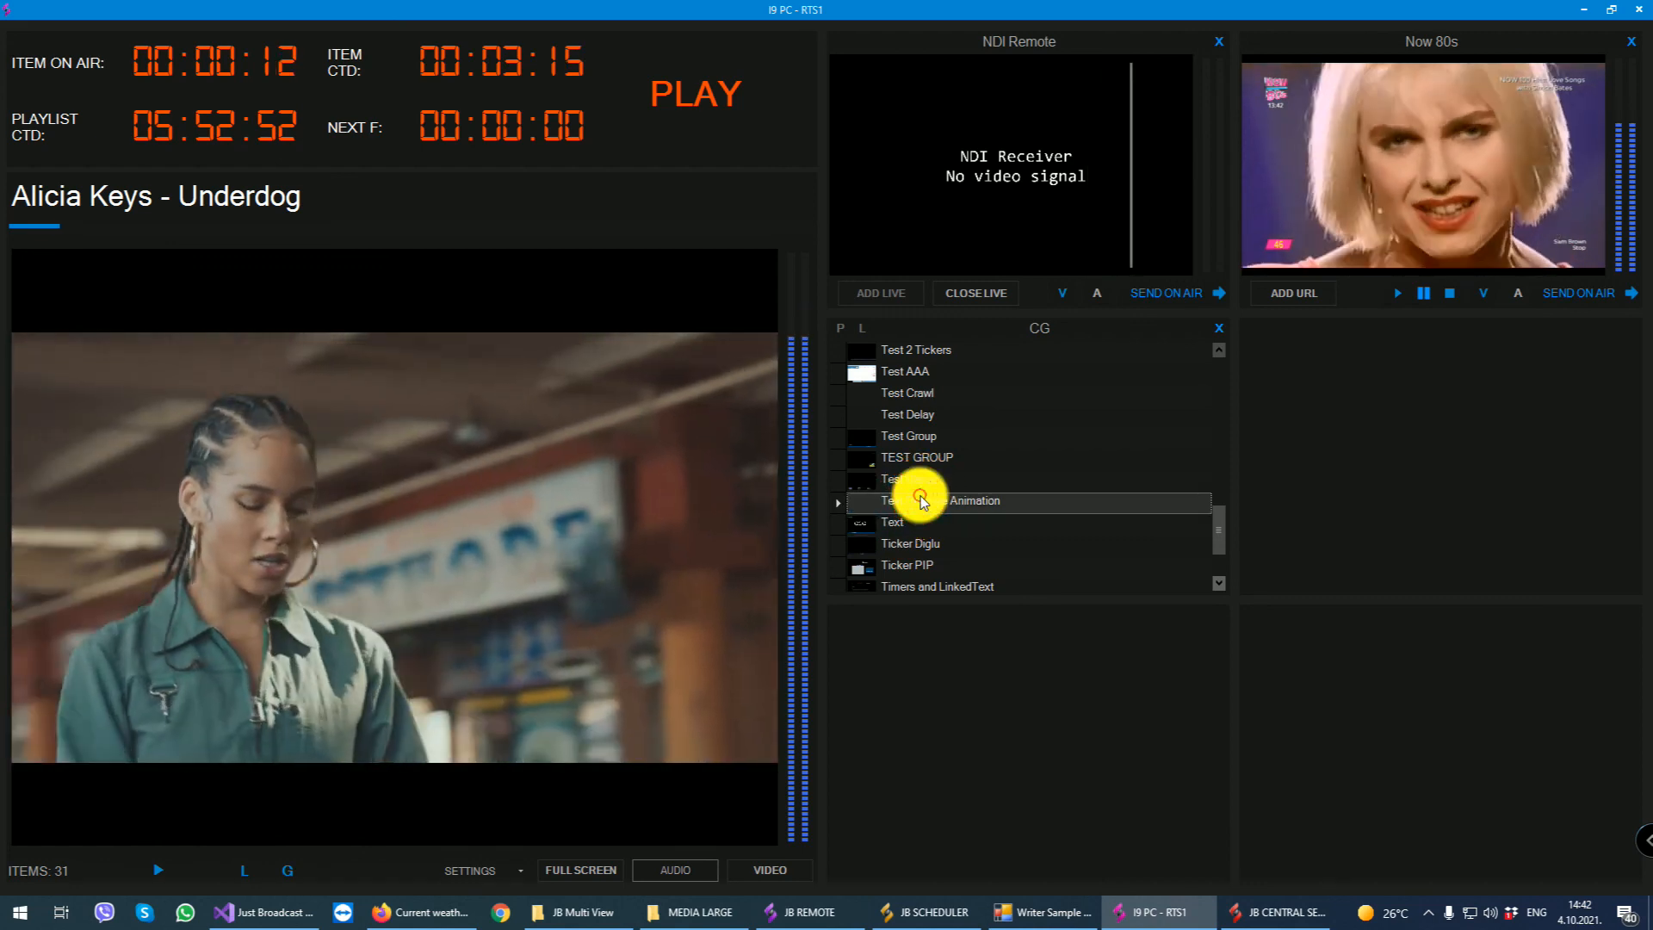
left_click(919, 475)
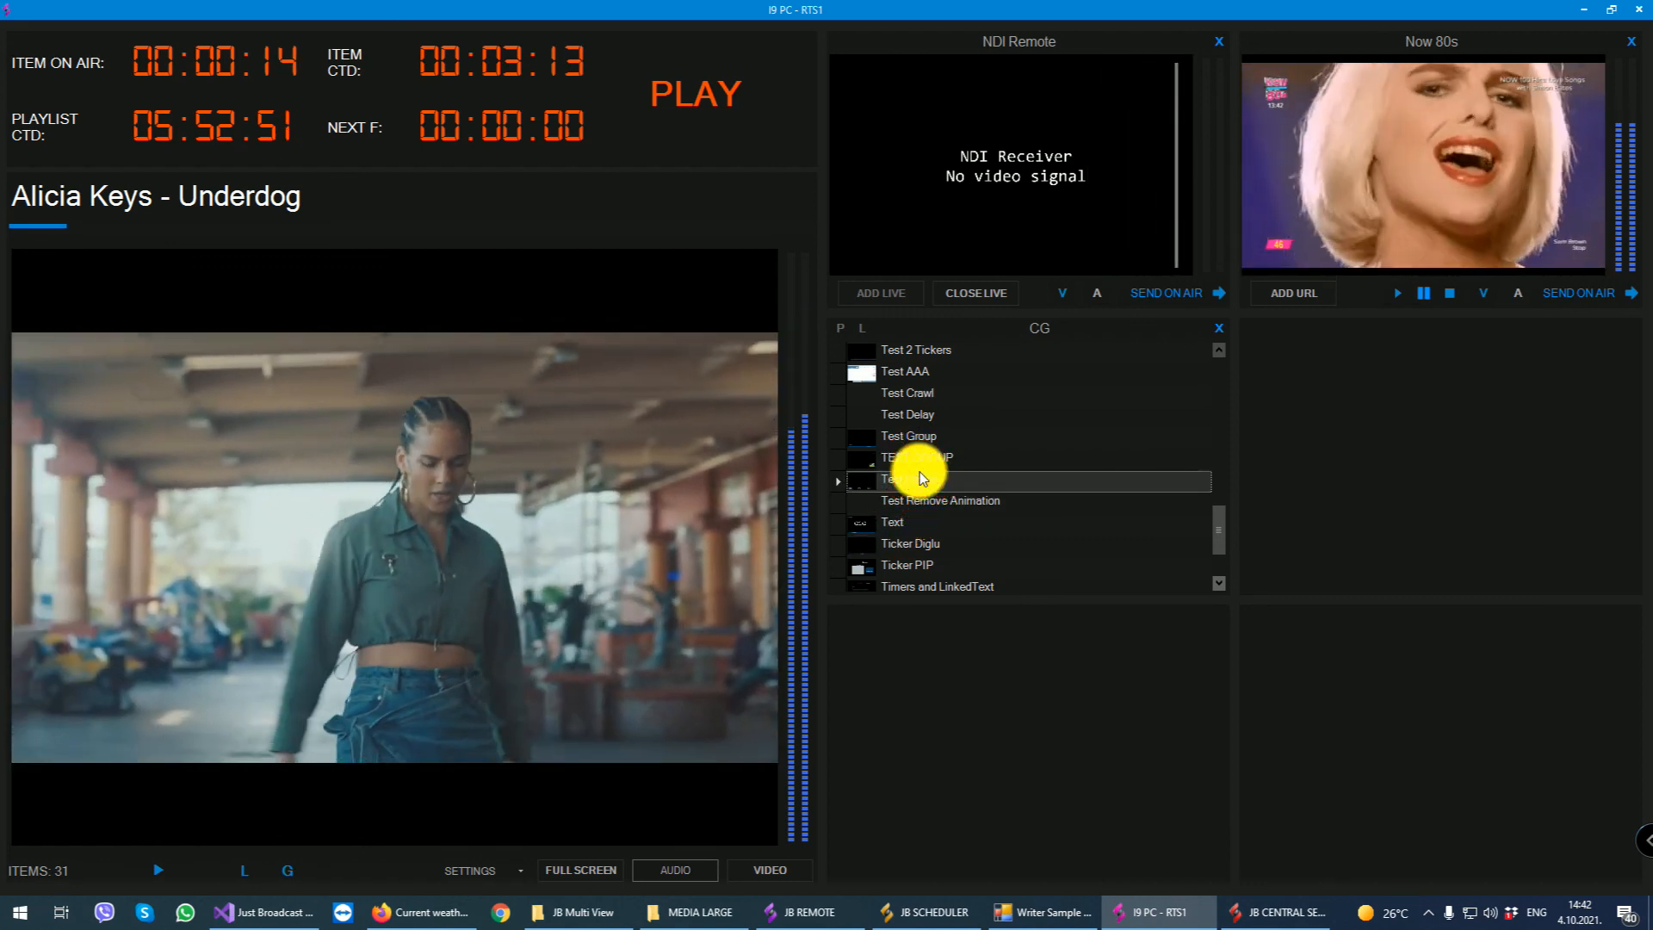
left_click(921, 458)
scroll(935, 461, "up", 3)
scroll(895, 345, "up", 1)
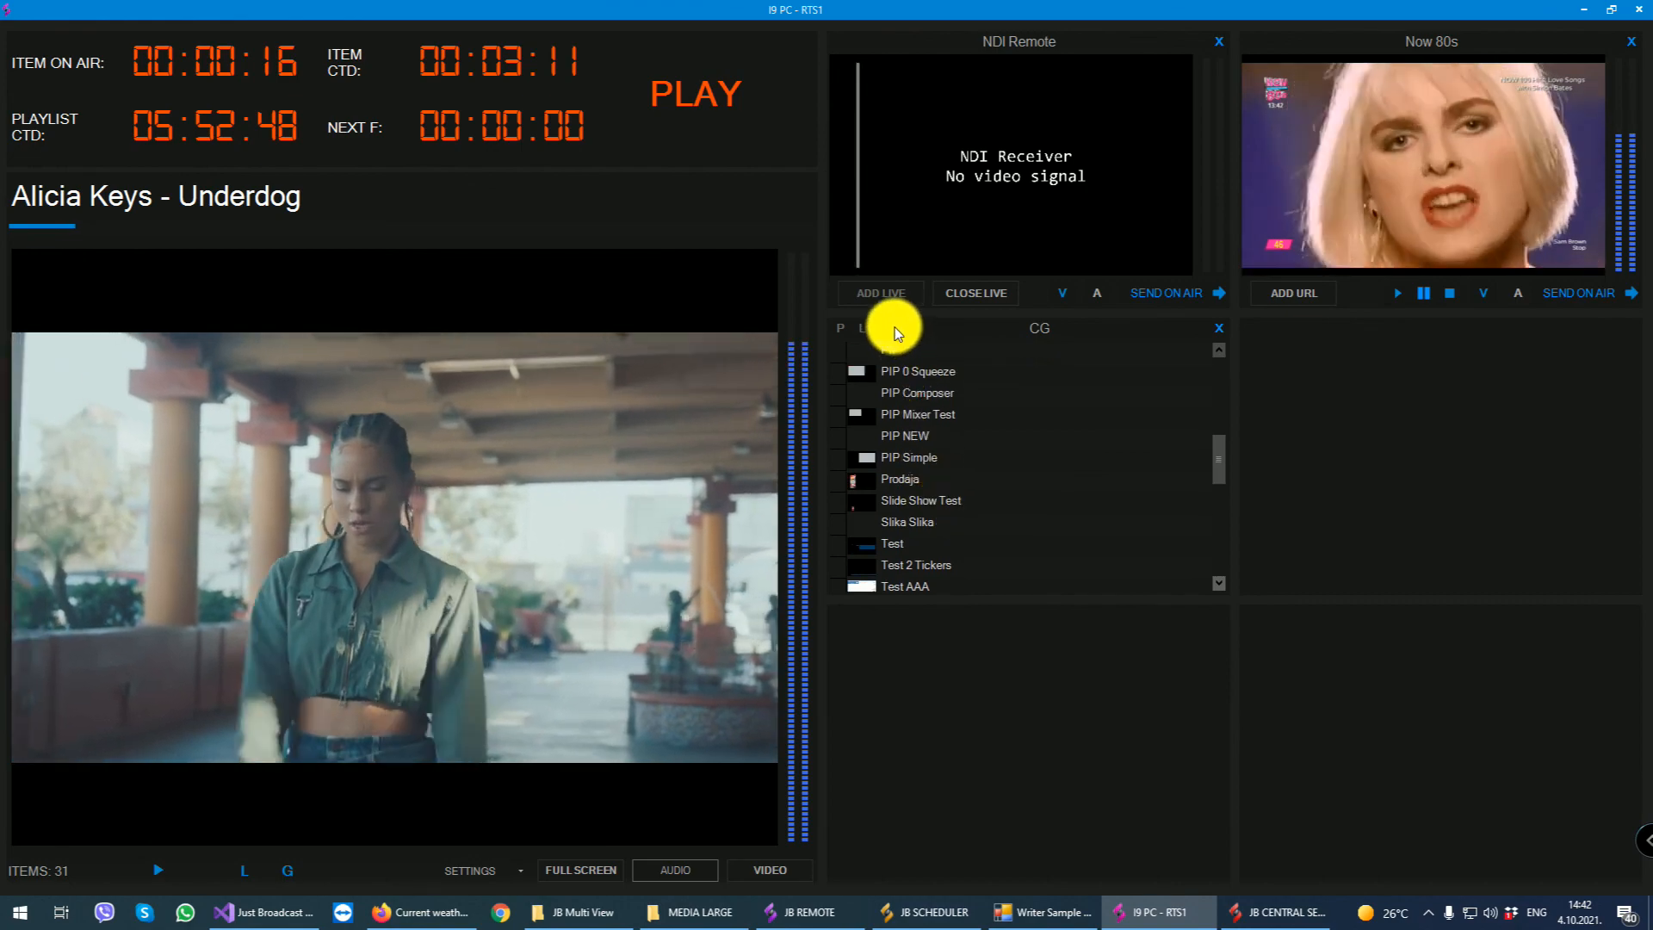
left_click(968, 439)
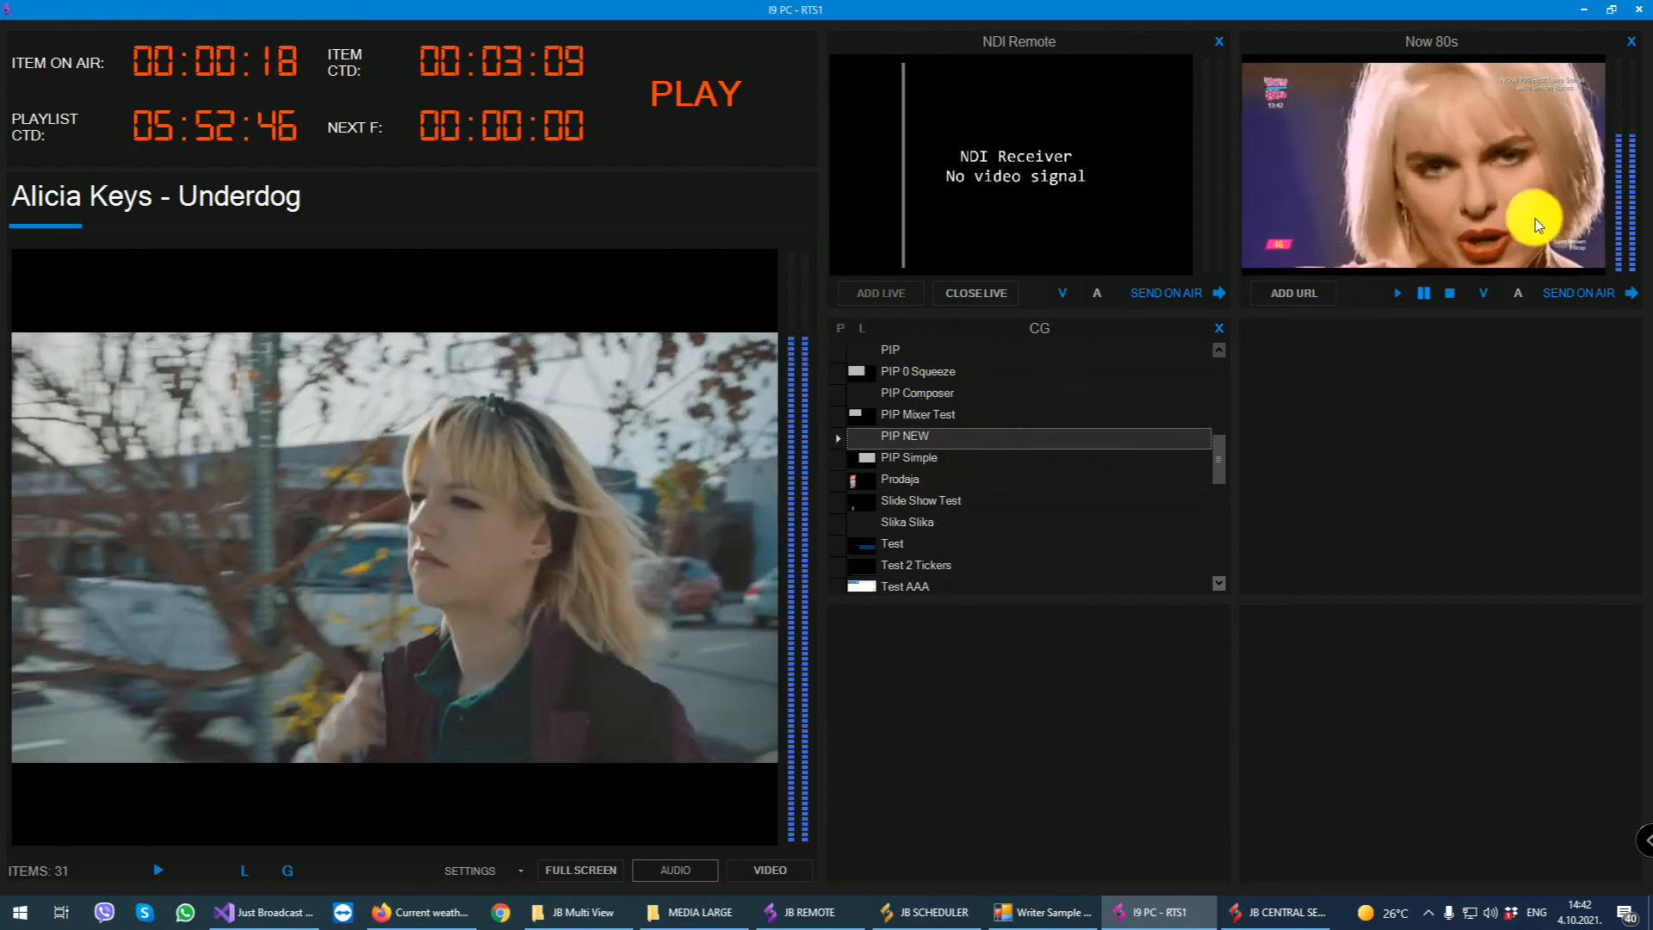
- Add a CPU panel to the empty multi view cell beside the CG list
left_click(1348, 389)
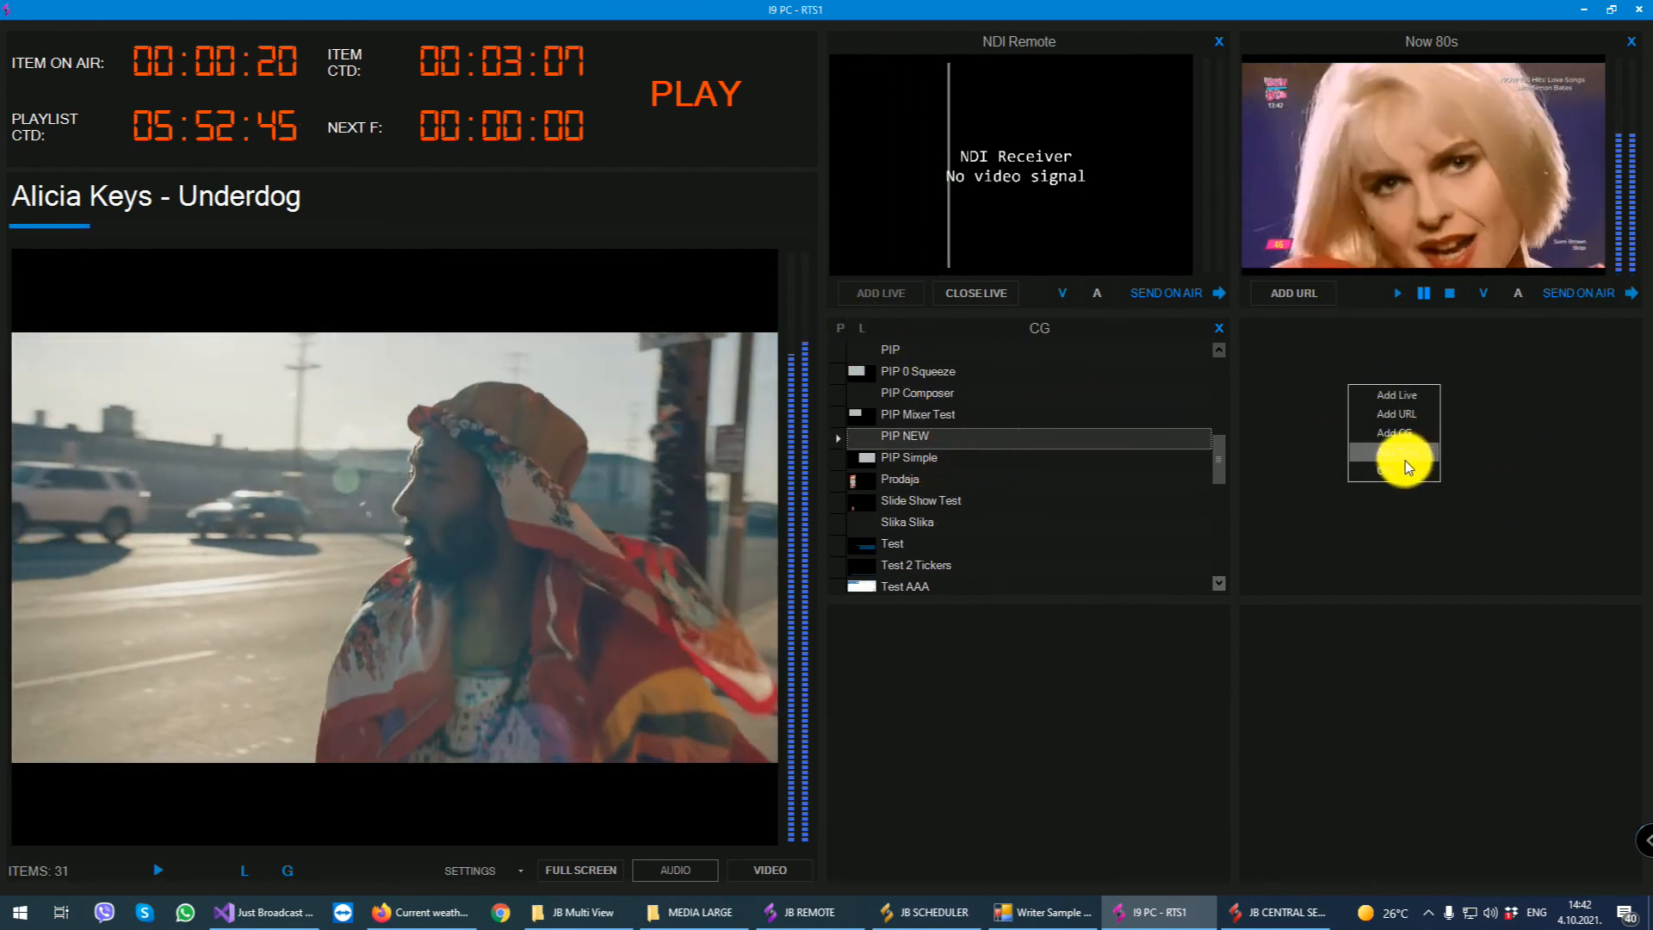
left_click(1405, 461)
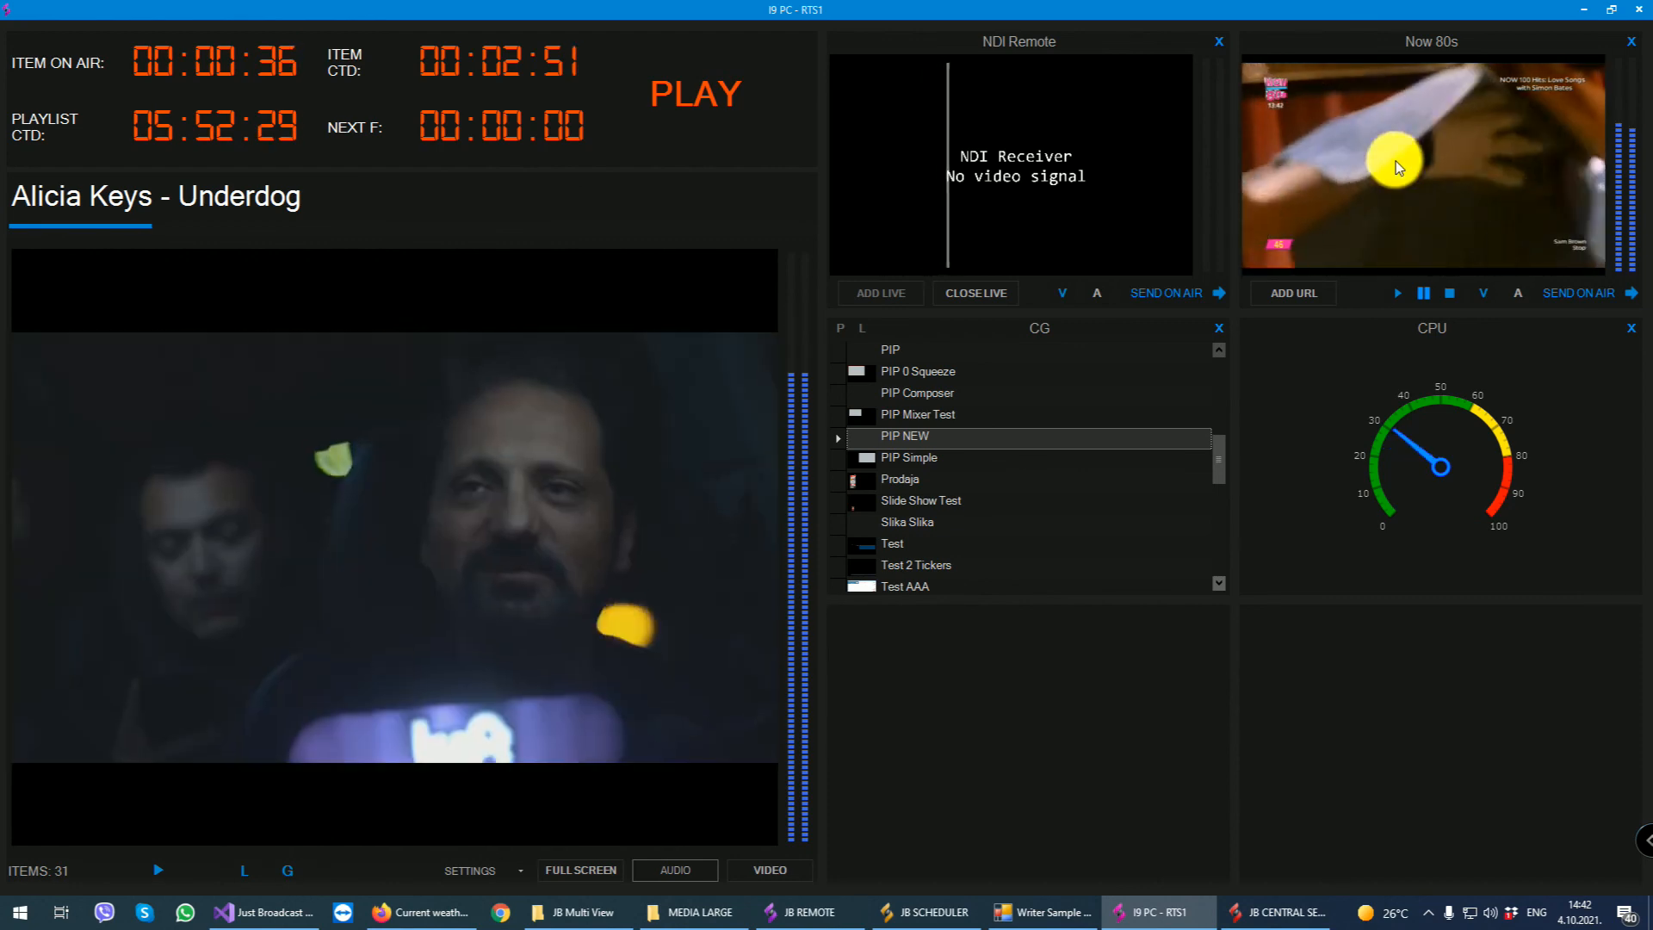
- Send the Now 80s stream on air, choosing to play the new item and continue the current item
left_click(1575, 292)
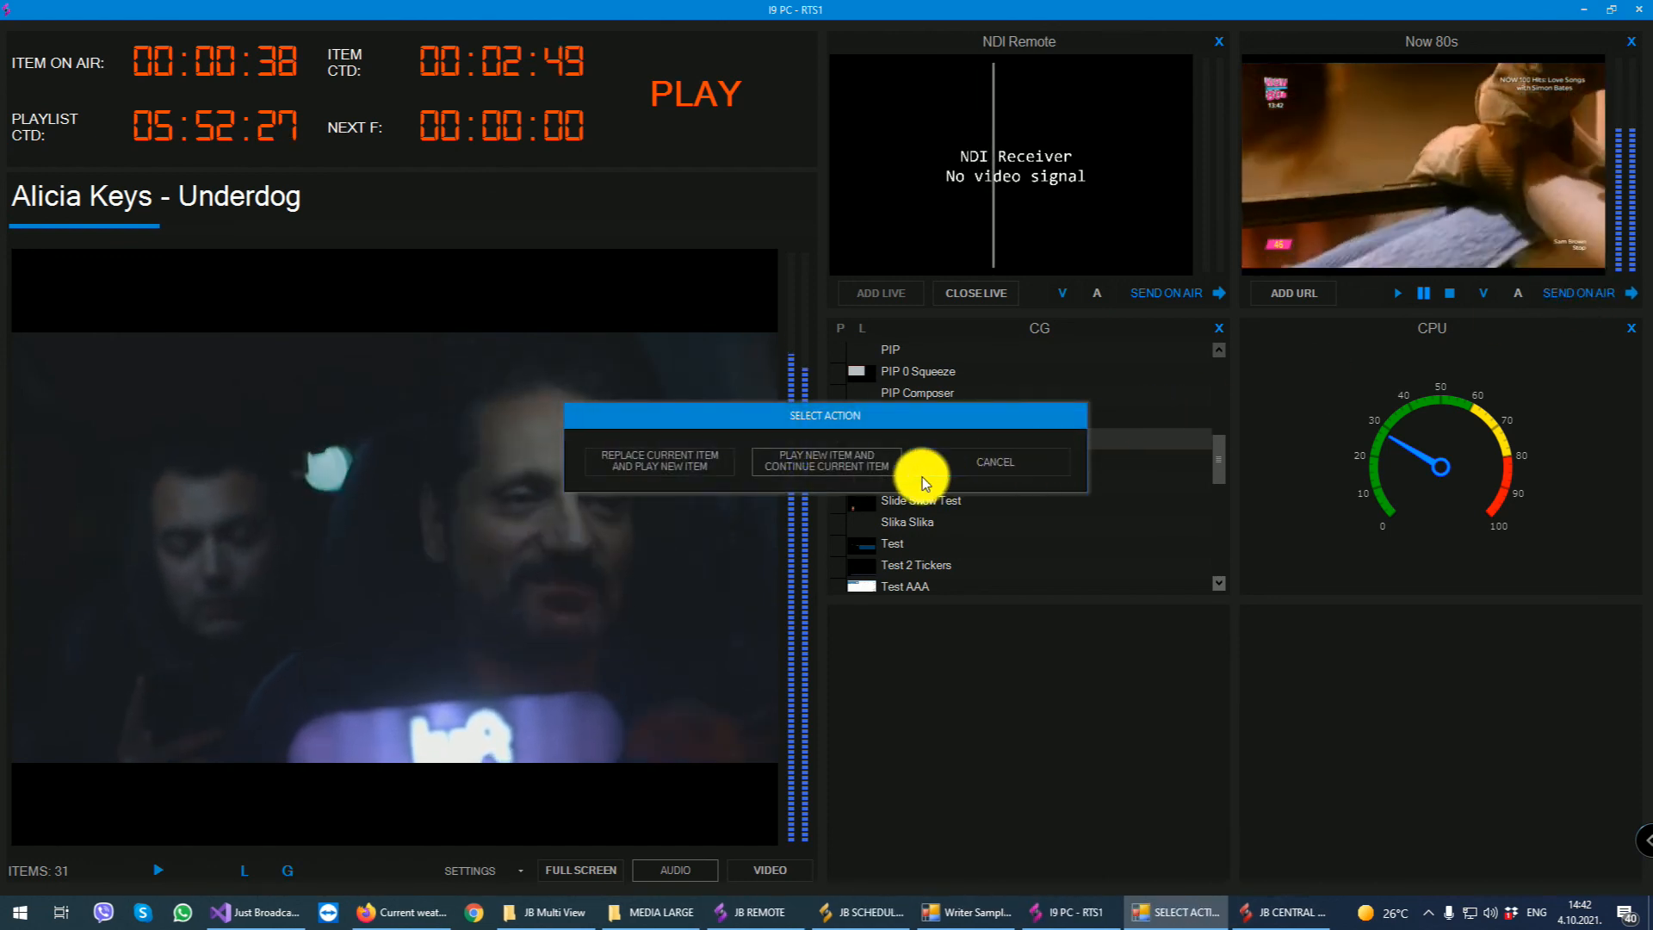
left_click(844, 459)
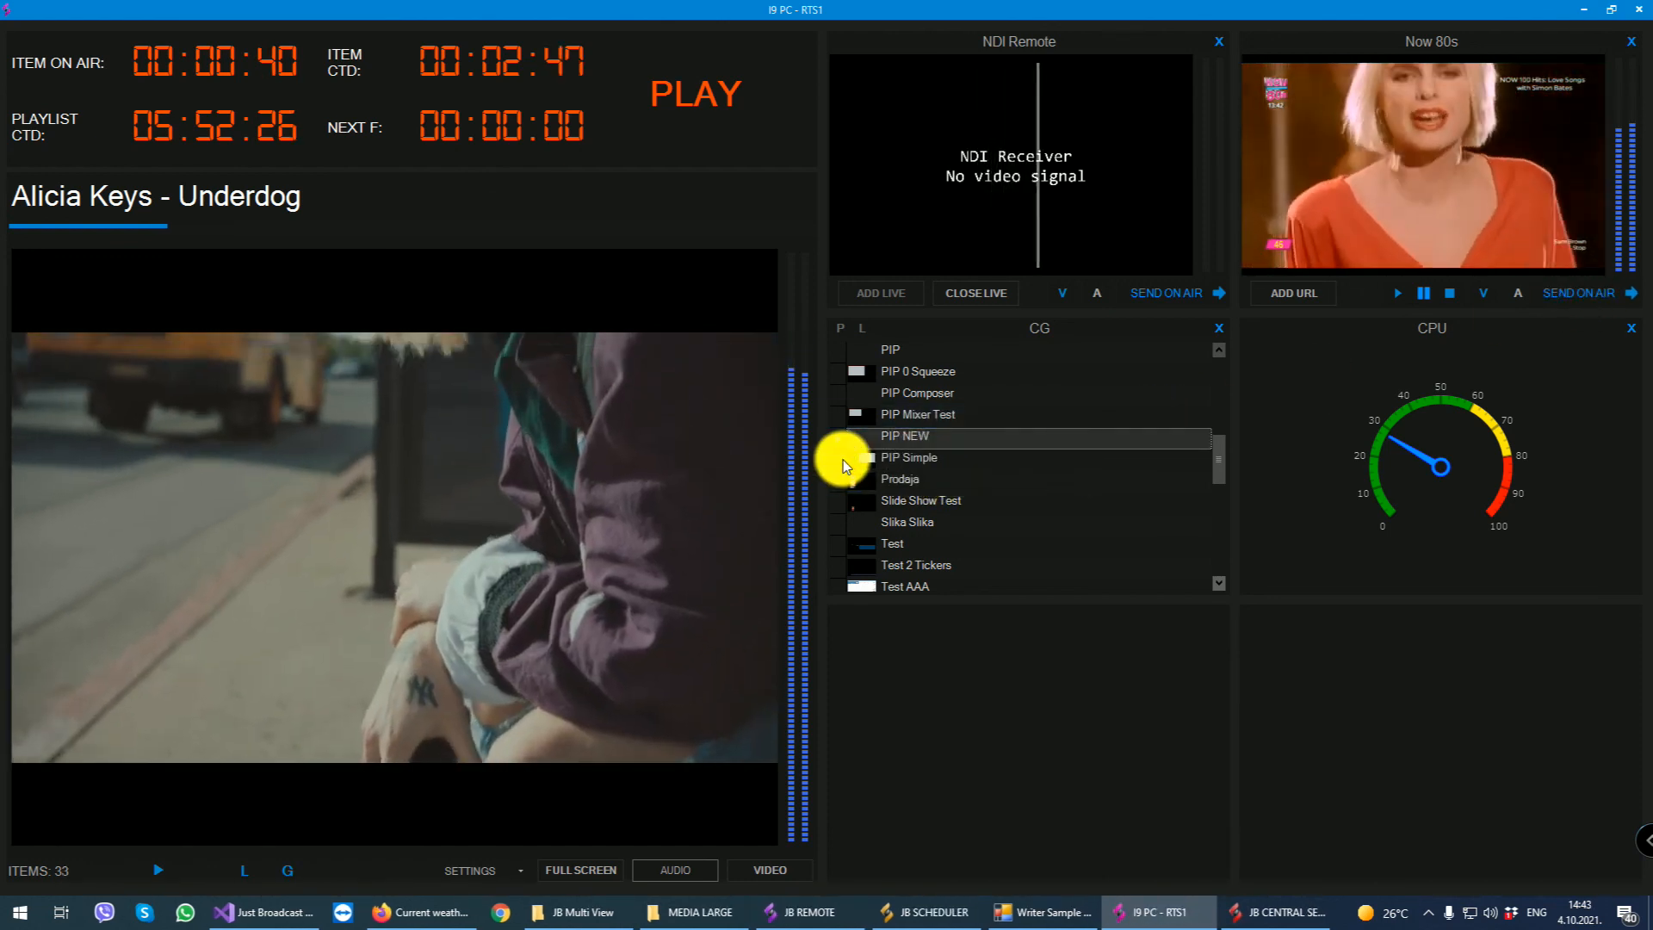